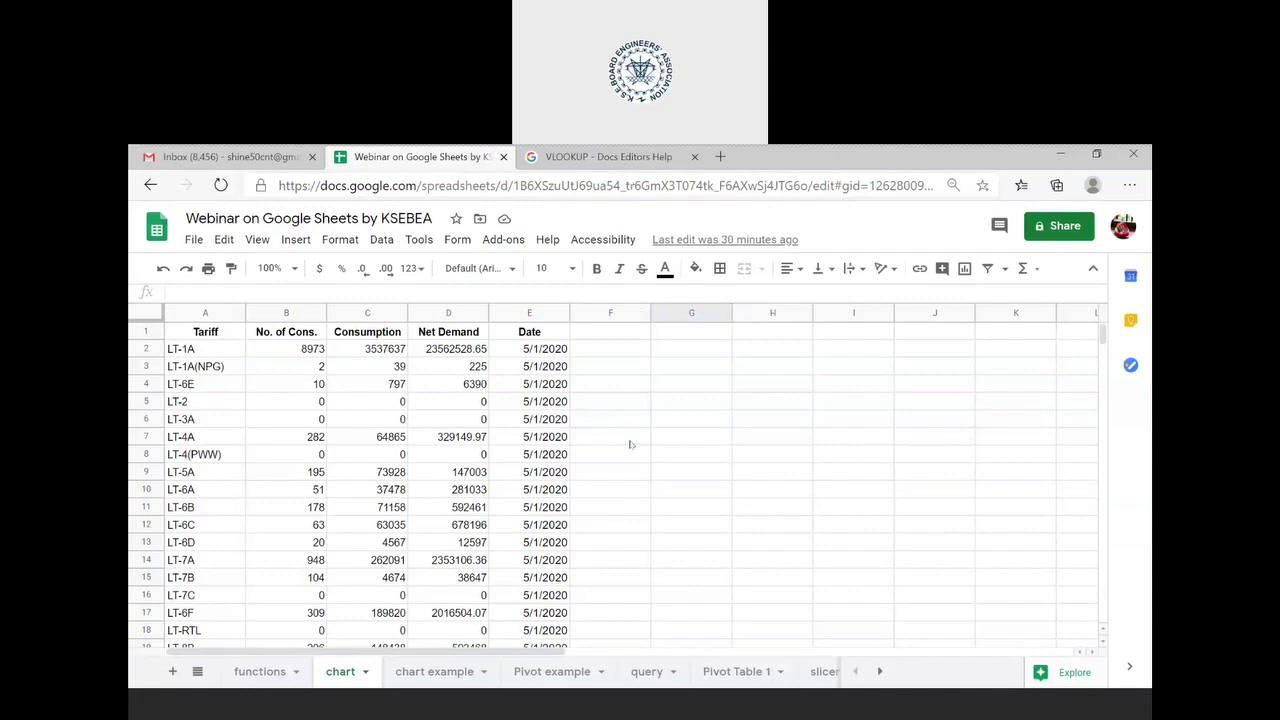
- Open the functions sheet and scroll up to row 1 with its Now, Today and sample tables
{"action": "left_click", "coordinate": [279, 671]}
{"action": "scroll", "coordinate": [325, 505], "scroll_direction": "up", "scroll_amount": 5}
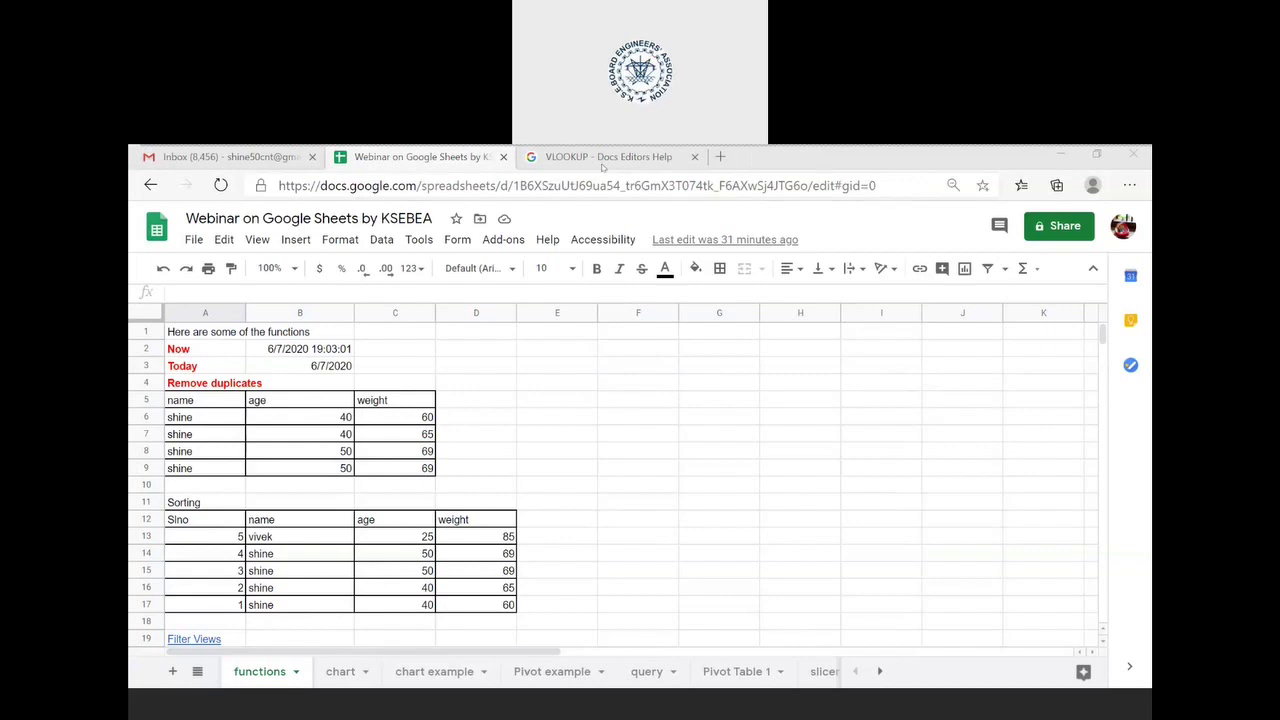
- From the VLOOKUP help tab, open a new tab at sheets.google.com
{"action": "left_click", "coordinate": [580, 157]}
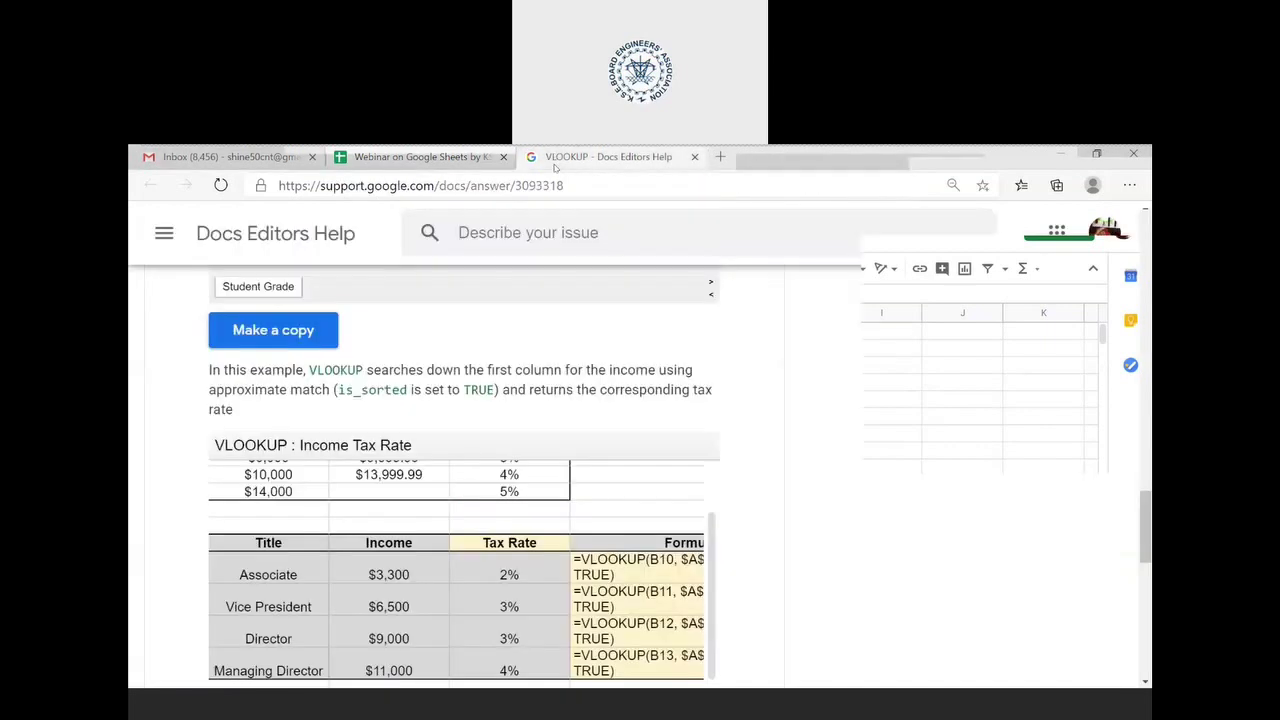
{"action": "left_click", "coordinate": [714, 166]}
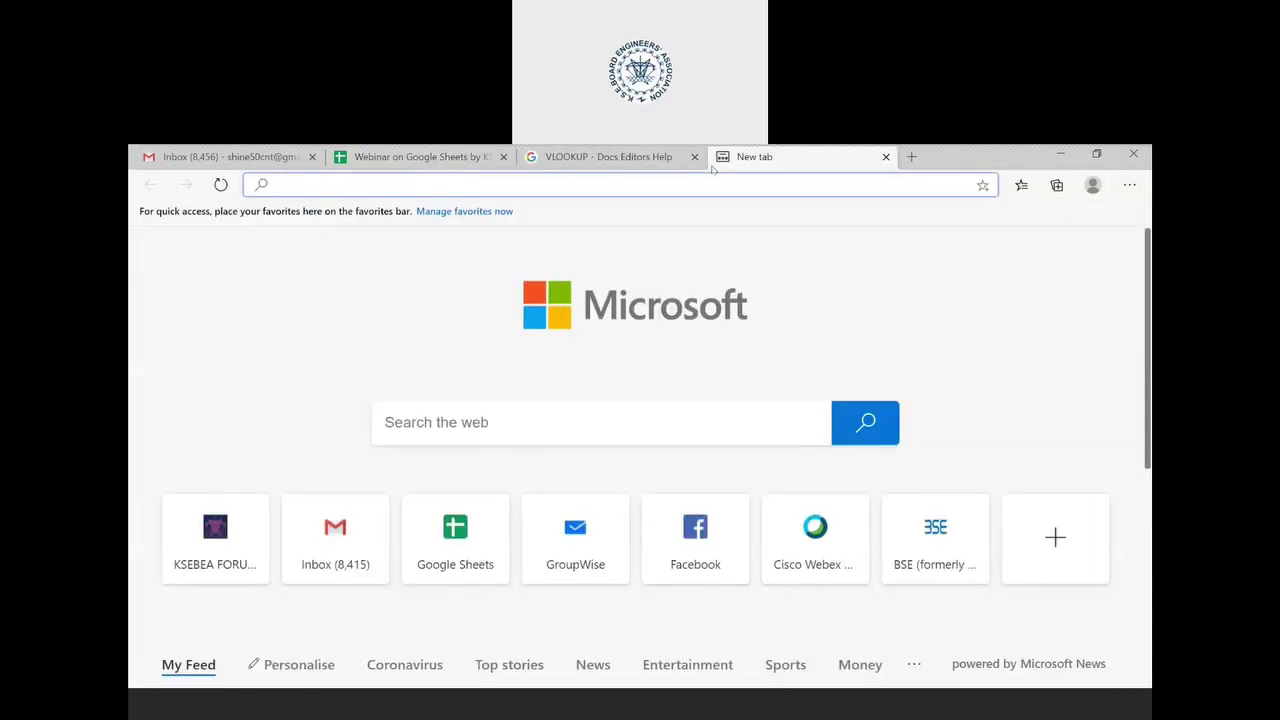
{"action": "type", "text": "sites"}
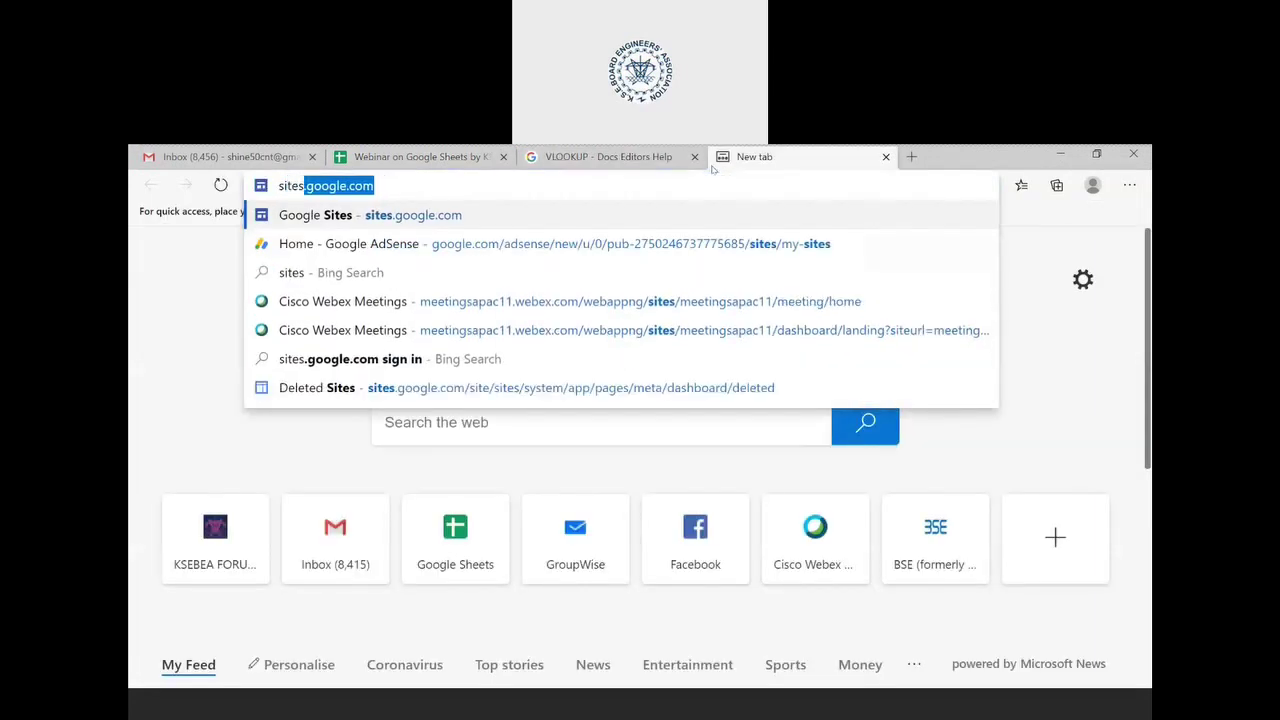
{"action": "key", "text": "BackSpace"}
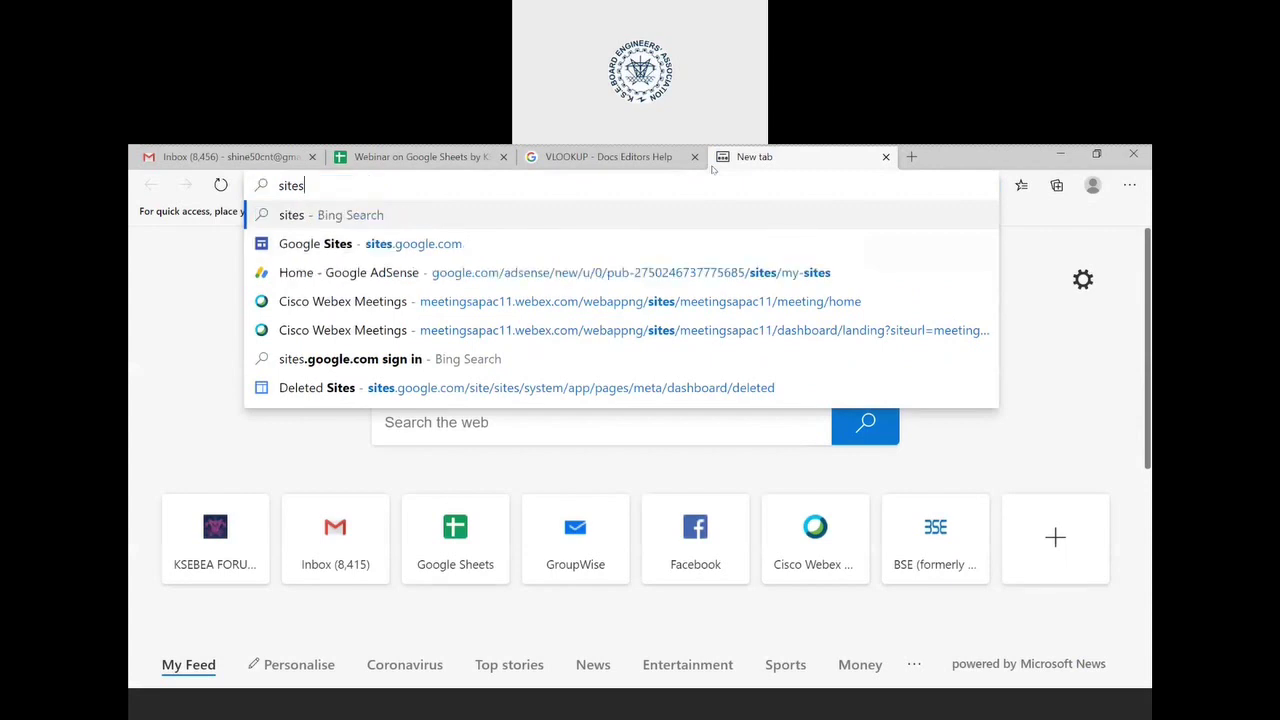
{"action": "key", "text": "BackSpace"}
{"action": "key", "text": "BackSpace"}
{"action": "key", "text": "BackSpace"}
{"action": "key", "text": "BackSpace"}
{"action": "key", "text": "BackSpace"}
{"action": "type", "text": "sheets.google.com"}
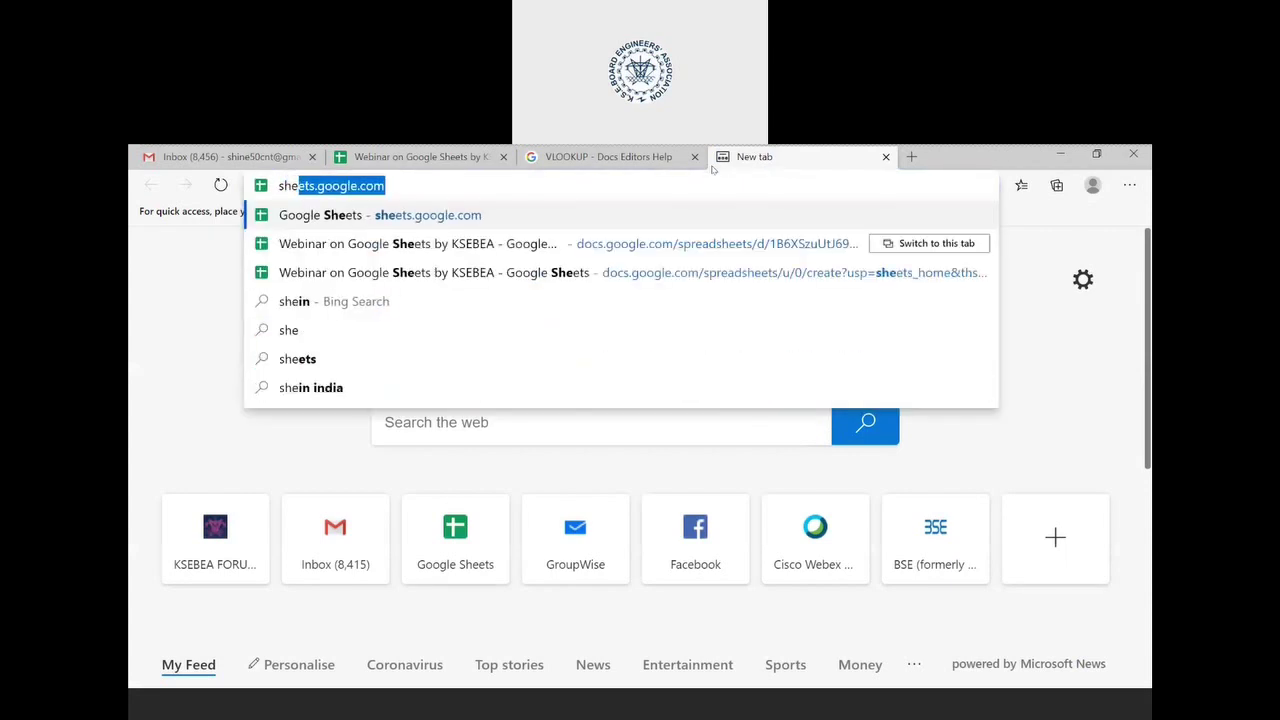
{"action": "key", "text": "Return"}
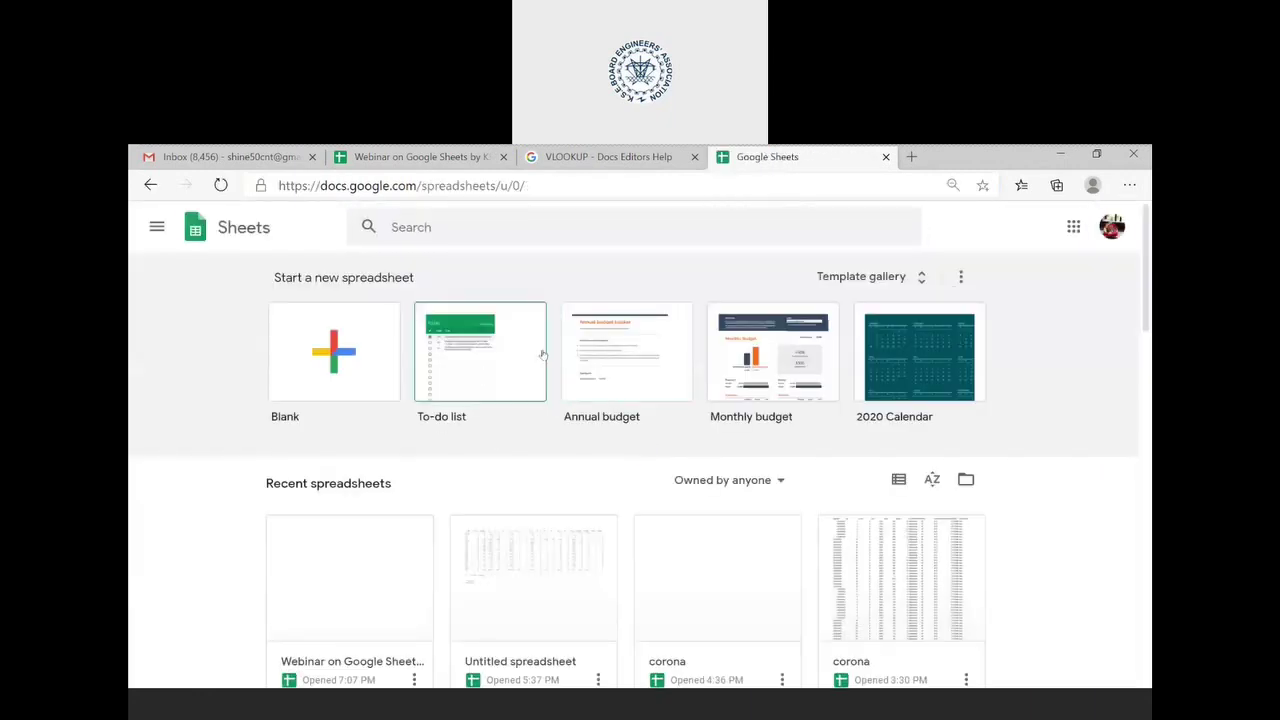
- Create a blank spreadsheet, return to Sheets home, then switch back to the Webinar workbook
{"action": "left_click", "coordinate": [352, 362]}
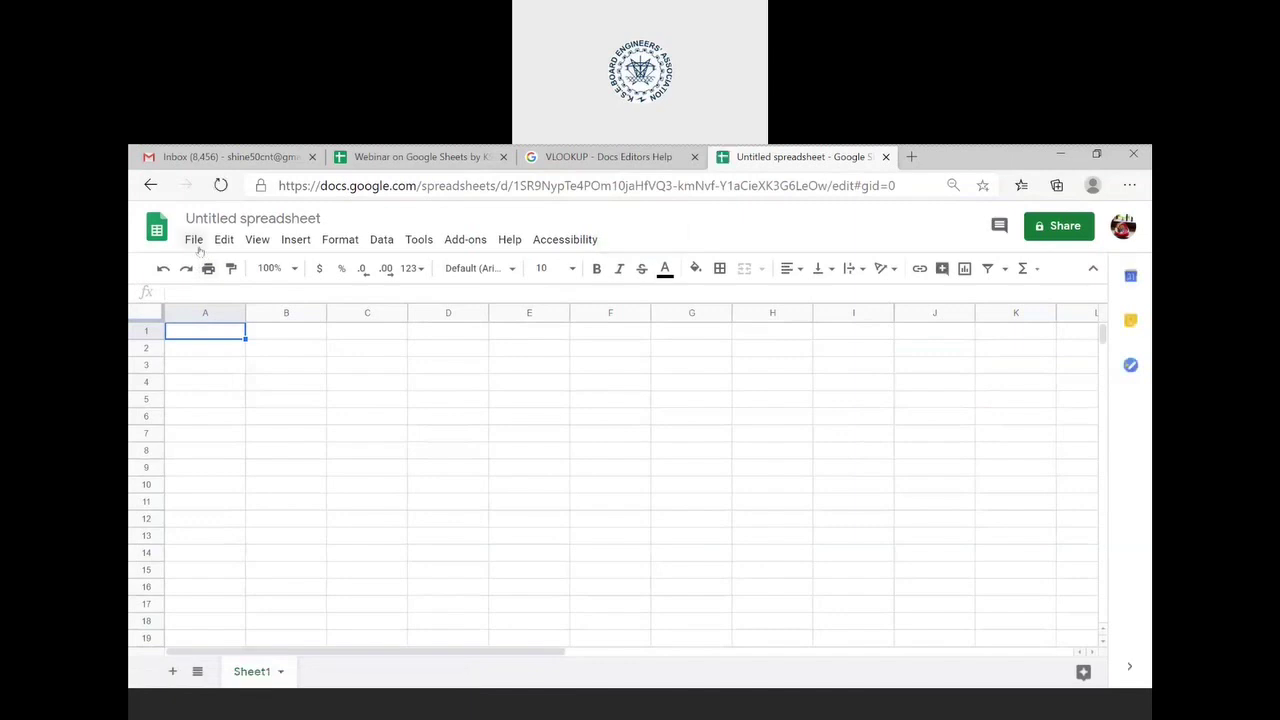
{"action": "left_click", "coordinate": [157, 230]}
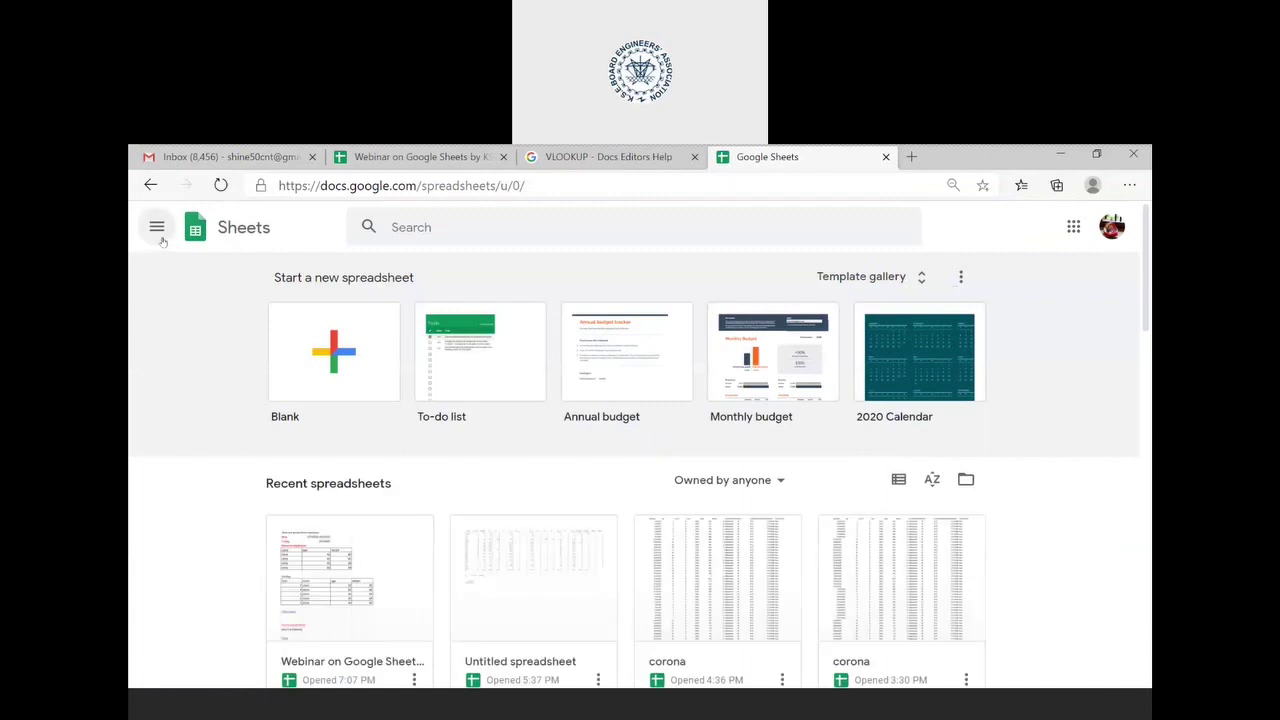
{"action": "left_click", "coordinate": [161, 241]}
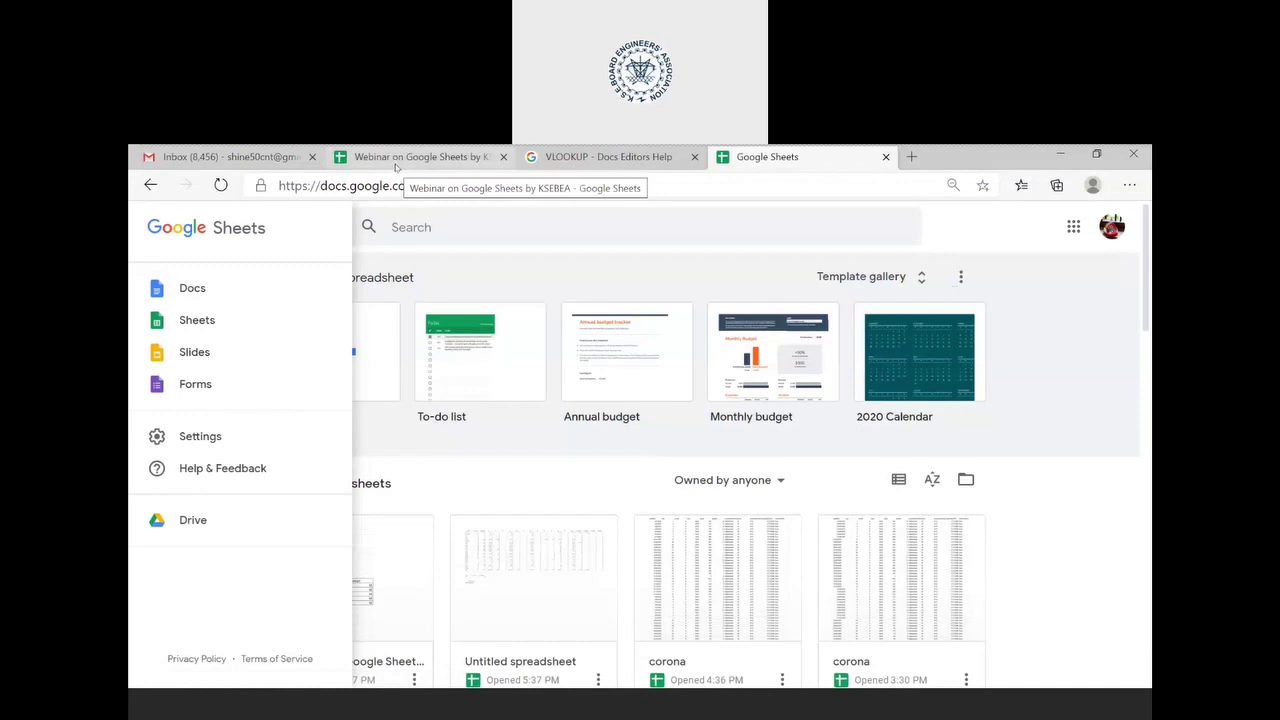
{"action": "left_click", "coordinate": [397, 170]}
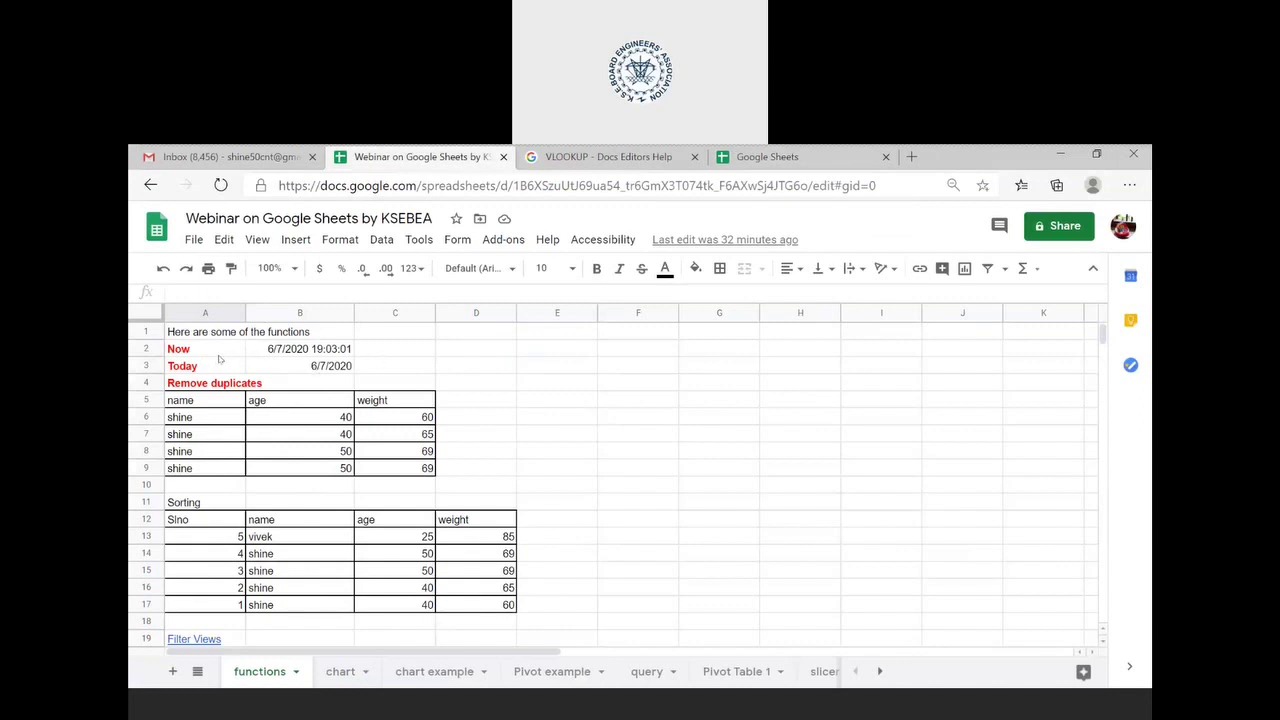
- Inspect the Now and Today formulas in cells B2 and B3
{"action": "left_click", "coordinate": [218, 355]}
{"action": "left_click", "coordinate": [264, 355]}
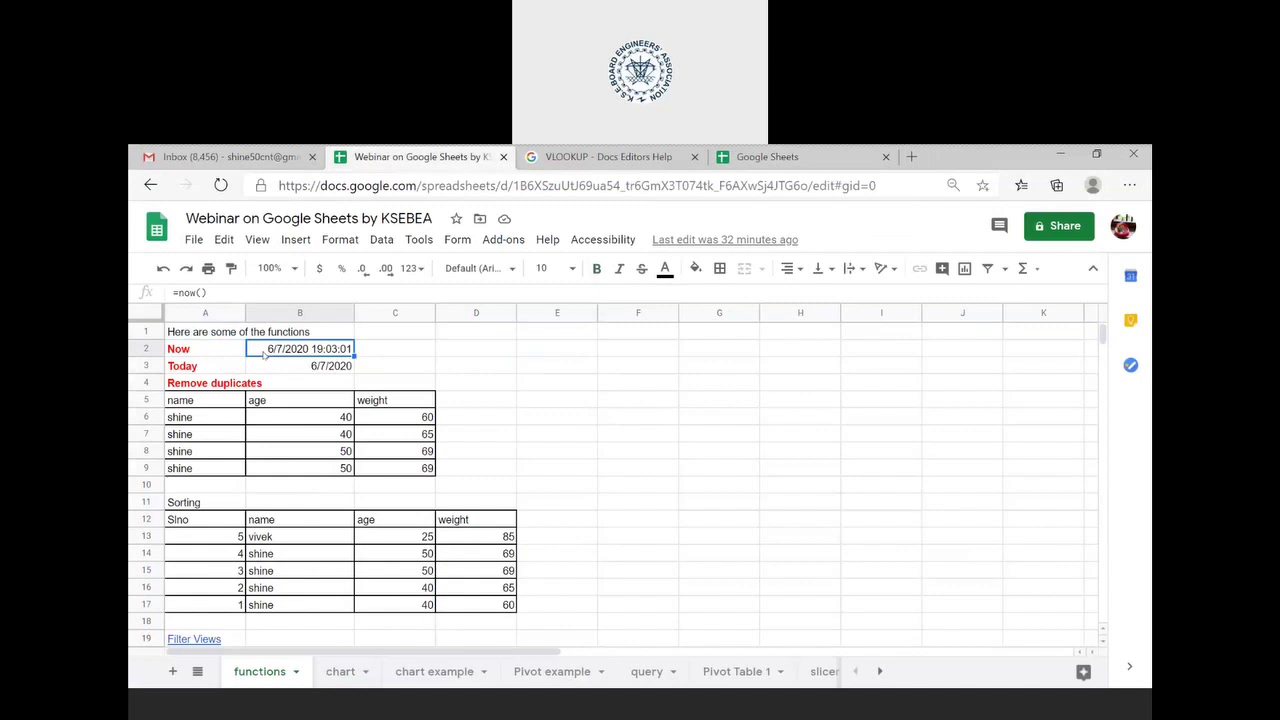
{"action": "left_click", "coordinate": [281, 291]}
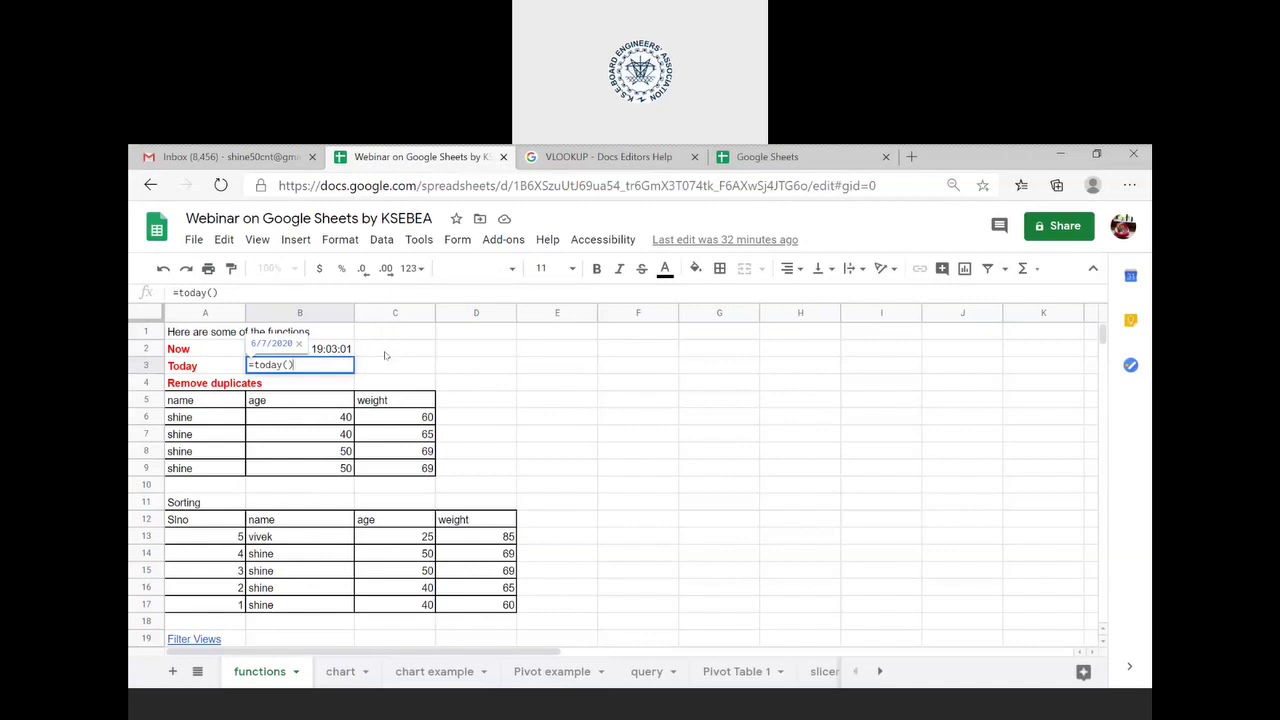
{"action": "left_click", "coordinate": [386, 355]}
{"action": "left_click", "coordinate": [332, 354]}
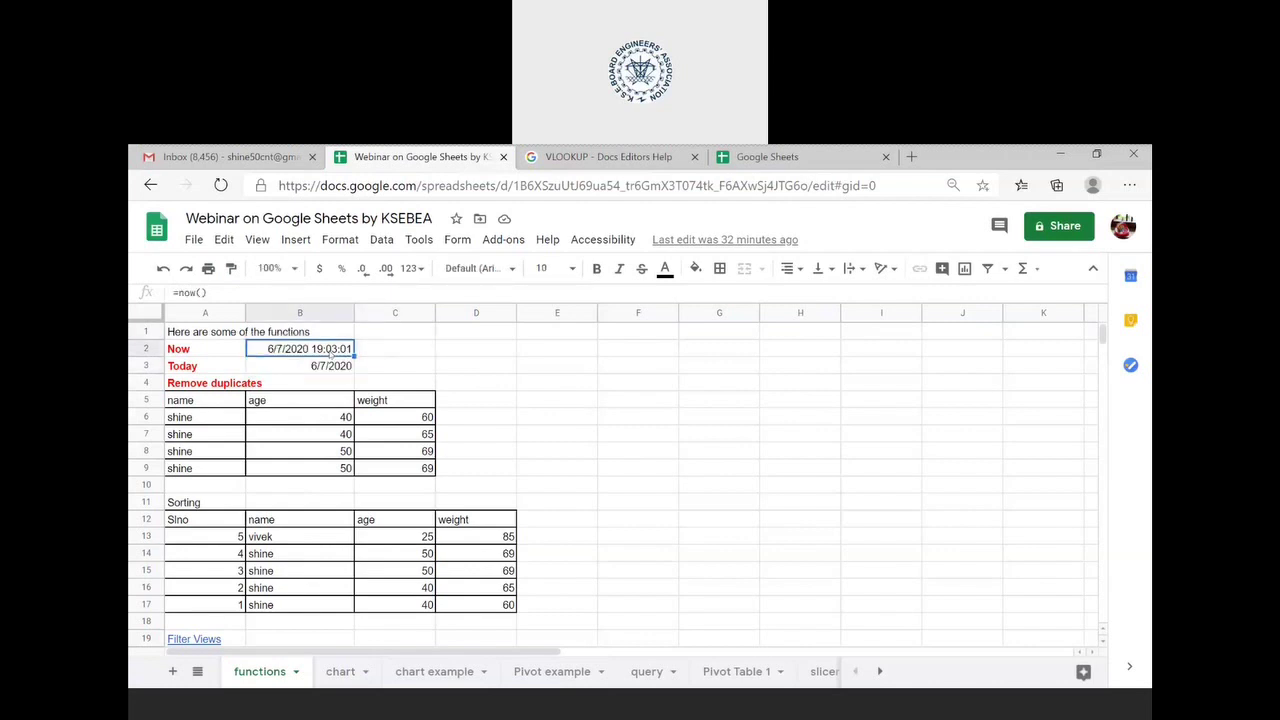
{"action": "left_click", "coordinate": [307, 367]}
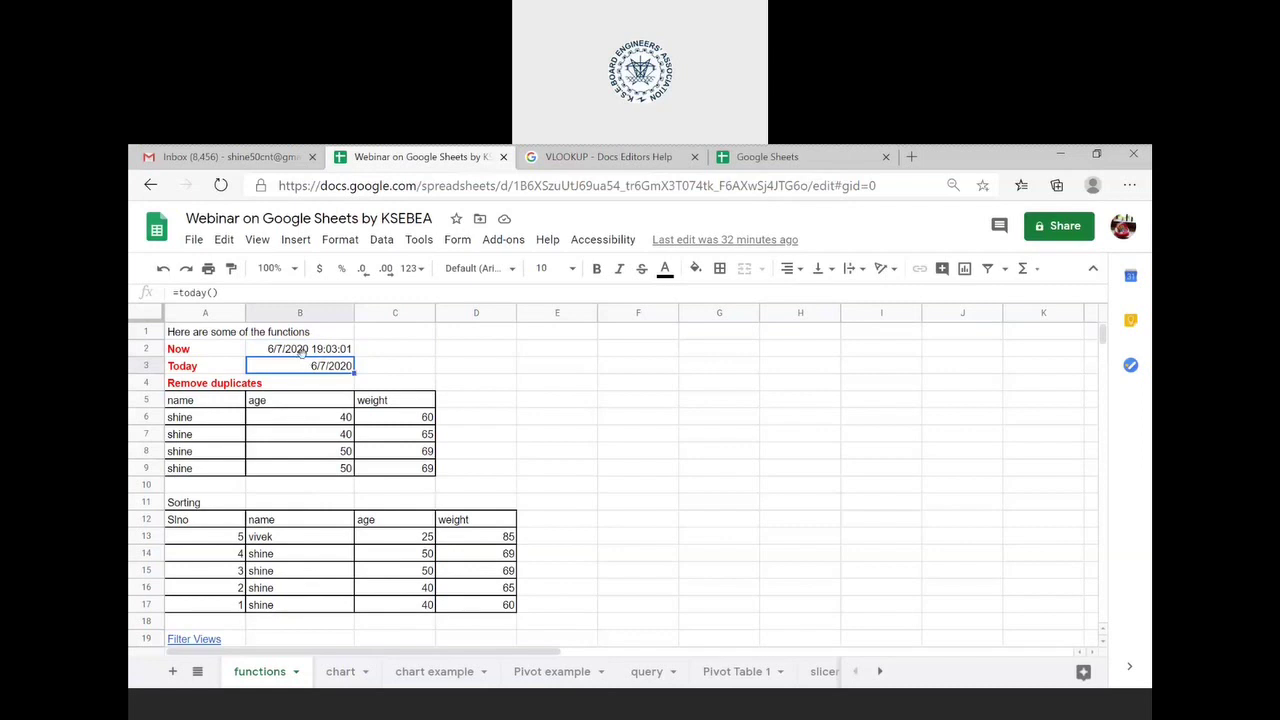
{"action": "left_click", "coordinate": [285, 355]}
- Re-enter =now() in B2 and check the =today() formula in B3
{"action": "type", "text": "="}
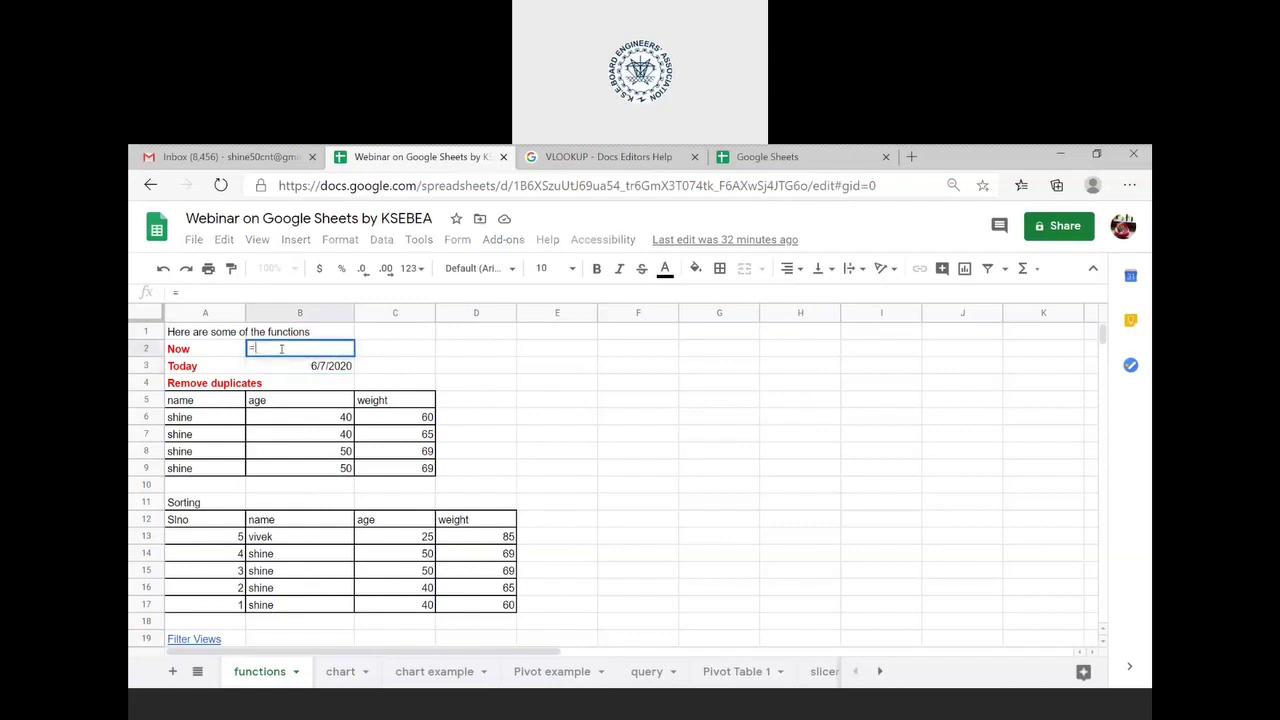
{"action": "type", "text": "now()"}
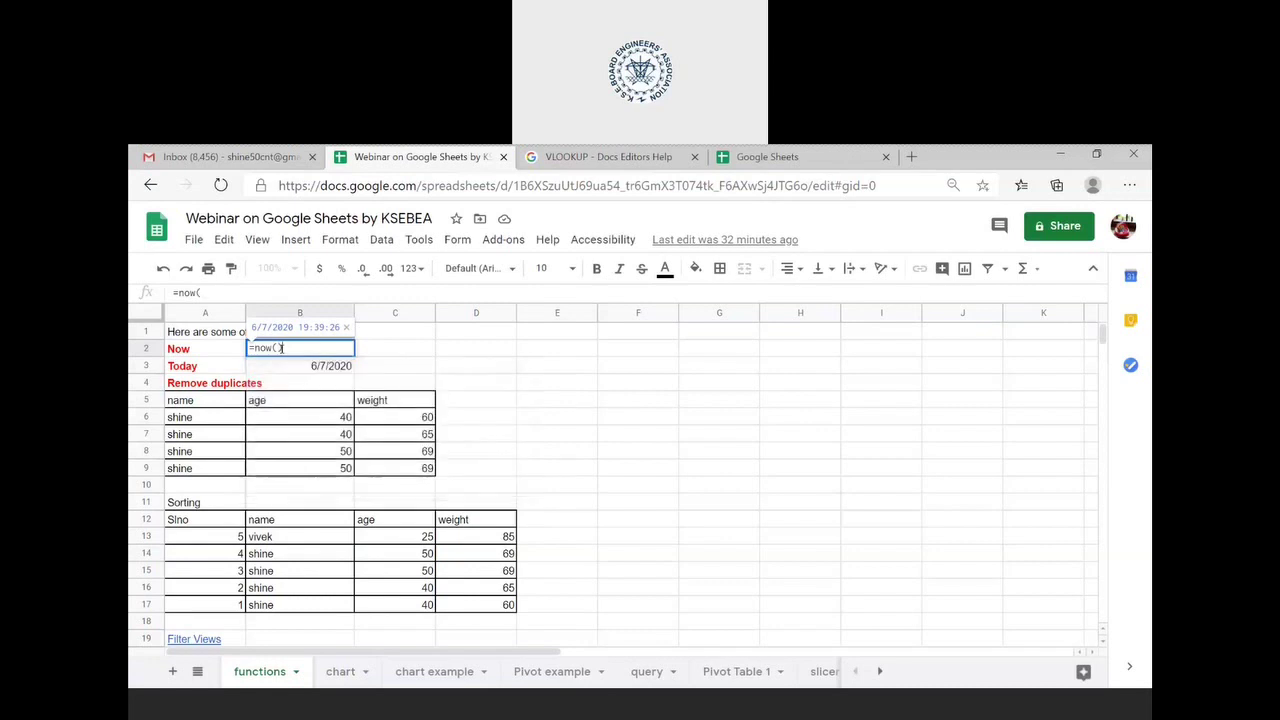
{"action": "key", "text": "Return"}
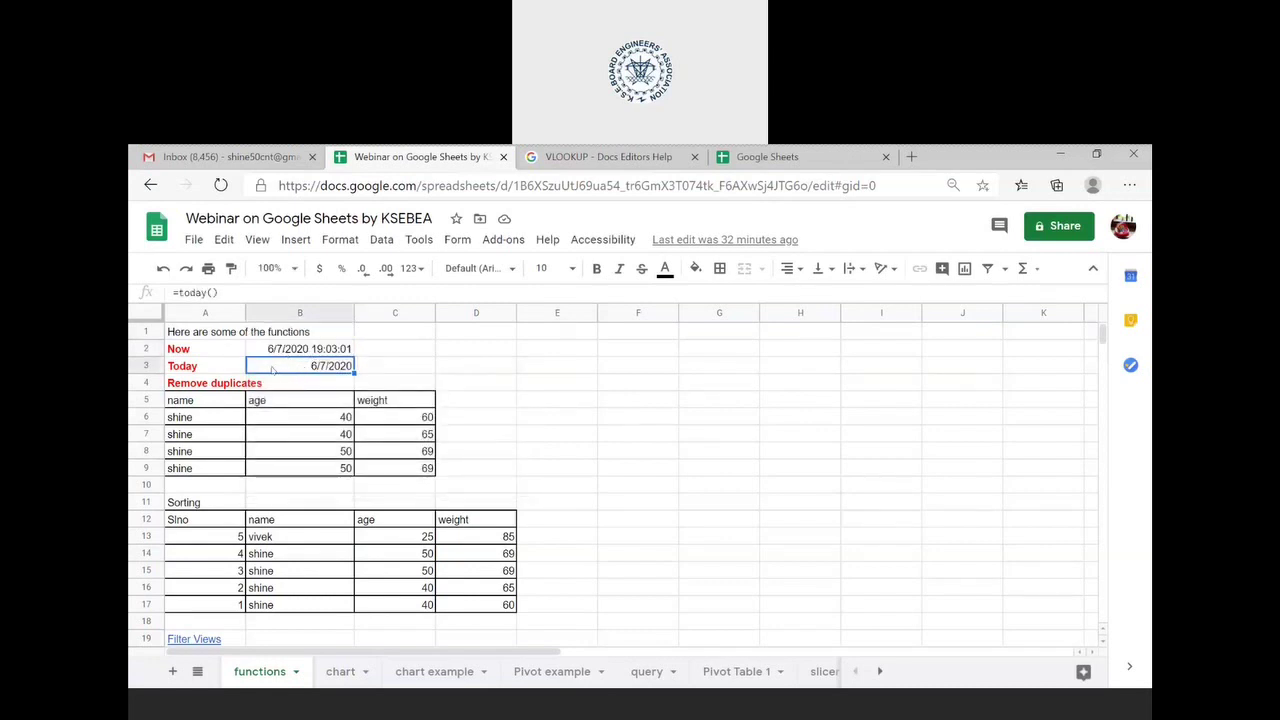
{"action": "left_click", "coordinate": [257, 294]}
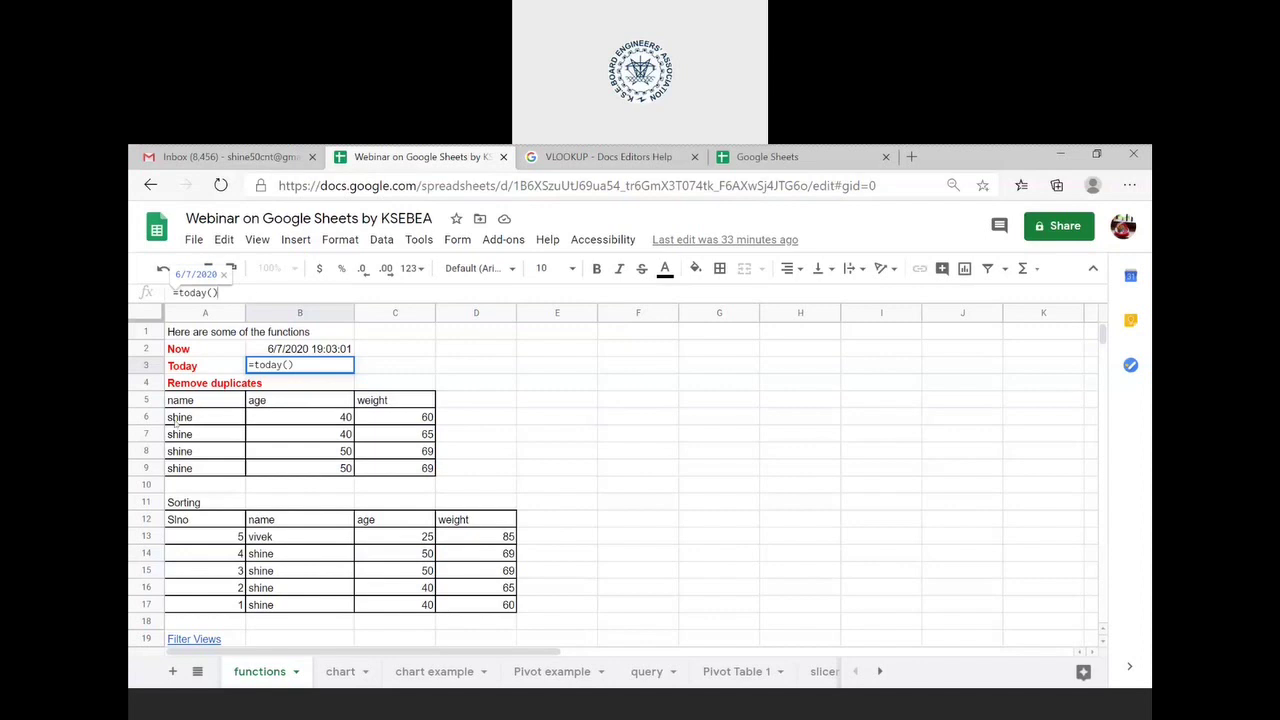
- Inspect the name/age/weight table values, such as age 40 and weight 69
{"action": "left_click", "coordinate": [208, 406]}
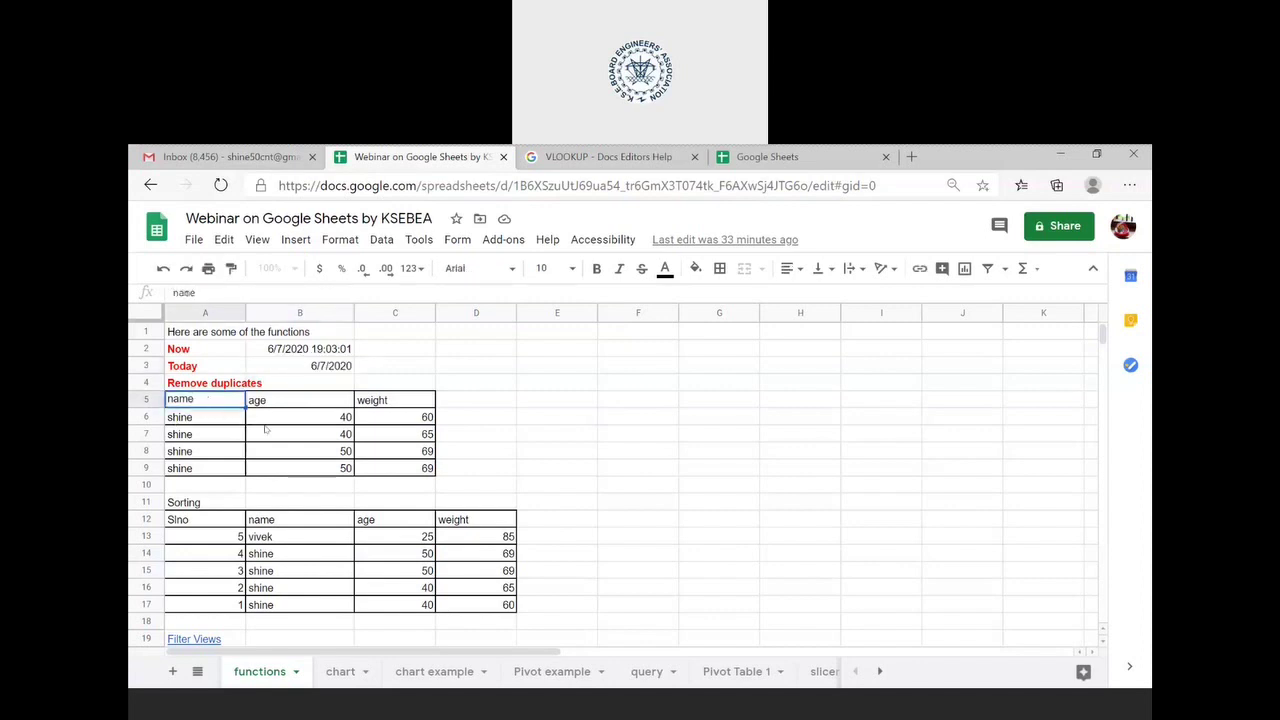
{"action": "left_click", "coordinate": [372, 455]}
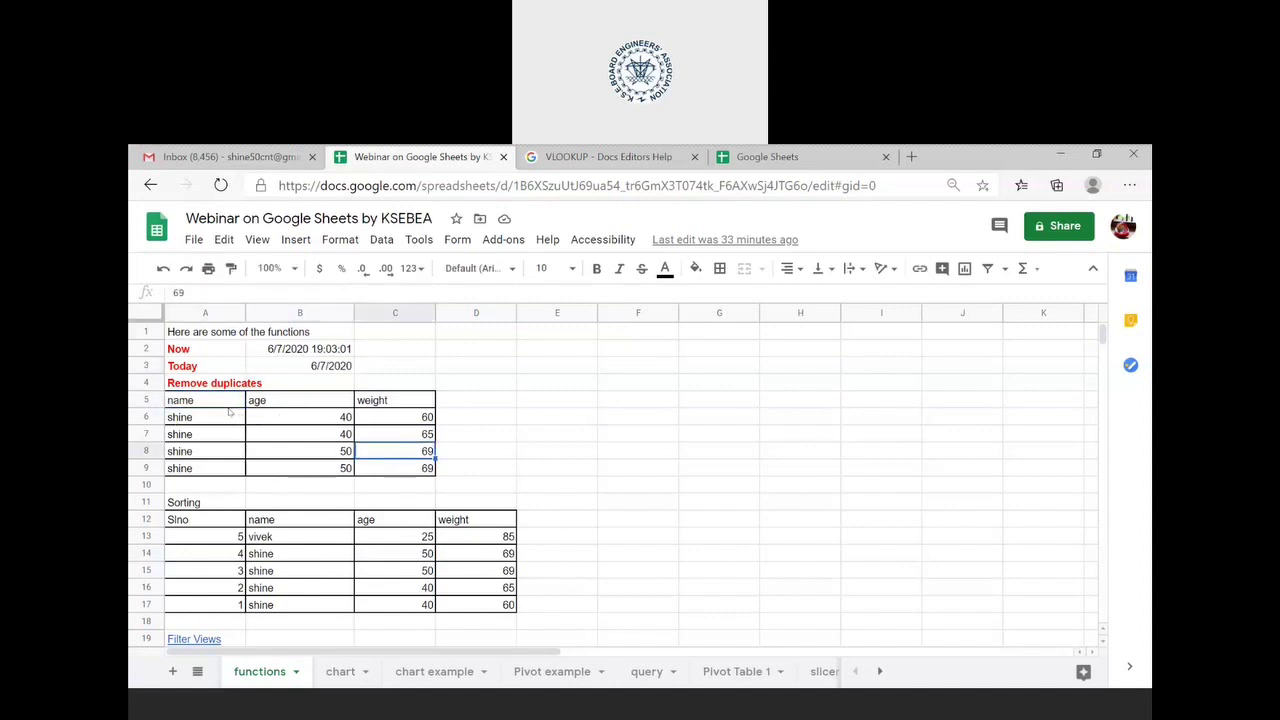
{"action": "left_click", "coordinate": [227, 405]}
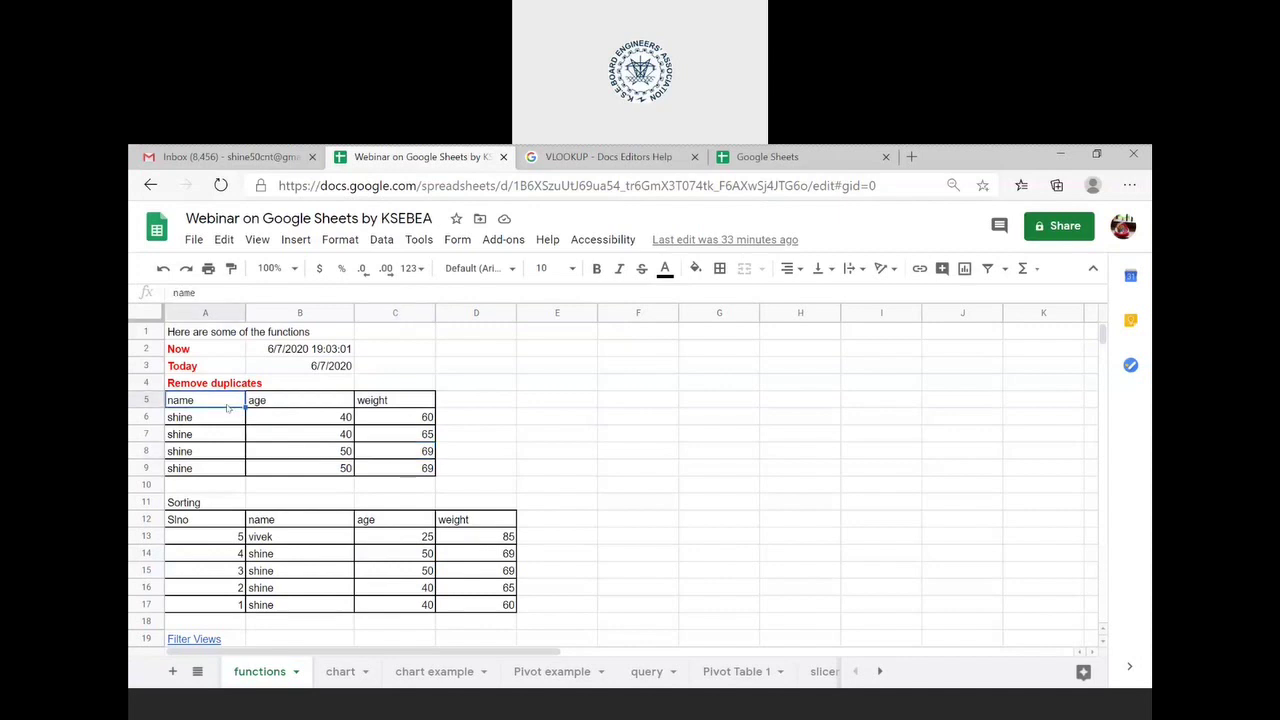
{"action": "left_click", "coordinate": [316, 424]}
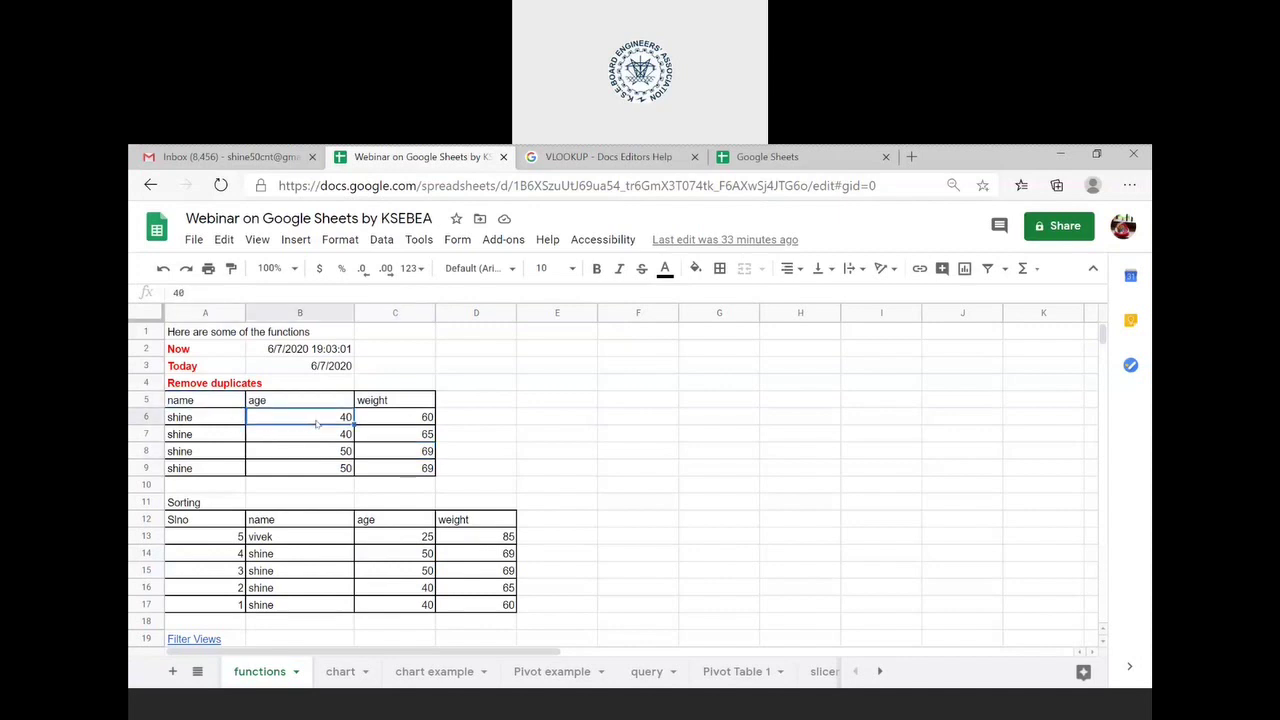
{"action": "key", "text": "Right"}
{"action": "key", "text": "Left"}
{"action": "key", "text": "Left"}
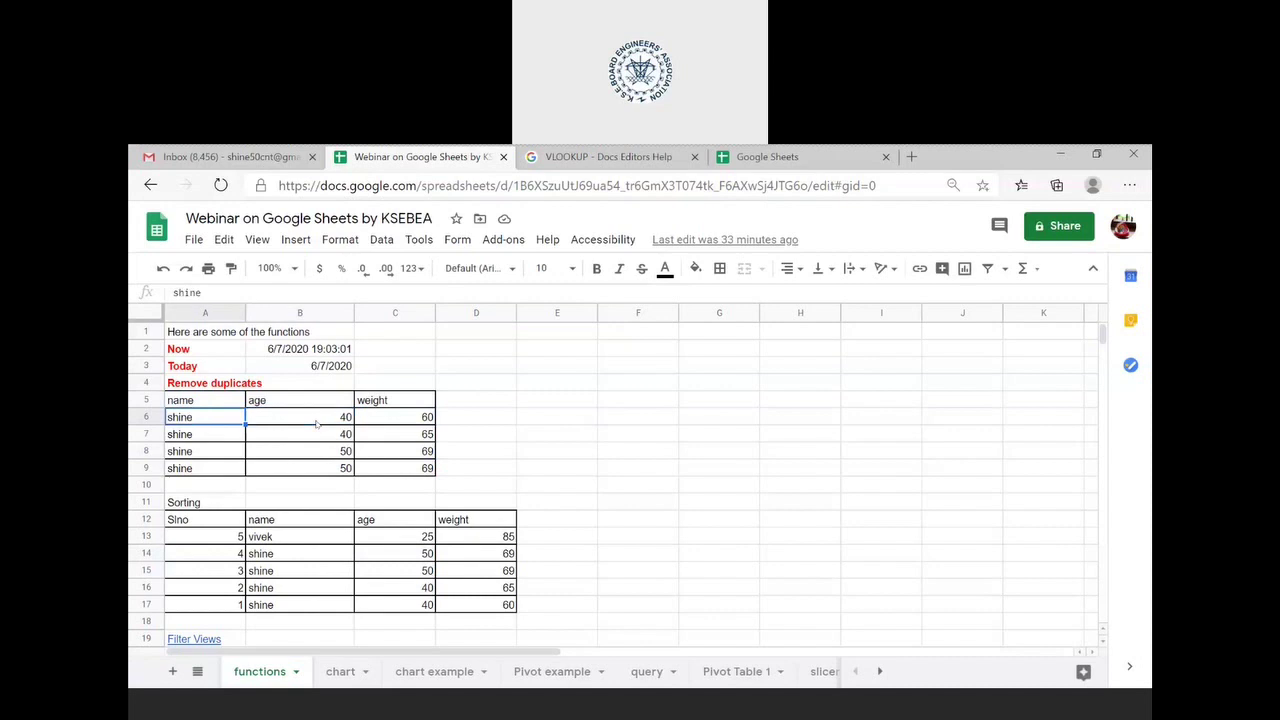
{"action": "key", "text": "Right"}
{"action": "key", "text": "Right"}
{"action": "key", "text": "Down"}
{"action": "key", "text": "Left"}
{"action": "key", "text": "Left"}
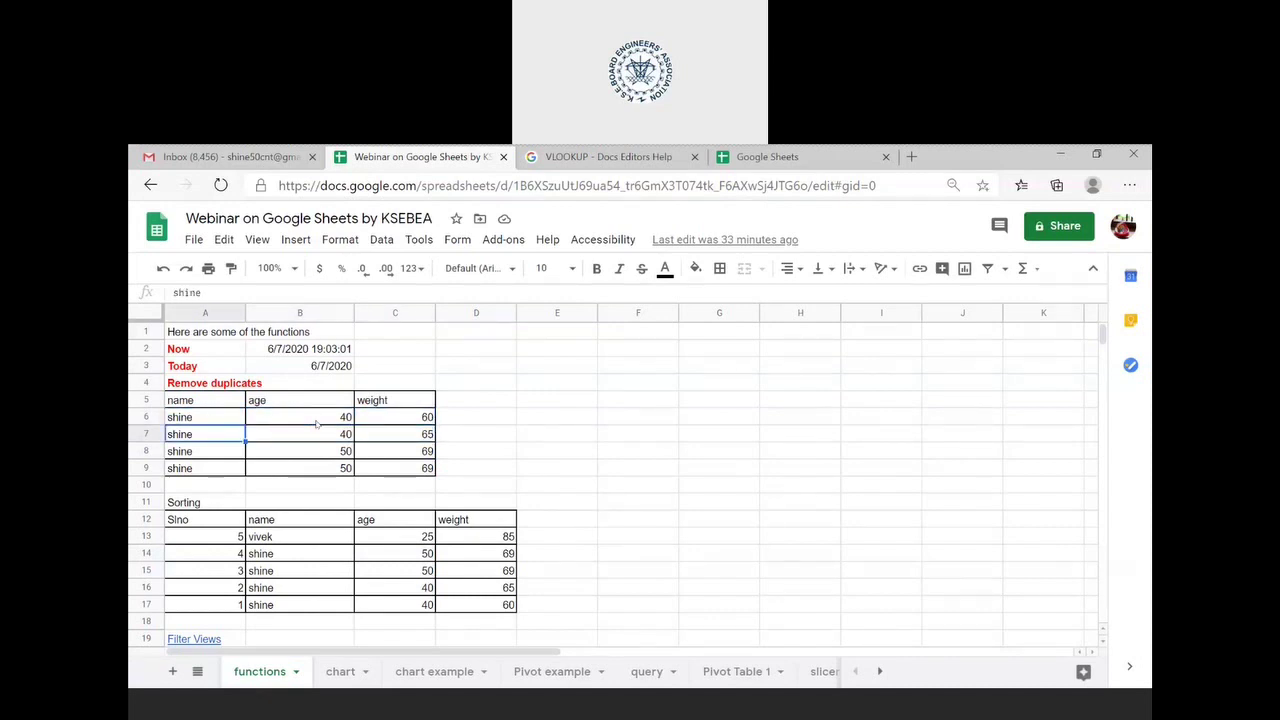
{"action": "key", "text": "Up"}
{"action": "key", "text": "Up"}
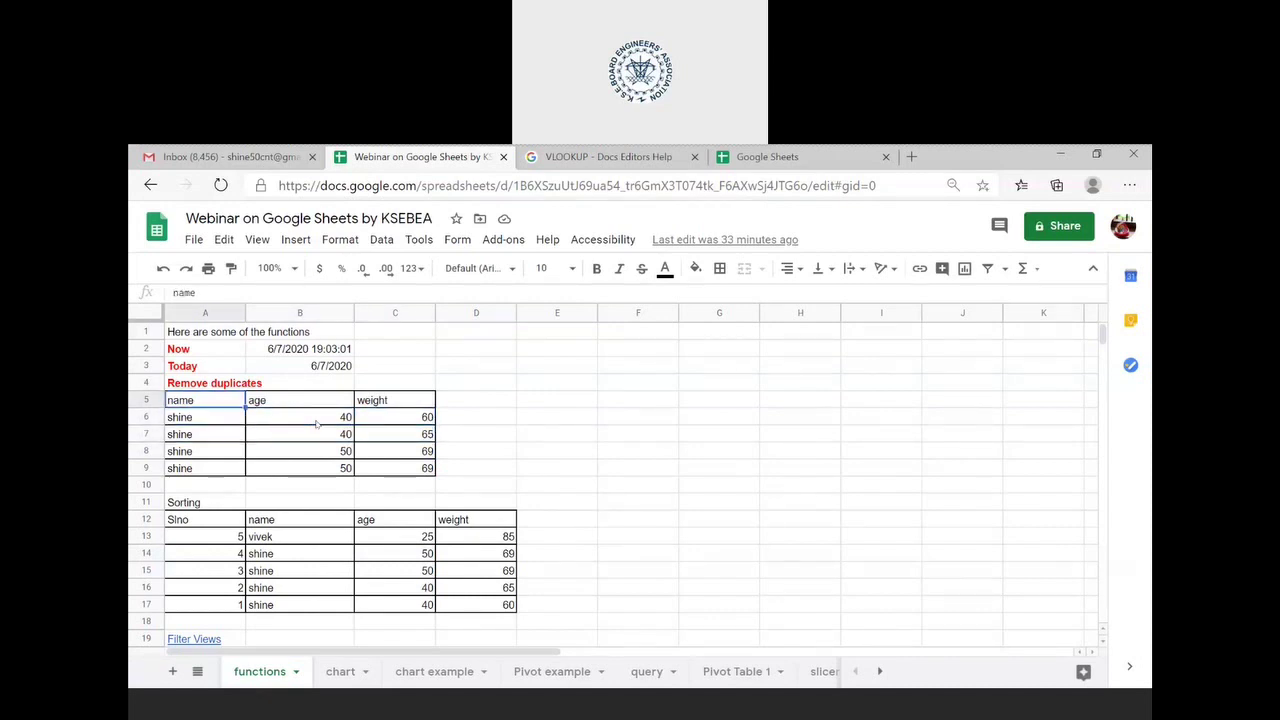
- Move to A5 and select the table range A5:C9
{"action": "key", "text": "Right"}
{"action": "key", "text": "Right"}
{"action": "key", "text": "Left"}
{"action": "key", "text": "Left"}
{"action": "key", "text": "Right"}
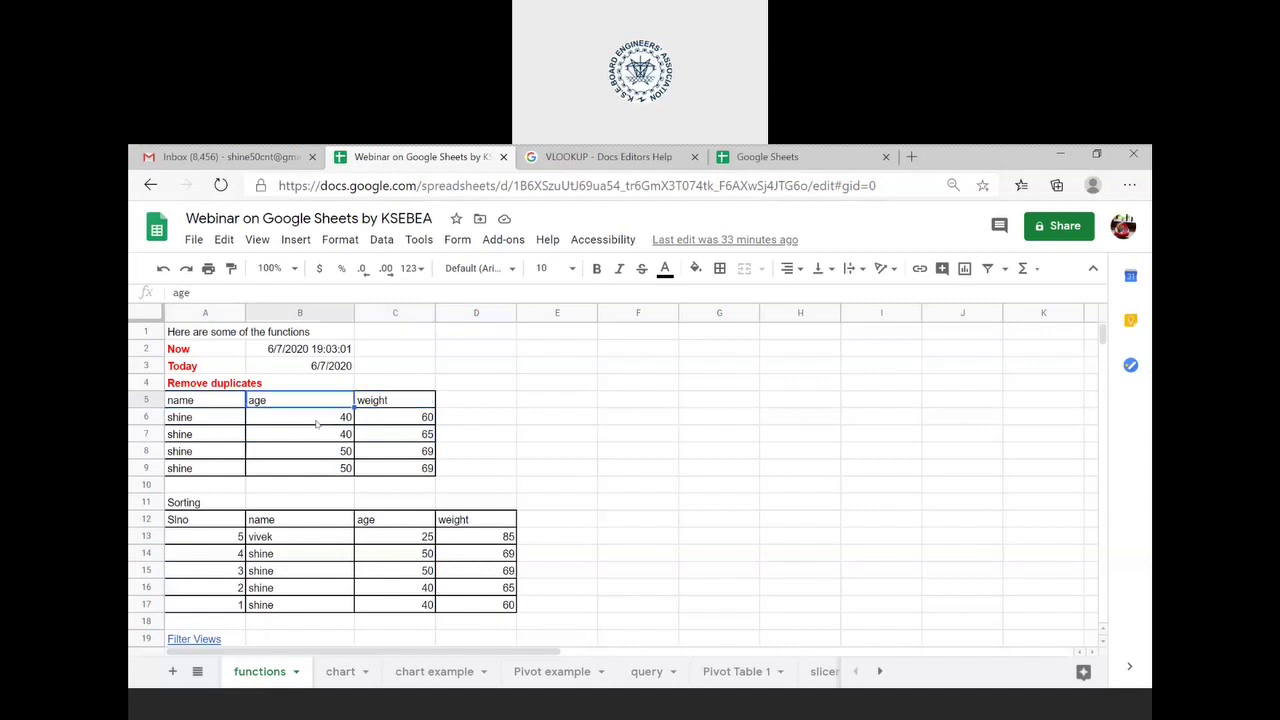
{"action": "key", "text": "Down"}
{"action": "key", "text": "Down"}
{"action": "key", "text": "Down"}
{"action": "key", "text": "Right"}
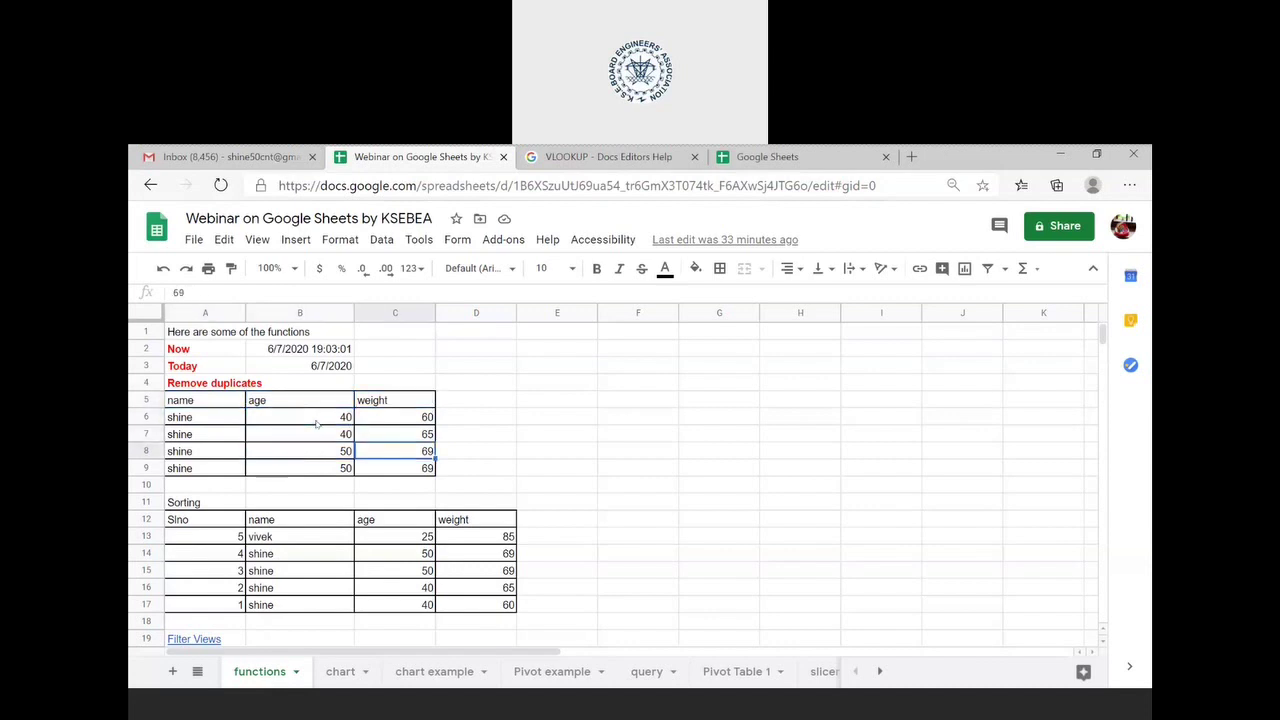
{"action": "key", "text": "Up"}
{"action": "key", "text": "Up"}
{"action": "key", "text": "Up"}
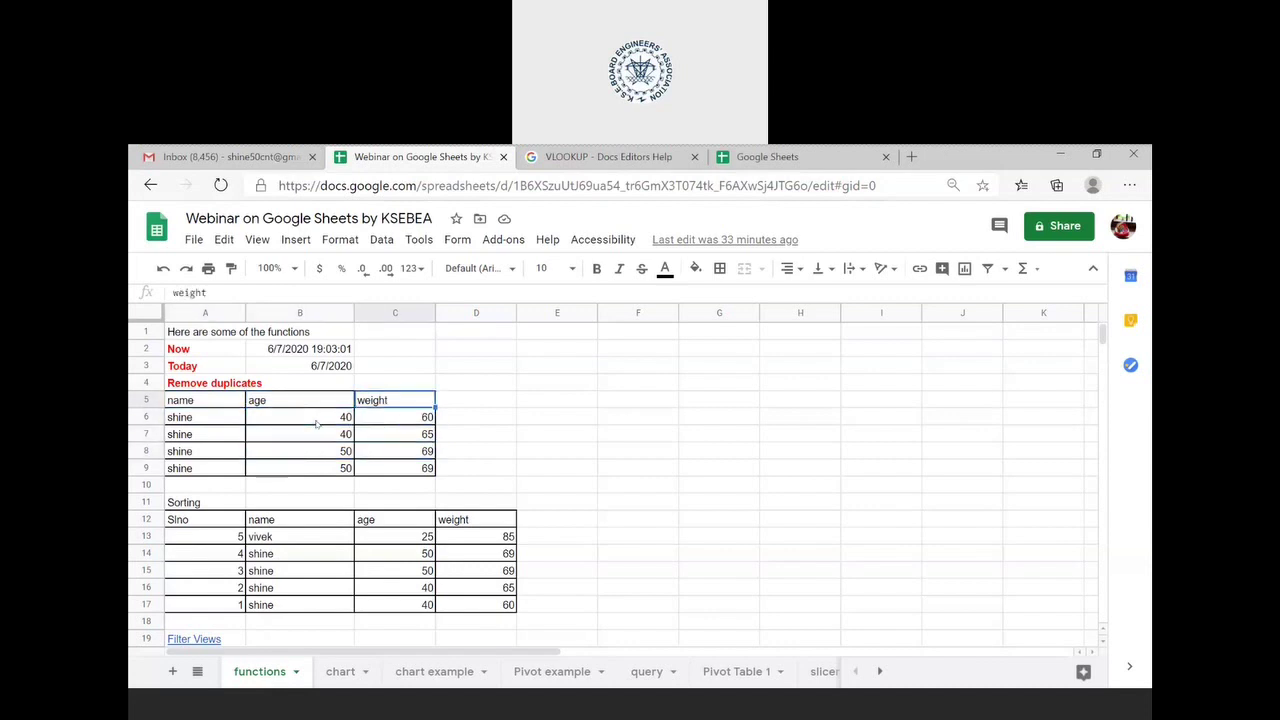
{"action": "key", "text": "Left"}
{"action": "key", "text": "Left"}
{"action": "key", "text": "shift+Right"}
{"action": "key", "text": "shift+Right"}
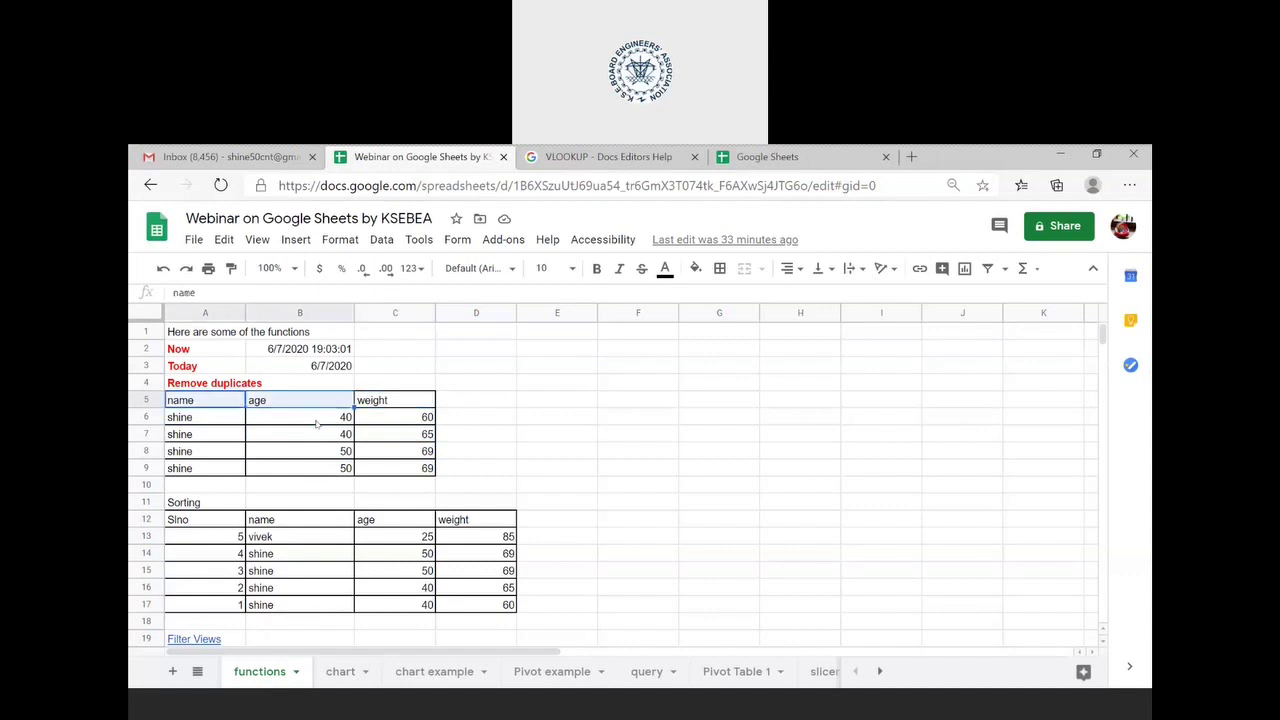
{"action": "key", "text": "shift+Down"}
{"action": "key", "text": "shift+Down"}
{"action": "key", "text": "shift+Down"}
{"action": "key", "text": "shift+Down"}
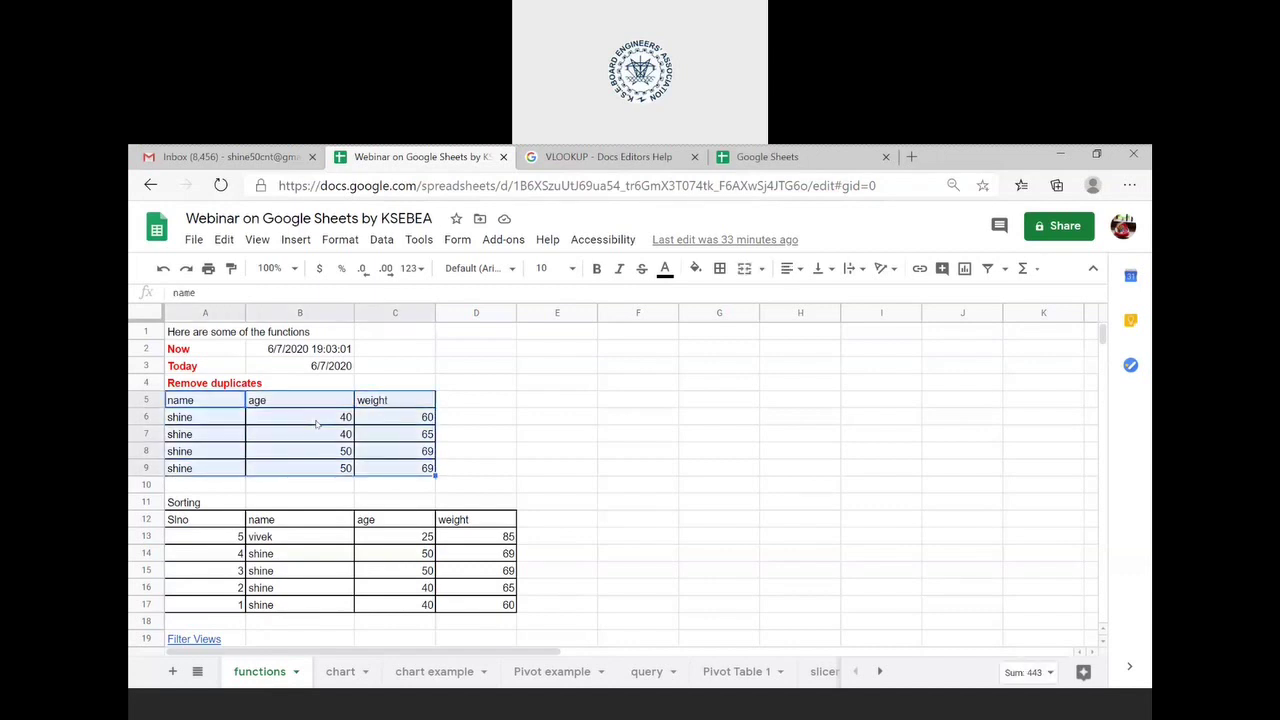
- Remove duplicates from A5:C9 with a header row, comparing only Column A - name
{"action": "left_click", "coordinate": [388, 243]}
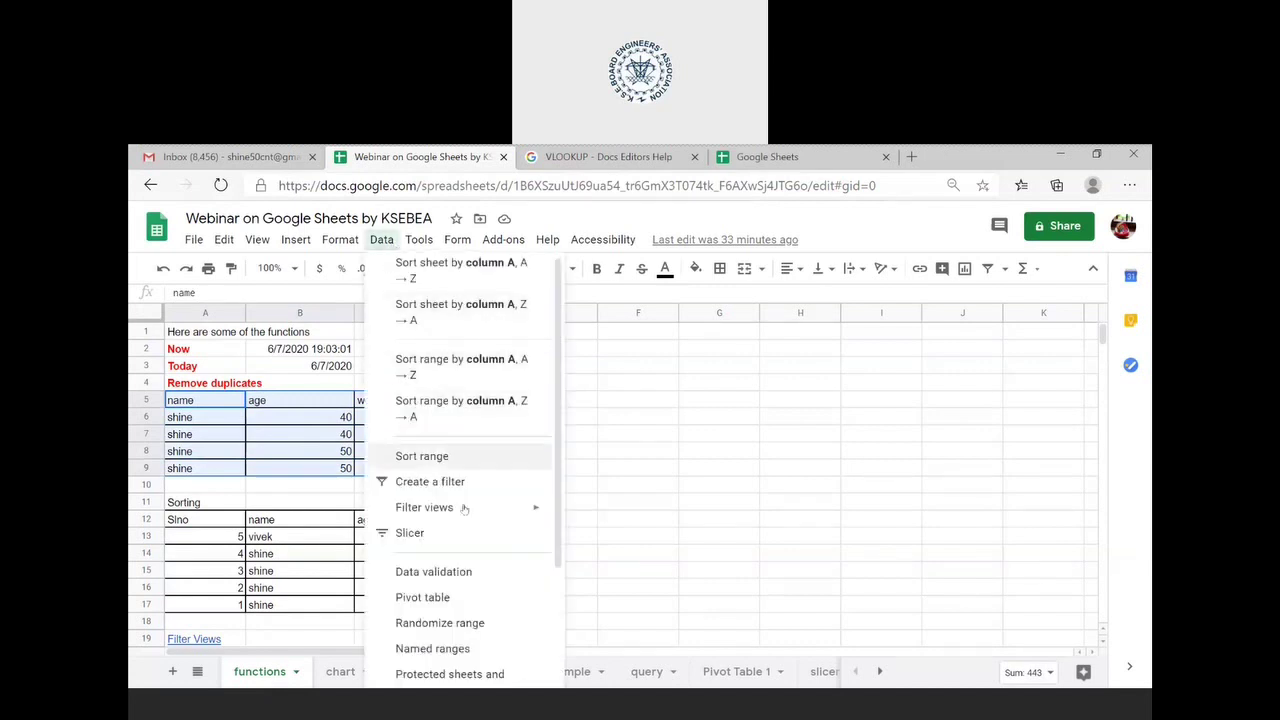
{"action": "scroll", "coordinate": [503, 534], "scroll_direction": "down", "scroll_amount": 2}
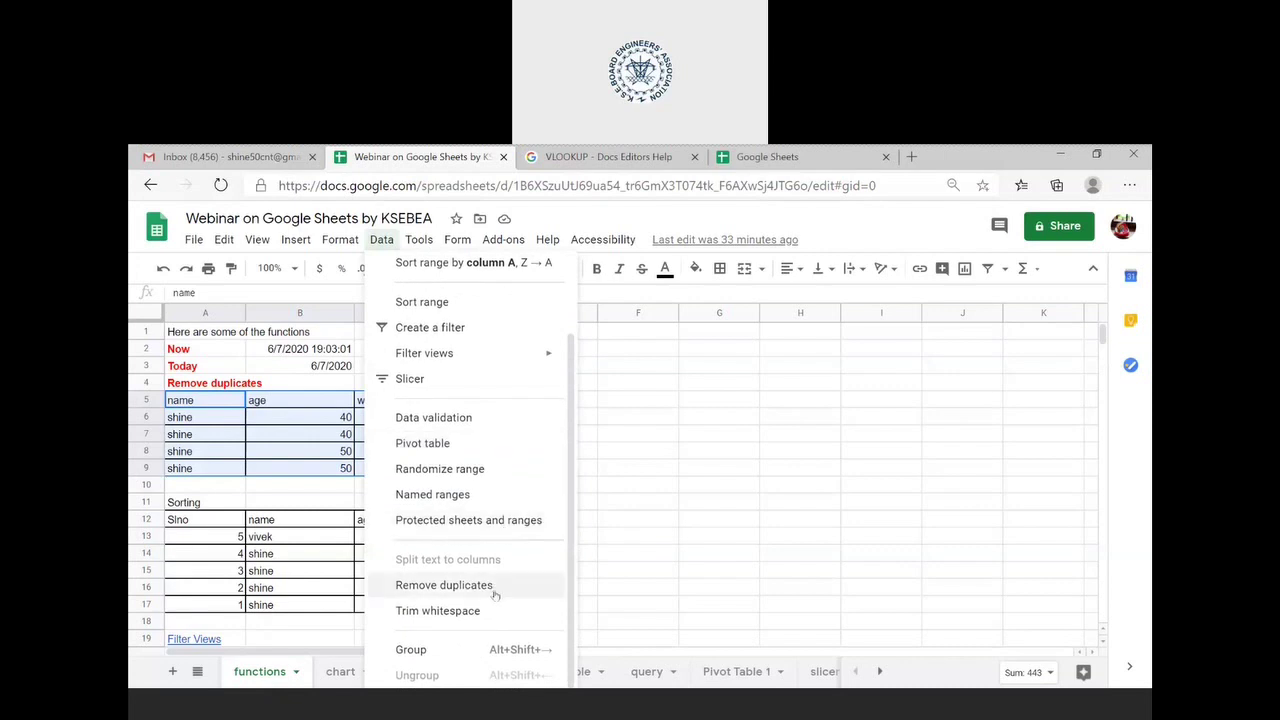
{"action": "left_click", "coordinate": [495, 595]}
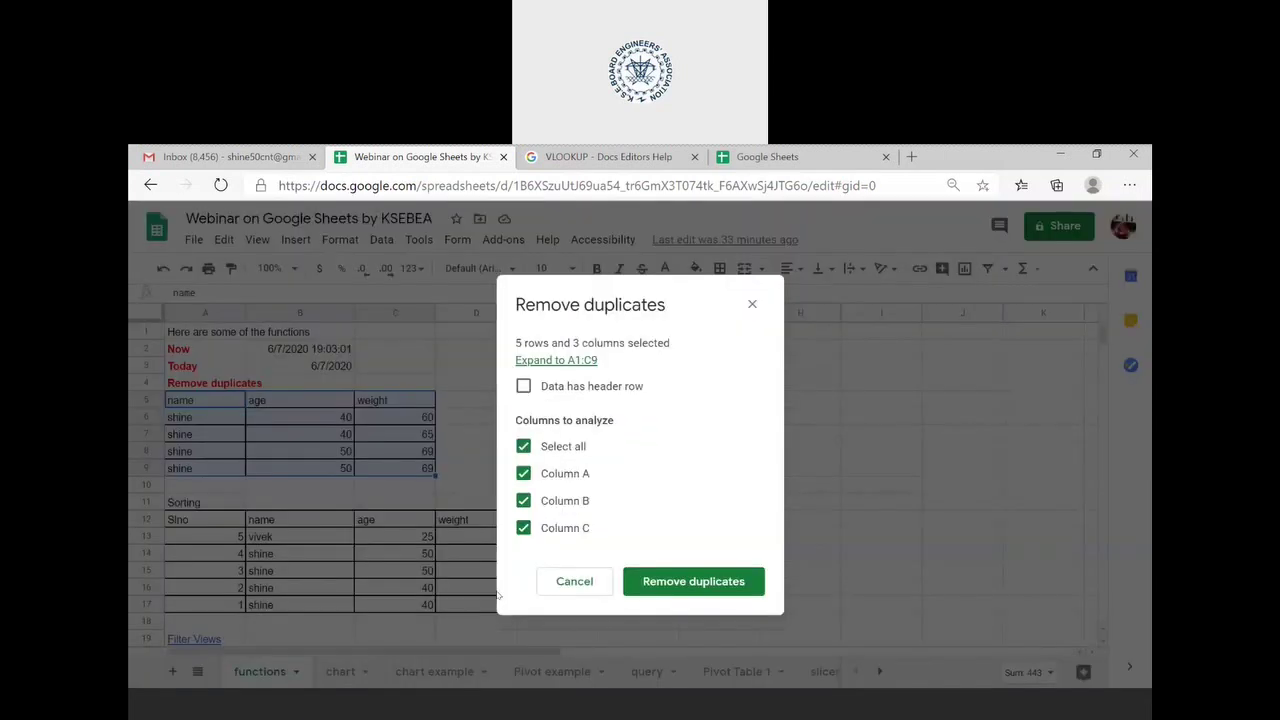
{"action": "left_click", "coordinate": [523, 386]}
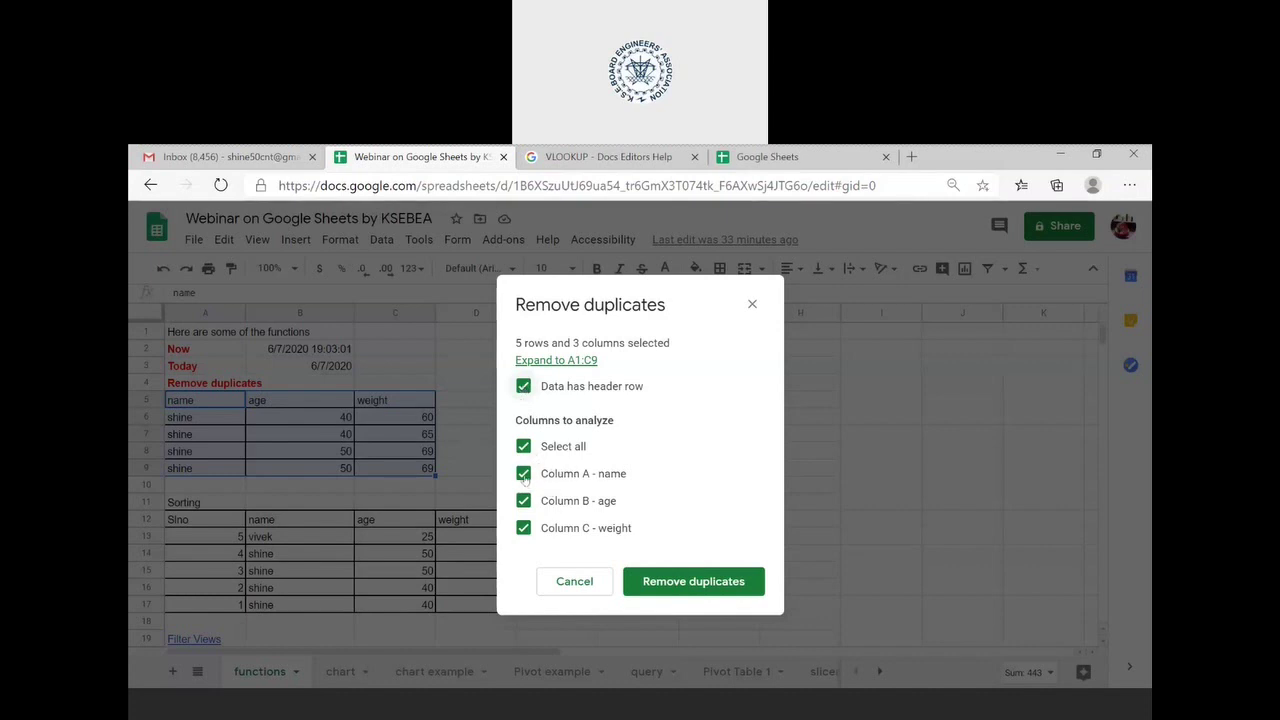
{"action": "left_click", "coordinate": [522, 446]}
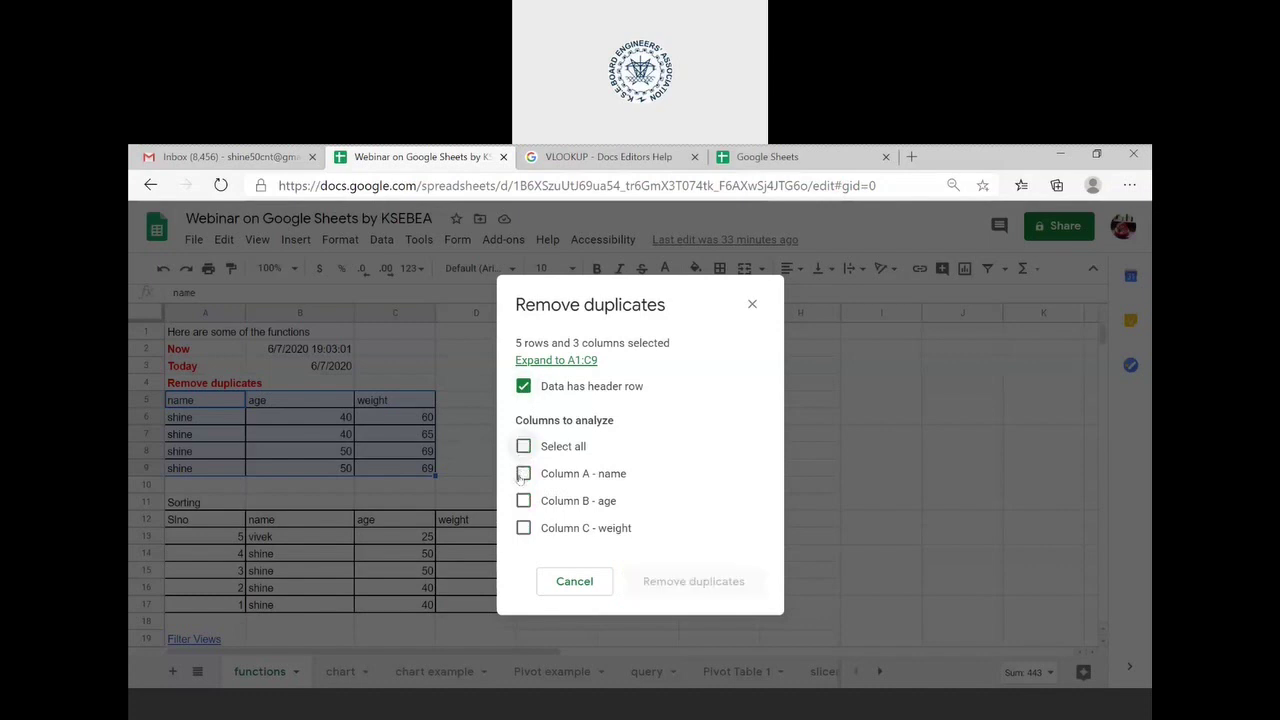
{"action": "left_click", "coordinate": [522, 473]}
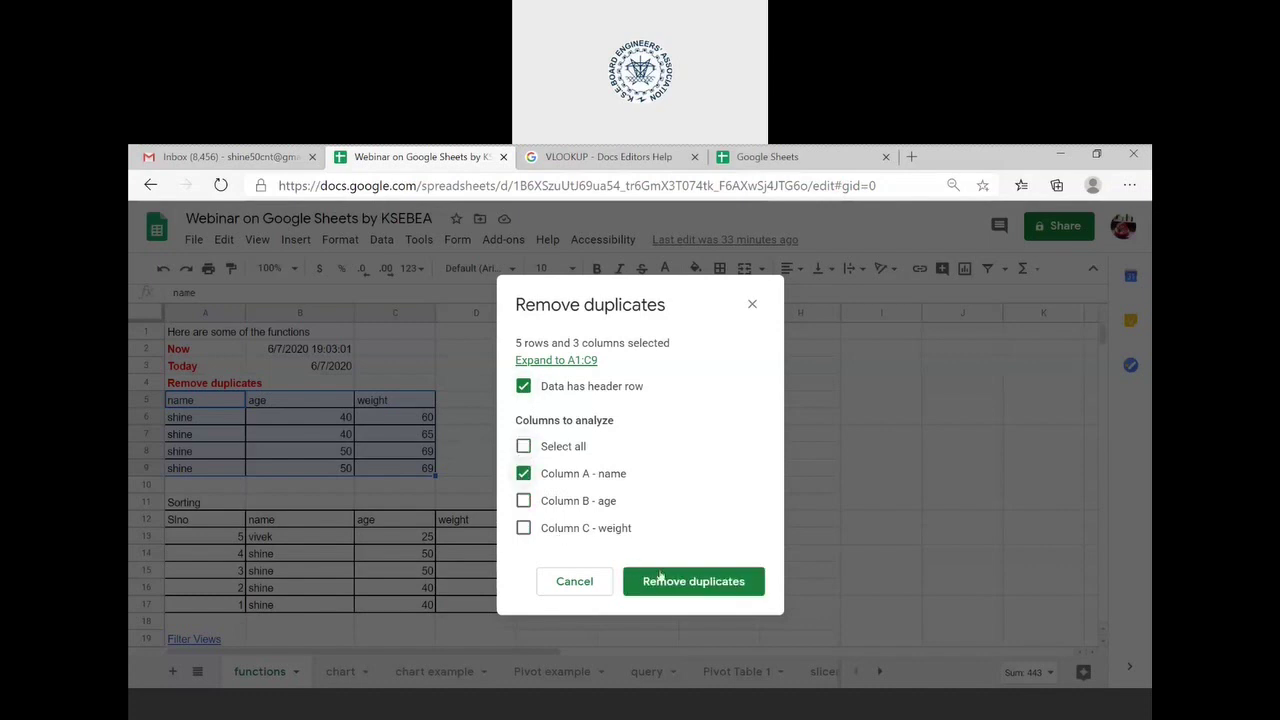
{"action": "left_click", "coordinate": [662, 581]}
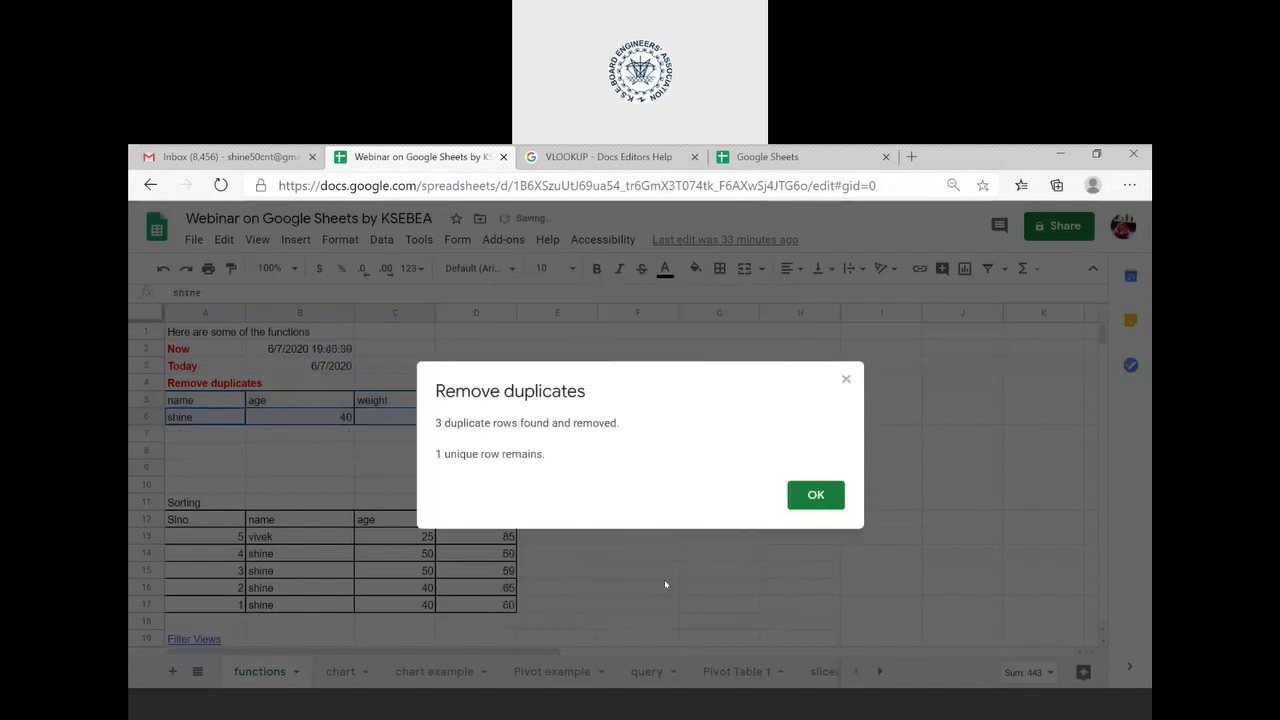
{"action": "left_click", "coordinate": [816, 495]}
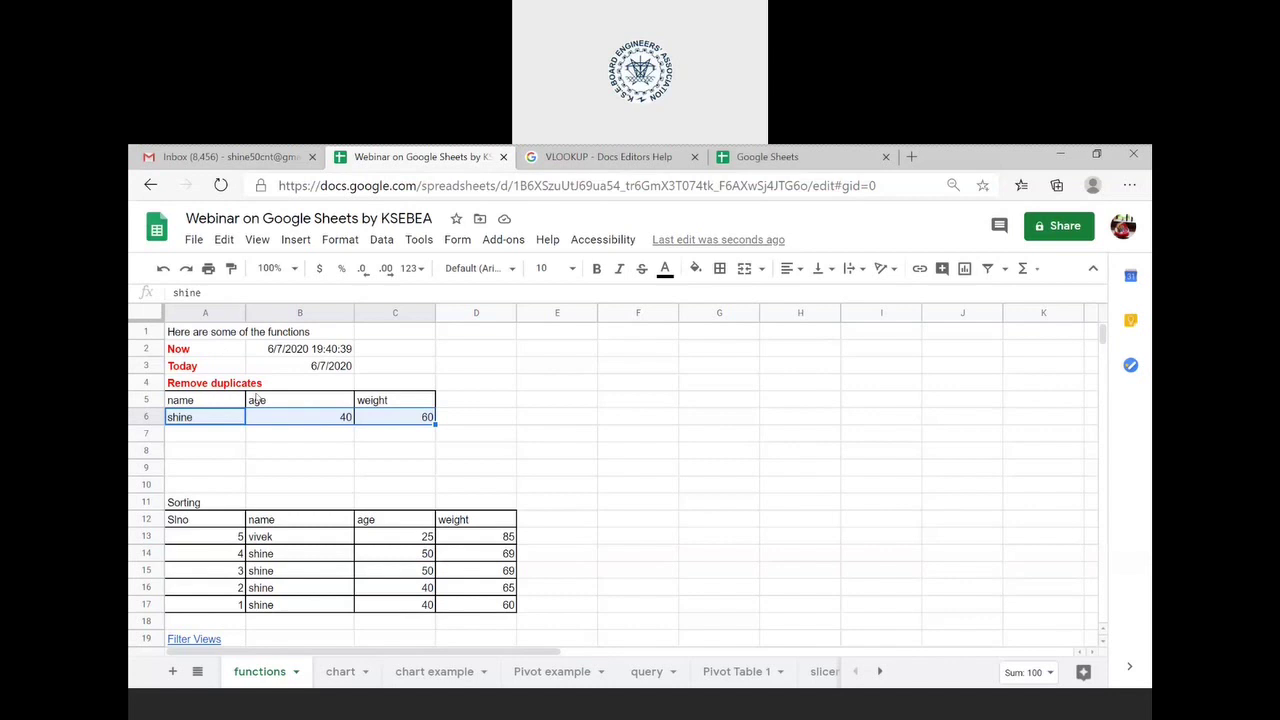
- Undo, rerun Remove duplicates with header row across all columns, then undo again
{"action": "key", "text": "ctrl+z"}
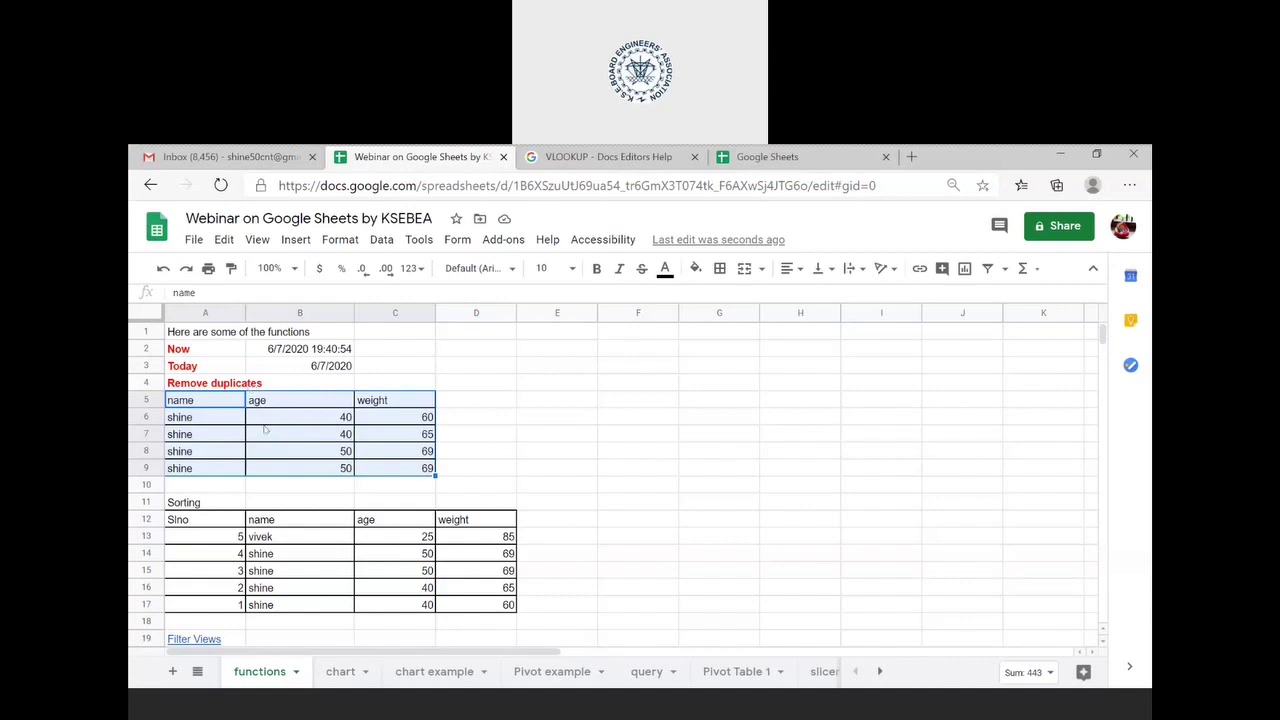
{"action": "left_click", "coordinate": [390, 245]}
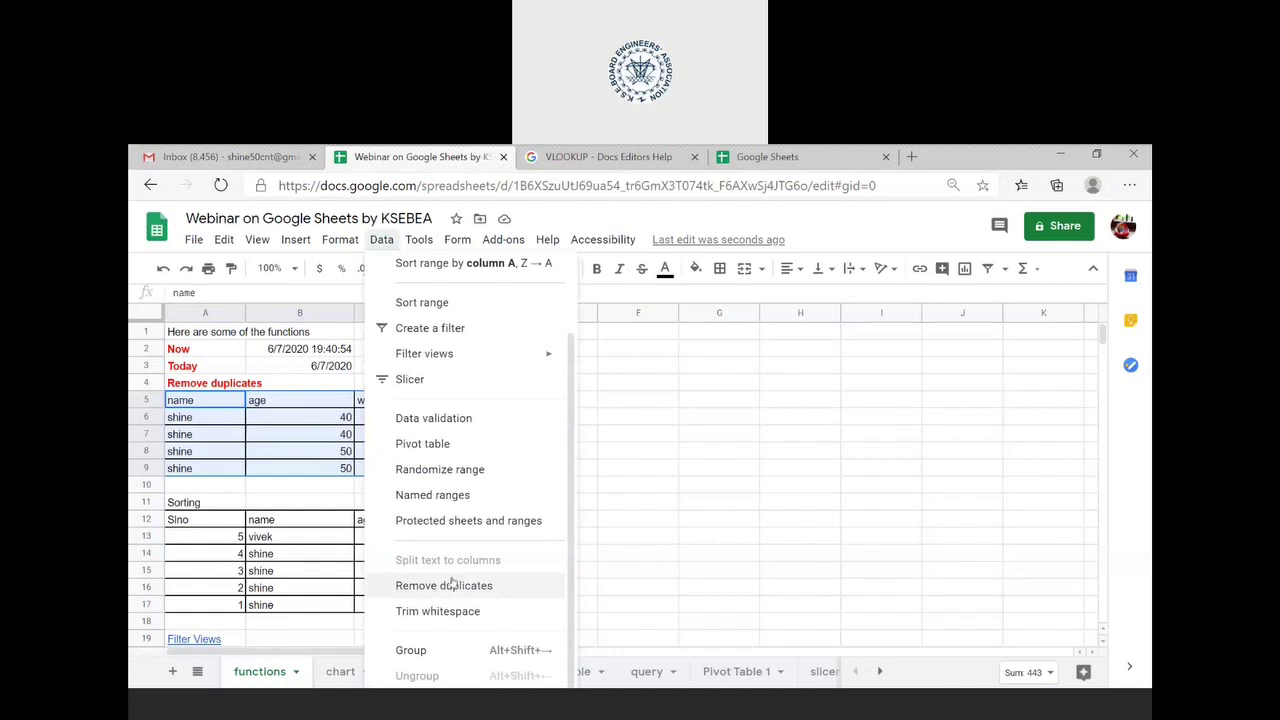
{"action": "left_click", "coordinate": [452, 585]}
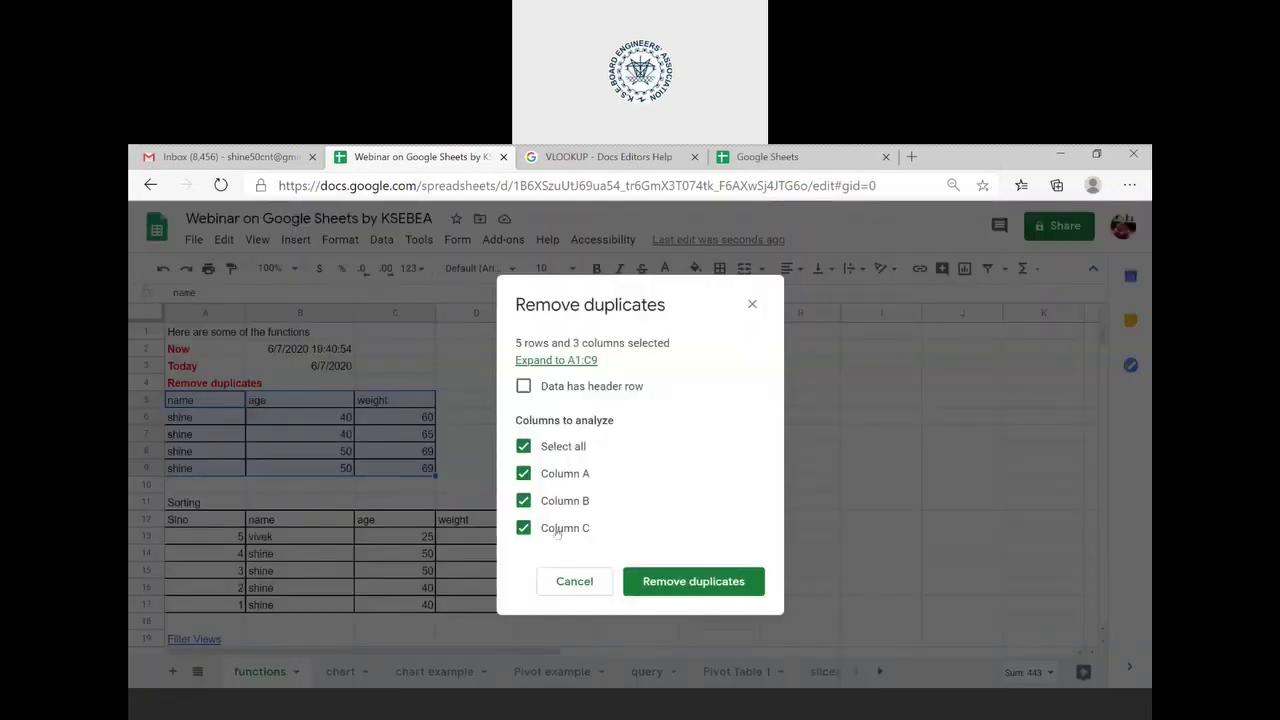
{"action": "left_click", "coordinate": [524, 387]}
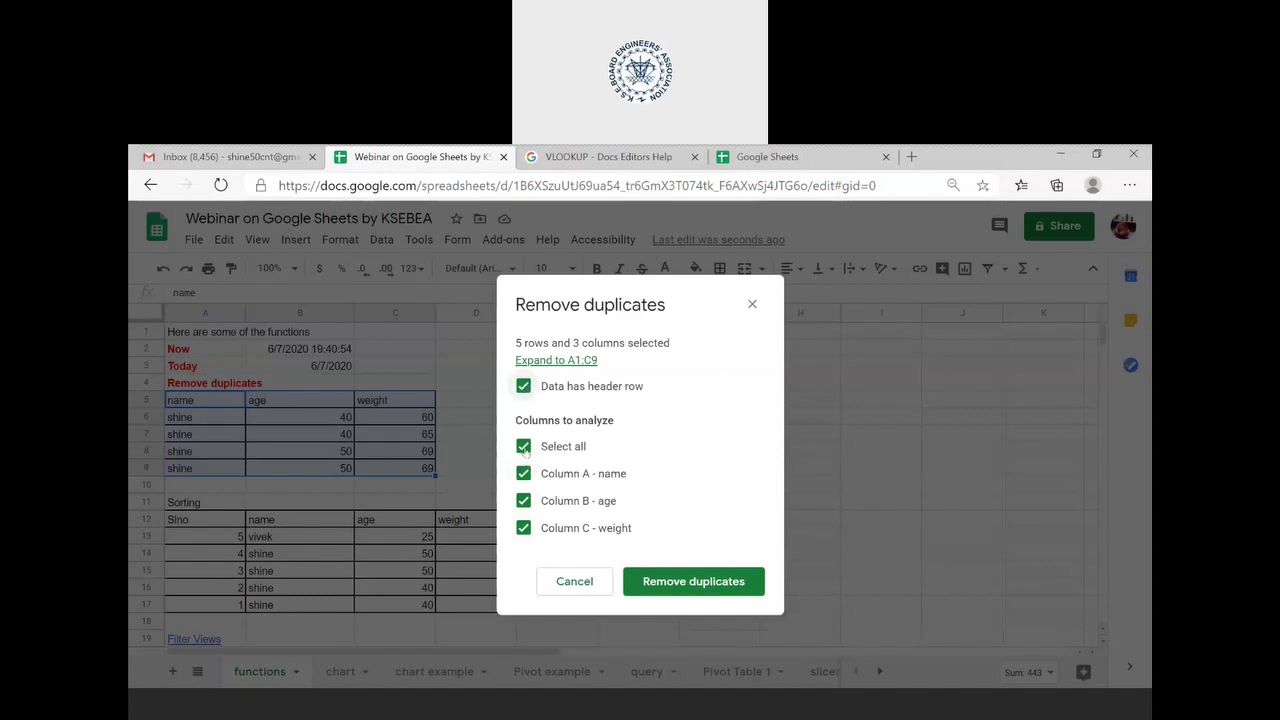
{"action": "left_click", "coordinate": [707, 590]}
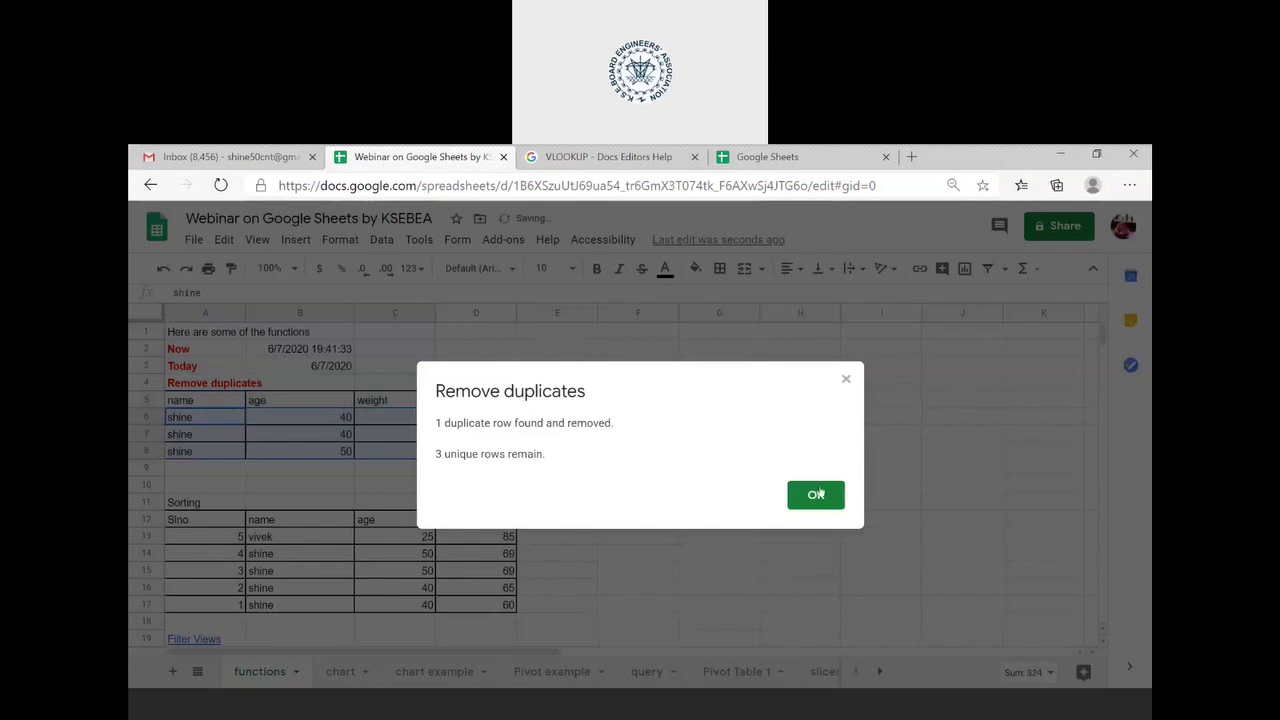
{"action": "left_click", "coordinate": [816, 496]}
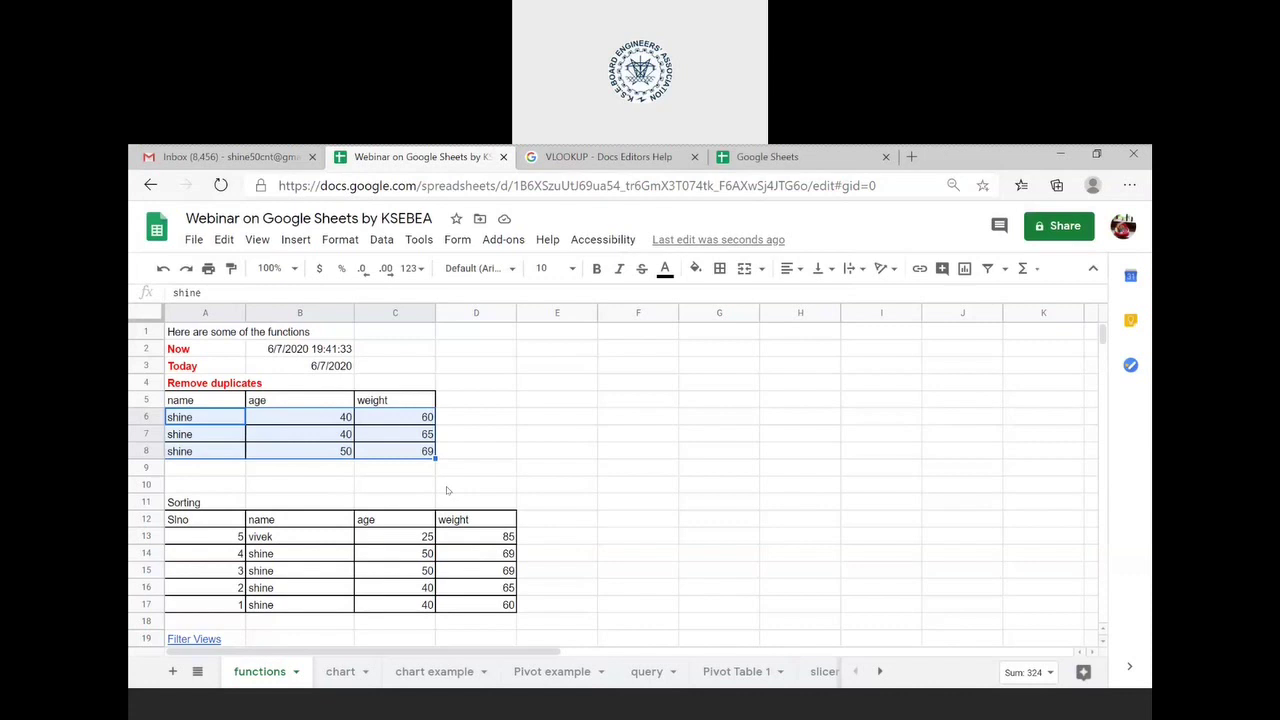
{"action": "key", "text": "ctrl+z"}
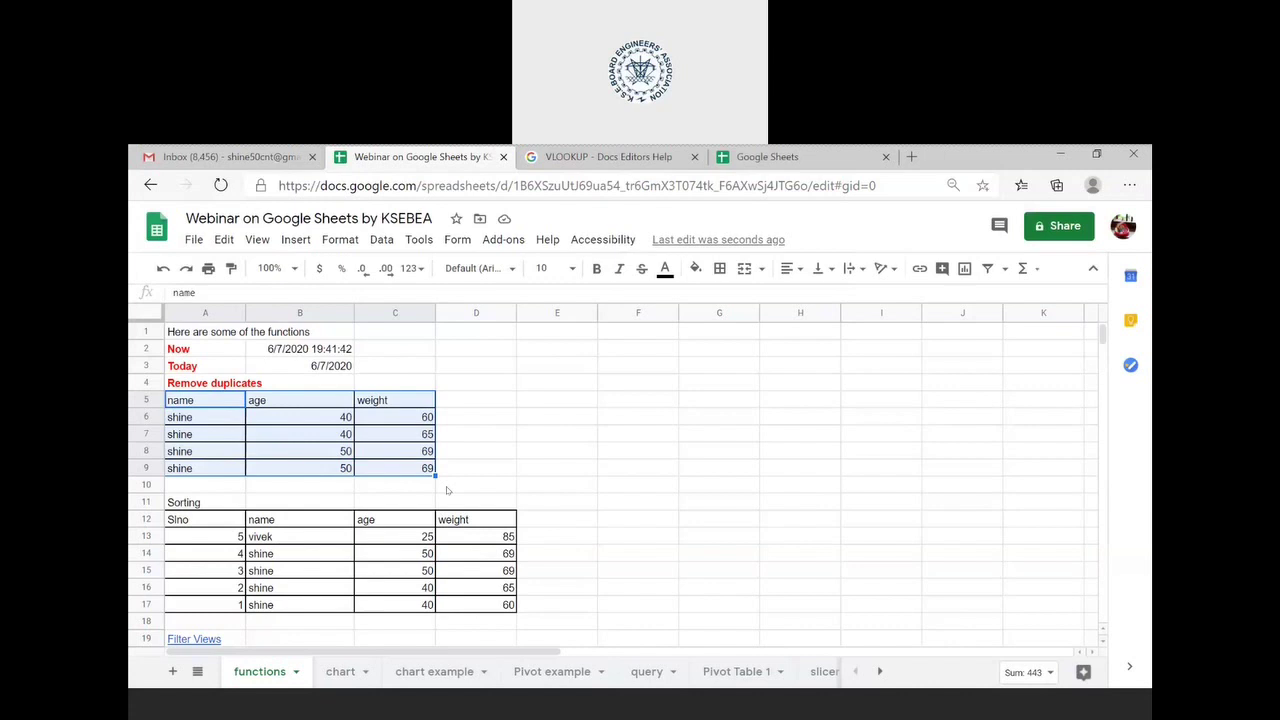
- Select the Sorting table A12:D17
{"action": "scroll", "coordinate": [447, 490], "scroll_direction": "down", "scroll_amount": 1}
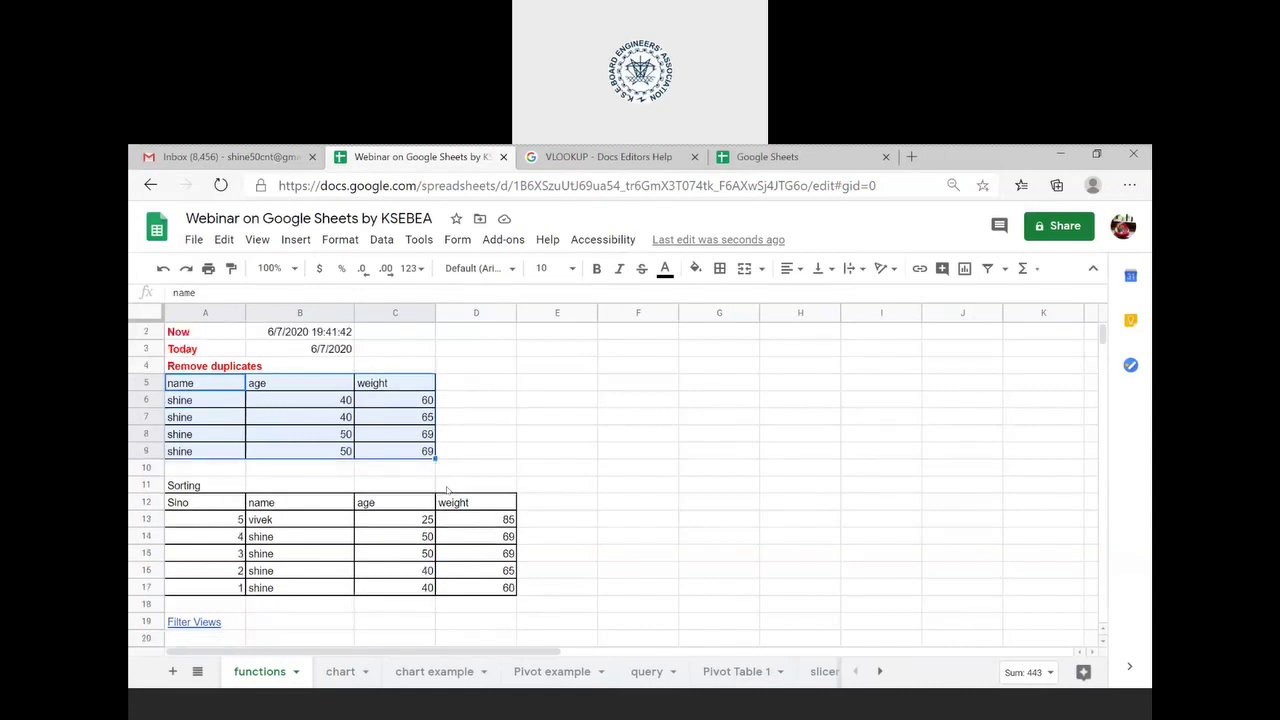
{"action": "left_click", "coordinate": [228, 508]}
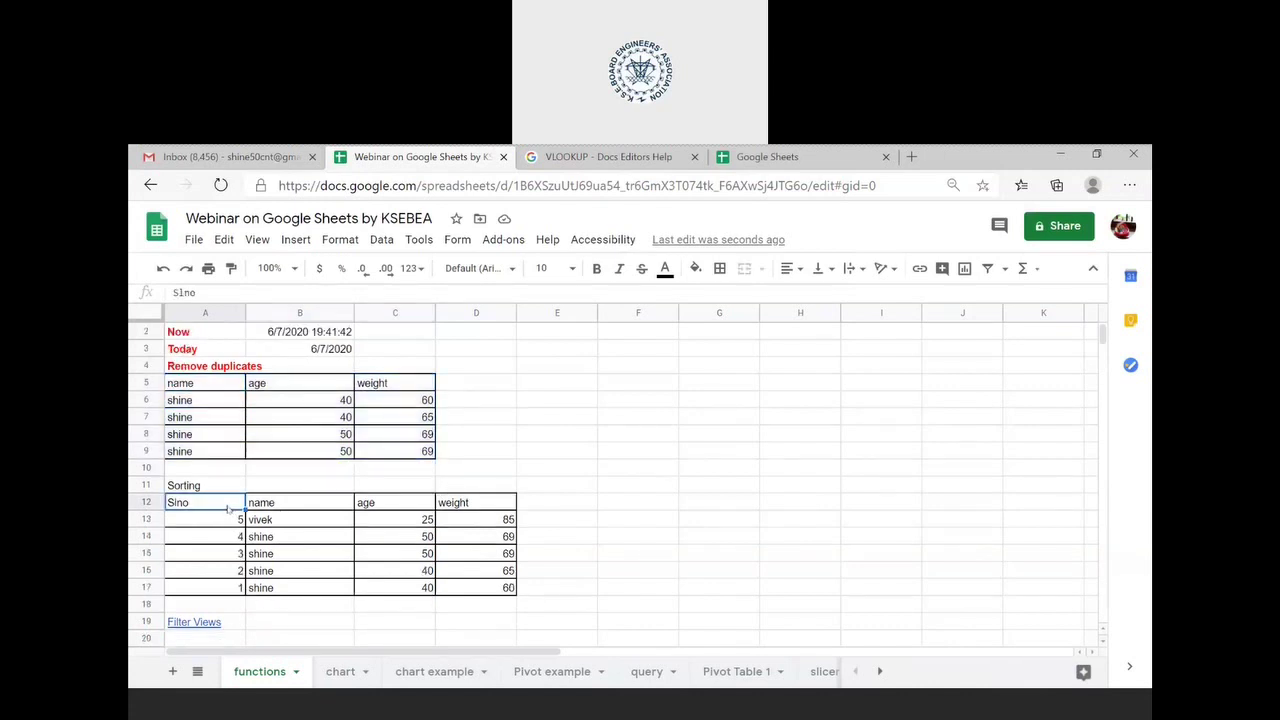
{"action": "key", "text": "shift+Right"}
{"action": "key", "text": "shift+Right"}
{"action": "key", "text": "shift+Right"}
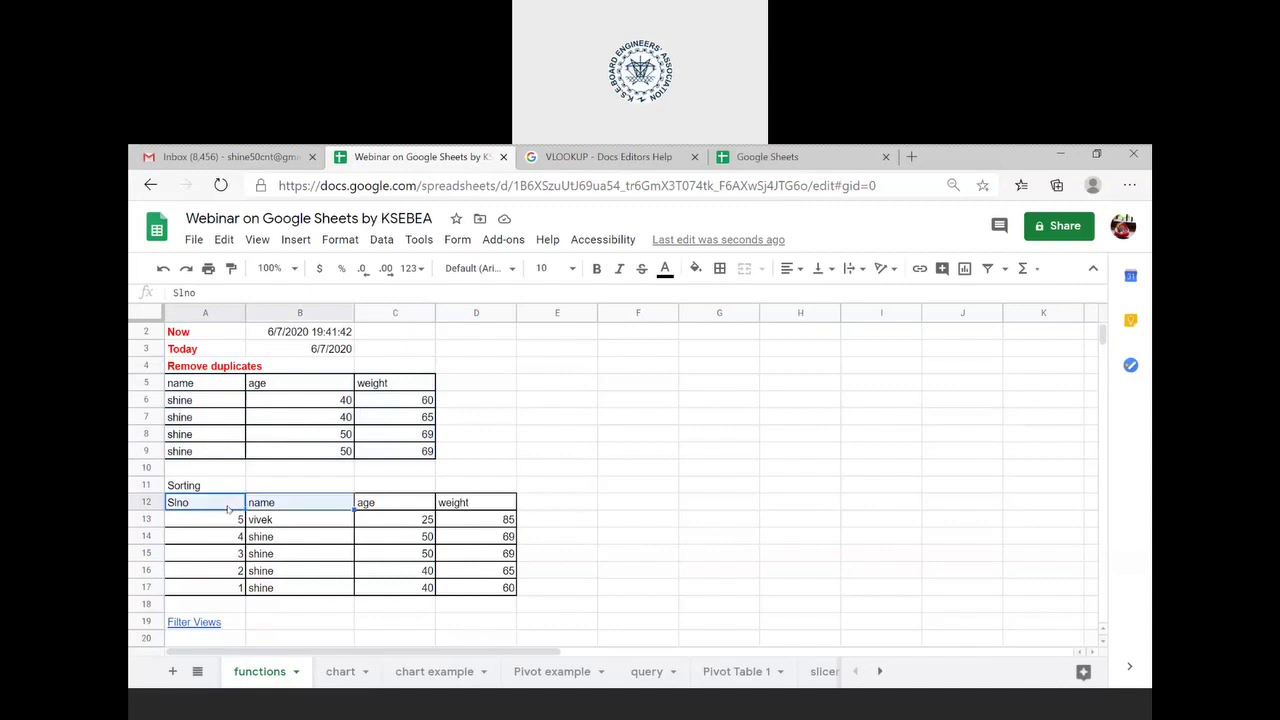
{"action": "key", "text": "shift+Down"}
{"action": "key", "text": "shift+Down"}
{"action": "key", "text": "shift+Down"}
{"action": "key", "text": "shift+Down"}
{"action": "key", "text": "shift+Down"}
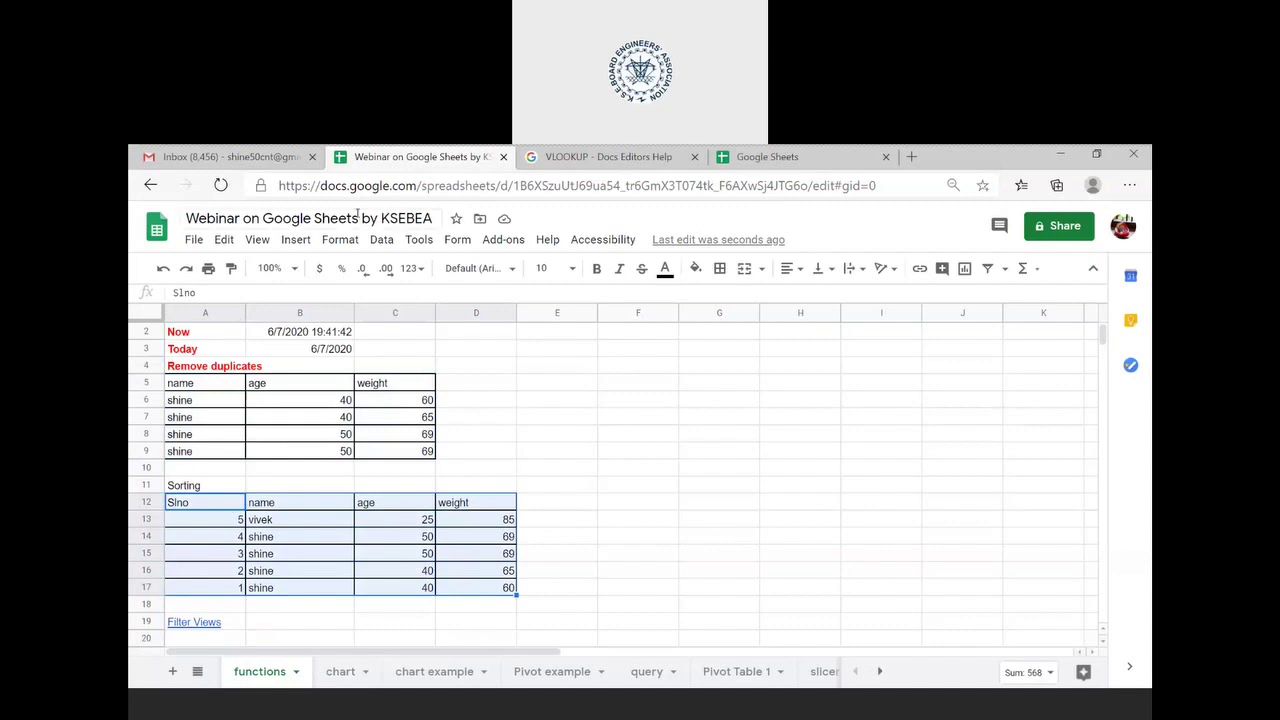
- Sort the range with a header row by age Z→A, then re-sort by Slno descending
{"action": "left_click", "coordinate": [382, 240]}
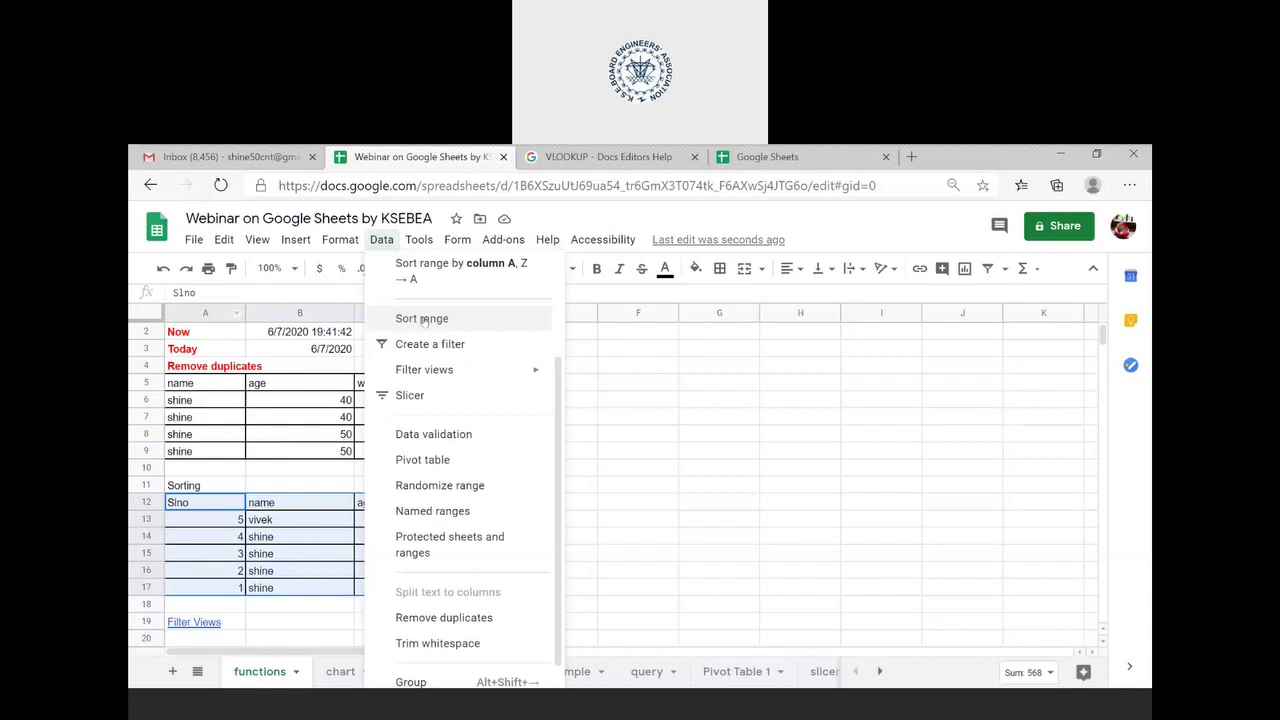
{"action": "left_click", "coordinate": [424, 319]}
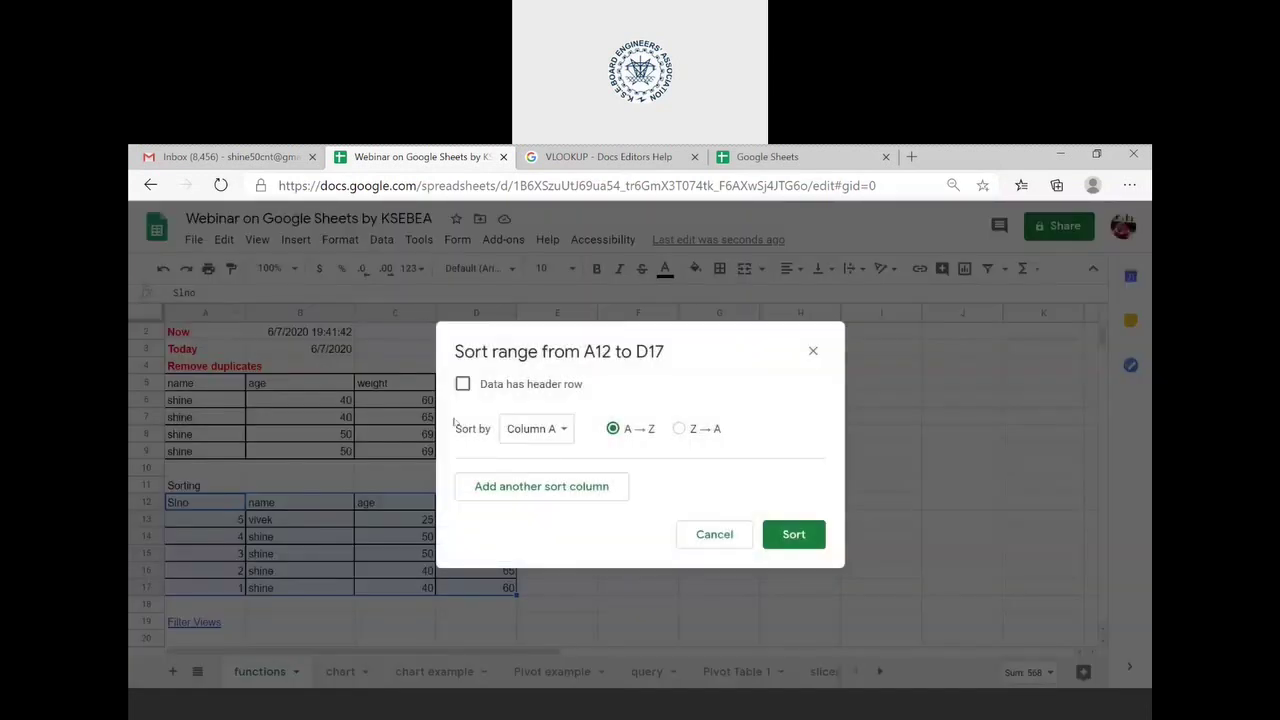
{"action": "left_click", "coordinate": [464, 385]}
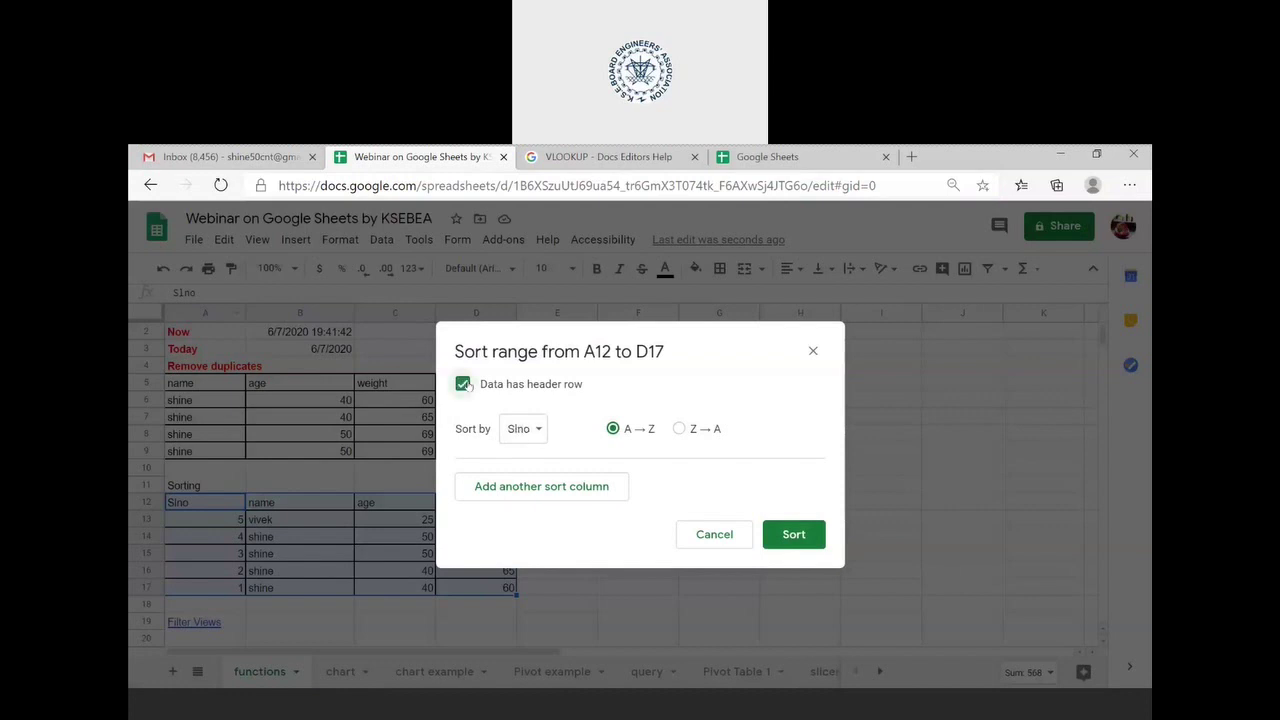
{"action": "left_click", "coordinate": [534, 439]}
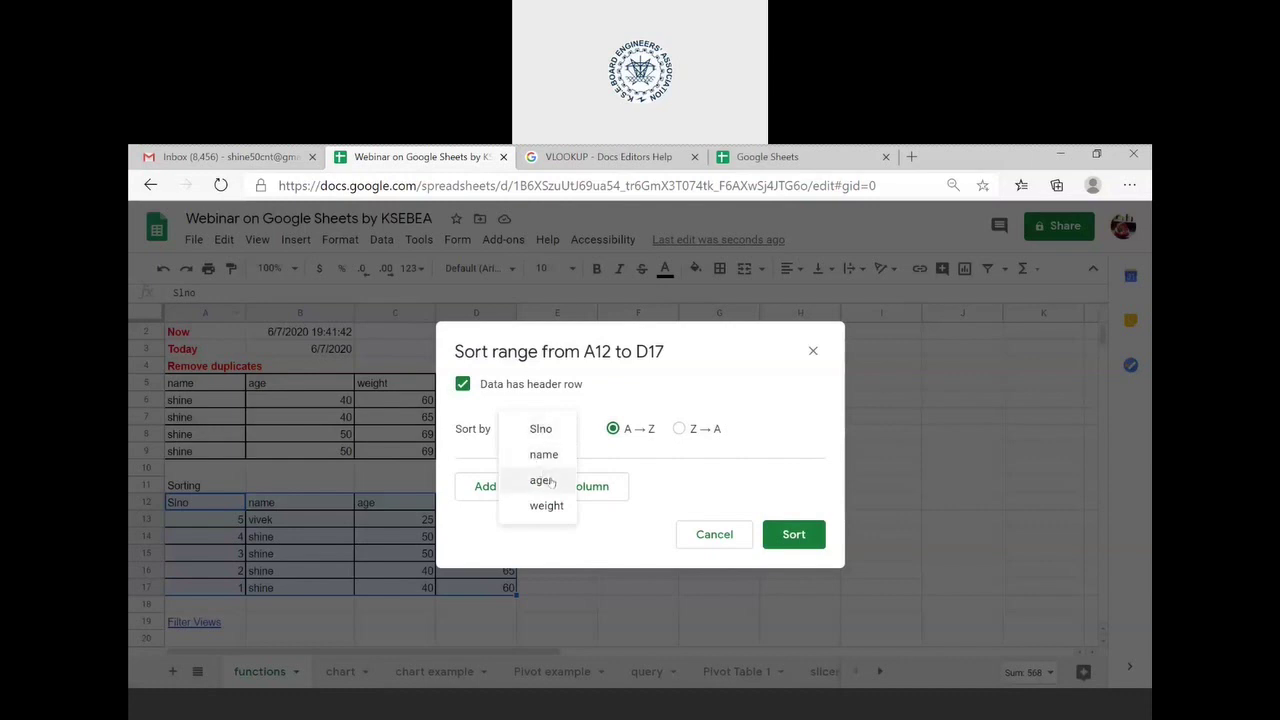
{"action": "left_click", "coordinate": [541, 481]}
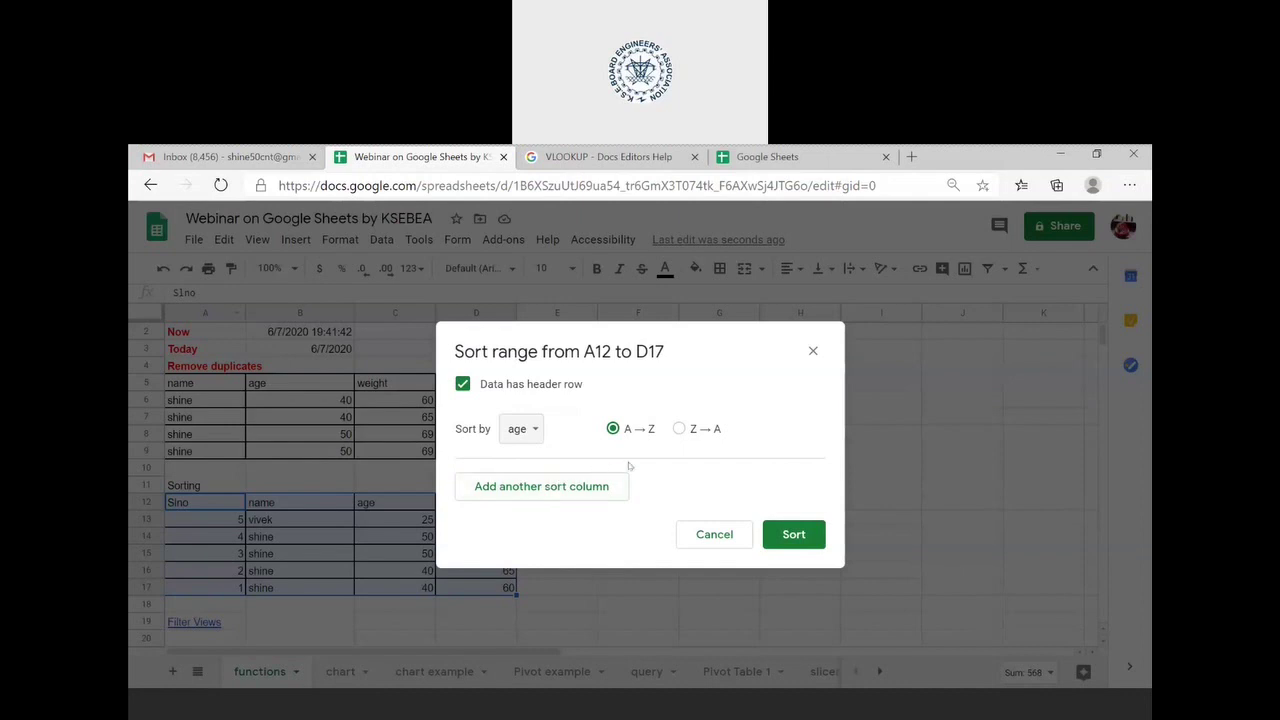
{"action": "left_click", "coordinate": [680, 429]}
{"action": "left_click", "coordinate": [777, 539]}
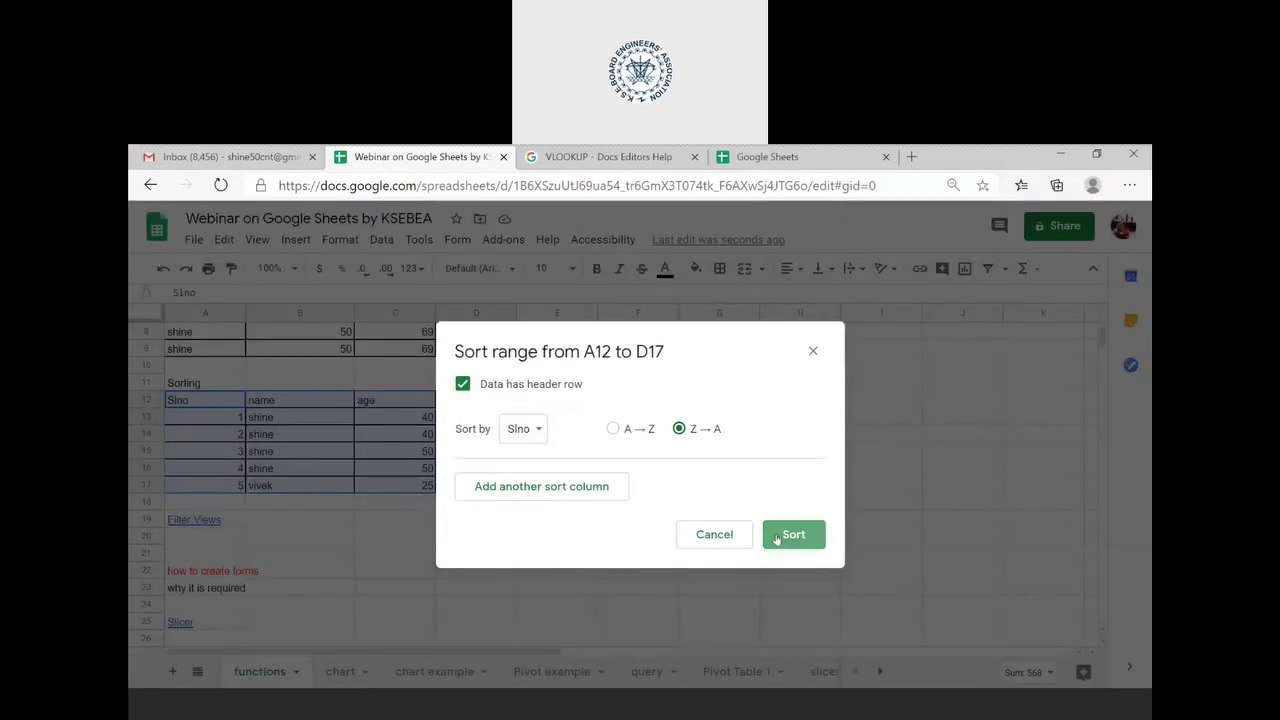
{"action": "left_click", "coordinate": [779, 539]}
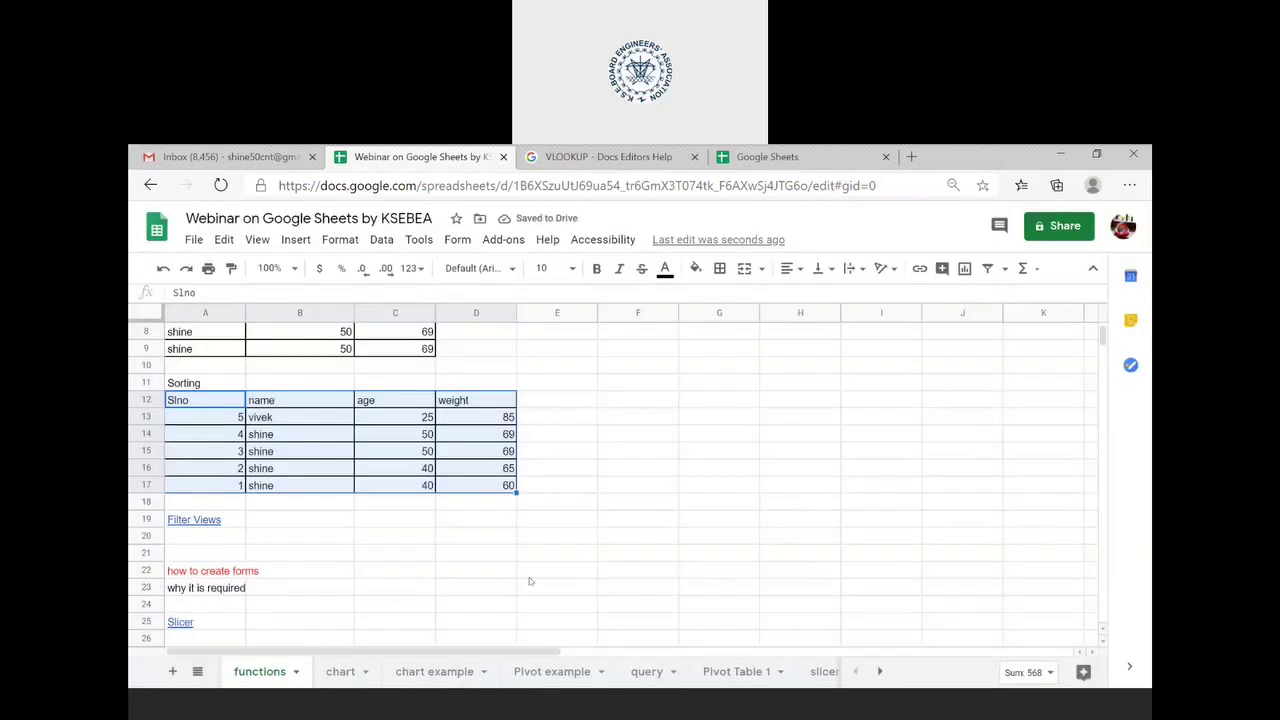
- Follow the Filter Views link to the filter sheet
{"action": "scroll", "coordinate": [372, 523], "scroll_direction": "down", "scroll_amount": 1}
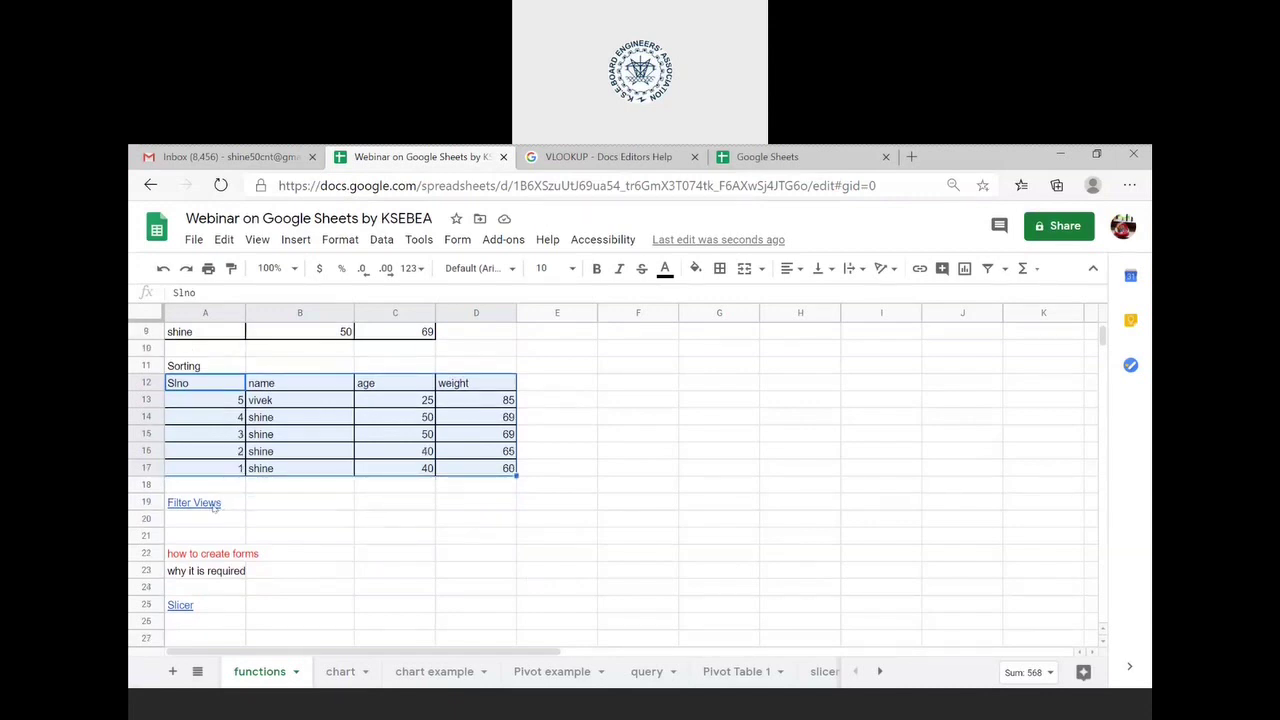
{"action": "mouse_move", "coordinate": [213, 507]}
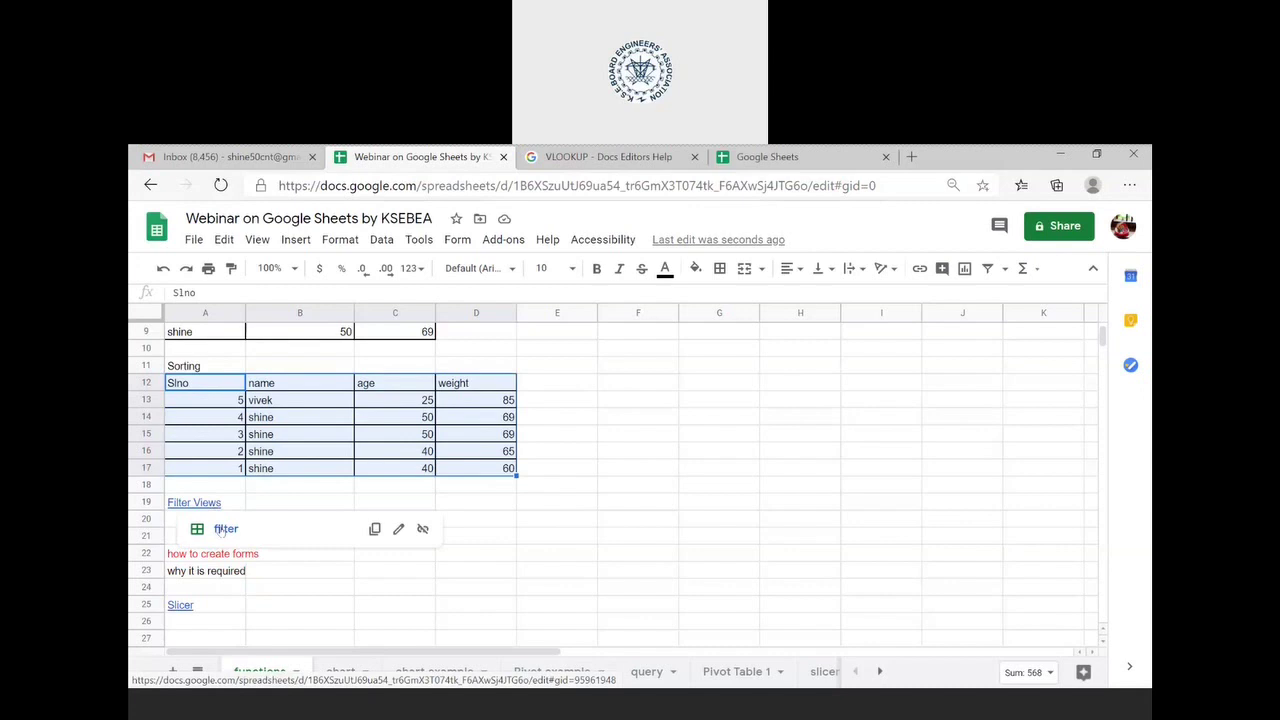
{"action": "left_click", "coordinate": [226, 530]}
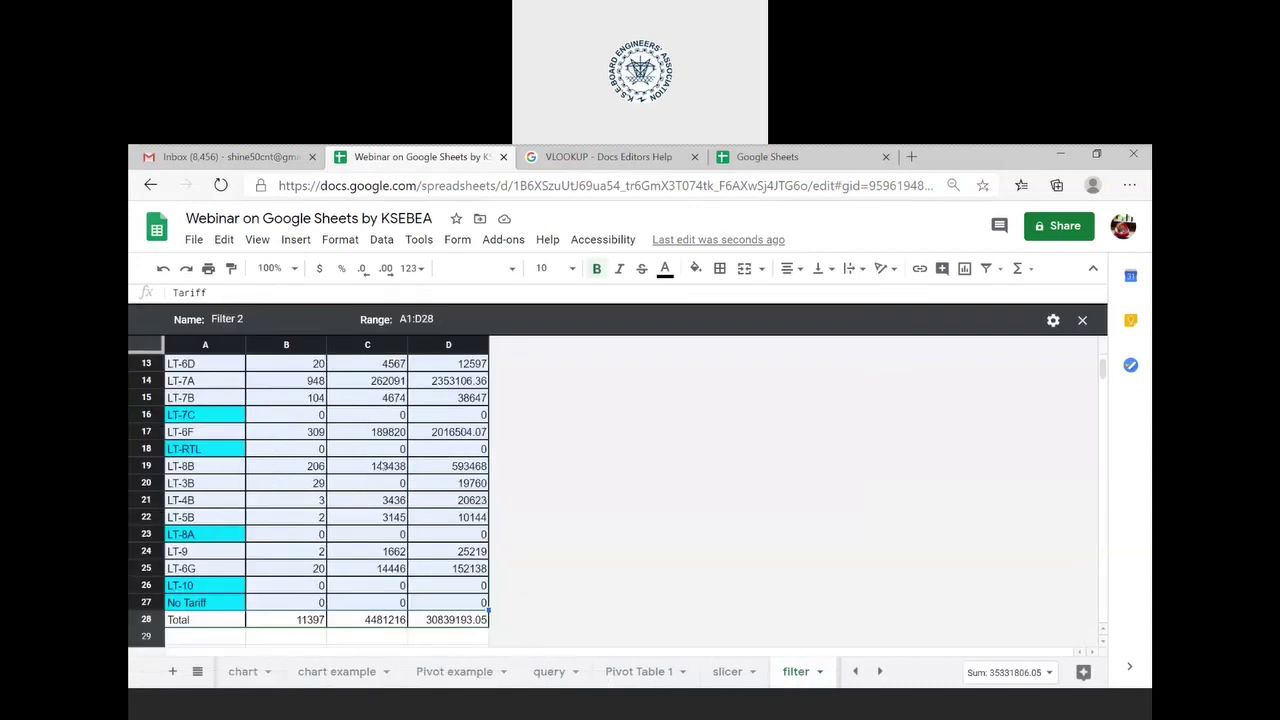
{"action": "scroll", "coordinate": [331, 466], "scroll_direction": "up", "scroll_amount": 2}
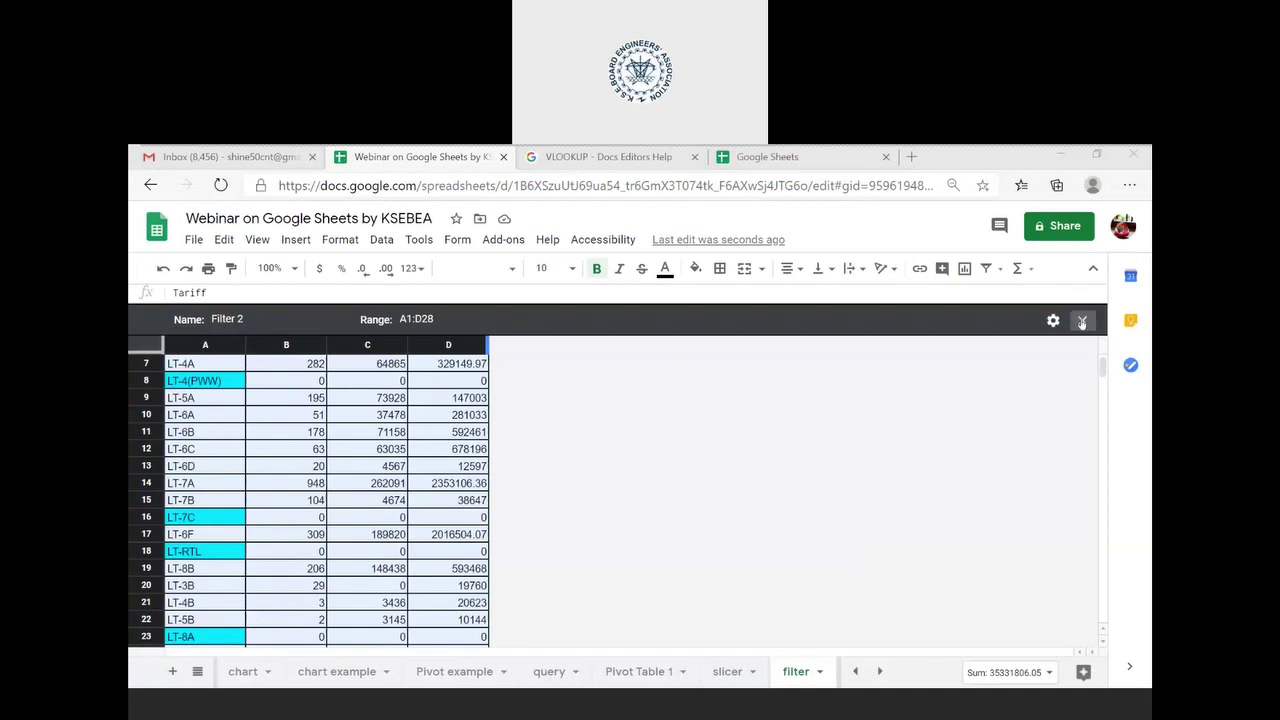
- Close the Filter 2 view and select cell D9 in the tariff table
{"action": "left_click", "coordinate": [1081, 321]}
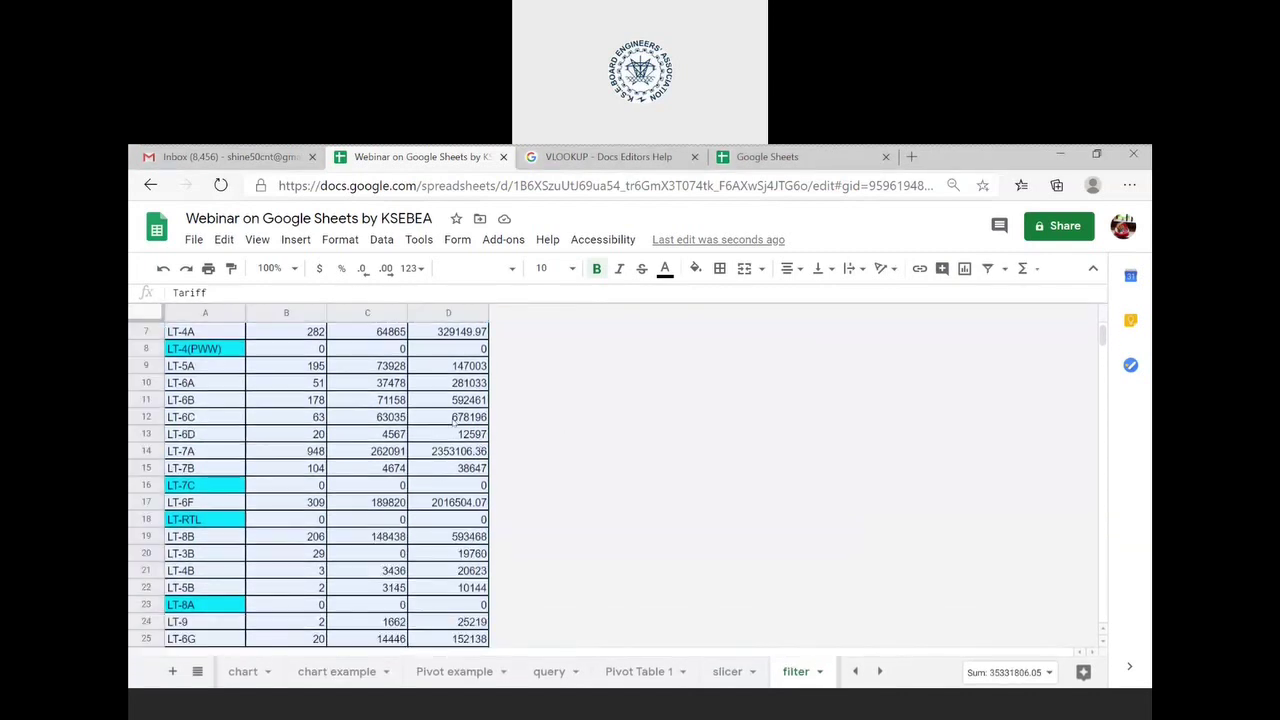
{"action": "scroll", "coordinate": [455, 420], "scroll_direction": "up", "scroll_amount": 2}
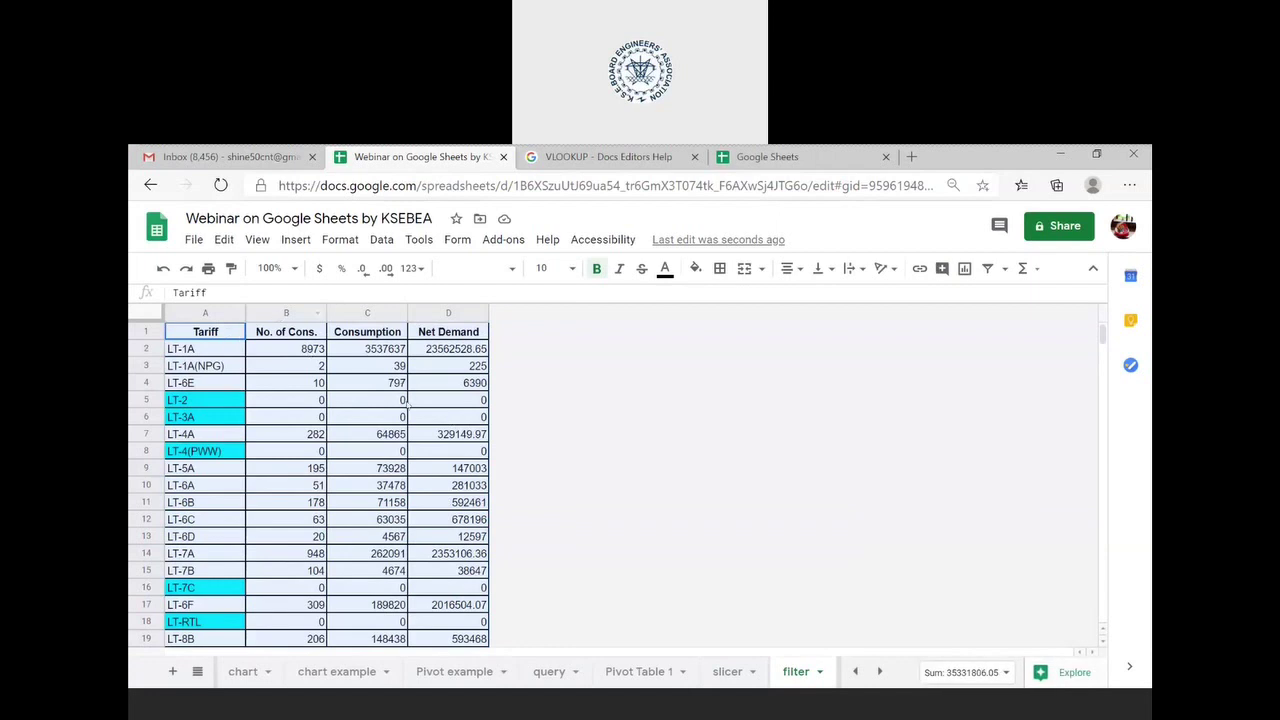
{"action": "scroll", "coordinate": [425, 480], "scroll_direction": "down", "scroll_amount": 2}
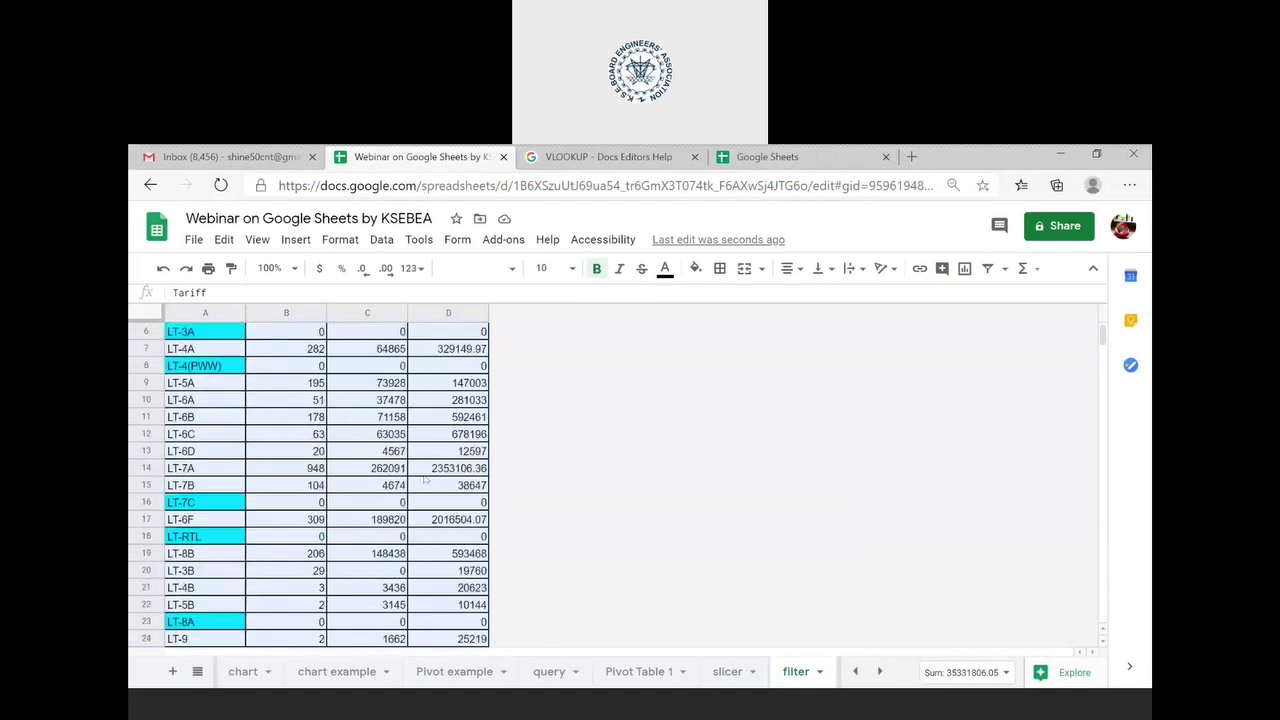
{"action": "scroll", "coordinate": [425, 481], "scroll_direction": "down", "scroll_amount": 3}
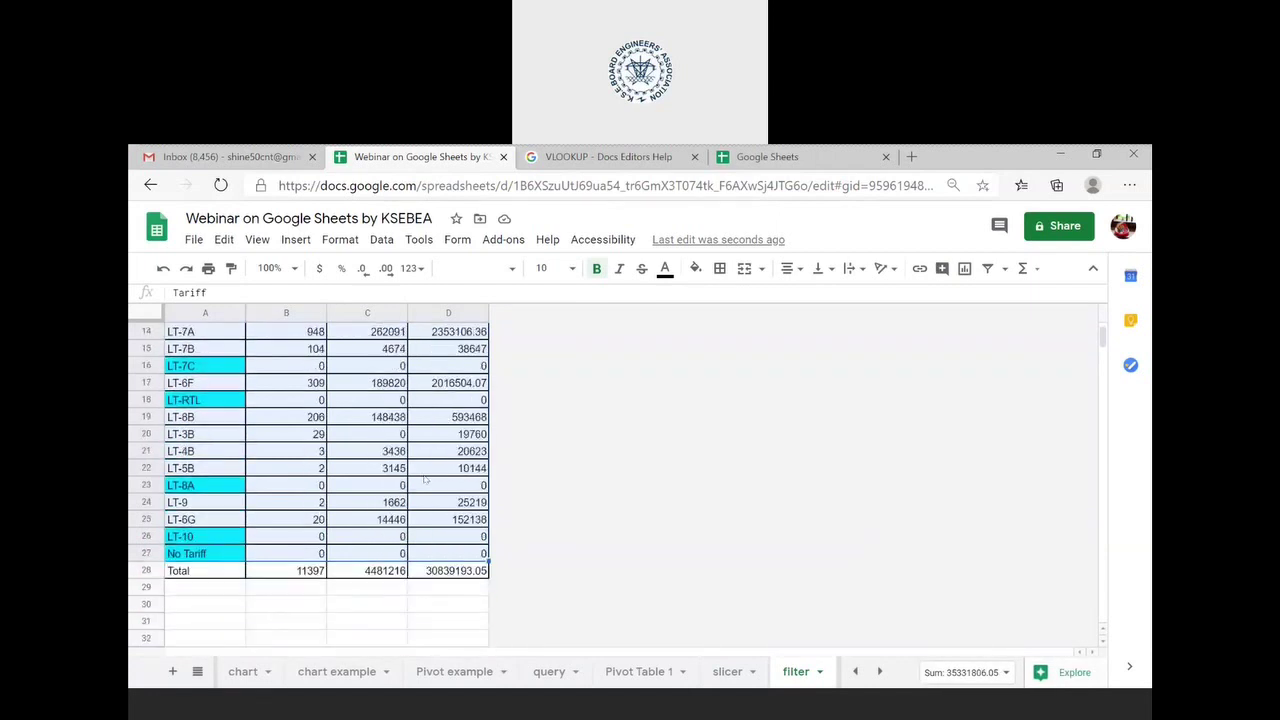
{"action": "scroll", "coordinate": [425, 481], "scroll_direction": "up", "scroll_amount": 5}
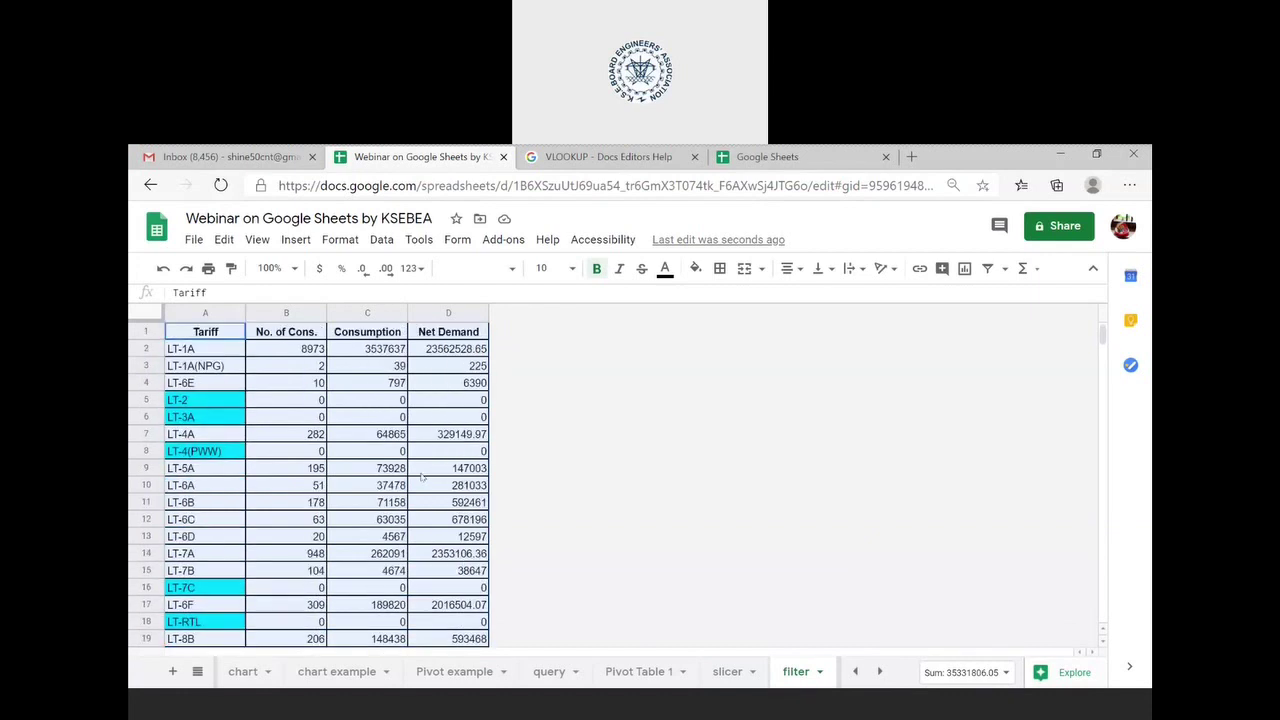
{"action": "left_click", "coordinate": [422, 475]}
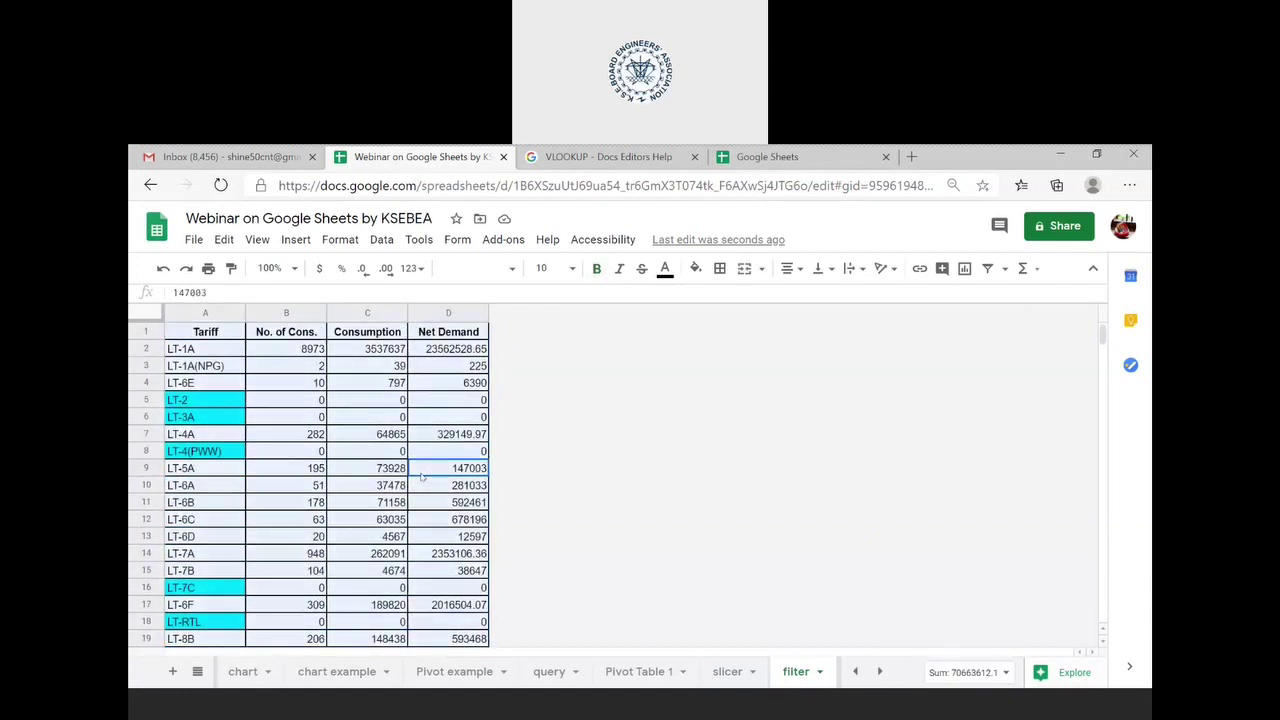
- Create a new filter view, Filter 3, on the tariff table A1:D28
{"action": "left_click", "coordinate": [381, 242]}
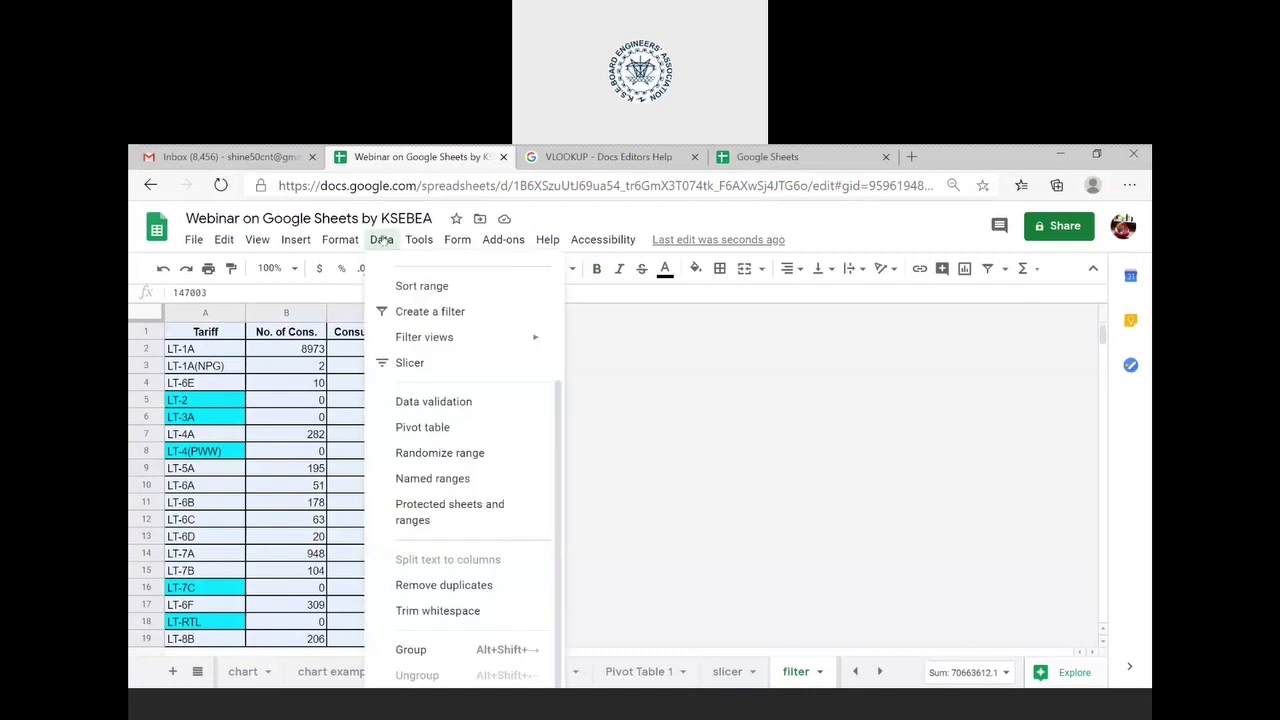
{"action": "mouse_move", "coordinate": [420, 352]}
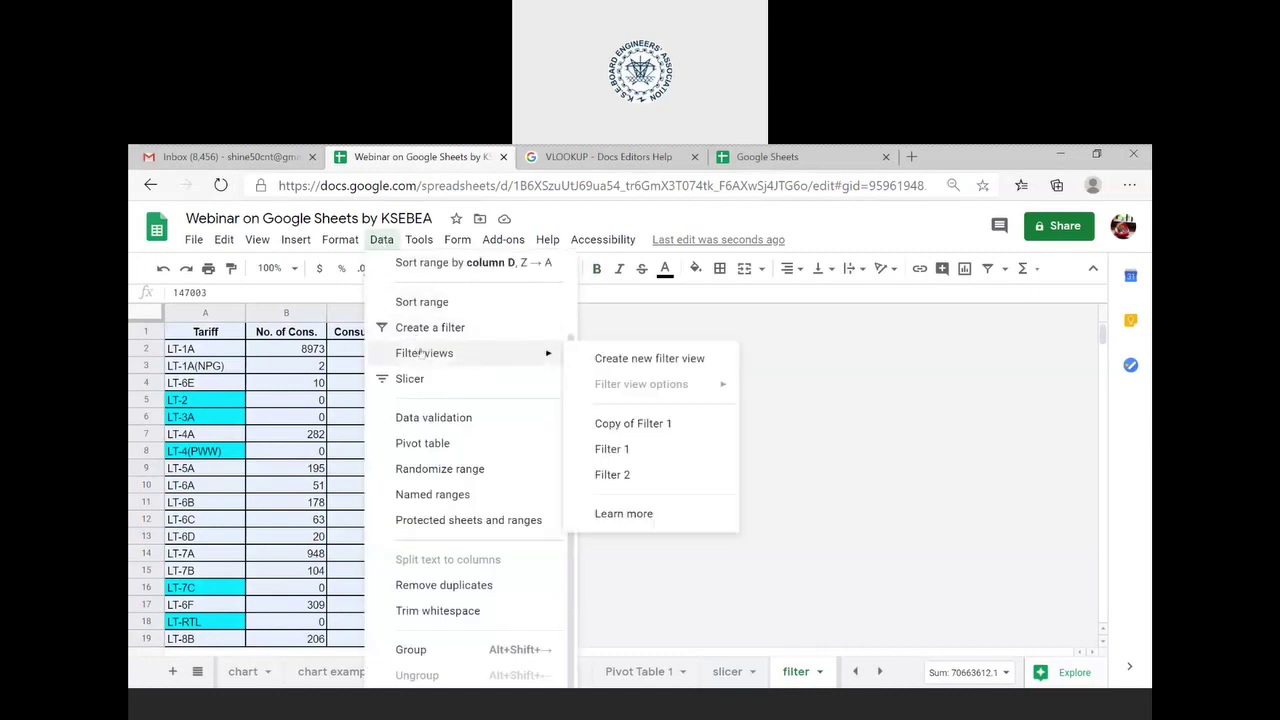
{"action": "left_click", "coordinate": [643, 362]}
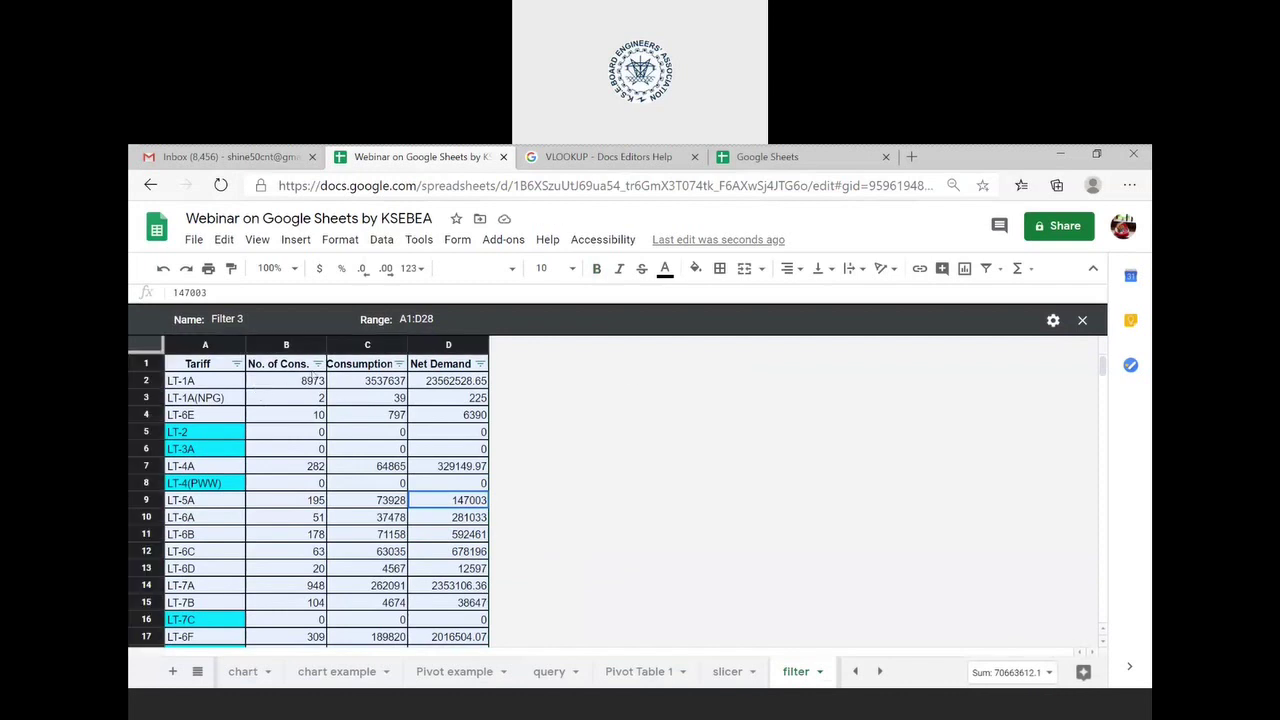
- Filter the No. of Cons. column to show only the value 0
{"action": "left_click", "coordinate": [318, 364]}
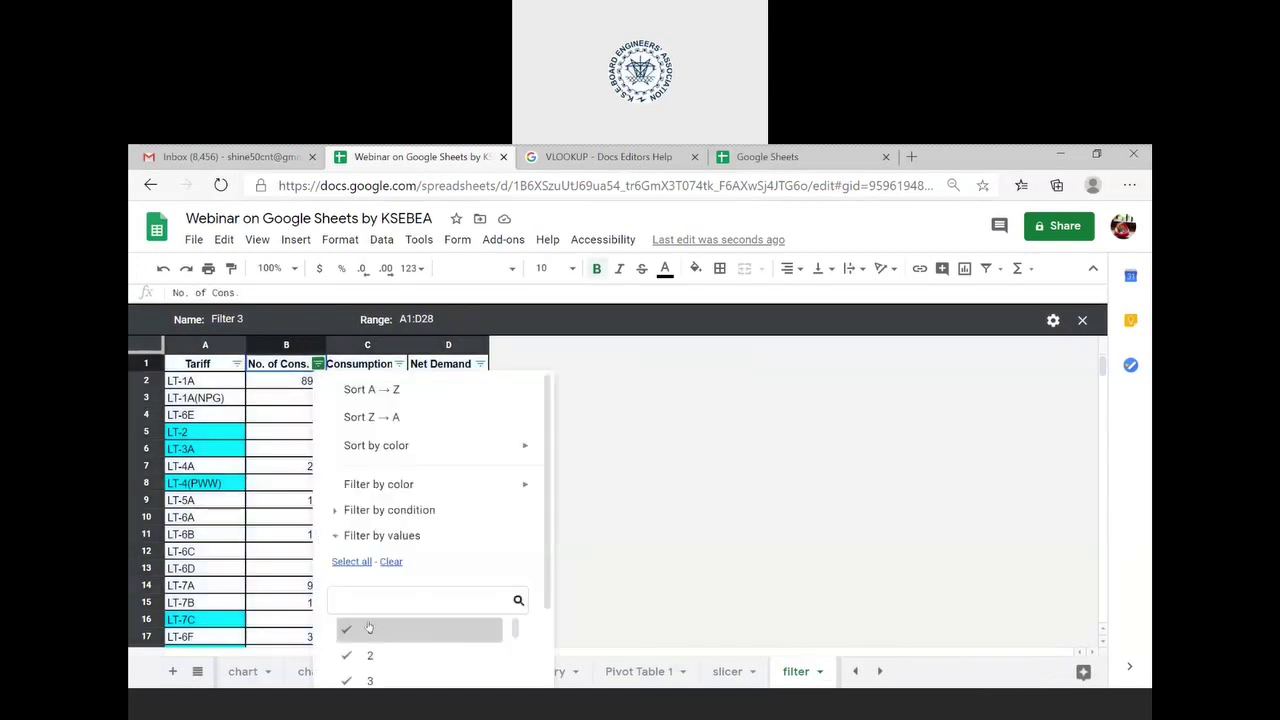
{"action": "left_click", "coordinate": [389, 565]}
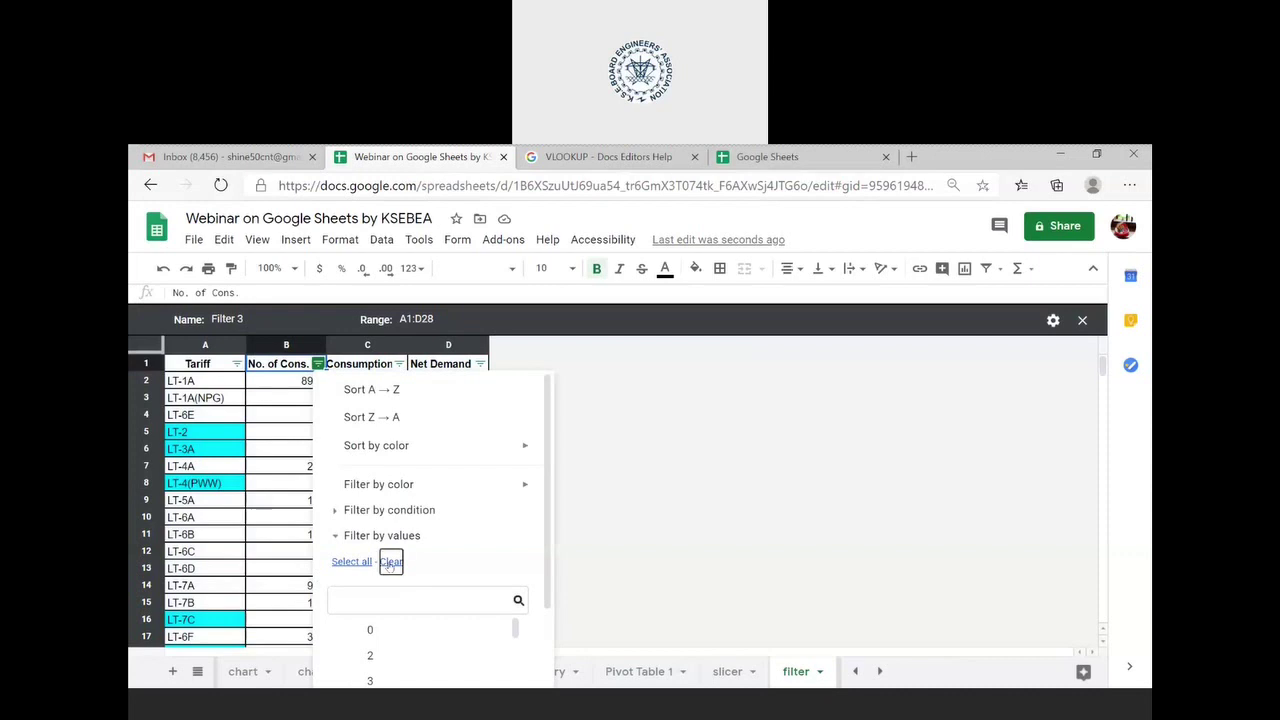
{"action": "left_click", "coordinate": [372, 631]}
{"action": "scroll", "coordinate": [700, 558], "scroll_direction": "down", "scroll_amount": 2}
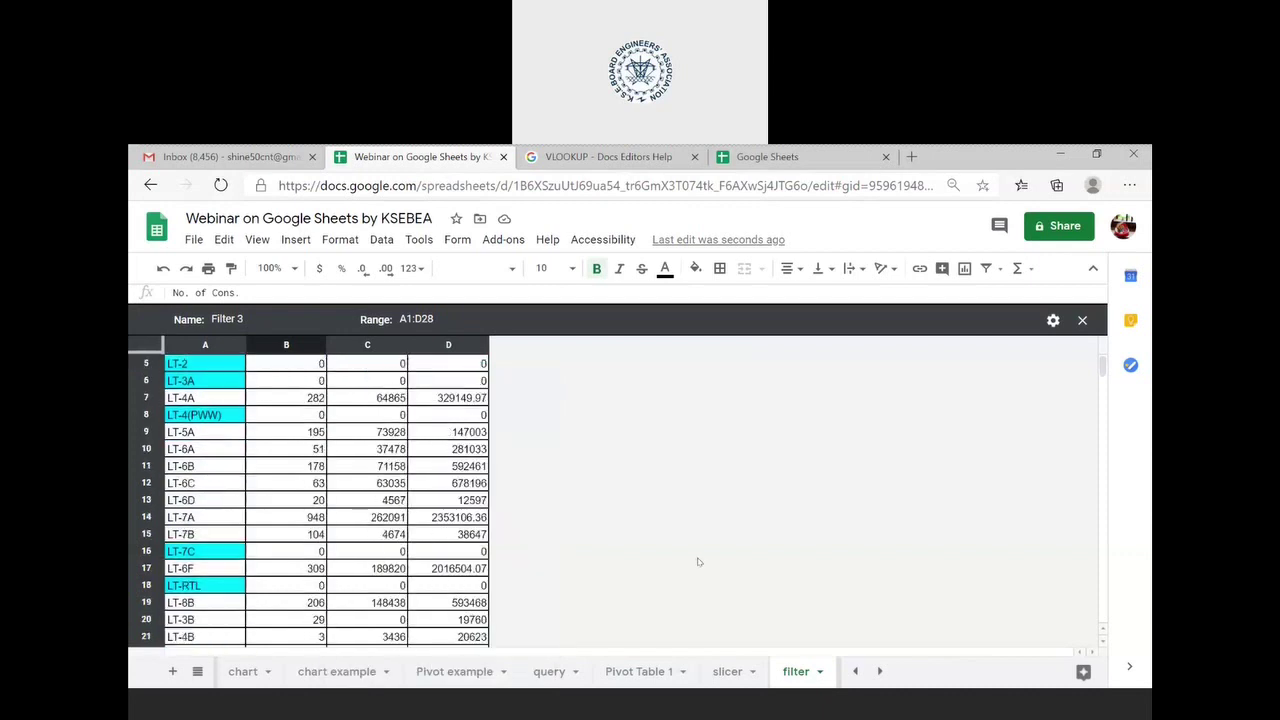
{"action": "scroll", "coordinate": [698, 562], "scroll_direction": "up", "scroll_amount": 1}
{"action": "scroll", "coordinate": [698, 562], "scroll_direction": "up", "scroll_amount": 1}
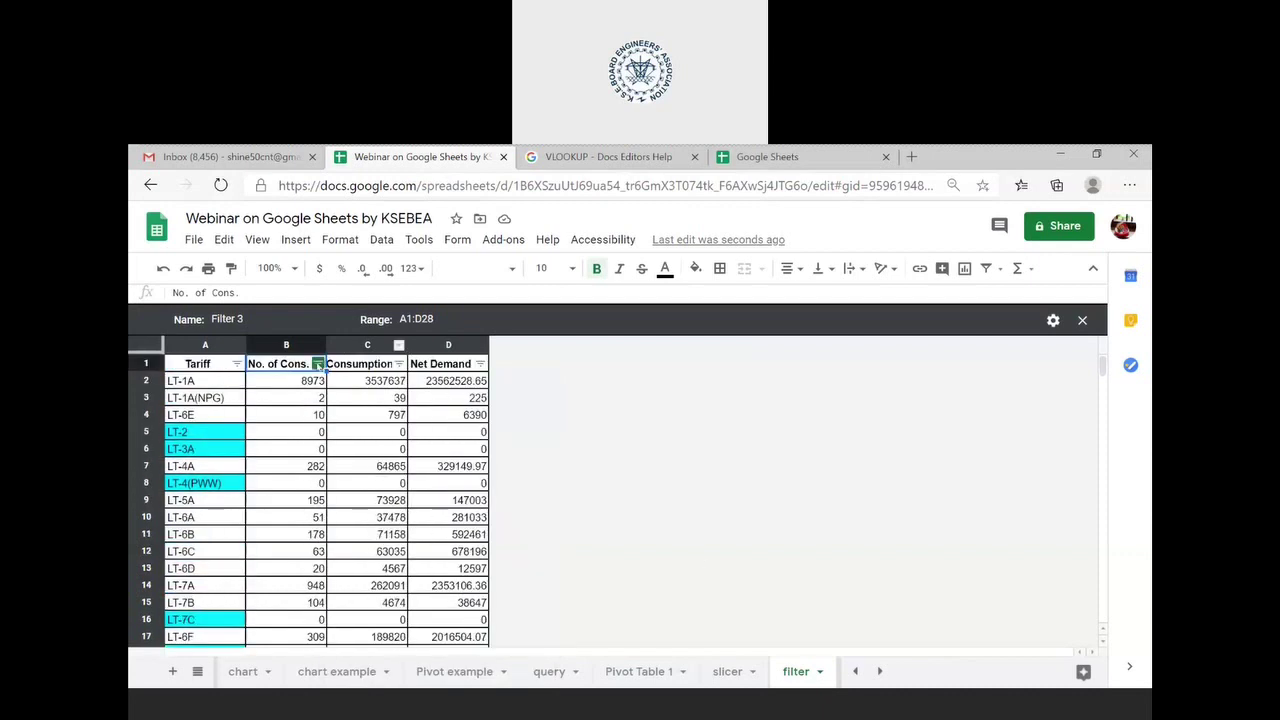
{"action": "left_click", "coordinate": [317, 364]}
{"action": "left_click", "coordinate": [391, 561]}
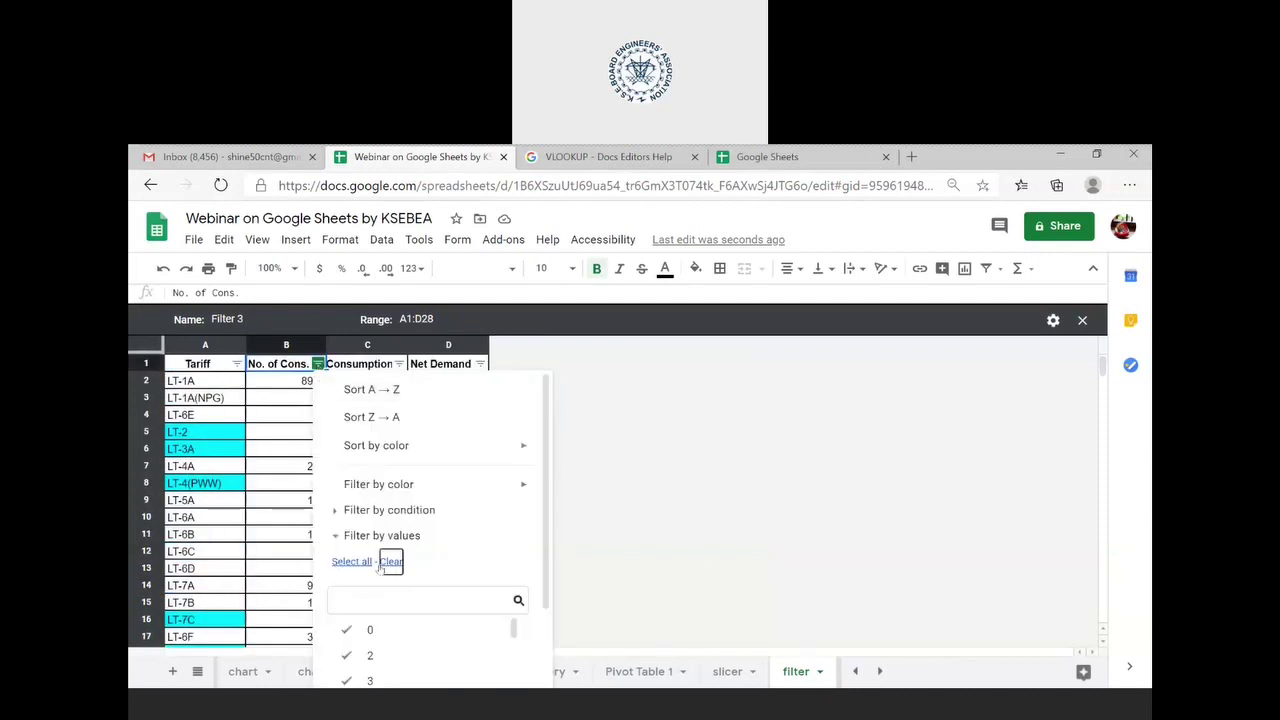
{"action": "left_click", "coordinate": [360, 629]}
{"action": "scroll", "coordinate": [474, 513], "scroll_direction": "down", "scroll_amount": 3}
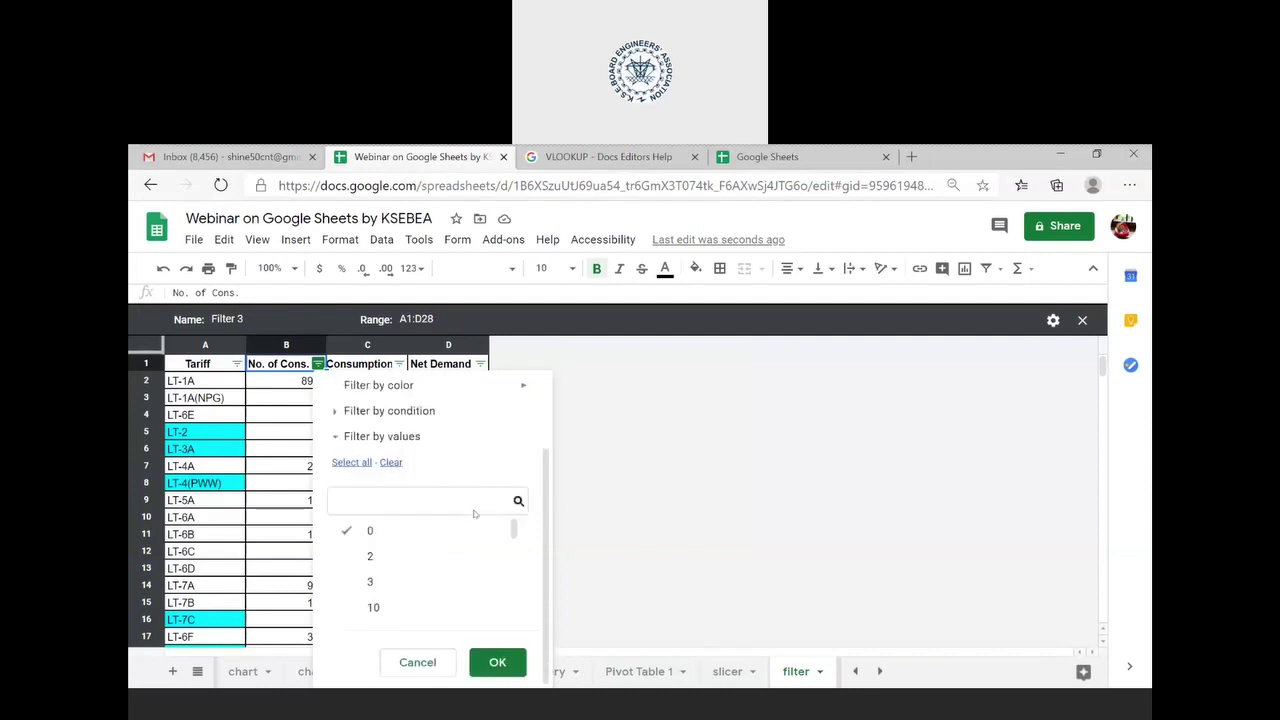
{"action": "left_click", "coordinate": [500, 664]}
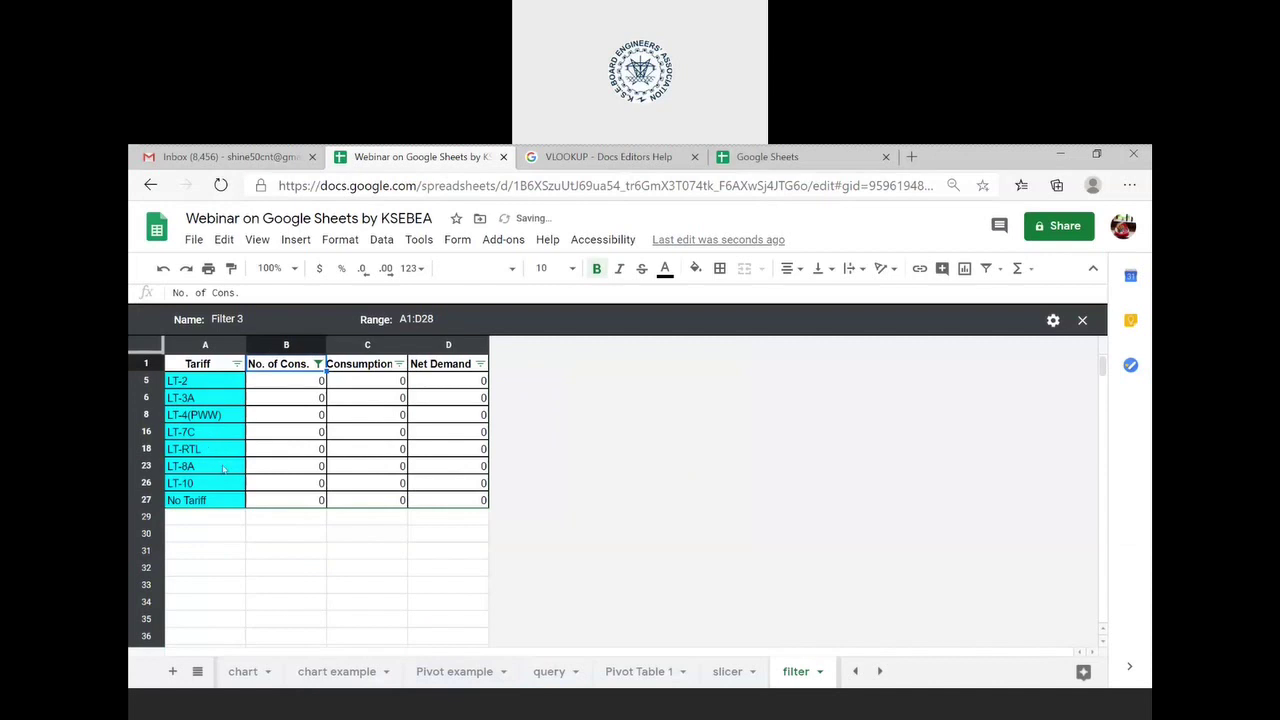
- Select all No. of Cons. values so every tariff row shows again
{"action": "left_click", "coordinate": [317, 364]}
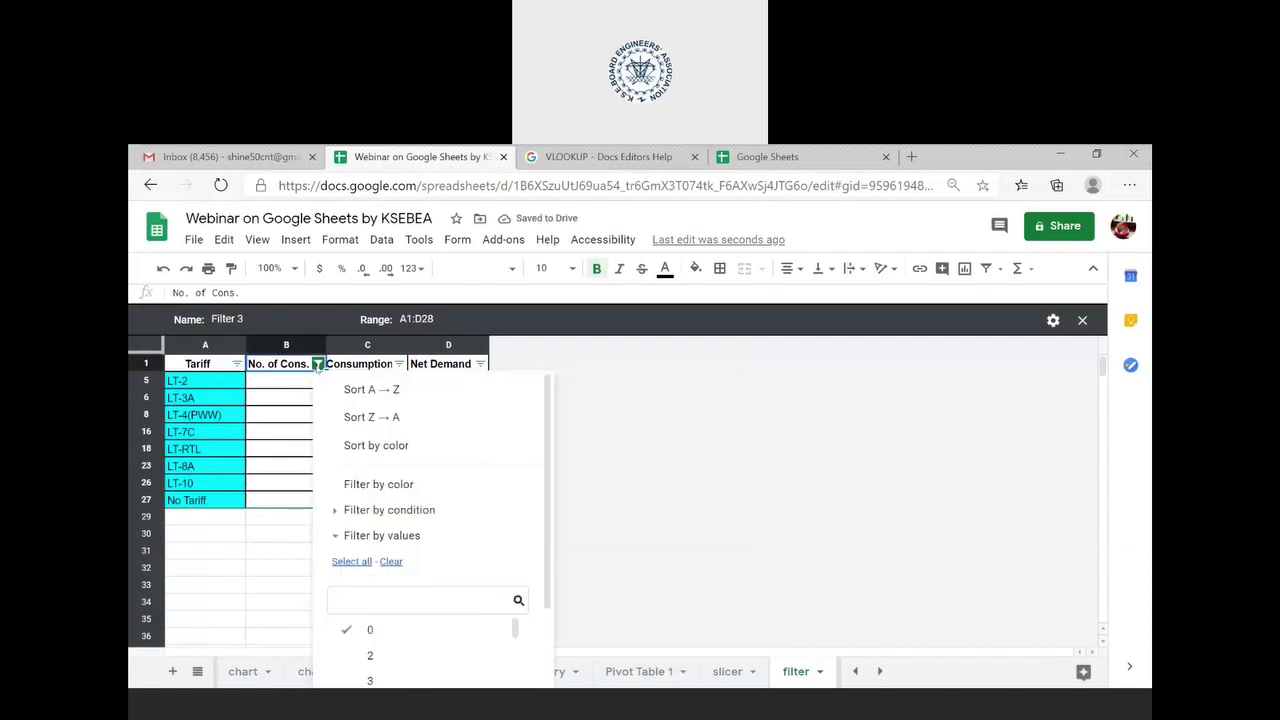
{"action": "left_click", "coordinate": [317, 364]}
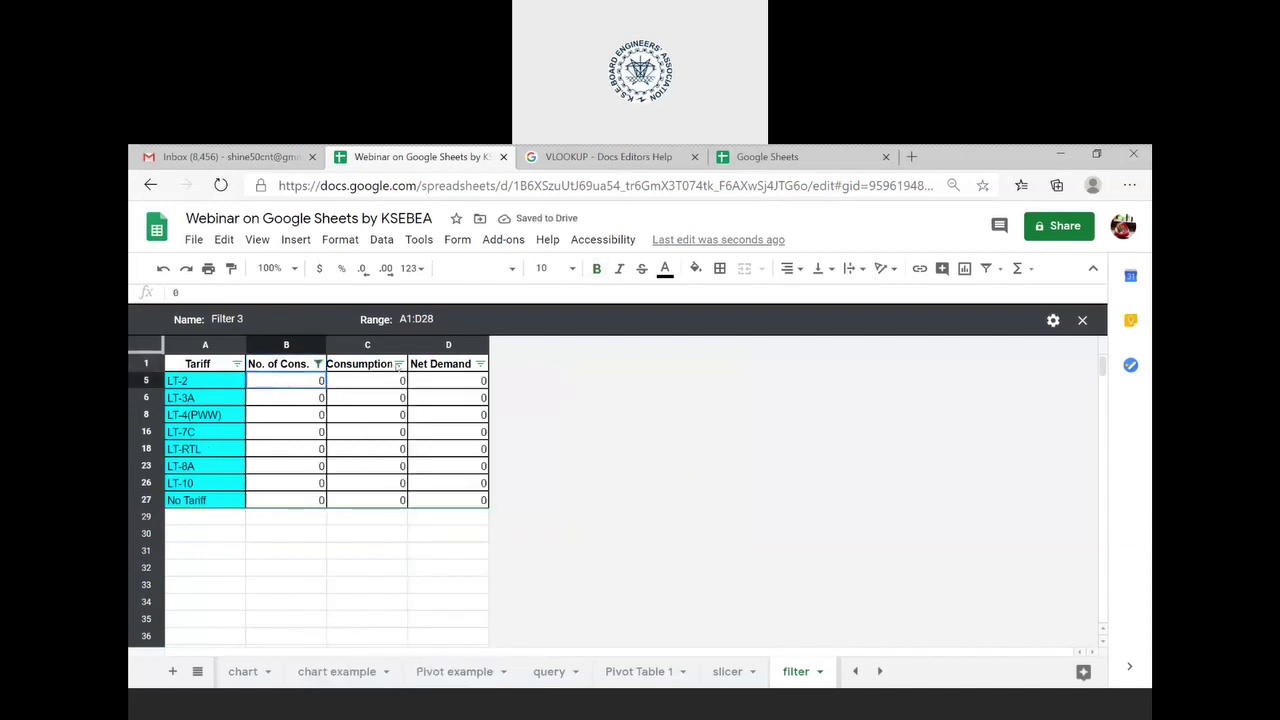
{"action": "left_click", "coordinate": [398, 364]}
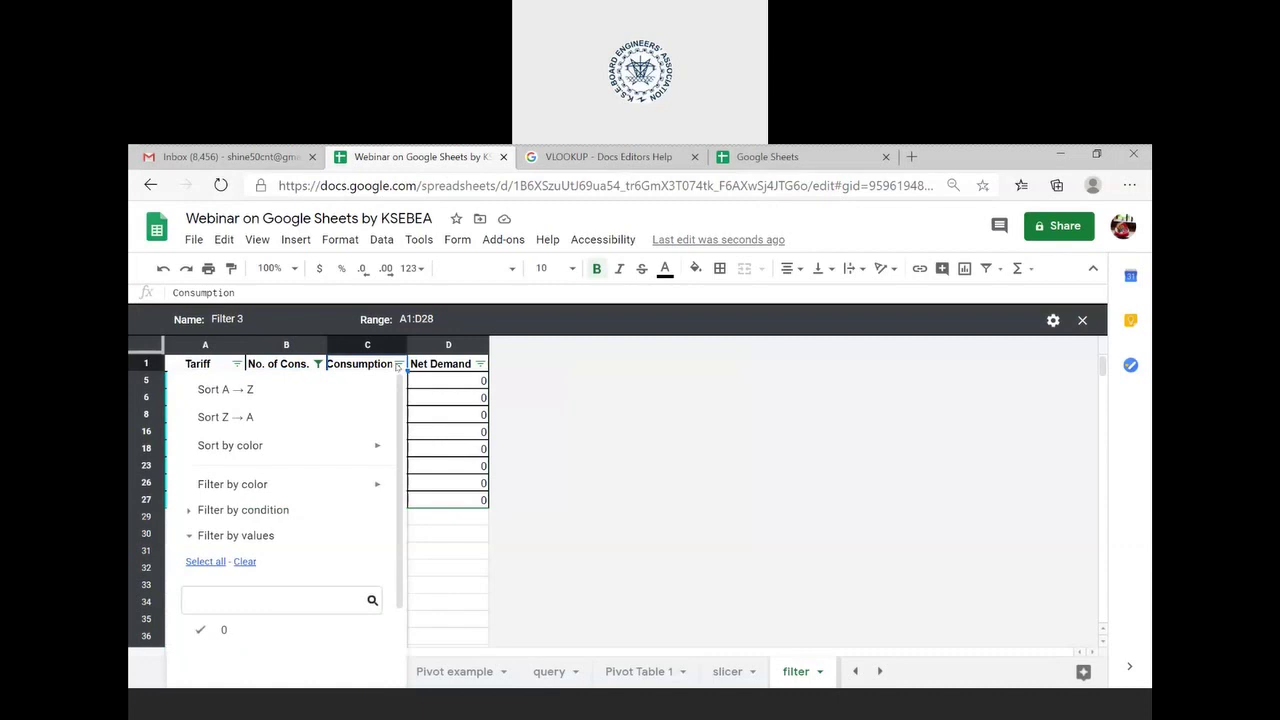
{"action": "left_click", "coordinate": [439, 387]}
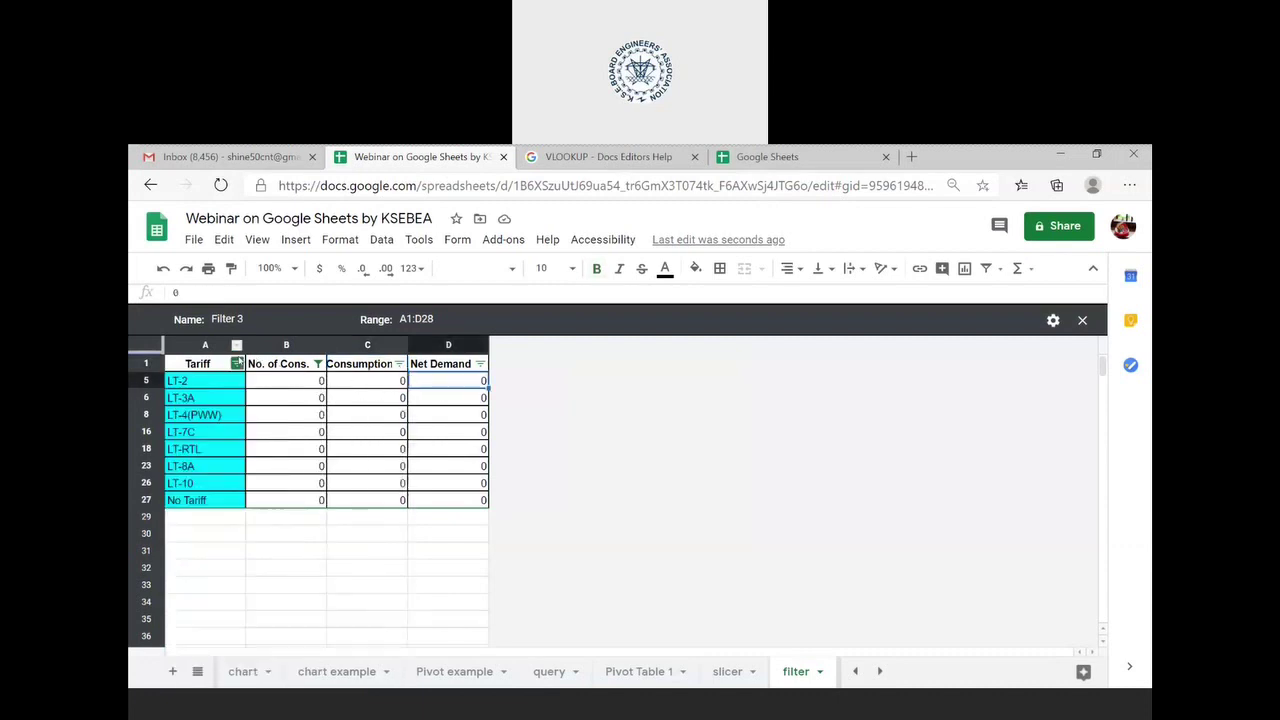
{"action": "left_click", "coordinate": [317, 364]}
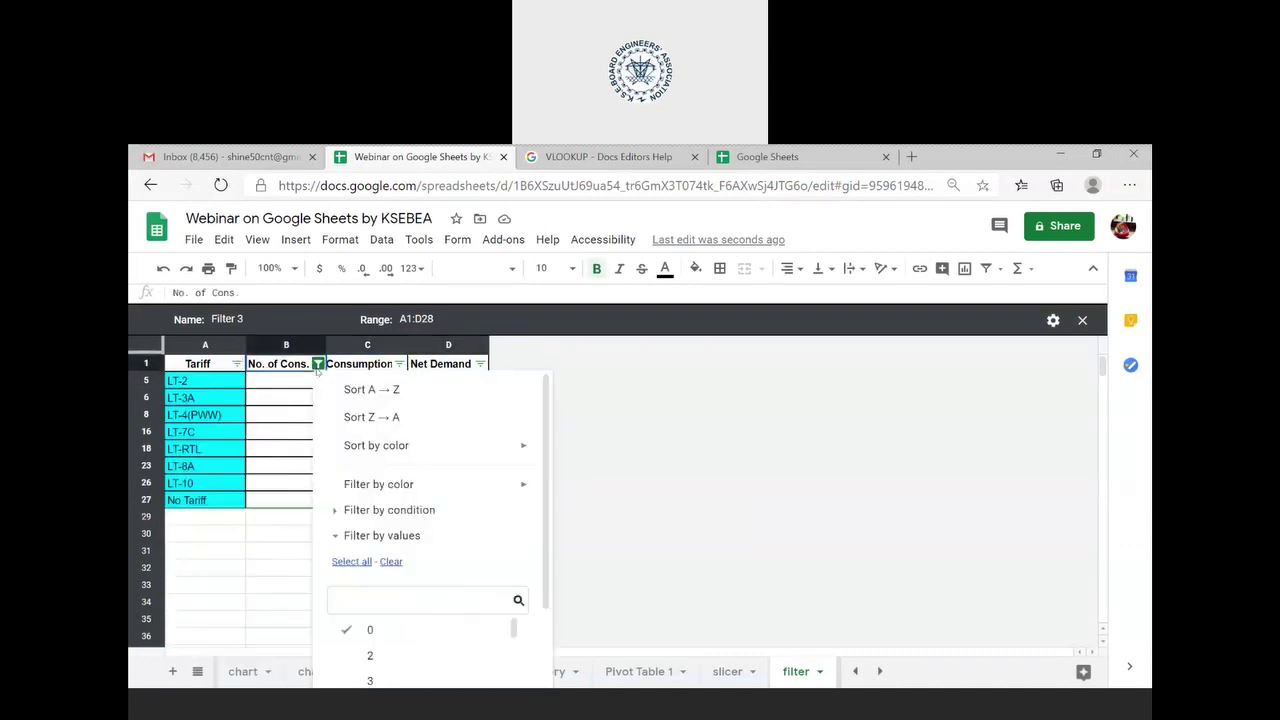
{"action": "left_click", "coordinate": [360, 562]}
{"action": "scroll", "coordinate": [490, 563], "scroll_direction": "down", "scroll_amount": 1}
{"action": "left_click", "coordinate": [497, 662]}
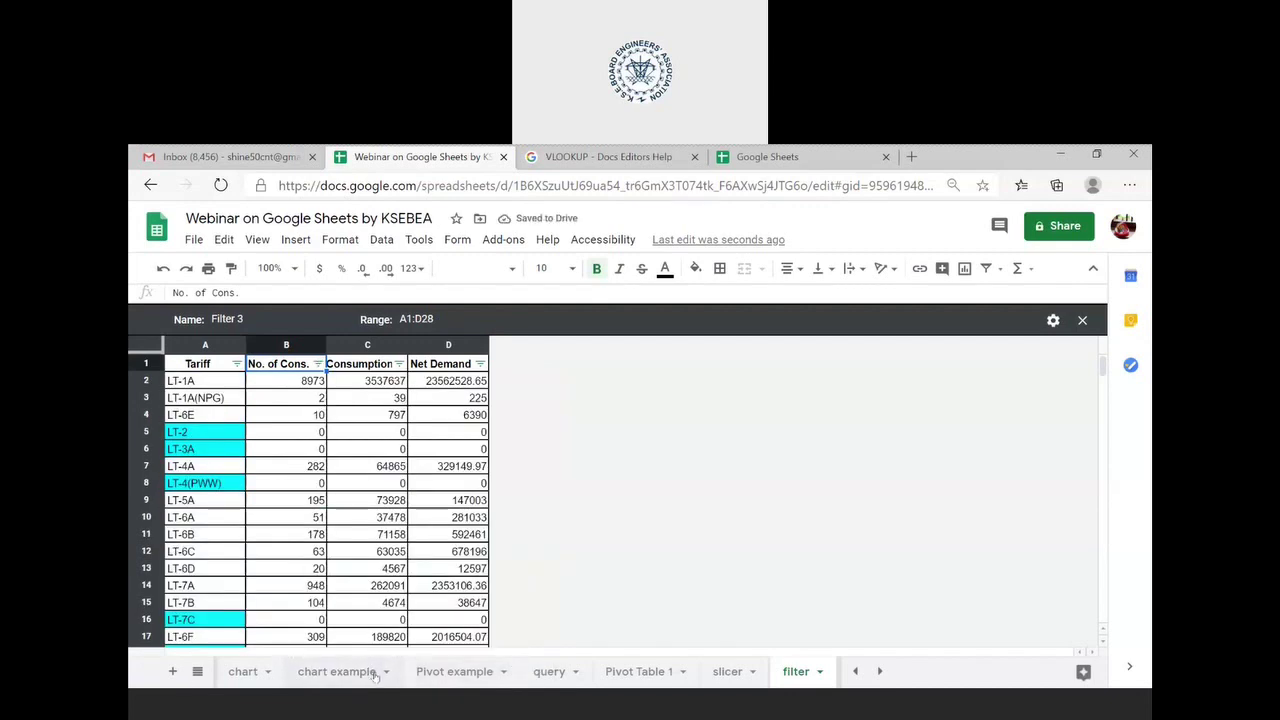
- Go back to the functions sheet and show the Form menu's linked-form options
{"action": "left_click", "coordinate": [197, 671]}
{"action": "left_click", "coordinate": [260, 508]}
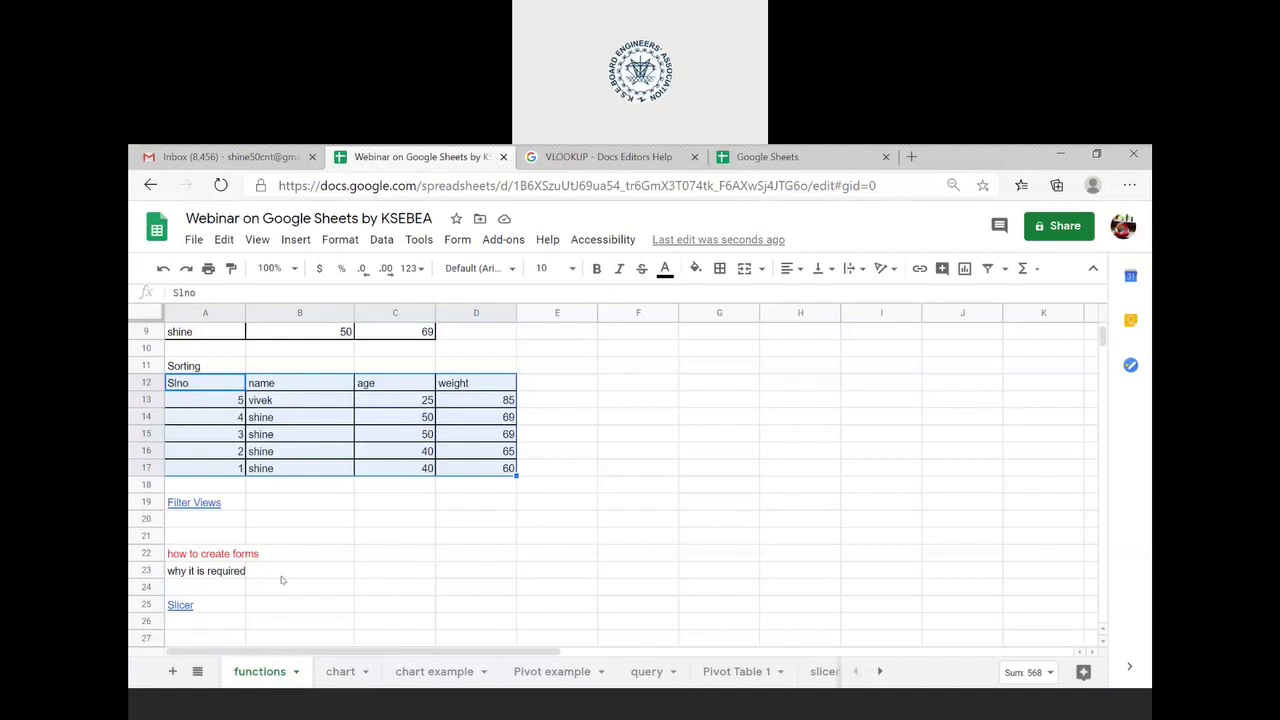
{"action": "left_click", "coordinate": [457, 241]}
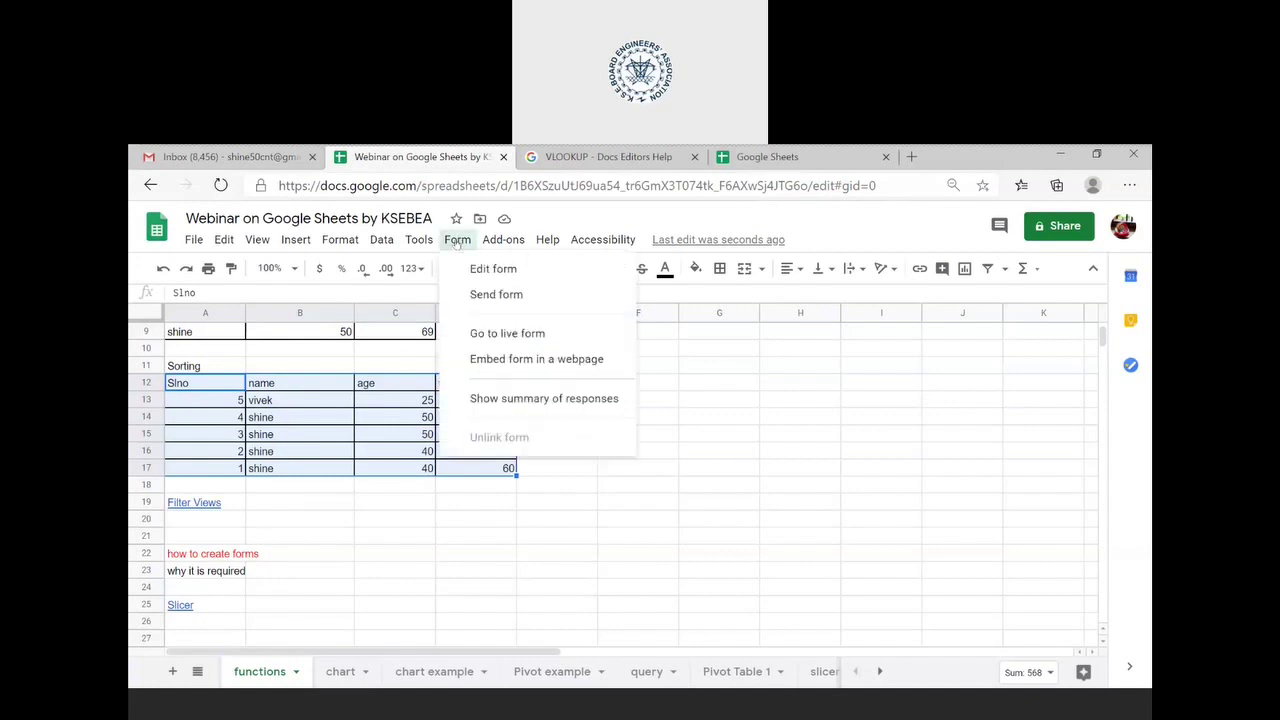
{"action": "mouse_move", "coordinate": [386, 244]}
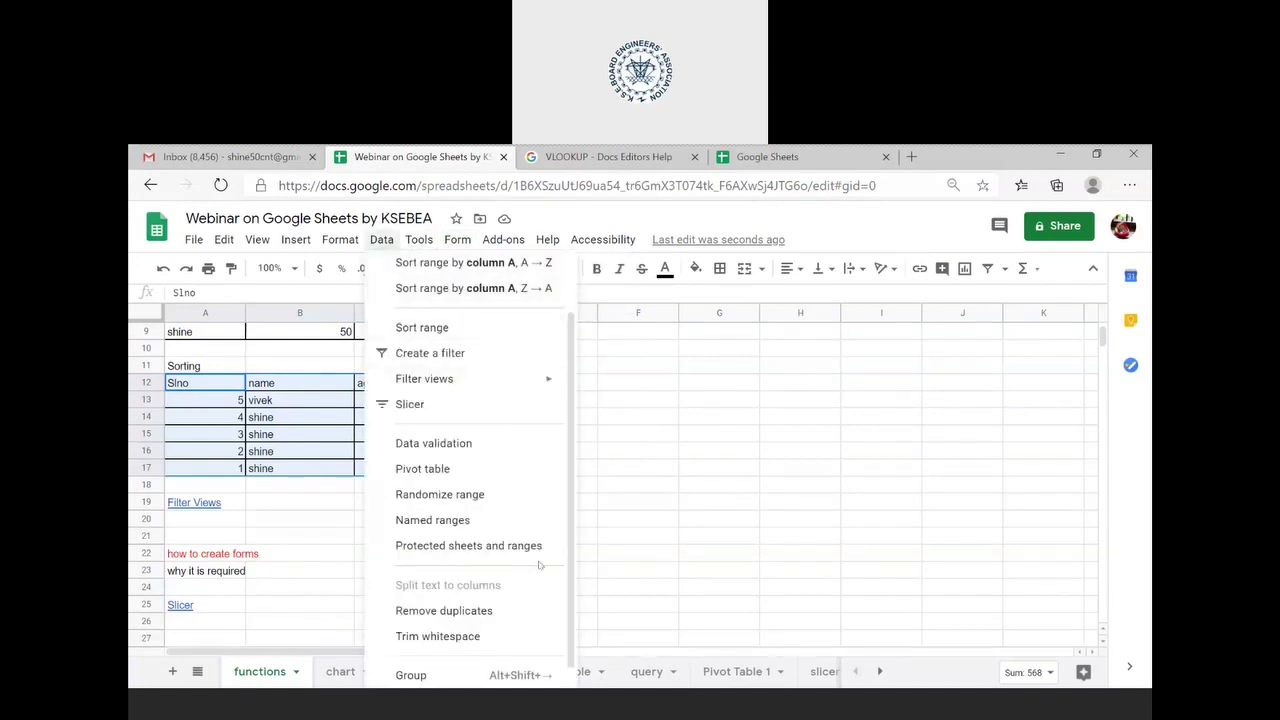
- Create a new blank spreadsheet and insert a Google Form linked to it
{"action": "scroll", "coordinate": [538, 566], "scroll_direction": "down", "scroll_amount": 1}
{"action": "left_click", "coordinate": [676, 519]}
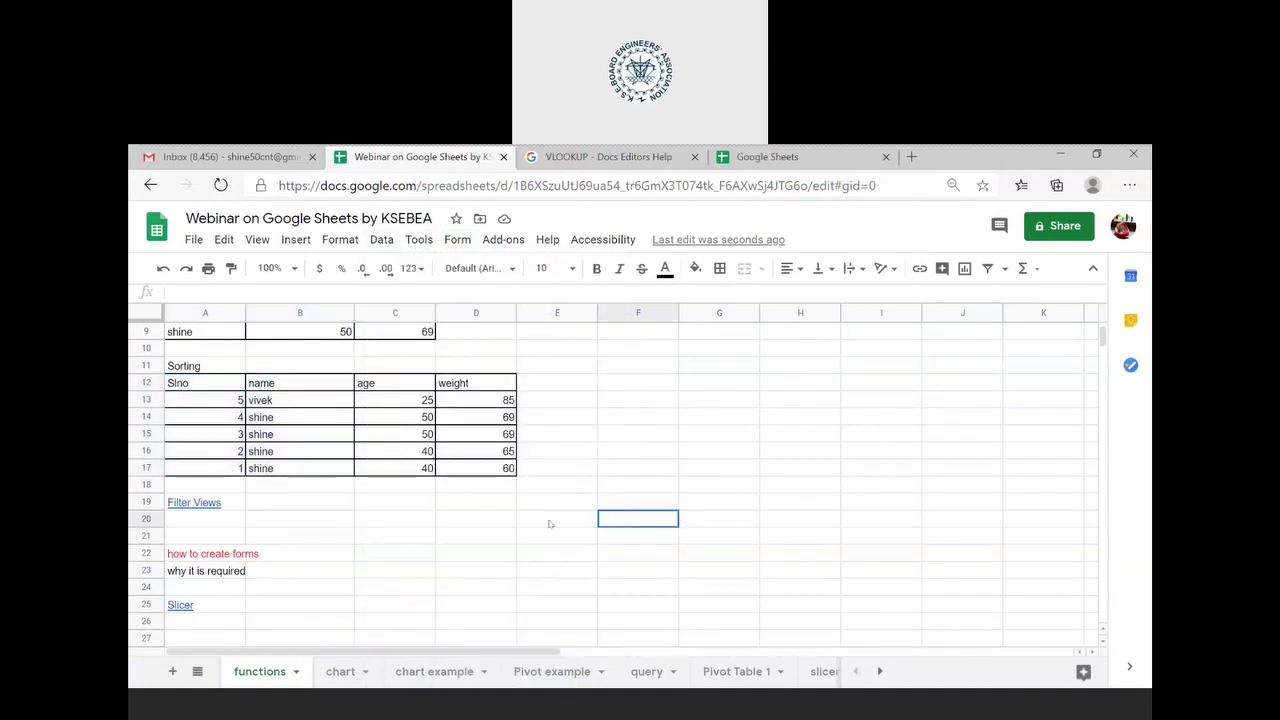
{"action": "left_click", "coordinate": [194, 240]}
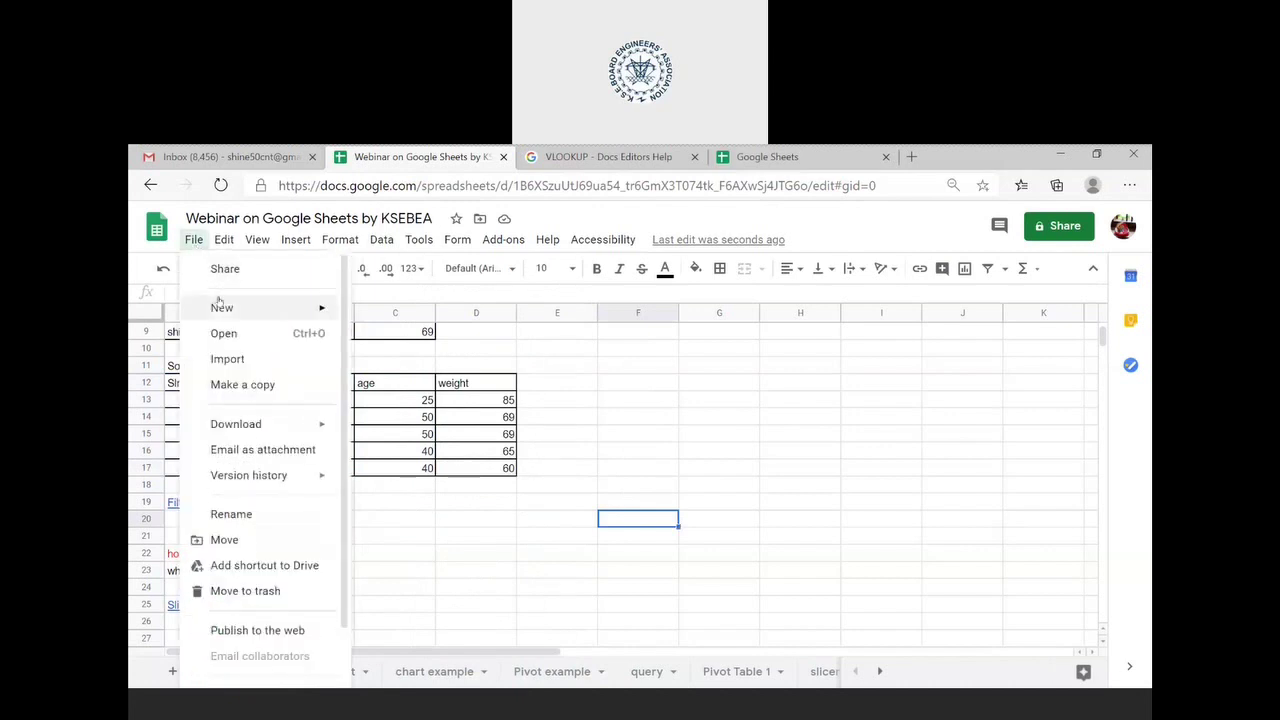
{"action": "mouse_move", "coordinate": [253, 305]}
{"action": "left_click", "coordinate": [406, 321]}
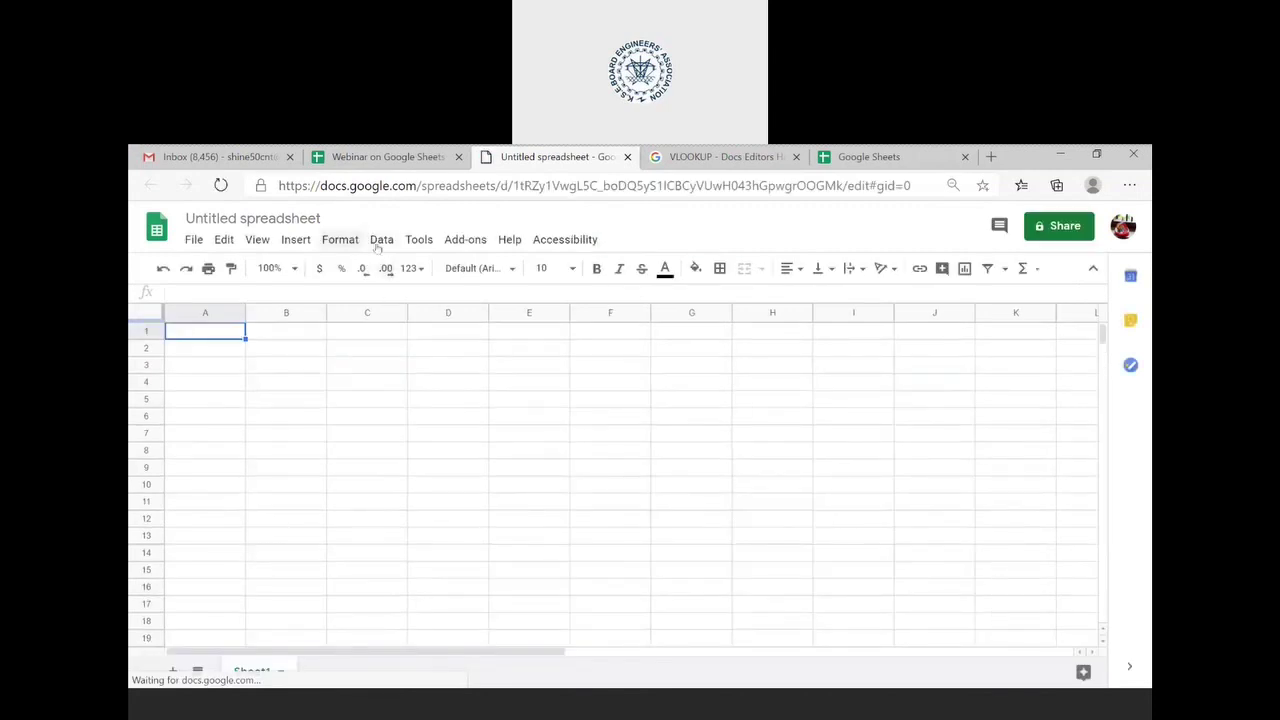
{"action": "left_click", "coordinate": [298, 240]}
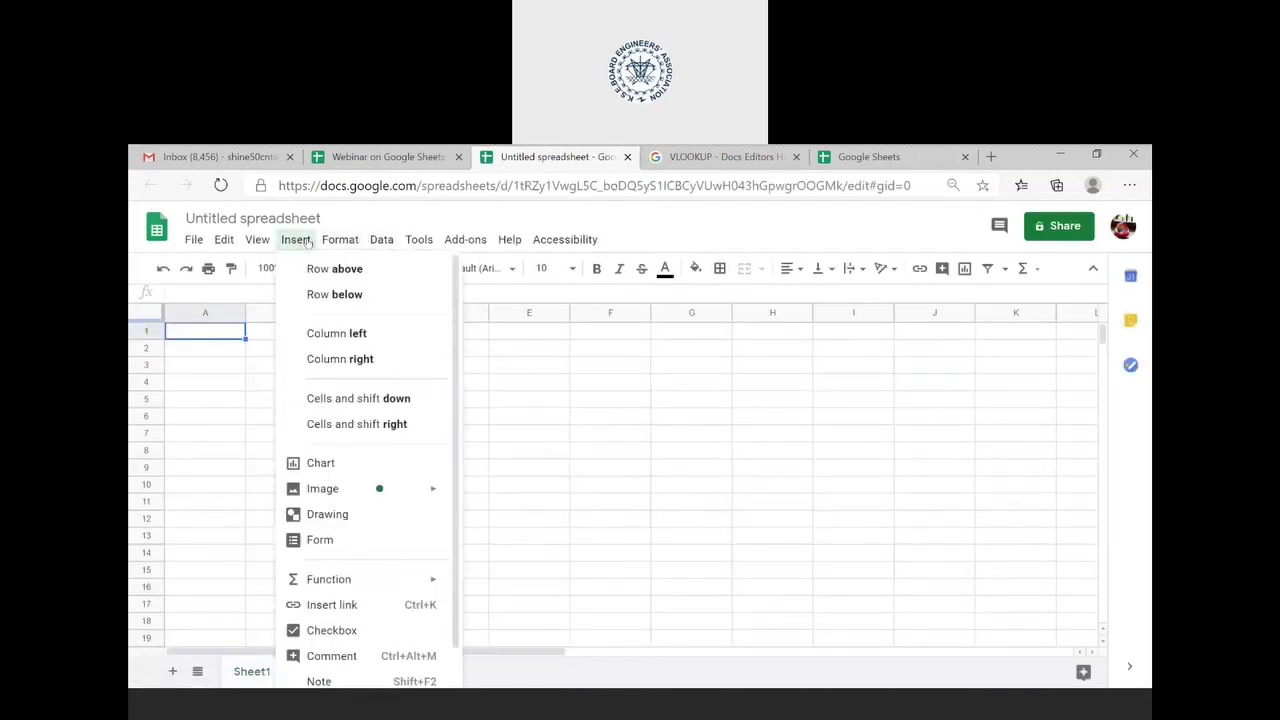
{"action": "left_click", "coordinate": [377, 548]}
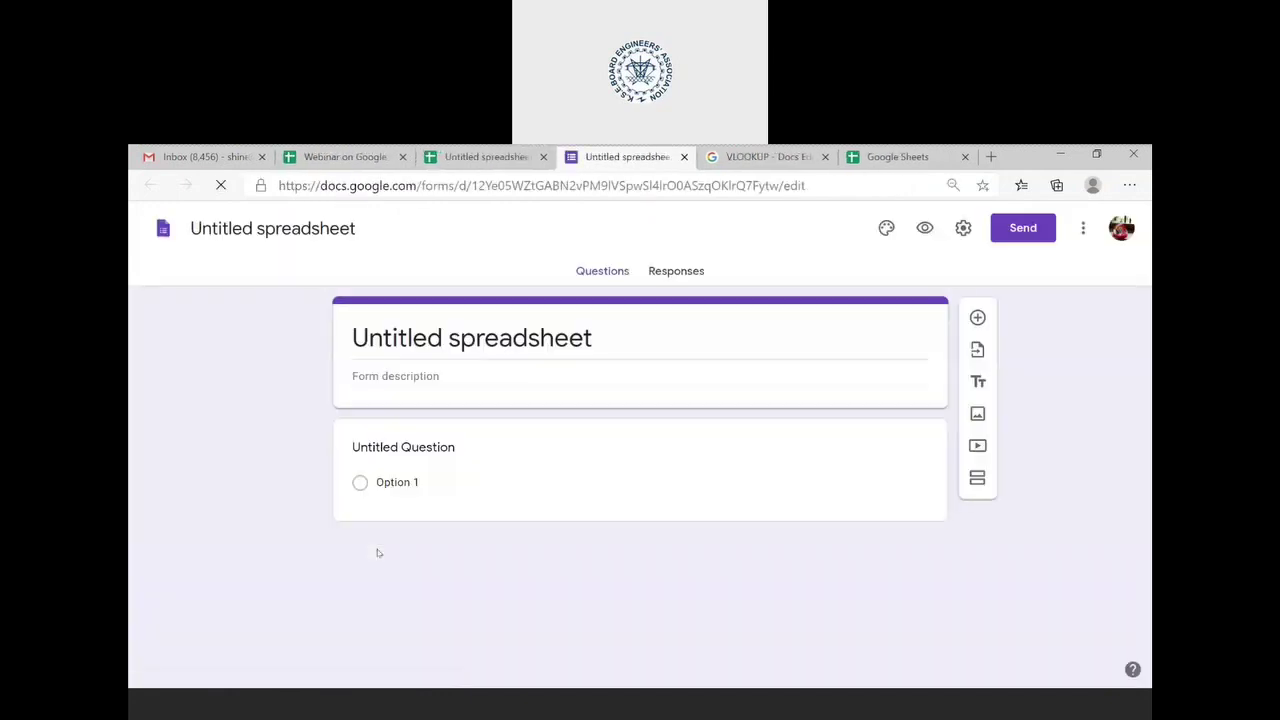
- Title the form 'KSEBEA webinar series 8th'
{"action": "left_click", "coordinate": [606, 342]}
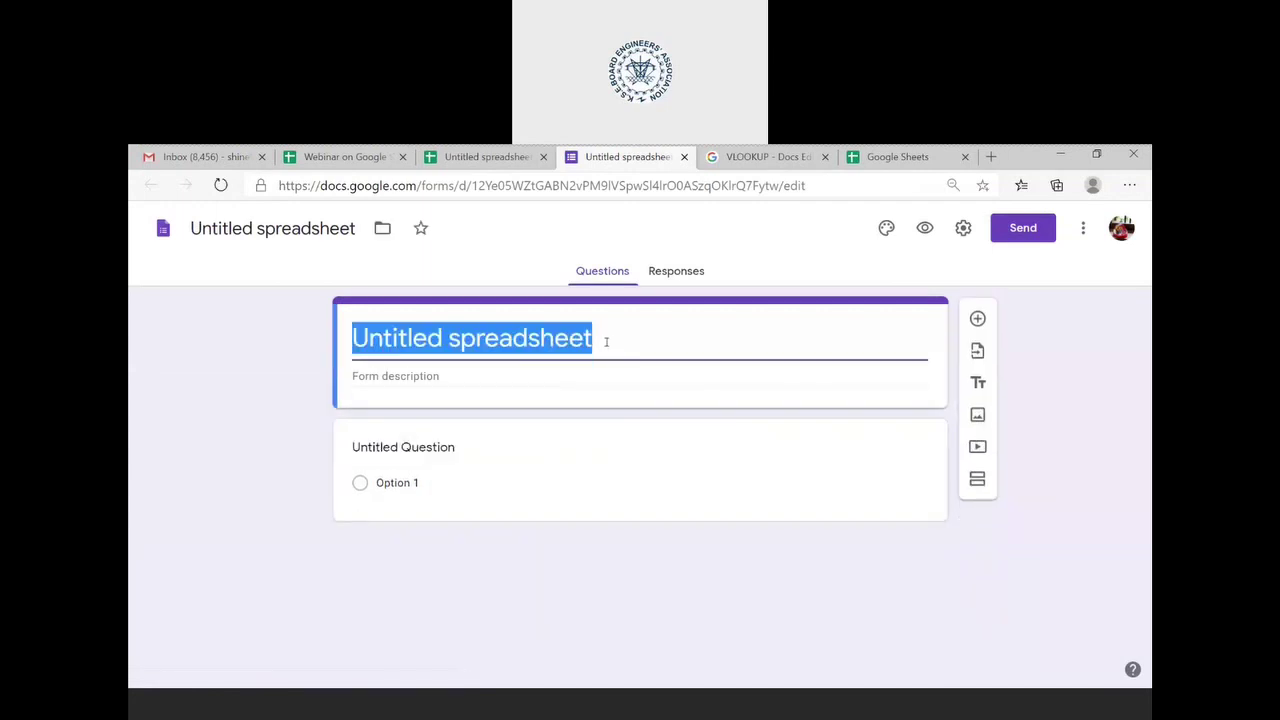
{"action": "type", "text": "KSEBE"}
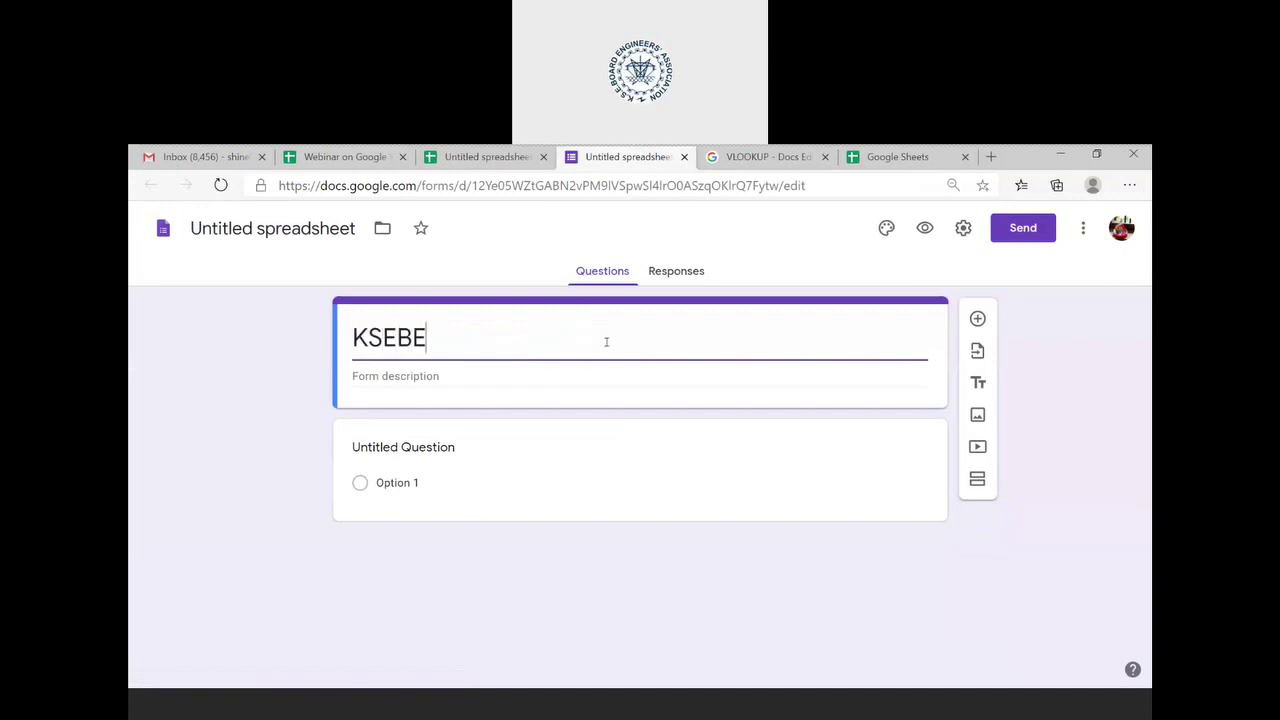
{"action": "type", "text": "A we"}
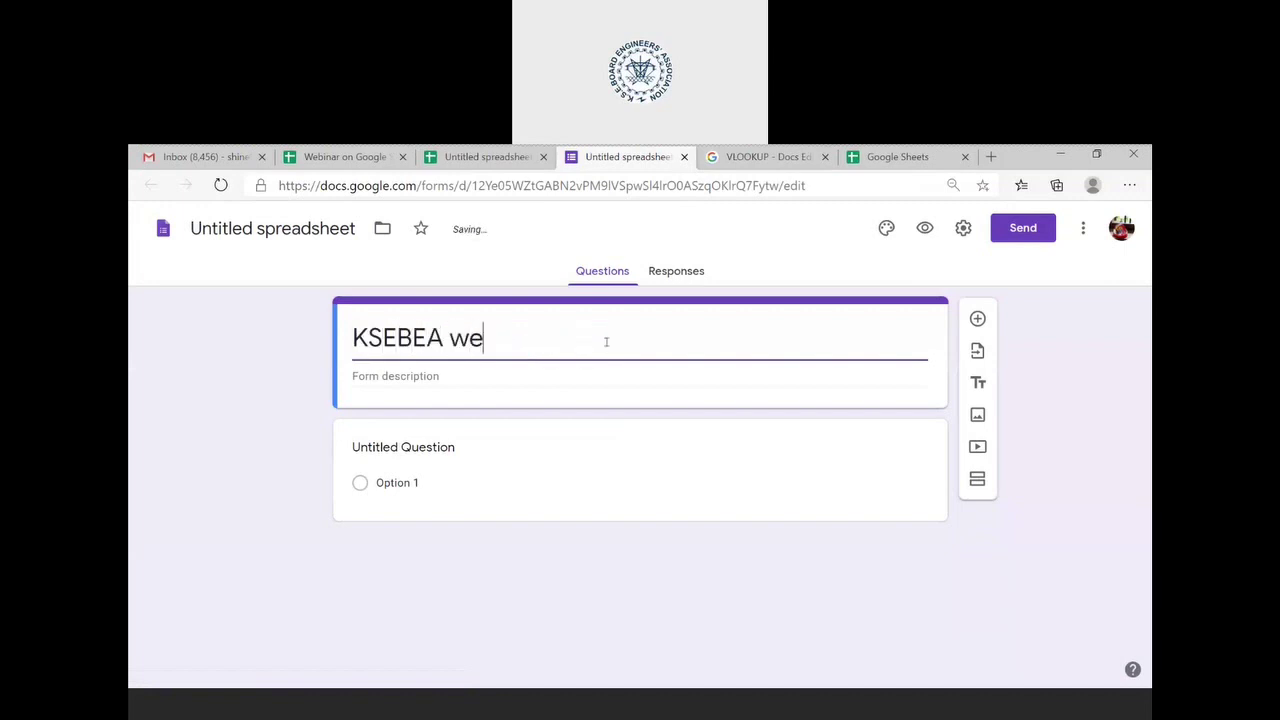
{"action": "type", "text": "binar series 8th"}
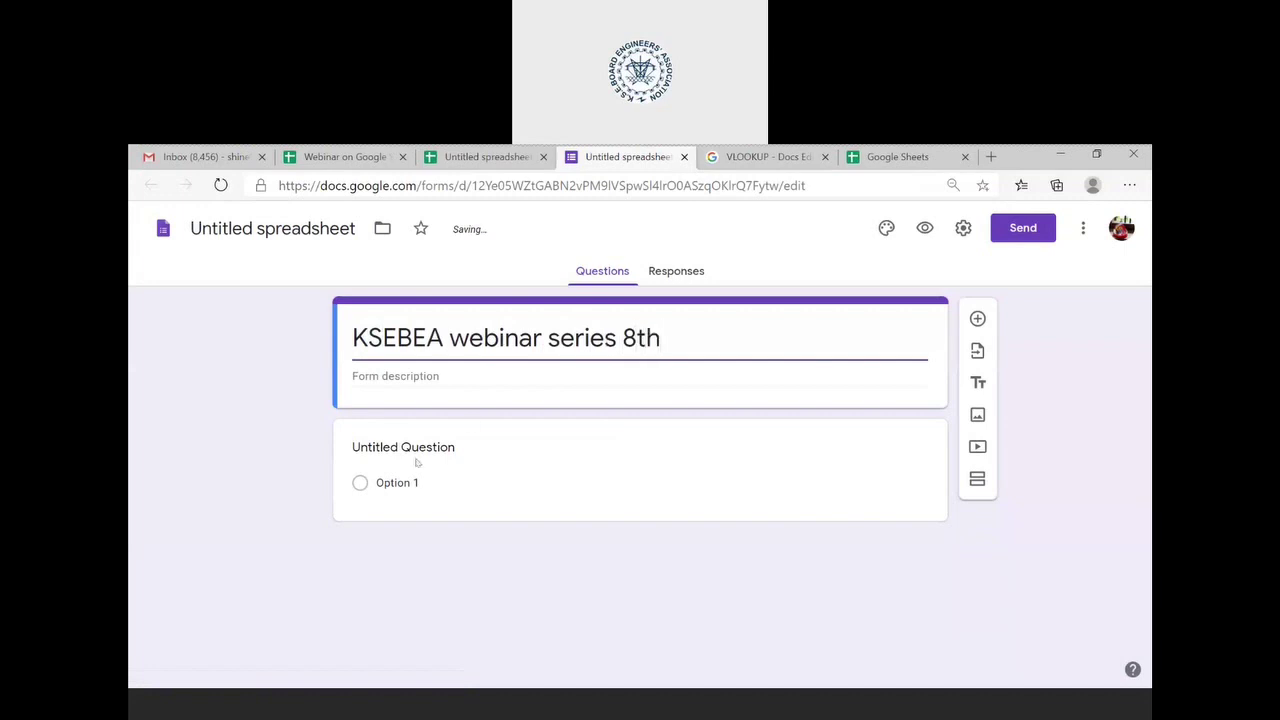
{"action": "left_click", "coordinate": [517, 376]}
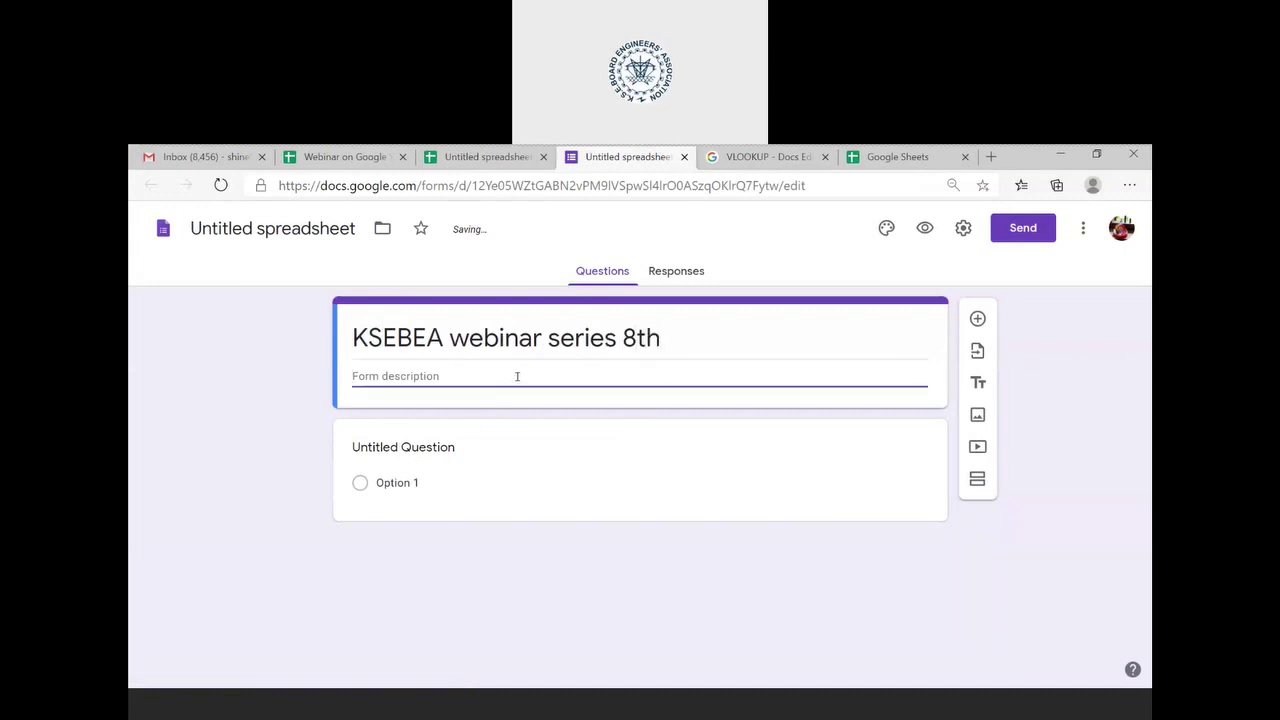
- Make the first question a required short-answer 'name' question, then add another question
{"action": "left_click", "coordinate": [579, 494]}
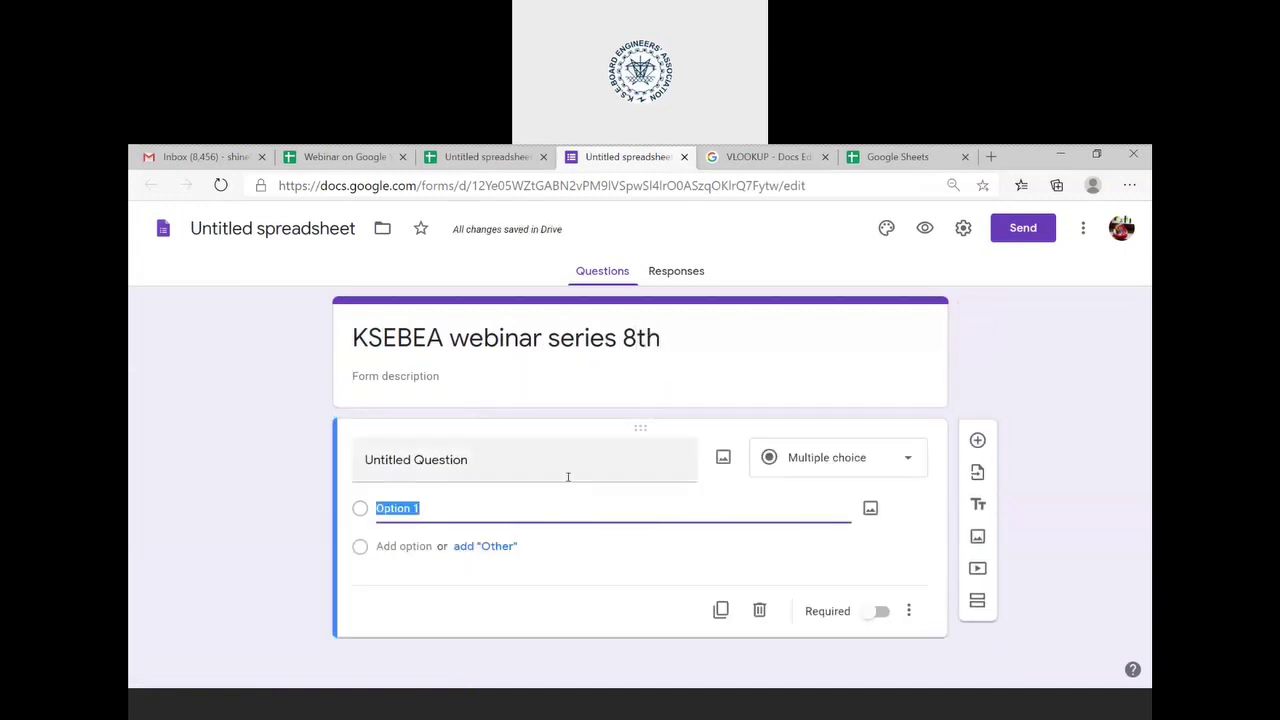
{"action": "left_click", "coordinate": [587, 459]}
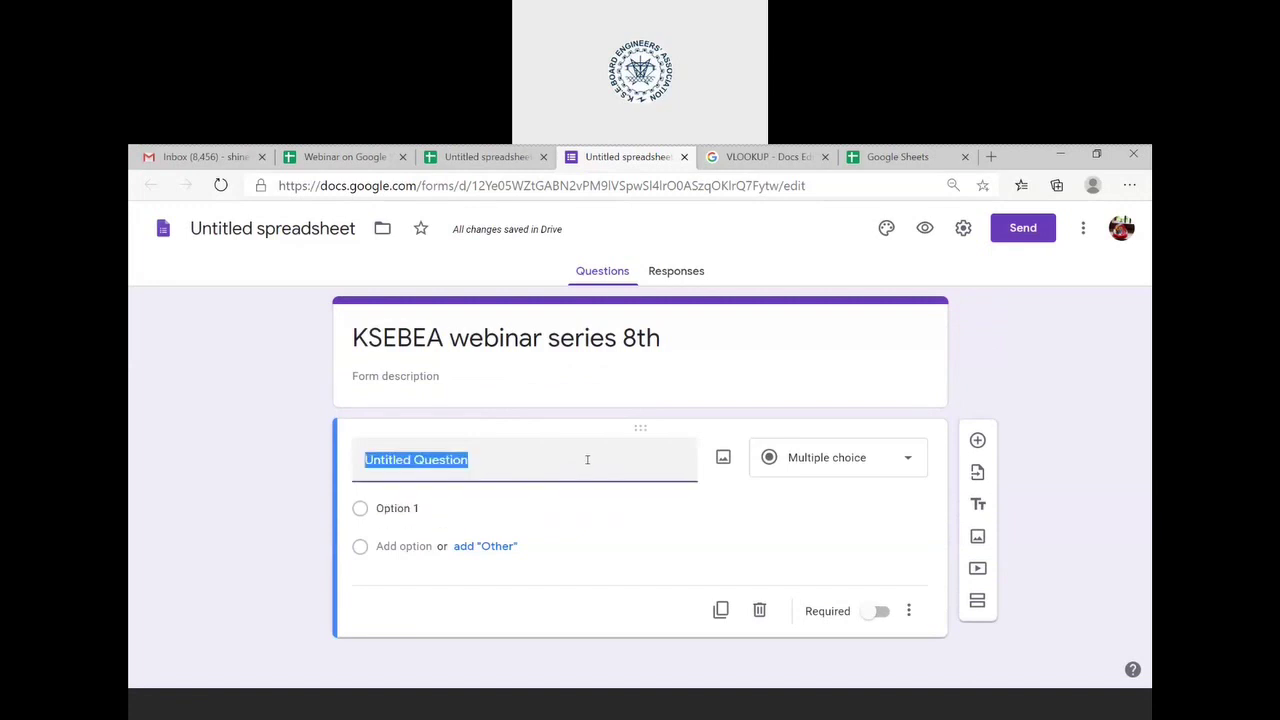
{"action": "type", "text": "name"}
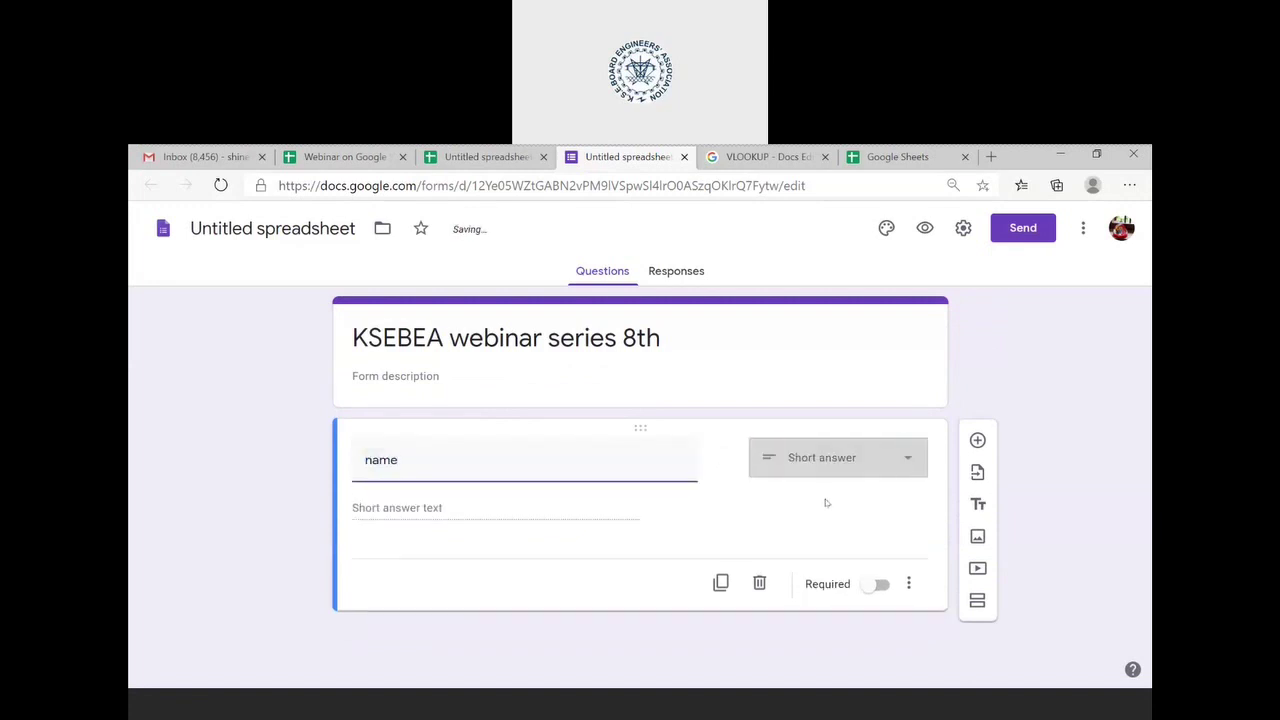
{"action": "left_click", "coordinate": [897, 470]}
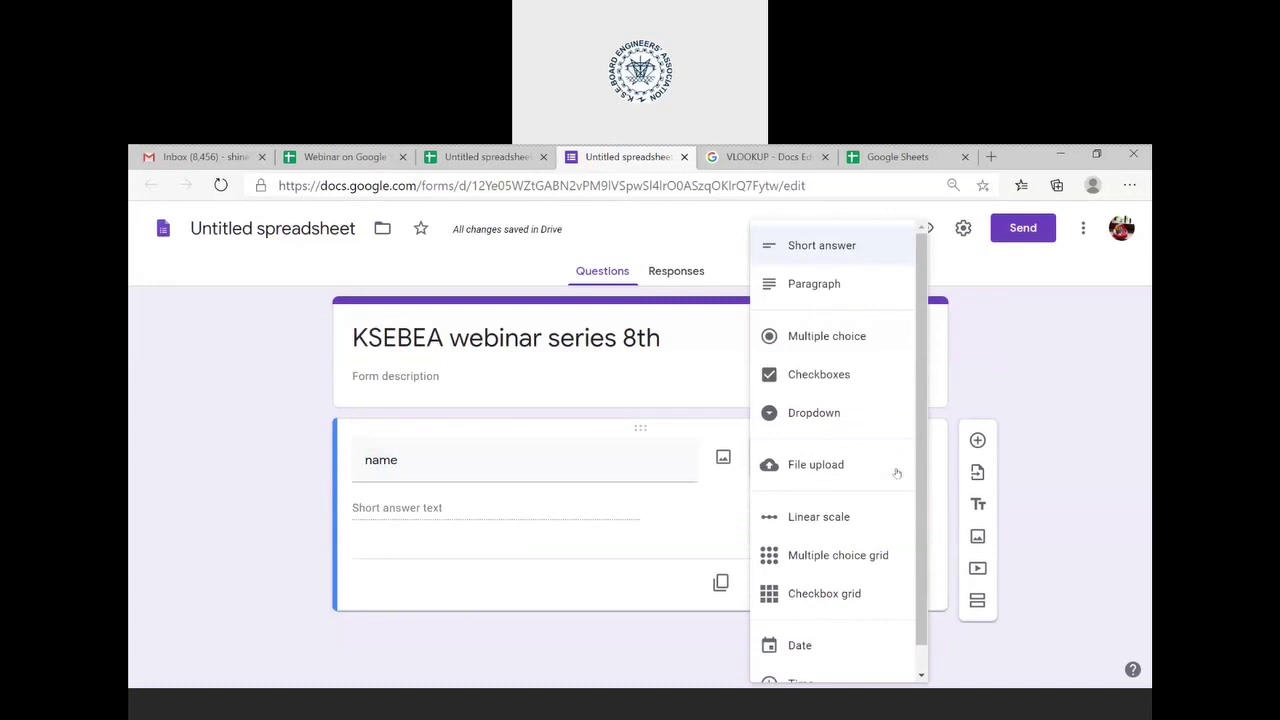
{"action": "scroll", "coordinate": [886, 449], "scroll_direction": "down", "scroll_amount": 1}
{"action": "scroll", "coordinate": [886, 449], "scroll_direction": "up", "scroll_amount": 1}
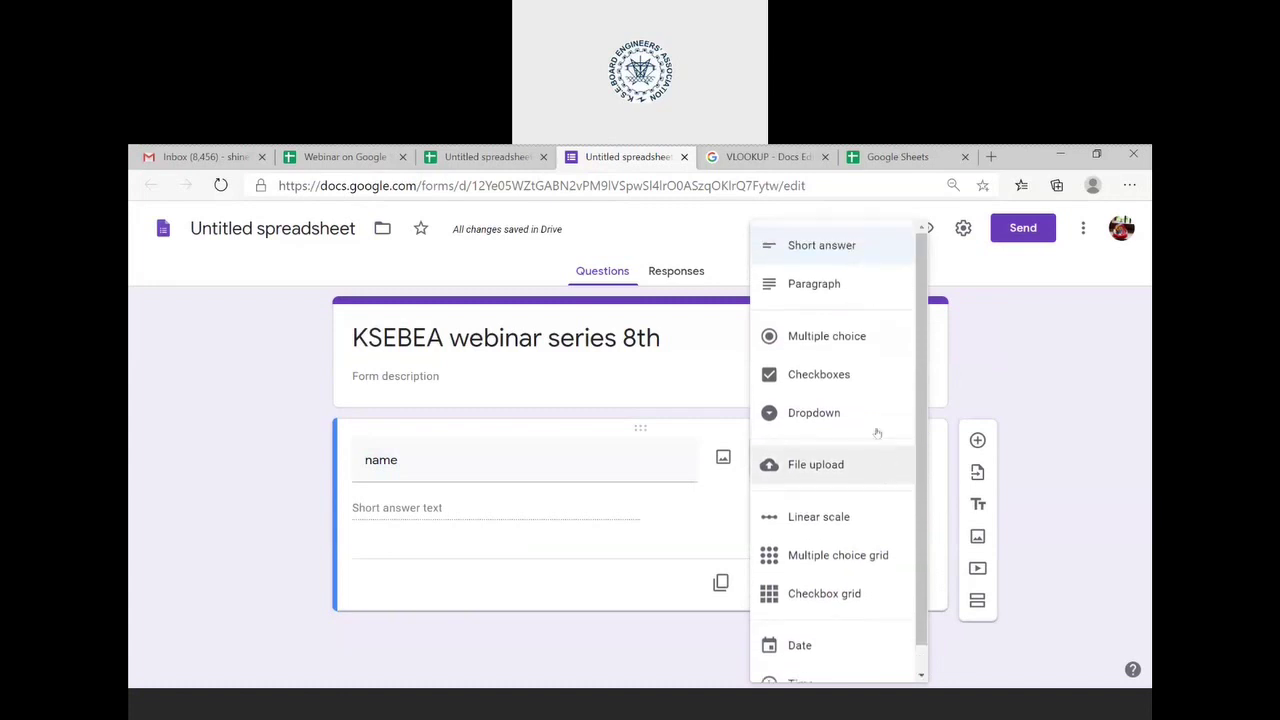
{"action": "left_click", "coordinate": [848, 250]}
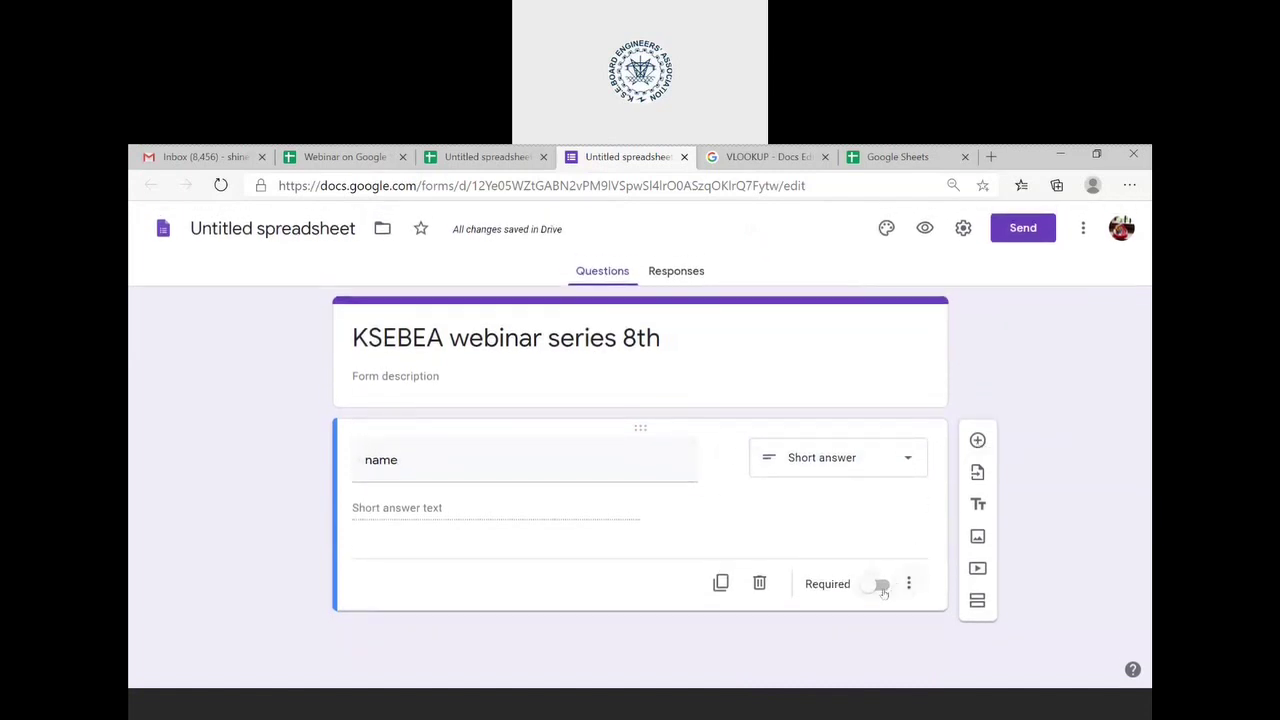
{"action": "left_click", "coordinate": [881, 588]}
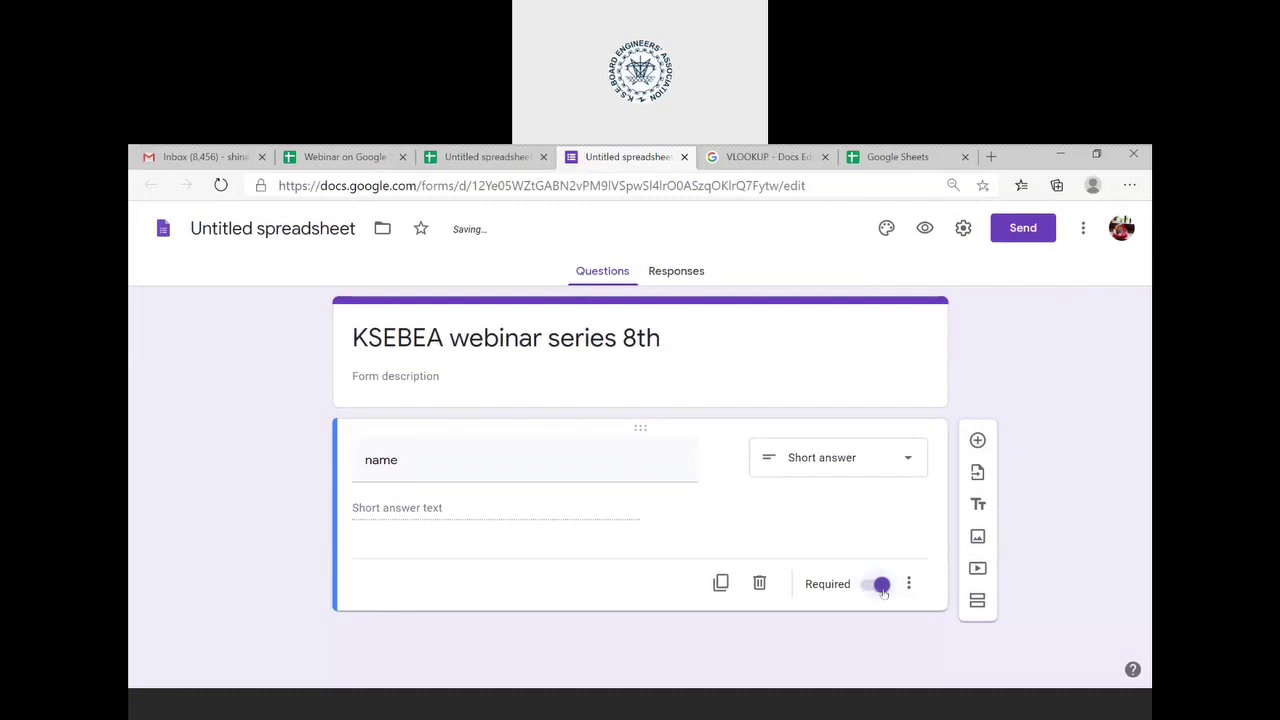
{"action": "left_click", "coordinate": [976, 441]}
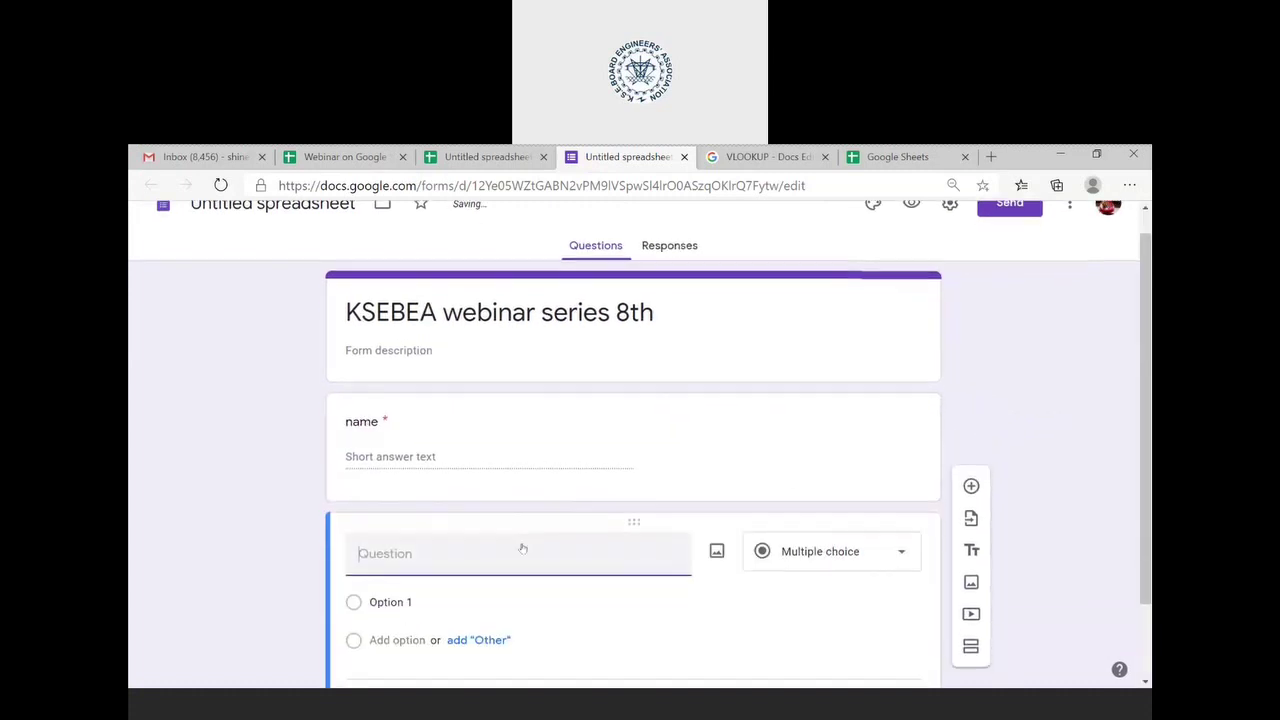
- Title the second question 'phone number' and make it a short answer
{"action": "left_click", "coordinate": [456, 550]}
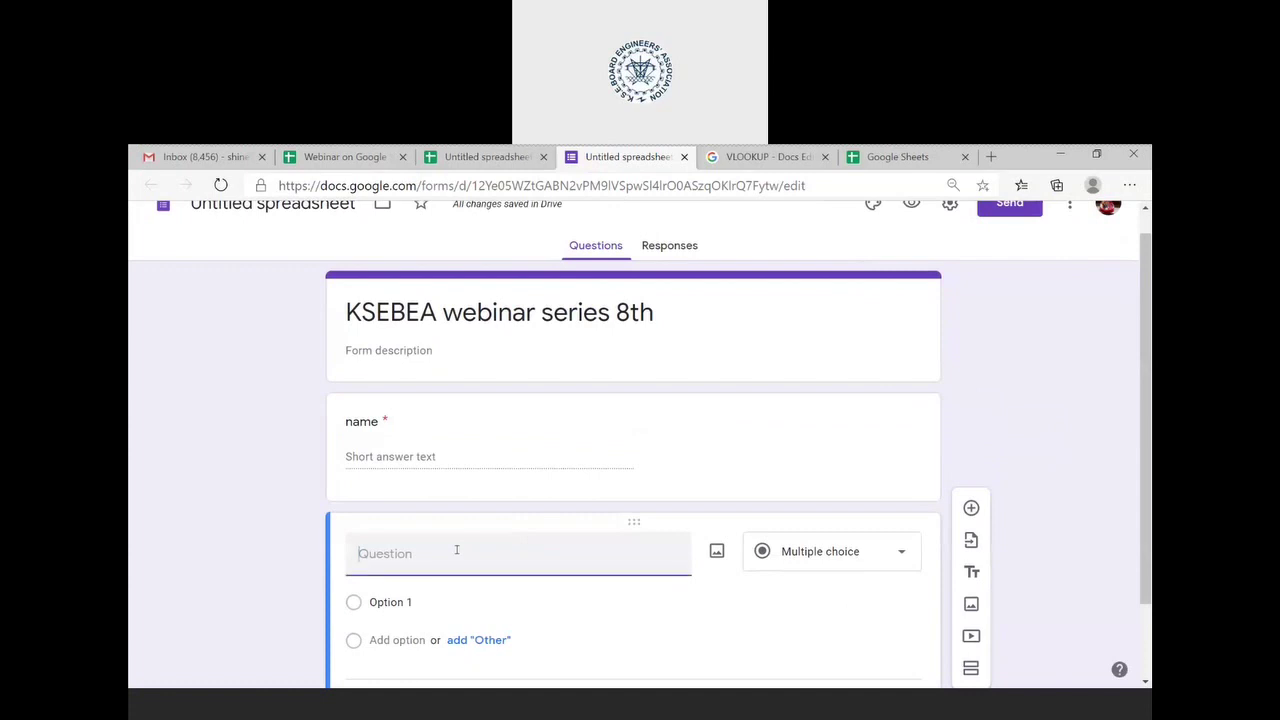
{"action": "type", "text": "phone n"}
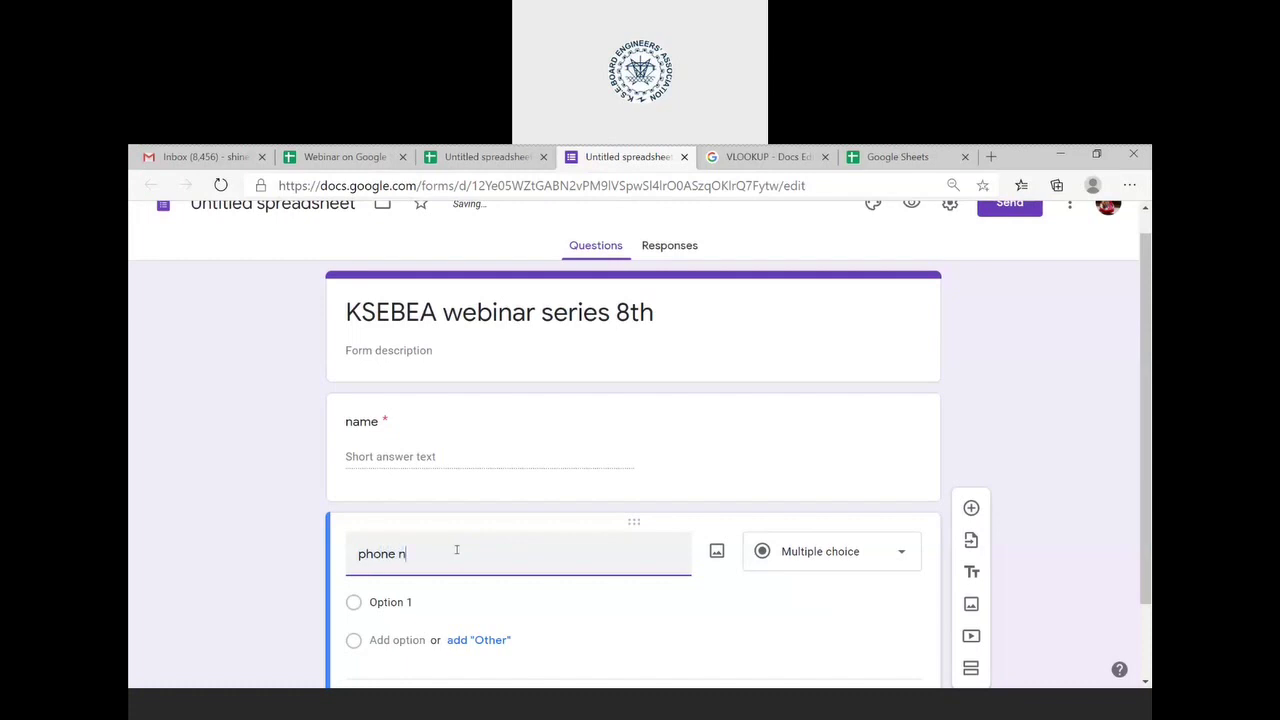
{"action": "type", "text": "umber"}
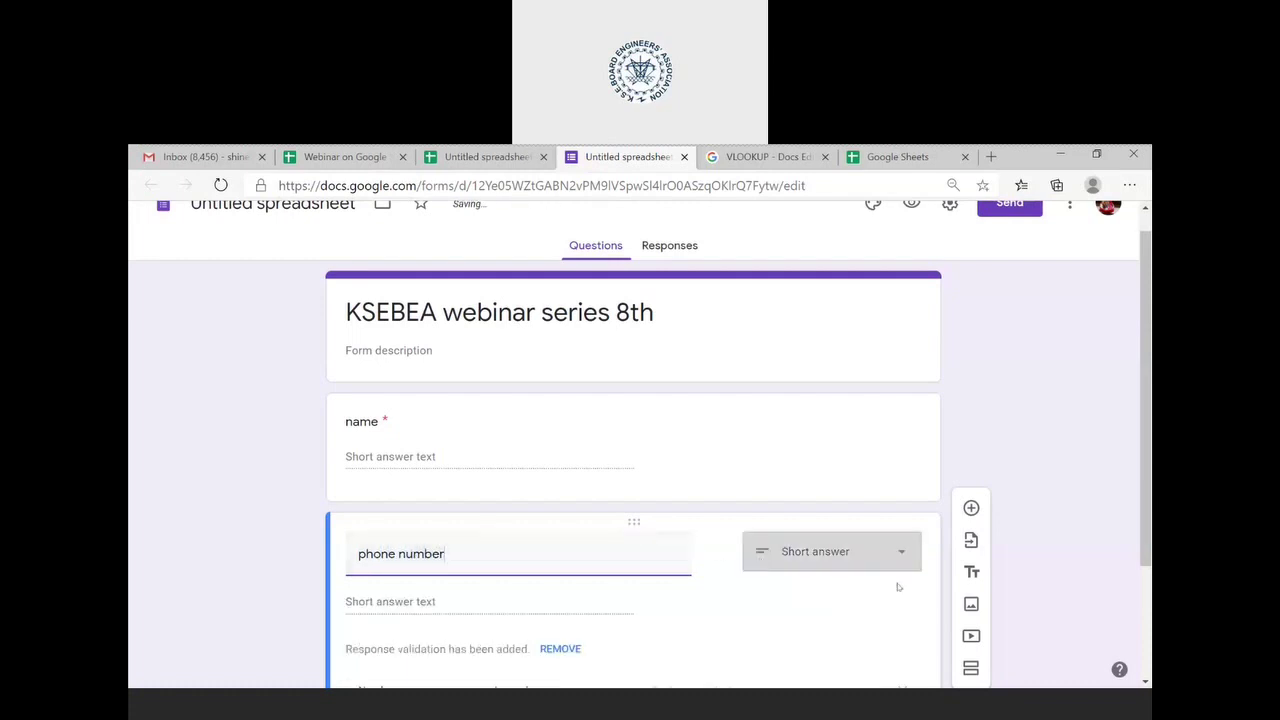
{"action": "left_click", "coordinate": [901, 551]}
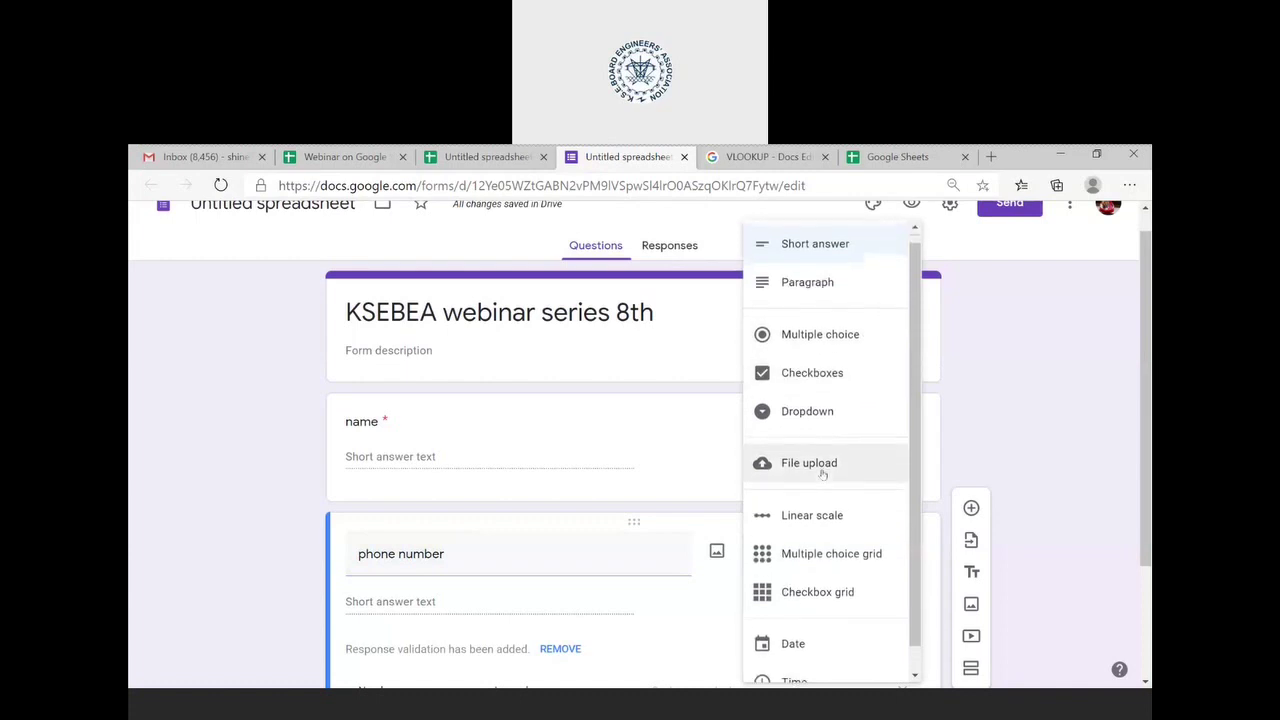
{"action": "left_click", "coordinate": [832, 254]}
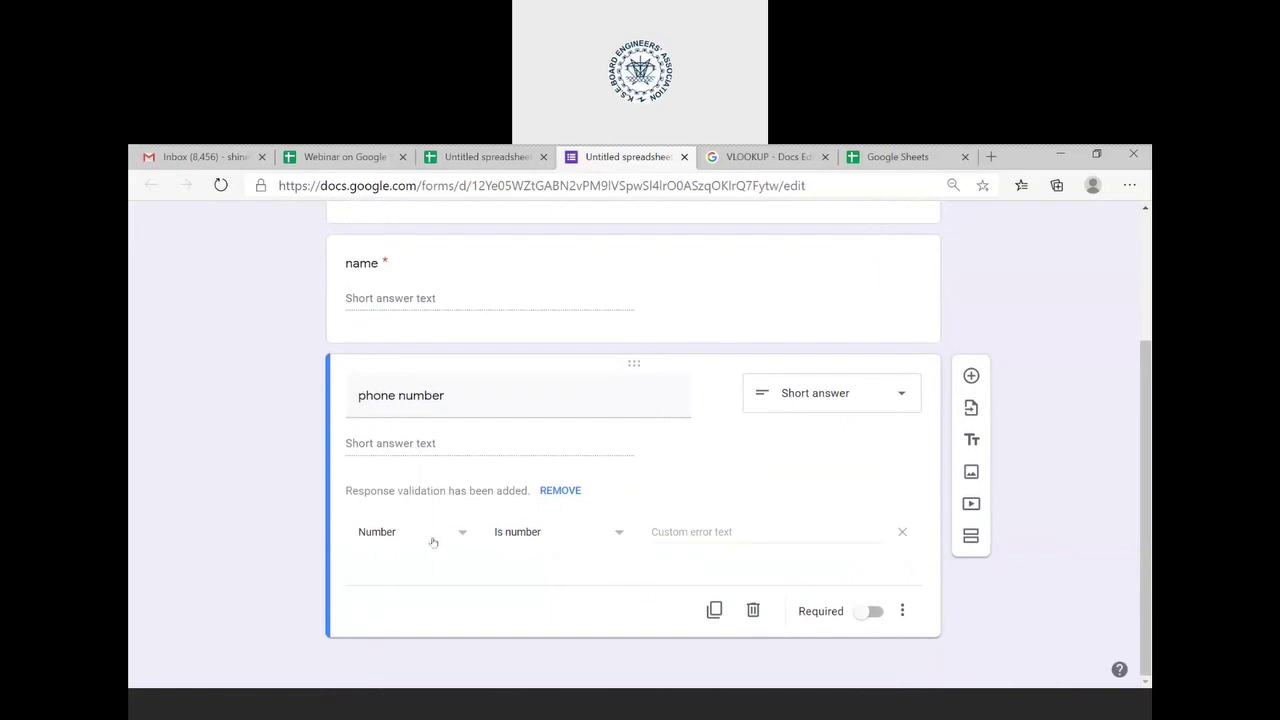
- Add whole-number validation with error 'enter a valid phone number' and make it required
{"action": "left_click", "coordinate": [465, 537]}
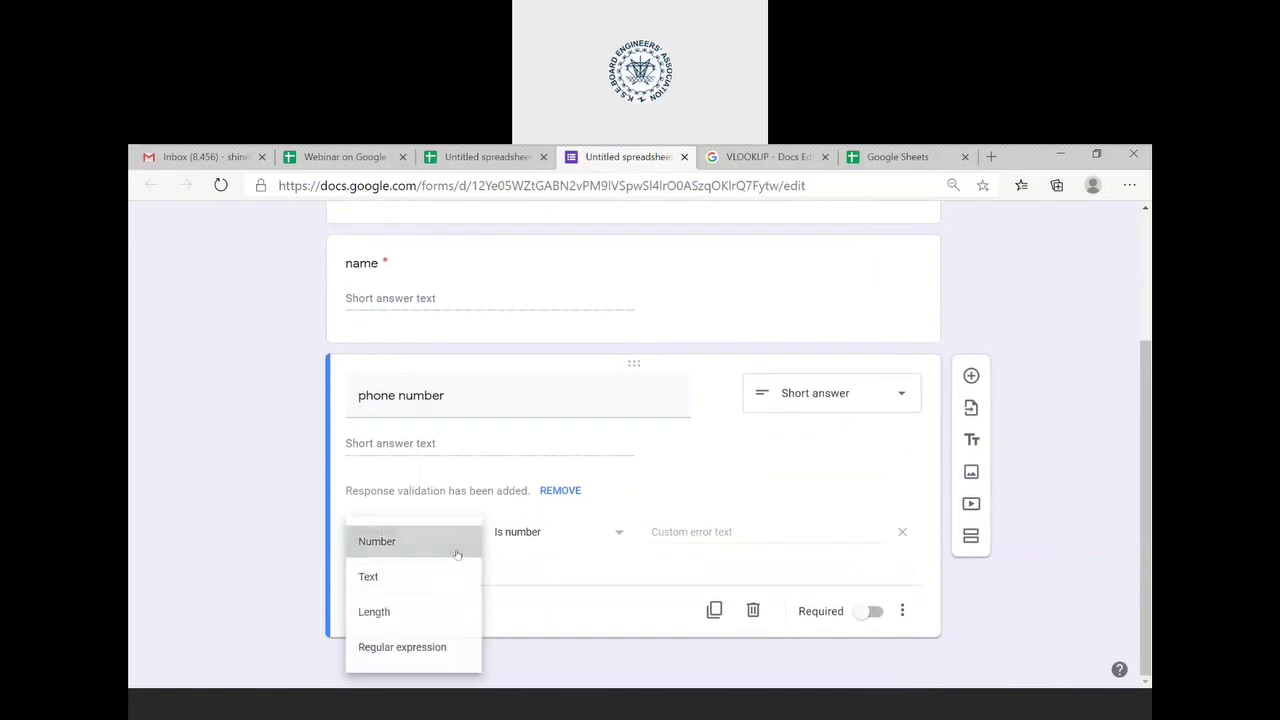
{"action": "left_click", "coordinate": [456, 554]}
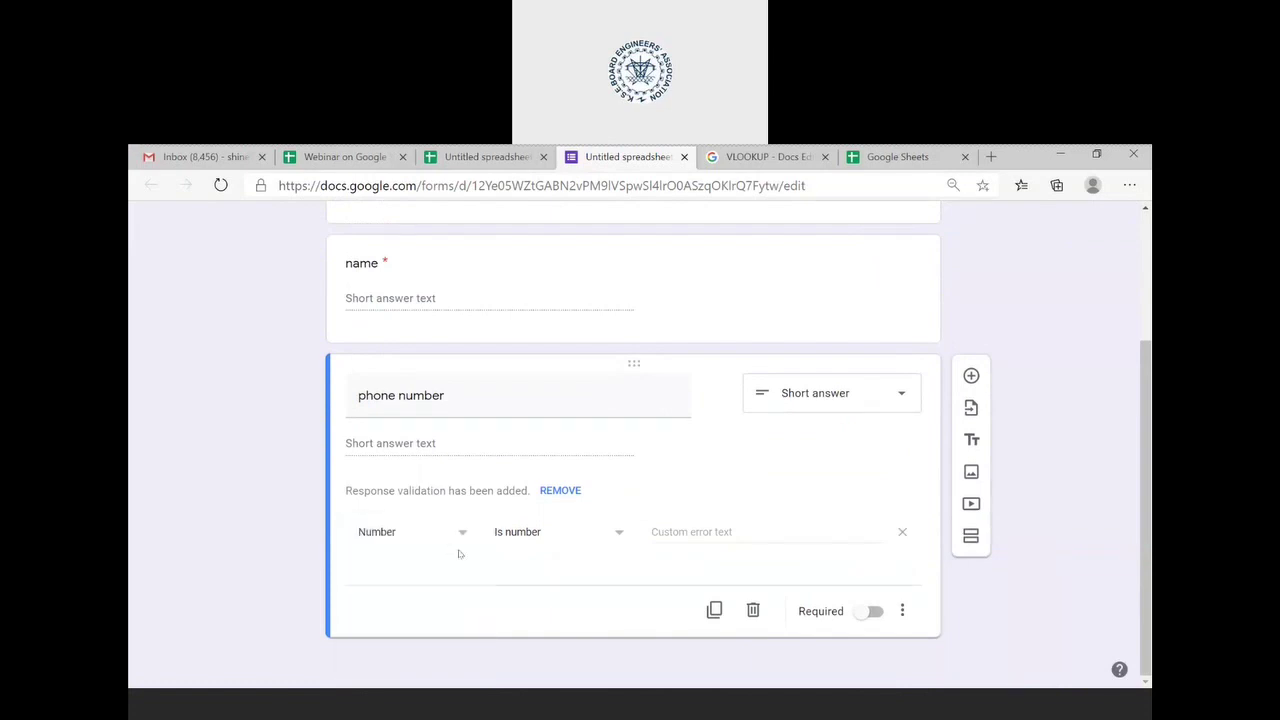
{"action": "left_click", "coordinate": [694, 535]}
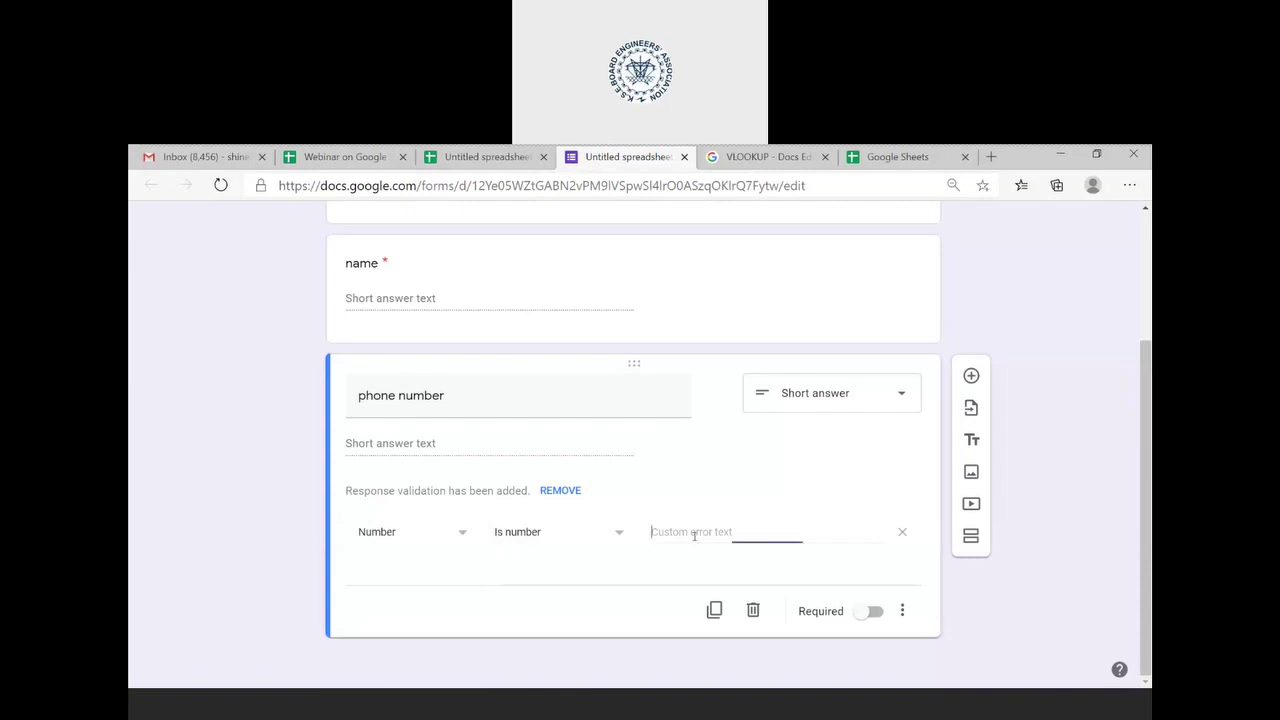
{"action": "left_click", "coordinate": [621, 533]}
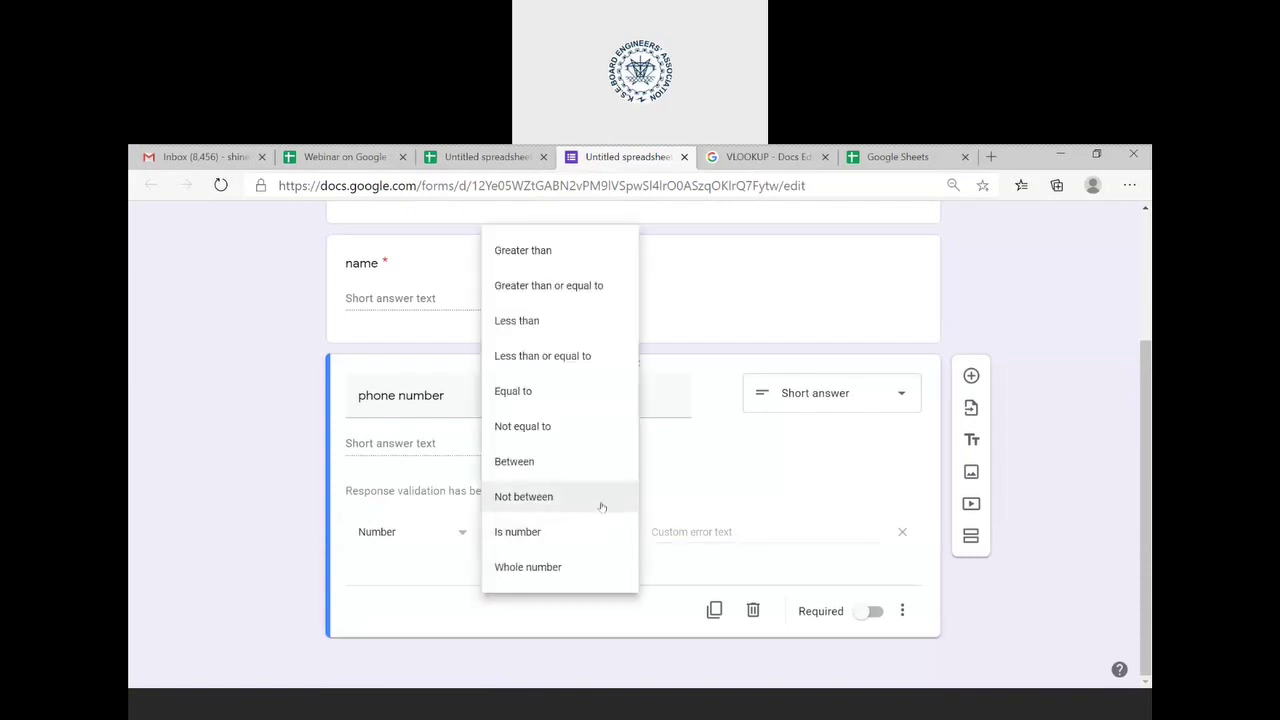
{"action": "left_click", "coordinate": [571, 568]}
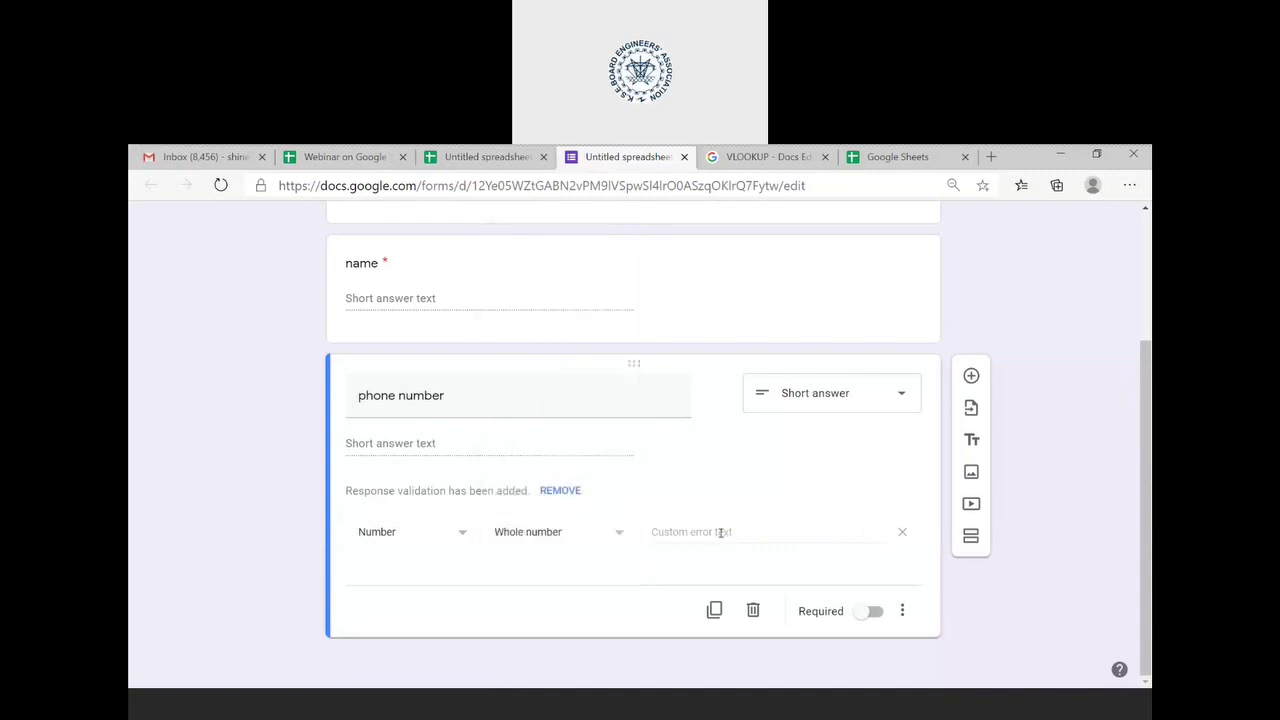
{"action": "left_click", "coordinate": [720, 532]}
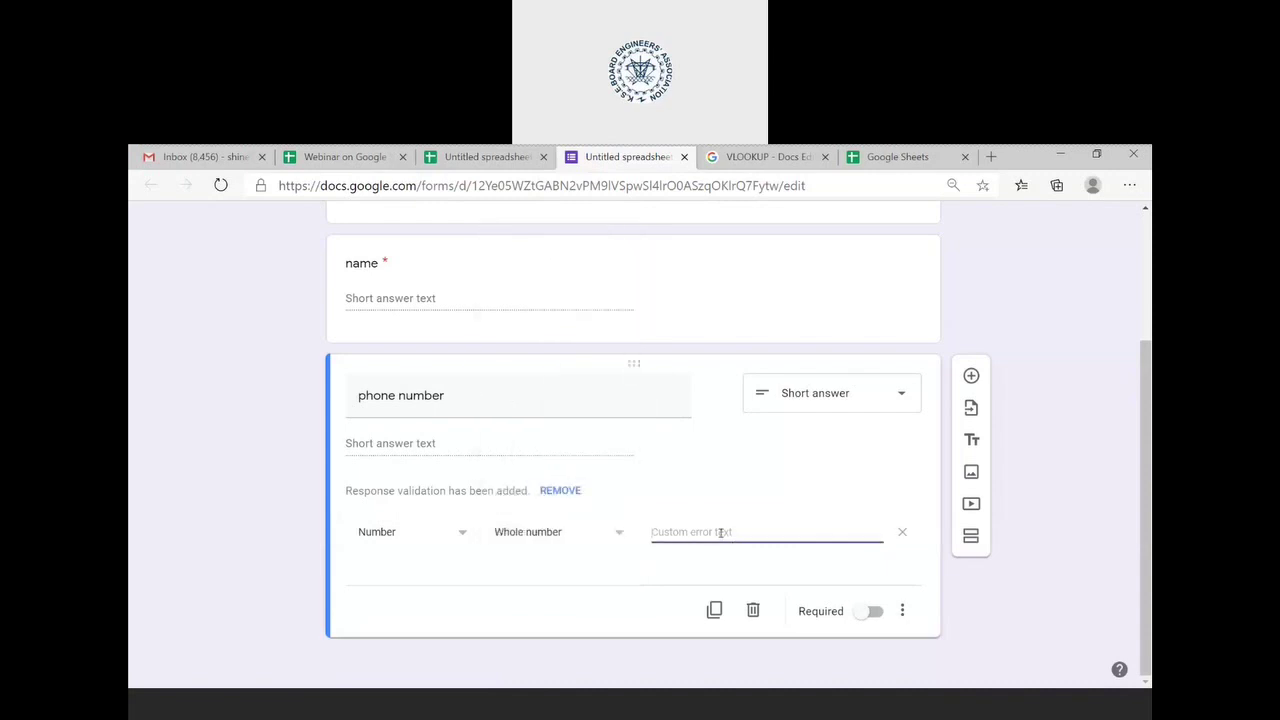
{"action": "type", "text": "enter a valid phone number"}
{"action": "left_click", "coordinate": [872, 612]}
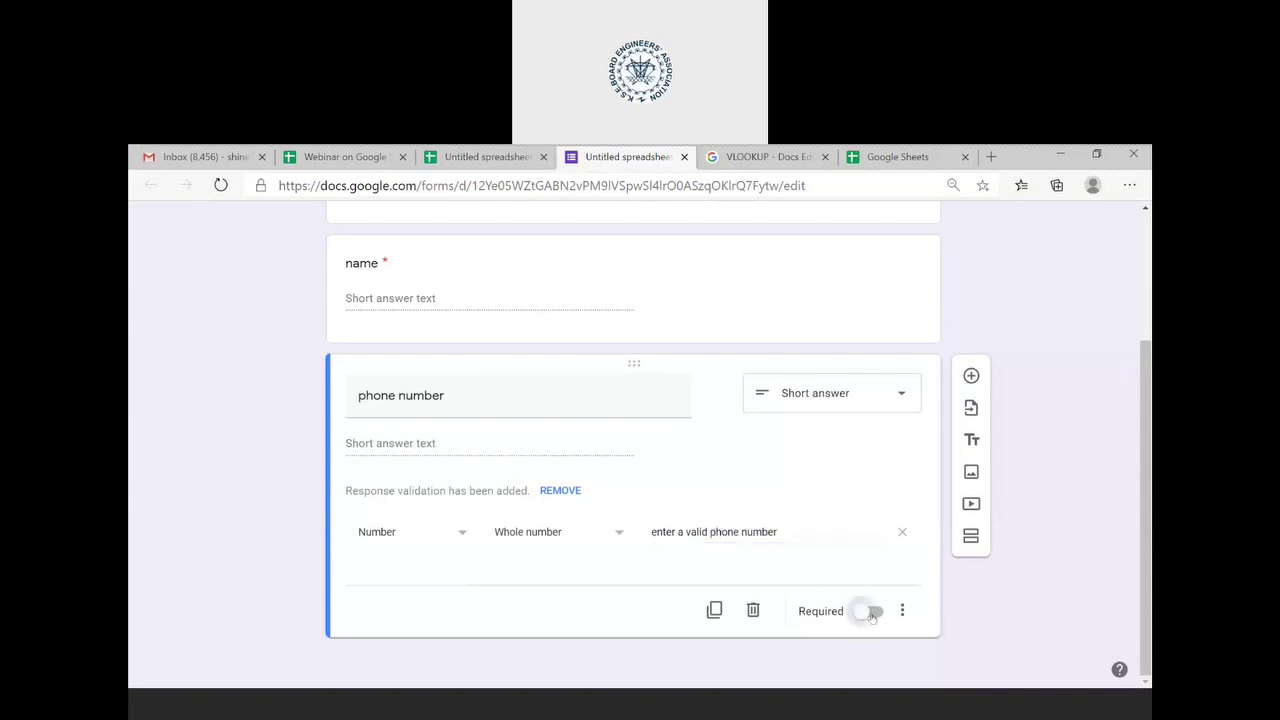
- Add a third question 'whether you think wearing mask will help to fight CoVid 19'
{"action": "left_click", "coordinate": [970, 376]}
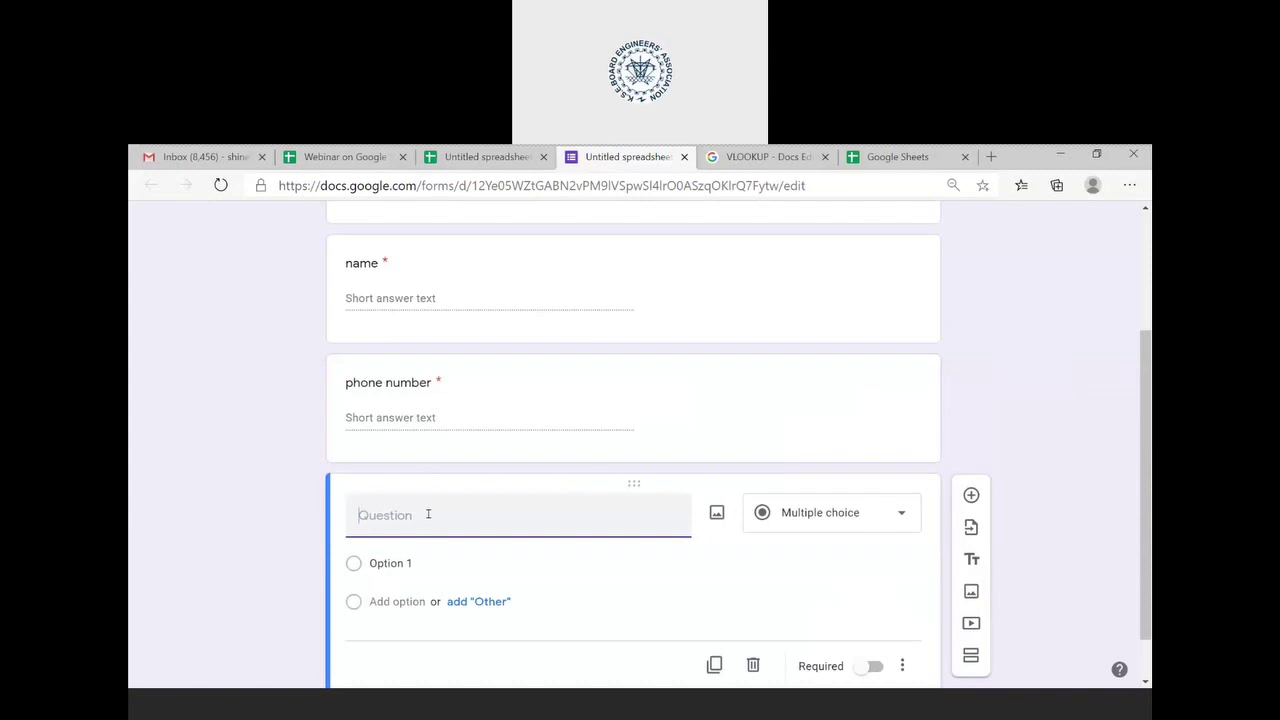
{"action": "type", "text": "whether you think wearing mask w"}
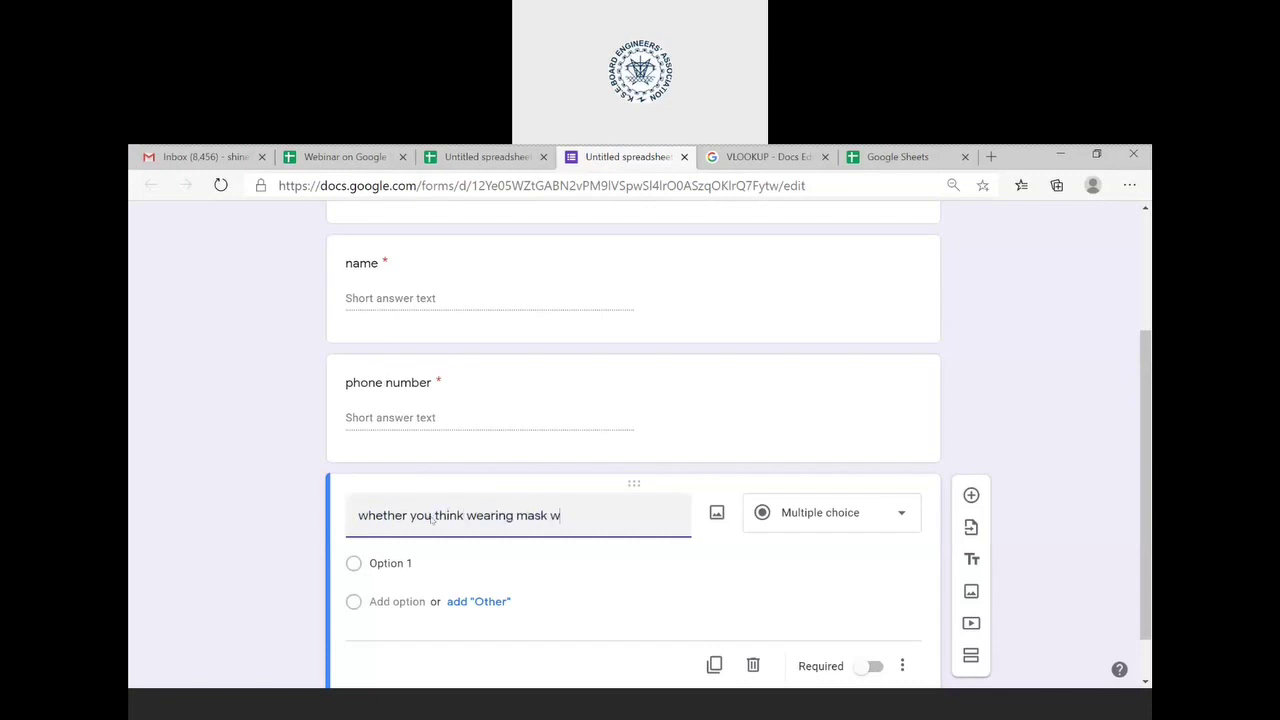
{"action": "type", "text": "ill help to fih"}
{"action": "key", "text": "BackSpace"}
{"action": "type", "text": "ght "}
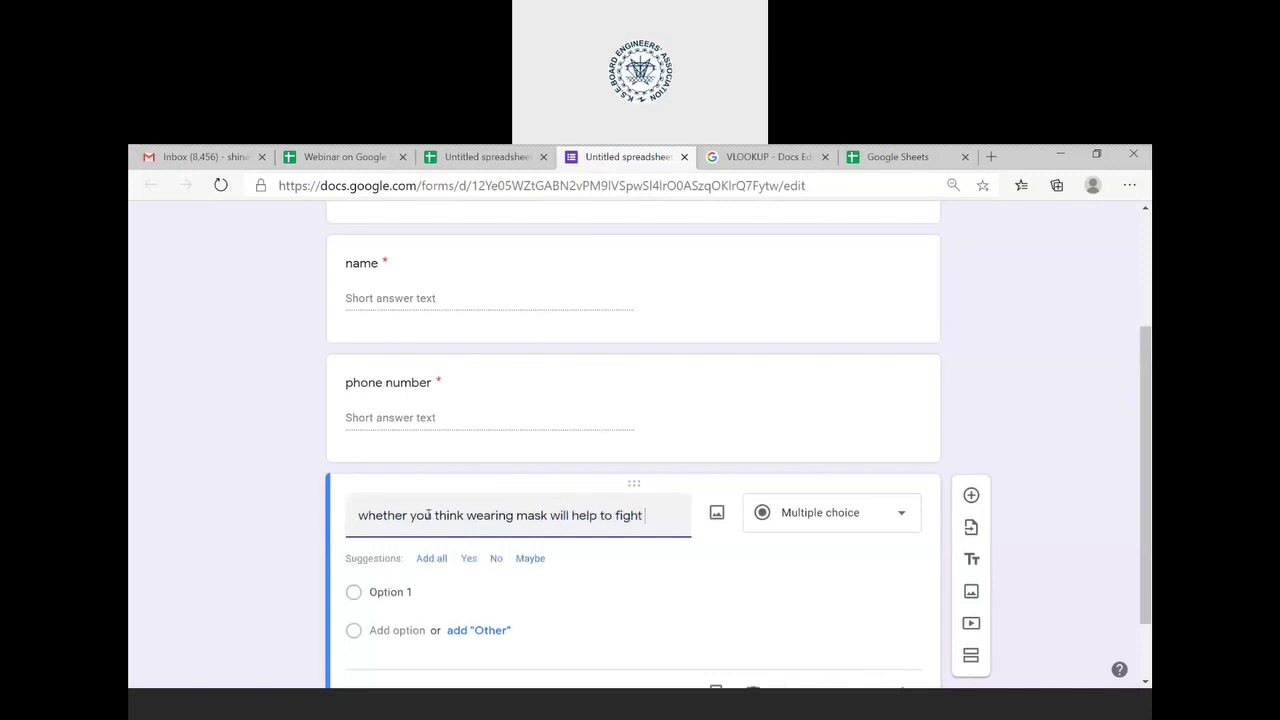
{"action": "type", "text": "Covid"}
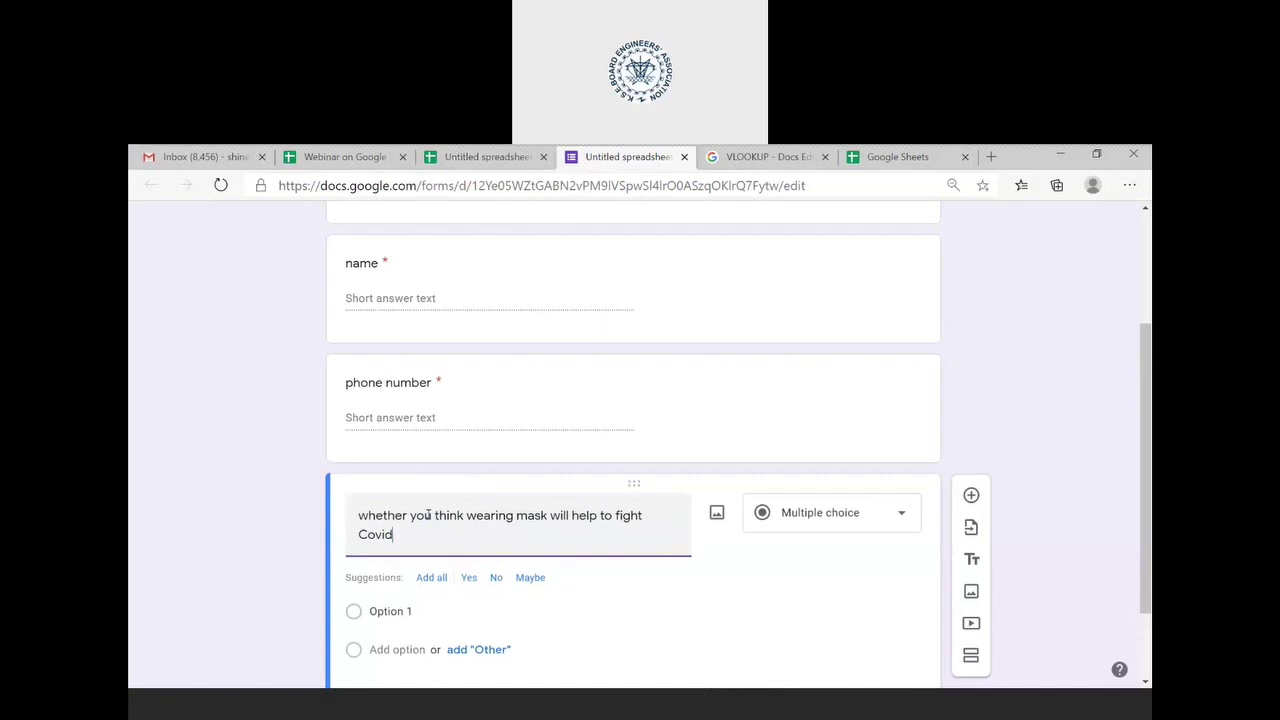
{"action": "key", "text": "BackSpace"}
{"action": "key", "text": "BackSpace"}
{"action": "type", "text": "Vid 19"}
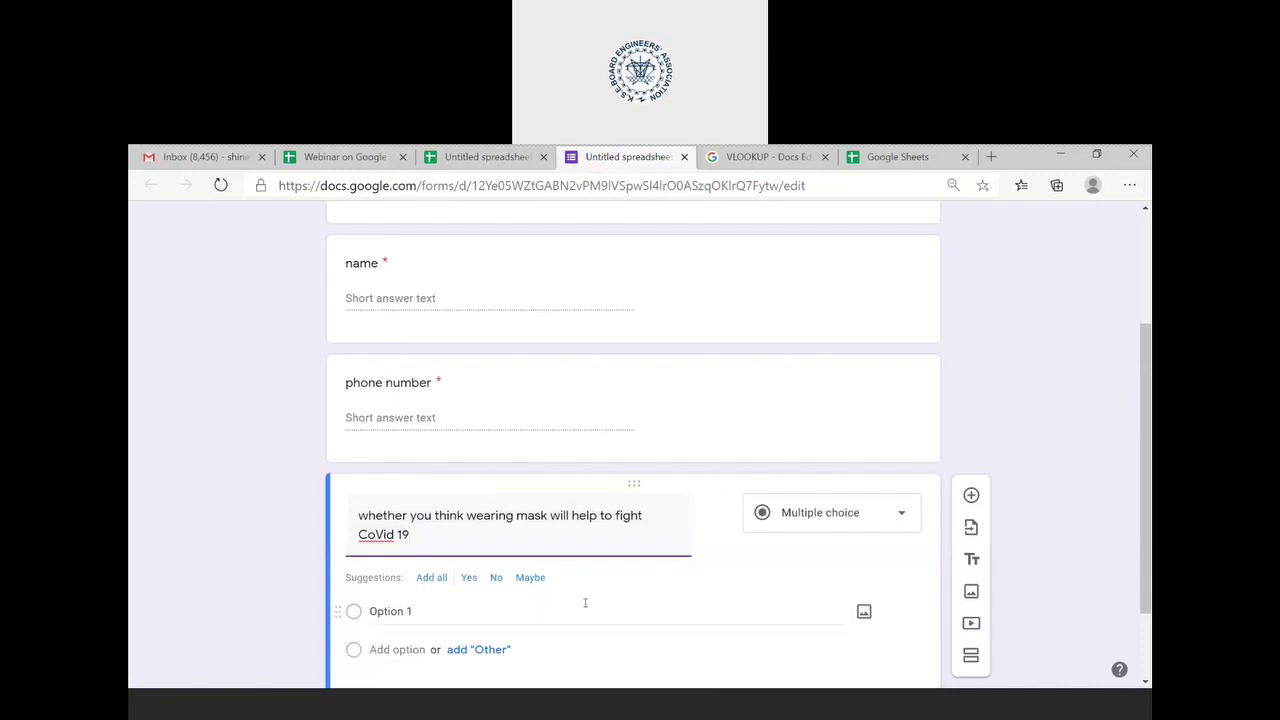
{"action": "scroll", "coordinate": [586, 600], "scroll_direction": "down", "scroll_amount": 1}
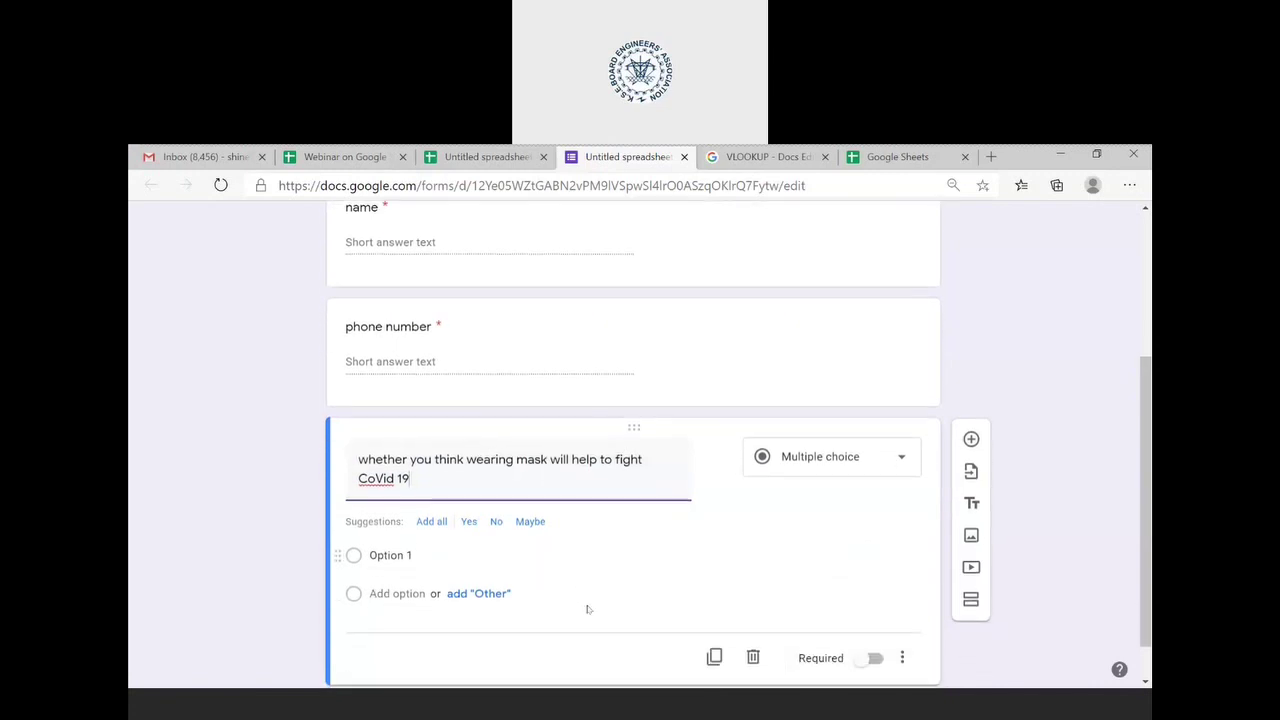
- Give the mask question Yes, No and Maybe answers and make it required
{"action": "left_click", "coordinate": [428, 521]}
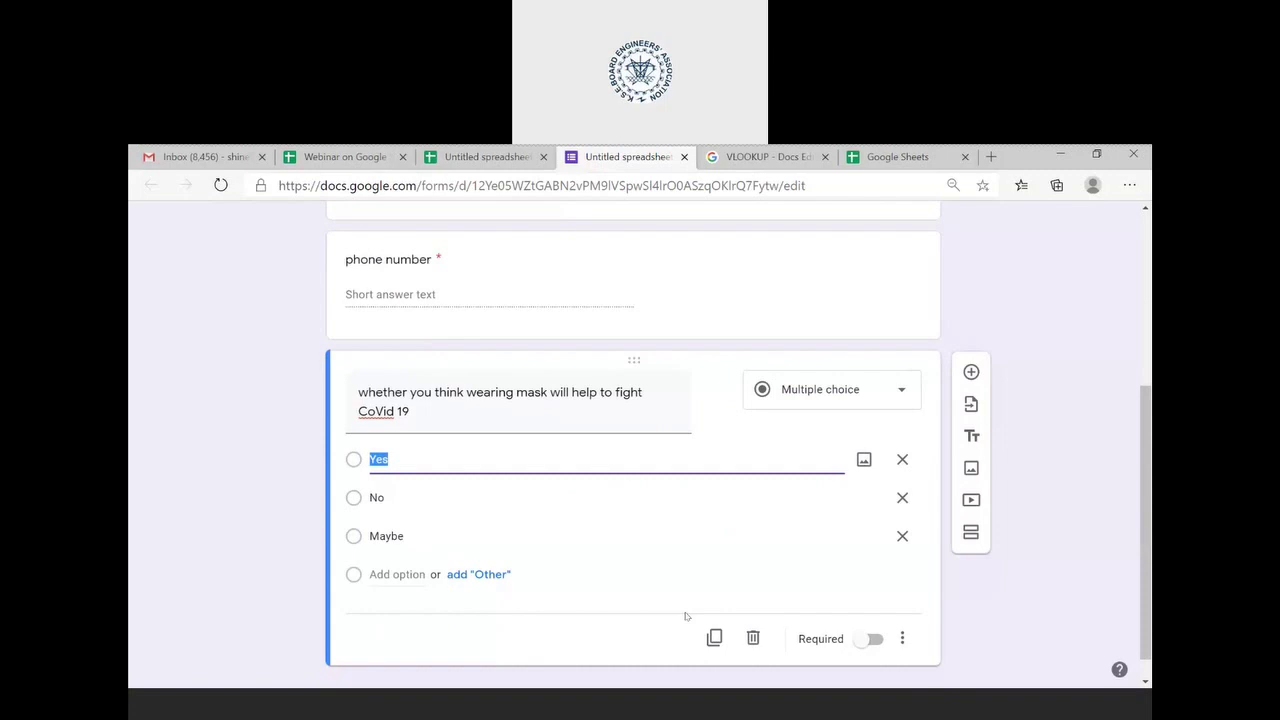
{"action": "left_click", "coordinate": [868, 645]}
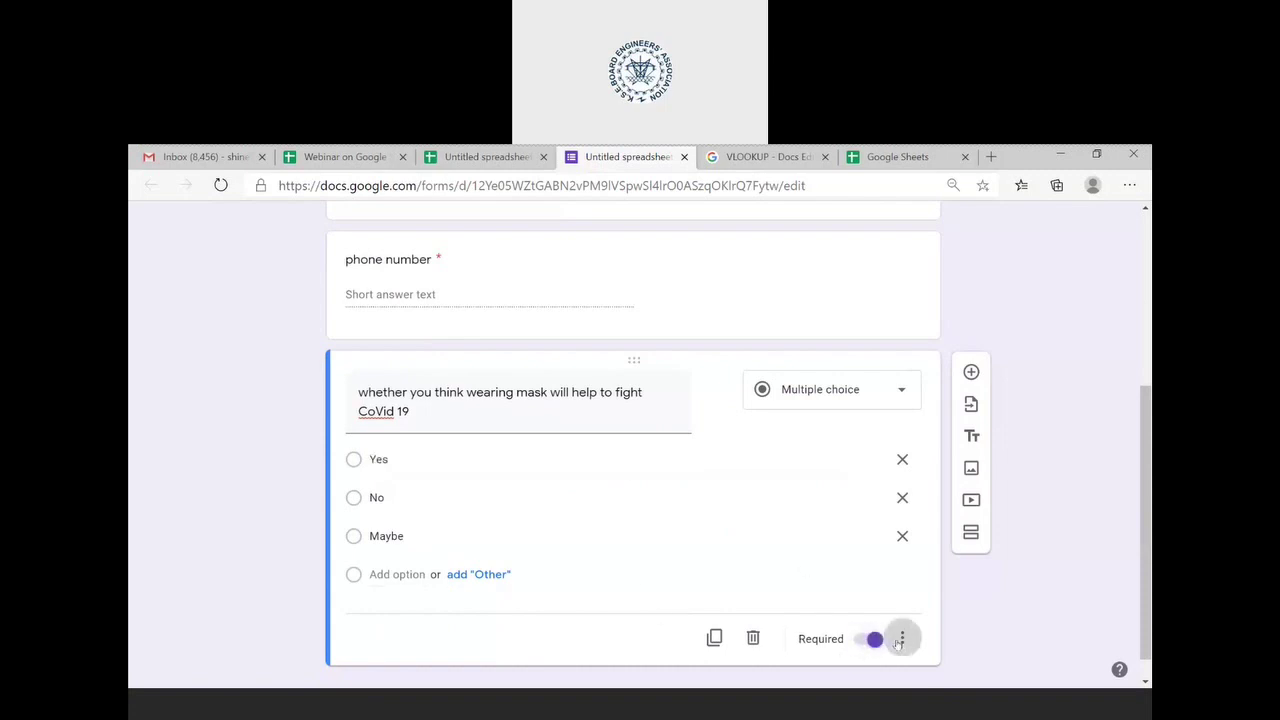
{"action": "left_click", "coordinate": [901, 639]}
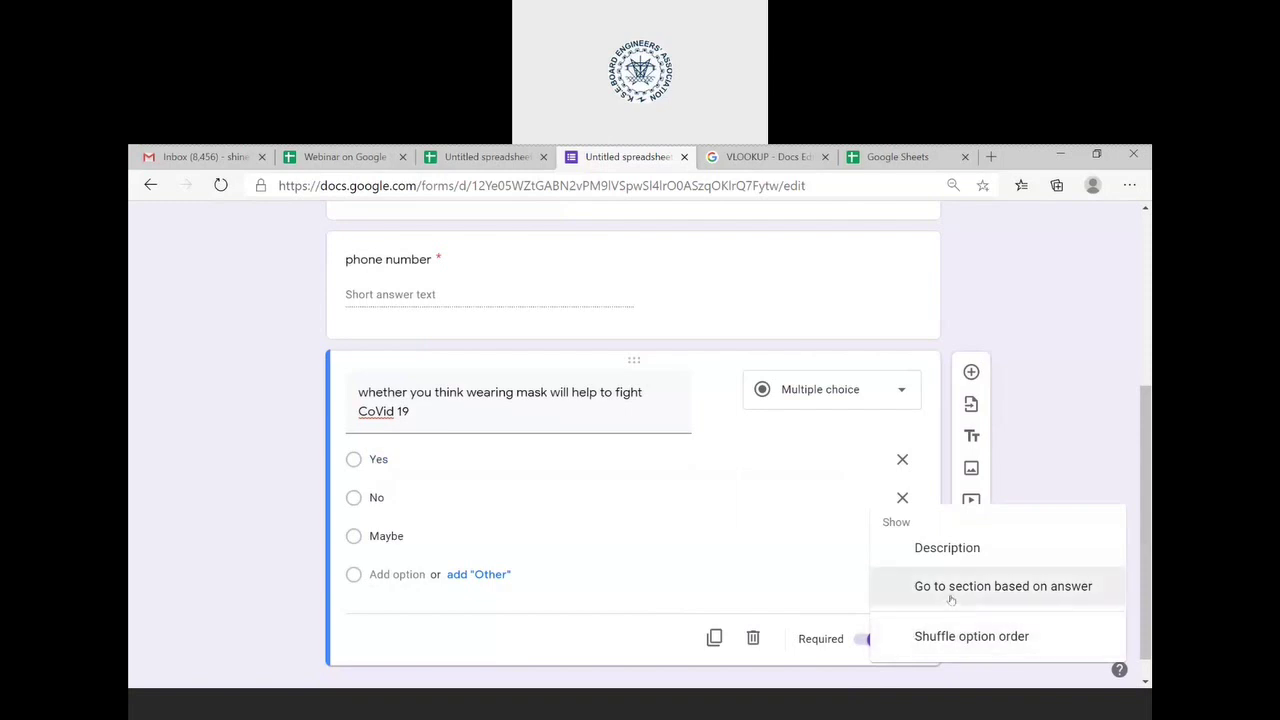
{"action": "left_click", "coordinate": [816, 600]}
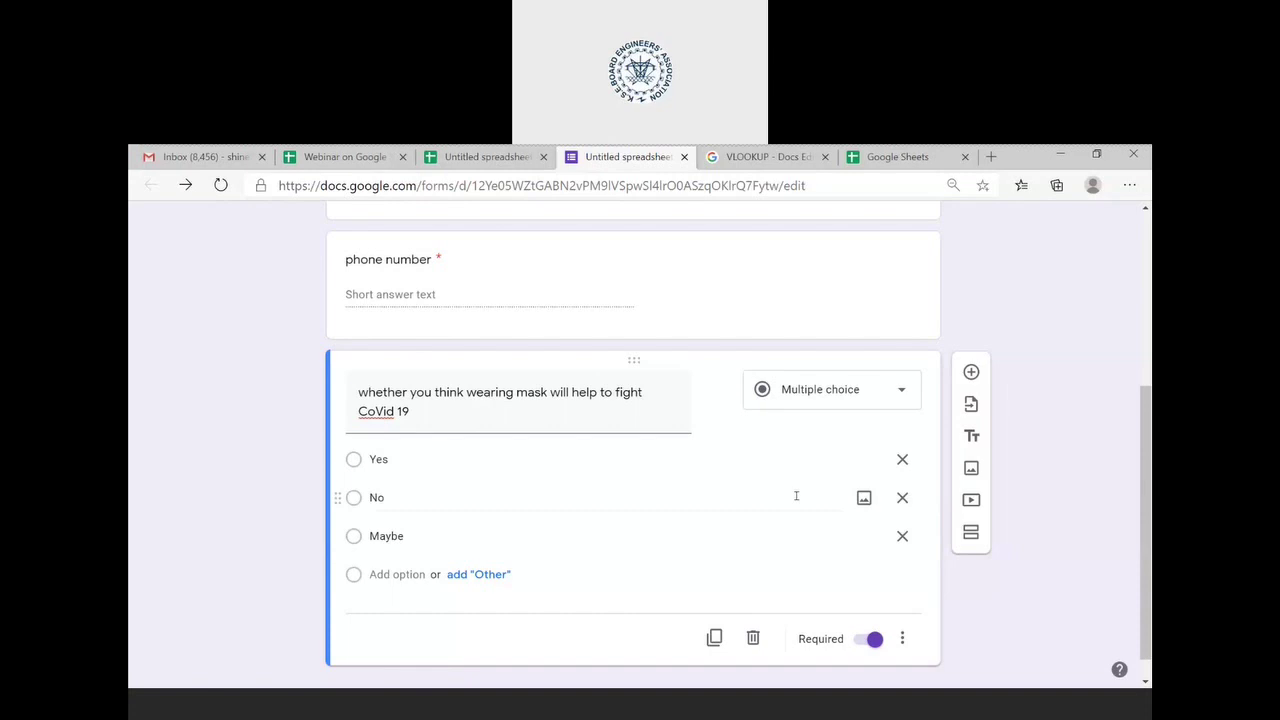
{"action": "scroll", "coordinate": [796, 496], "scroll_direction": "up", "scroll_amount": 5}
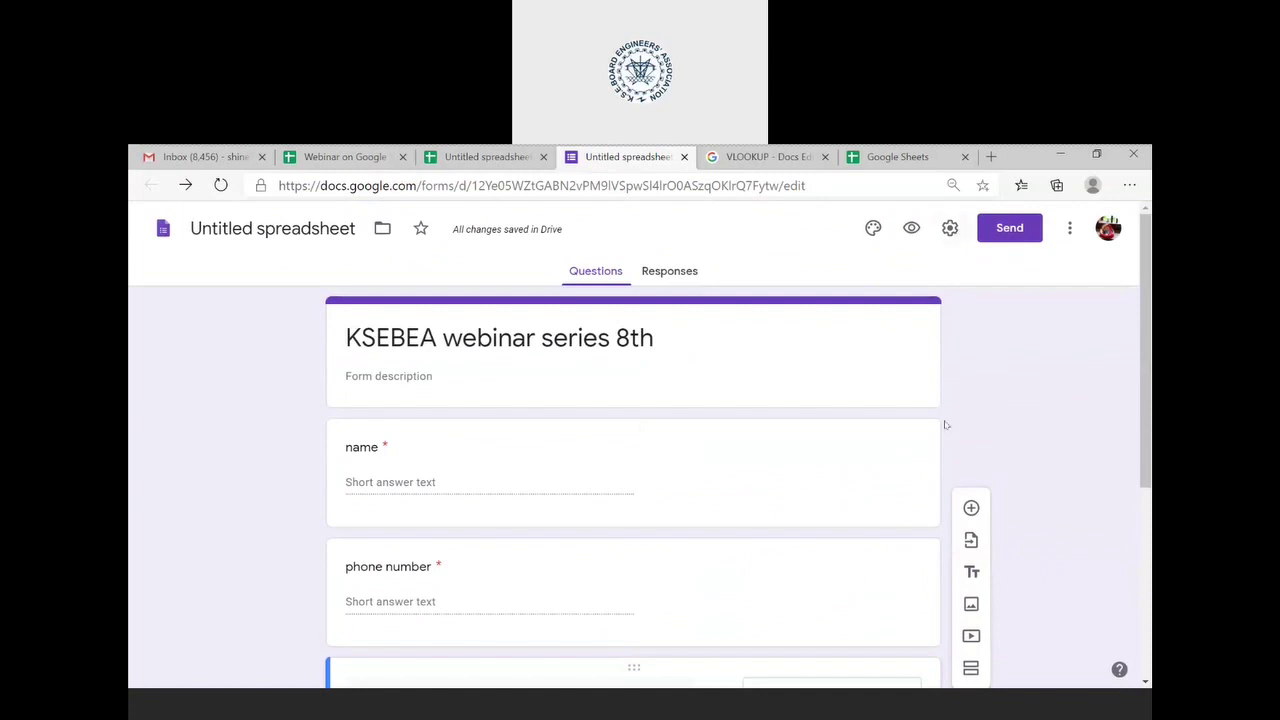
{"action": "left_click", "coordinate": [971, 541]}
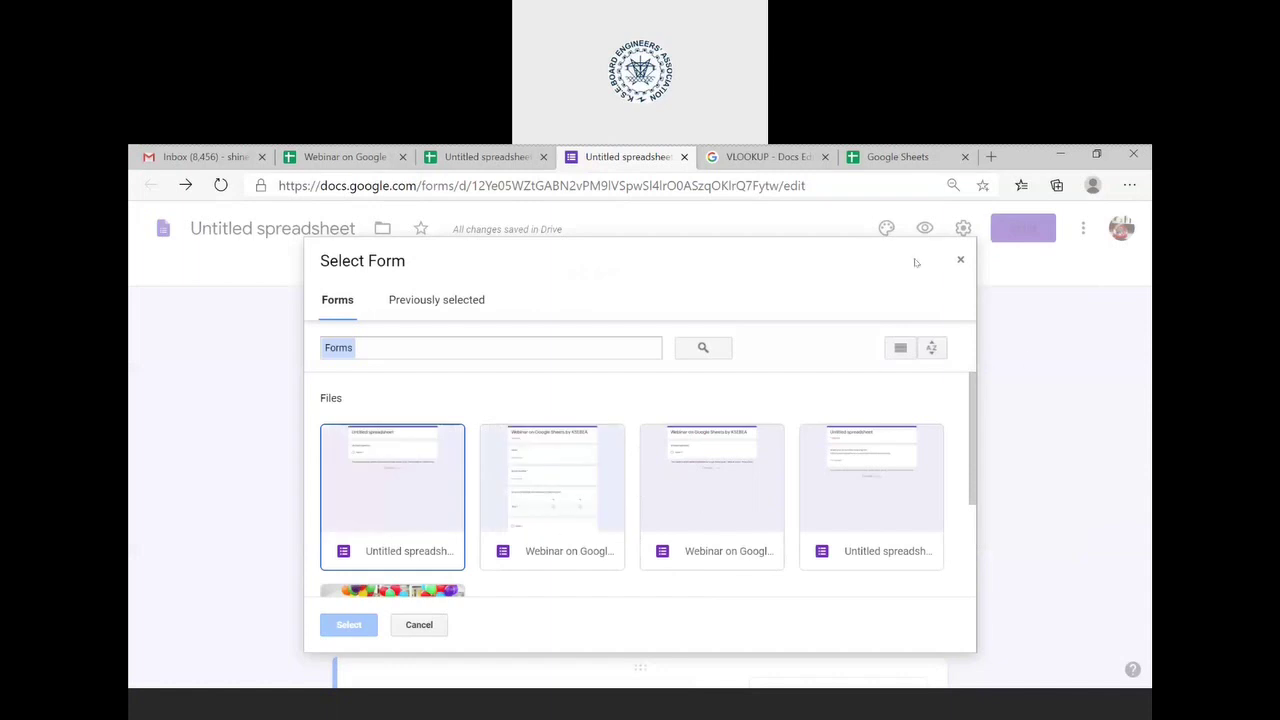
{"action": "left_click", "coordinate": [1016, 380]}
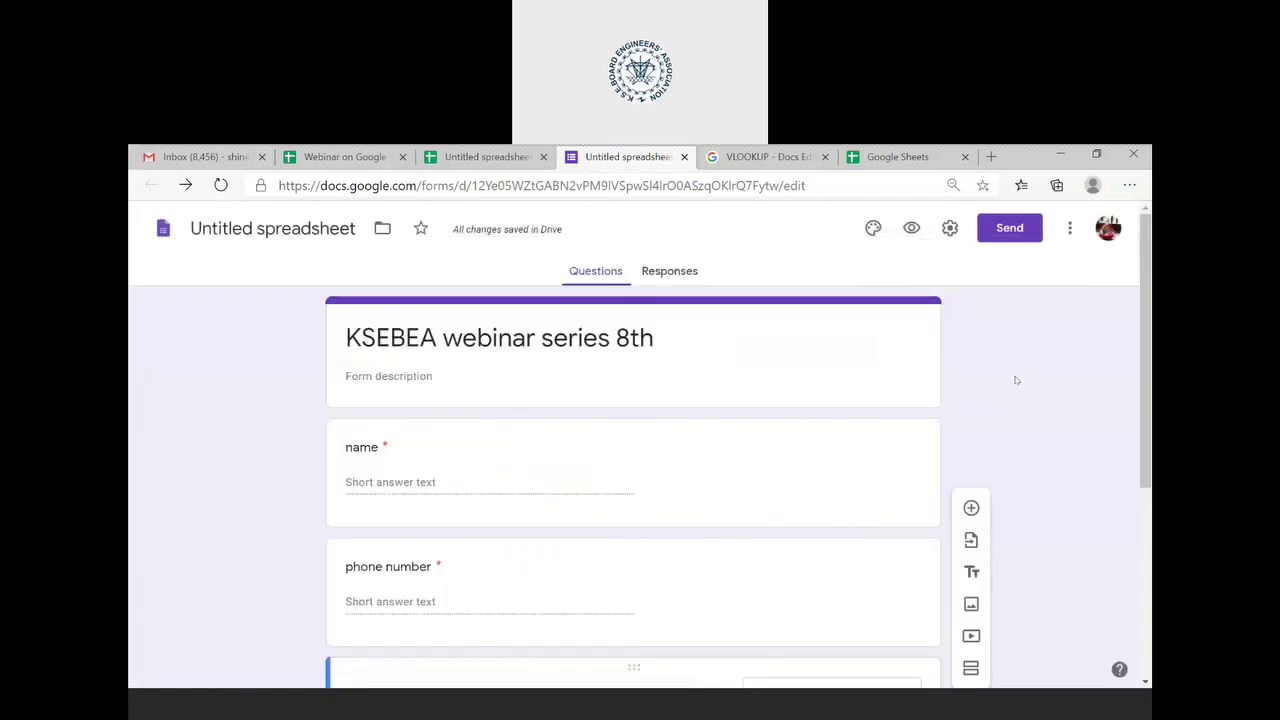
{"action": "scroll", "coordinate": [1043, 509], "scroll_direction": "down", "scroll_amount": 1}
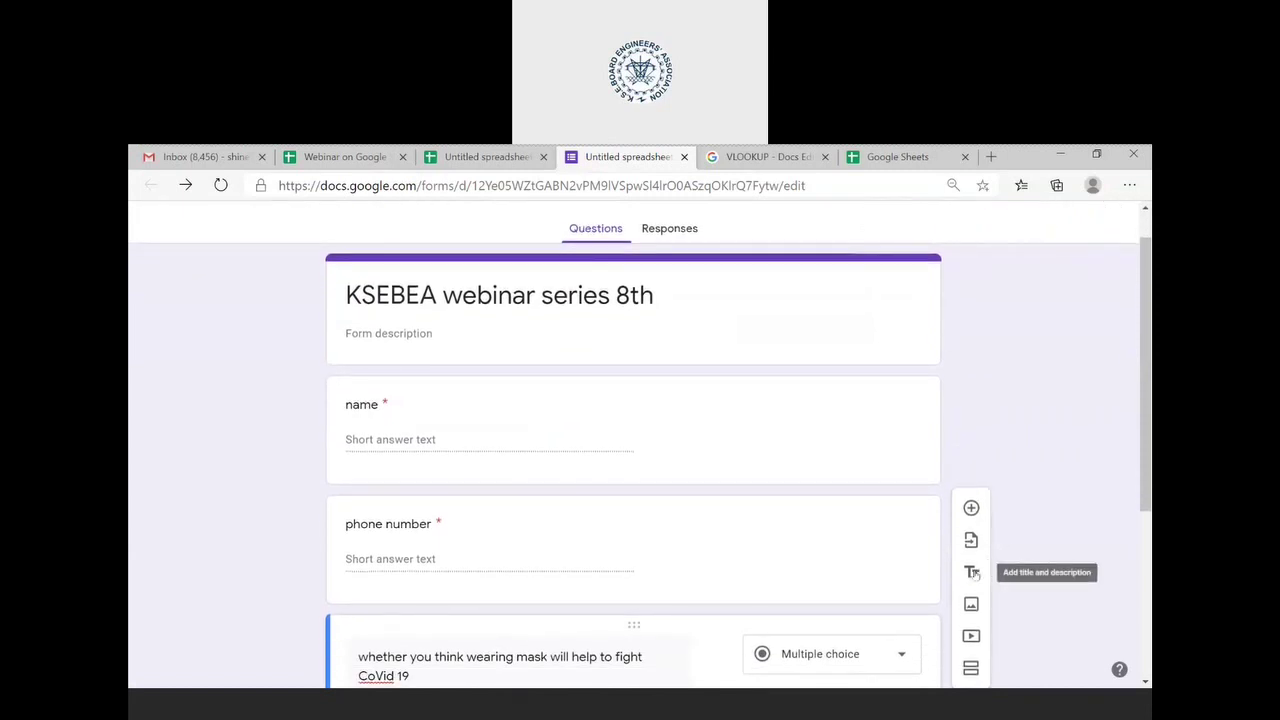
{"action": "left_click", "coordinate": [973, 608]}
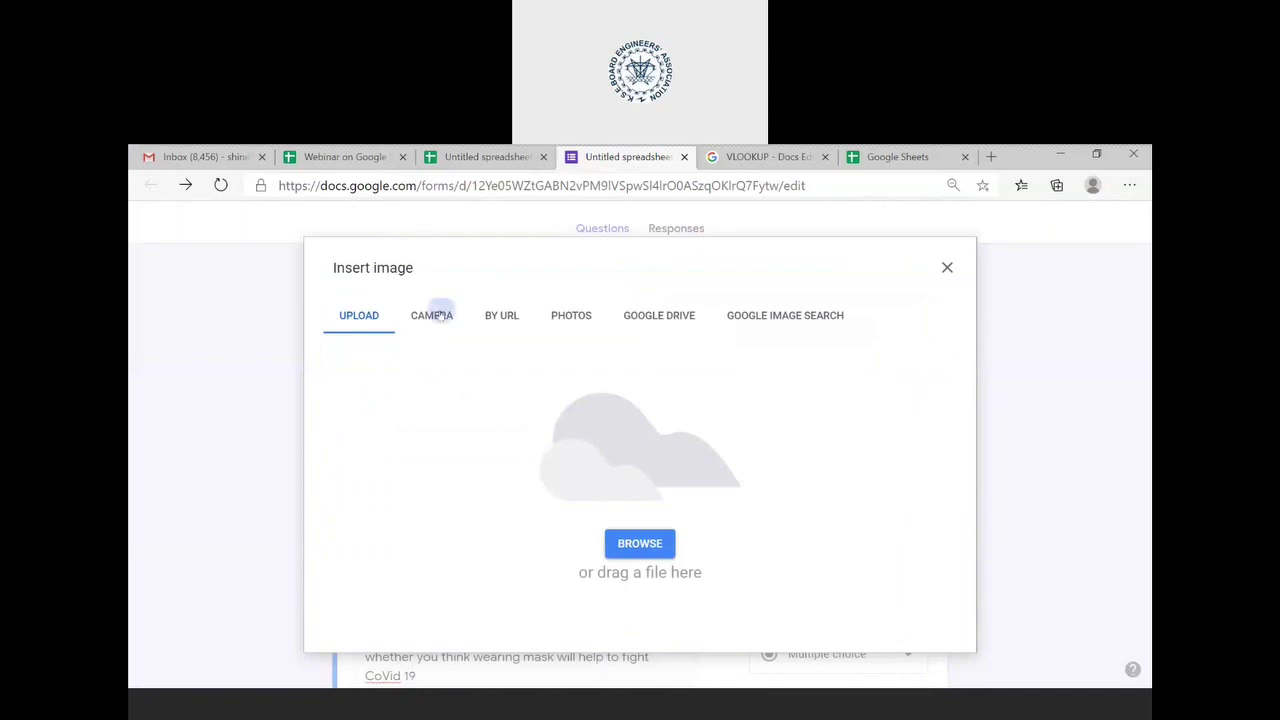
{"action": "left_click", "coordinate": [440, 313]}
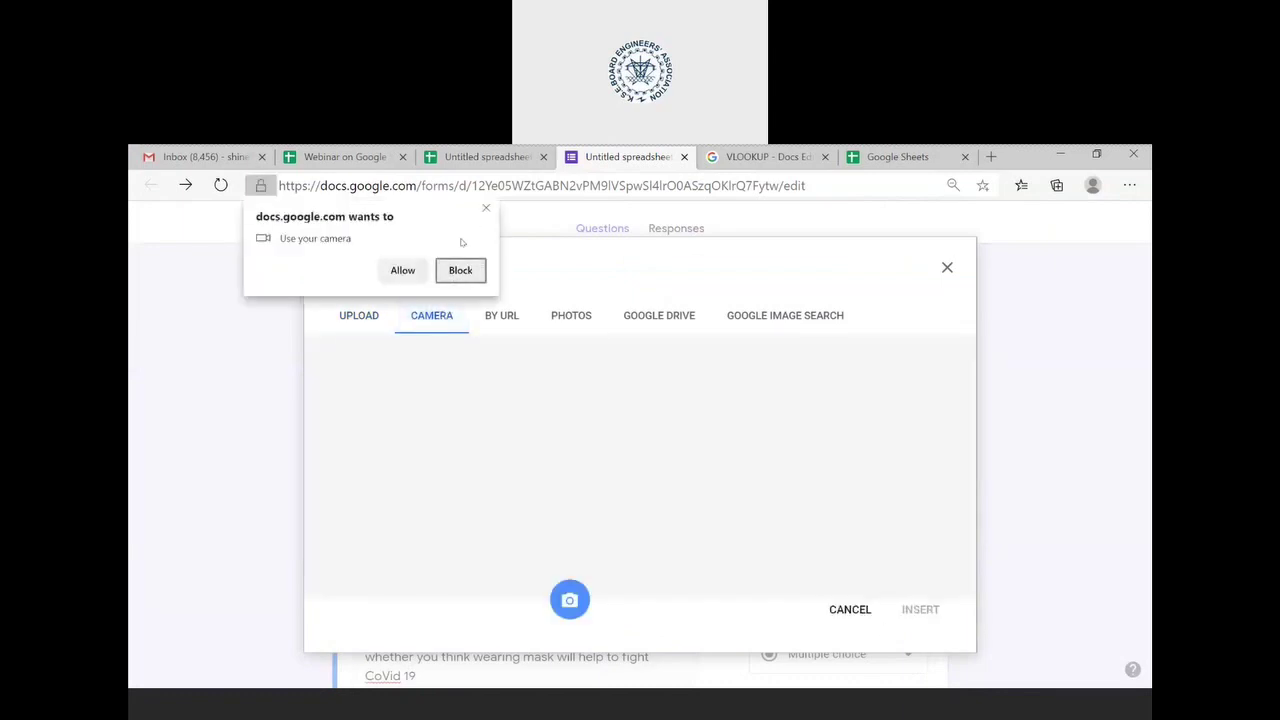
{"action": "left_click", "coordinate": [487, 209]}
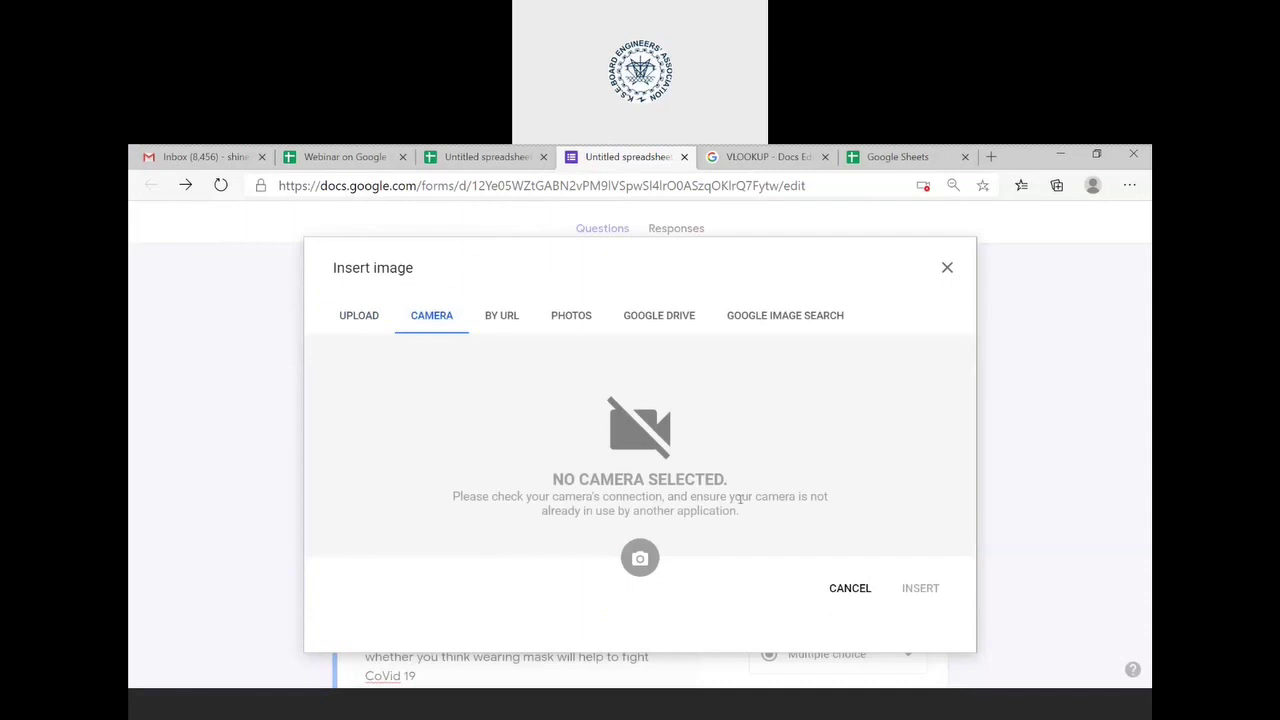
{"action": "key", "text": "Escape"}
{"action": "scroll", "coordinate": [998, 650], "scroll_direction": "down", "scroll_amount": 2}
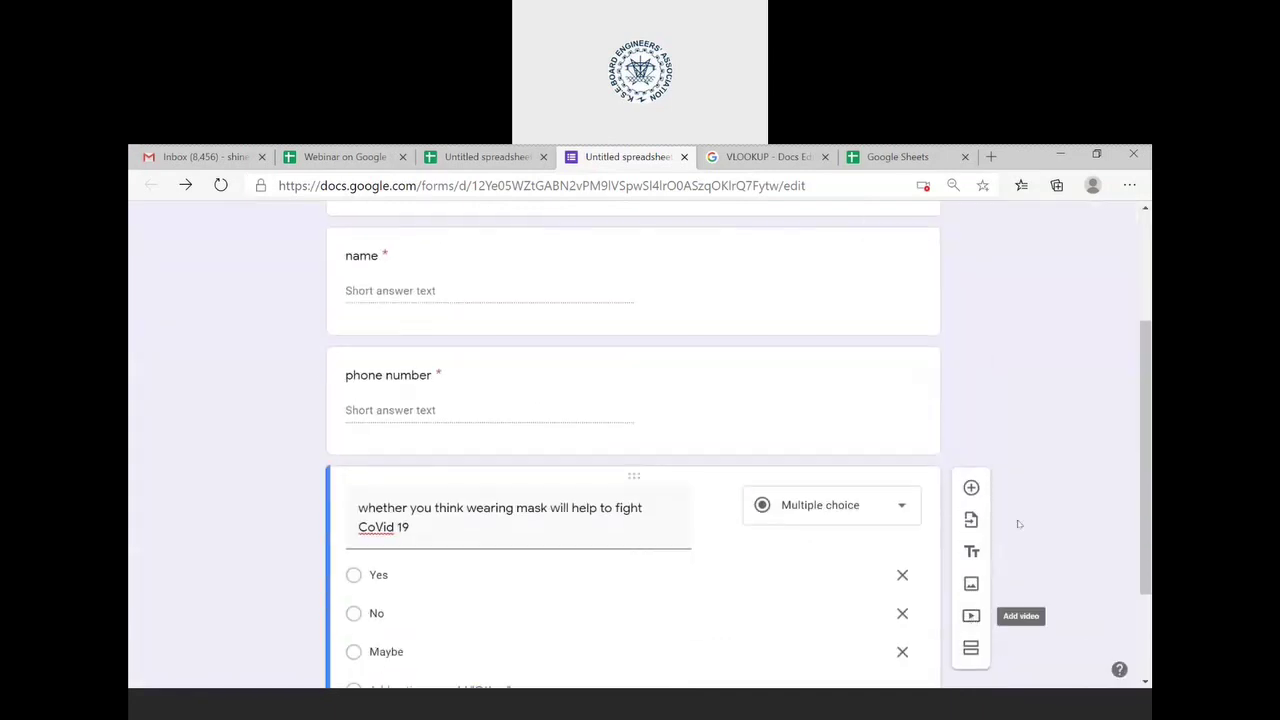
- Add a new question below the mask question and begin typing 'emai'
{"action": "scroll", "coordinate": [1022, 521], "scroll_direction": "up", "scroll_amount": 2}
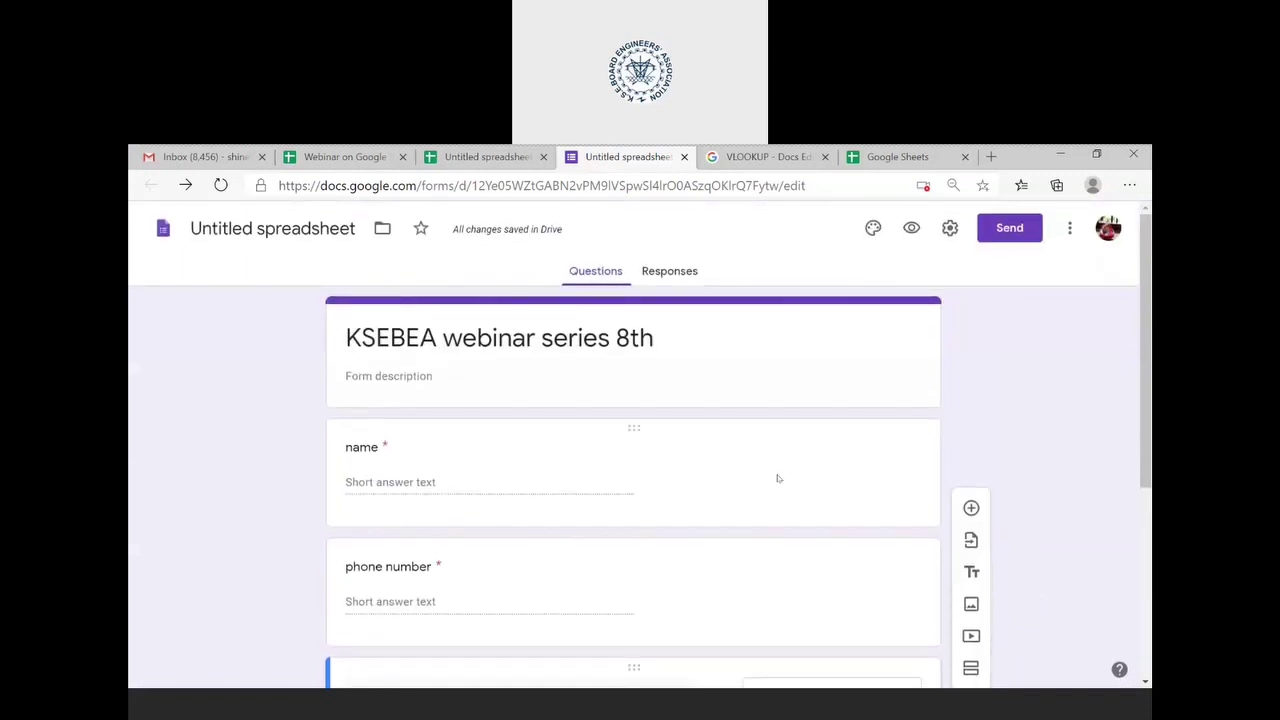
{"action": "scroll", "coordinate": [778, 475], "scroll_direction": "down", "scroll_amount": 2}
{"action": "scroll", "coordinate": [776, 475], "scroll_direction": "down", "scroll_amount": 3}
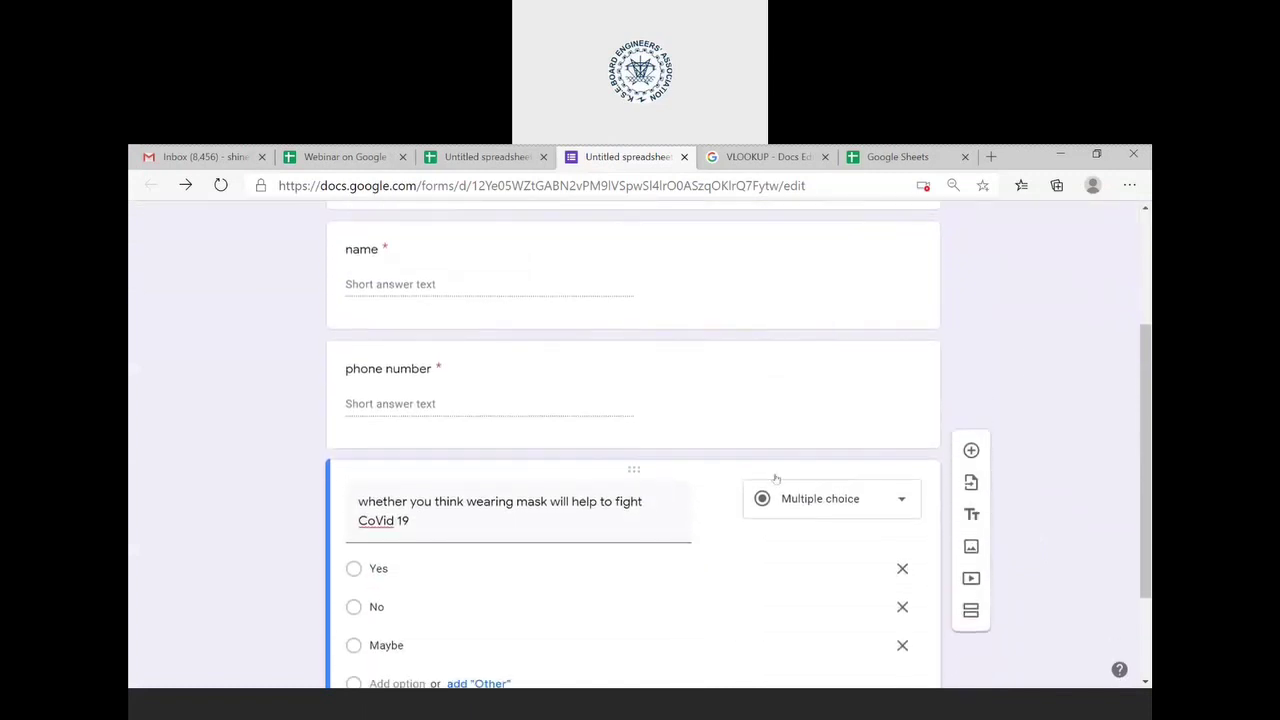
{"action": "scroll", "coordinate": [774, 471], "scroll_direction": "up", "scroll_amount": 1}
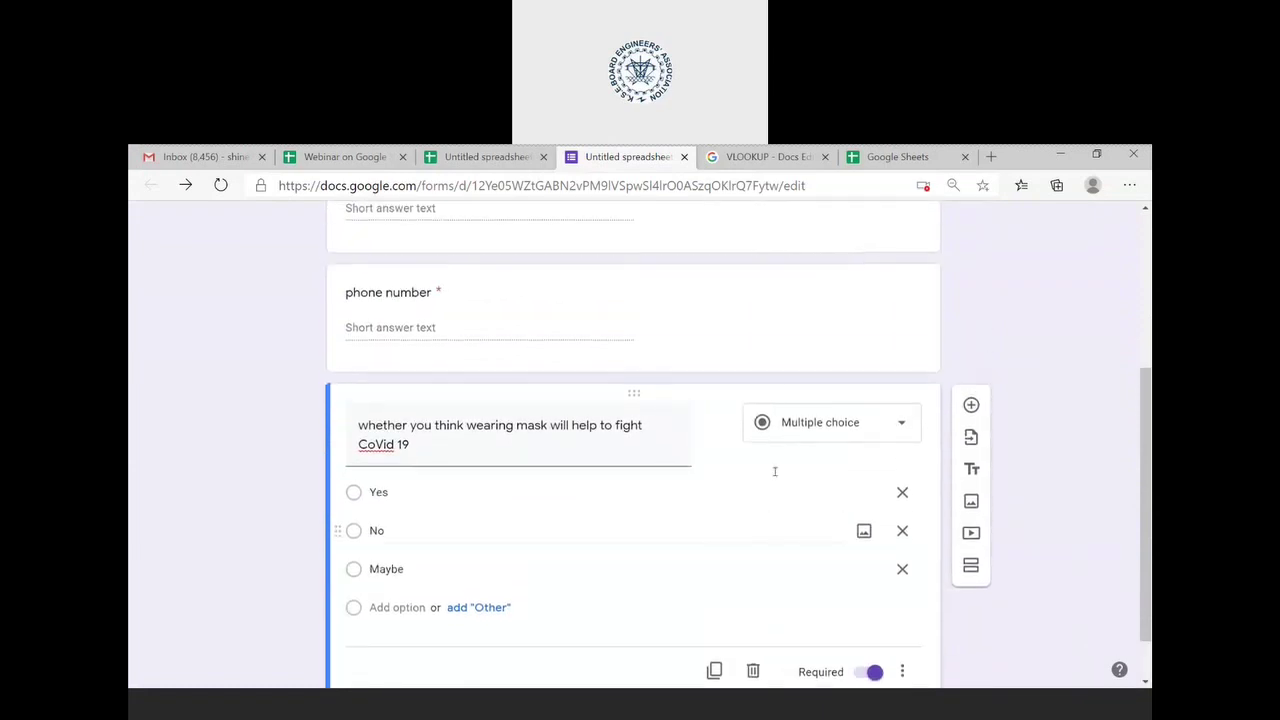
{"action": "scroll", "coordinate": [774, 471], "scroll_direction": "down", "scroll_amount": 1}
{"action": "scroll", "coordinate": [774, 471], "scroll_direction": "up", "scroll_amount": 1}
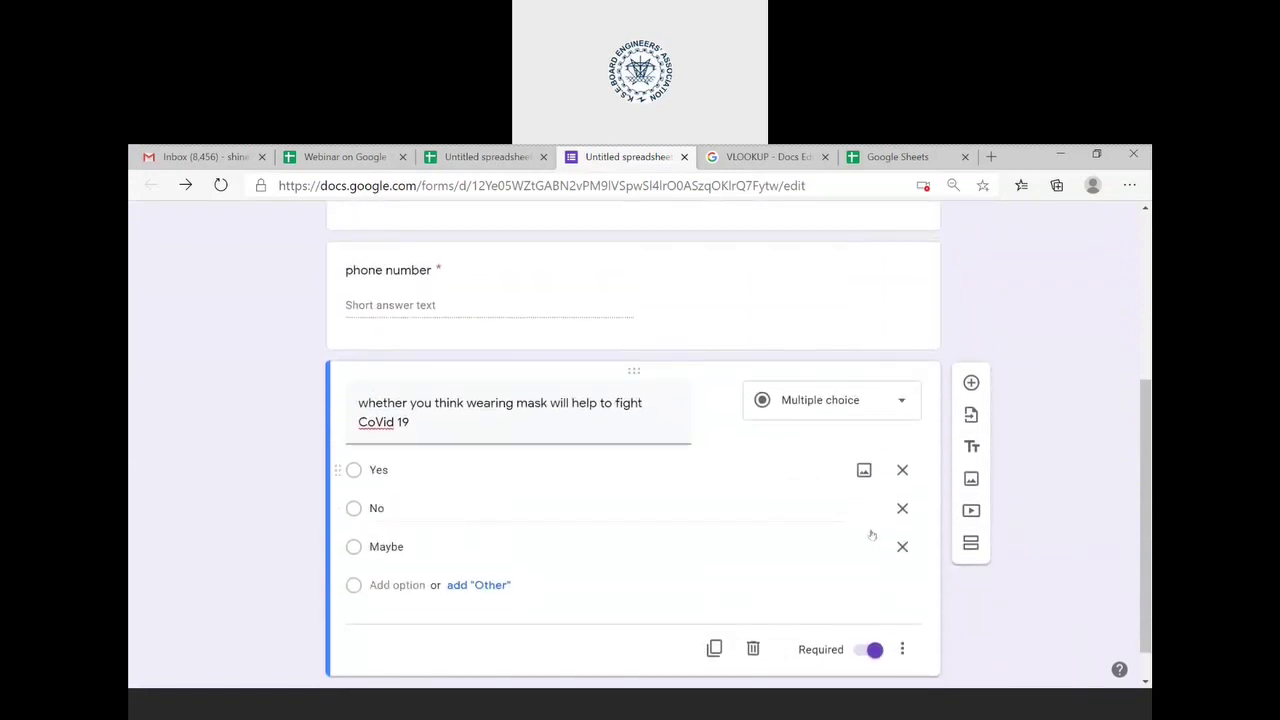
{"action": "left_click", "coordinate": [971, 383]}
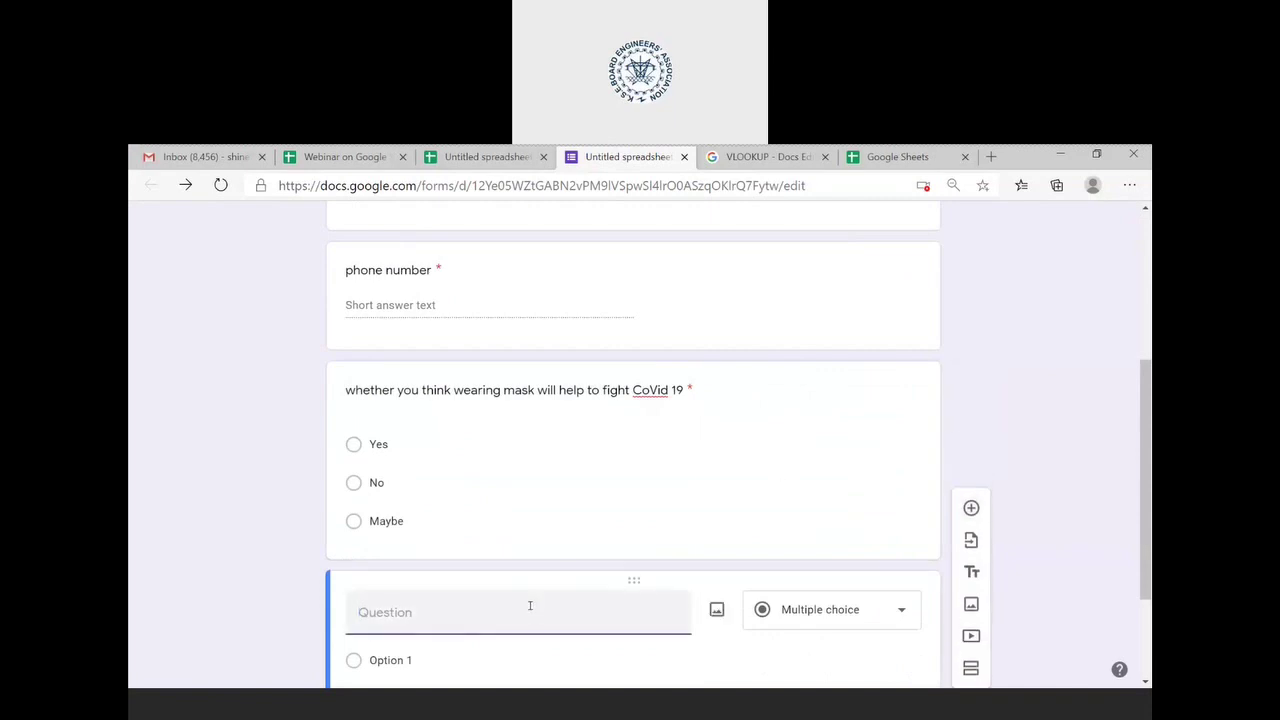
{"action": "type", "text": "email"}
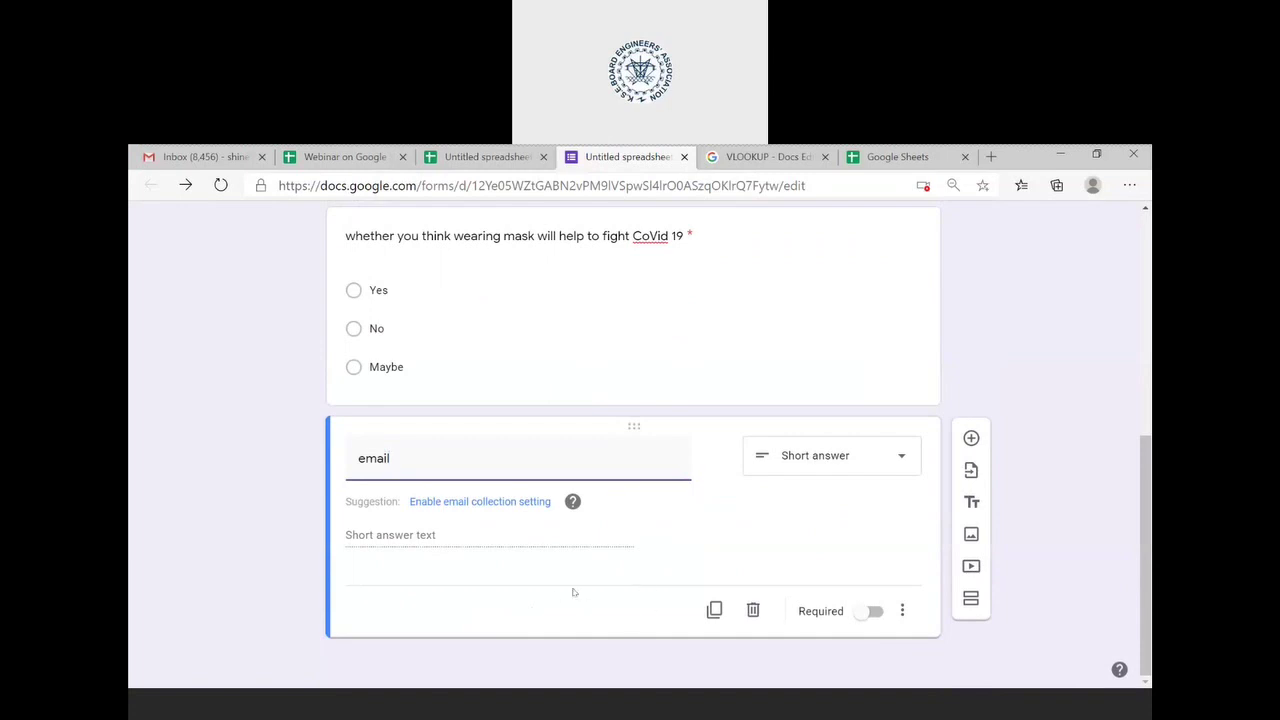
- Turn on collecting respondents' email addresses and delete the leftover empty question
{"action": "left_click", "coordinate": [497, 502]}
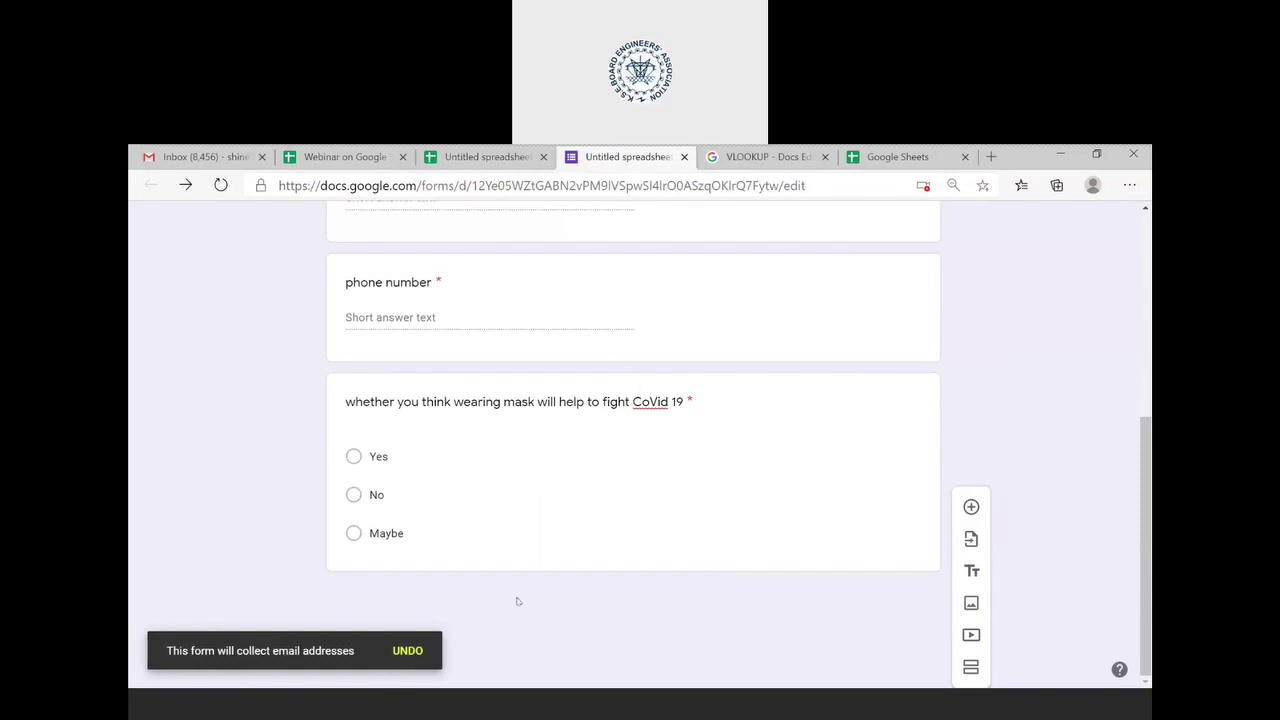
{"action": "scroll", "coordinate": [894, 517], "scroll_direction": "up", "scroll_amount": 10}
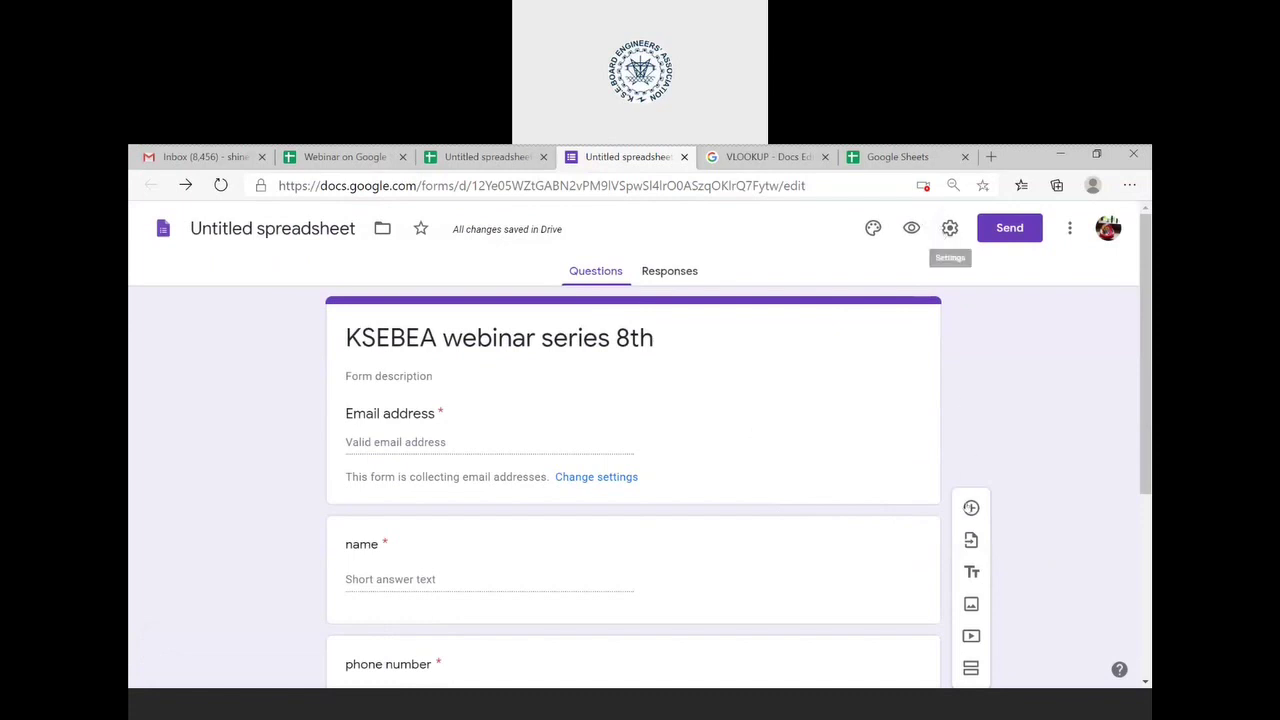
{"action": "left_click", "coordinate": [970, 509]}
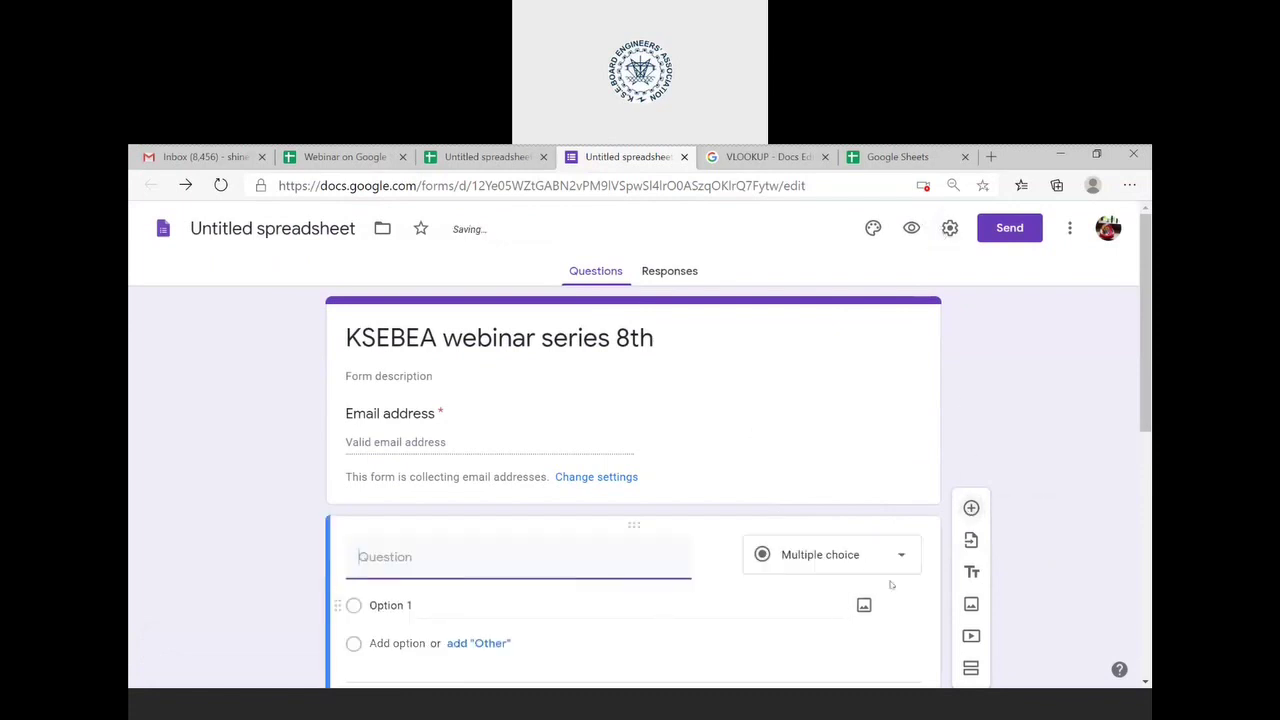
{"action": "scroll", "coordinate": [1089, 485], "scroll_direction": "down", "scroll_amount": 4}
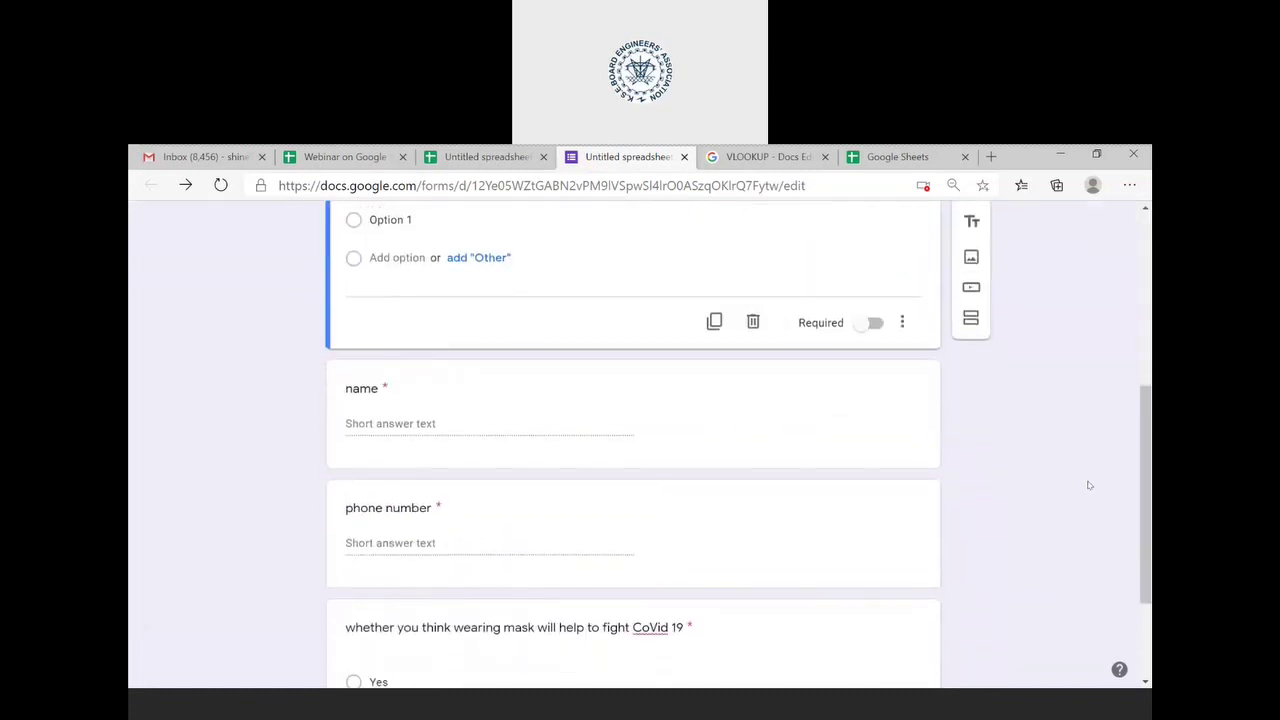
{"action": "left_click", "coordinate": [753, 307]}
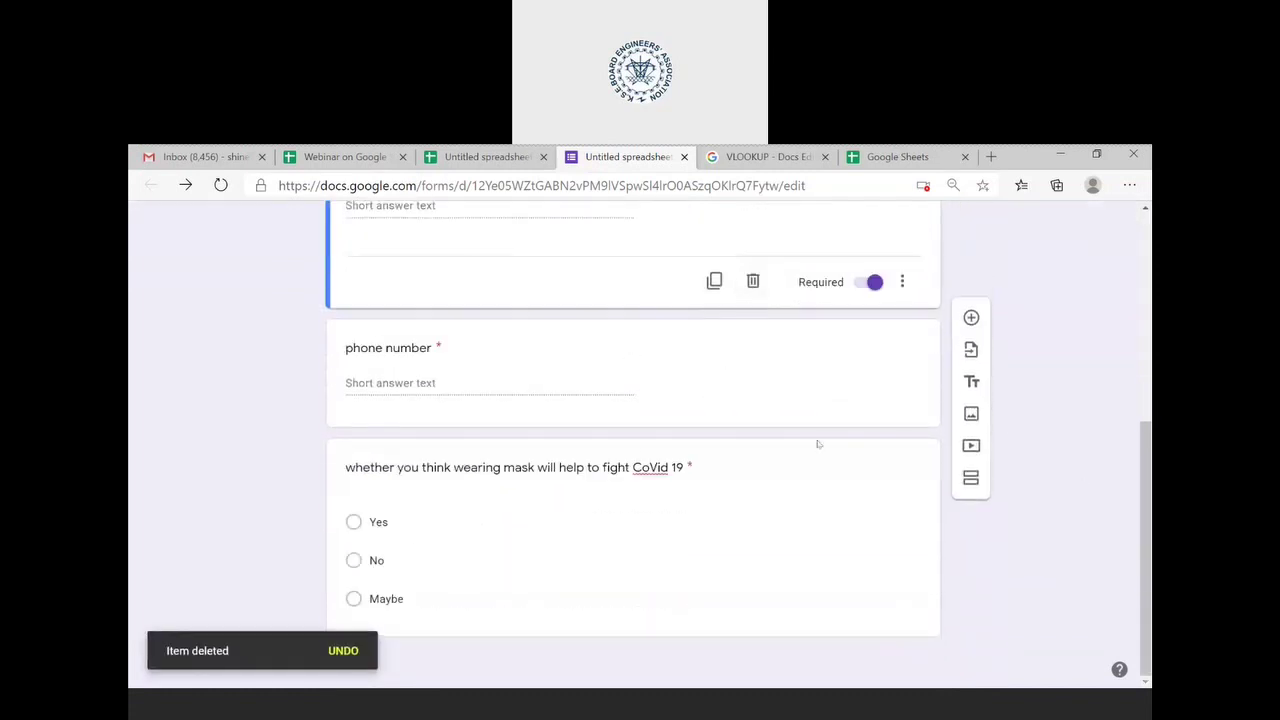
{"action": "scroll", "coordinate": [1094, 329], "scroll_direction": "up", "scroll_amount": 4}
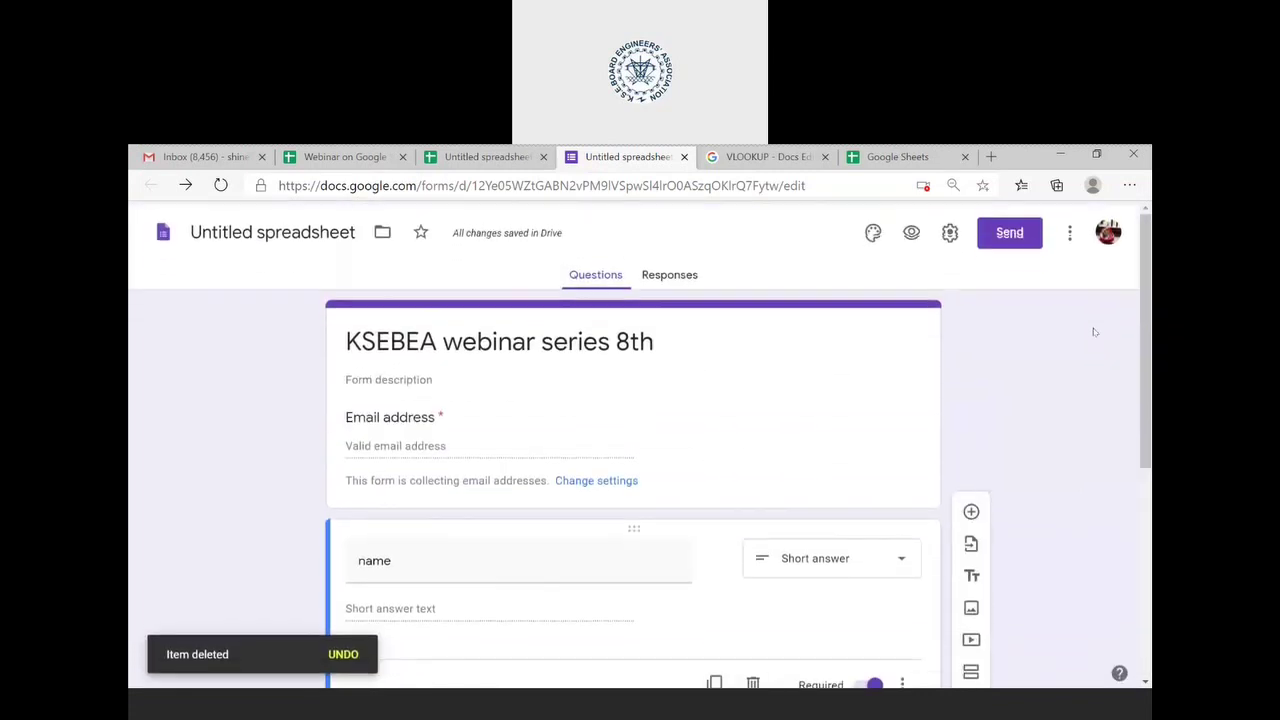
- In form settings, limit to 1 response and enable response receipts
{"action": "left_click", "coordinate": [950, 228]}
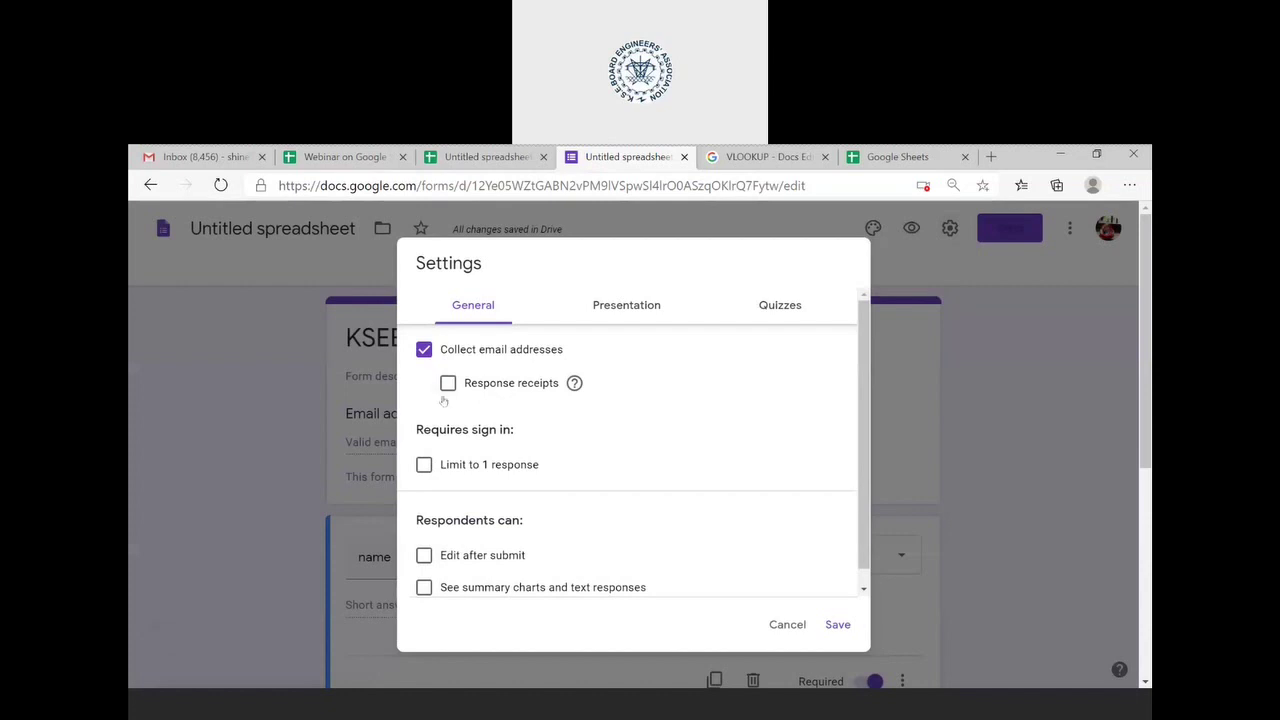
{"action": "left_click", "coordinate": [424, 464]}
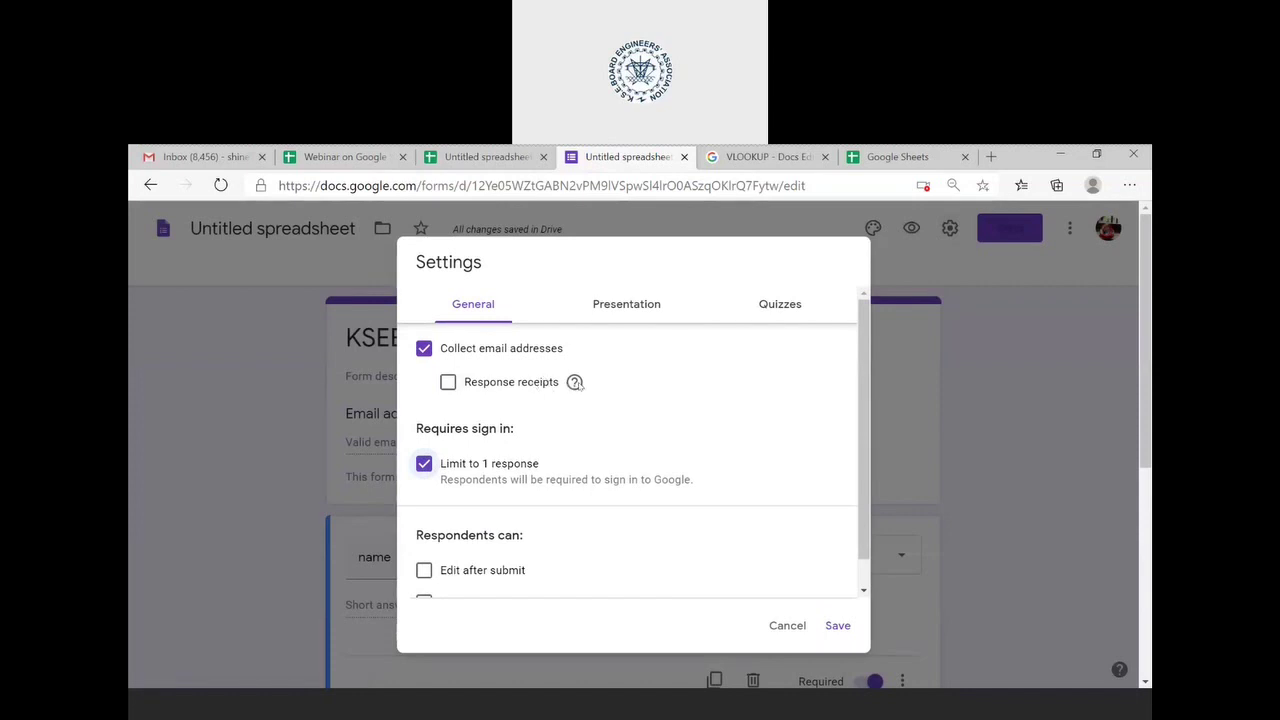
{"action": "mouse_move", "coordinate": [575, 383]}
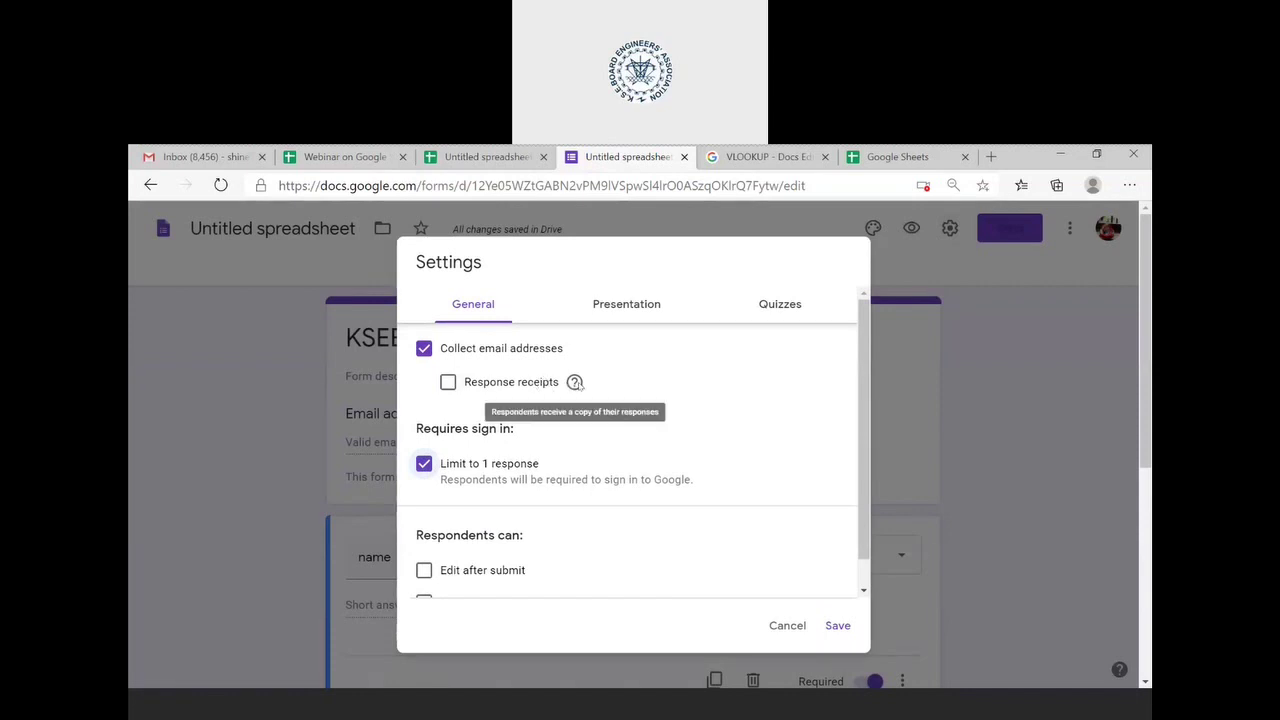
{"action": "left_click", "coordinate": [449, 383]}
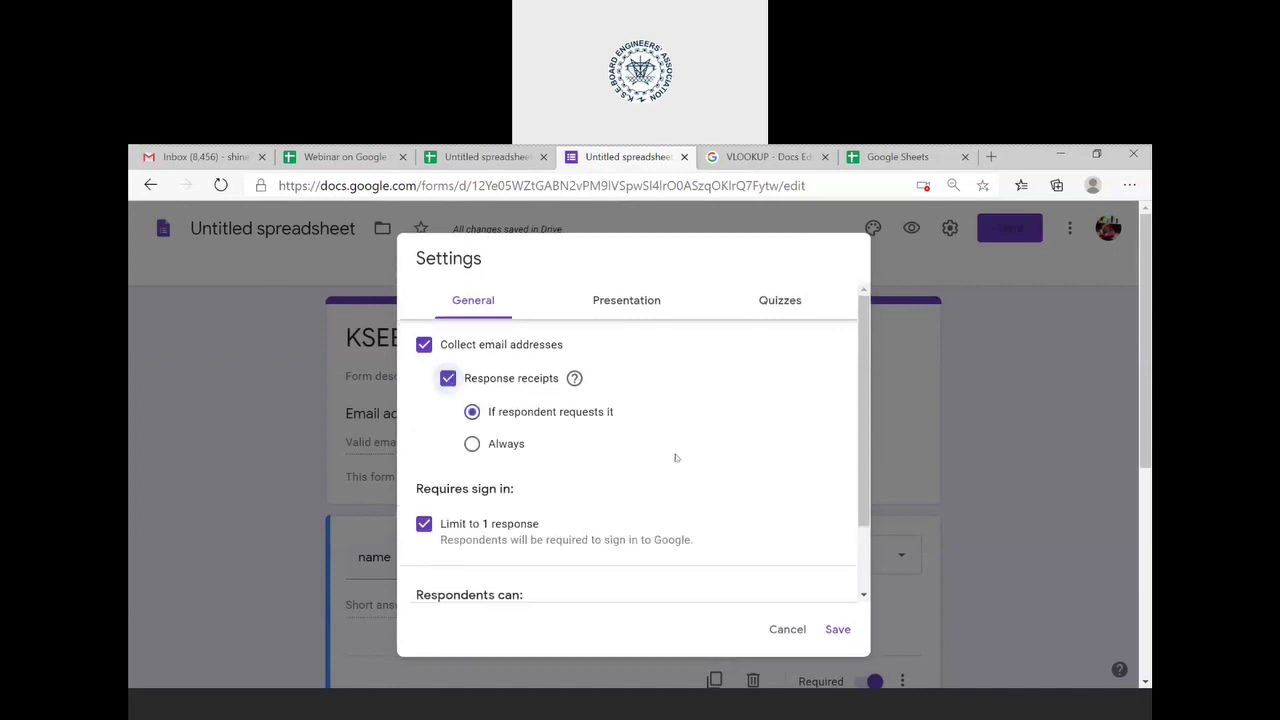
{"action": "scroll", "coordinate": [702, 461], "scroll_direction": "down", "scroll_amount": 1}
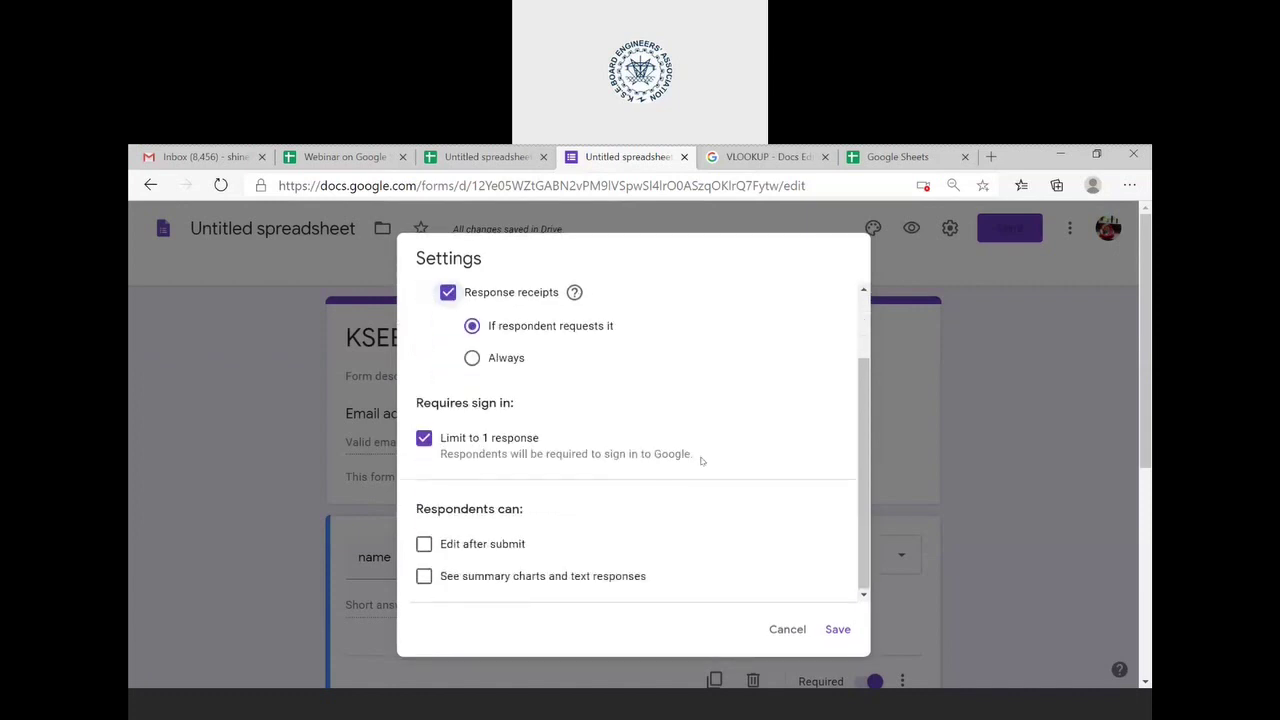
{"action": "scroll", "coordinate": [647, 544], "scroll_direction": "up", "scroll_amount": 1}
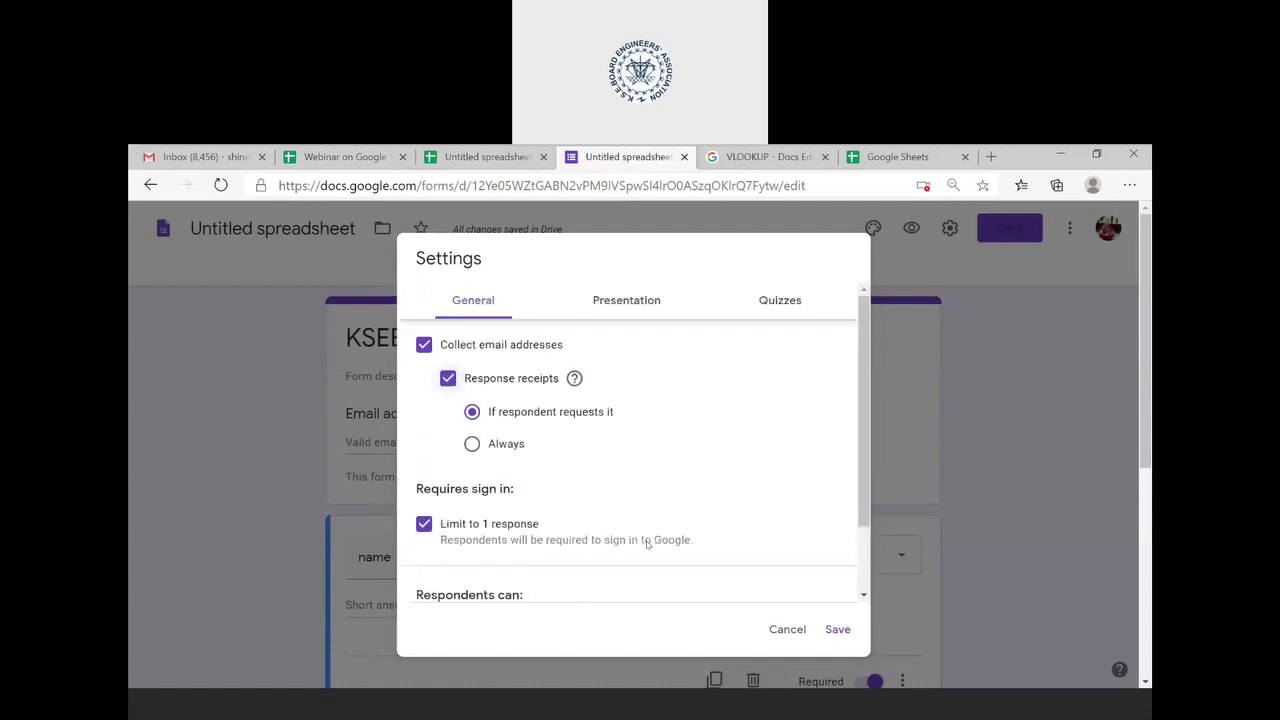
- Review the Presentation and Quizzes settings, leave quiz mode off, and save
{"action": "left_click", "coordinate": [614, 307]}
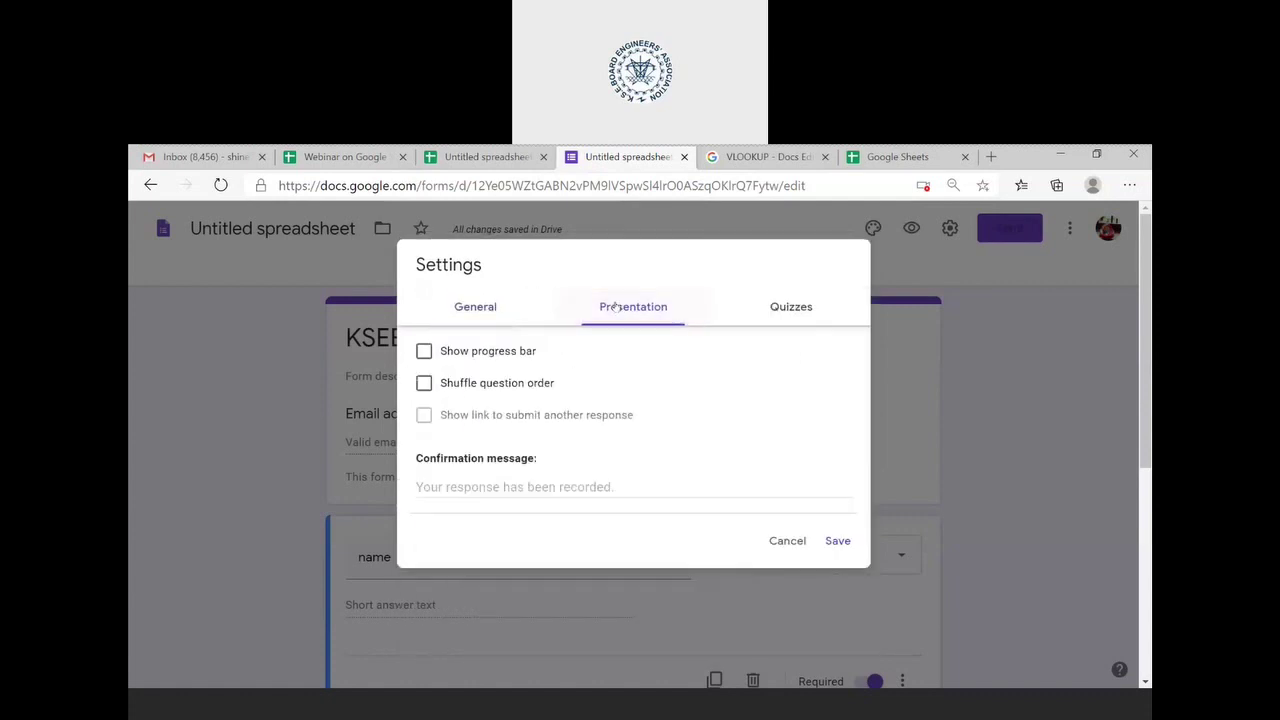
{"action": "left_click", "coordinate": [781, 313]}
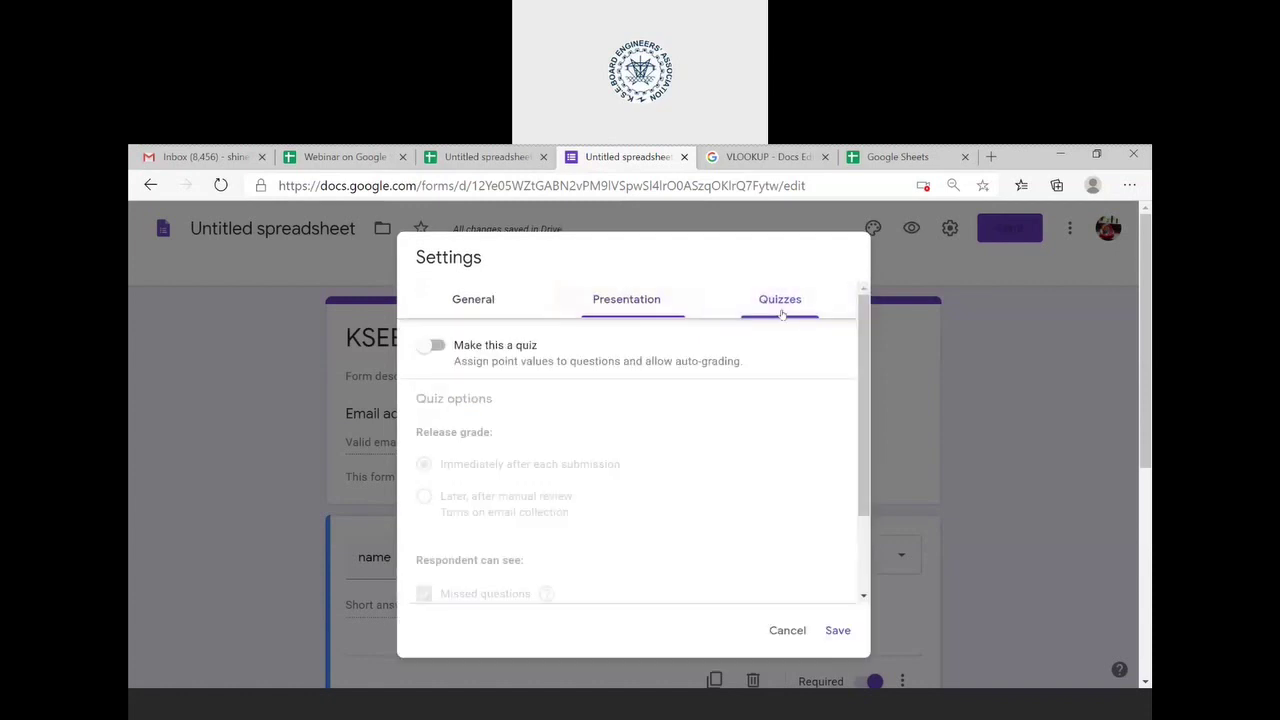
{"action": "left_click", "coordinate": [436, 346]}
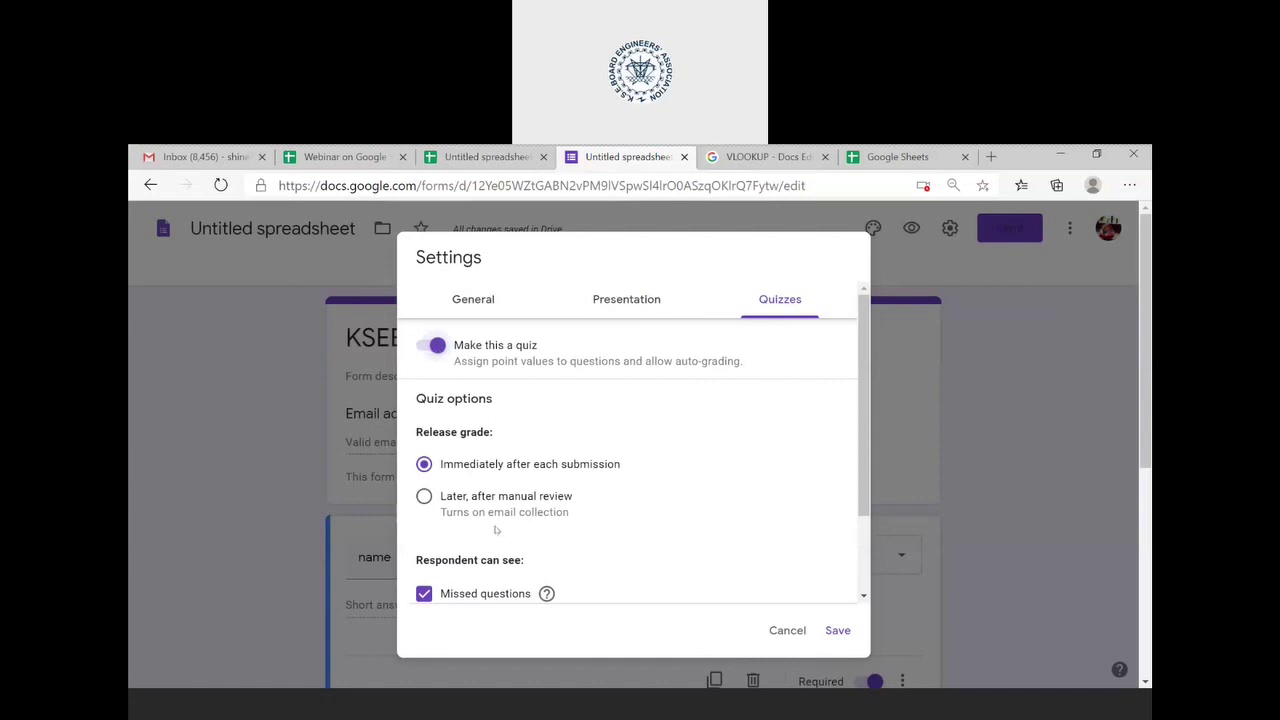
{"action": "scroll", "coordinate": [618, 566], "scroll_direction": "down", "scroll_amount": 2}
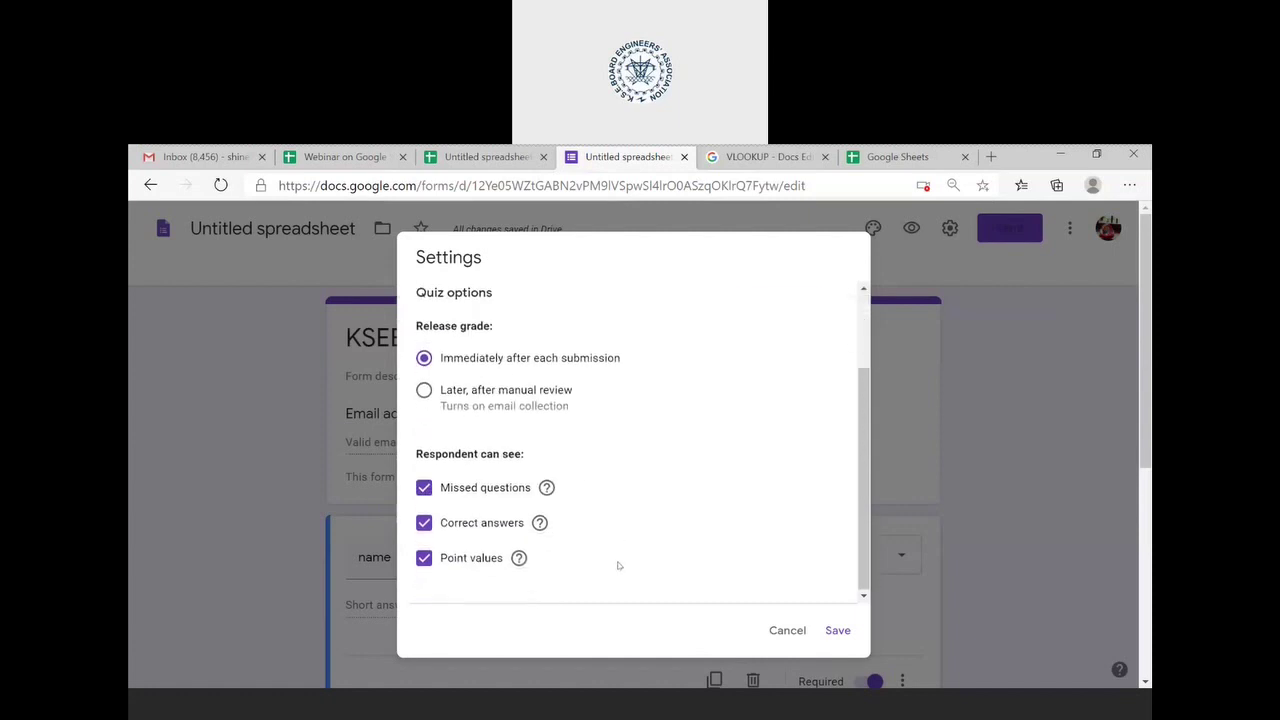
{"action": "scroll", "coordinate": [612, 558], "scroll_direction": "up", "scroll_amount": 2}
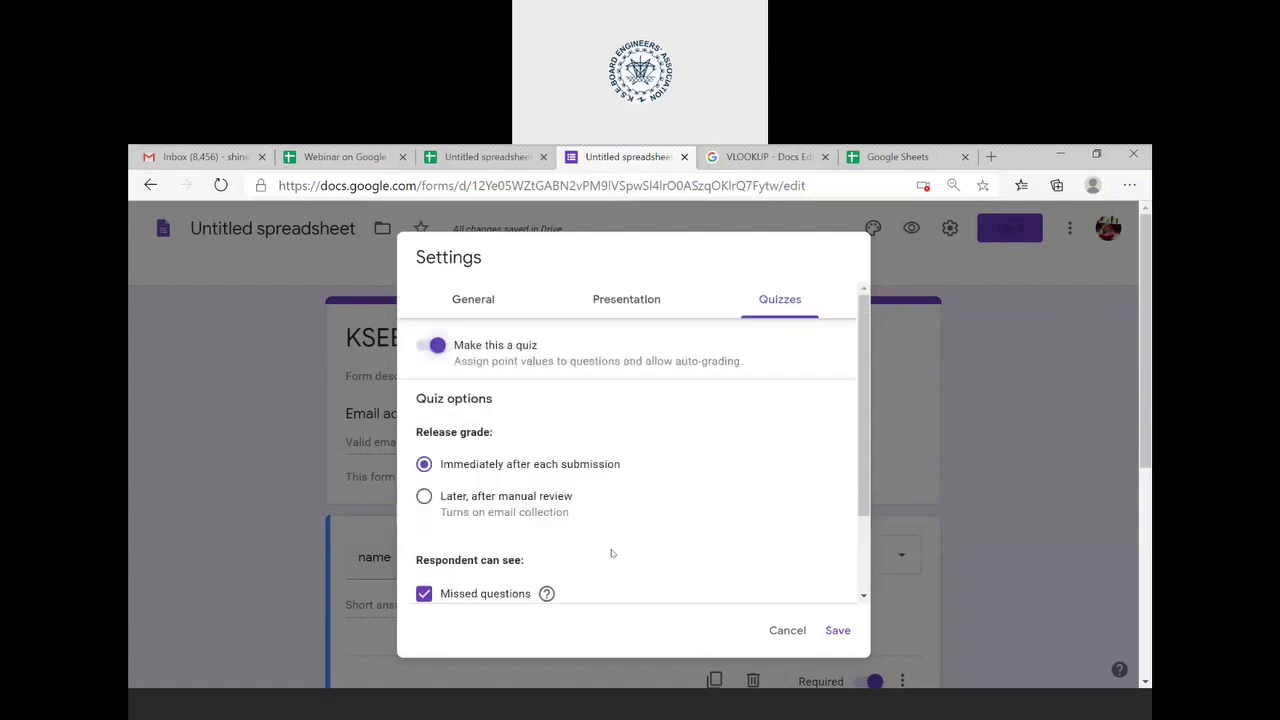
{"action": "left_click", "coordinate": [441, 354]}
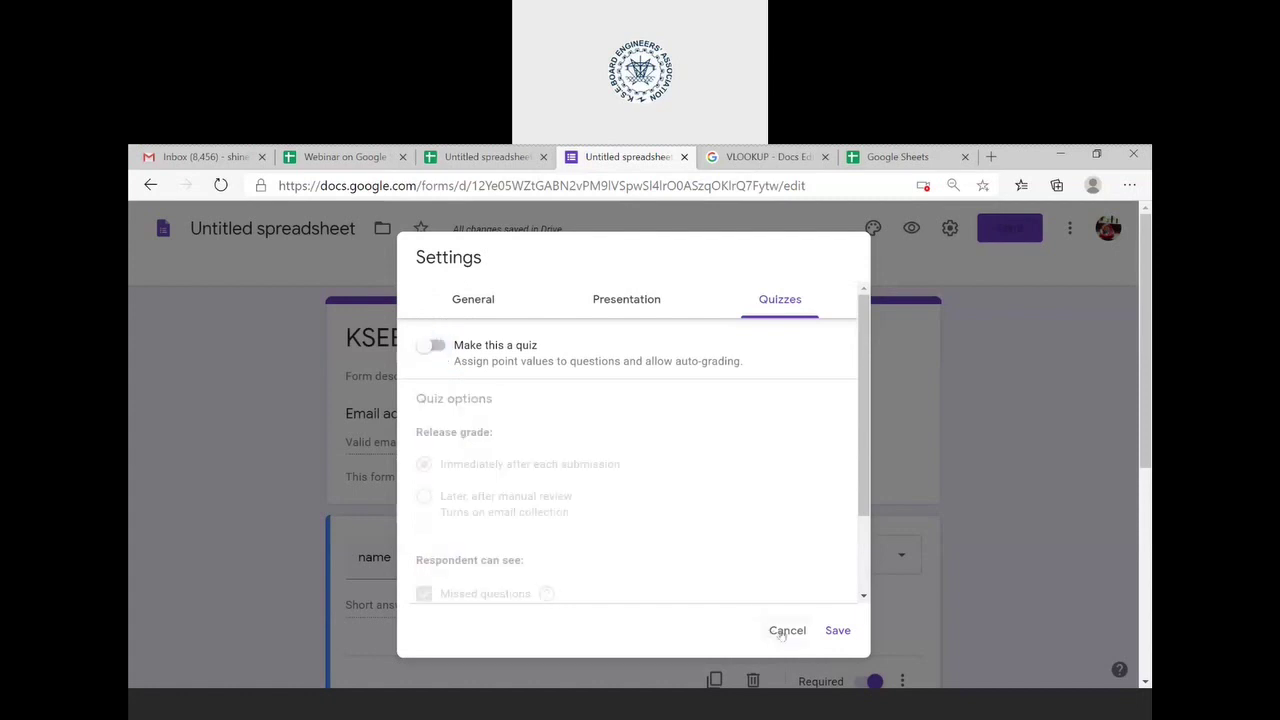
{"action": "left_click", "coordinate": [837, 632]}
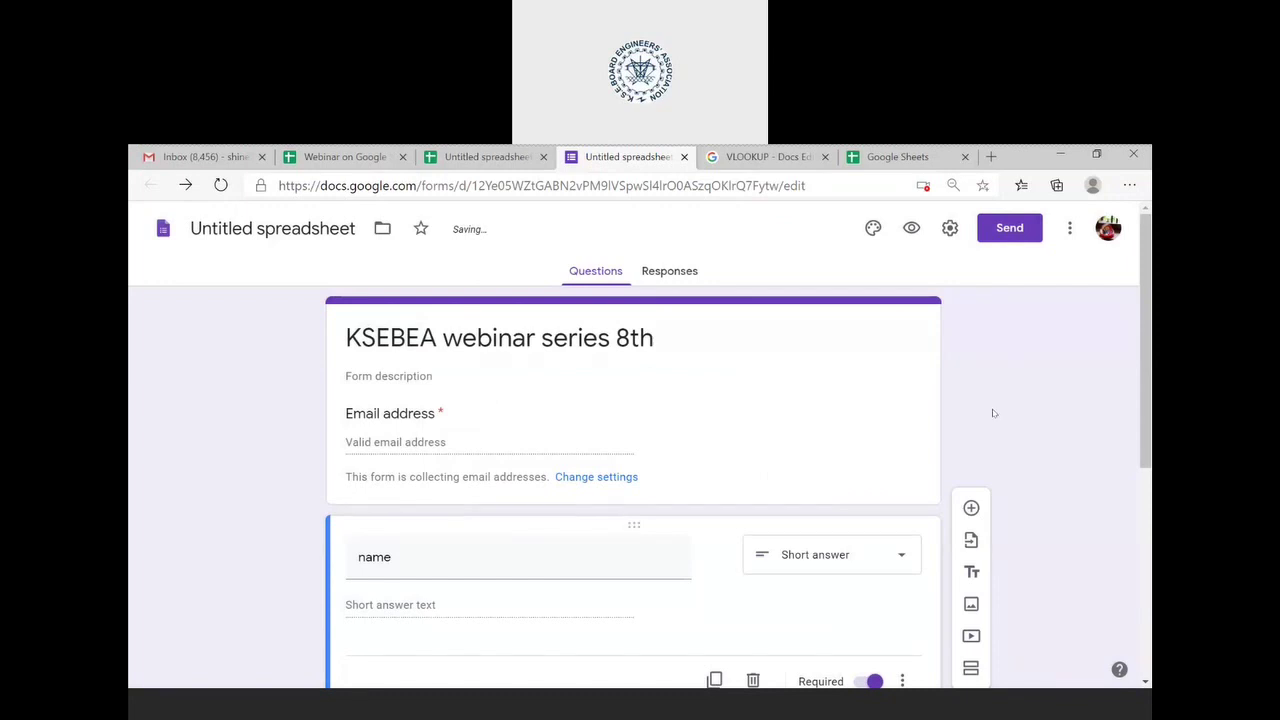
- Check the 0 responses, view then close the Send dialog, and open the more-options menu
{"action": "left_click", "coordinate": [660, 268]}
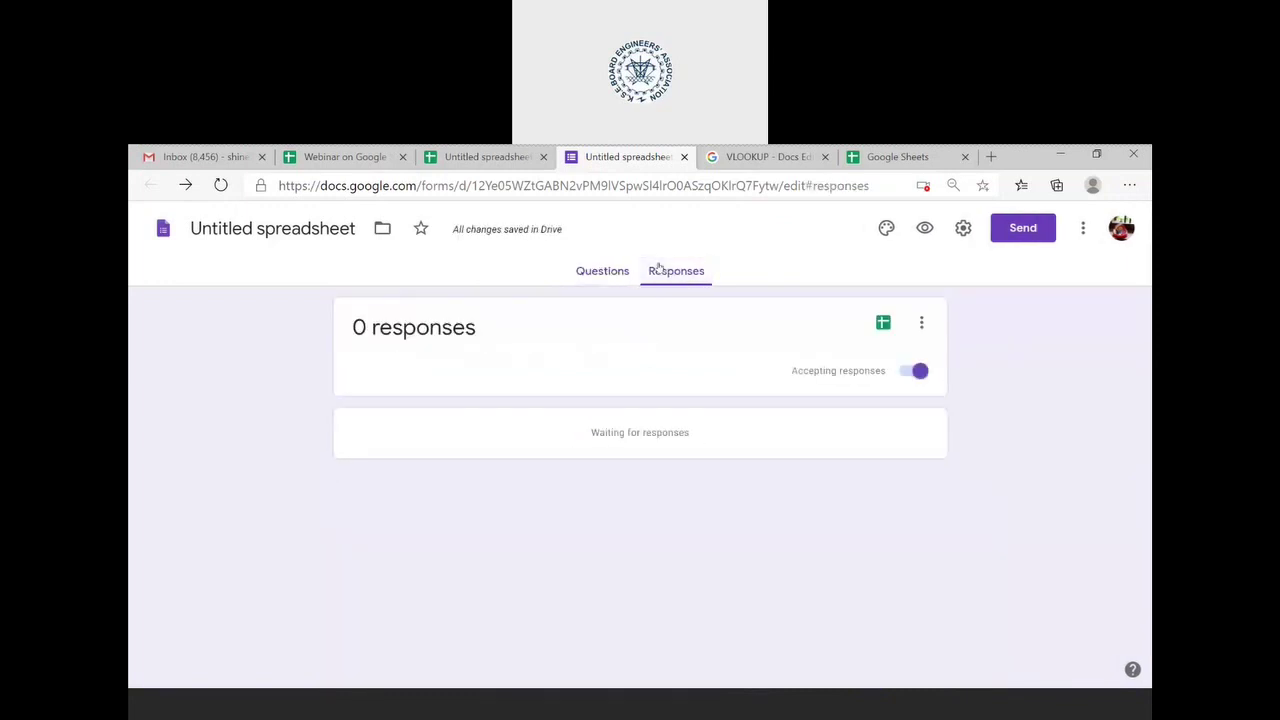
{"action": "left_click", "coordinate": [619, 275]}
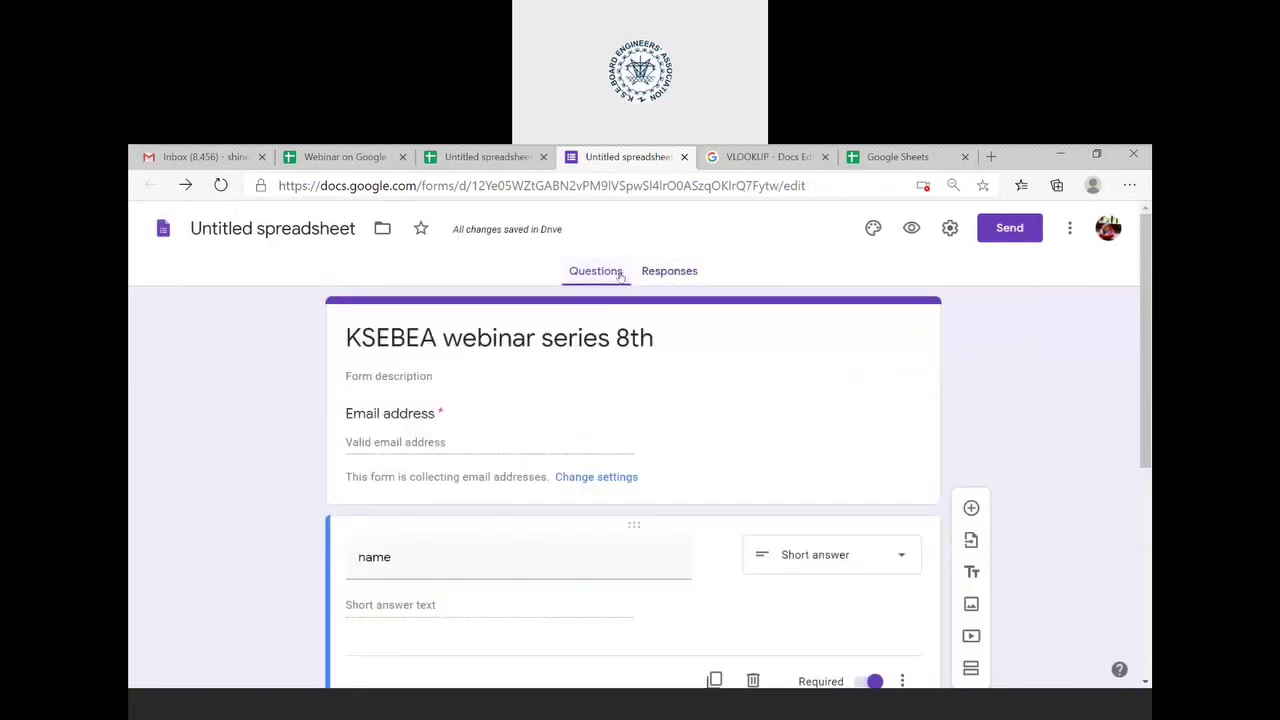
{"action": "left_click", "coordinate": [1028, 232]}
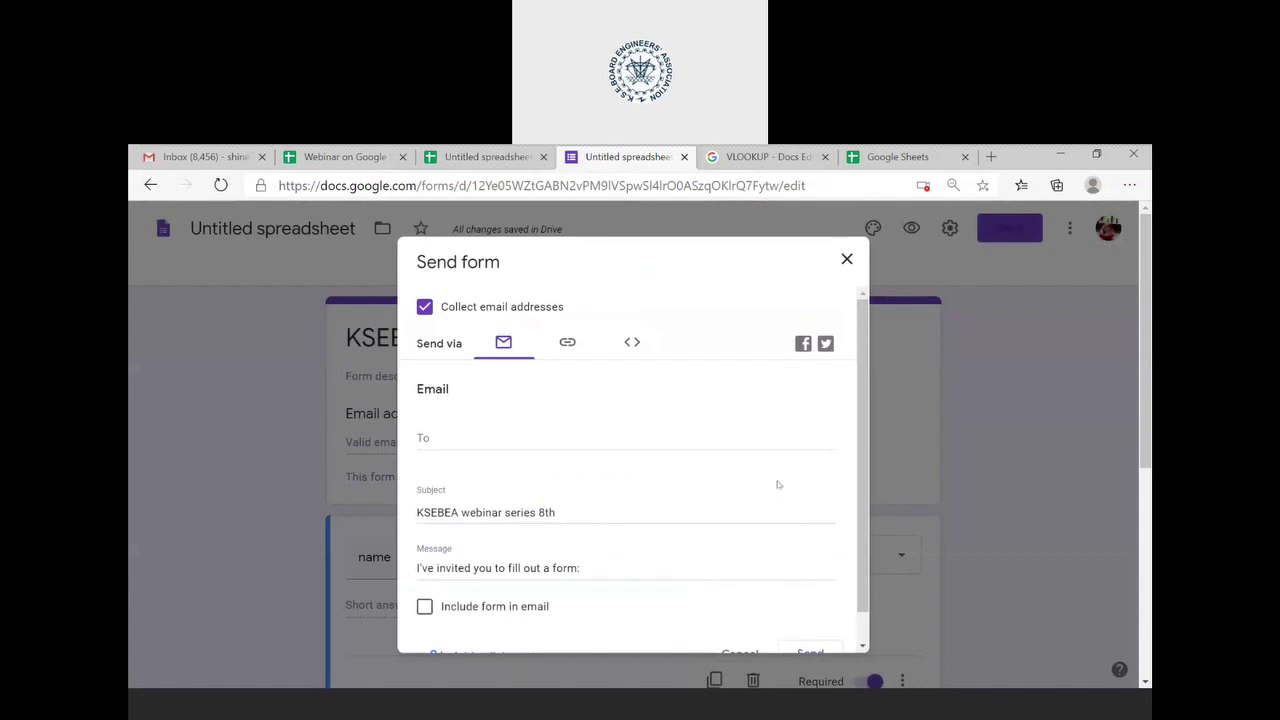
{"action": "left_click", "coordinate": [847, 261]}
{"action": "left_click", "coordinate": [1069, 228]}
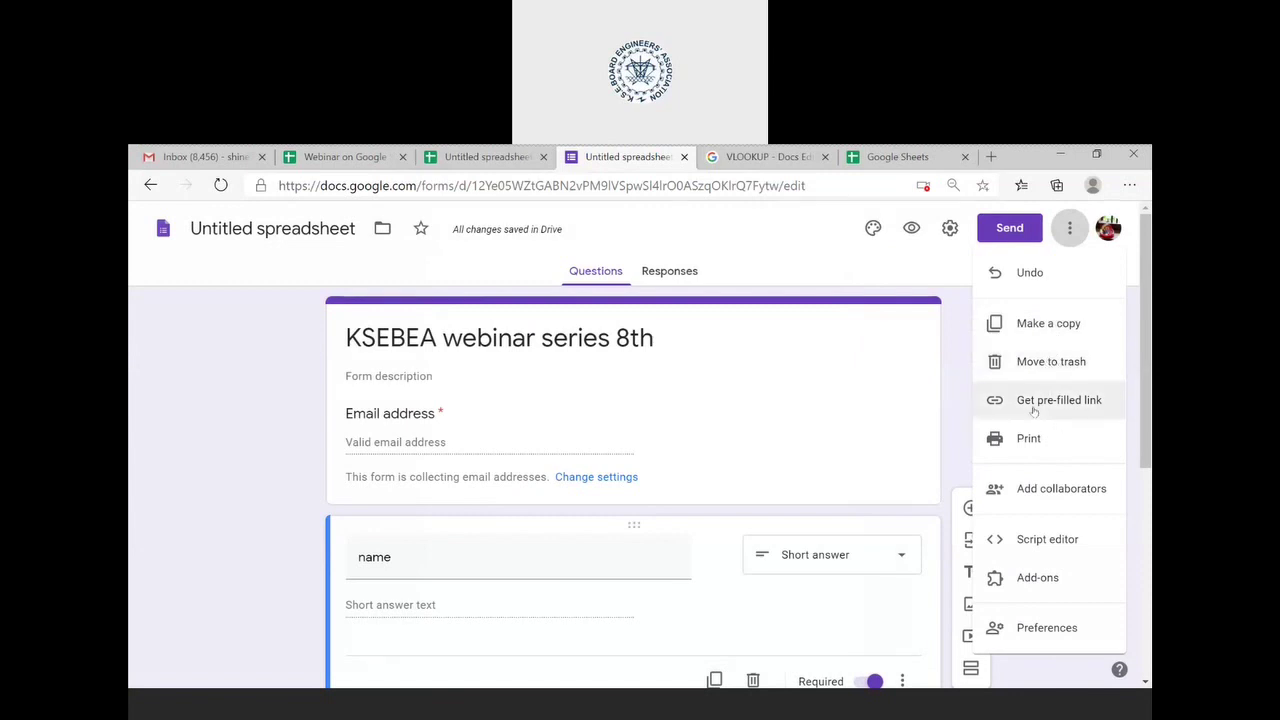
{"action": "left_click", "coordinate": [958, 230]}
{"action": "left_click", "coordinate": [951, 229]}
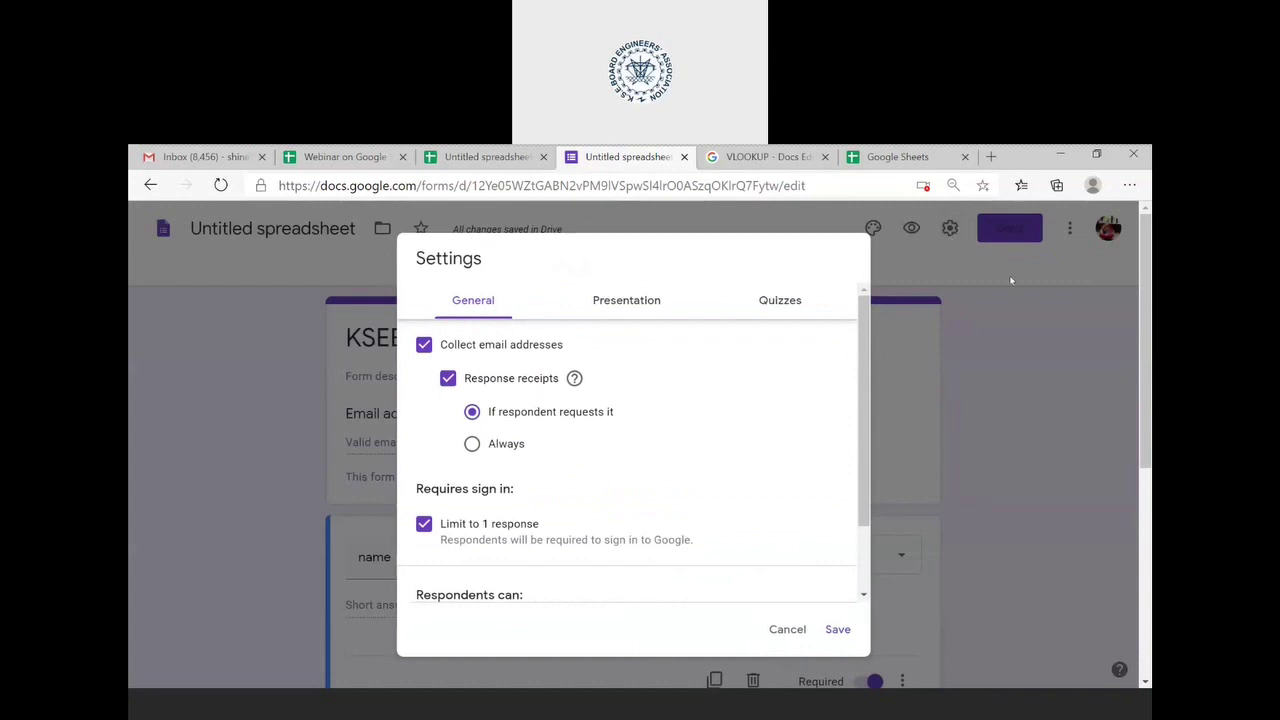
{"action": "scroll", "coordinate": [630, 537], "scroll_direction": "down", "scroll_amount": 1}
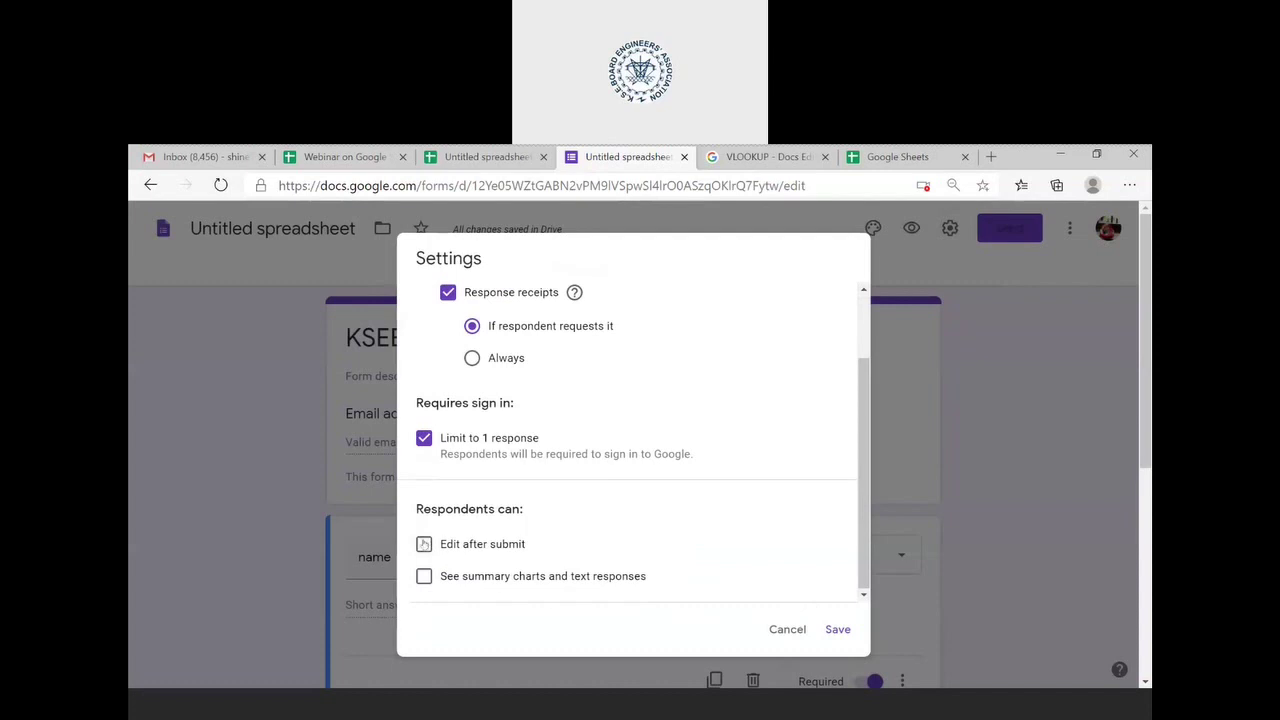
{"action": "left_click", "coordinate": [845, 634]}
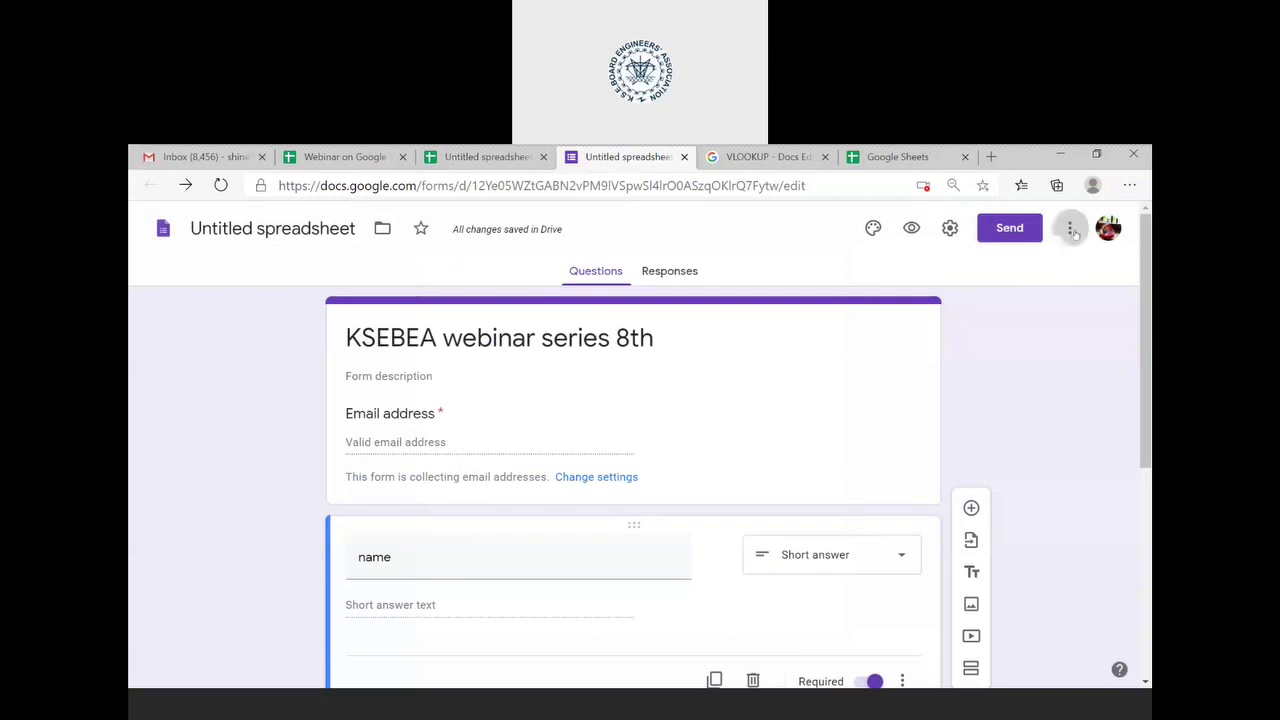
{"action": "left_click", "coordinate": [1071, 229]}
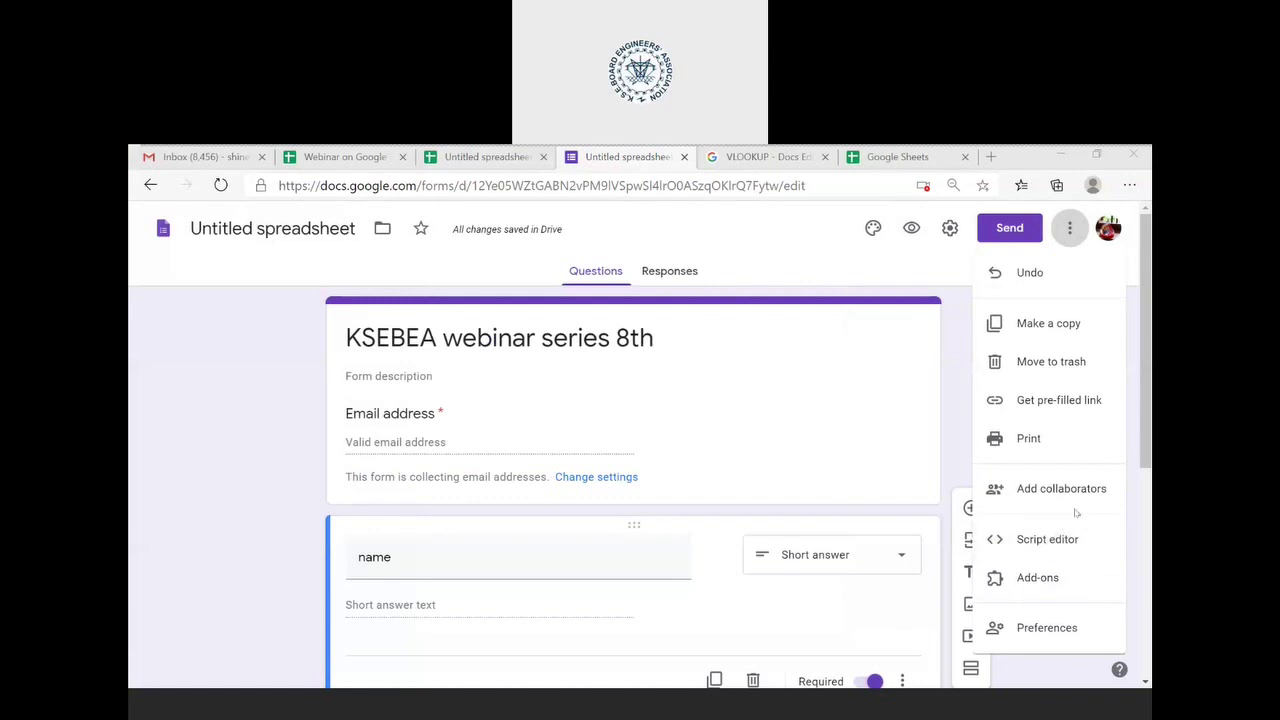
{"action": "left_click", "coordinate": [905, 283]}
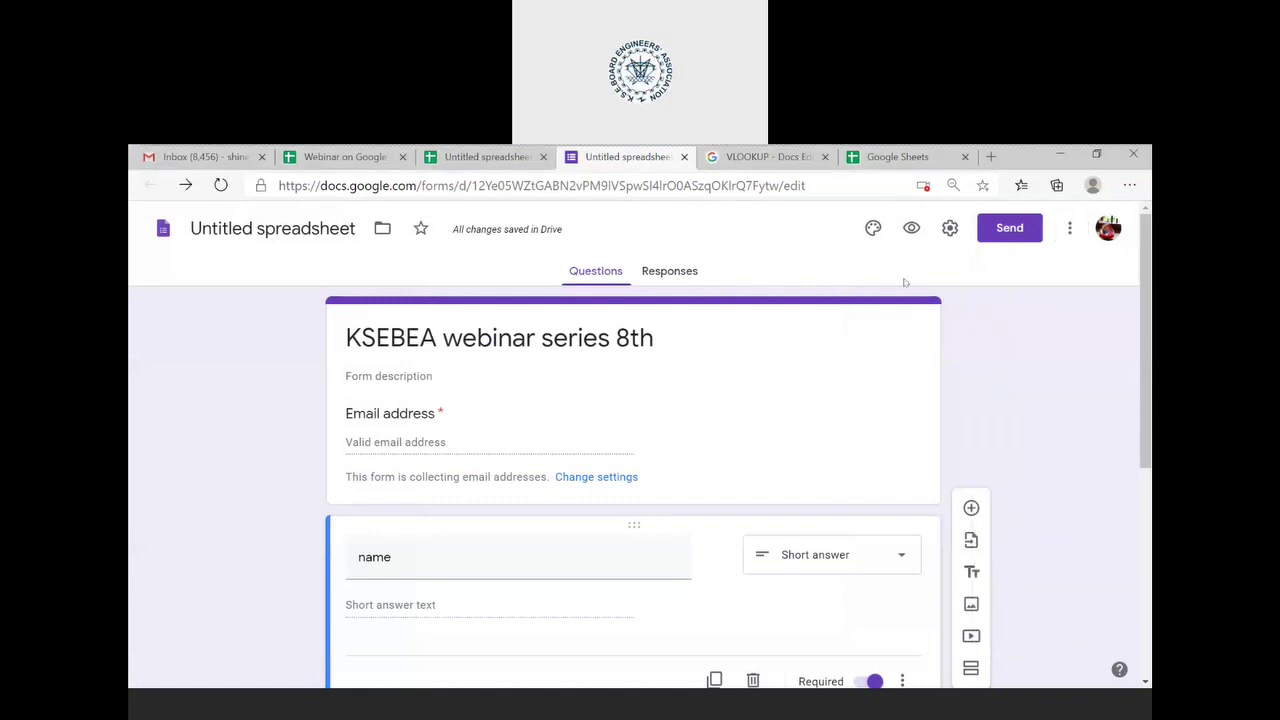
{"action": "left_click", "coordinate": [453, 442]}
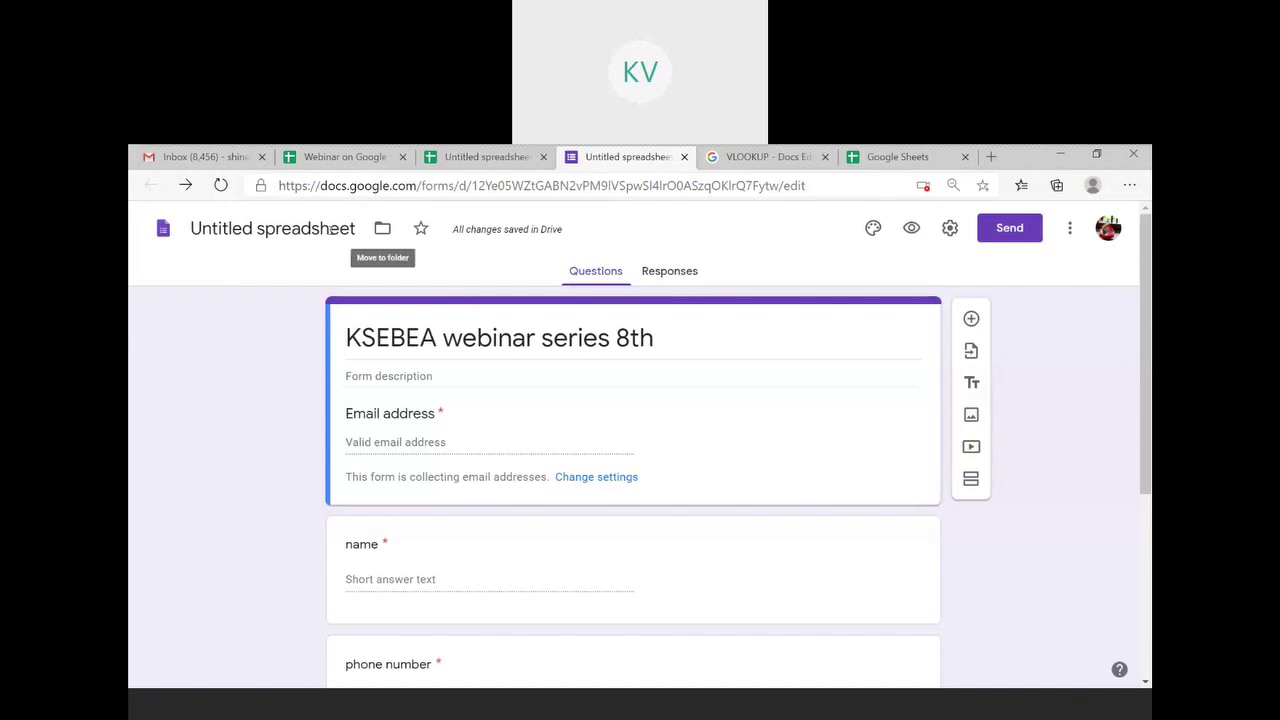
{"action": "left_click", "coordinate": [331, 228]}
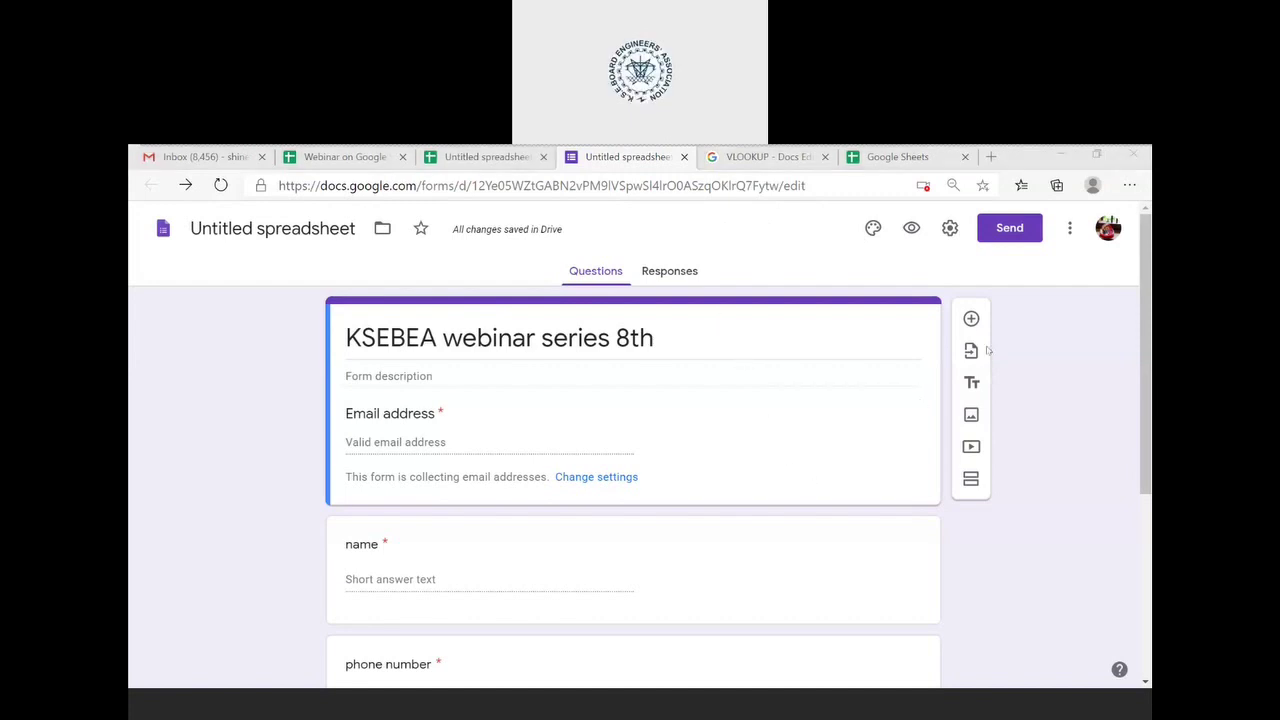
- Preview the form and enter a test email, name and phone number
{"action": "left_click", "coordinate": [1090, 342]}
{"action": "left_click", "coordinate": [911, 228]}
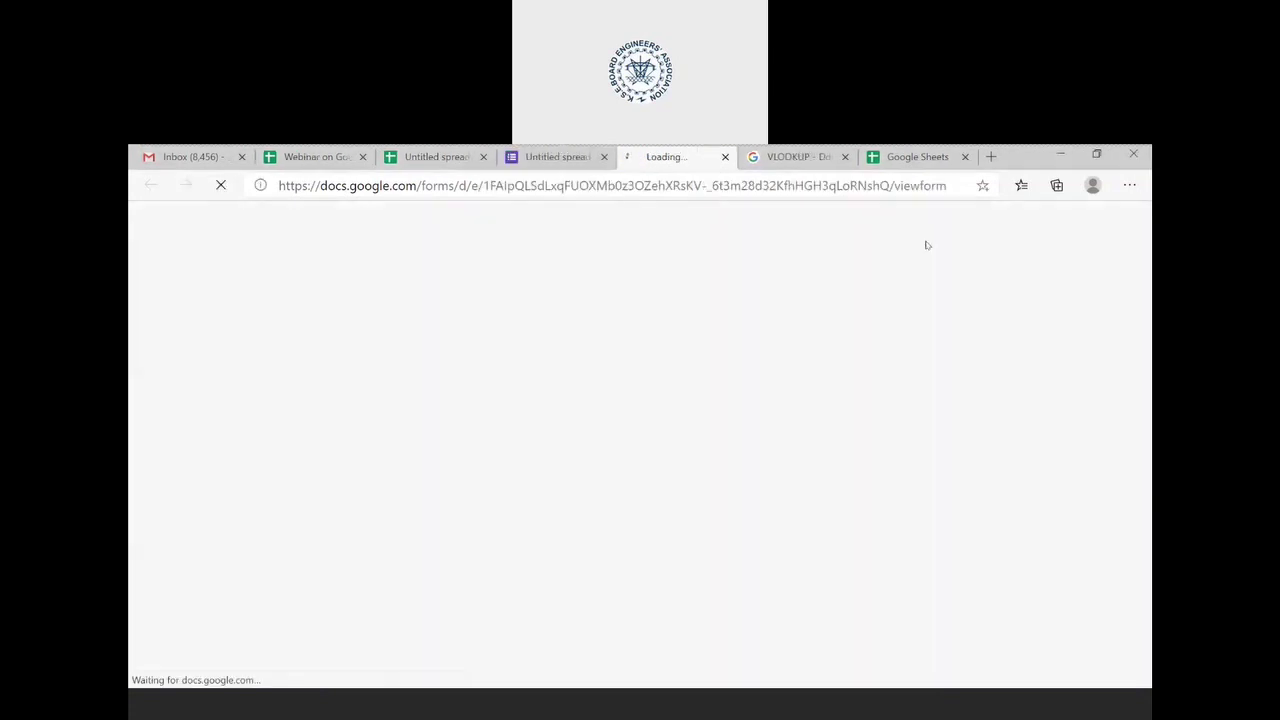
{"action": "left_click", "coordinate": [489, 388]}
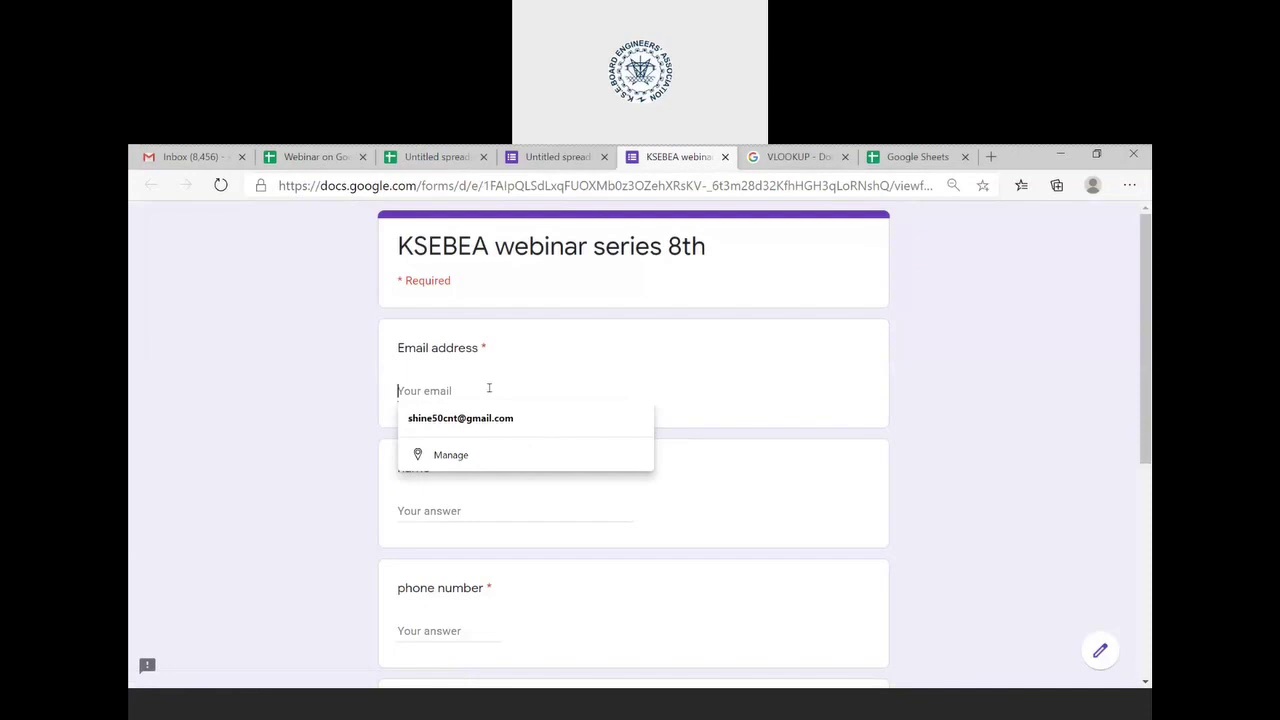
{"action": "left_click", "coordinate": [484, 420]}
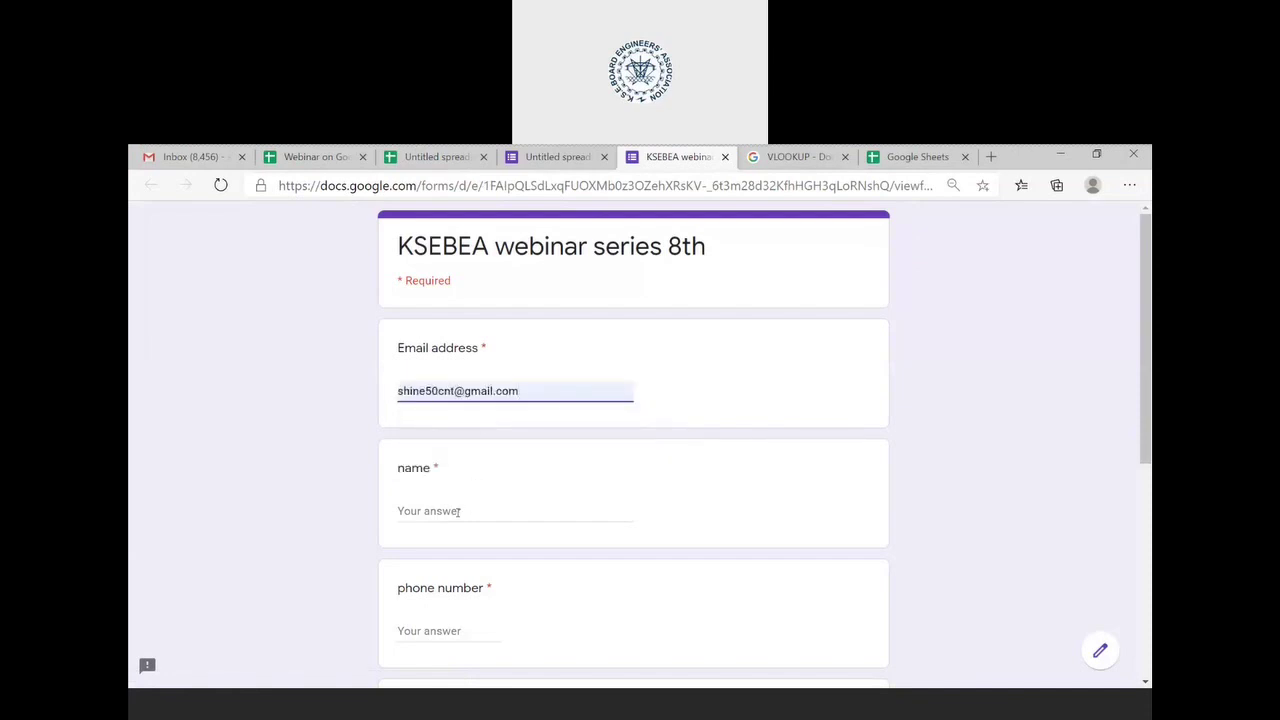
{"action": "left_click", "coordinate": [460, 511]}
{"action": "type", "text": "shine"}
{"action": "key", "text": "Tab"}
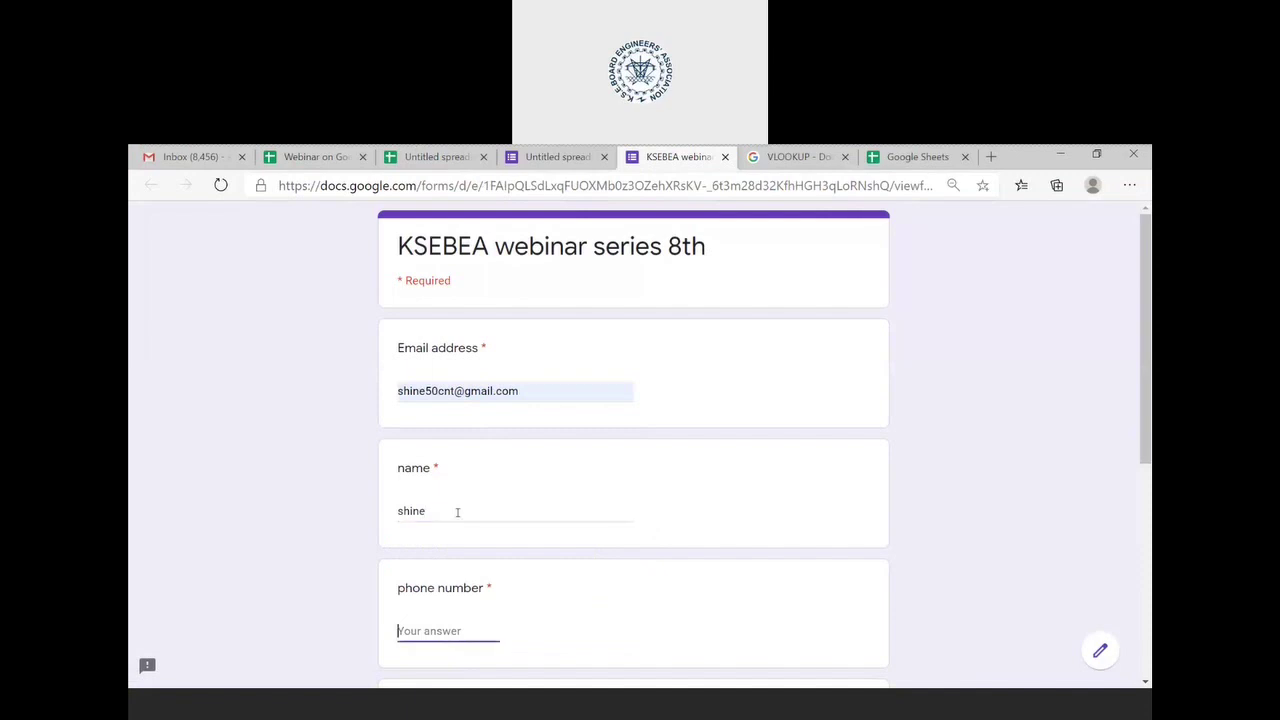
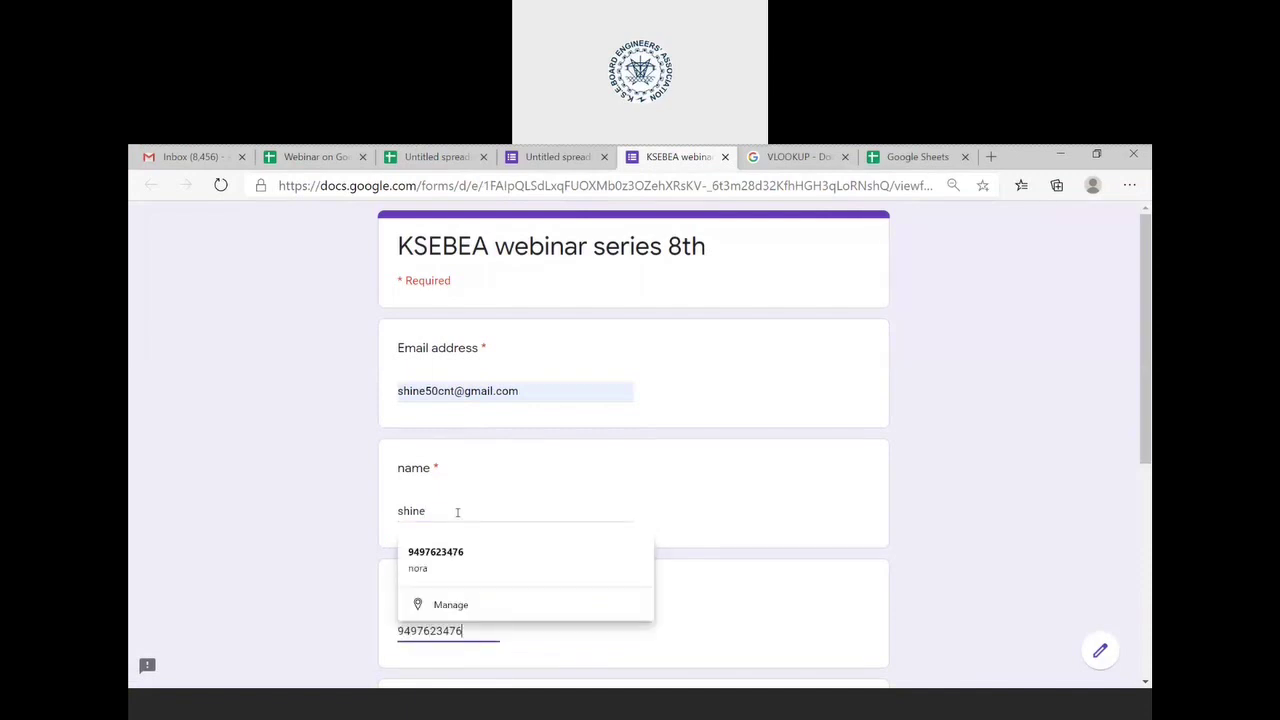
- Answer Yes to the mask question, request a response copy, and submit
{"action": "scroll", "coordinate": [457, 512], "scroll_direction": "down", "scroll_amount": 4}
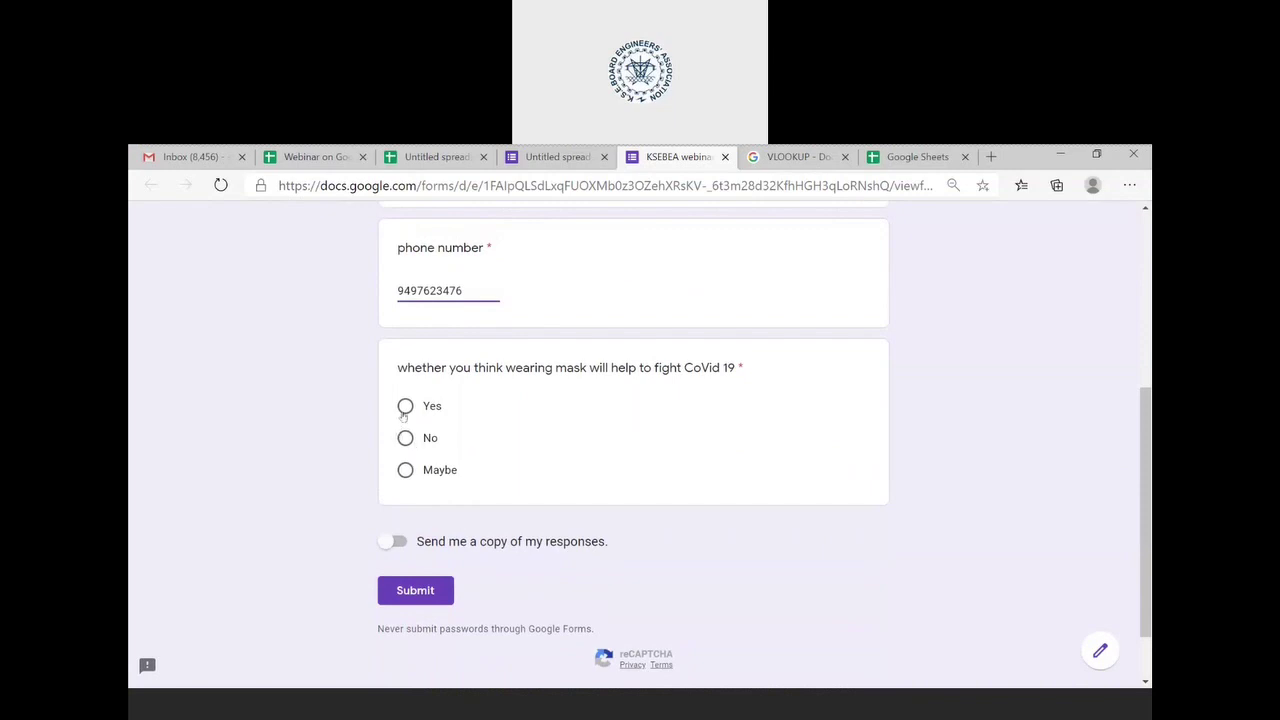
{"action": "left_click", "coordinate": [405, 406]}
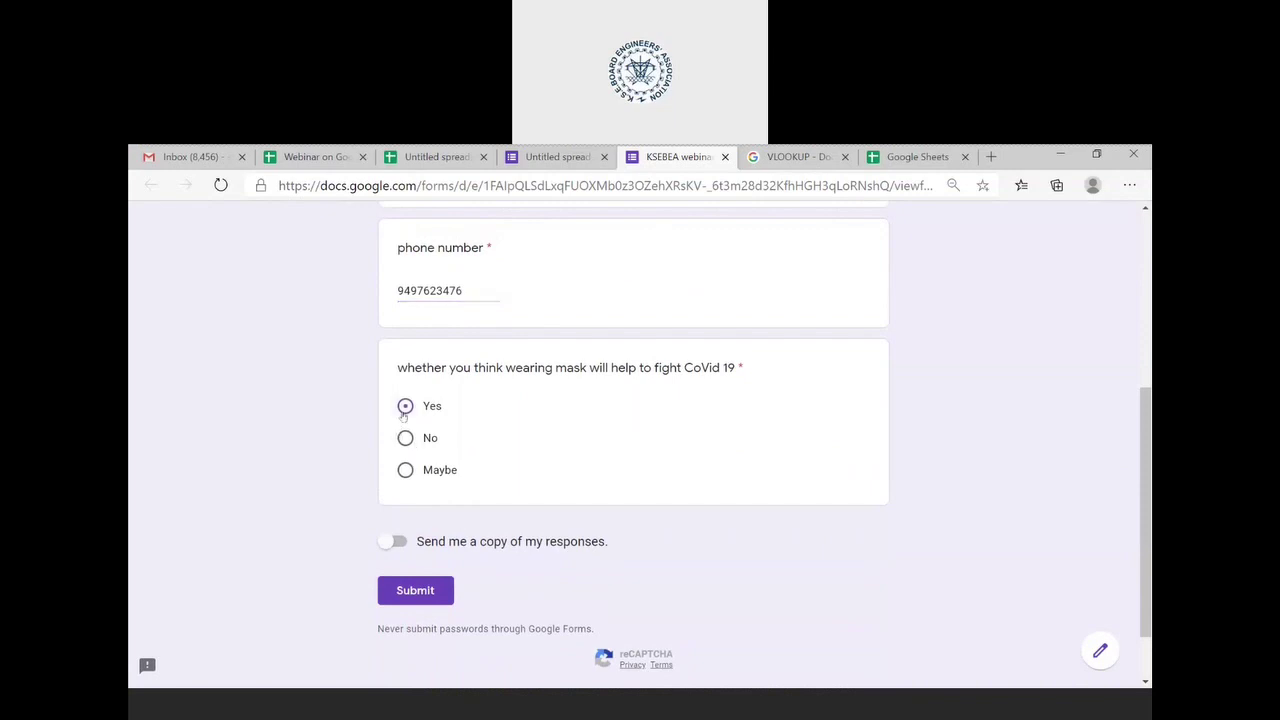
{"action": "left_click", "coordinate": [397, 541]}
{"action": "left_click", "coordinate": [415, 595]}
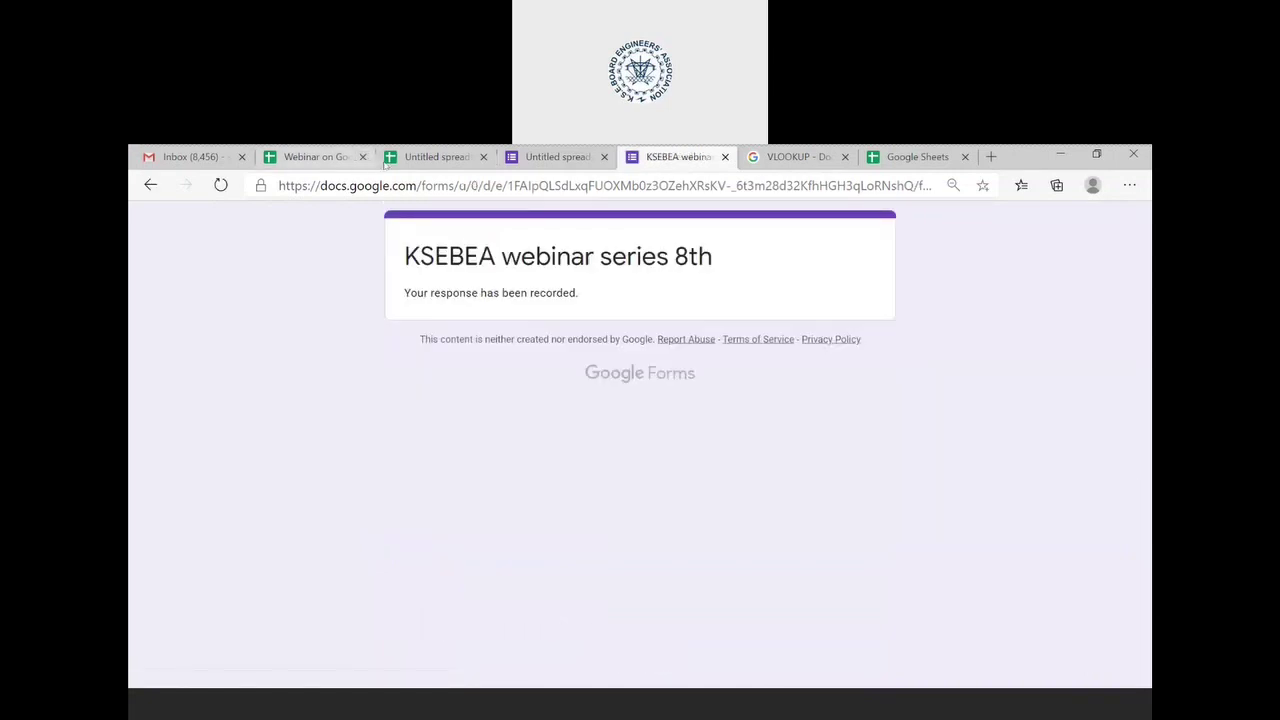
- Reload the Untitled spreadsheet and open the Form Responses 1 sheet with the test response
{"action": "left_click", "coordinate": [420, 160]}
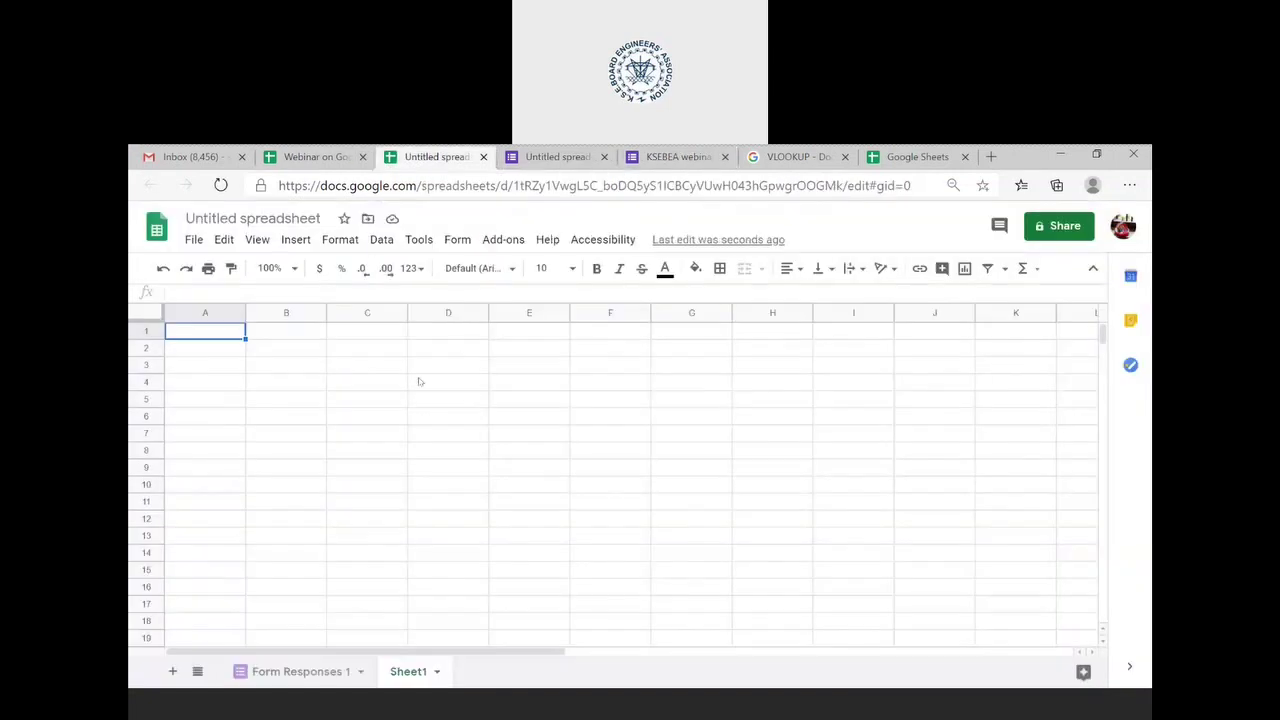
{"action": "left_click", "coordinate": [752, 186]}
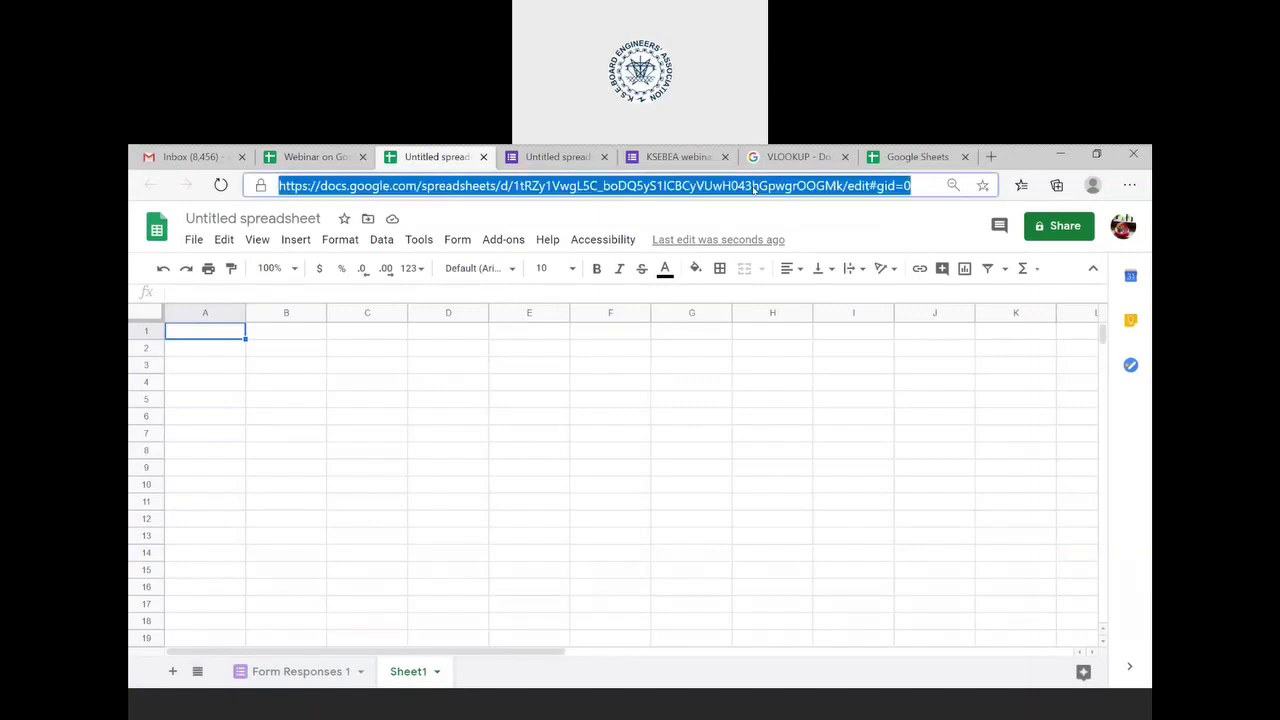
{"action": "key", "text": "Return"}
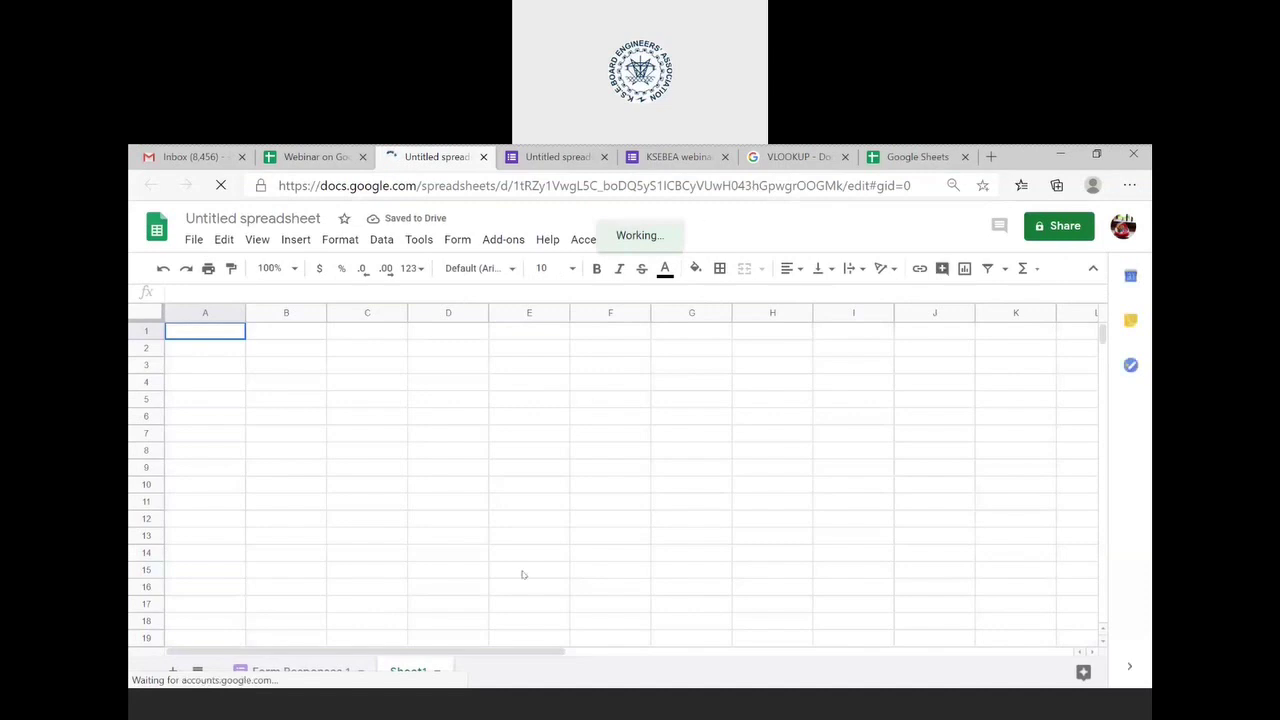
{"action": "left_click", "coordinate": [331, 671]}
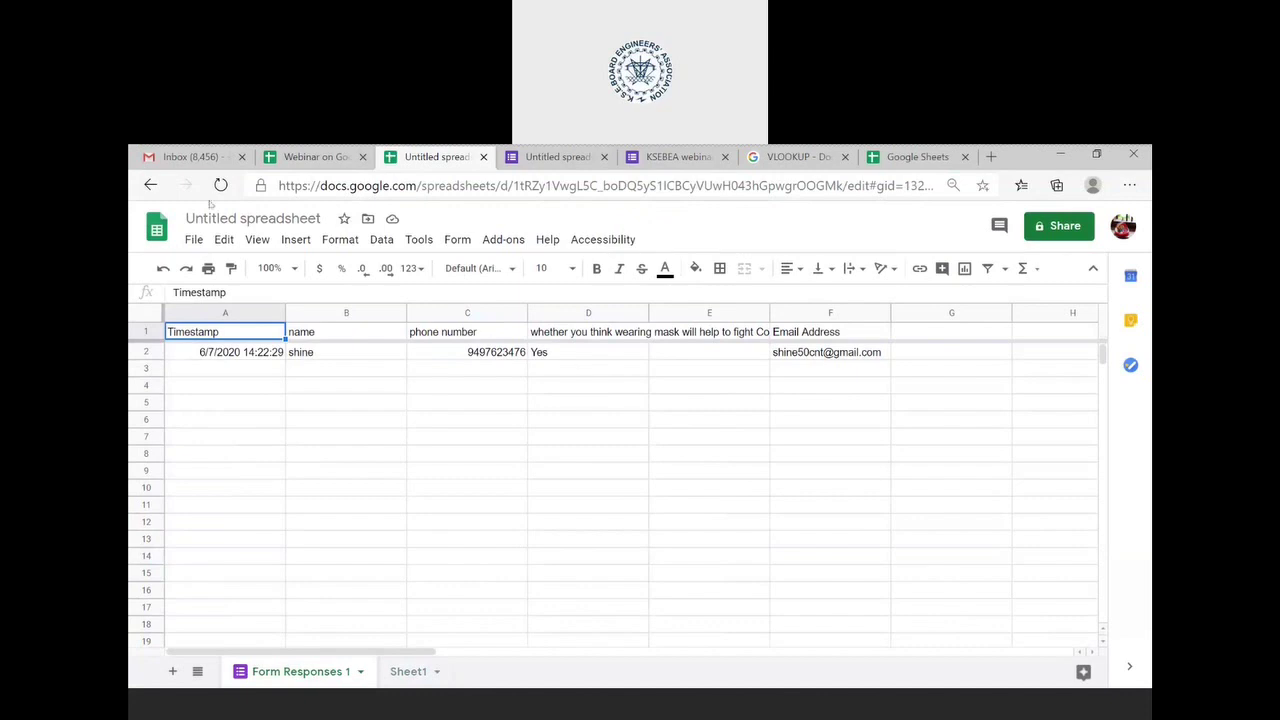
- Read the Gmail Google Forms receipt for 'KSEBEA webinar series 8th', then return to Sheets home
{"action": "left_click", "coordinate": [185, 157]}
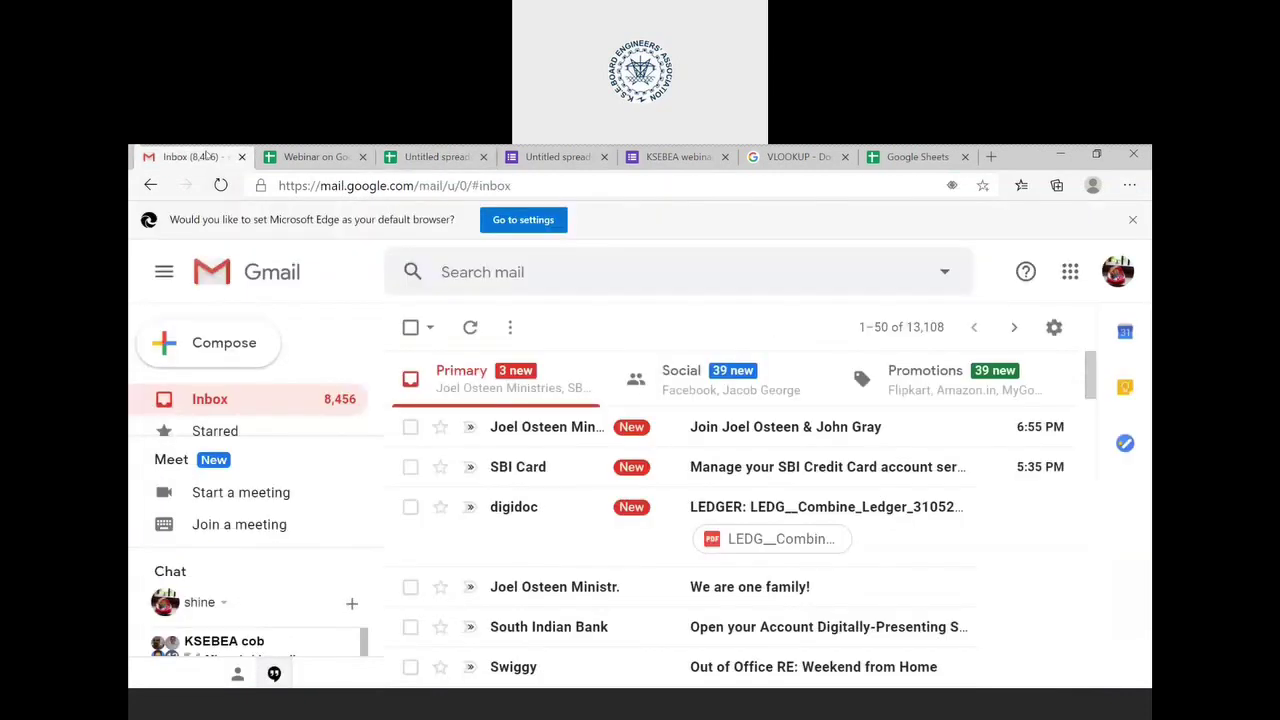
{"action": "left_click", "coordinate": [205, 399]}
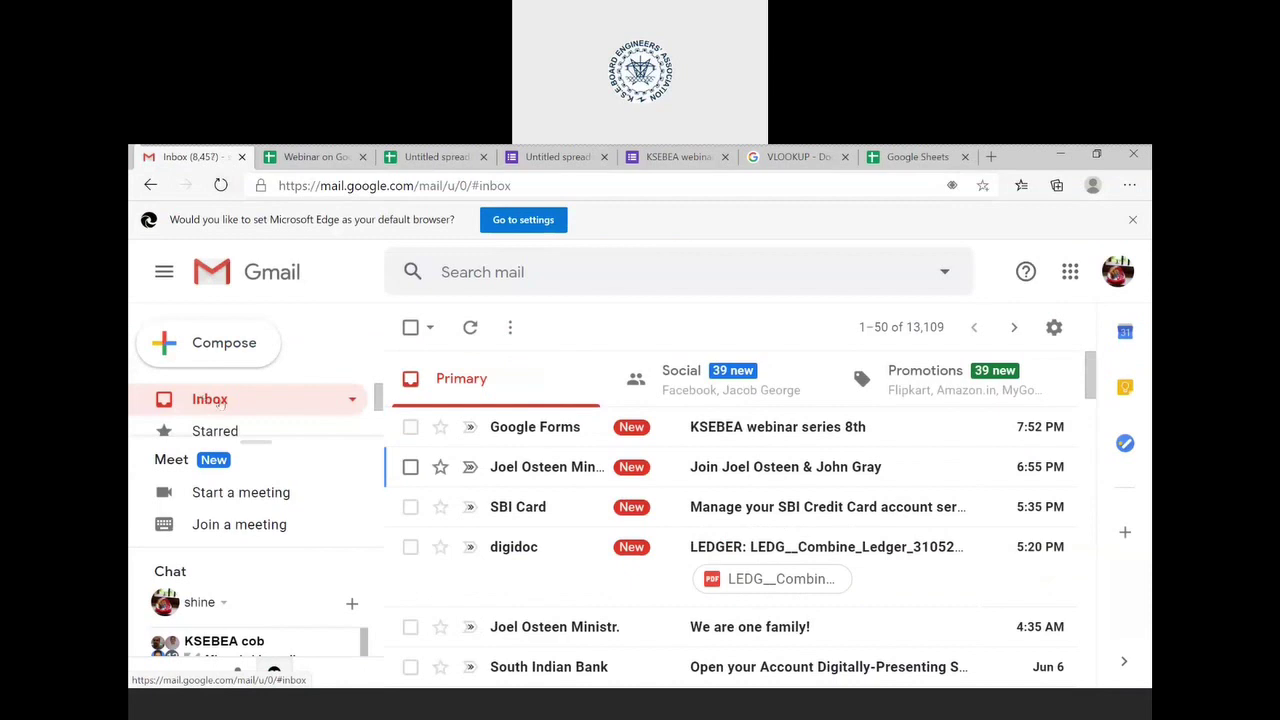
{"action": "left_click", "coordinate": [772, 440]}
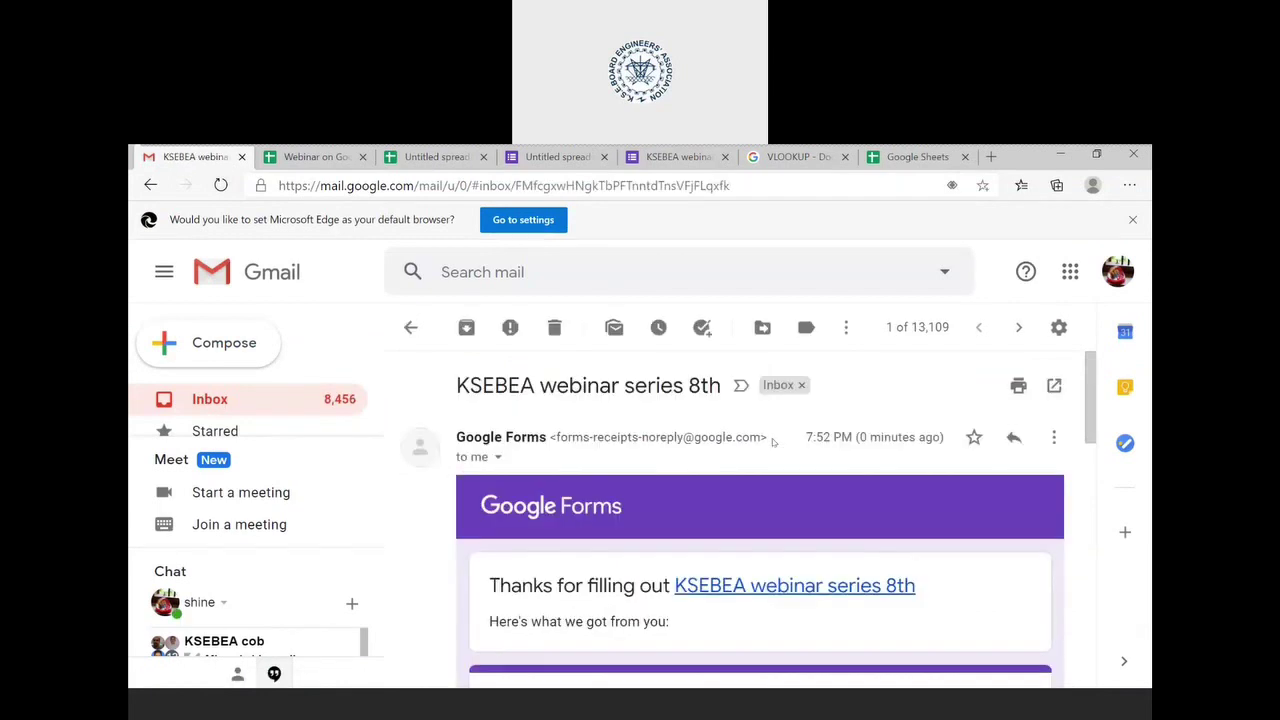
{"action": "scroll", "coordinate": [772, 430], "scroll_direction": "down", "scroll_amount": 6}
{"action": "scroll", "coordinate": [772, 428], "scroll_direction": "down", "scroll_amount": 5}
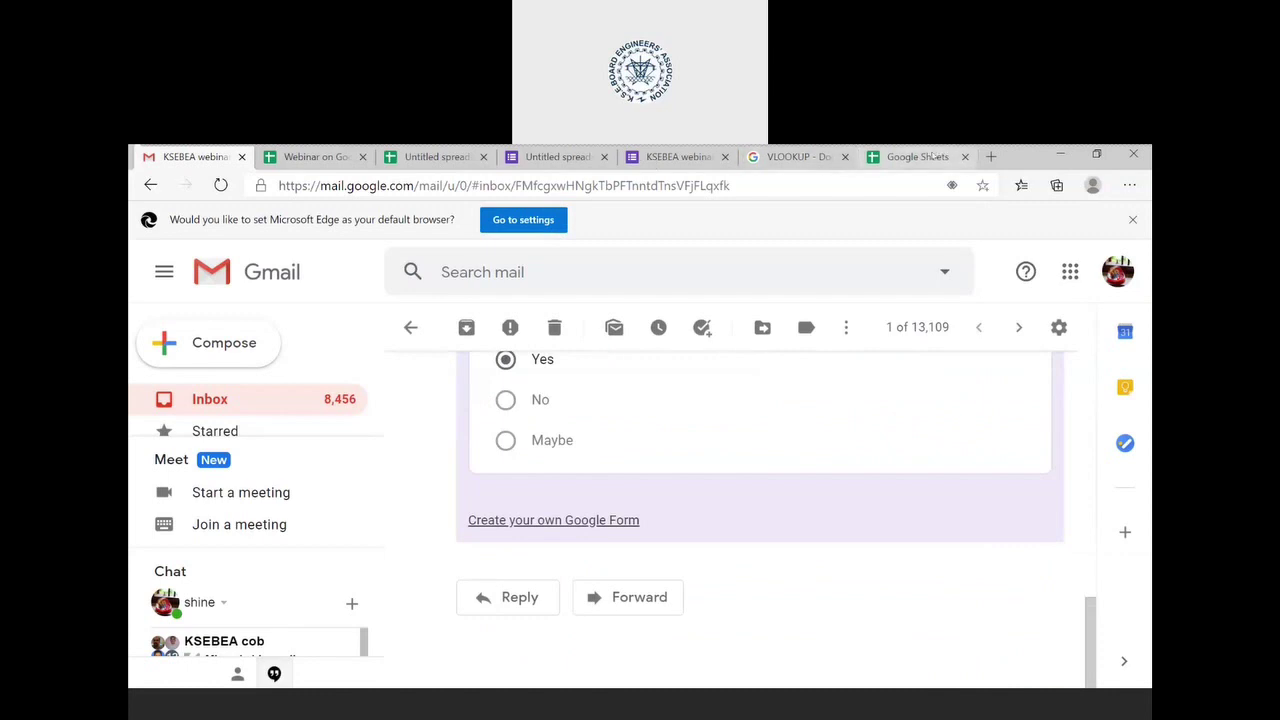
{"action": "left_click", "coordinate": [920, 160]}
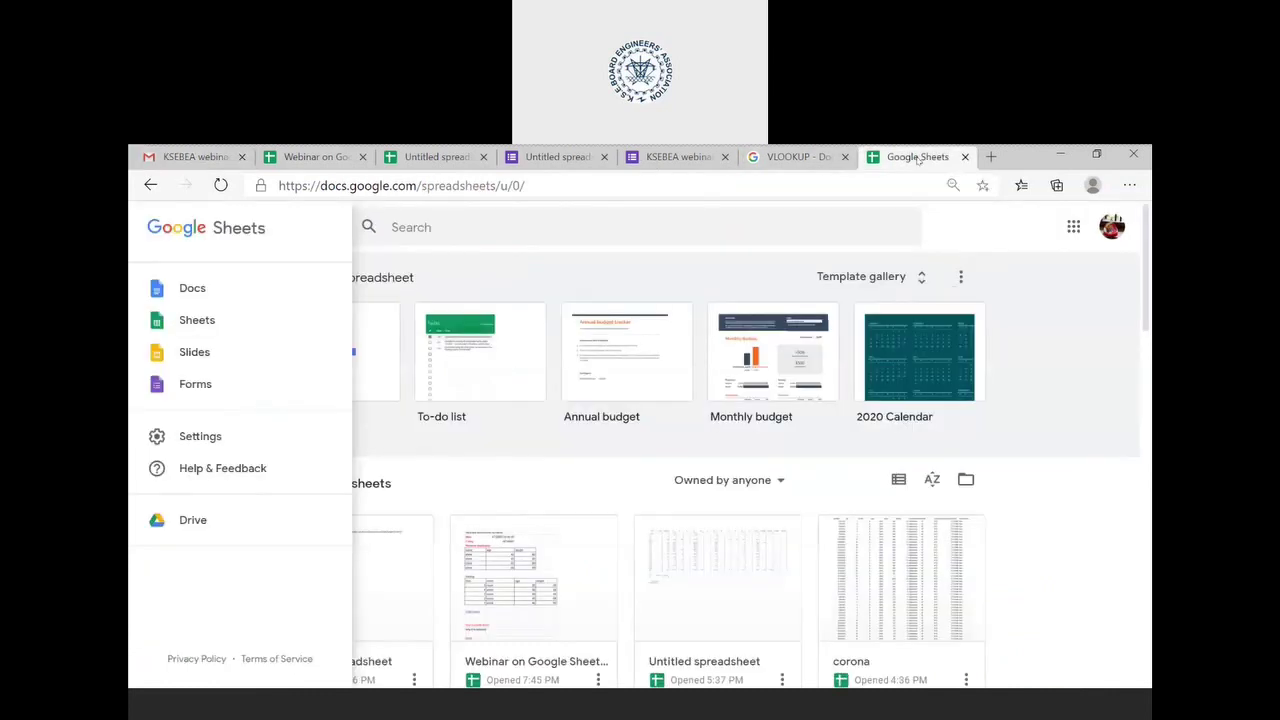
- Return to the Untitled spreadsheet showing the test response on Form Responses 1
{"action": "left_click", "coordinate": [420, 157]}
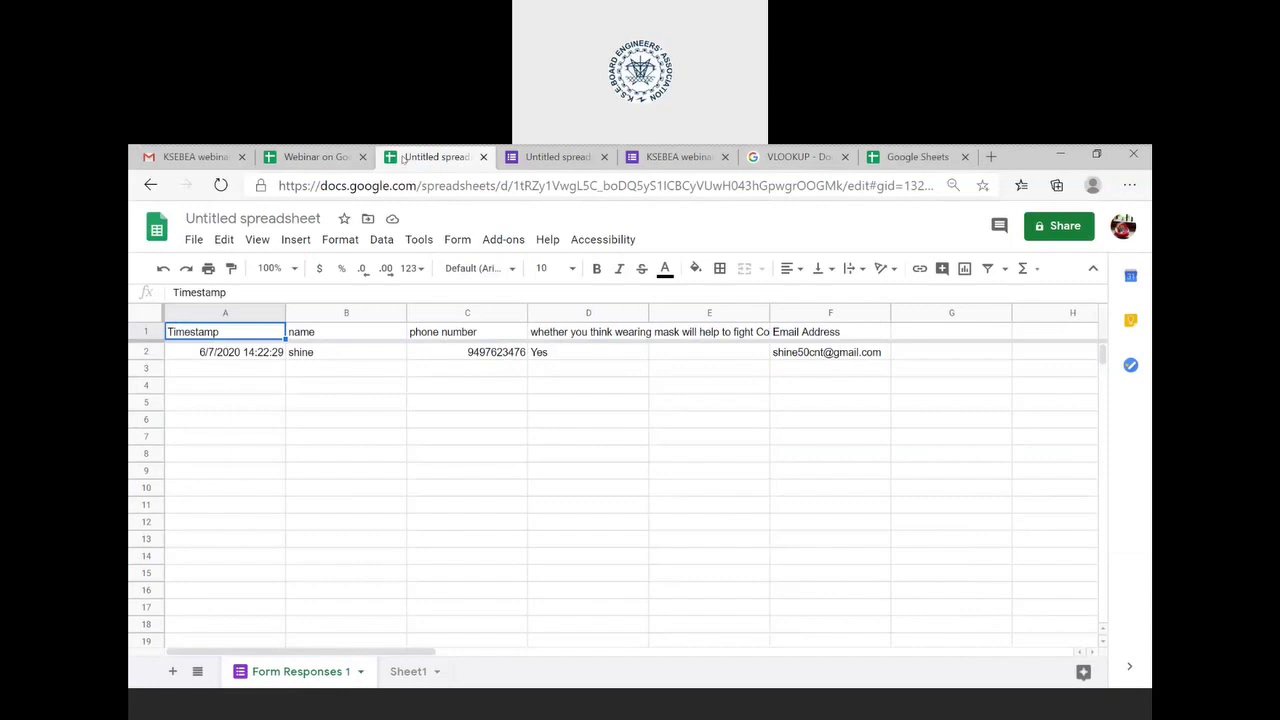
- Open the 'Webinar on Google Sheets by KSEBEA' workbook and follow the Slicer link in A25
{"action": "left_click", "coordinate": [315, 157]}
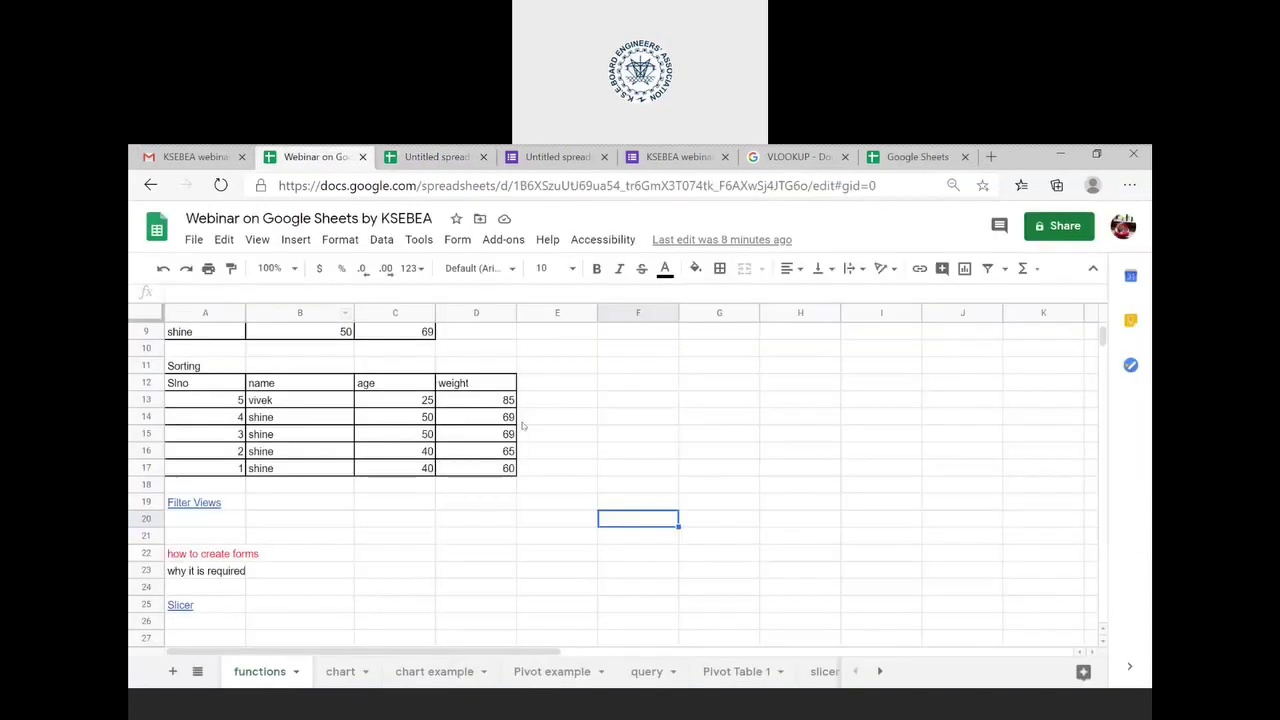
{"action": "scroll", "coordinate": [400, 510], "scroll_direction": "down", "scroll_amount": 1}
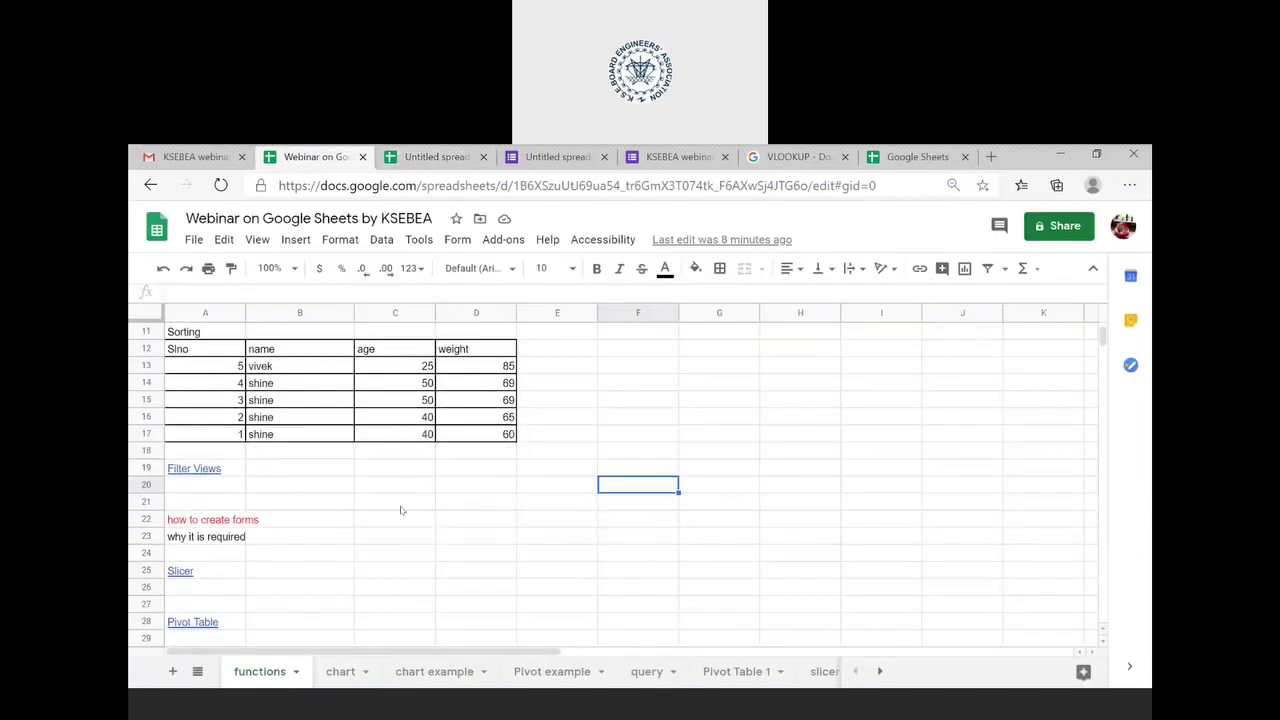
{"action": "left_click", "coordinate": [224, 570]}
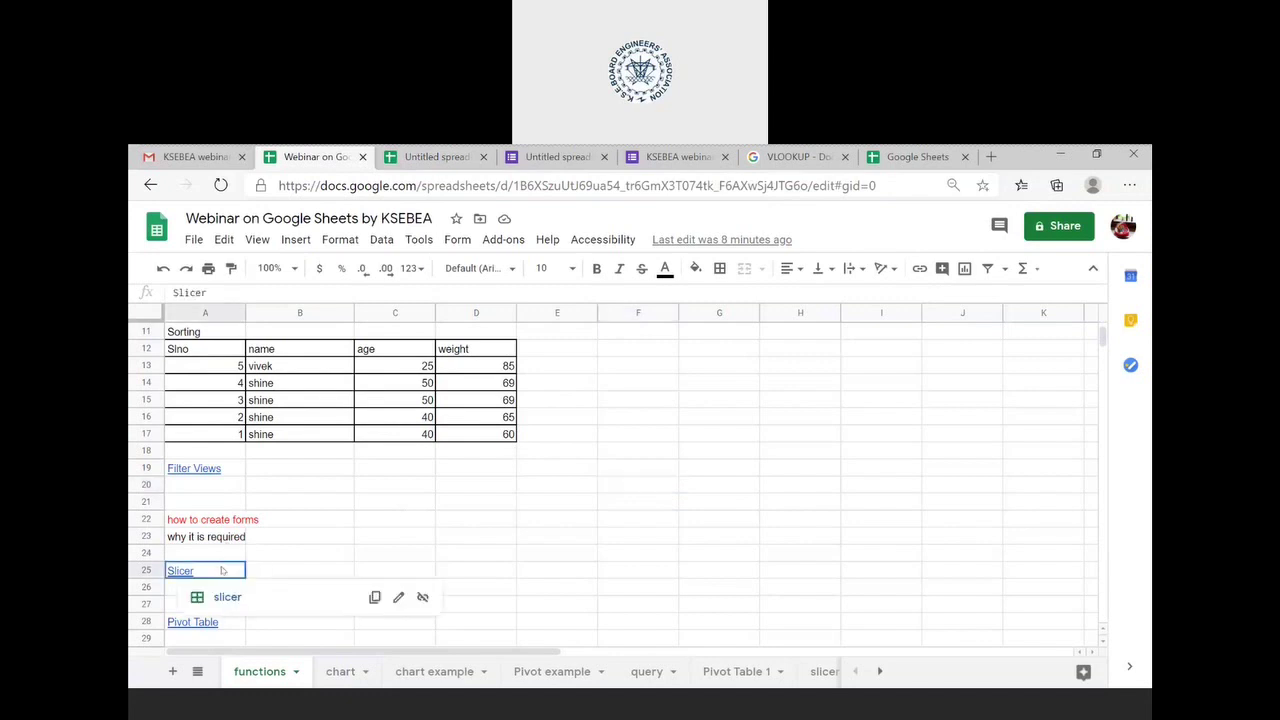
{"action": "left_click", "coordinate": [226, 597]}
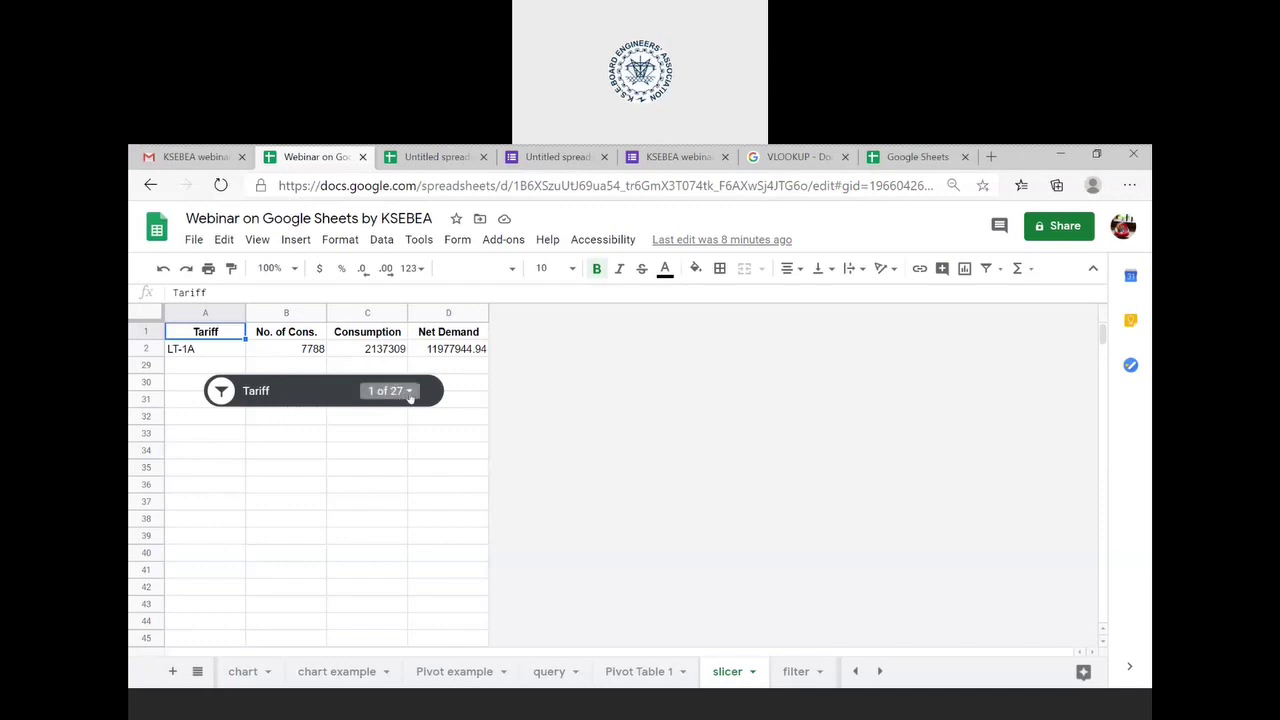
- Delete the Tariff slicer and select the full tariff table from LT-1A to Total
{"action": "left_click", "coordinate": [292, 391]}
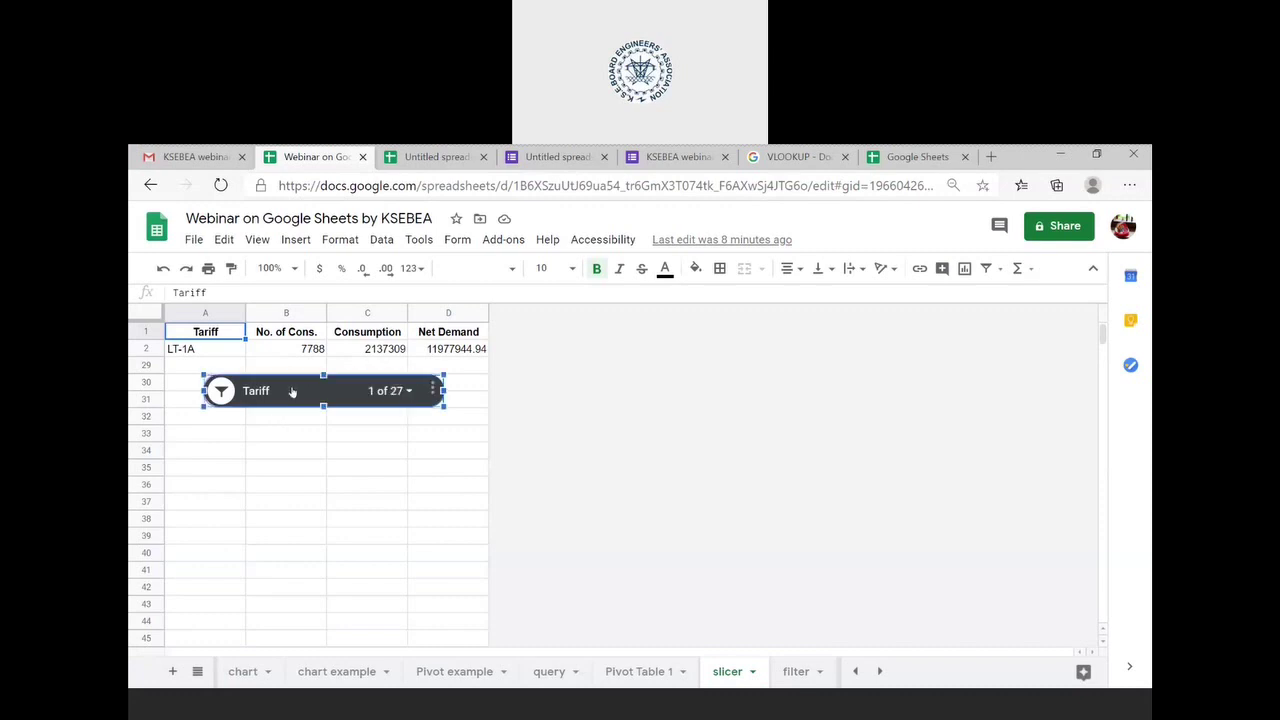
{"action": "key", "text": "Delete"}
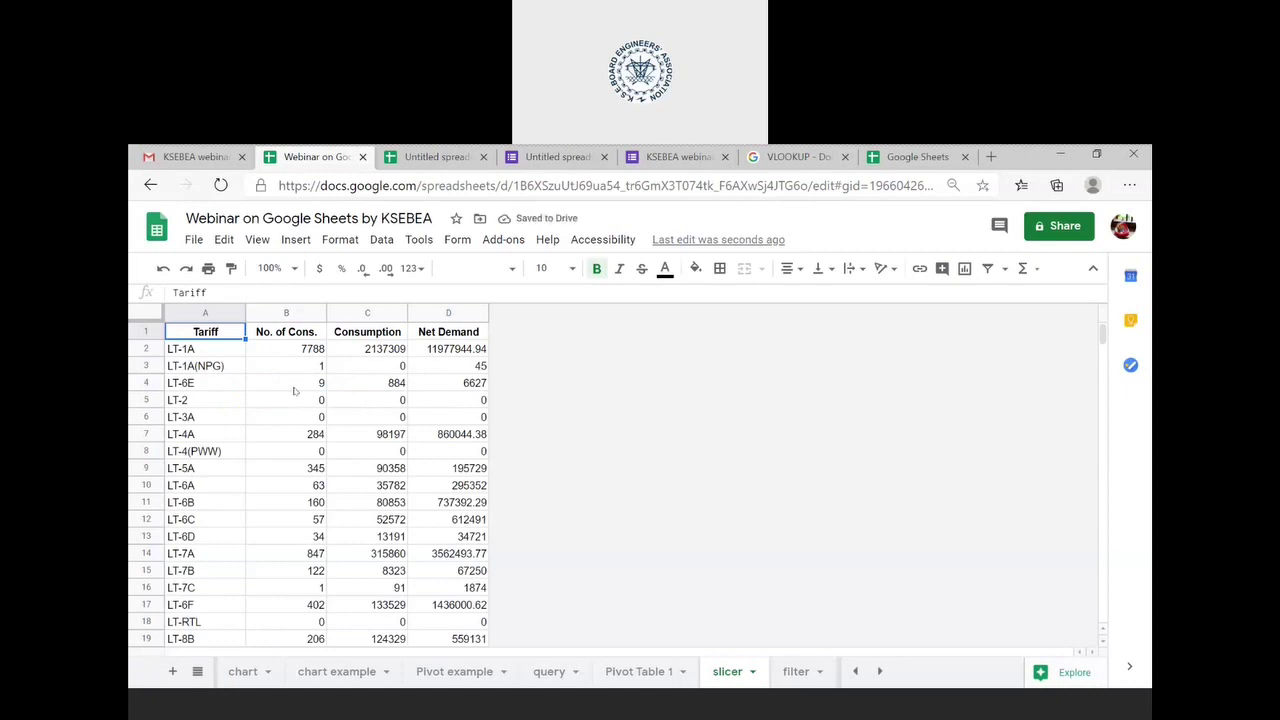
{"action": "key", "text": "ctrl+a"}
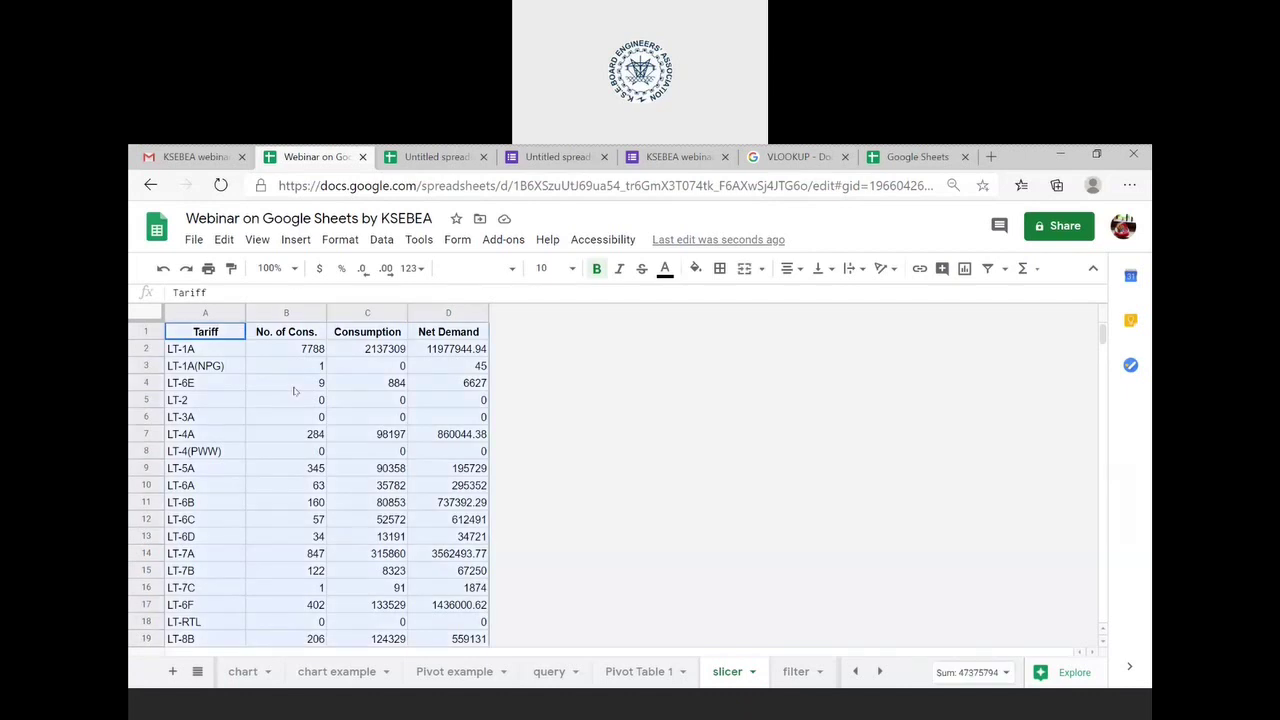
{"action": "scroll", "coordinate": [294, 390], "scroll_direction": "down", "scroll_amount": 6}
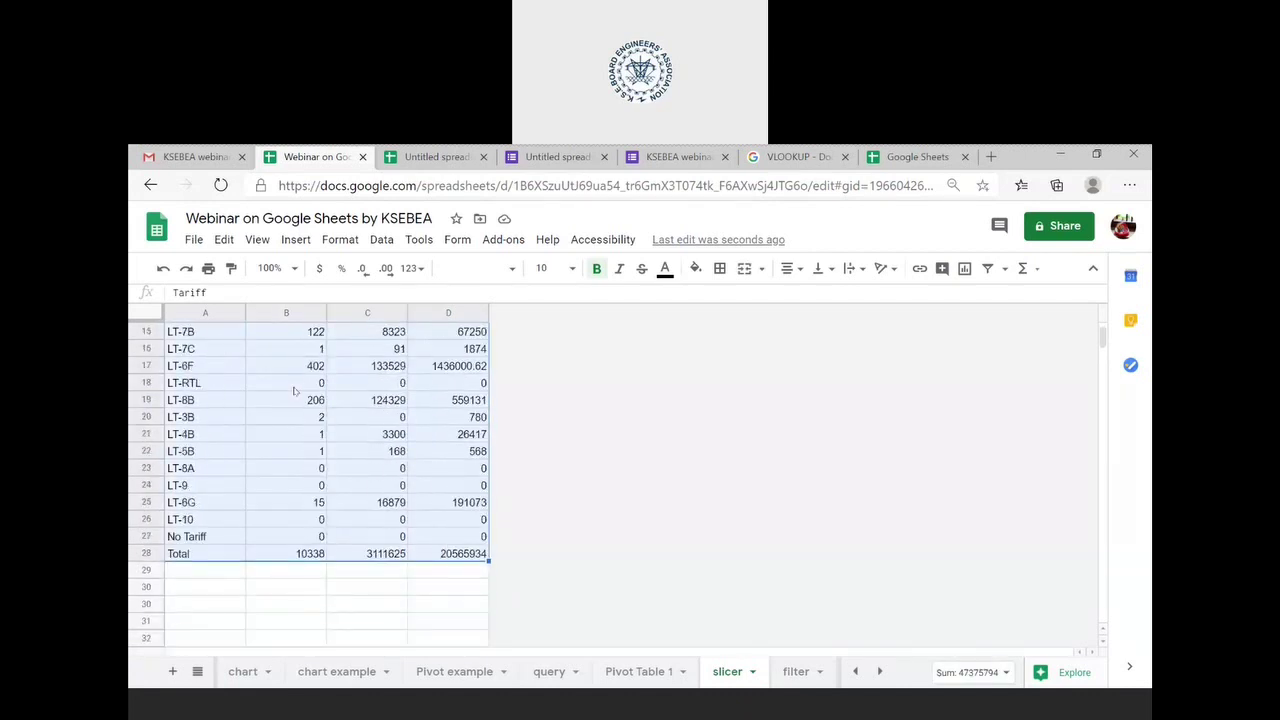
{"action": "scroll", "coordinate": [294, 390], "scroll_direction": "up", "scroll_amount": 6}
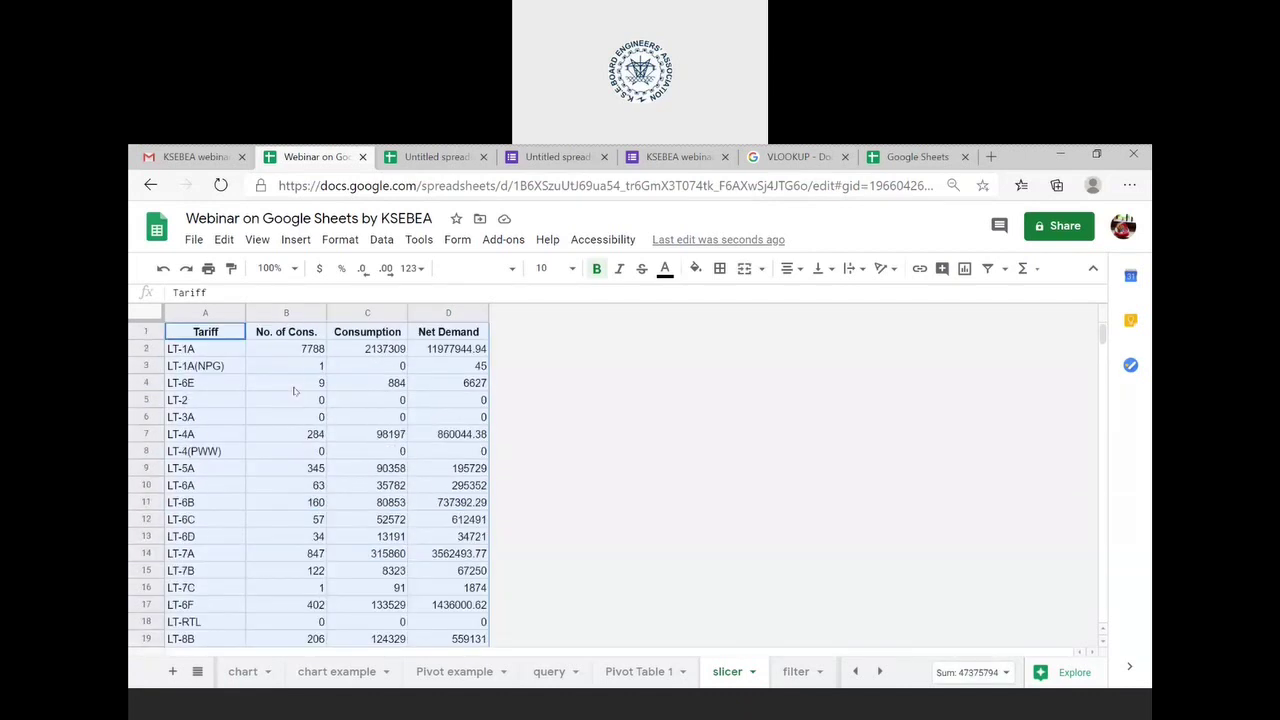
{"action": "key", "text": "ctrl+a"}
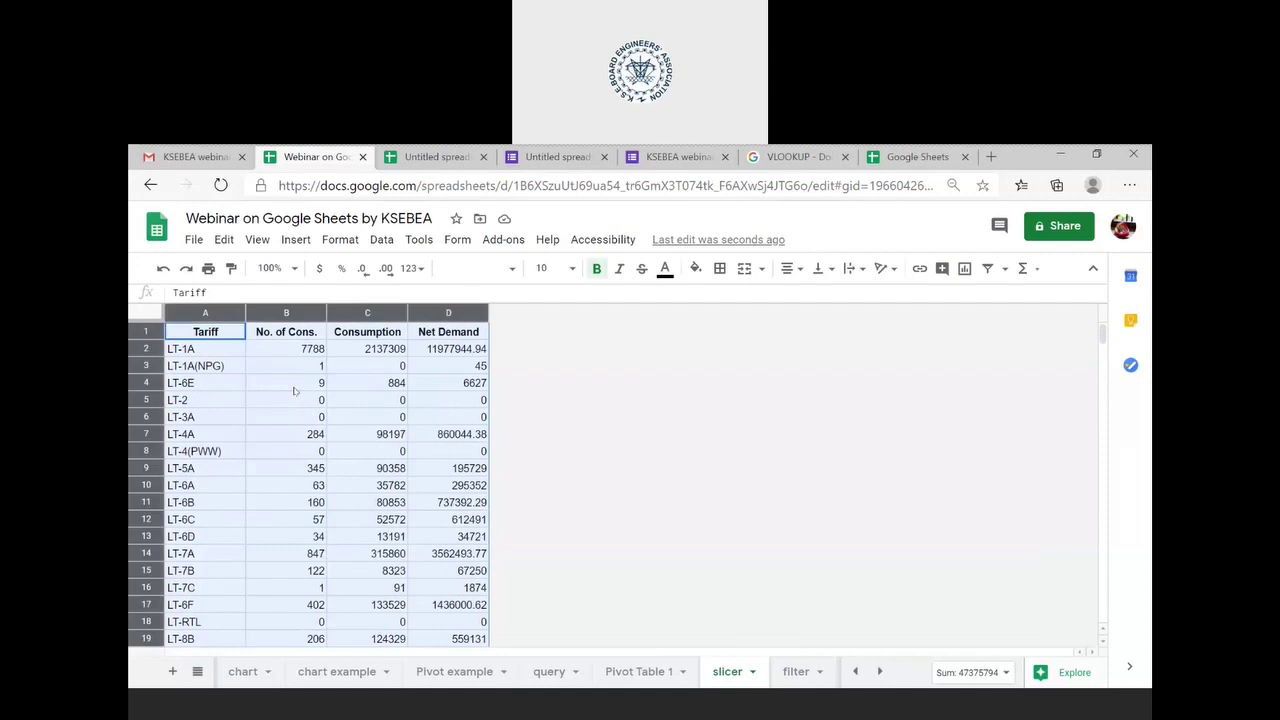
{"action": "left_click", "coordinate": [294, 390]}
{"action": "key", "text": "ctrl+a"}
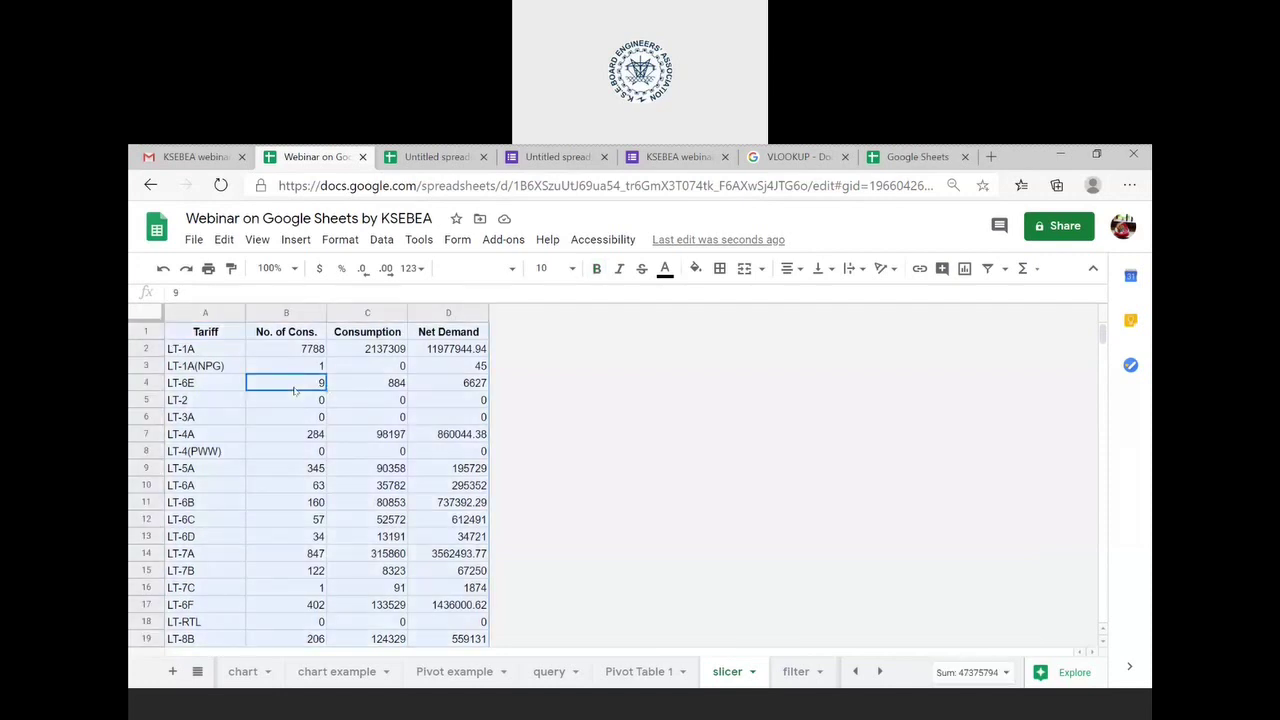
{"action": "scroll", "coordinate": [294, 390], "scroll_direction": "down", "scroll_amount": 4}
{"action": "scroll", "coordinate": [294, 390], "scroll_direction": "up", "scroll_amount": 2}
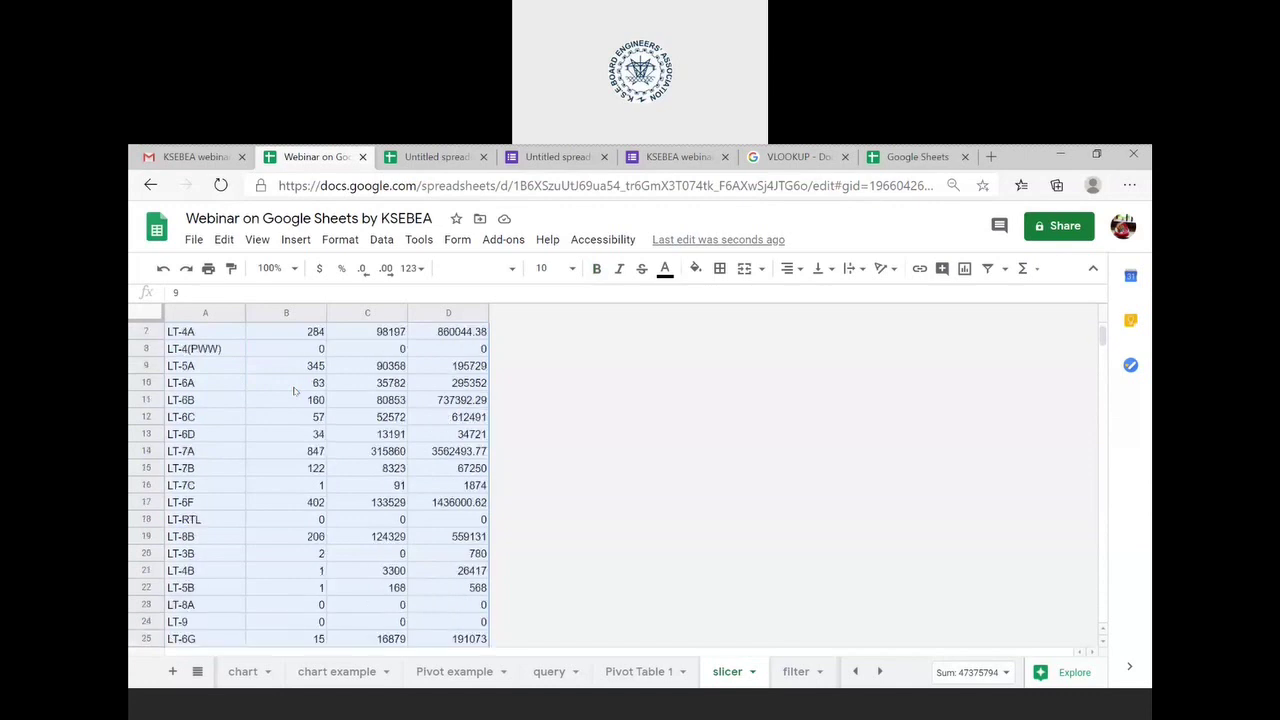
{"action": "scroll", "coordinate": [294, 390], "scroll_direction": "up", "scroll_amount": 2}
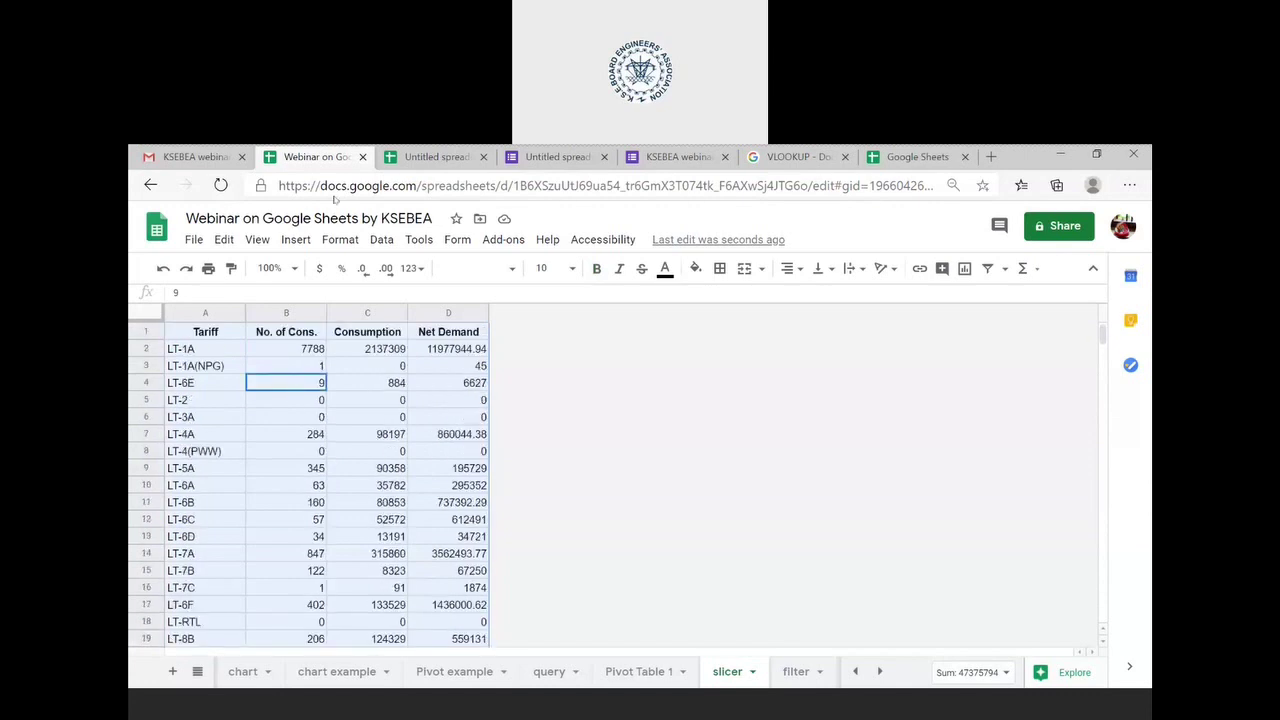
- Insert a new slicer on the tariff table using the Tariff column
{"action": "left_click", "coordinate": [381, 239]}
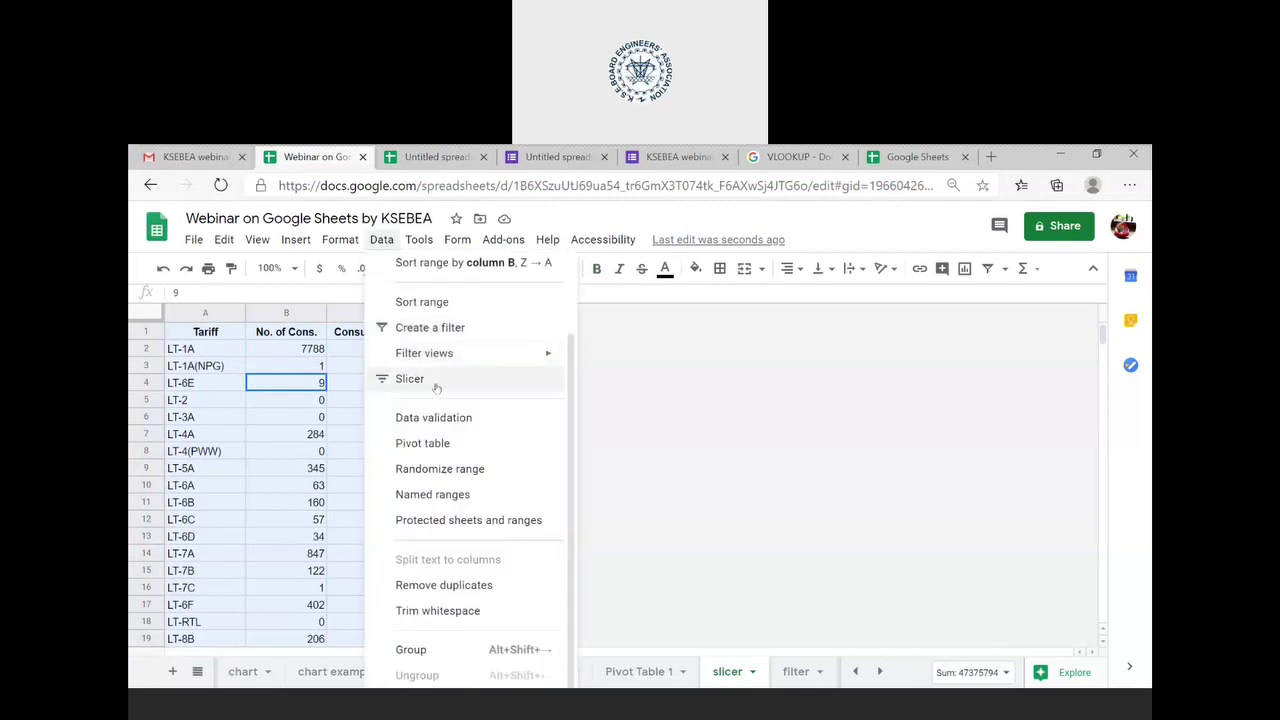
{"action": "left_click", "coordinate": [436, 387]}
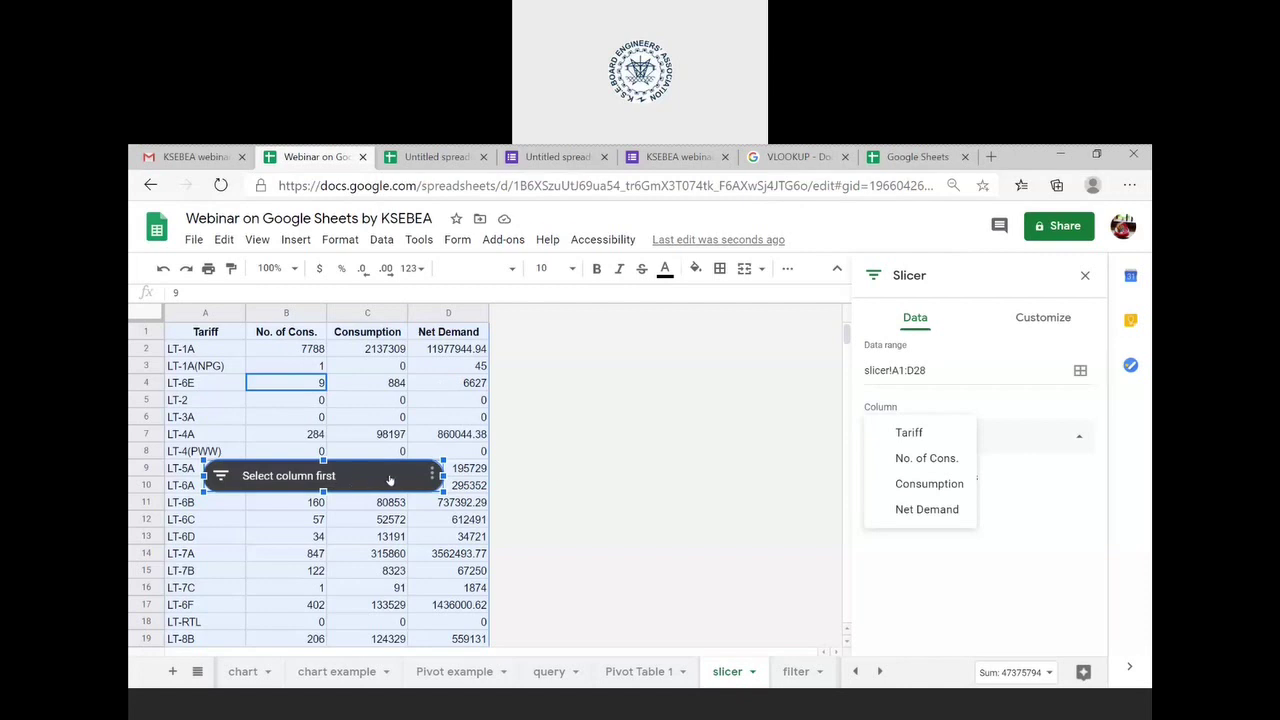
{"action": "left_click", "coordinate": [908, 433]}
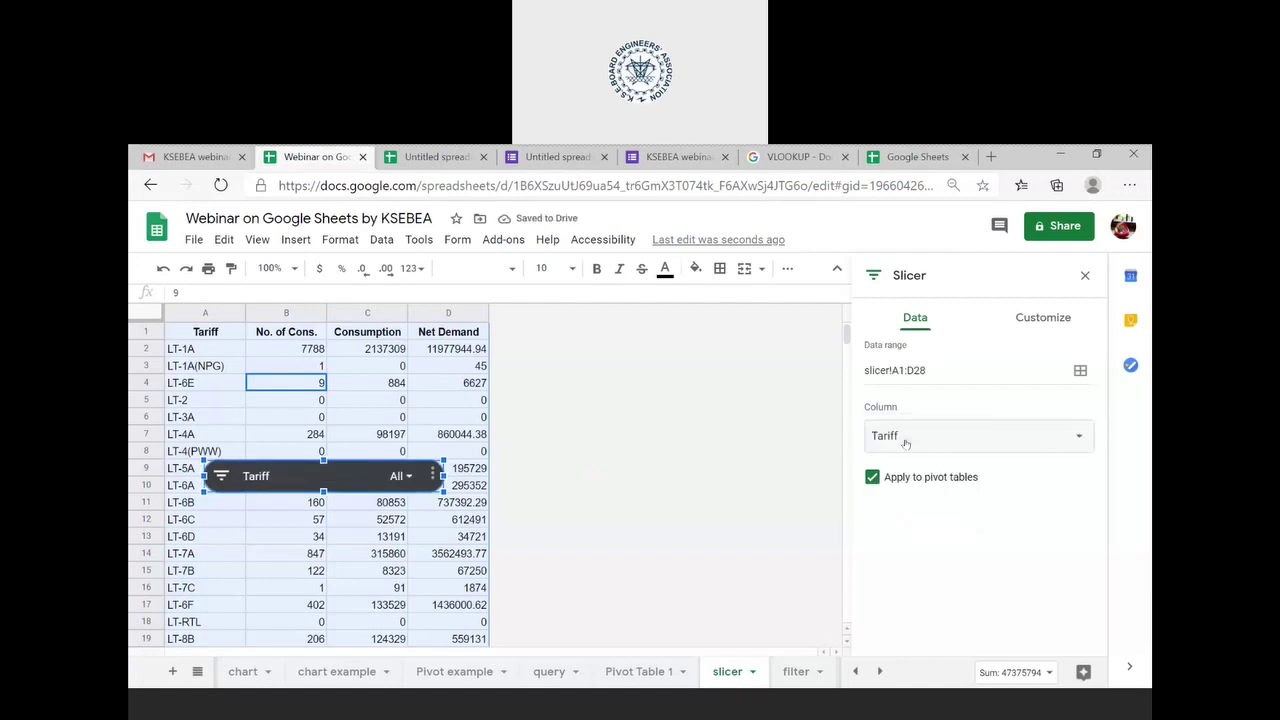
- Filter the slicer so only the LT-1A tariff is shown
{"action": "left_click", "coordinate": [400, 476]}
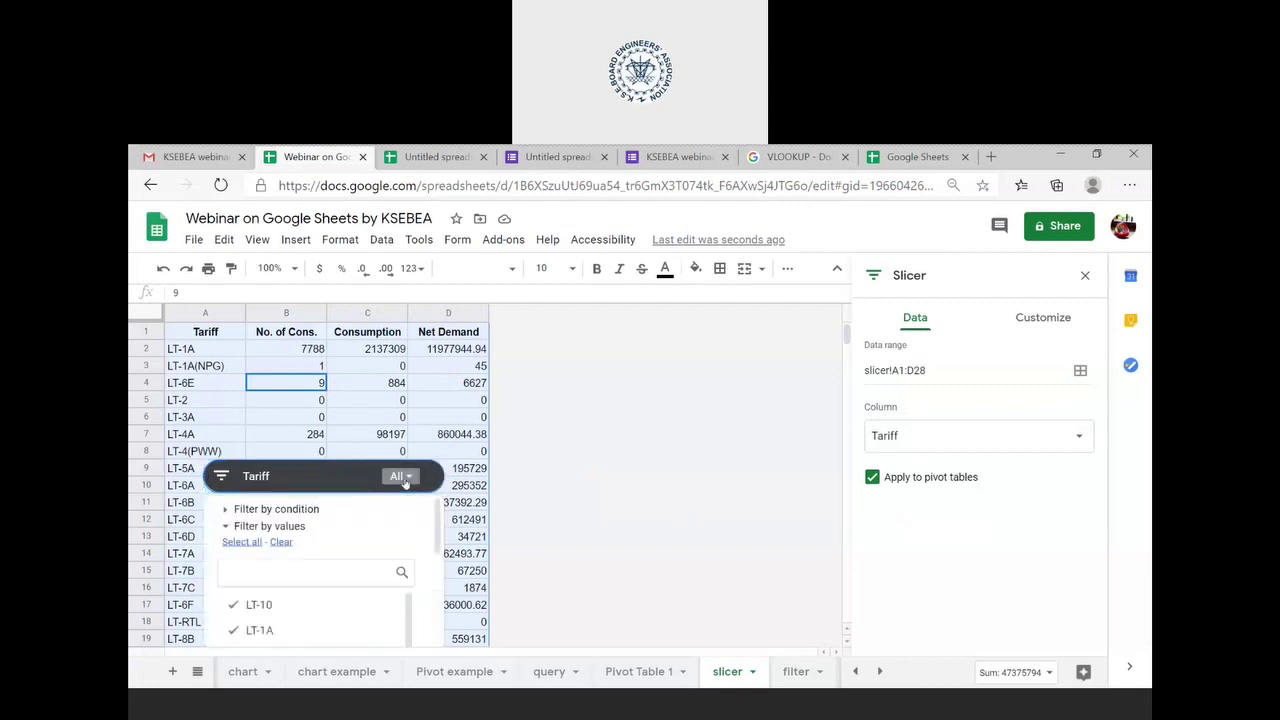
{"action": "left_click", "coordinate": [272, 542]}
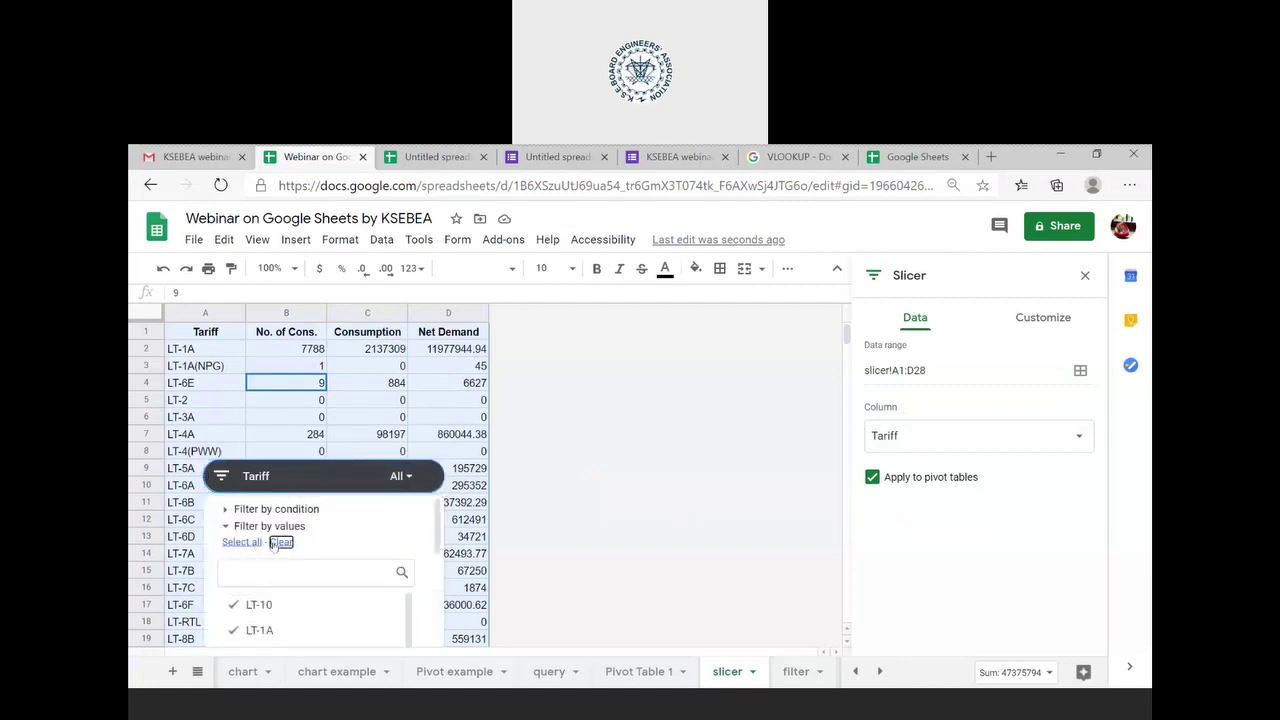
{"action": "scroll", "coordinate": [259, 617], "scroll_direction": "down", "scroll_amount": 1}
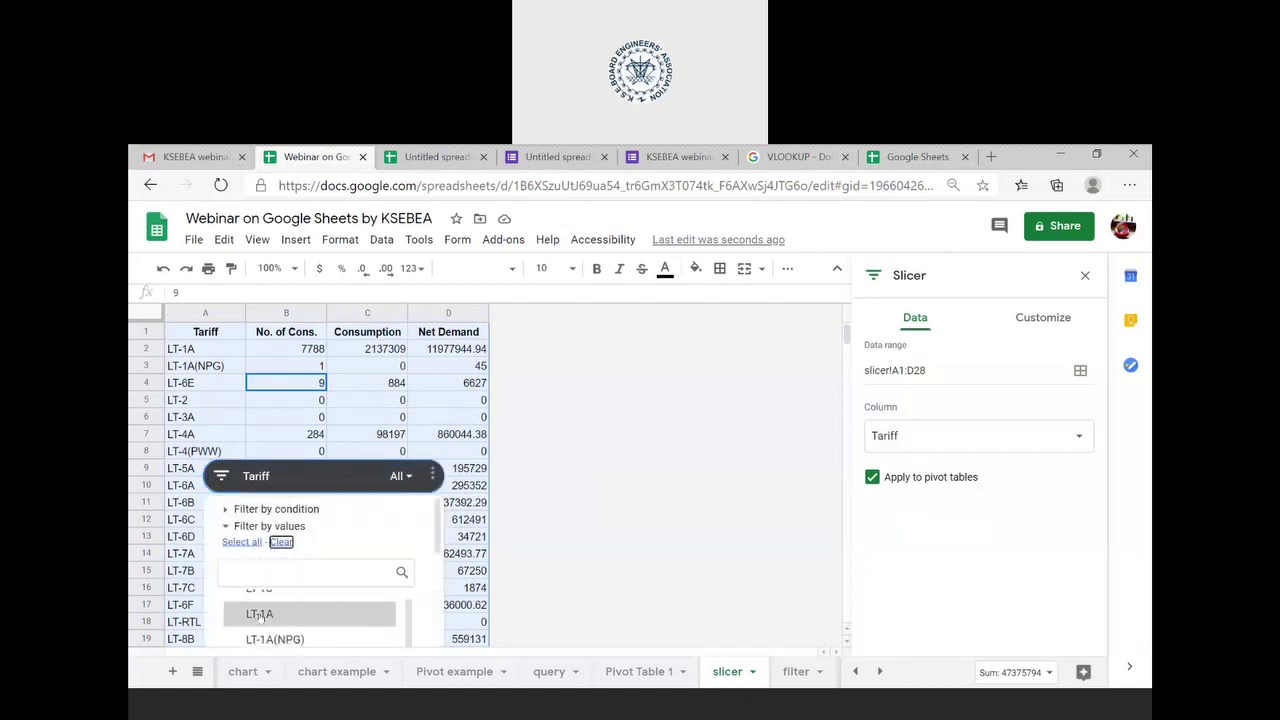
{"action": "left_click", "coordinate": [259, 614]}
{"action": "scroll", "coordinate": [396, 556], "scroll_direction": "down", "scroll_amount": 5}
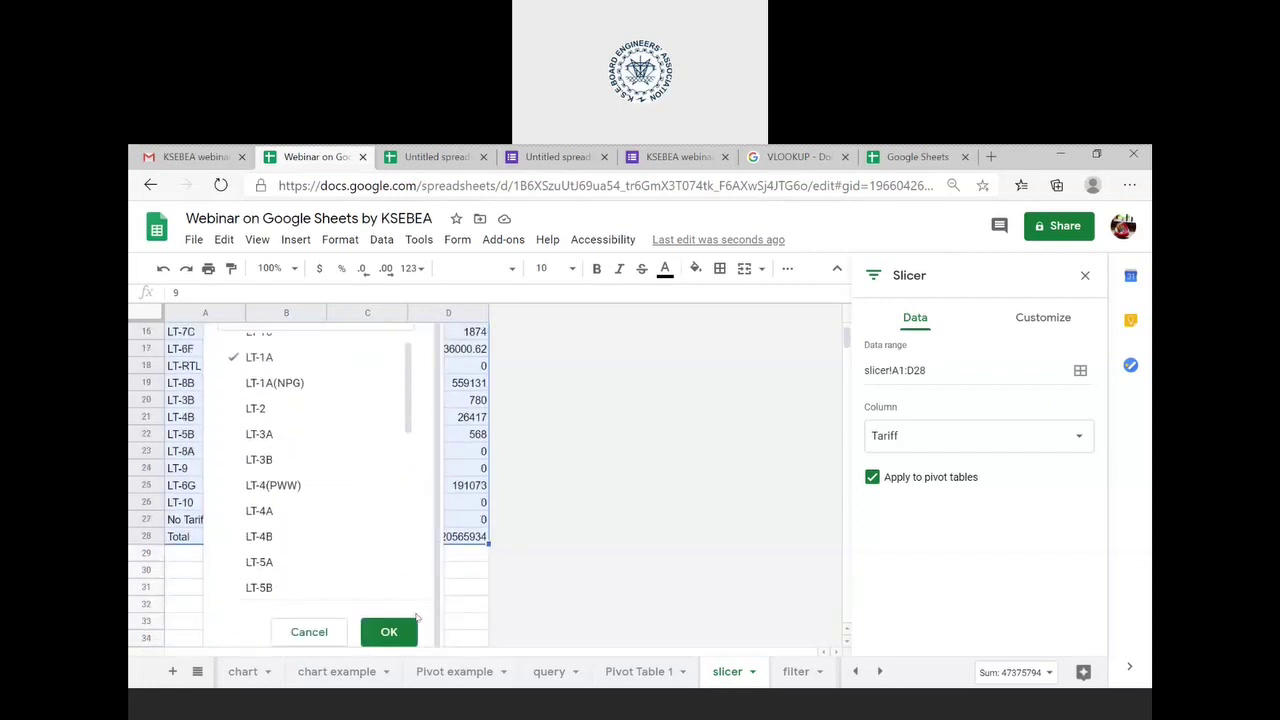
{"action": "left_click", "coordinate": [389, 632]}
{"action": "scroll", "coordinate": [381, 500], "scroll_direction": "up", "scroll_amount": 1}
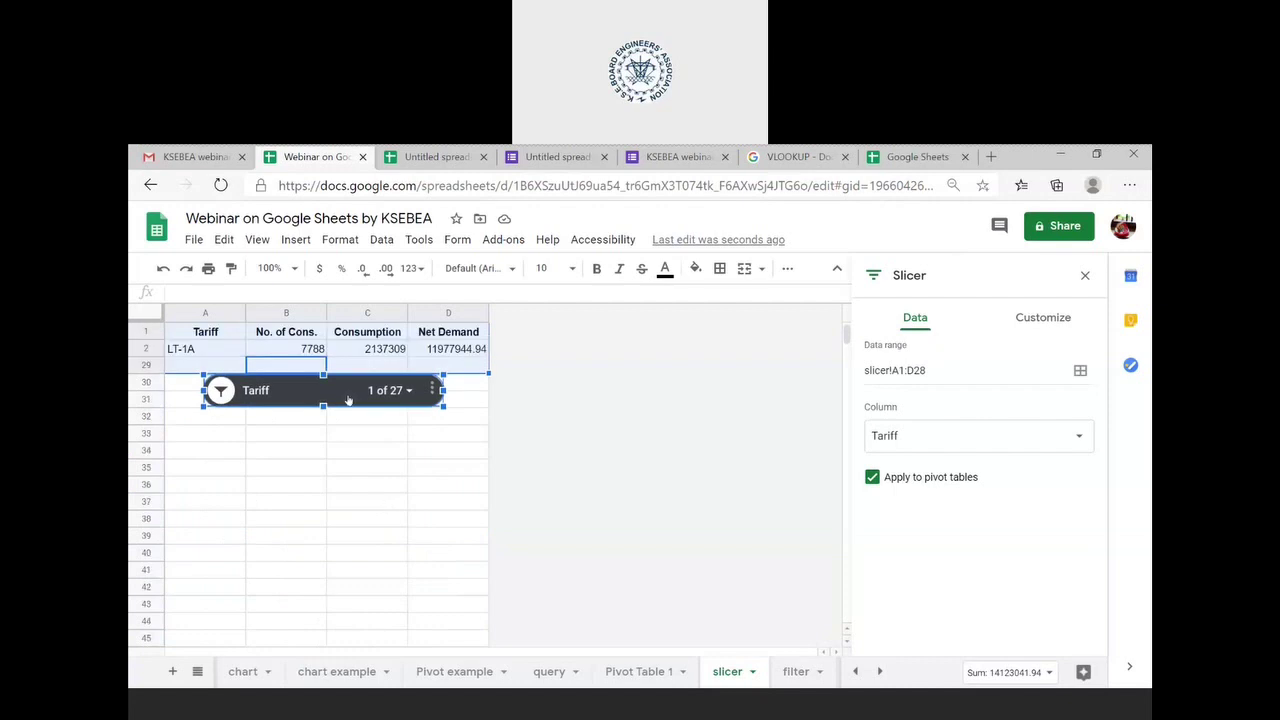
- Move the slicer down and filter it to all tariffs except LT-4(PWW)
{"action": "left_click_drag", "start_coordinate": [348, 400], "coordinate": [339, 484]}
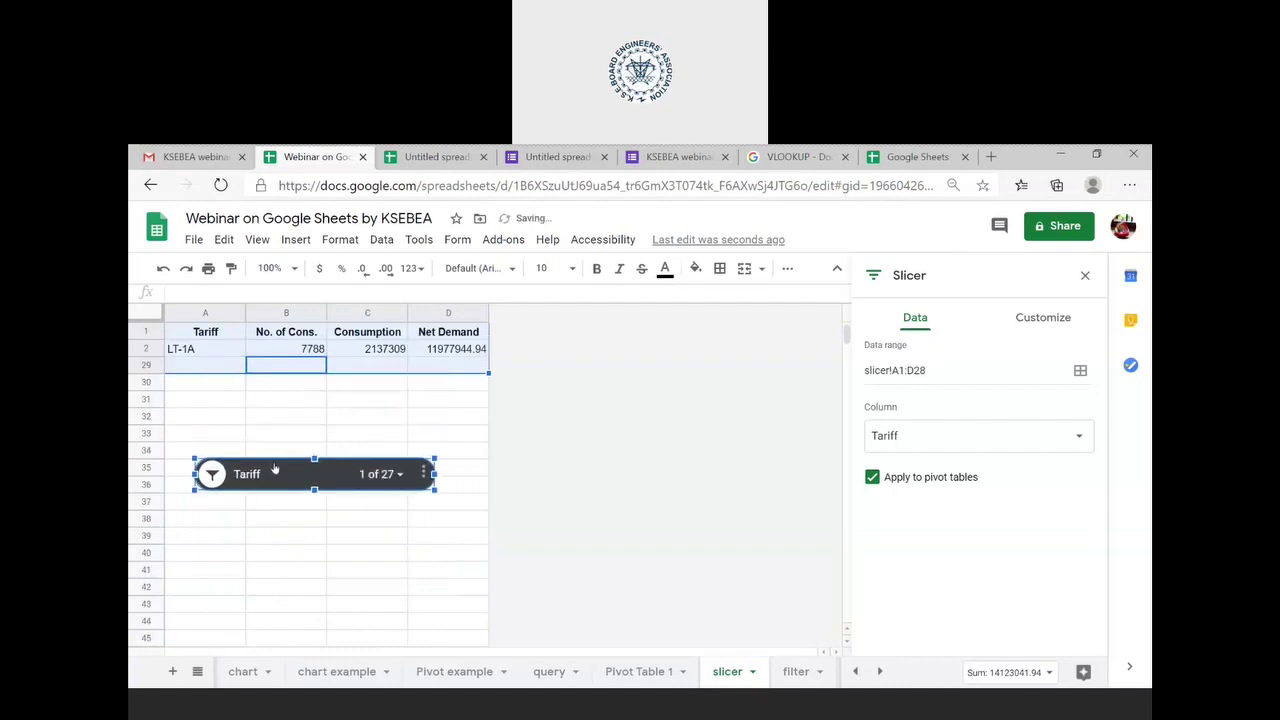
{"action": "left_click", "coordinate": [388, 478]}
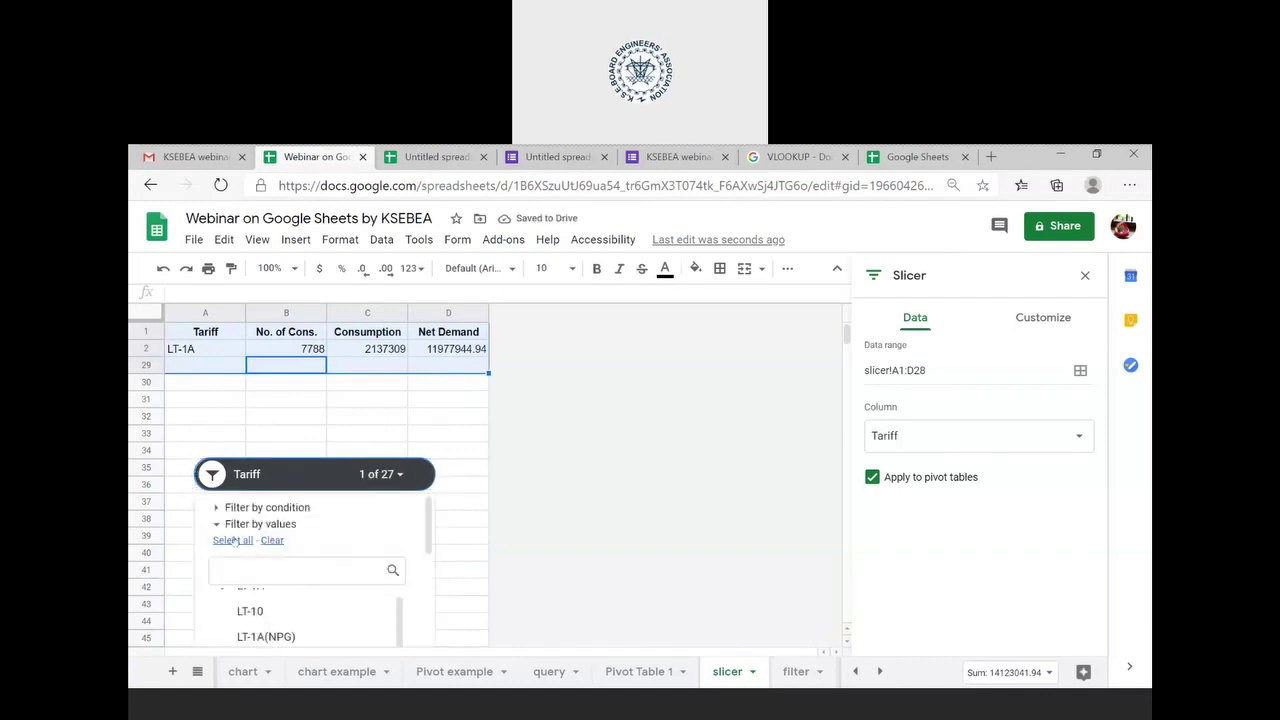
{"action": "left_click", "coordinate": [233, 541]}
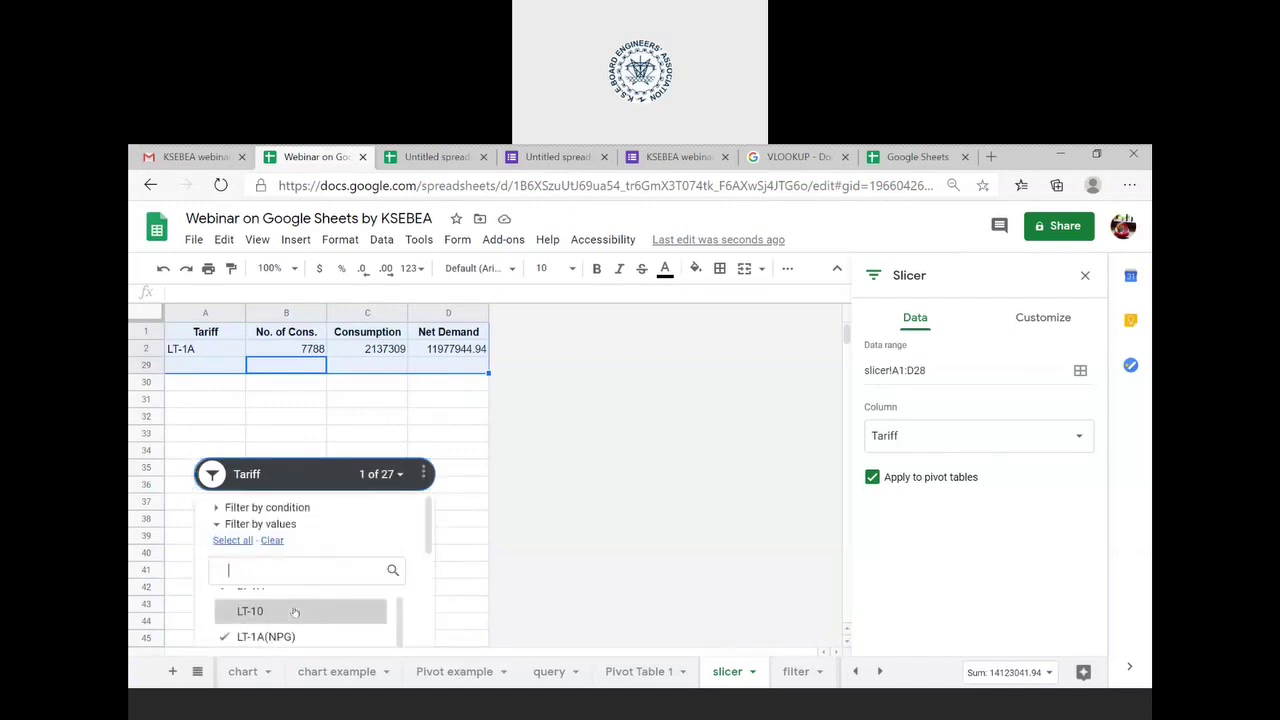
{"action": "scroll", "coordinate": [295, 612], "scroll_direction": "up", "scroll_amount": 1}
{"action": "scroll", "coordinate": [297, 612], "scroll_direction": "down", "scroll_amount": 2}
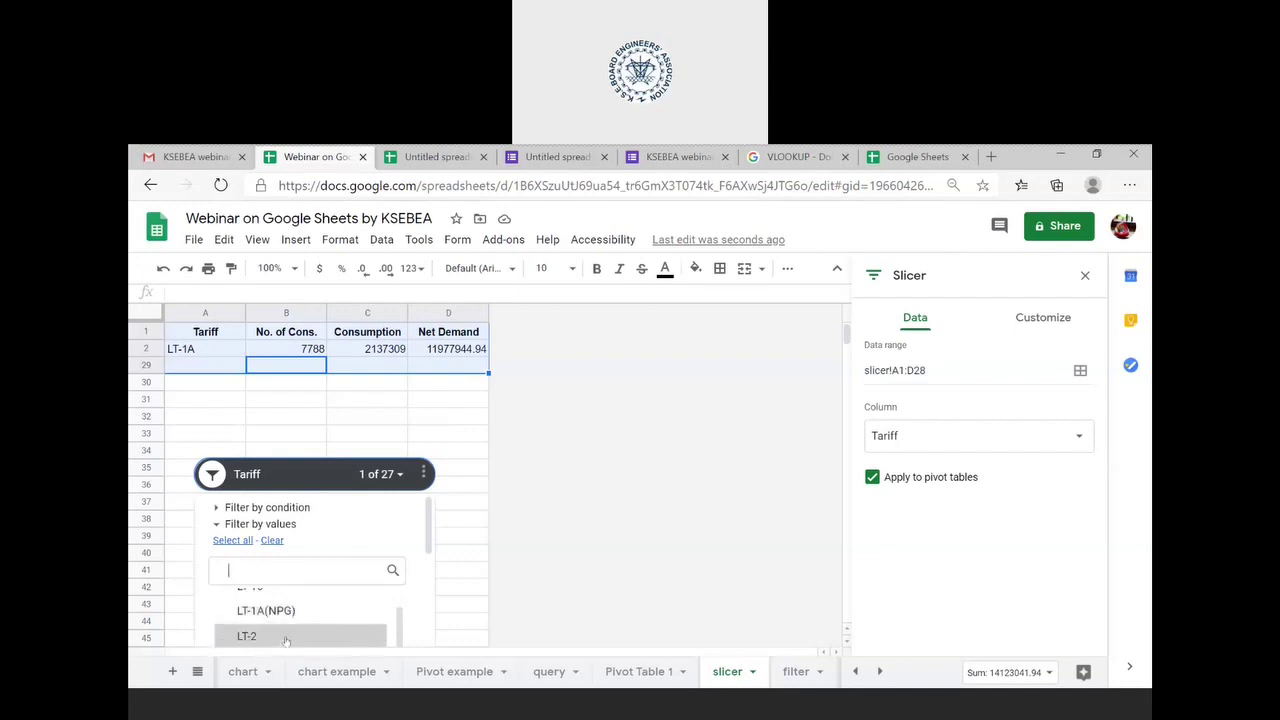
{"action": "scroll", "coordinate": [286, 638], "scroll_direction": "down", "scroll_amount": 1}
{"action": "scroll", "coordinate": [288, 634], "scroll_direction": "up", "scroll_amount": 1}
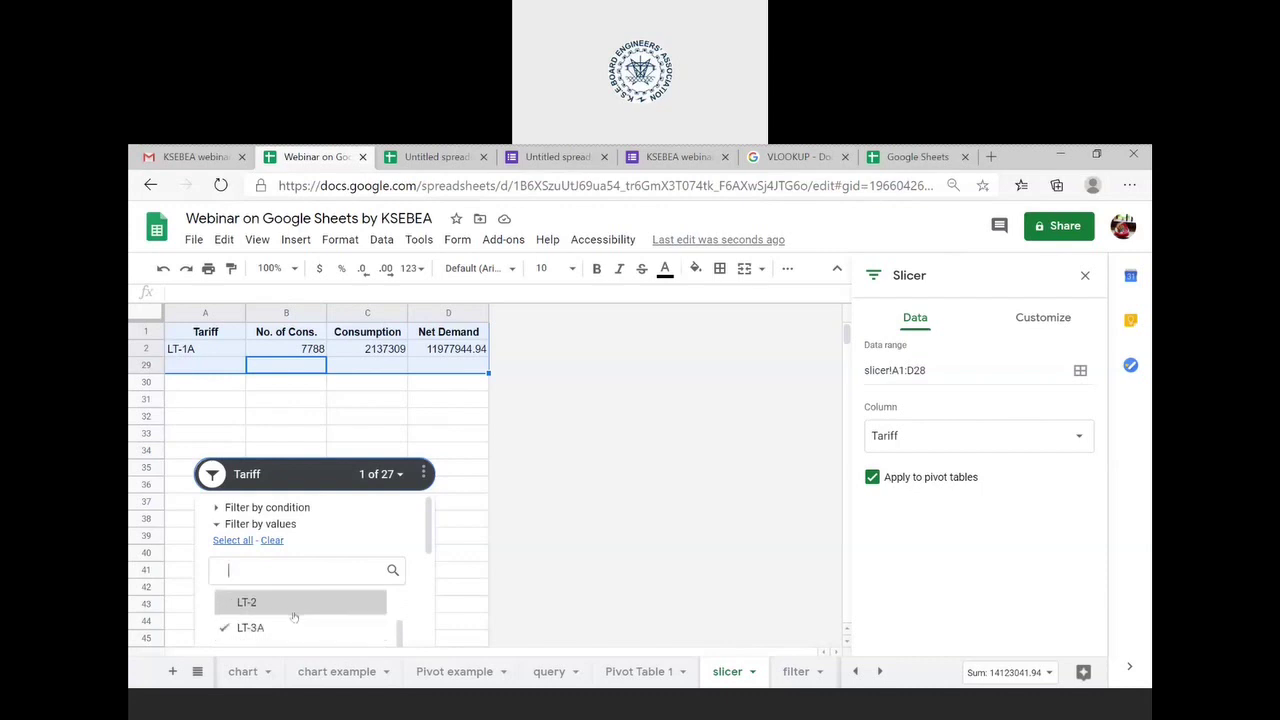
{"action": "scroll", "coordinate": [290, 628], "scroll_direction": "down", "scroll_amount": 1}
{"action": "scroll", "coordinate": [292, 626], "scroll_direction": "down", "scroll_amount": 2}
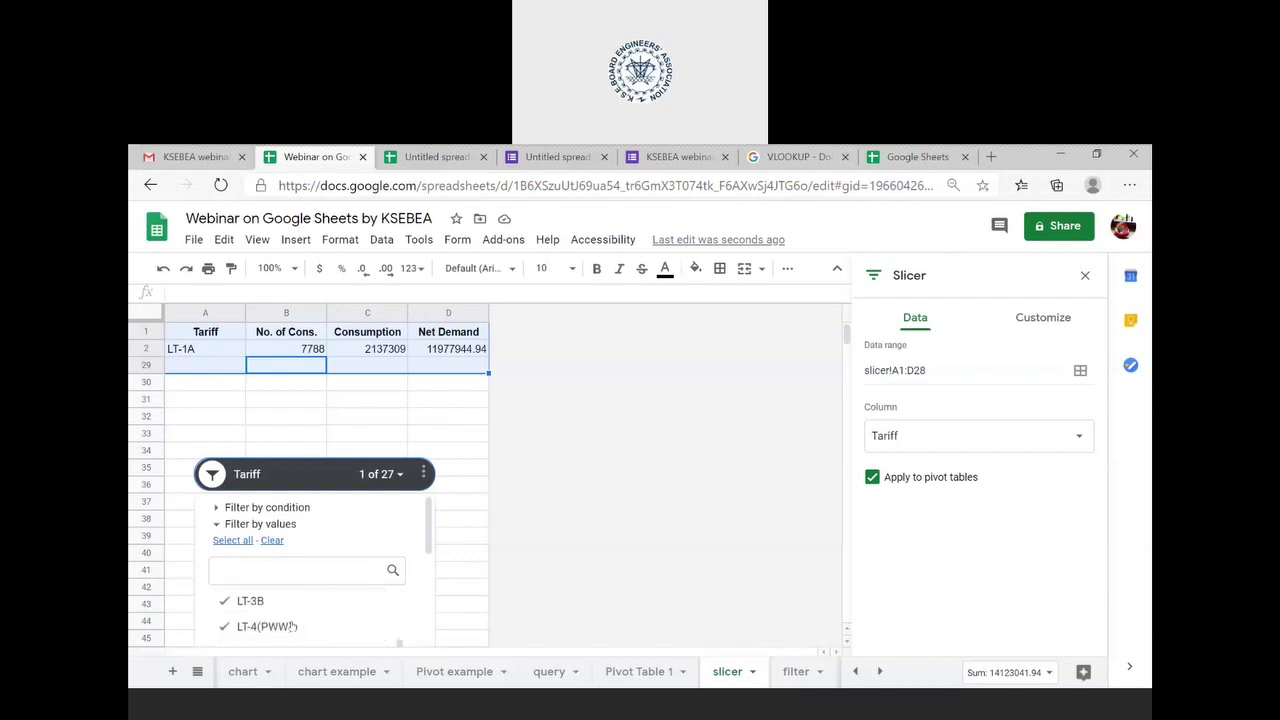
{"action": "left_click", "coordinate": [290, 626]}
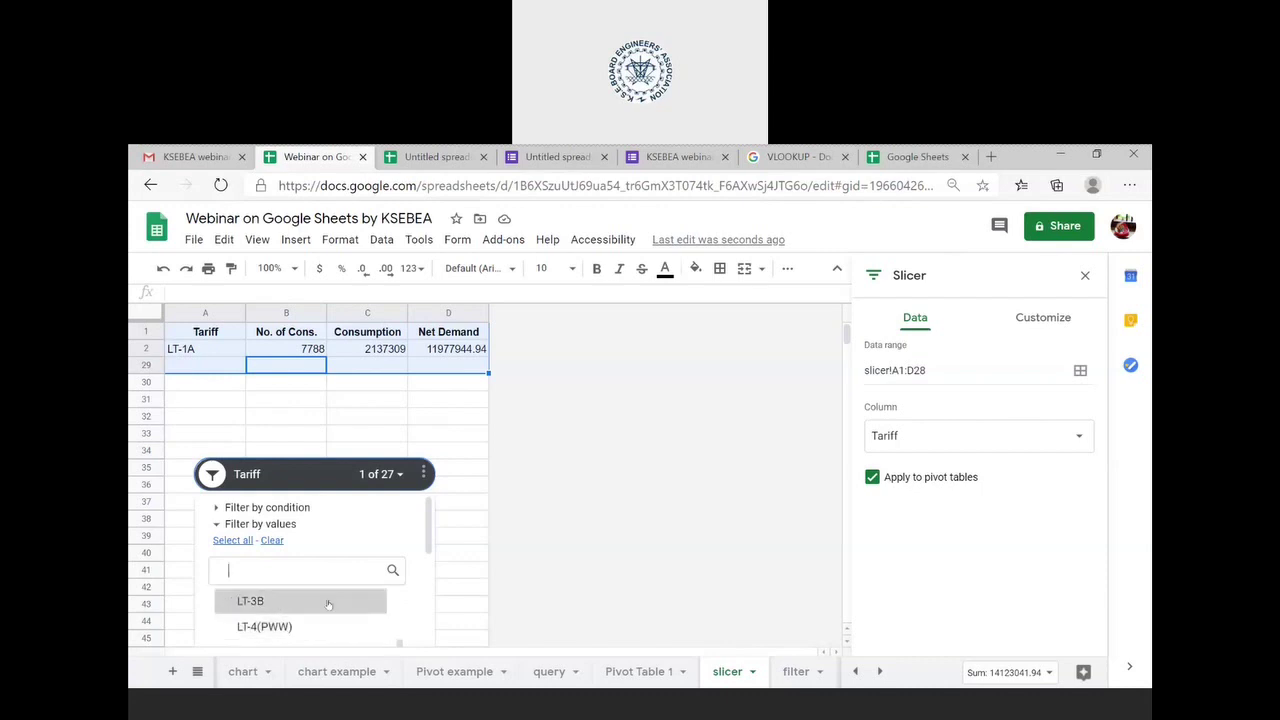
{"action": "scroll", "coordinate": [384, 541], "scroll_direction": "down", "scroll_amount": 5}
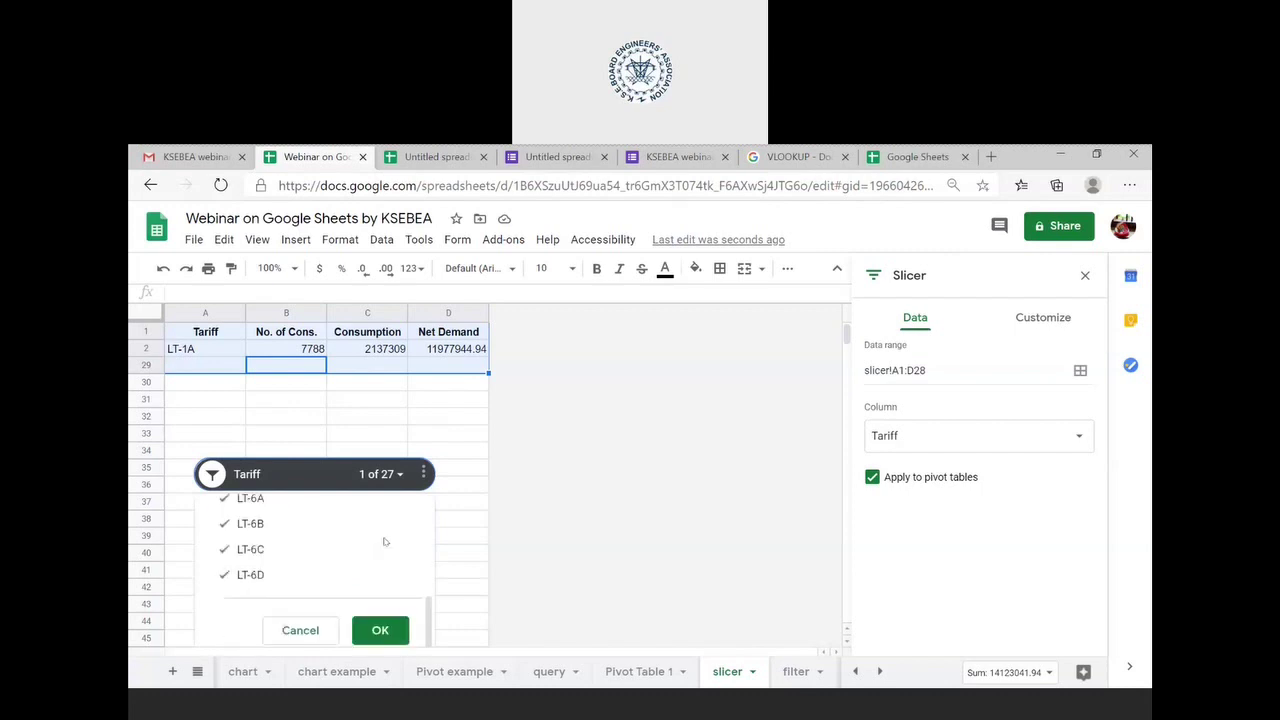
{"action": "left_click", "coordinate": [380, 630]}
- Place the slicer over rows 22–23 and deselect it by selecting cell D28
{"action": "scroll", "coordinate": [348, 495], "scroll_direction": "down", "scroll_amount": 3}
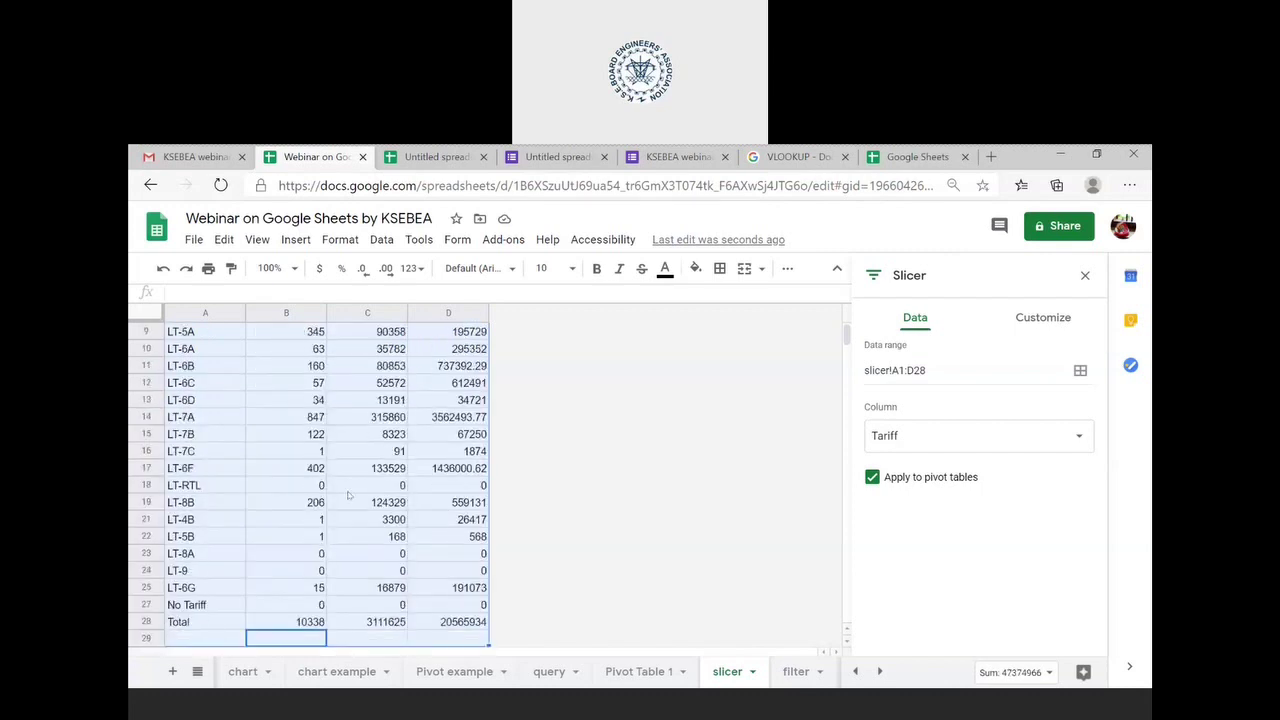
{"action": "scroll", "coordinate": [348, 495], "scroll_direction": "down", "scroll_amount": 1}
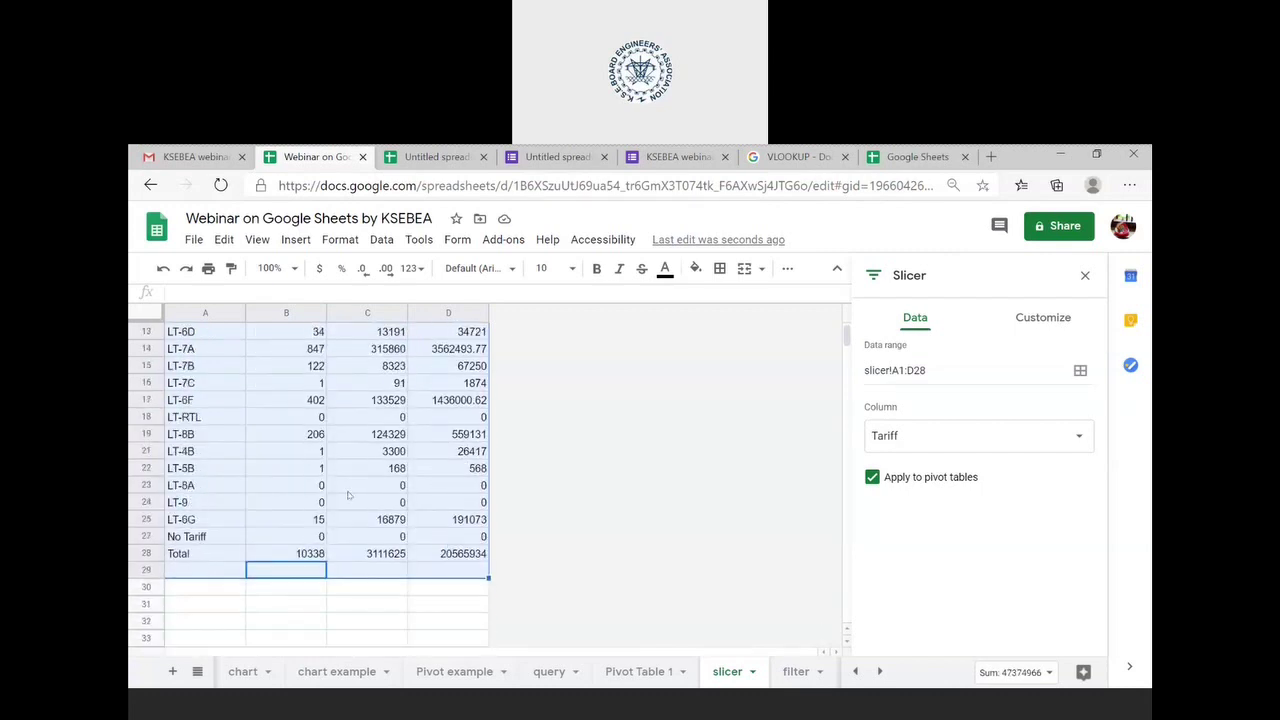
{"action": "scroll", "coordinate": [348, 495], "scroll_direction": "up", "scroll_amount": 3}
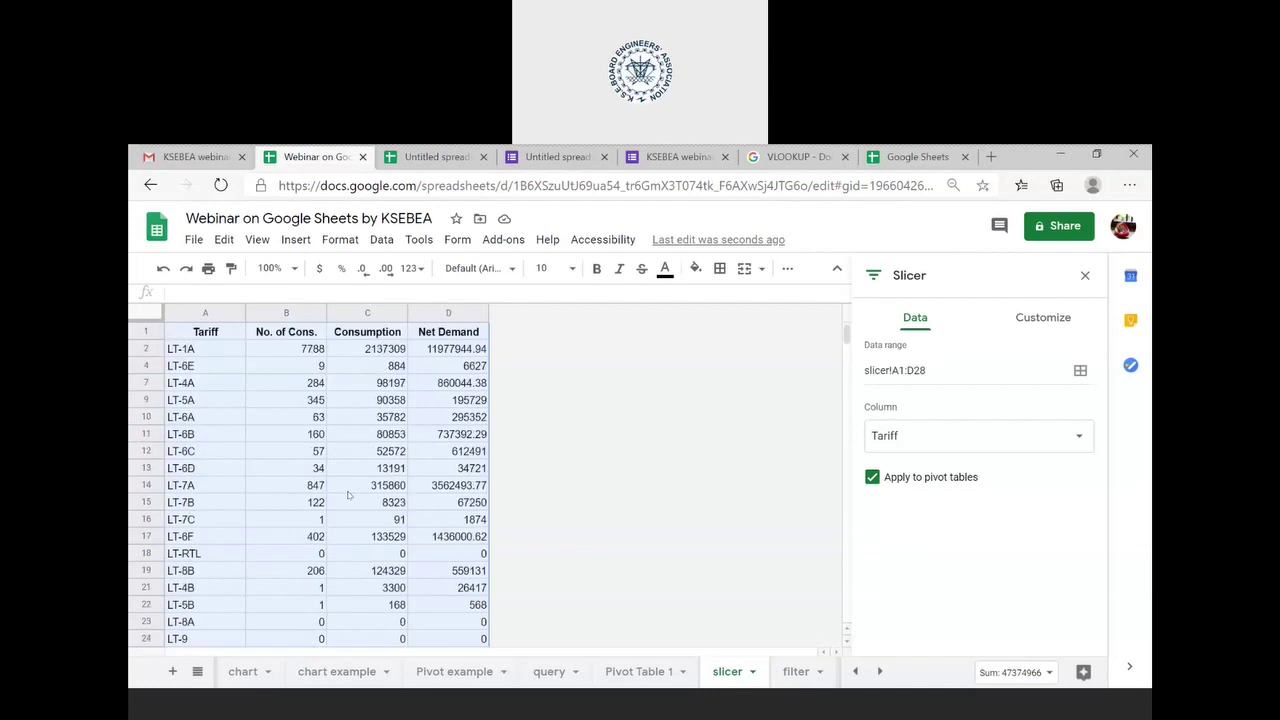
{"action": "scroll", "coordinate": [348, 495], "scroll_direction": "down", "scroll_amount": 1}
{"action": "scroll", "coordinate": [348, 495], "scroll_direction": "up", "scroll_amount": 1}
{"action": "scroll", "coordinate": [348, 495], "scroll_direction": "down", "scroll_amount": 1}
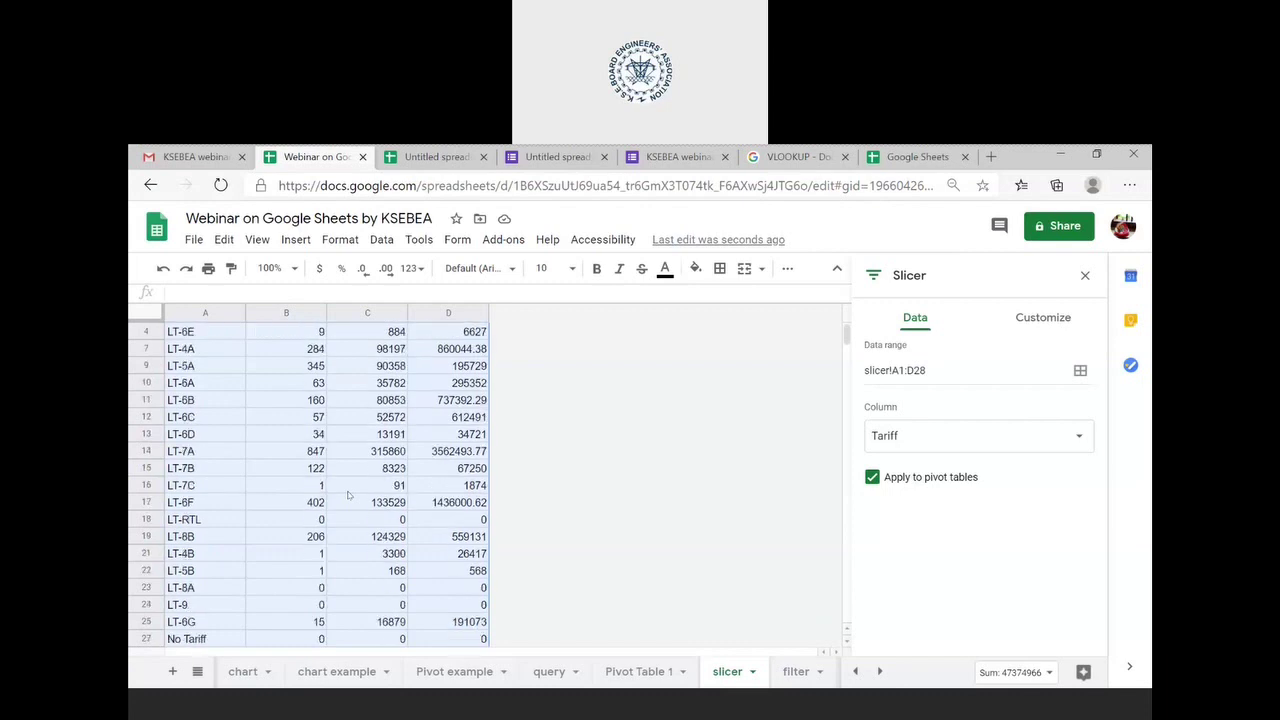
{"action": "scroll", "coordinate": [348, 495], "scroll_direction": "up", "scroll_amount": 1}
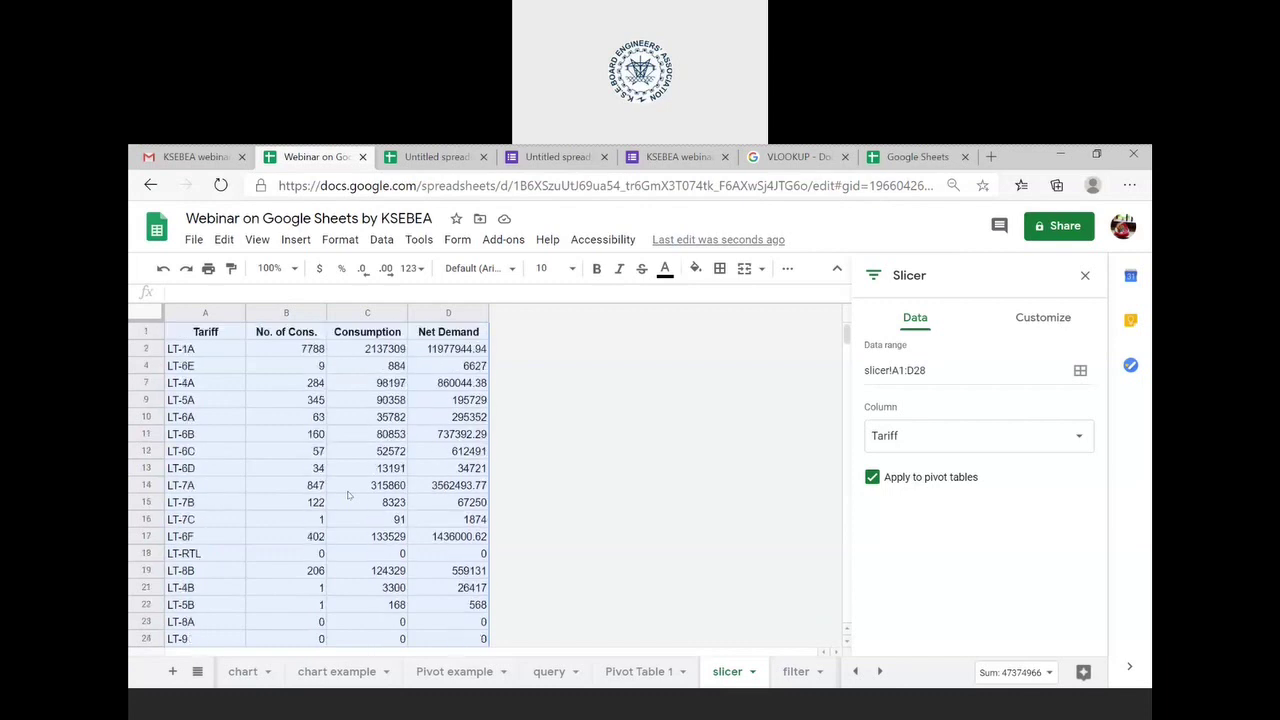
{"action": "scroll", "coordinate": [348, 495], "scroll_direction": "down", "scroll_amount": 2}
{"action": "scroll", "coordinate": [348, 495], "scroll_direction": "down", "scroll_amount": 3}
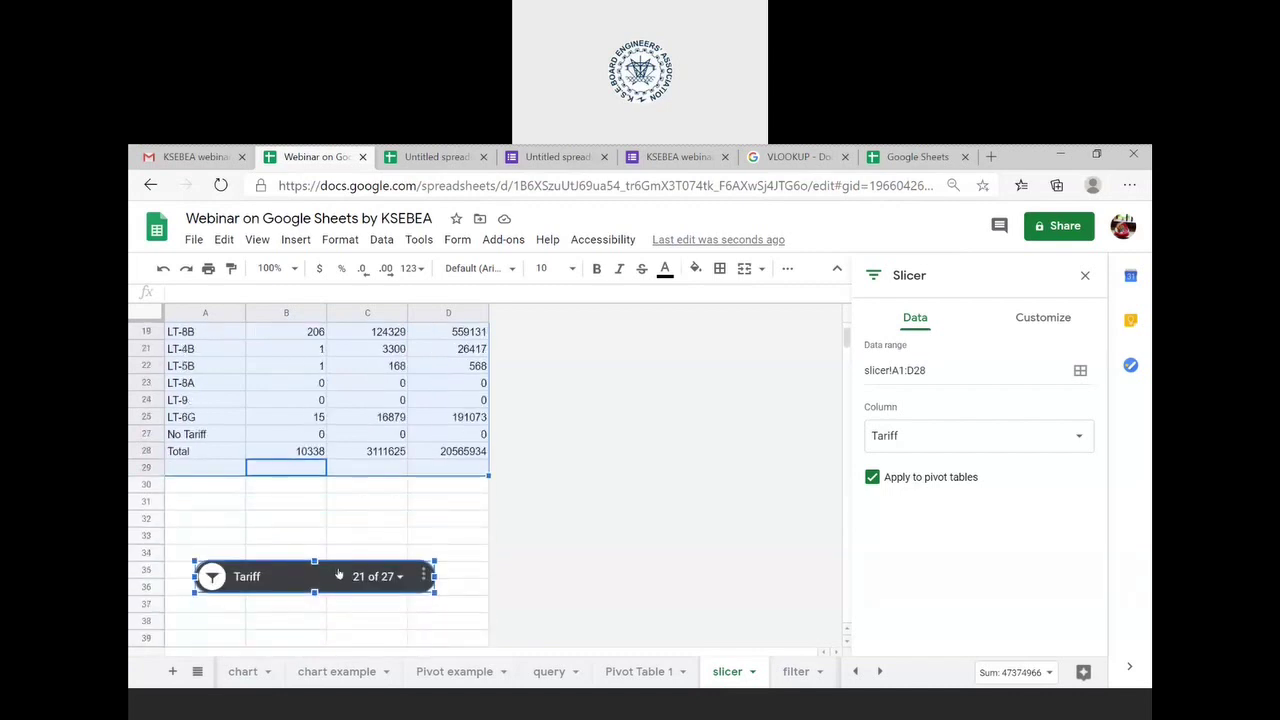
{"action": "left_click_drag", "start_coordinate": [339, 574], "coordinate": [314, 372]}
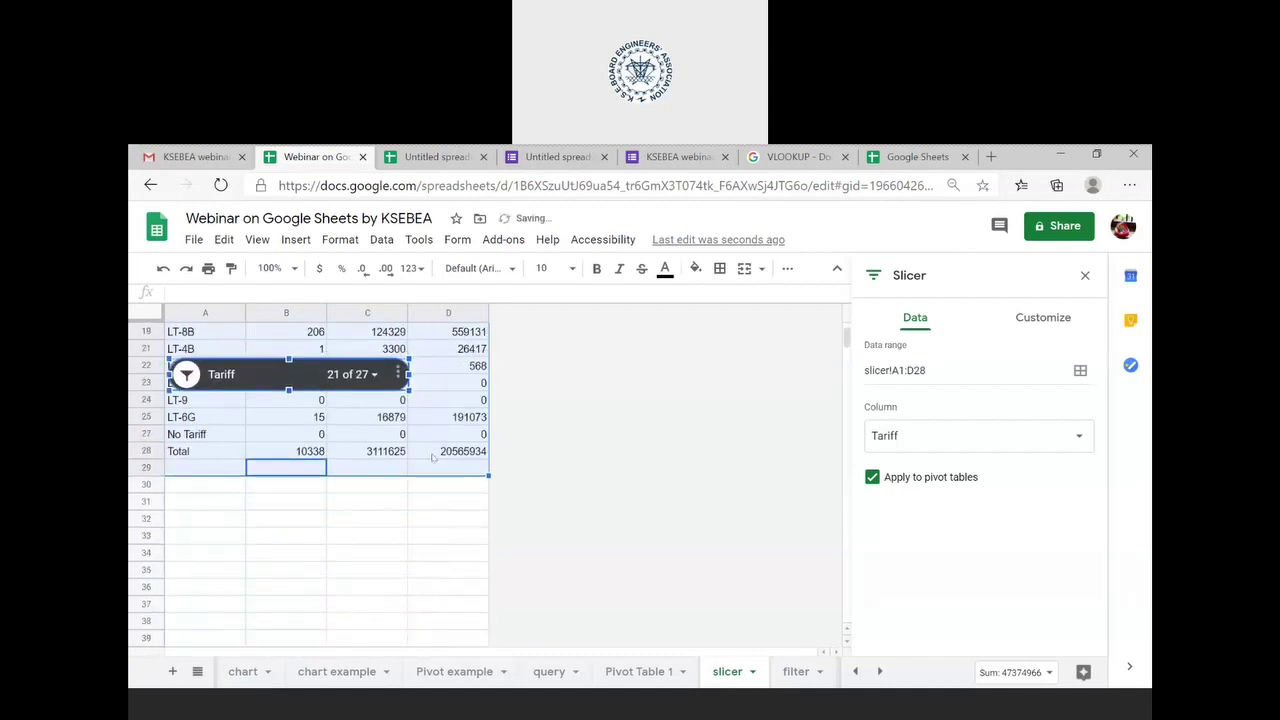
{"action": "left_click", "coordinate": [446, 456]}
{"action": "scroll", "coordinate": [446, 460], "scroll_direction": "up", "scroll_amount": 5}
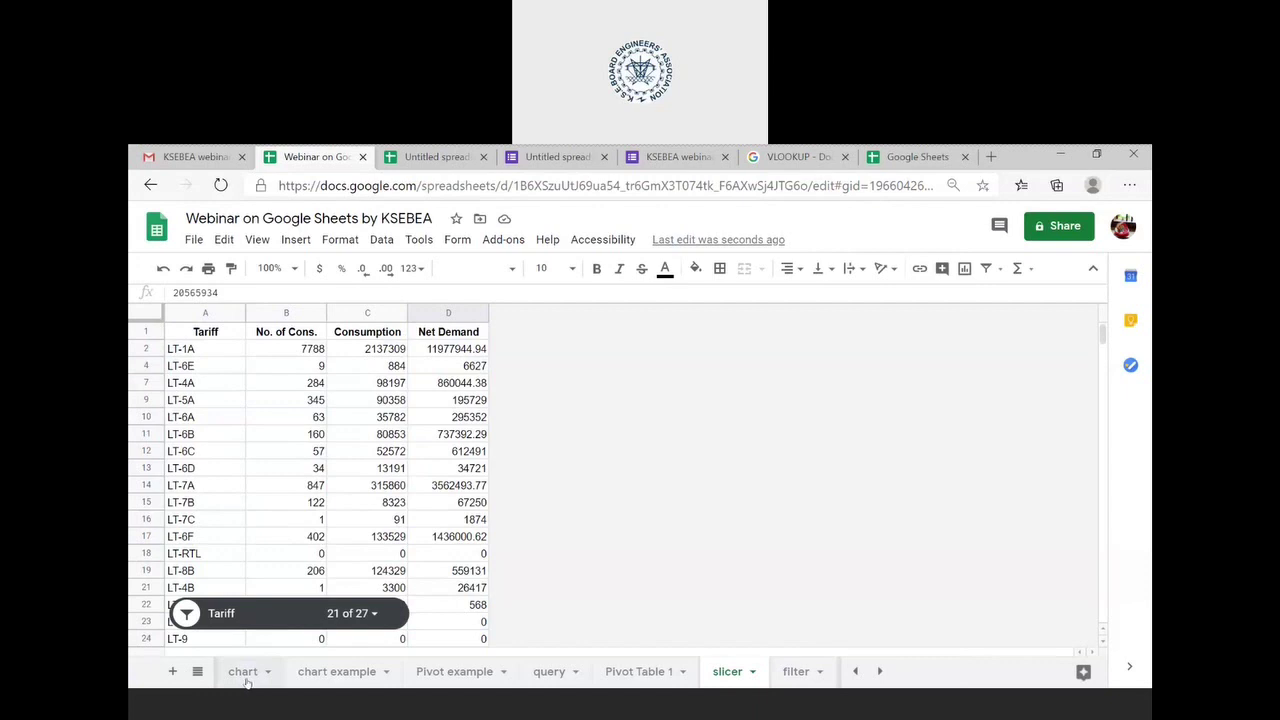
- Go to the functions sheet and select the Pivot Table entry in A28 to show its link
{"action": "scroll", "coordinate": [242, 683], "scroll_direction": "up", "scroll_amount": 1}
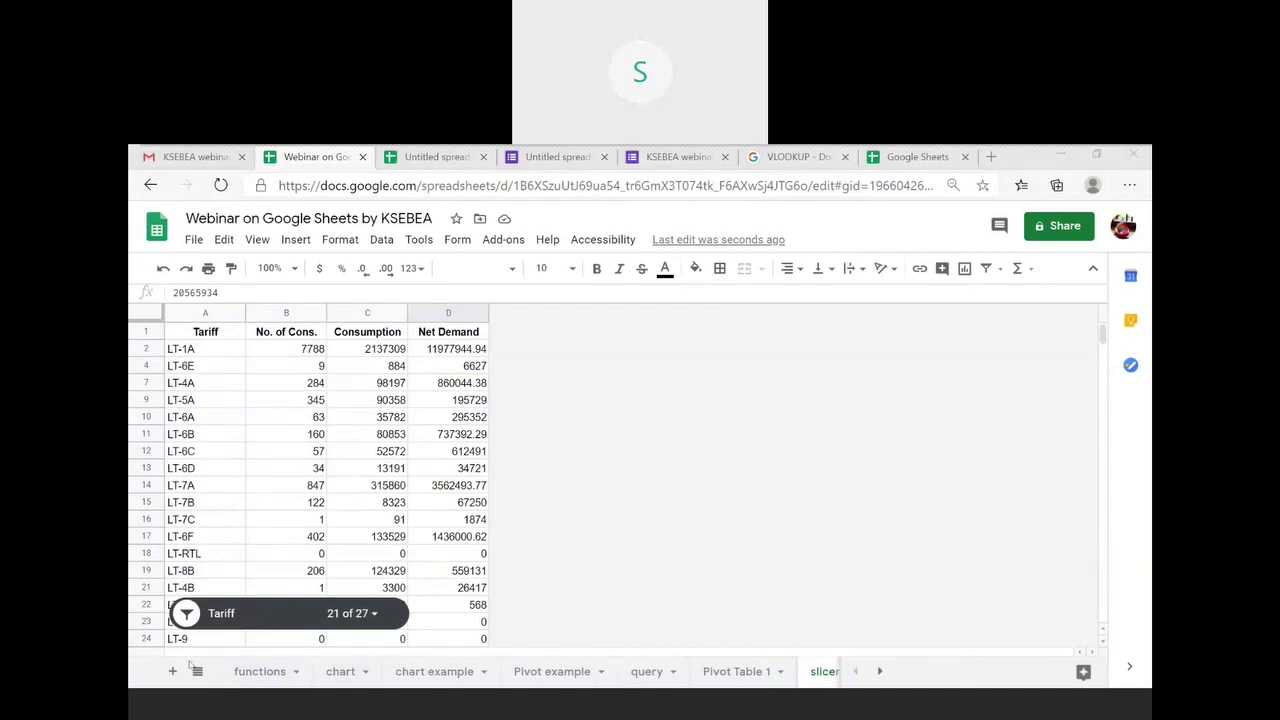
{"action": "left_click", "coordinate": [262, 677]}
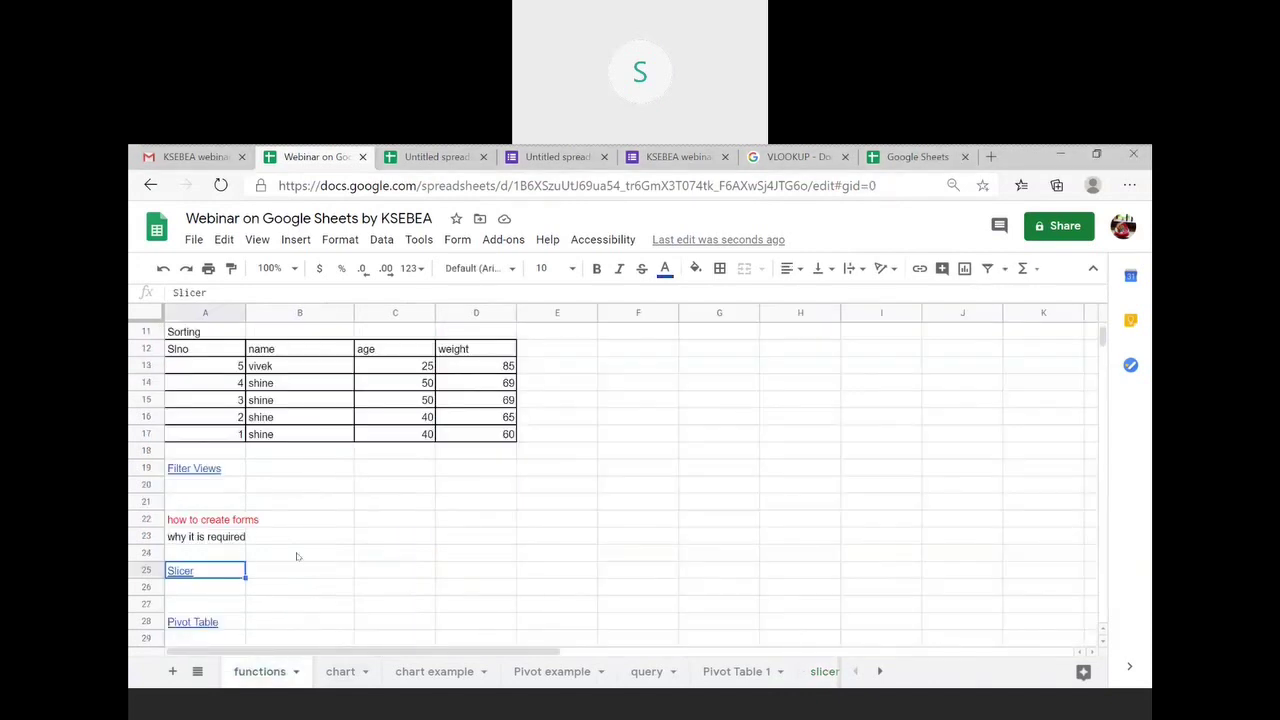
{"action": "scroll", "coordinate": [297, 557], "scroll_direction": "down", "scroll_amount": 2}
{"action": "left_click", "coordinate": [200, 537]}
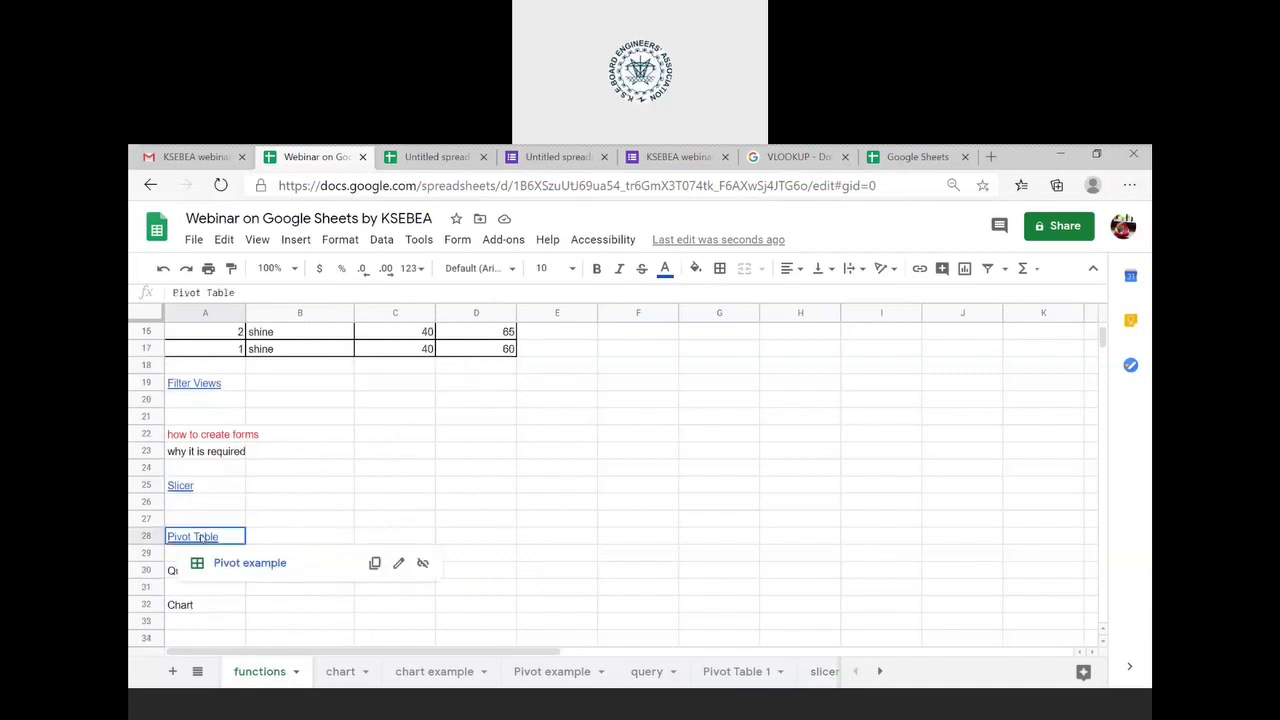
- Follow the link to the Pivot example sheet, review its Tariff table from row 1, and open Data
{"action": "left_click", "coordinate": [231, 568]}
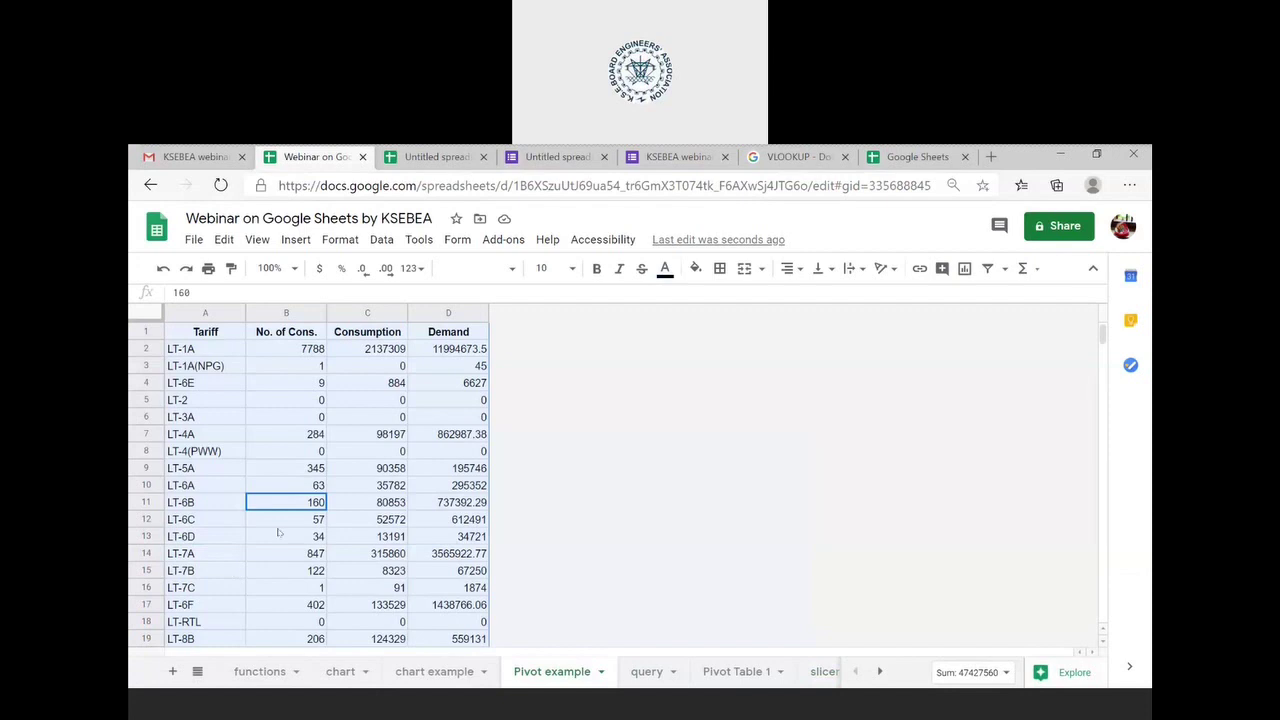
{"action": "scroll", "coordinate": [550, 611], "scroll_direction": "down", "scroll_amount": 5}
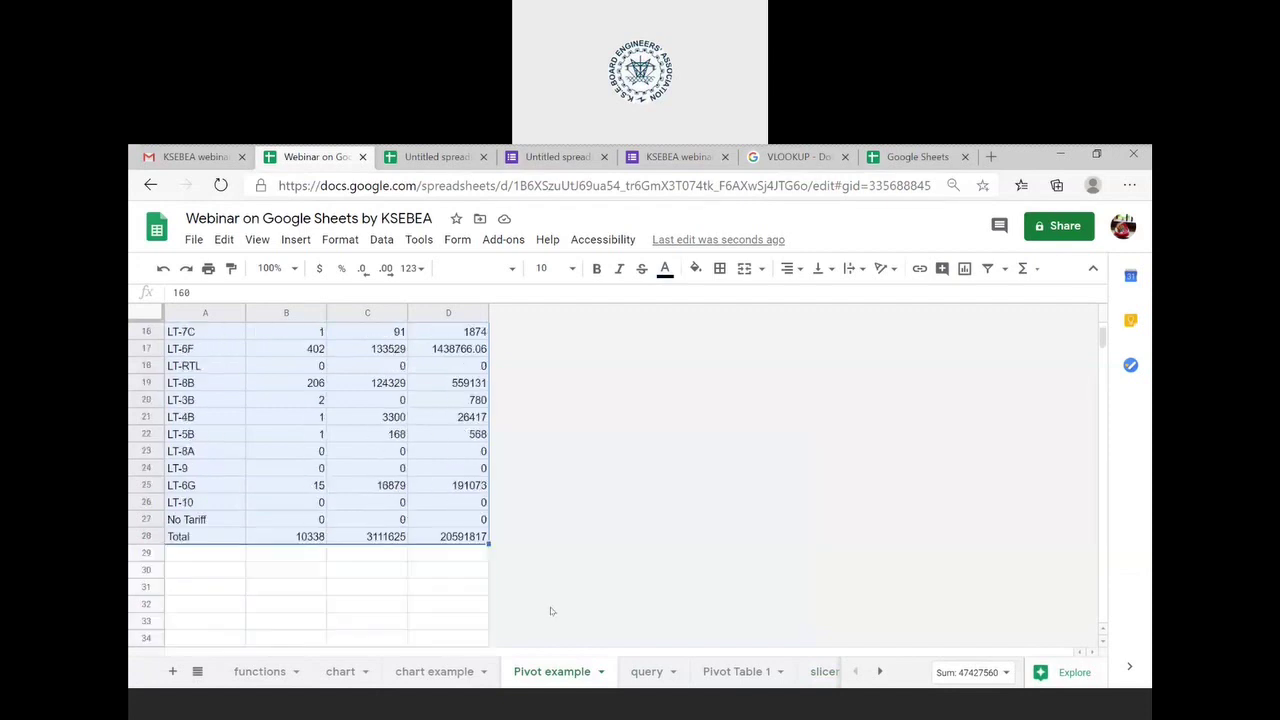
{"action": "scroll", "coordinate": [550, 611], "scroll_direction": "up", "scroll_amount": 3}
{"action": "scroll", "coordinate": [550, 611], "scroll_direction": "up", "scroll_amount": 3}
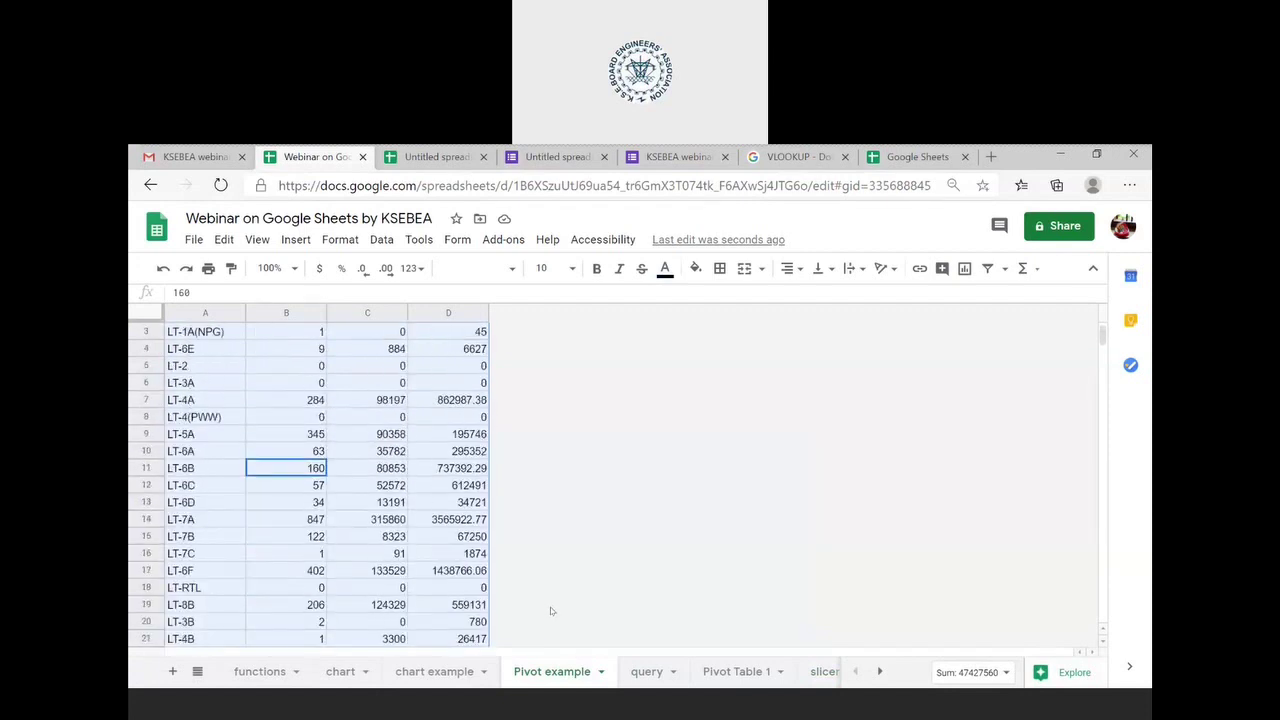
{"action": "left_click", "coordinate": [440, 508]}
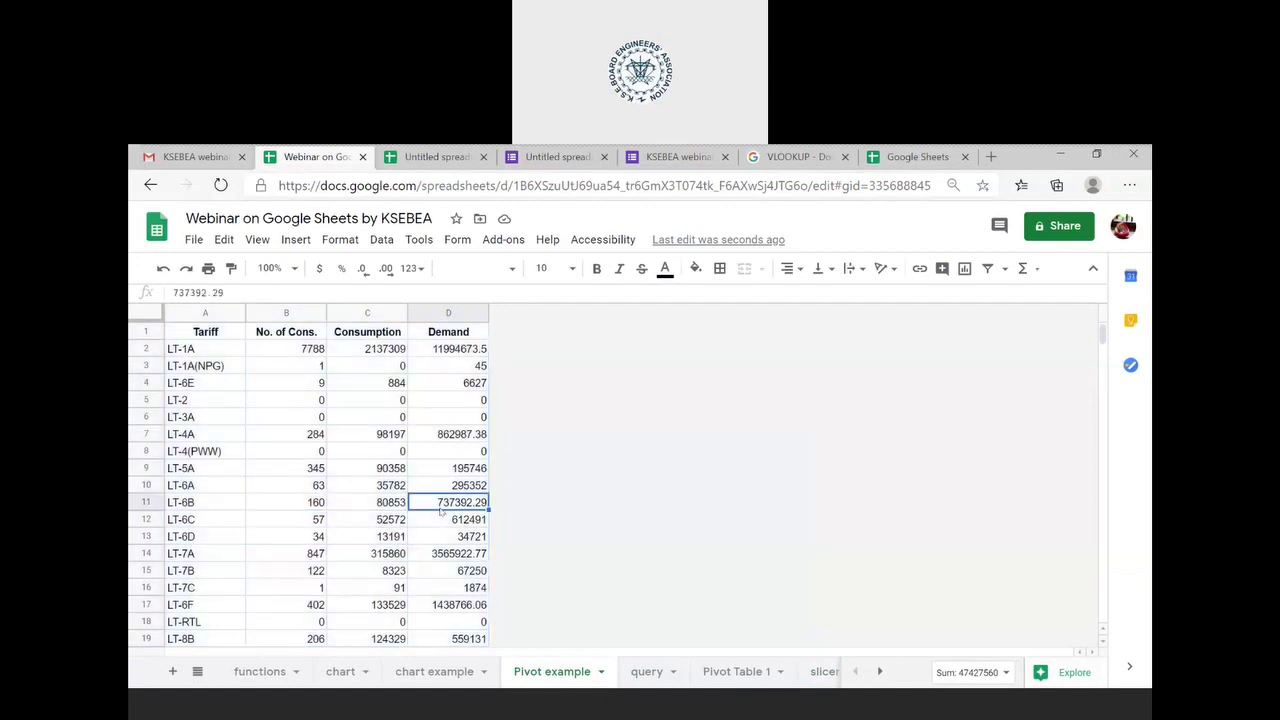
{"action": "scroll", "coordinate": [440, 511], "scroll_direction": "down", "scroll_amount": 5}
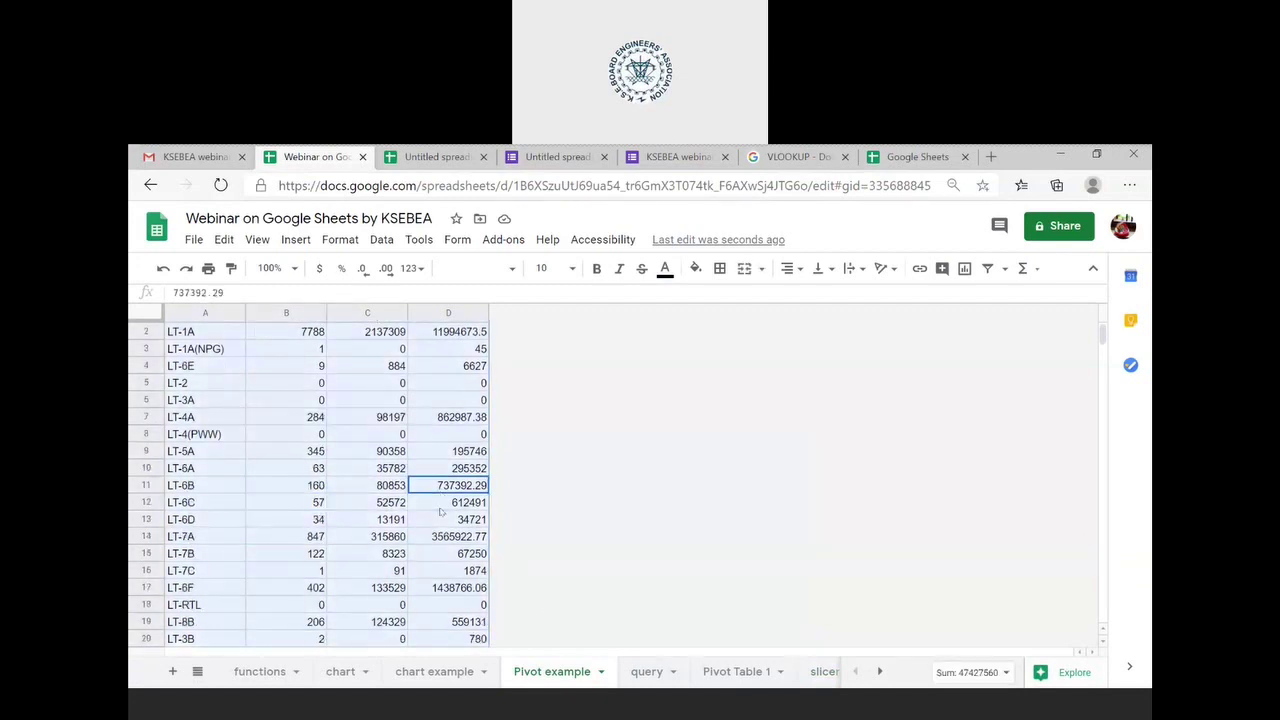
{"action": "scroll", "coordinate": [440, 511], "scroll_direction": "up", "scroll_amount": 5}
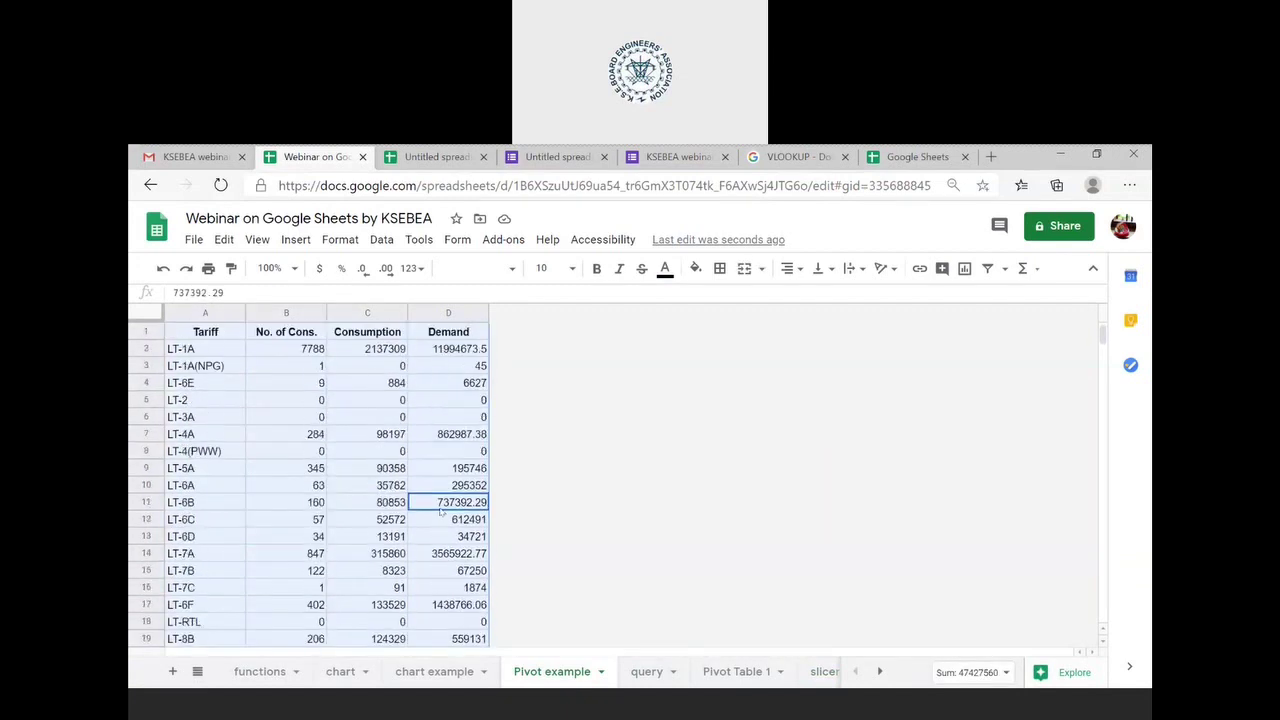
{"action": "left_click", "coordinate": [382, 241]}
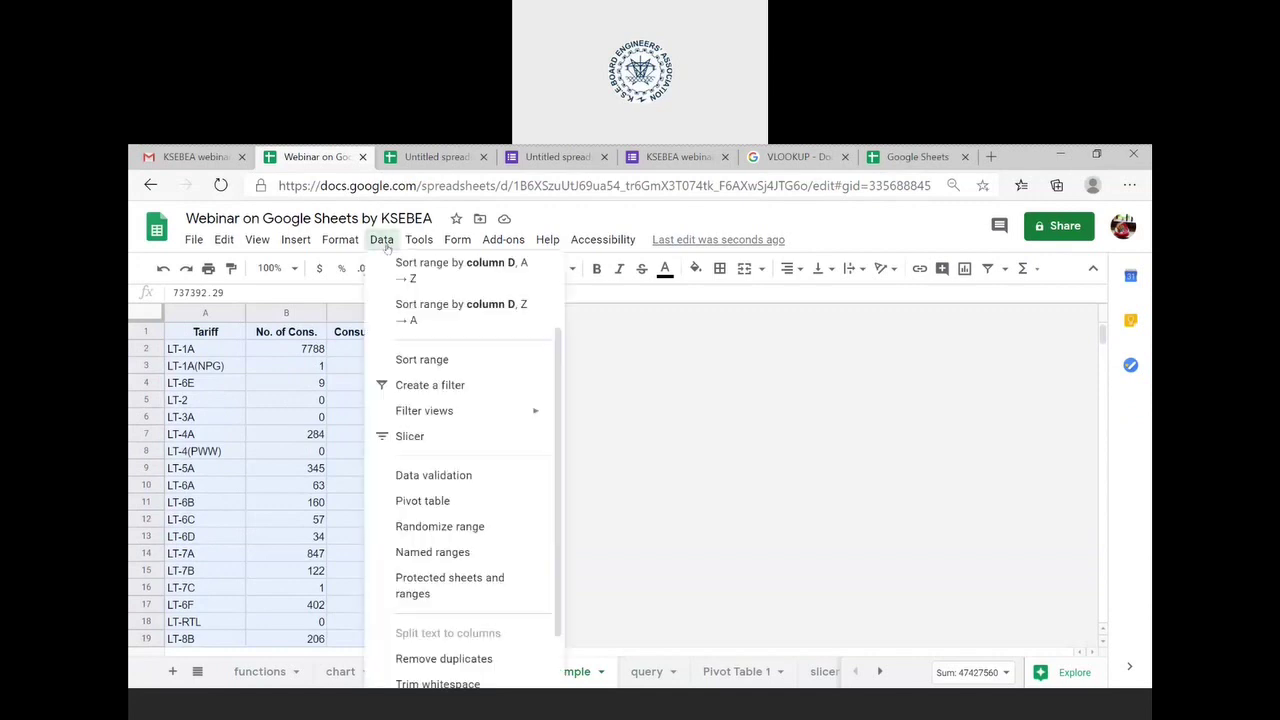
- Create a pivot table from 'Pivot example'!A1:D28 on a new sheet, Pivot Table 2
{"action": "left_click", "coordinate": [450, 467]}
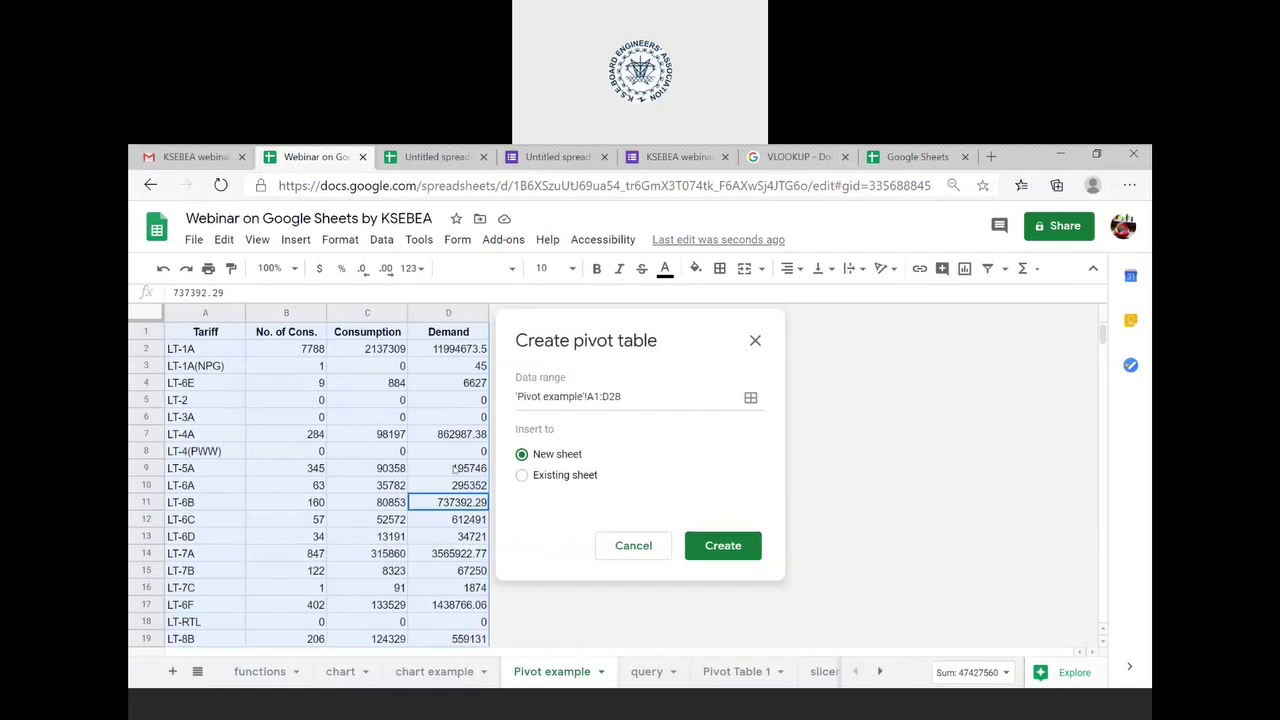
{"action": "left_click", "coordinate": [713, 557]}
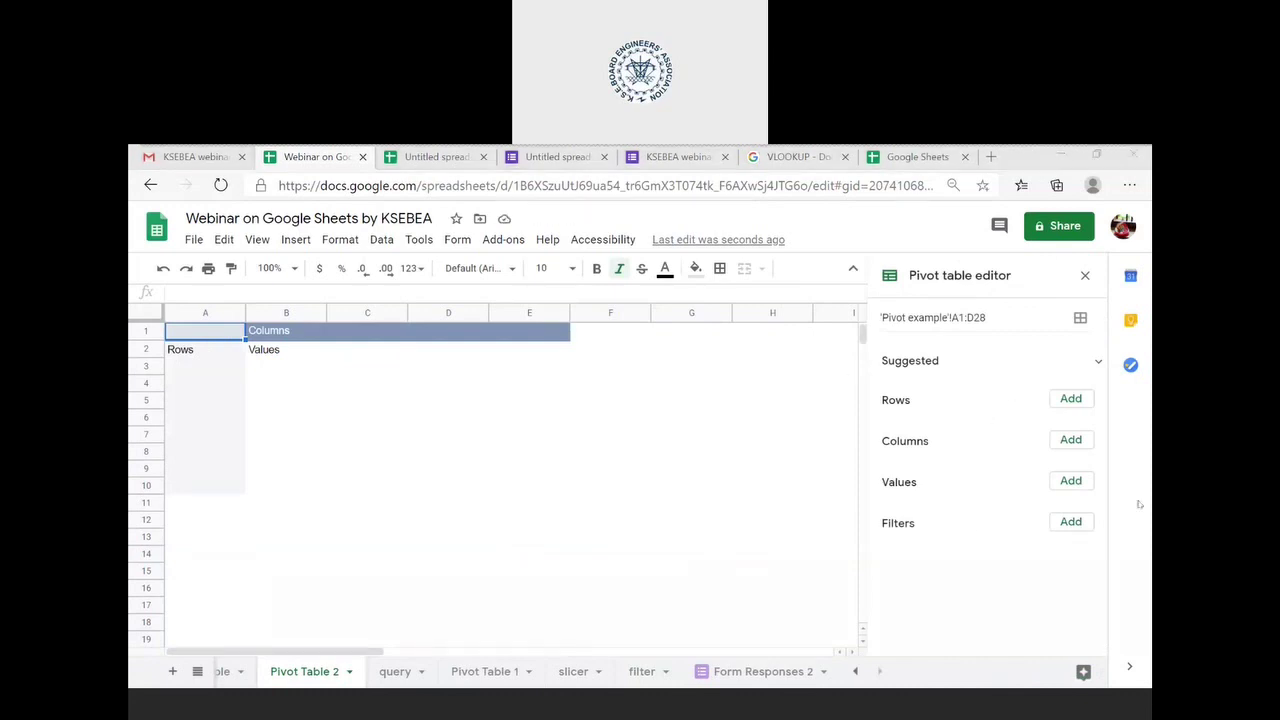
- Add Tariff as pivot rows and SUM of No. of Cons. as values
{"action": "left_click", "coordinate": [1098, 363]}
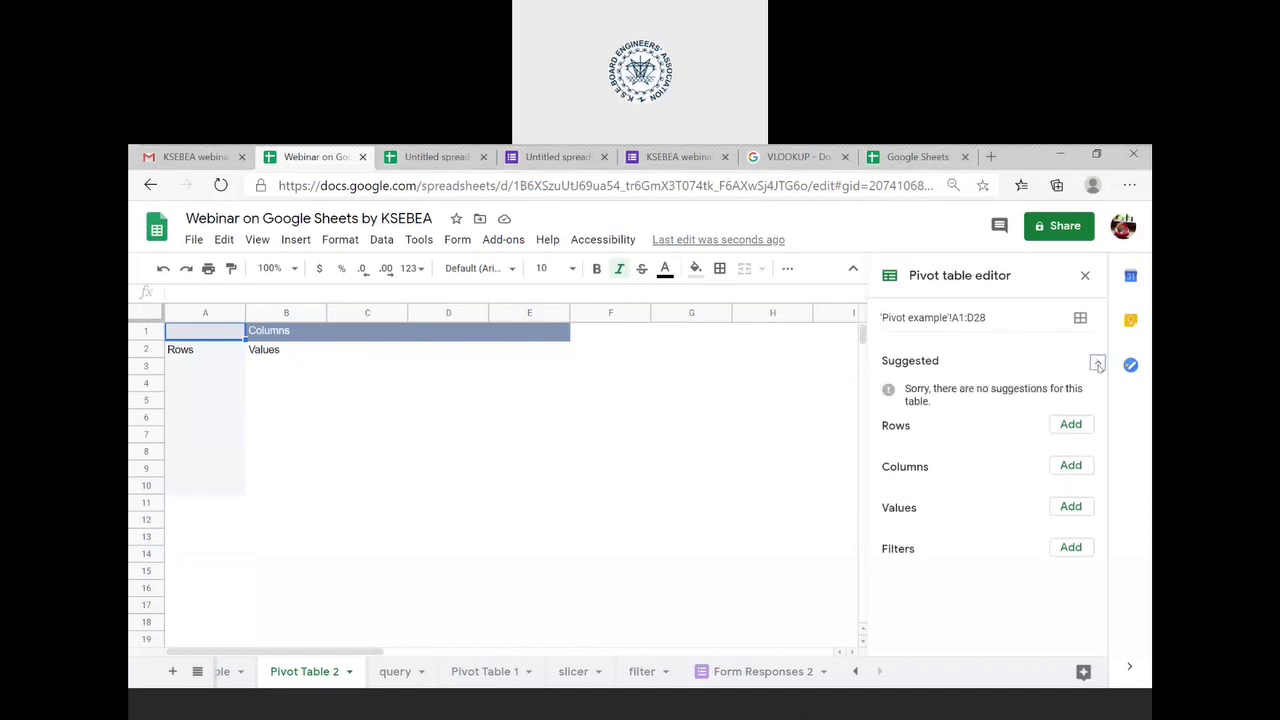
{"action": "left_click", "coordinate": [1097, 364]}
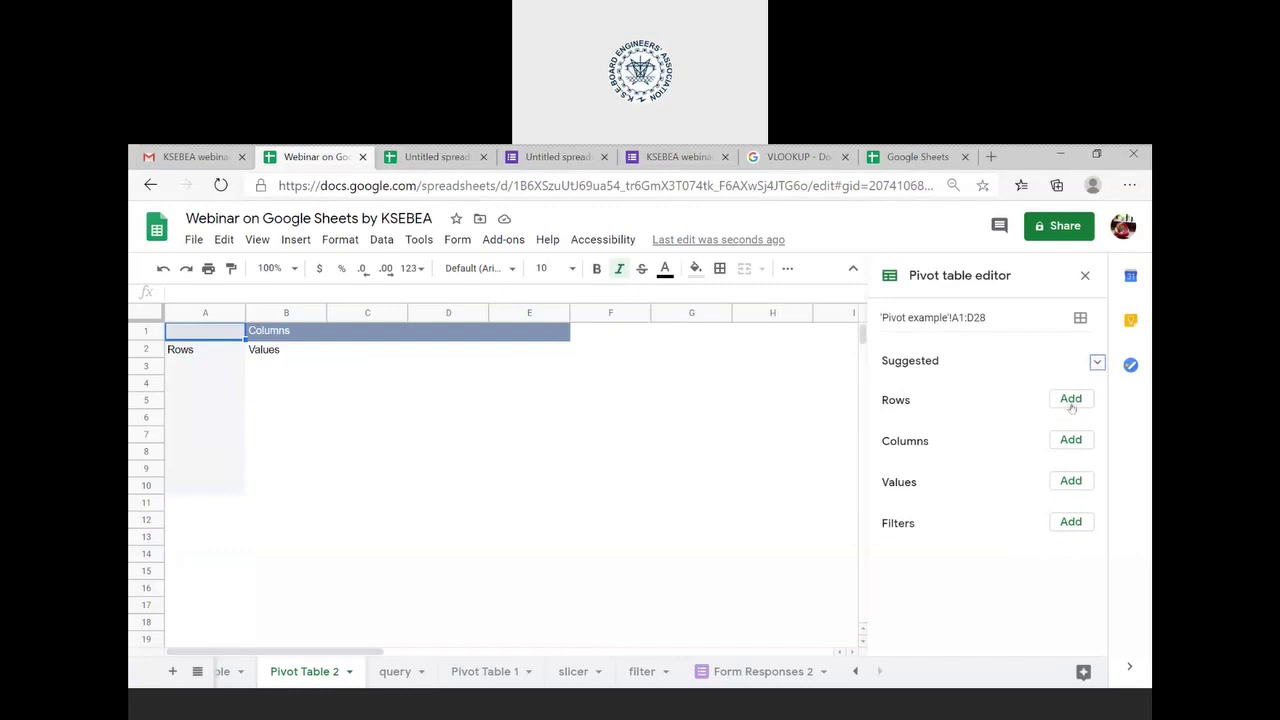
{"action": "left_click", "coordinate": [1071, 400]}
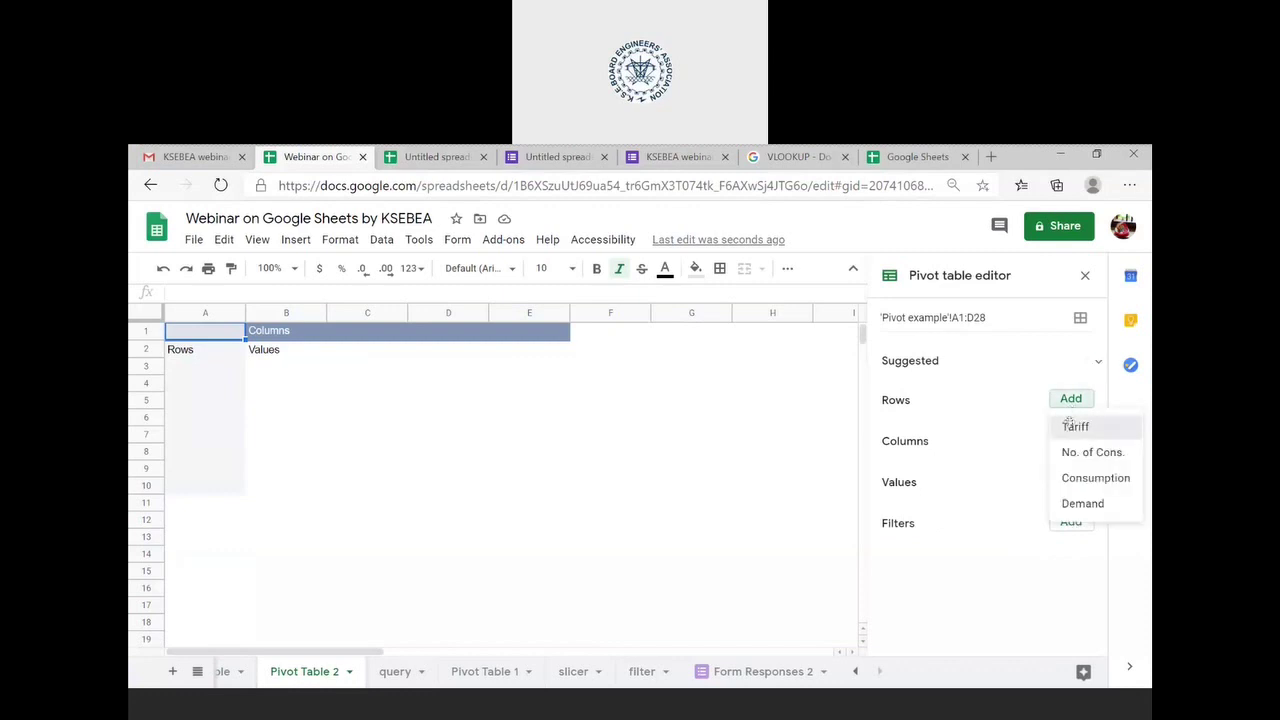
{"action": "left_click", "coordinate": [1073, 427]}
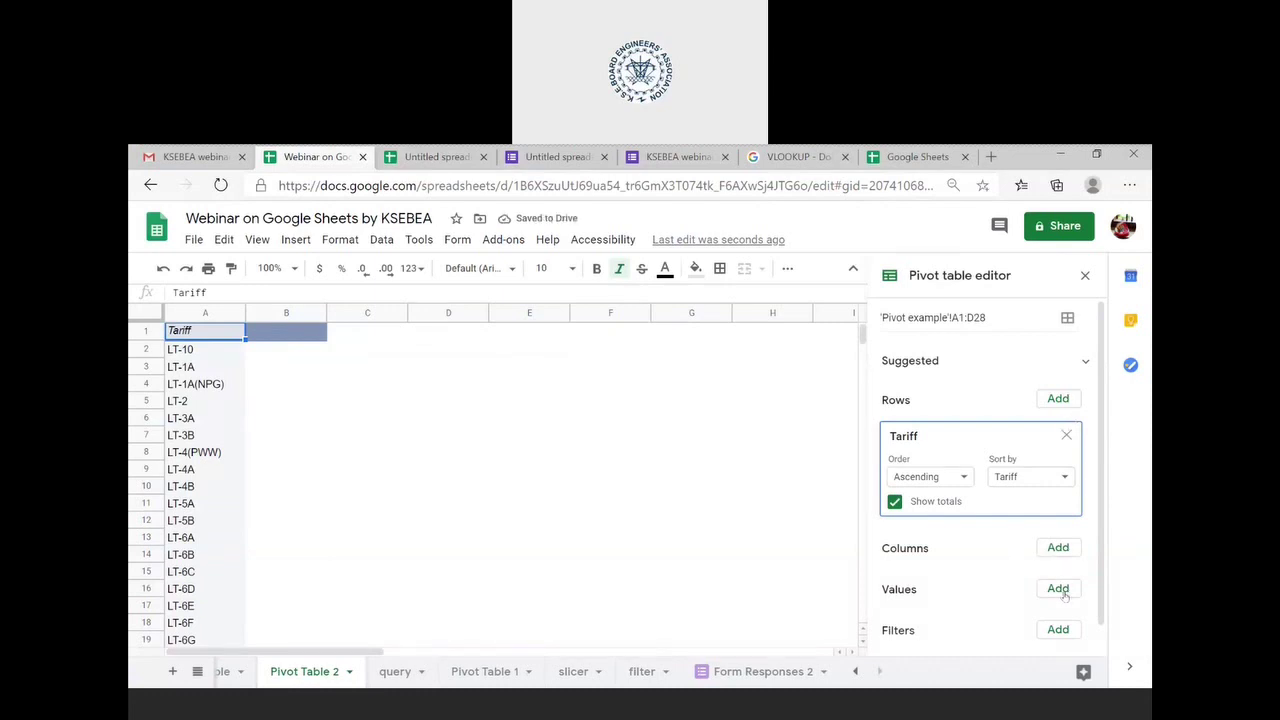
{"action": "left_click", "coordinate": [1060, 590]}
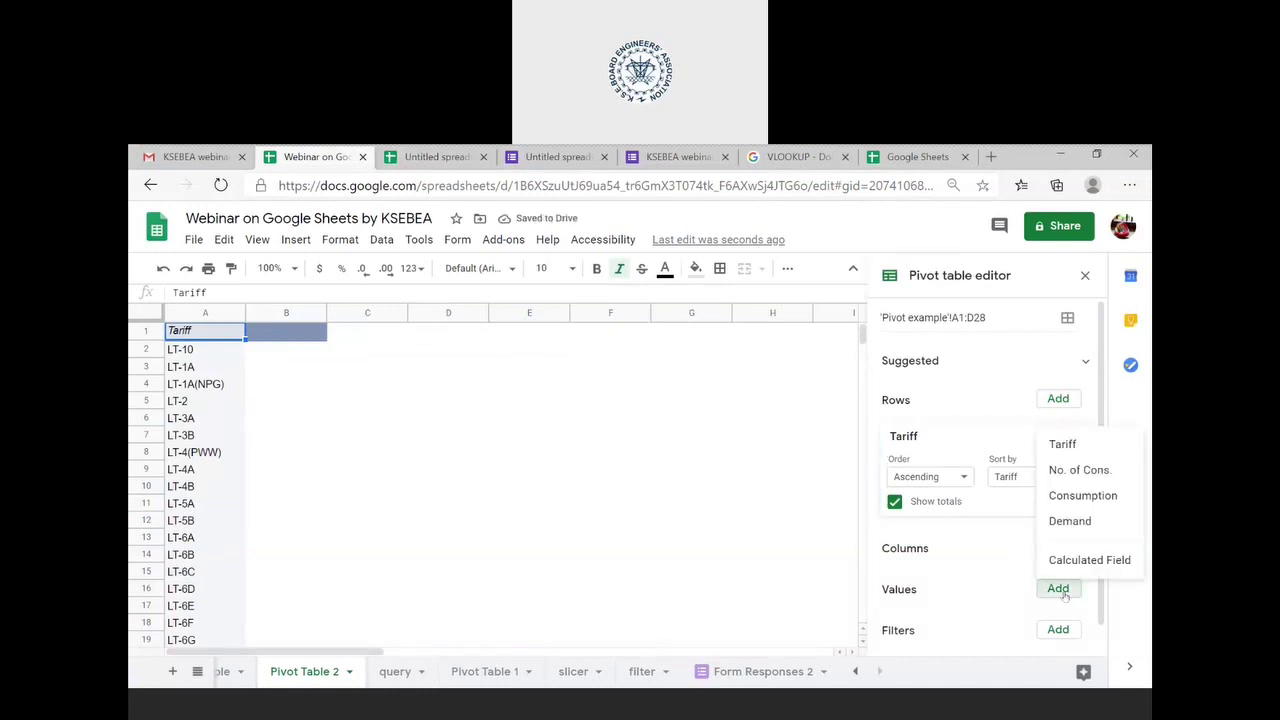
{"action": "left_click", "coordinate": [1087, 472]}
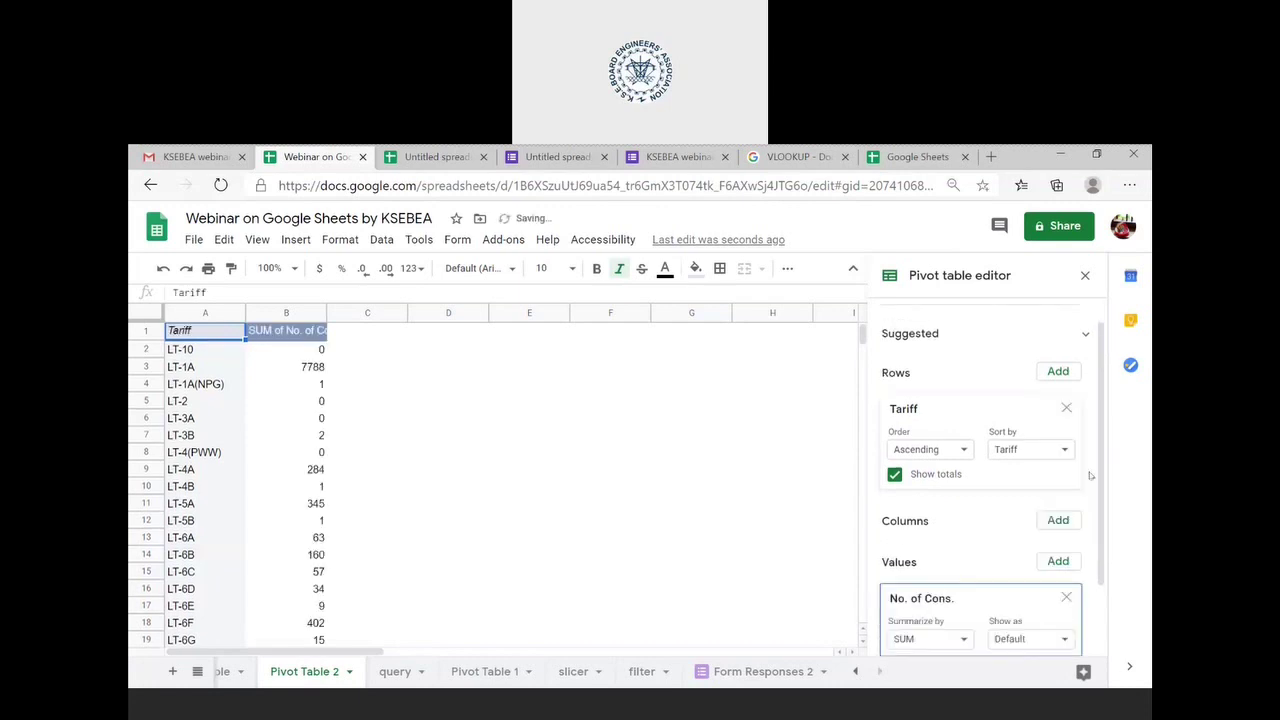
- Leave Columns empty and add Consumption as the pivot table filter
{"action": "scroll", "coordinate": [998, 548], "scroll_direction": "down", "scroll_amount": 2}
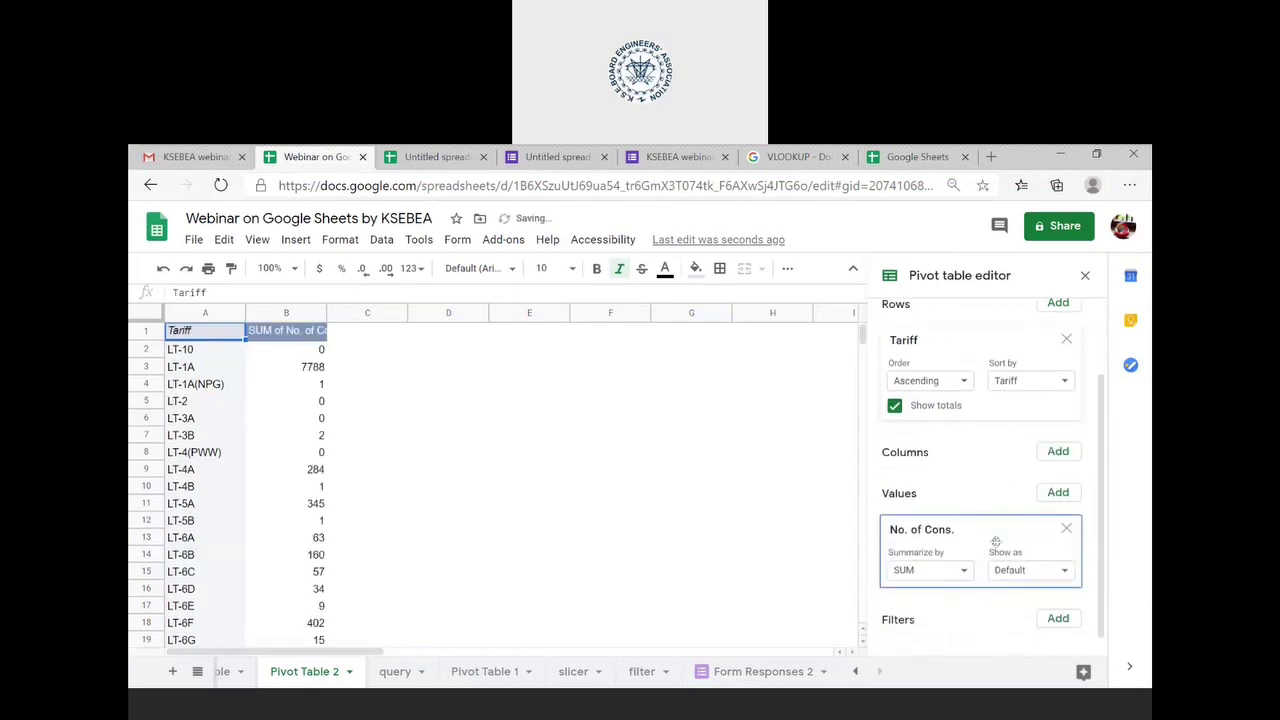
{"action": "scroll", "coordinate": [508, 557], "scroll_direction": "down", "scroll_amount": 2}
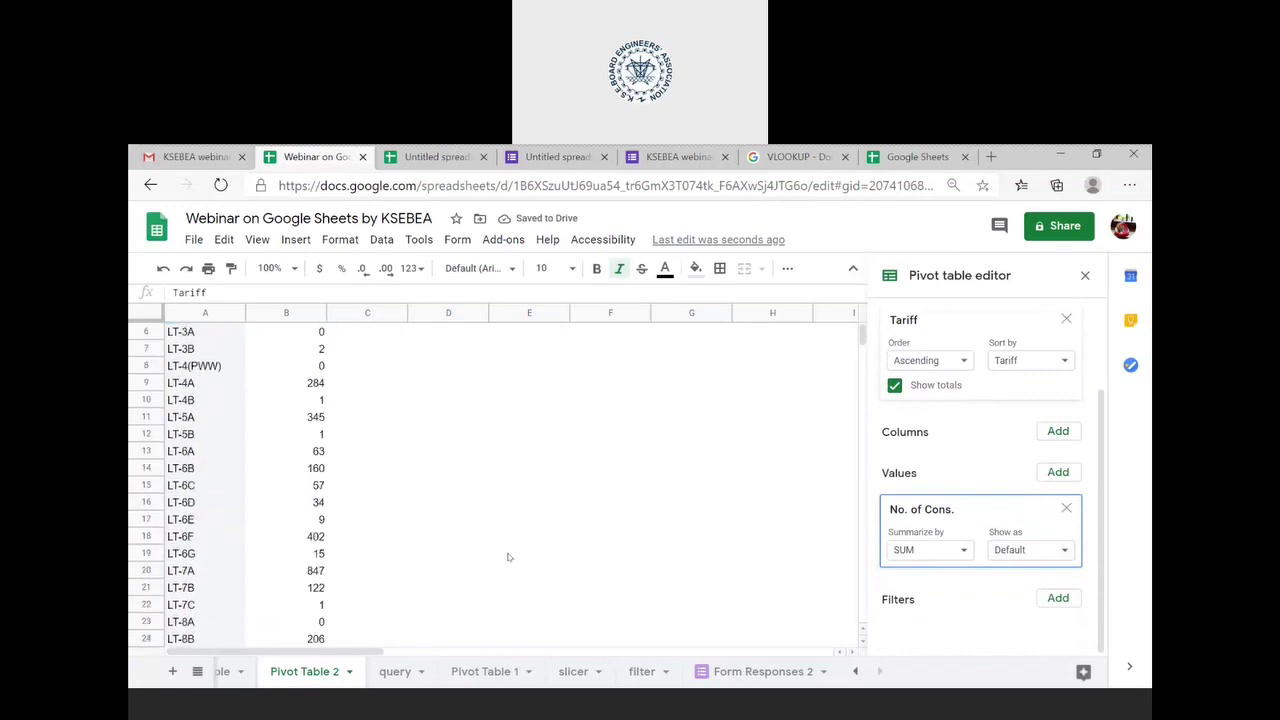
{"action": "scroll", "coordinate": [508, 557], "scroll_direction": "down", "scroll_amount": 6}
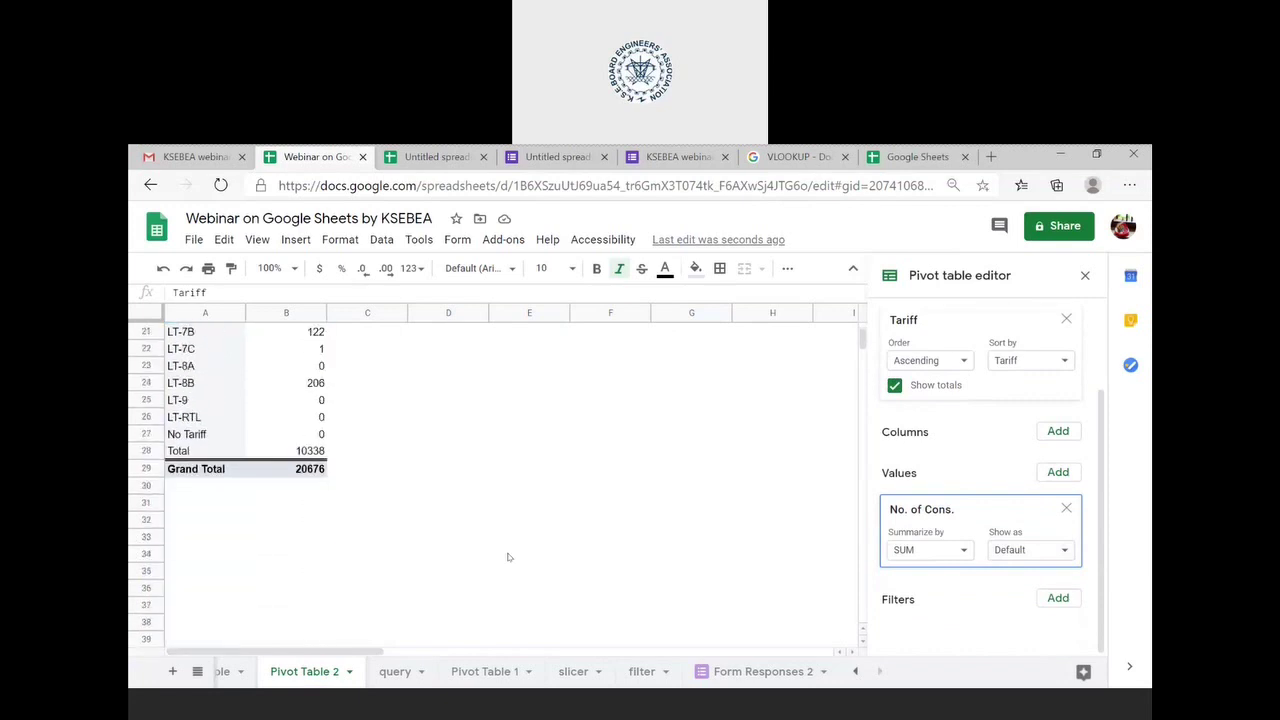
{"action": "scroll", "coordinate": [508, 557], "scroll_direction": "up", "scroll_amount": 8}
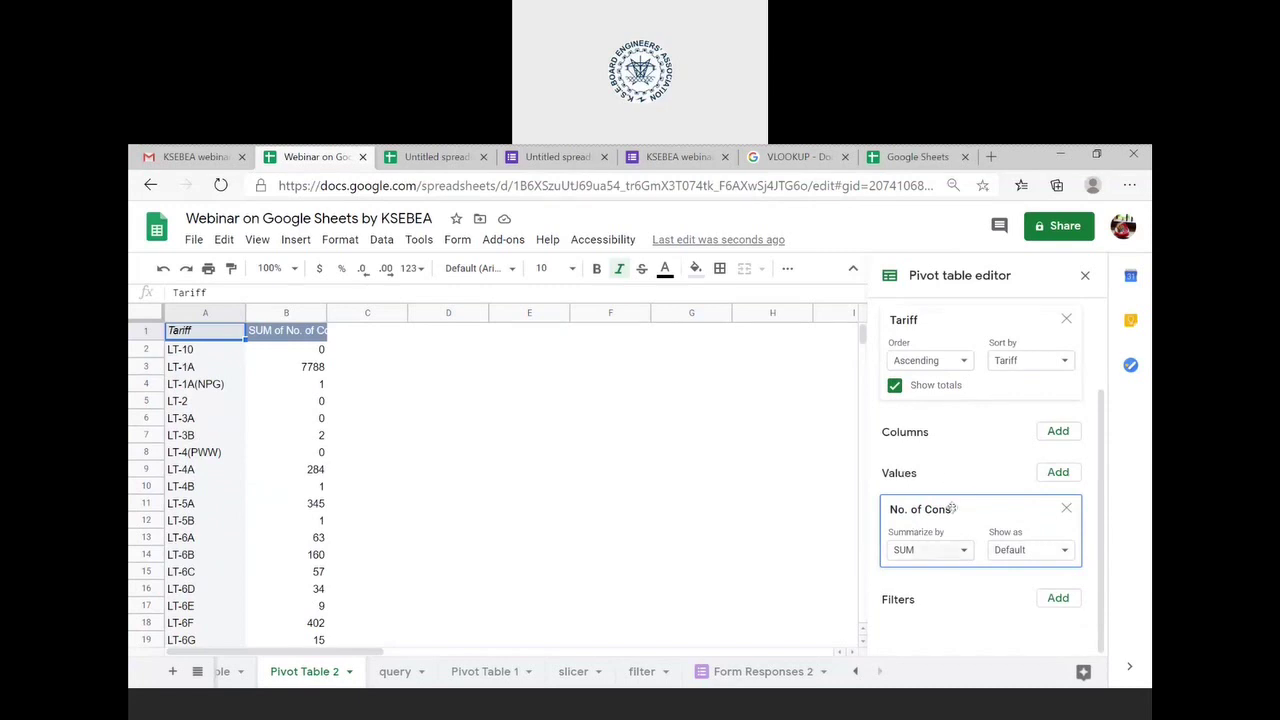
{"action": "left_click", "coordinate": [1058, 433]}
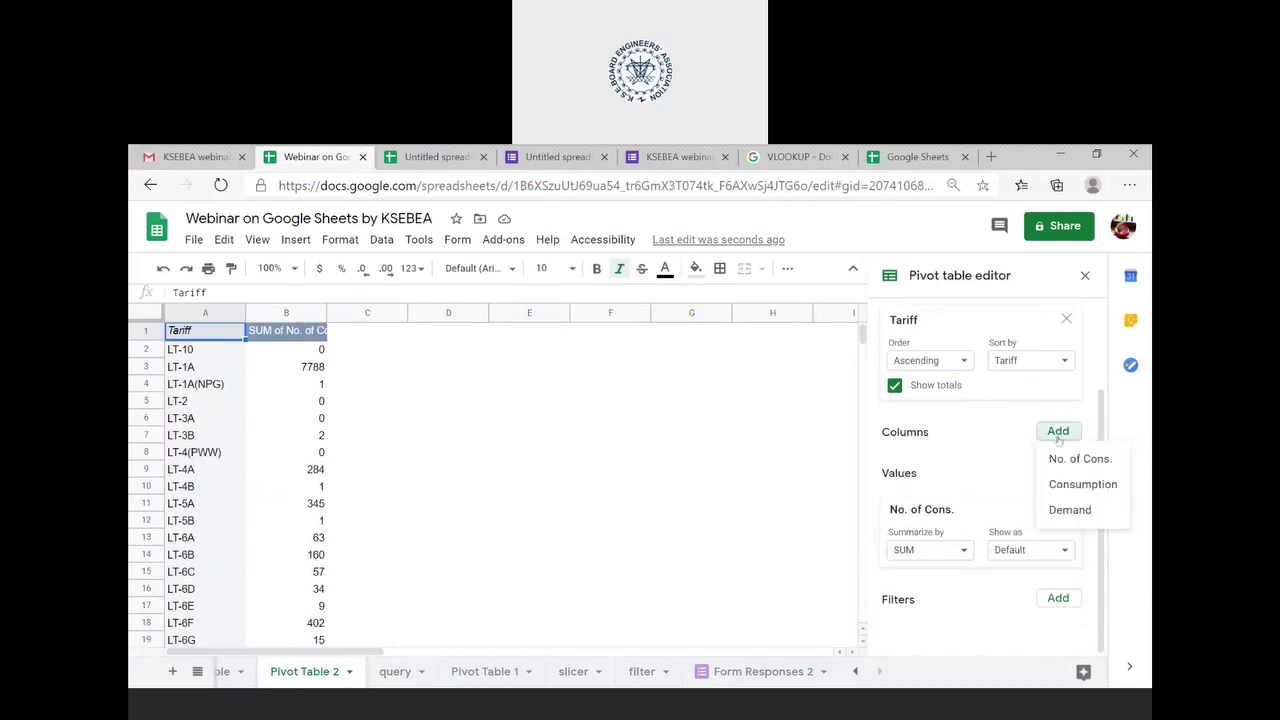
{"action": "left_click", "coordinate": [992, 462]}
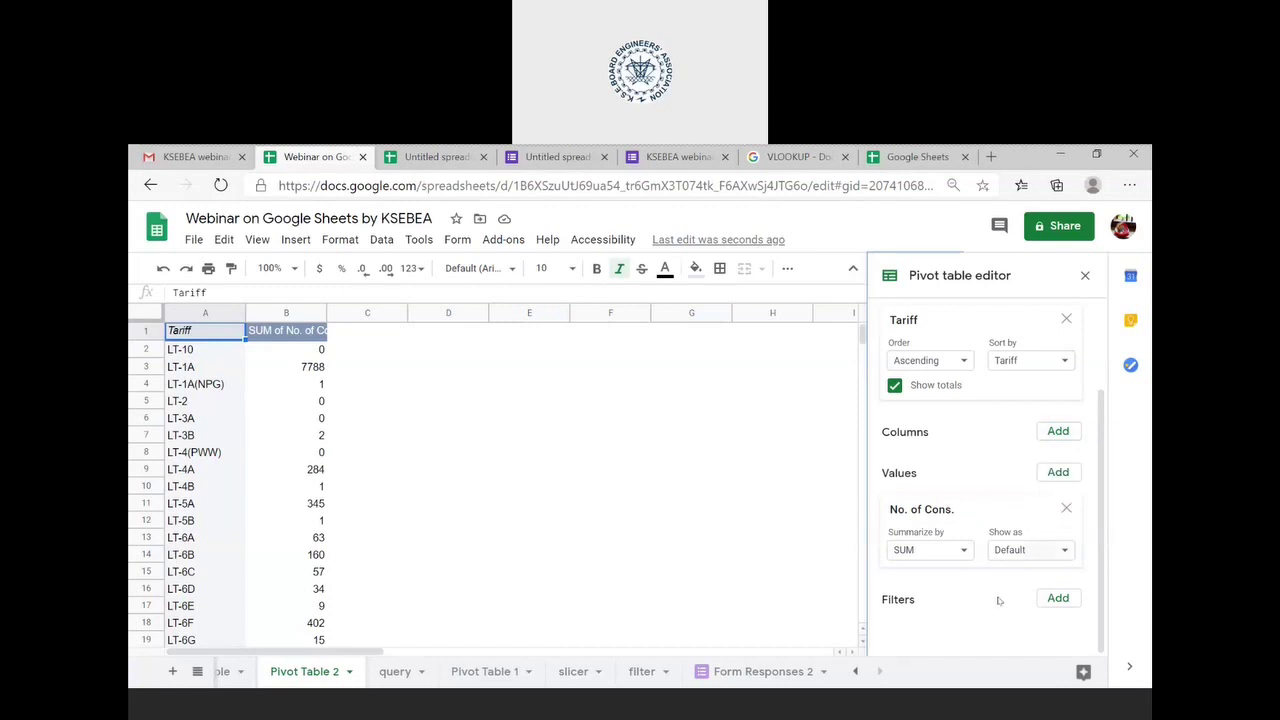
{"action": "left_click", "coordinate": [1045, 596]}
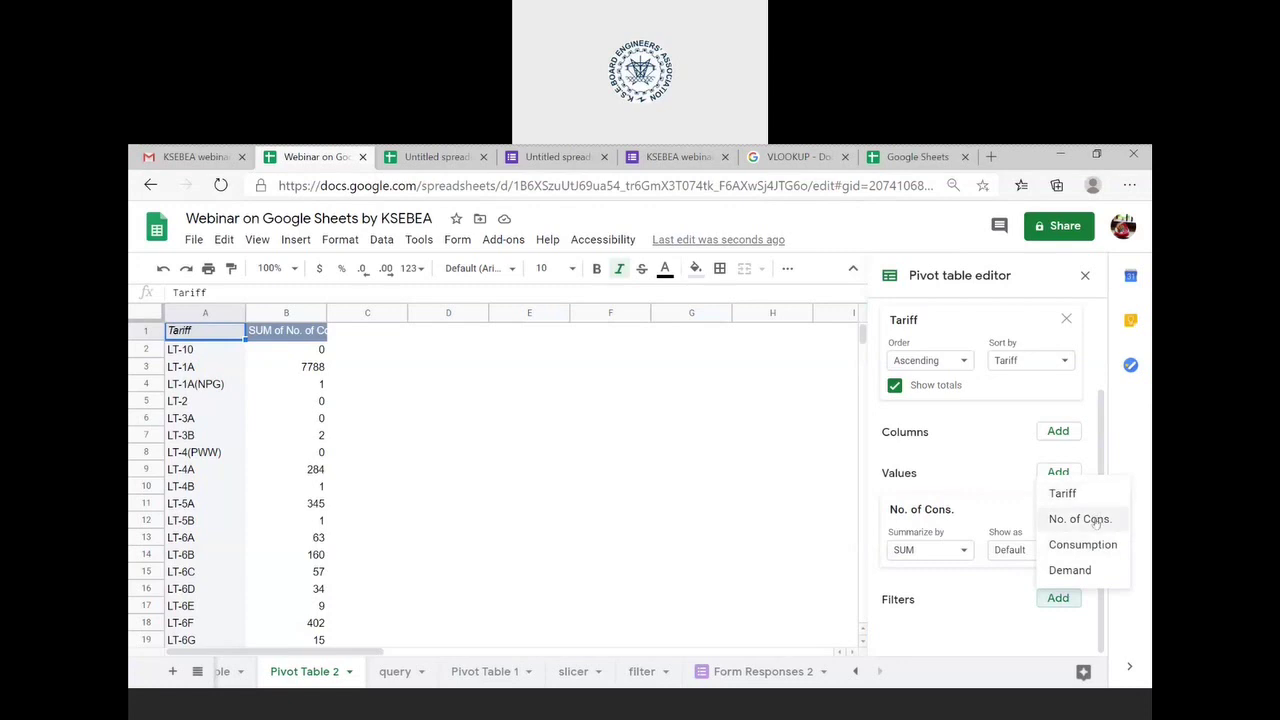
- Add a Consumption filter to Pivot Table 2 that excludes the 0 value, leaving 17 items
{"action": "left_click", "coordinate": [1090, 545]}
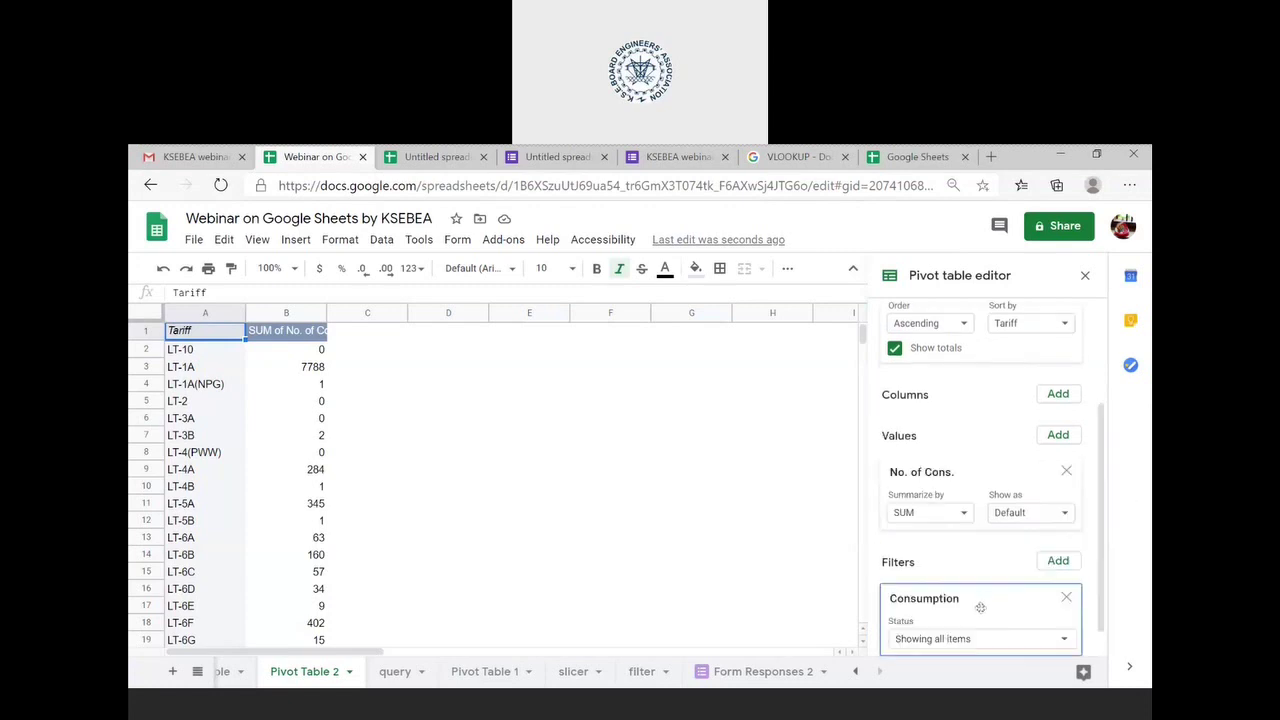
{"action": "left_click", "coordinate": [1029, 607]}
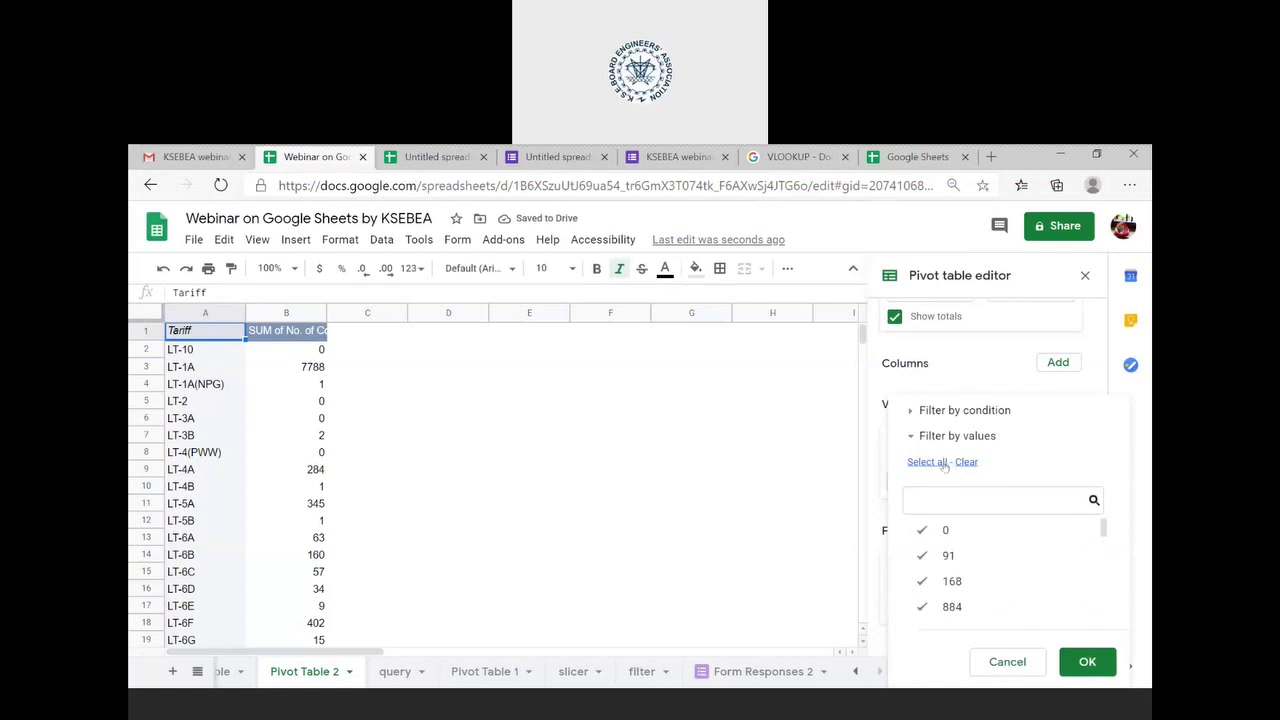
{"action": "left_click", "coordinate": [920, 535]}
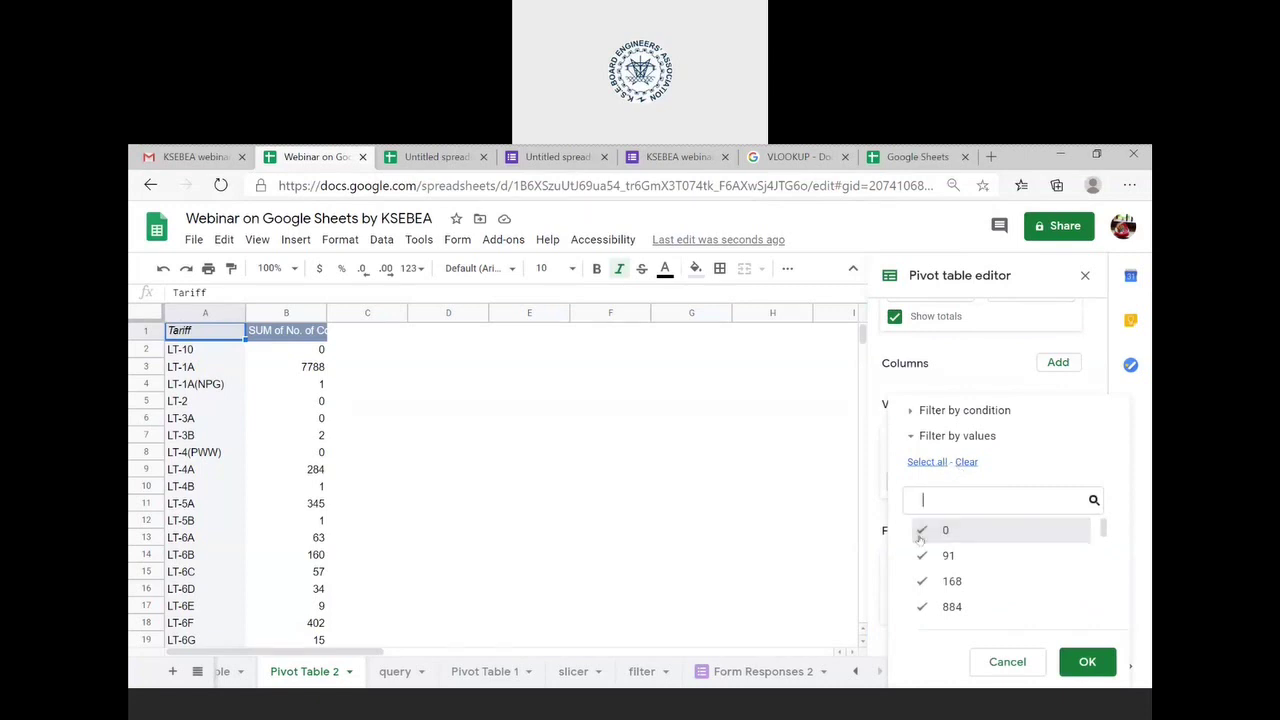
{"action": "left_click", "coordinate": [1070, 663]}
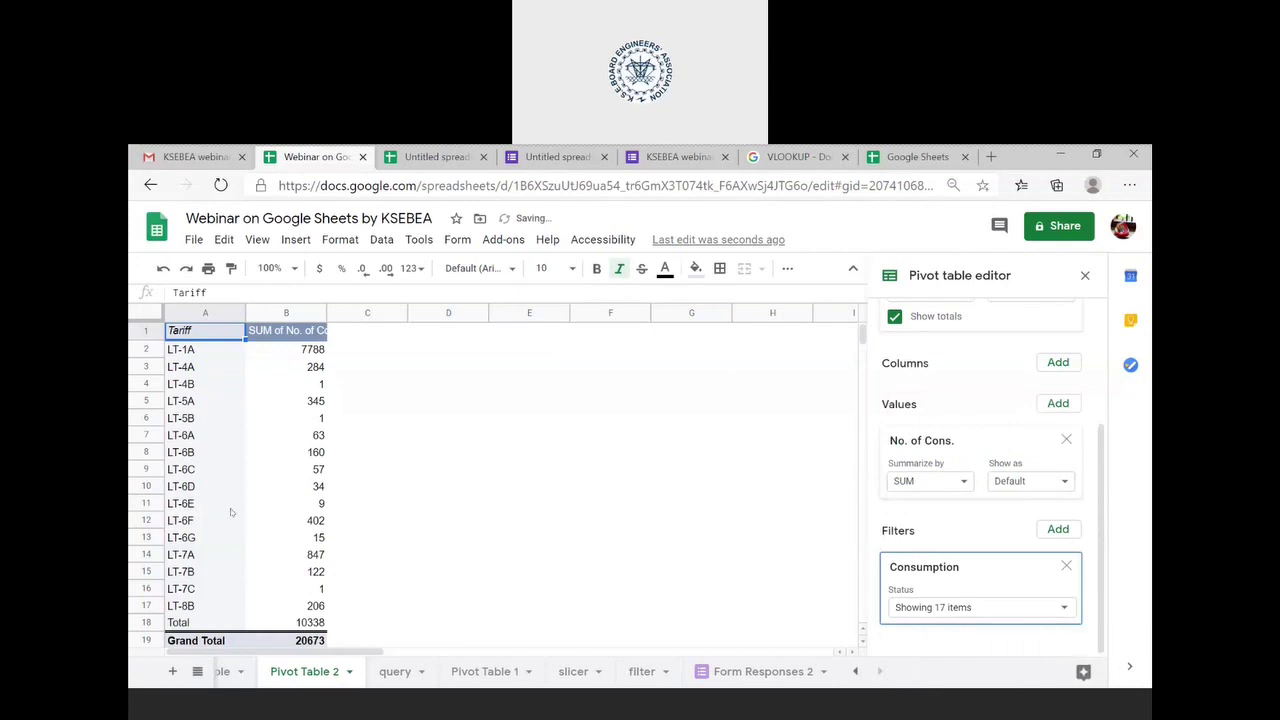
{"action": "scroll", "coordinate": [230, 497], "scroll_direction": "down", "scroll_amount": 2}
{"action": "scroll", "coordinate": [228, 496], "scroll_direction": "up", "scroll_amount": 2}
{"action": "scroll", "coordinate": [973, 617], "scroll_direction": "up", "scroll_amount": 1}
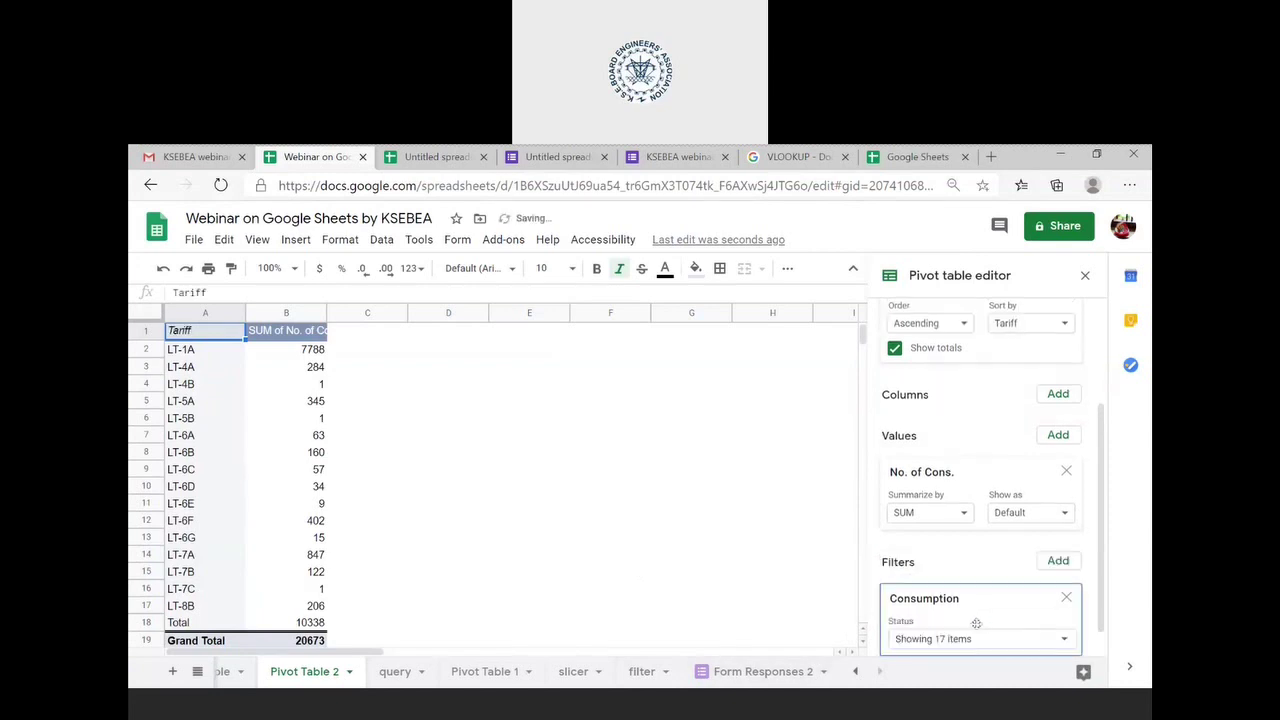
{"action": "scroll", "coordinate": [976, 623], "scroll_direction": "up", "scroll_amount": 3}
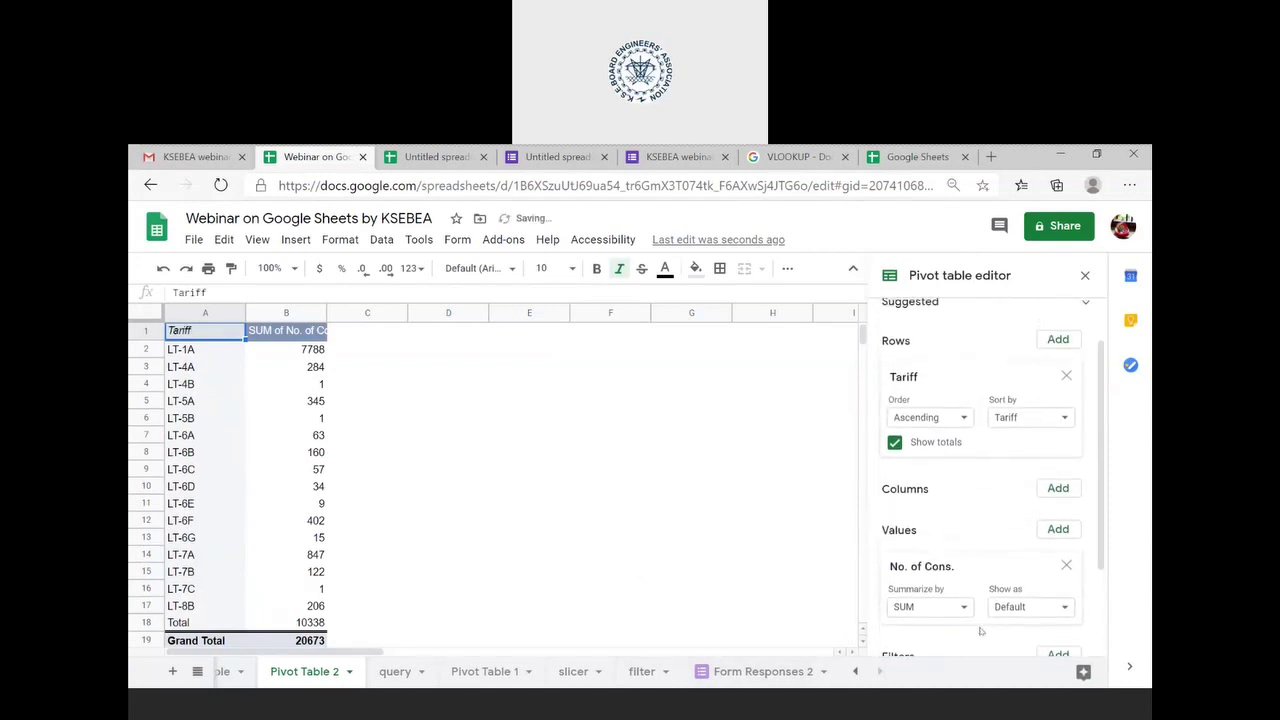
- Replace No. of Cons. with Demand as the summed value, giving a Grand Total of 41182809
{"action": "left_click", "coordinate": [1066, 566]}
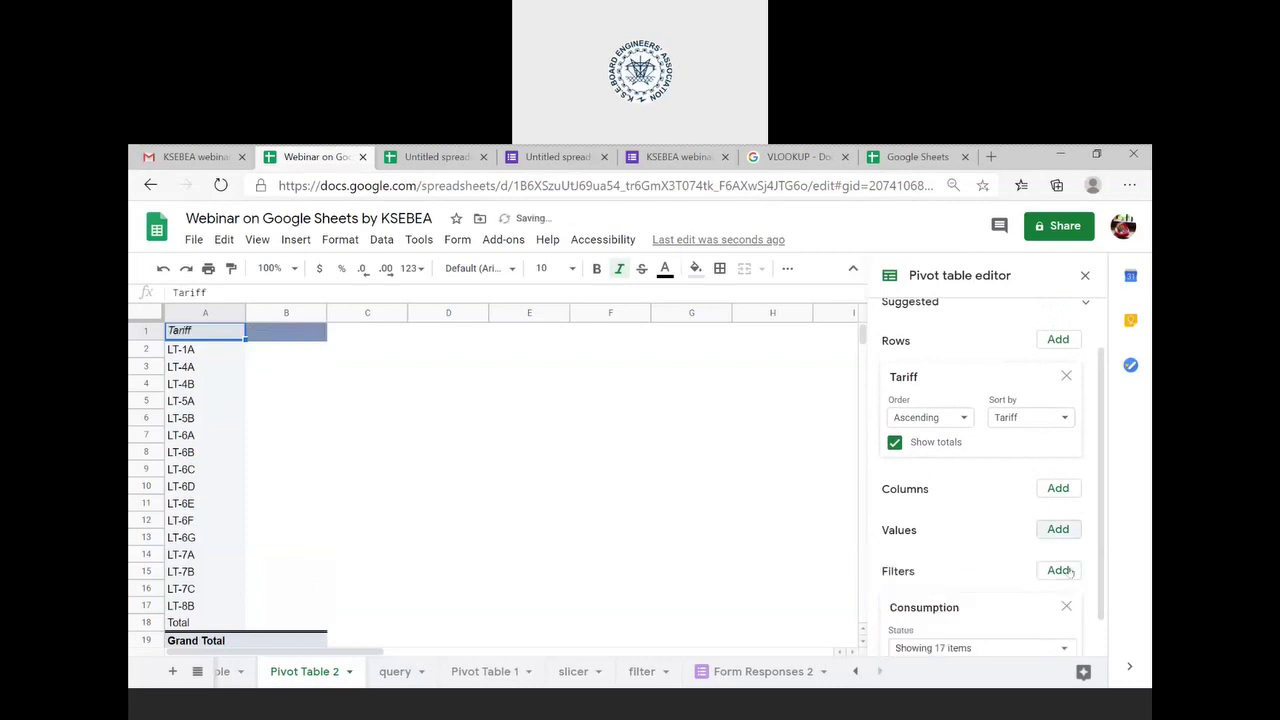
{"action": "left_click", "coordinate": [1058, 529]}
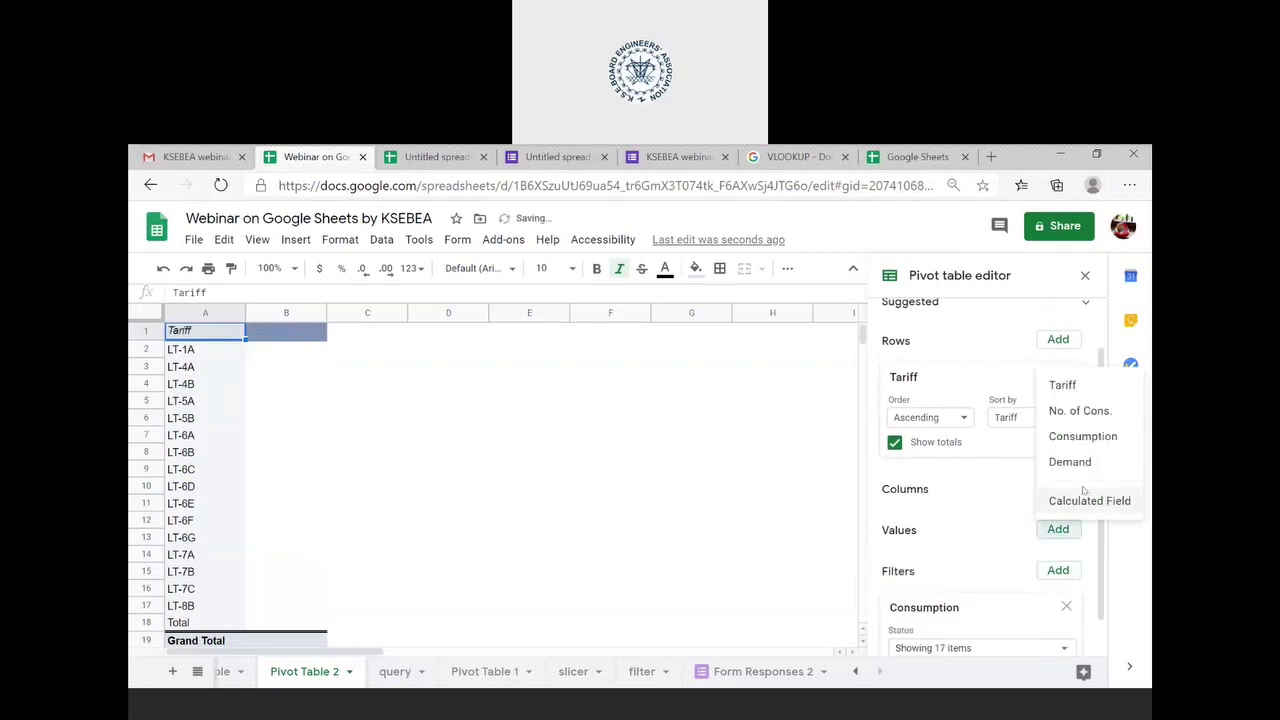
{"action": "left_click", "coordinate": [1070, 459]}
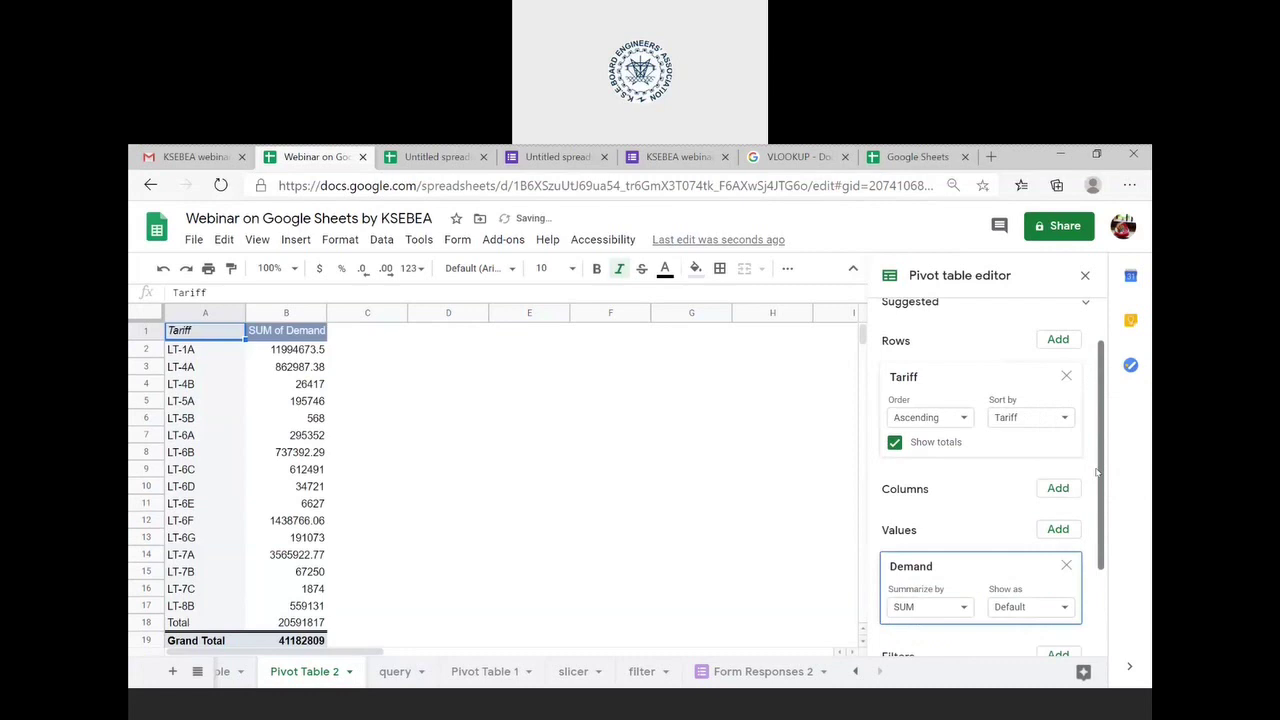
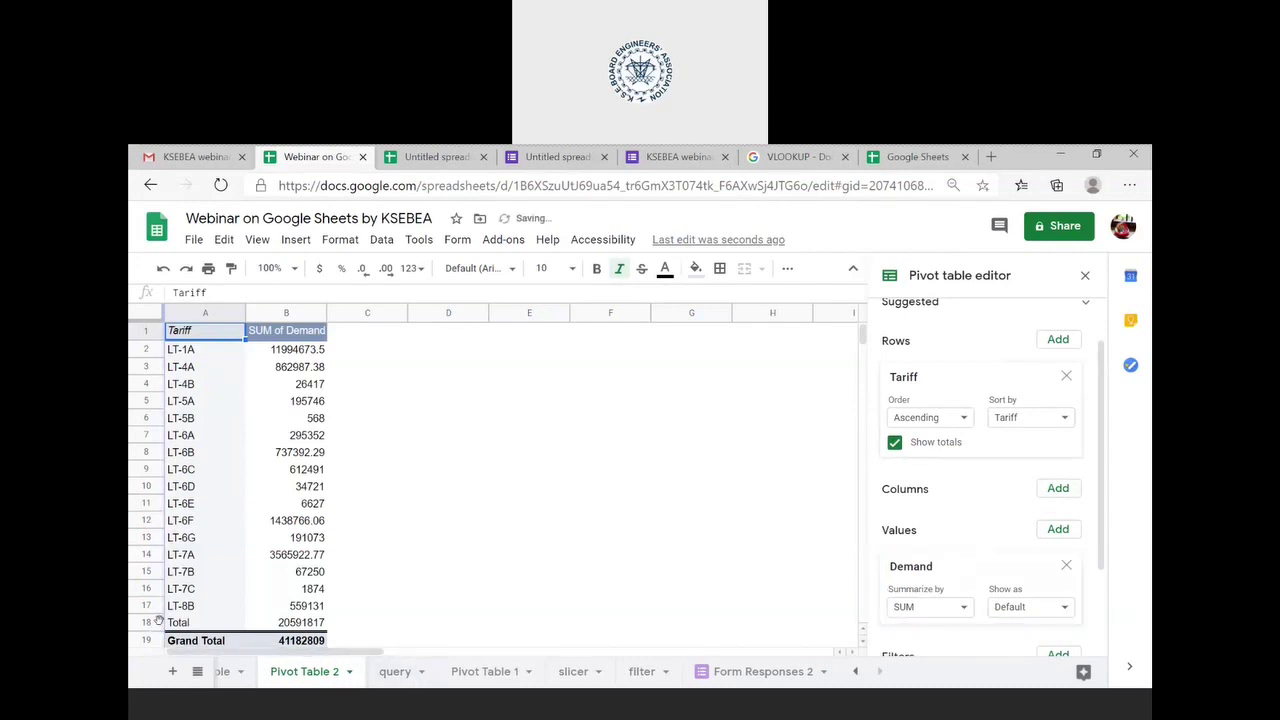
- Change Pivot Table 2's source range end from D28 to D27, excluding the Total row
{"action": "scroll", "coordinate": [913, 472], "scroll_direction": "up", "scroll_amount": 1}
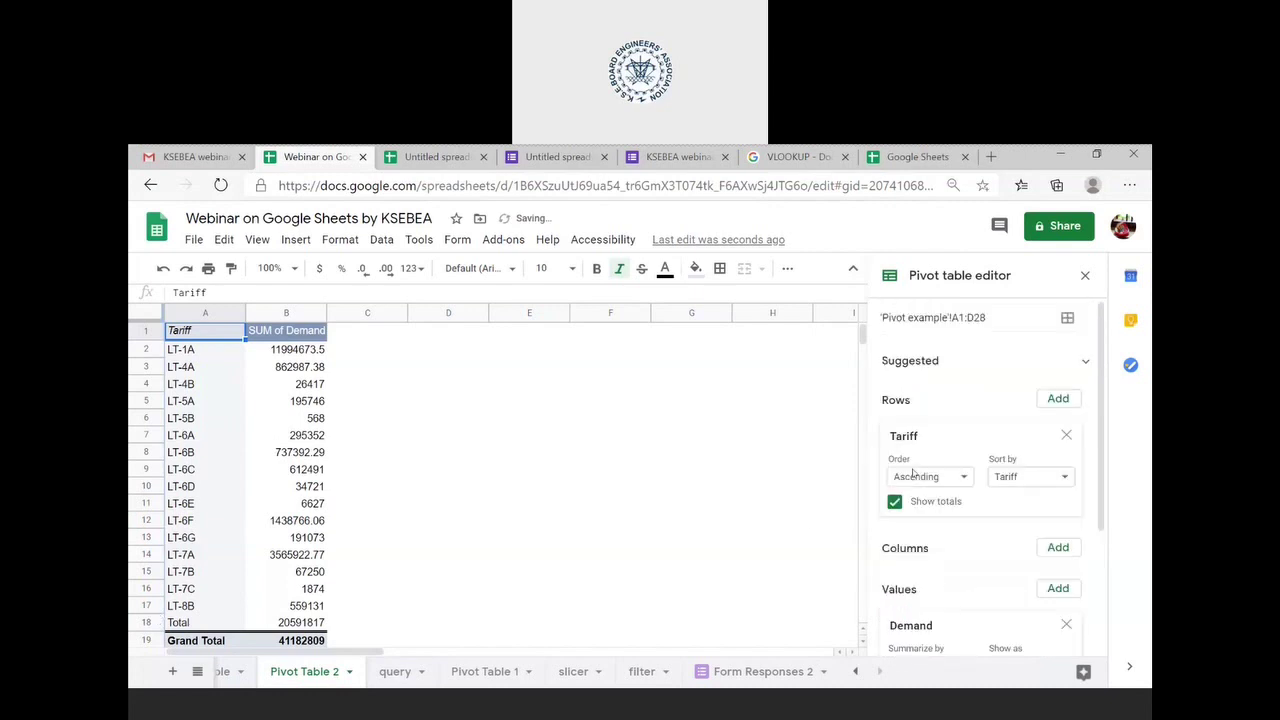
{"action": "left_click", "coordinate": [993, 314]}
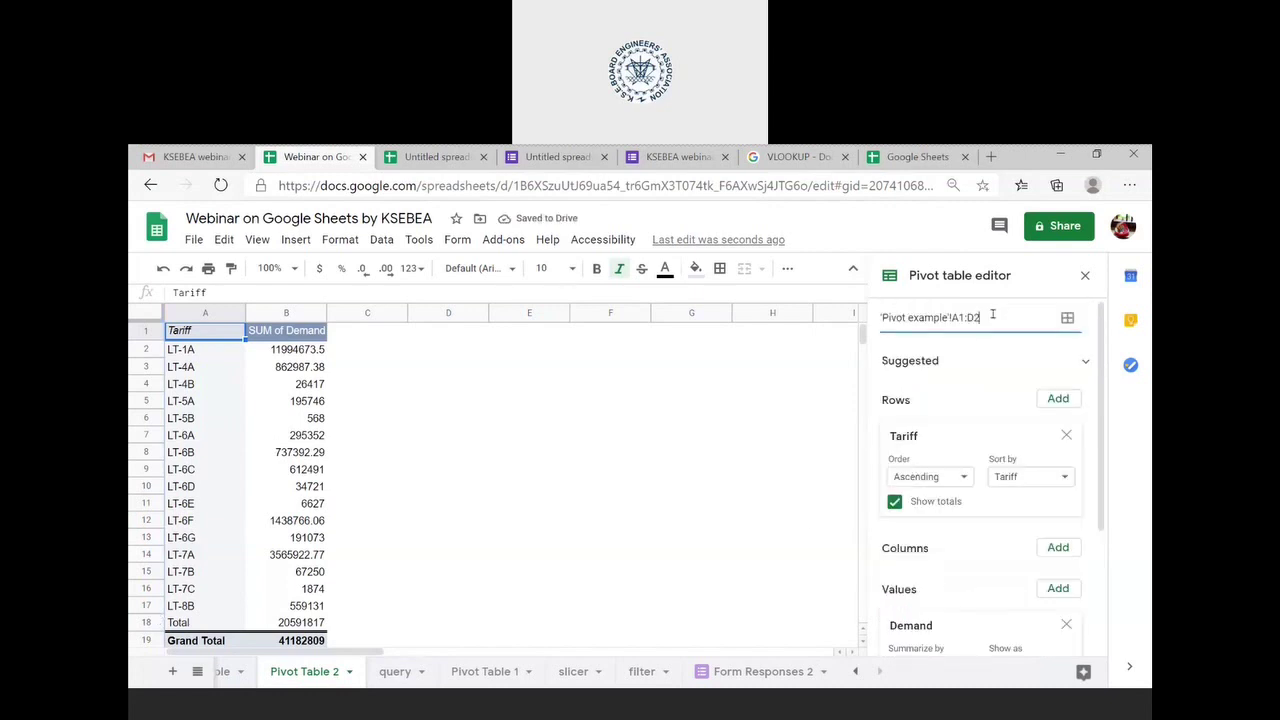
{"action": "key", "text": "BackSpace"}
{"action": "type", "text": "7"}
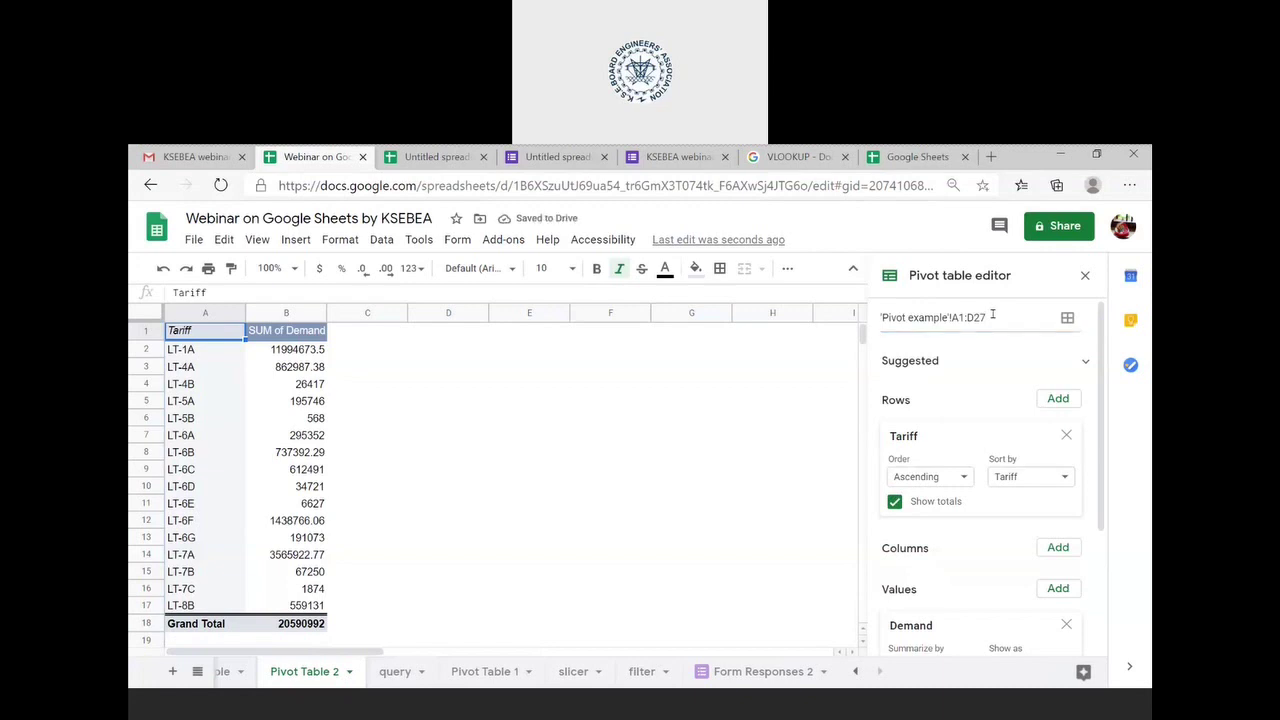
{"action": "left_click", "coordinate": [993, 316]}
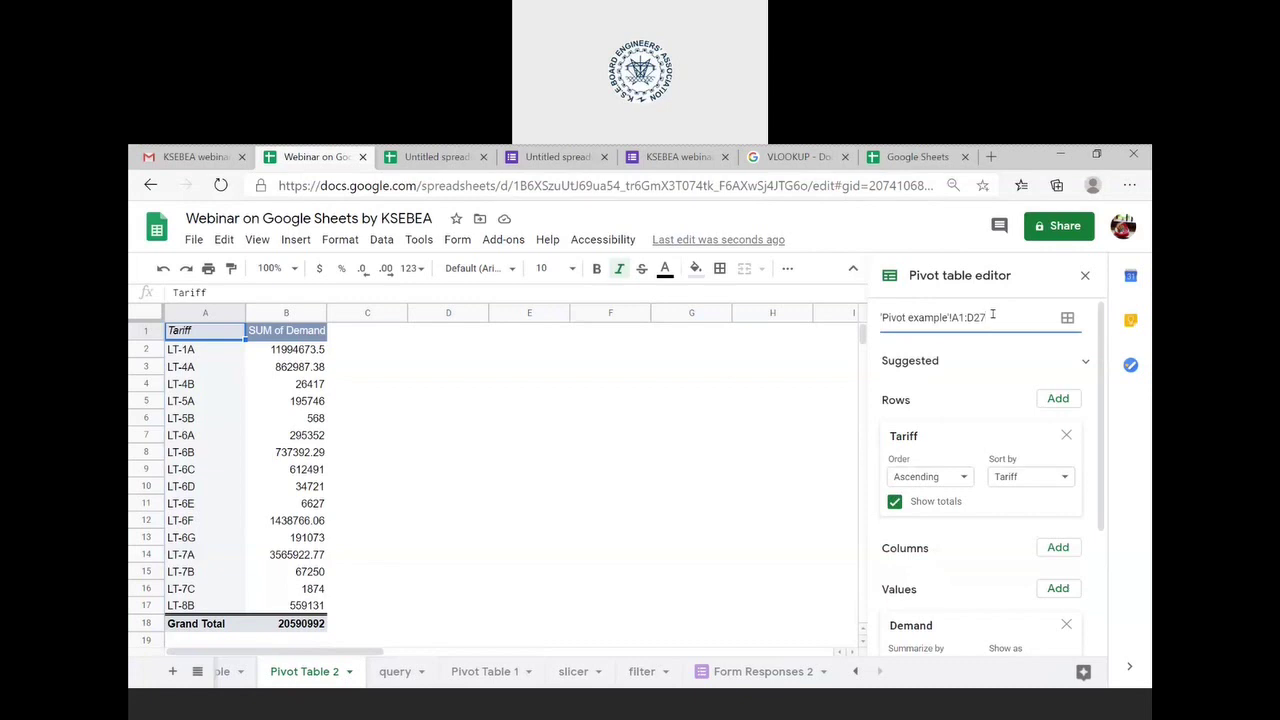
{"action": "scroll", "coordinate": [354, 665], "scroll_direction": "up", "scroll_amount": 1}
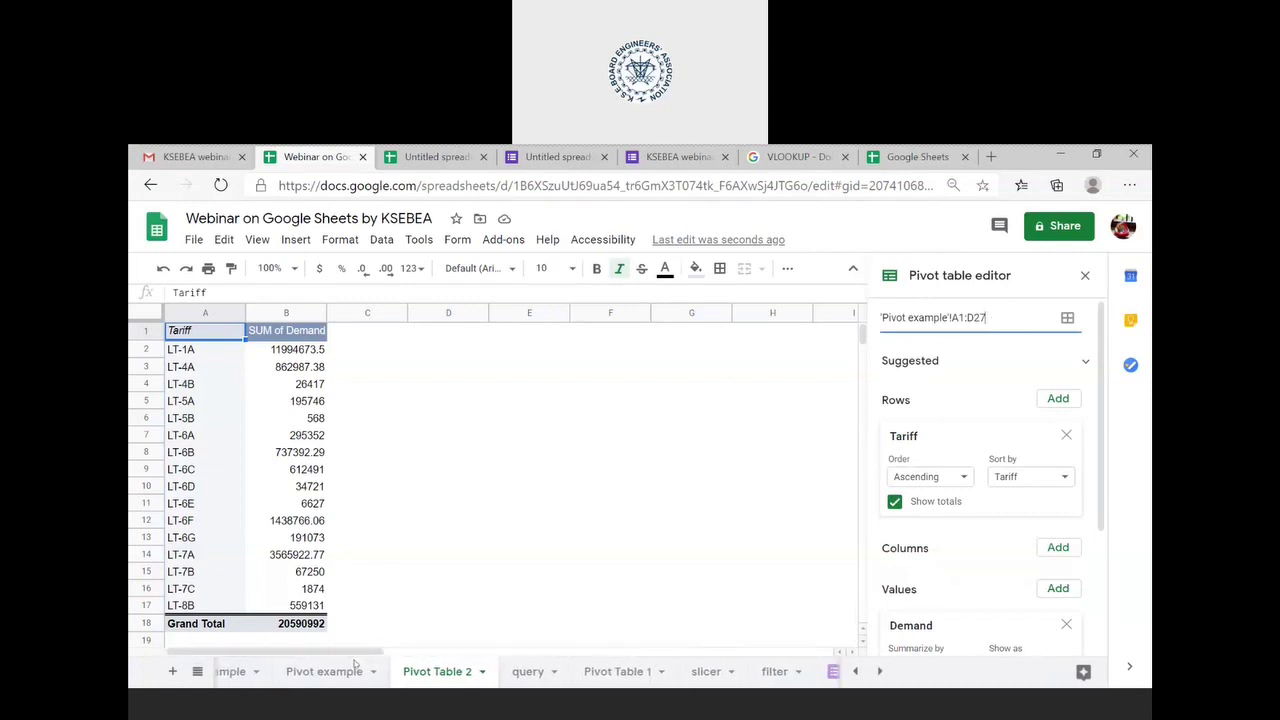
{"action": "scroll", "coordinate": [354, 665], "scroll_direction": "up", "scroll_amount": 1}
- On the Pivot example sheet, select the tariff table A1:D27 without the Total row
{"action": "left_click", "coordinate": [364, 673]}
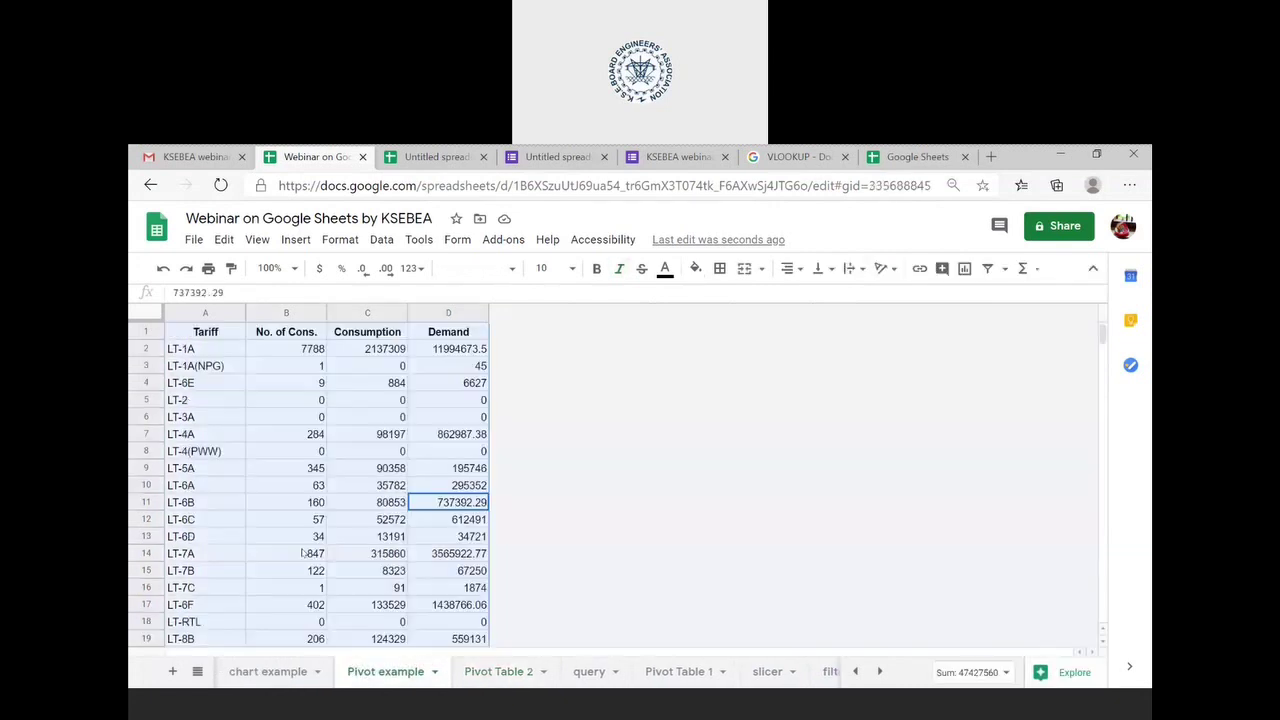
{"action": "scroll", "coordinate": [302, 553], "scroll_direction": "down", "scroll_amount": 2}
{"action": "left_click", "coordinate": [224, 605]}
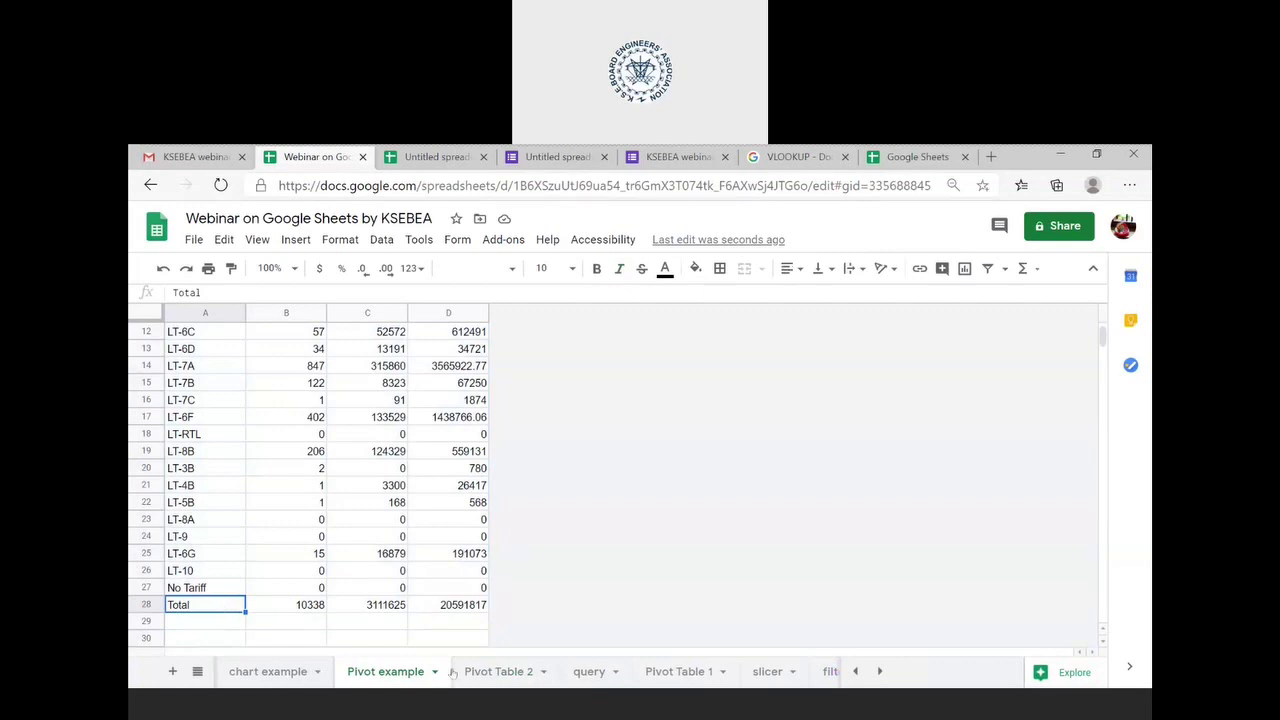
{"action": "scroll", "coordinate": [365, 520], "scroll_direction": "up", "scroll_amount": 4}
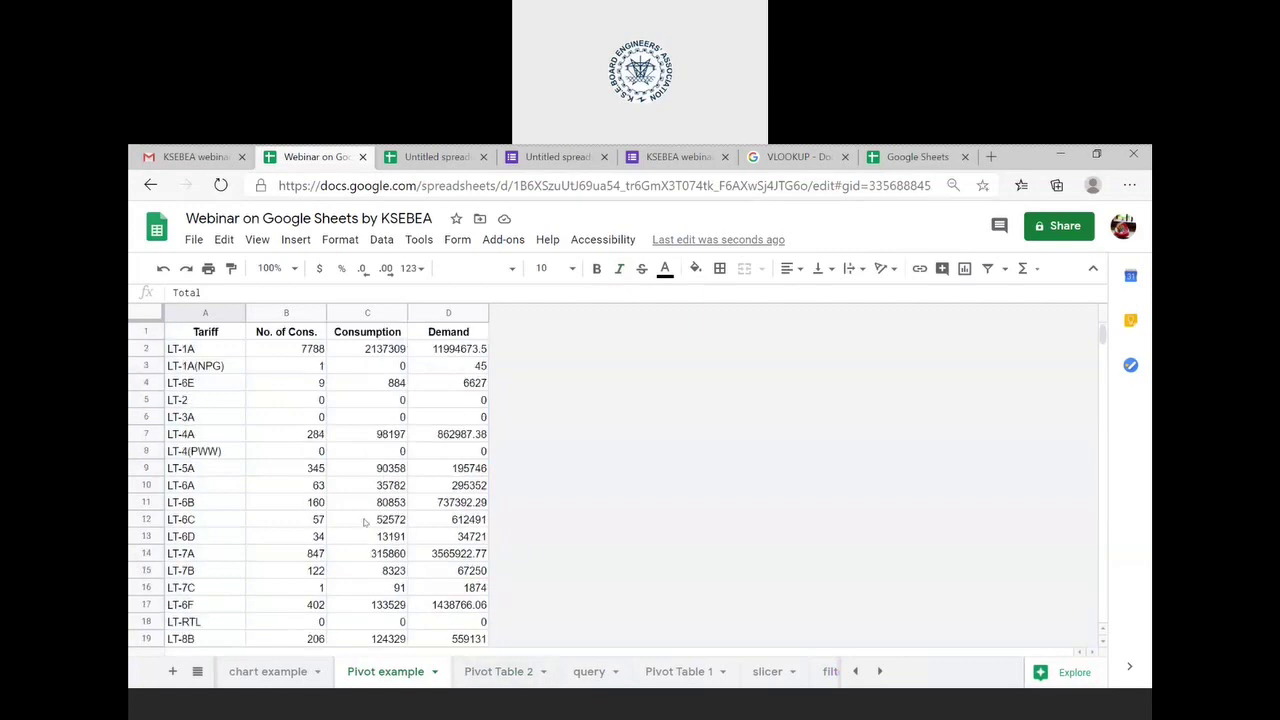
{"action": "left_click", "coordinate": [197, 336]}
{"action": "key", "text": "shift+Right"}
{"action": "key", "text": "shift+Right"}
{"action": "key", "text": "shift+Right"}
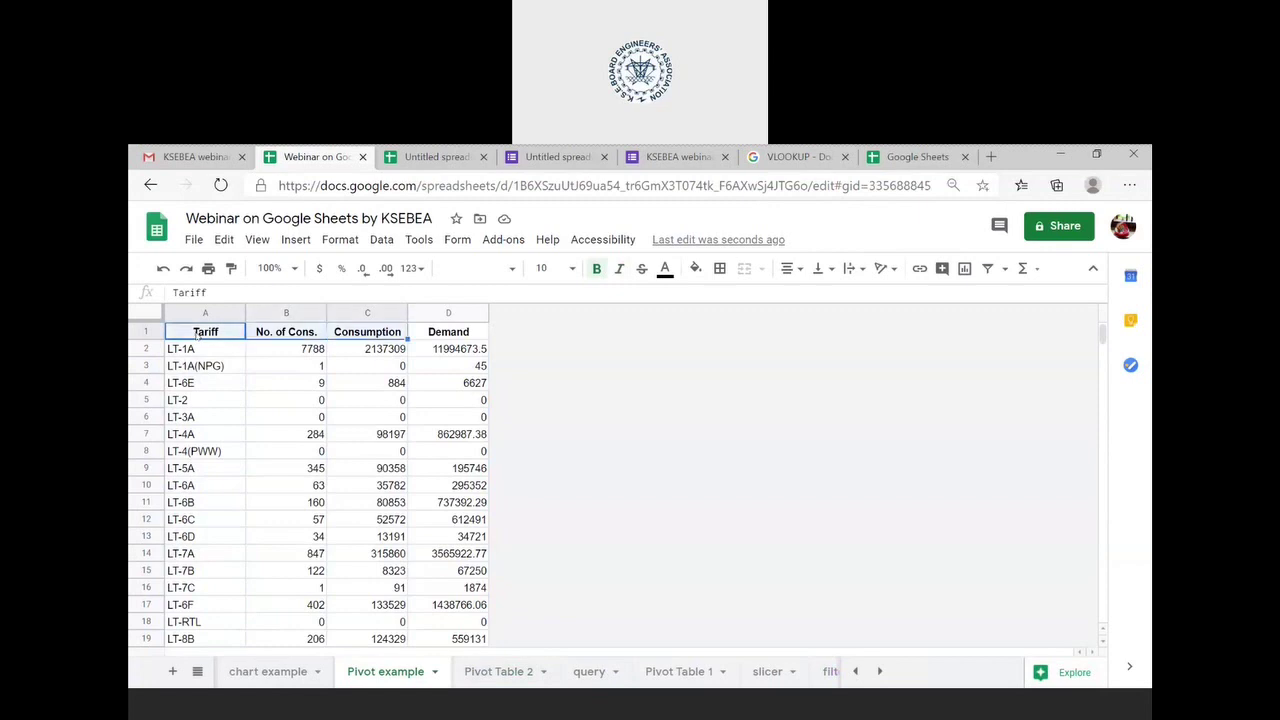
{"action": "key", "text": "shift+Down"}
{"action": "key", "text": "shift+Down"}
{"action": "key", "text": "shift+Down"}
{"action": "key", "text": "shift+Down"}
{"action": "key", "text": "shift+Down"}
{"action": "key", "text": "shift+Down"}
{"action": "key", "text": "shift+Down"}
{"action": "key", "text": "shift+Down"}
{"action": "key", "text": "shift+Down"}
{"action": "key", "text": "shift+Down"}
{"action": "key", "text": "shift+Down"}
{"action": "key", "text": "shift+Down"}
{"action": "key", "text": "shift+Down"}
{"action": "key", "text": "shift+Down"}
{"action": "key", "text": "shift+Down"}
{"action": "key", "text": "shift+Down"}
{"action": "key", "text": "shift+Down"}
{"action": "key", "text": "shift+Down"}
{"action": "key", "text": "shift+Down"}
{"action": "key", "text": "shift+Down"}
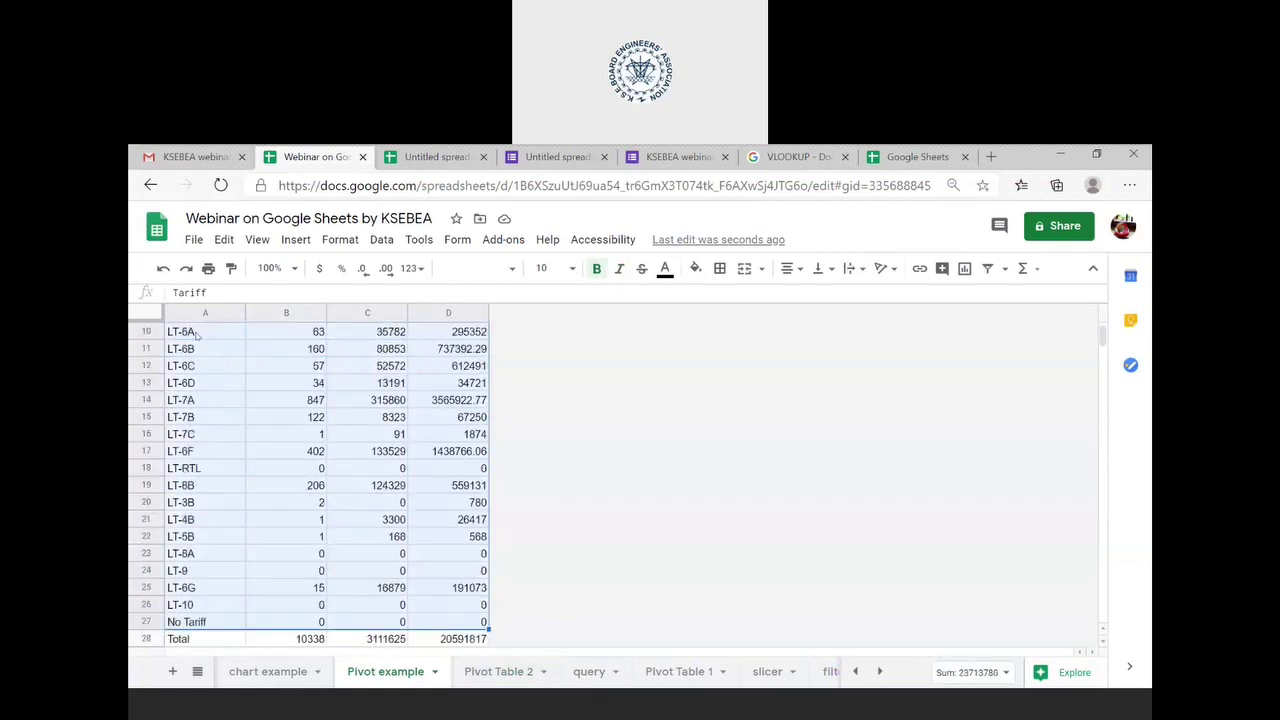
{"action": "scroll", "coordinate": [197, 336], "scroll_direction": "down", "scroll_amount": 1}
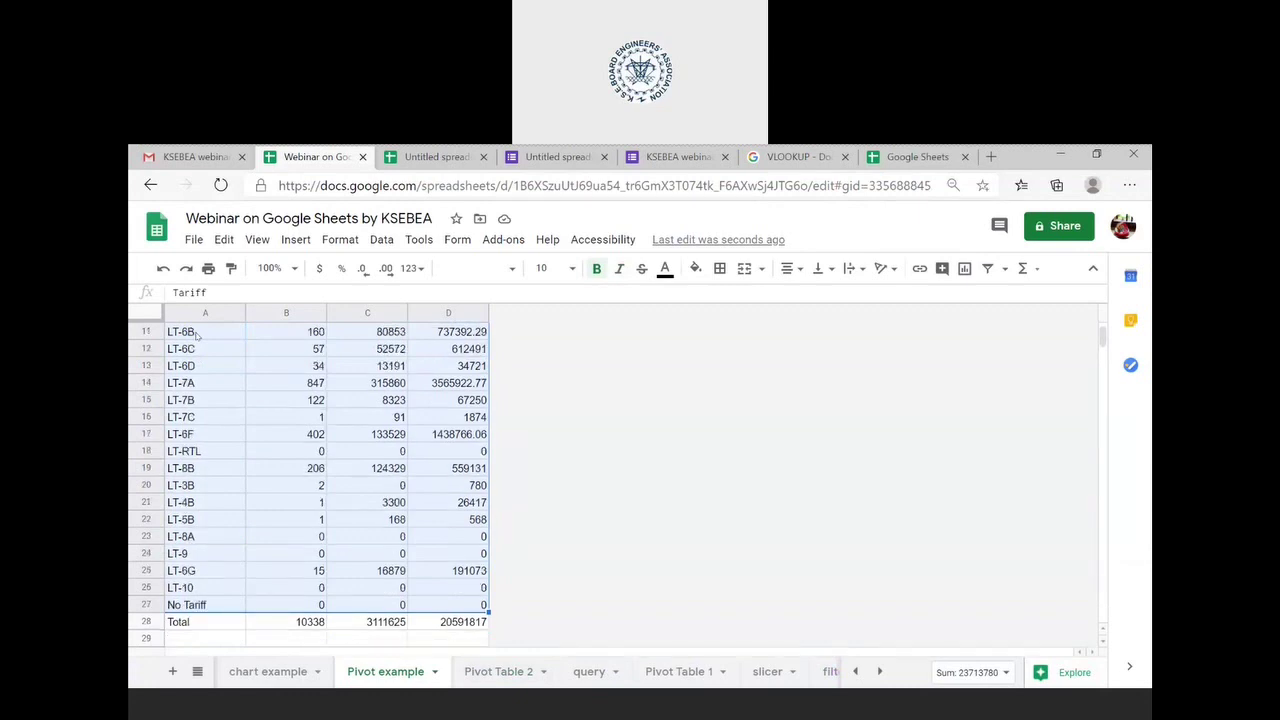
{"action": "left_click", "coordinate": [381, 242]}
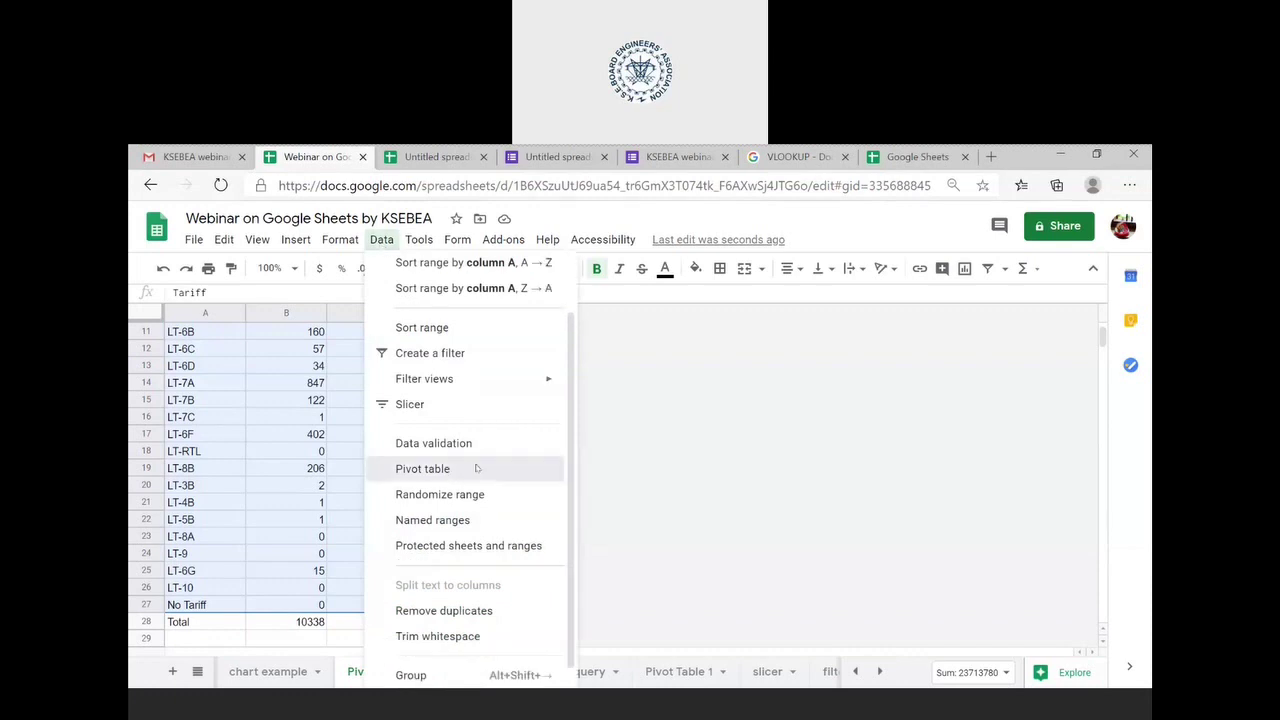
- Start a pivot table from the selection and try an existing-sheet destination, then cancel it
{"action": "left_click", "coordinate": [475, 469]}
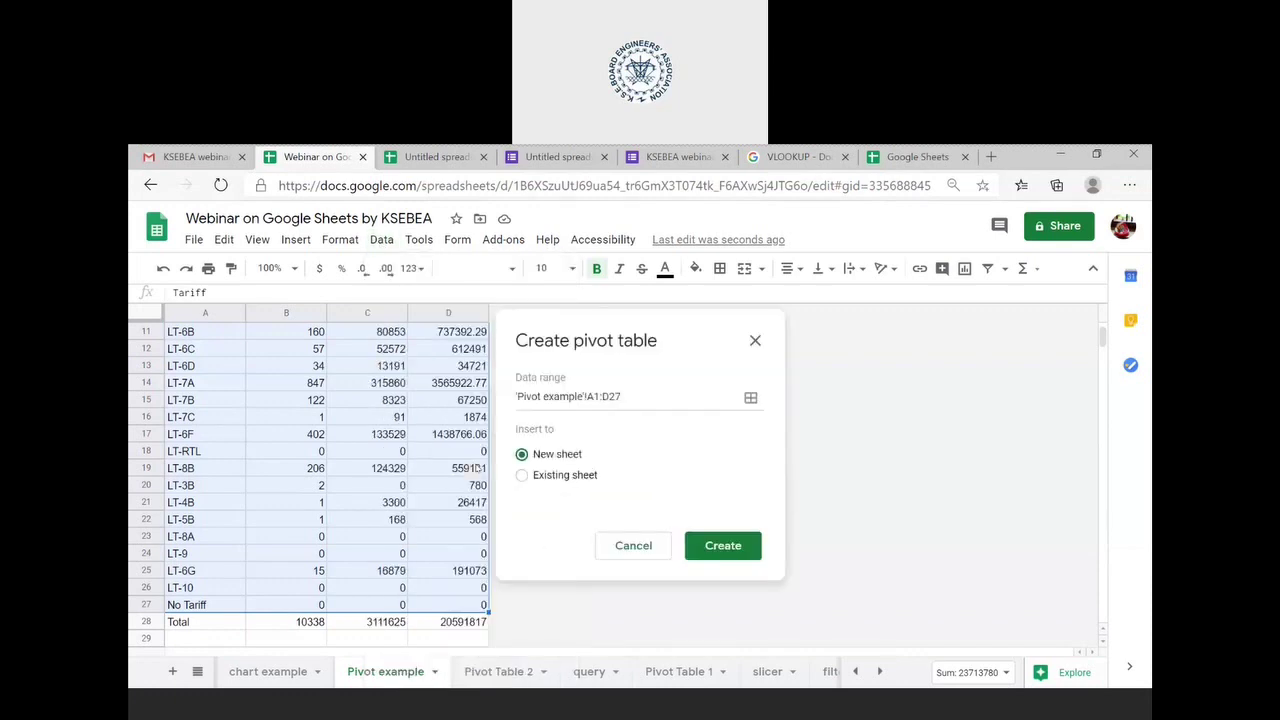
{"action": "left_click", "coordinate": [526, 476]}
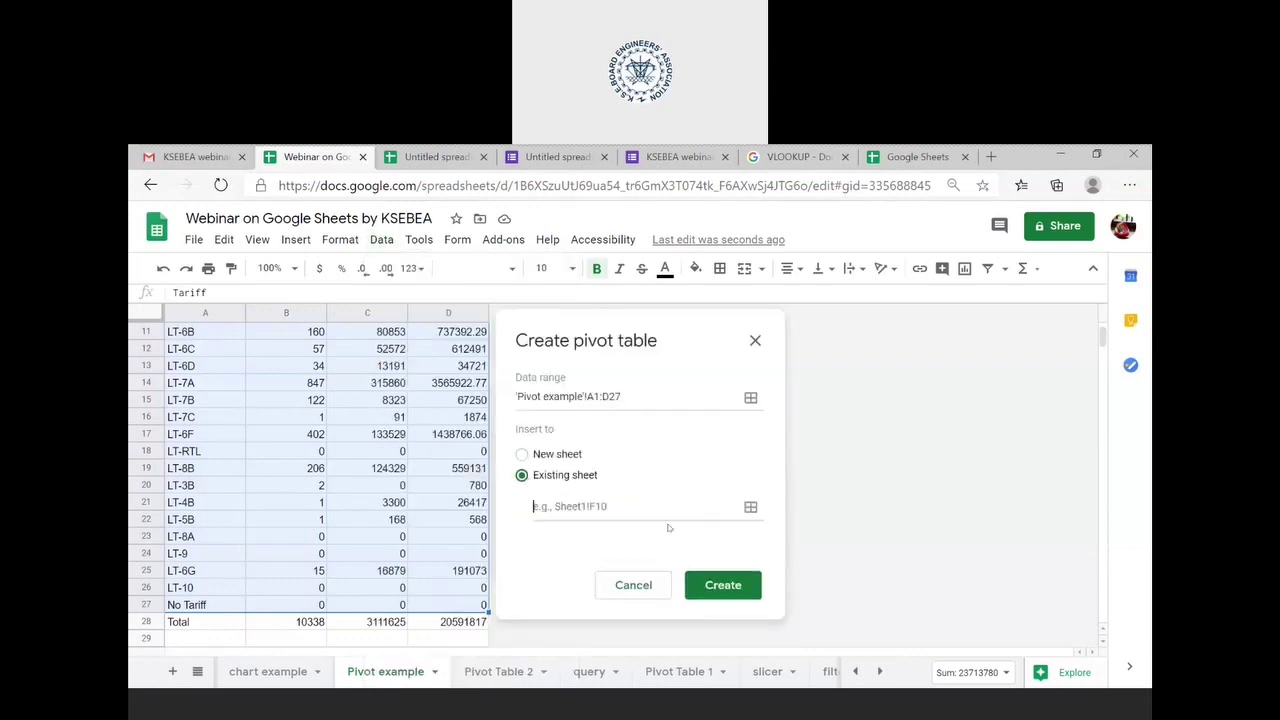
{"action": "left_click", "coordinate": [718, 587]}
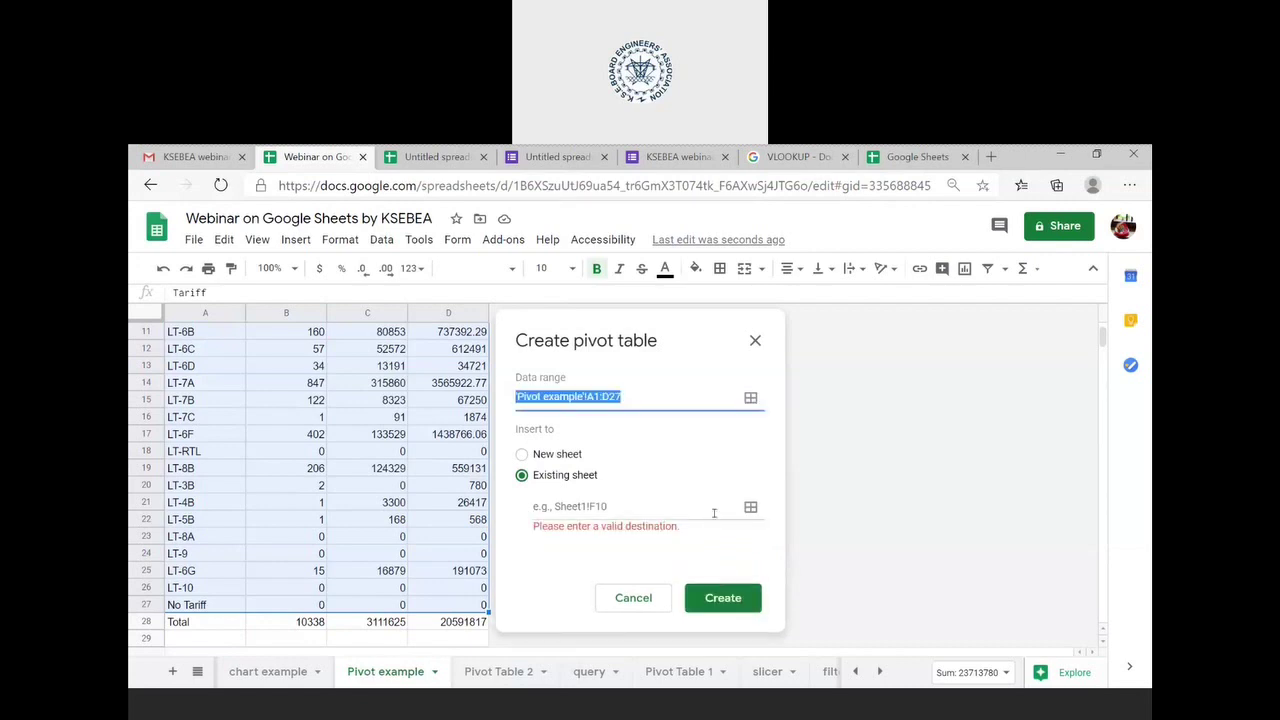
{"action": "left_click", "coordinate": [648, 507]}
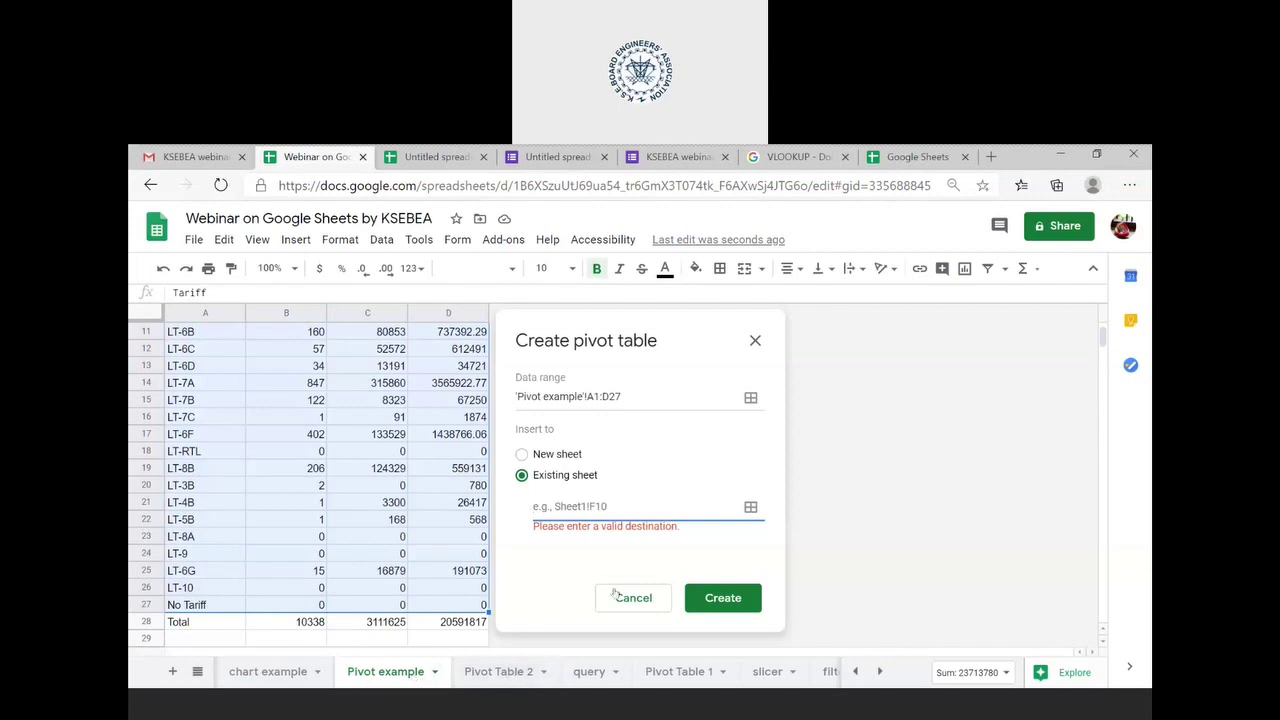
{"action": "left_click", "coordinate": [751, 507]}
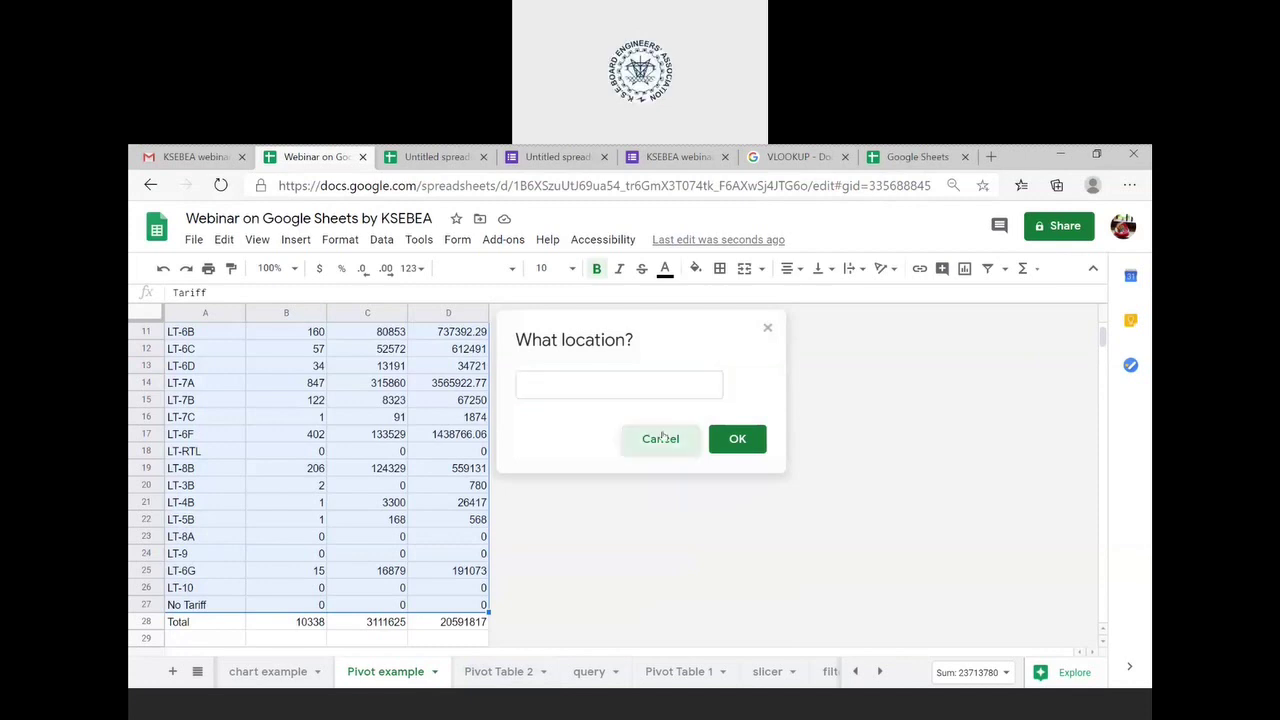
{"action": "left_click", "coordinate": [662, 438]}
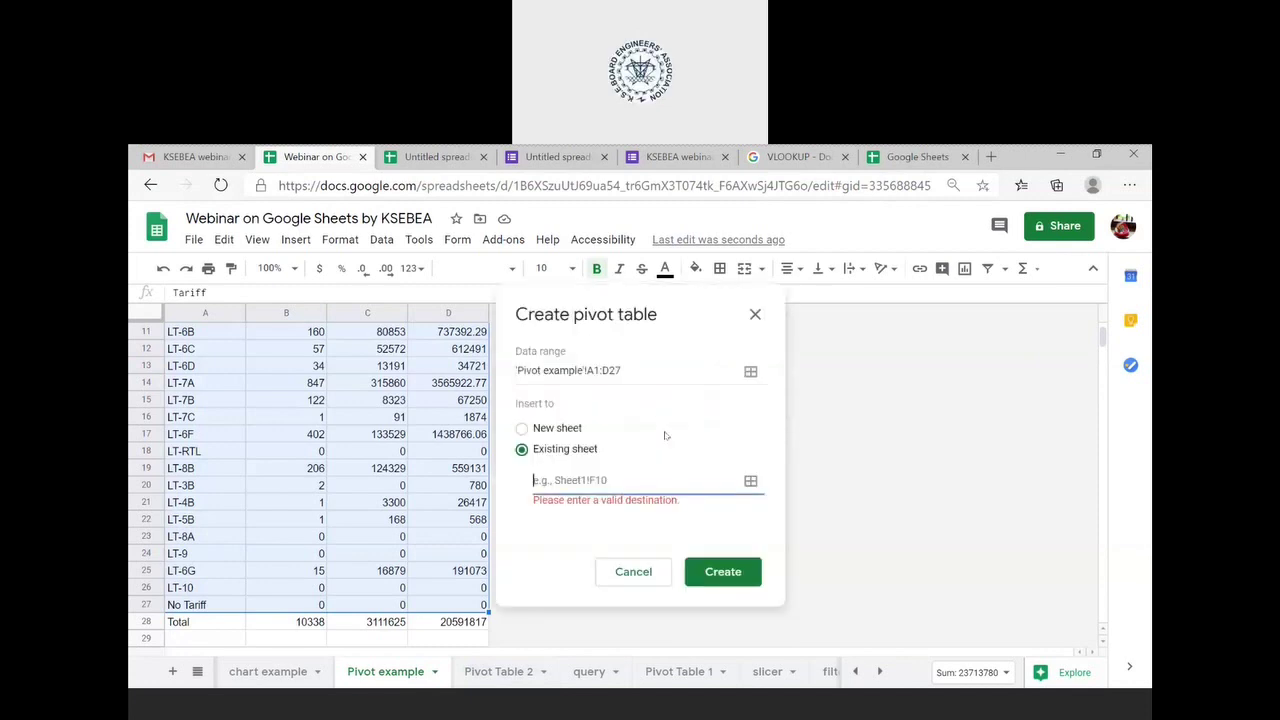
- Create the pivot table on a new sheet, Pivot Table 3
{"action": "left_click", "coordinate": [489, 674]}
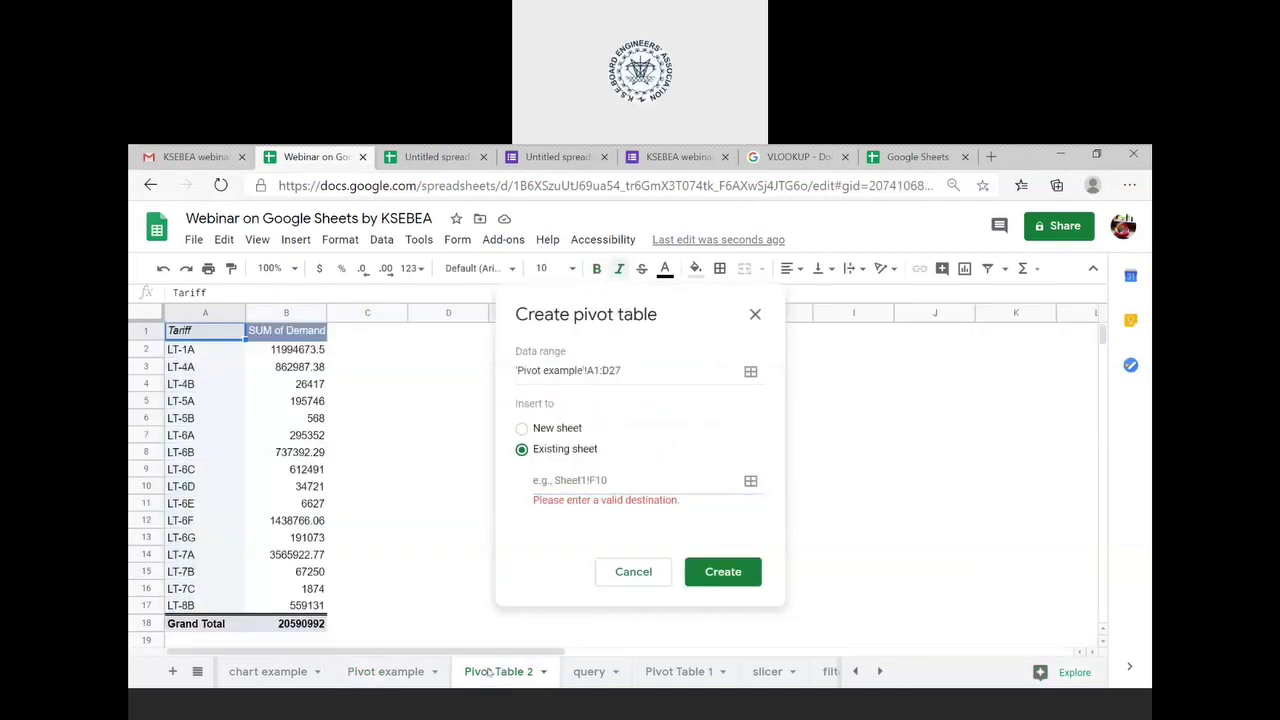
{"action": "left_click", "coordinate": [423, 674]}
{"action": "left_click", "coordinate": [521, 428]}
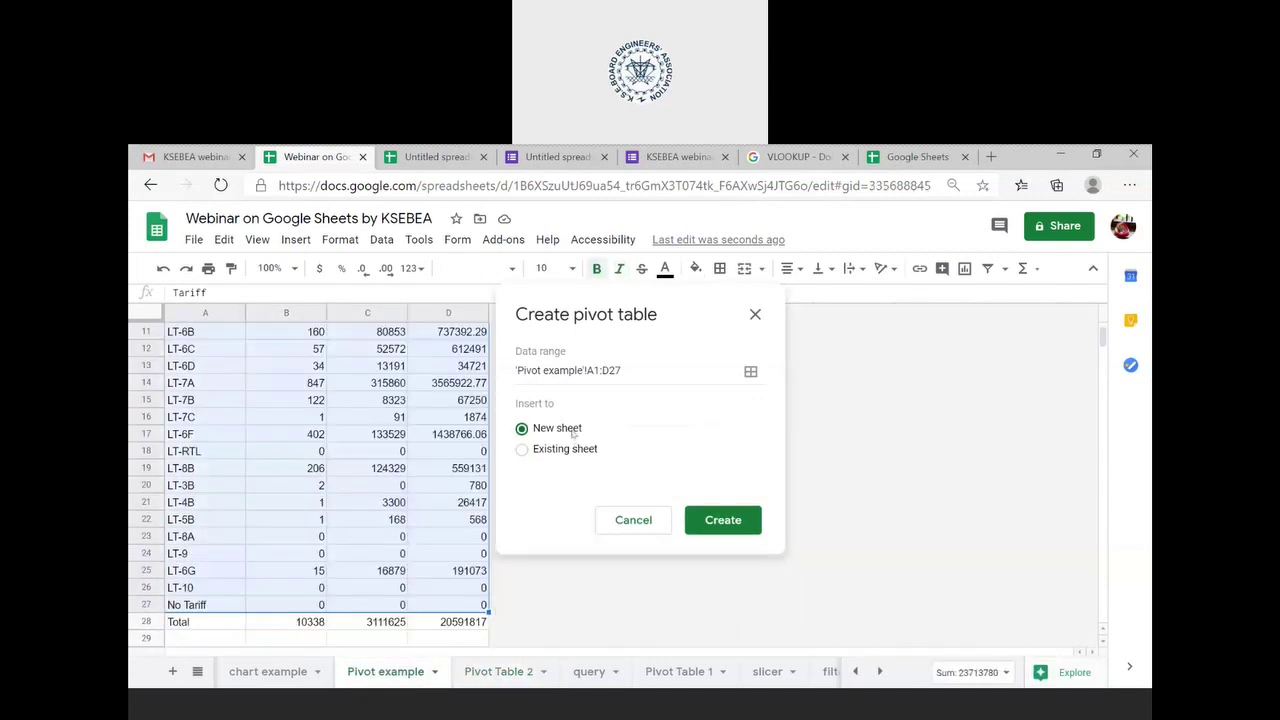
{"action": "left_click", "coordinate": [711, 516]}
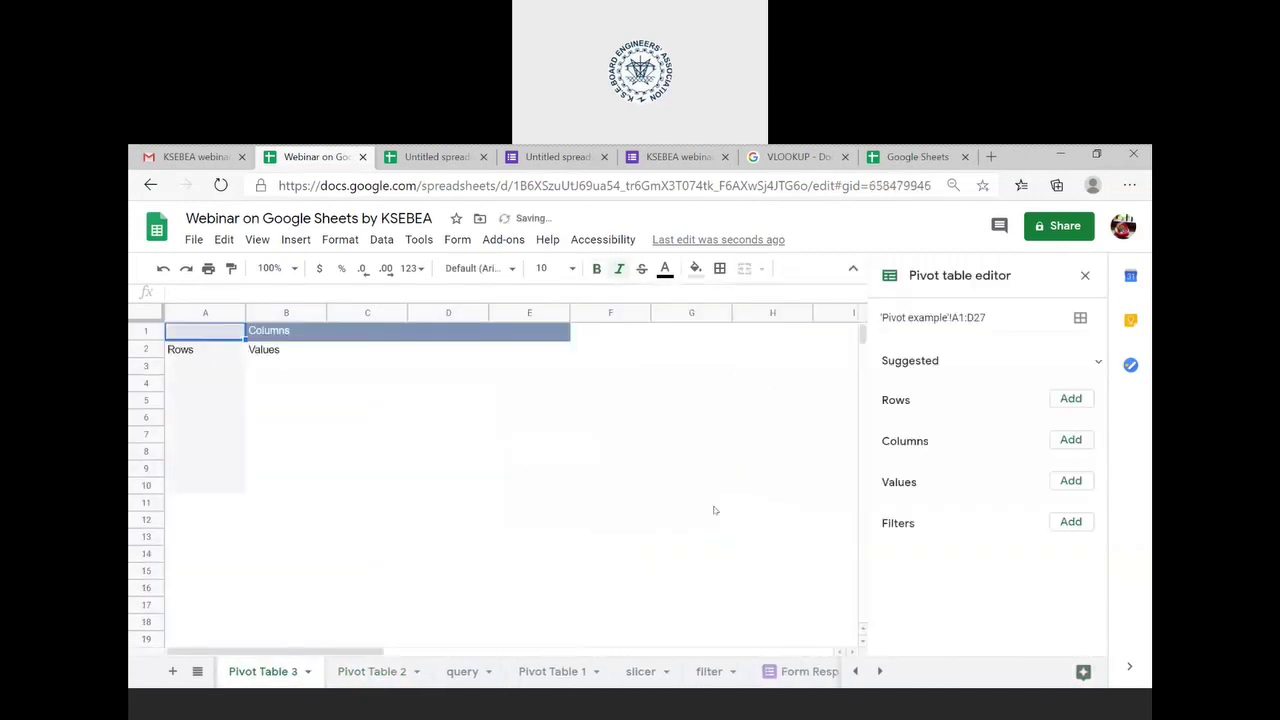
- Set the pivot to Tariff as rows and SUM of No. of Cons. as values
{"action": "left_click", "coordinate": [1080, 401]}
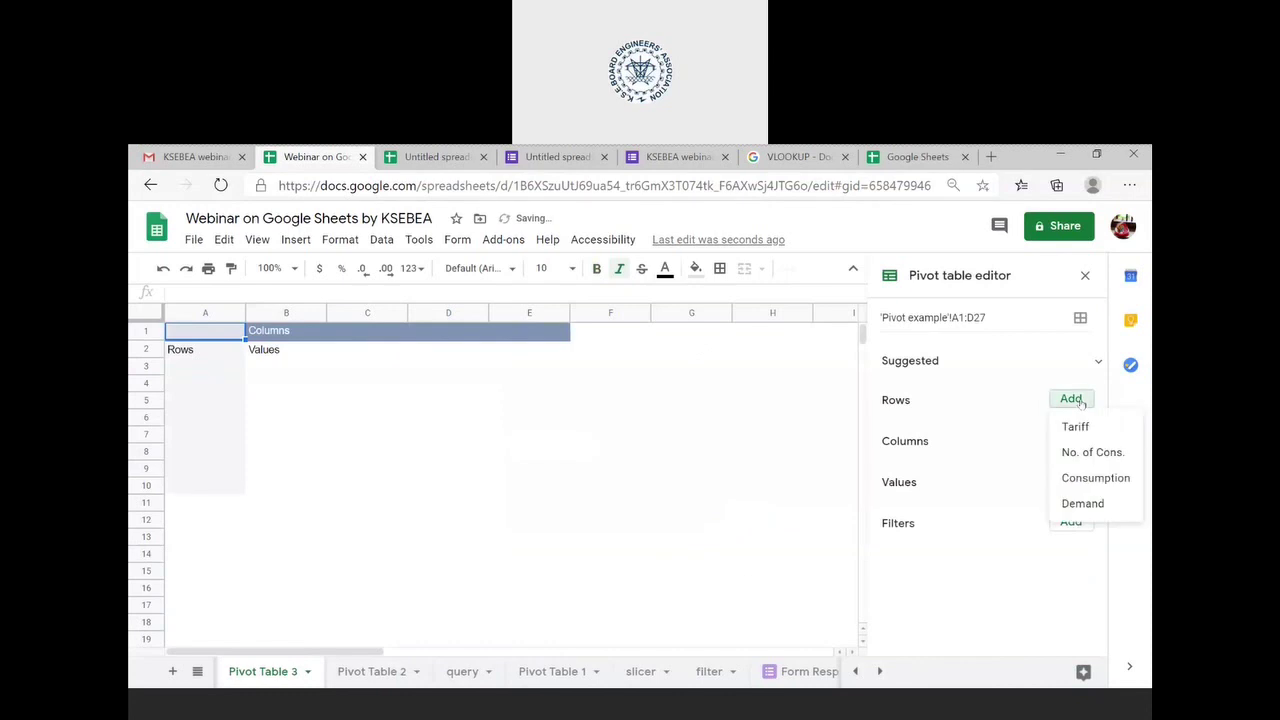
{"action": "left_click", "coordinate": [1076, 426]}
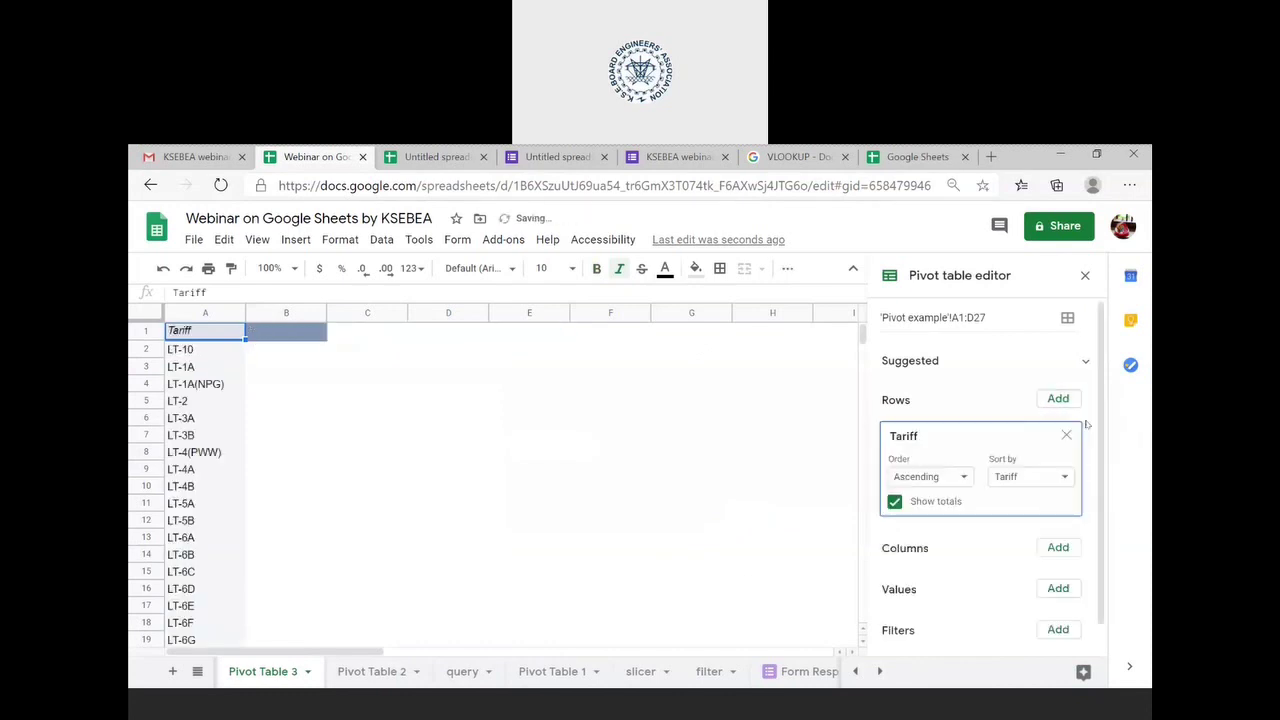
{"action": "left_click", "coordinate": [1057, 588]}
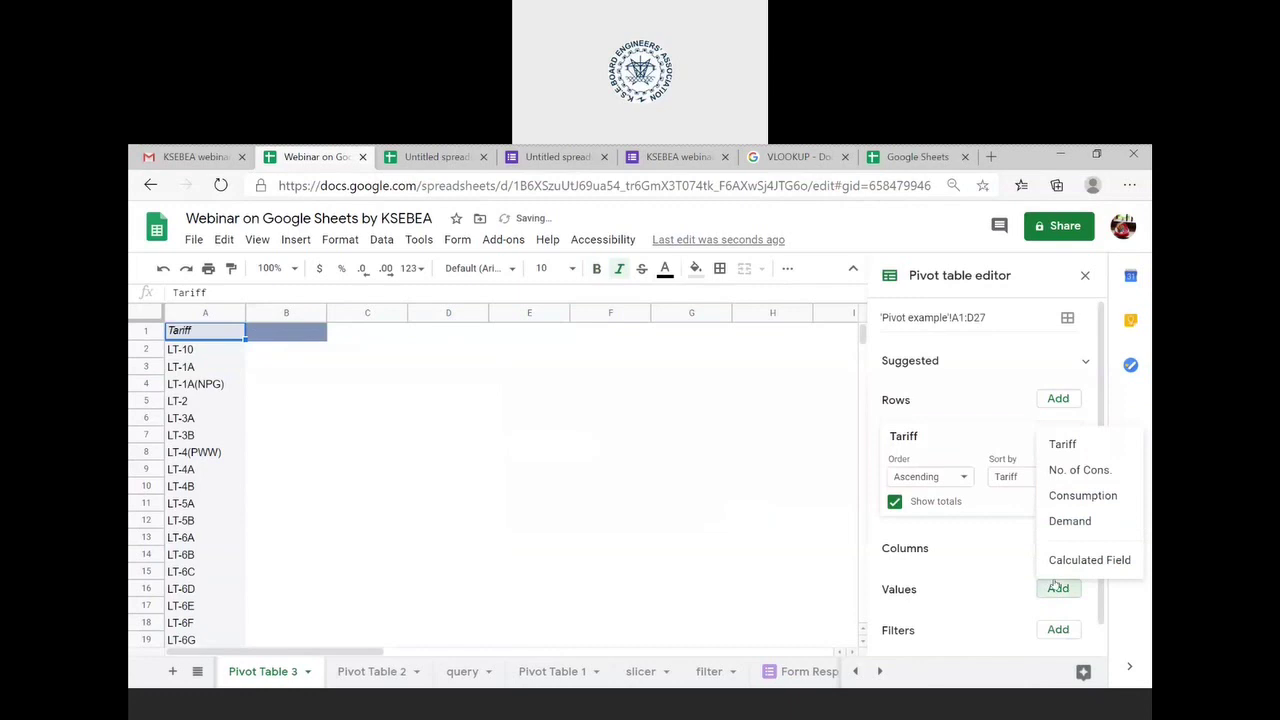
{"action": "left_click", "coordinate": [1082, 472]}
{"action": "scroll", "coordinate": [474, 546], "scroll_direction": "down", "scroll_amount": 5}
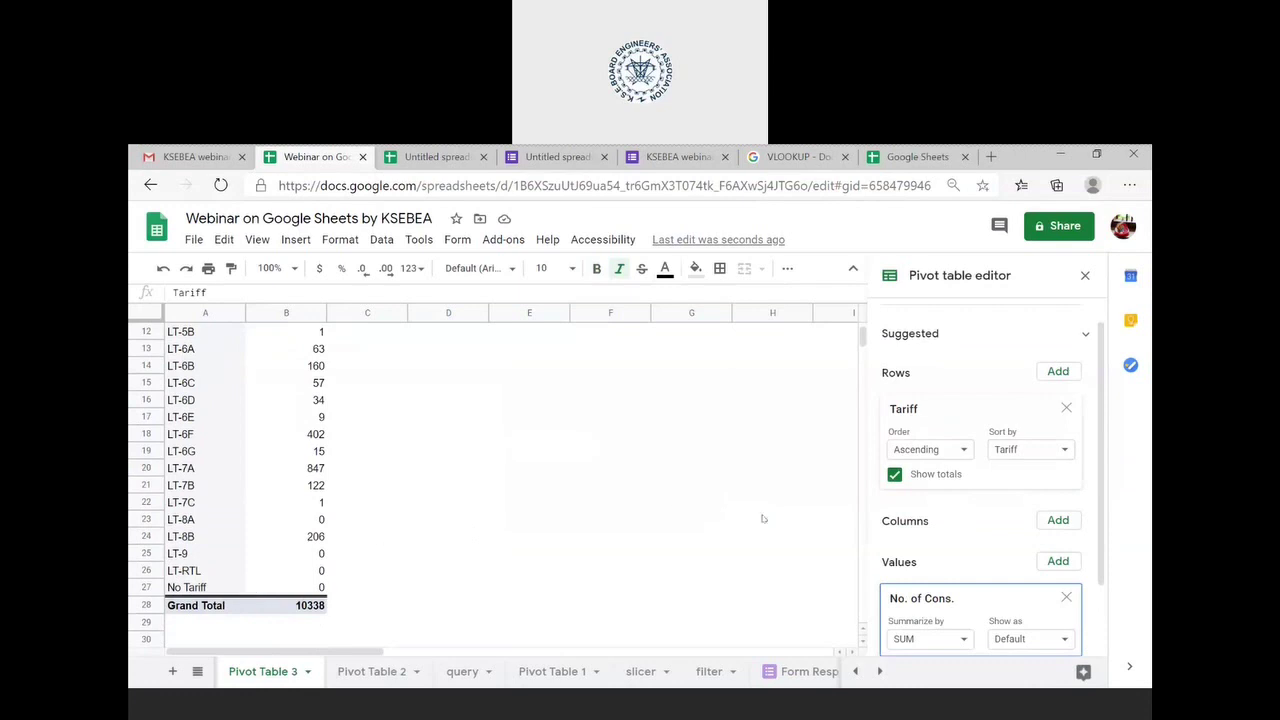
{"action": "scroll", "coordinate": [998, 317], "scroll_direction": "up", "scroll_amount": 1}
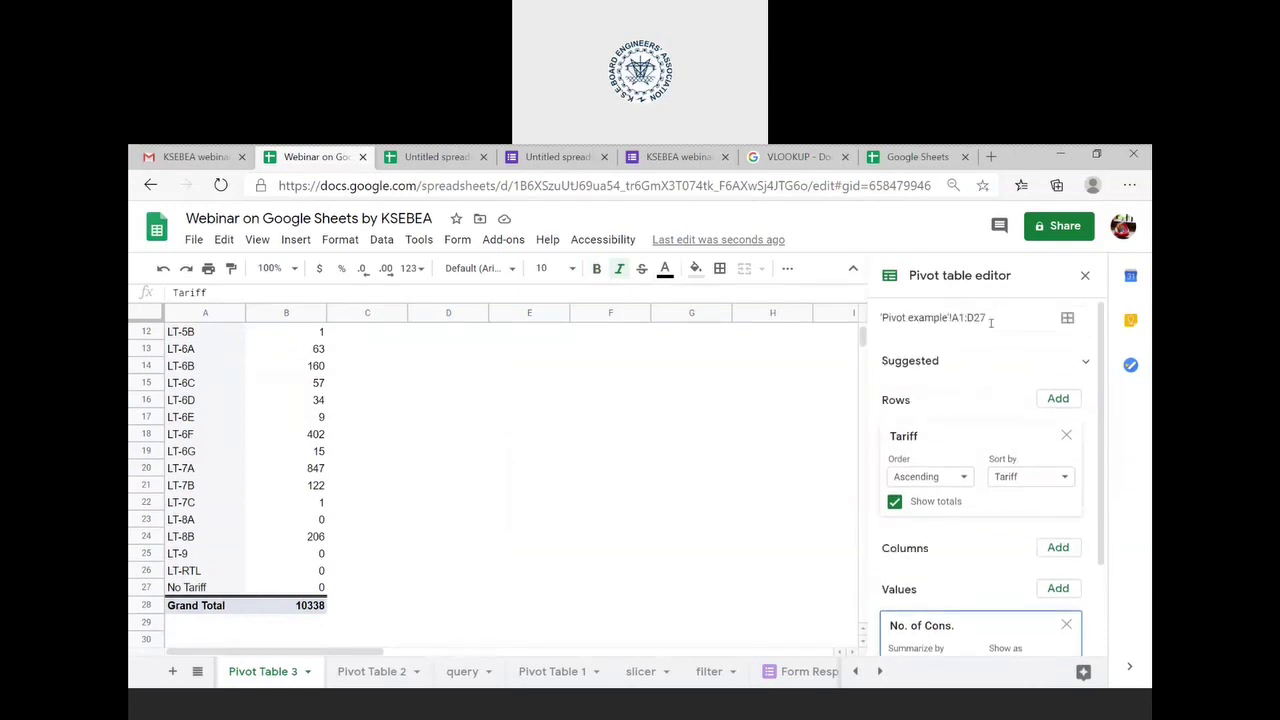
- Extend the pivot source range to A1:D28, giving a 20676 grand total
{"action": "left_click", "coordinate": [991, 321]}
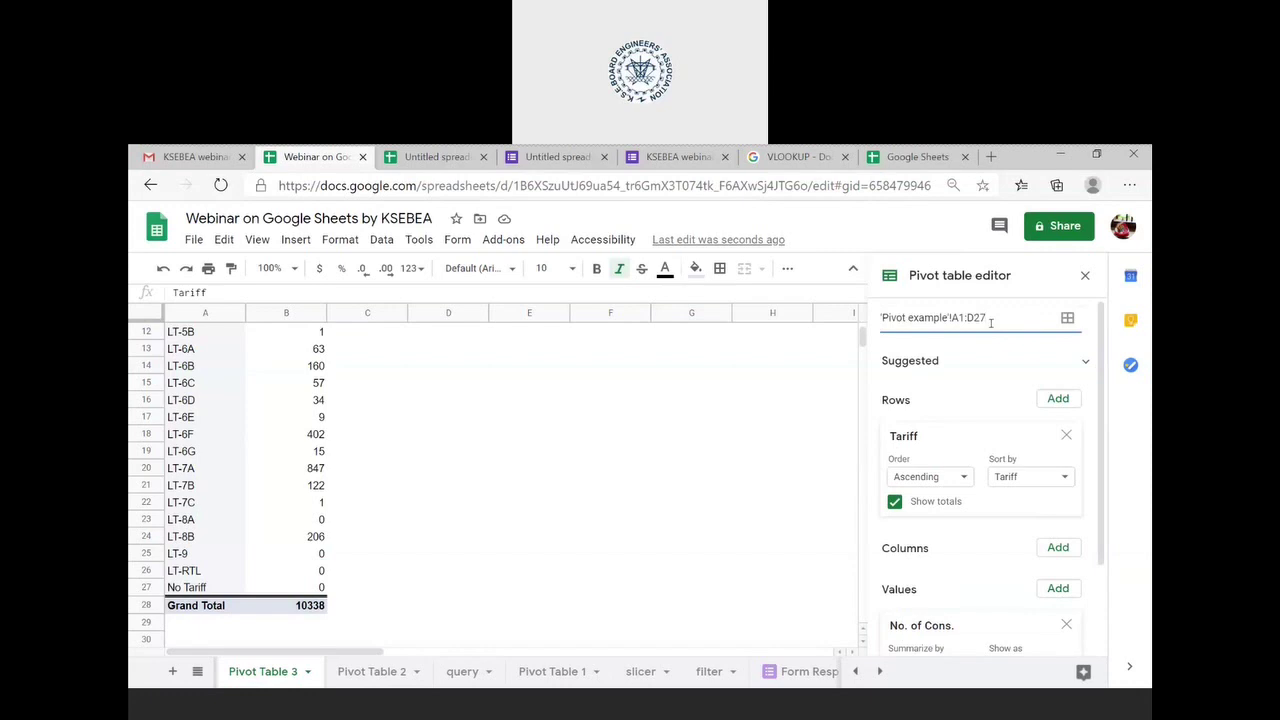
{"action": "type", "text": "8"}
{"action": "key", "text": "Return"}
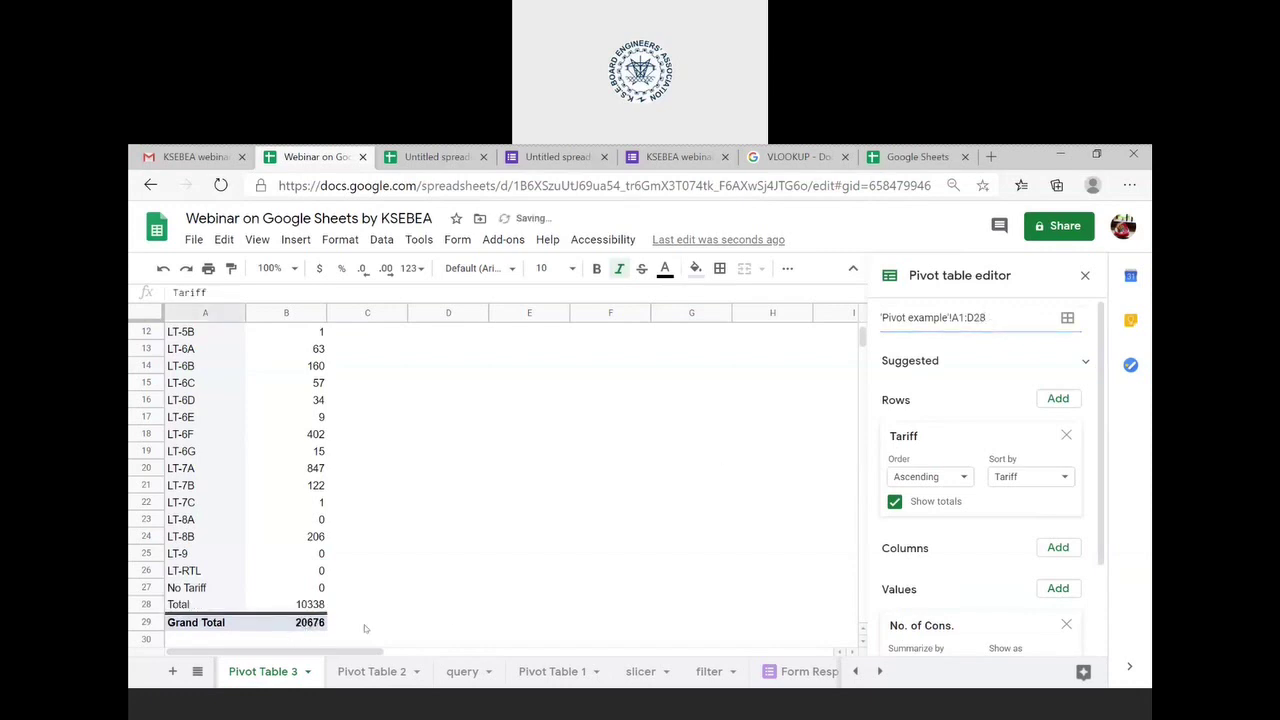
{"action": "left_click", "coordinate": [308, 672]}
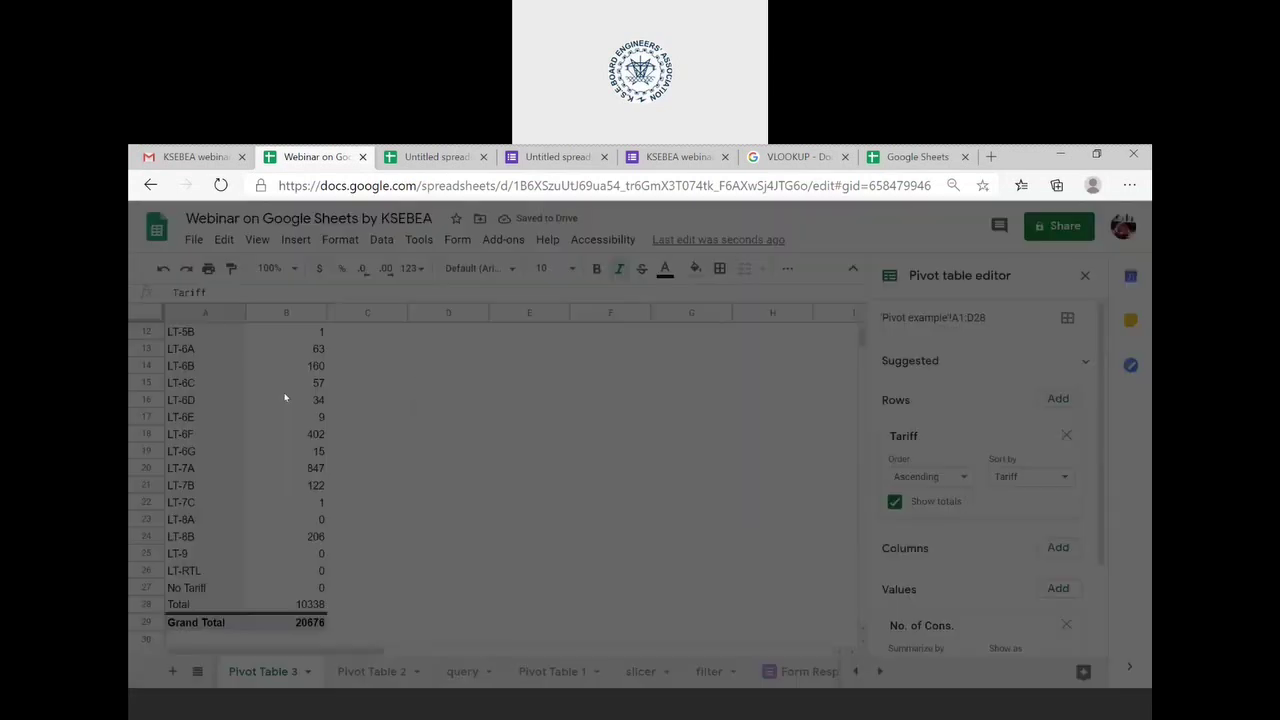
- Delete the Pivot Table 3 sheet
{"action": "left_click", "coordinate": [262, 394]}
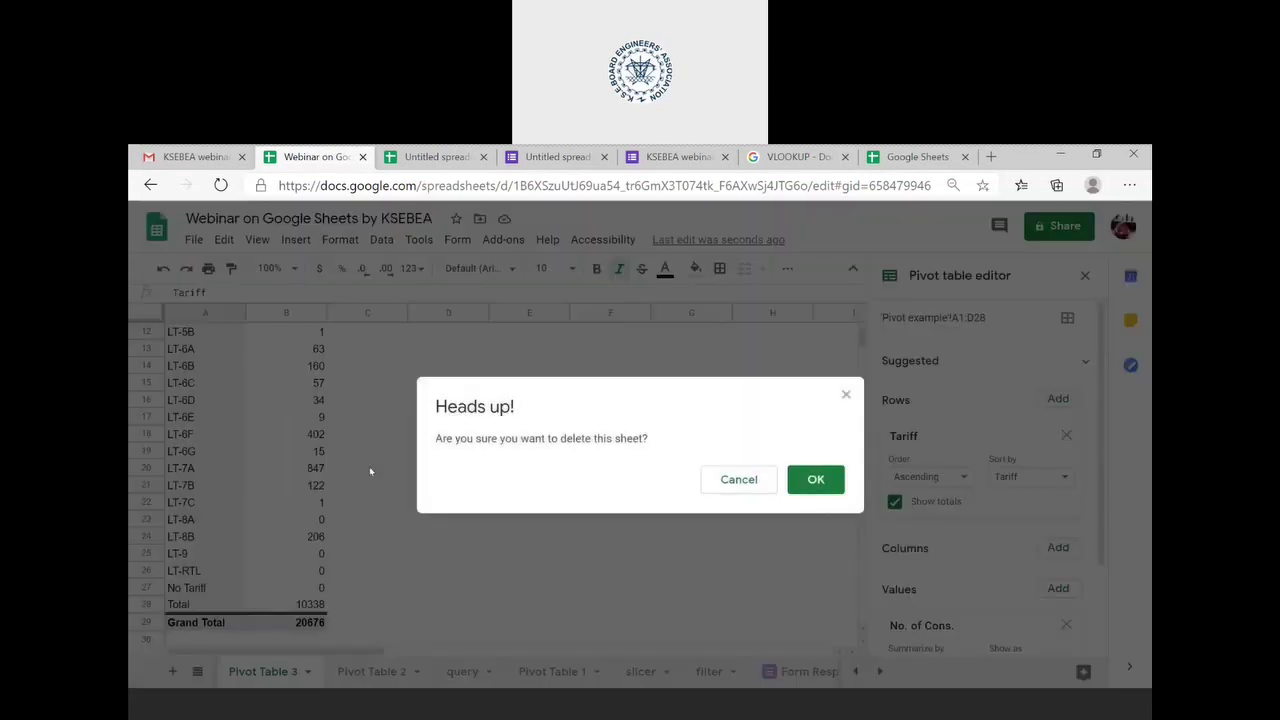
{"action": "left_click", "coordinate": [815, 480]}
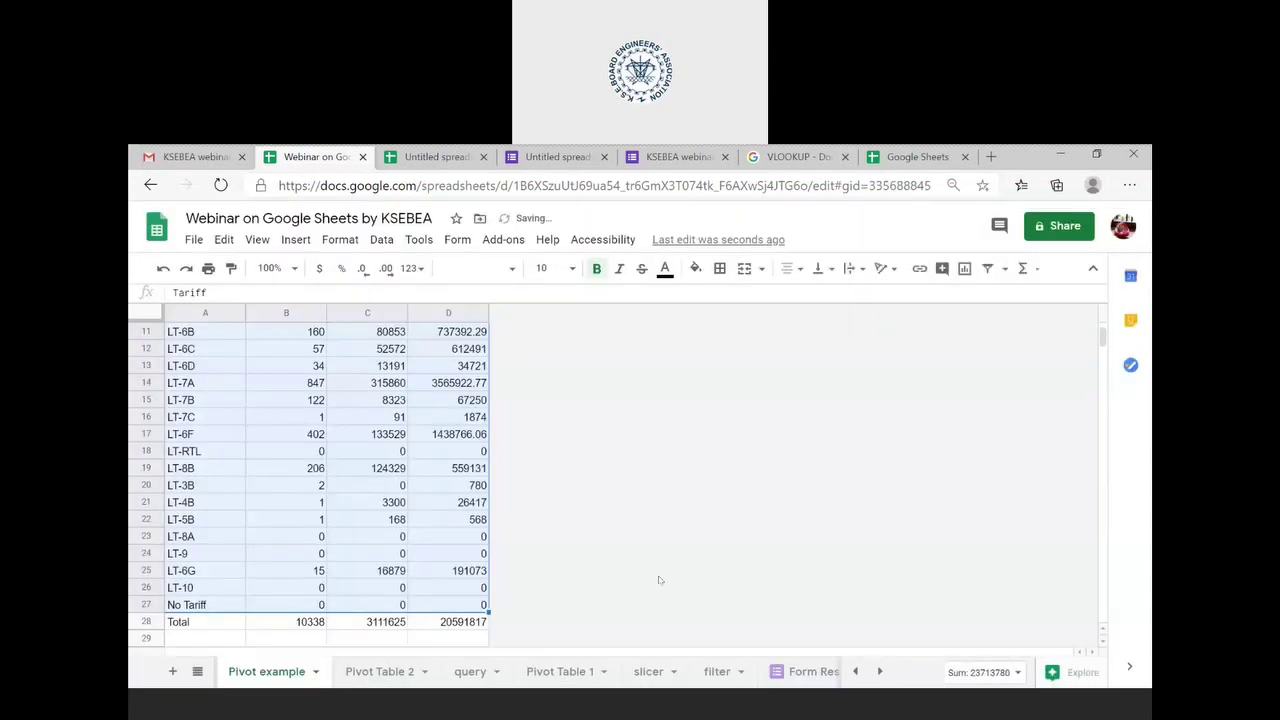
{"action": "left_click", "coordinate": [410, 671]}
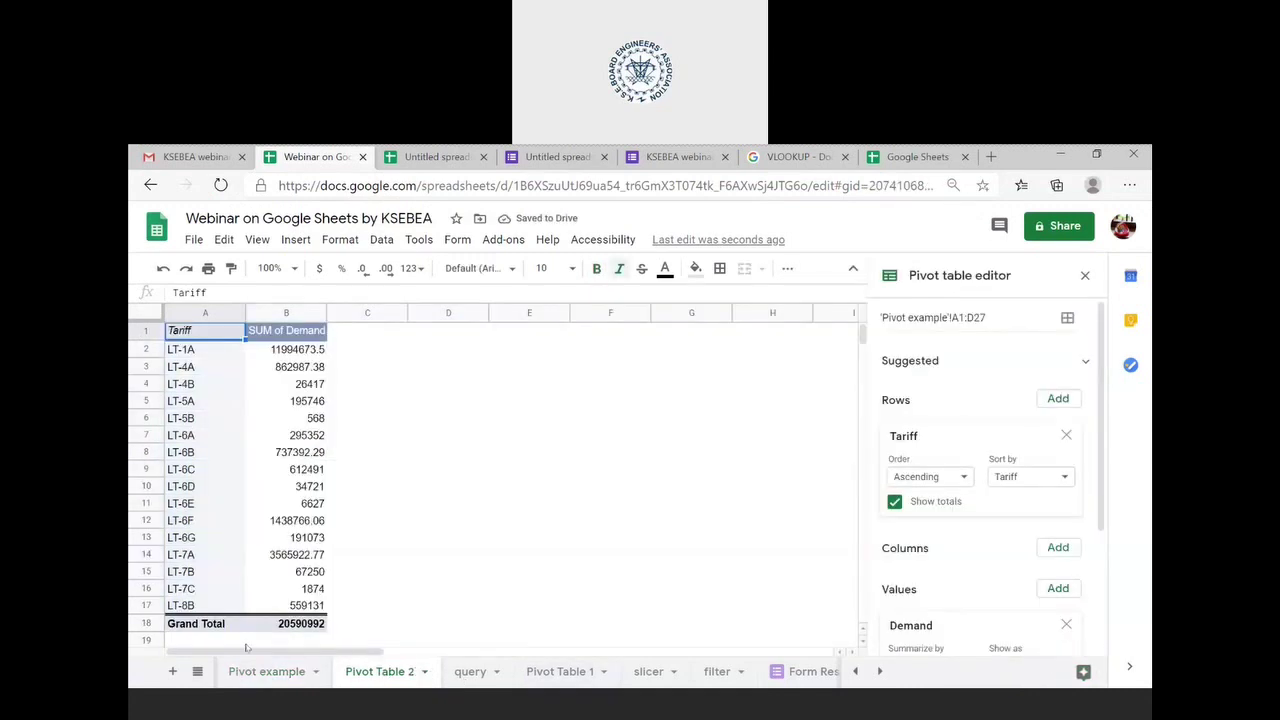
- Open the functions sheet and select the Query Function topic in A30
{"action": "left_click", "coordinate": [263, 673]}
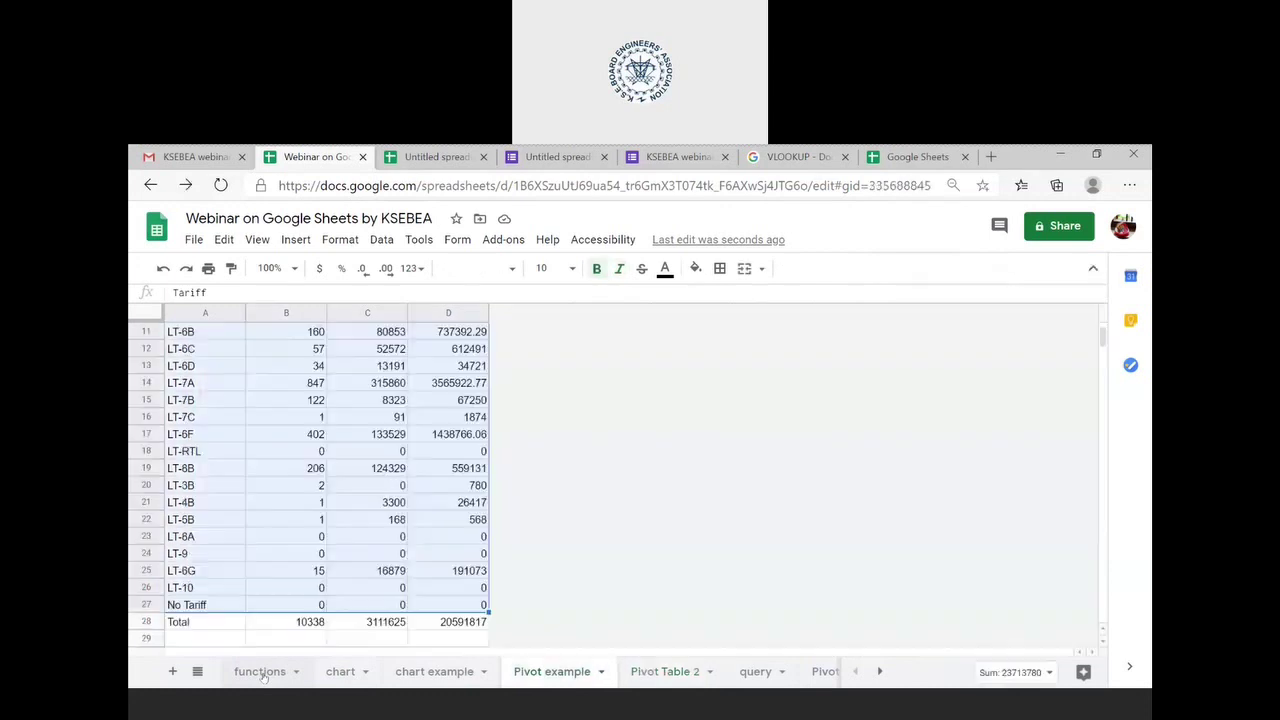
{"action": "left_click", "coordinate": [263, 676]}
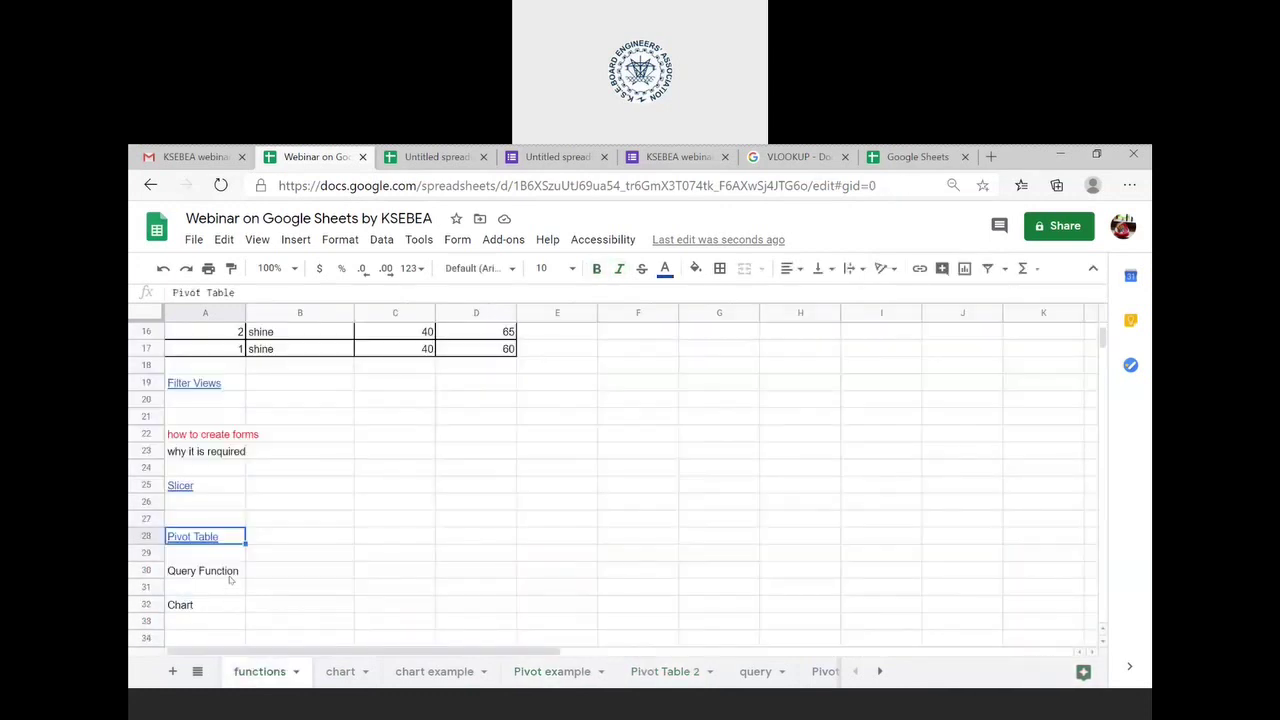
{"action": "left_click", "coordinate": [230, 576]}
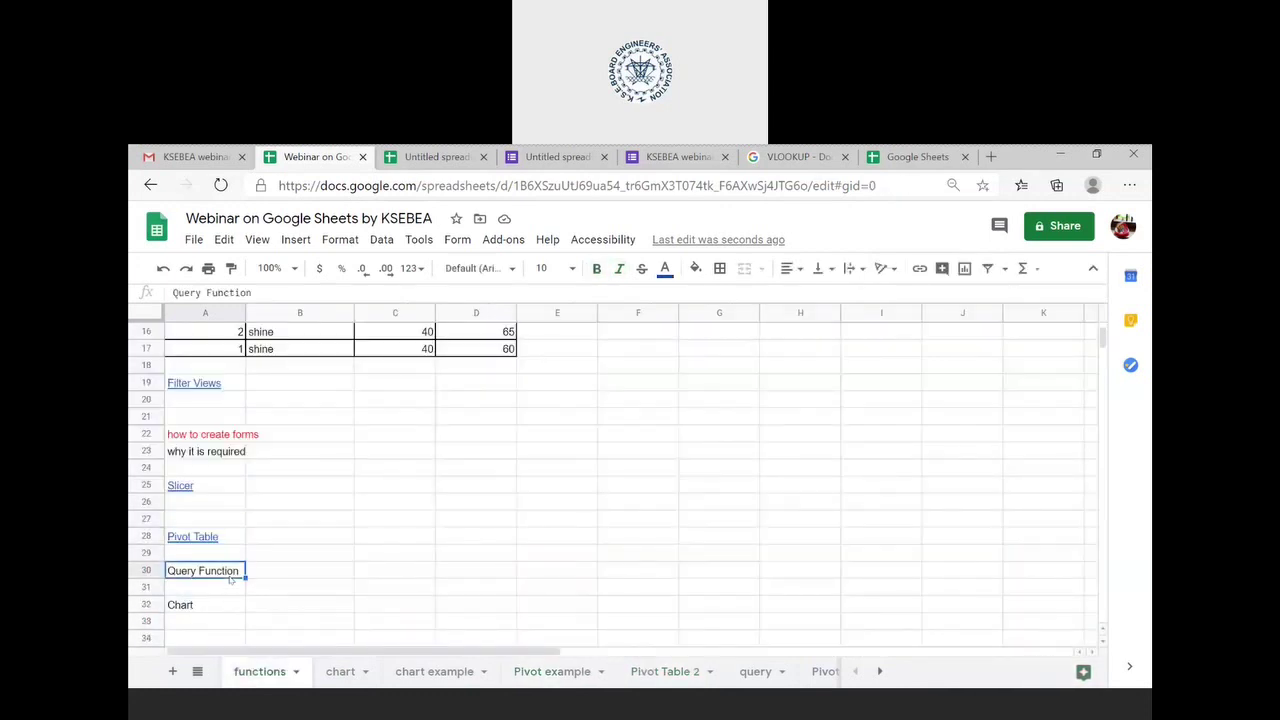
{"action": "scroll", "coordinate": [230, 578], "scroll_direction": "down", "scroll_amount": 1}
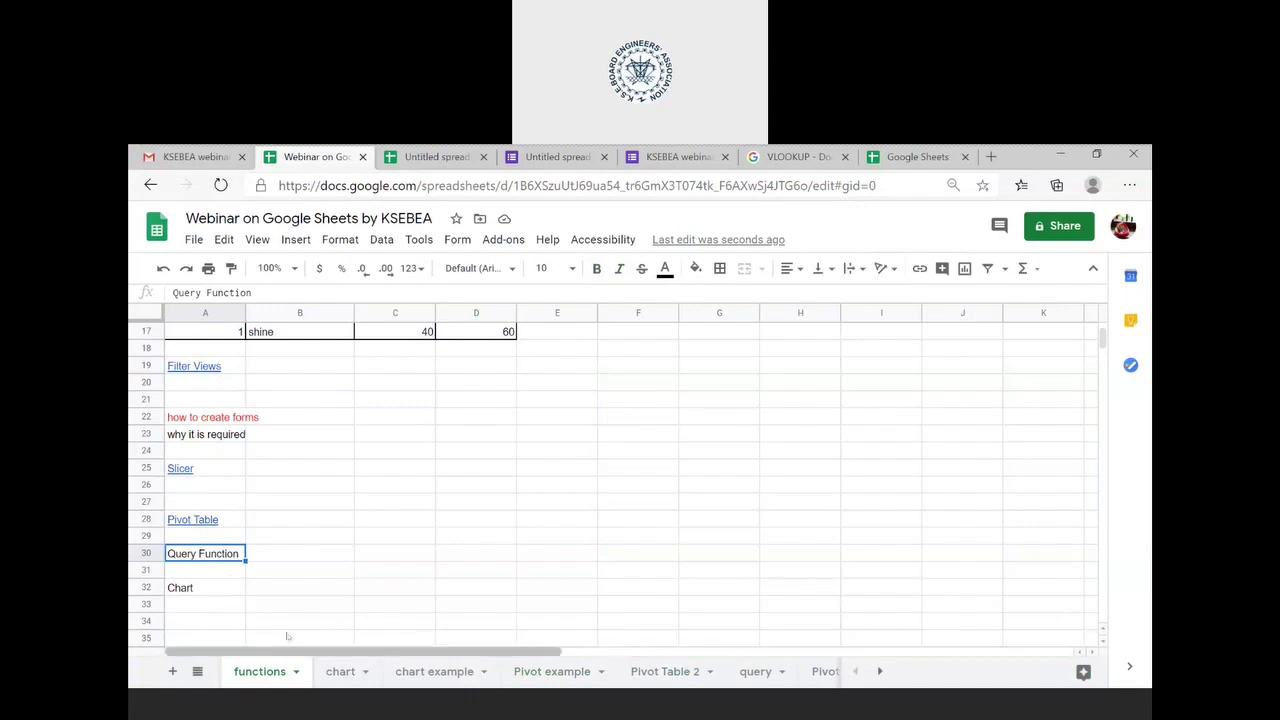
- On the query sheet, highlight the tariff table A1:D28, then select F1 holding the QUERY formula
{"action": "left_click", "coordinate": [752, 677]}
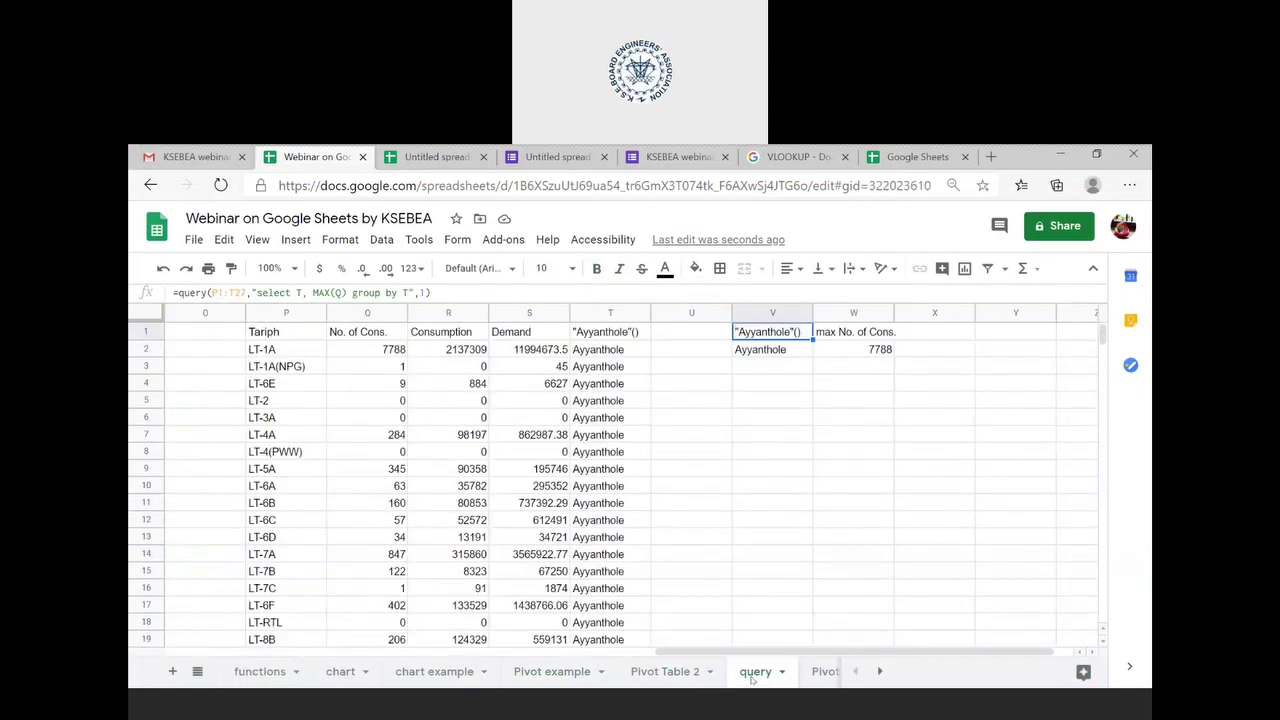
{"action": "scroll", "coordinate": [512, 456], "scroll_direction": "left", "scroll_amount": 10}
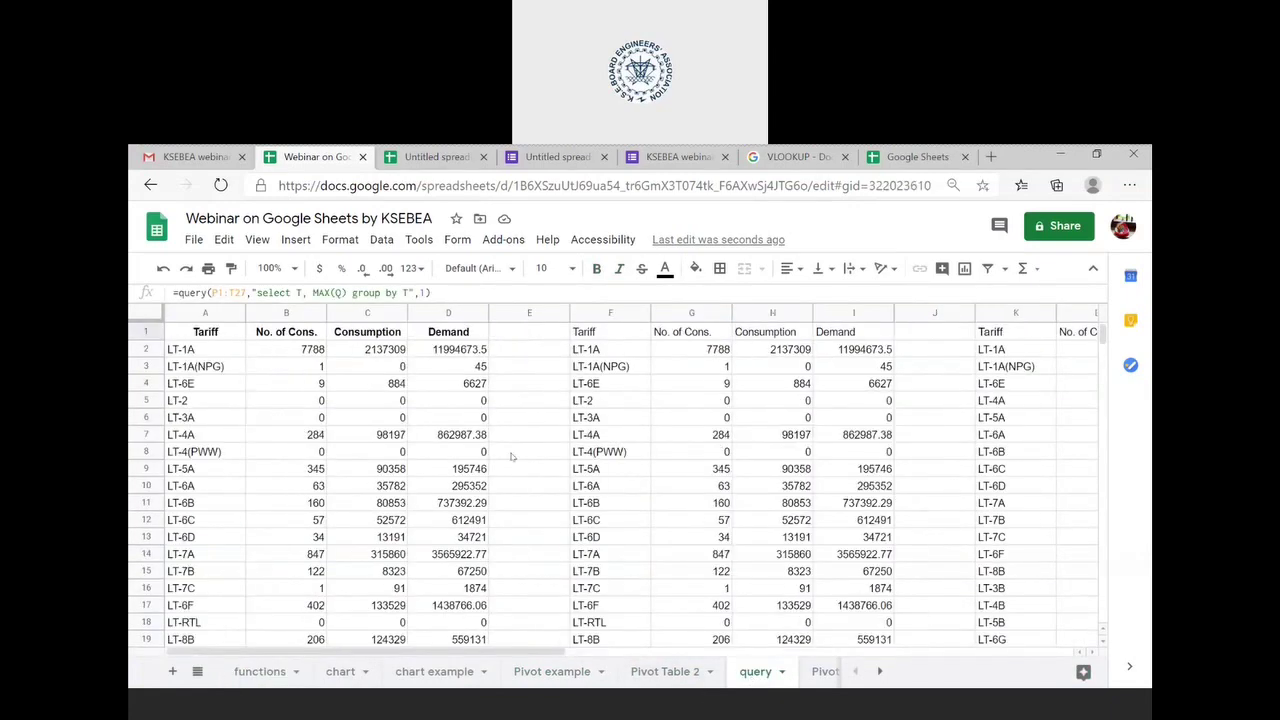
{"action": "left_click", "coordinate": [178, 331]}
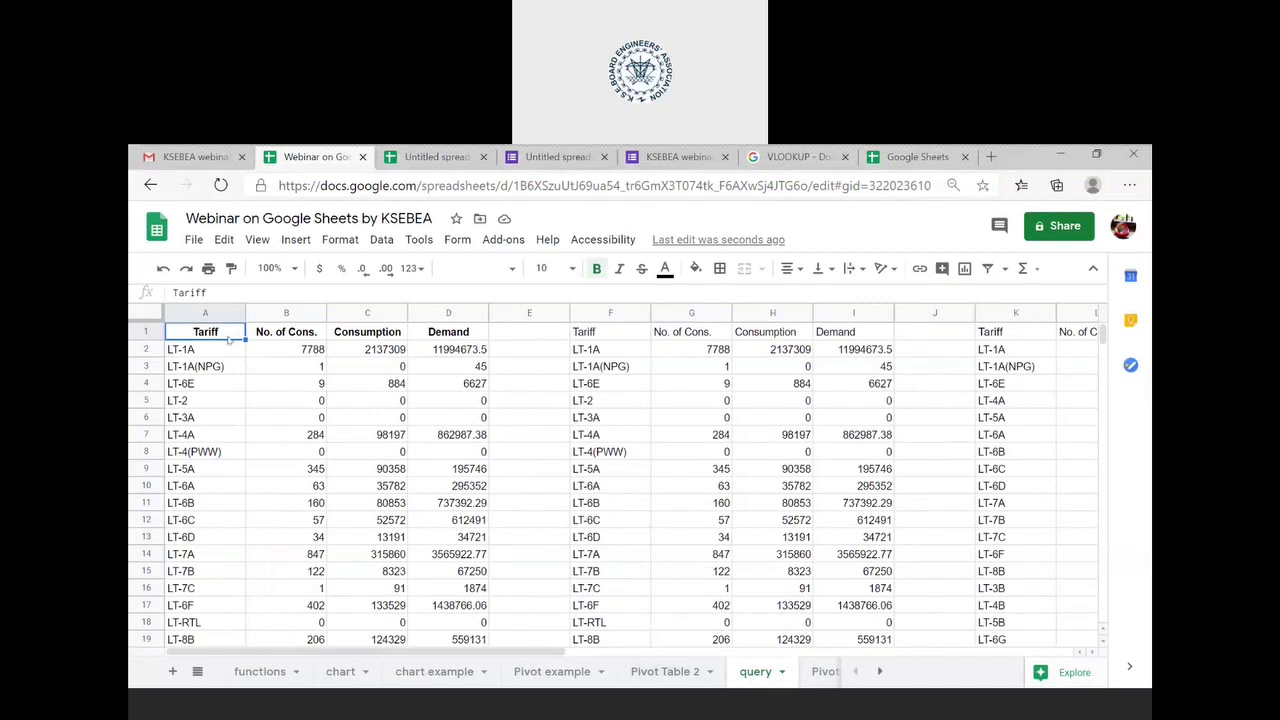
{"action": "key", "text": "shift+Right"}
{"action": "key", "text": "shift+Right"}
{"action": "key", "text": "shift+Right"}
{"action": "key", "text": "shift+Down"}
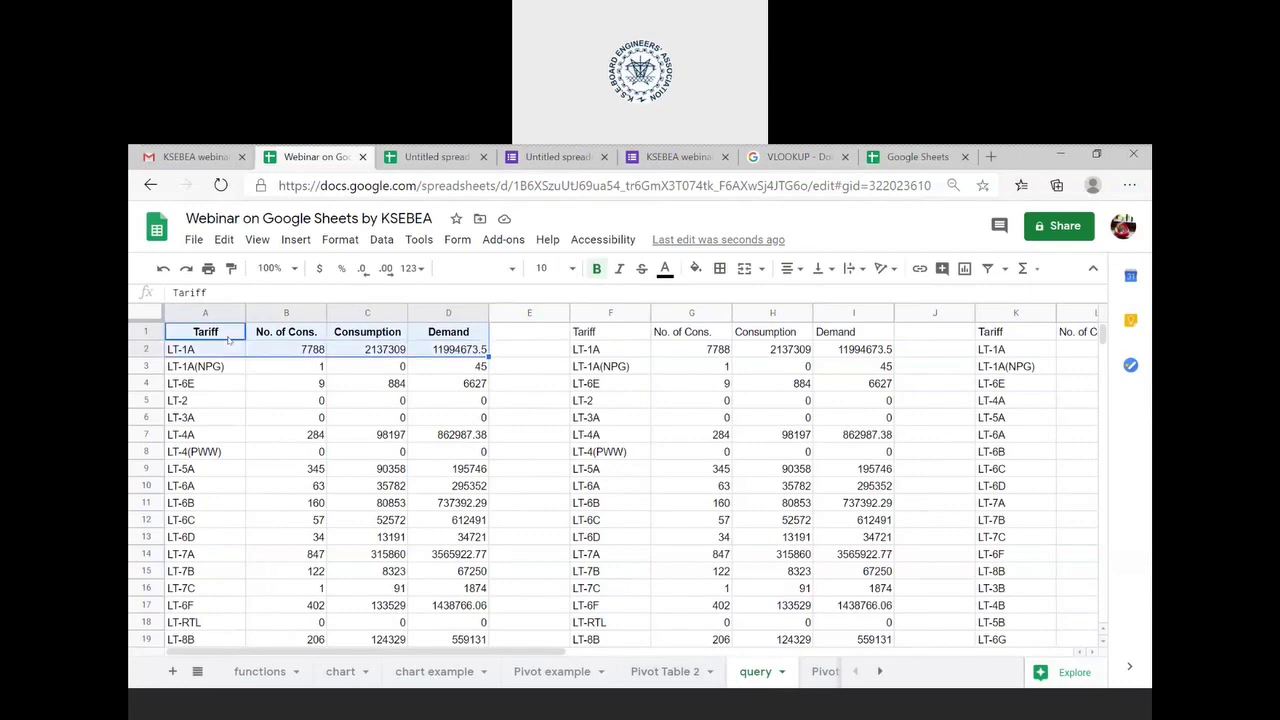
{"action": "key", "text": "ctrl+shift+Down"}
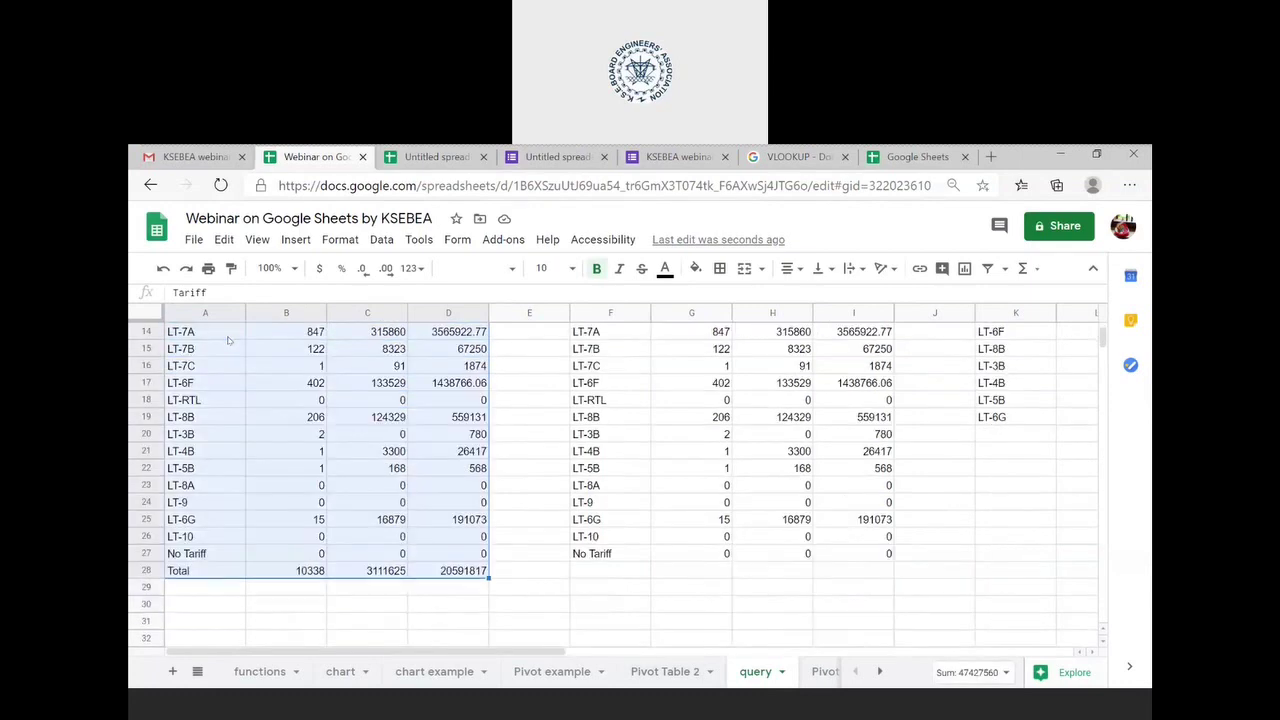
{"action": "key", "text": "ctrl+Home"}
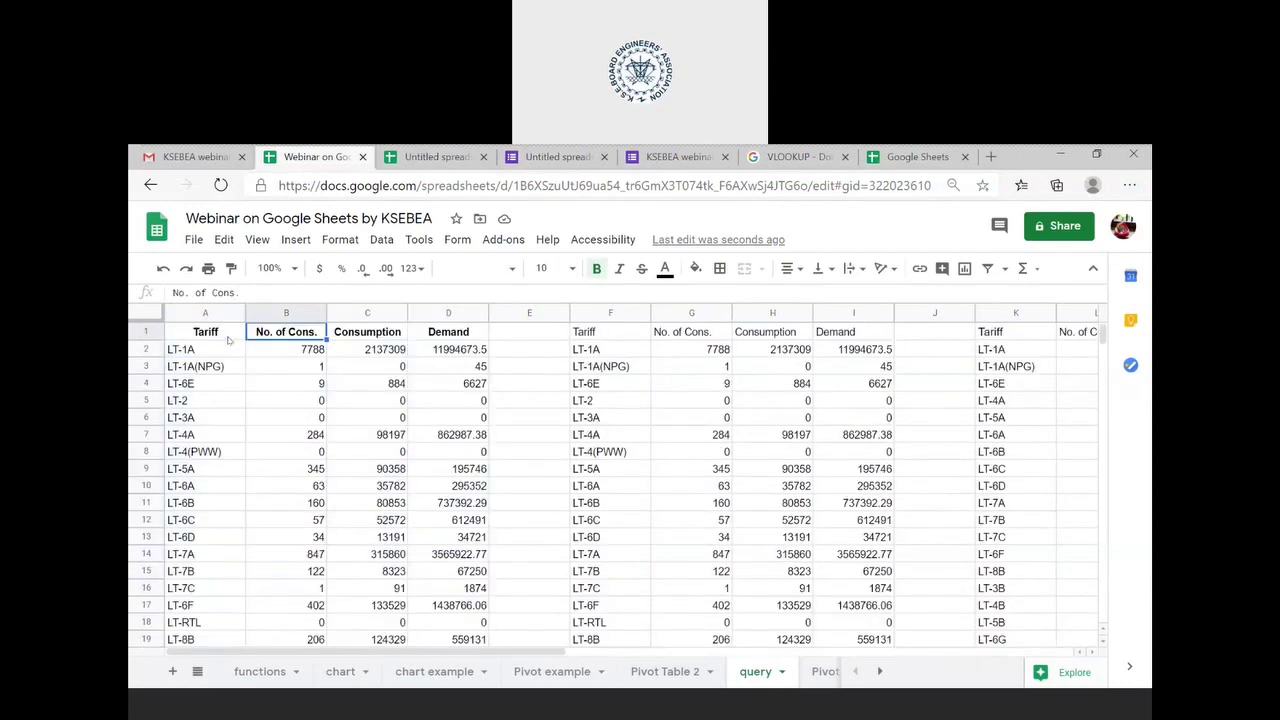
{"action": "left_click", "coordinate": [584, 338]}
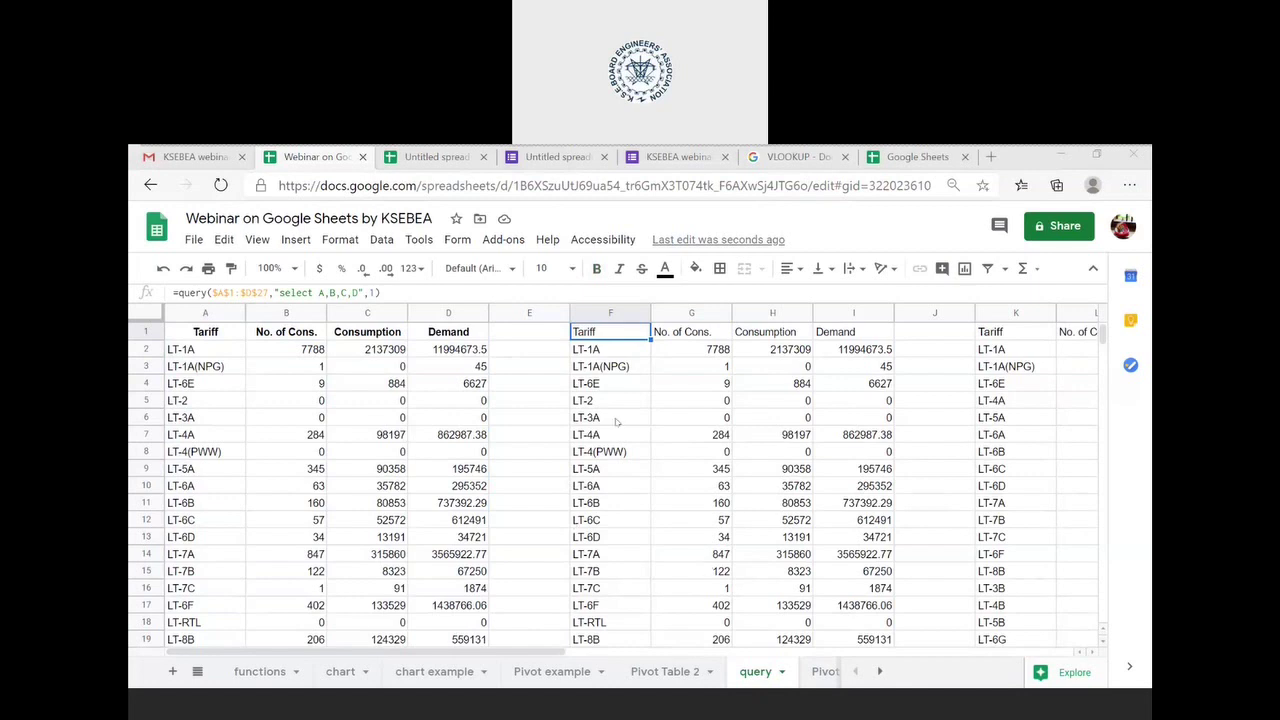
- Delete the =query($A$1:$D$27,"select A,B,C,D",1) formula from cell F1
{"action": "left_click", "coordinate": [580, 332]}
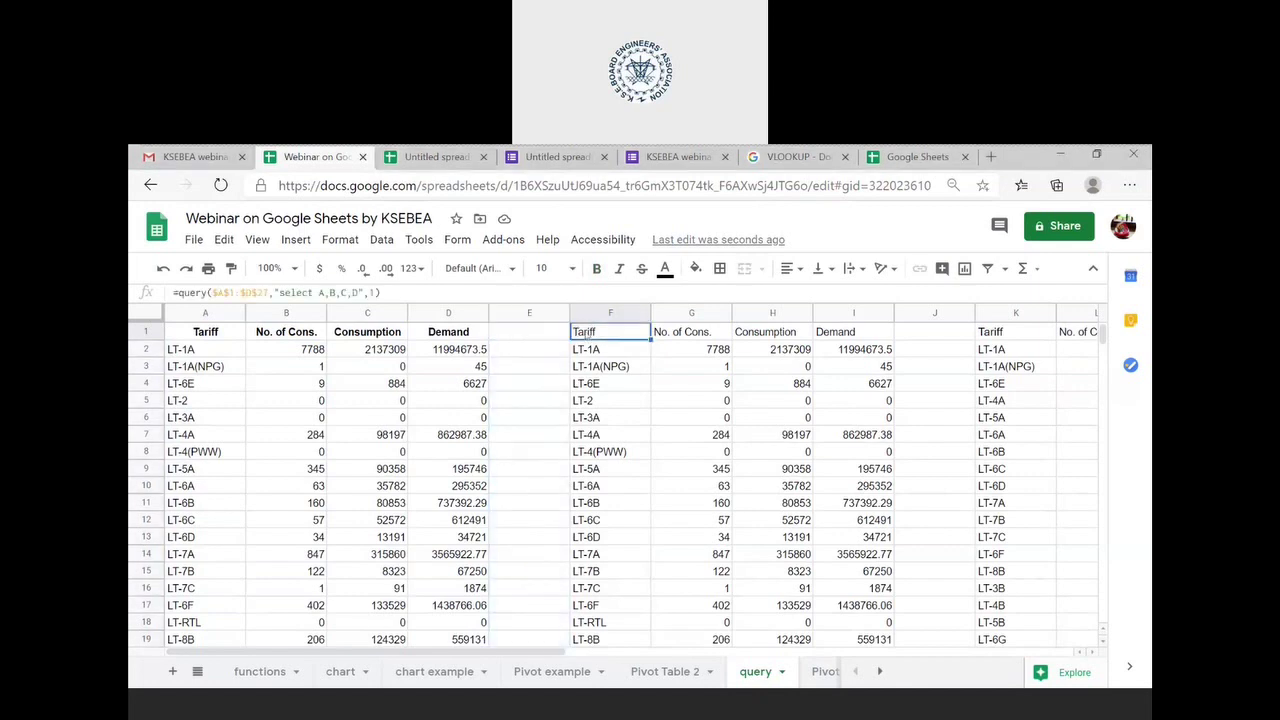
{"action": "left_click", "coordinate": [441, 292]}
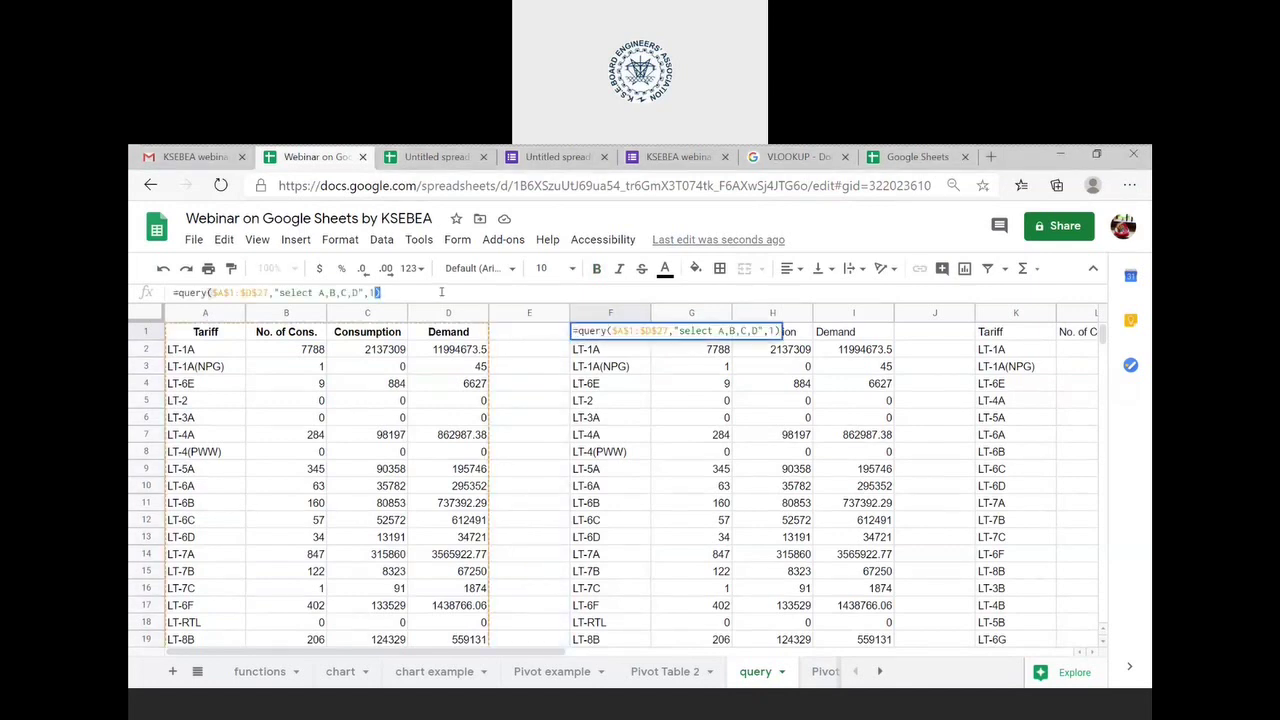
{"action": "key", "text": "ctrl+a"}
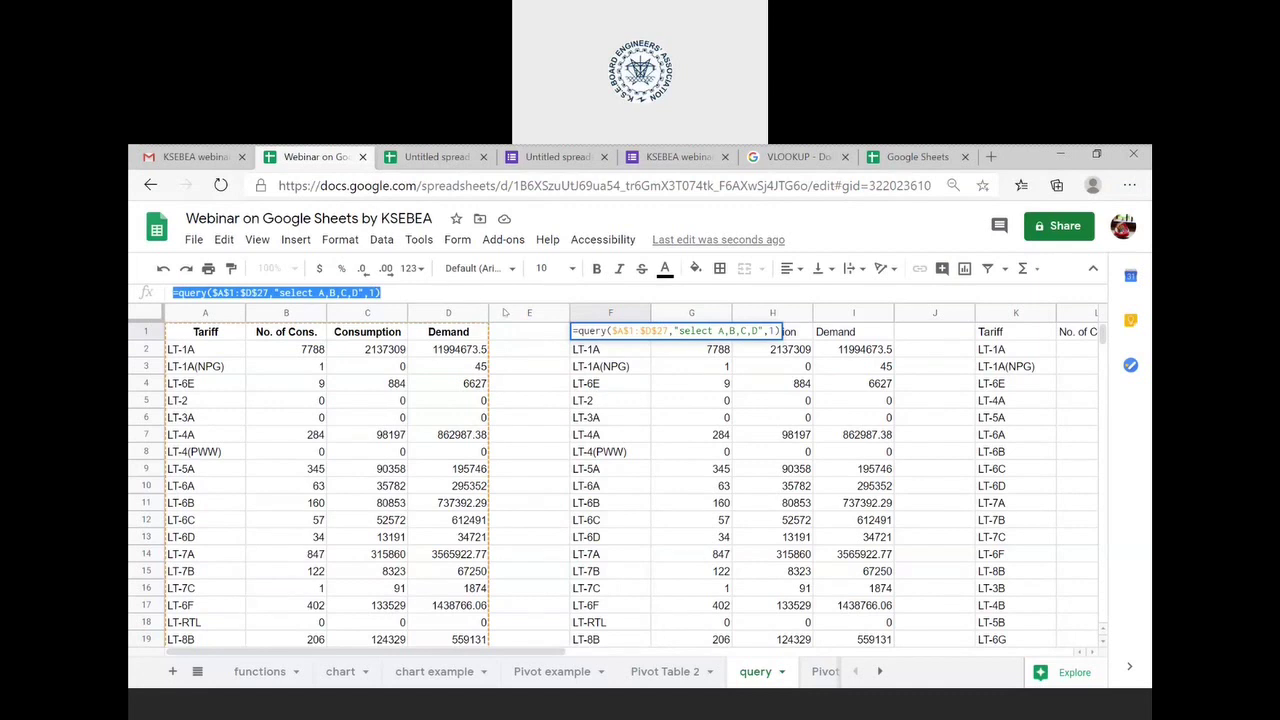
{"action": "left_click", "coordinate": [505, 293]}
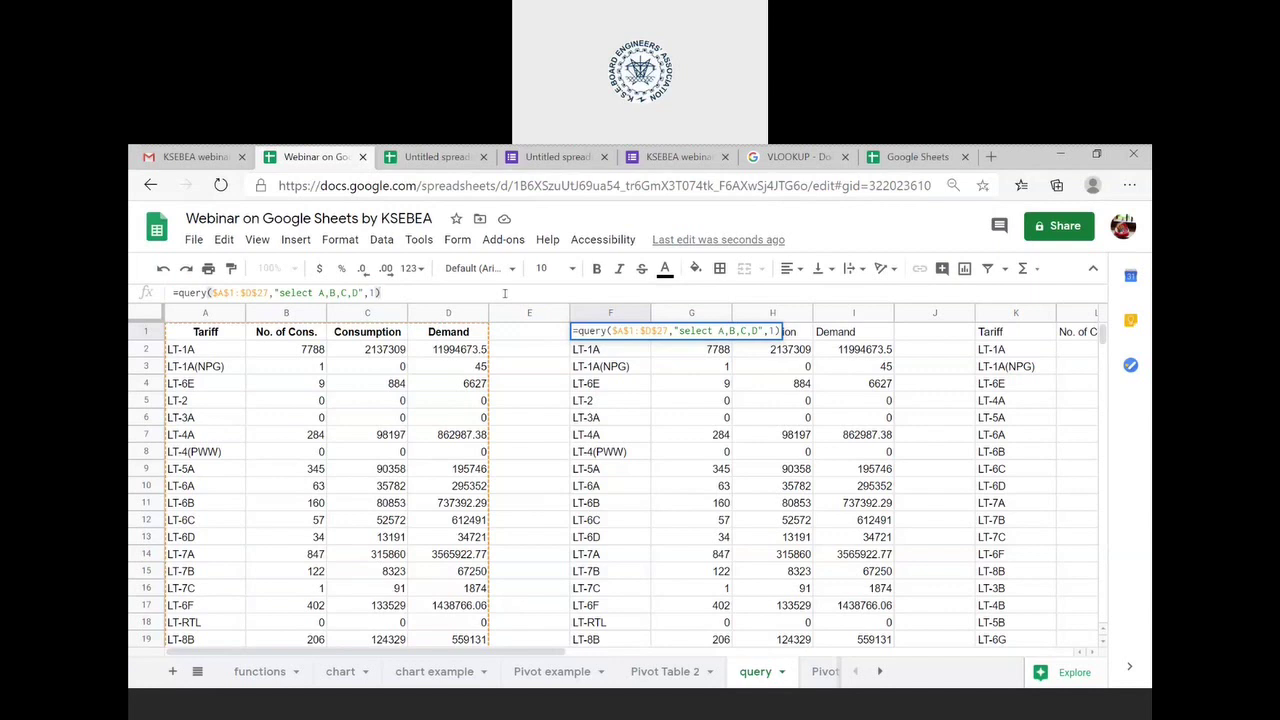
{"action": "key", "text": "ctrl+a"}
{"action": "key", "text": "BackSpace"}
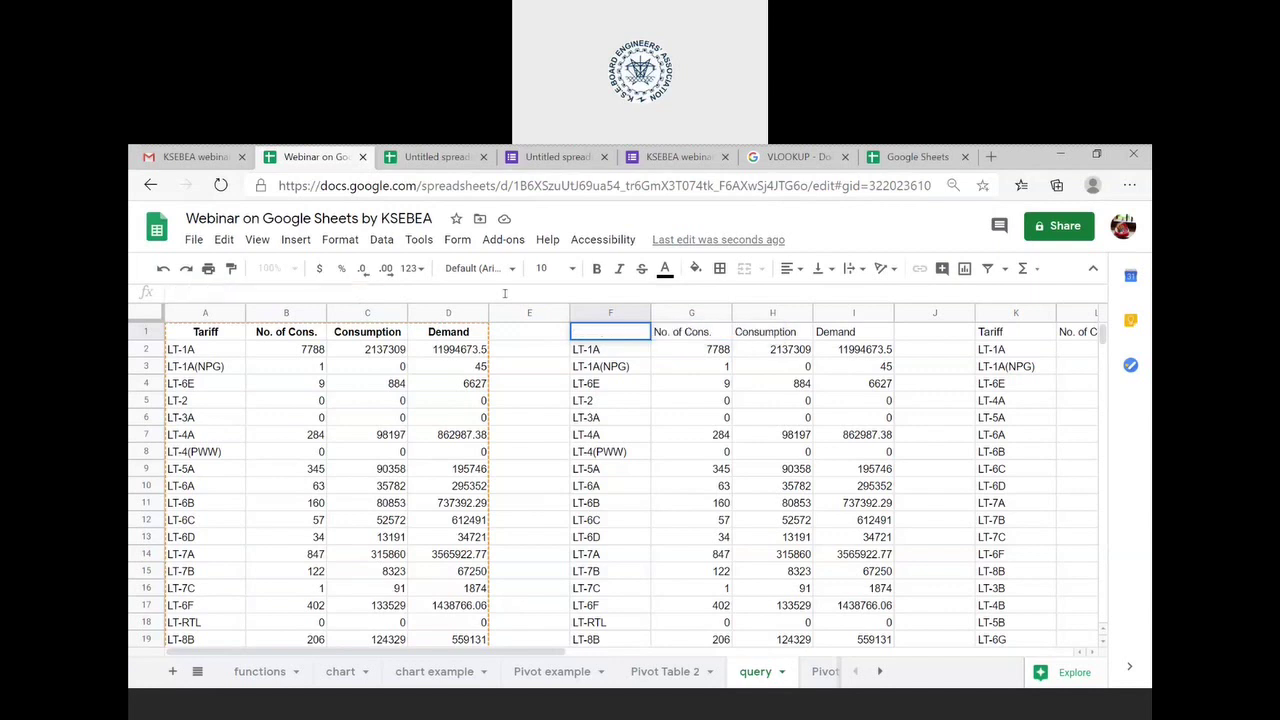
{"action": "key", "text": "Return"}
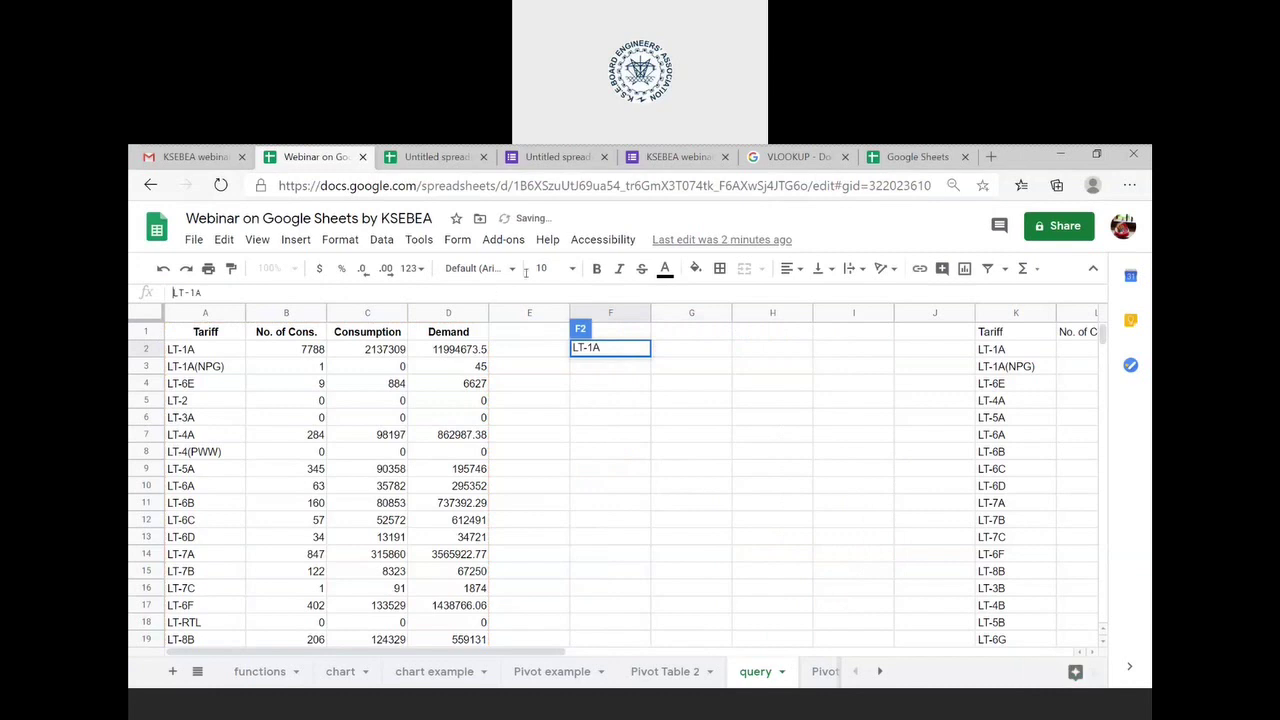
- Clear the leftover LT-1A value from cell F2
{"action": "double_click", "coordinate": [622, 352]}
{"action": "key", "text": "BackSpace"}
{"action": "key", "text": "BackSpace"}
{"action": "key", "text": "BackSpace"}
{"action": "key", "text": "BackSpace"}
{"action": "key", "text": "BackSpace"}
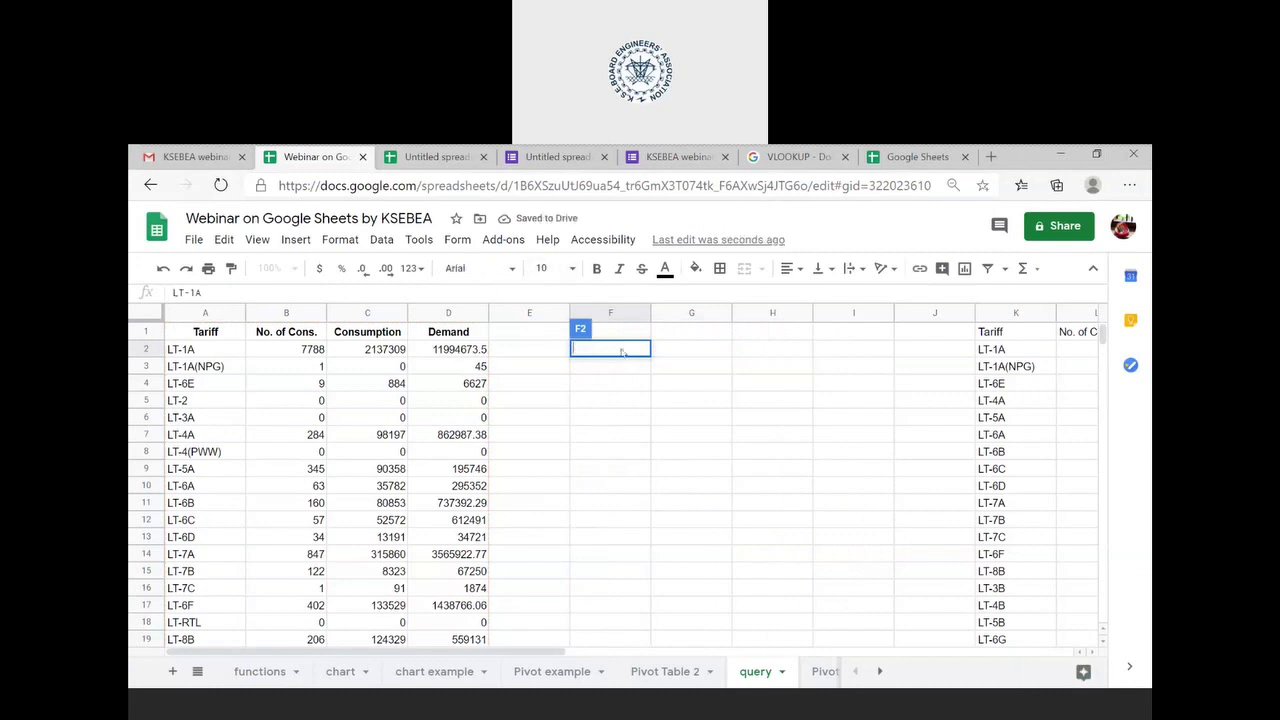
{"action": "key", "text": "Return"}
- Begin typing =query( in F1 and pick A1:D27 as its data range
{"action": "left_click", "coordinate": [641, 336]}
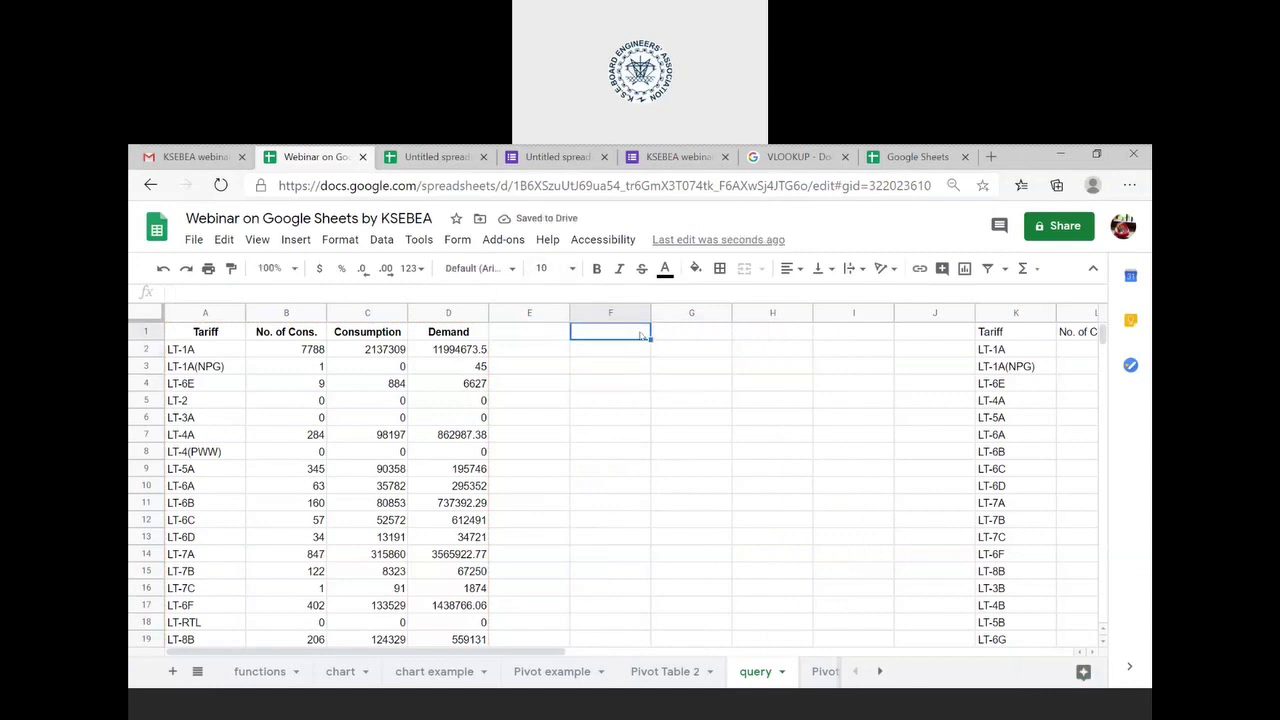
{"action": "type", "text": "=qu"}
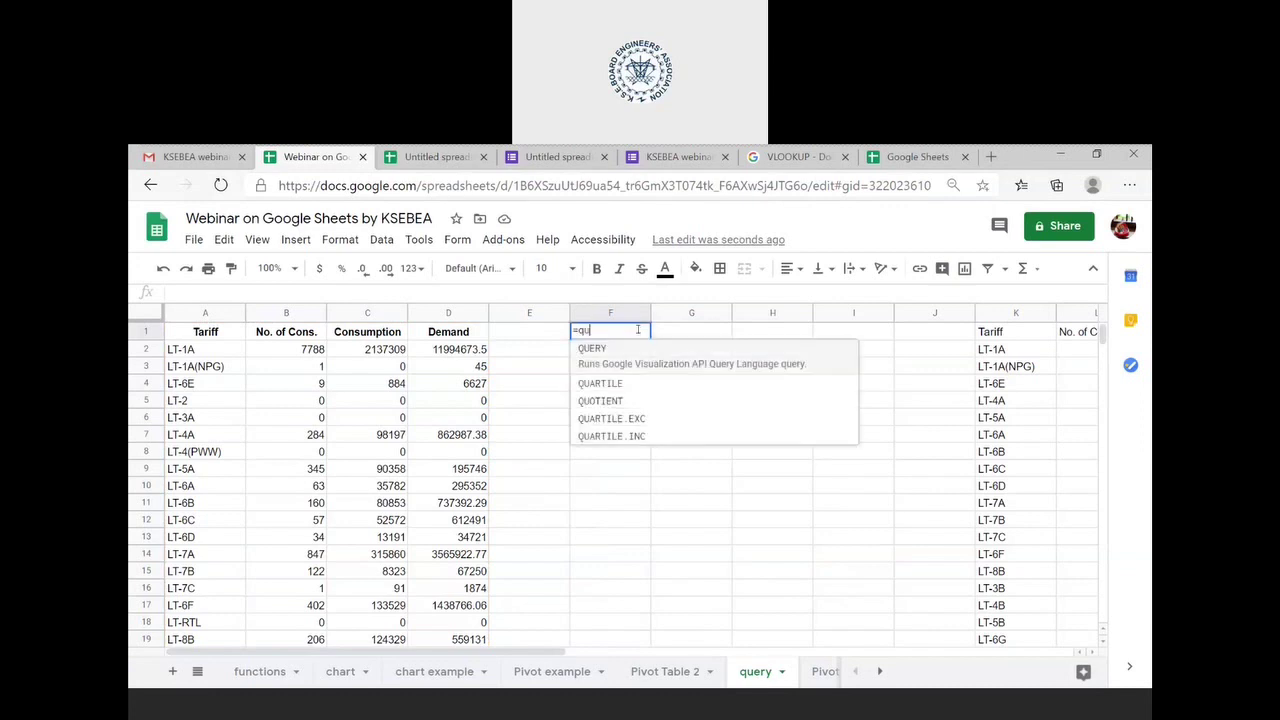
{"action": "type", "text": "ery("}
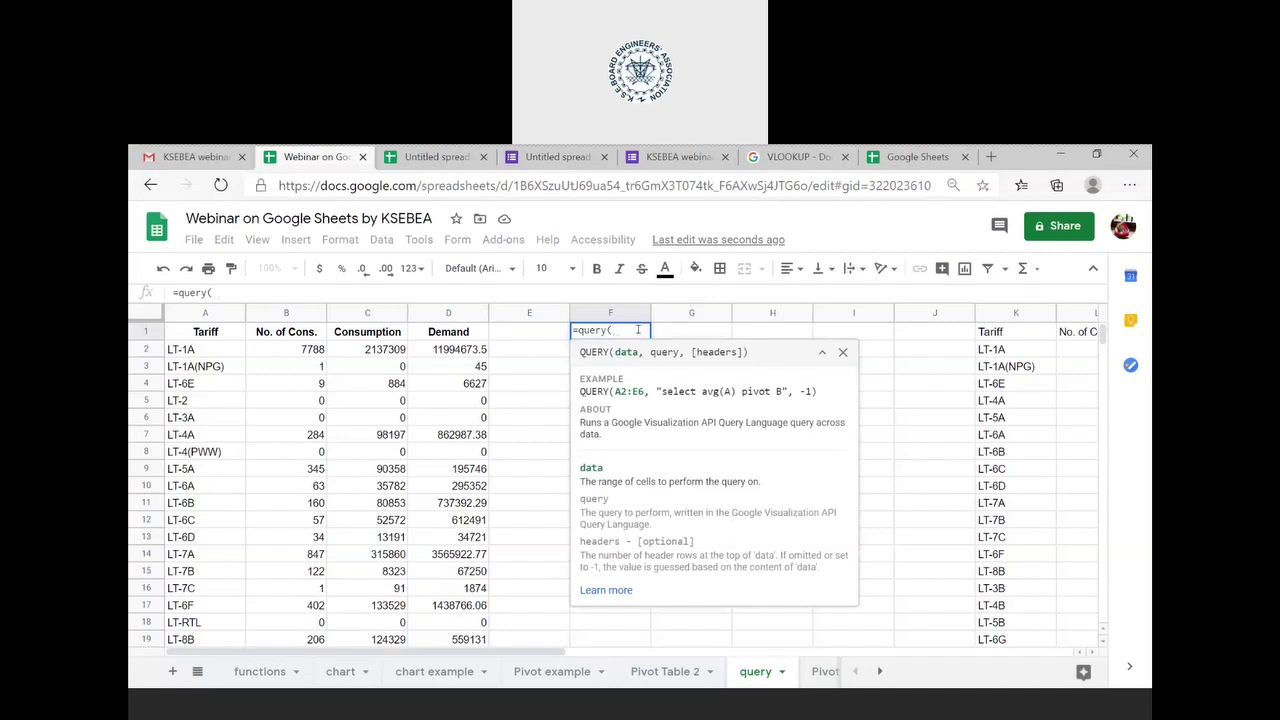
{"action": "left_click", "coordinate": [220, 337]}
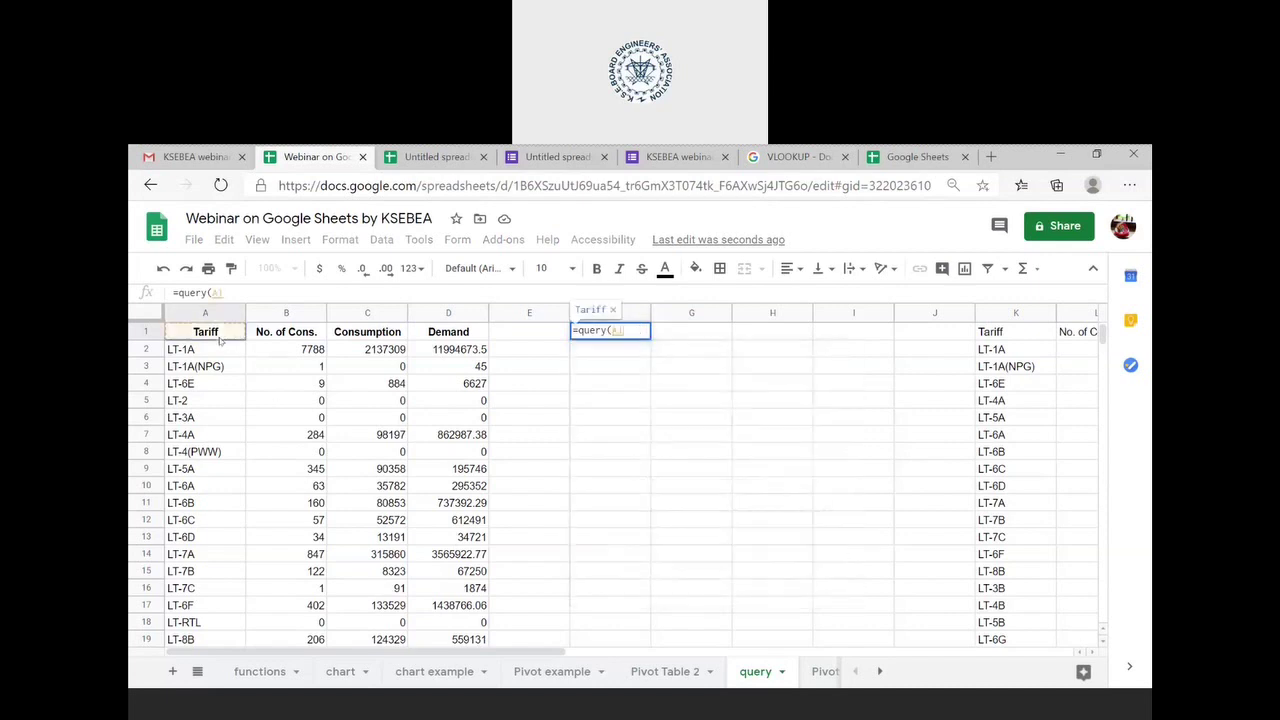
{"action": "scroll", "coordinate": [407, 563], "scroll_direction": "down", "scroll_amount": 2}
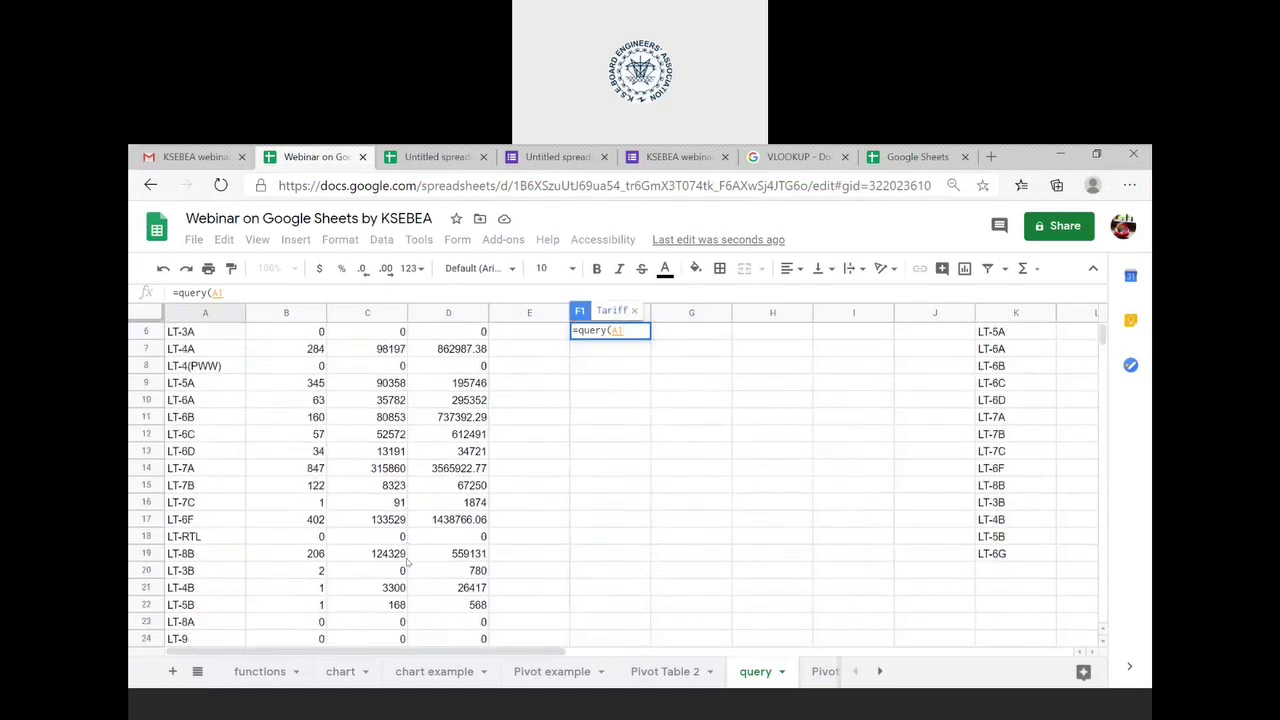
{"action": "scroll", "coordinate": [407, 563], "scroll_direction": "down", "scroll_amount": 3}
{"action": "left_click", "coordinate": [470, 588], "text": "shift"}
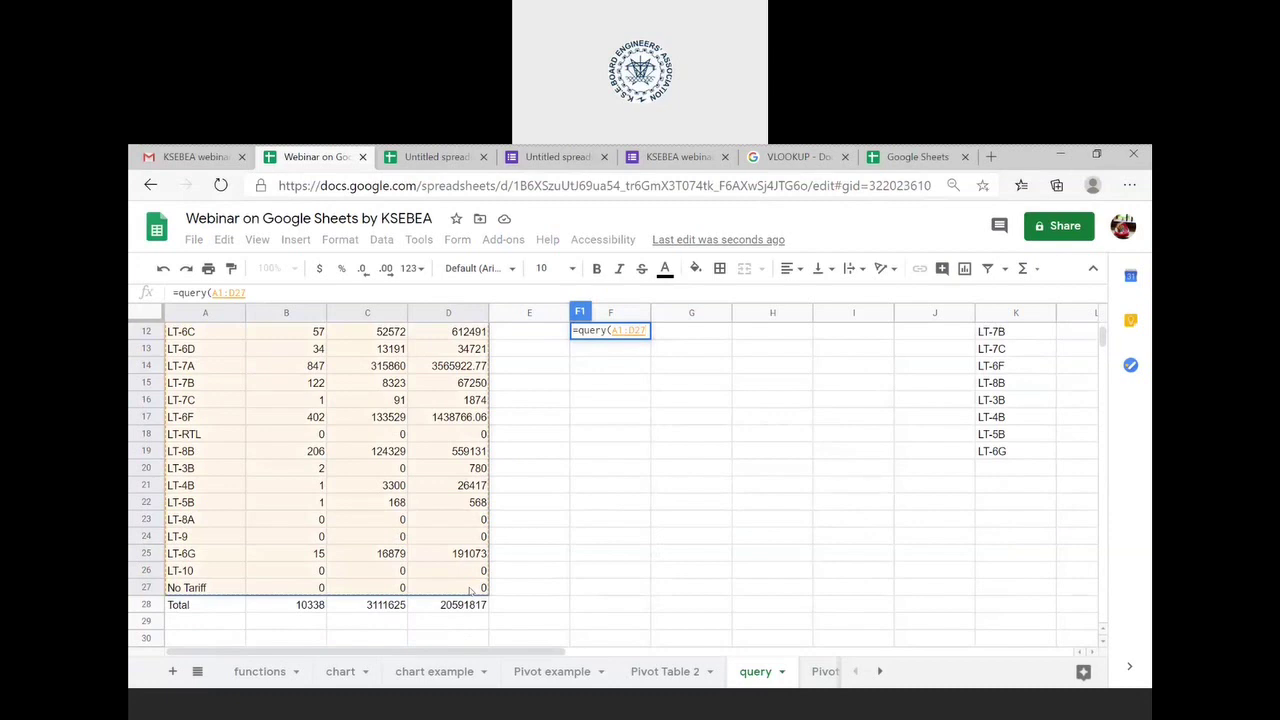
{"action": "scroll", "coordinate": [326, 598], "scroll_direction": "up", "scroll_amount": 4}
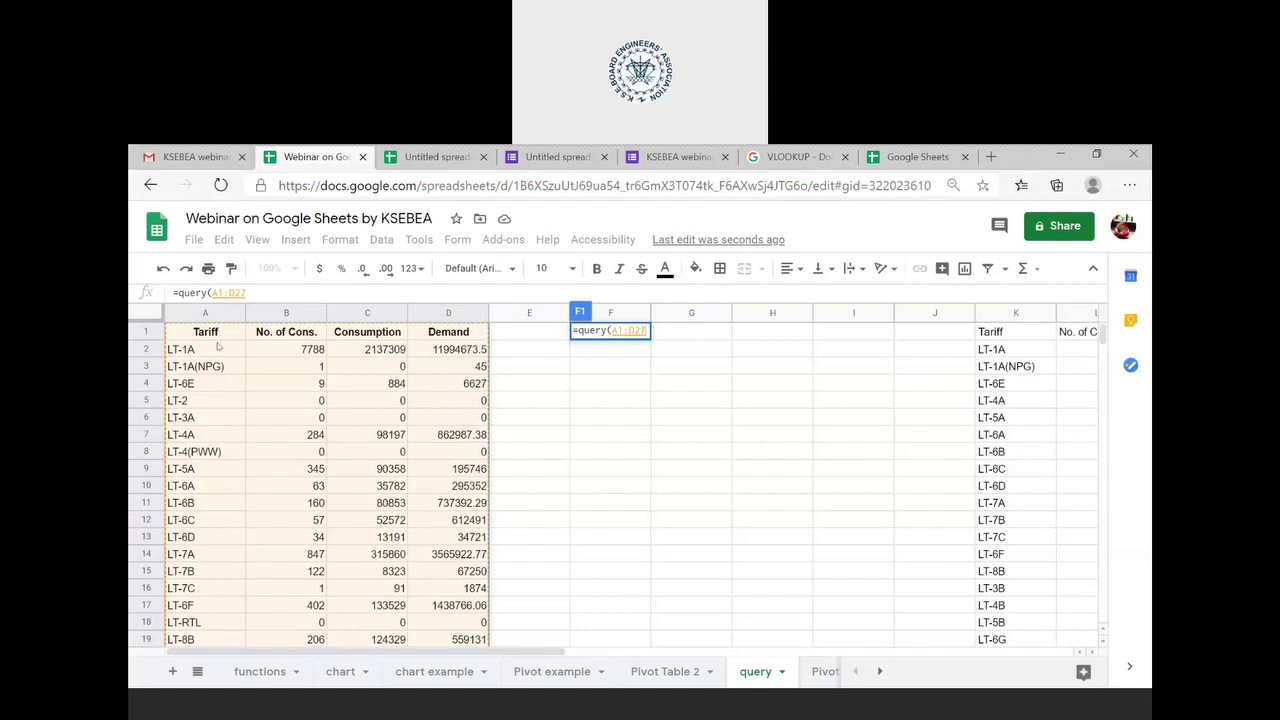
{"action": "scroll", "coordinate": [254, 458], "scroll_direction": "down", "scroll_amount": 5}
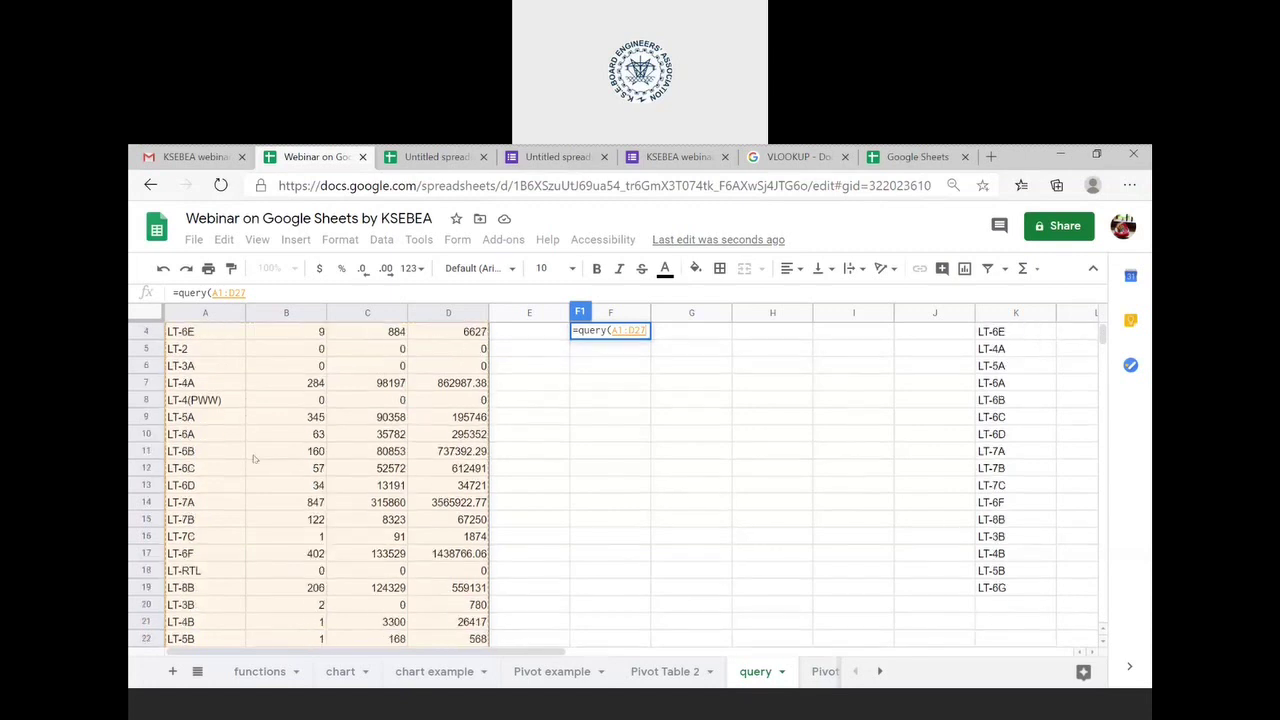
{"action": "scroll", "coordinate": [254, 458], "scroll_direction": "up", "scroll_amount": 5}
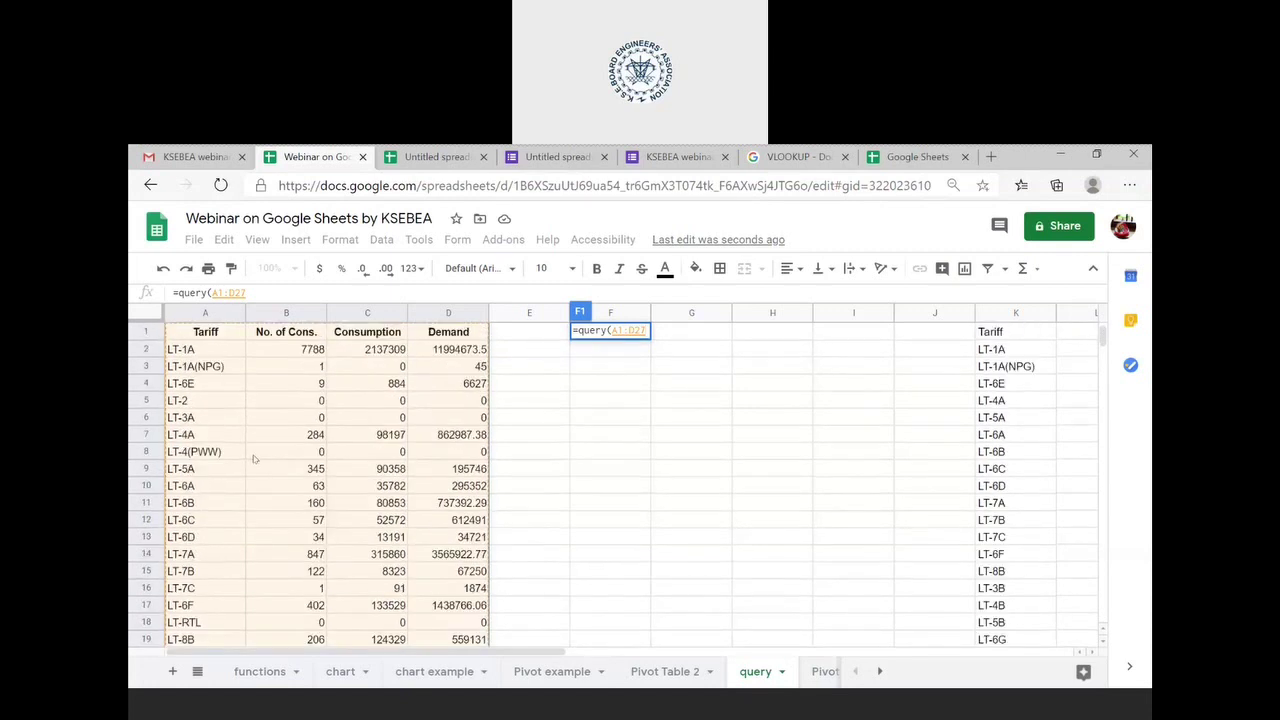
- Complete F1 as =query(A1:D27, "SELECT A,B,C,D",1) to copy the table into columns F–I
{"action": "left_click", "coordinate": [262, 288]}
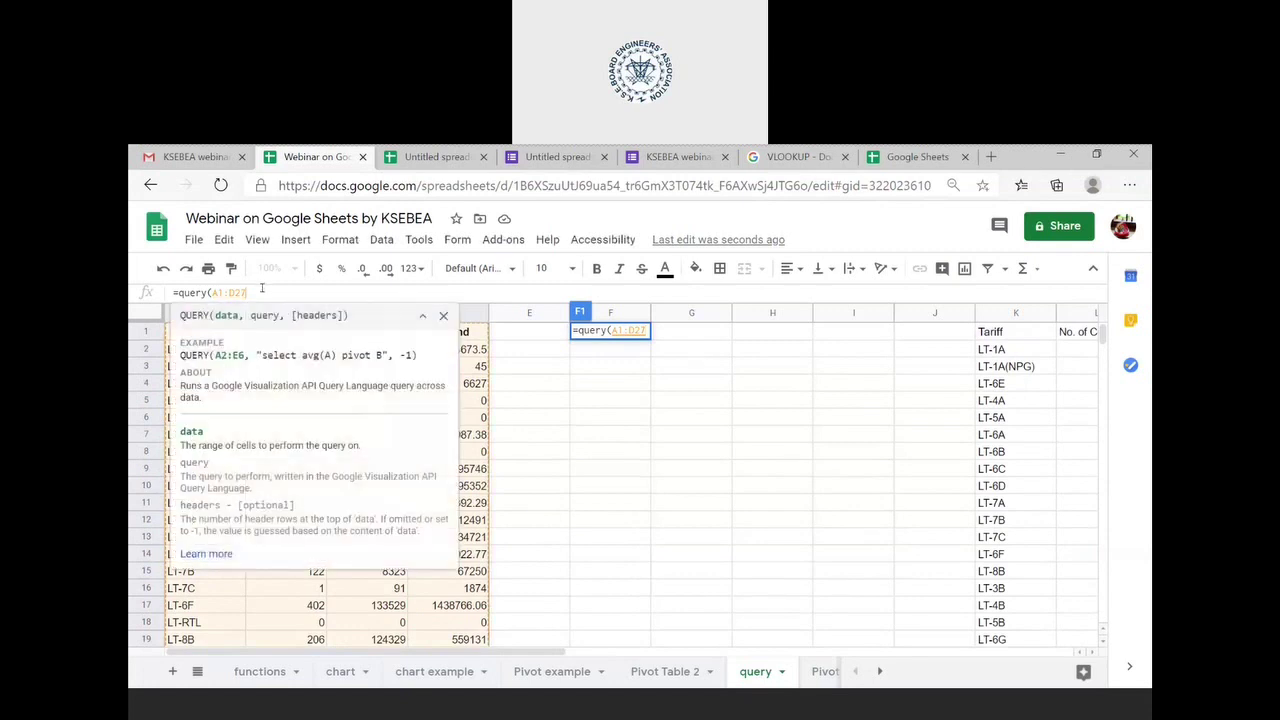
{"action": "key", "text": "BackSpace"}
{"action": "key", "text": "BackSpace"}
{"action": "key", "text": "BackSpace"}
{"action": "key", "text": "BackSpace"}
{"action": "key", "text": "BackSpace"}
{"action": "key", "text": "BackSpace"}
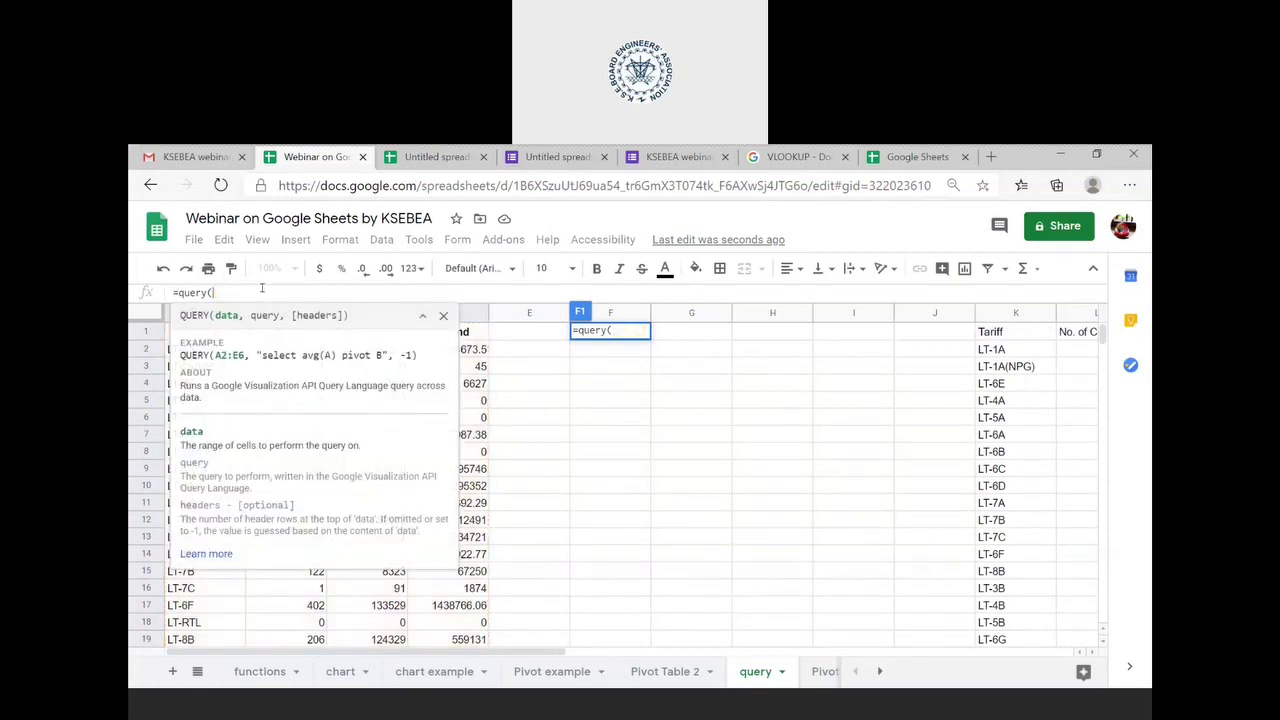
{"action": "type", "text": "A1:"}
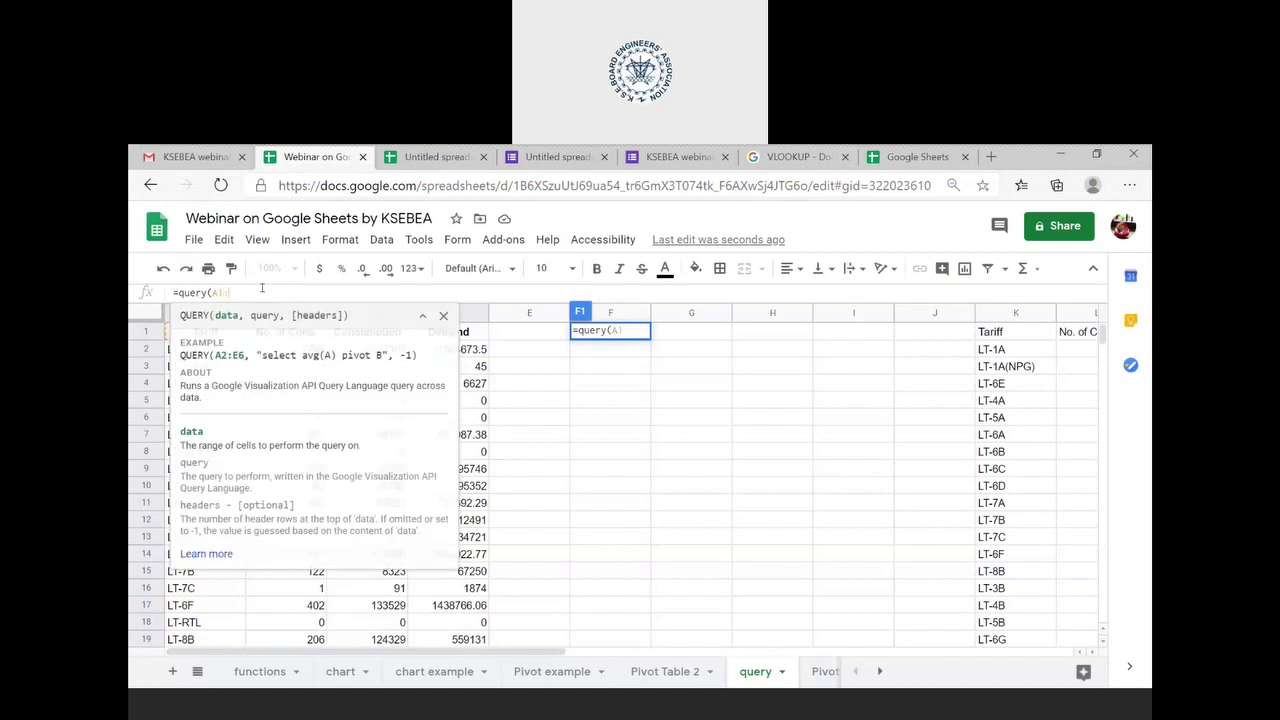
{"action": "type", "text": "D27"}
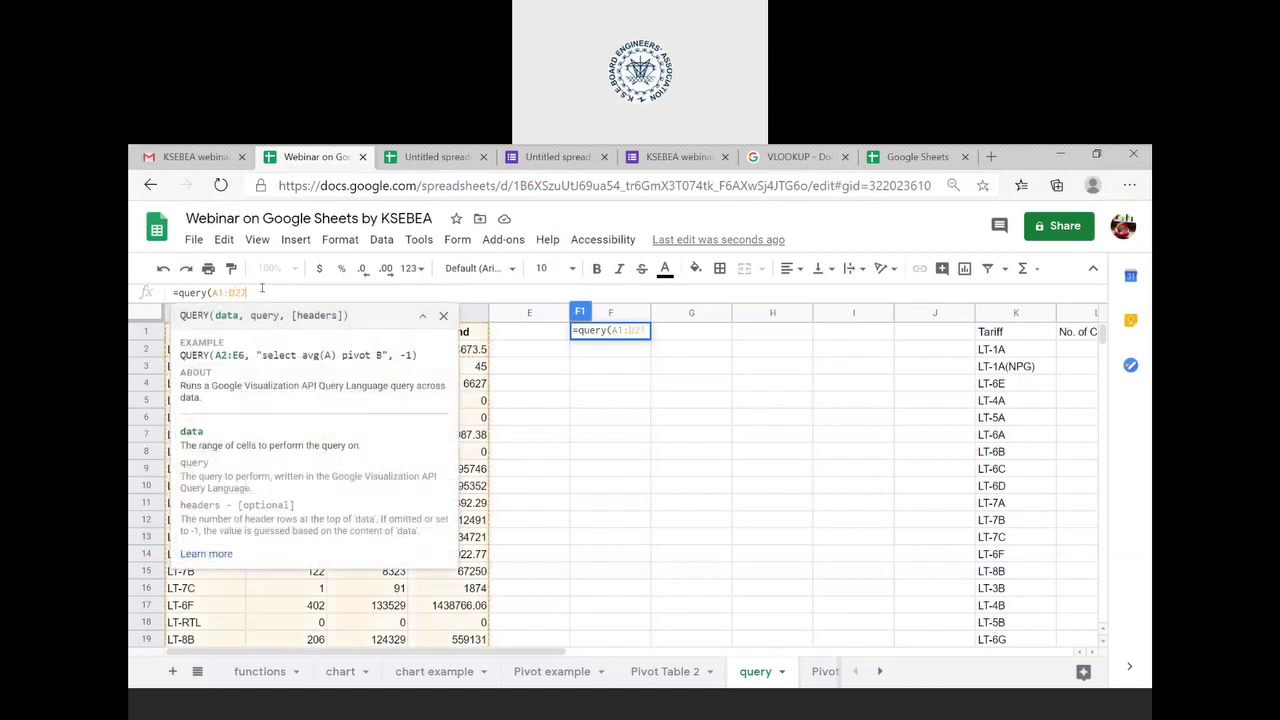
{"action": "type", "text": ","}
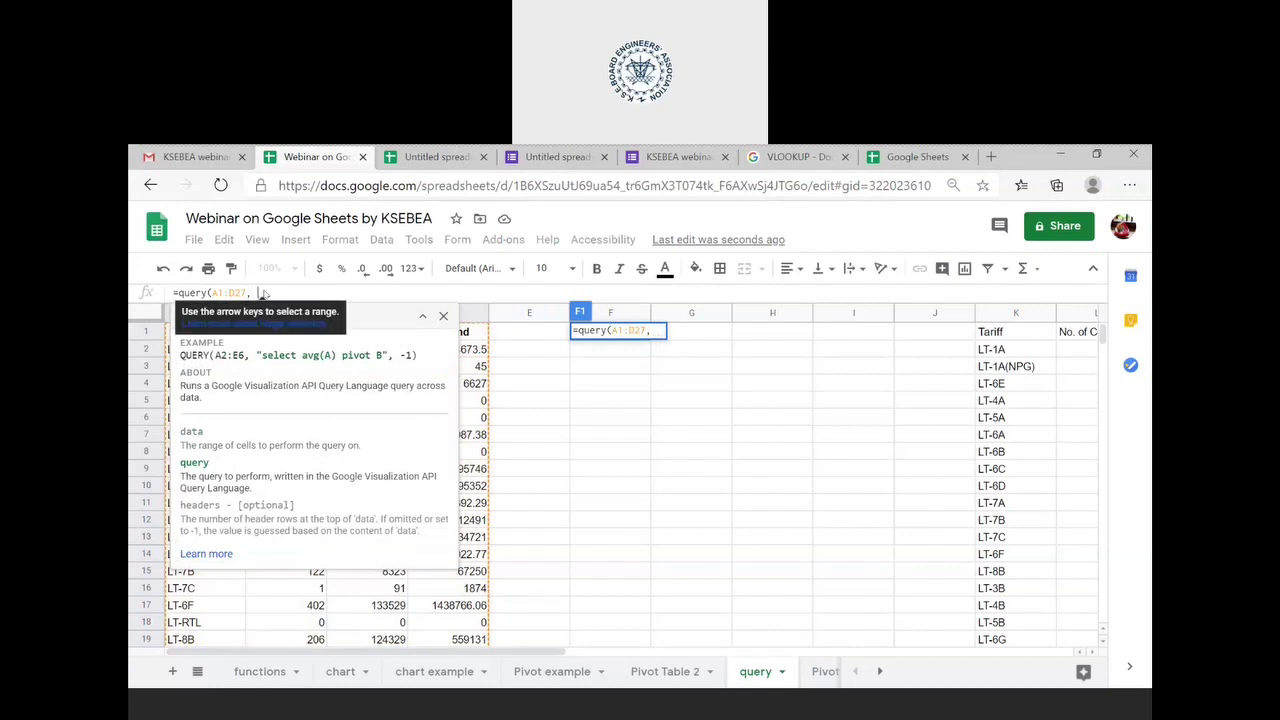
{"action": "type", "text": " \"SELECT"}
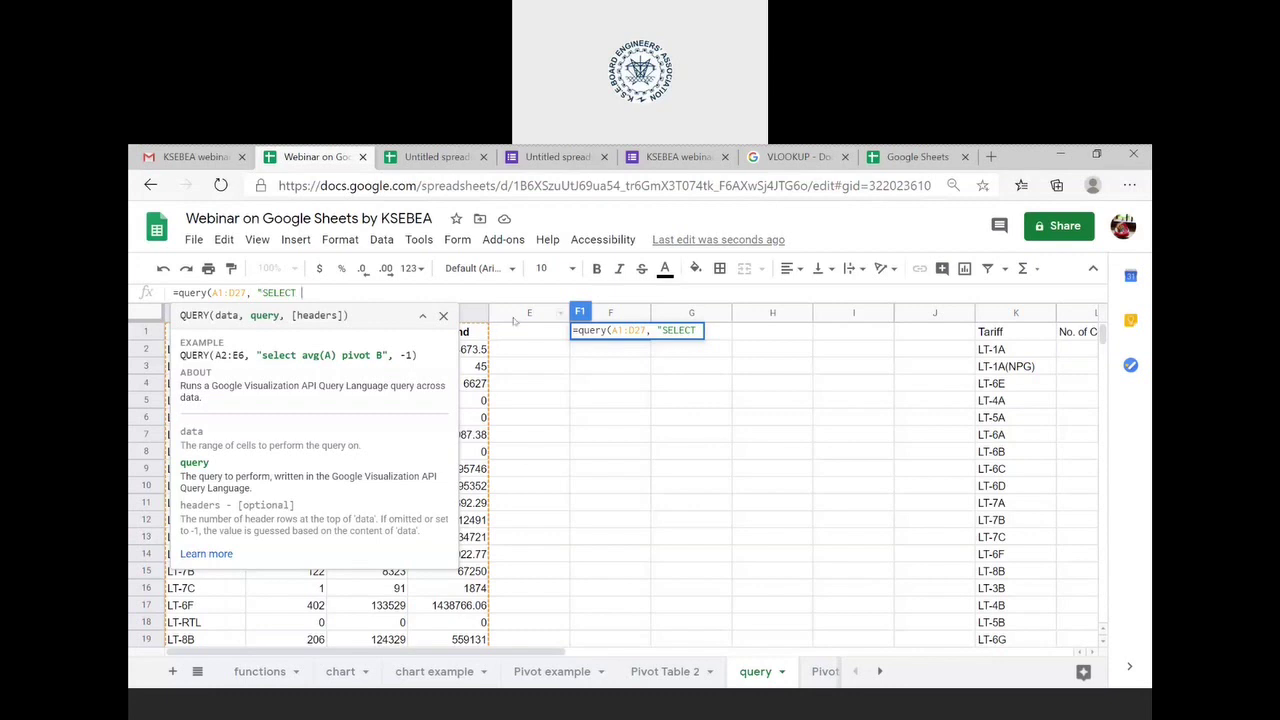
{"action": "type", "text": "A,B,C,D"}
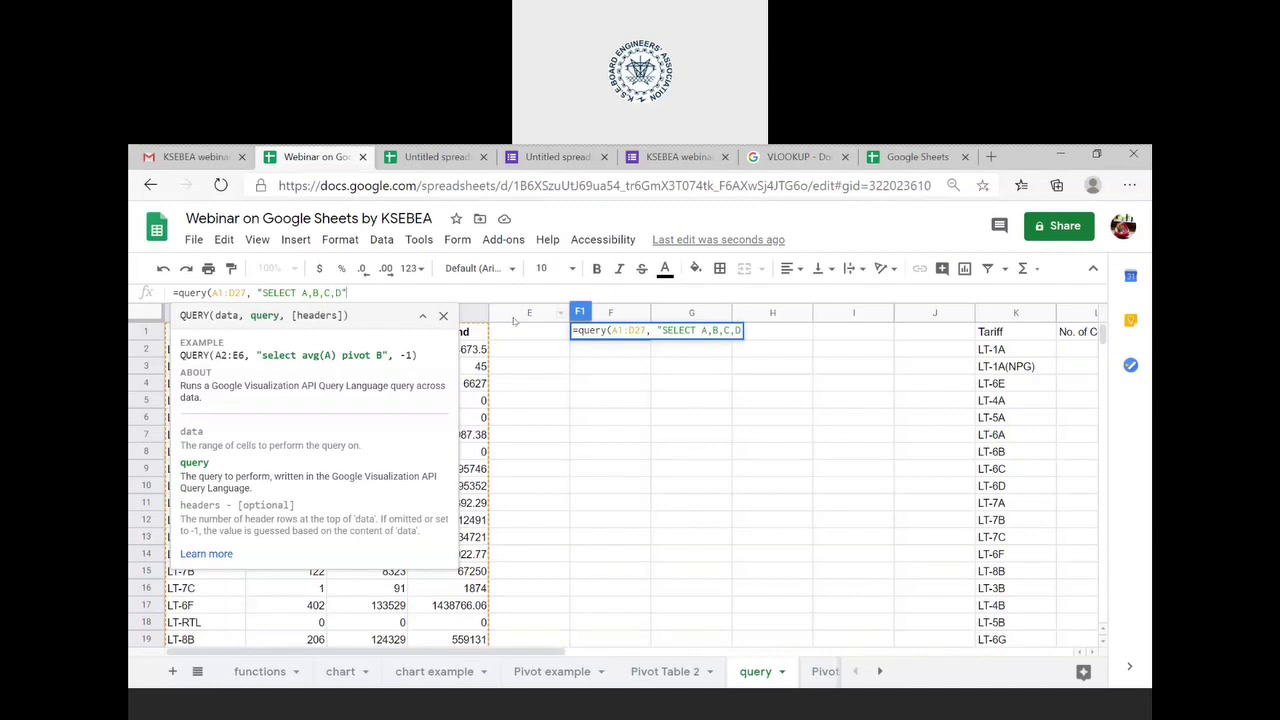
{"action": "type", "text": "\""}
{"action": "type", "text": ","}
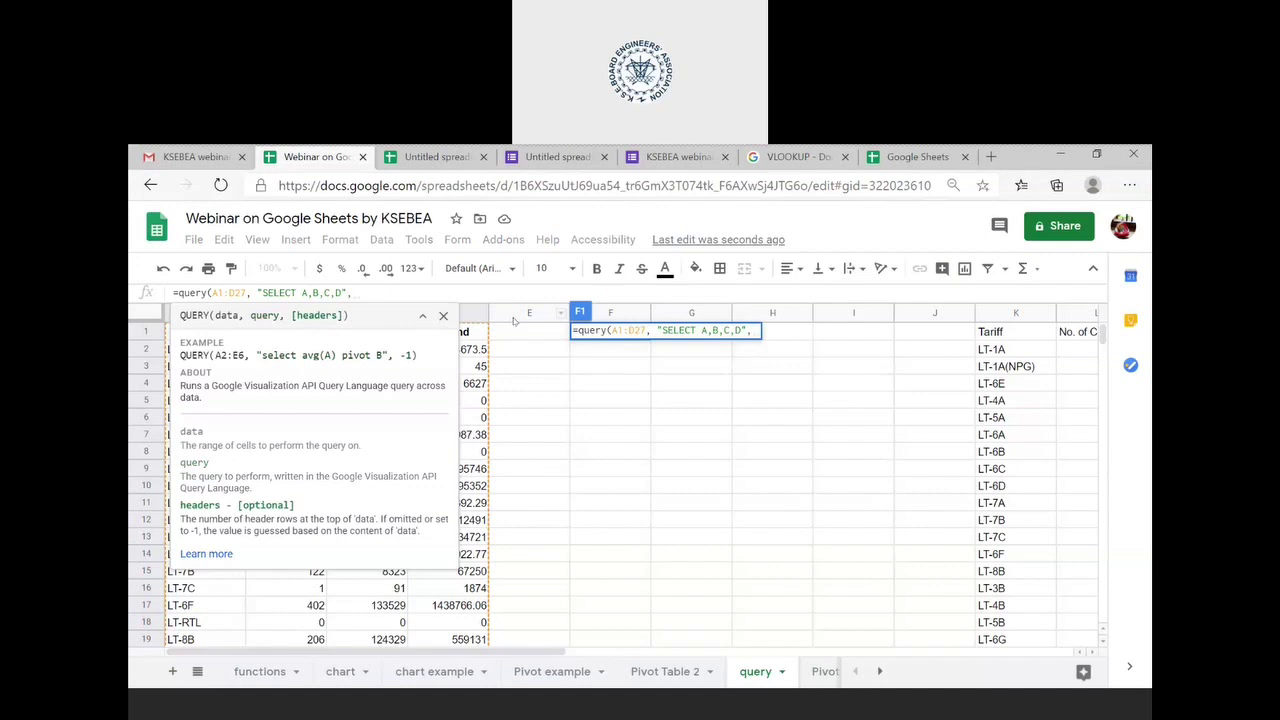
{"action": "type", "text": "1)"}
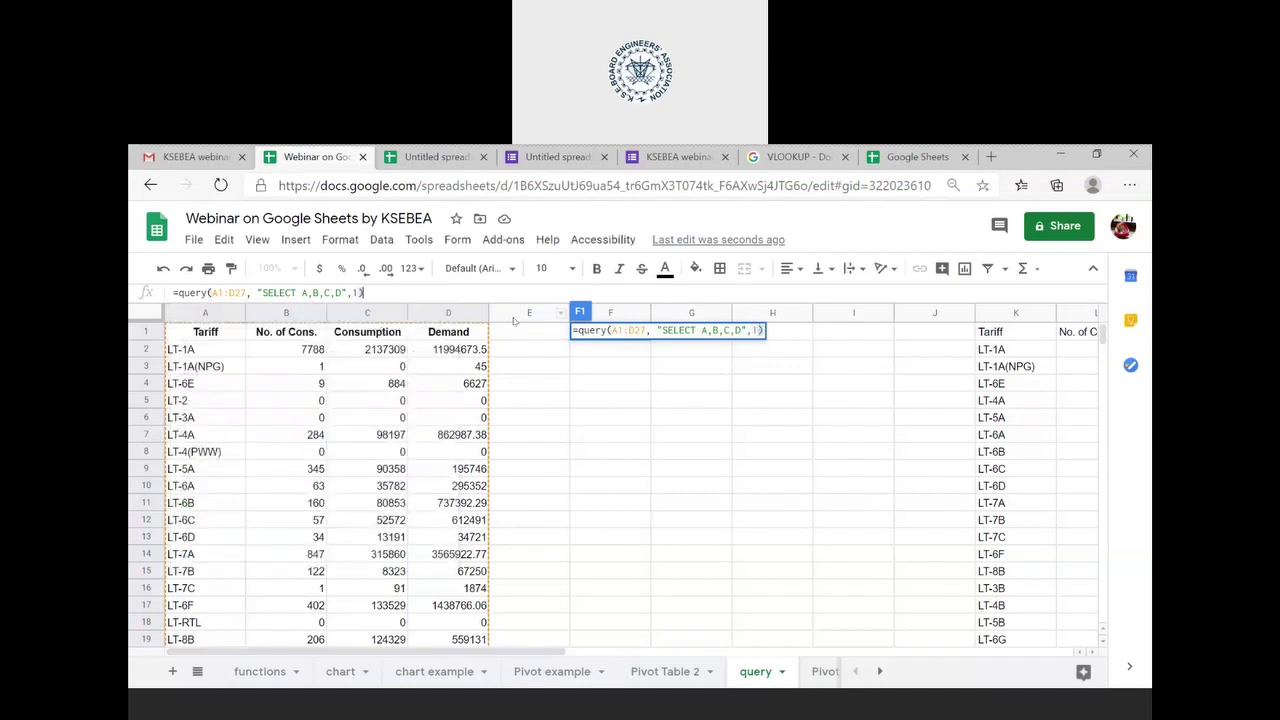
{"action": "key", "text": "Return"}
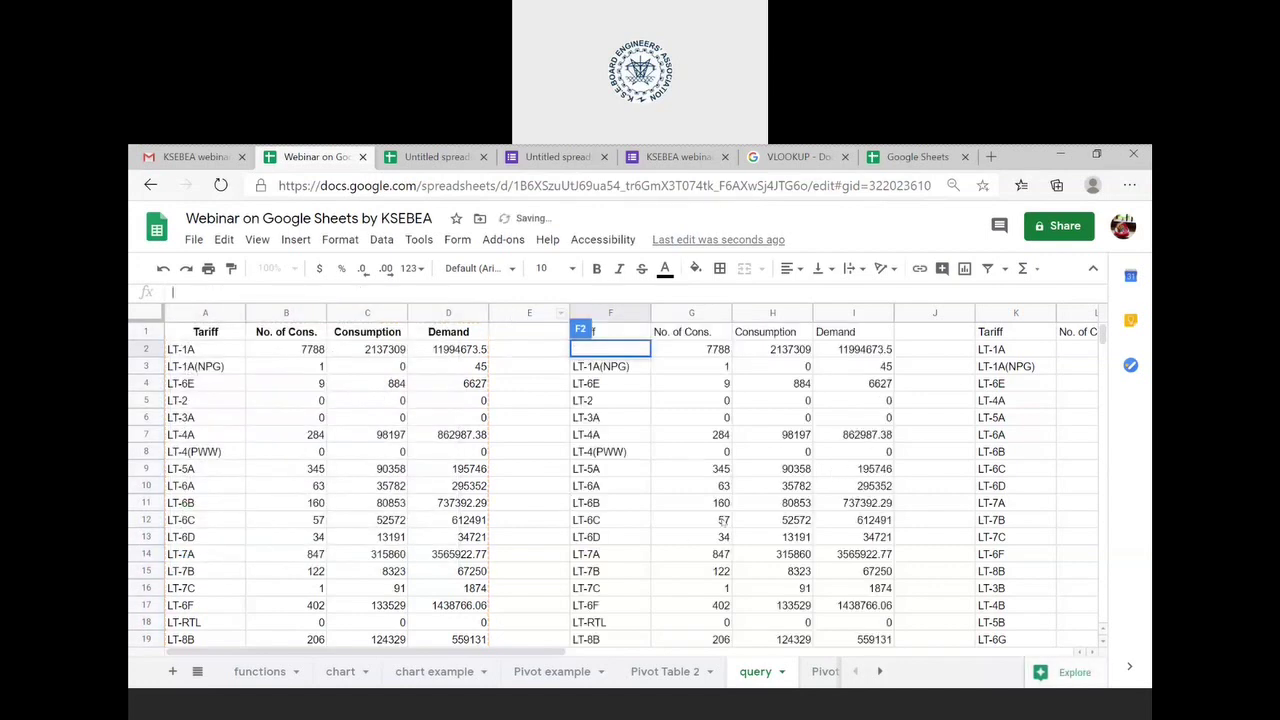
- Edit the F1 query to "SELECT A,B,D", dropping Consumption, then reopen it for editing
{"action": "scroll", "coordinate": [733, 468], "scroll_direction": "right", "scroll_amount": 2}
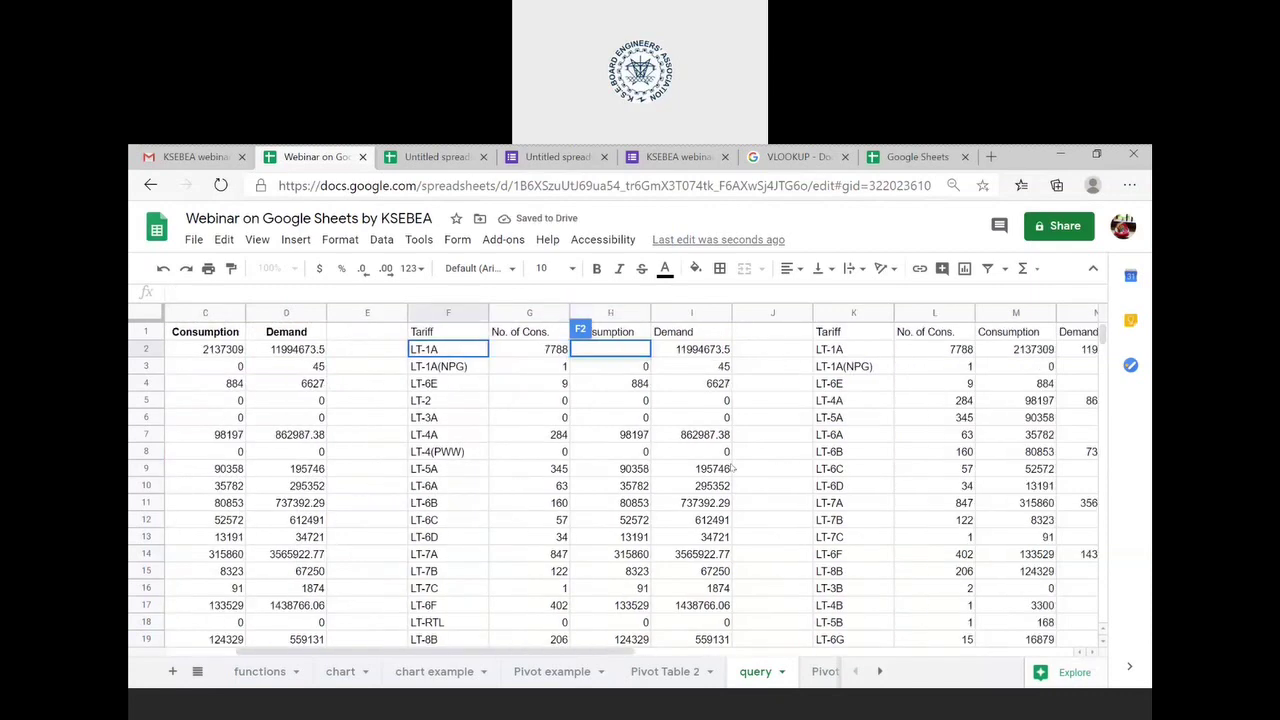
{"action": "scroll", "coordinate": [733, 468], "scroll_direction": "left", "scroll_amount": 2}
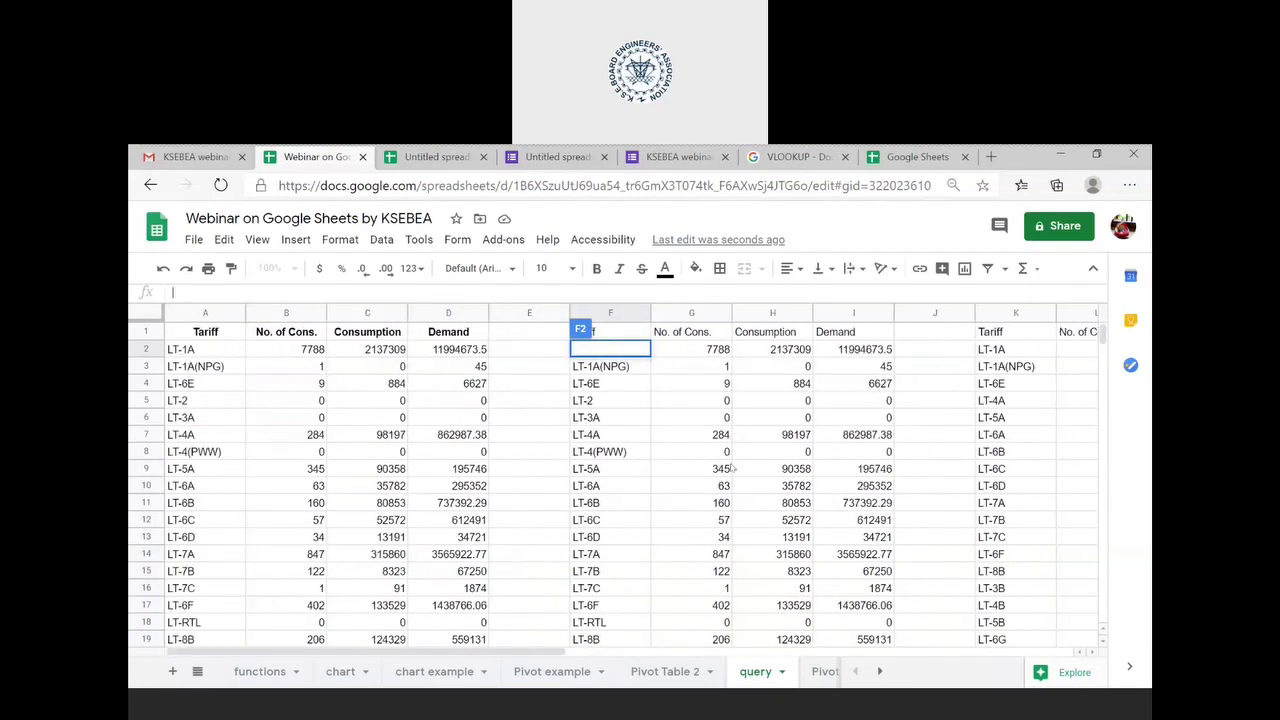
{"action": "double_click", "coordinate": [612, 332]}
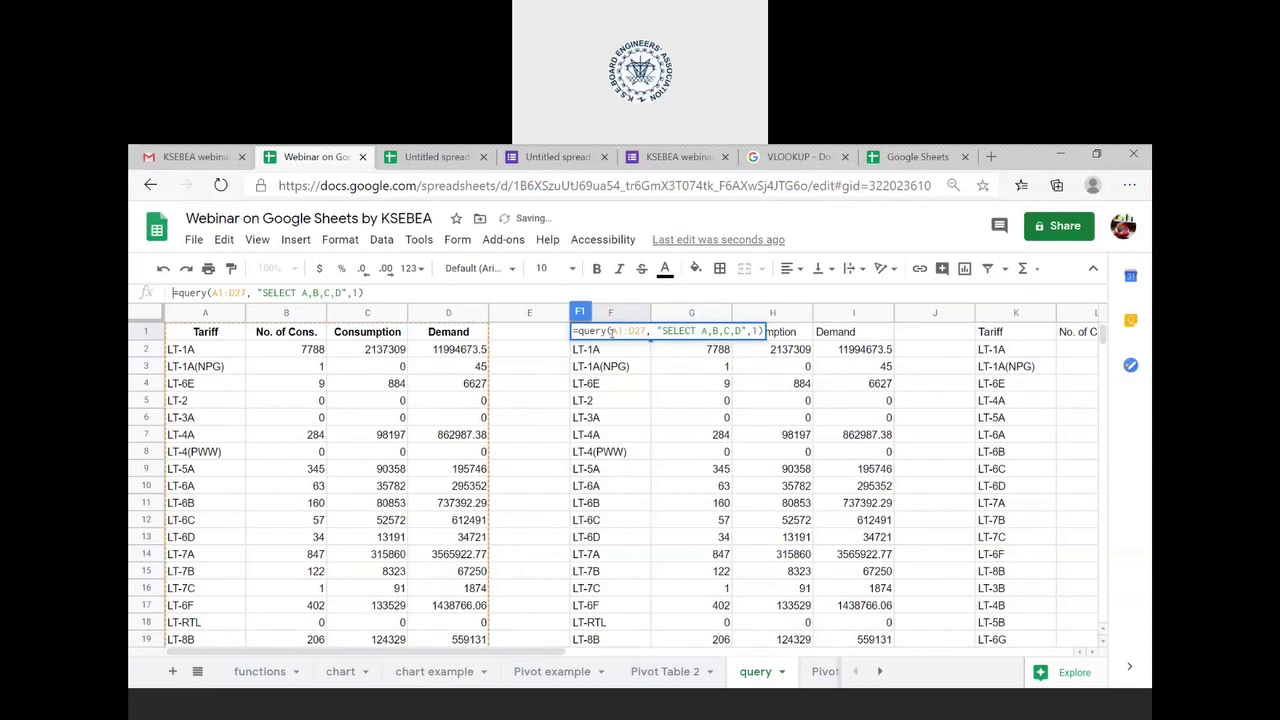
{"action": "left_click", "coordinate": [329, 292]}
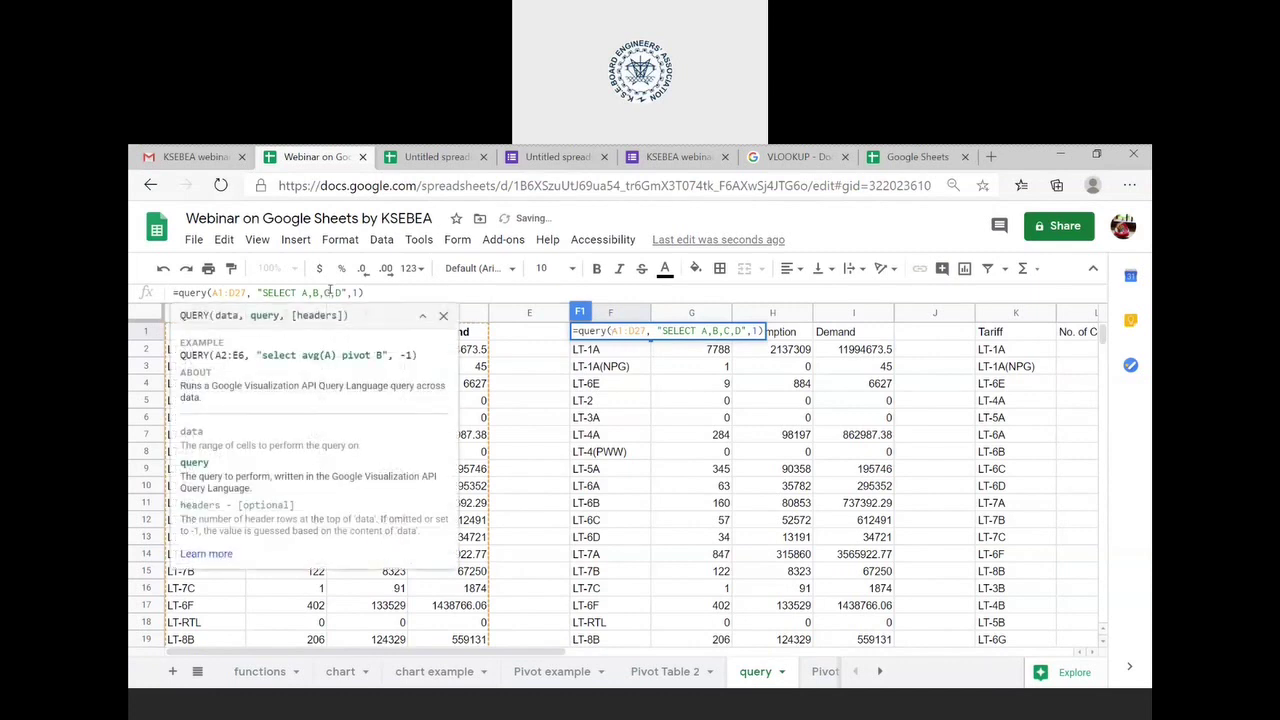
{"action": "key", "text": "BackSpace"}
{"action": "key", "text": "BackSpace"}
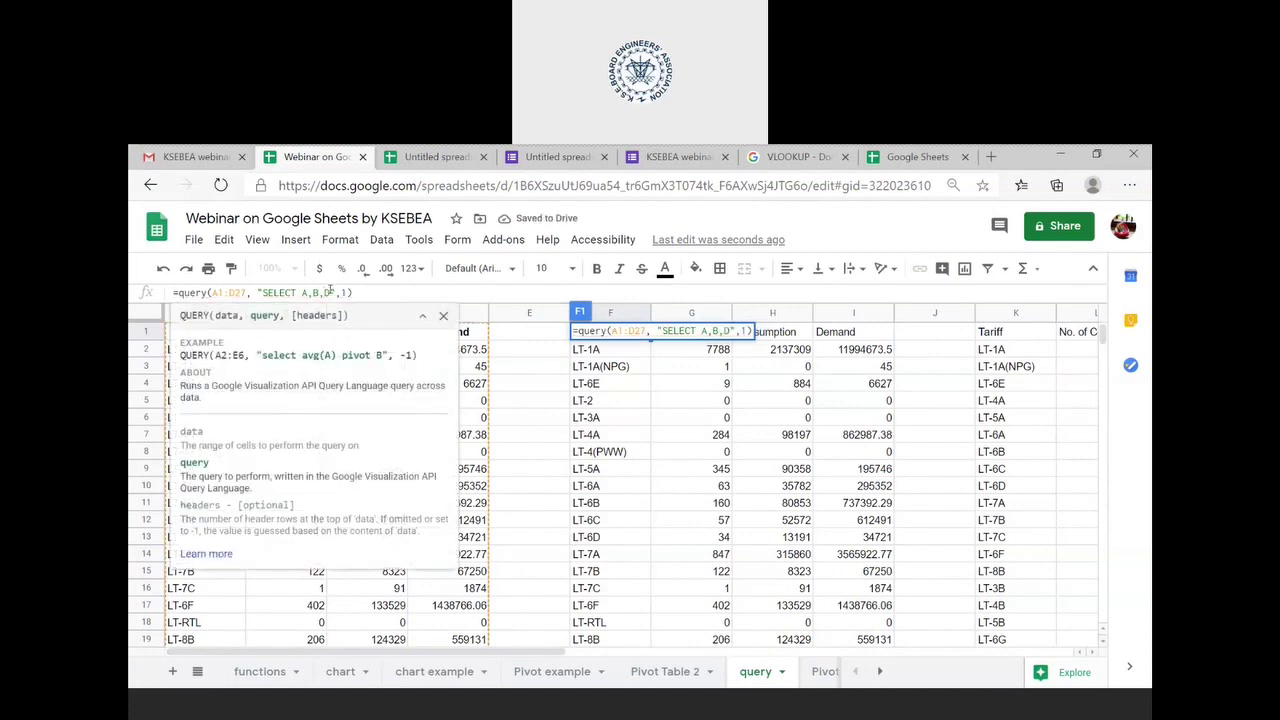
{"action": "key", "text": "Return"}
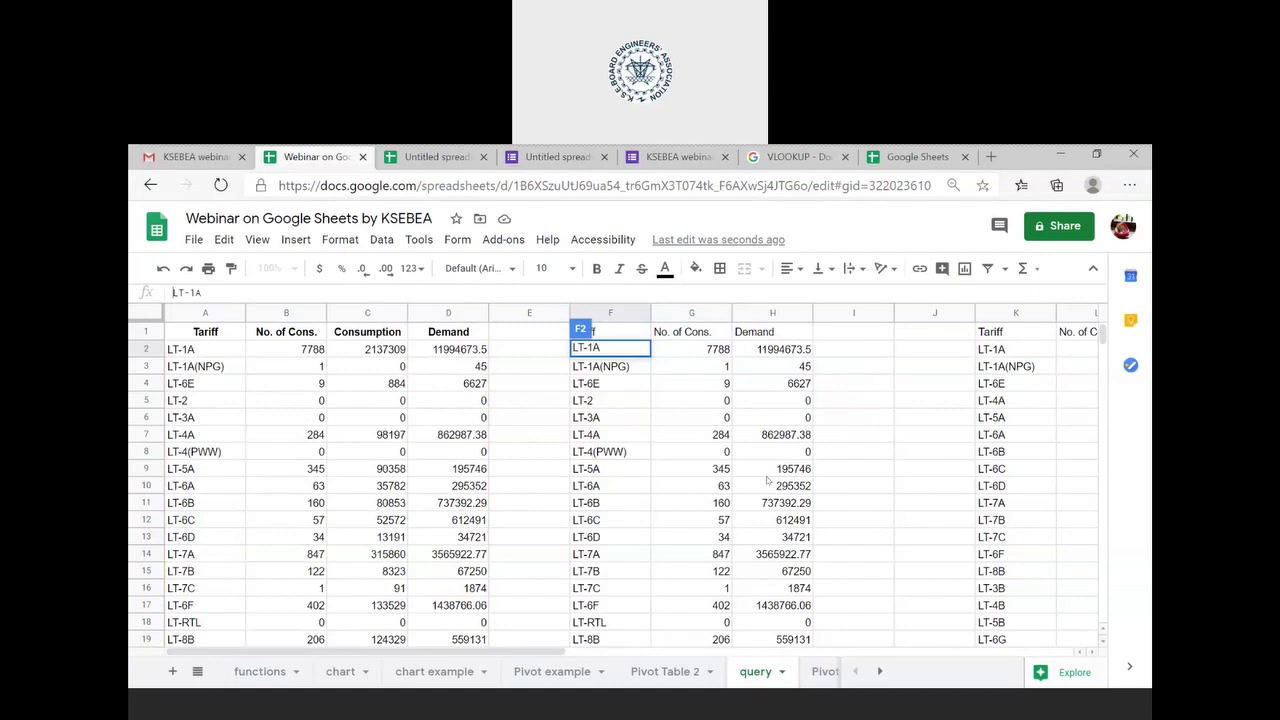
{"action": "double_click", "coordinate": [640, 336]}
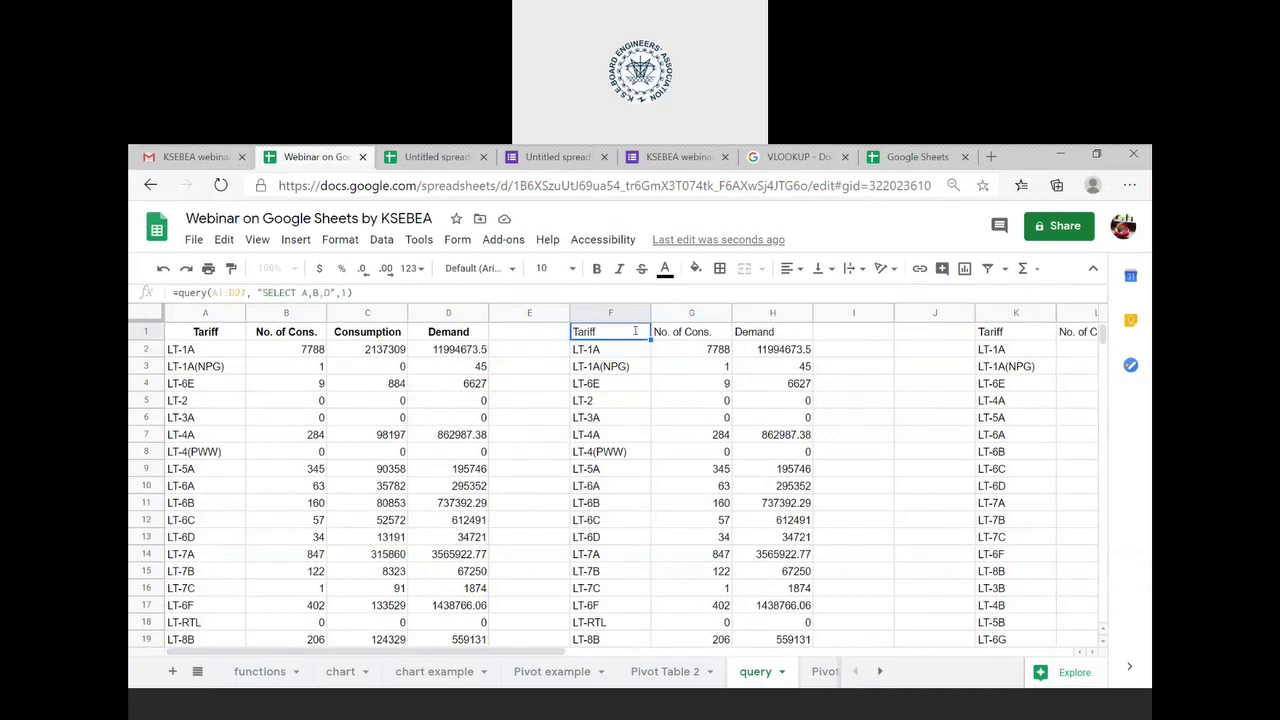
{"action": "double_click", "coordinate": [331, 293]}
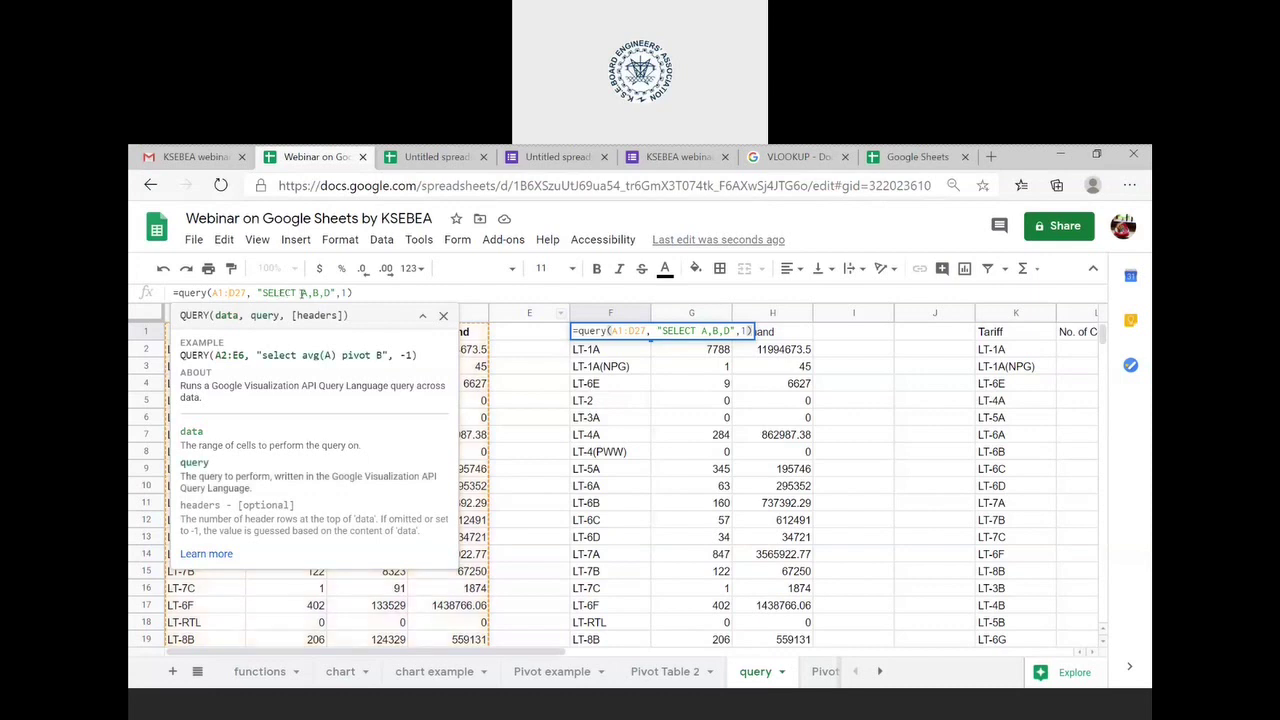
- Edit the column letters in F1's query so it reads SELECT C,B,D
{"action": "left_click", "coordinate": [289, 292]}
{"action": "double_click", "coordinate": [303, 292]}
{"action": "type", "text": "D"}
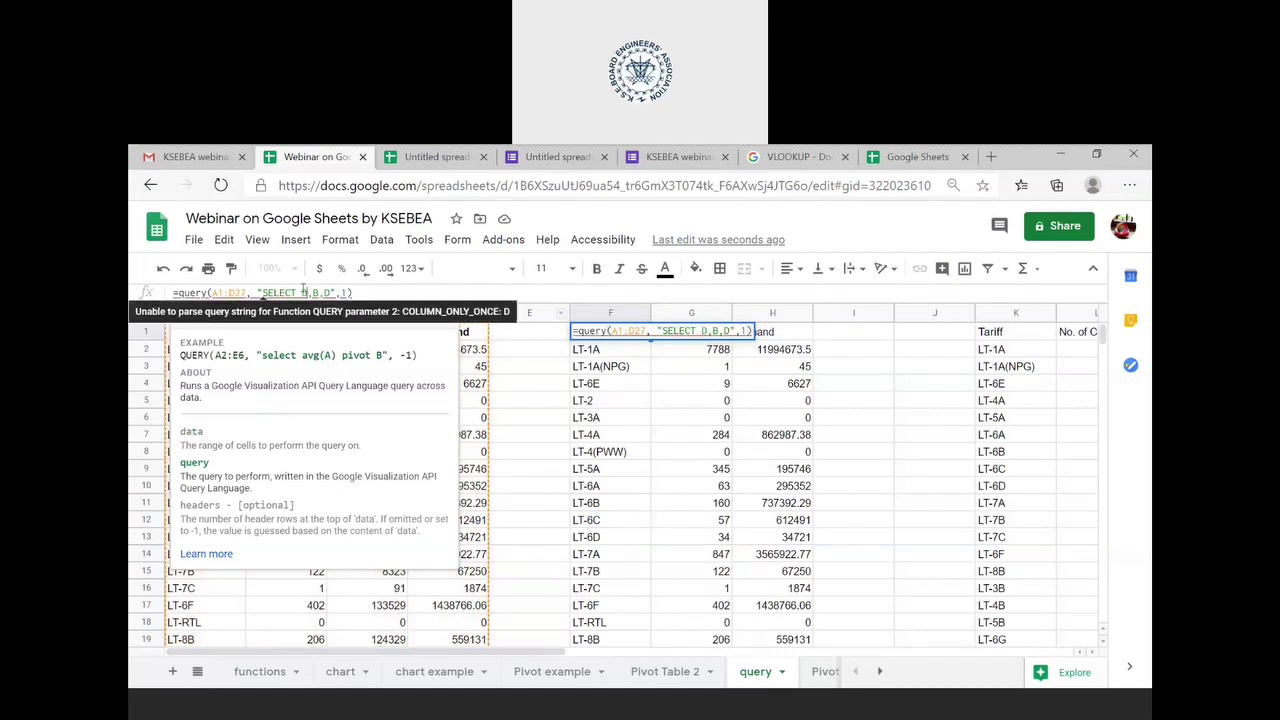
{"action": "key", "text": "Return"}
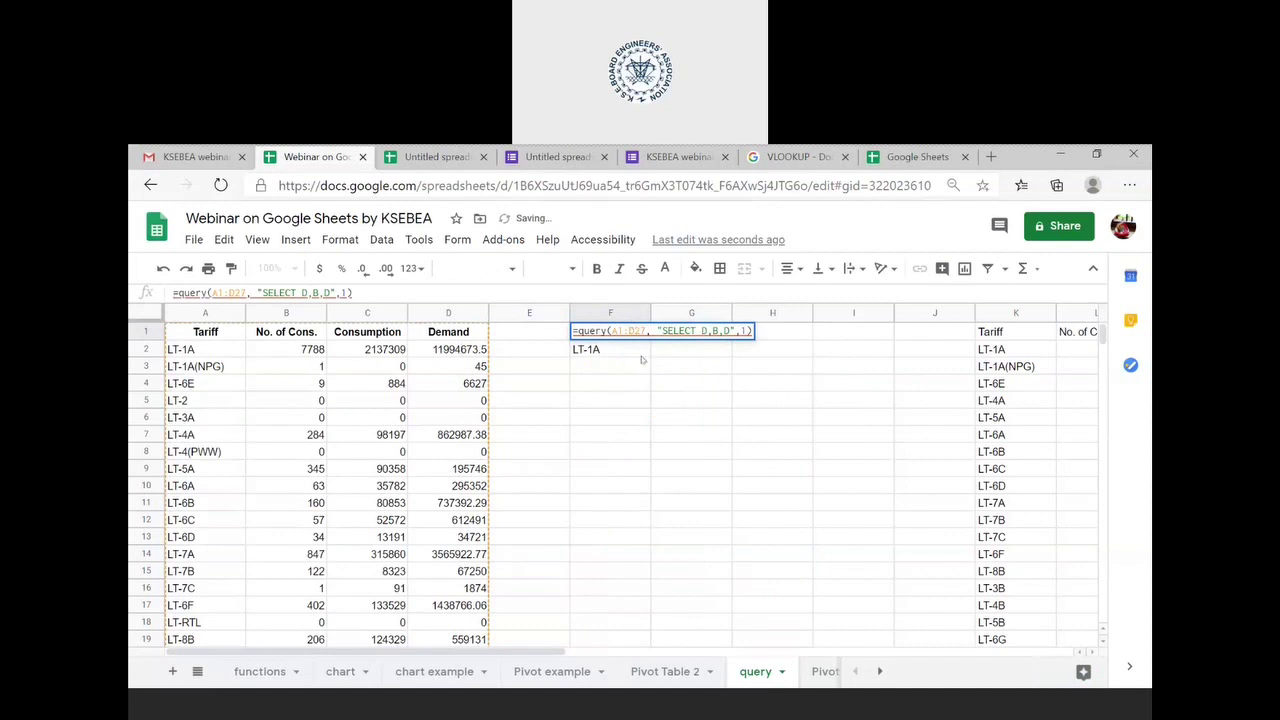
{"action": "double_click", "coordinate": [637, 346]}
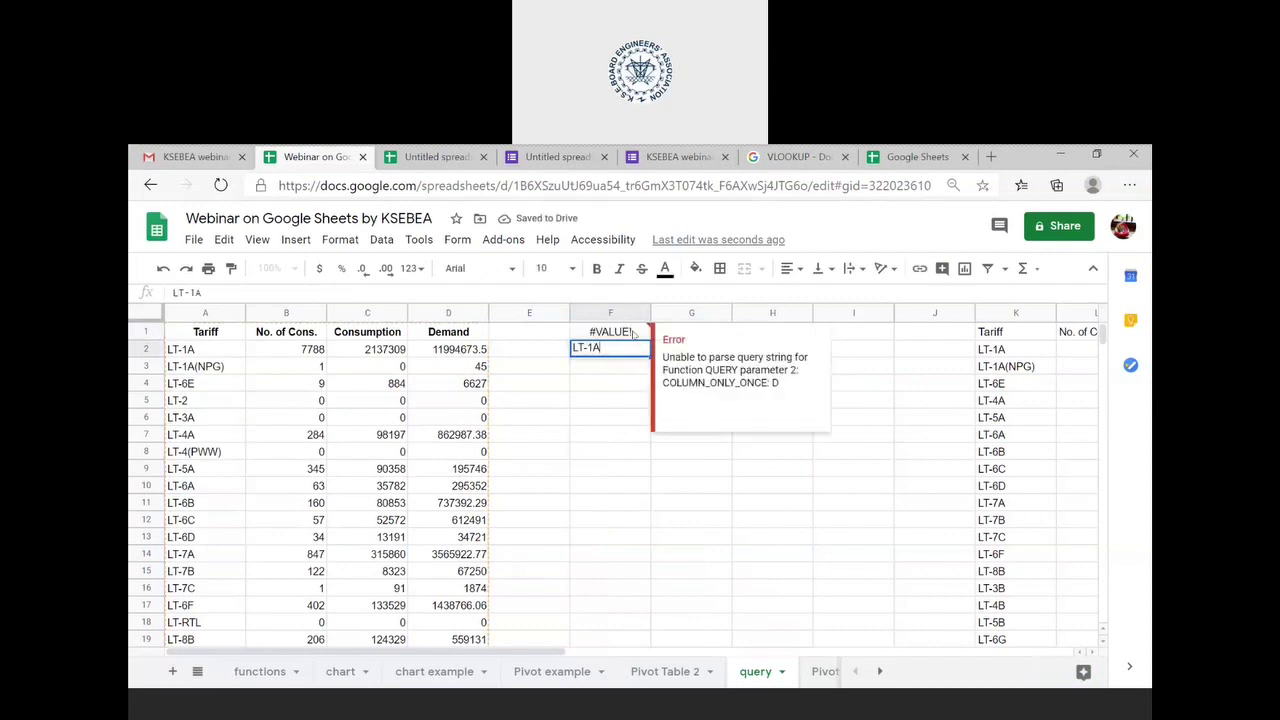
{"action": "left_click", "coordinate": [634, 334]}
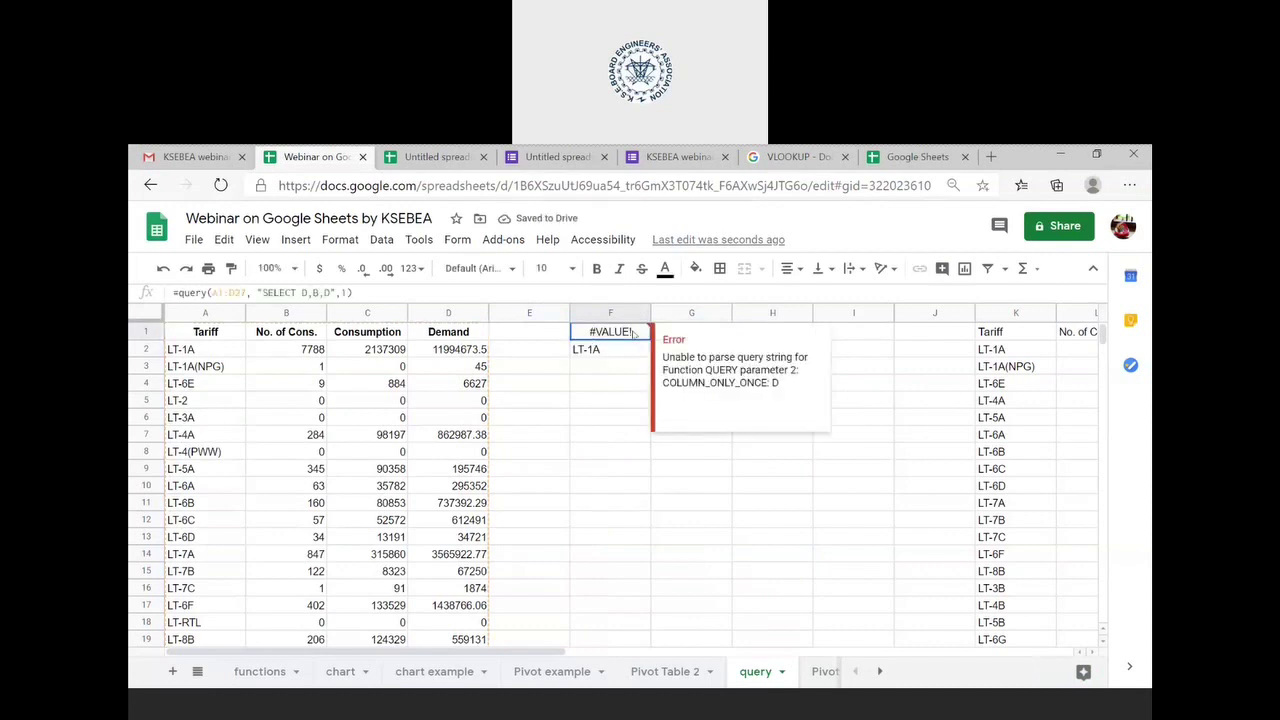
{"action": "left_click", "coordinate": [308, 290]}
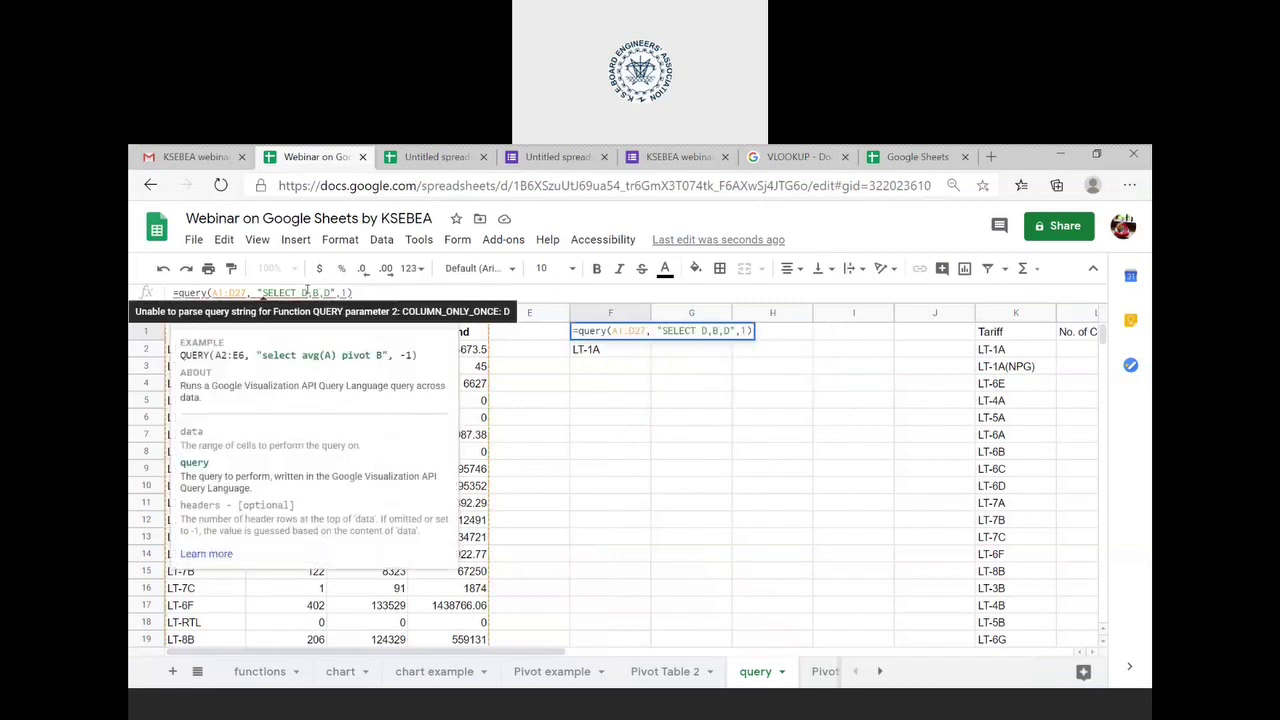
{"action": "key", "text": "BackSpace"}
{"action": "type", "text": "A"}
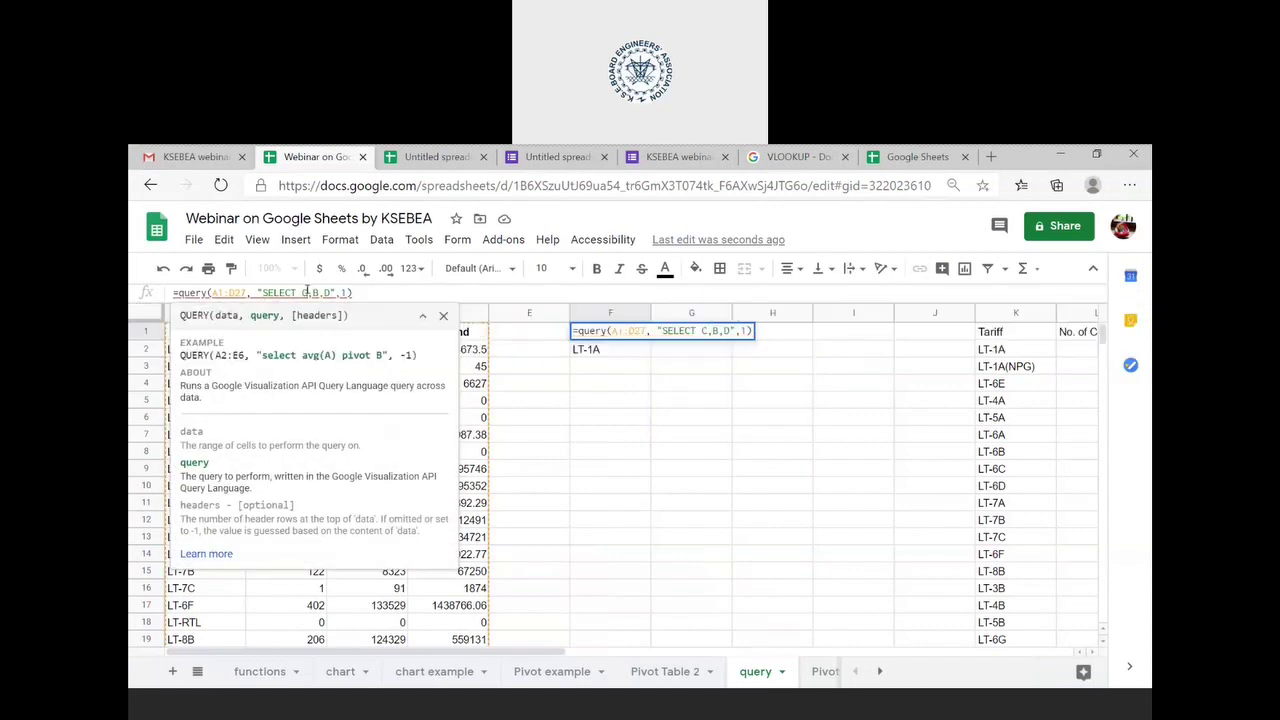
{"action": "key", "text": "Return"}
- Delete the stray LT-1A value in F2 and re-commit F1's query unchanged
{"action": "mouse_move", "coordinate": [599, 331]}
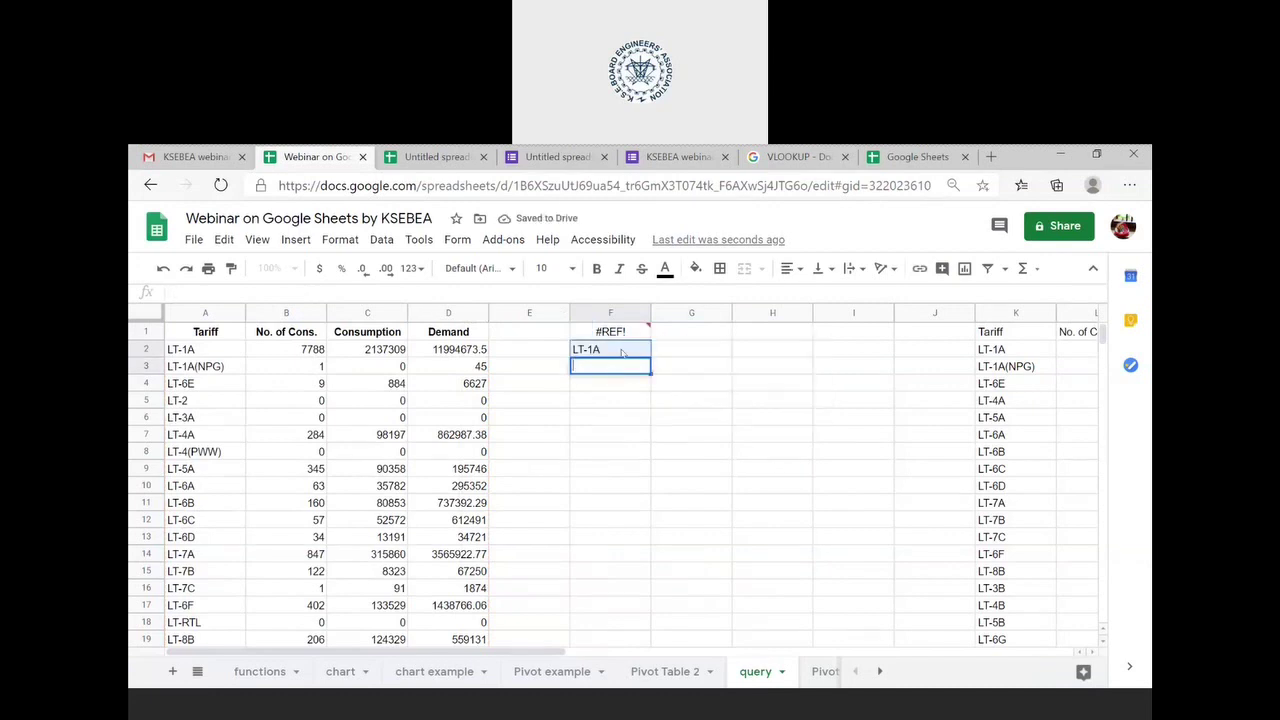
{"action": "key", "text": "Delete"}
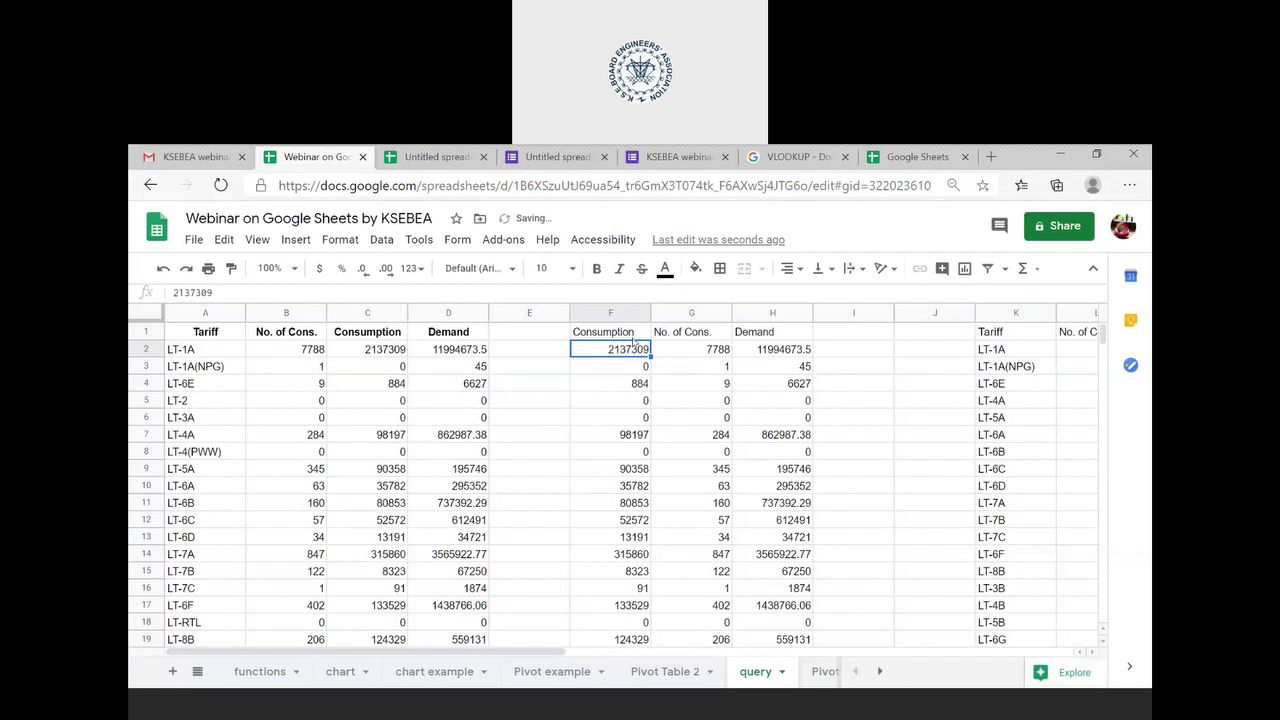
{"action": "left_click", "coordinate": [632, 338]}
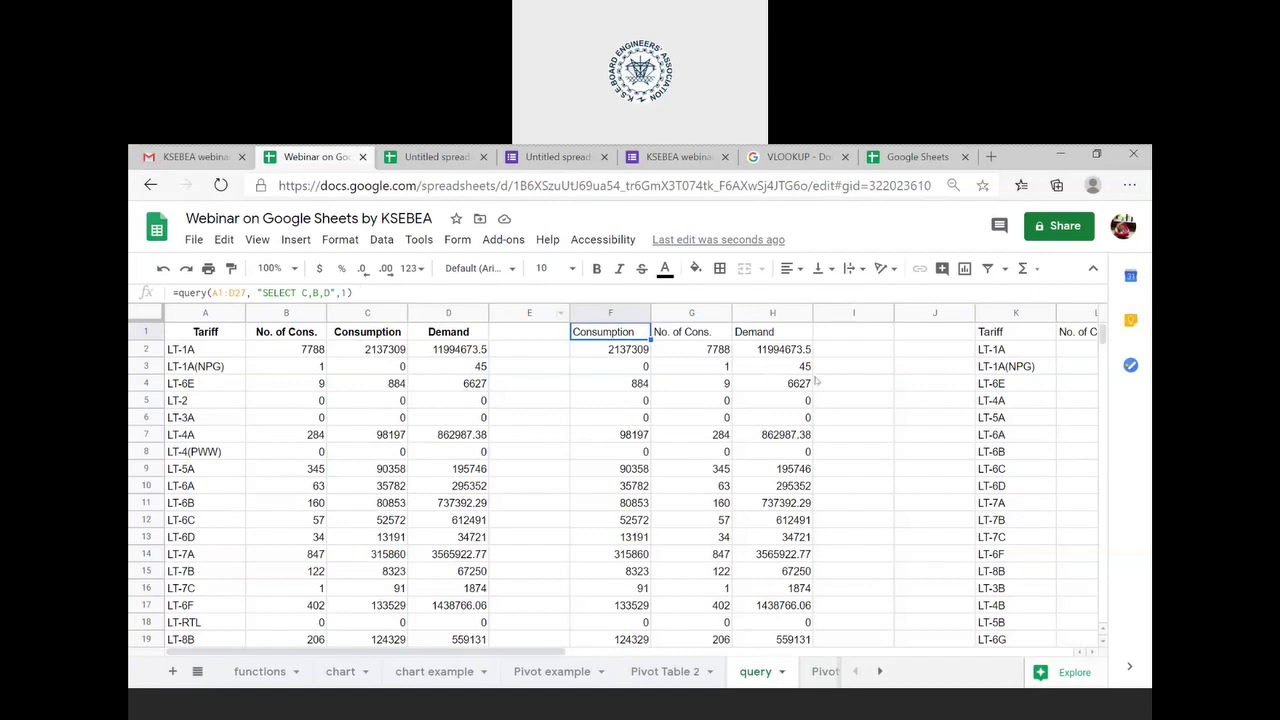
{"action": "left_click", "coordinate": [343, 292]}
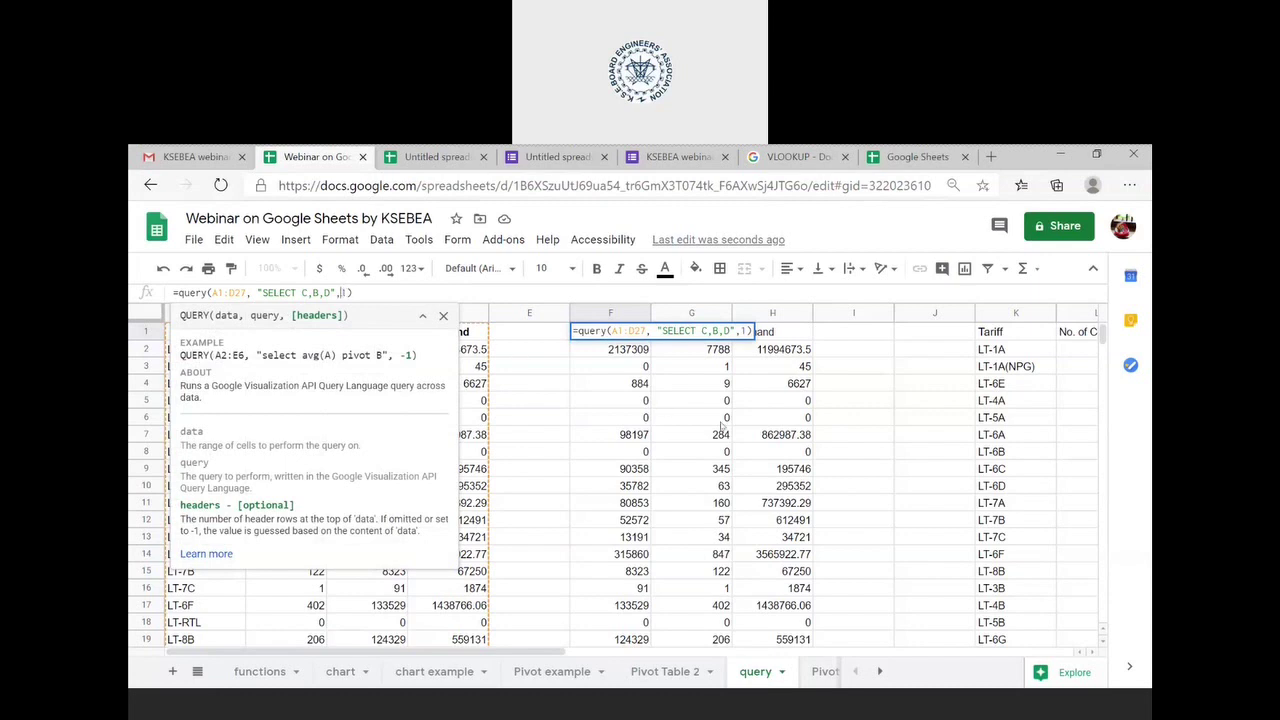
{"action": "left_click", "coordinate": [727, 420]}
{"action": "key", "text": "BackSpace"}
{"action": "key", "text": "BackSpace"}
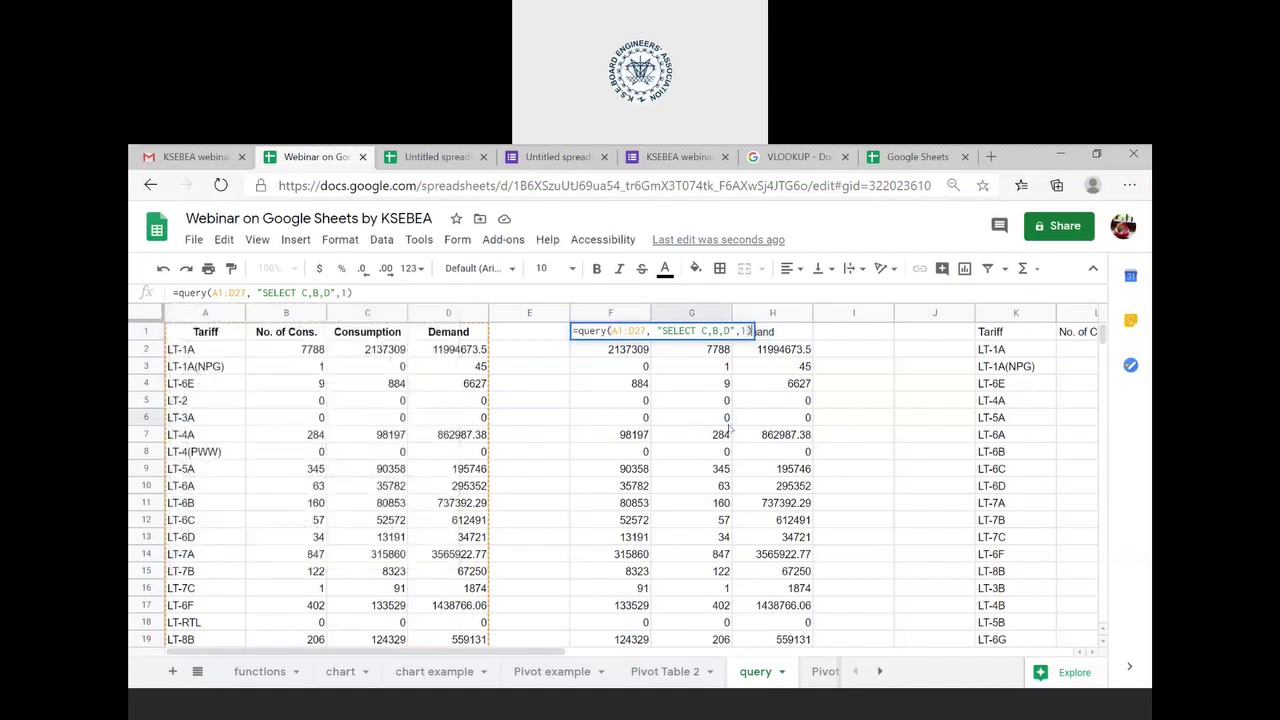
{"action": "key", "text": "Return"}
- Select K1 and look across the sheet at its filtered query results
{"action": "scroll", "coordinate": [730, 428], "scroll_direction": "right", "scroll_amount": 5}
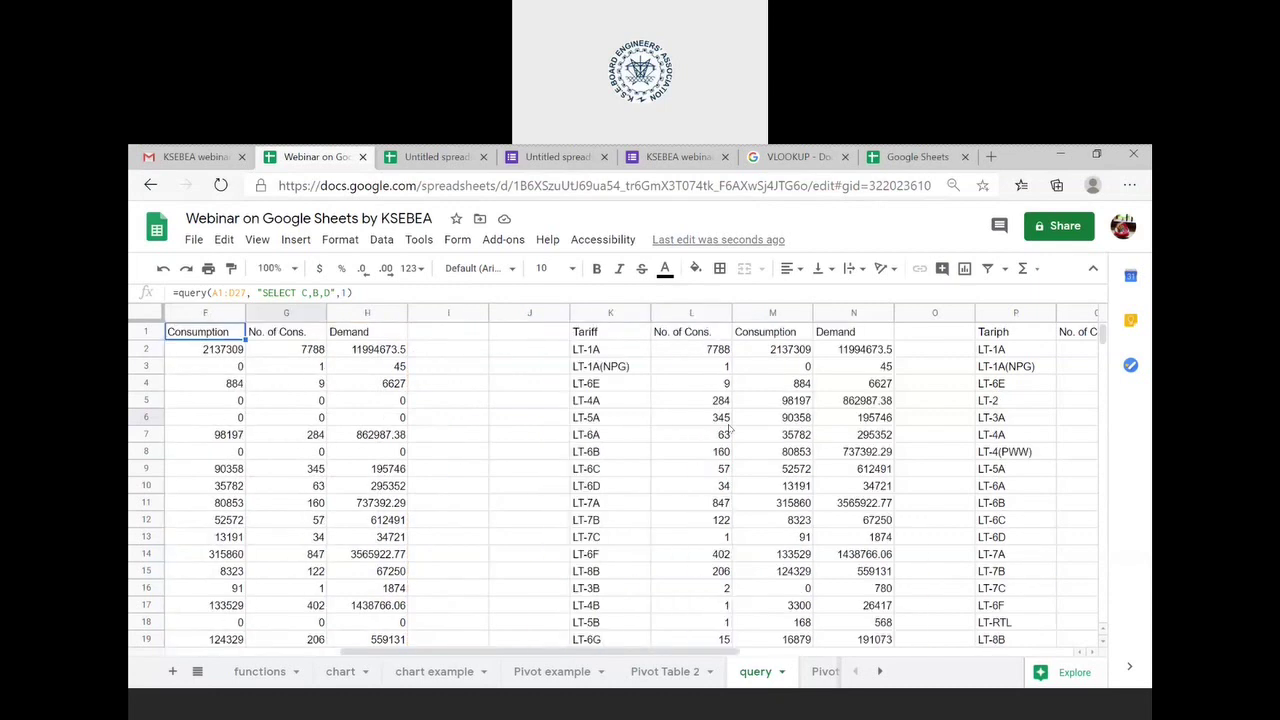
{"action": "left_click", "coordinate": [550, 335]}
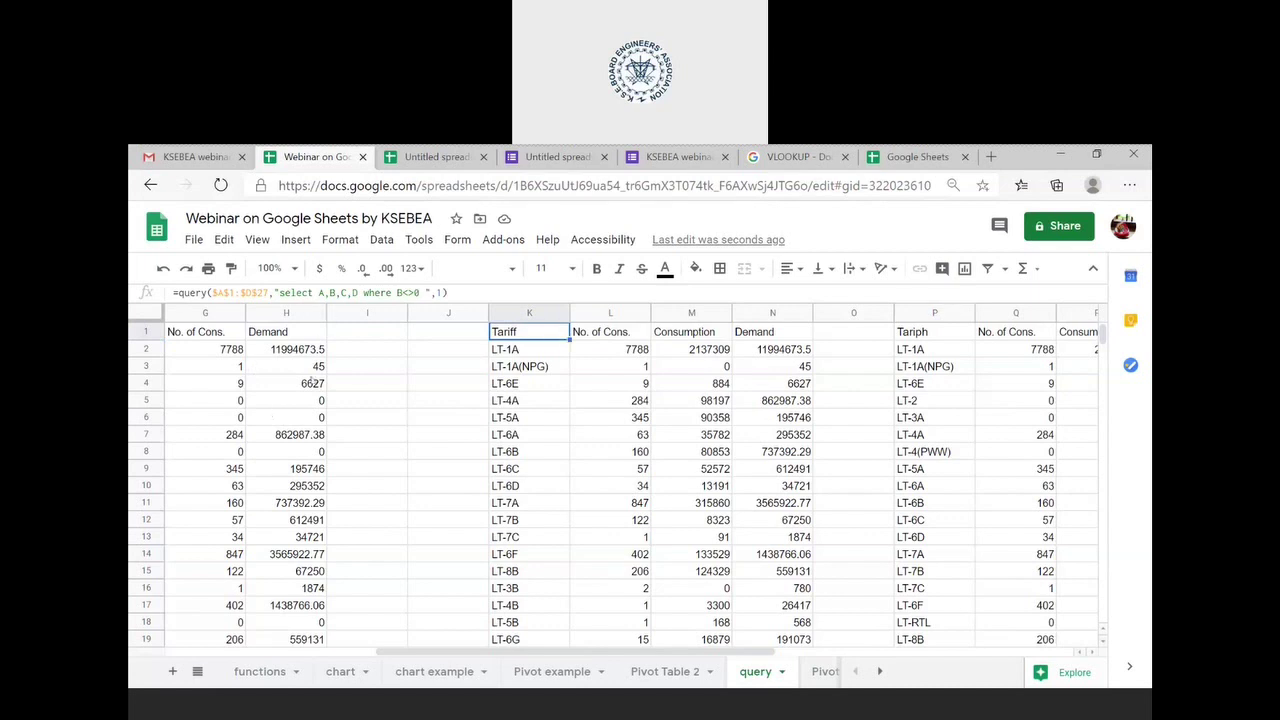
{"action": "scroll", "coordinate": [312, 382], "scroll_direction": "left", "scroll_amount": 6}
{"action": "scroll", "coordinate": [312, 382], "scroll_direction": "right", "scroll_amount": 1}
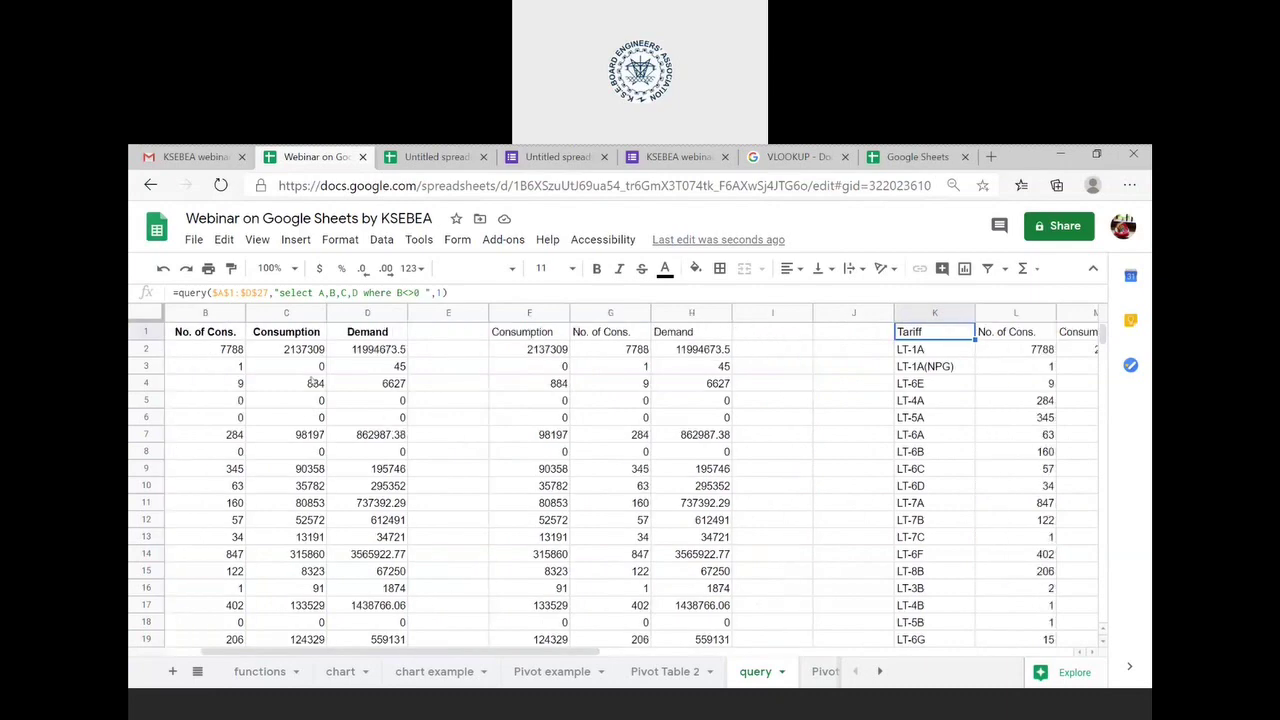
{"action": "scroll", "coordinate": [312, 382], "scroll_direction": "right", "scroll_amount": 1}
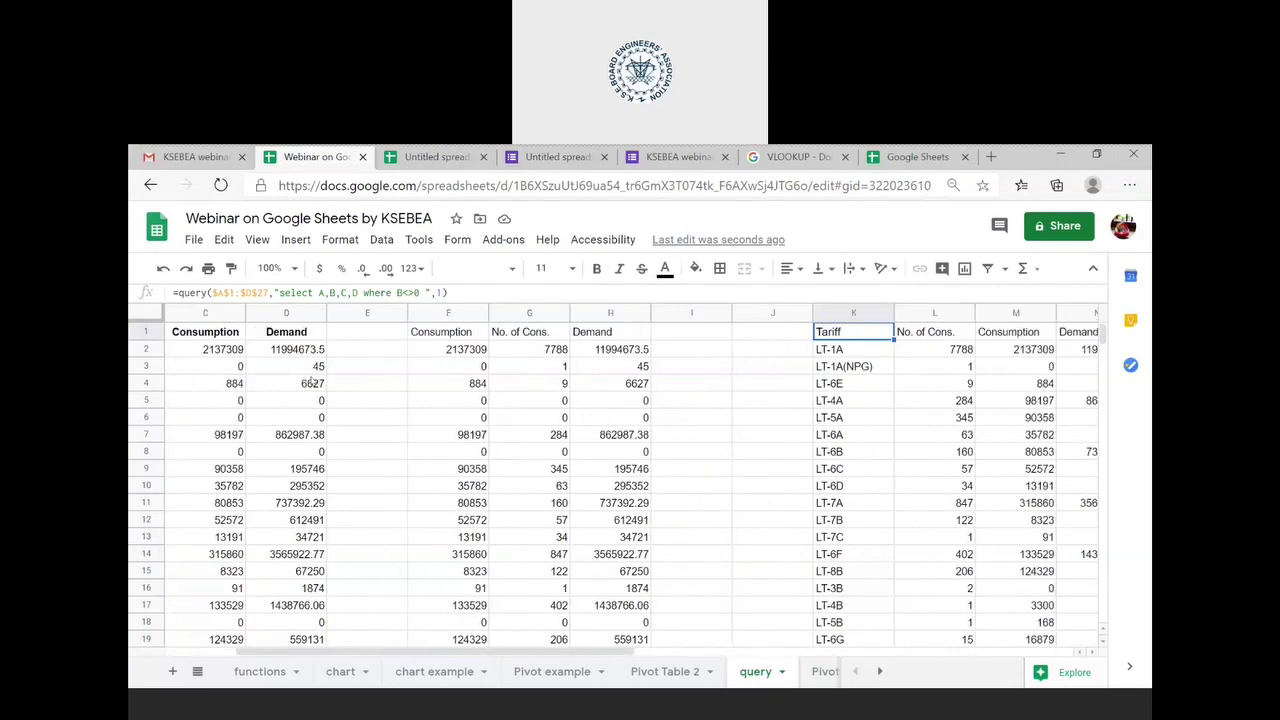
{"action": "scroll", "coordinate": [312, 382], "scroll_direction": "right", "scroll_amount": 3}
{"action": "scroll", "coordinate": [312, 382], "scroll_direction": "right", "scroll_amount": 3}
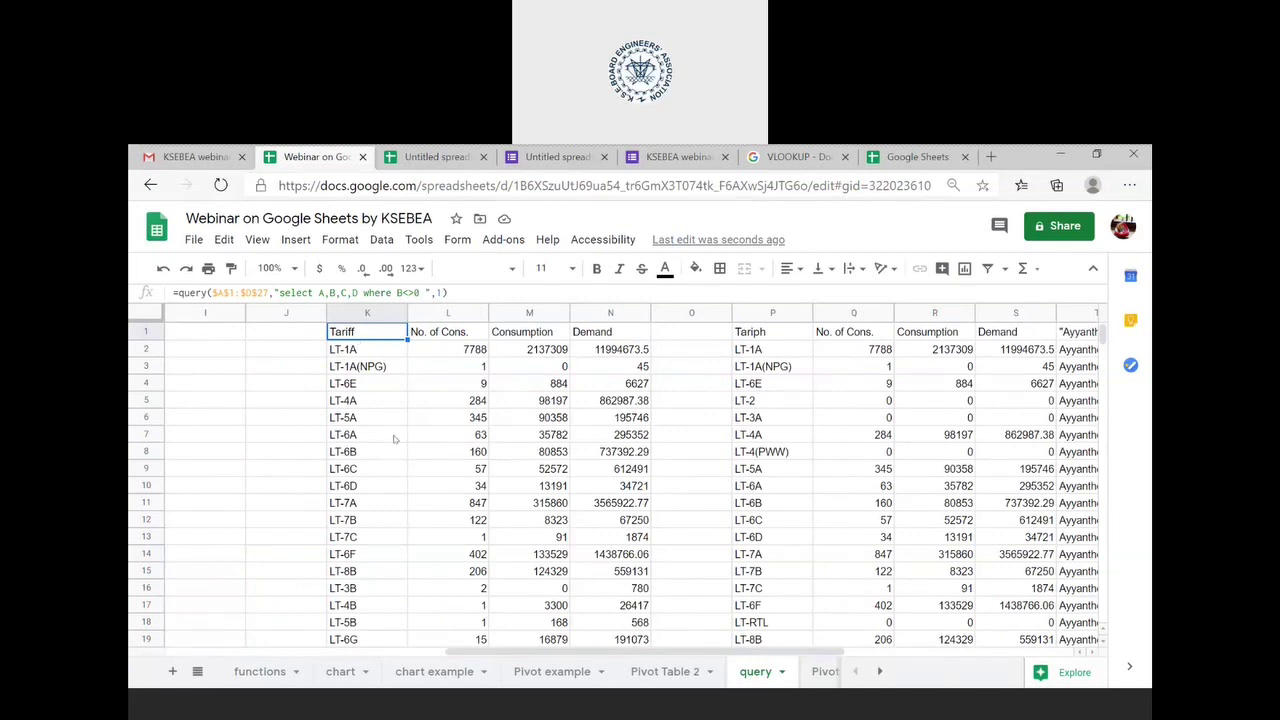
{"action": "scroll", "coordinate": [394, 439], "scroll_direction": "down", "scroll_amount": 1}
{"action": "scroll", "coordinate": [394, 439], "scroll_direction": "left", "scroll_amount": 8}
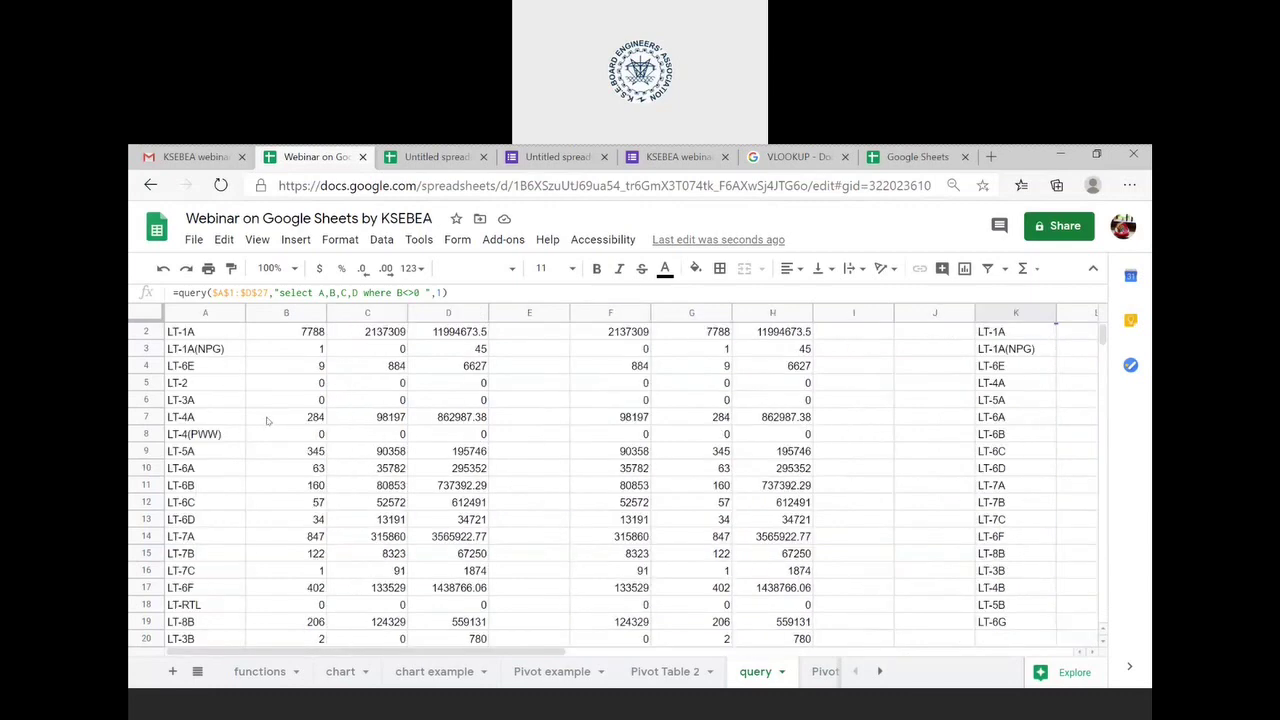
{"action": "scroll", "coordinate": [267, 420], "scroll_direction": "up", "scroll_amount": 1}
{"action": "scroll", "coordinate": [267, 420], "scroll_direction": "down", "scroll_amount": 2}
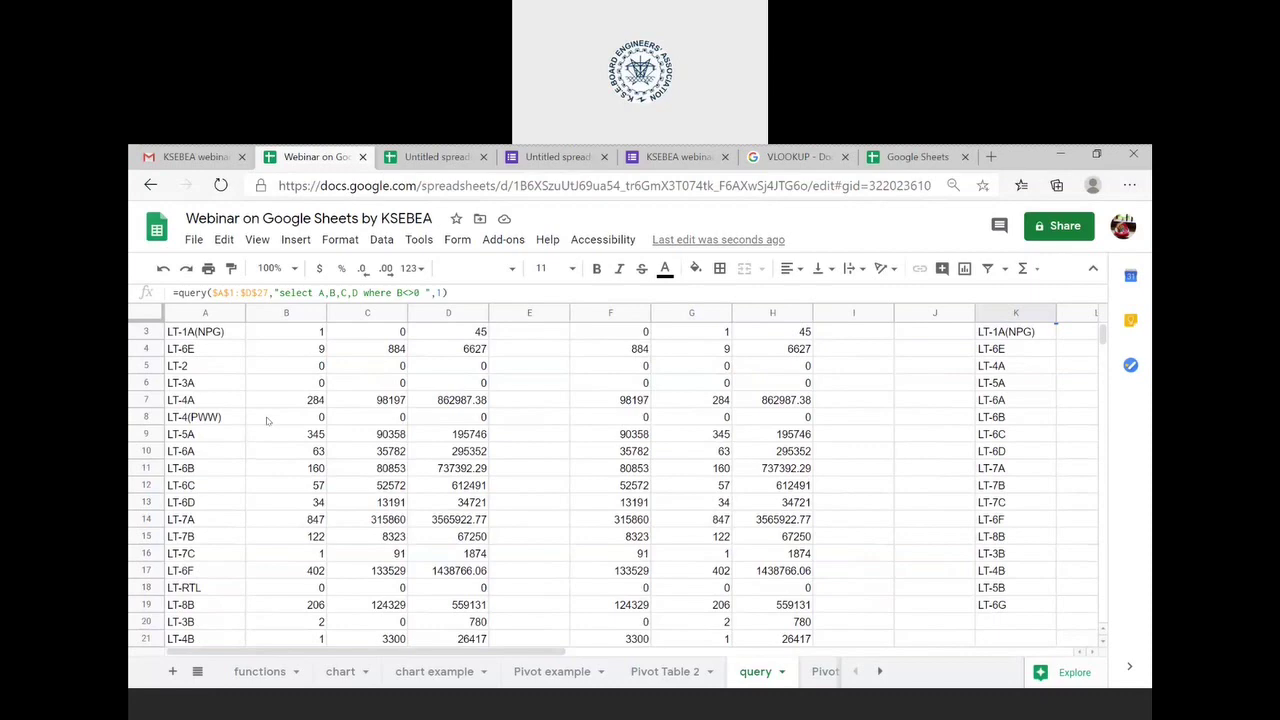
{"action": "scroll", "coordinate": [267, 420], "scroll_direction": "right", "scroll_amount": 8}
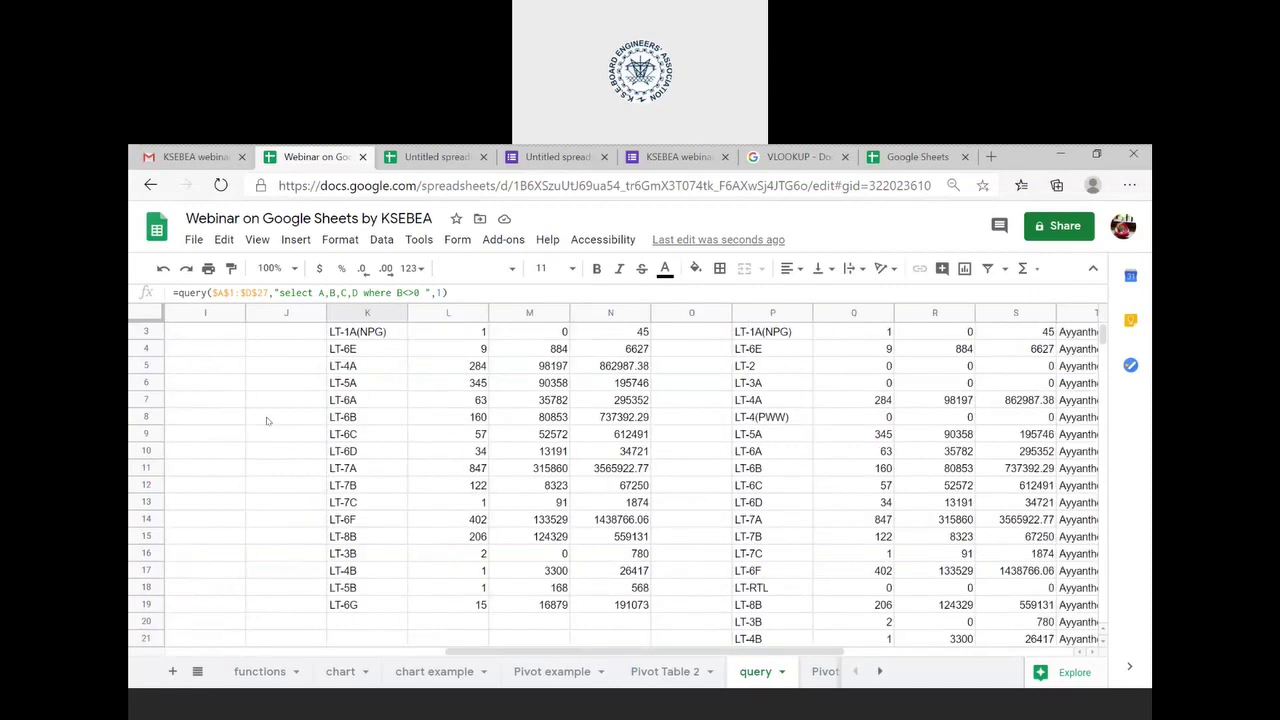
- Reselect K1 and put its QUERY formula into edit mode
{"action": "right_click", "coordinate": [333, 418]}
{"action": "left_click", "coordinate": [318, 419]}
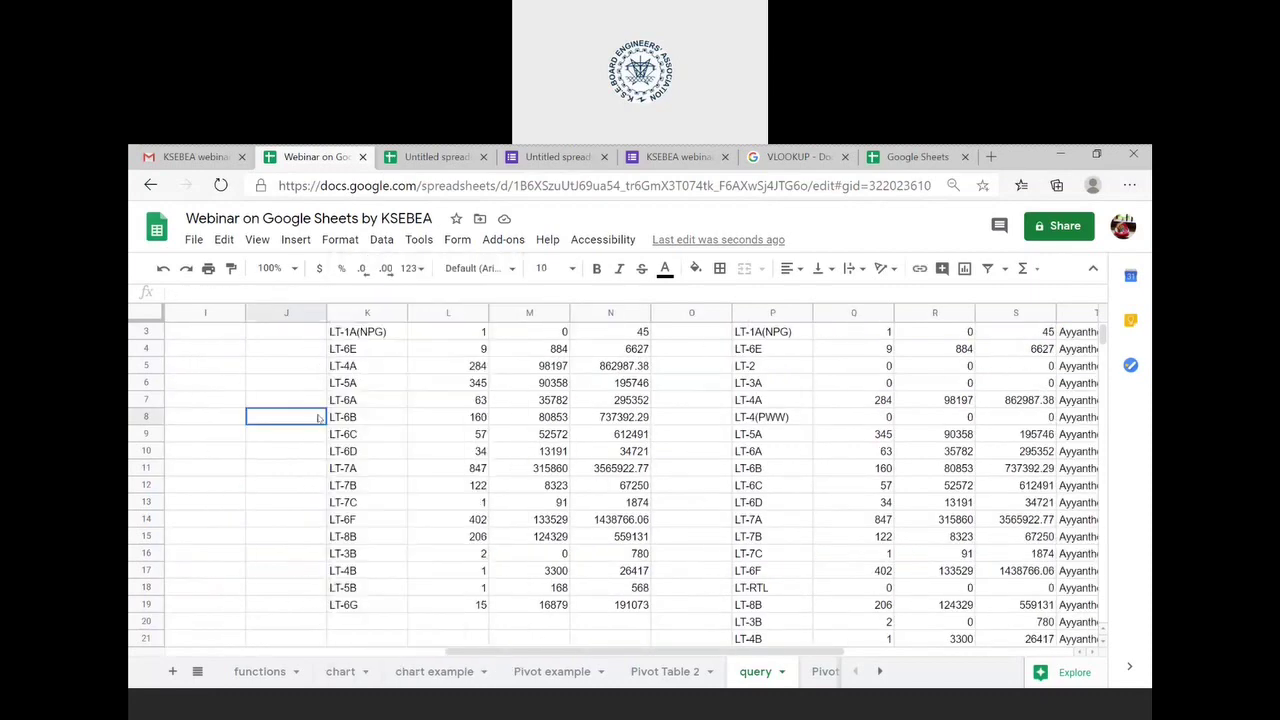
{"action": "scroll", "coordinate": [318, 419], "scroll_direction": "up", "scroll_amount": 2}
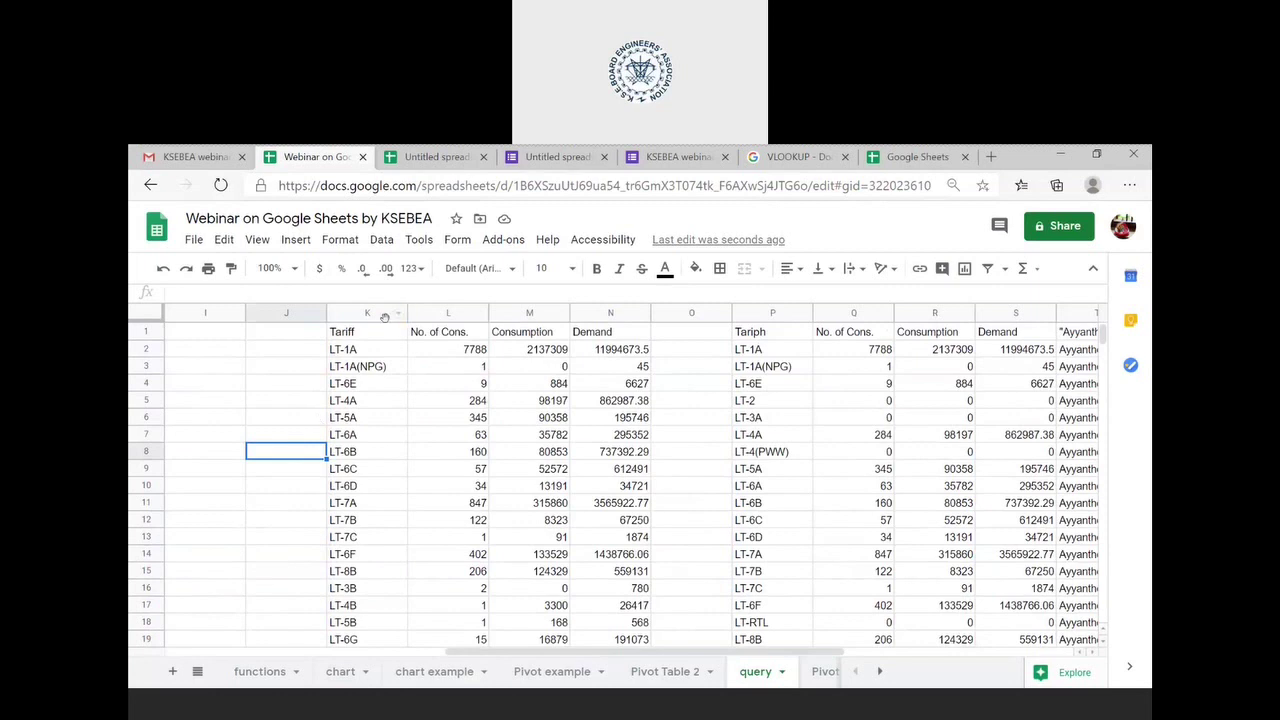
{"action": "left_click", "coordinate": [385, 322]}
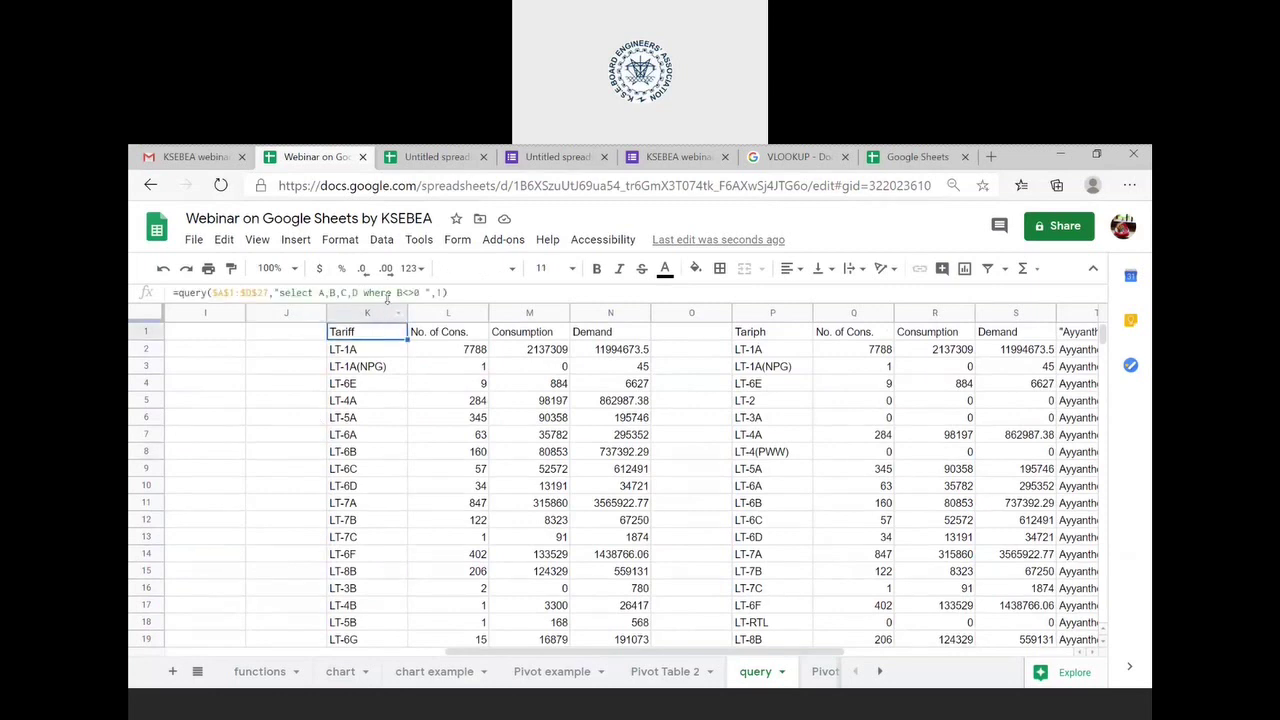
{"action": "left_click", "coordinate": [386, 292]}
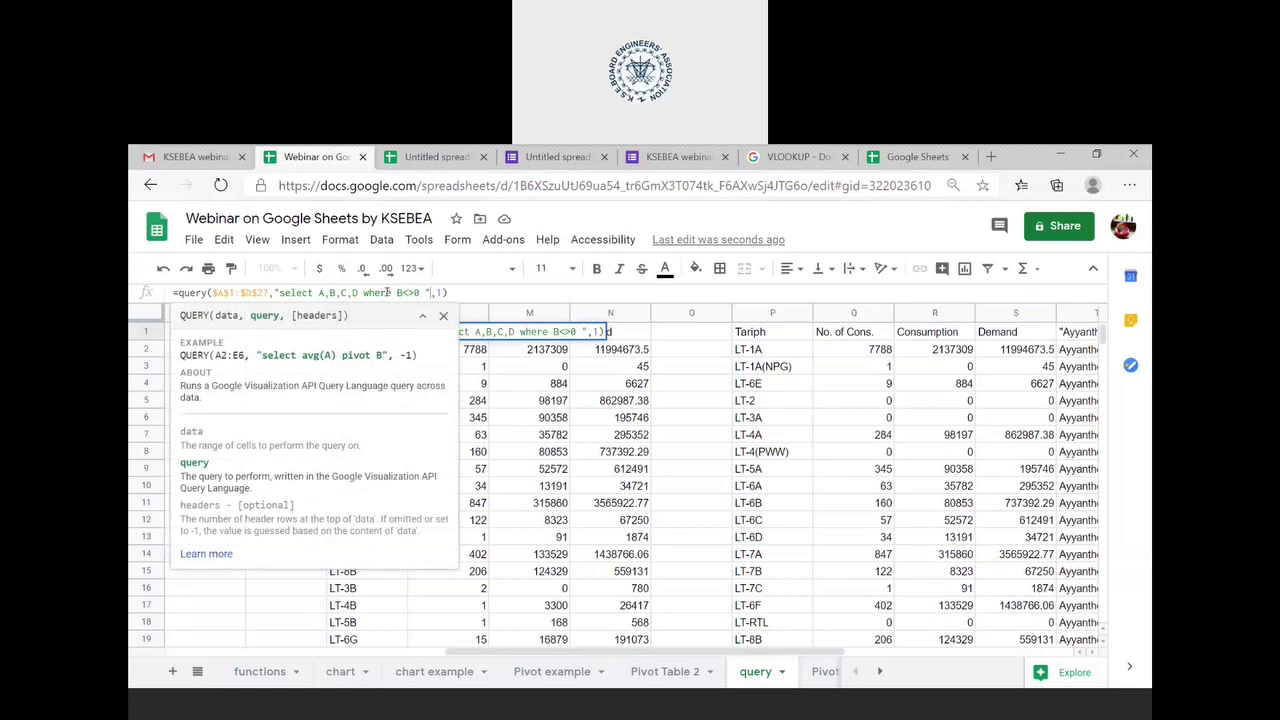
- Cancel the K1 formula edit, discarding the stray N3 reference so headers stays 1
{"action": "key", "text": "Right"}
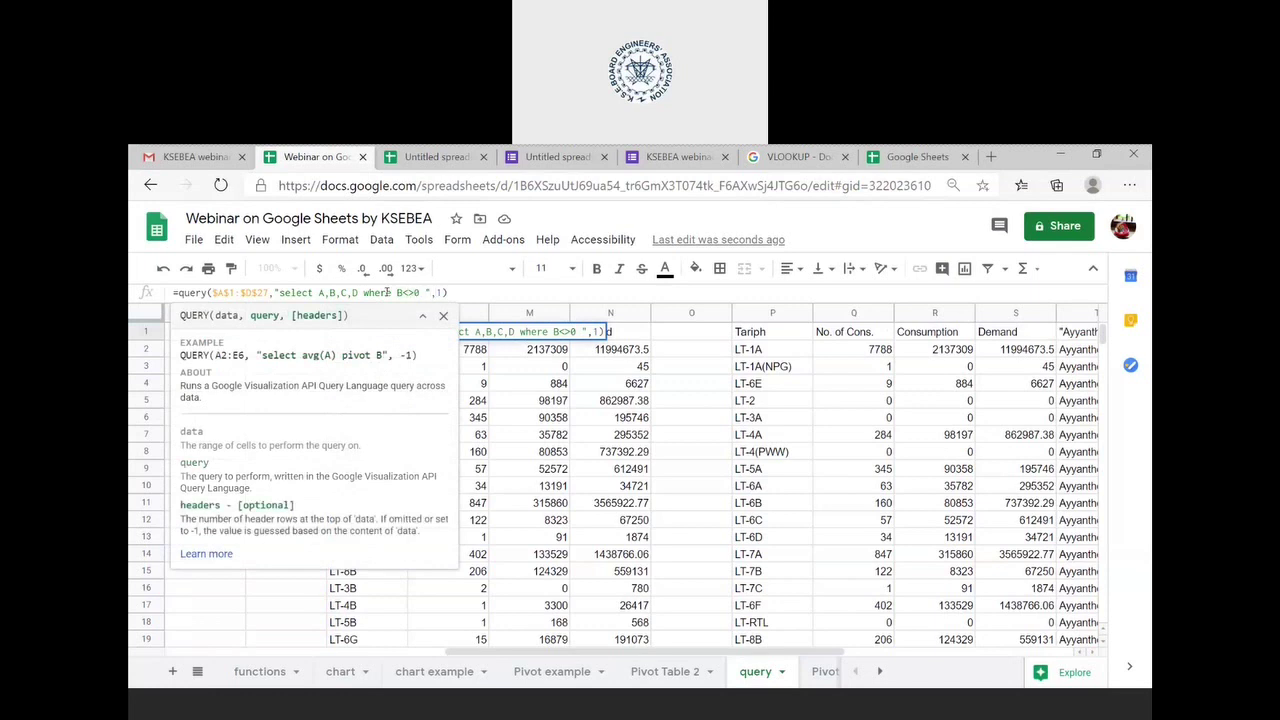
{"action": "left_click", "coordinate": [576, 372]}
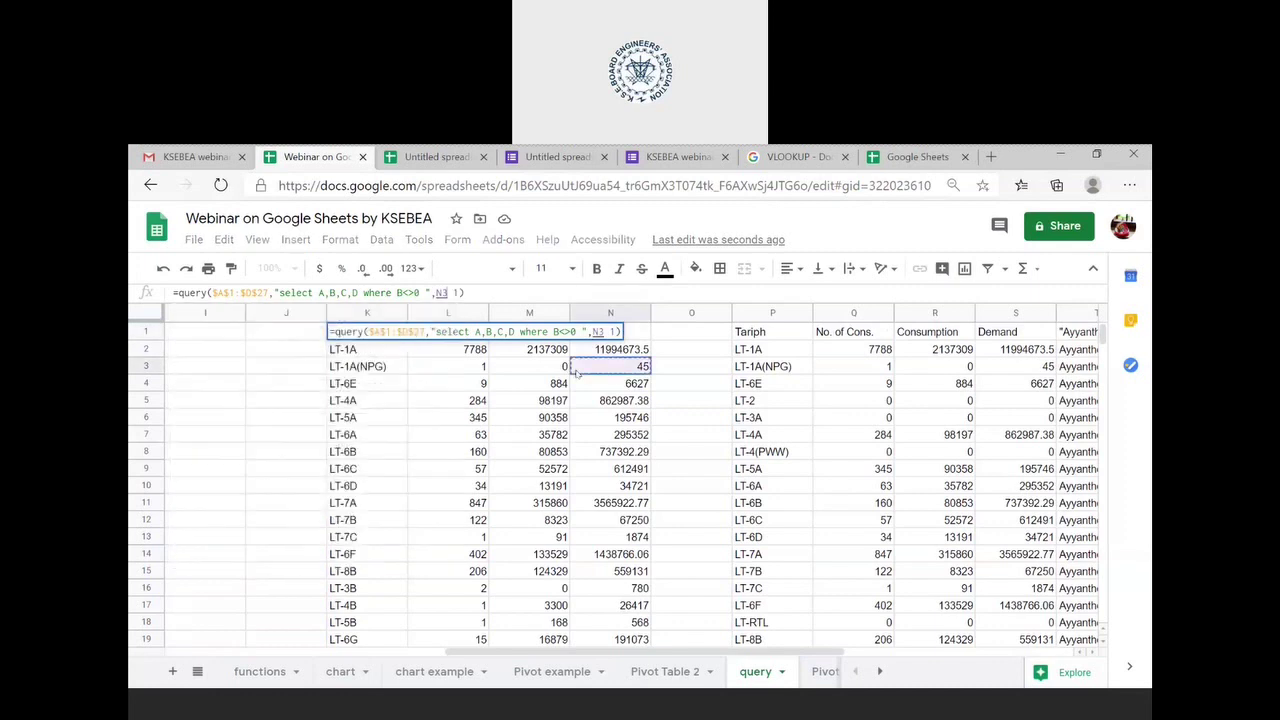
{"action": "key", "text": "Escape"}
{"action": "key", "text": "Return"}
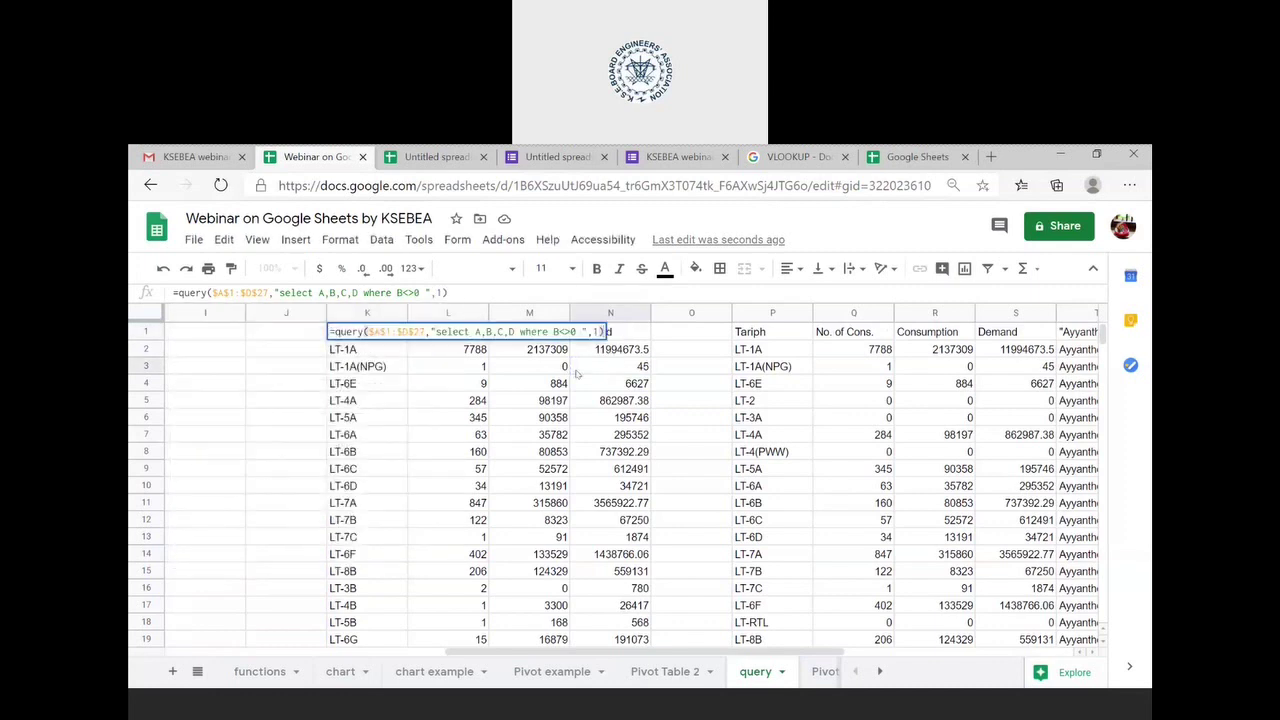
{"action": "key", "text": "Escape"}
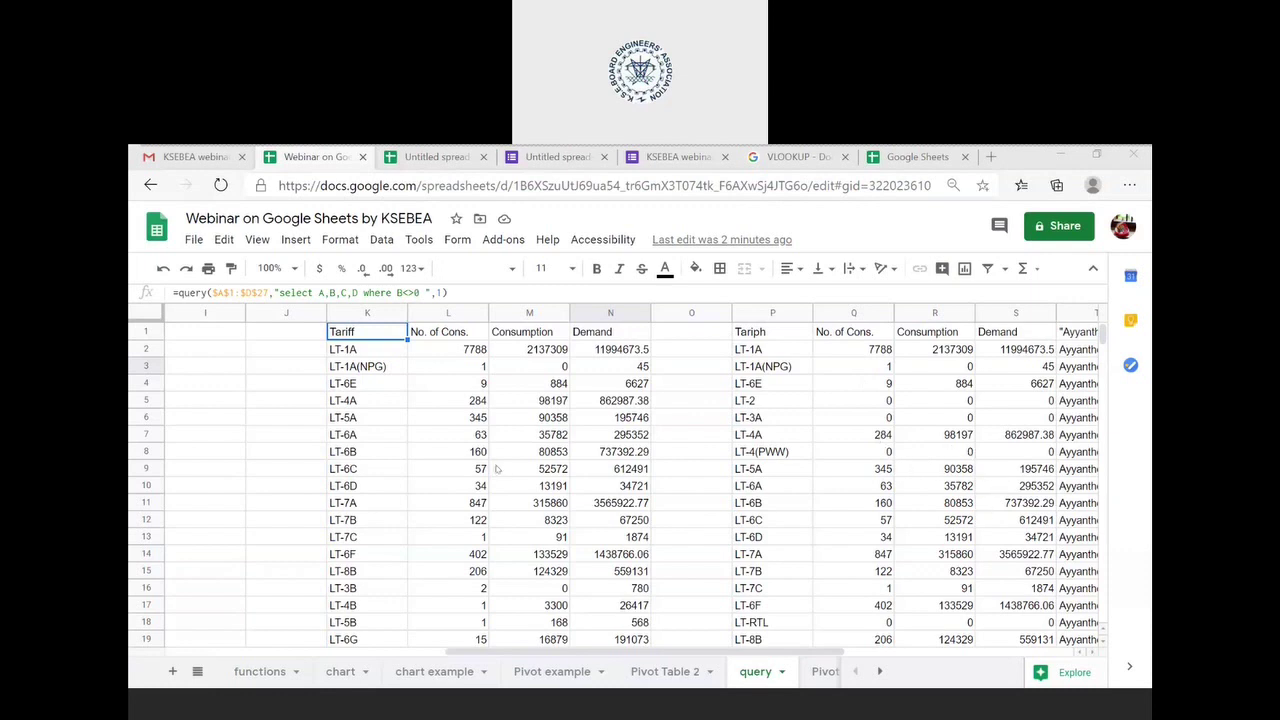
{"action": "scroll", "coordinate": [496, 469], "scroll_direction": "right", "scroll_amount": 1}
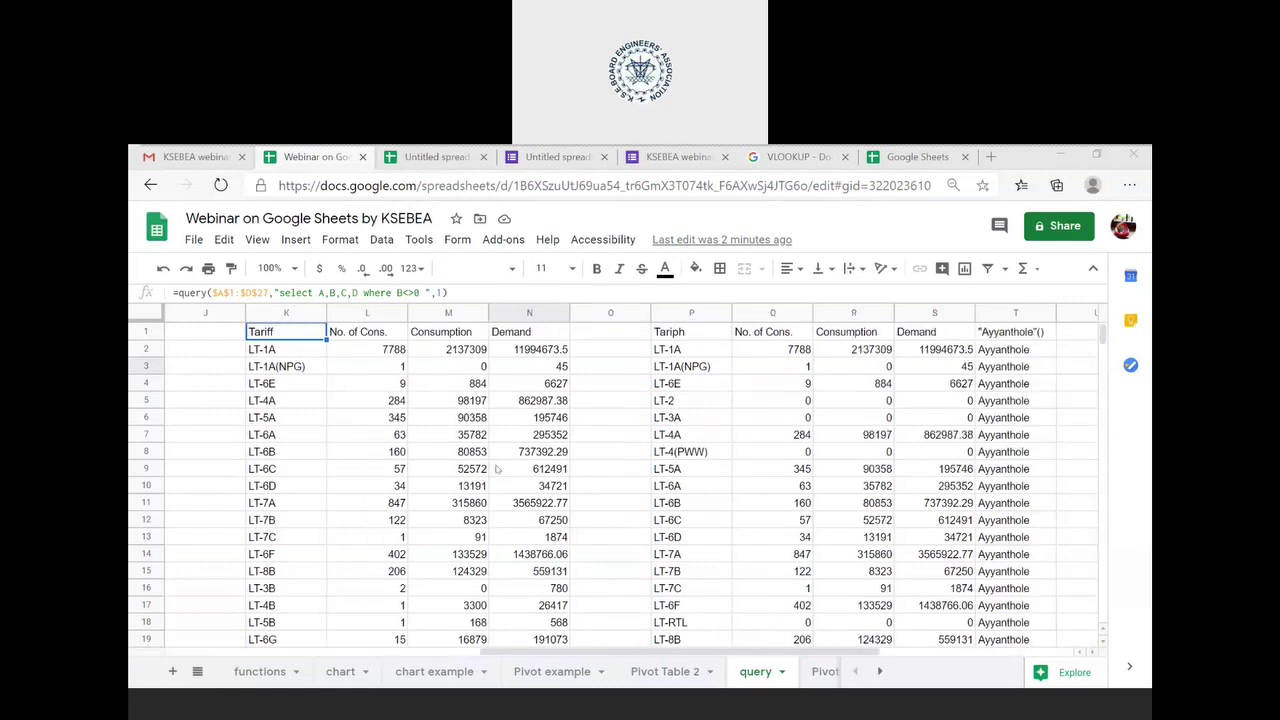
{"action": "left_click", "coordinate": [706, 341]}
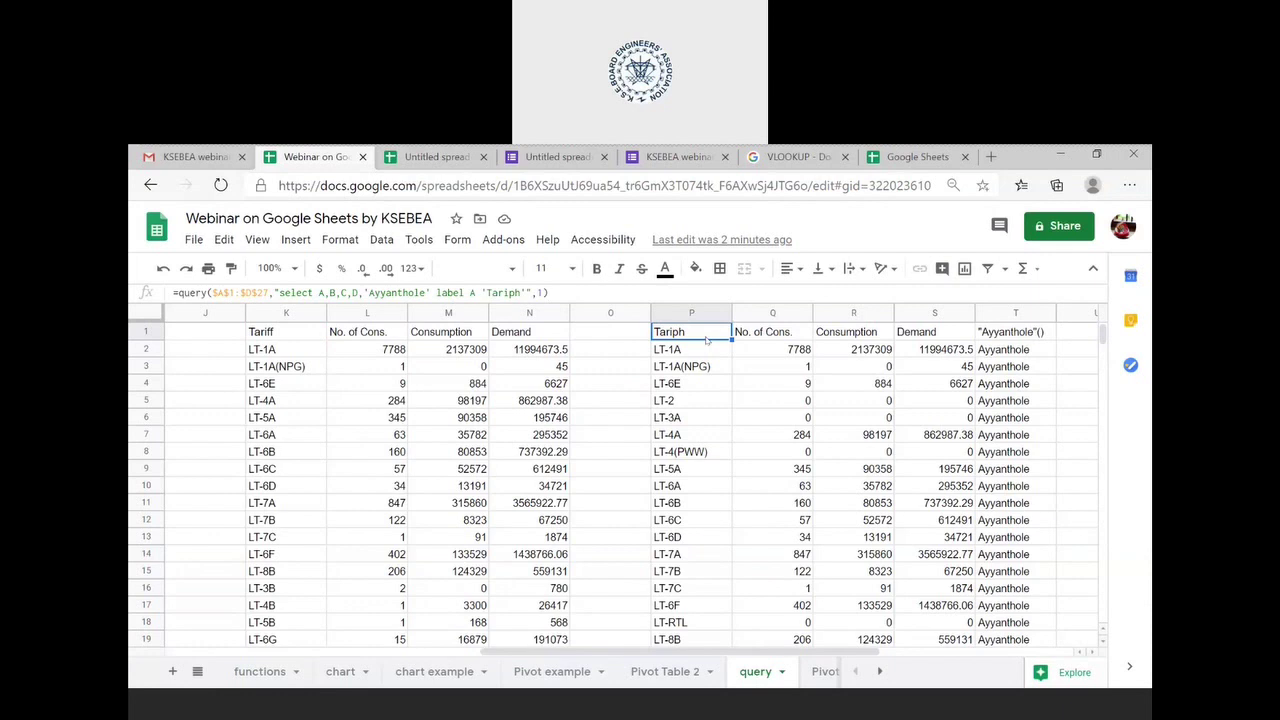
{"action": "left_click", "coordinate": [292, 339]}
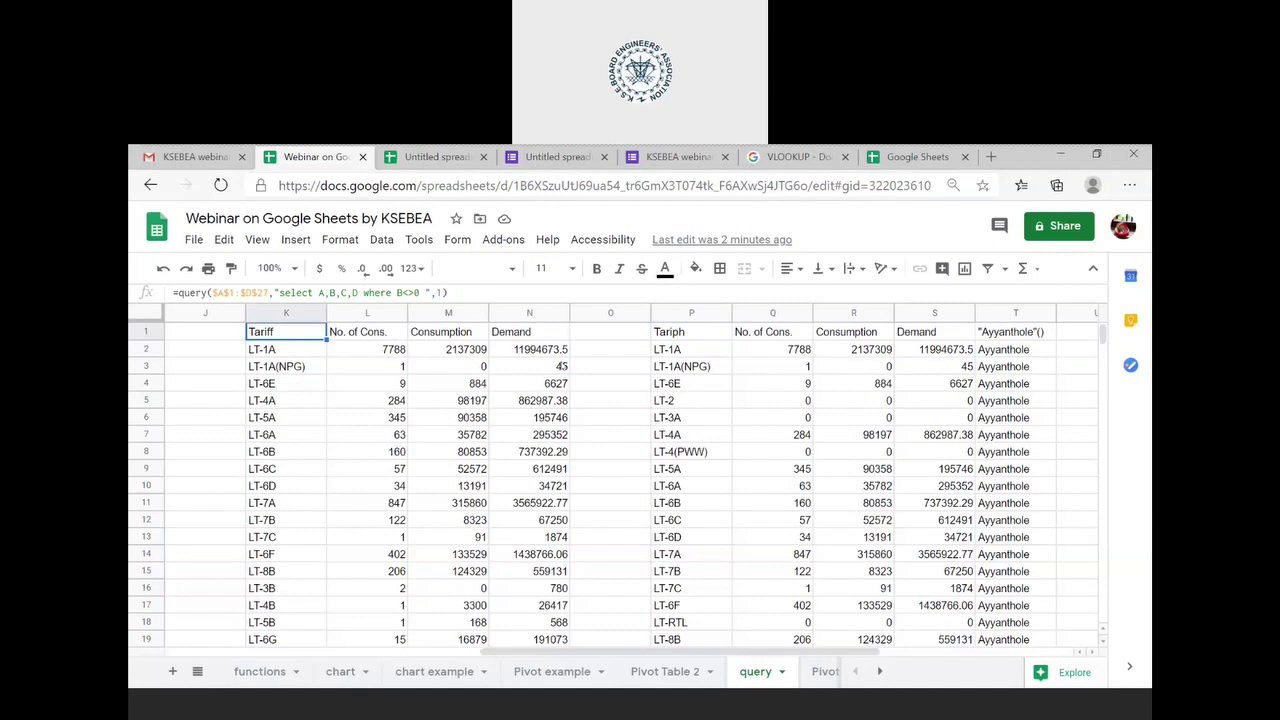
{"action": "left_click", "coordinate": [693, 337]}
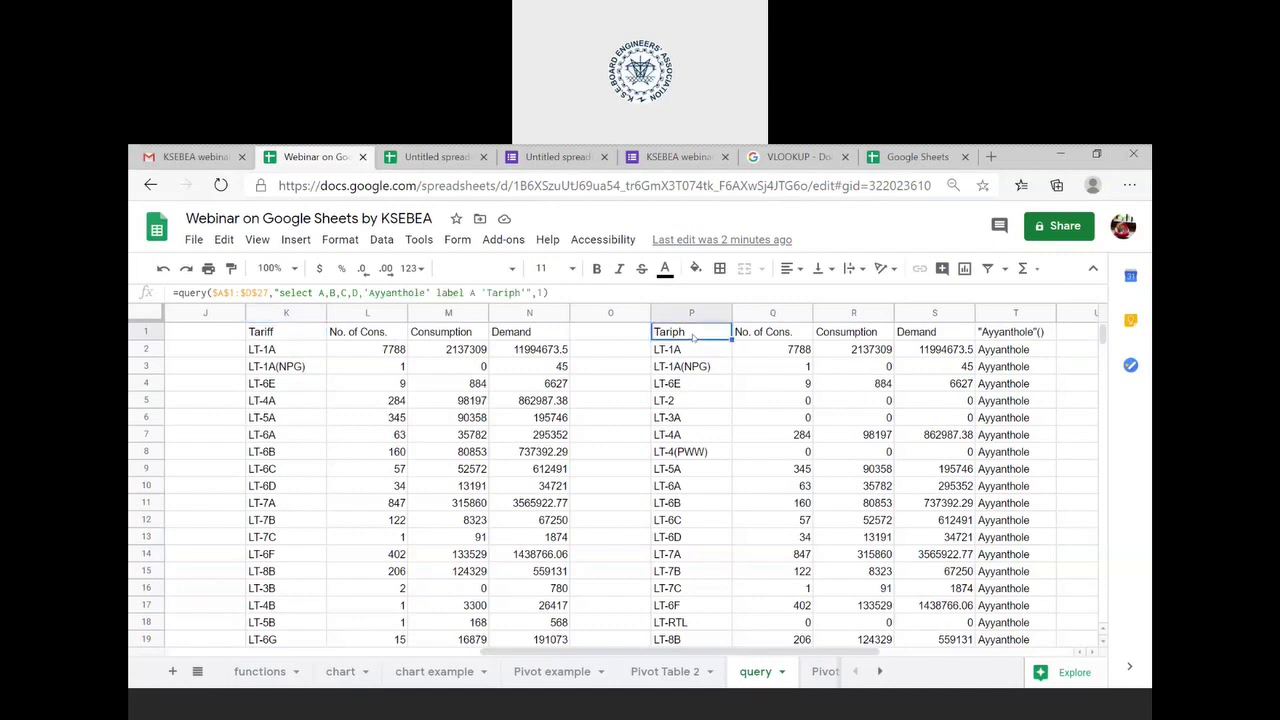
{"action": "left_click", "coordinate": [223, 291]}
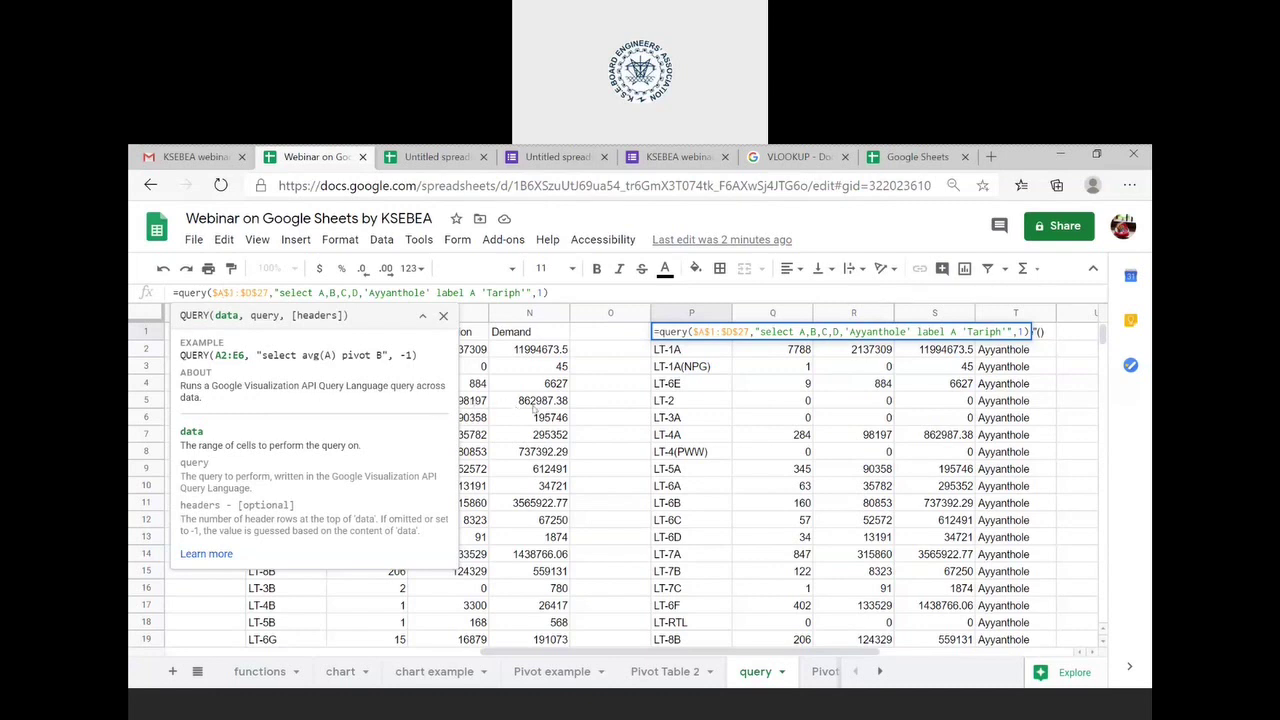
{"action": "left_click", "coordinate": [590, 383]}
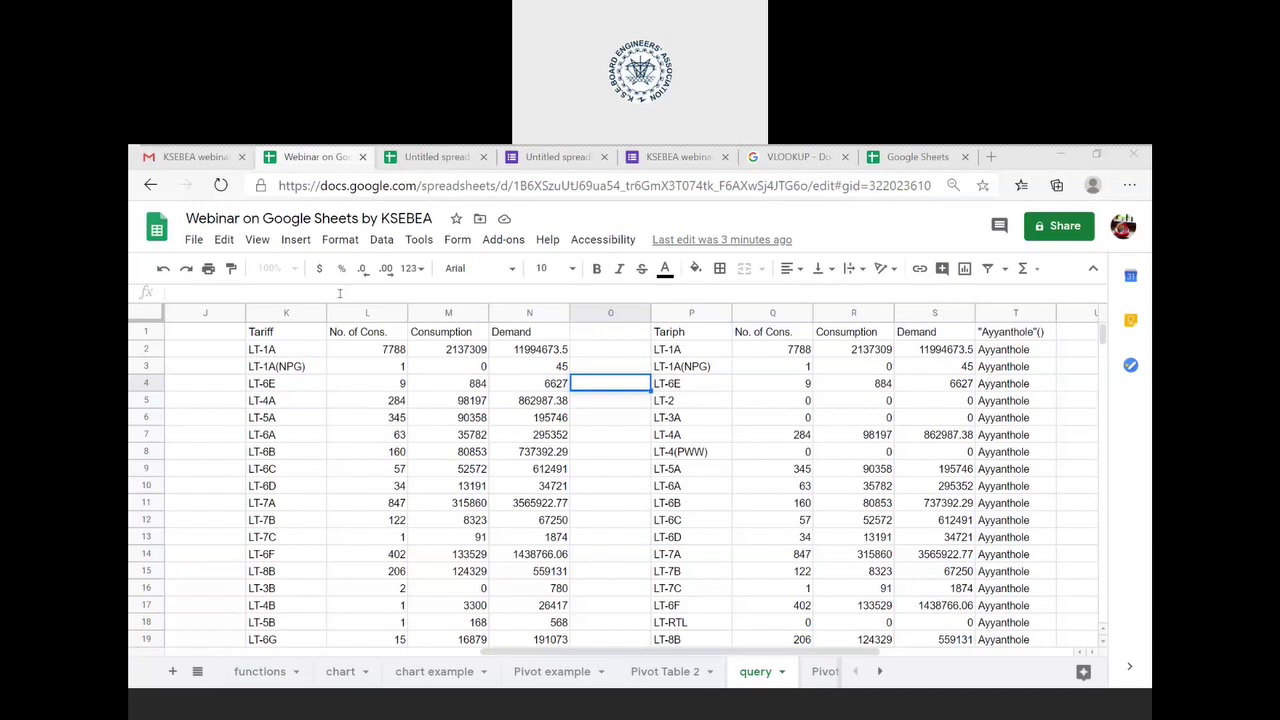
{"action": "left_click", "coordinate": [306, 336]}
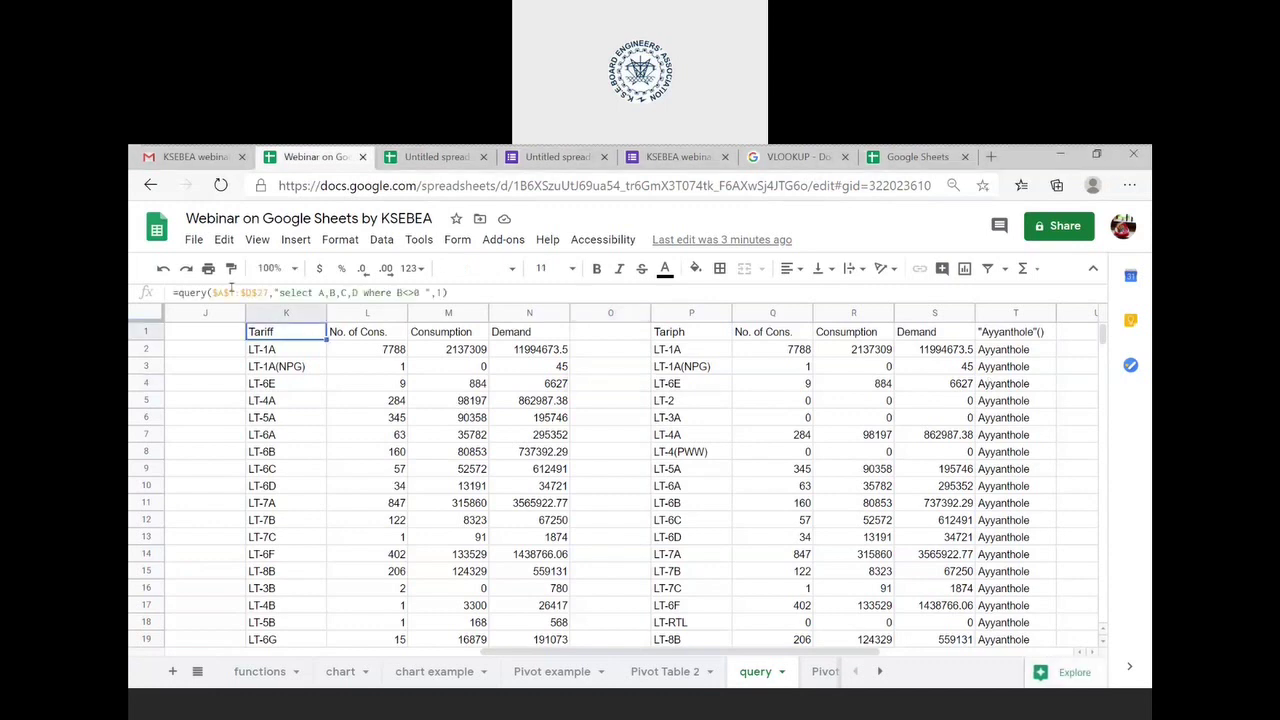
{"action": "scroll", "coordinate": [386, 506], "scroll_direction": "down", "scroll_amount": 3}
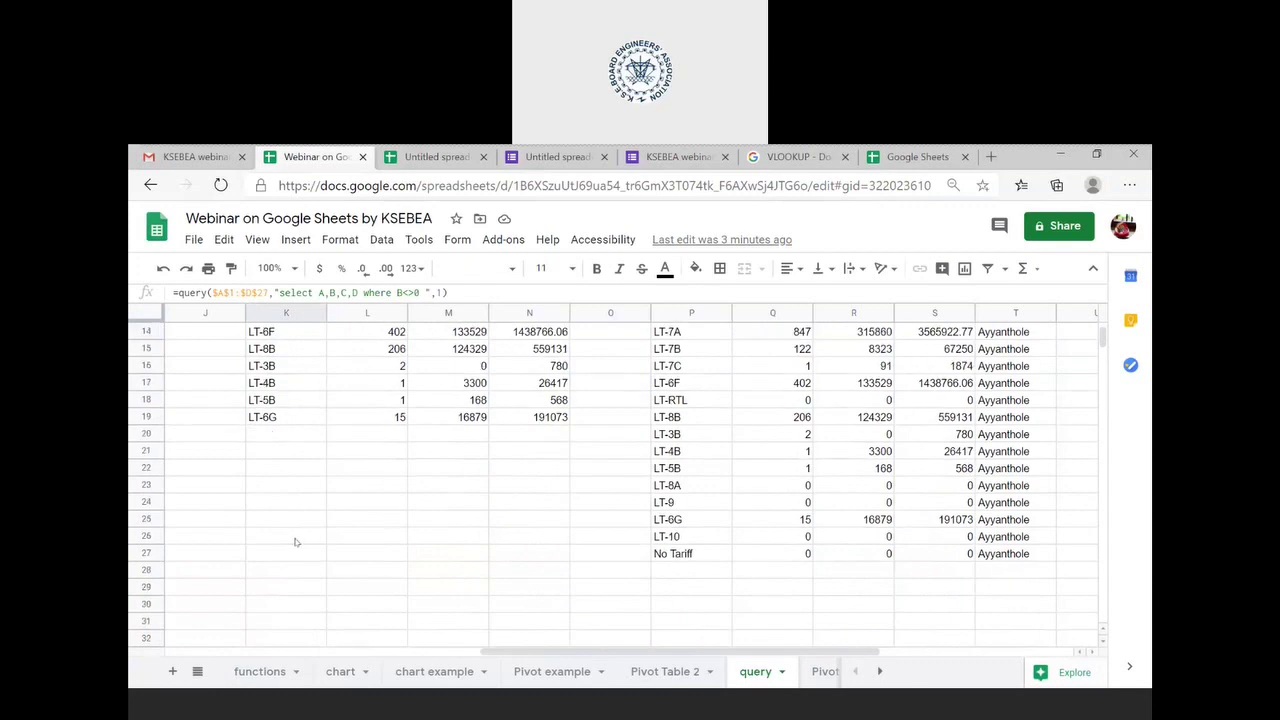
{"action": "left_click", "coordinate": [295, 542]}
{"action": "key", "text": "ctrl+v"}
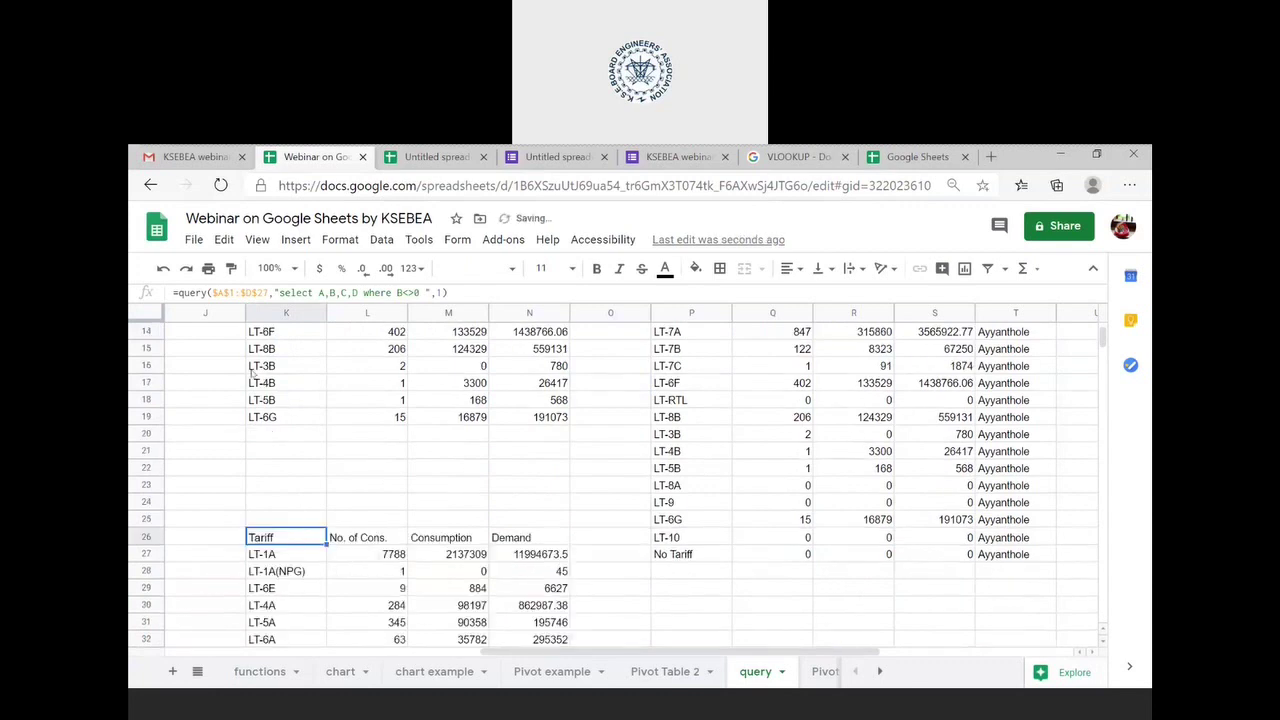
{"action": "left_click", "coordinate": [225, 291]}
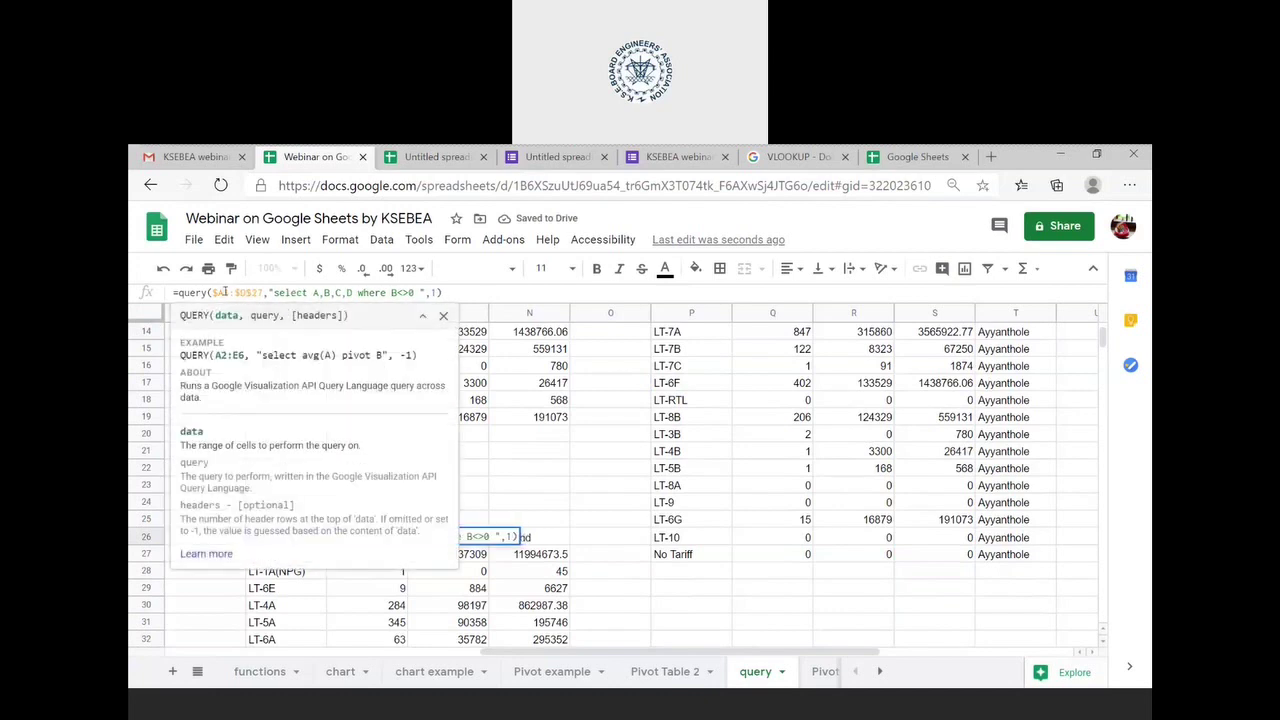
{"action": "key", "text": "F4"}
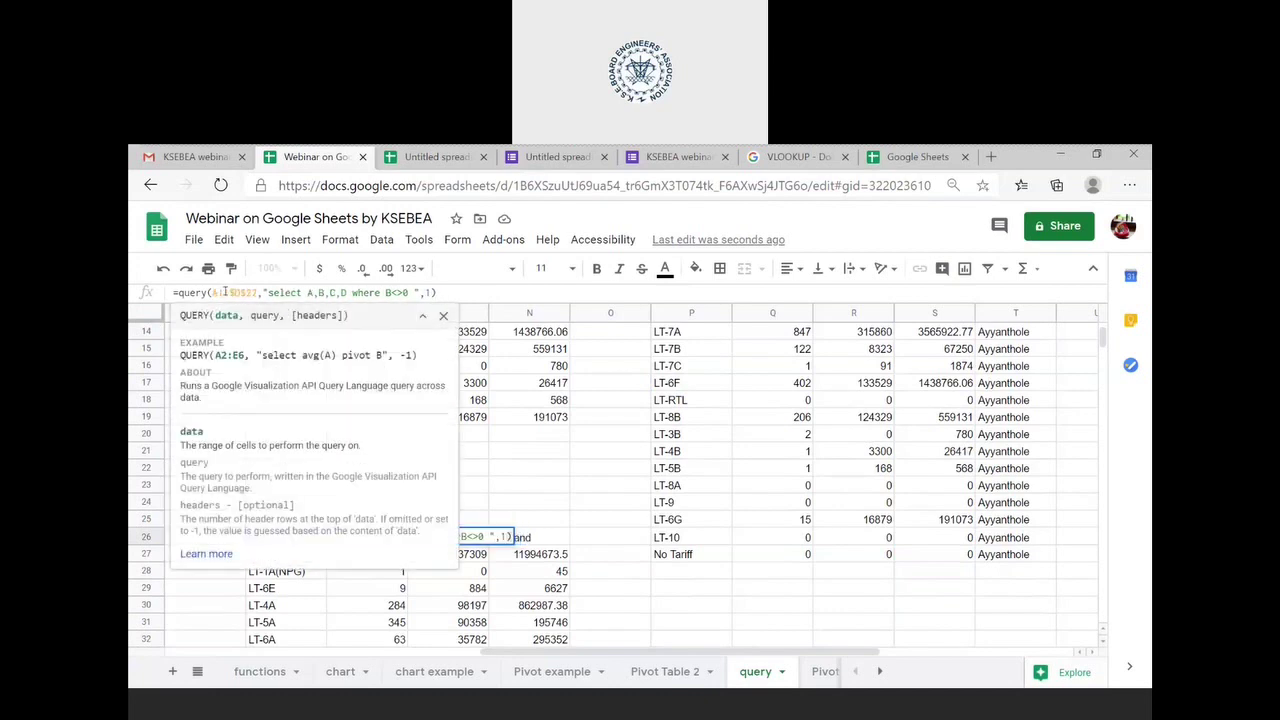
{"action": "key", "text": "F4"}
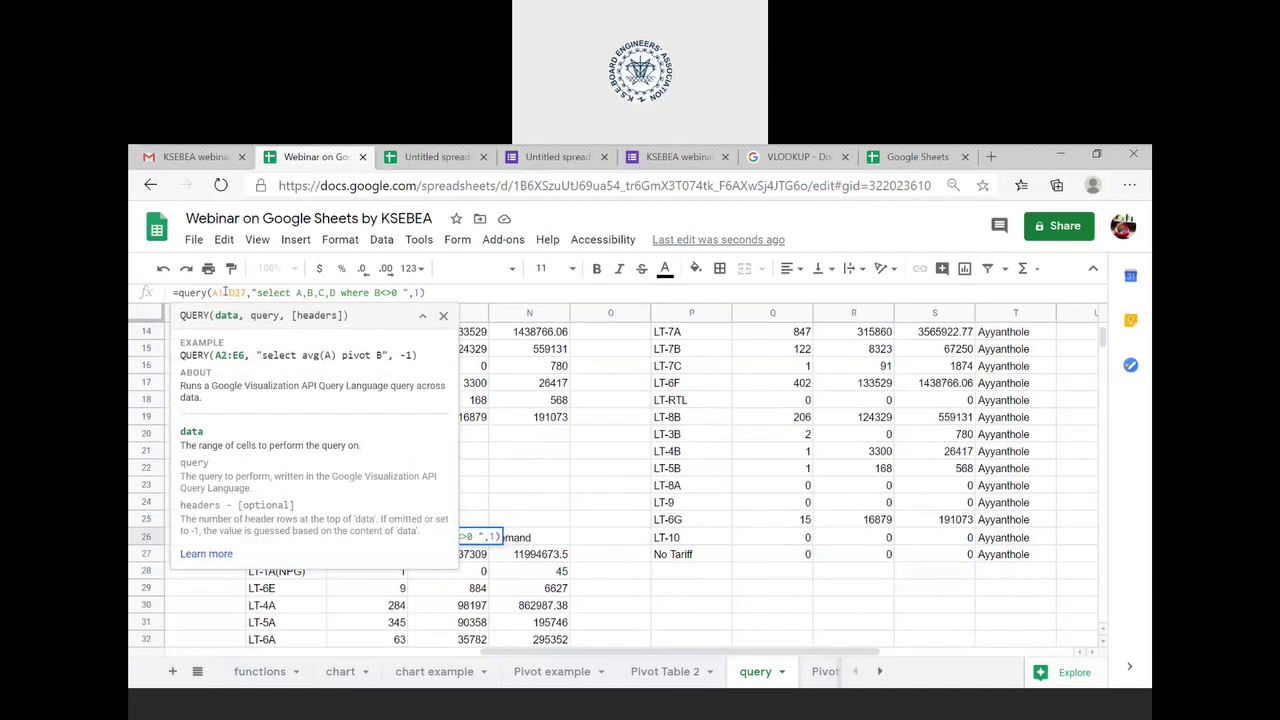
{"action": "key", "text": "Return"}
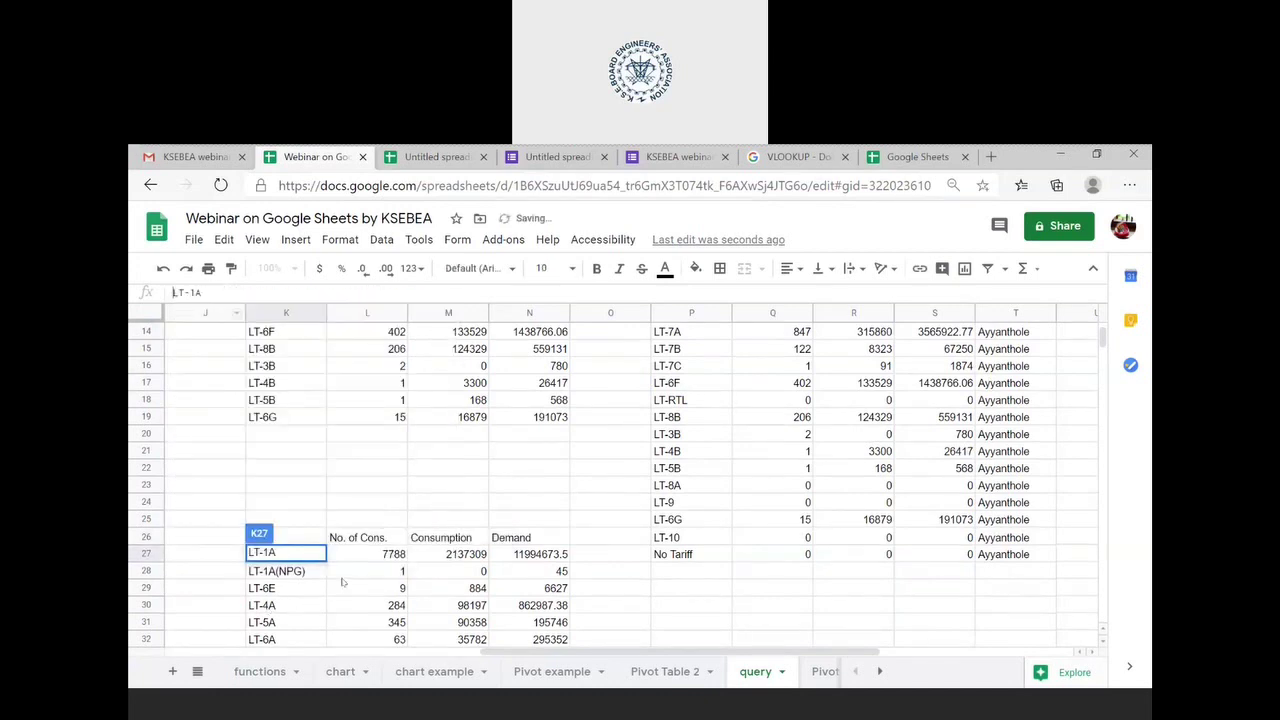
{"action": "left_click", "coordinate": [346, 586]}
{"action": "left_click", "coordinate": [292, 537]}
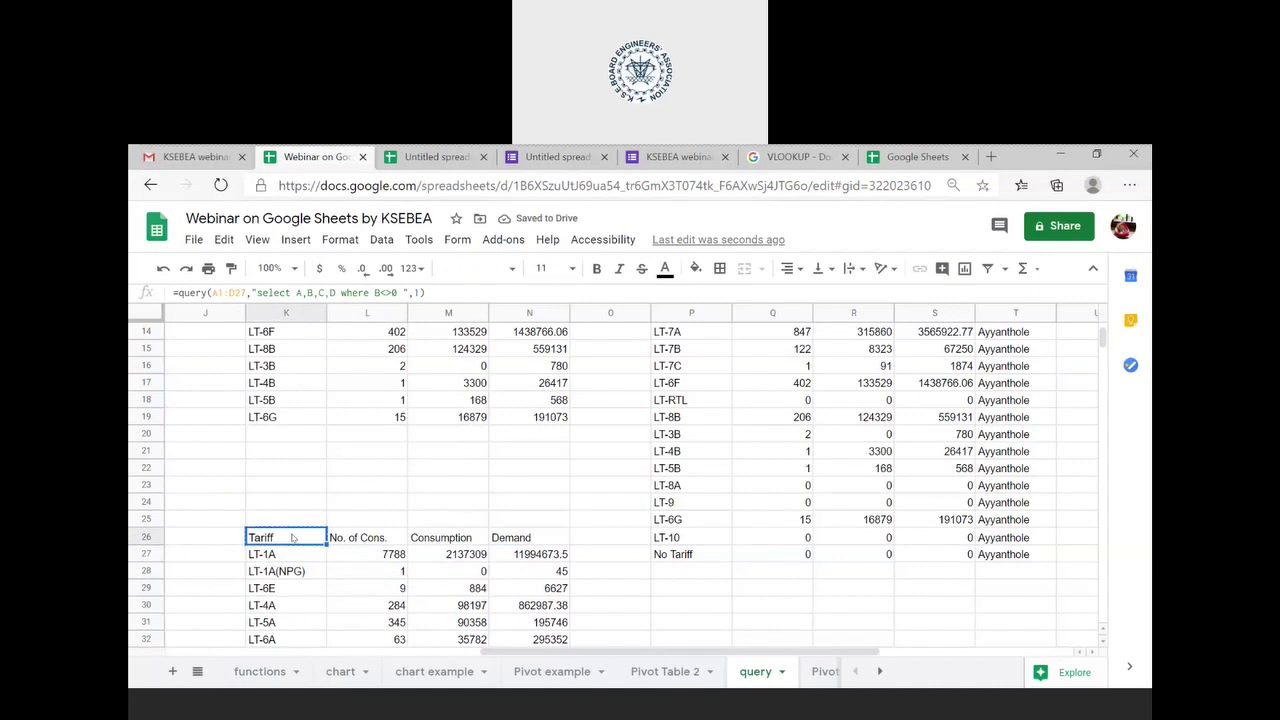
{"action": "scroll", "coordinate": [292, 537], "scroll_direction": "down", "scroll_amount": 5}
{"action": "left_click", "coordinate": [300, 606]}
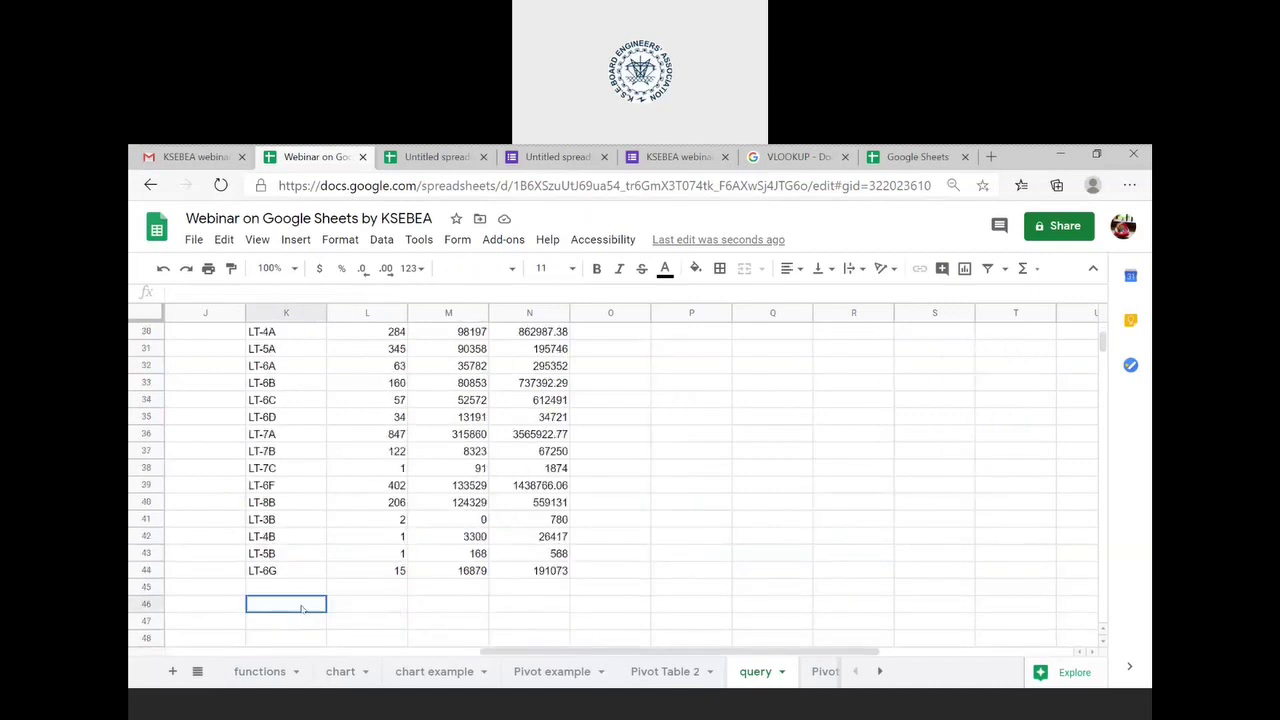
{"action": "type", "text": "=query(A21:D47,\"select A,B,C,D where B<>0 \",1)"}
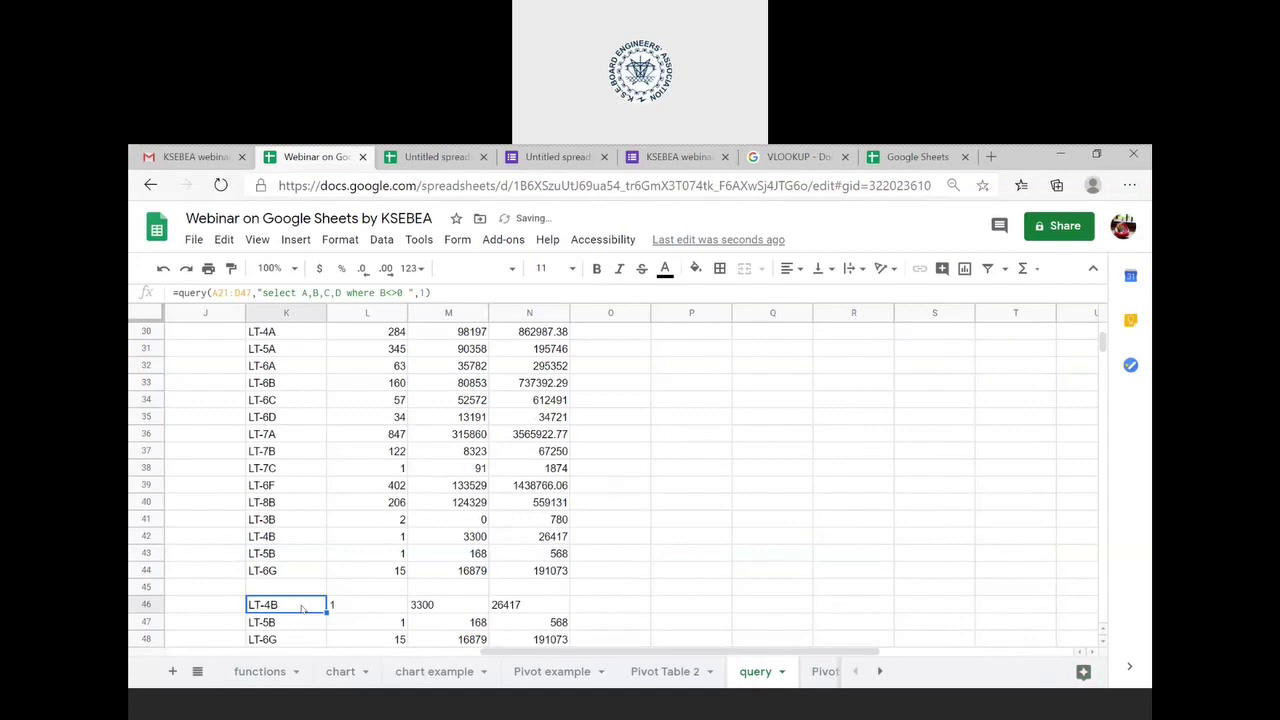
{"action": "left_click", "coordinate": [230, 292]}
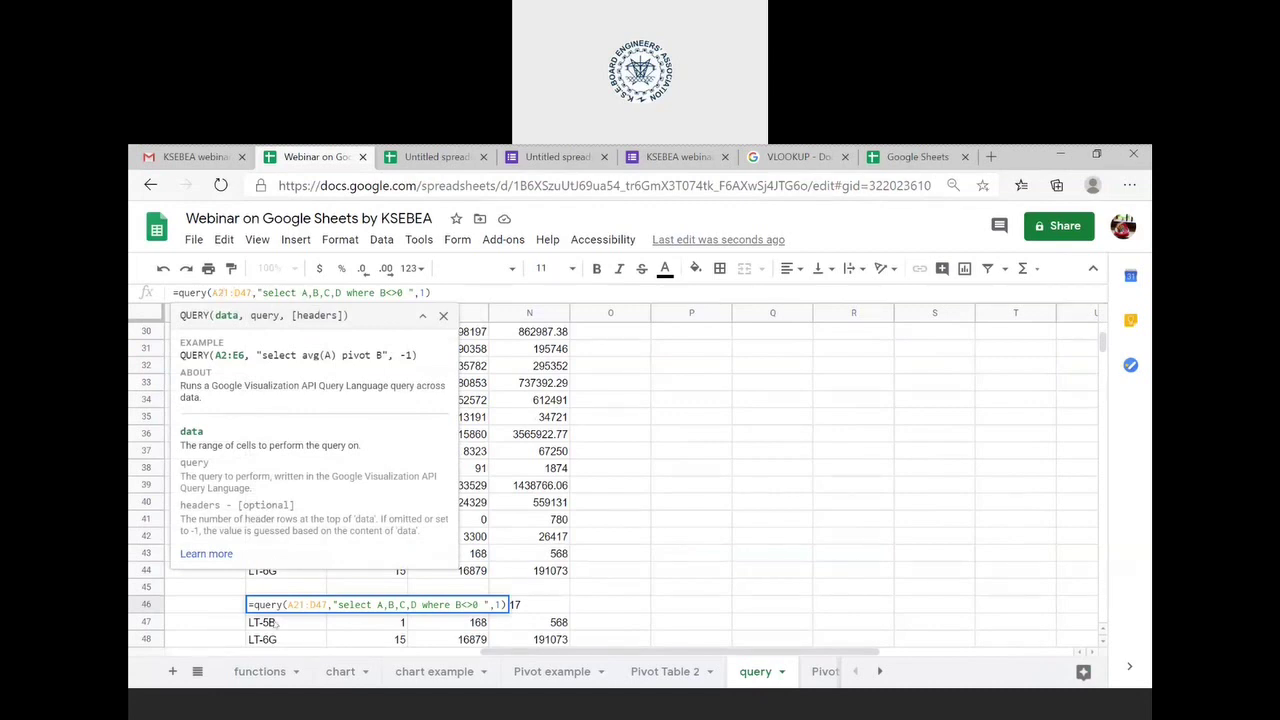
{"action": "left_click", "coordinate": [624, 604]}
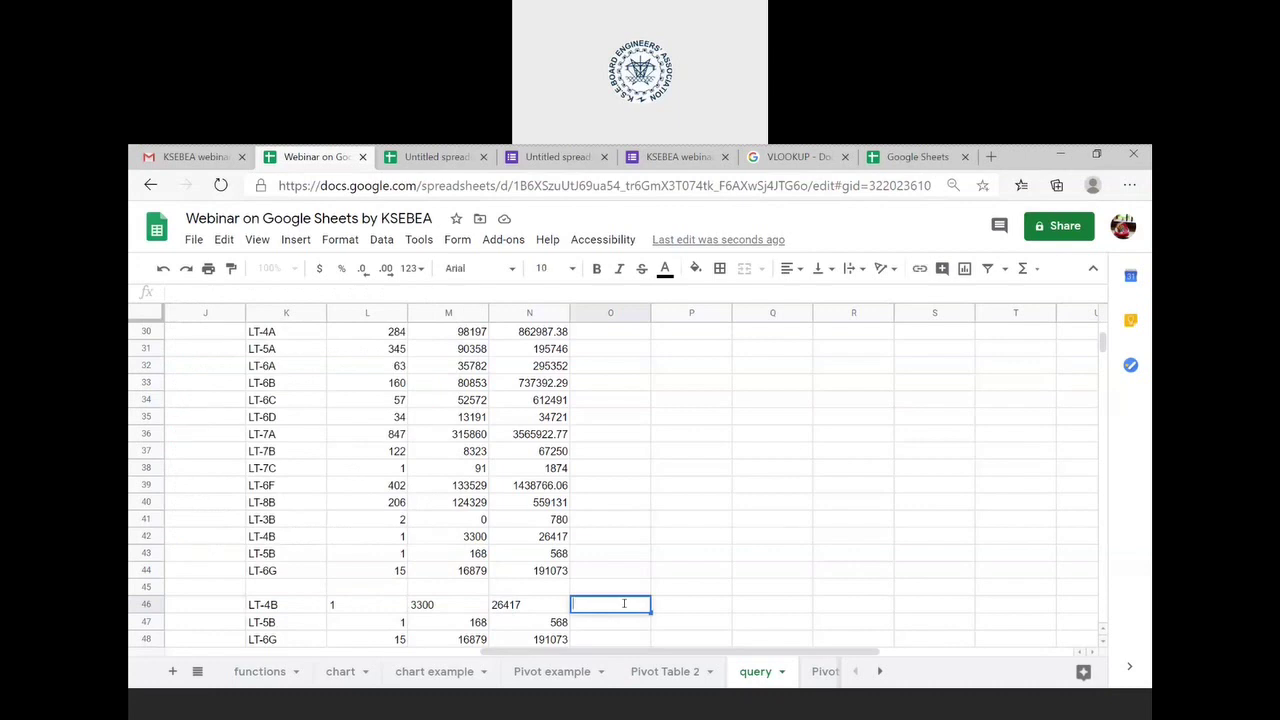
{"action": "left_click", "coordinate": [510, 610]}
{"action": "key", "text": "ctrl+z"}
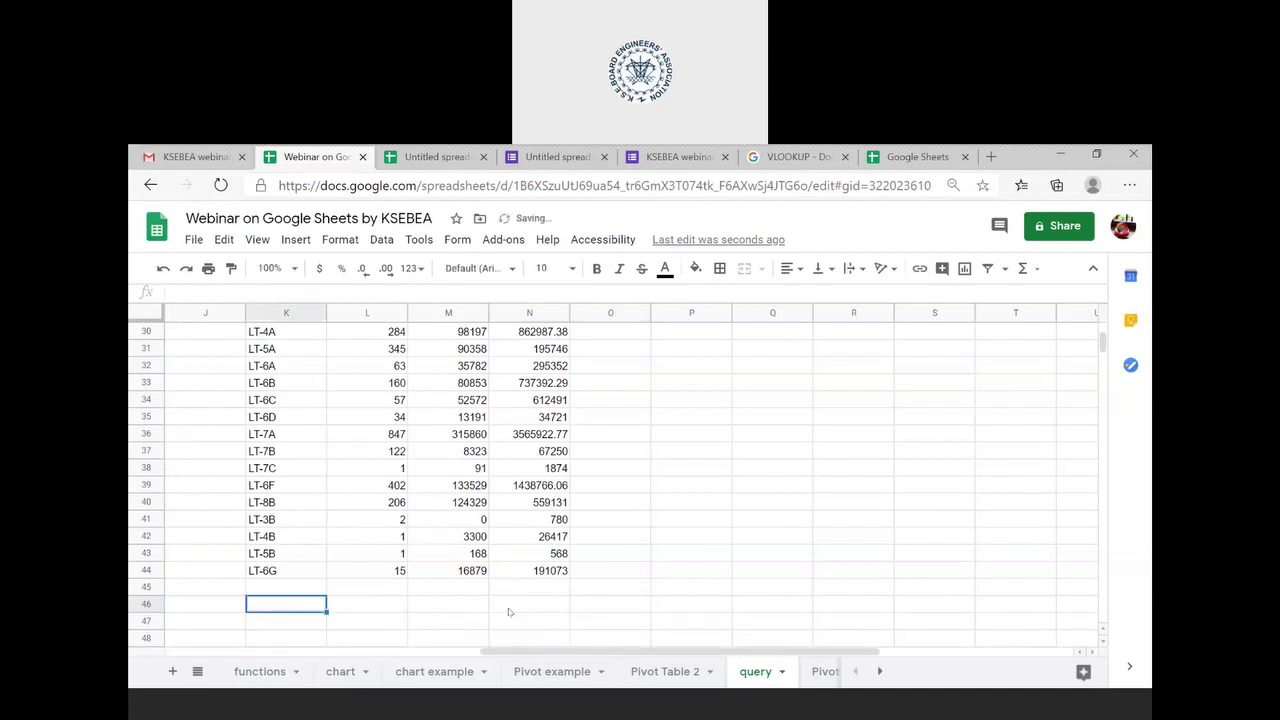
{"action": "key", "text": "ctrl+Up"}
{"action": "key", "text": "ctrl+Up"}
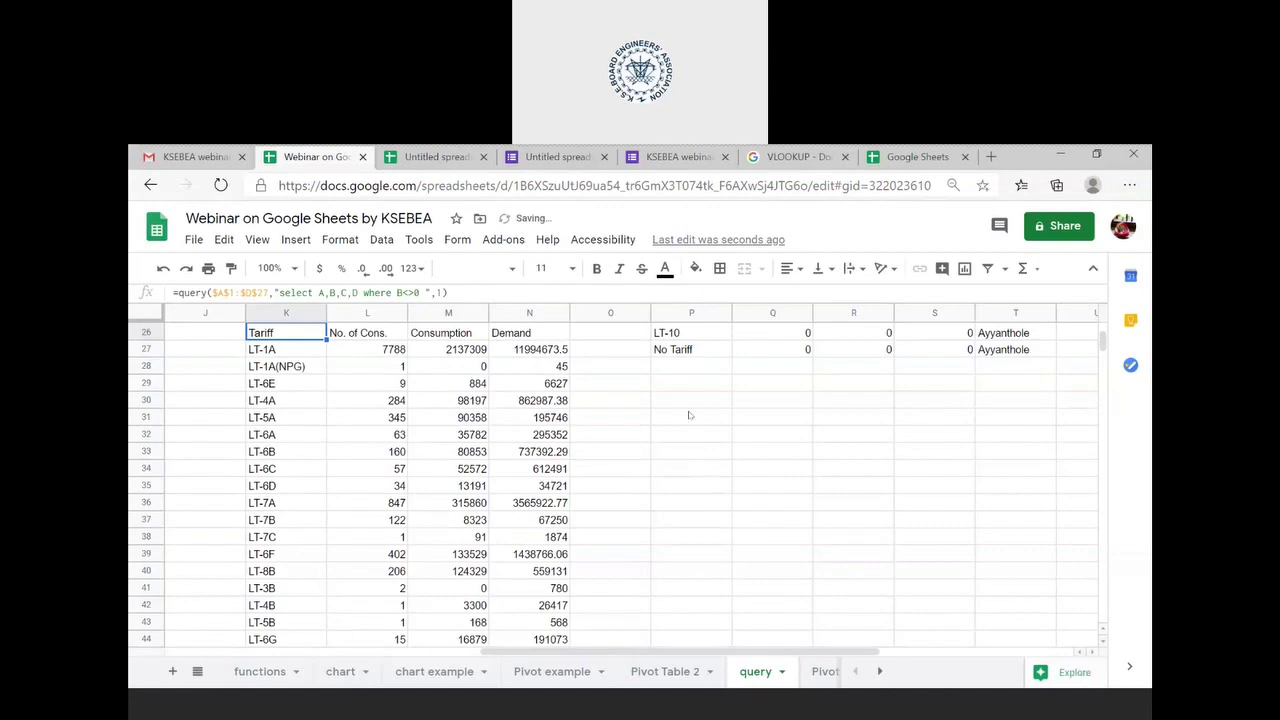
{"action": "scroll", "coordinate": [690, 415], "scroll_direction": "up", "scroll_amount": 5}
{"action": "key", "text": "Delete"}
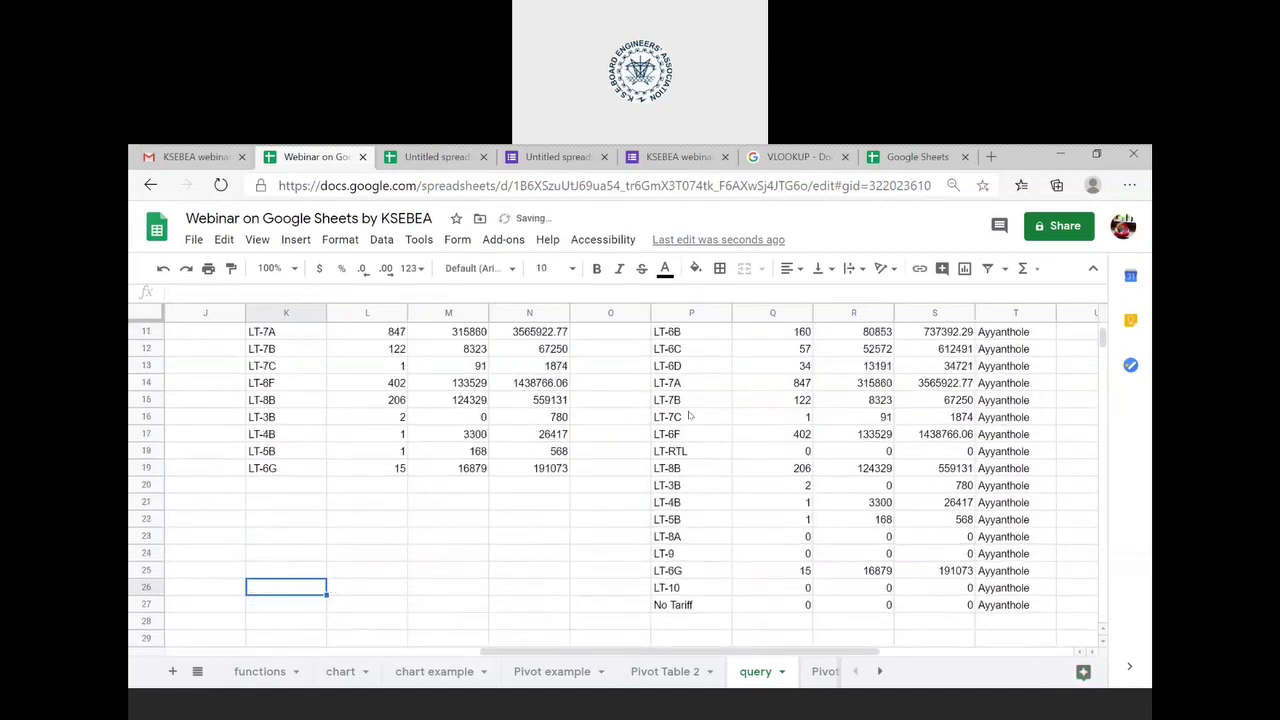
{"action": "scroll", "coordinate": [690, 415], "scroll_direction": "up", "scroll_amount": 3}
{"action": "left_click", "coordinate": [703, 339]}
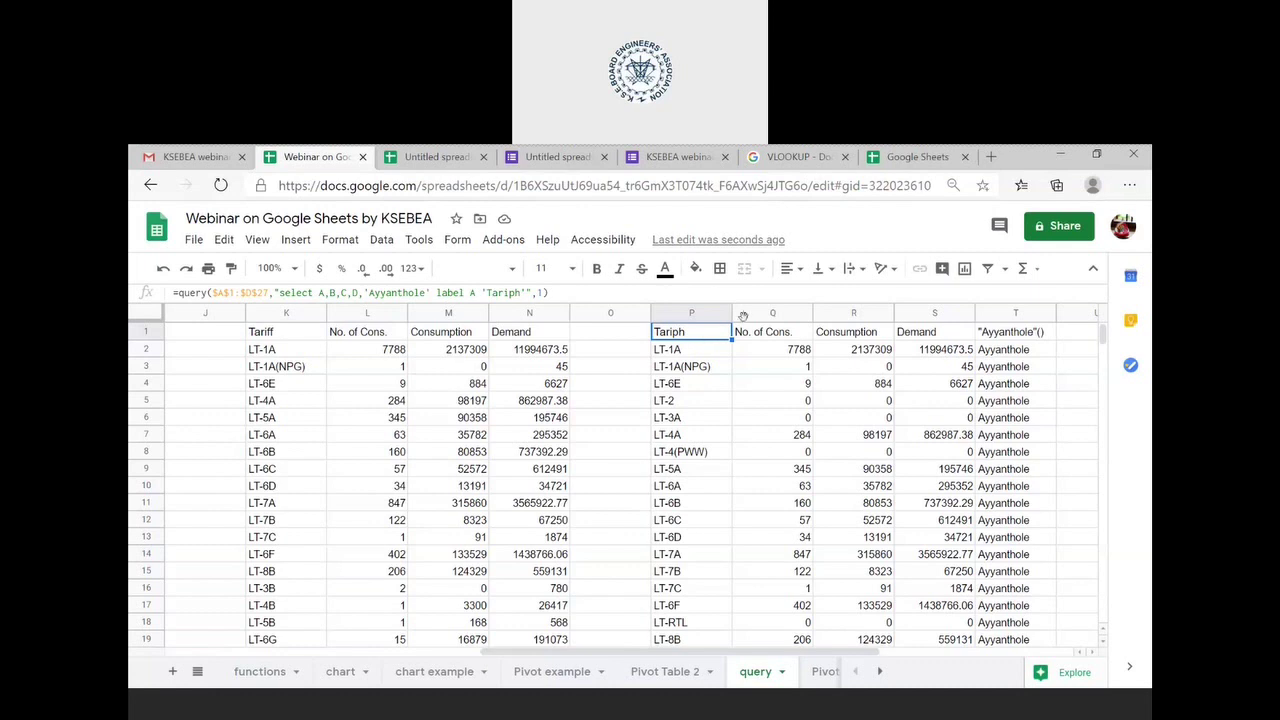
- Begin editing the P1 query formula that pulls columns A–D of the Ayyanthole data
{"action": "scroll", "coordinate": [791, 420], "scroll_direction": "right", "scroll_amount": 3}
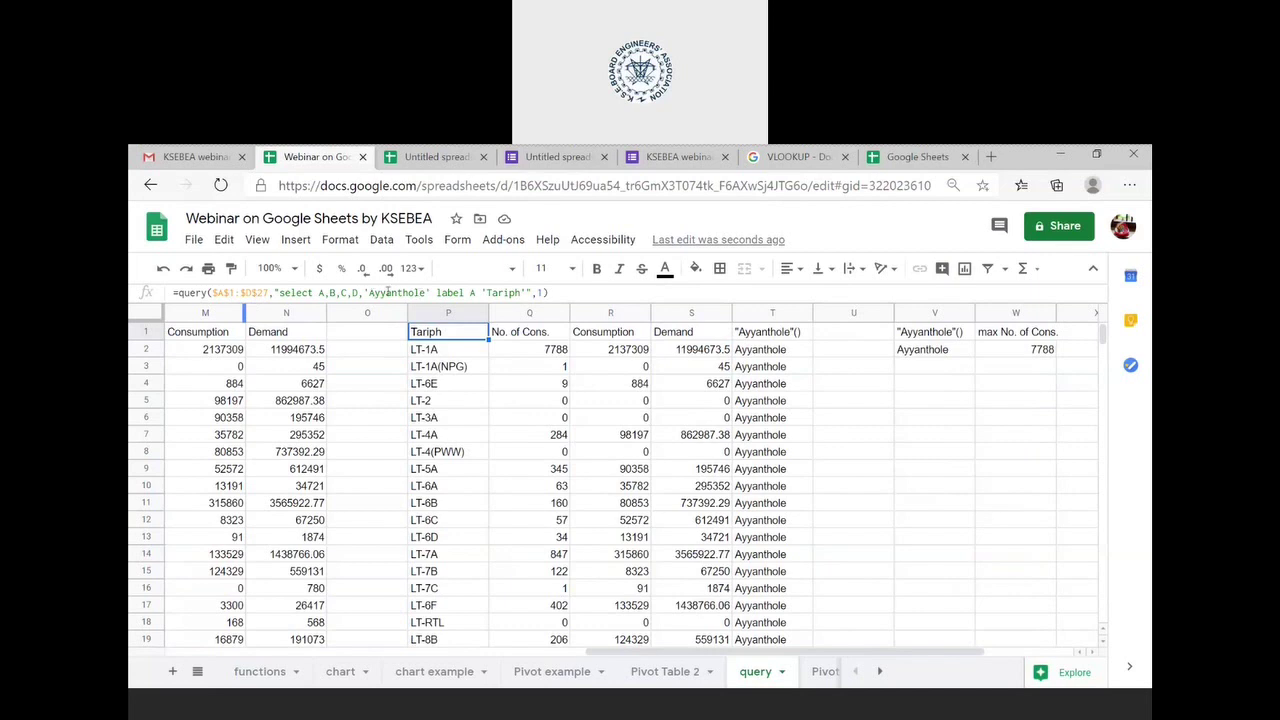
{"action": "left_click", "coordinate": [372, 292]}
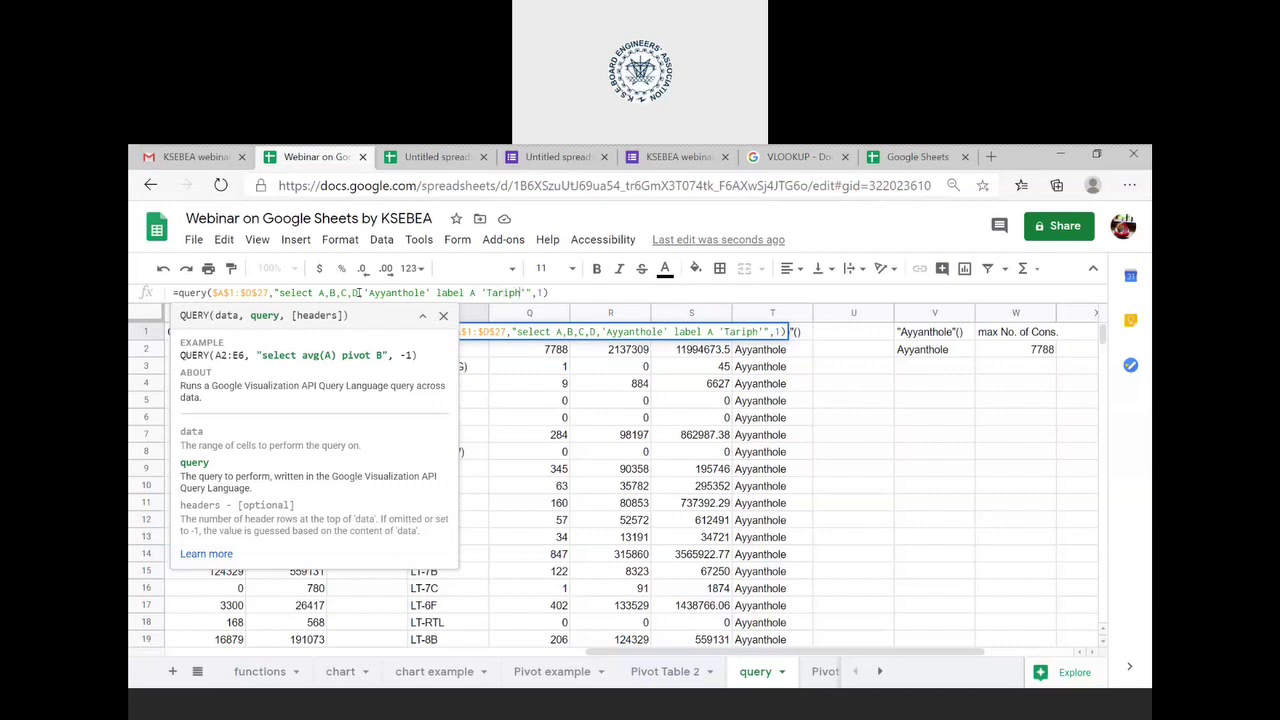
- Change the P1 query's column label from 'Tariph' to 'Tarip', then view V1's grouped formula
{"action": "key", "text": "BackSpace"}
{"action": "key", "text": "Return"}
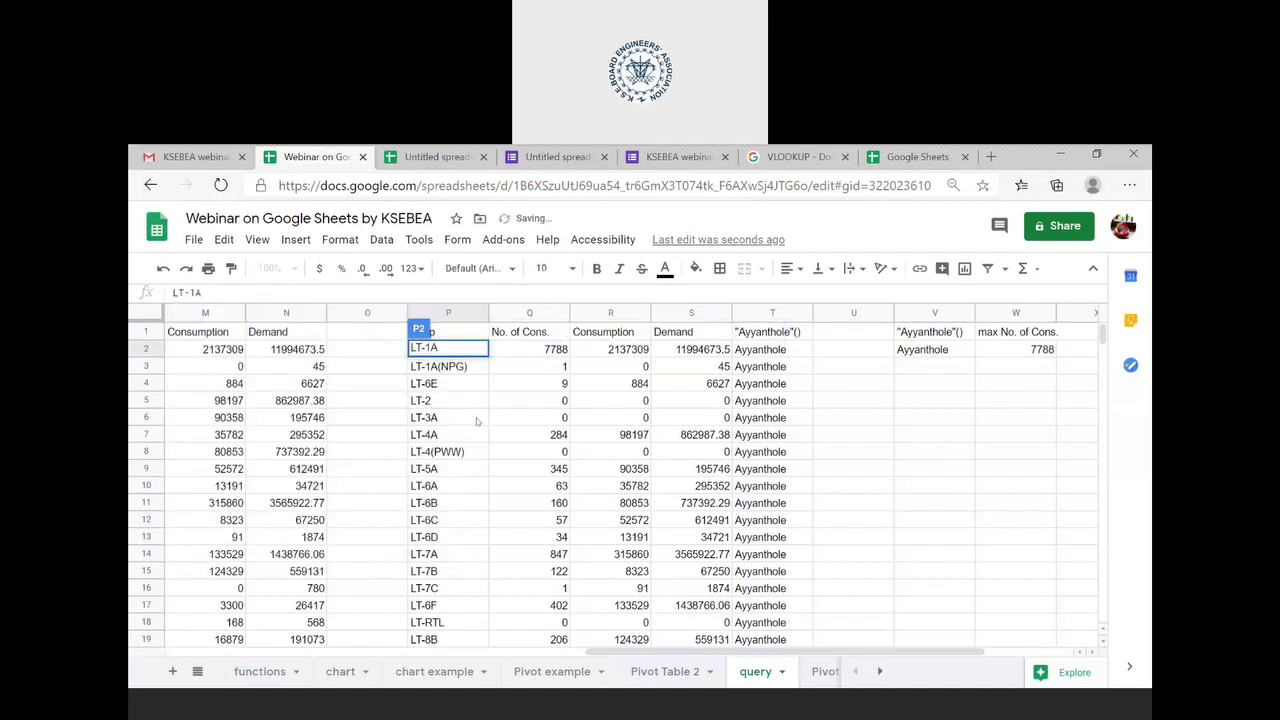
{"action": "double_click", "coordinate": [453, 331]}
{"action": "key", "text": "Escape"}
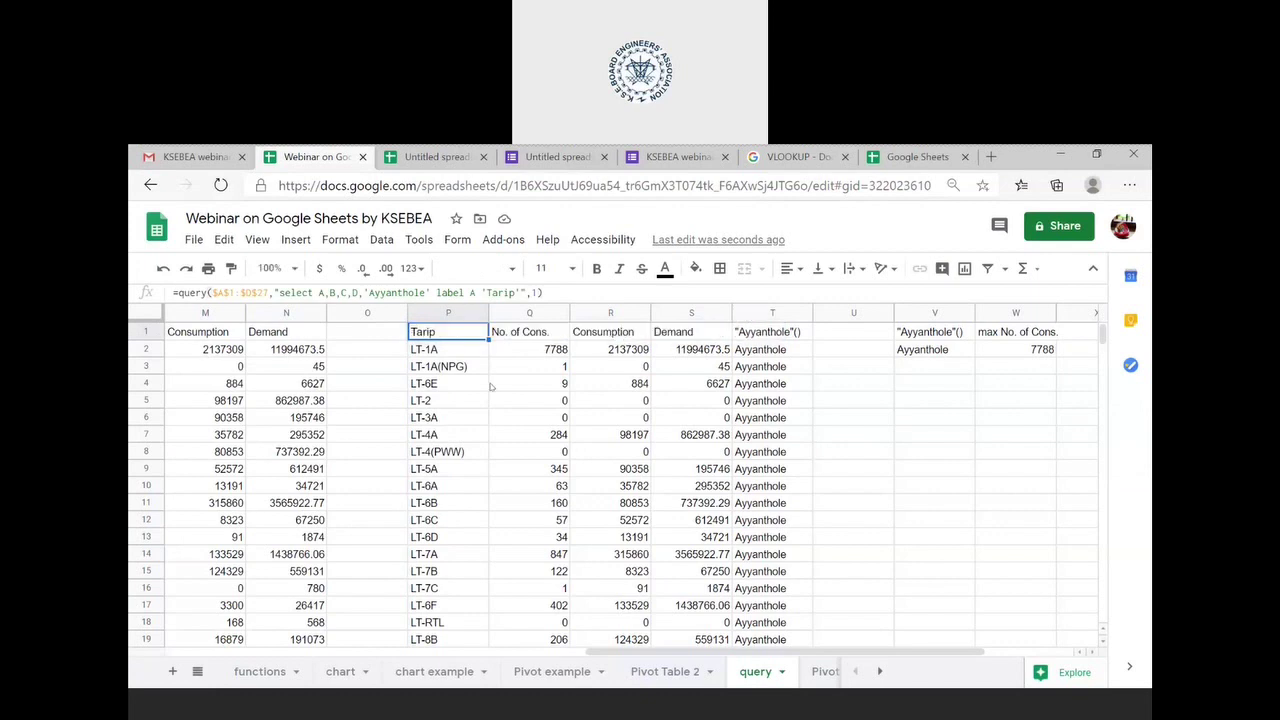
{"action": "scroll", "coordinate": [491, 386], "scroll_direction": "right", "scroll_amount": 3}
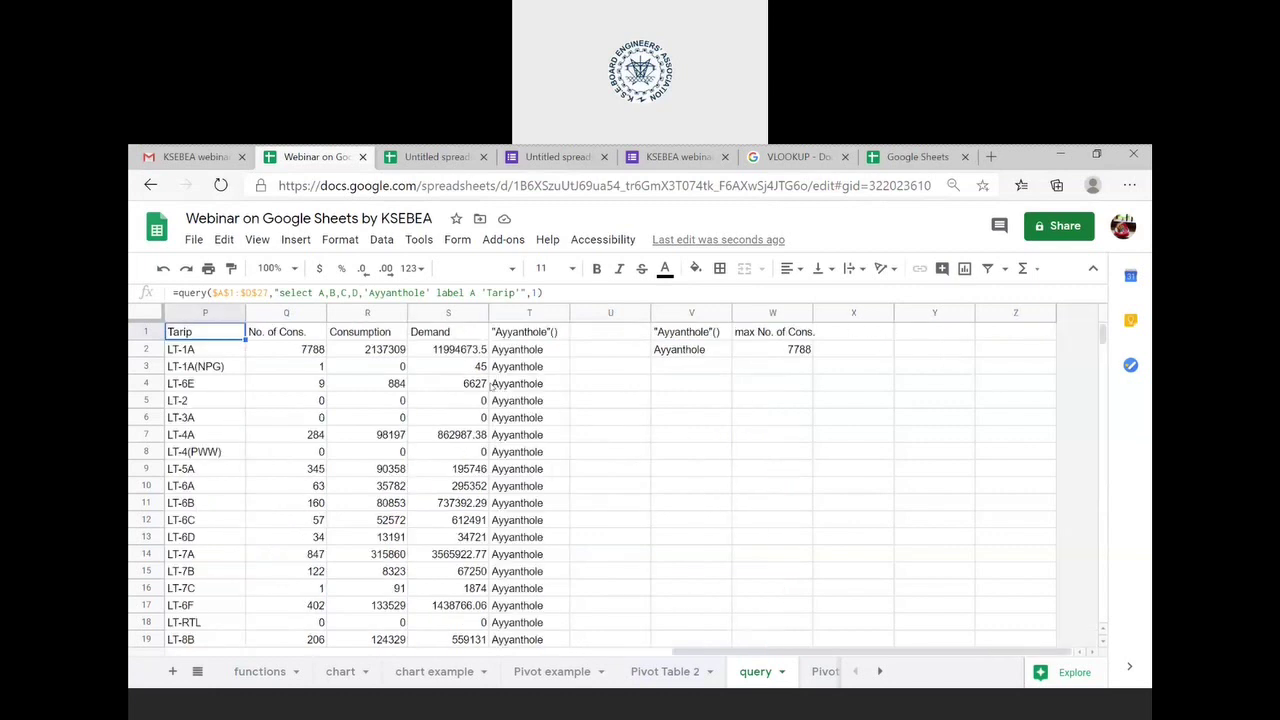
{"action": "left_click", "coordinate": [678, 334]}
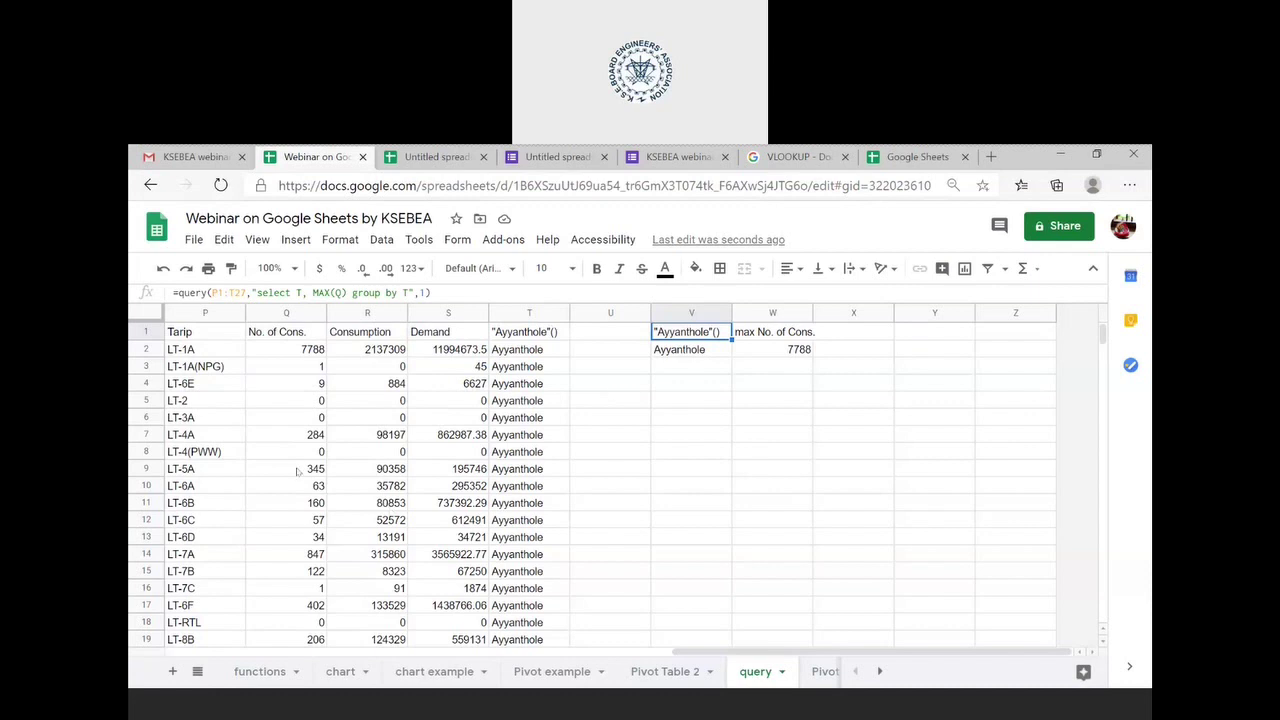
- Enter =QUERY(P1:T27,"SELECT P,Q",1) in V4
{"action": "left_click", "coordinate": [700, 382]}
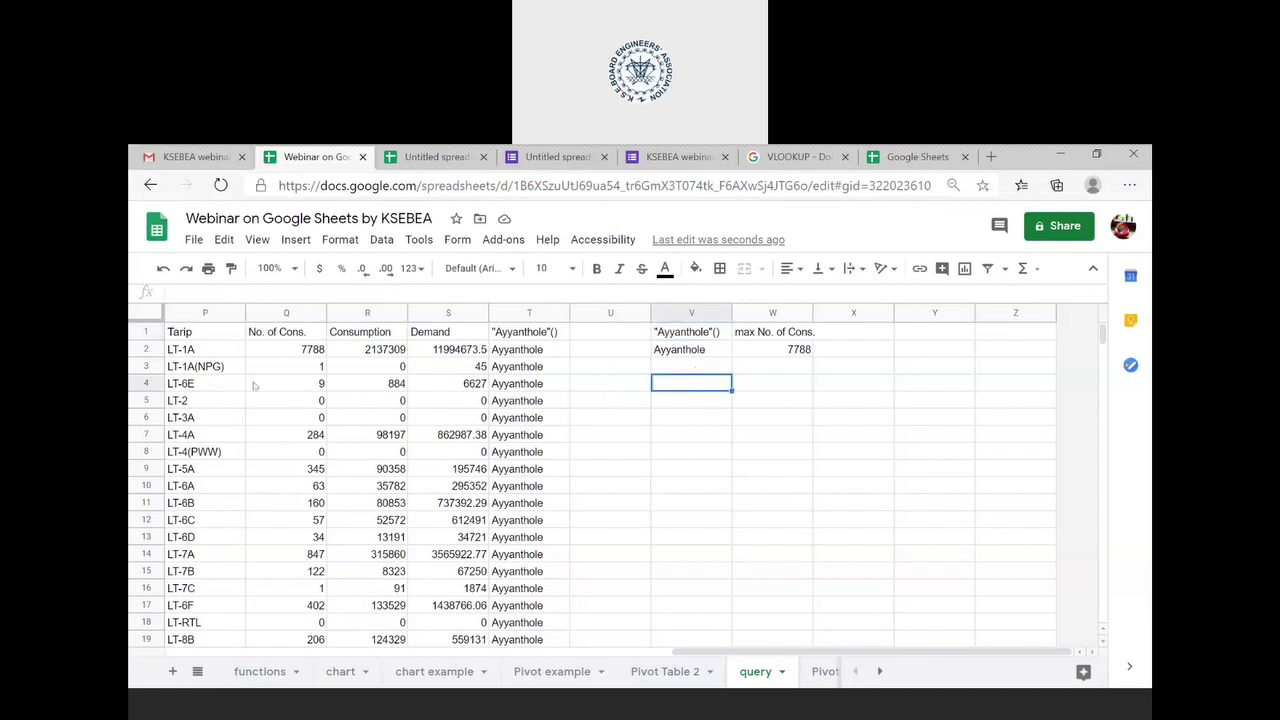
{"action": "type", "text": "="}
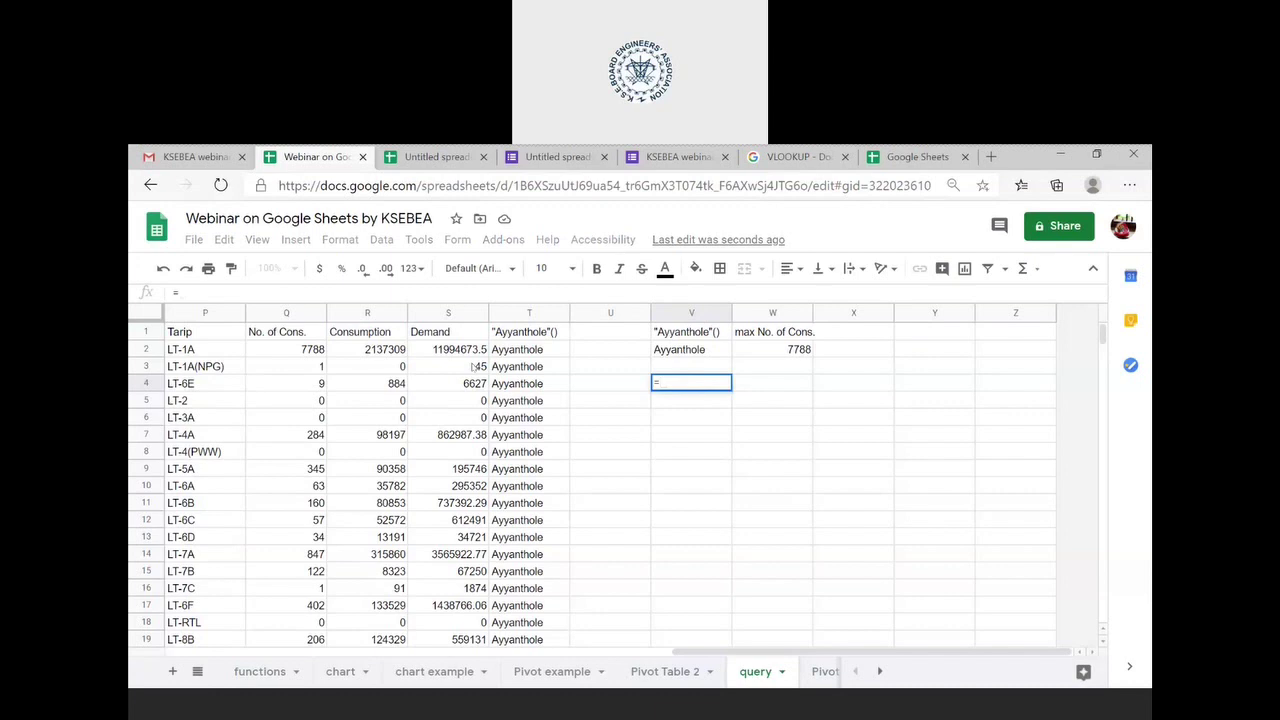
{"action": "type", "text": "QUERY("}
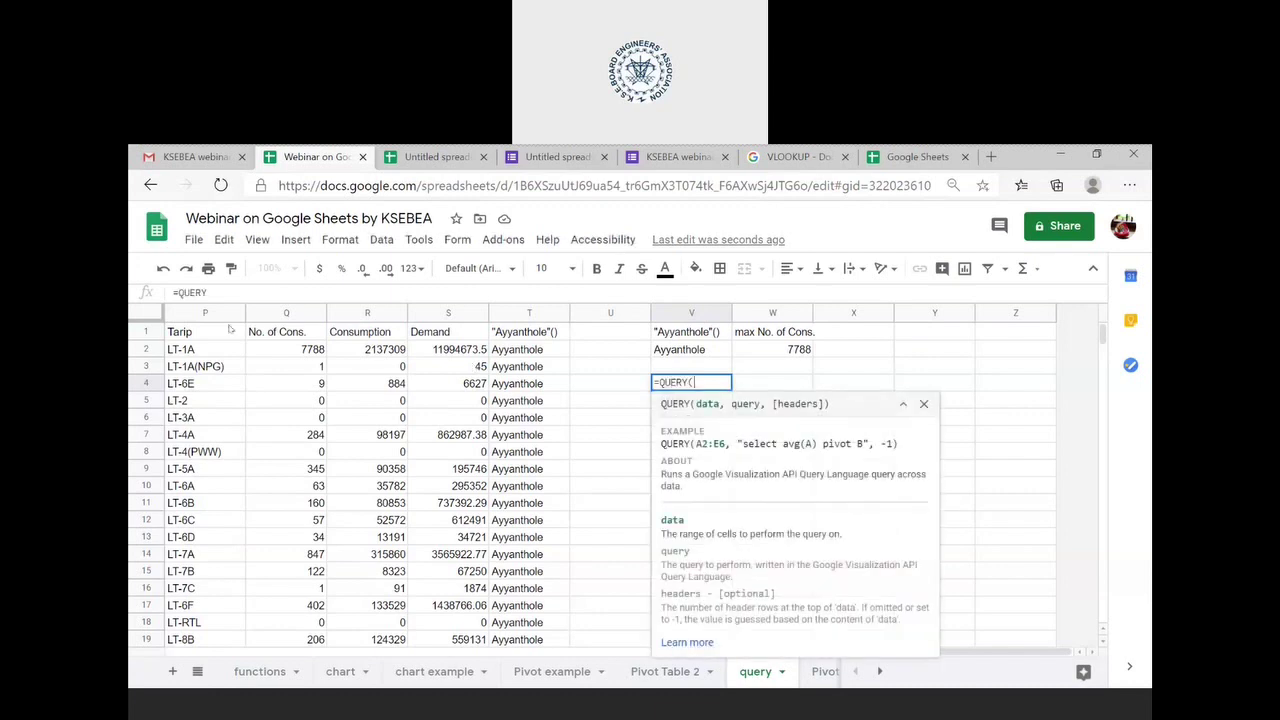
{"action": "left_click", "coordinate": [195, 337]}
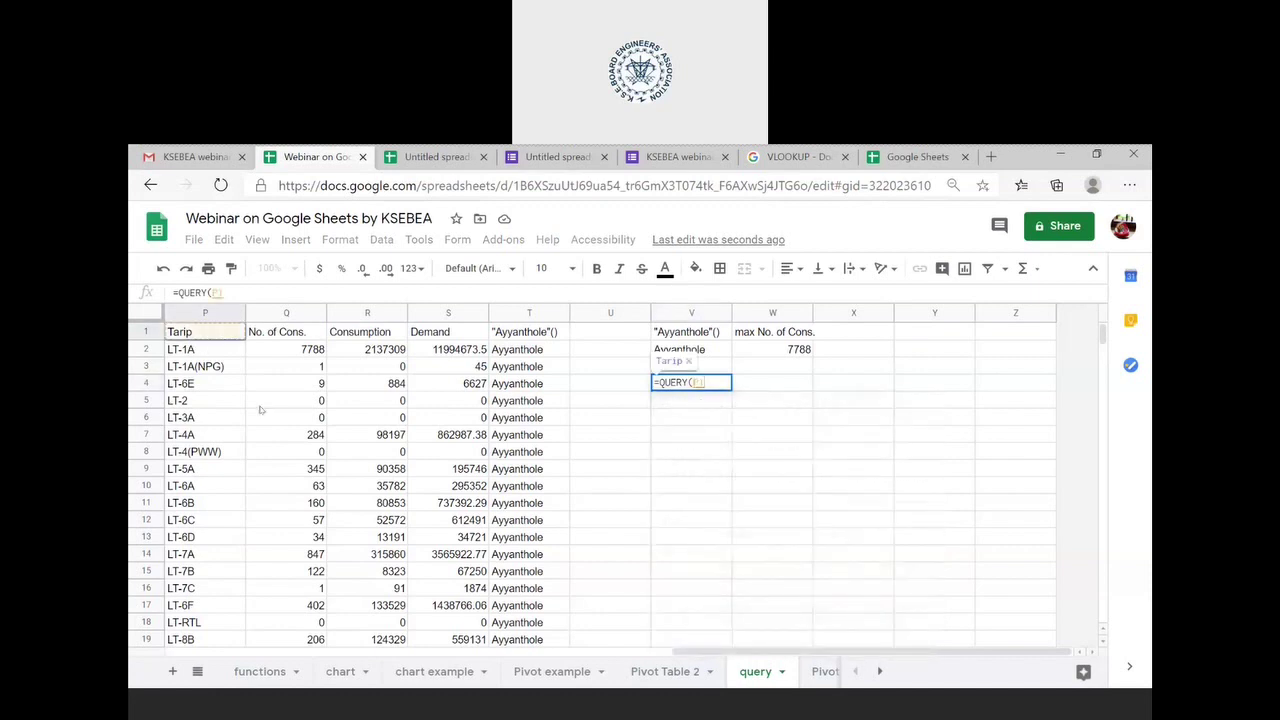
{"action": "scroll", "coordinate": [330, 485], "scroll_direction": "down", "scroll_amount": 3}
{"action": "scroll", "coordinate": [330, 485], "scroll_direction": "down", "scroll_amount": 3}
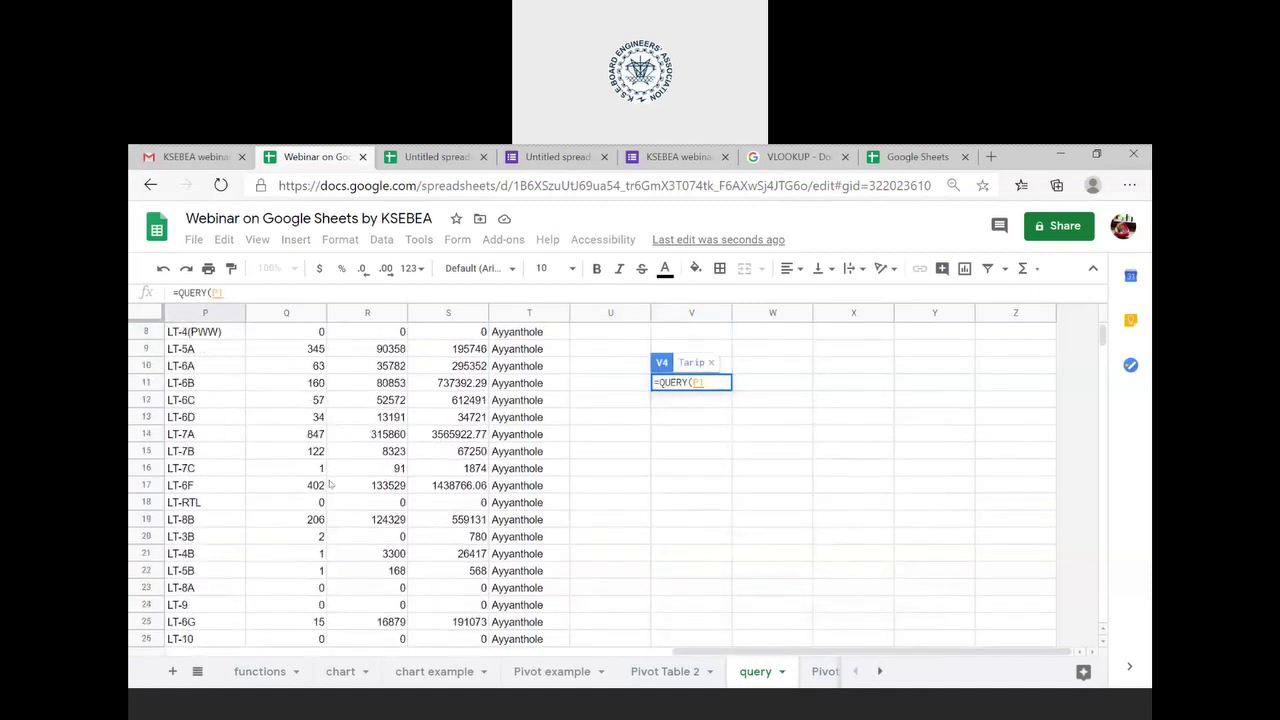
{"action": "left_click", "coordinate": [546, 591], "text": "shift"}
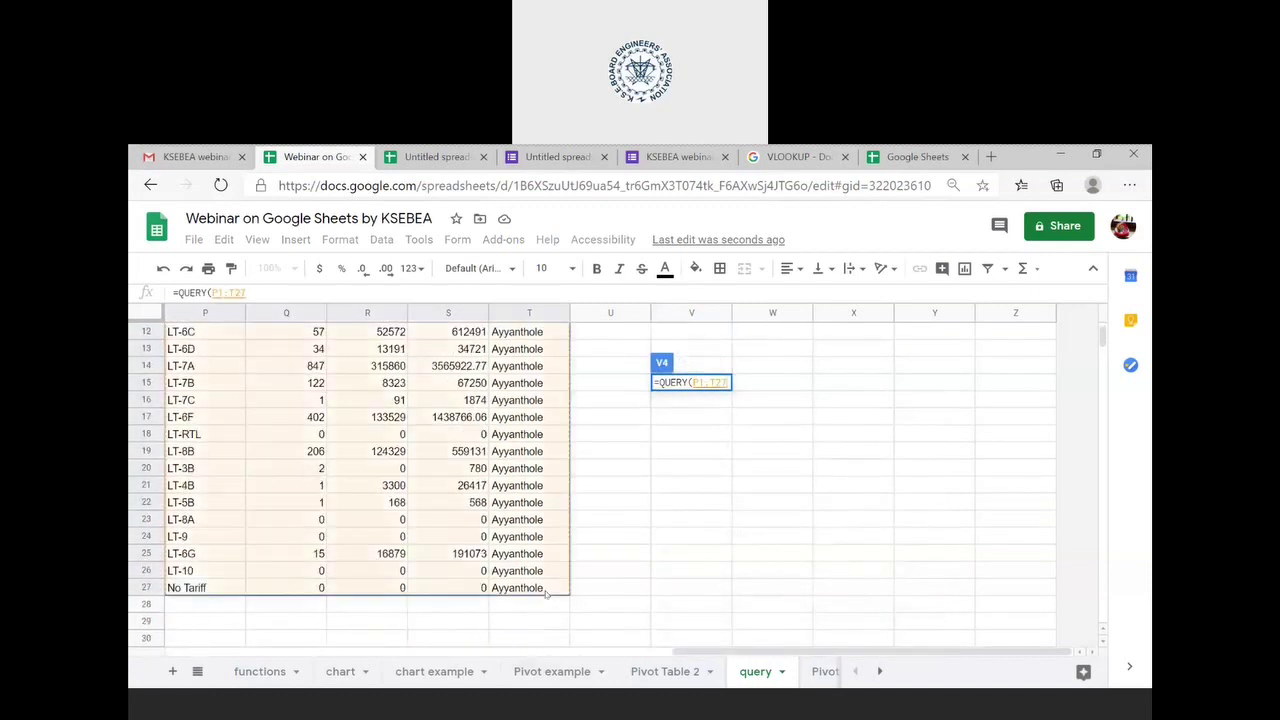
{"action": "type", "text": ","}
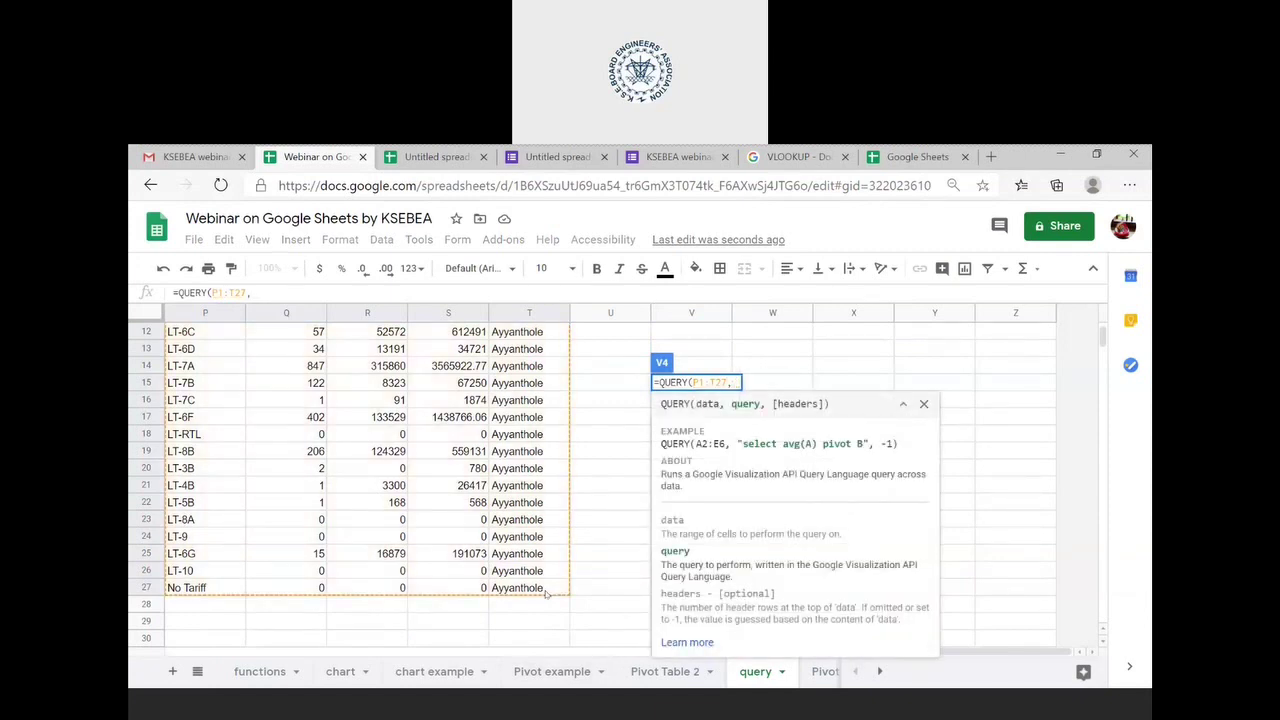
{"action": "type", "text": "\""}
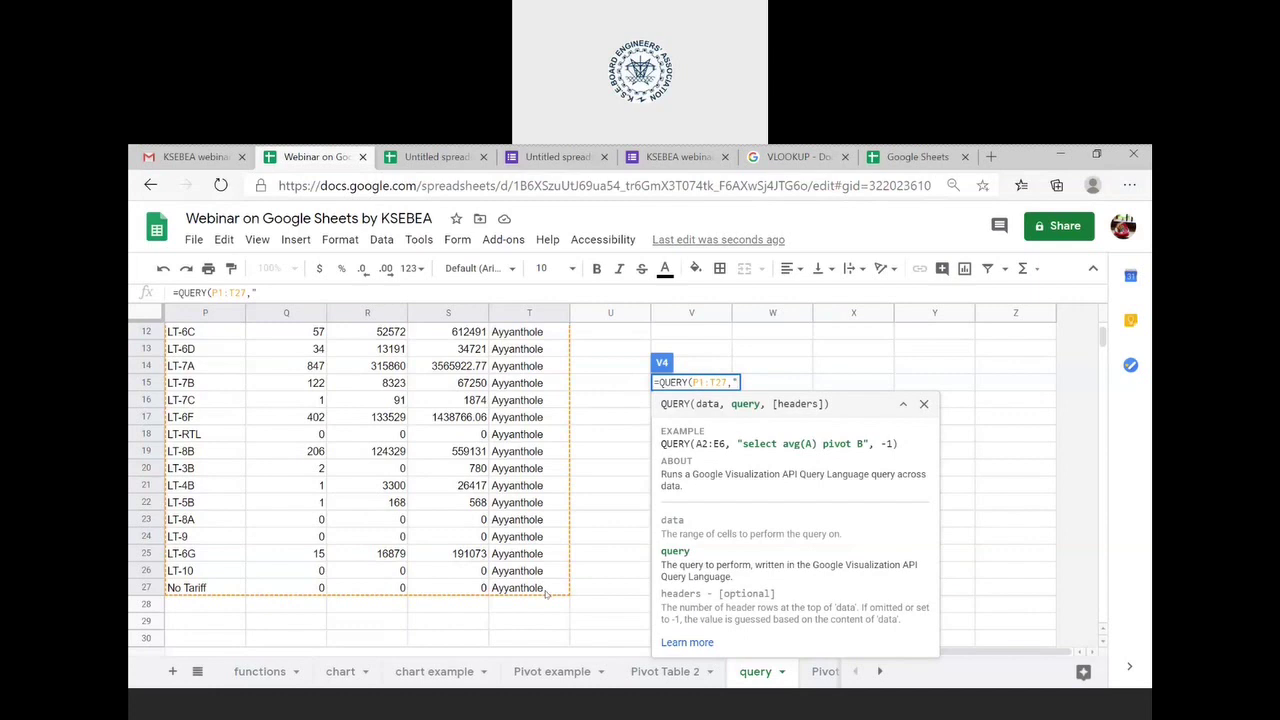
{"action": "type", "text": "SELECT"}
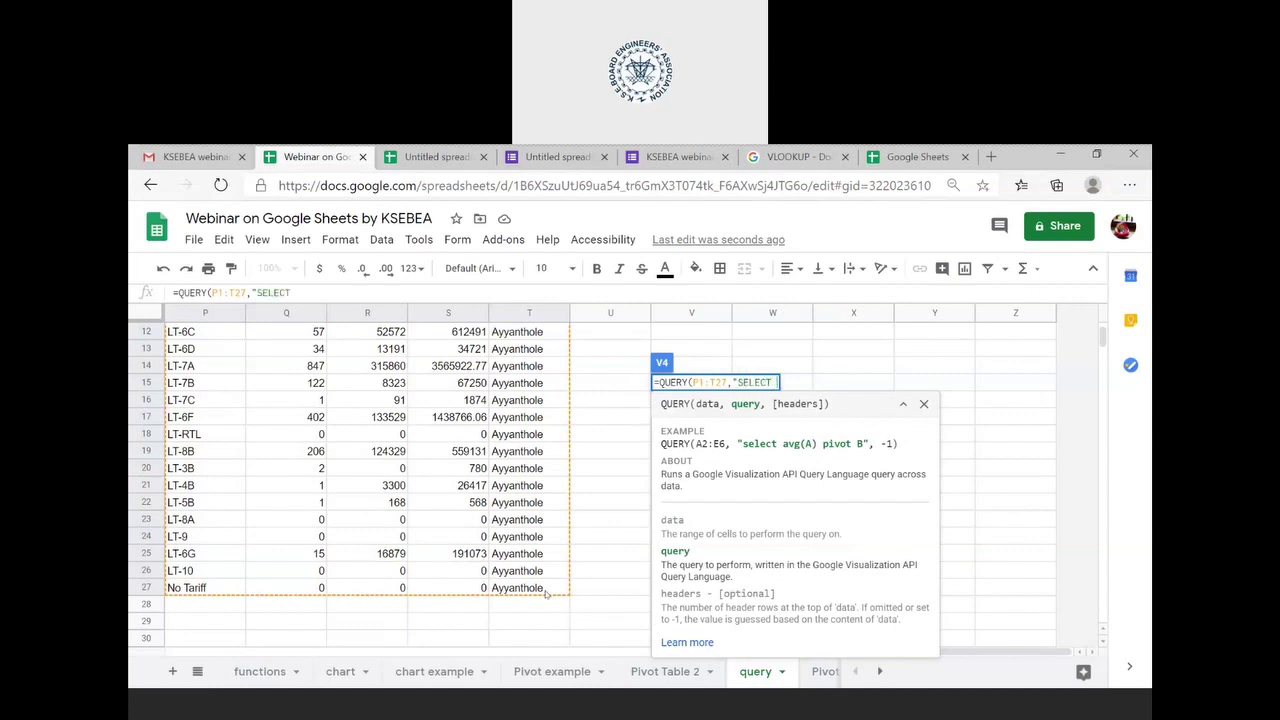
{"action": "type", "text": " P,Q\","}
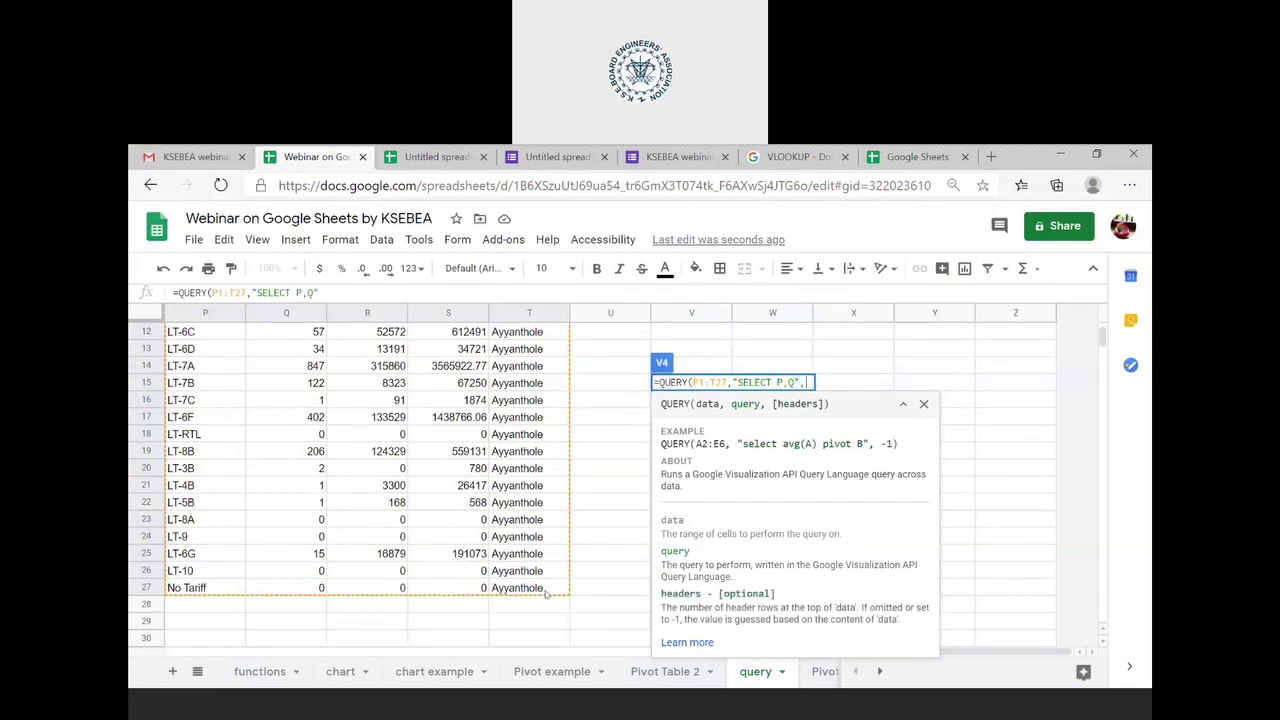
{"action": "type", "text": "1)"}
{"action": "key", "text": "Return"}
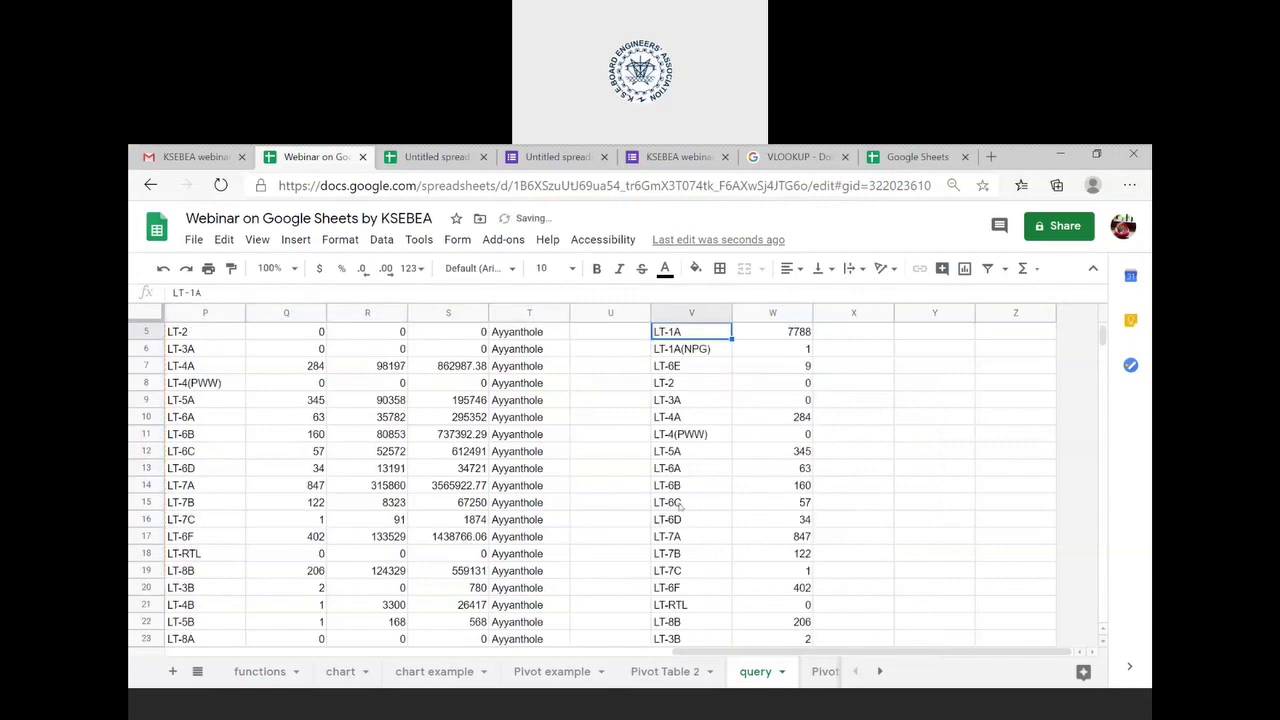
- Check the V4 query formula, then reselect the grouped query in V1
{"action": "scroll", "coordinate": [682, 506], "scroll_direction": "up", "scroll_amount": 1}
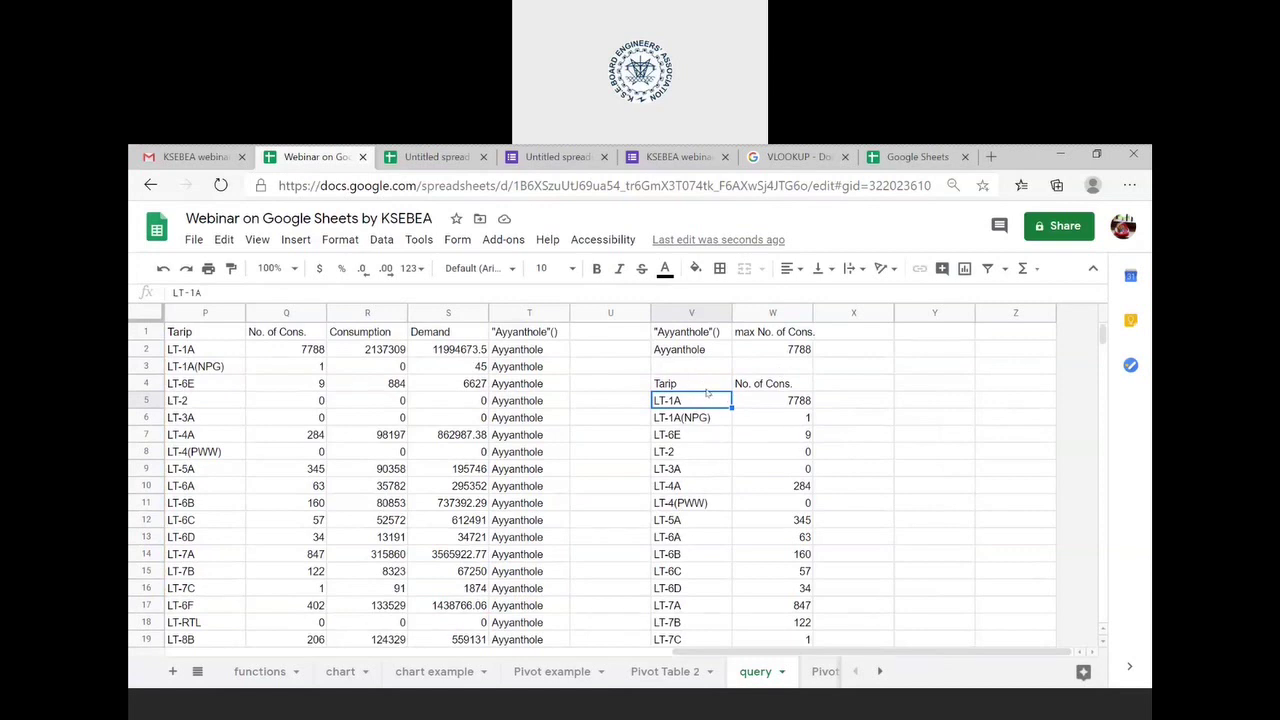
{"action": "left_click", "coordinate": [706, 390]}
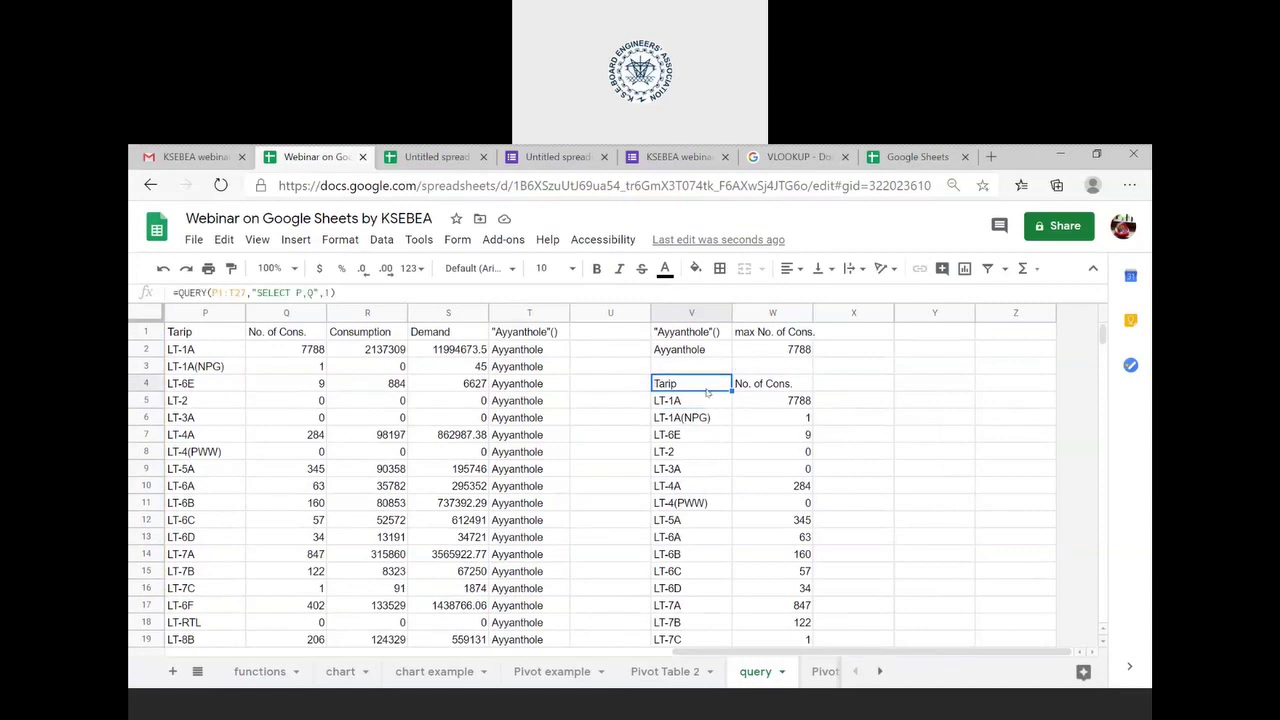
{"action": "double_click", "coordinate": [706, 392]}
{"action": "left_click", "coordinate": [711, 333]}
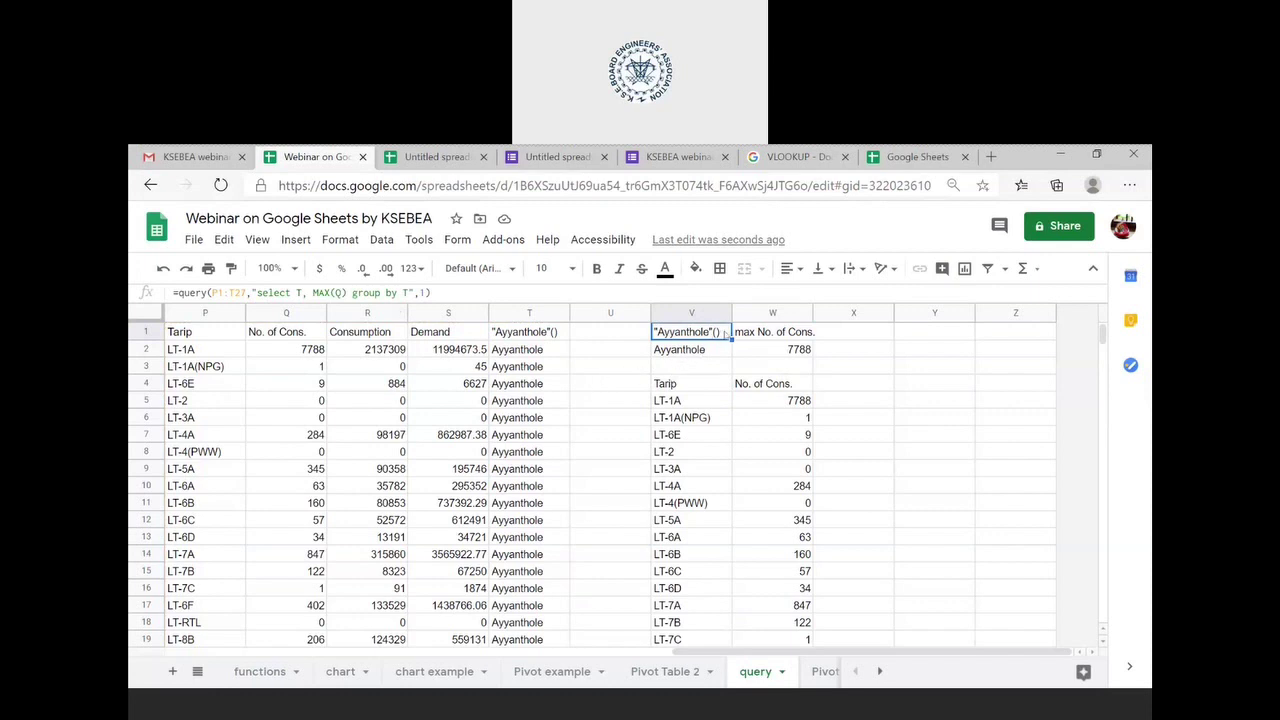
- Replace MAX with MIN in the V1 grouped query and check the result
{"action": "double_click", "coordinate": [726, 333]}
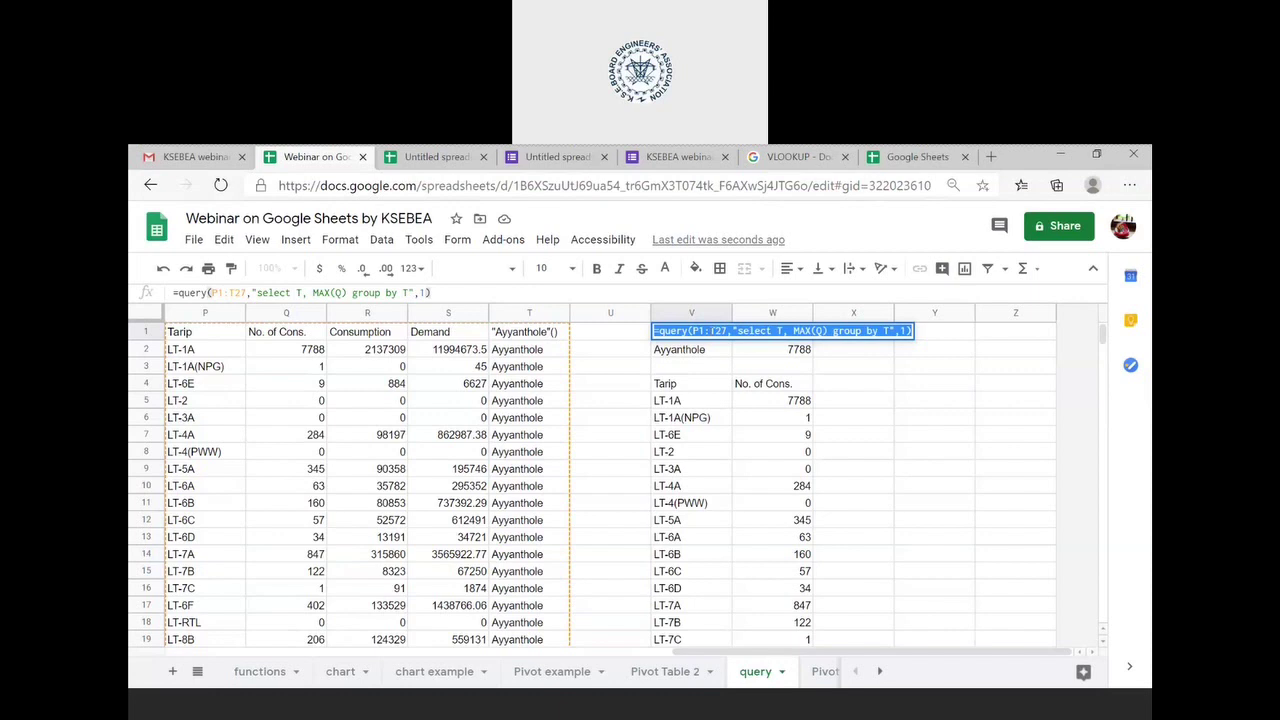
{"action": "left_click", "coordinate": [719, 331]}
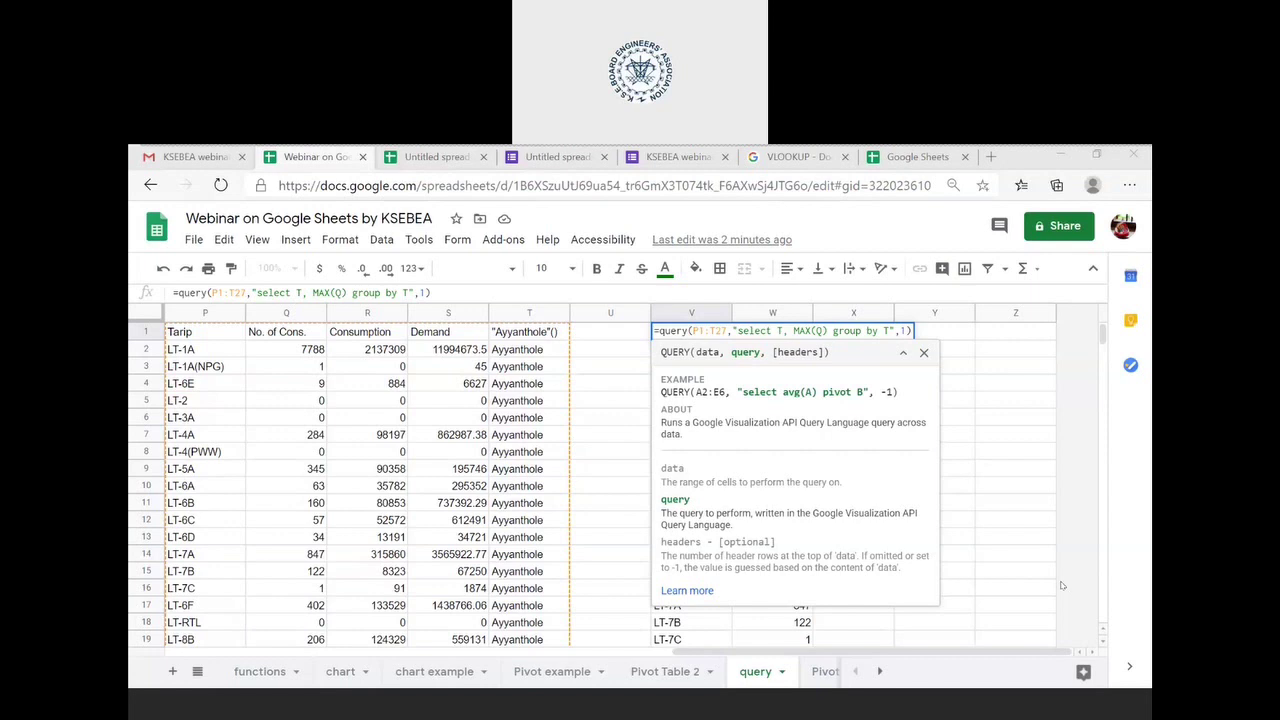
{"action": "left_click", "coordinate": [805, 330]}
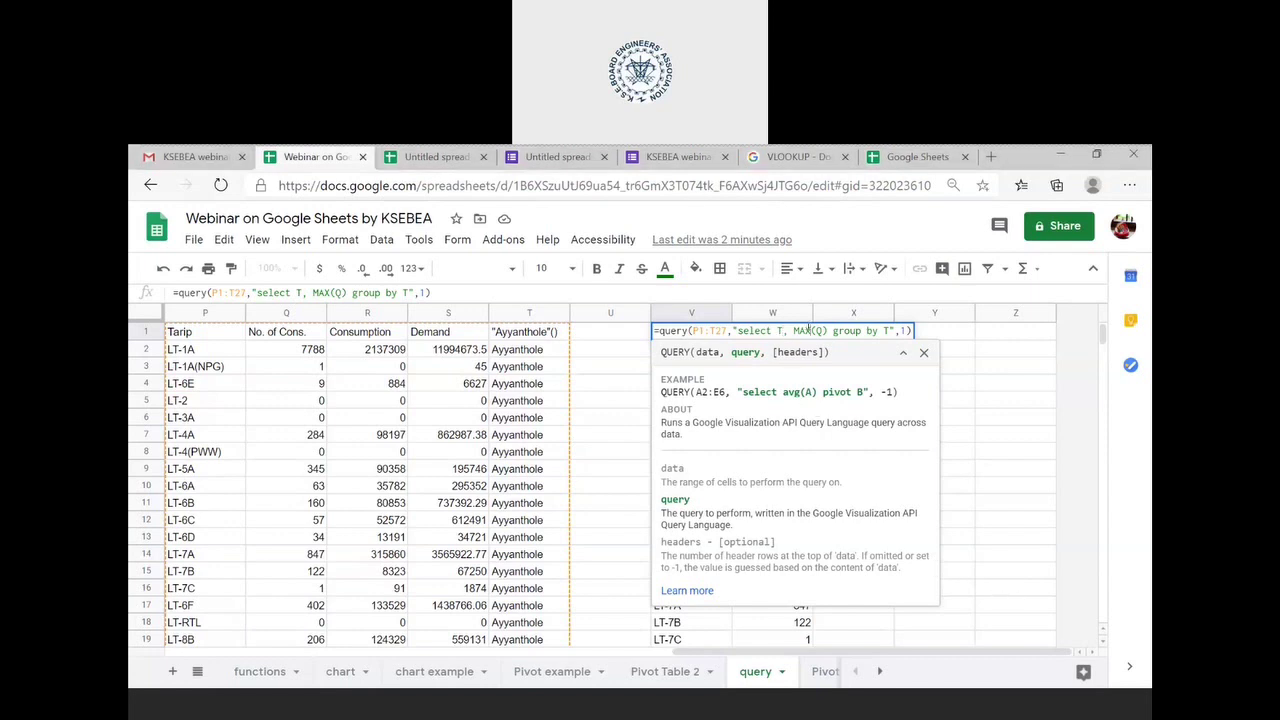
{"action": "double_click", "coordinate": [805, 330]}
{"action": "key", "text": "BackSpace"}
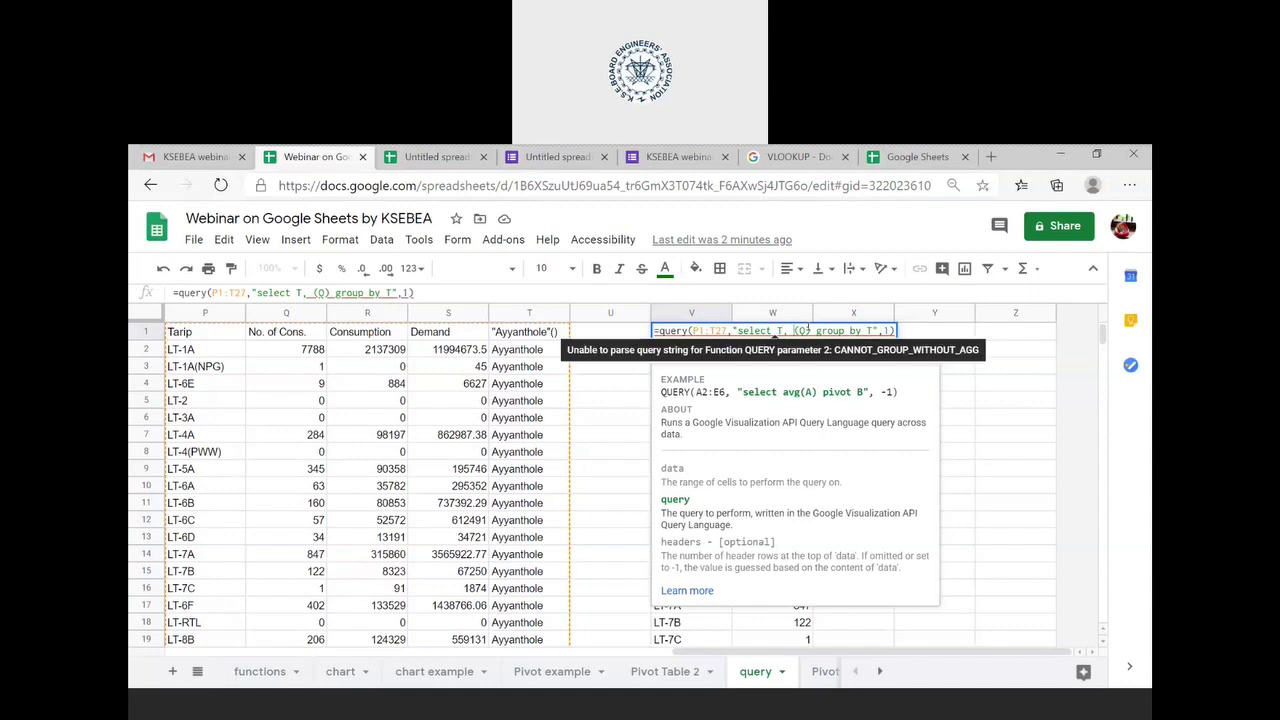
{"action": "type", "text": "MIN"}
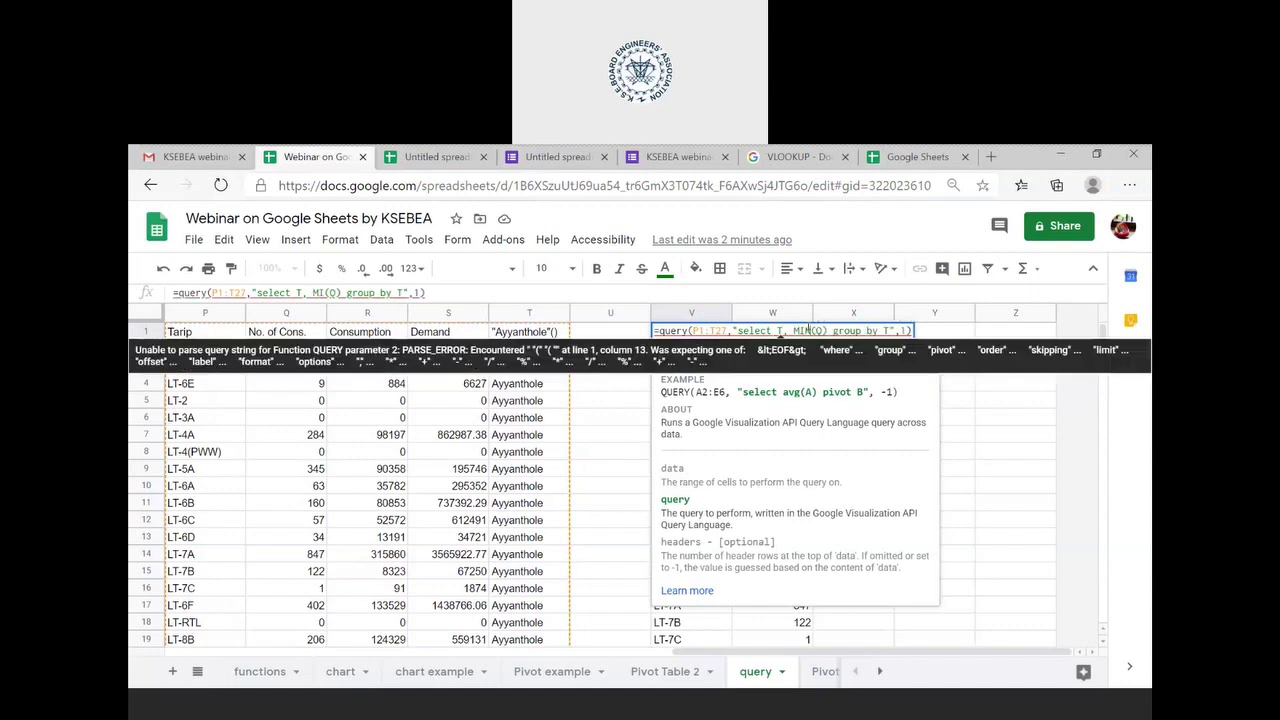
{"action": "key", "text": "Return"}
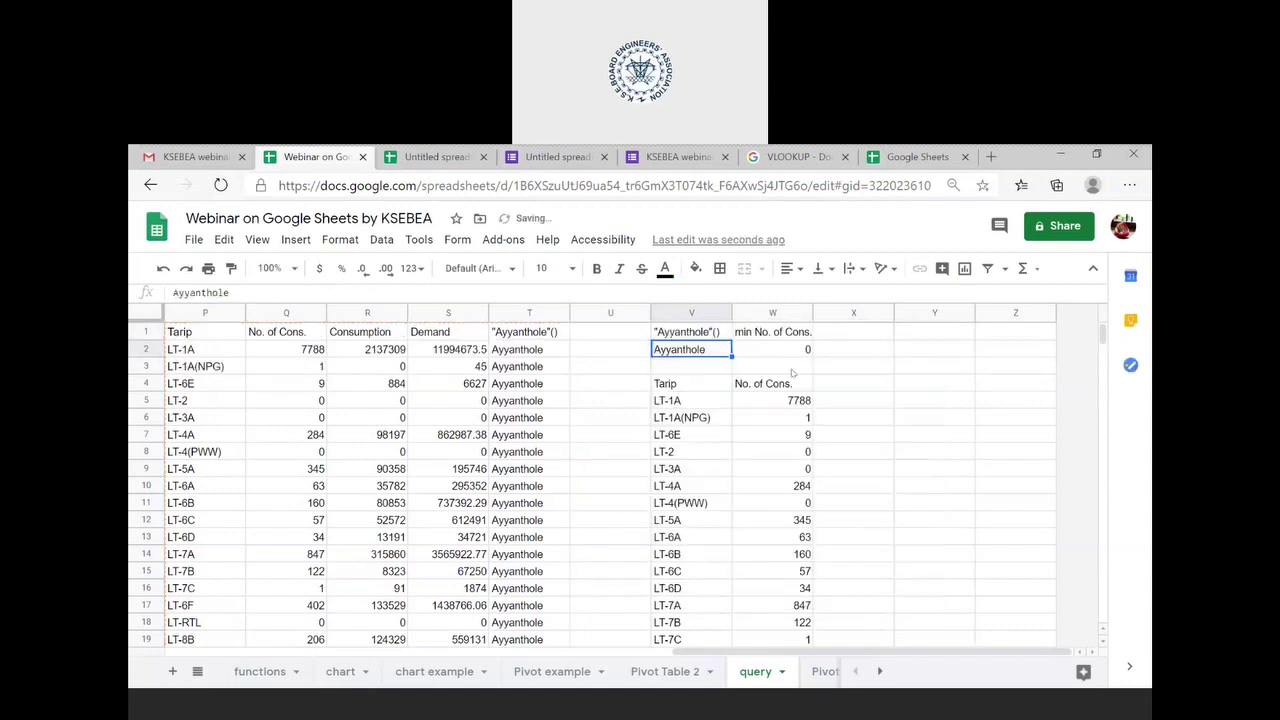
{"action": "left_click", "coordinate": [804, 350]}
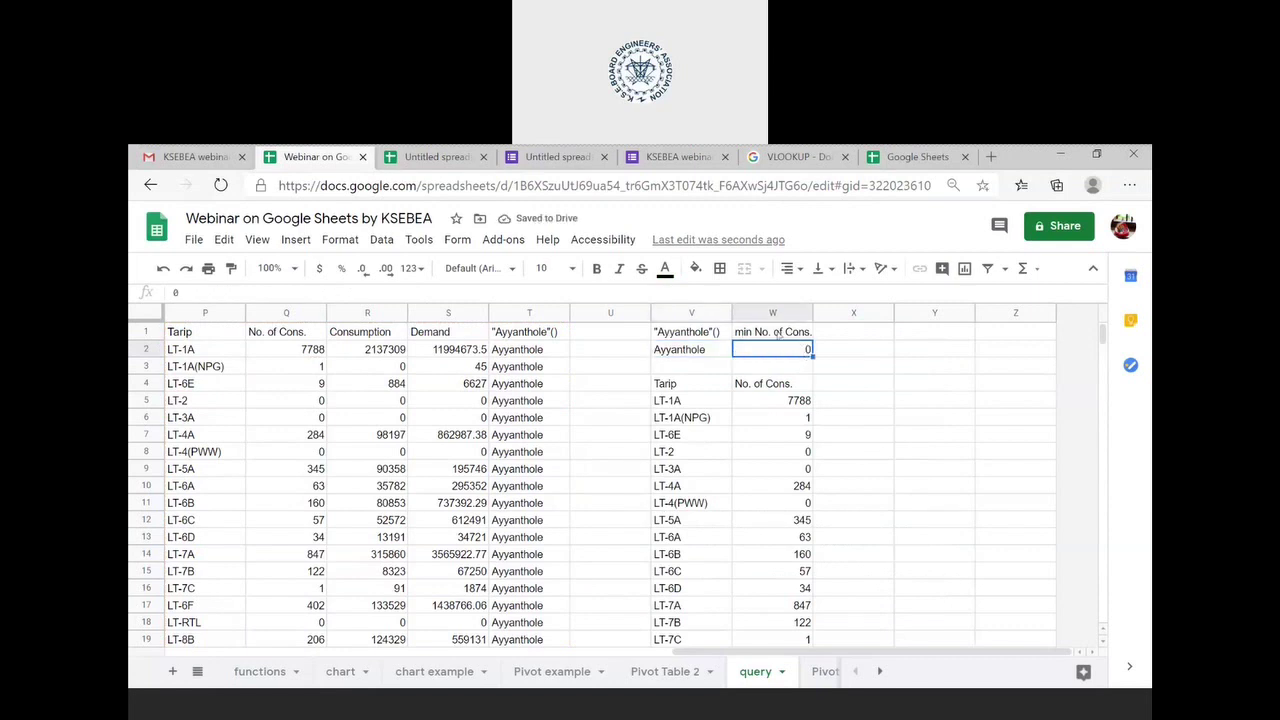
- Switch the V1 aggregate from MIN to avg, giving Ayyanthole 397.615384615385
{"action": "left_click", "coordinate": [711, 331]}
{"action": "double_click", "coordinate": [711, 331]}
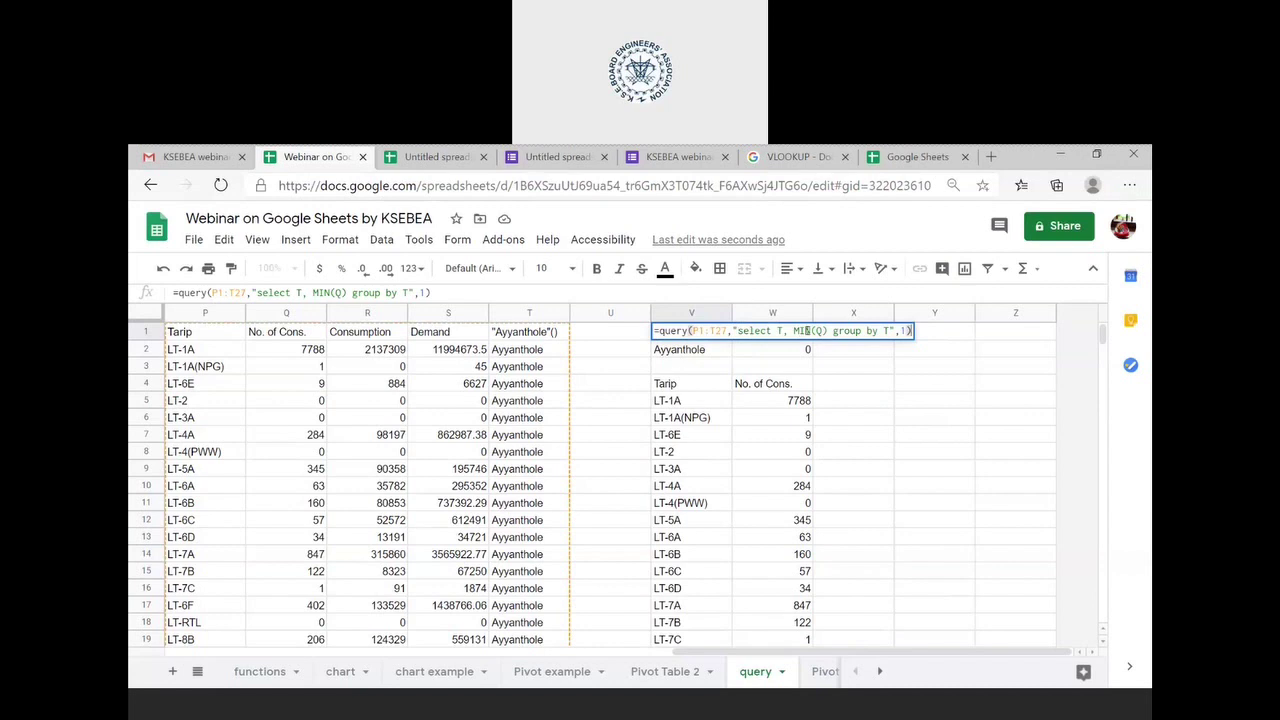
{"action": "double_click", "coordinate": [806, 331]}
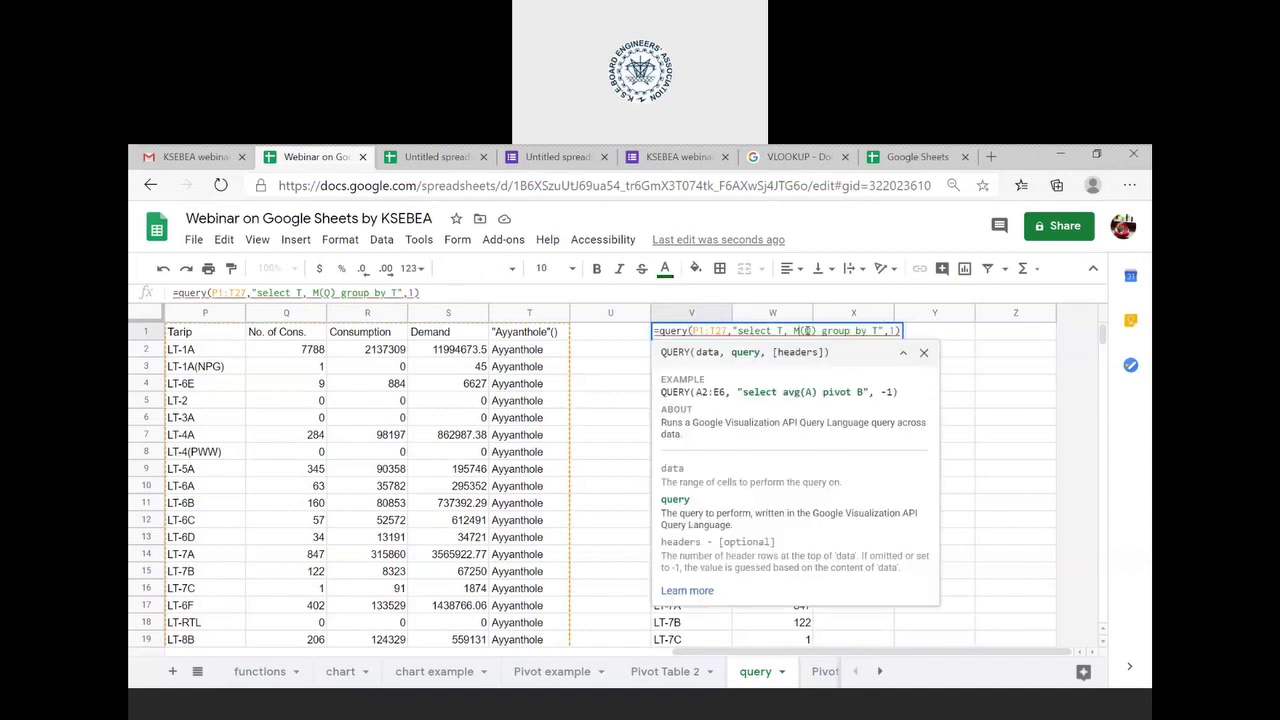
{"action": "type", "text": "av"}
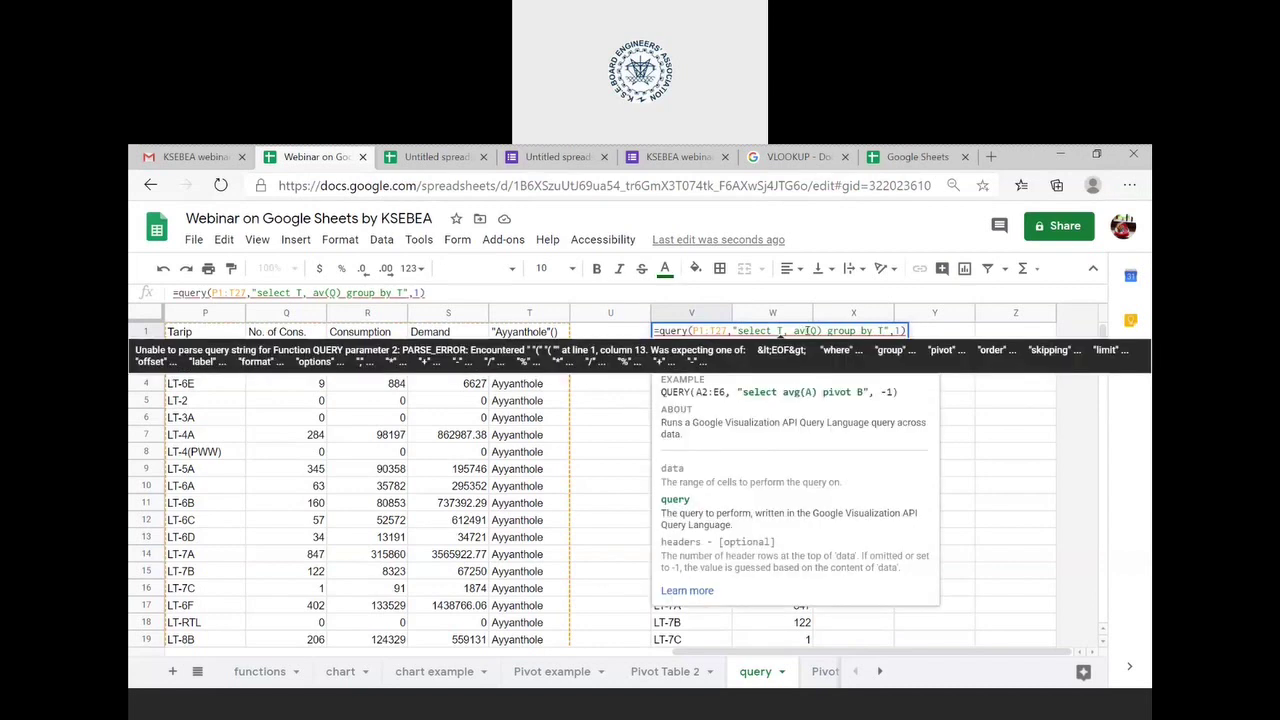
{"action": "type", "text": "g"}
{"action": "key", "text": "Return"}
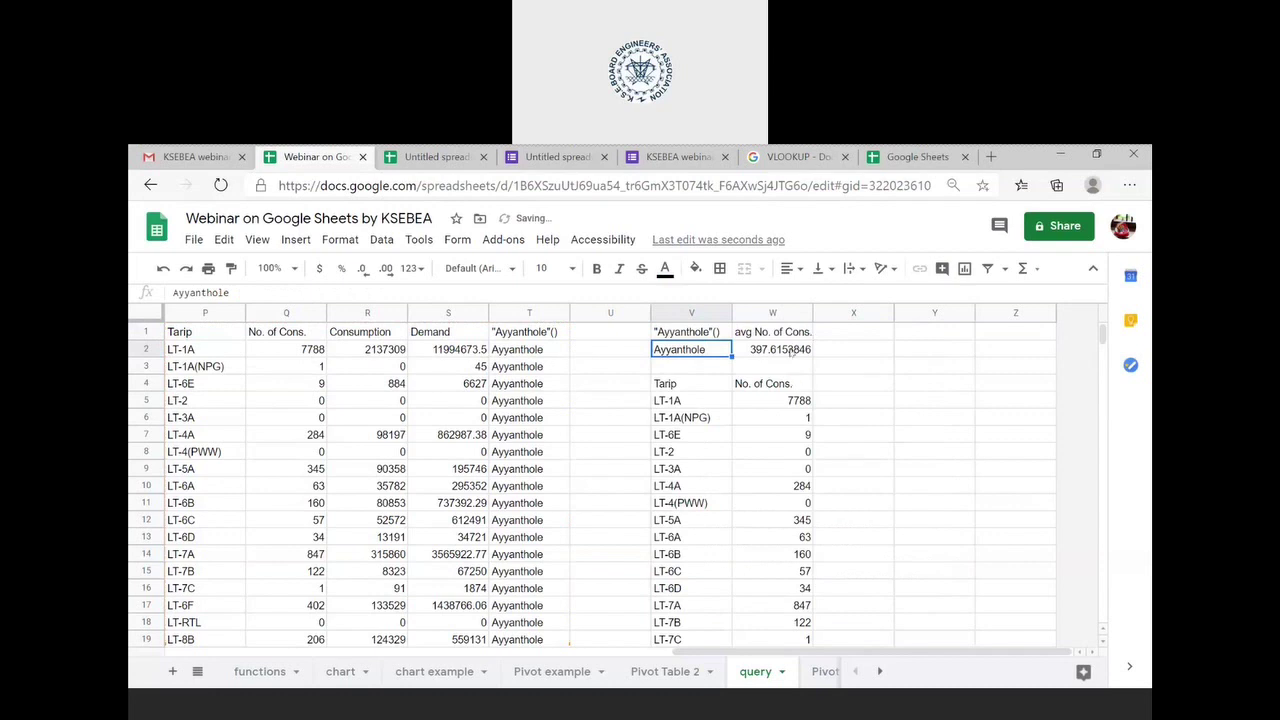
{"action": "left_click", "coordinate": [793, 350]}
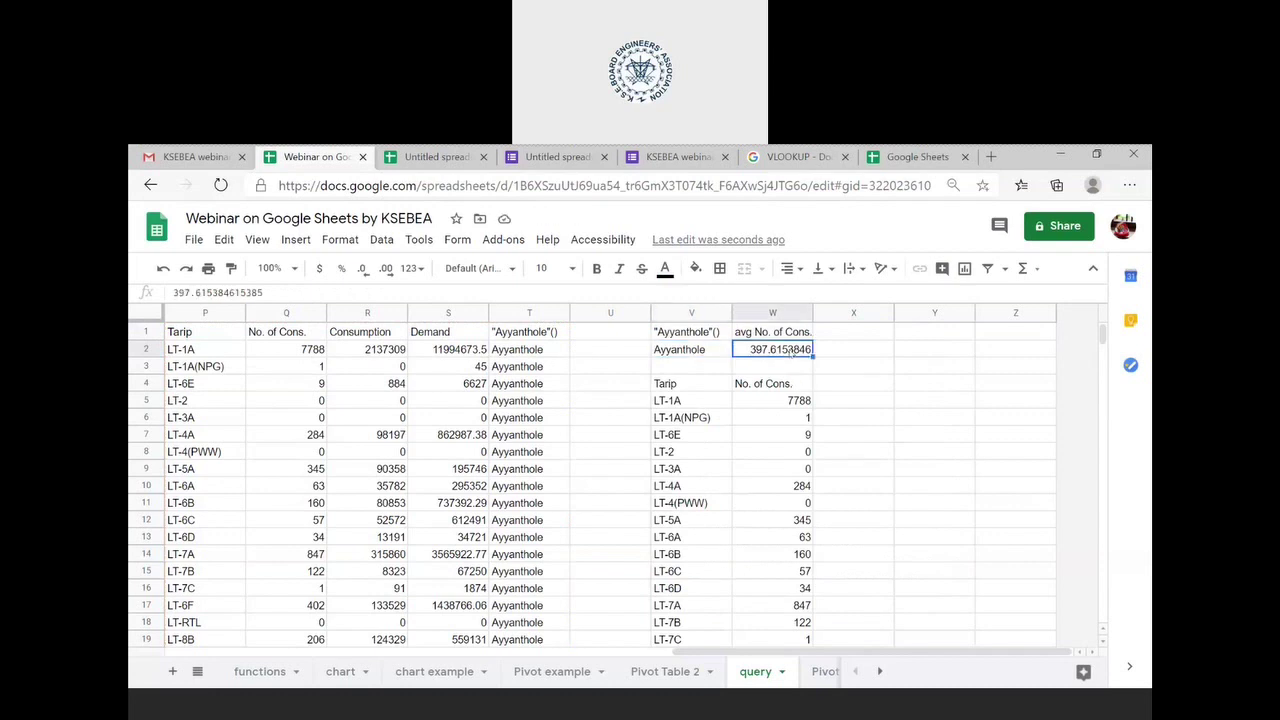
{"action": "scroll", "coordinate": [790, 350], "scroll_direction": "down", "scroll_amount": 1}
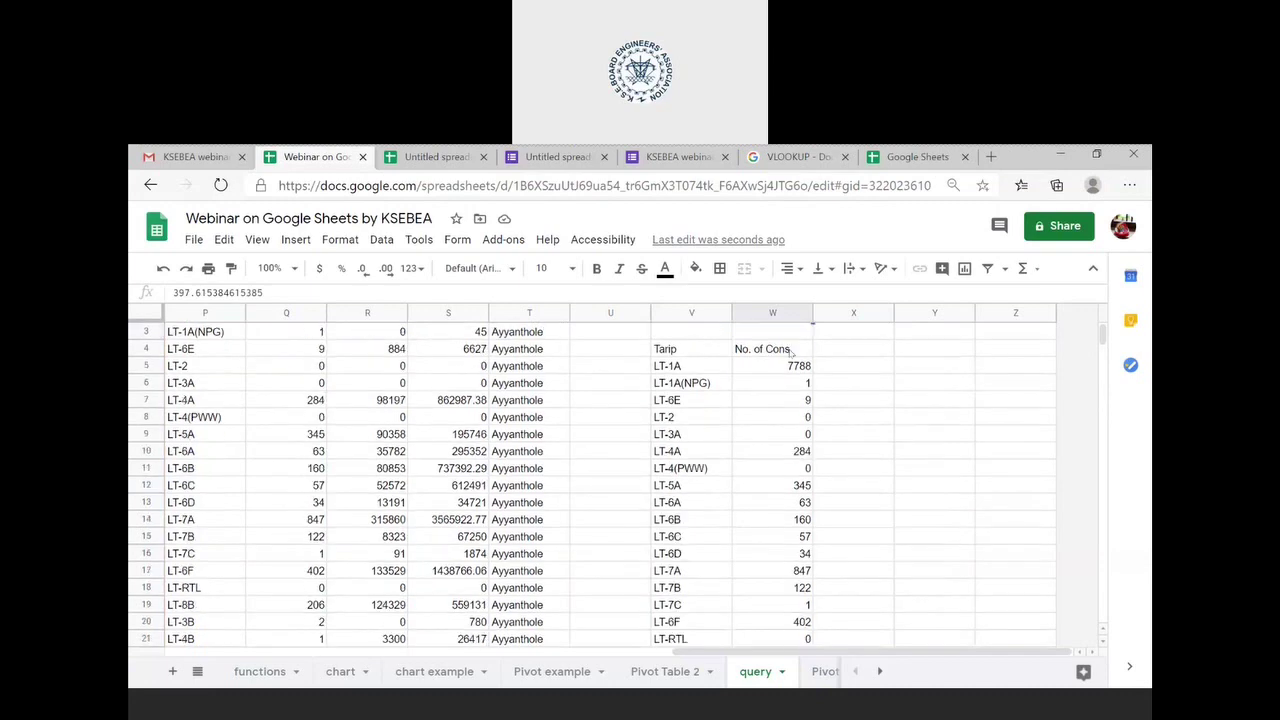
{"action": "scroll", "coordinate": [790, 350], "scroll_direction": "up", "scroll_amount": 1}
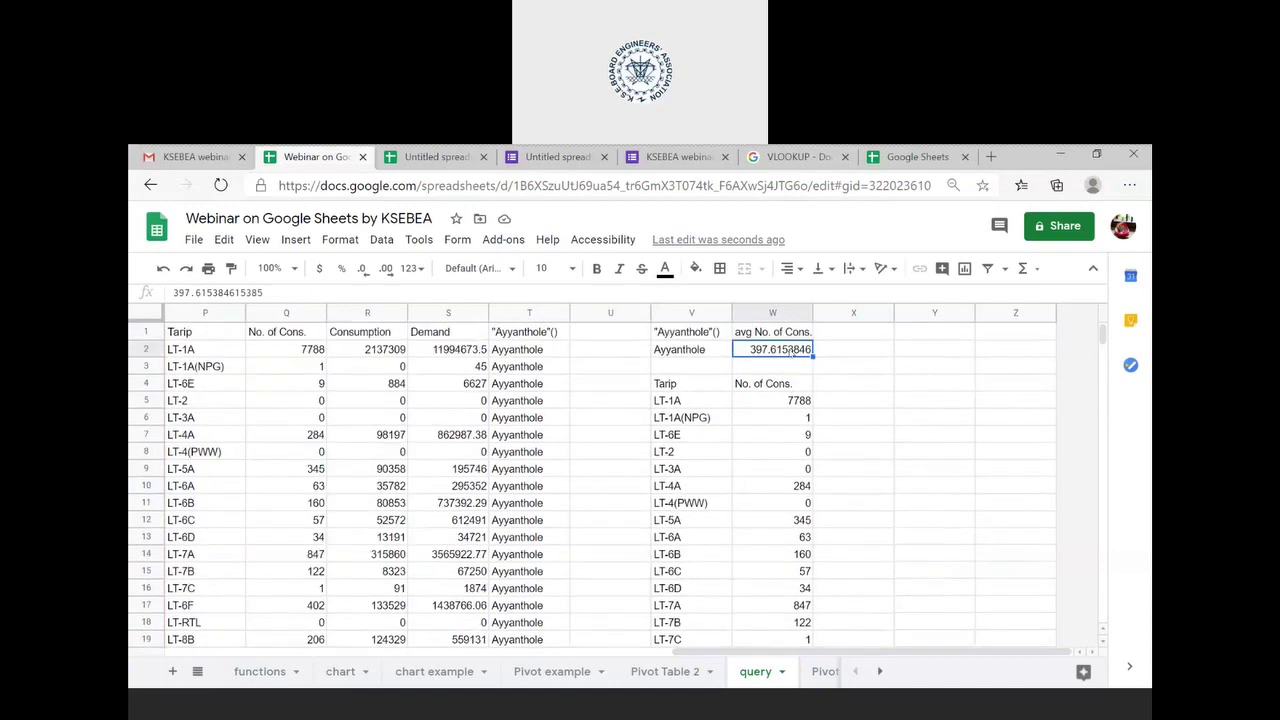
{"action": "scroll", "coordinate": [790, 350], "scroll_direction": "left", "scroll_amount": 10}
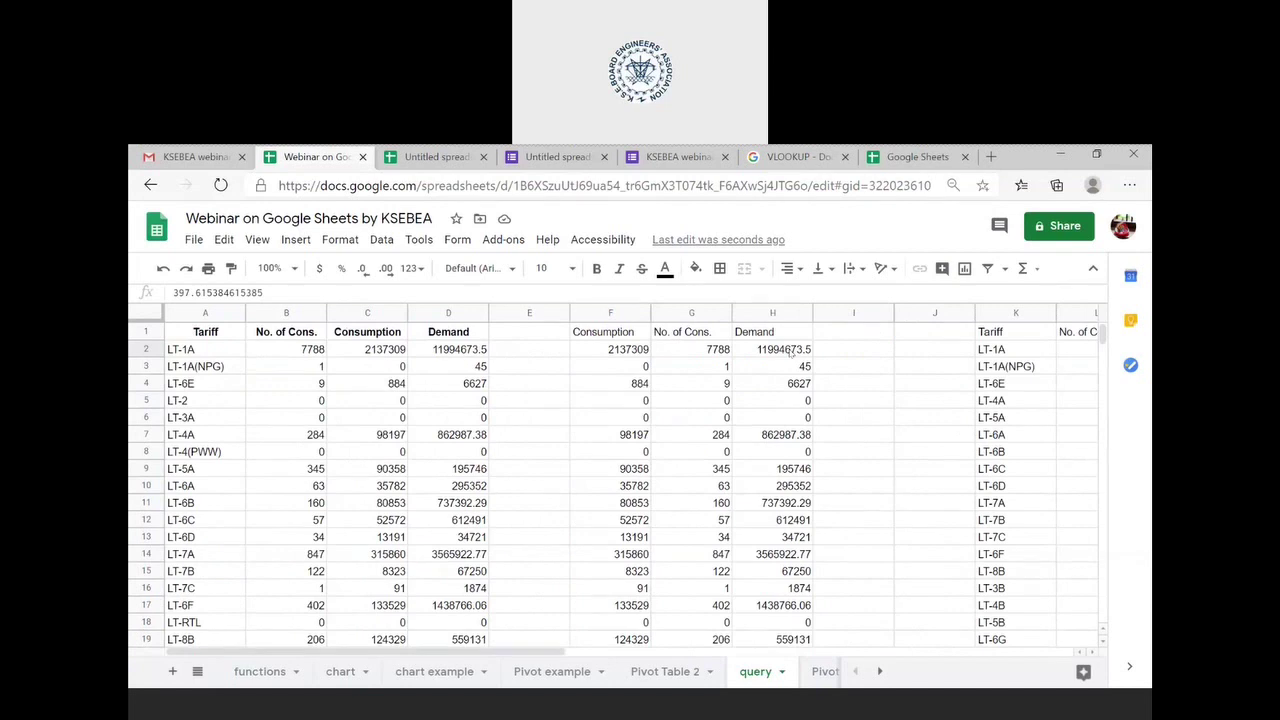
- Look at the functions and chart example sheets, then open the Tariff sheet's chart in the chart editor
{"action": "left_click", "coordinate": [286, 675]}
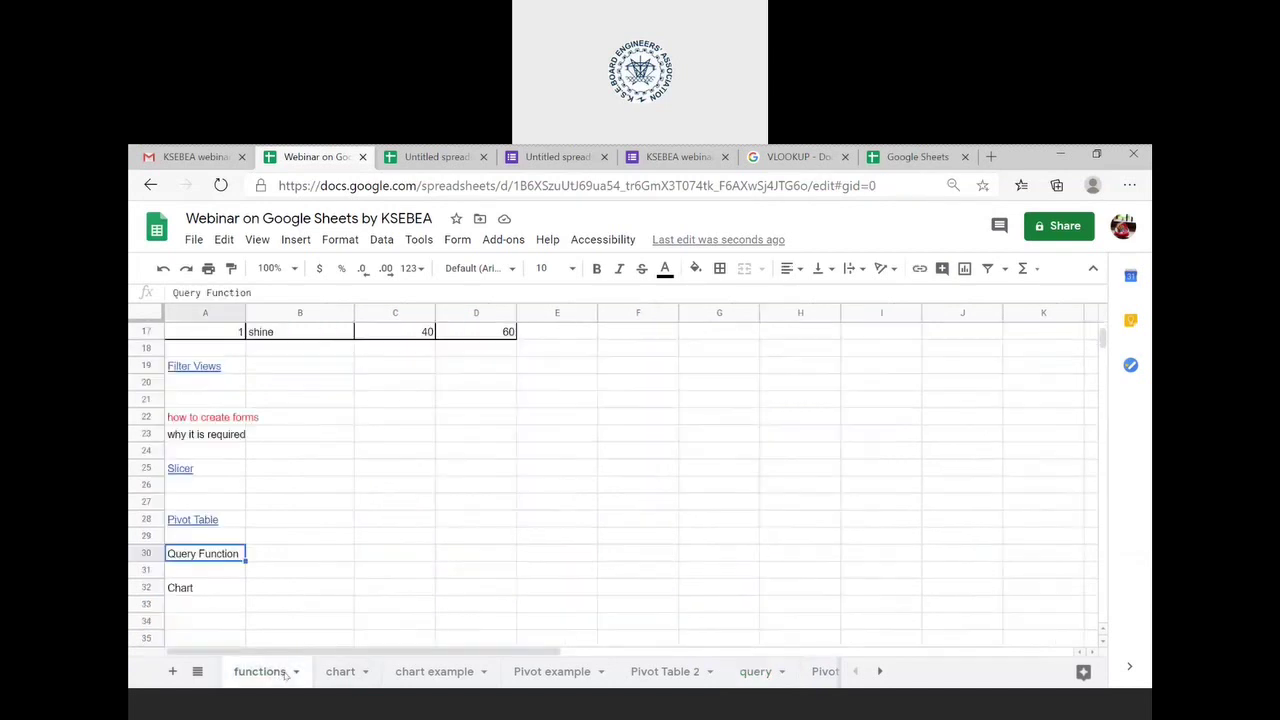
{"action": "left_click", "coordinate": [231, 594]}
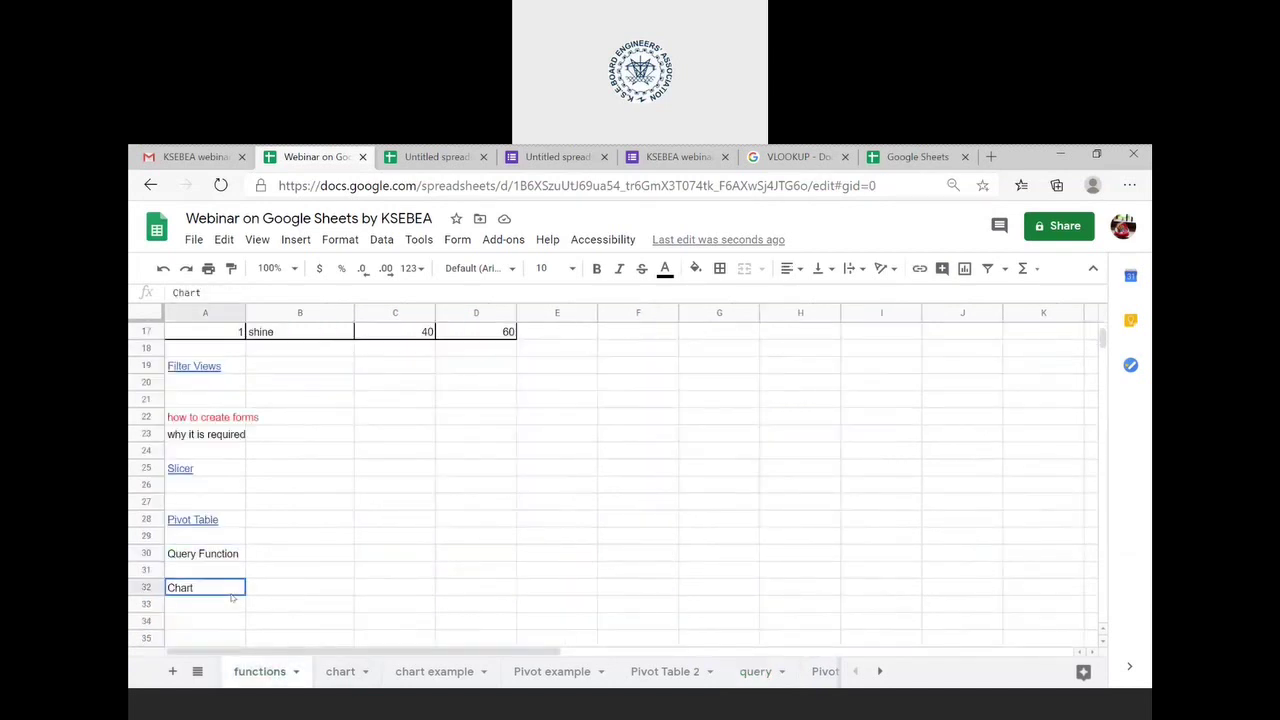
{"action": "left_click", "coordinate": [337, 675]}
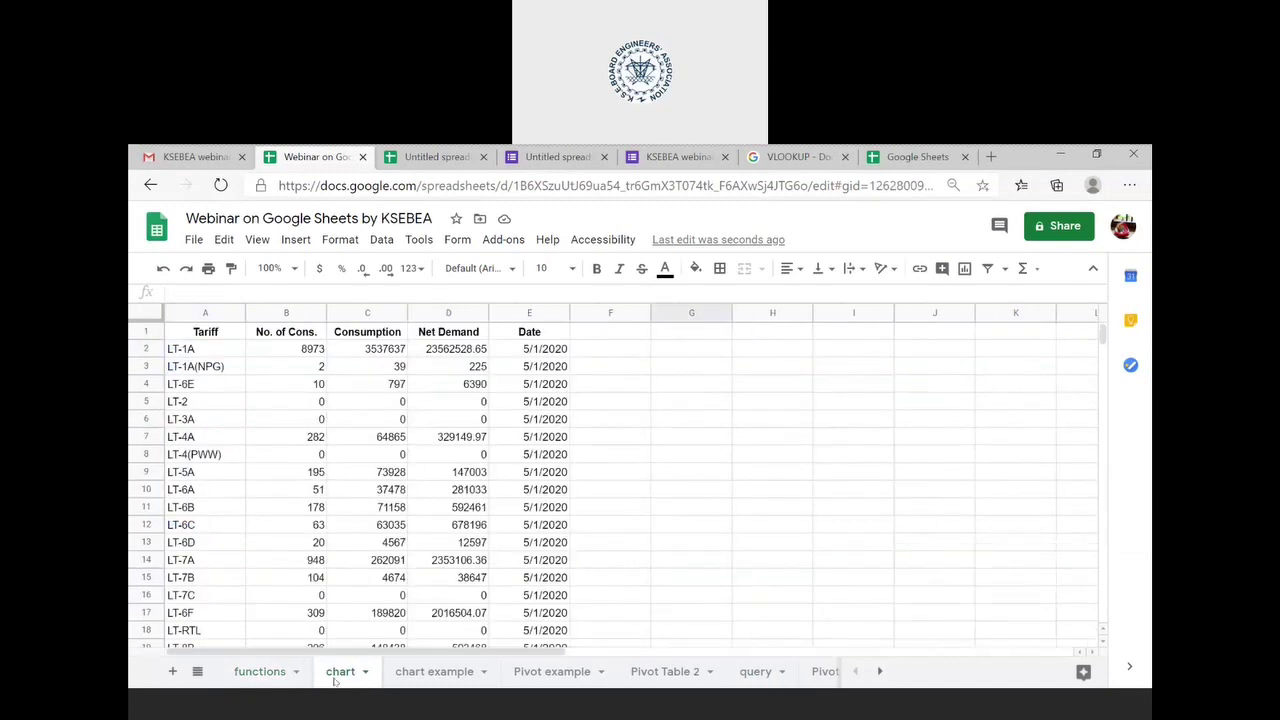
{"action": "left_click", "coordinate": [419, 671]}
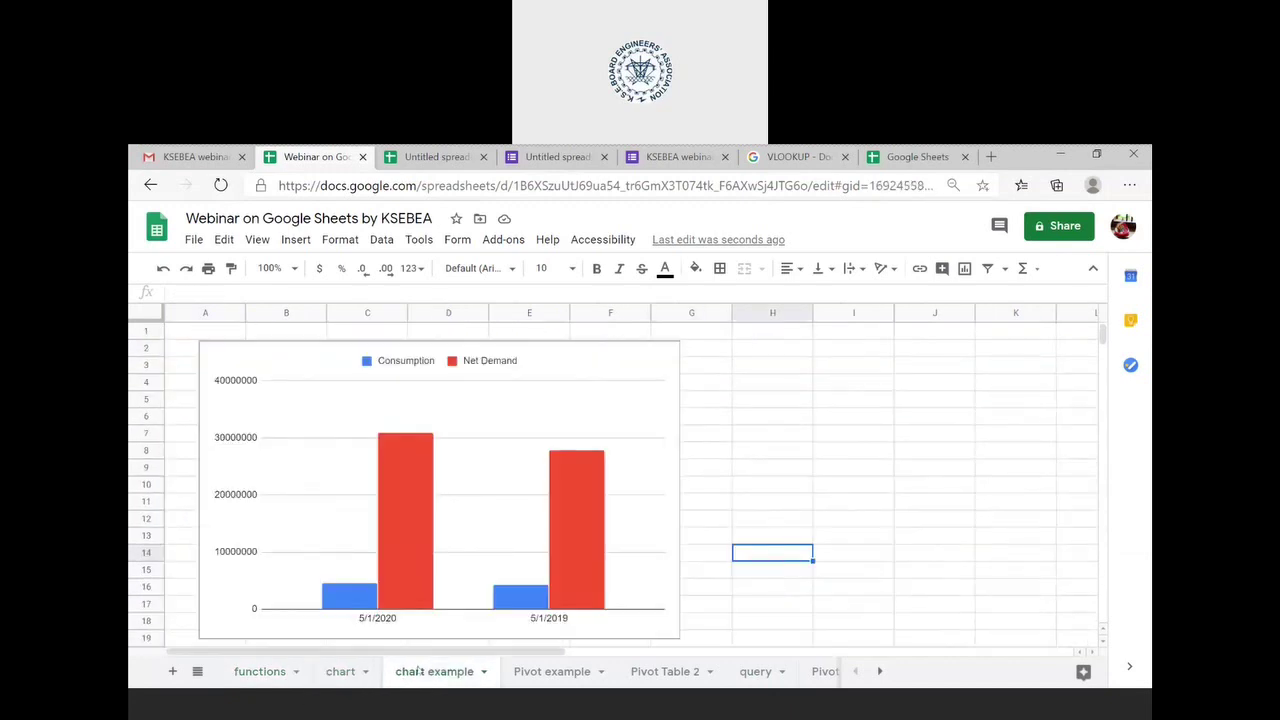
{"action": "left_click", "coordinate": [345, 676]}
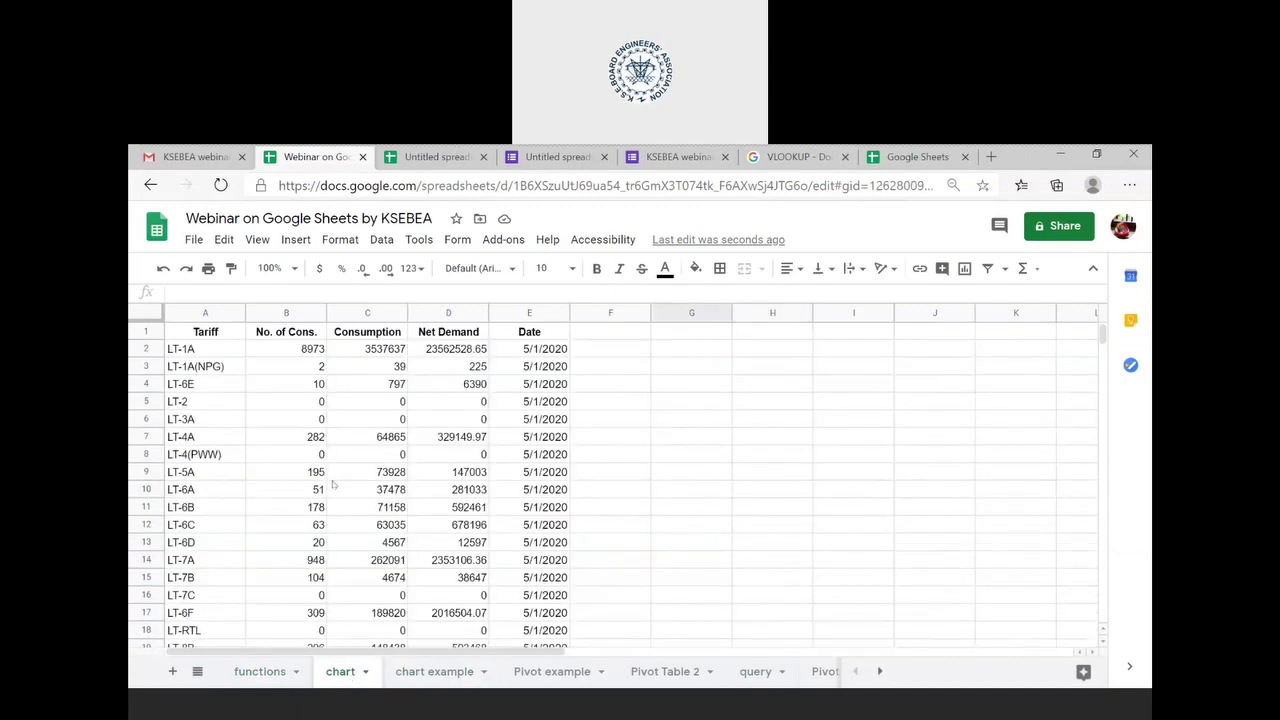
{"action": "scroll", "coordinate": [333, 485], "scroll_direction": "down", "scroll_amount": 5}
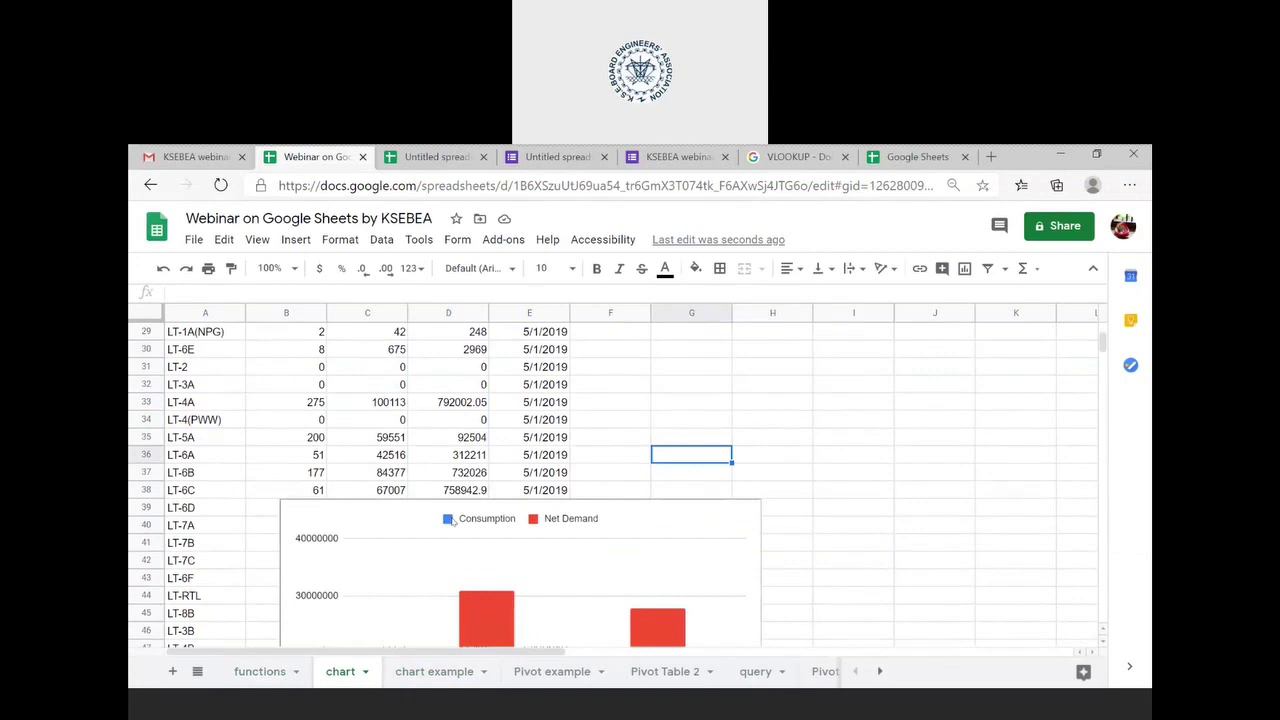
{"action": "double_click", "coordinate": [717, 562]}
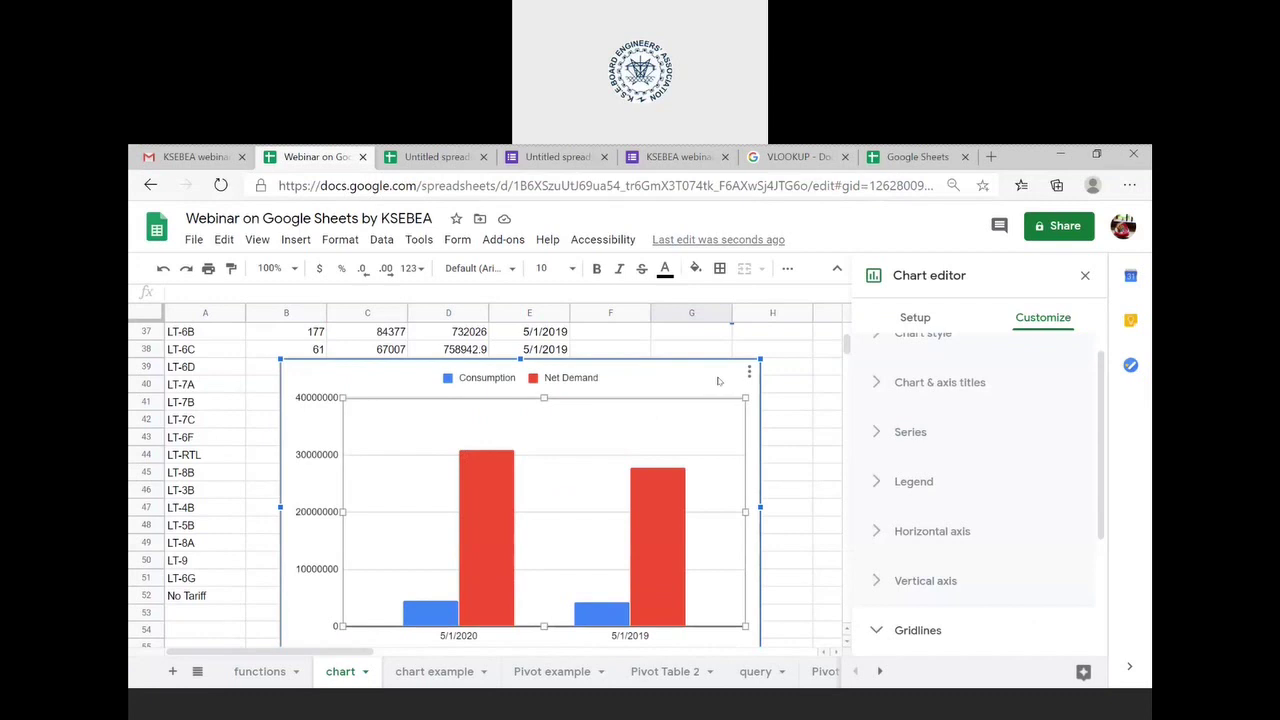
- Drag the existing chart below the data and deselect it
{"action": "left_click_drag", "start_coordinate": [718, 381], "coordinate": [571, 451]}
{"action": "left_click_drag", "start_coordinate": [660, 453], "coordinate": [638, 620]}
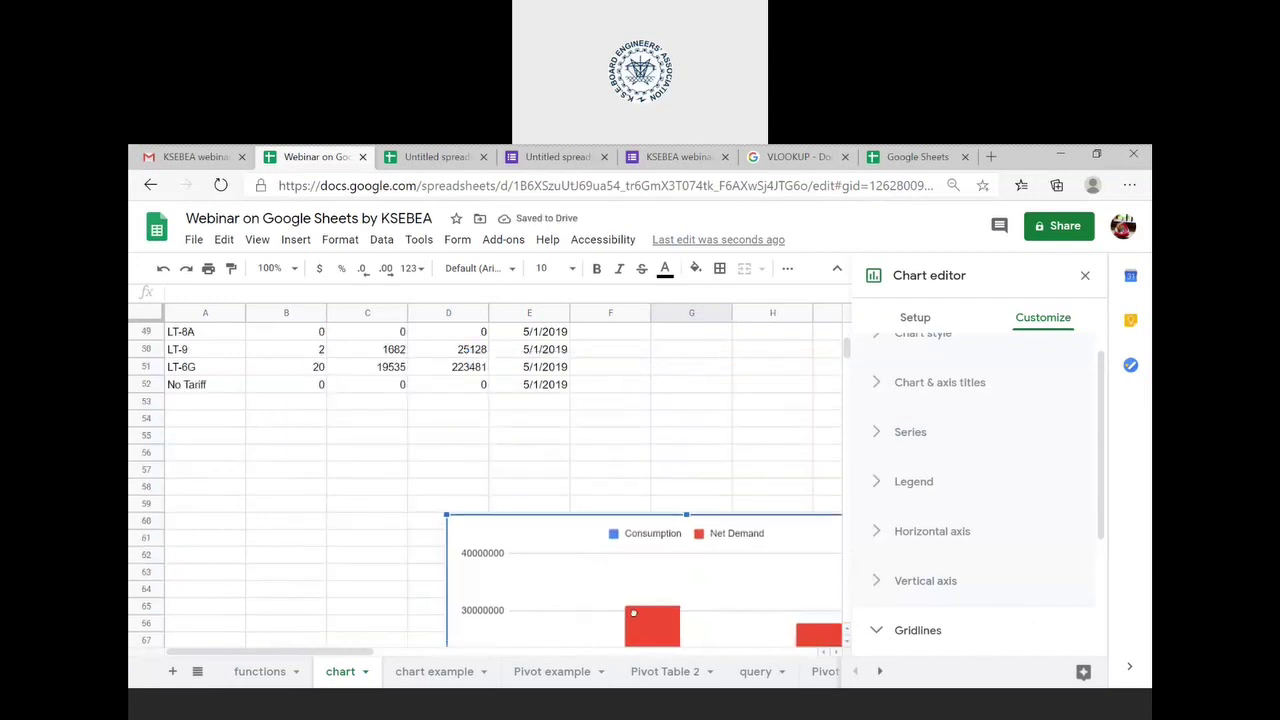
{"action": "left_click", "coordinate": [422, 538]}
{"action": "left_click", "coordinate": [384, 476]}
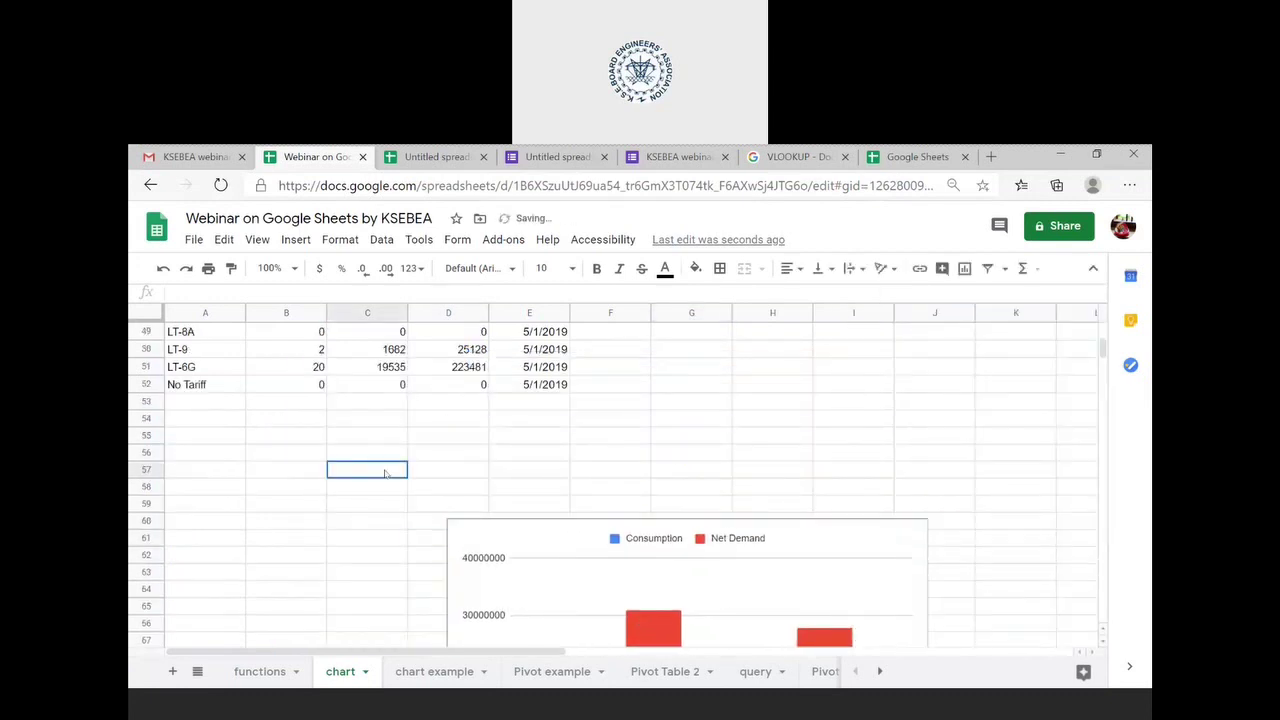
- Select the Tariff table from A1 through E52
{"action": "scroll", "coordinate": [384, 476], "scroll_direction": "up", "scroll_amount": 15}
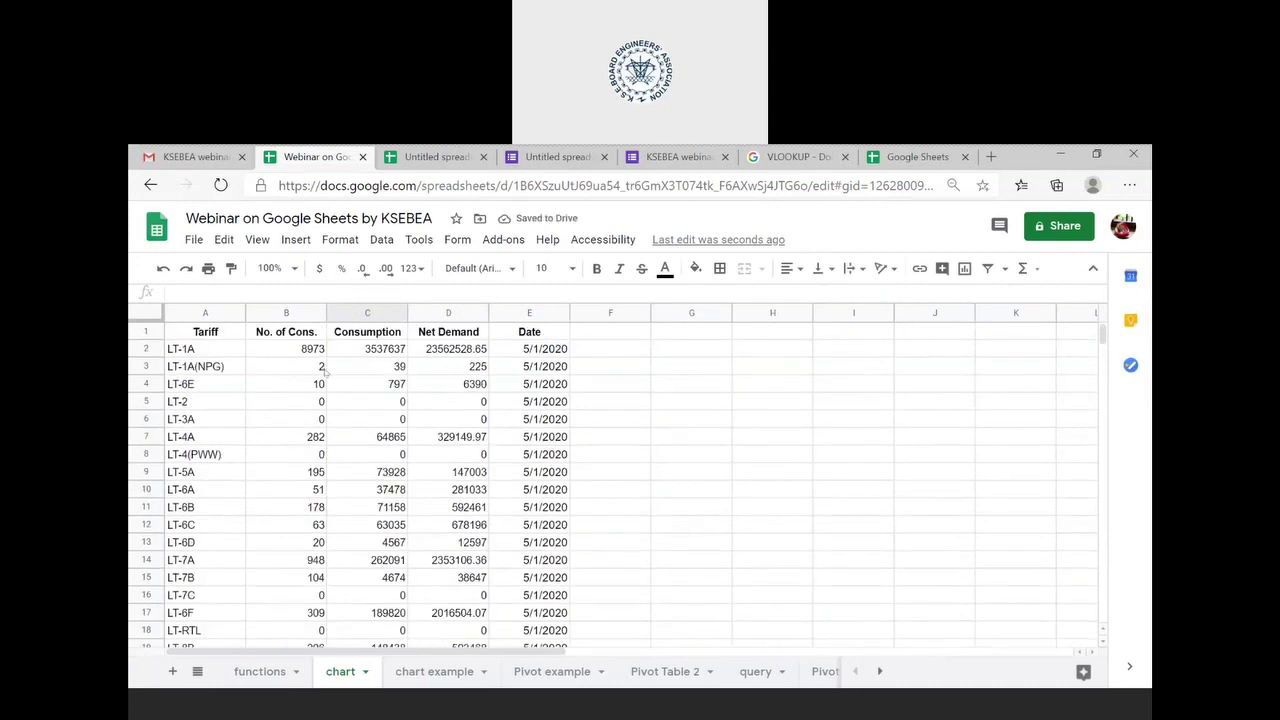
{"action": "left_click", "coordinate": [225, 339]}
{"action": "key", "text": "shift+Right"}
{"action": "key", "text": "shift+Right"}
{"action": "key", "text": "shift+Right"}
{"action": "key", "text": "shift+Right"}
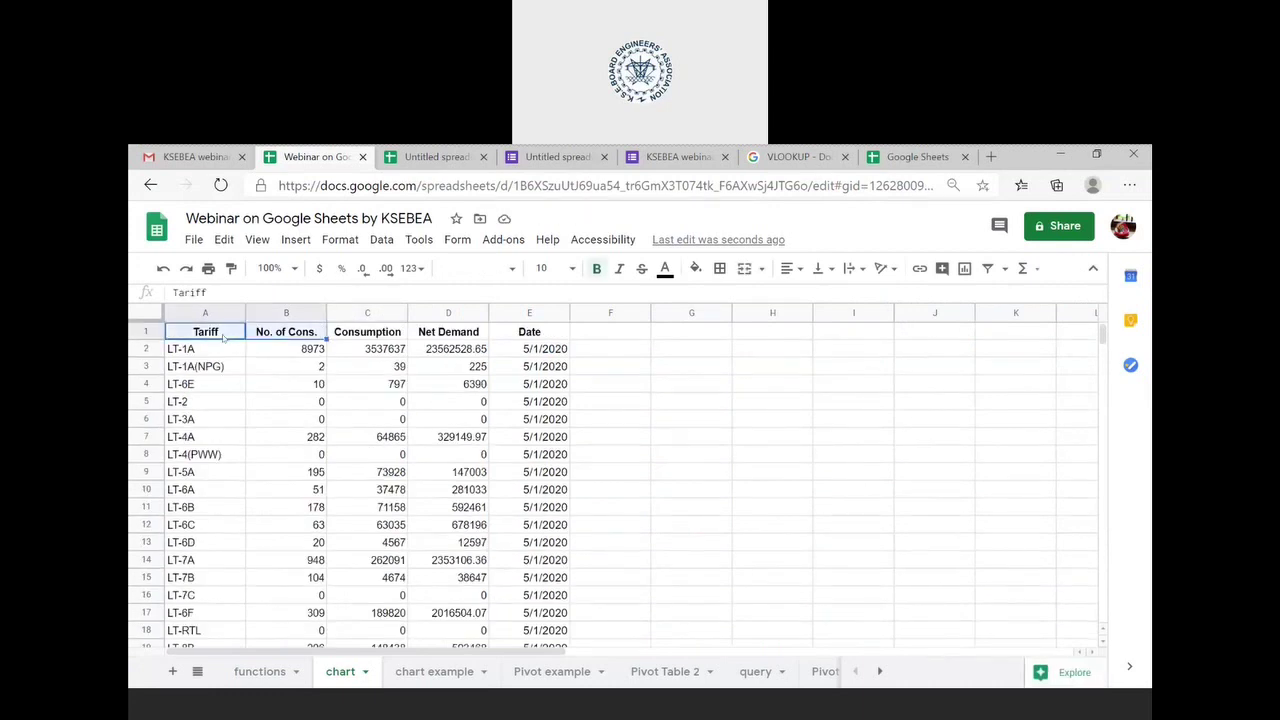
{"action": "key", "text": "shift+Down"}
{"action": "key", "text": "shift+Down"}
{"action": "key", "text": "shift+Down"}
{"action": "key", "text": "shift+Down"}
{"action": "key", "text": "shift+Down"}
{"action": "key", "text": "shift+Down"}
{"action": "key", "text": "shift+Down"}
{"action": "key", "text": "shift+Down"}
{"action": "key", "text": "shift+Down"}
{"action": "key", "text": "shift+Down"}
{"action": "key", "text": "shift+Down"}
{"action": "key", "text": "shift+Down"}
{"action": "key", "text": "shift+Down"}
{"action": "key", "text": "shift+Down"}
{"action": "key", "text": "shift+Down"}
{"action": "key", "text": "shift+Down"}
{"action": "key", "text": "shift+Down"}
{"action": "key", "text": "shift+Down"}
{"action": "key", "text": "shift+Down"}
{"action": "key", "text": "shift+Down"}
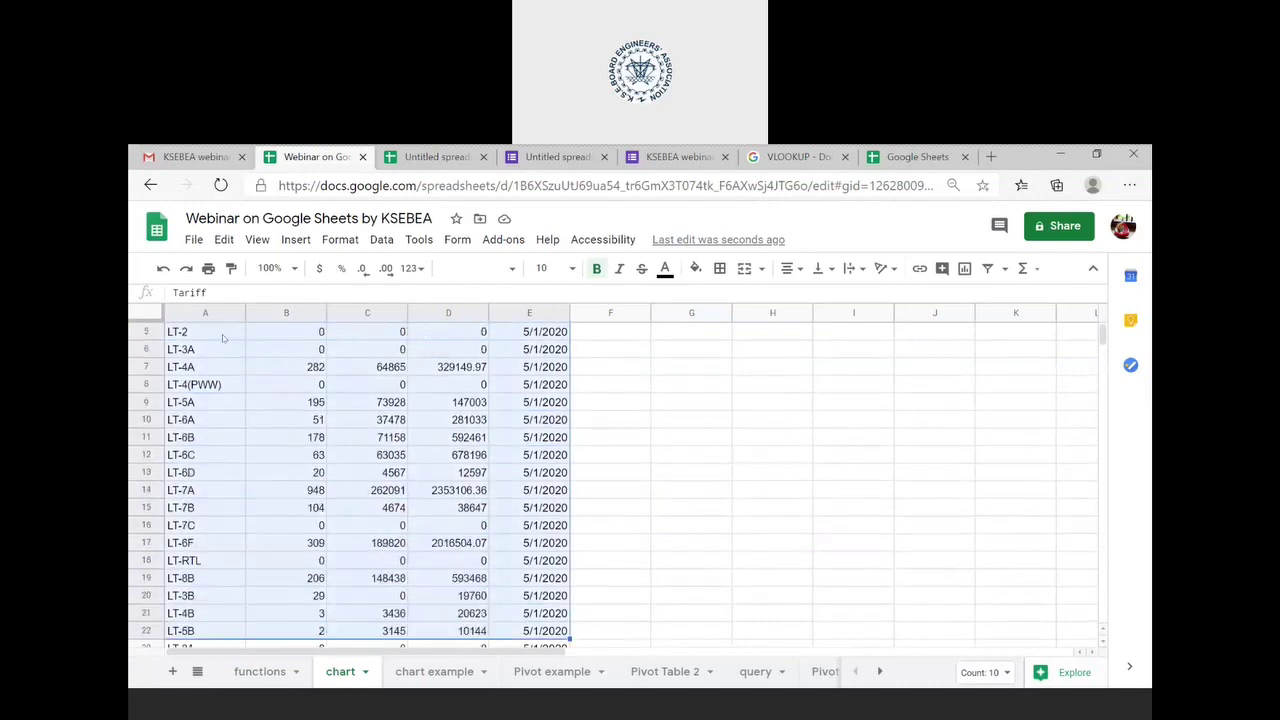
{"action": "key", "text": "shift+Down"}
{"action": "key", "text": "shift+Down"}
{"action": "key", "text": "shift+Down"}
{"action": "key", "text": "shift+Down"}
{"action": "key", "text": "shift+Down"}
{"action": "key", "text": "shift+Down"}
{"action": "key", "text": "shift+Down"}
{"action": "key", "text": "shift+Down"}
{"action": "key", "text": "shift+Down"}
{"action": "key", "text": "shift+Down"}
{"action": "key", "text": "shift+Down"}
{"action": "key", "text": "shift+Down"}
{"action": "key", "text": "shift+Down"}
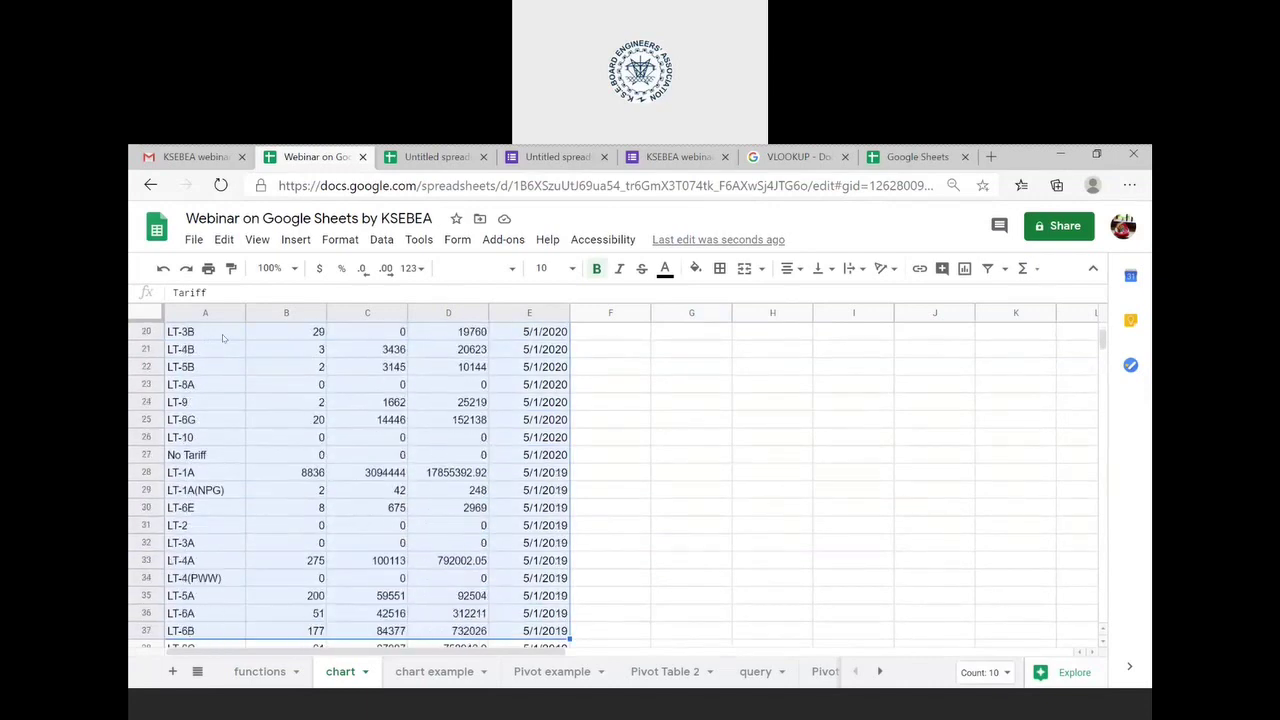
{"action": "key", "text": "shift+Down"}
{"action": "key", "text": "shift+Down"}
{"action": "key", "text": "shift+Down"}
{"action": "key", "text": "shift+Down"}
{"action": "key", "text": "shift+Down"}
{"action": "key", "text": "shift+Down"}
{"action": "key", "text": "shift+Down"}
{"action": "key", "text": "shift+Down"}
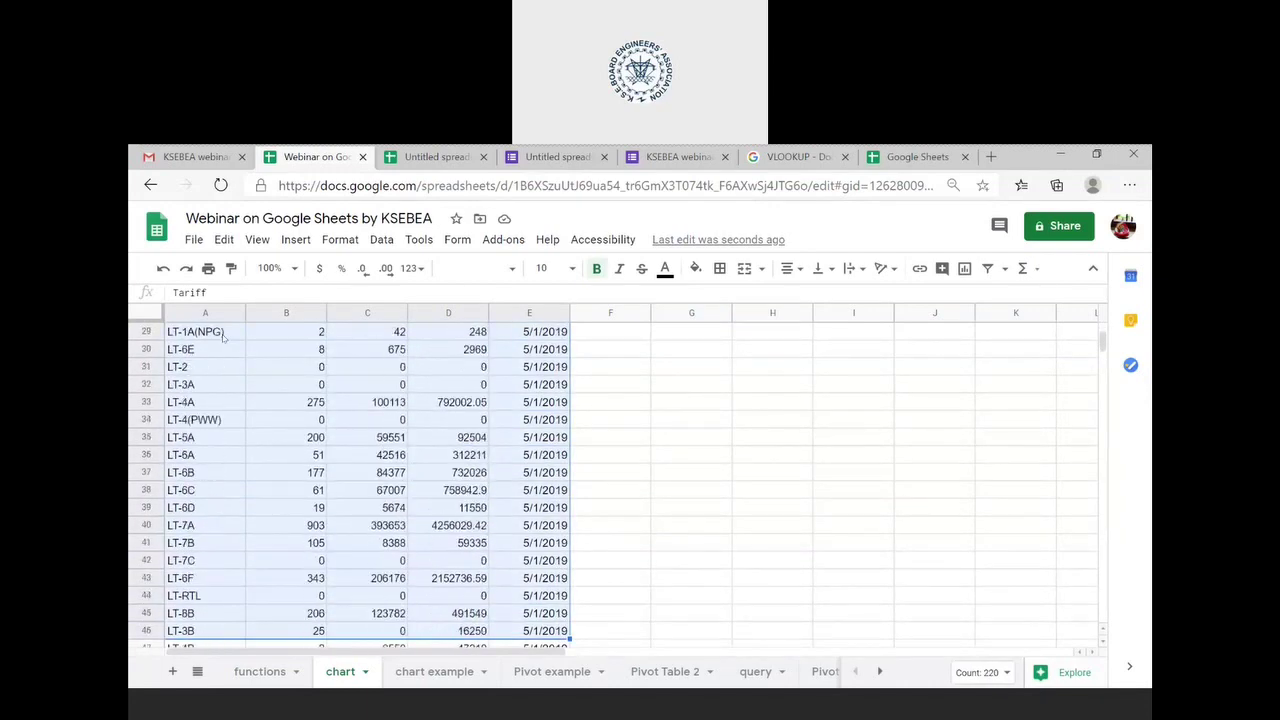
{"action": "key", "text": "shift+Down"}
{"action": "key", "text": "shift+Down"}
{"action": "key", "text": "shift+Down"}
{"action": "key", "text": "shift+Down"}
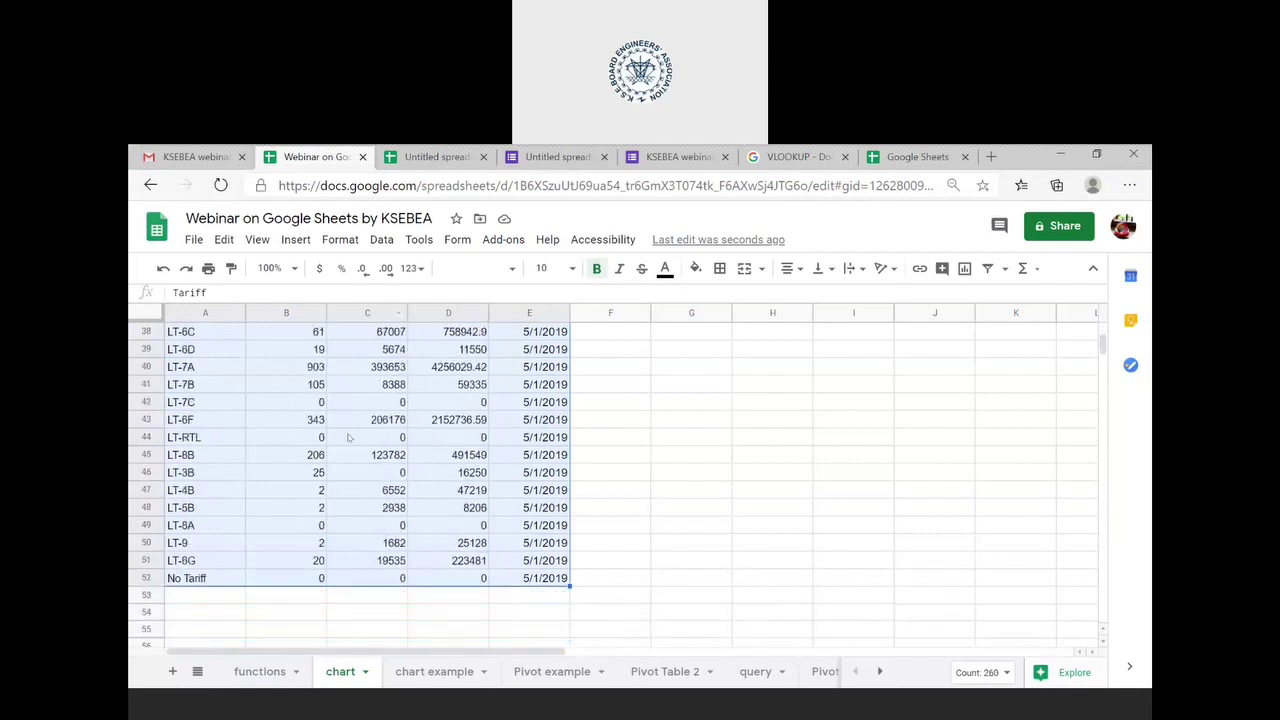
{"action": "scroll", "coordinate": [349, 437], "scroll_direction": "up", "scroll_amount": 8}
{"action": "scroll", "coordinate": [349, 437], "scroll_direction": "down", "scroll_amount": 5}
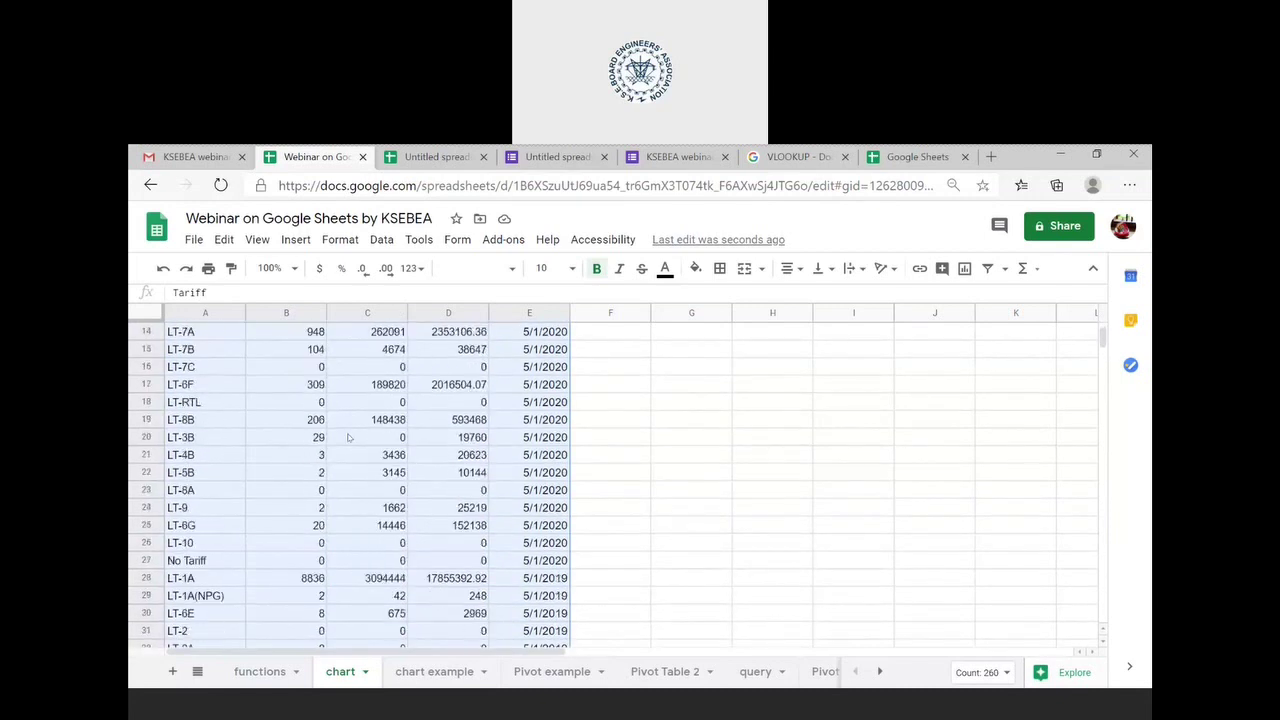
{"action": "scroll", "coordinate": [349, 437], "scroll_direction": "down", "scroll_amount": 4}
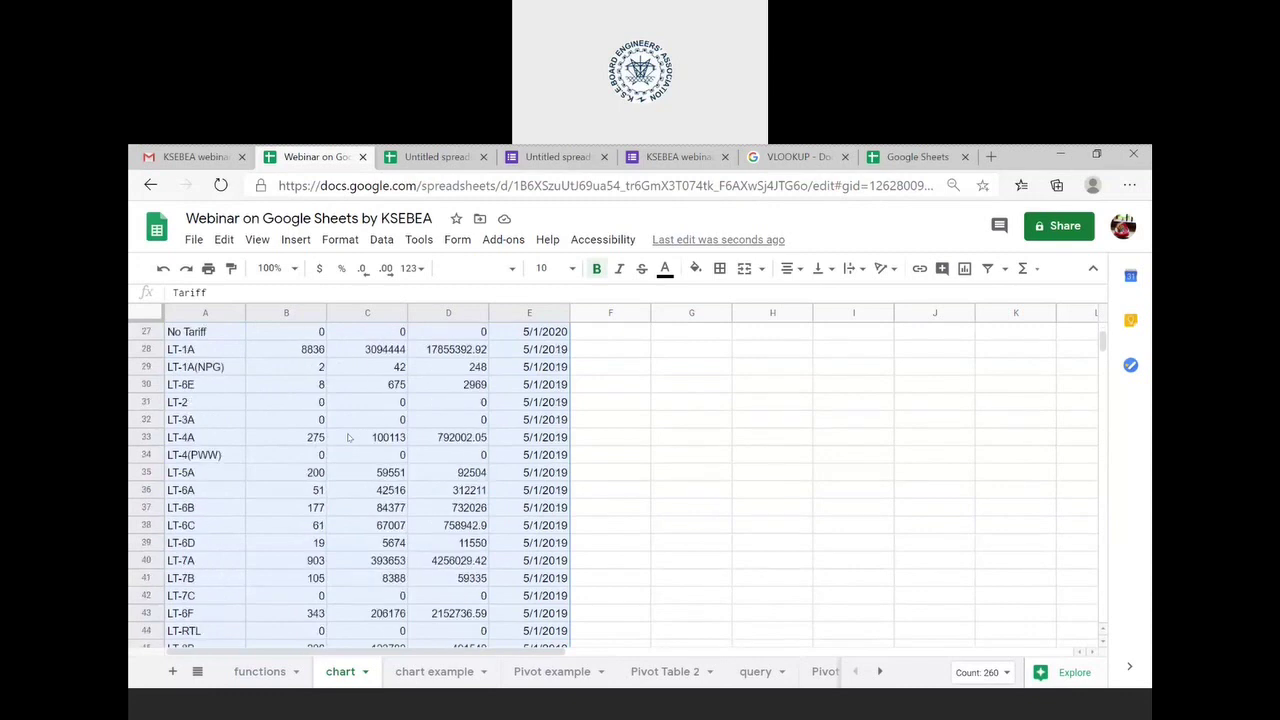
{"action": "scroll", "coordinate": [349, 437], "scroll_direction": "up", "scroll_amount": 9}
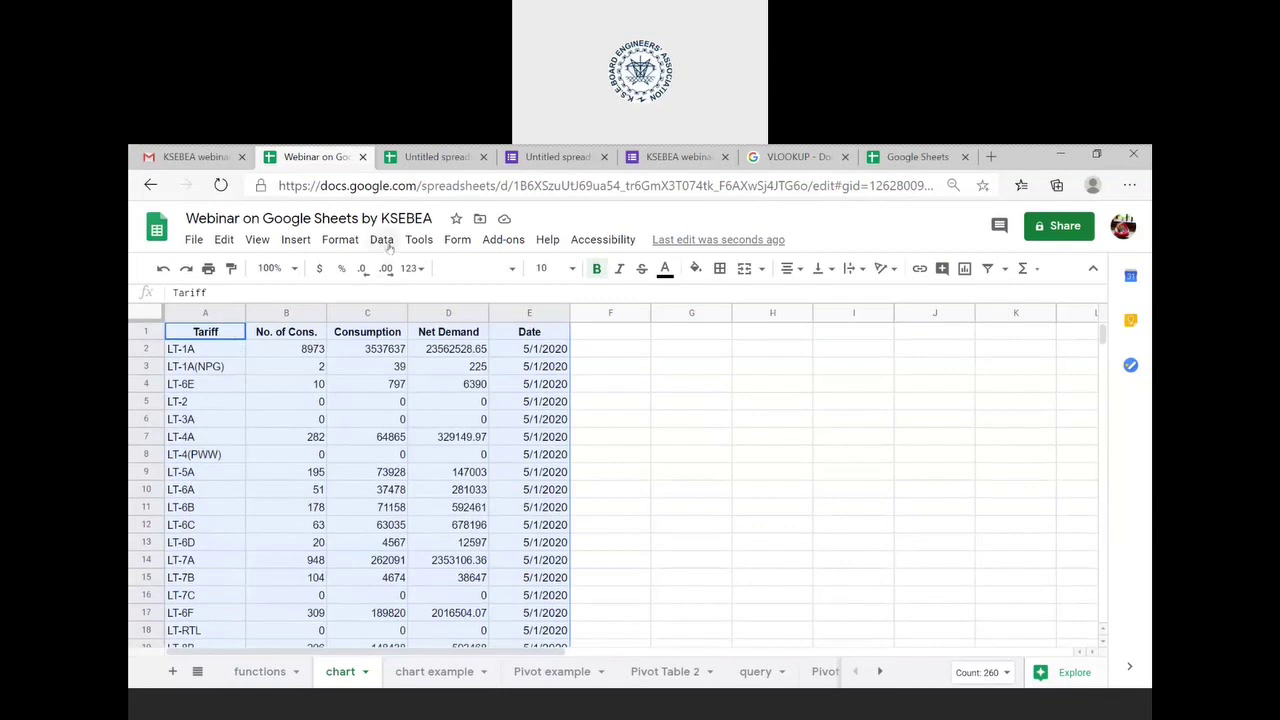
- Insert a column chart from A1:E52 and move it to its own sheet, Chart1
{"action": "left_click", "coordinate": [298, 242]}
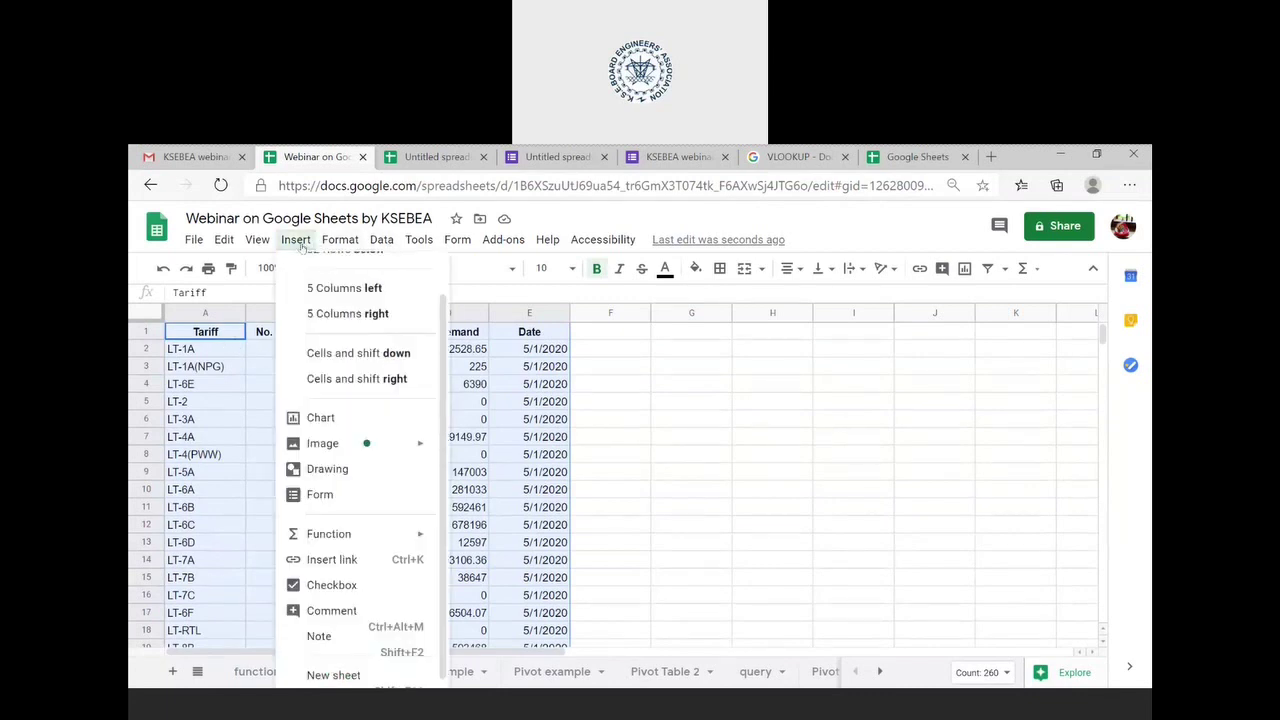
{"action": "left_click", "coordinate": [355, 417]}
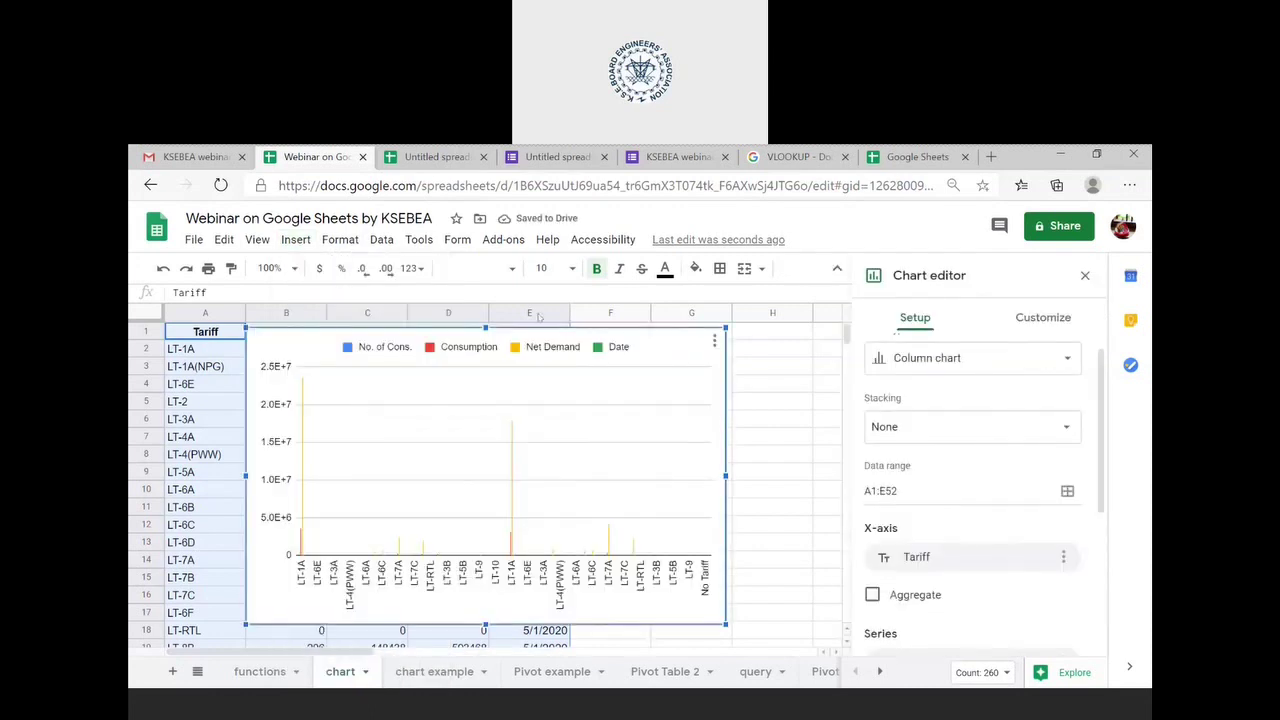
{"action": "left_click", "coordinate": [1063, 362]}
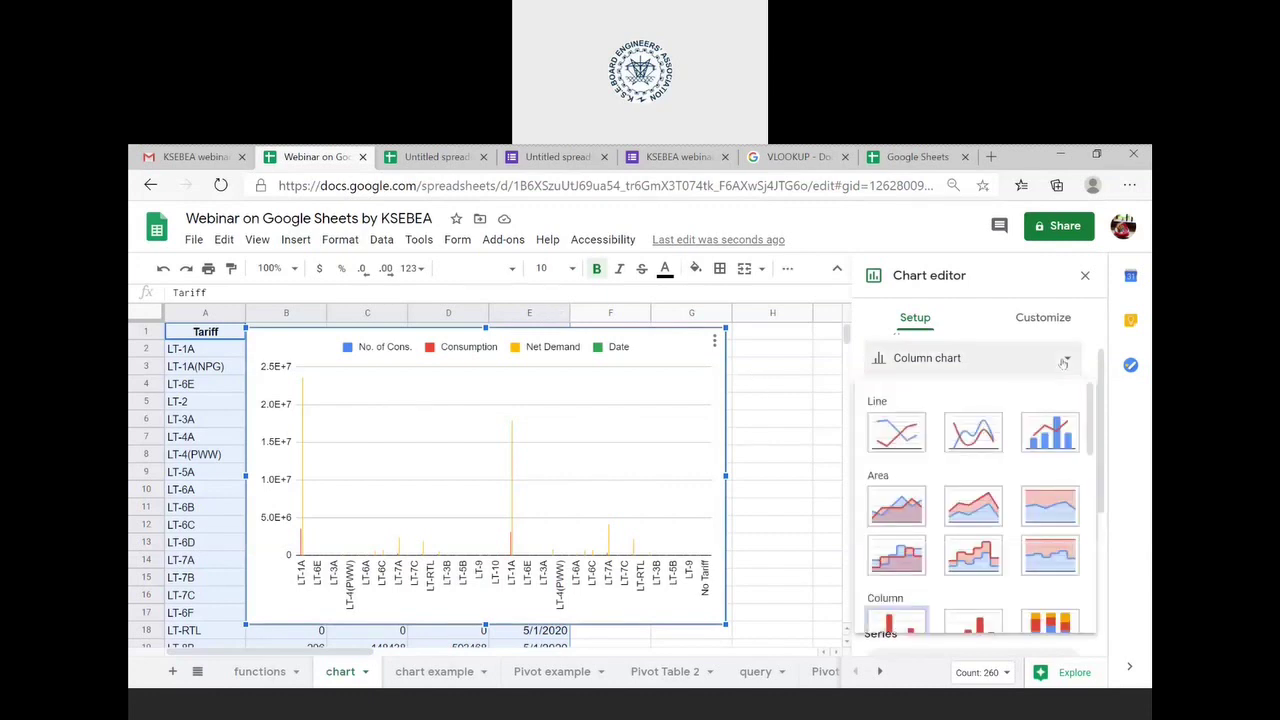
{"action": "left_click", "coordinate": [714, 341]}
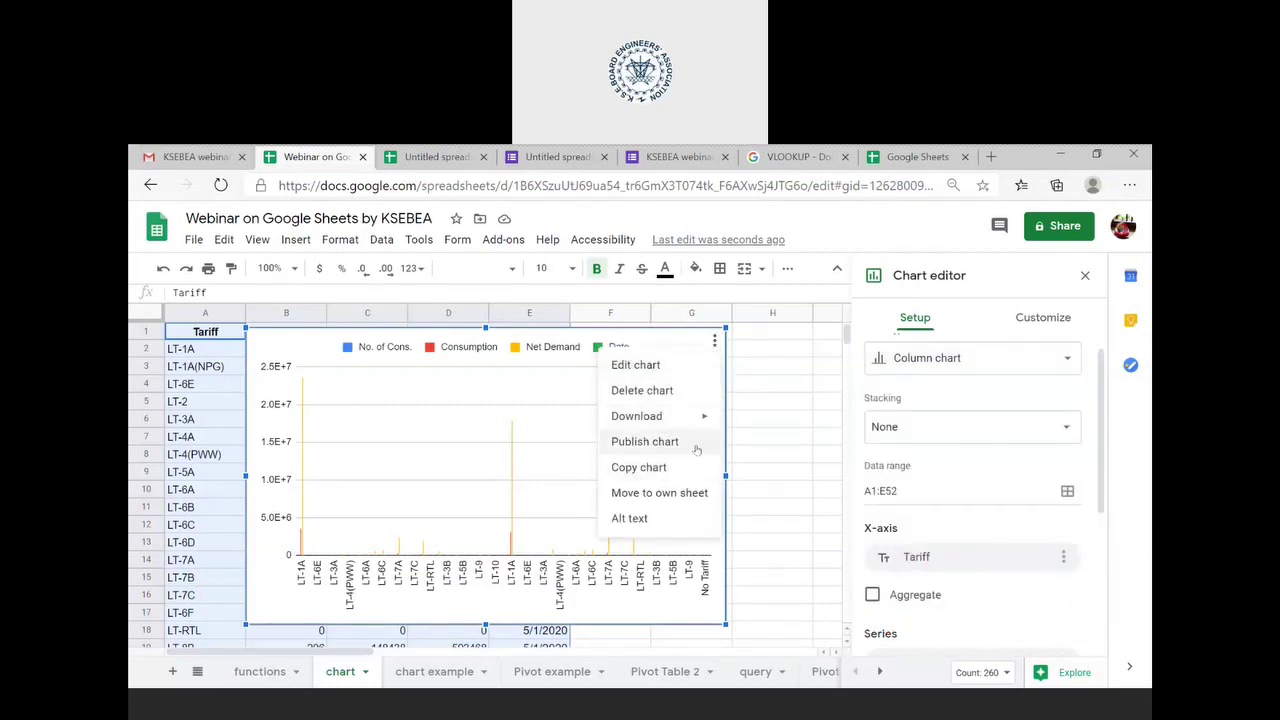
{"action": "left_click", "coordinate": [668, 495]}
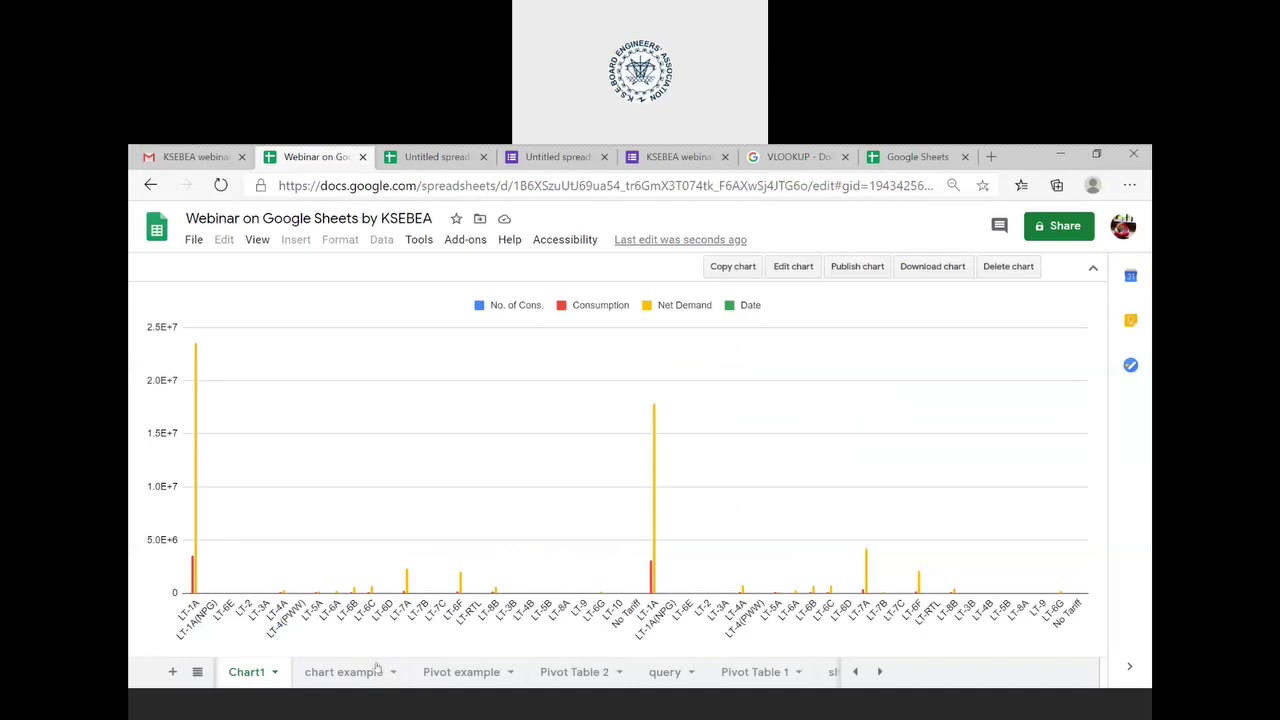
- Replace the Tariff X-axis with Date and turn on Aggregate, giving 5/1/2020 and 5/1/2019 bars
{"action": "left_click", "coordinate": [799, 270]}
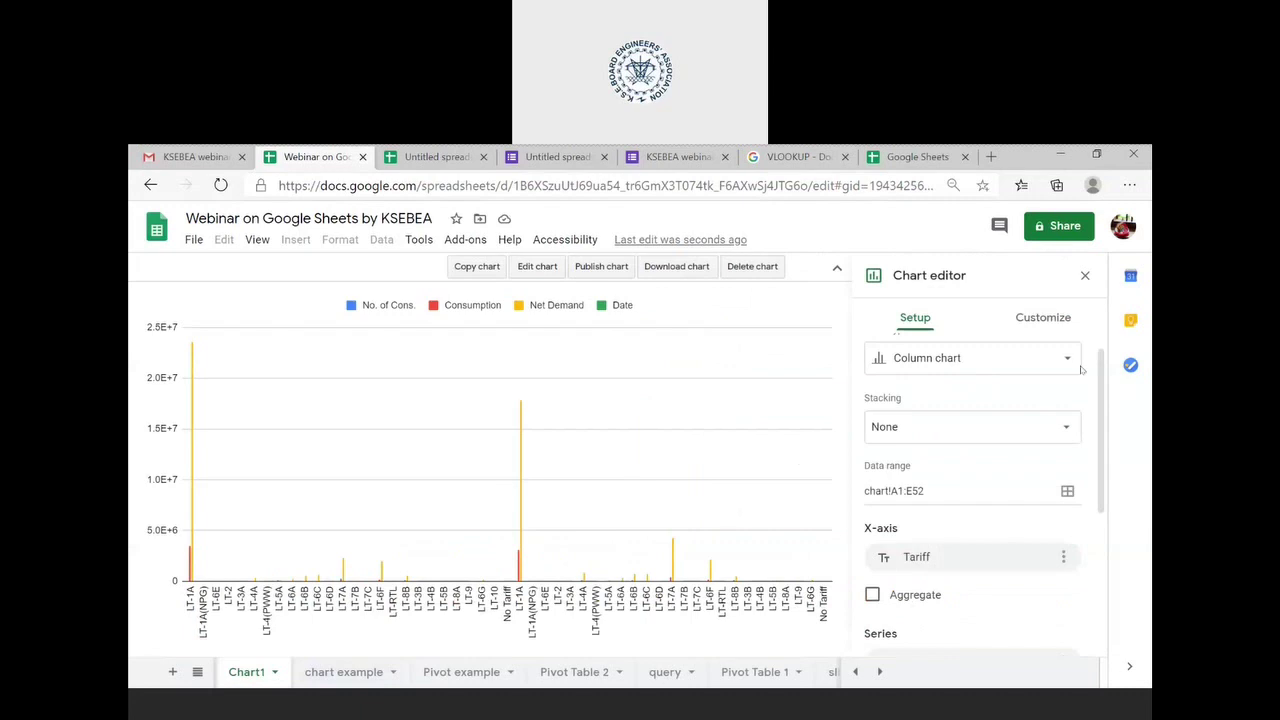
{"action": "scroll", "coordinate": [1000, 525], "scroll_direction": "down", "scroll_amount": 1}
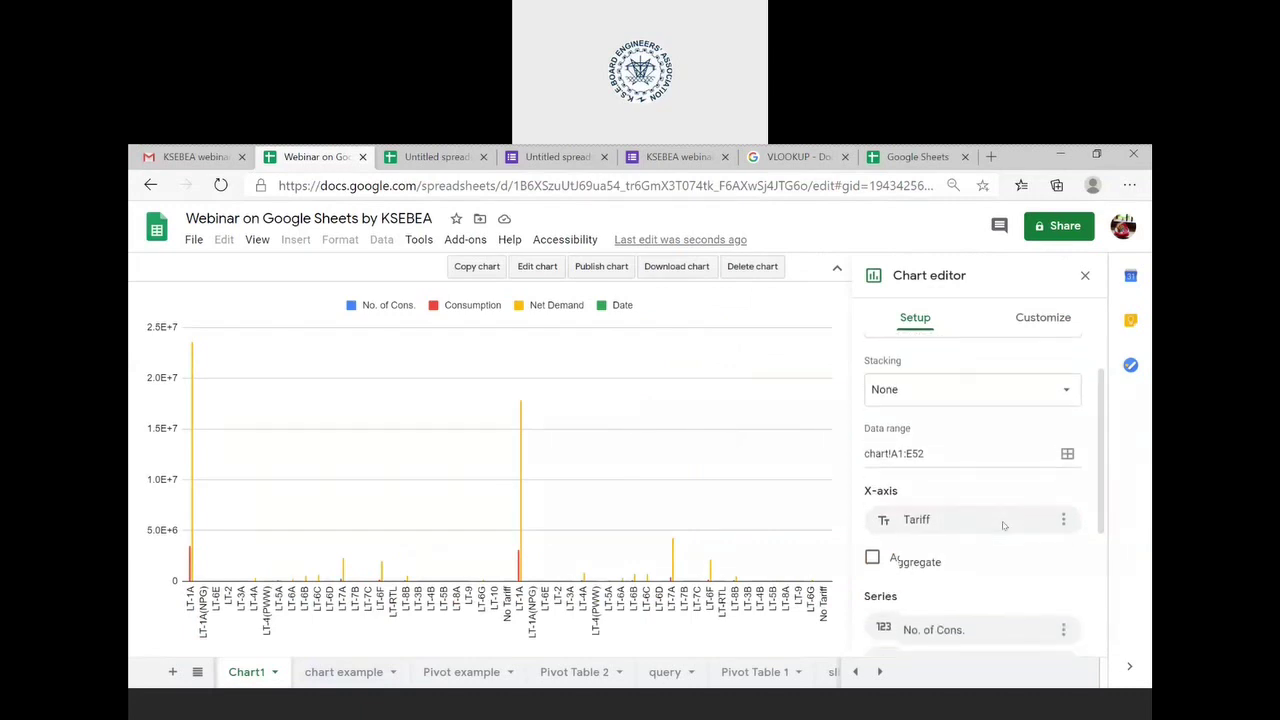
{"action": "scroll", "coordinate": [1004, 525], "scroll_direction": "down", "scroll_amount": 1}
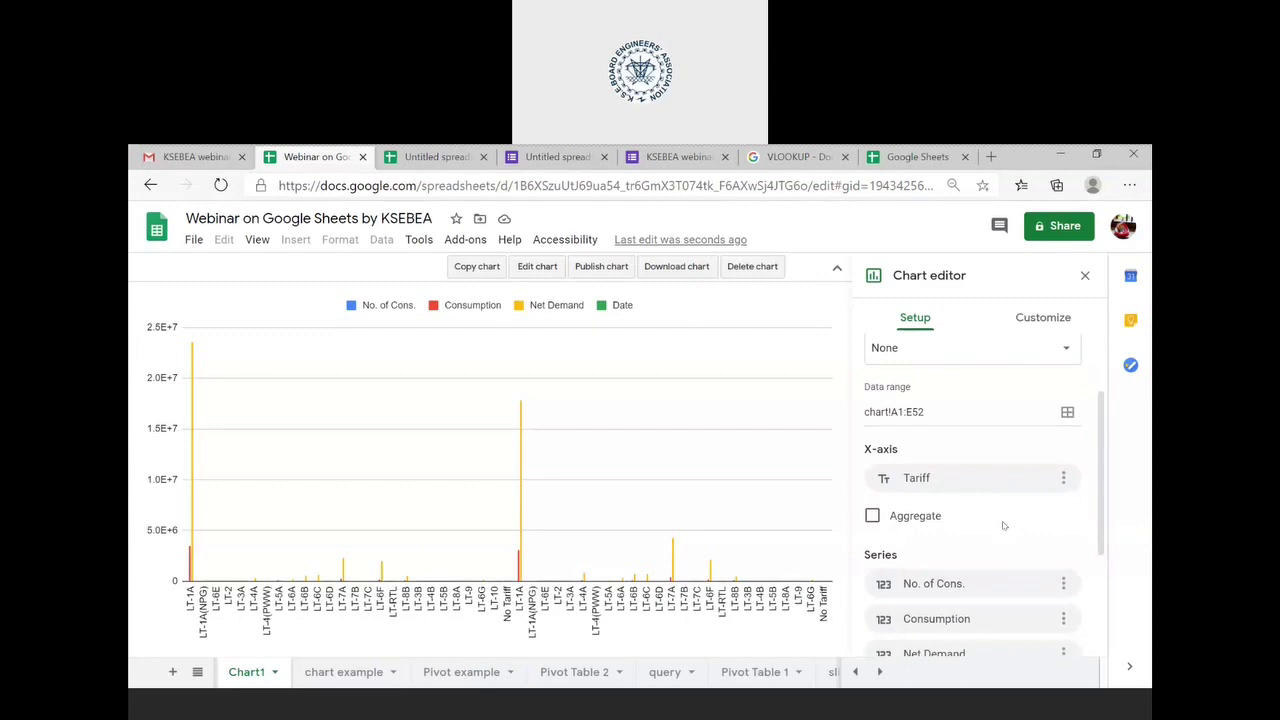
{"action": "left_click", "coordinate": [1062, 478]}
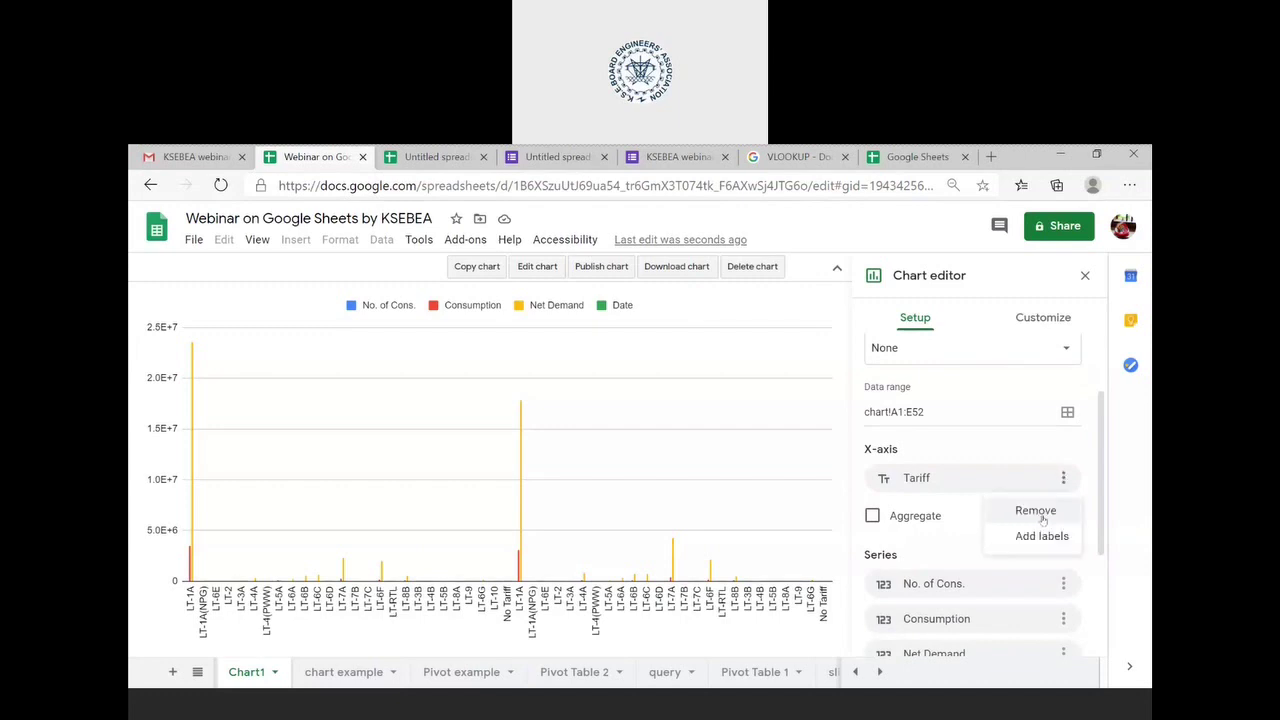
{"action": "left_click", "coordinate": [1038, 511]}
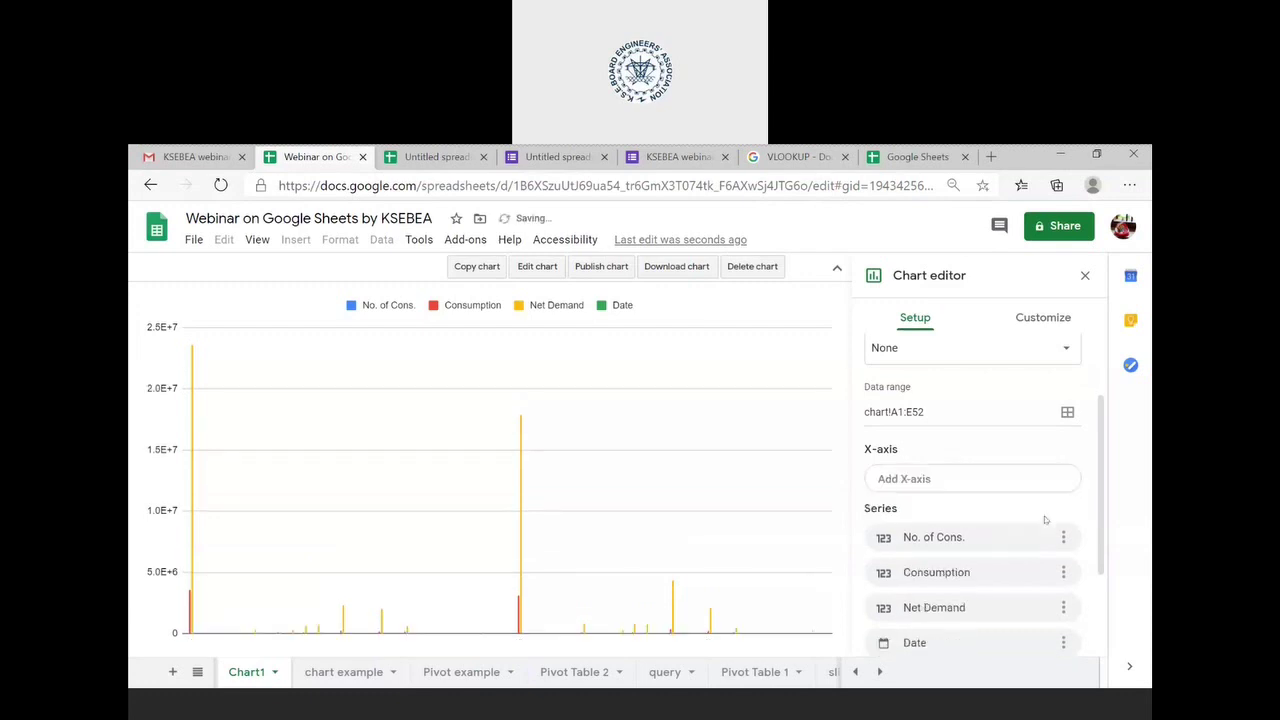
{"action": "left_click", "coordinate": [954, 479]}
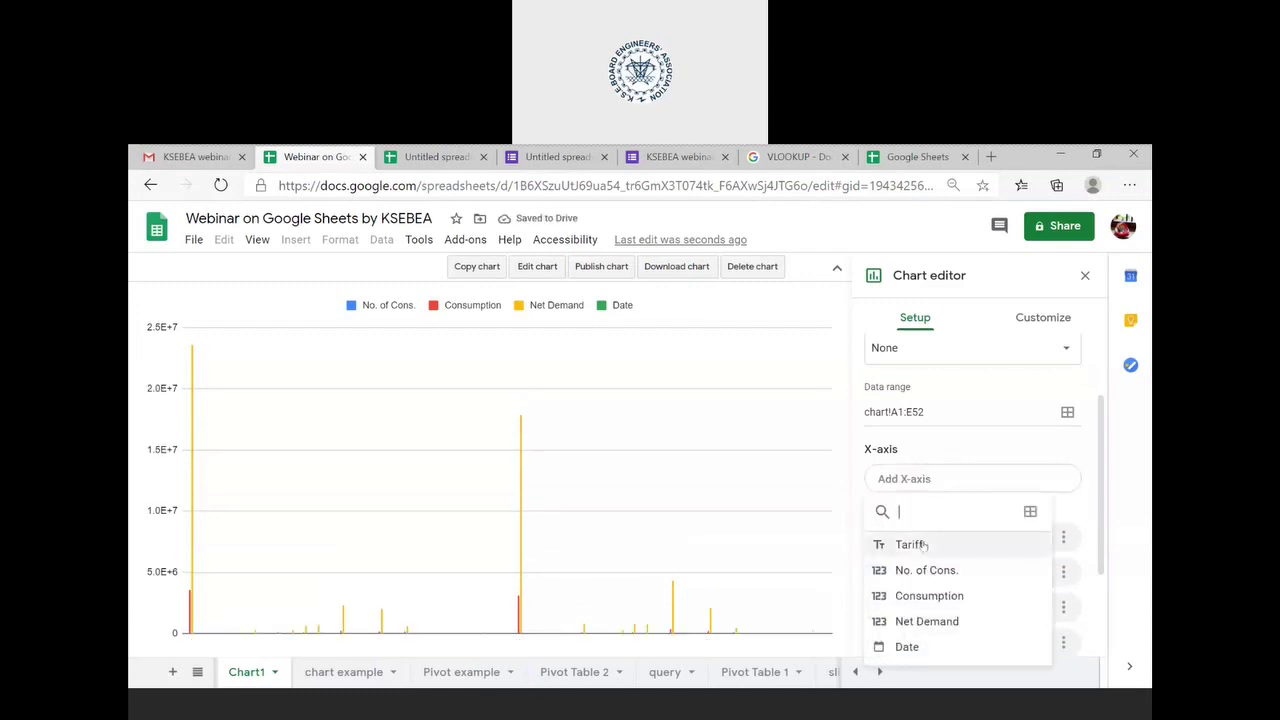
{"action": "left_click", "coordinate": [906, 647]}
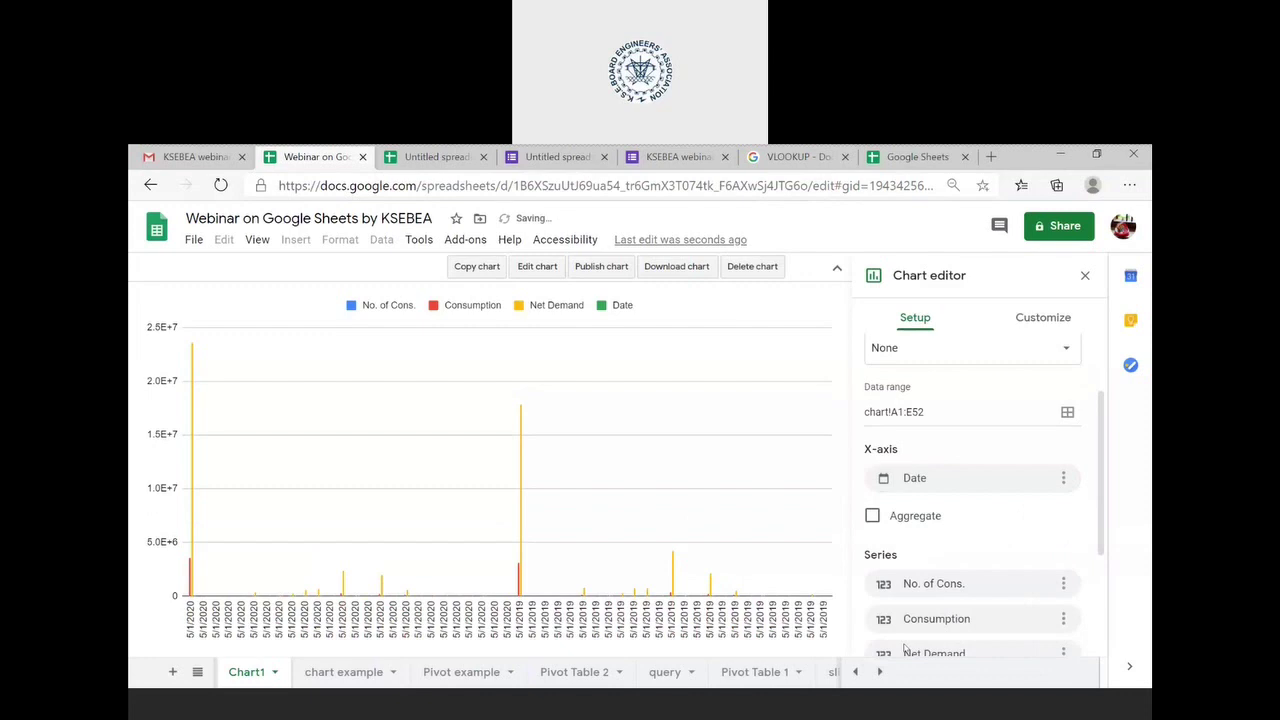
{"action": "left_click", "coordinate": [872, 517]}
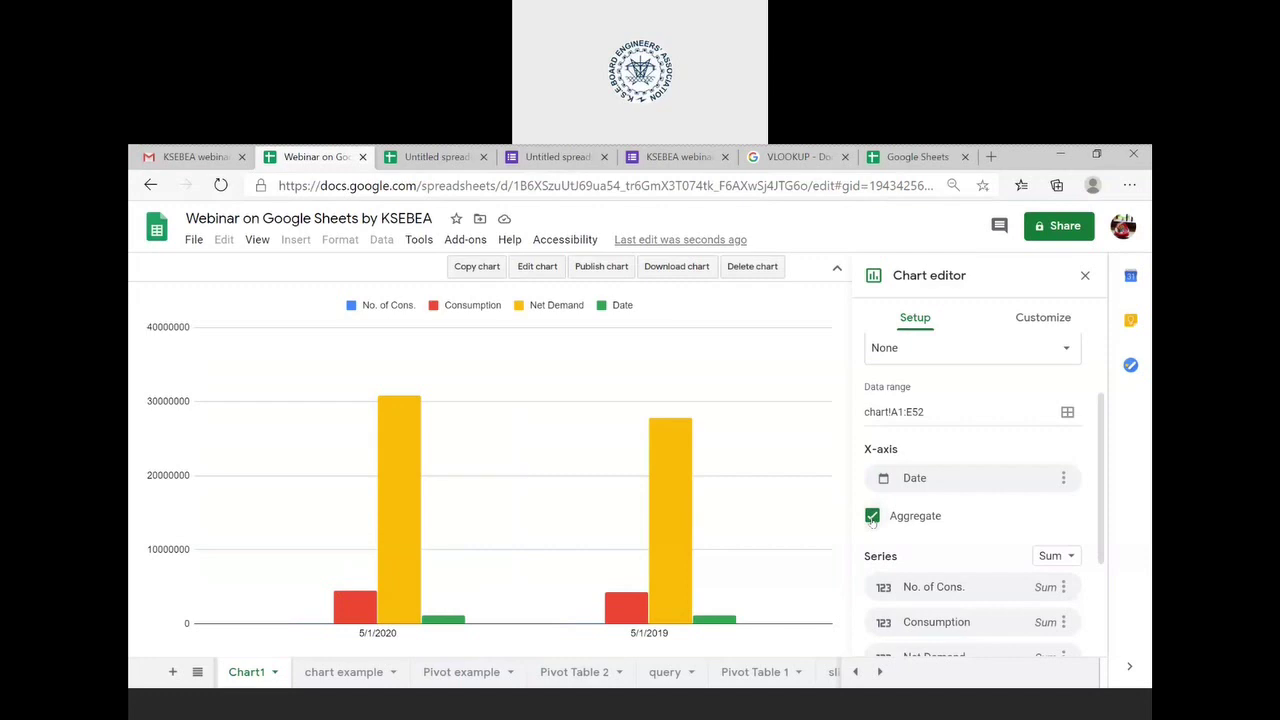
{"action": "scroll", "coordinate": [1000, 510], "scroll_direction": "down", "scroll_amount": 3}
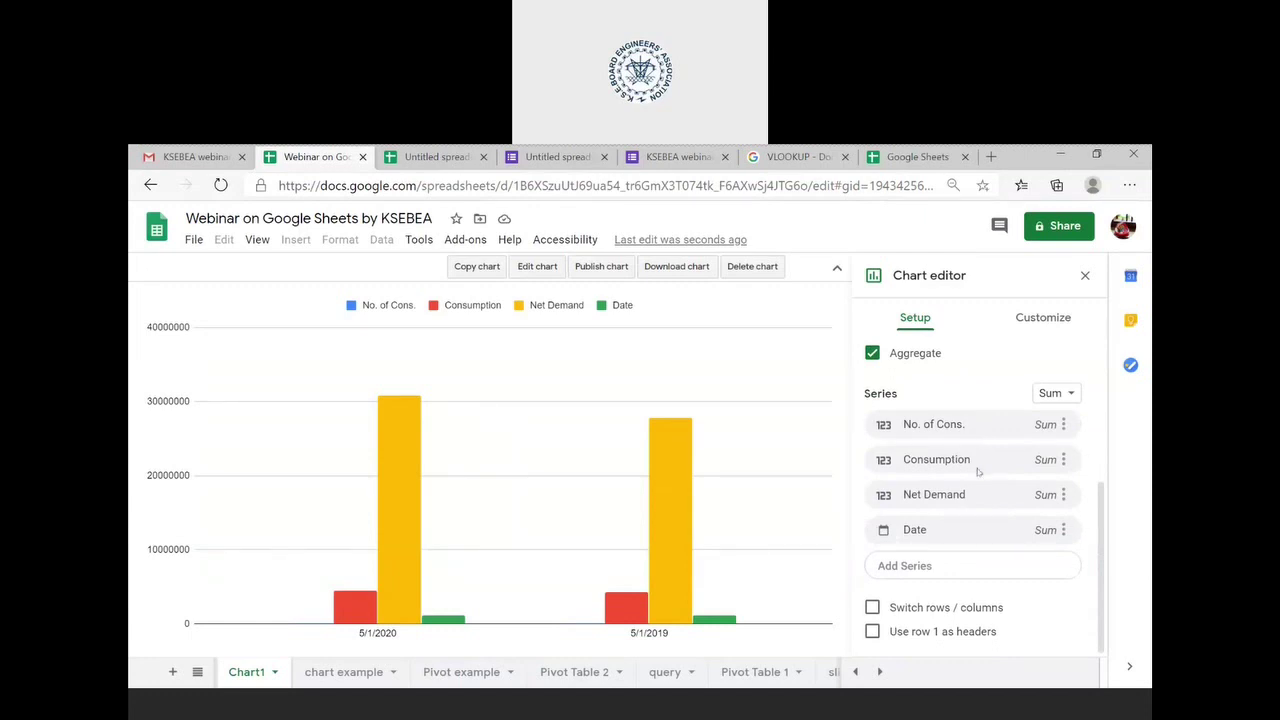
- Remove the Date and No. of Cons. series, then select the Net Demand bars for styling
{"action": "left_click", "coordinate": [1064, 530]}
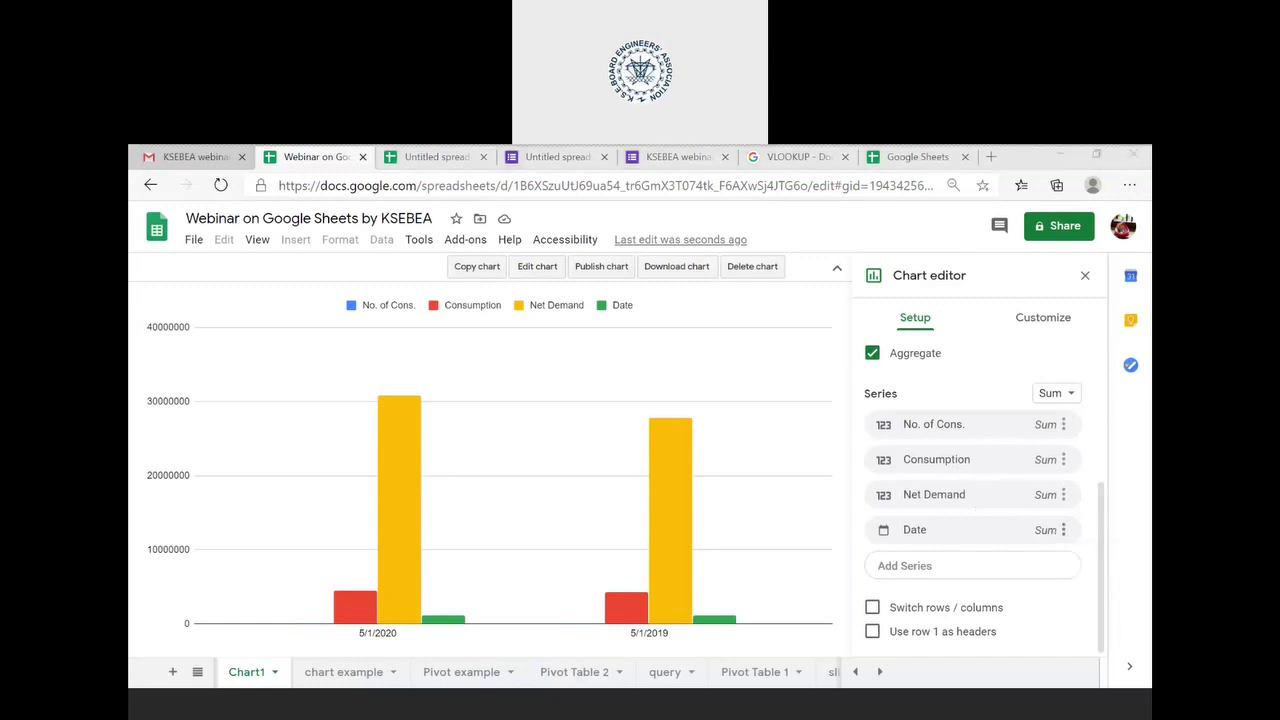
{"action": "left_click", "coordinate": [1063, 530]}
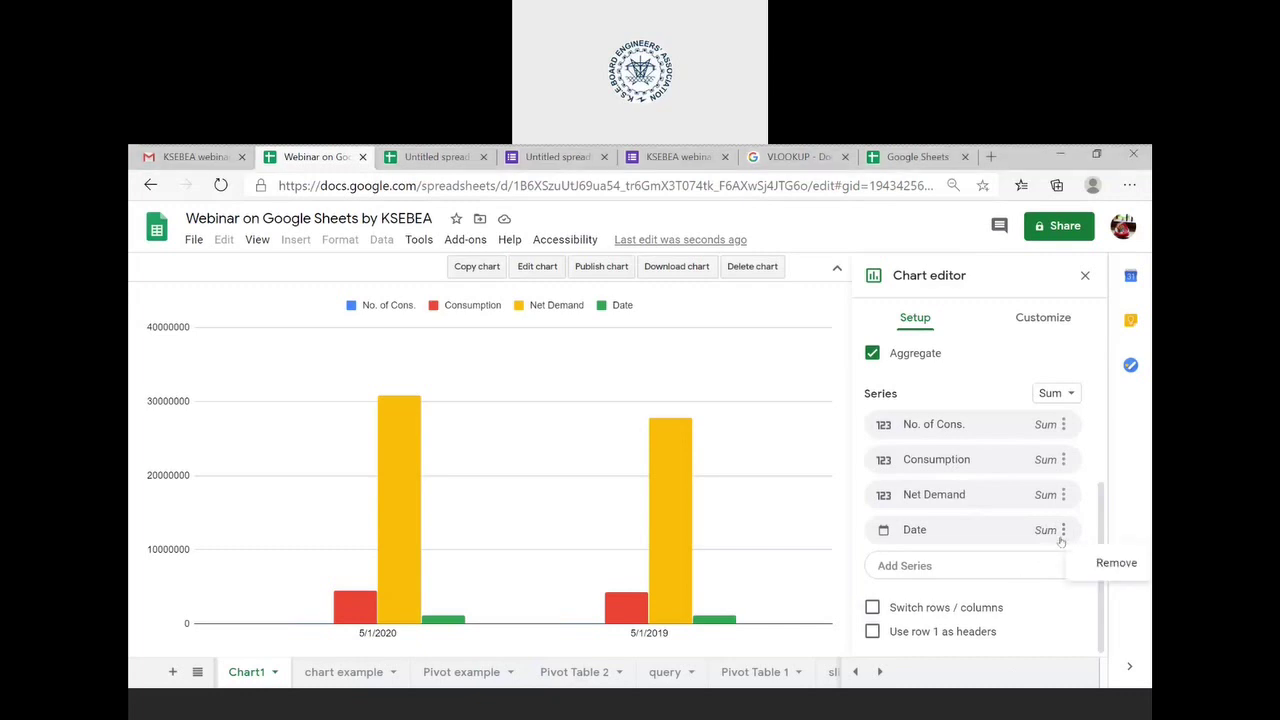
{"action": "left_click", "coordinate": [1112, 562]}
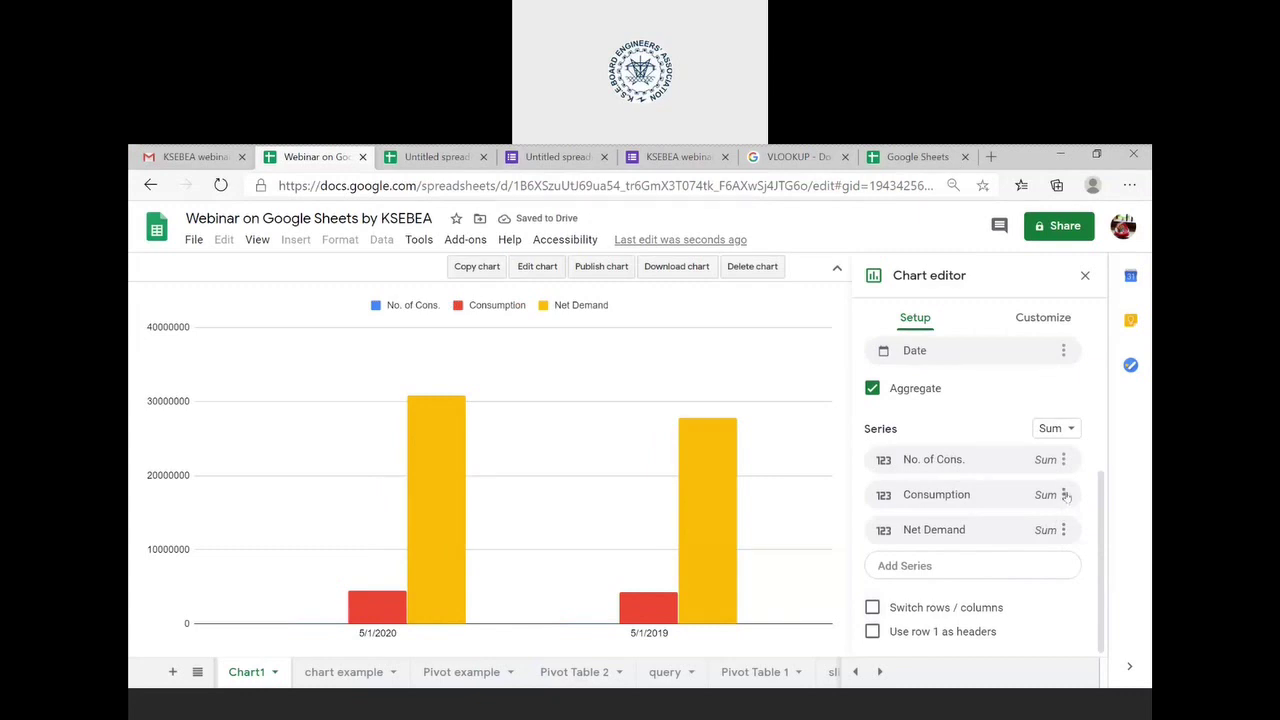
{"action": "left_click", "coordinate": [1063, 463]}
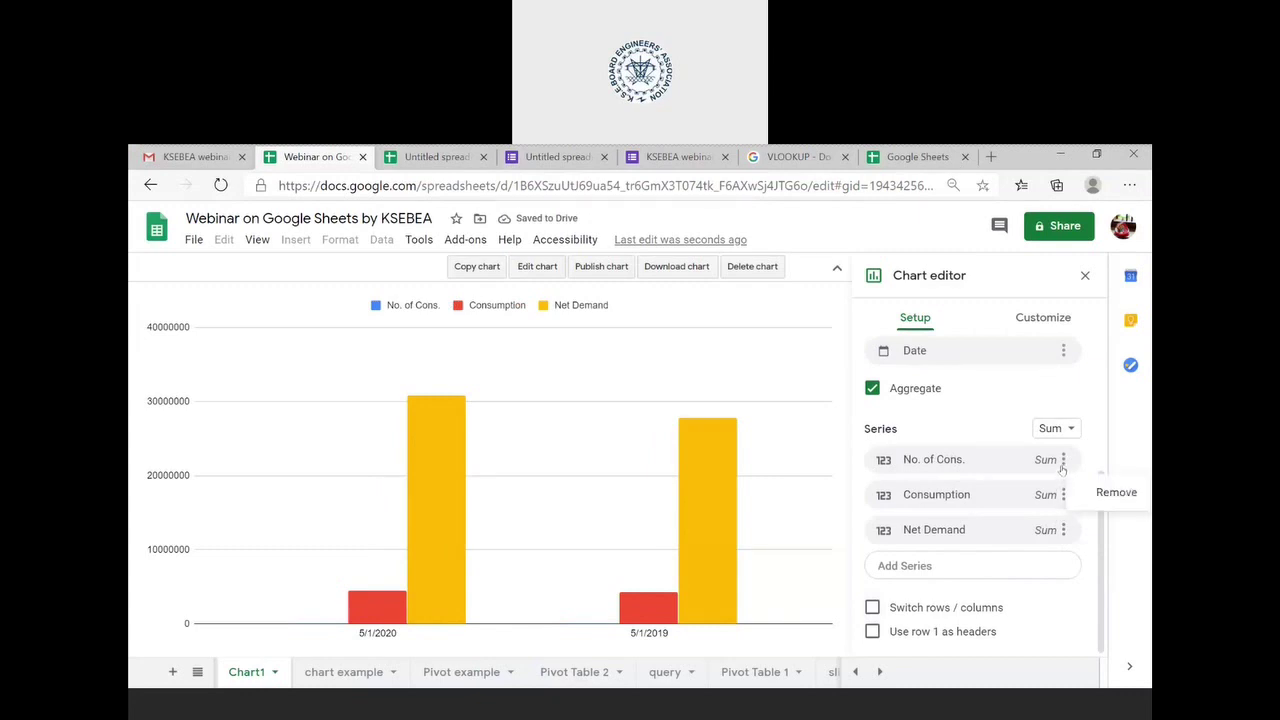
{"action": "left_click", "coordinate": [1105, 497]}
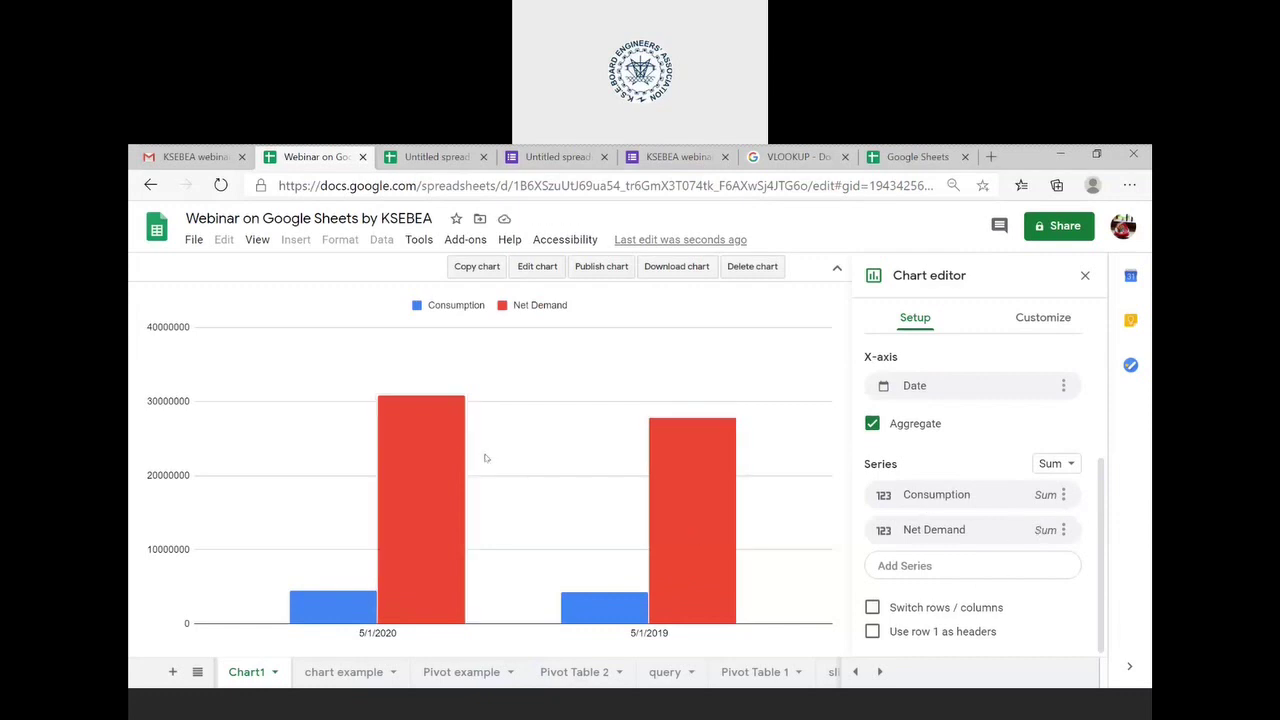
{"action": "left_click", "coordinate": [435, 472]}
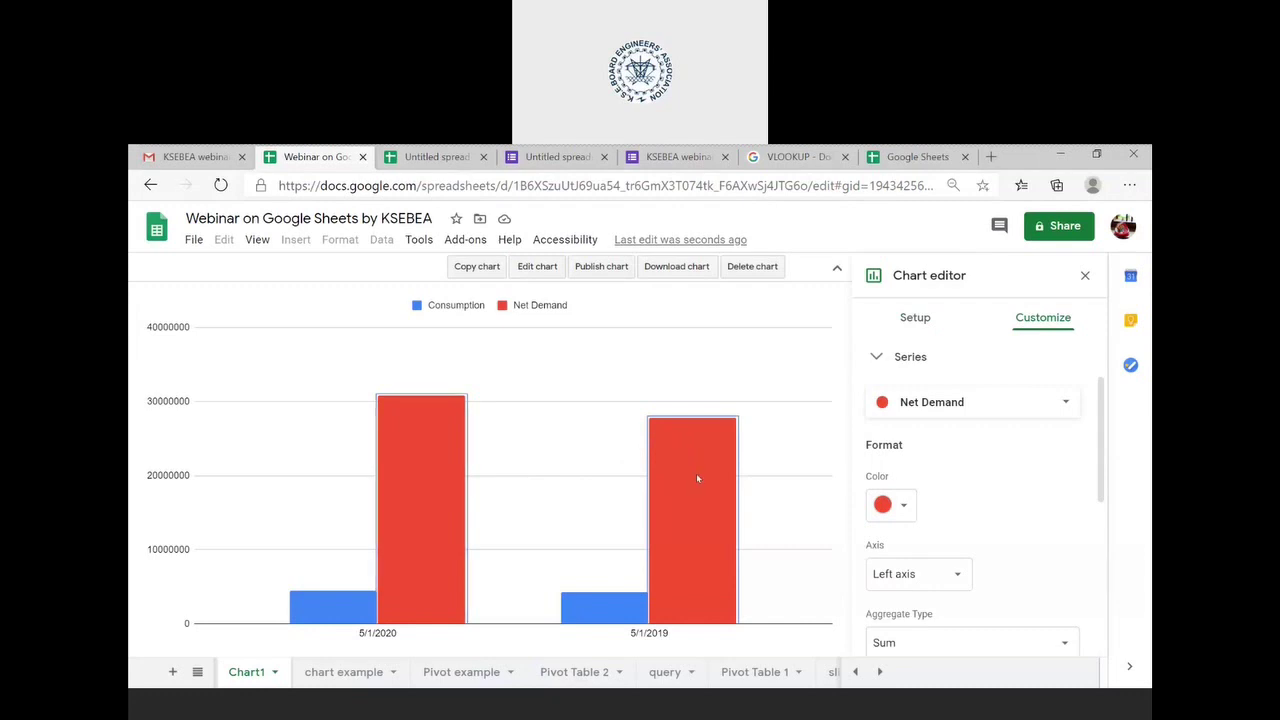
- Try a trendline on Net Demand, remove it, and show data labels on its bars
{"action": "scroll", "coordinate": [1039, 515], "scroll_direction": "down", "scroll_amount": 3}
{"action": "scroll", "coordinate": [1039, 515], "scroll_direction": "down", "scroll_amount": 2}
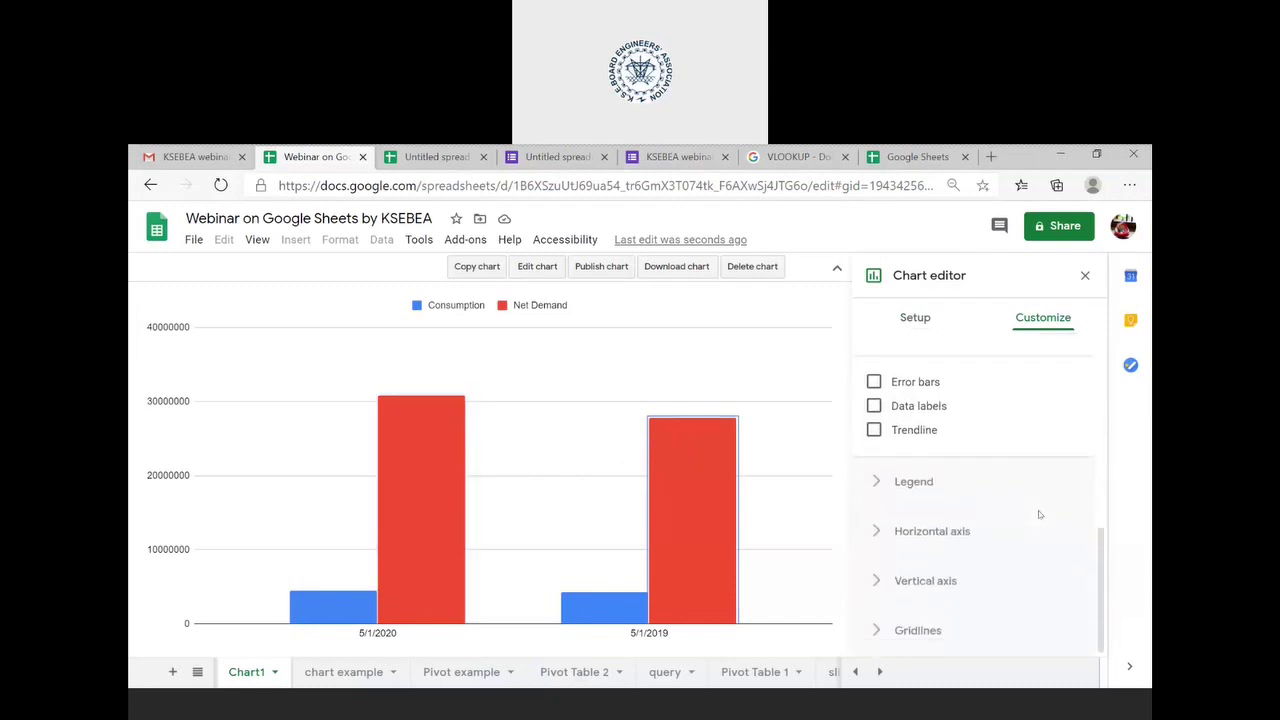
{"action": "left_click", "coordinate": [873, 430]}
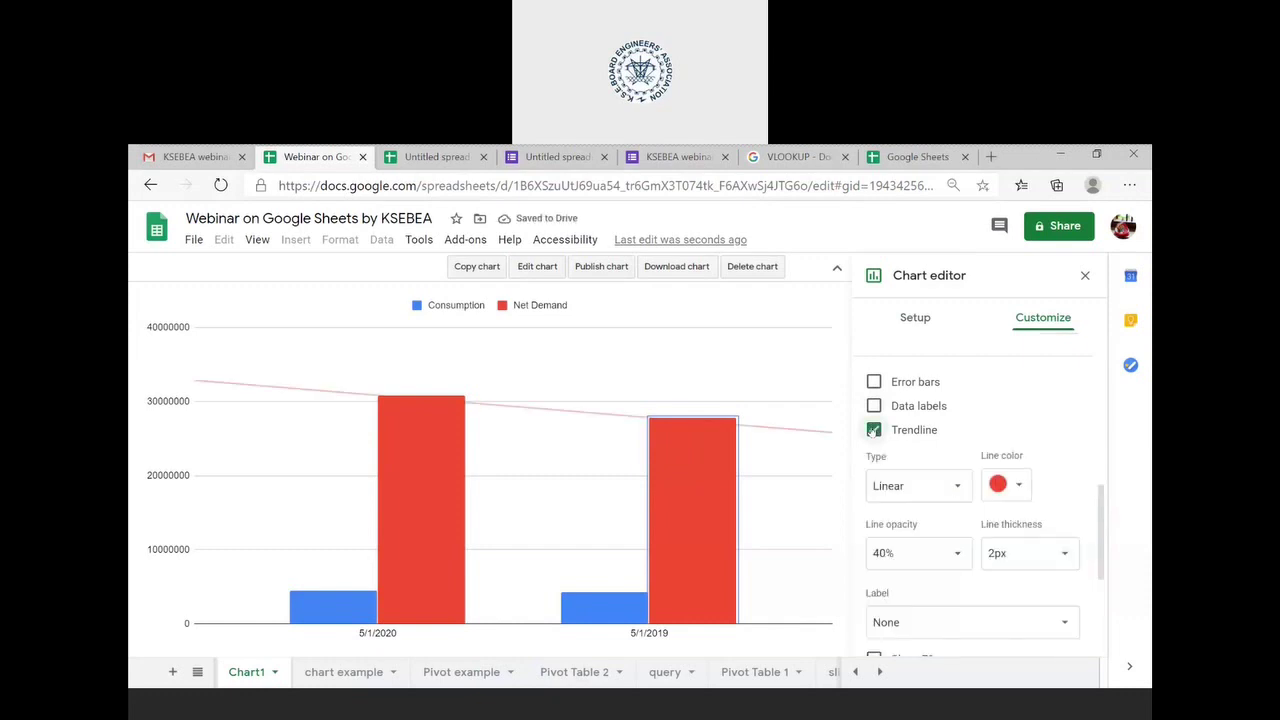
{"action": "left_click", "coordinate": [873, 430]}
{"action": "left_click", "coordinate": [873, 405]}
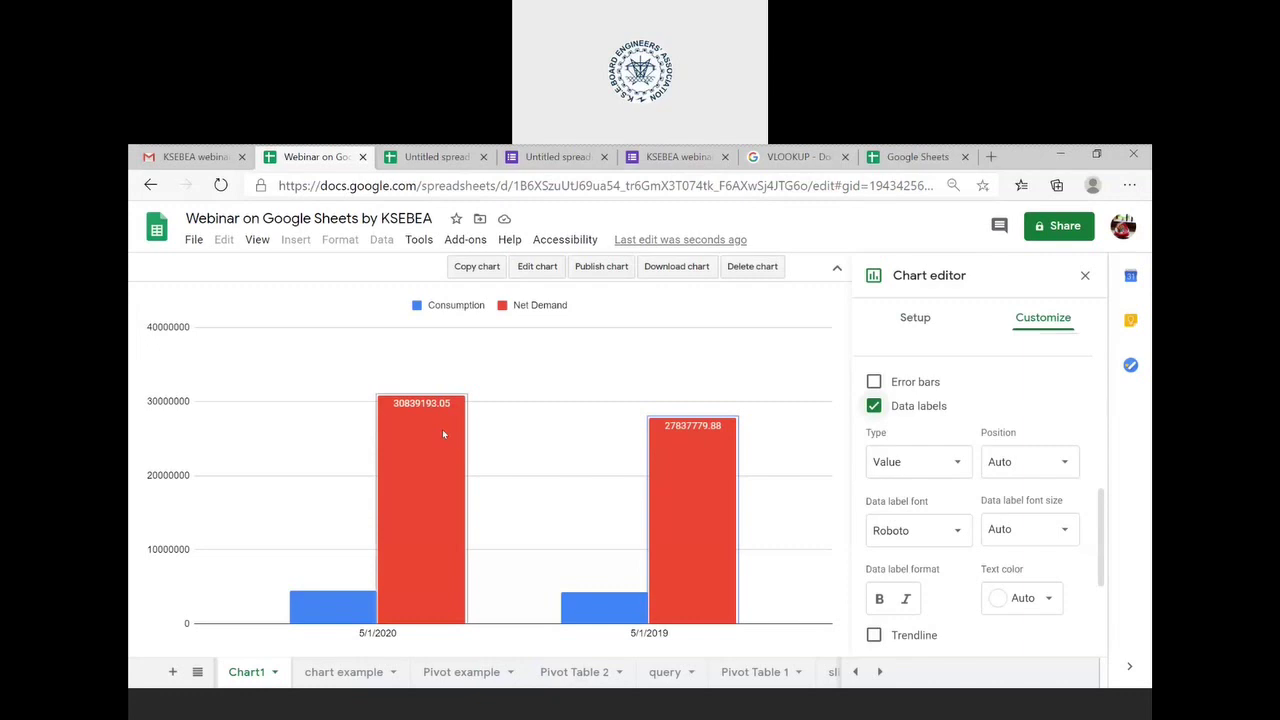
{"action": "left_click", "coordinate": [530, 470]}
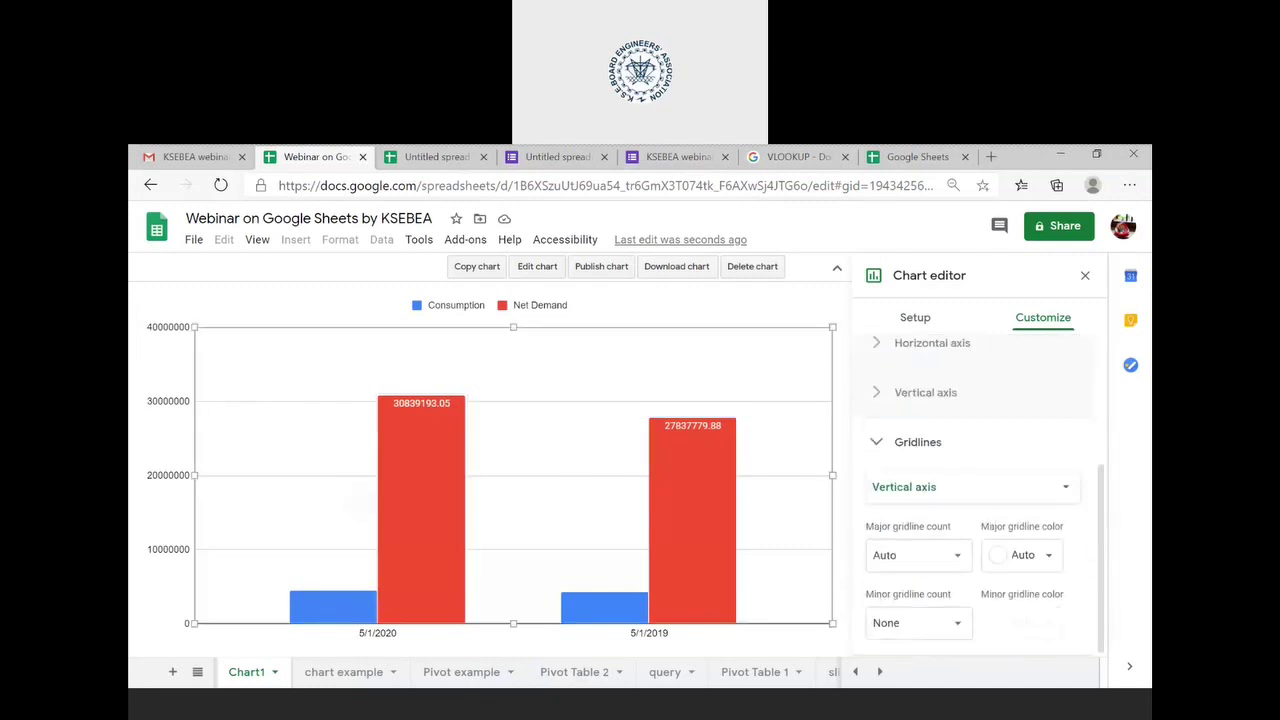
{"action": "left_click", "coordinate": [690, 458]}
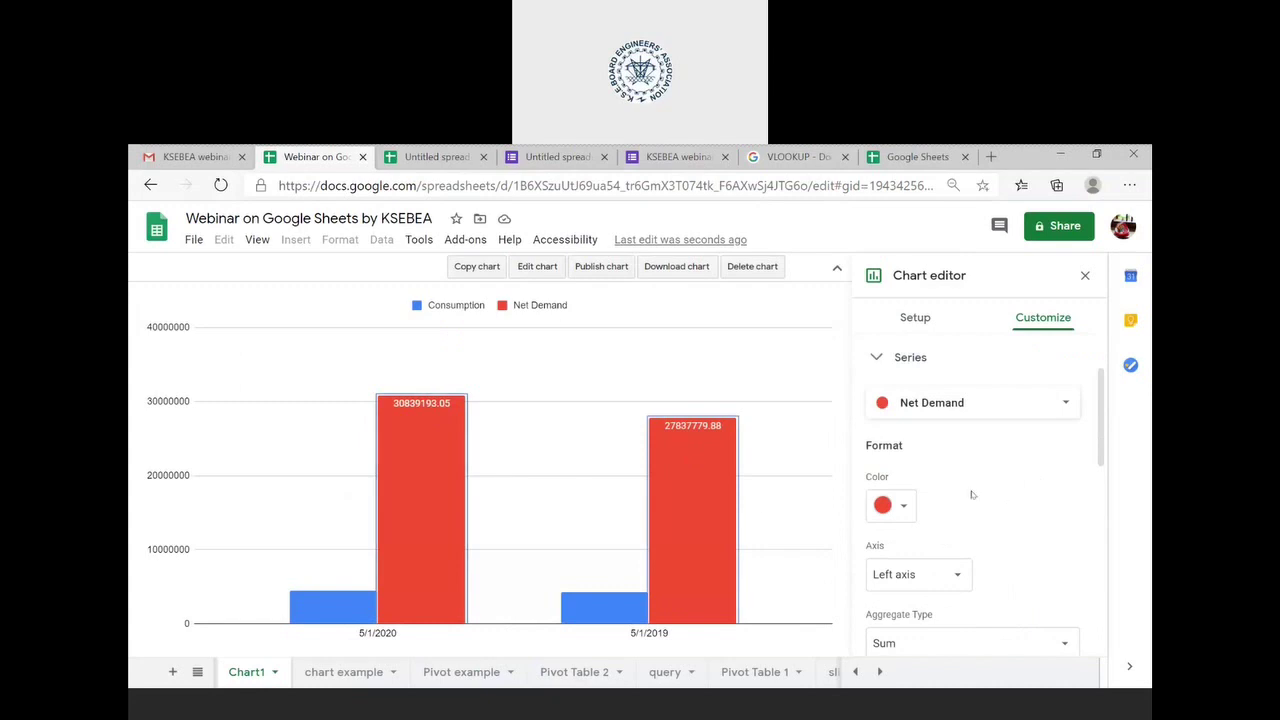
- Add percentage error bars to Net Demand, then remove them again
{"action": "scroll", "coordinate": [997, 506], "scroll_direction": "down", "scroll_amount": 4}
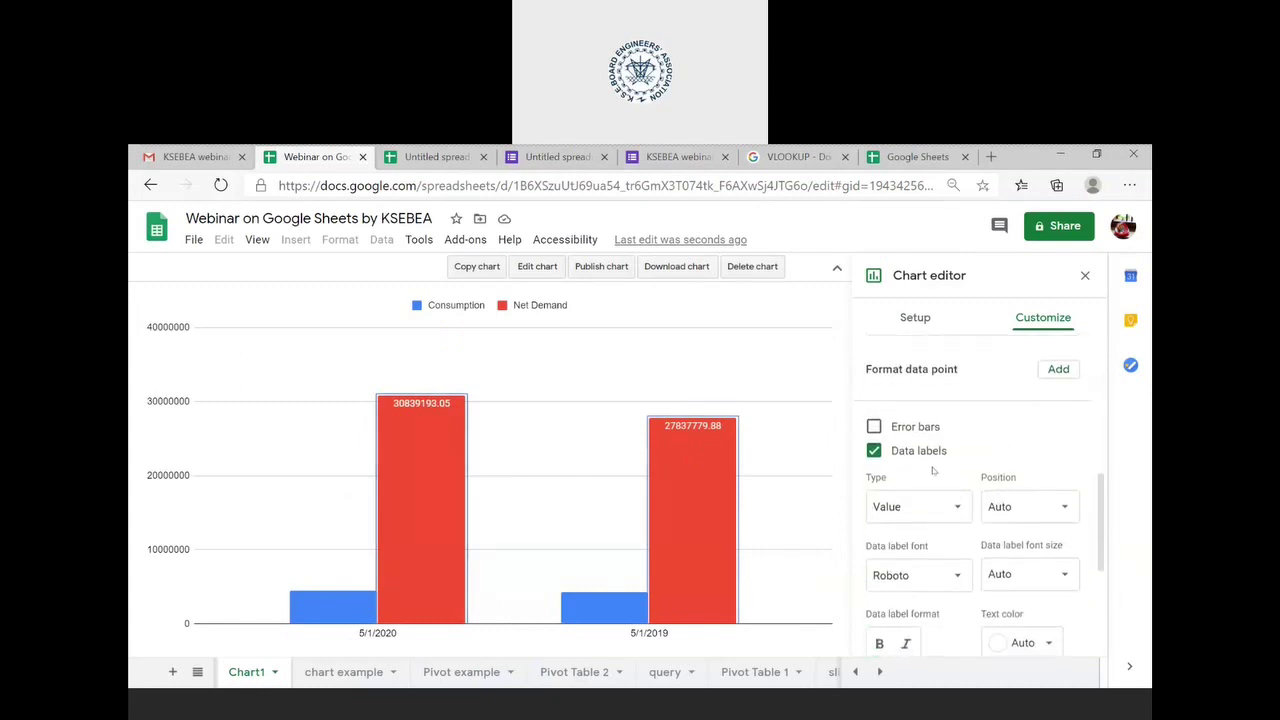
{"action": "scroll", "coordinate": [970, 460], "scroll_direction": "down", "scroll_amount": 1}
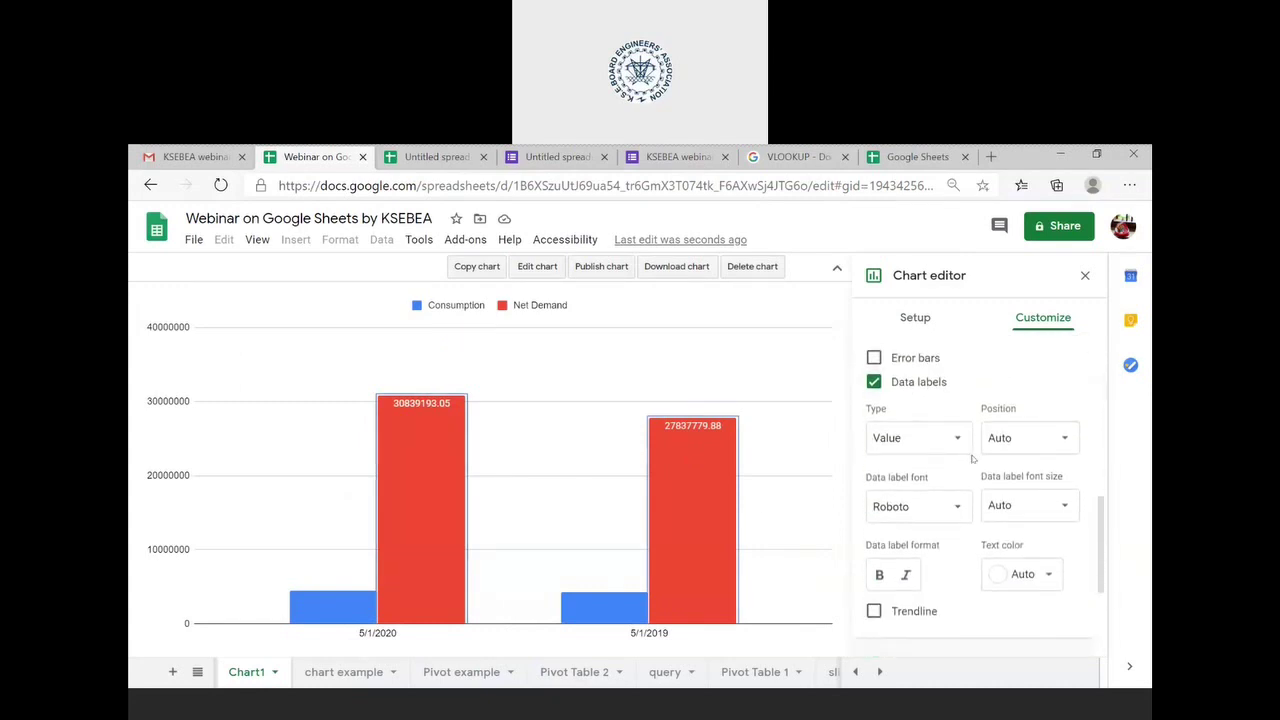
{"action": "left_click", "coordinate": [874, 358]}
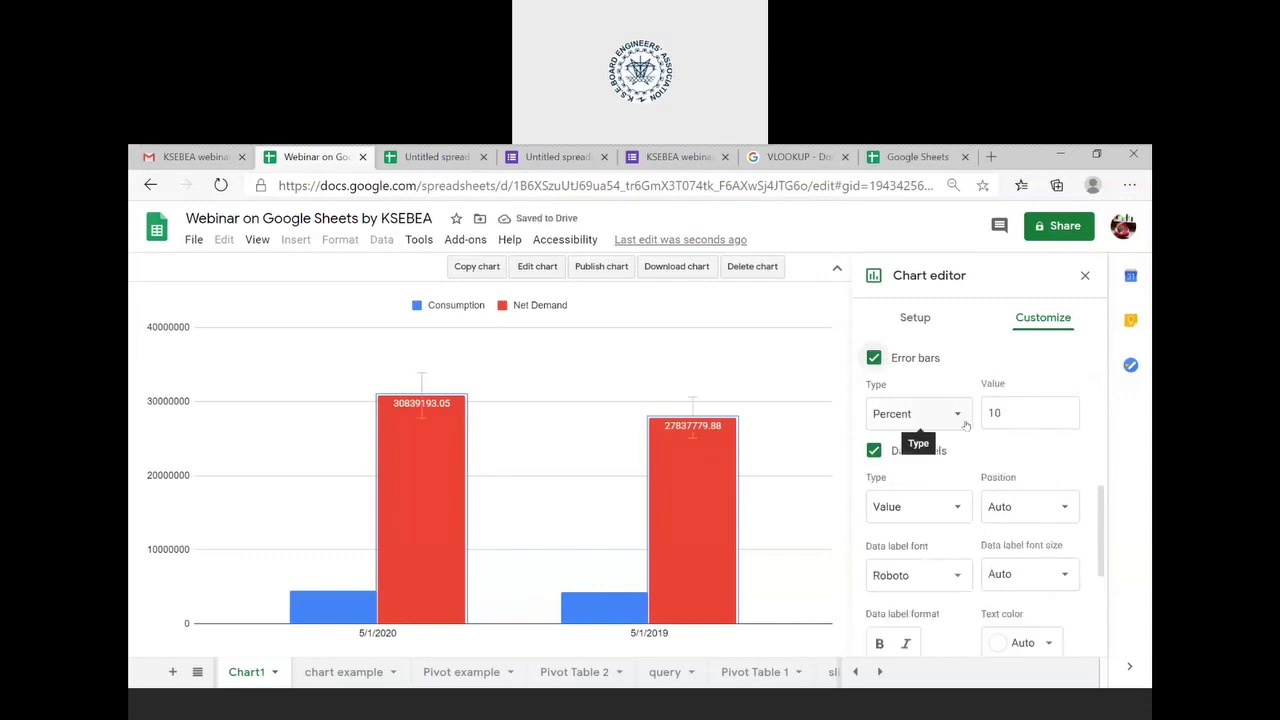
{"action": "left_click", "coordinate": [872, 358]}
- Switch the vertical axis to log scale and back, then edit its Min value
{"action": "scroll", "coordinate": [957, 469], "scroll_direction": "down", "scroll_amount": 2}
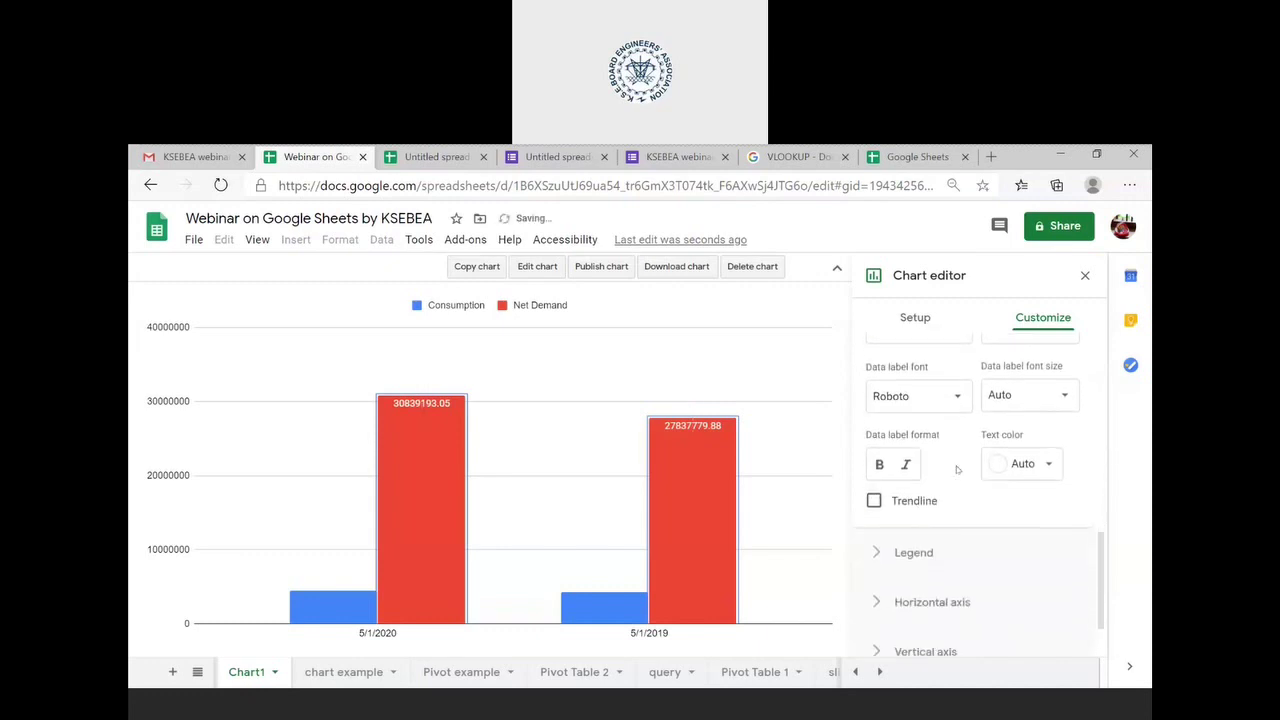
{"action": "scroll", "coordinate": [998, 503], "scroll_direction": "down", "scroll_amount": 1}
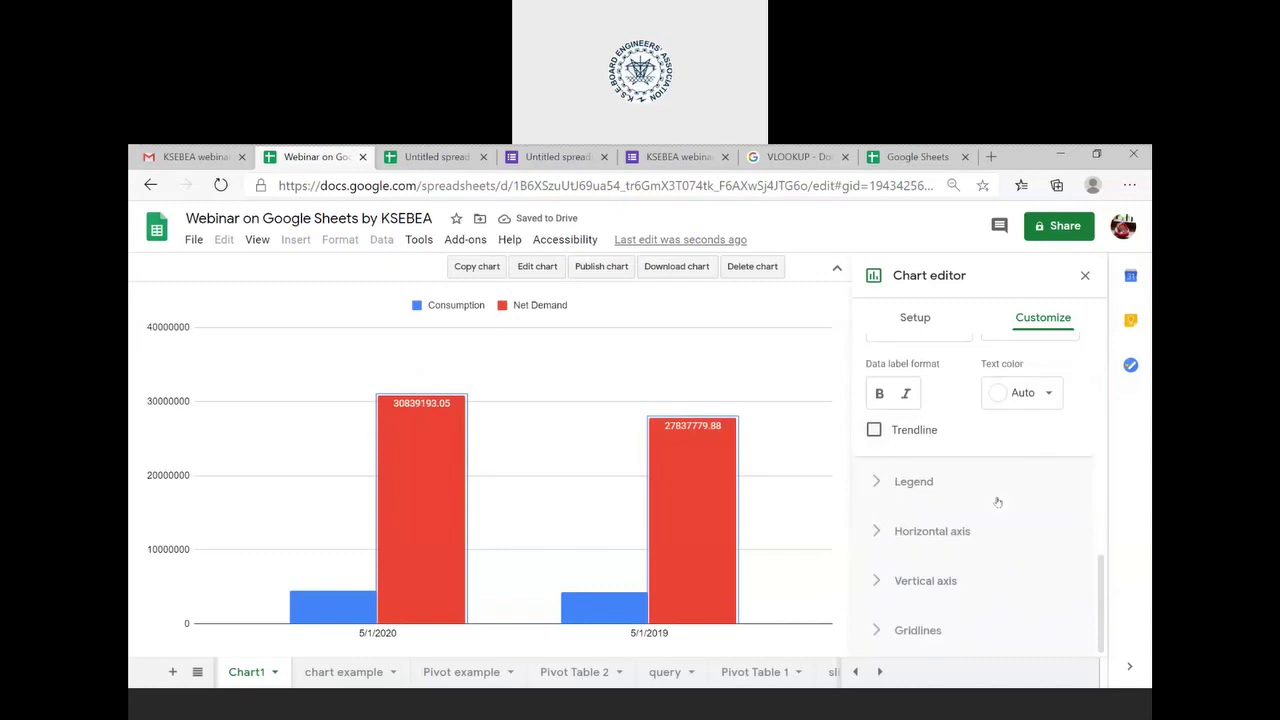
{"action": "left_click", "coordinate": [922, 586]}
{"action": "left_click", "coordinate": [896, 517]}
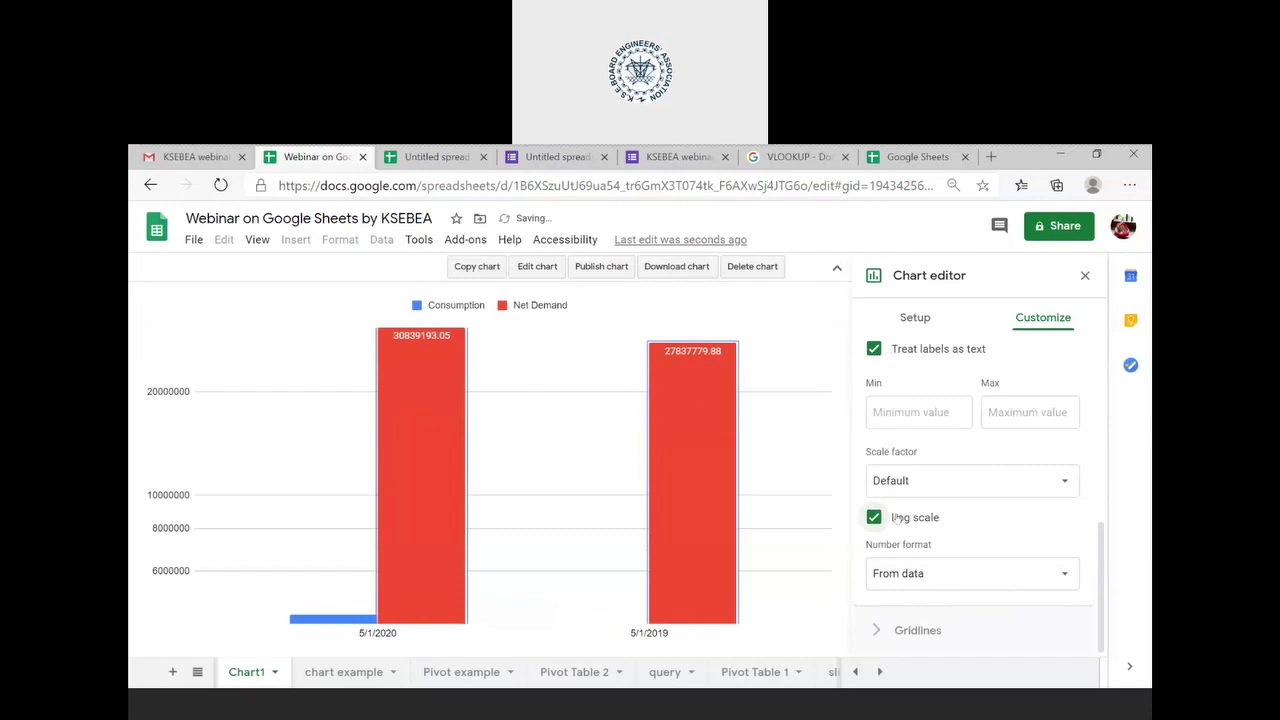
{"action": "left_click", "coordinate": [896, 517]}
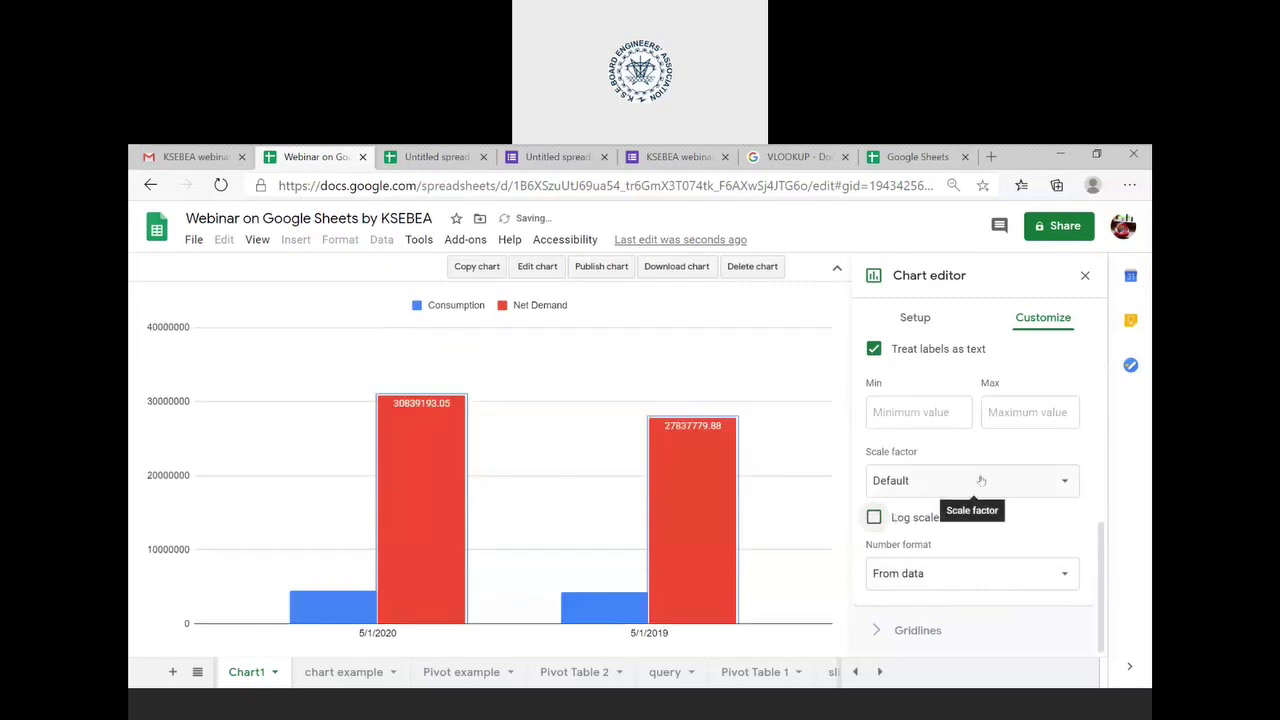
{"action": "scroll", "coordinate": [981, 481], "scroll_direction": "up", "scroll_amount": 1}
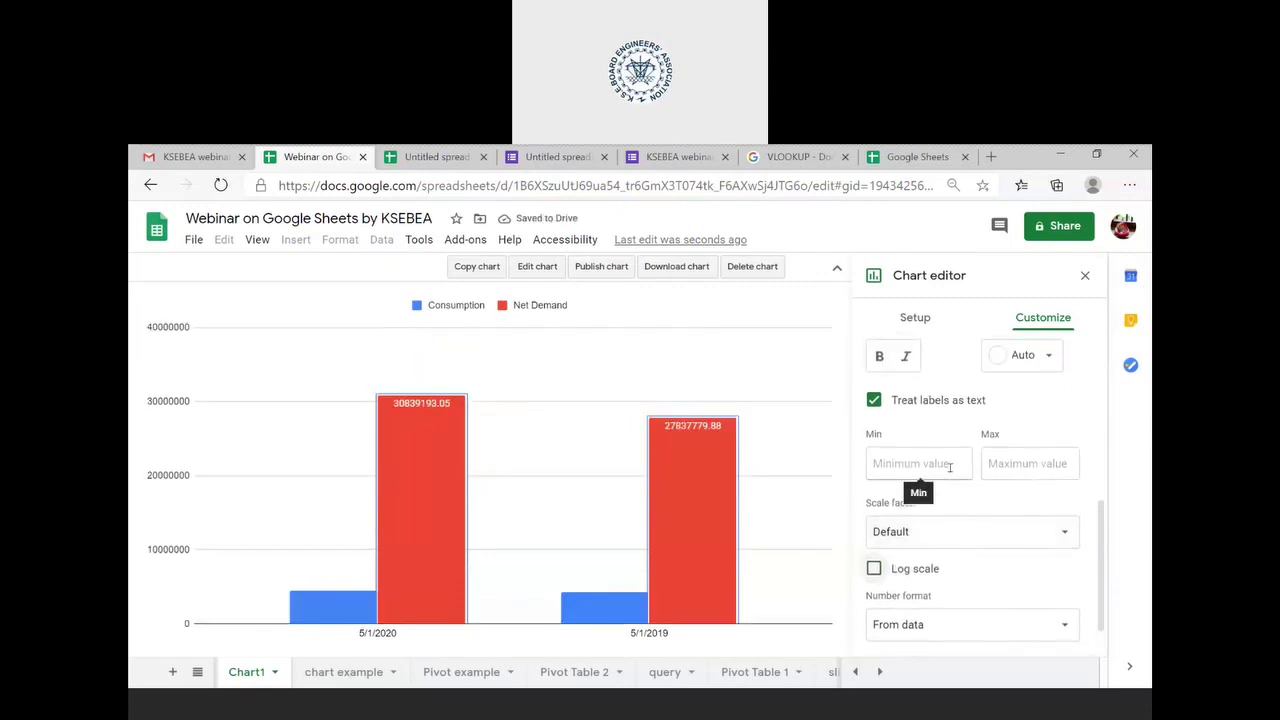
{"action": "left_click", "coordinate": [950, 466]}
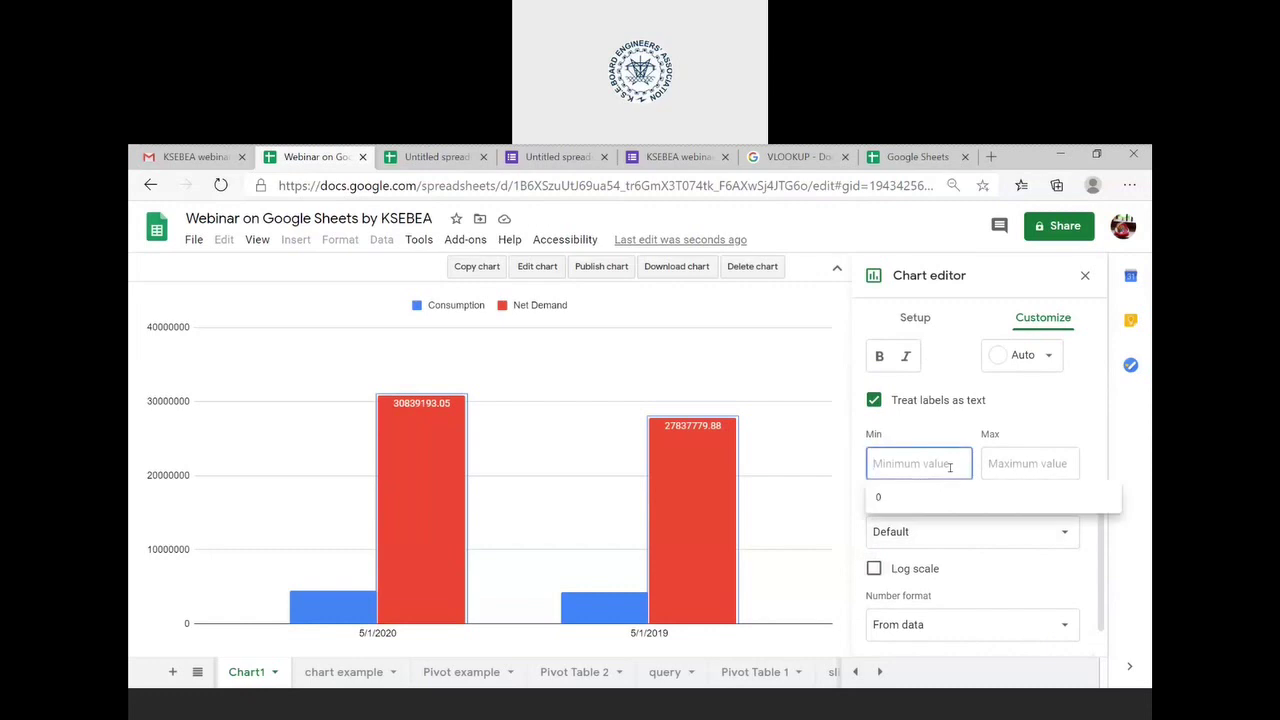
{"action": "scroll", "coordinate": [1070, 418], "scroll_direction": "up", "scroll_amount": 5}
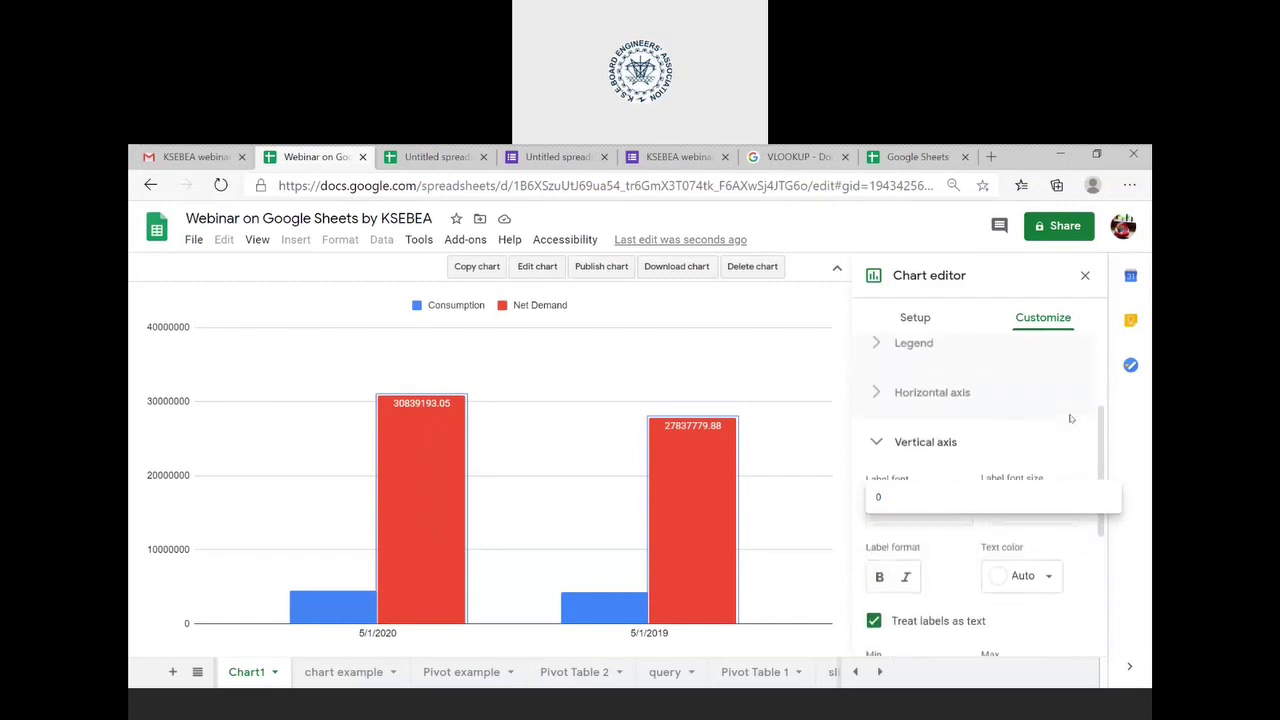
- Make the chart 3D, trying compare mode and maximize before turning both off
{"action": "left_click", "coordinate": [920, 362]}
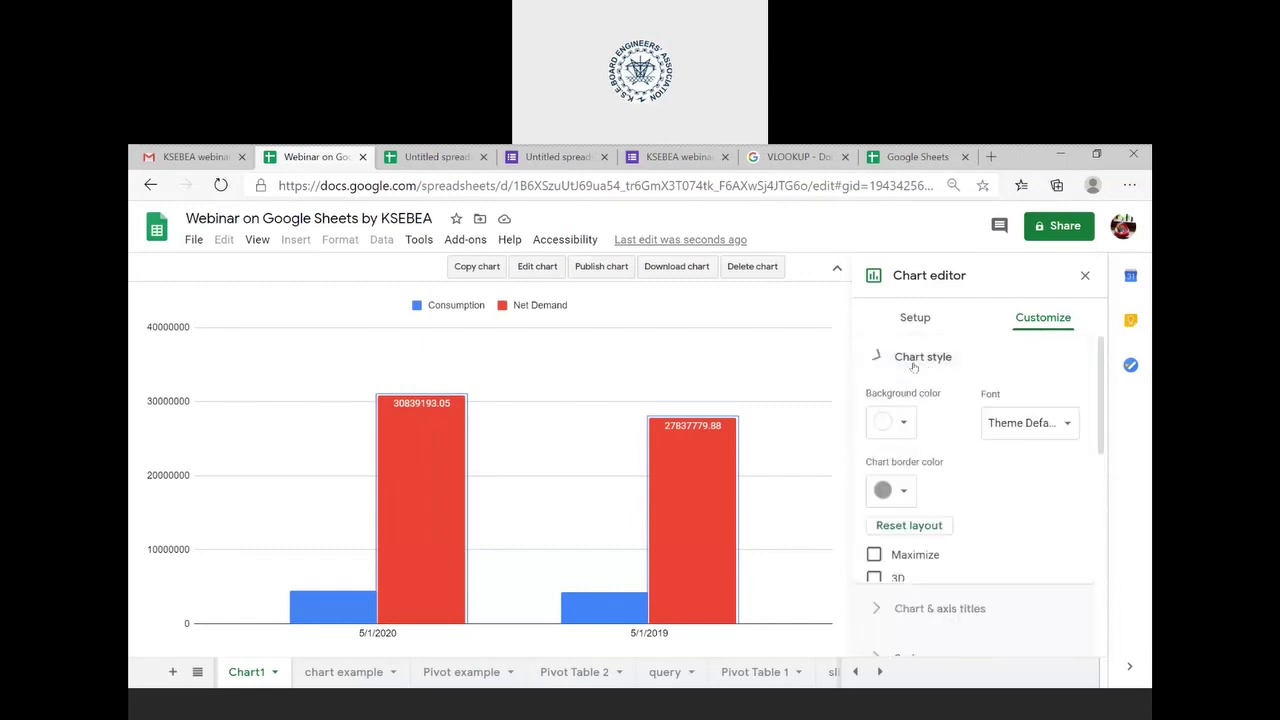
{"action": "left_click", "coordinate": [874, 579]}
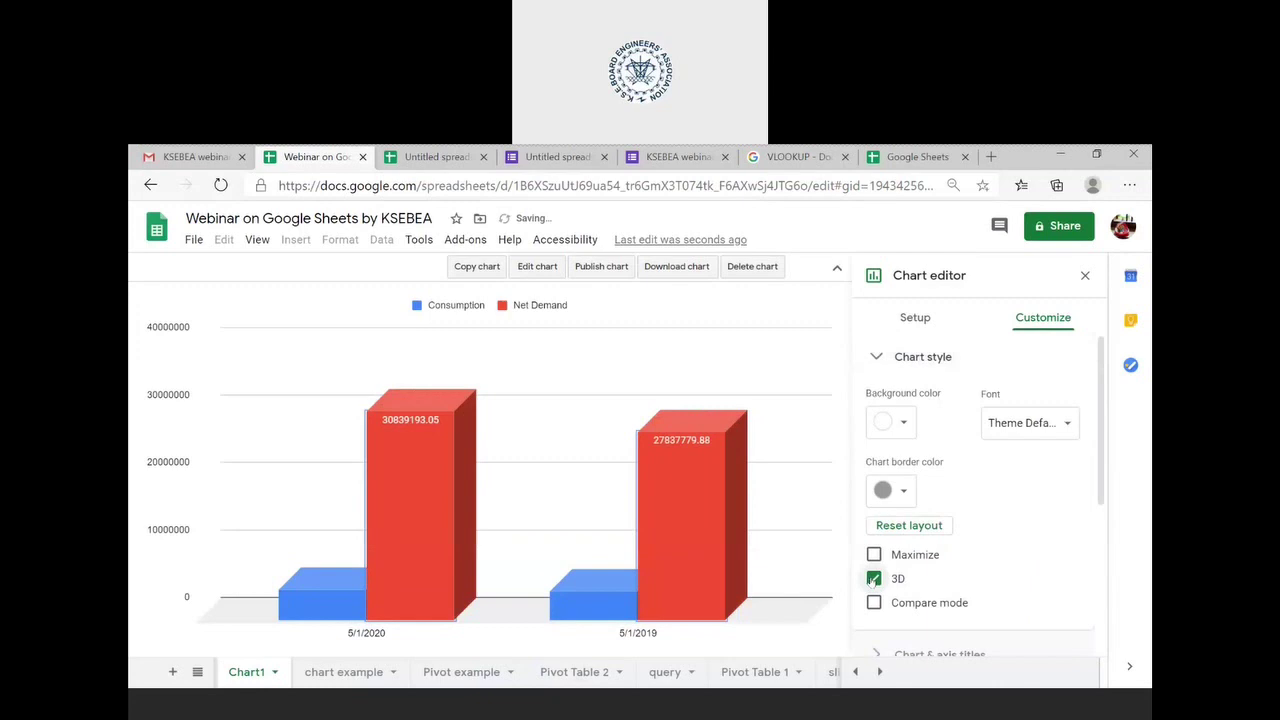
{"action": "left_click", "coordinate": [874, 603]}
{"action": "scroll", "coordinate": [963, 577], "scroll_direction": "down", "scroll_amount": 1}
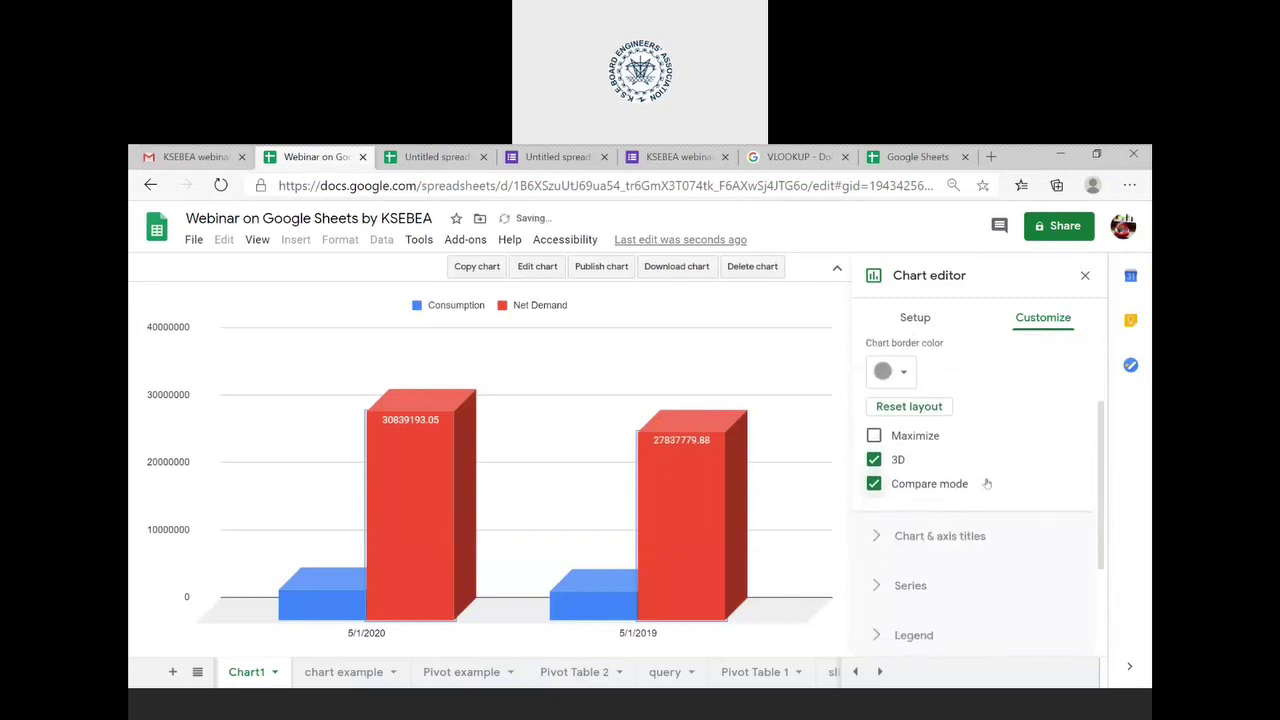
{"action": "scroll", "coordinate": [1030, 418], "scroll_direction": "up", "scroll_amount": 1}
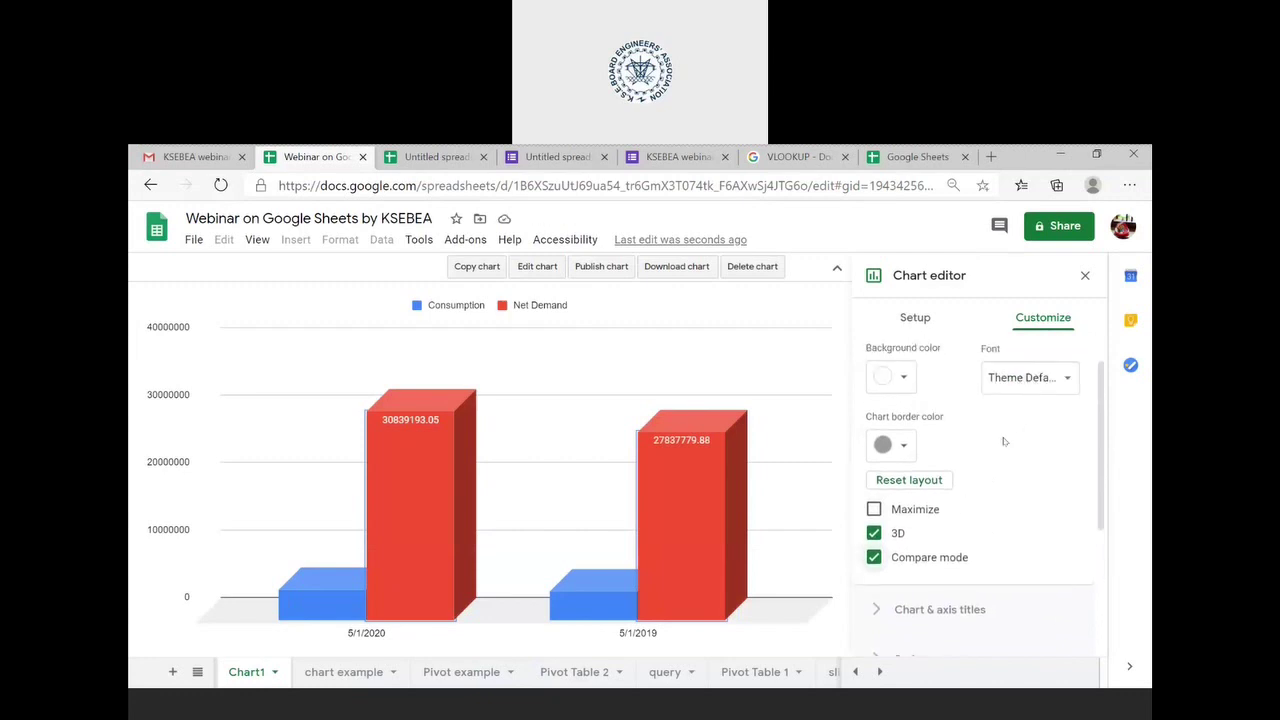
{"action": "scroll", "coordinate": [976, 452], "scroll_direction": "up", "scroll_amount": 1}
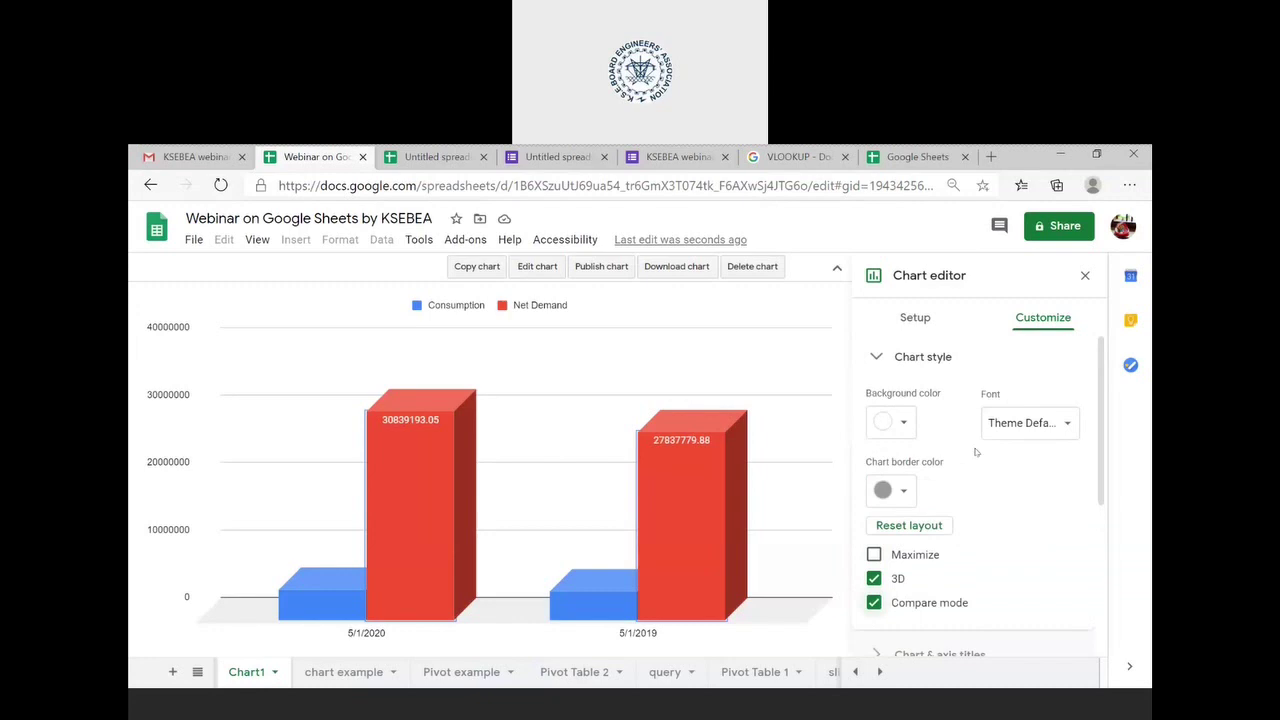
{"action": "scroll", "coordinate": [976, 452], "scroll_direction": "down", "scroll_amount": 3}
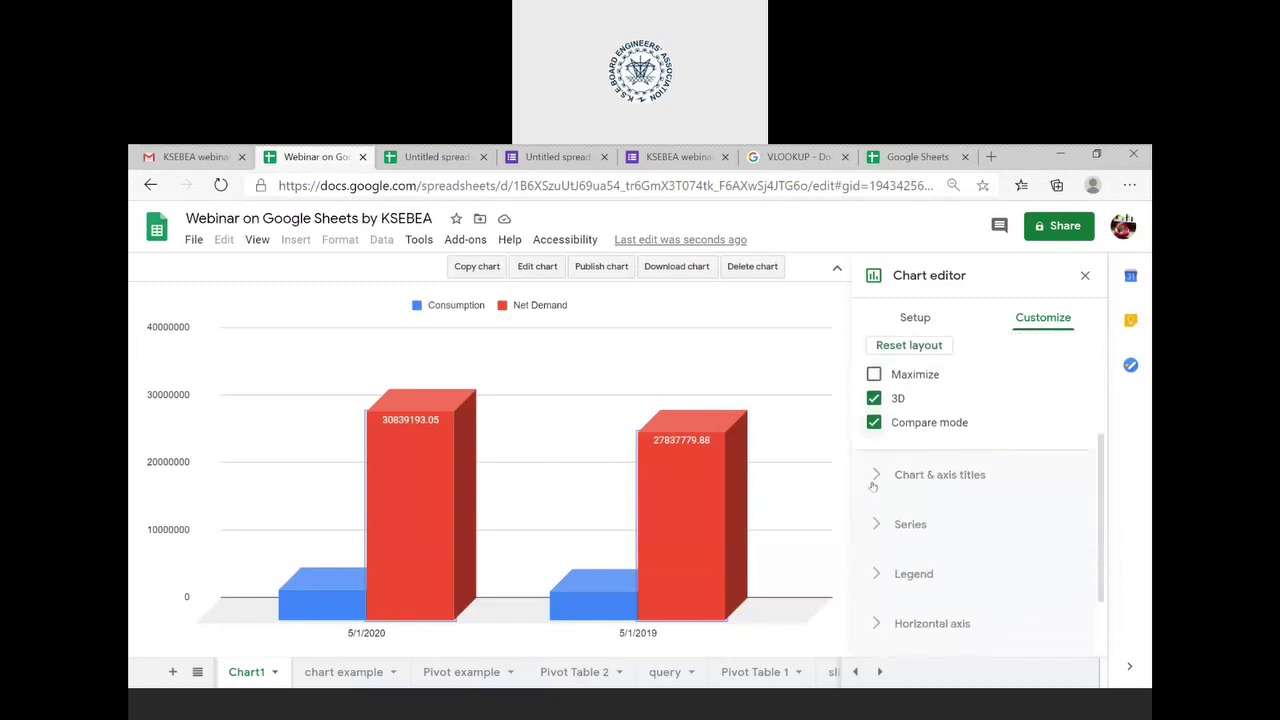
{"action": "left_click", "coordinate": [874, 422]}
{"action": "left_click", "coordinate": [874, 374]}
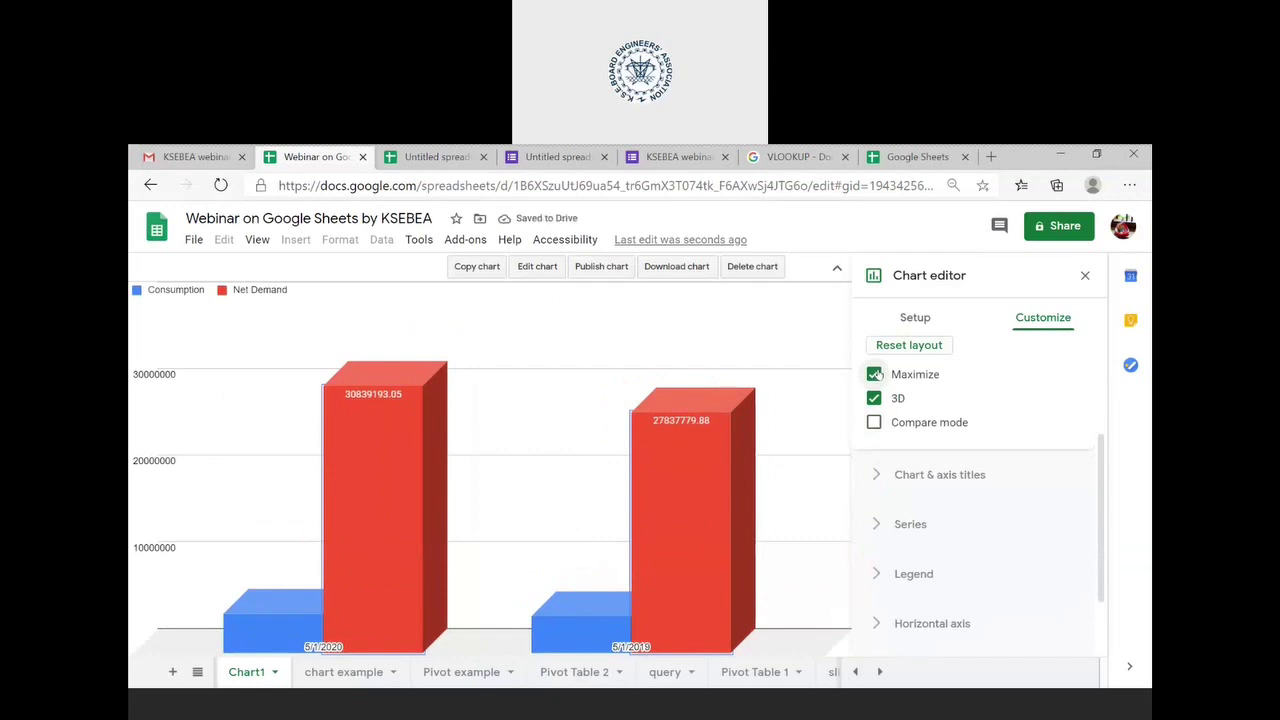
{"action": "left_click", "coordinate": [874, 374]}
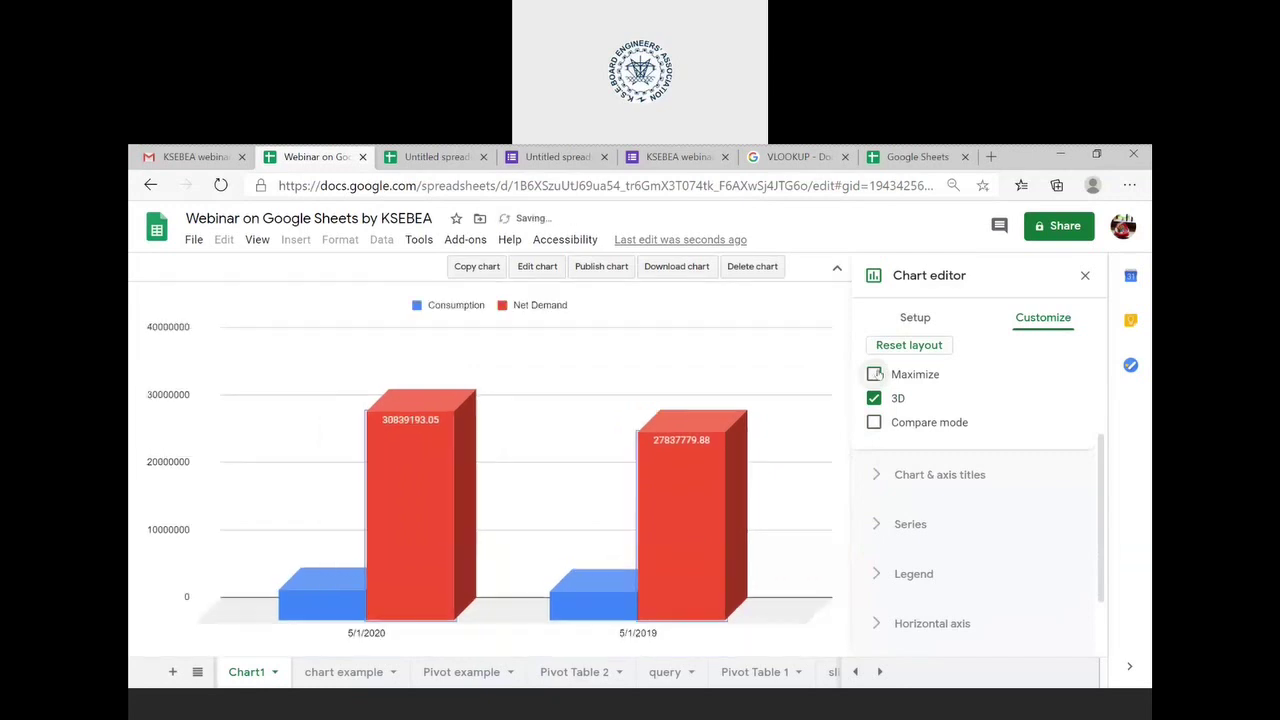
- Expand the Series, Legend and Horizontal axis sections to review their settings
{"action": "left_click", "coordinate": [910, 524]}
{"action": "scroll", "coordinate": [912, 534], "scroll_direction": "down", "scroll_amount": 3}
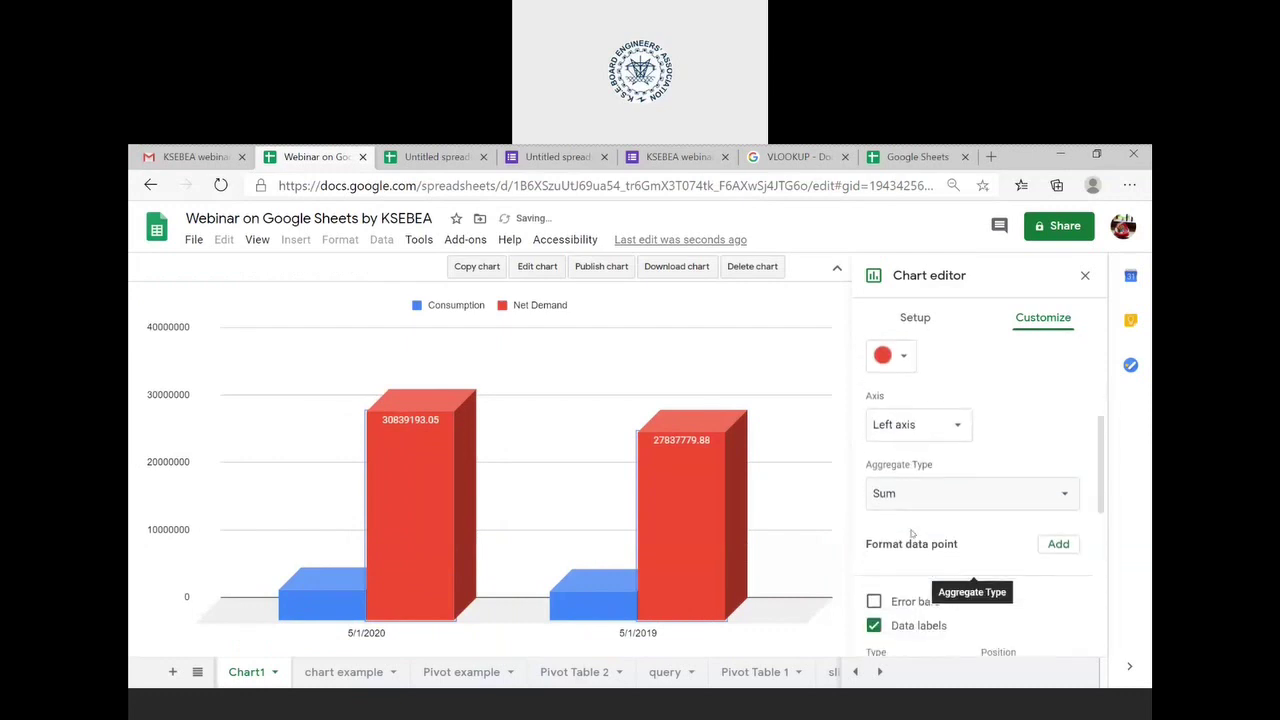
{"action": "scroll", "coordinate": [910, 534], "scroll_direction": "down", "scroll_amount": 1}
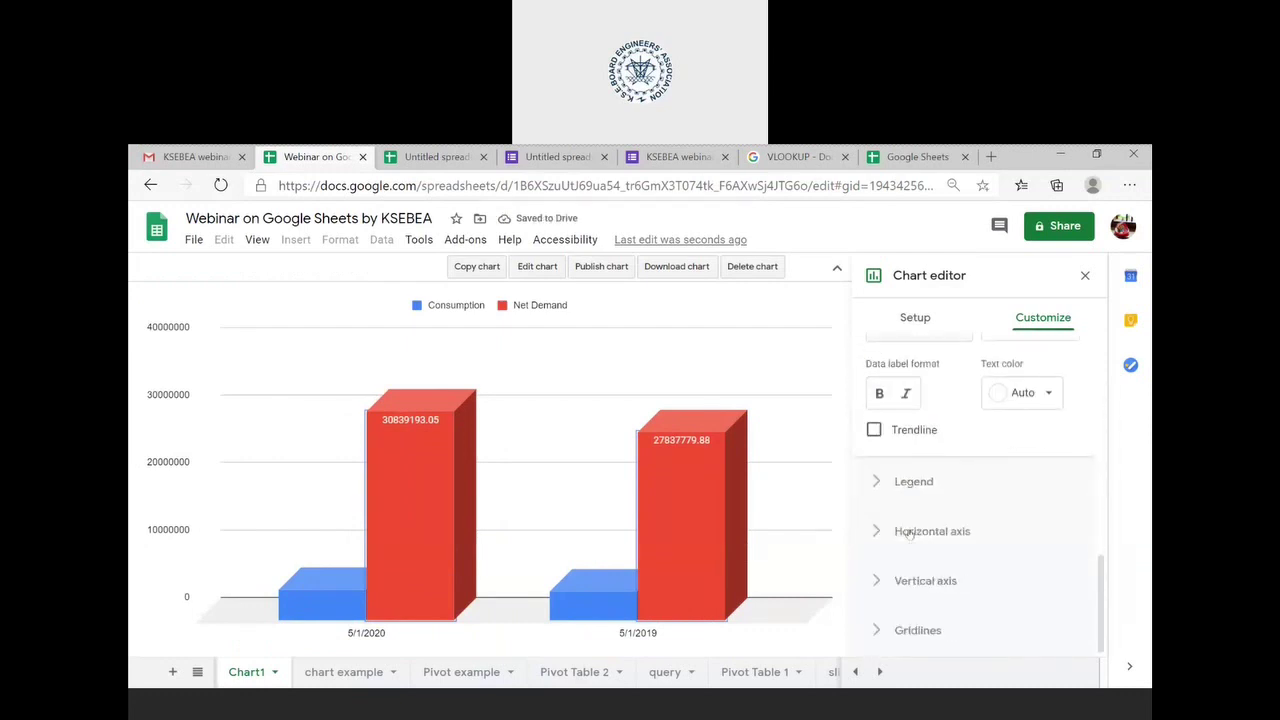
{"action": "left_click", "coordinate": [904, 484]}
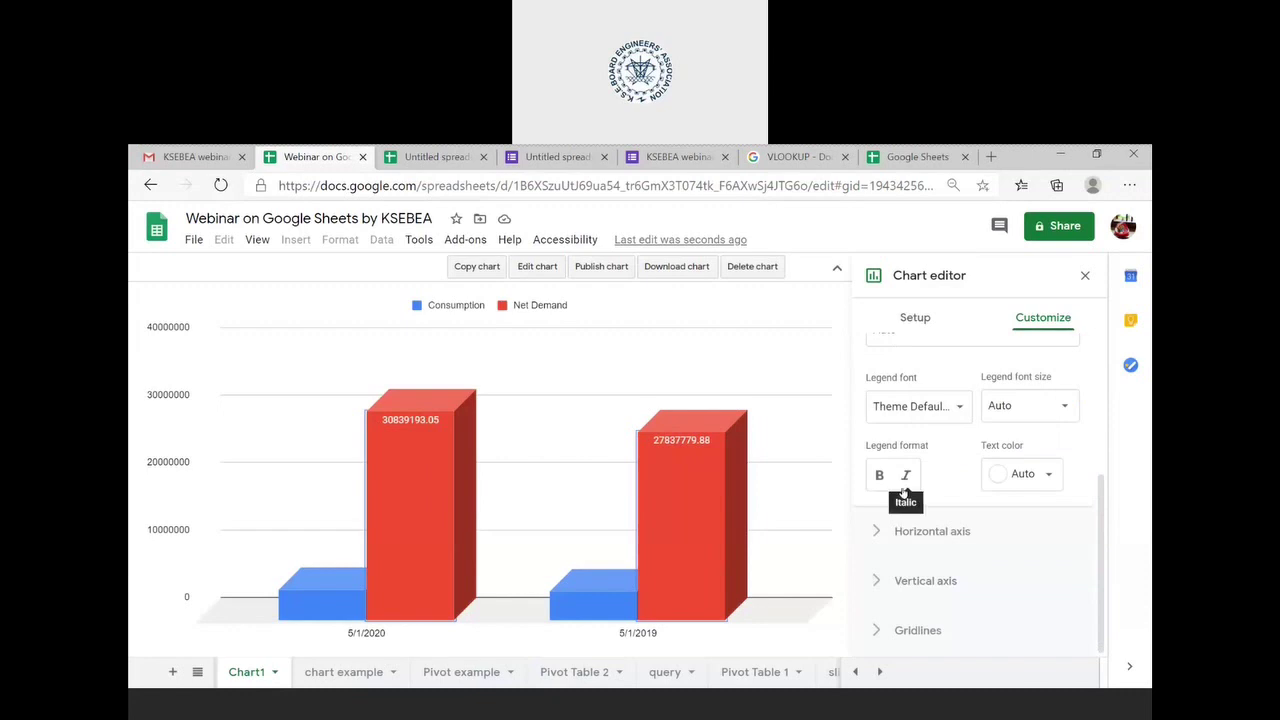
{"action": "left_click", "coordinate": [920, 538]}
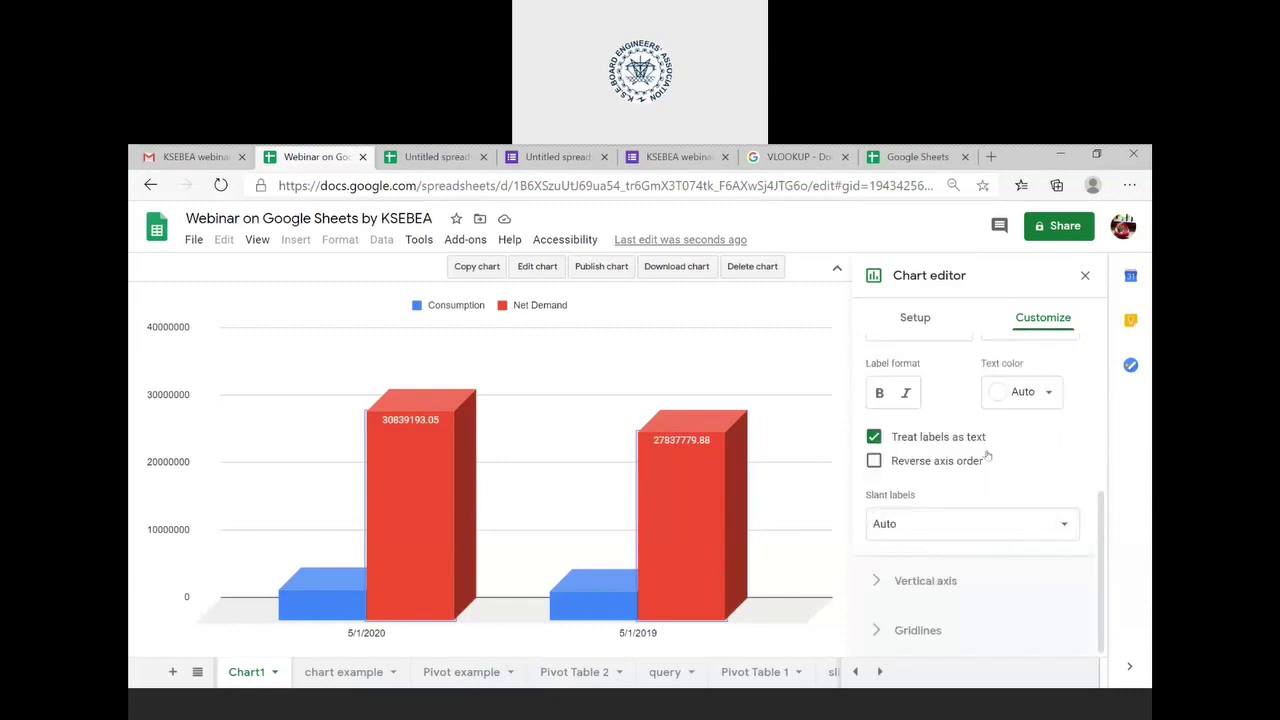
{"action": "scroll", "coordinate": [986, 456], "scroll_direction": "up", "scroll_amount": 2}
{"action": "scroll", "coordinate": [986, 456], "scroll_direction": "down", "scroll_amount": 2}
- Set vertical-axis gridlines to 10 major and 7 minor, after briefly trying 2 major
{"action": "left_click", "coordinate": [930, 632]}
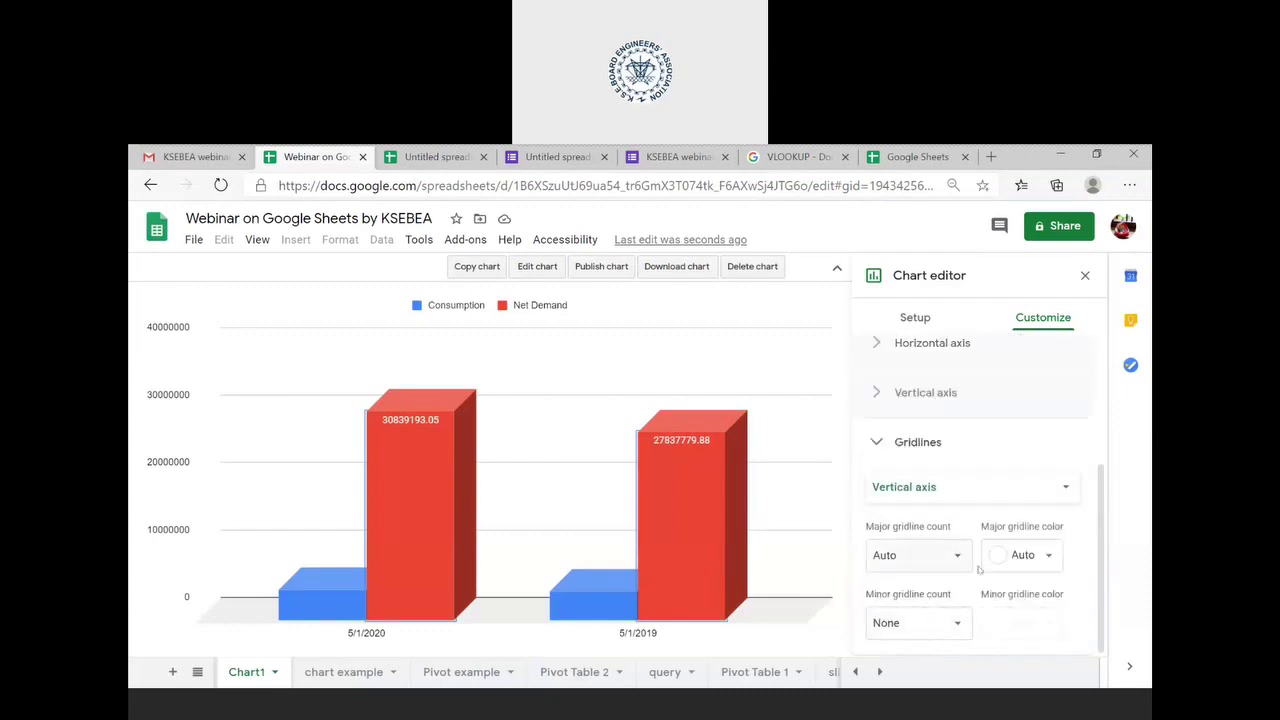
{"action": "left_click", "coordinate": [905, 555]}
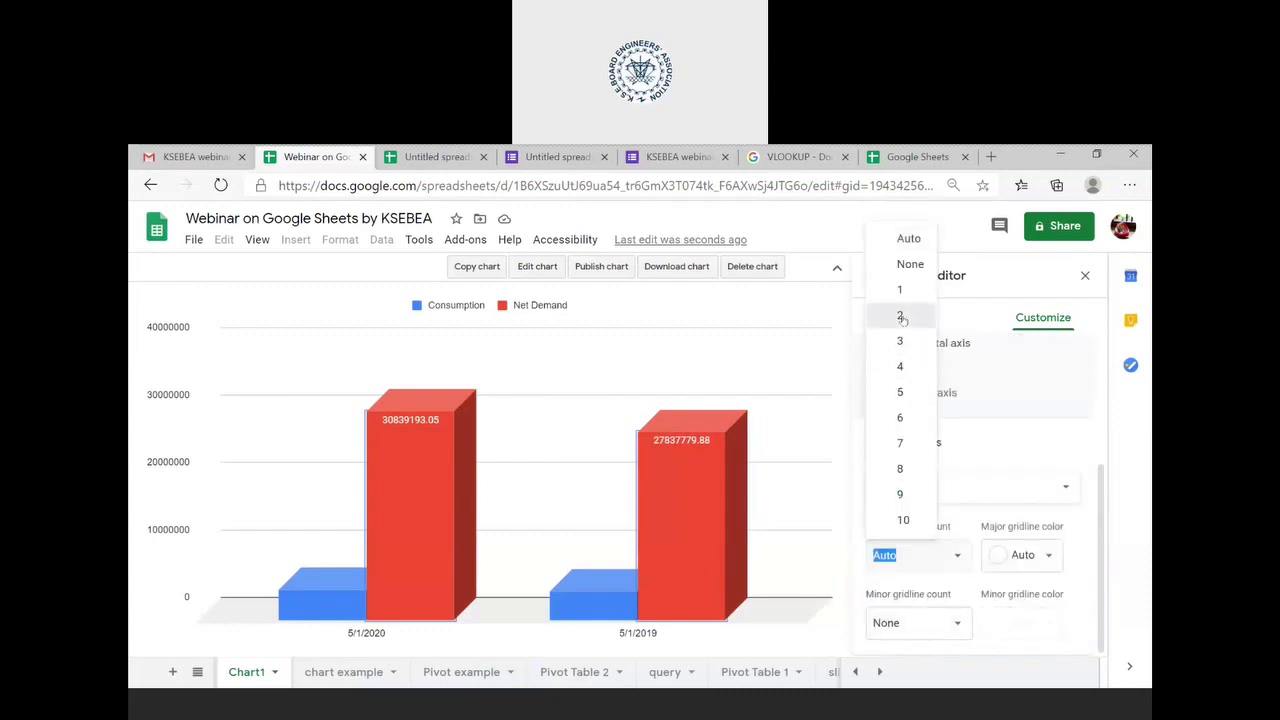
{"action": "left_click", "coordinate": [901, 317]}
{"action": "left_click", "coordinate": [958, 555]}
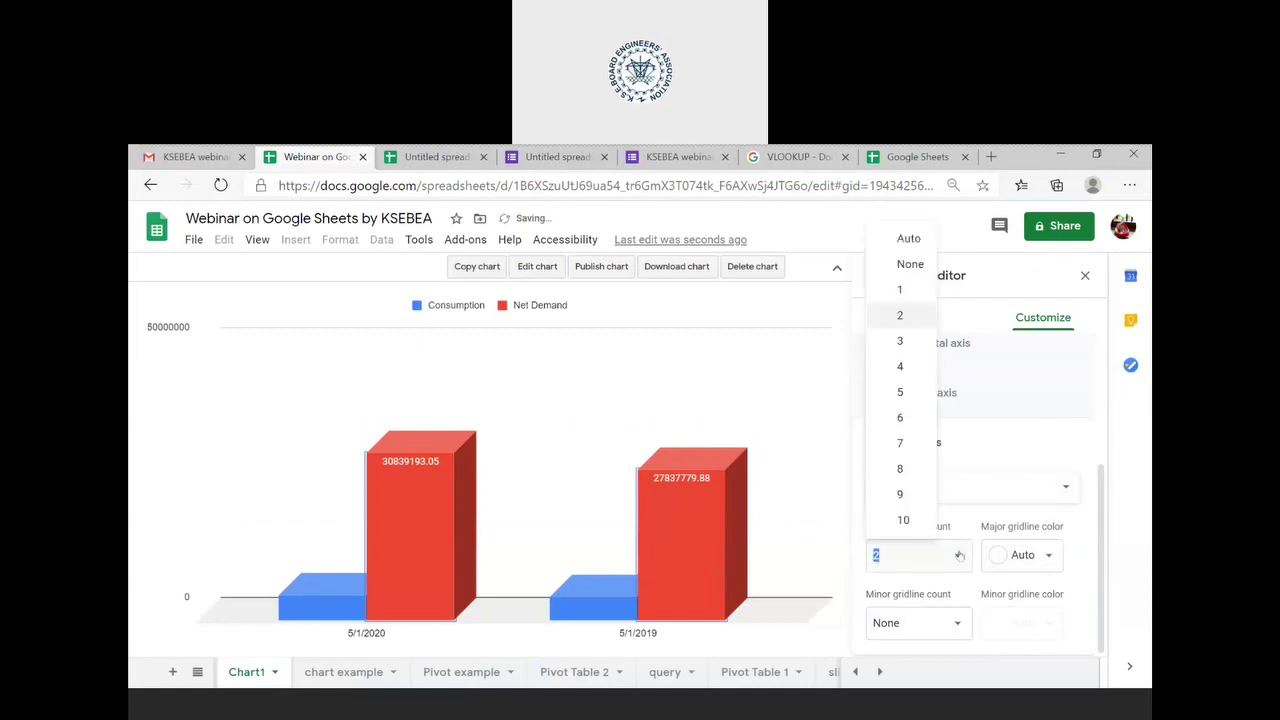
{"action": "left_click", "coordinate": [905, 519]}
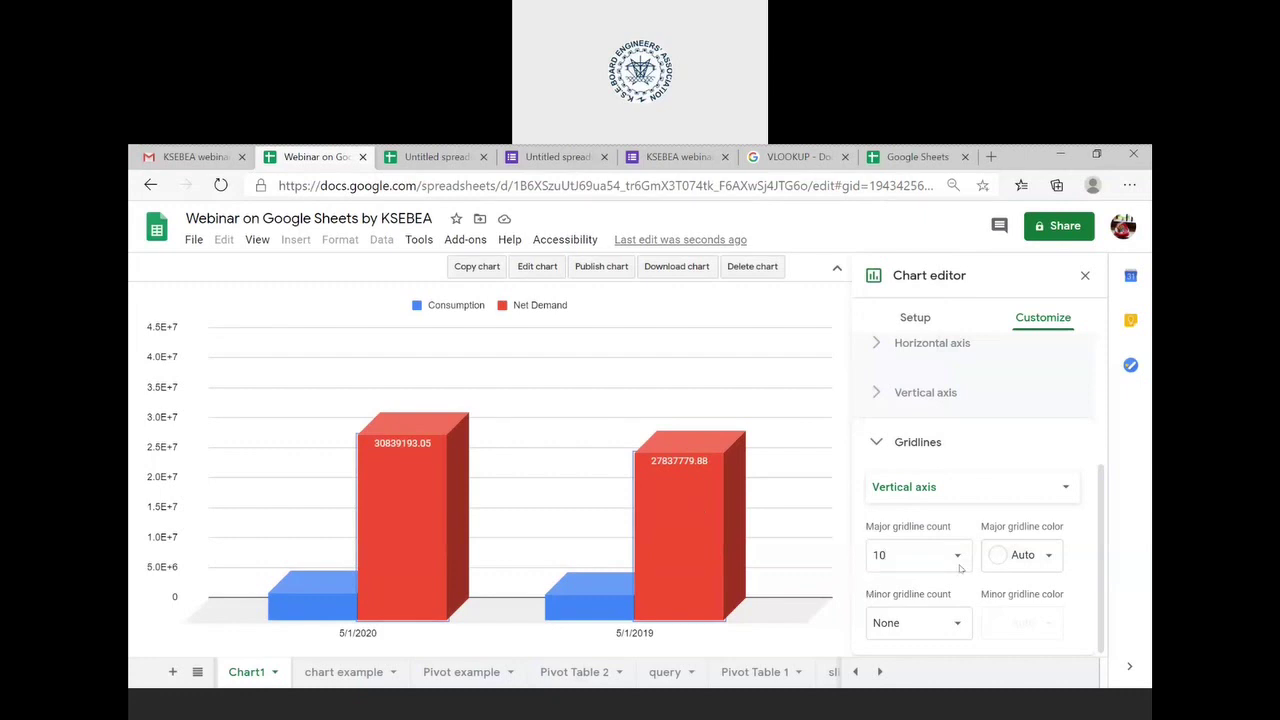
{"action": "left_click", "coordinate": [960, 622]}
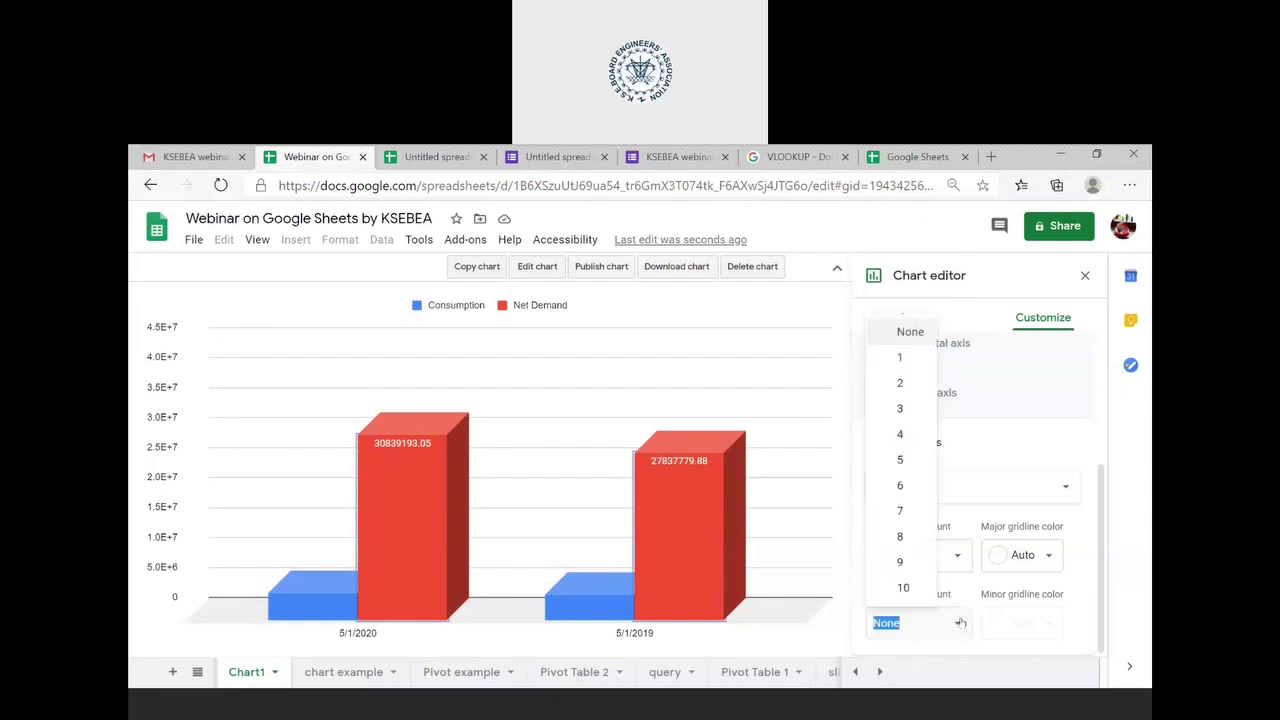
{"action": "left_click", "coordinate": [886, 511]}
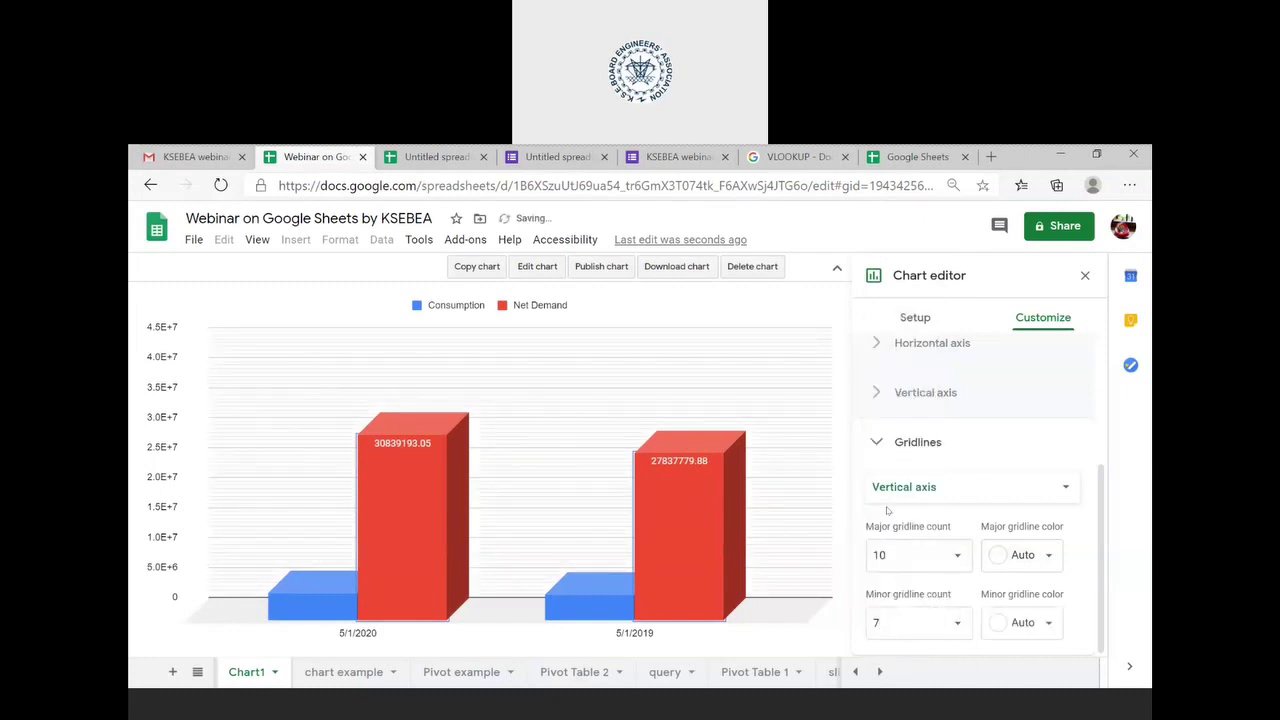
{"action": "scroll", "coordinate": [944, 493], "scroll_direction": "up", "scroll_amount": 3}
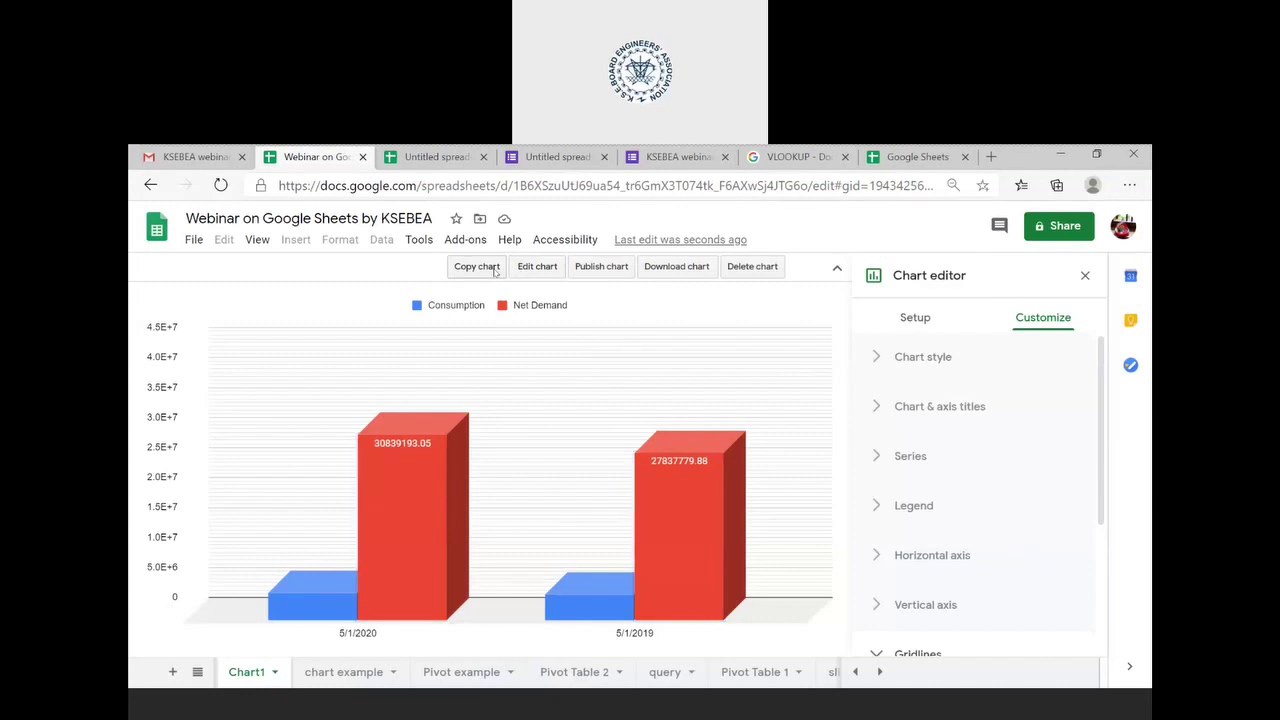
- Publish Chart1 to the web as an interactive link and select the generated URL
{"action": "left_click", "coordinate": [605, 268]}
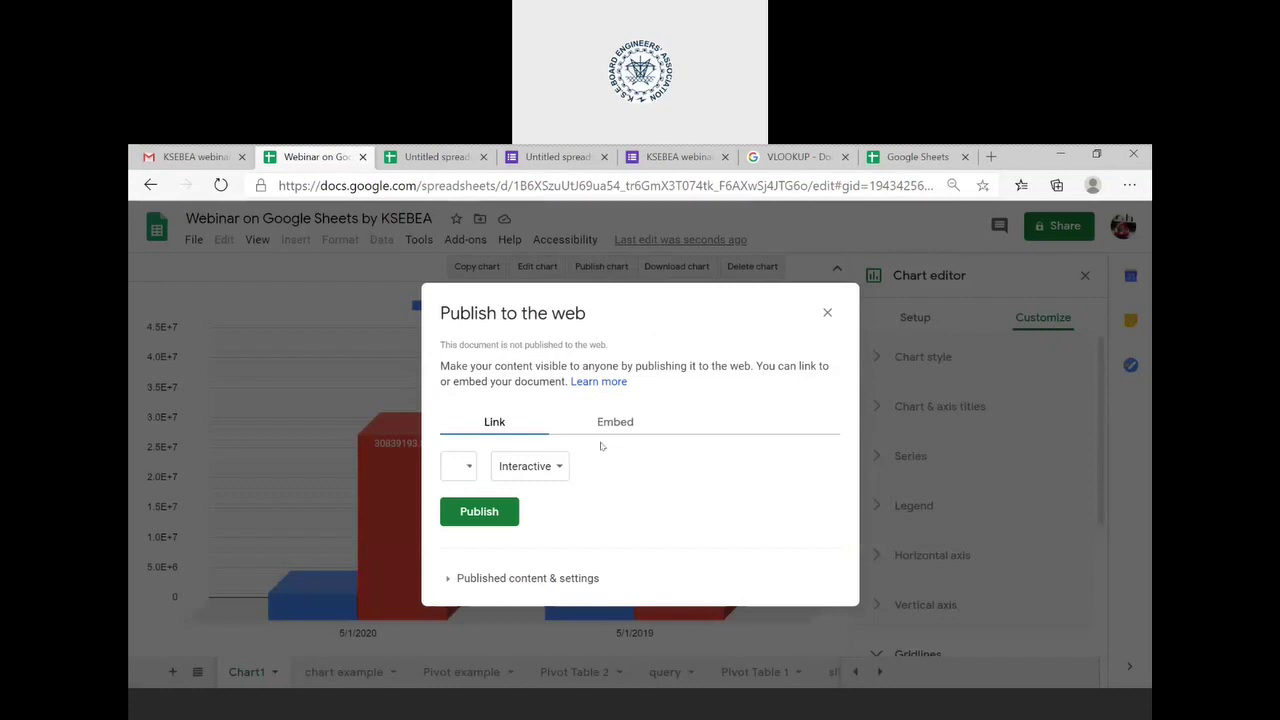
{"action": "left_click", "coordinate": [474, 467]}
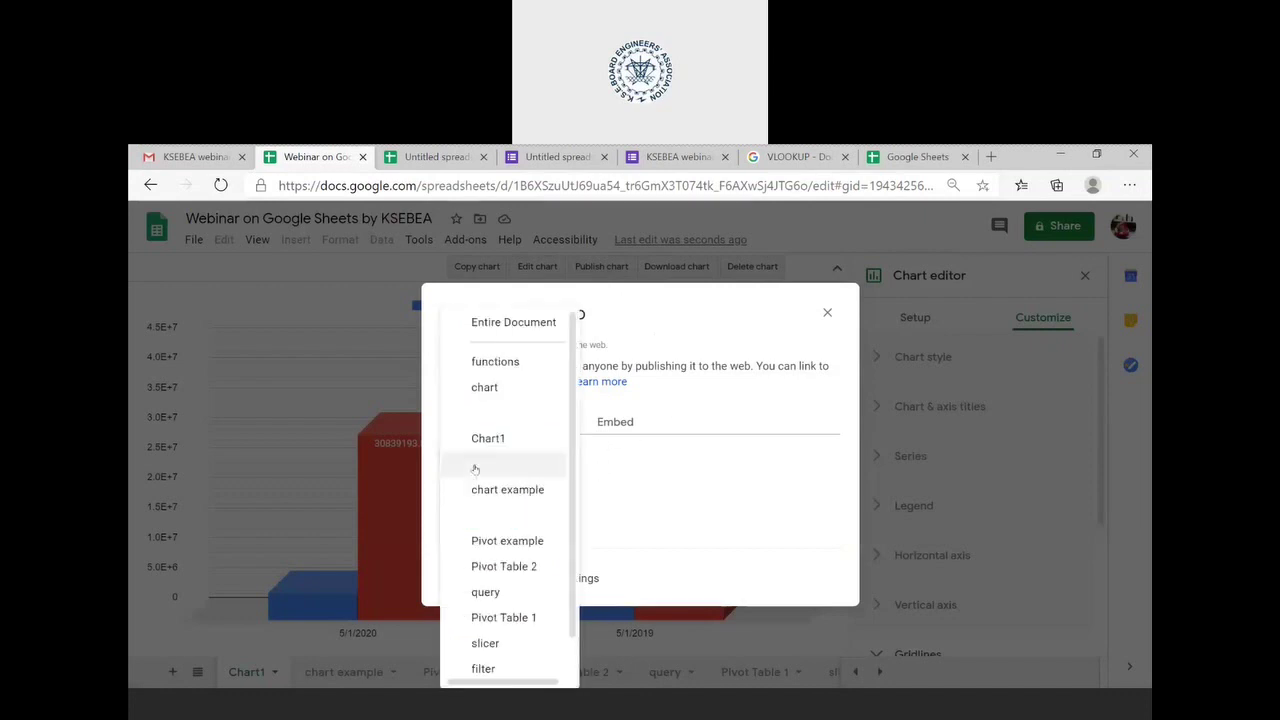
{"action": "left_click", "coordinate": [668, 488]}
{"action": "left_click", "coordinate": [615, 423]}
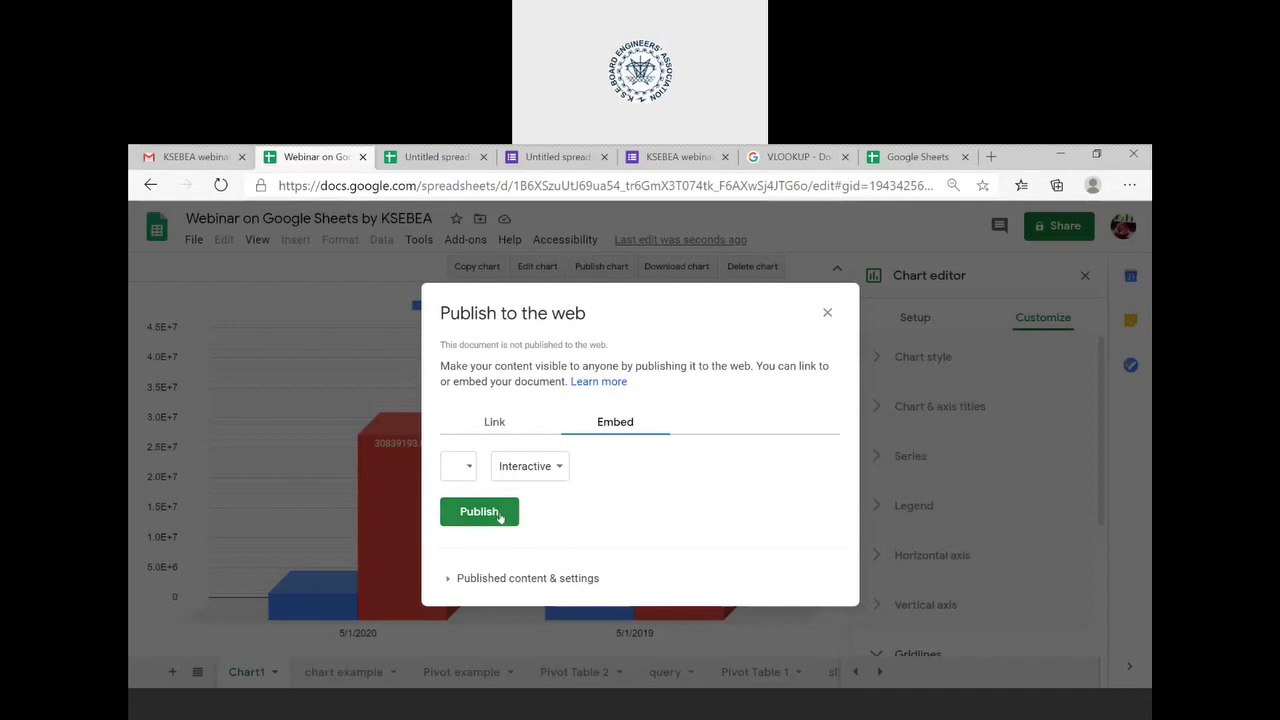
{"action": "left_click", "coordinate": [472, 424]}
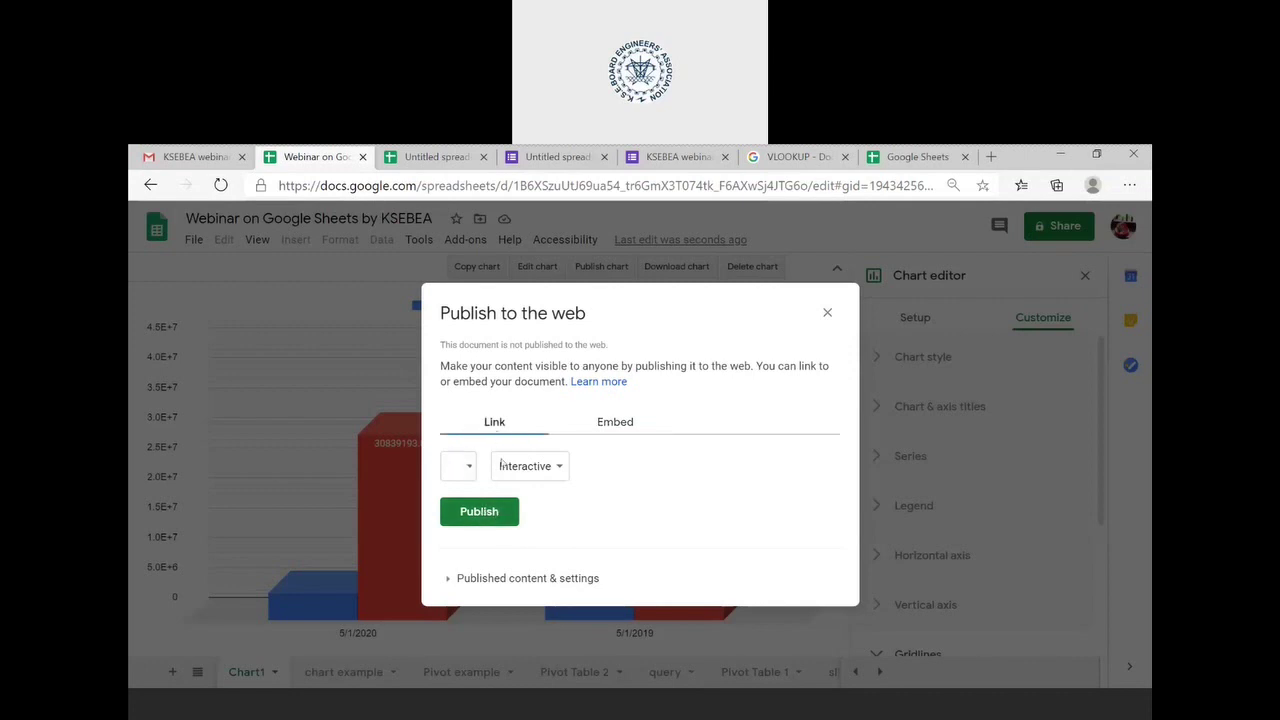
{"action": "left_click", "coordinate": [490, 511]}
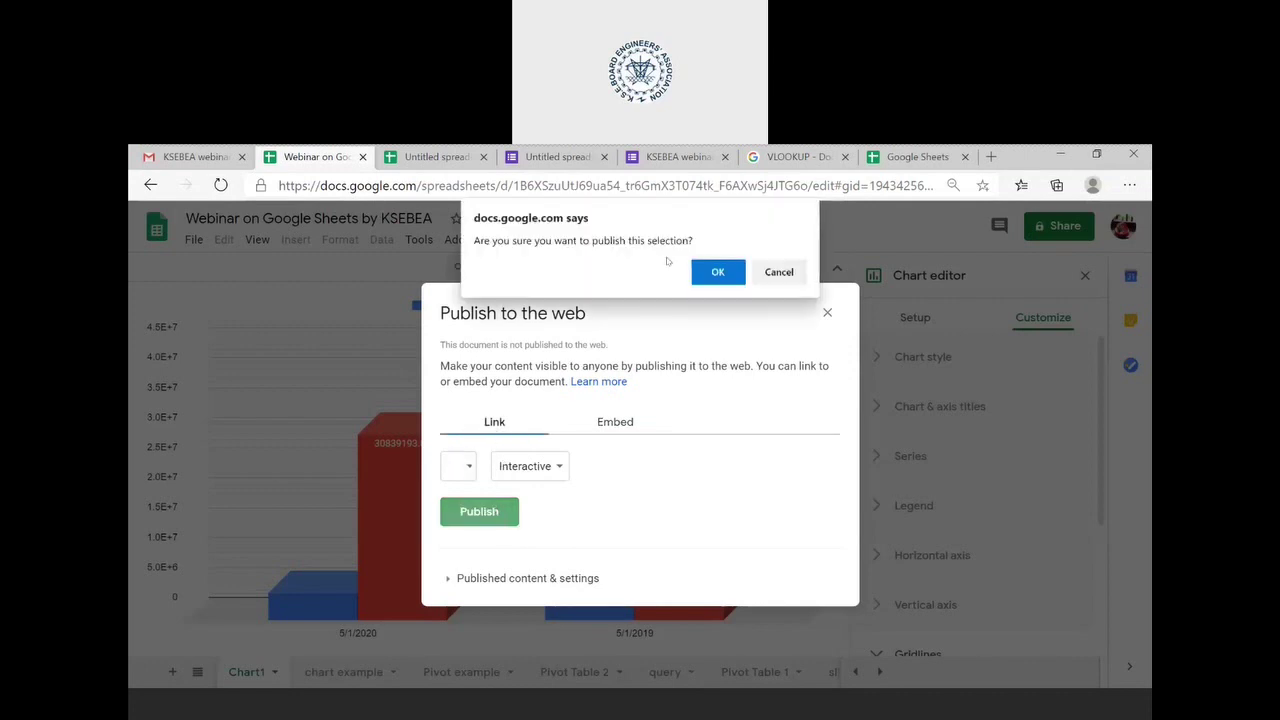
{"action": "left_click", "coordinate": [712, 273]}
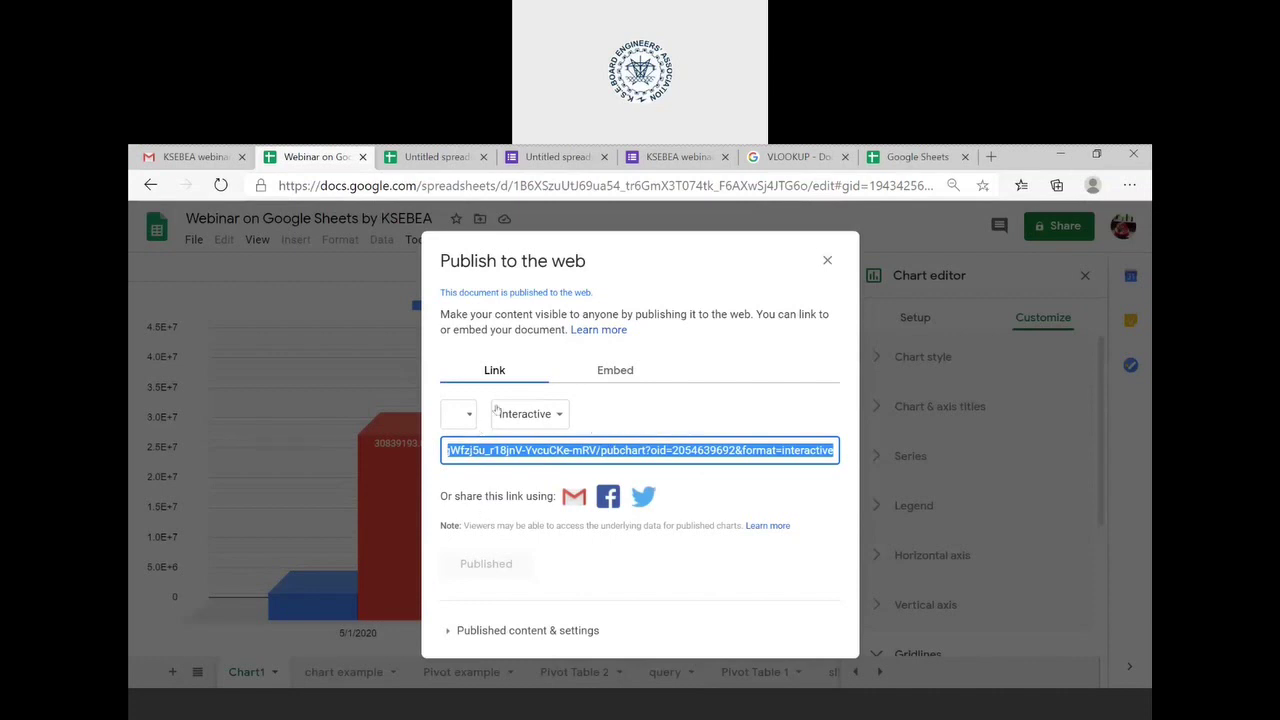
{"action": "double_click", "coordinate": [675, 450]}
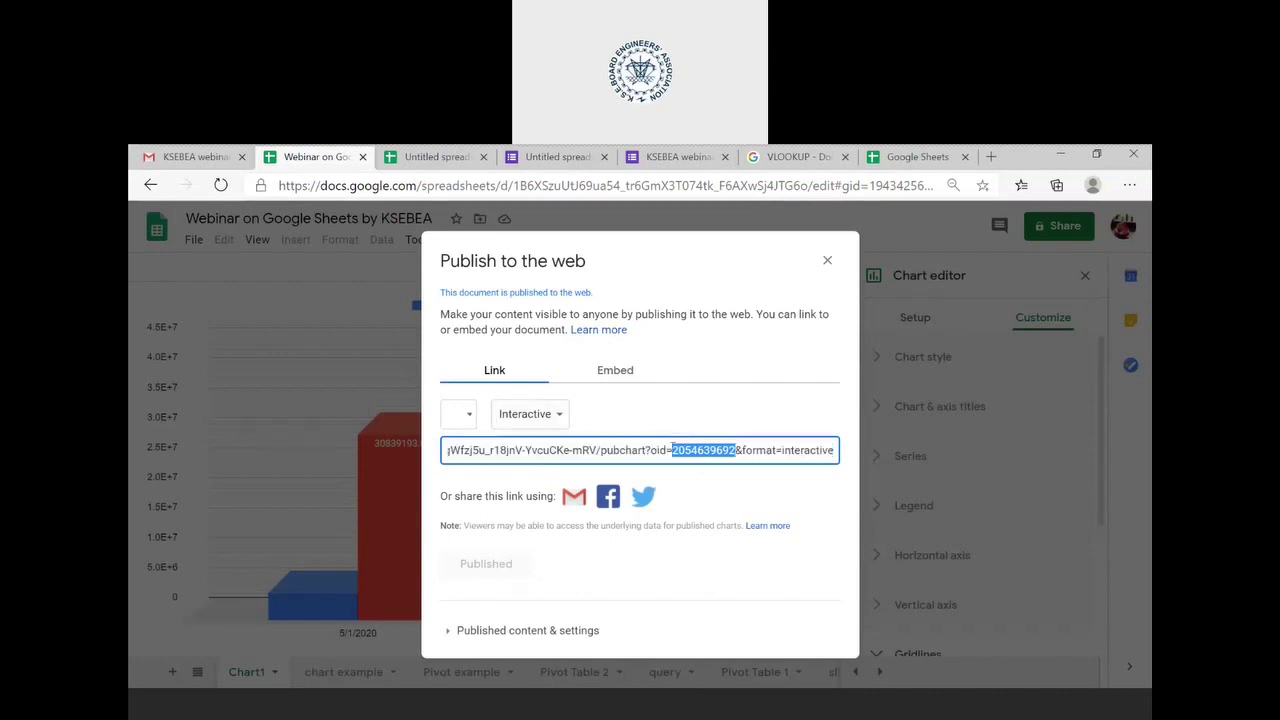
- Email the published chart link to a suggested contact through the Gmail share option
{"action": "left_click", "coordinate": [573, 505]}
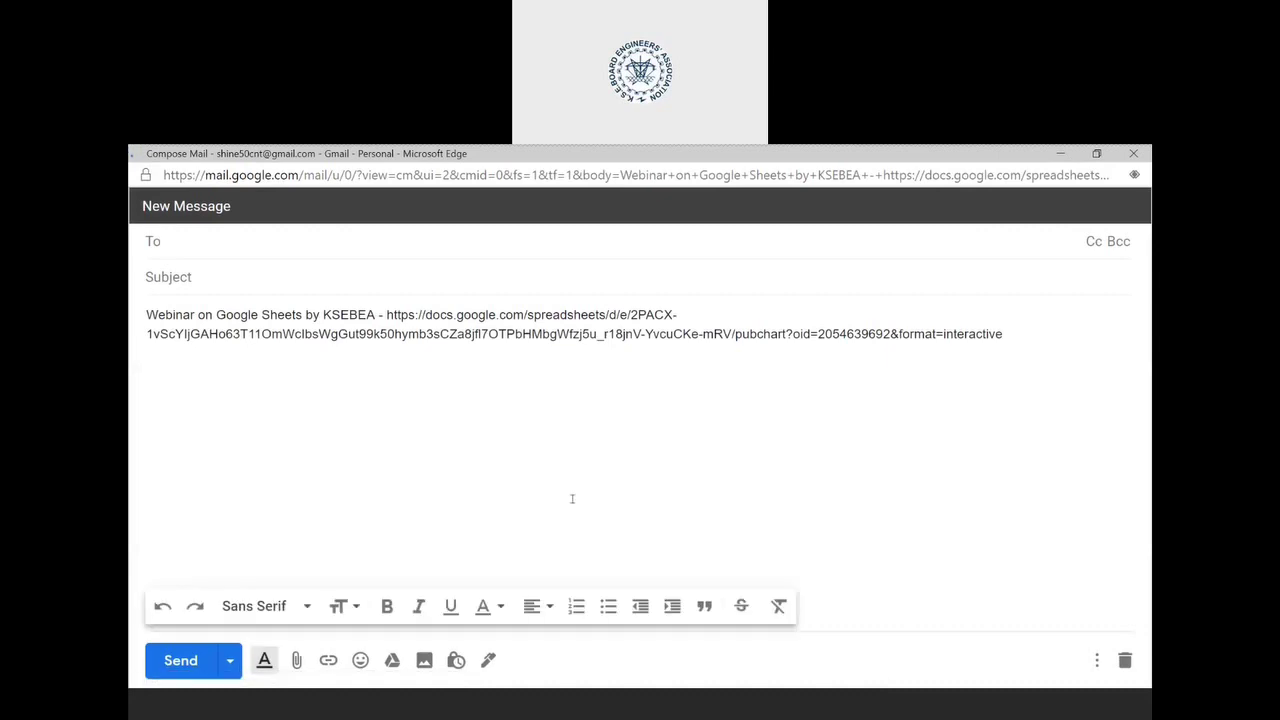
{"action": "type", "text": "SH"}
{"action": "key", "text": "Return"}
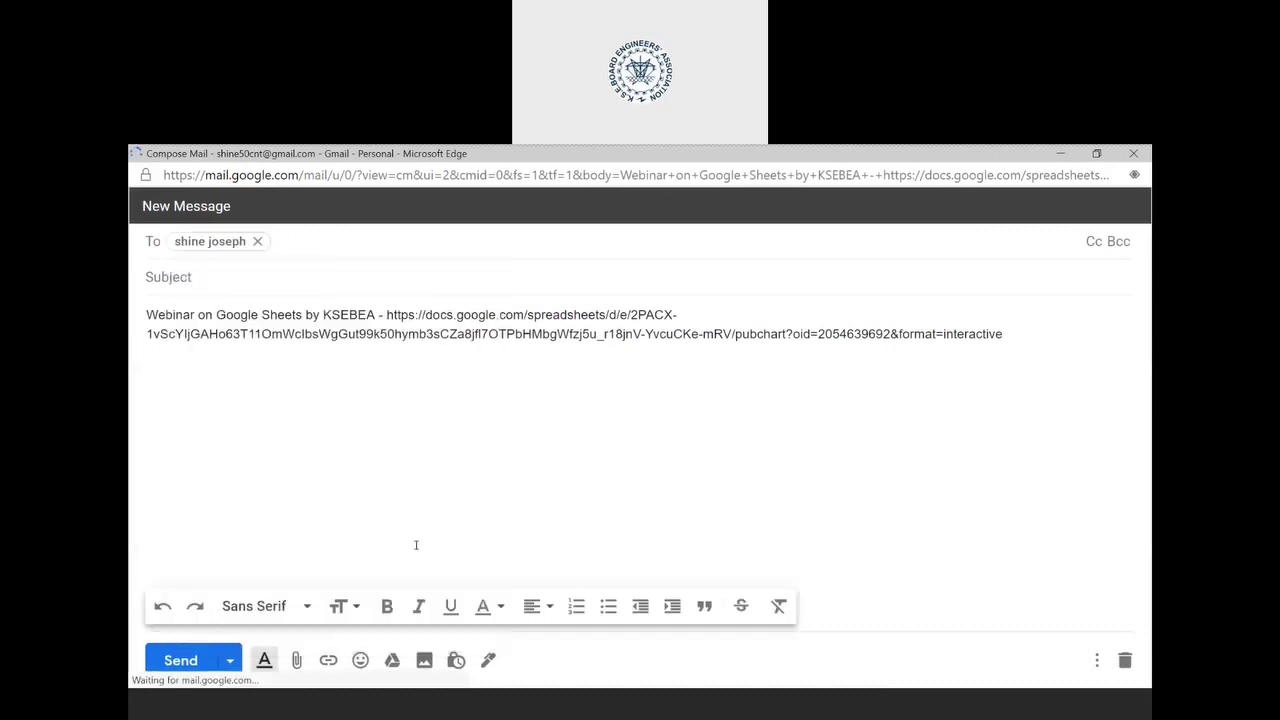
{"action": "left_click", "coordinate": [184, 662]}
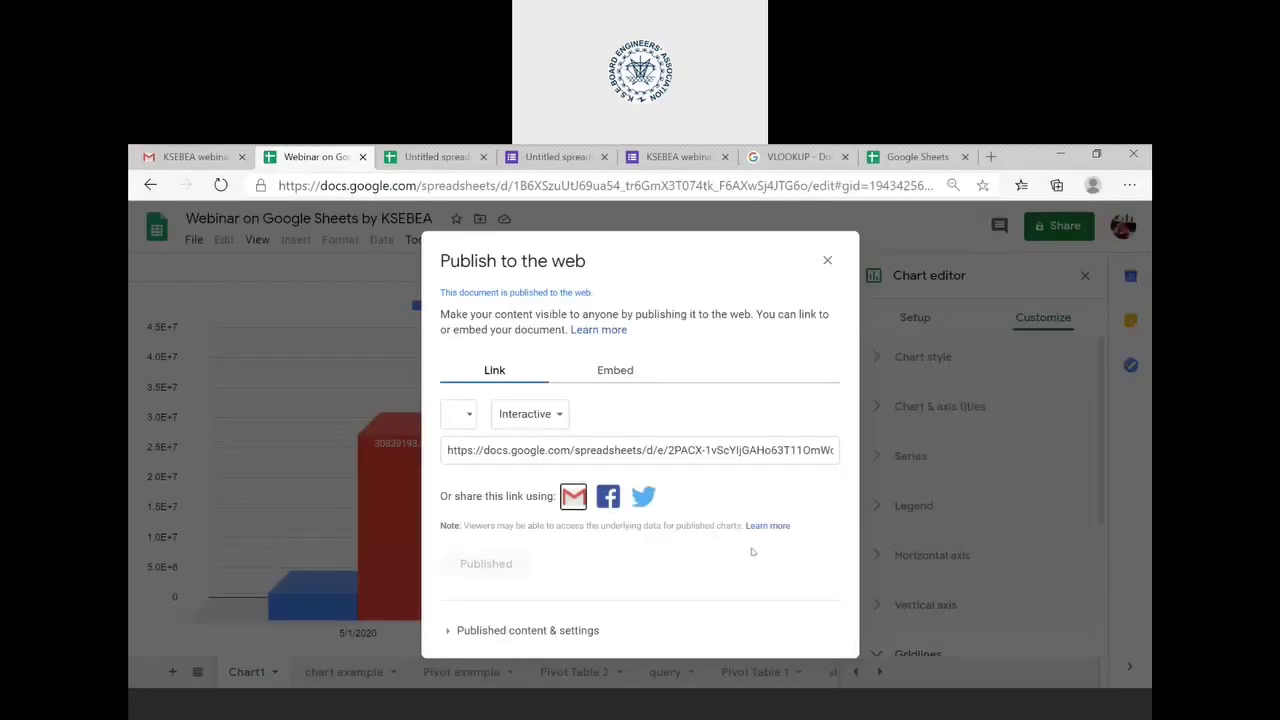
{"action": "left_click", "coordinate": [827, 260]}
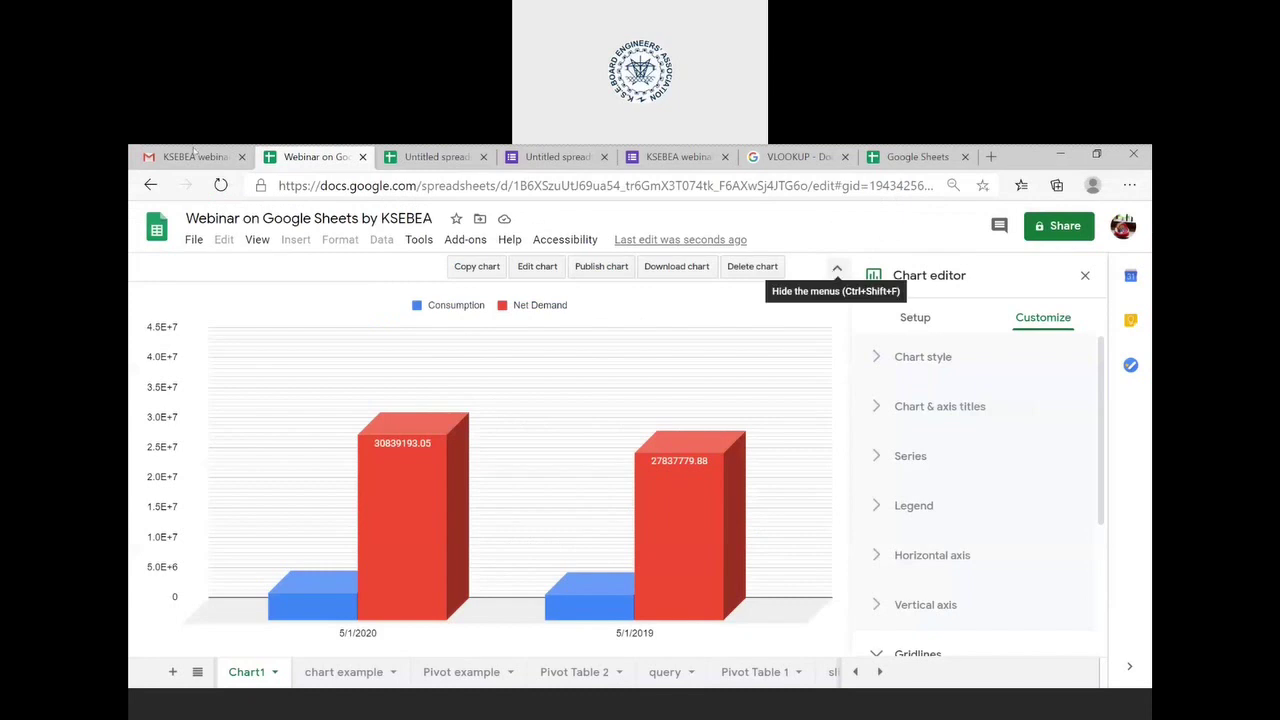
- In Gmail, open the received email and follow its link to the live chart
{"action": "left_click", "coordinate": [168, 158]}
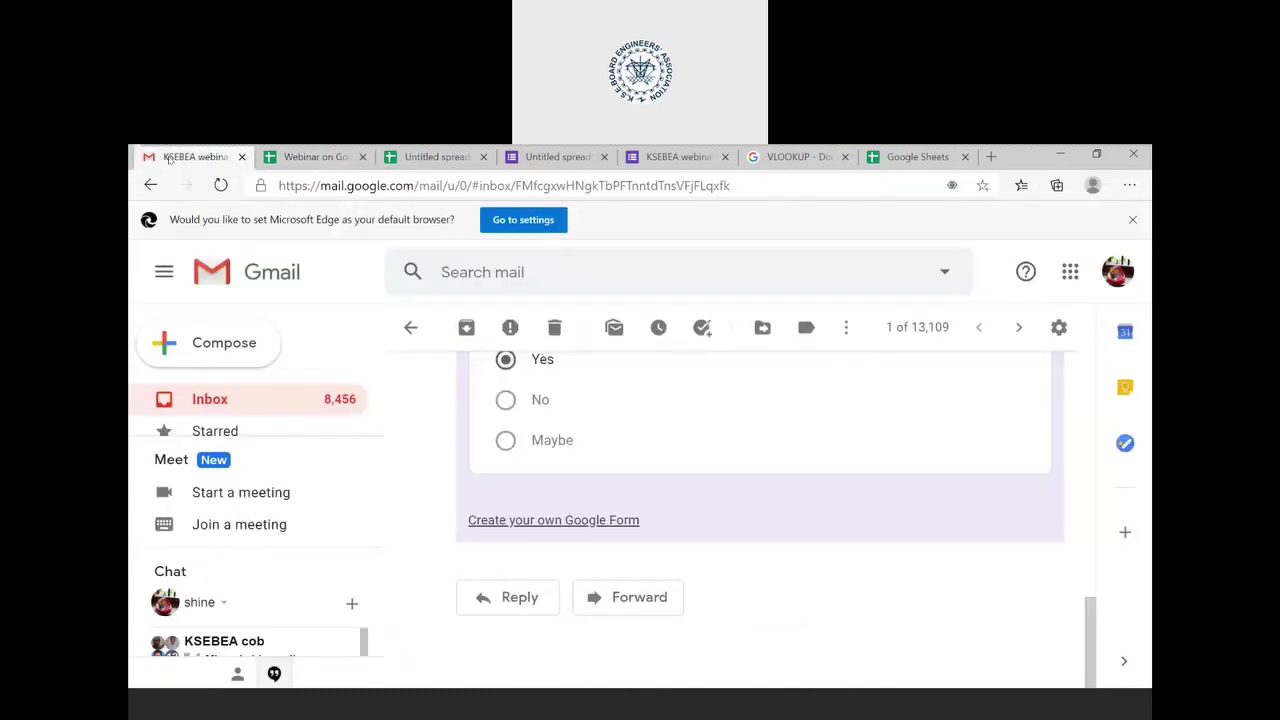
{"action": "left_click", "coordinate": [188, 401]}
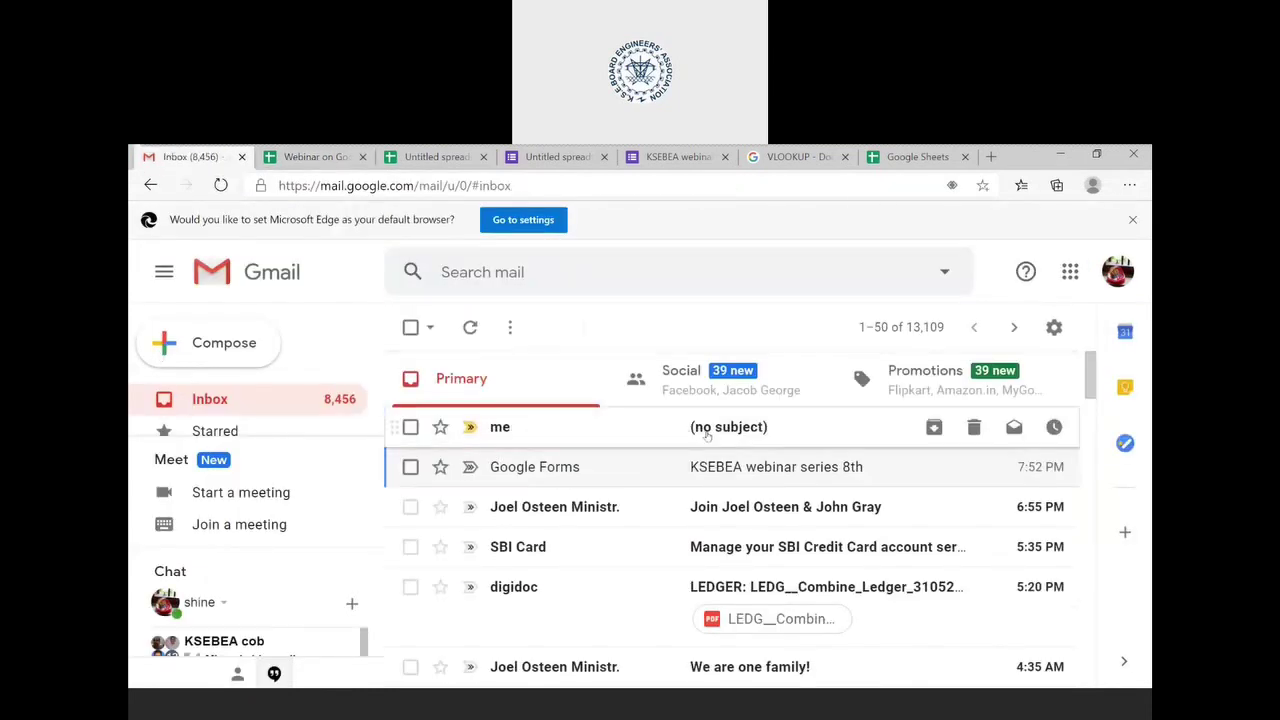
{"action": "left_click", "coordinate": [707, 434]}
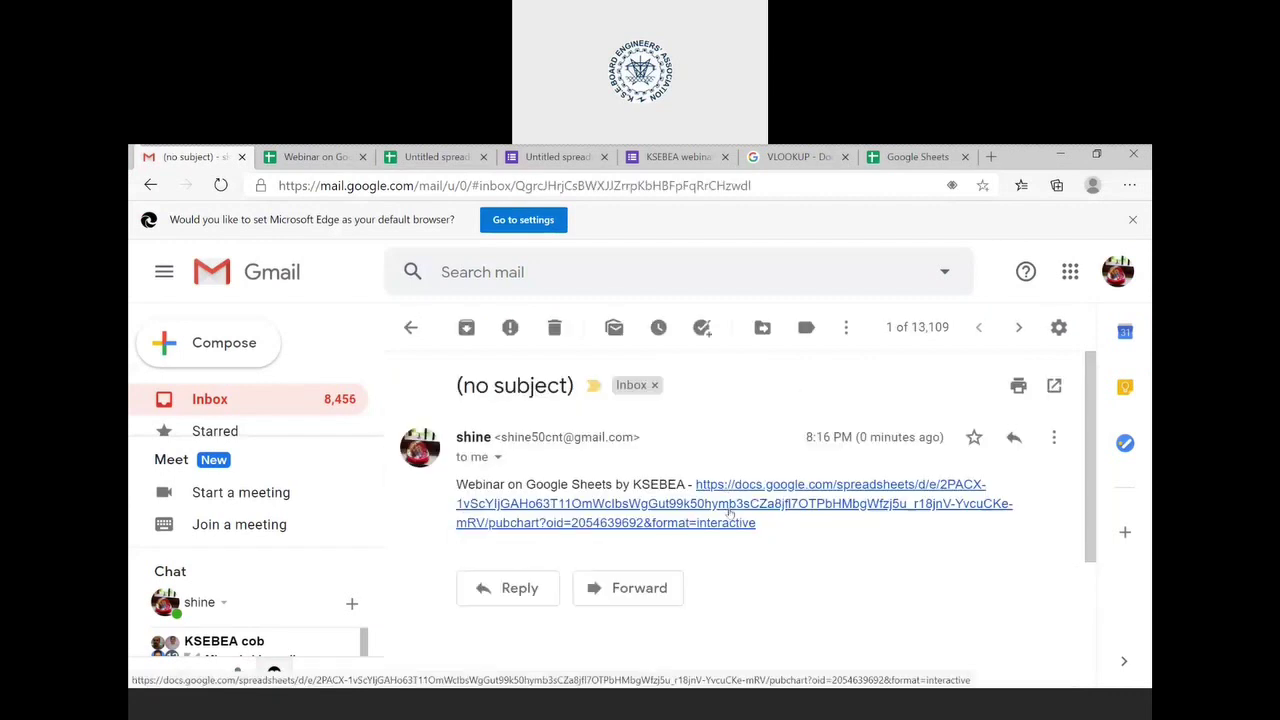
{"action": "left_click", "coordinate": [729, 513]}
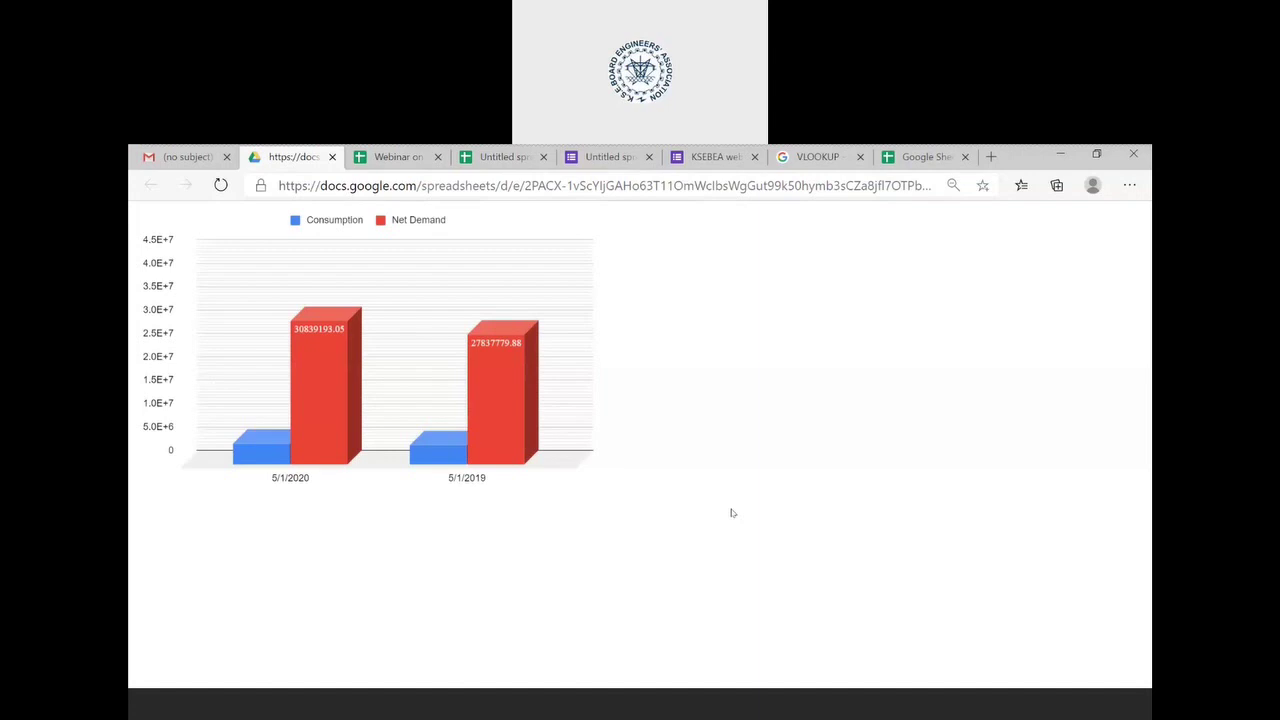
- Close the published chart page, go back to the Webinar on Google Sheets spreadsheet, and open a new tab
{"action": "left_click", "coordinate": [332, 157]}
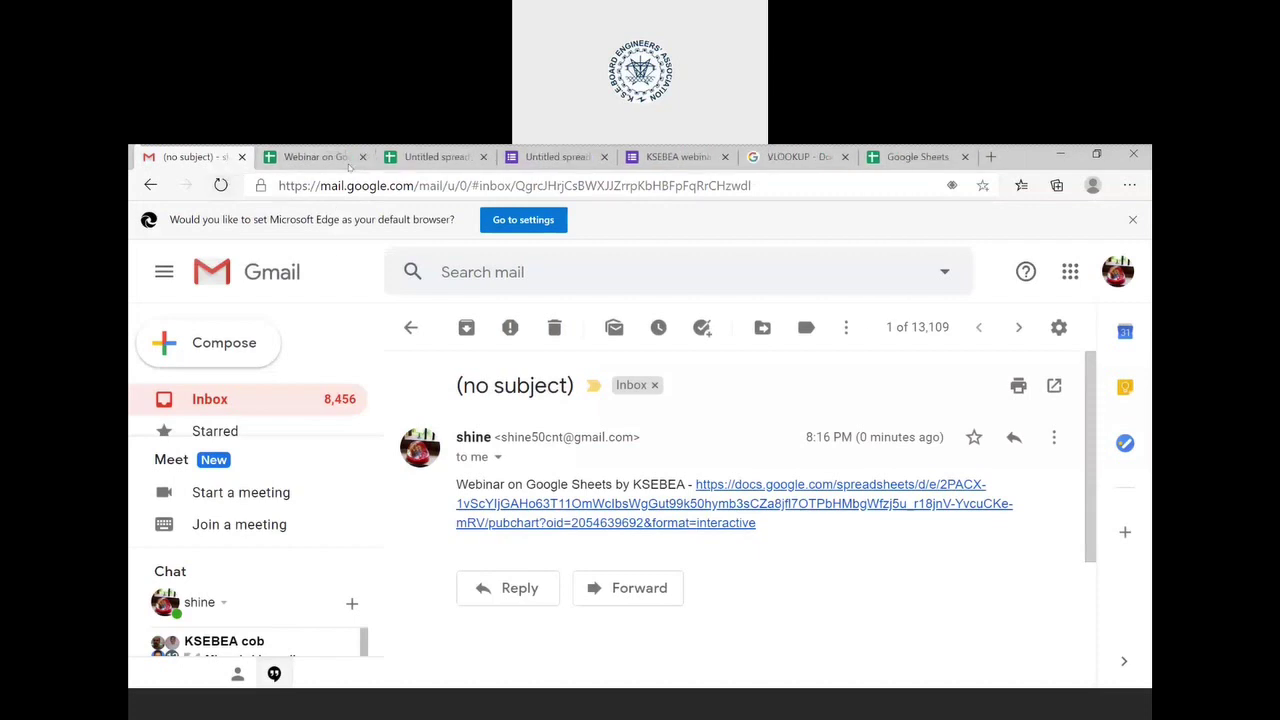
{"action": "left_click", "coordinate": [344, 158]}
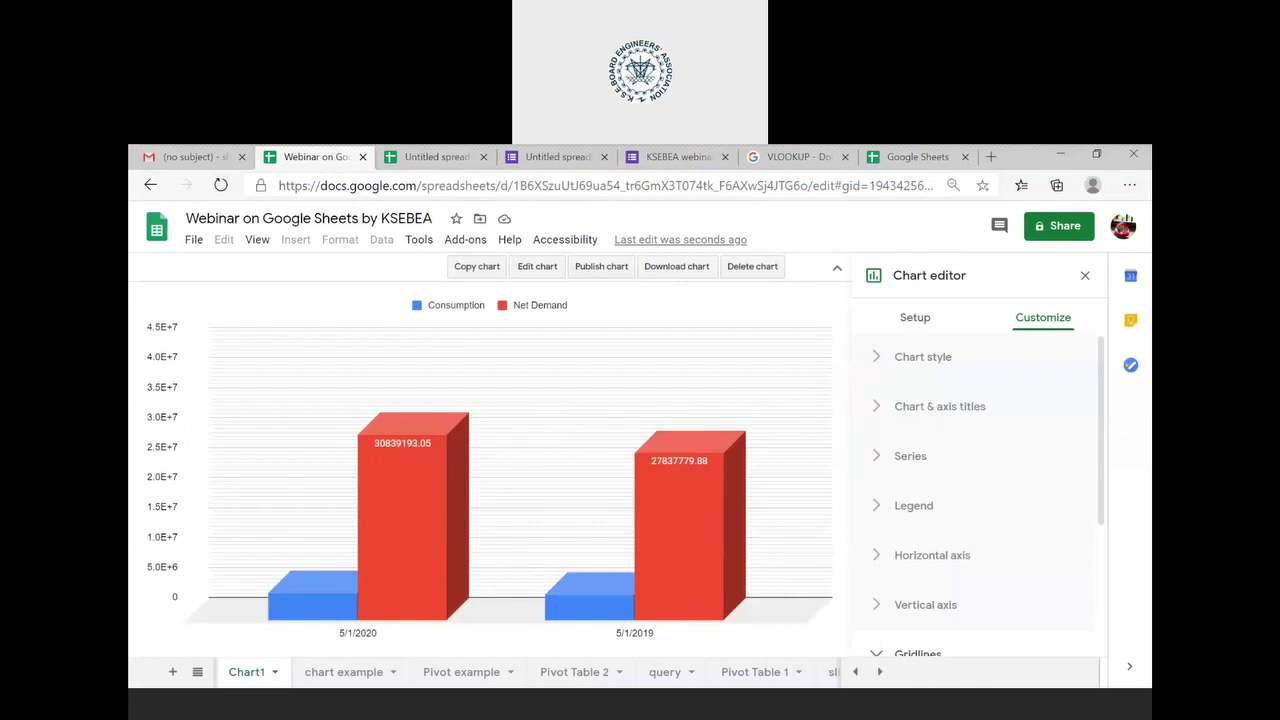
{"action": "left_click", "coordinate": [991, 157]}
- Go to sites.google.com and start a new site from the Blank template
{"action": "type", "text": "SI"}
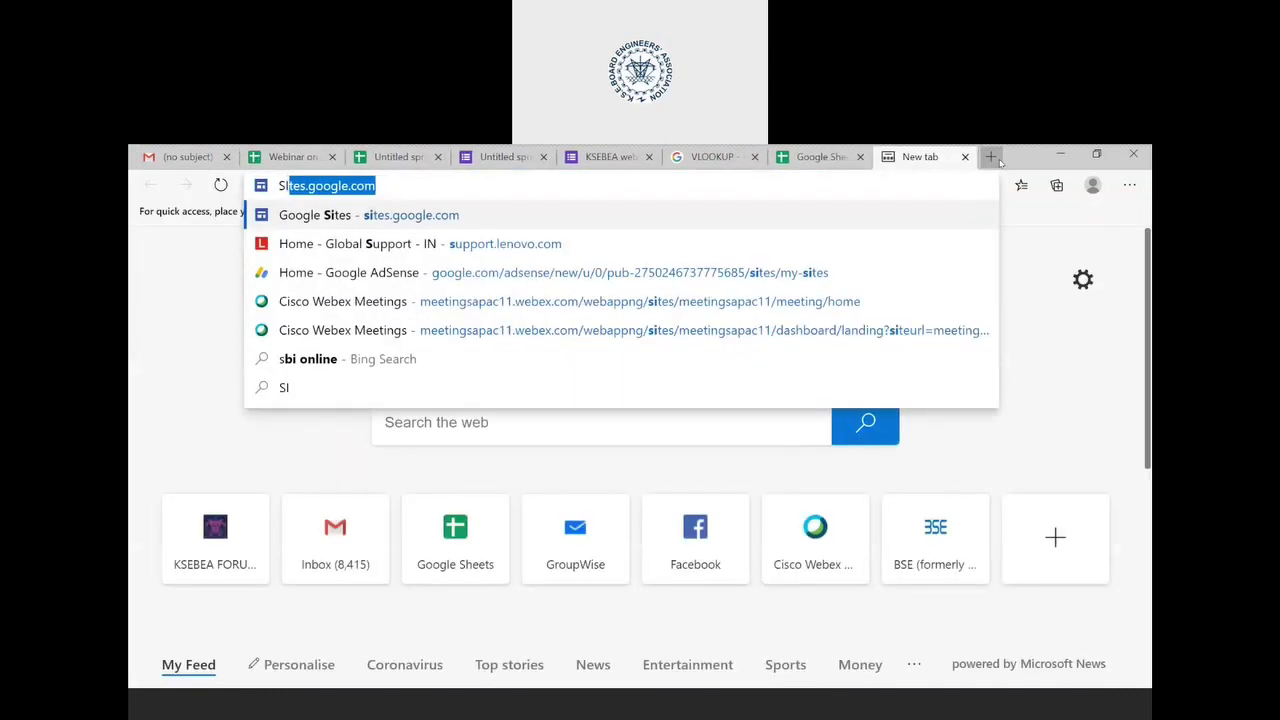
{"action": "type", "text": "TE"}
{"action": "key", "text": "Return"}
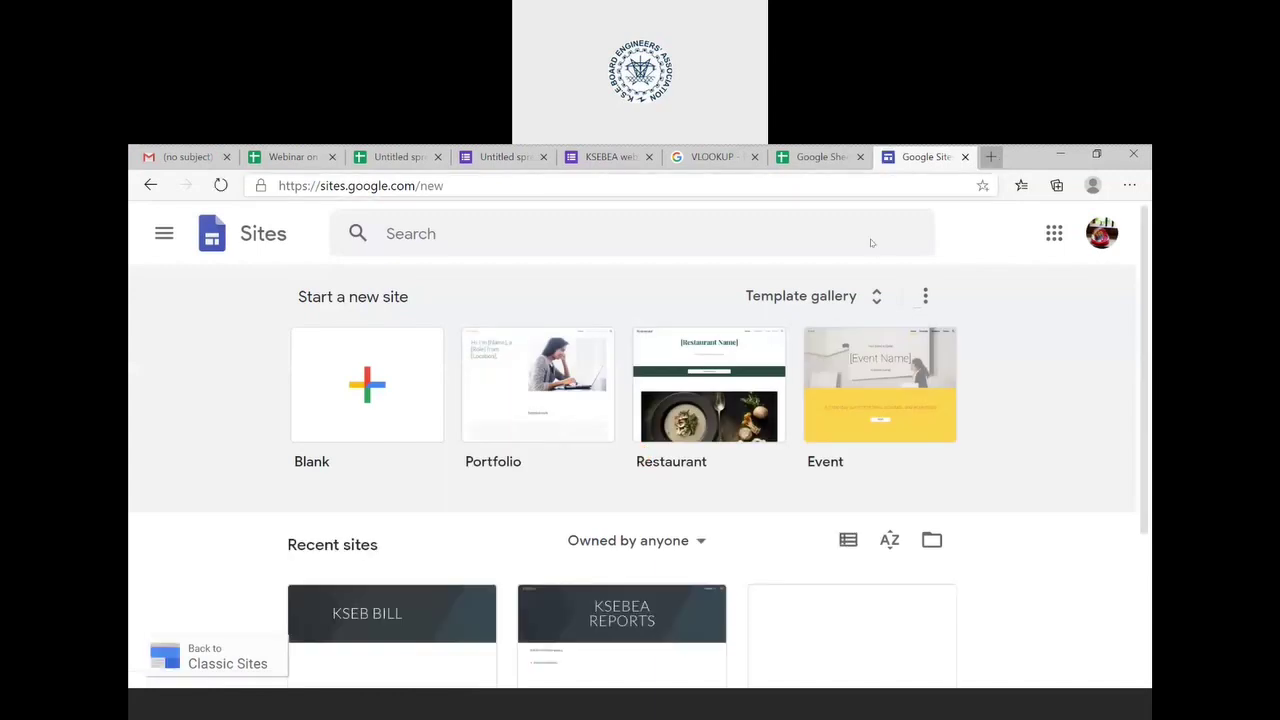
{"action": "scroll", "coordinate": [1050, 478], "scroll_direction": "down", "scroll_amount": 2}
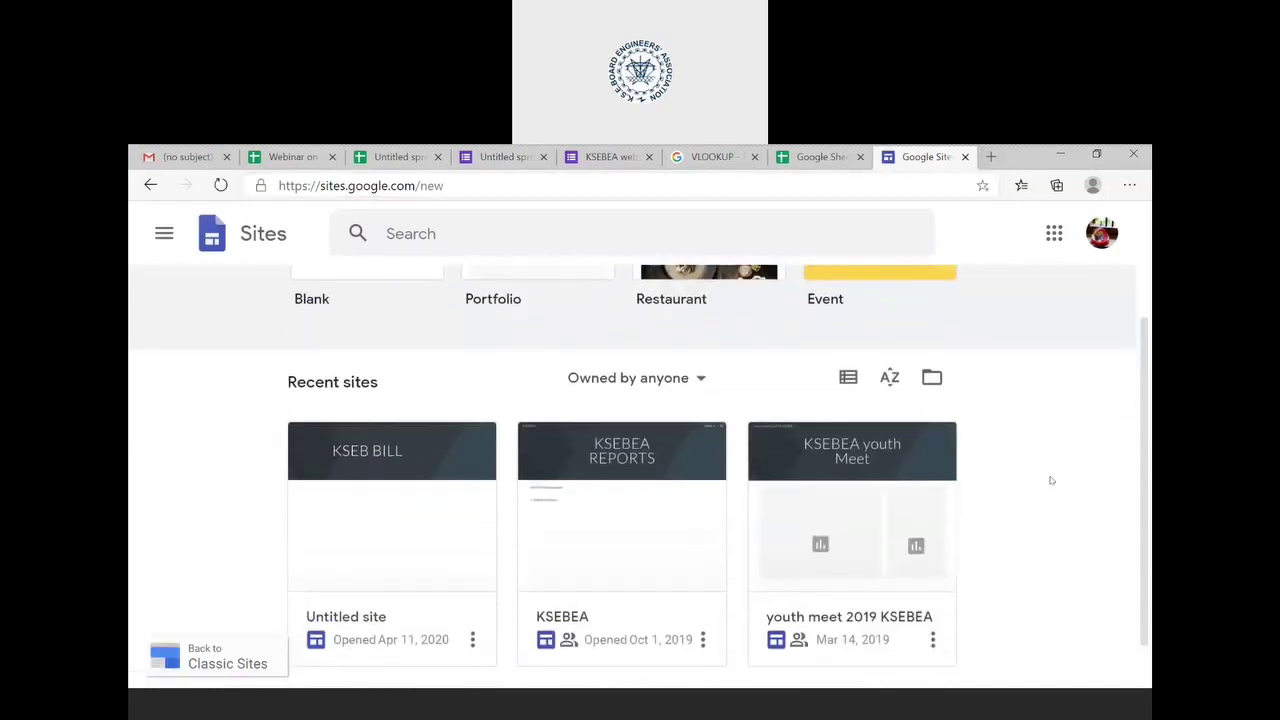
{"action": "scroll", "coordinate": [1050, 480], "scroll_direction": "down", "scroll_amount": 1}
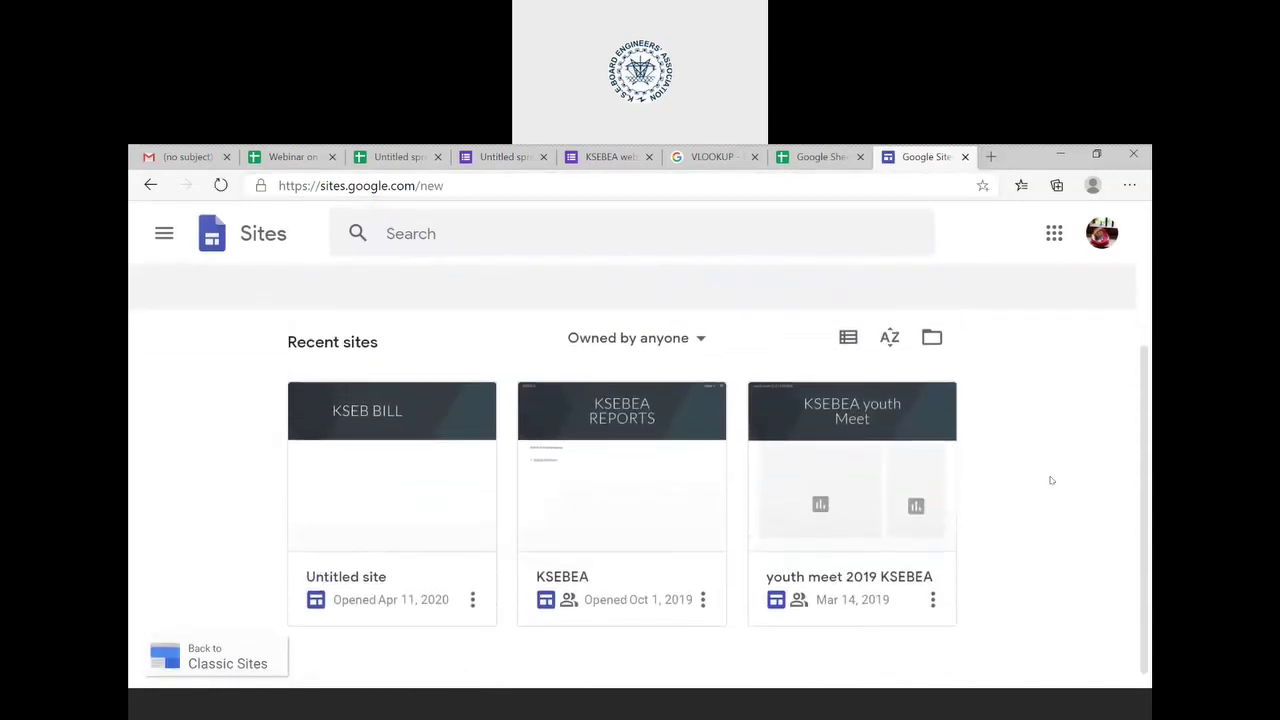
{"action": "scroll", "coordinate": [1050, 480], "scroll_direction": "up", "scroll_amount": 3}
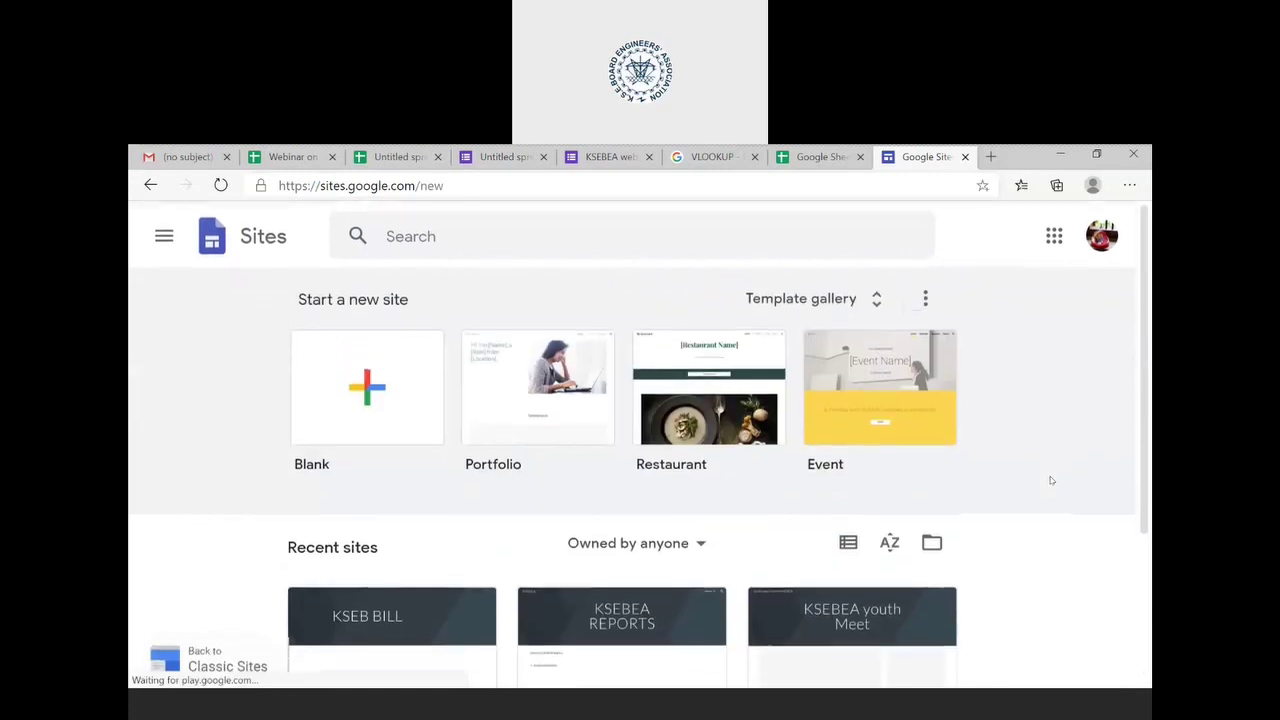
{"action": "left_click", "coordinate": [460, 186]}
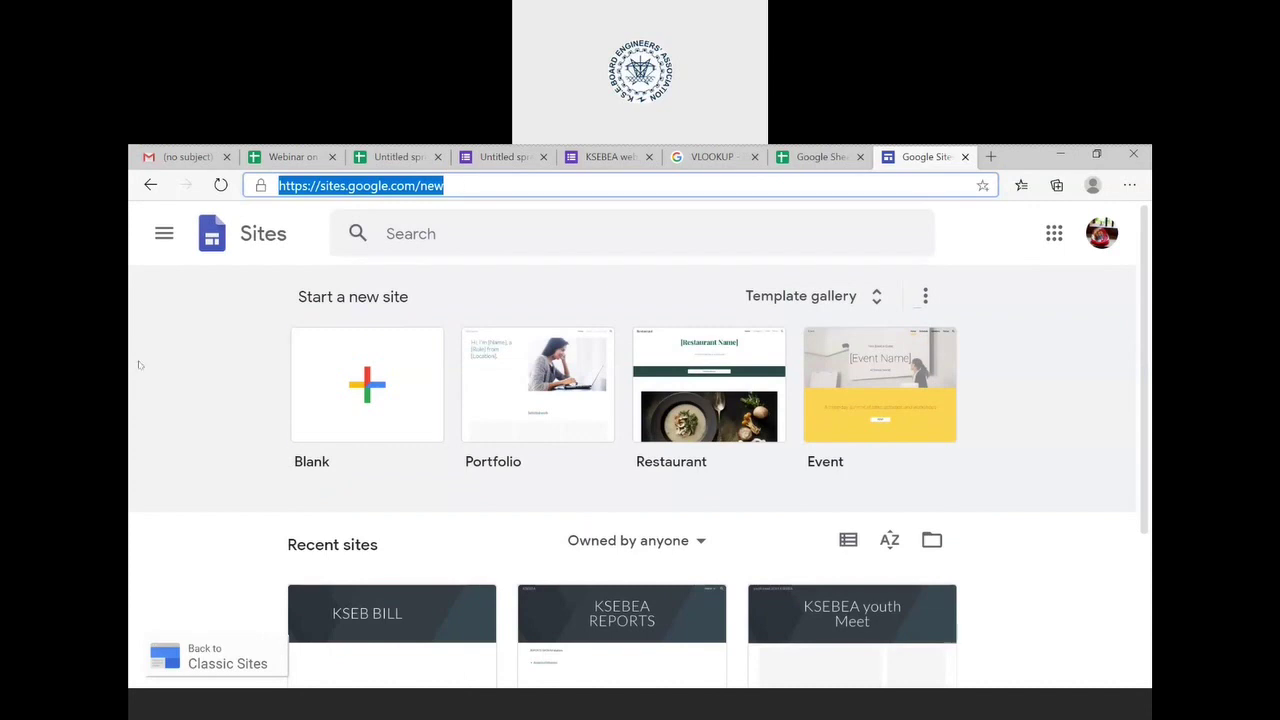
{"action": "left_click", "coordinate": [322, 398]}
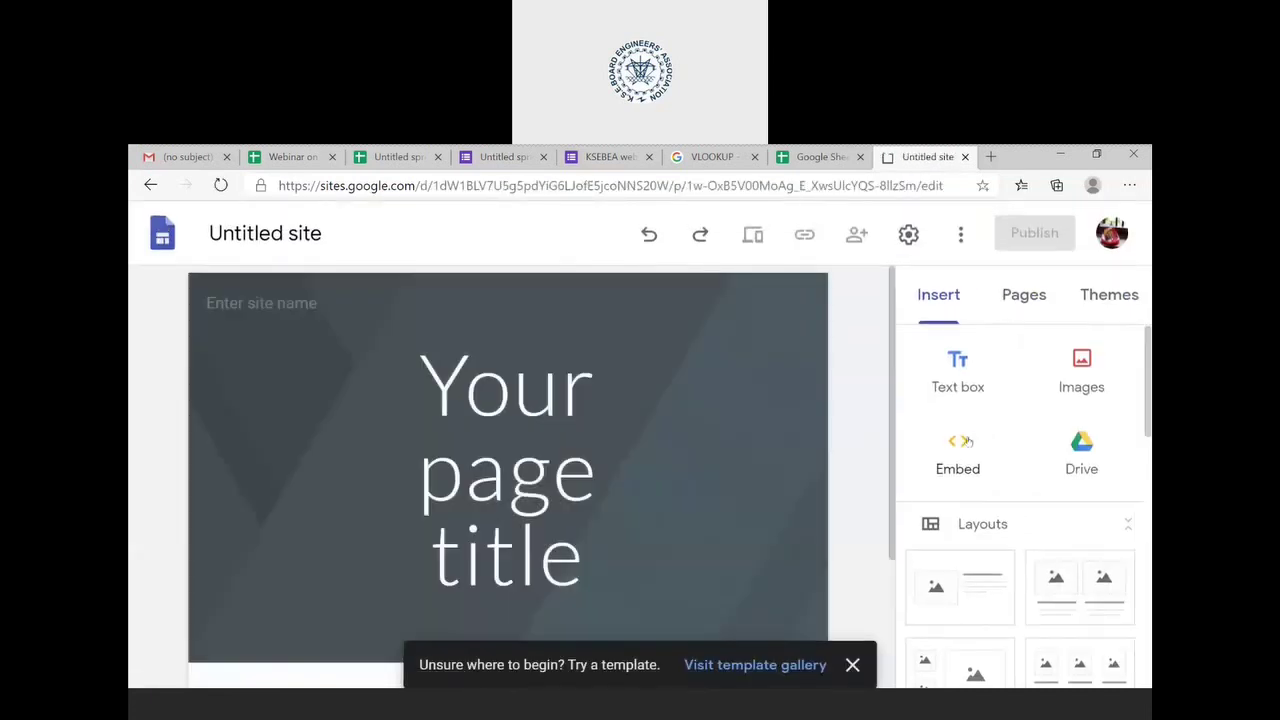
- Replace the placeholder page title with 'WEBINAR OF KSEBEA' in capitals
{"action": "left_click", "coordinate": [639, 473]}
{"action": "key", "text": "ctrl+a"}
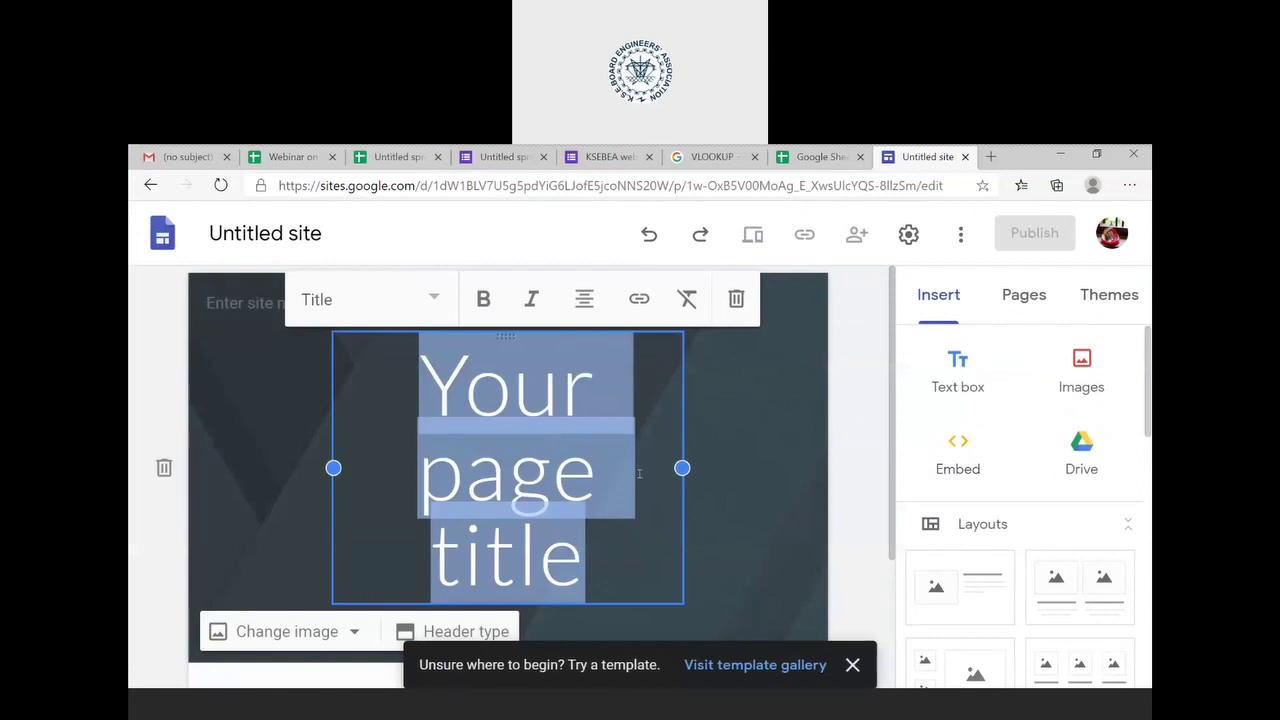
{"action": "type", "text": "WEBINAR"}
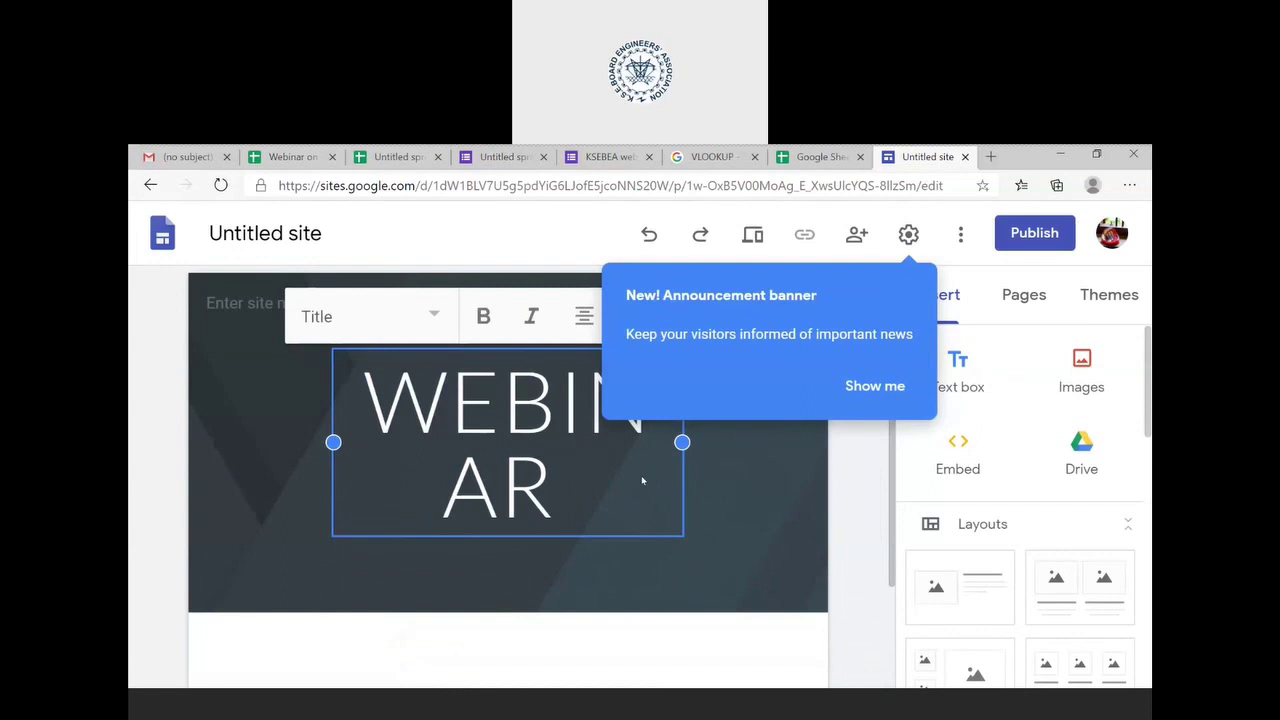
{"action": "type", "text": " OF"}
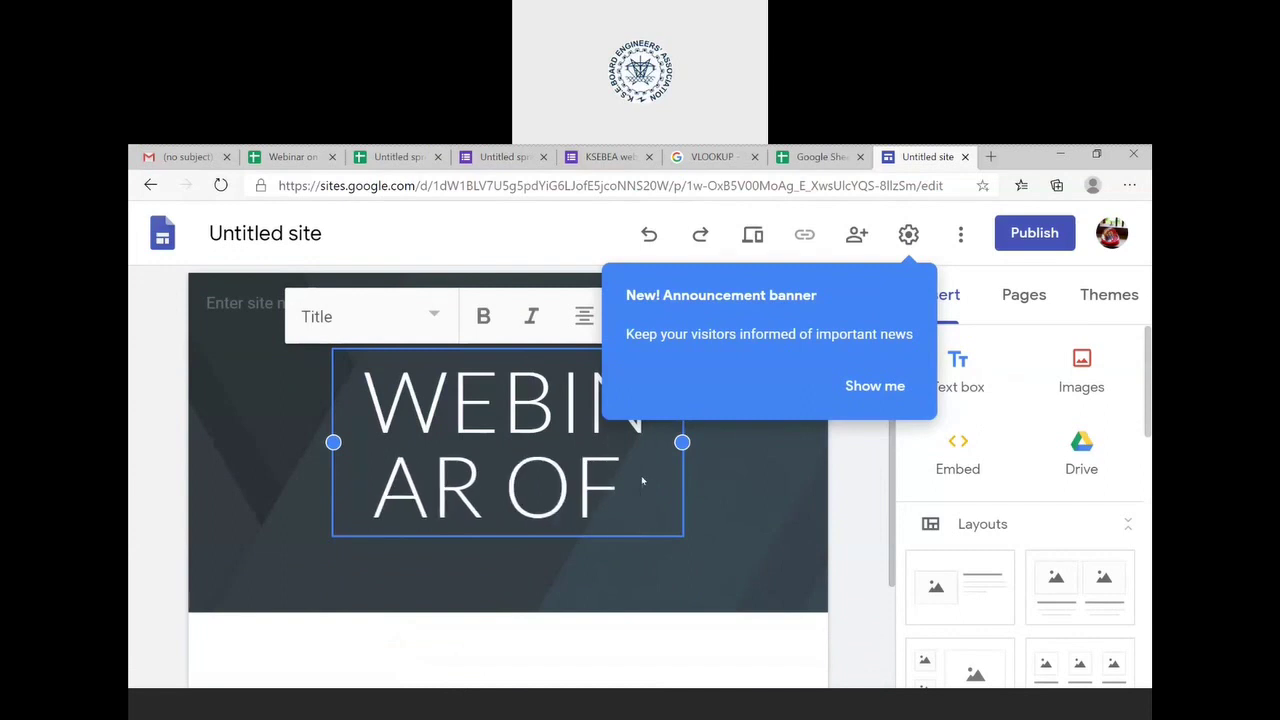
{"action": "type", "text": " ksebea"}
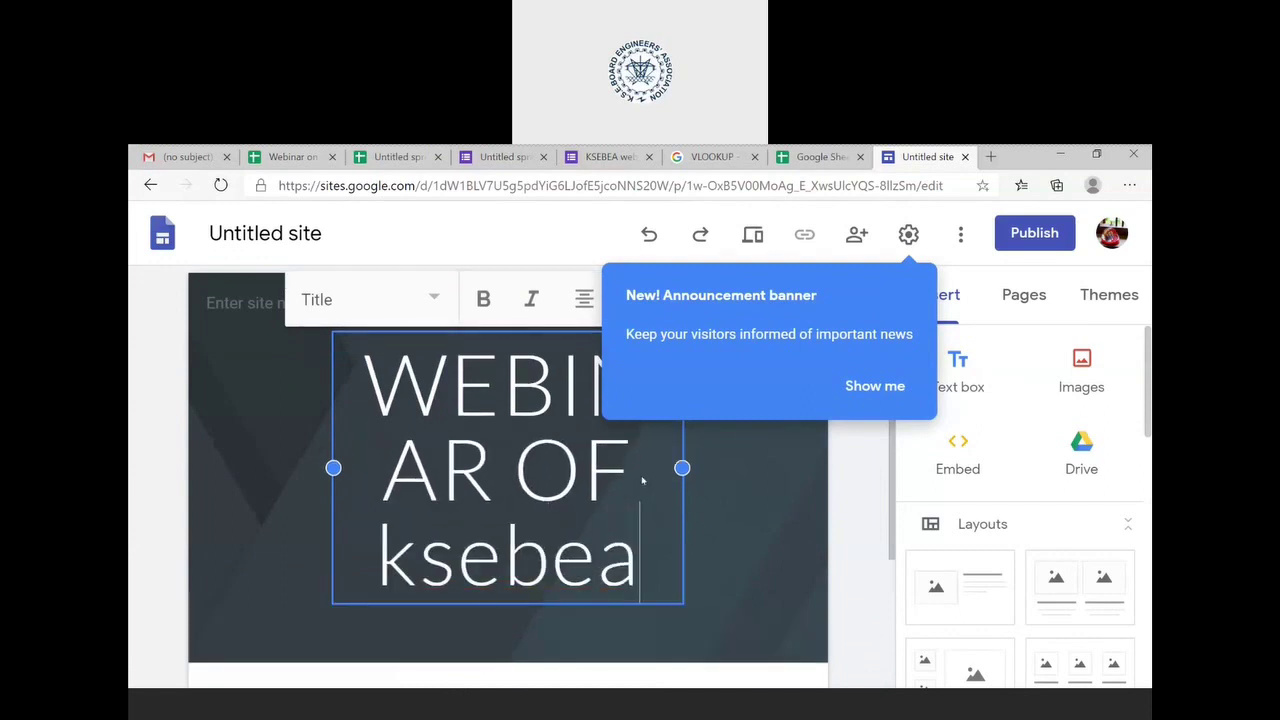
{"action": "key", "text": "BackSpace"}
{"action": "key", "text": "BackSpace"}
{"action": "key", "text": "BackSpace"}
{"action": "key", "text": "BackSpace"}
{"action": "key", "text": "BackSpace"}
{"action": "key", "text": "BackSpace"}
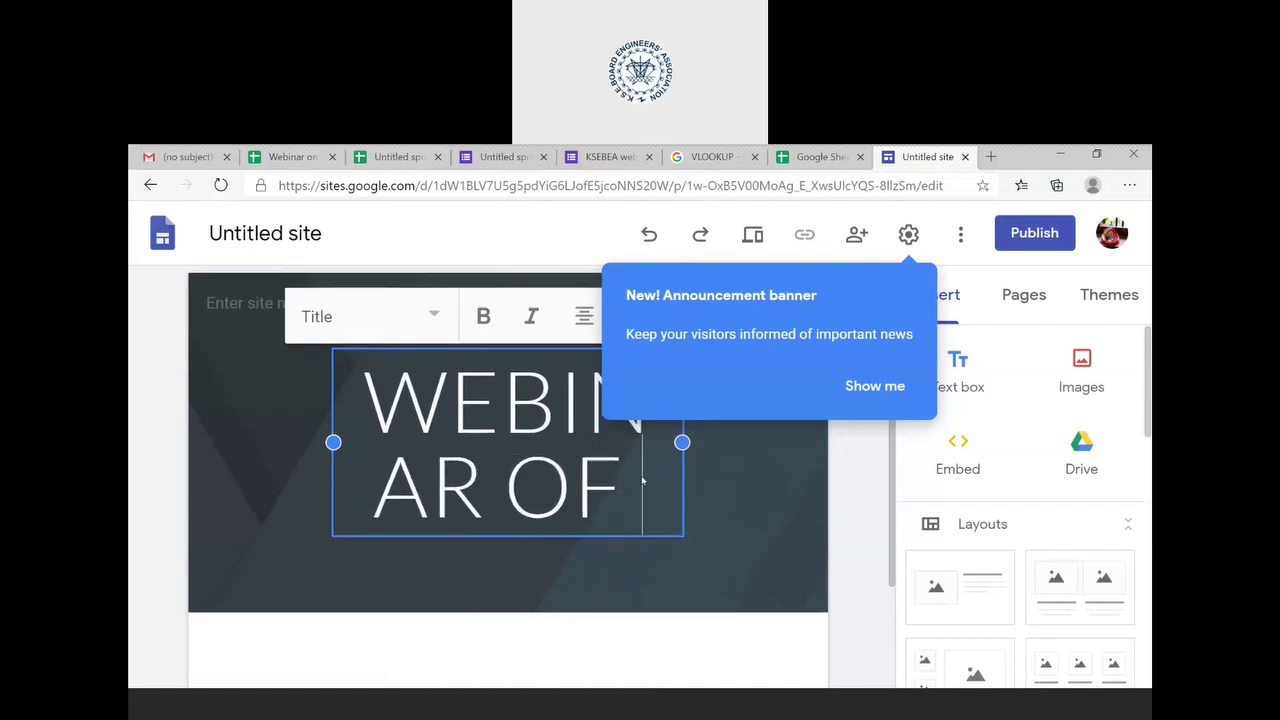
{"action": "type", "text": "KSEBEA"}
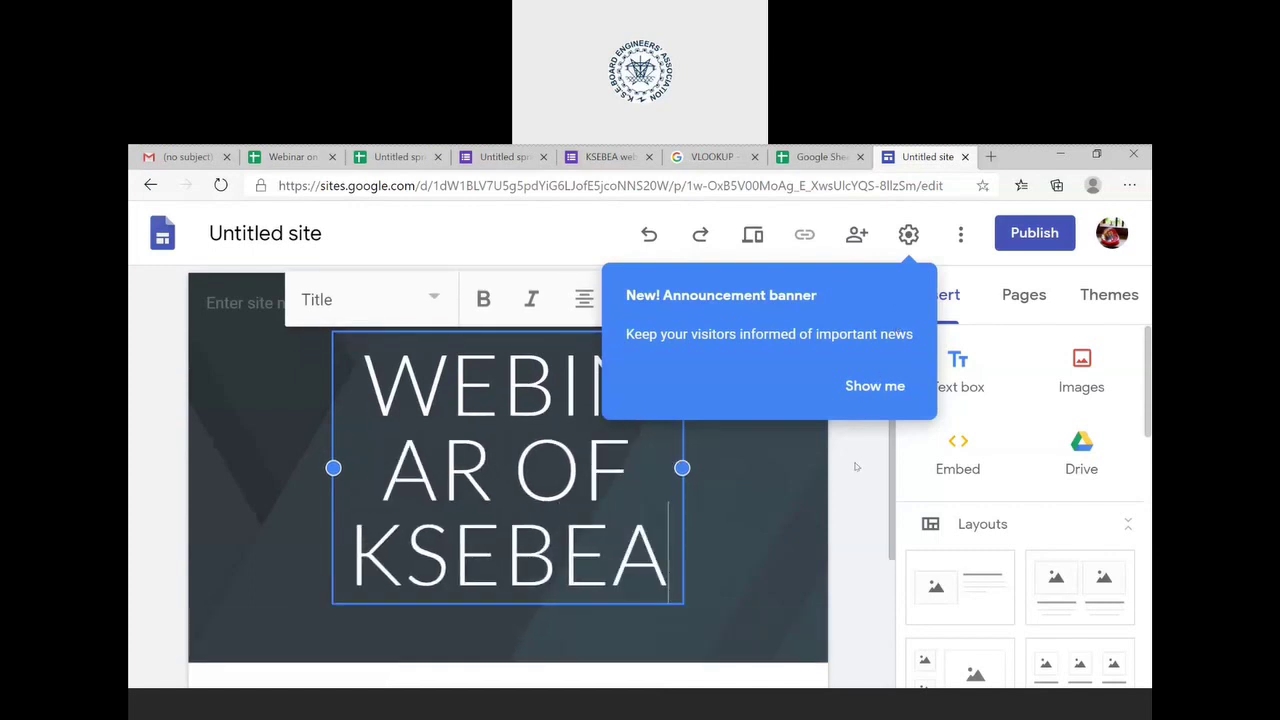
{"action": "left_click", "coordinate": [856, 466]}
{"action": "mouse_move", "coordinate": [818, 462]}
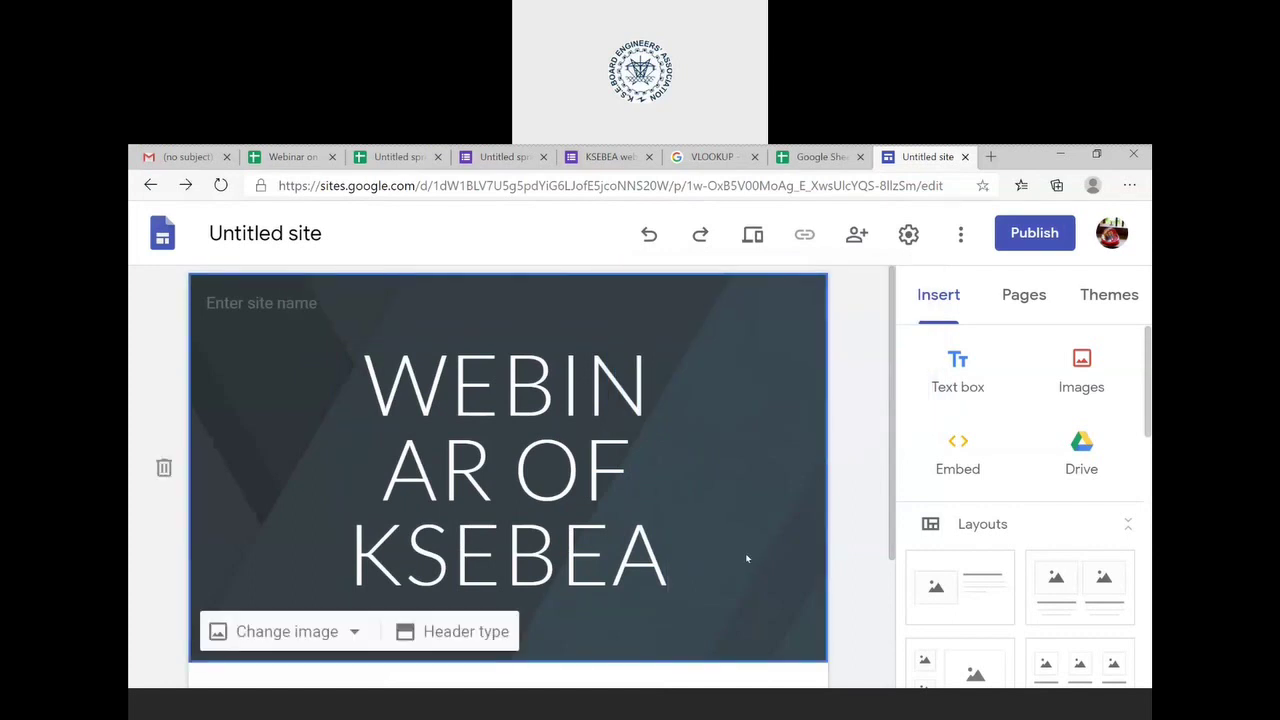
- Set the header type to Title only after briefly trying Cover
{"action": "scroll", "coordinate": [746, 558], "scroll_direction": "down", "scroll_amount": 5}
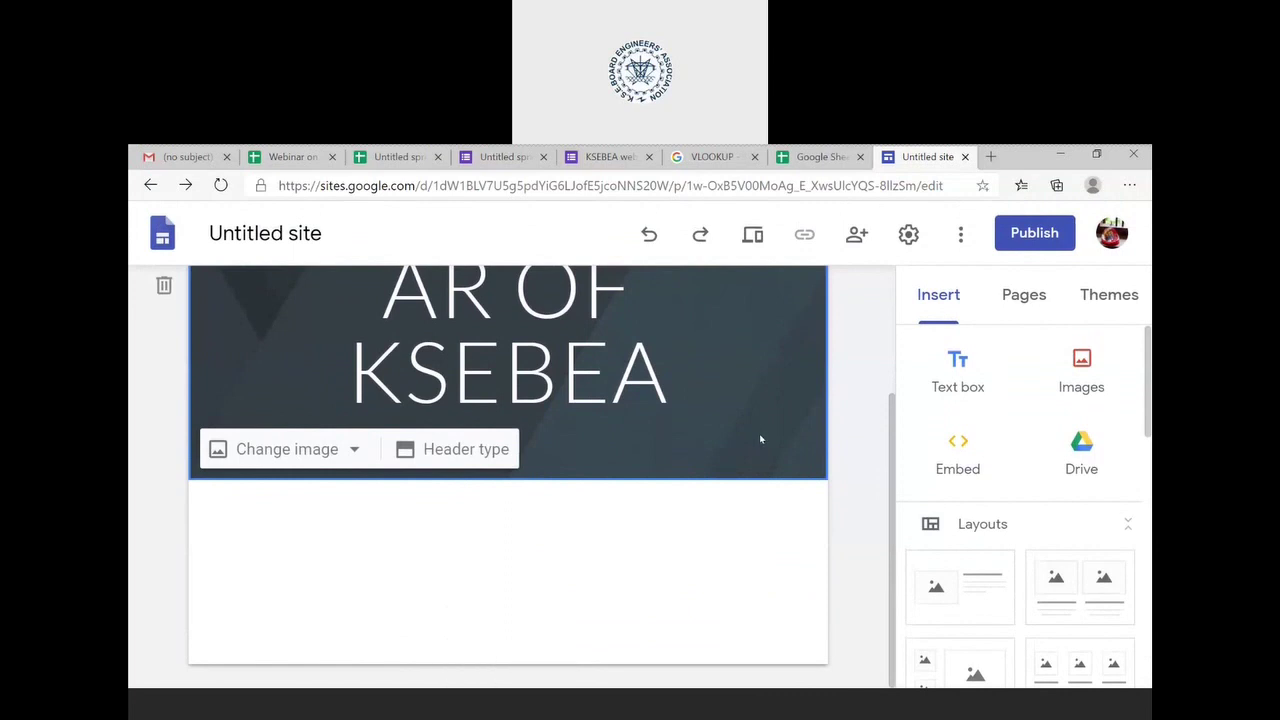
{"action": "scroll", "coordinate": [760, 434], "scroll_direction": "up", "scroll_amount": 2}
{"action": "left_click", "coordinate": [428, 632]}
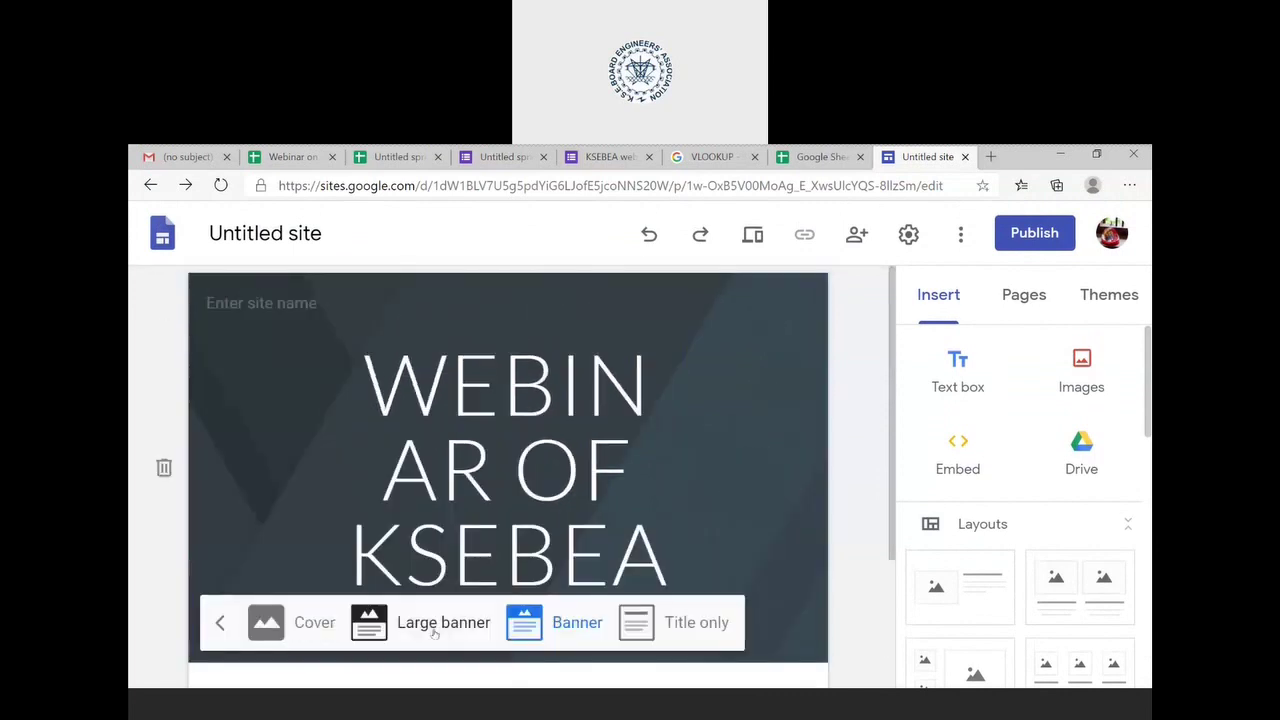
{"action": "left_click", "coordinate": [318, 625]}
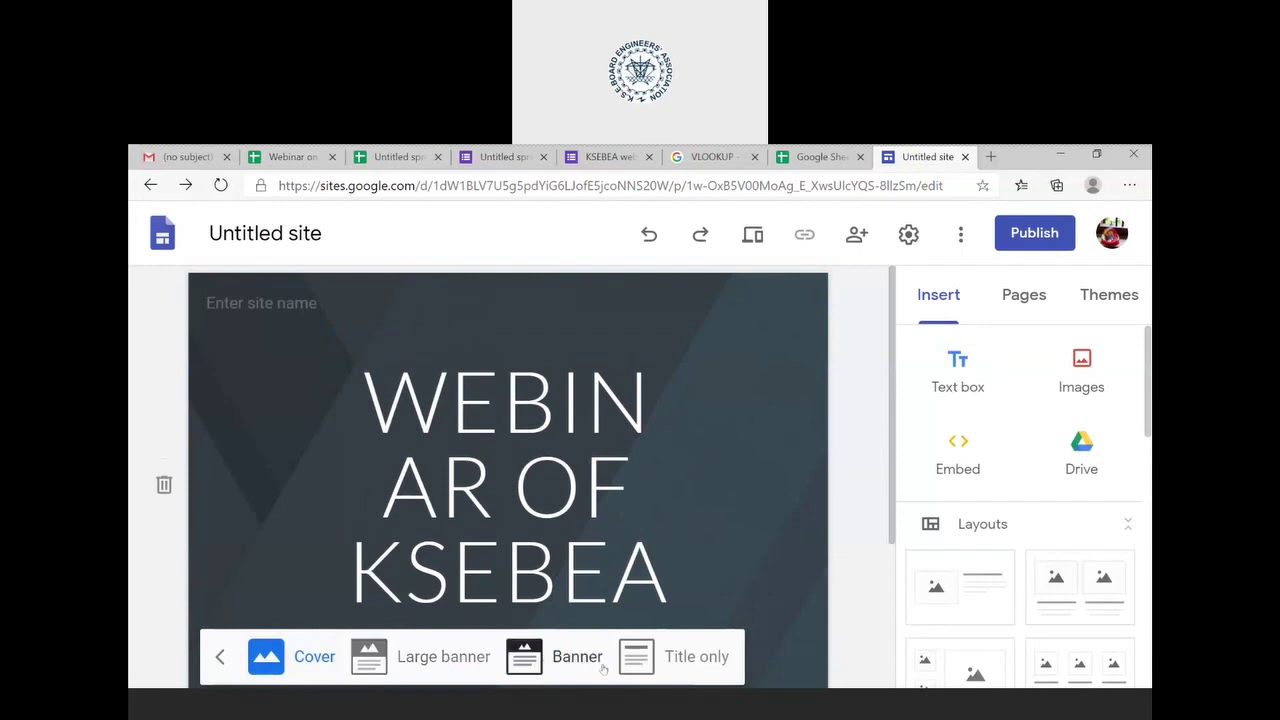
{"action": "left_click", "coordinate": [668, 660]}
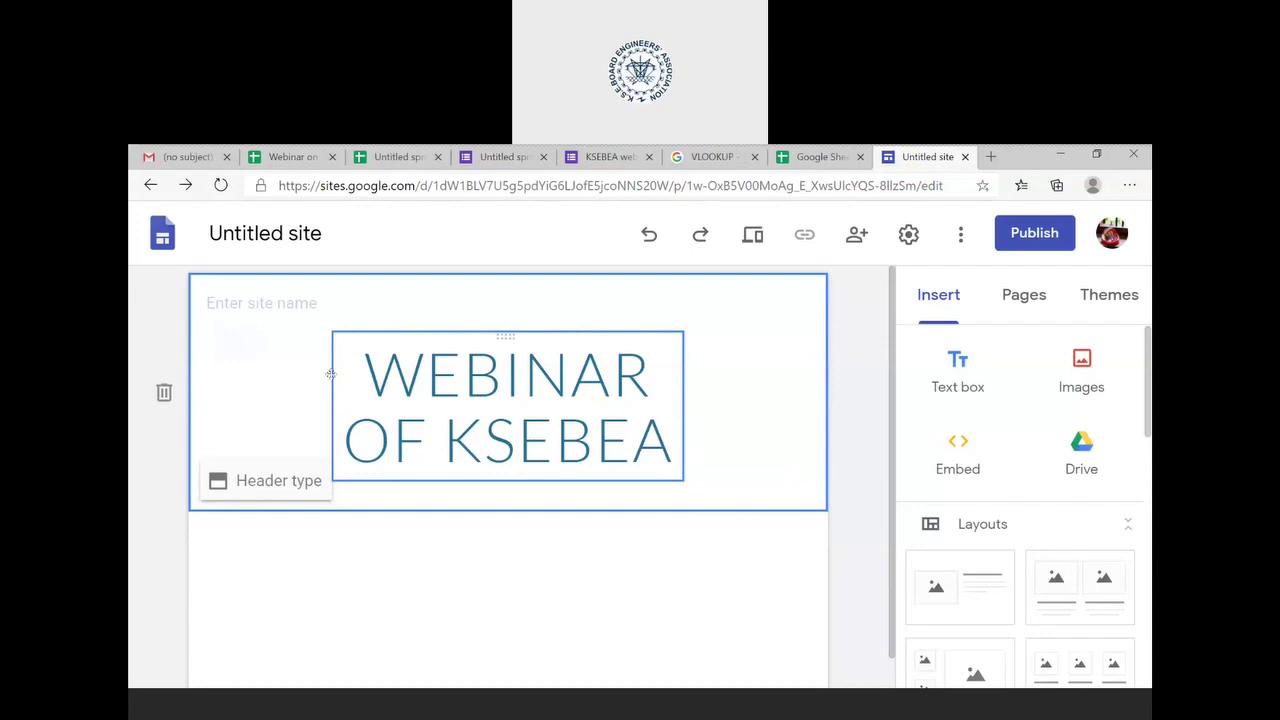
- Drag the WEBINAR OF KSEBEA title box slightly to the left
{"action": "left_click_drag", "start_coordinate": [330, 374], "coordinate": [240, 372]}
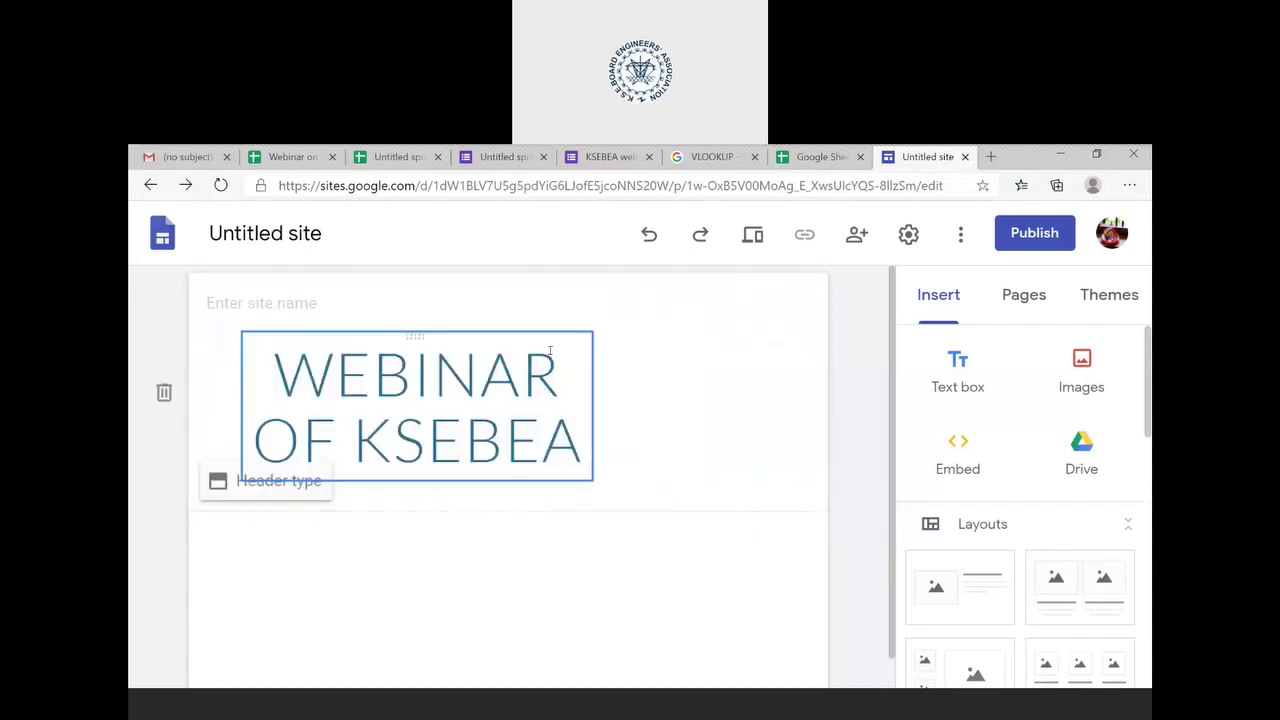
{"action": "left_click", "coordinate": [567, 380]}
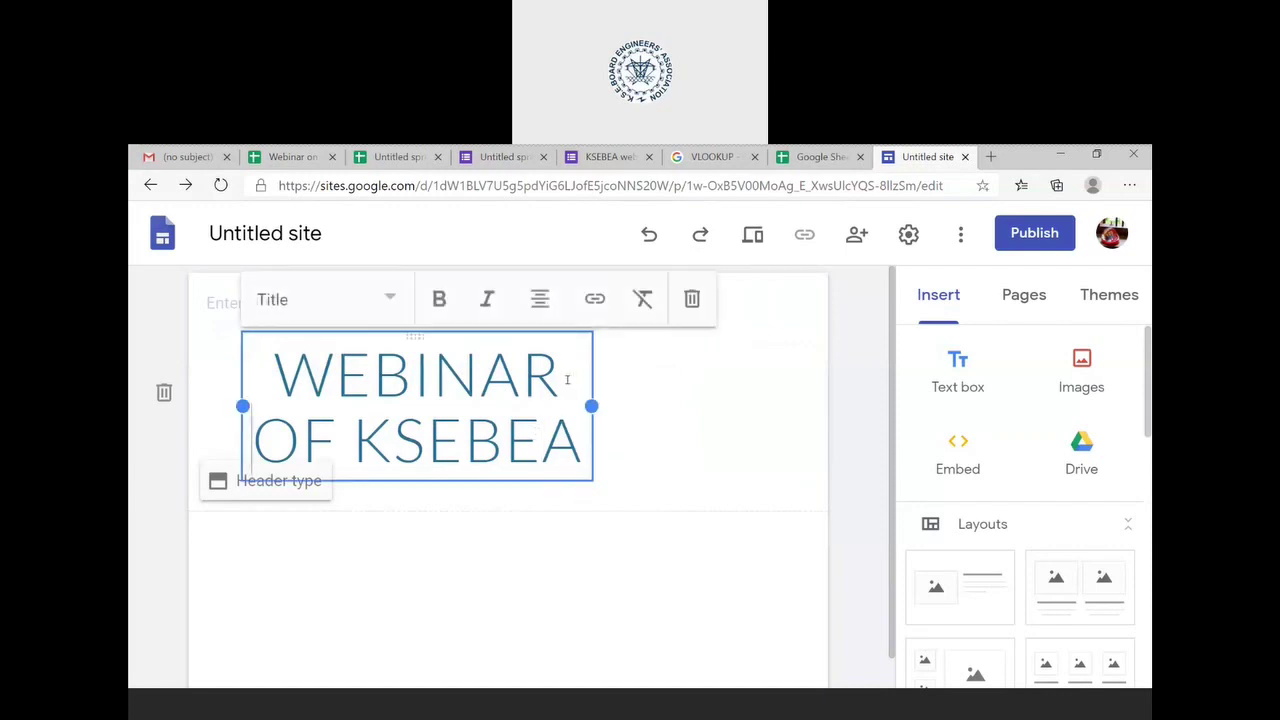
{"action": "left_click", "coordinate": [677, 509]}
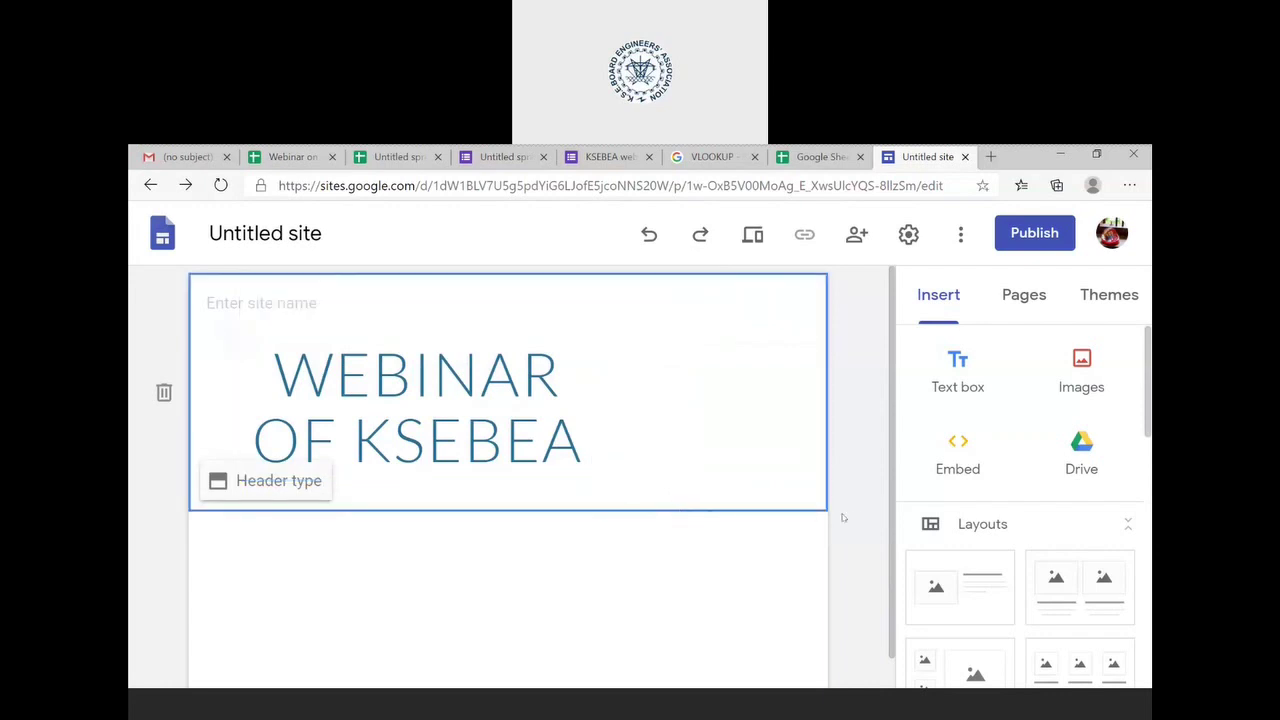
{"action": "scroll", "coordinate": [705, 542], "scroll_direction": "down", "scroll_amount": 1}
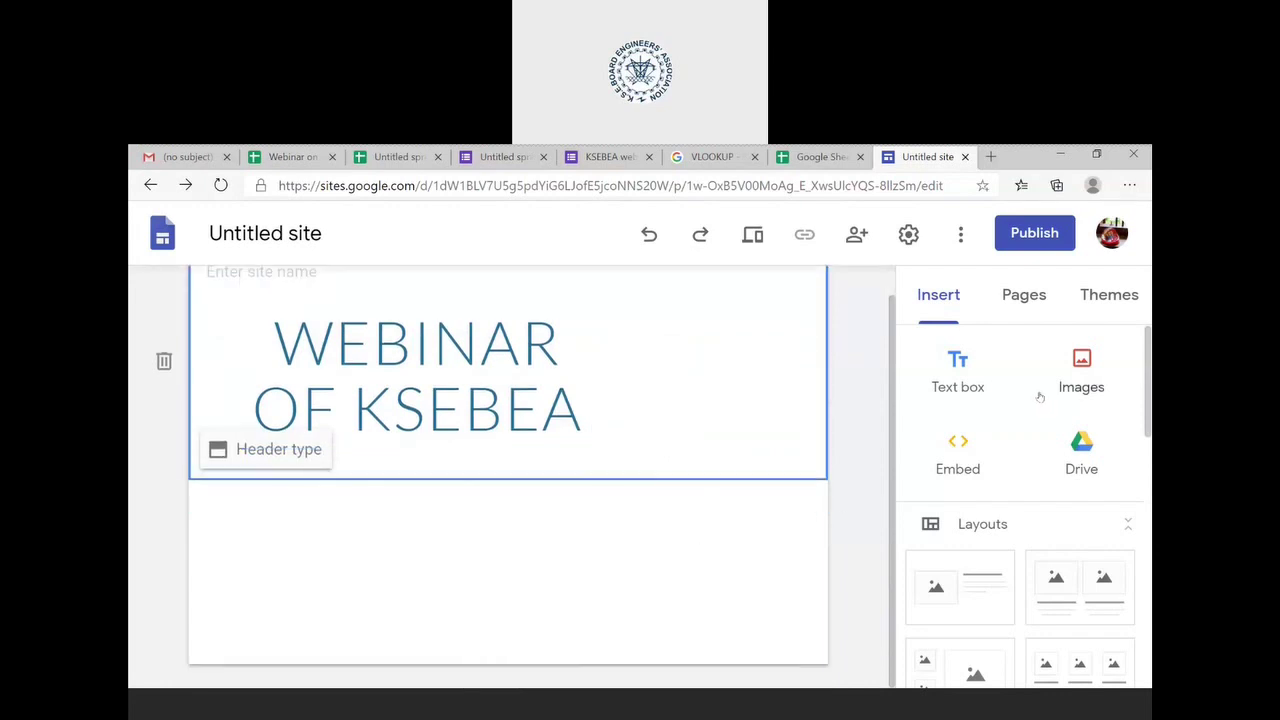
- Add a text box below the header reading 'THIS IS A TEST SITE'
{"action": "left_click", "coordinate": [962, 385]}
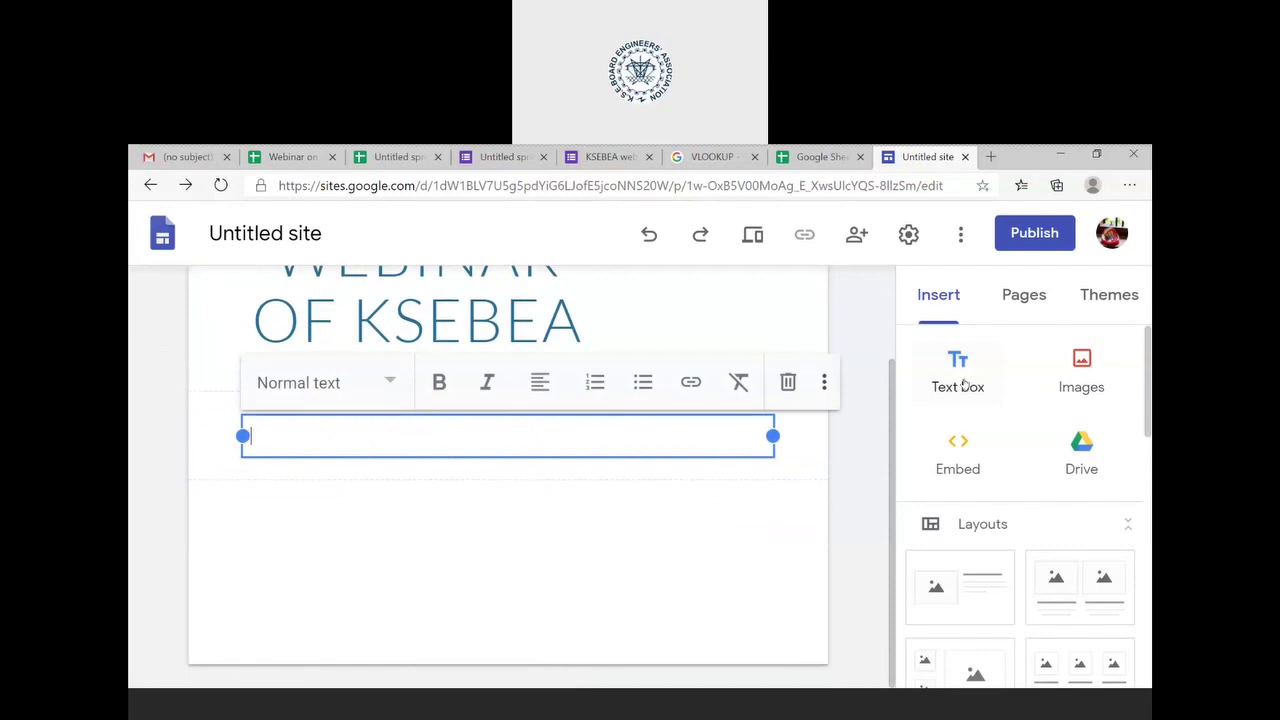
{"action": "type", "text": "THIS IS"}
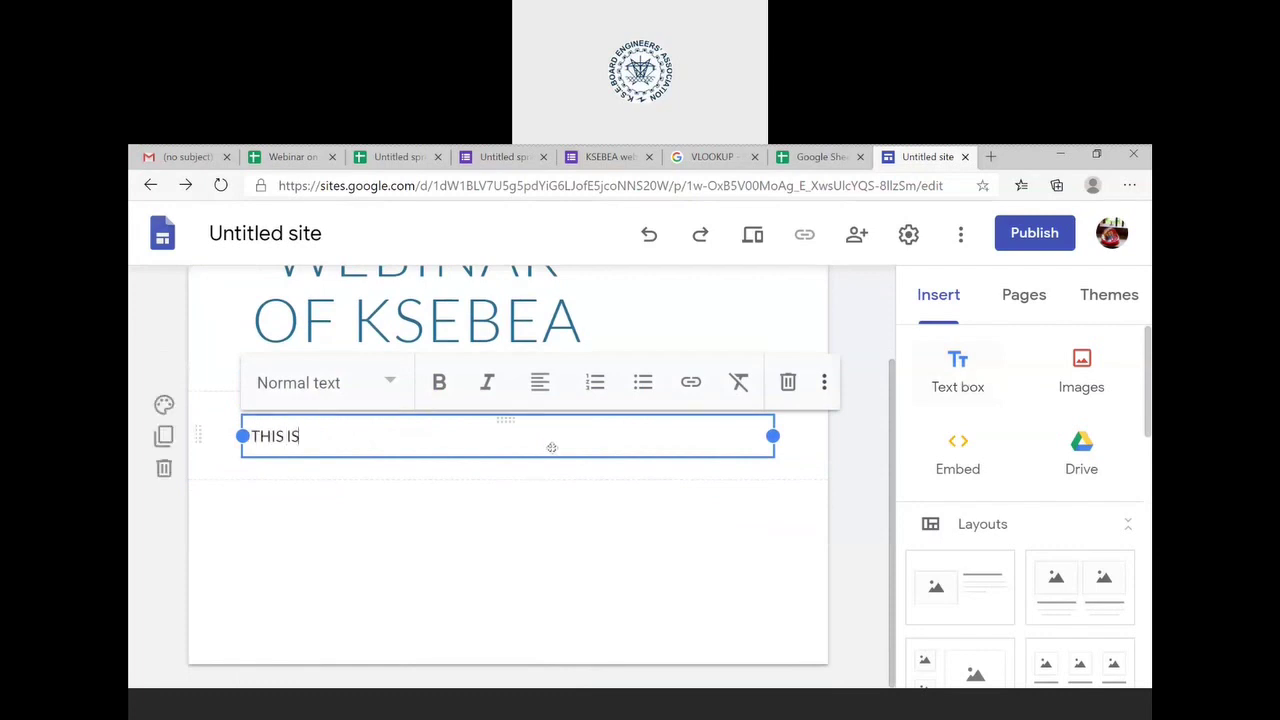
{"action": "type", "text": " A TEST SITE"}
{"action": "key", "text": "Return"}
{"action": "key", "text": "BackSpace"}
{"action": "left_click", "coordinate": [638, 305]}
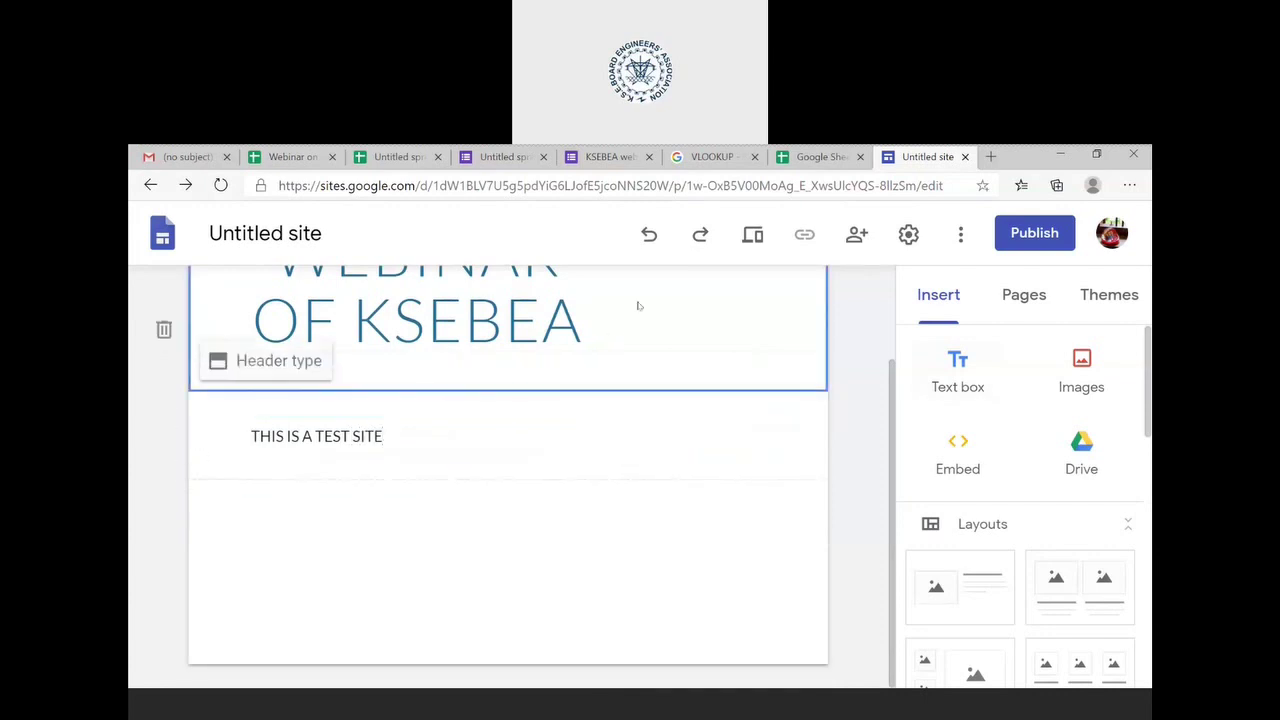
{"action": "scroll", "coordinate": [885, 459], "scroll_direction": "up", "scroll_amount": 2}
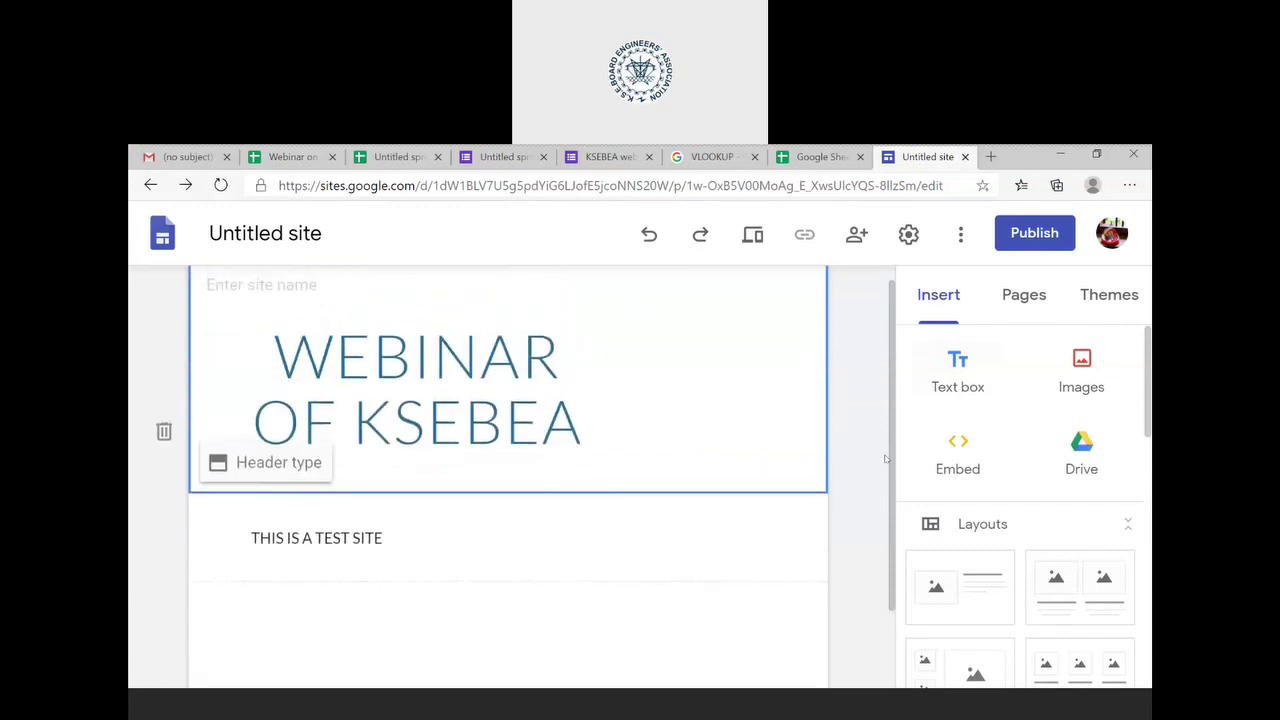
- Italicize the word TEST and give the section the grey Emphasis 1 background
{"action": "left_click", "coordinate": [632, 554]}
{"action": "left_click", "coordinate": [479, 553]}
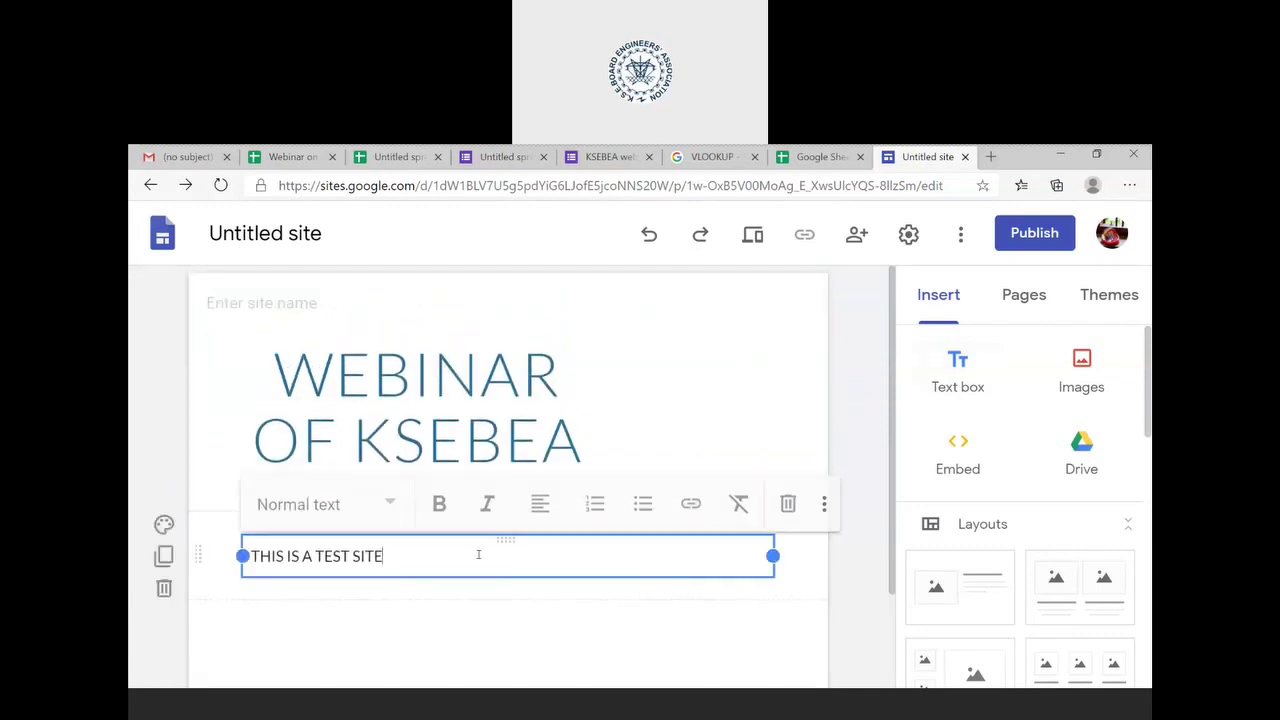
{"action": "triple_click", "coordinate": [333, 556]}
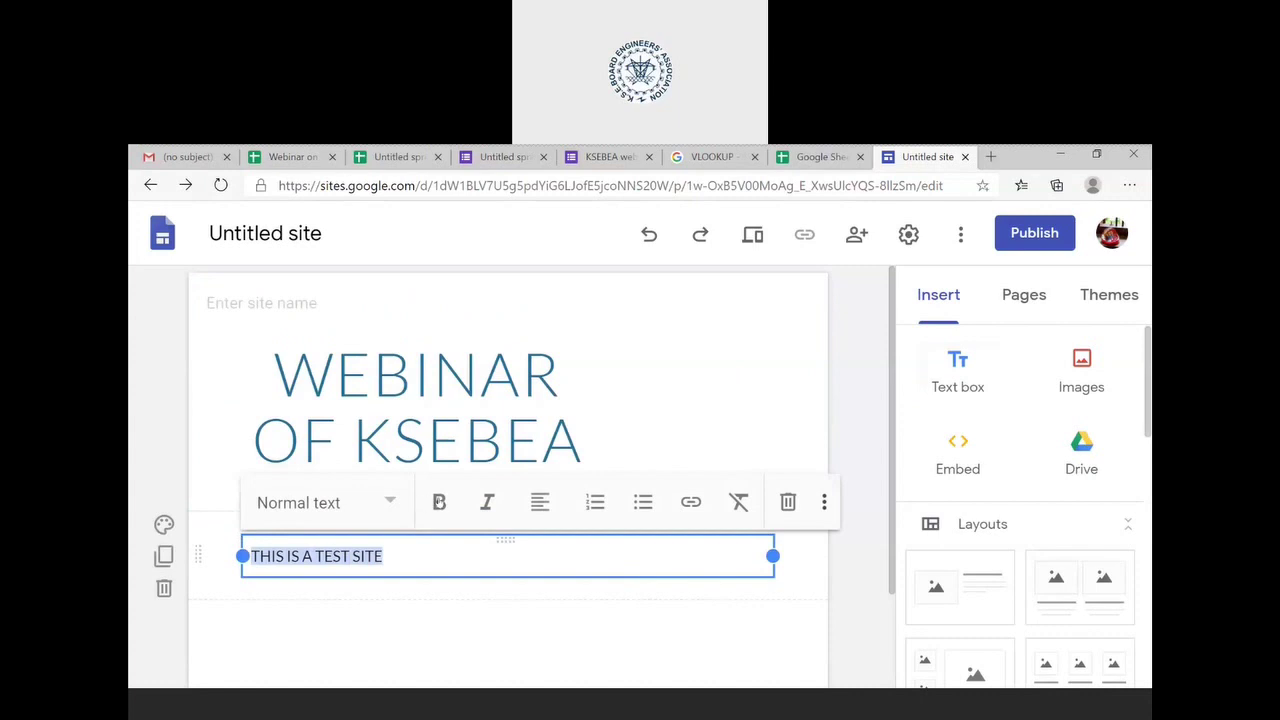
{"action": "double_click", "coordinate": [332, 556]}
{"action": "left_click", "coordinate": [490, 502]}
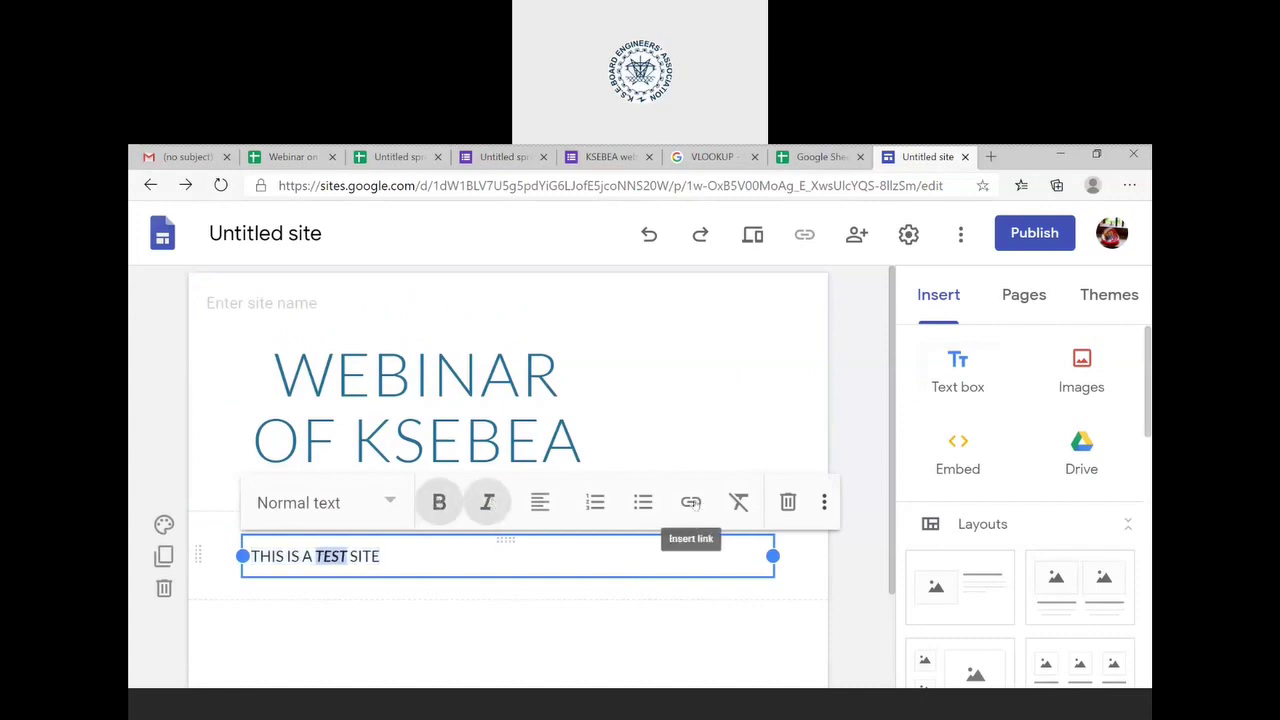
{"action": "left_click", "coordinate": [168, 524]}
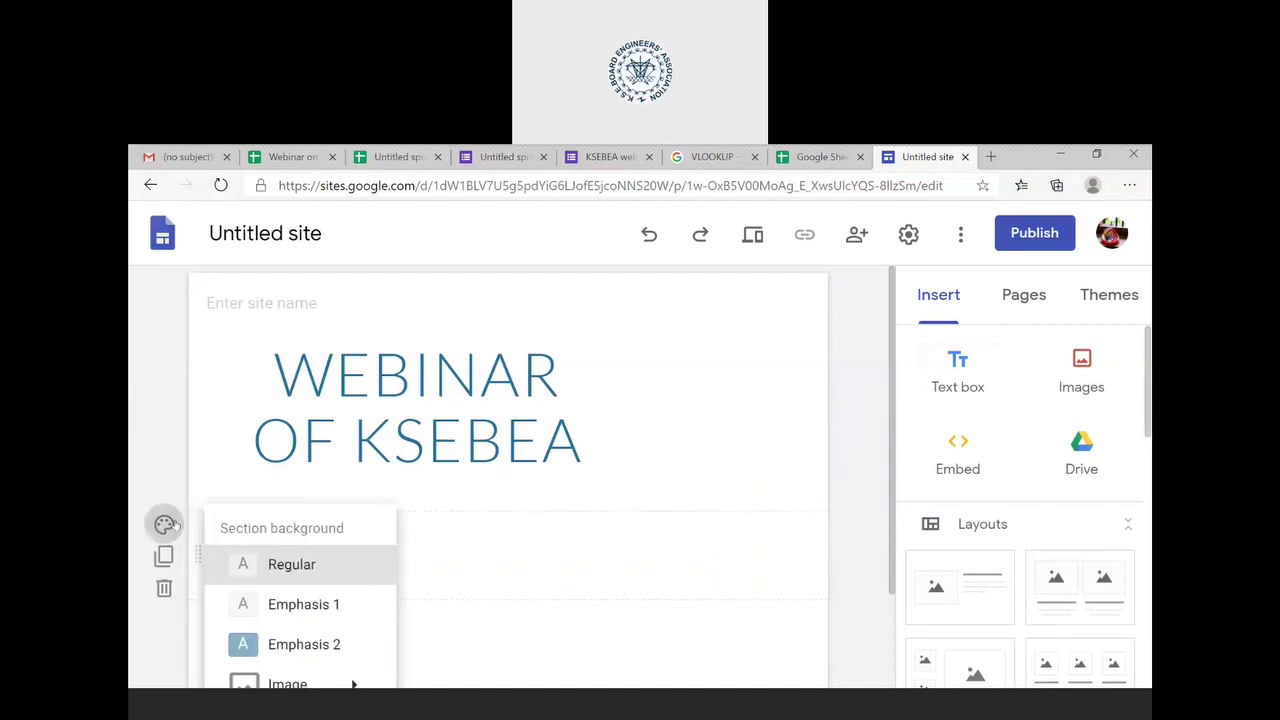
{"action": "left_click", "coordinate": [275, 618]}
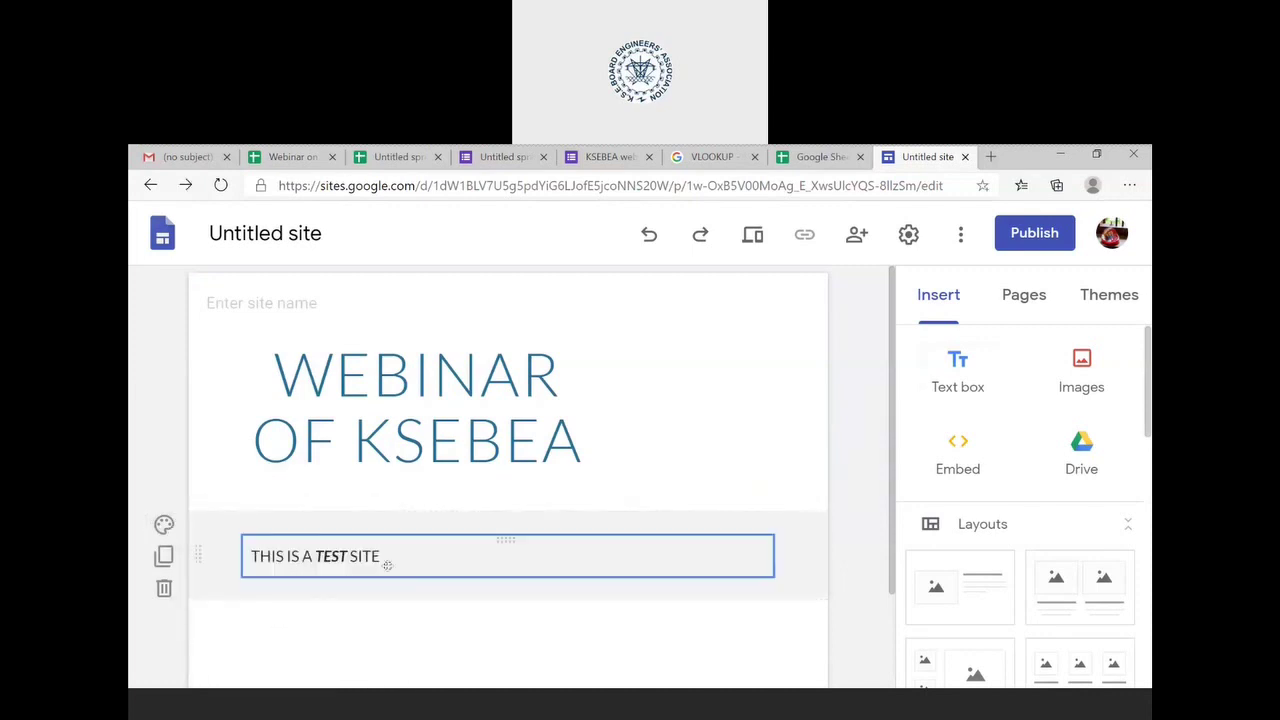
- Widen the title box so the title wraps as WEBINAR OF / KSEBEA
{"action": "left_click", "coordinate": [521, 455]}
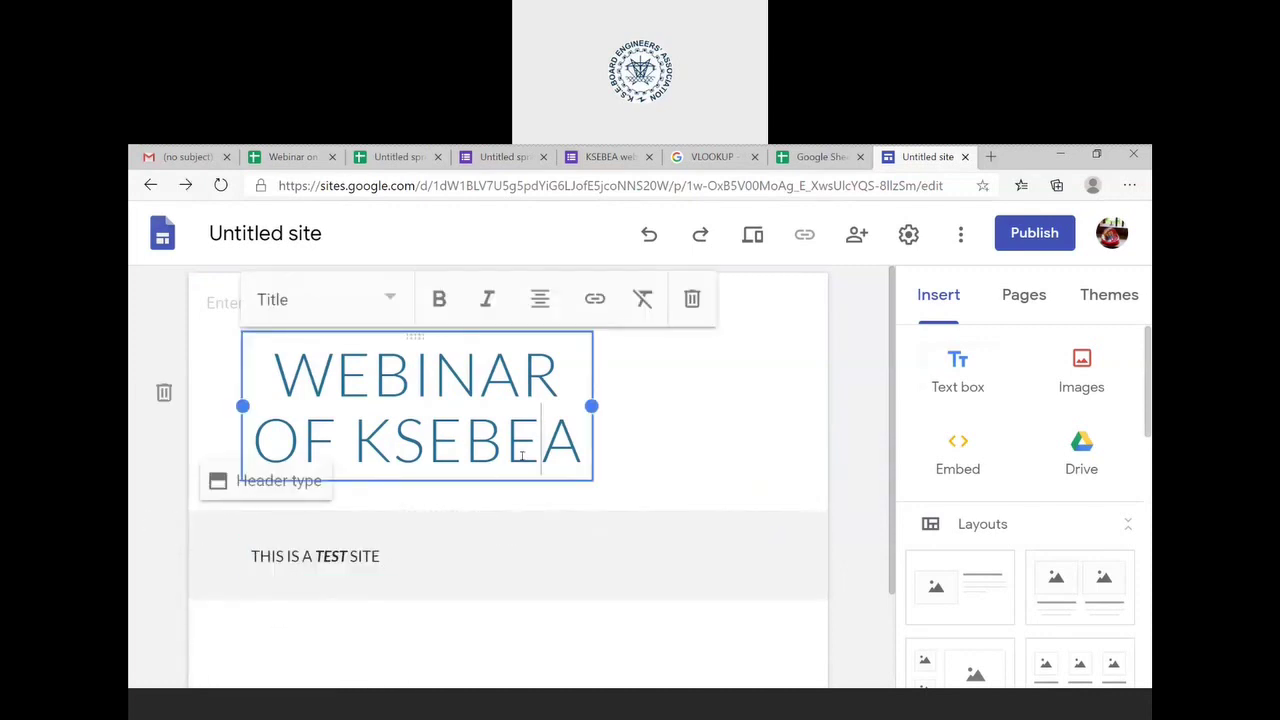
{"action": "left_click_drag", "start_coordinate": [591, 405], "coordinate": [773, 405]}
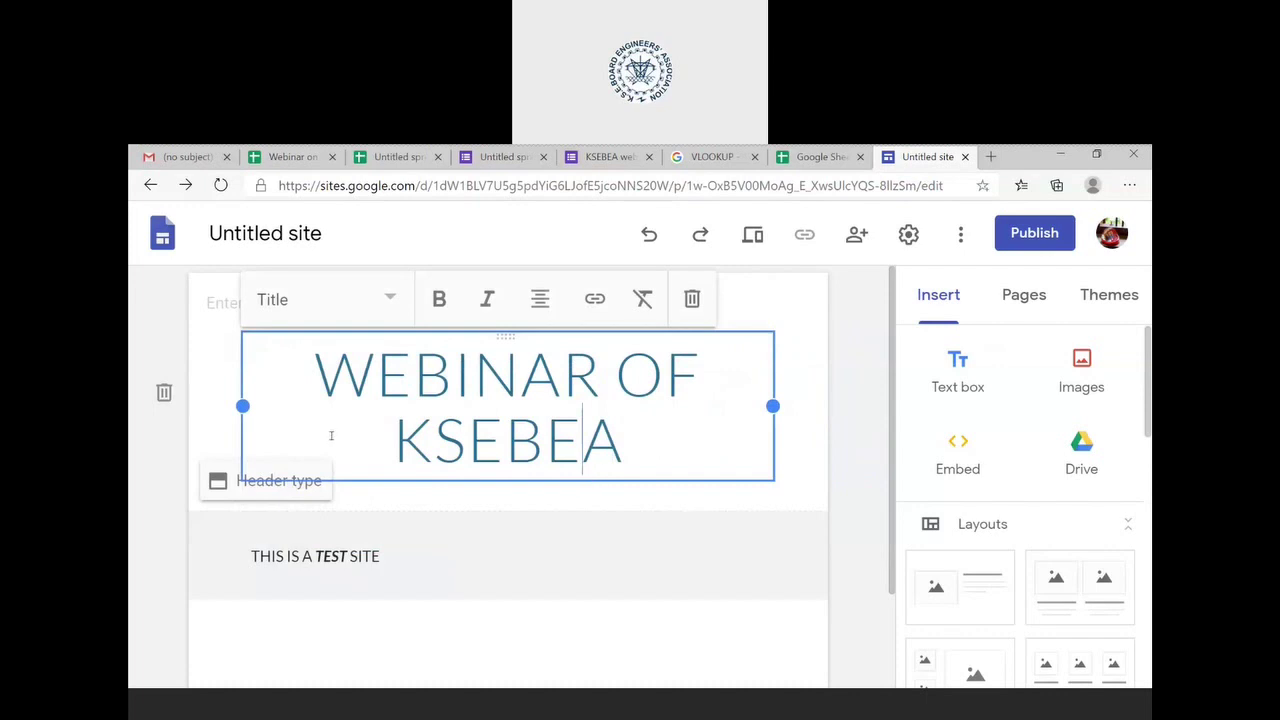
{"action": "left_click_drag", "start_coordinate": [242, 405], "coordinate": [188, 410]}
{"action": "left_click_drag", "start_coordinate": [772, 405], "coordinate": [790, 420]}
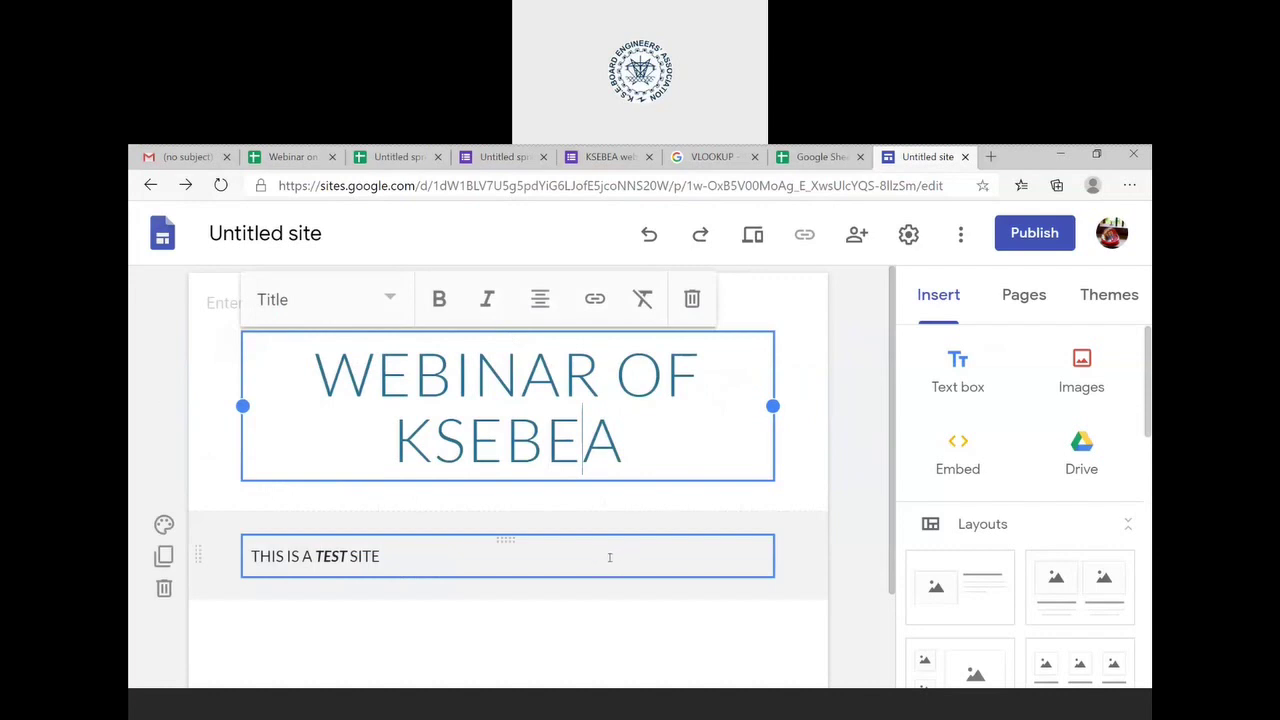
{"action": "left_click", "coordinate": [609, 557]}
- Start a button labelled CHARTS, then cancel the Insert button dialog
{"action": "scroll", "coordinate": [614, 528], "scroll_direction": "down", "scroll_amount": 3}
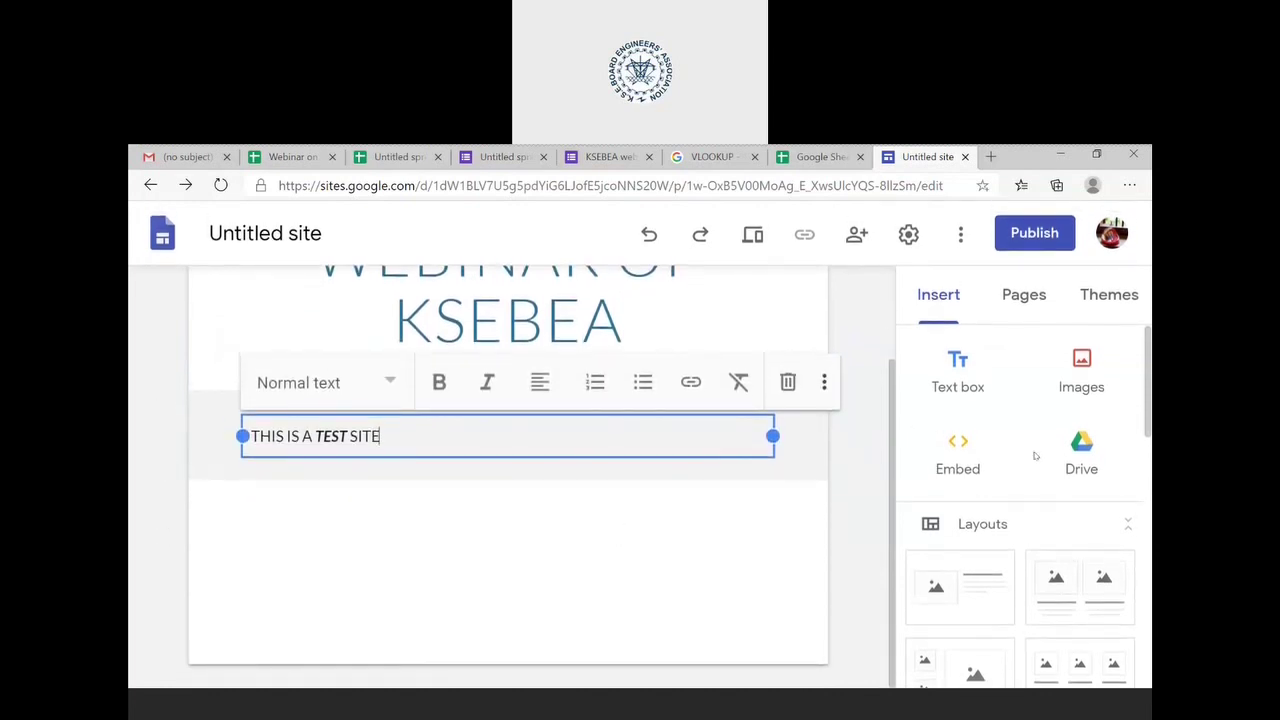
{"action": "scroll", "coordinate": [1035, 456], "scroll_direction": "down", "scroll_amount": 6}
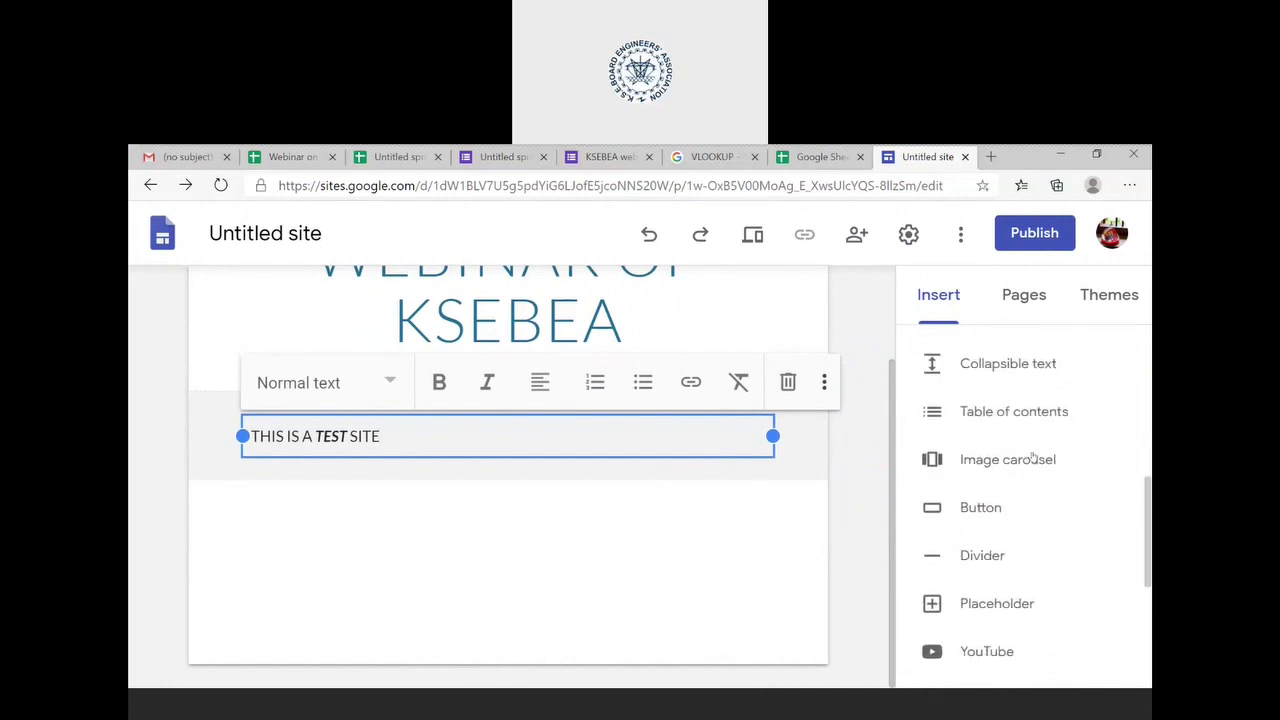
{"action": "left_click", "coordinate": [992, 503]}
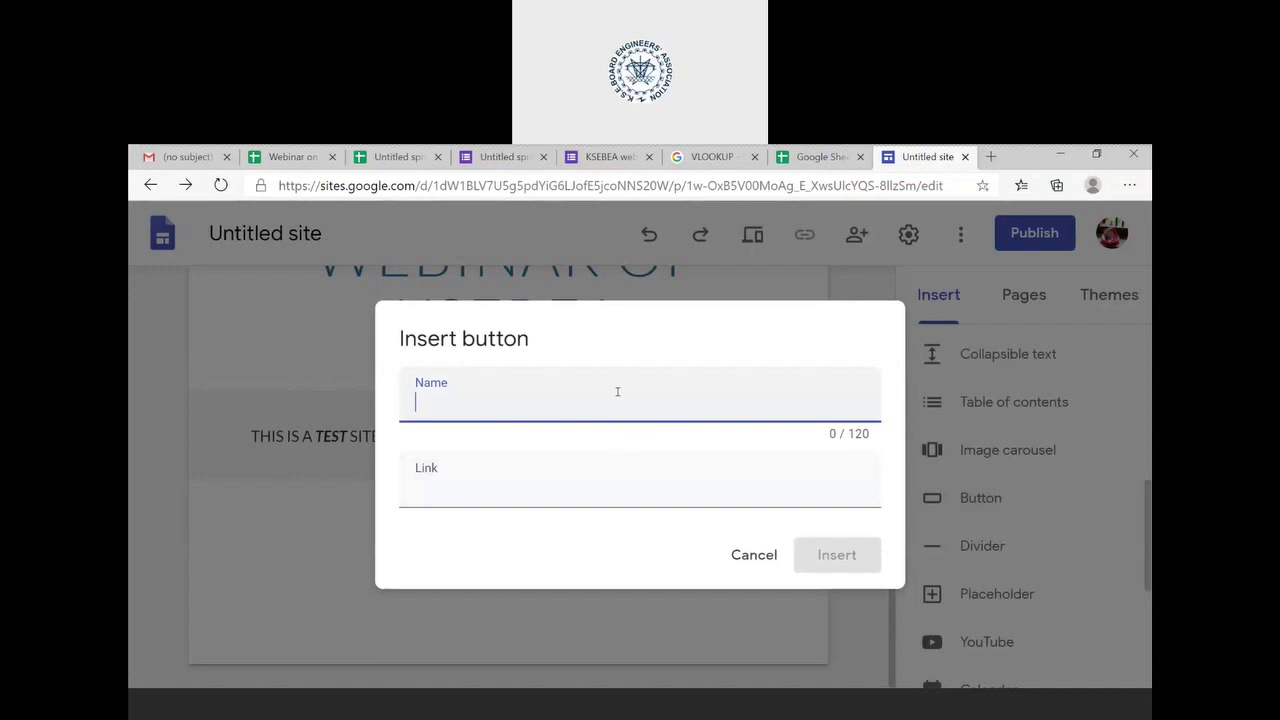
{"action": "type", "text": "CHARTS"}
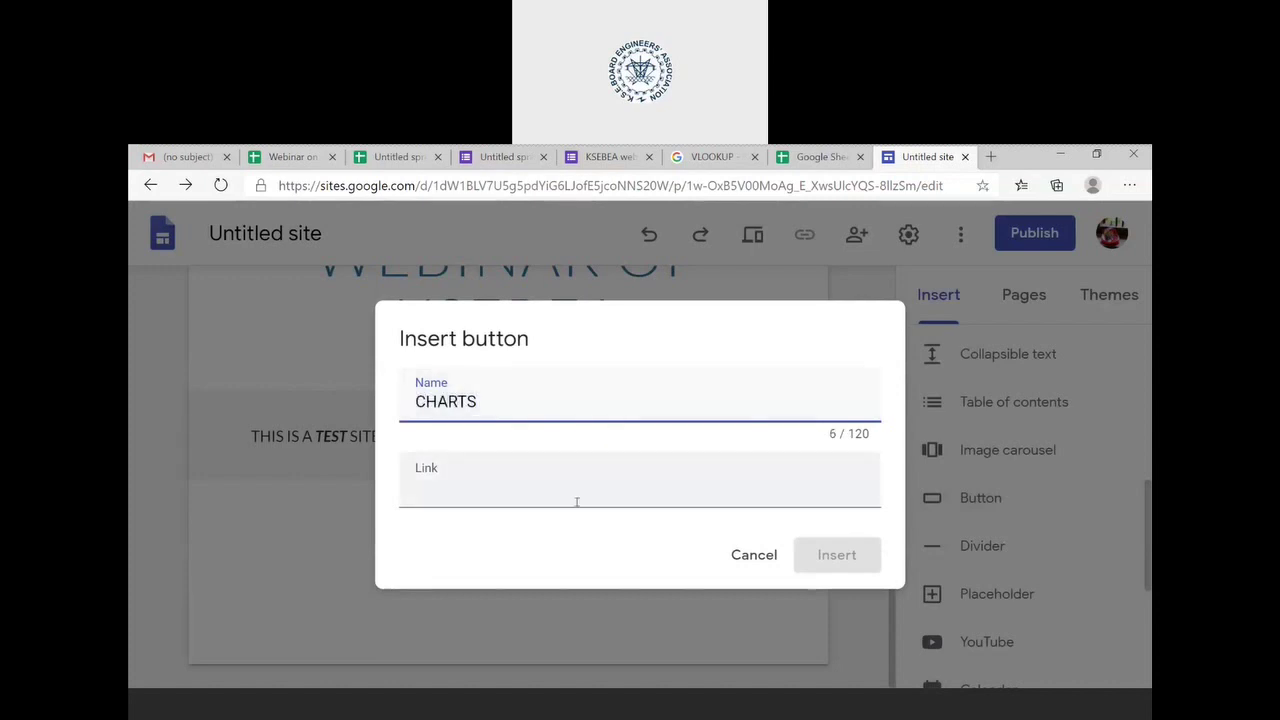
{"action": "left_click", "coordinate": [742, 488]}
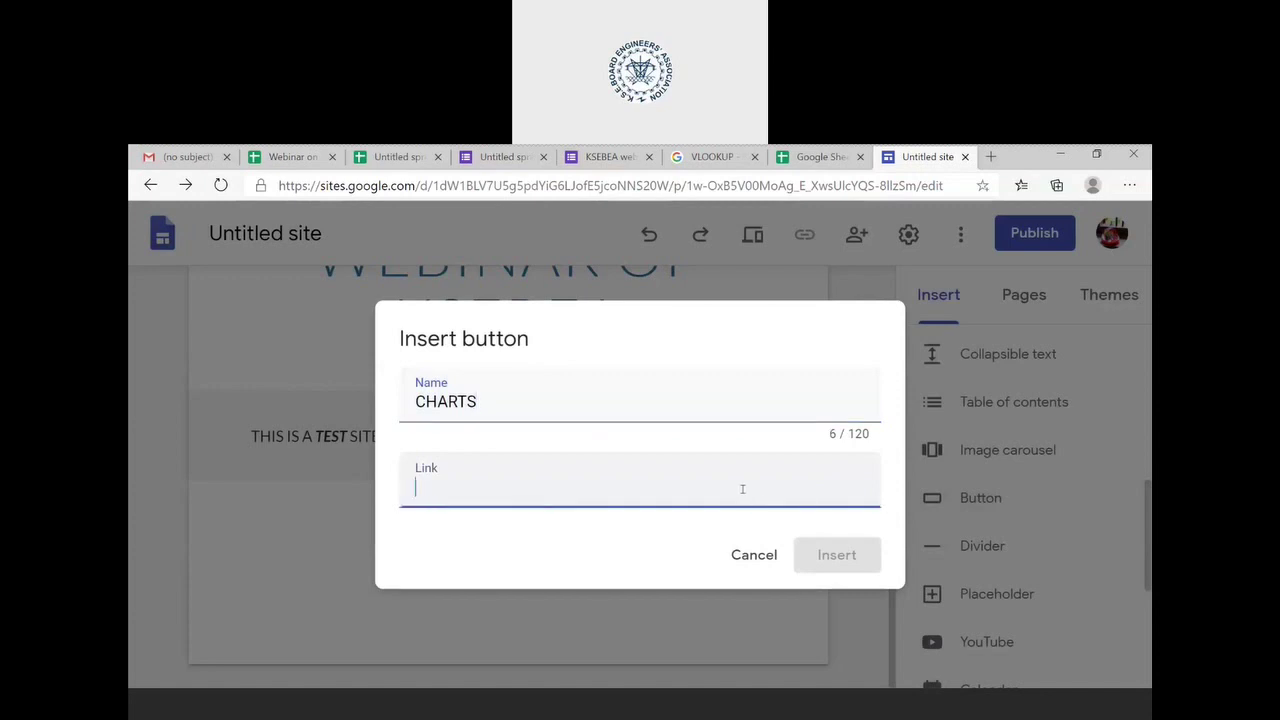
{"action": "left_click", "coordinate": [772, 558]}
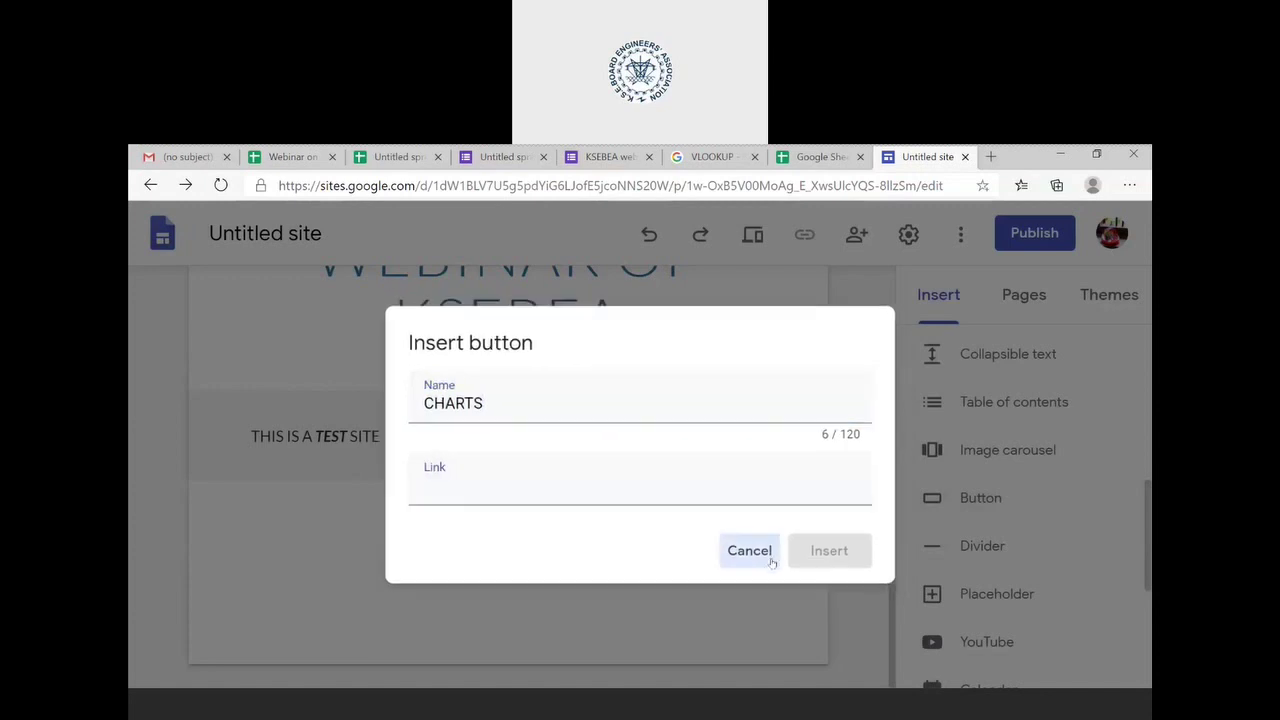
- Bring up the New page dialog from the Pages list
{"action": "scroll", "coordinate": [997, 415], "scroll_direction": "up", "scroll_amount": 5}
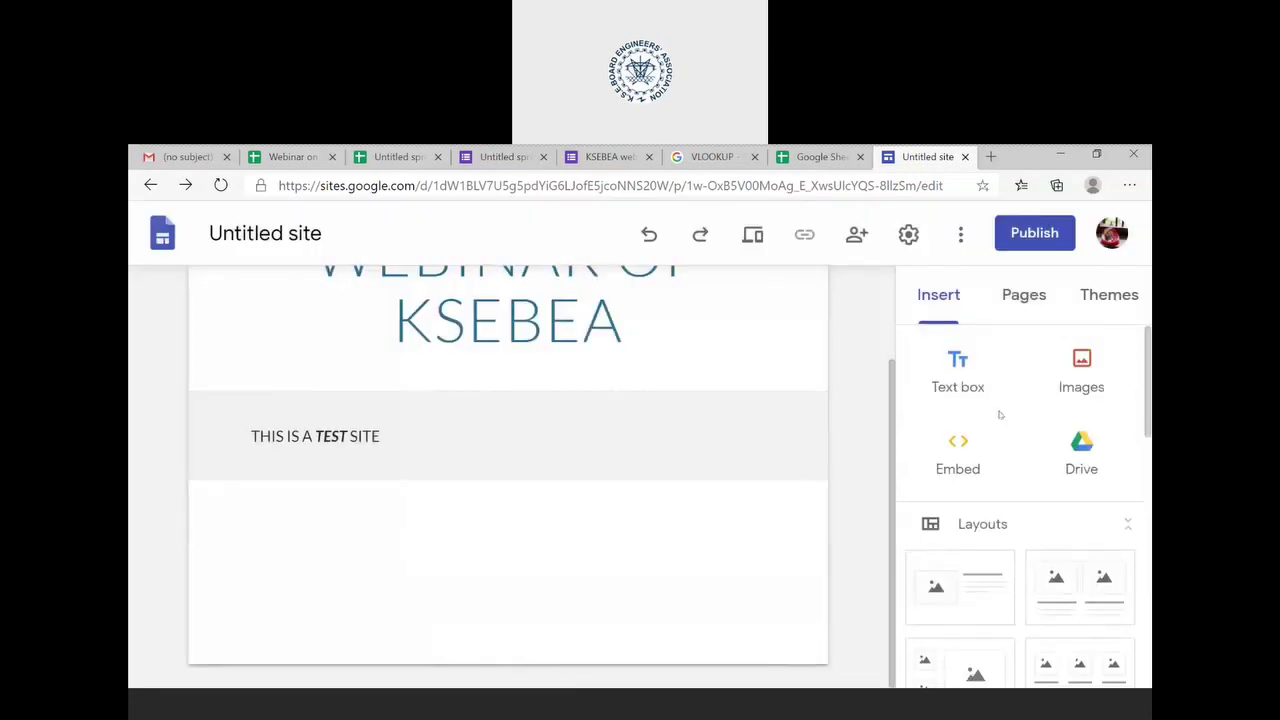
{"action": "left_click", "coordinate": [1036, 300]}
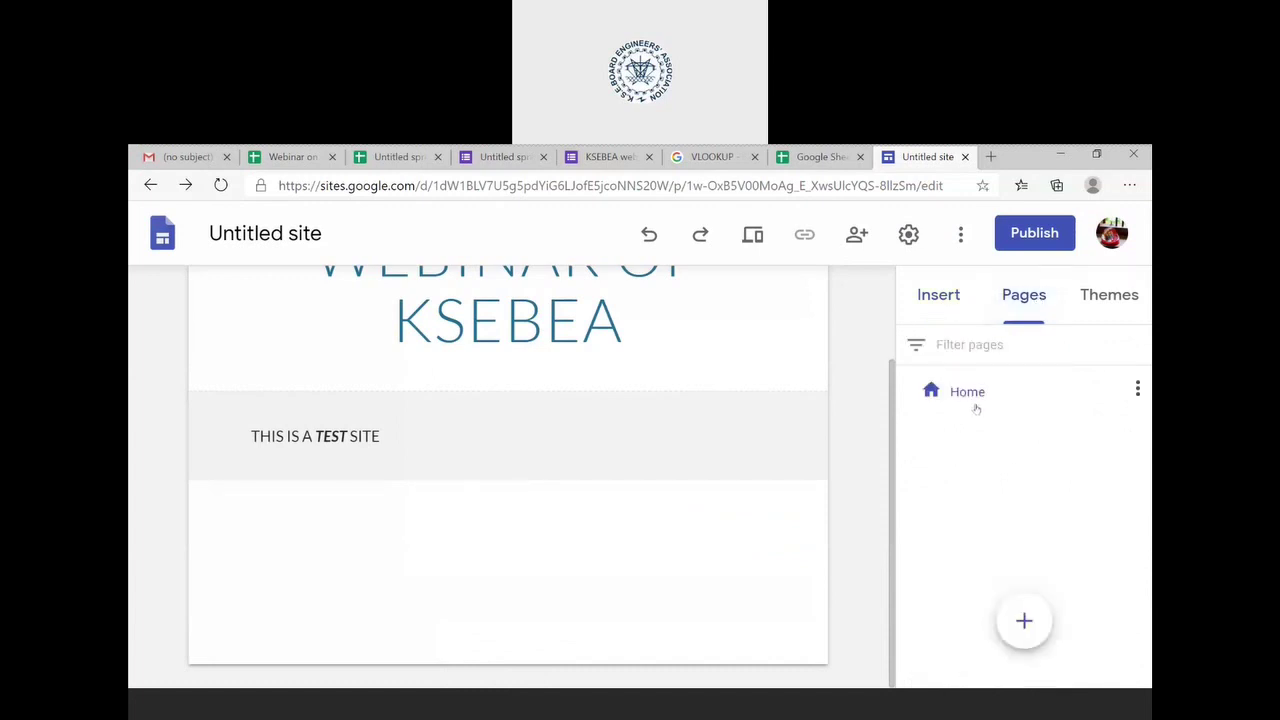
{"action": "left_click", "coordinate": [1024, 622]}
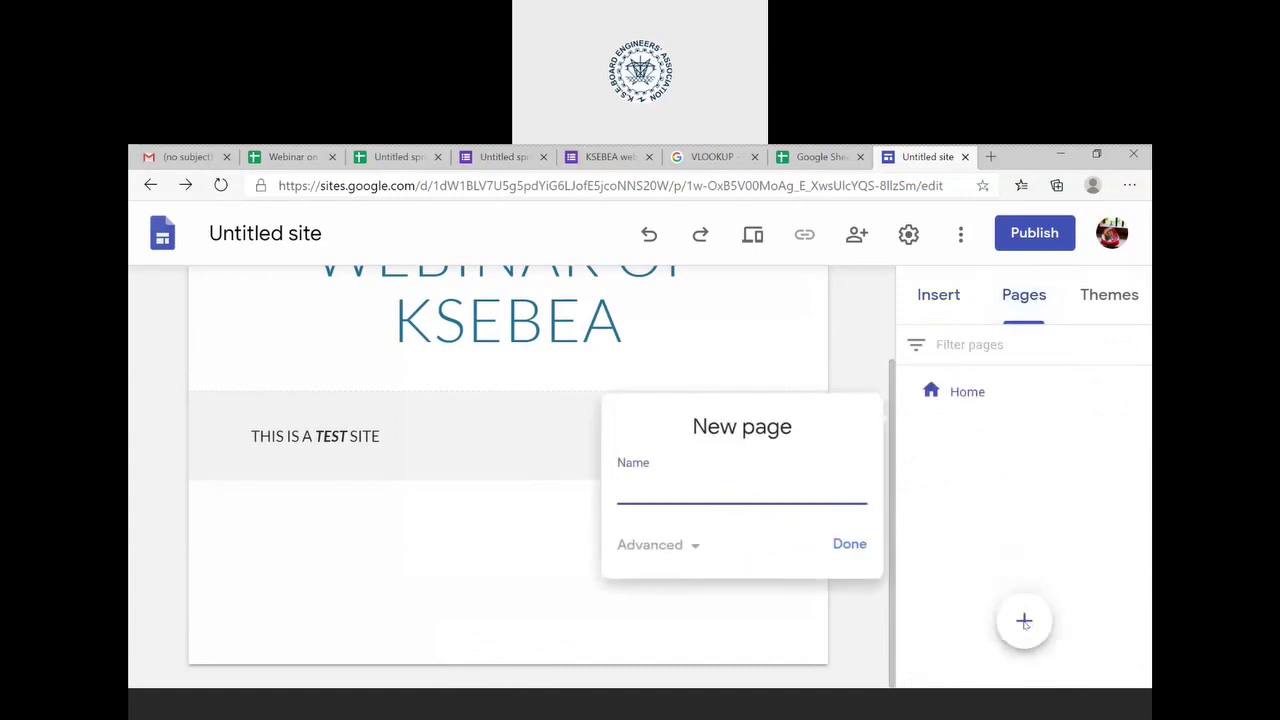
- Create a new page named CHARTS and return to the Home page
{"action": "type", "text": "CHARTS"}
{"action": "left_click", "coordinate": [849, 551]}
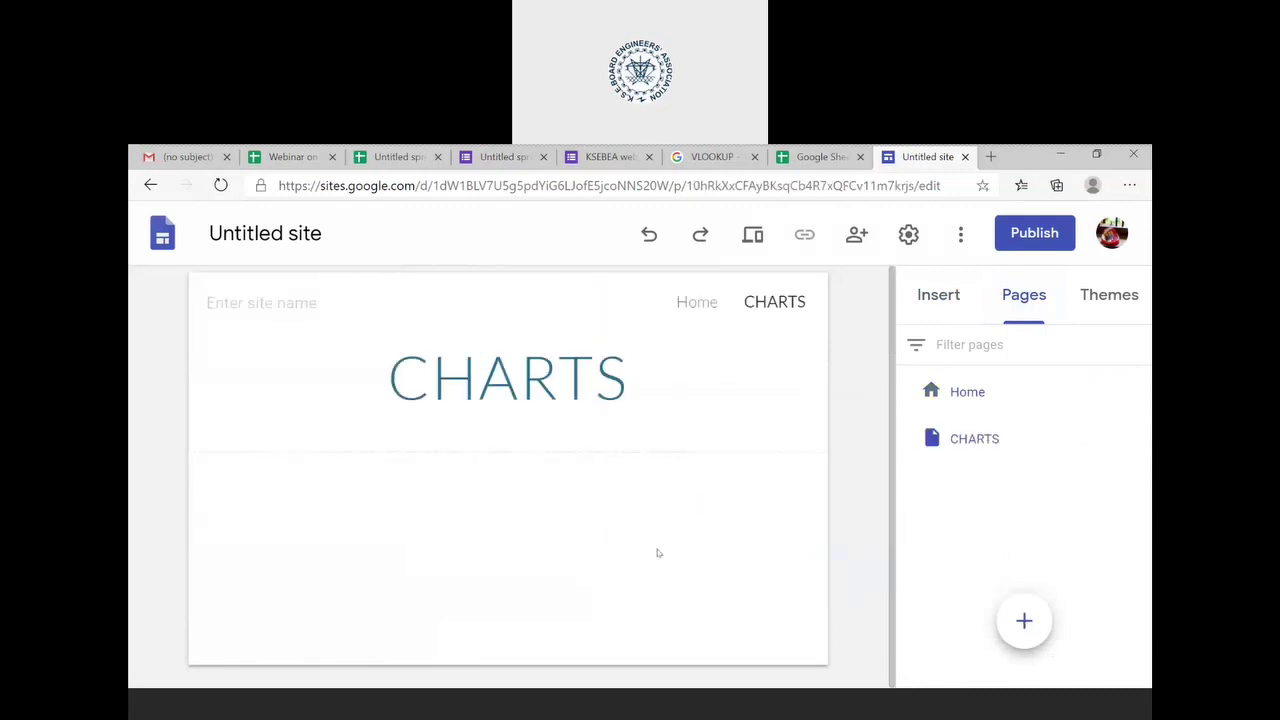
{"action": "left_click", "coordinate": [693, 303]}
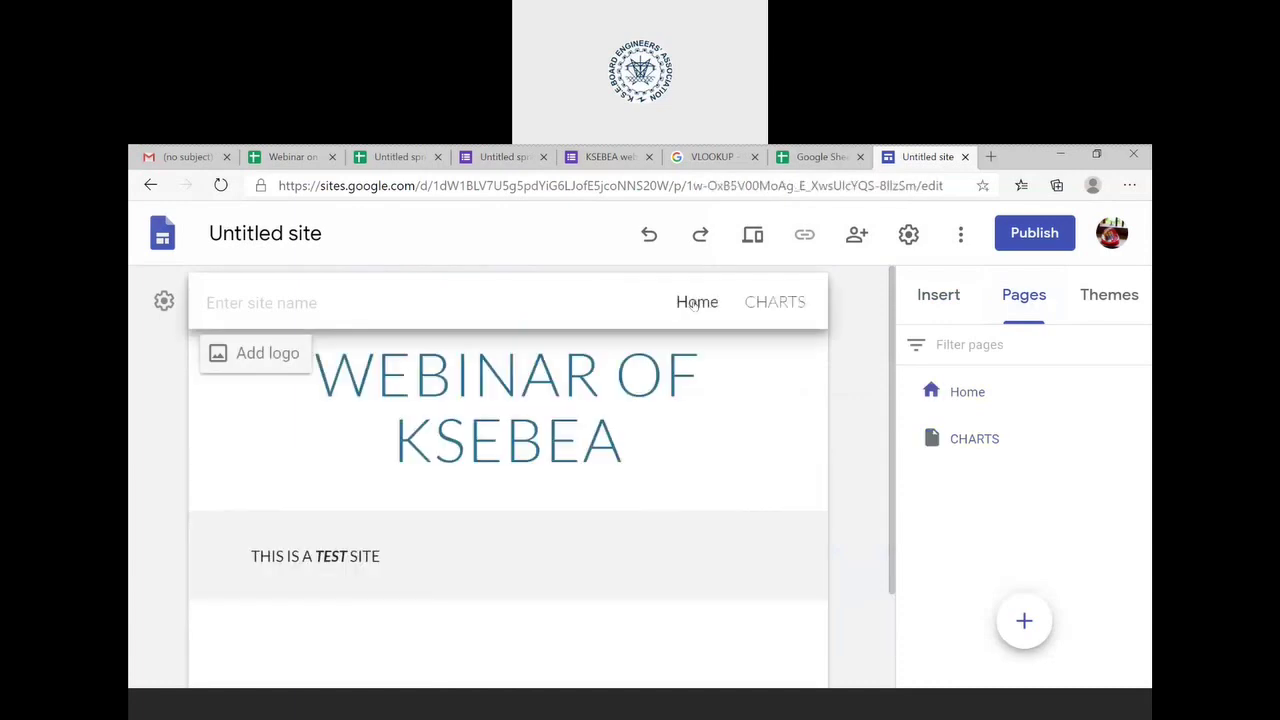
- Insert a CHARTS button on Home linked to the CHARTS page, widened to show its label
{"action": "left_click", "coordinate": [945, 299]}
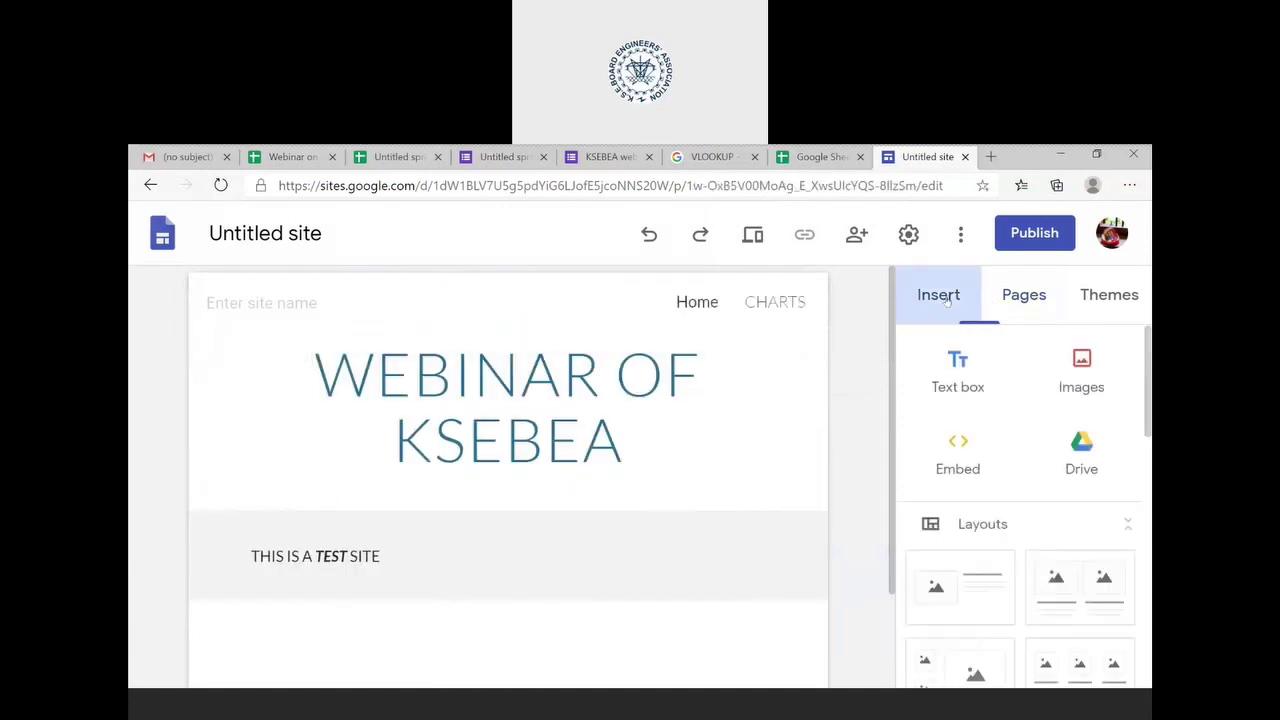
{"action": "scroll", "coordinate": [982, 521], "scroll_direction": "down", "scroll_amount": 10}
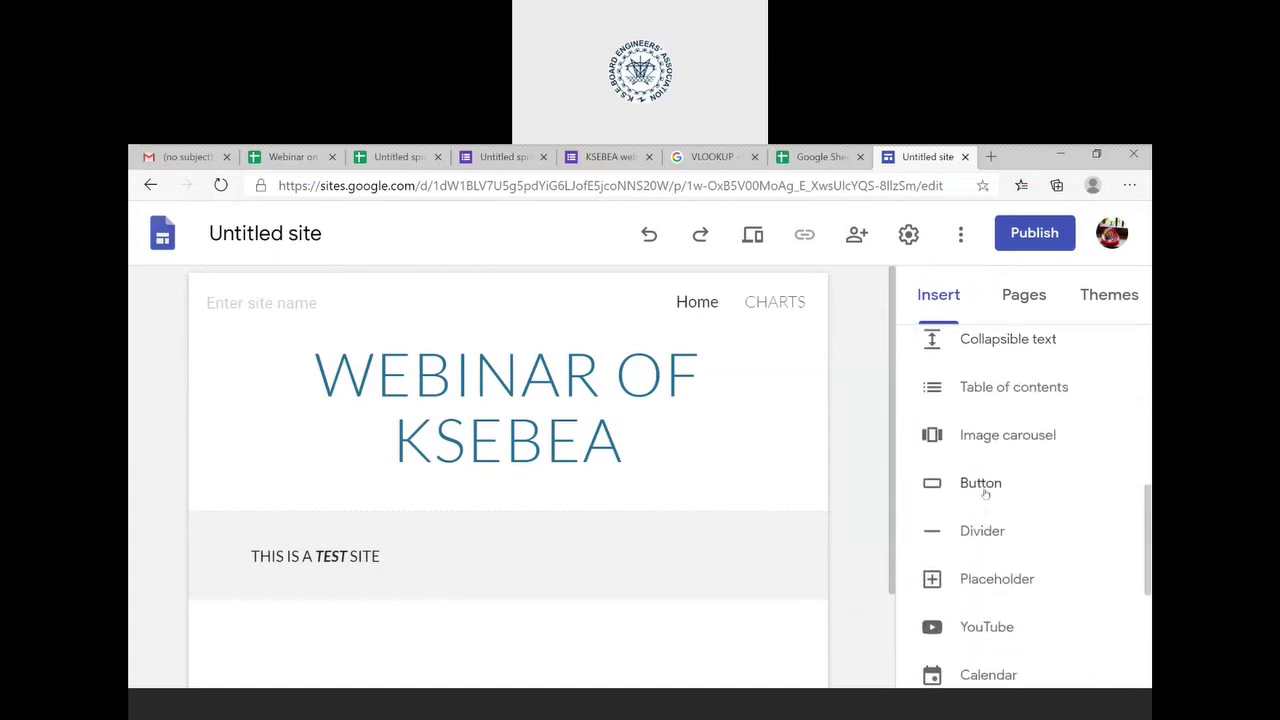
{"action": "left_click", "coordinate": [986, 488]}
{"action": "type", "text": "CHARTS"}
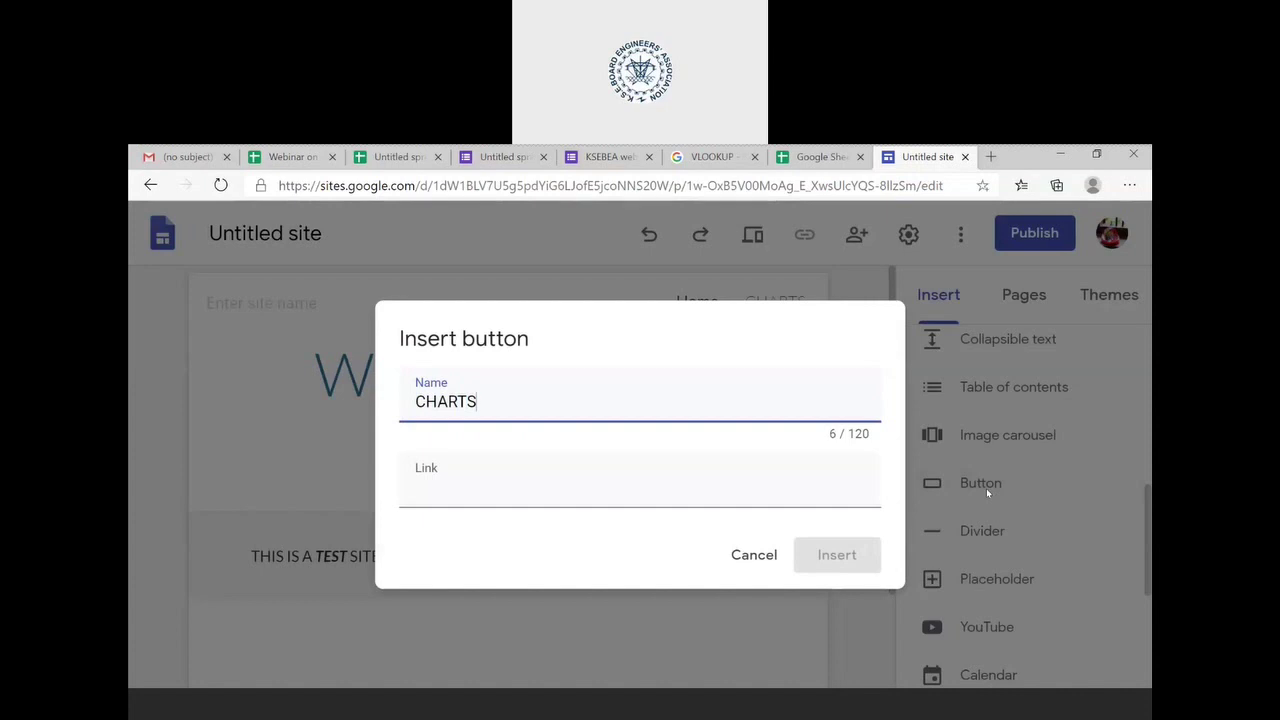
{"action": "key", "text": "Tab"}
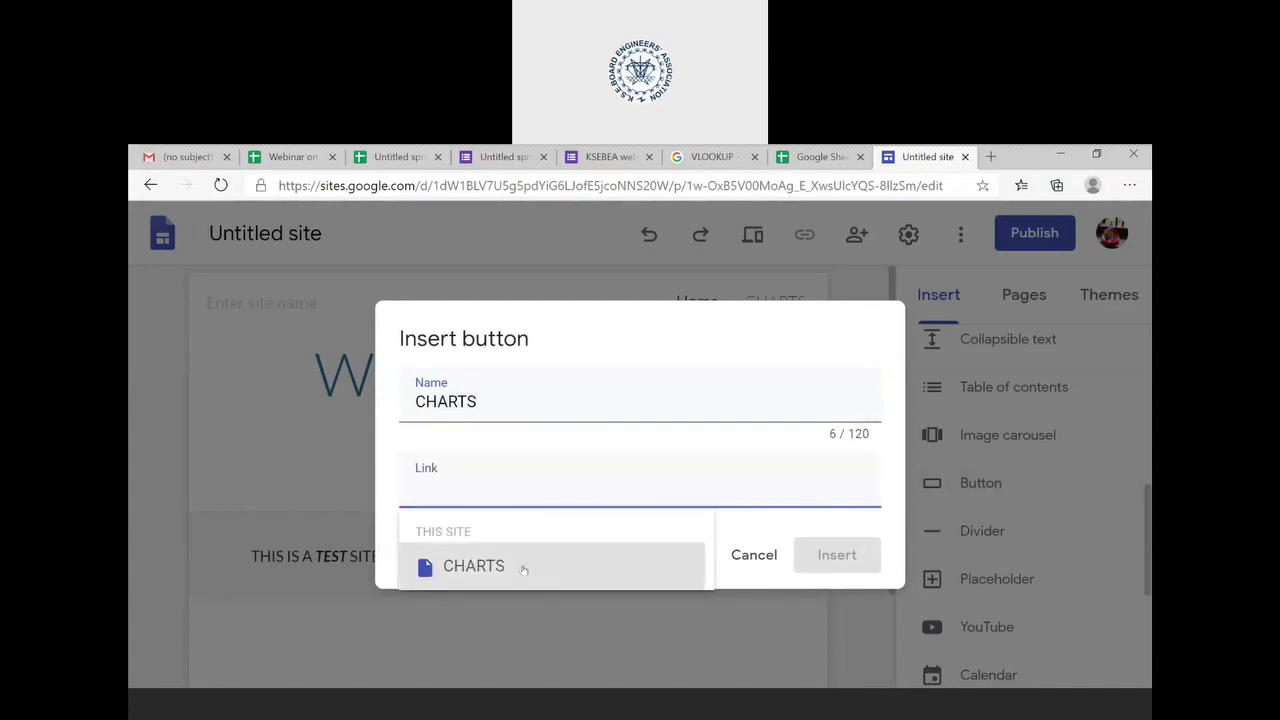
{"action": "left_click", "coordinate": [523, 567]}
{"action": "left_click", "coordinate": [831, 564]}
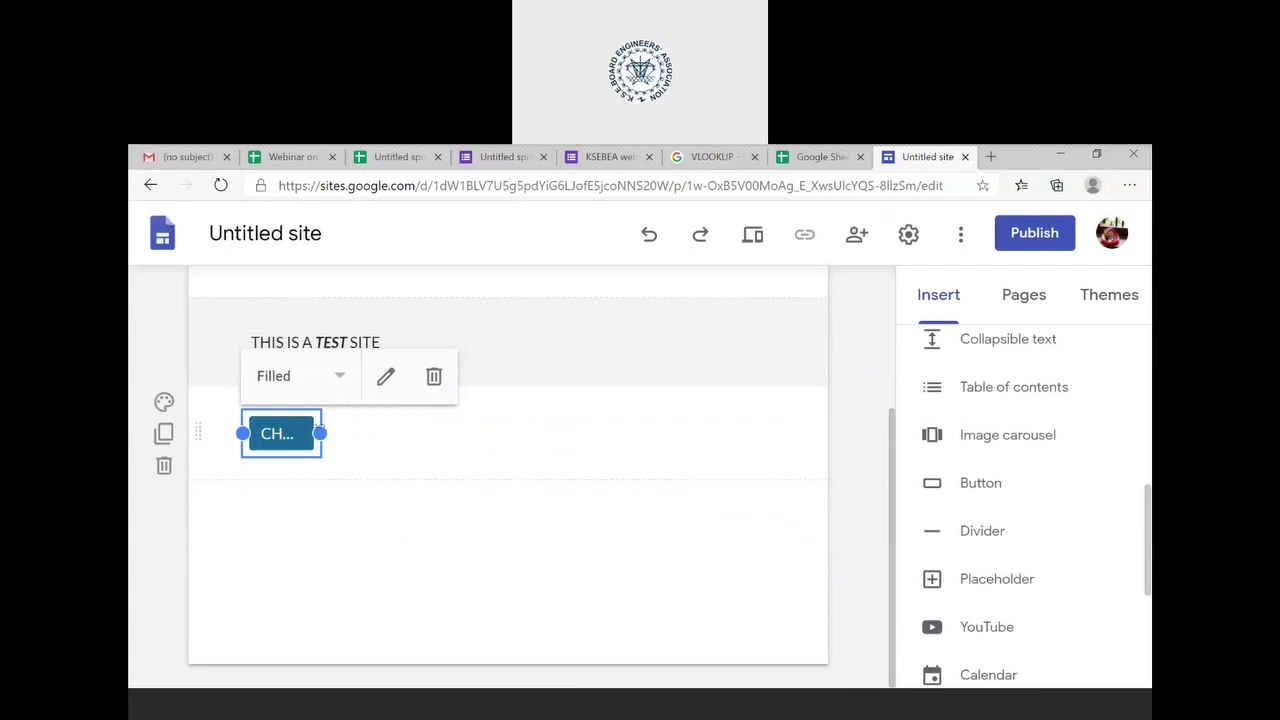
{"action": "left_click_drag", "start_coordinate": [319, 433], "coordinate": [400, 433]}
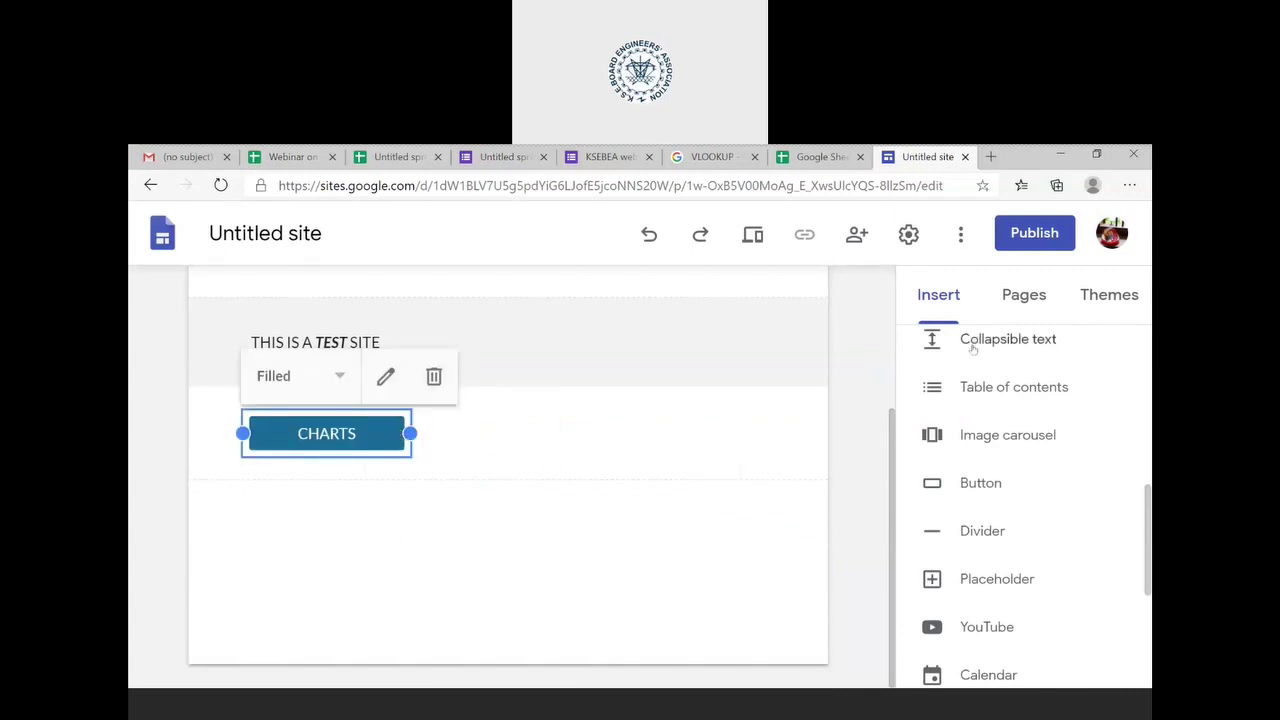
{"action": "left_click", "coordinate": [996, 296]}
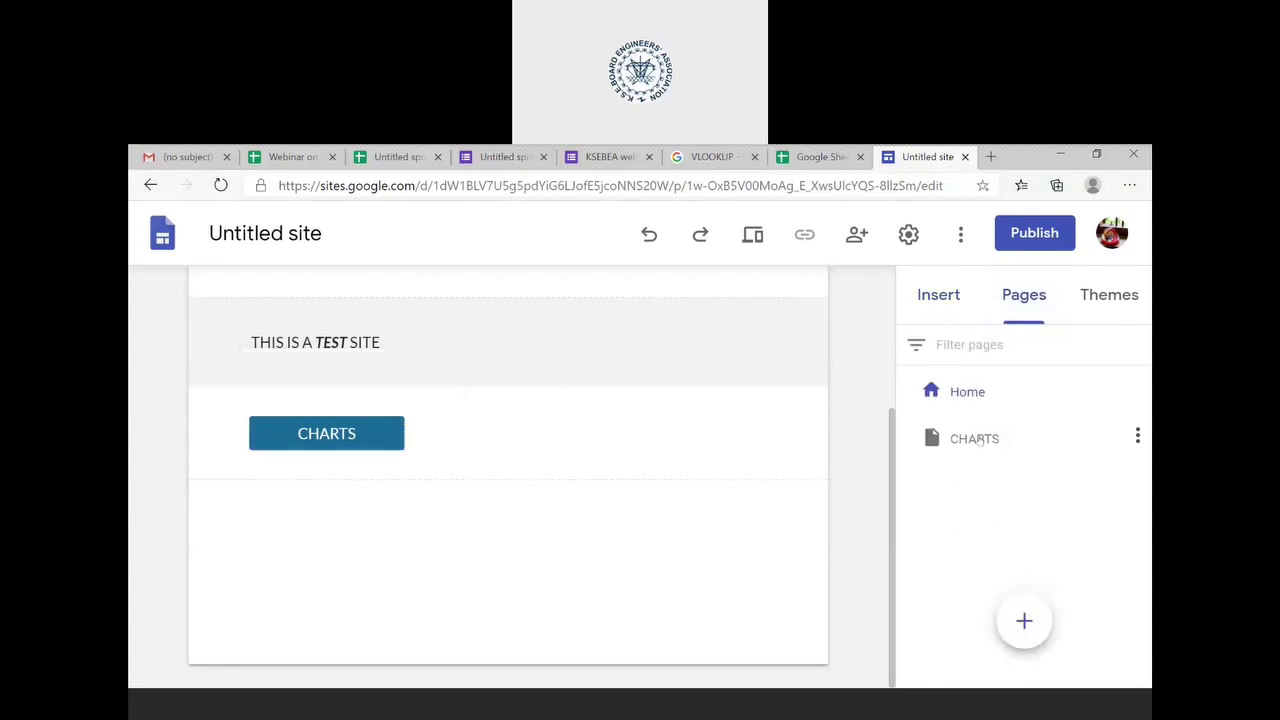
- On the CHARTS page, insert the 3-D chart from the Webinar on Google Sheets spreadsheet
{"action": "left_click", "coordinate": [980, 440]}
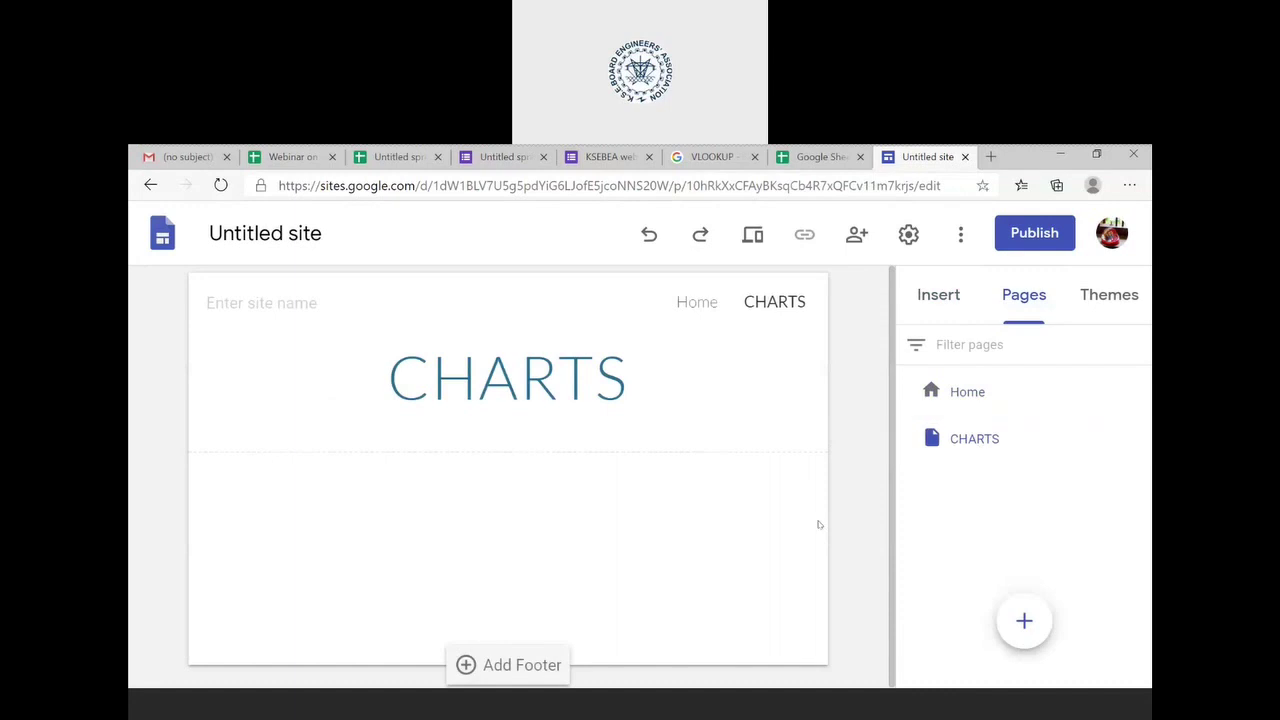
{"action": "left_click", "coordinate": [950, 302]}
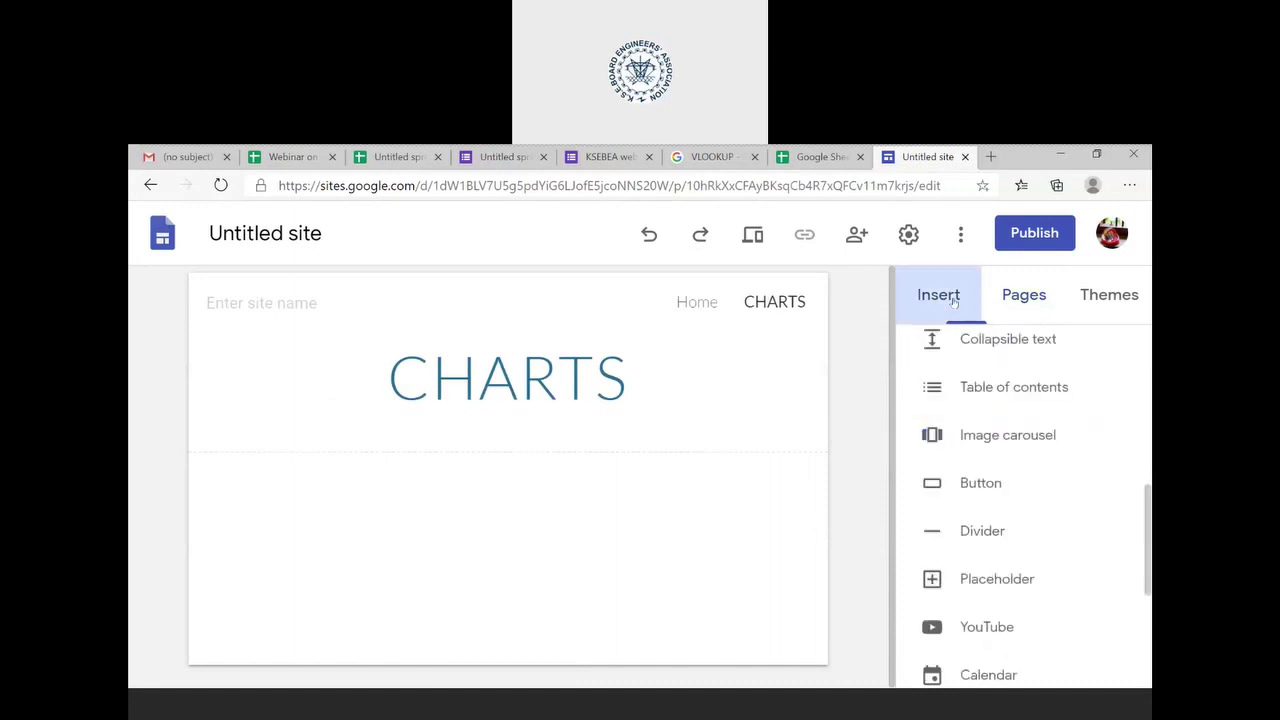
{"action": "scroll", "coordinate": [1008, 490], "scroll_direction": "down", "scroll_amount": 3}
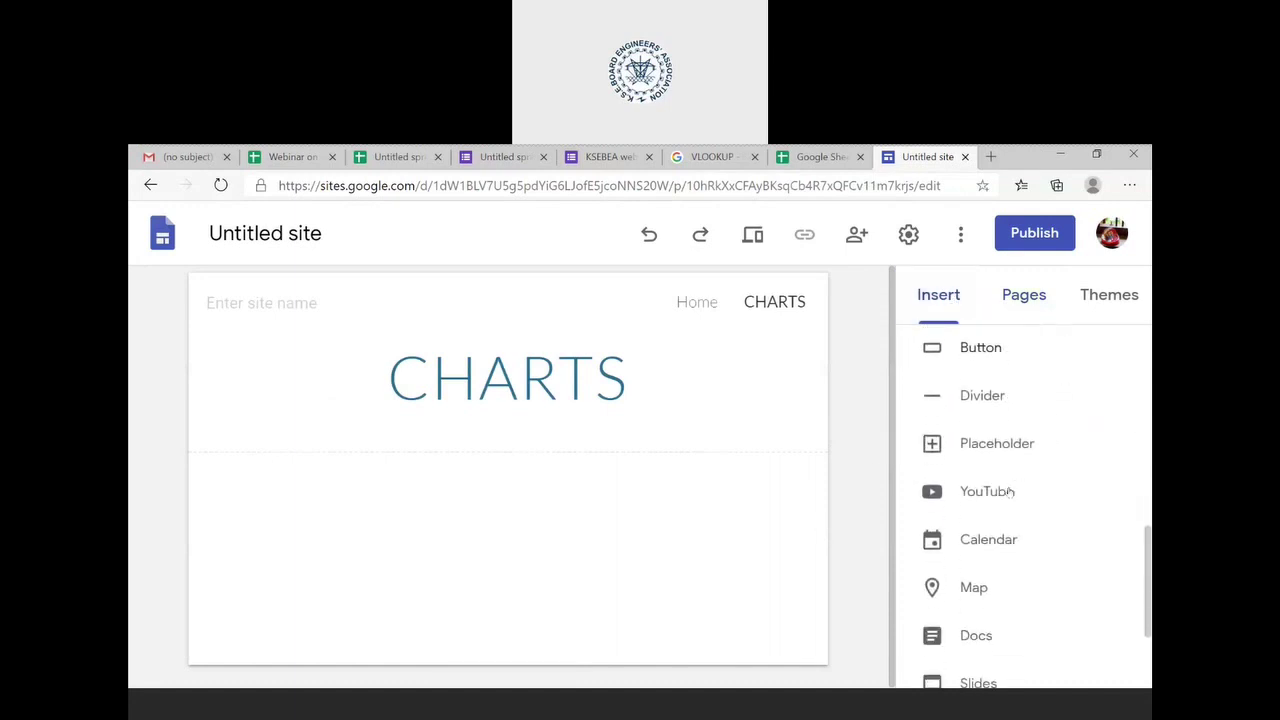
{"action": "scroll", "coordinate": [1009, 492], "scroll_direction": "down", "scroll_amount": 1}
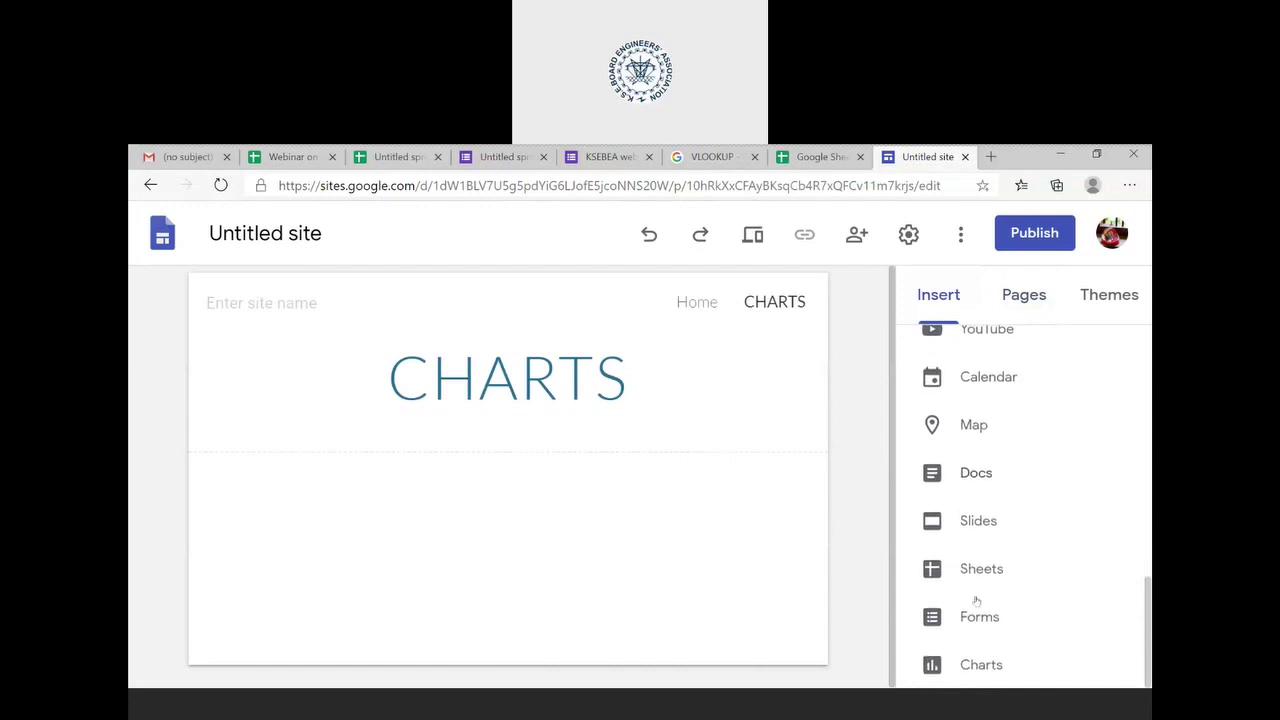
{"action": "left_click", "coordinate": [994, 666]}
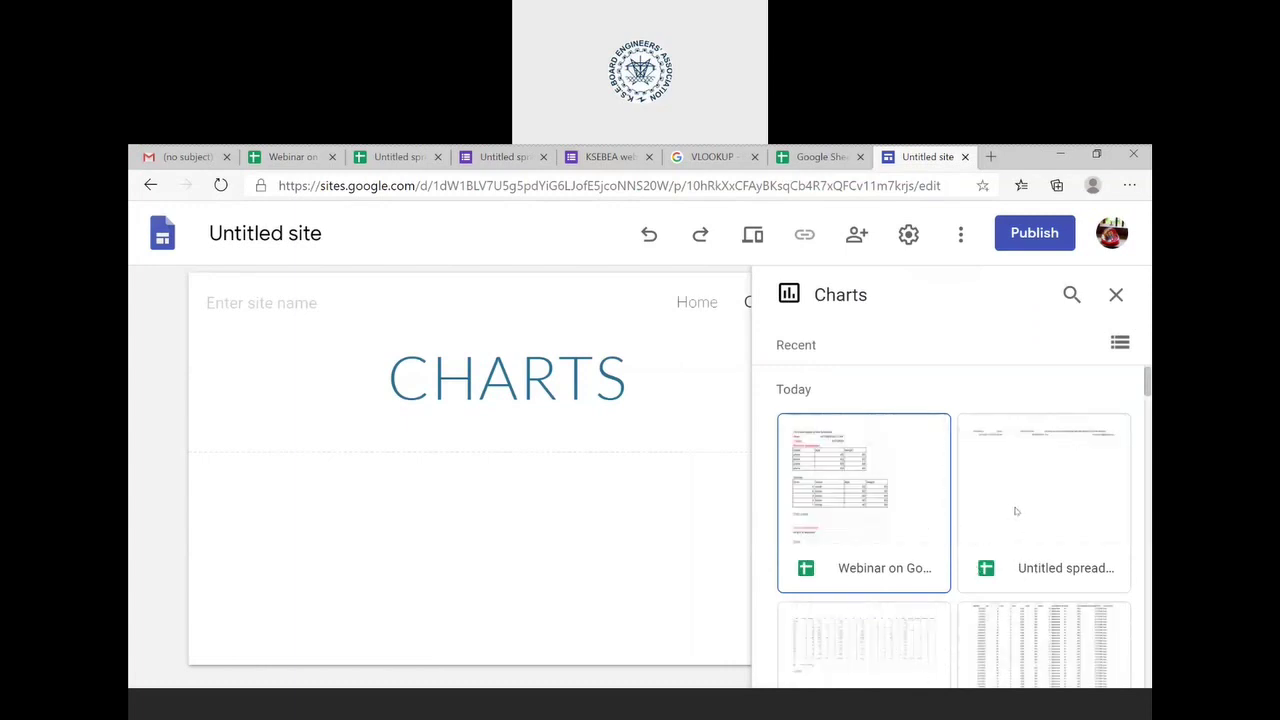
{"action": "scroll", "coordinate": [1015, 511], "scroll_direction": "down", "scroll_amount": 6}
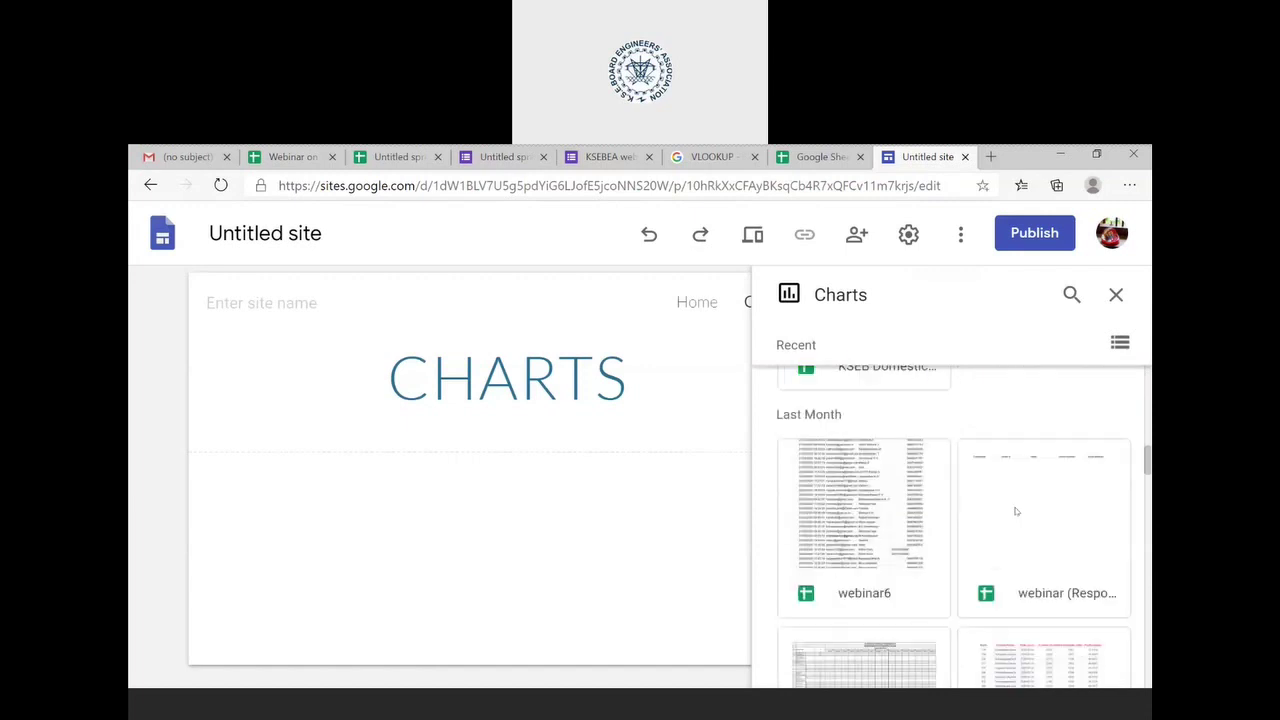
{"action": "scroll", "coordinate": [1015, 511], "scroll_direction": "up", "scroll_amount": 3}
{"action": "scroll", "coordinate": [1015, 511], "scroll_direction": "up", "scroll_amount": 3}
{"action": "left_click", "coordinate": [864, 500]}
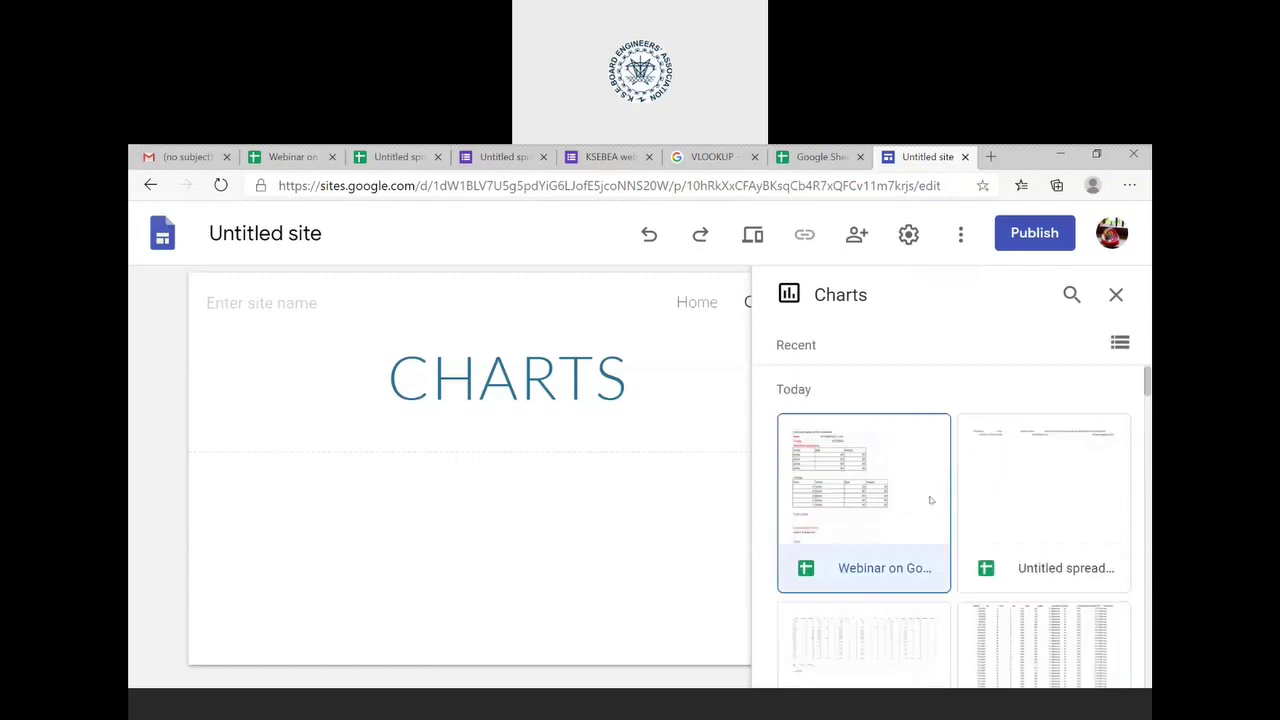
{"action": "left_click", "coordinate": [1084, 662]}
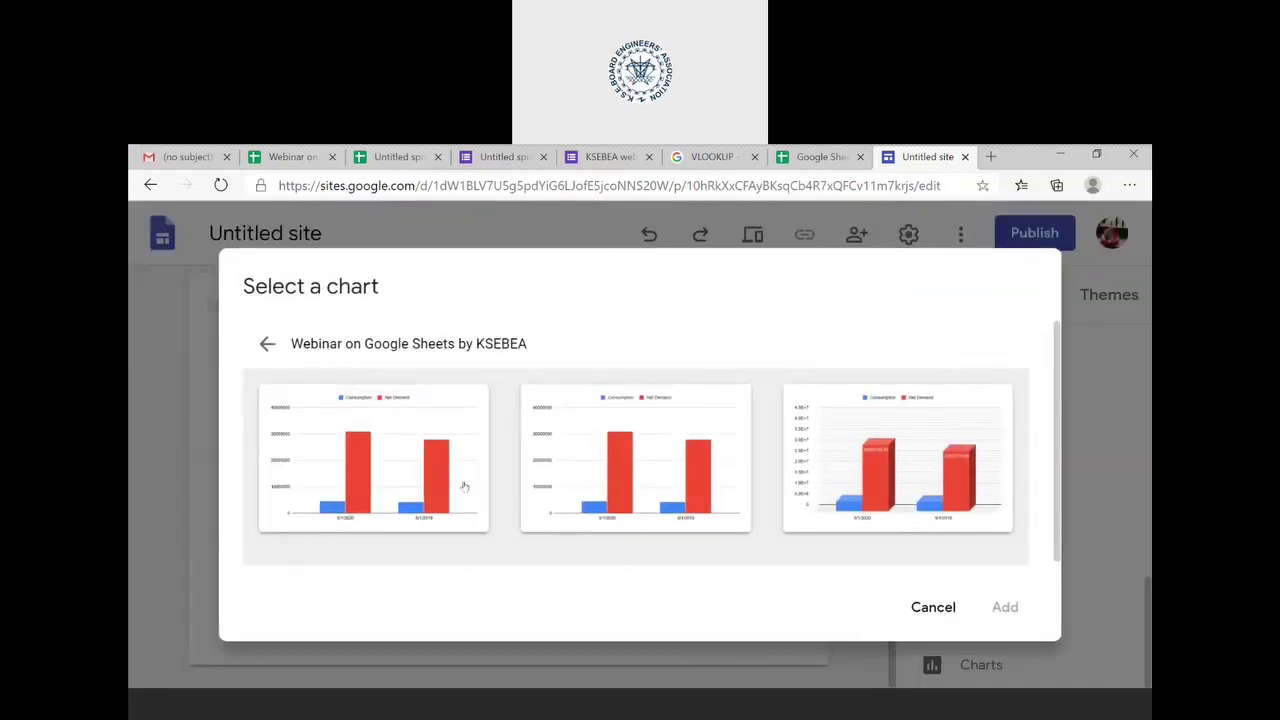
{"action": "left_click", "coordinate": [463, 486]}
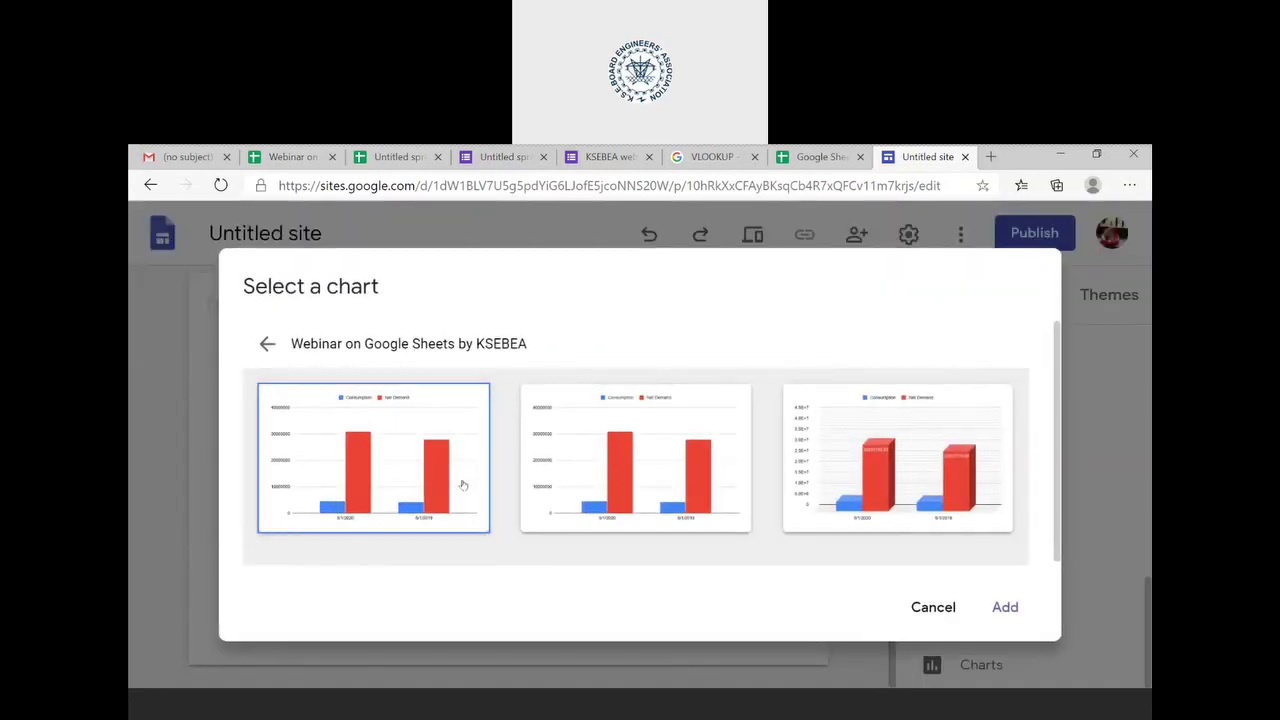
{"action": "left_click", "coordinate": [877, 485]}
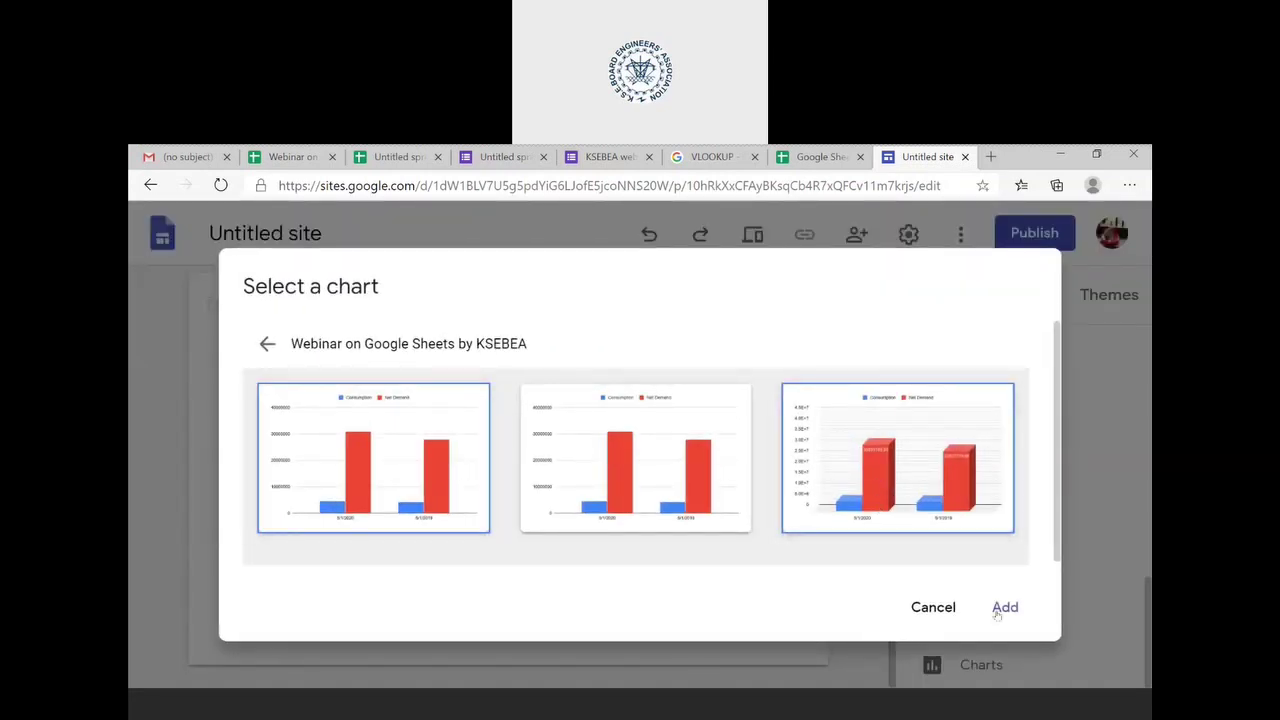
{"action": "left_click", "coordinate": [1004, 609]}
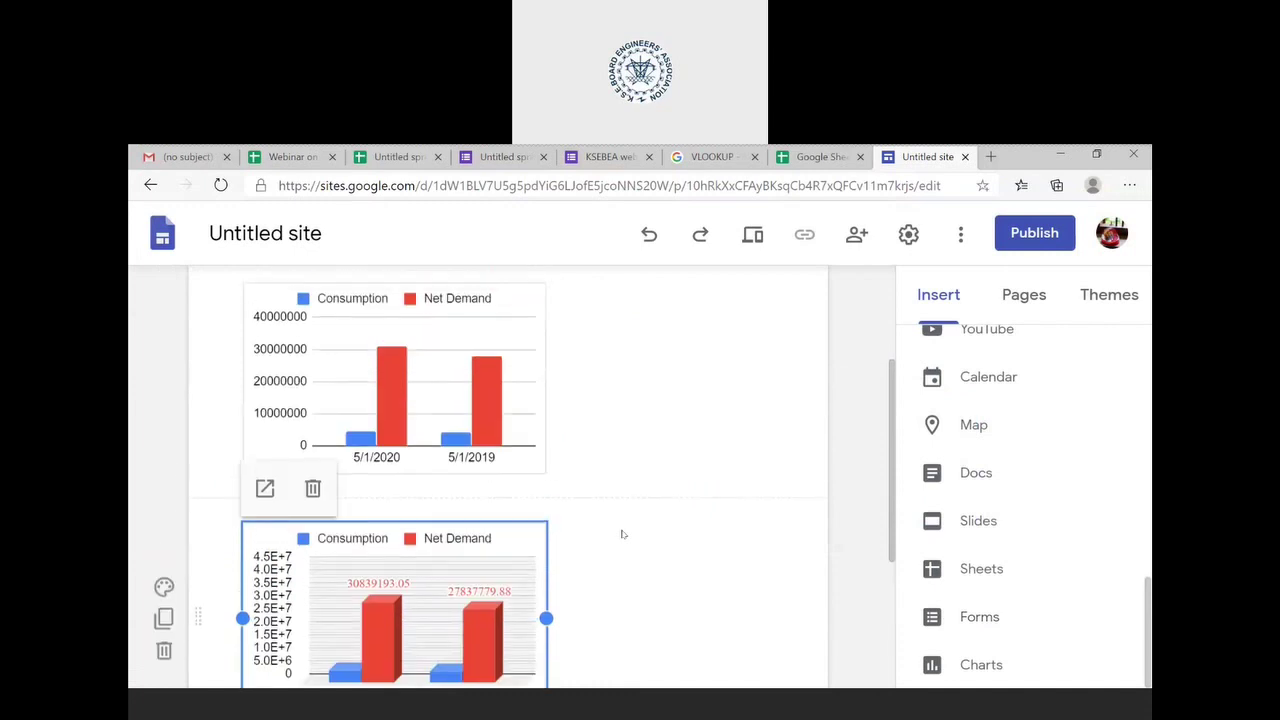
- Widen the first Consumption vs Net Demand chart across the CHARTS page and deselect it
{"action": "scroll", "coordinate": [621, 534], "scroll_direction": "up", "scroll_amount": 3}
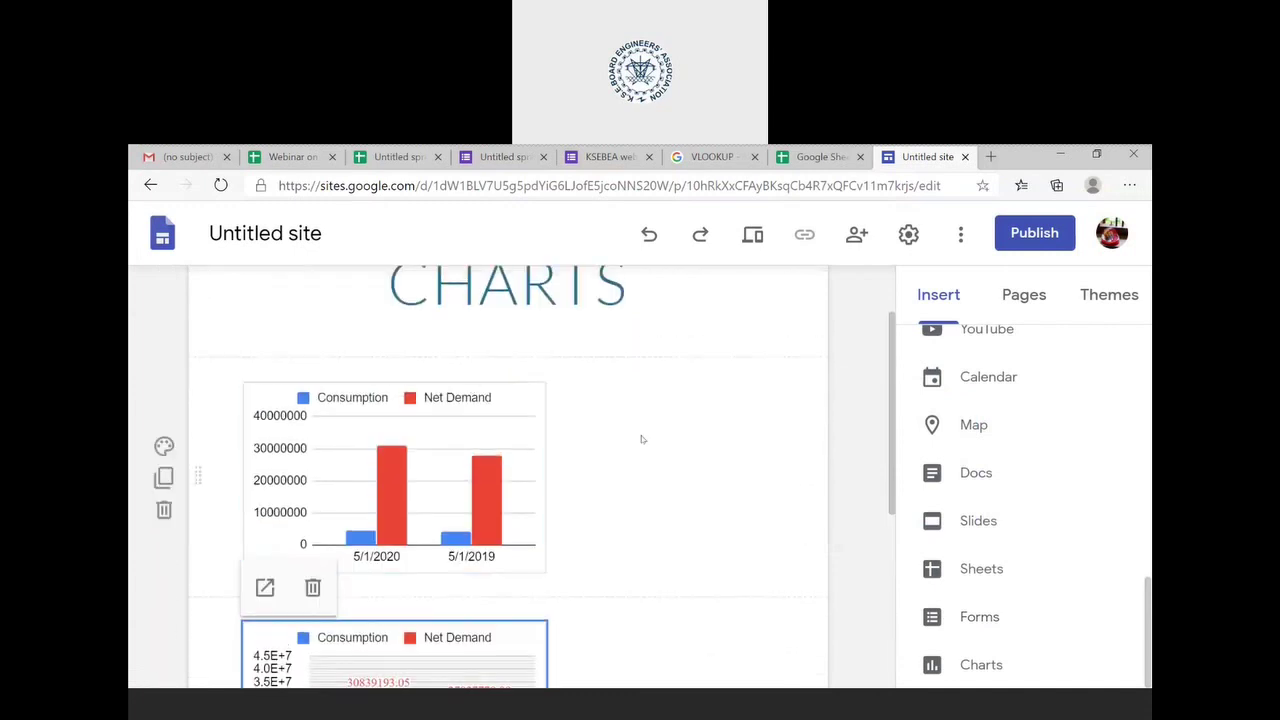
{"action": "left_click", "coordinate": [541, 505]}
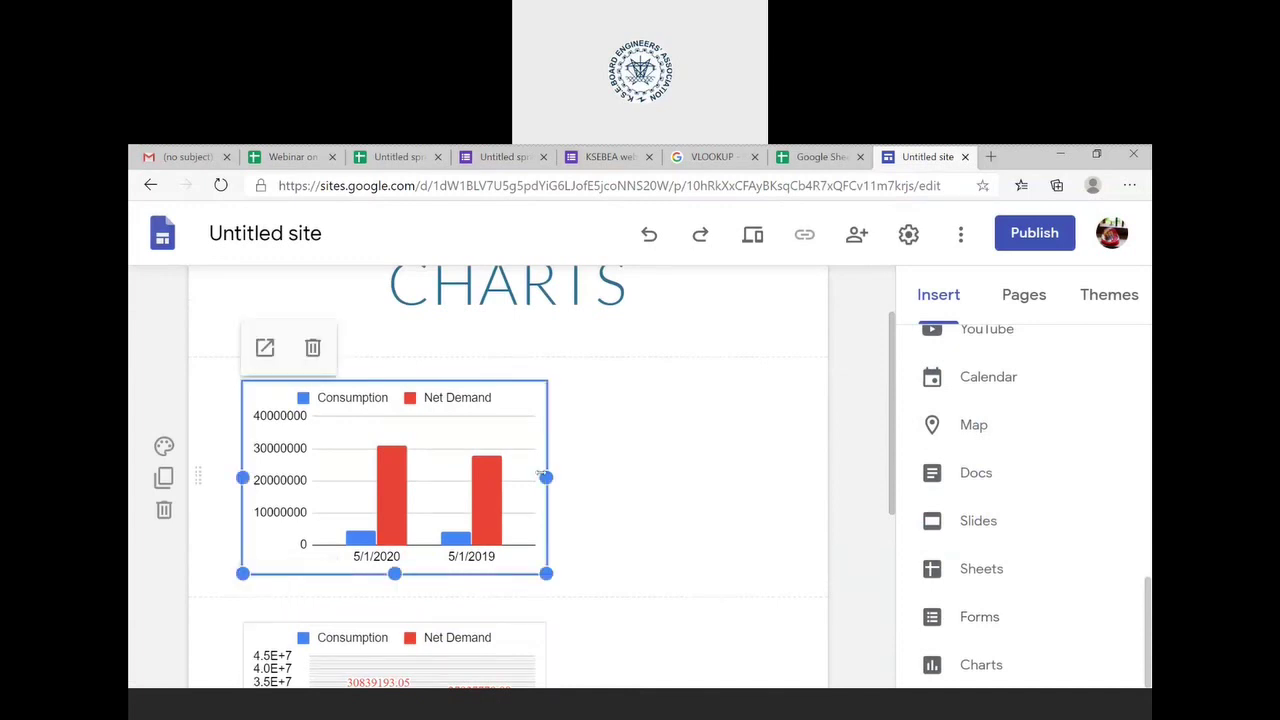
{"action": "left_click_drag", "start_coordinate": [545, 477], "coordinate": [722, 474]}
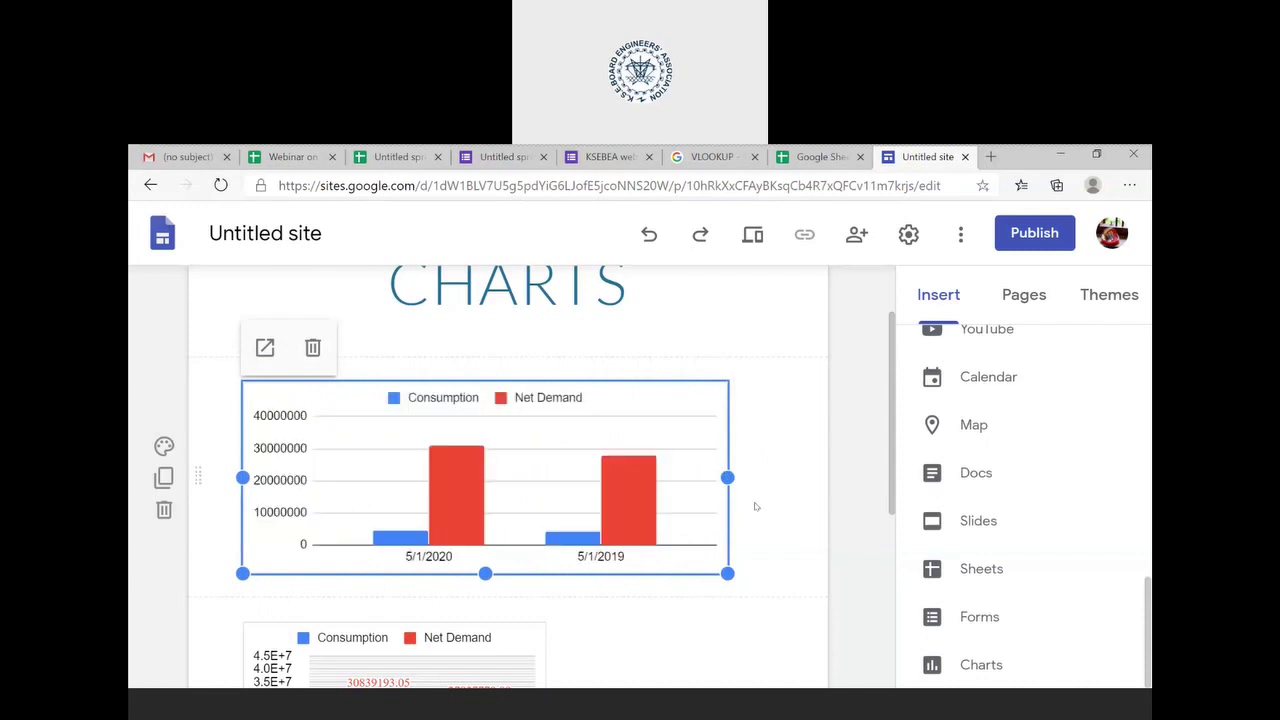
{"action": "scroll", "coordinate": [756, 507], "scroll_direction": "down", "scroll_amount": 2}
{"action": "scroll", "coordinate": [756, 507], "scroll_direction": "down", "scroll_amount": 1}
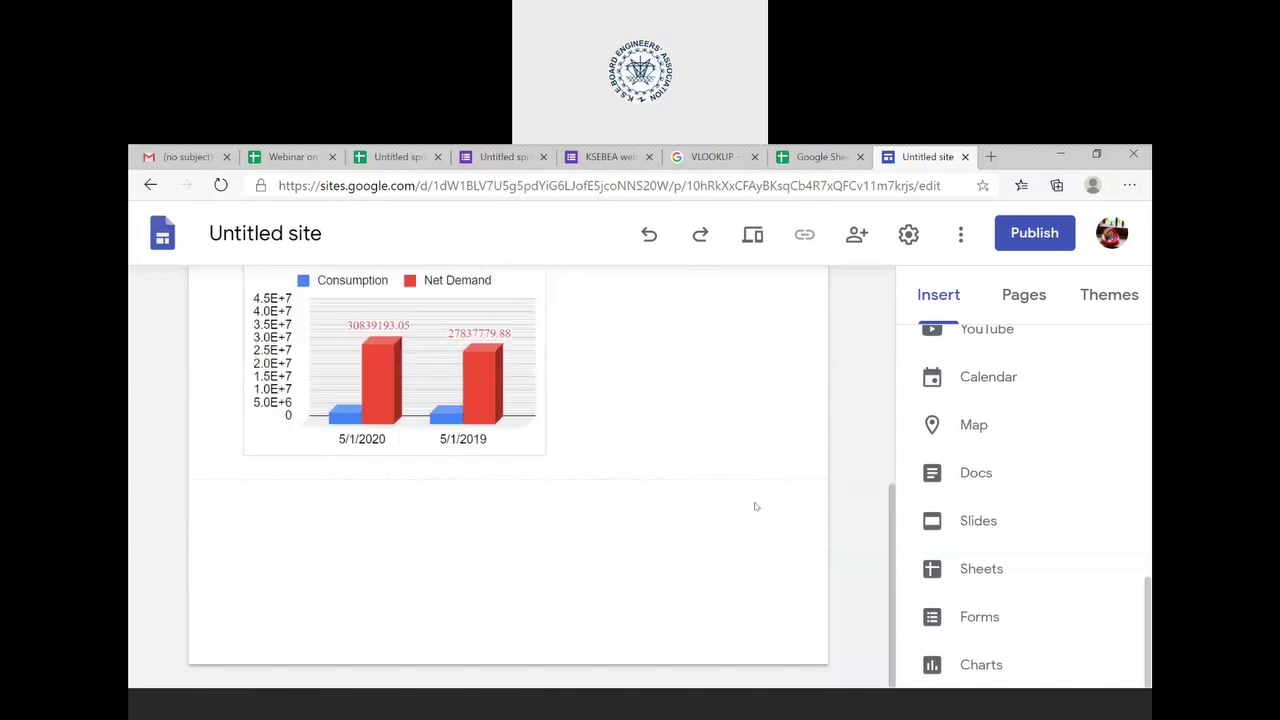
{"action": "scroll", "coordinate": [756, 507], "scroll_direction": "up", "scroll_amount": 3}
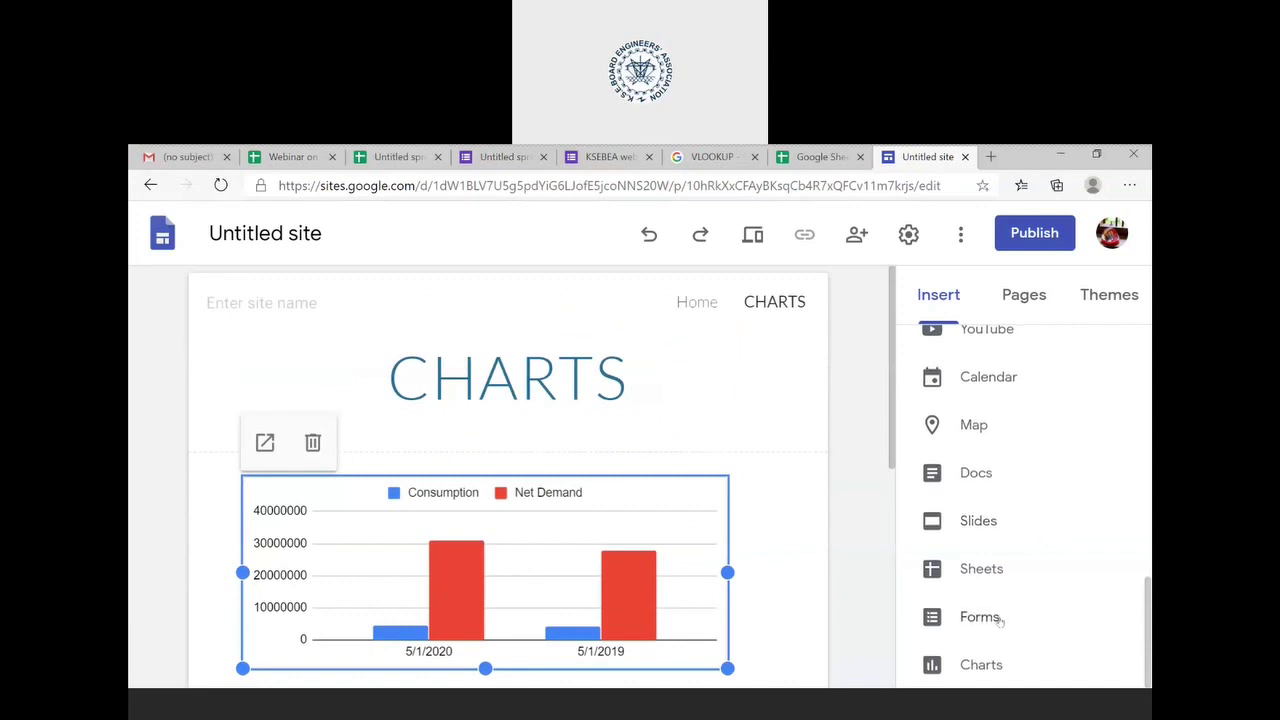
{"action": "left_click", "coordinate": [945, 305]}
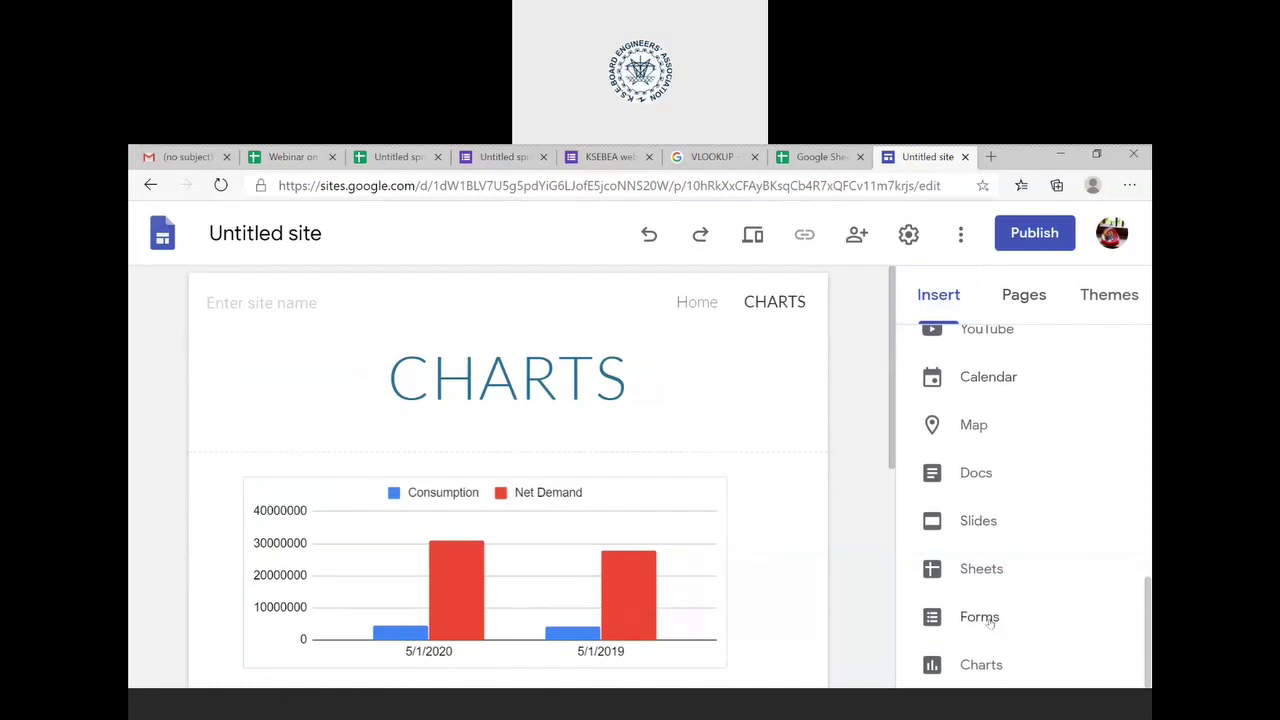
- Add a new page named FORM and open it
{"action": "left_click", "coordinate": [1020, 300]}
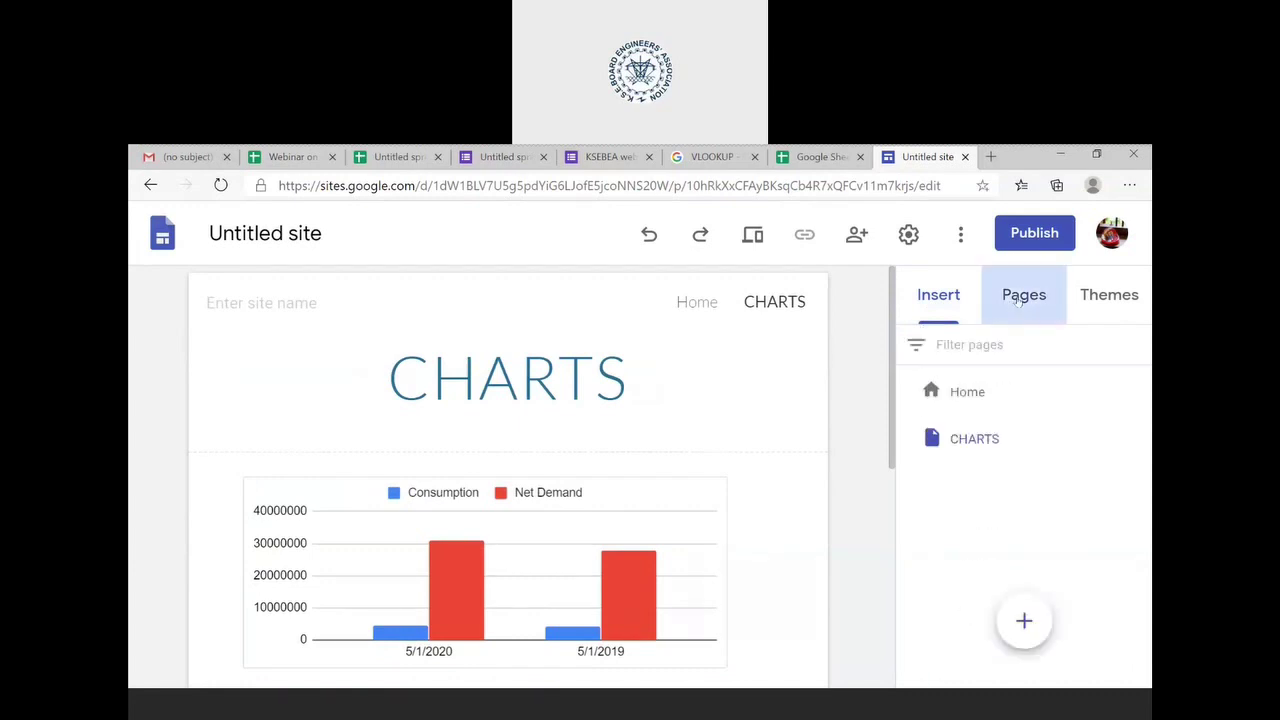
{"action": "left_click", "coordinate": [1023, 620]}
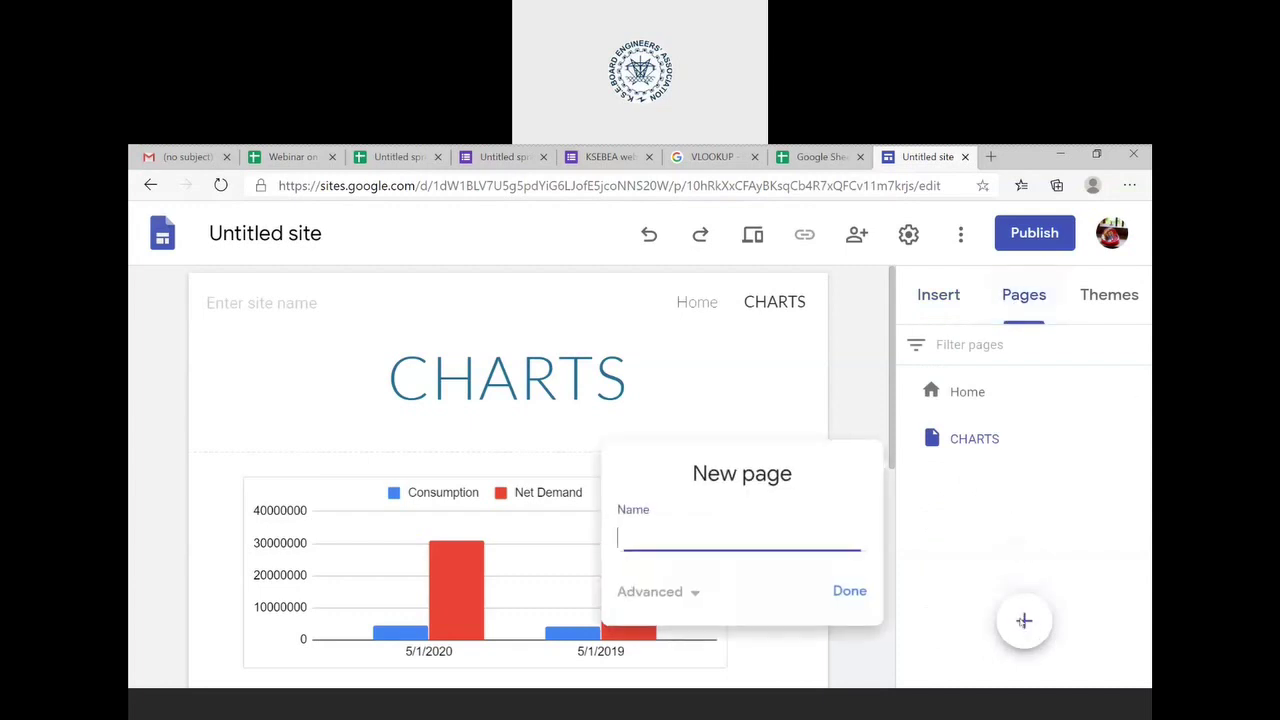
{"action": "type", "text": "FORM"}
{"action": "left_click", "coordinate": [849, 591]}
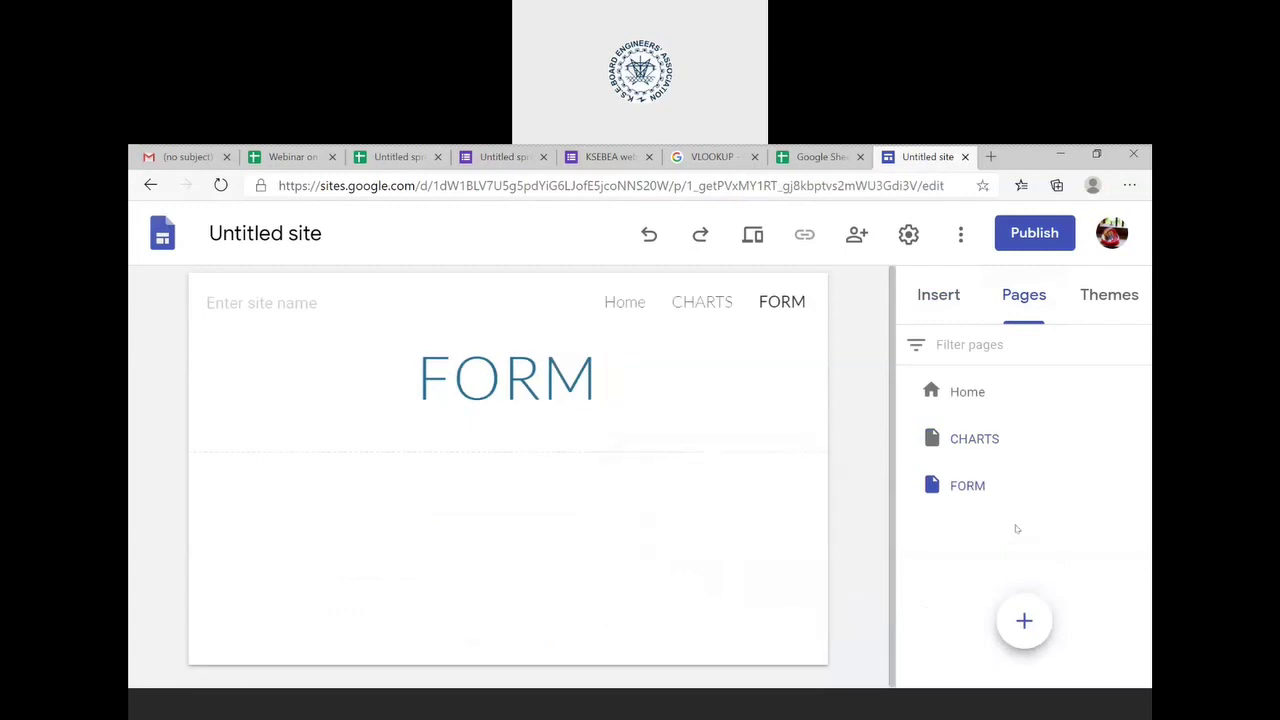
{"action": "left_click", "coordinate": [968, 488]}
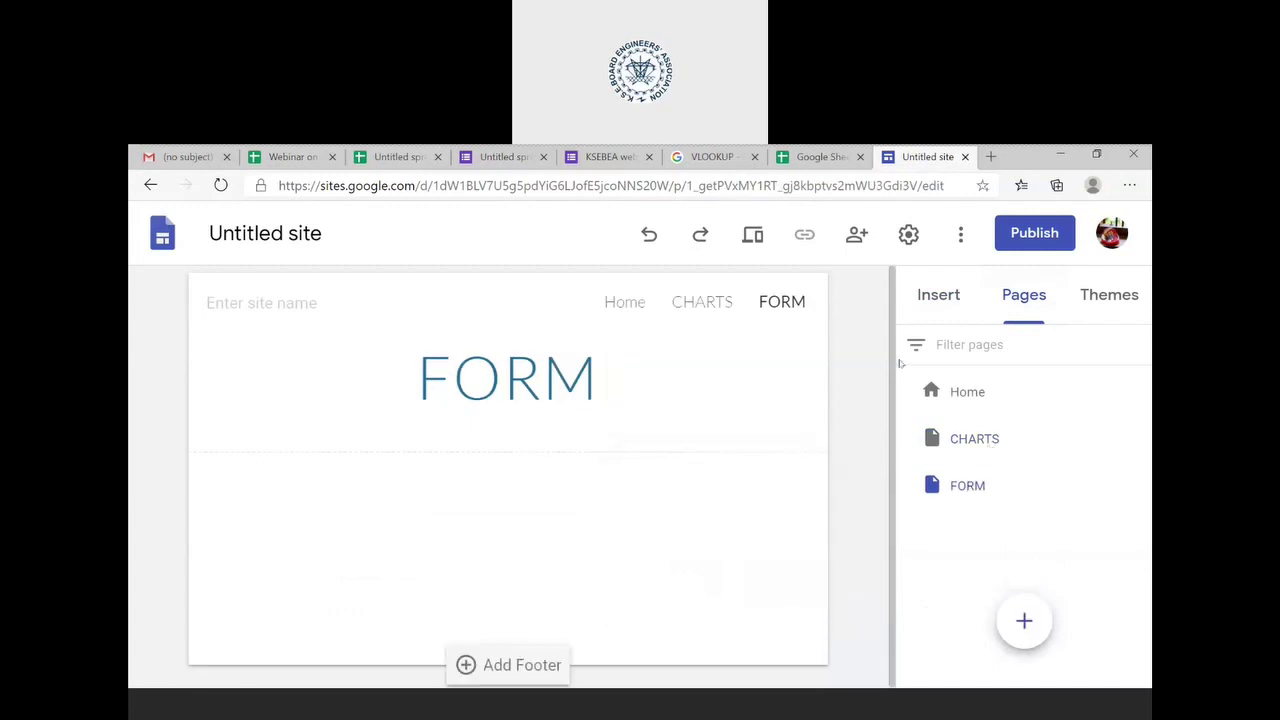
- Embed the 'Webinar on Google Sheets by KSEBEA' Google Form on the FORM page
{"action": "left_click", "coordinate": [955, 300]}
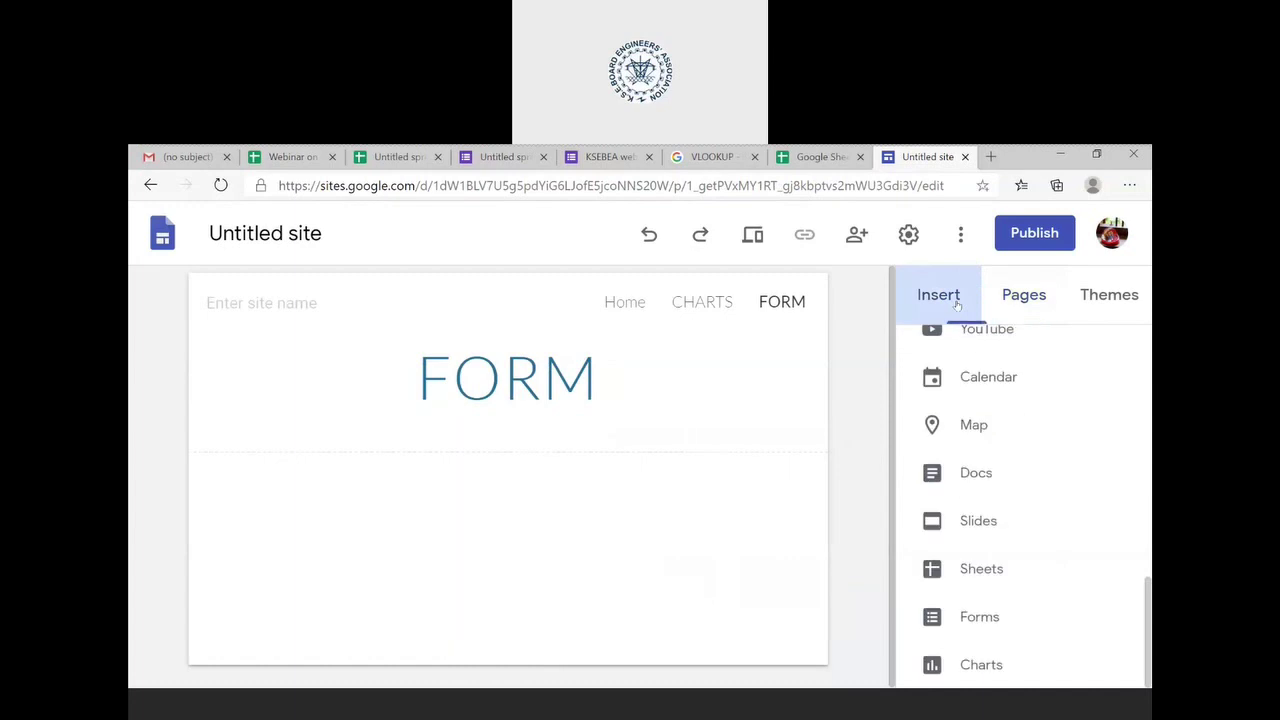
{"action": "left_click", "coordinate": [985, 616]}
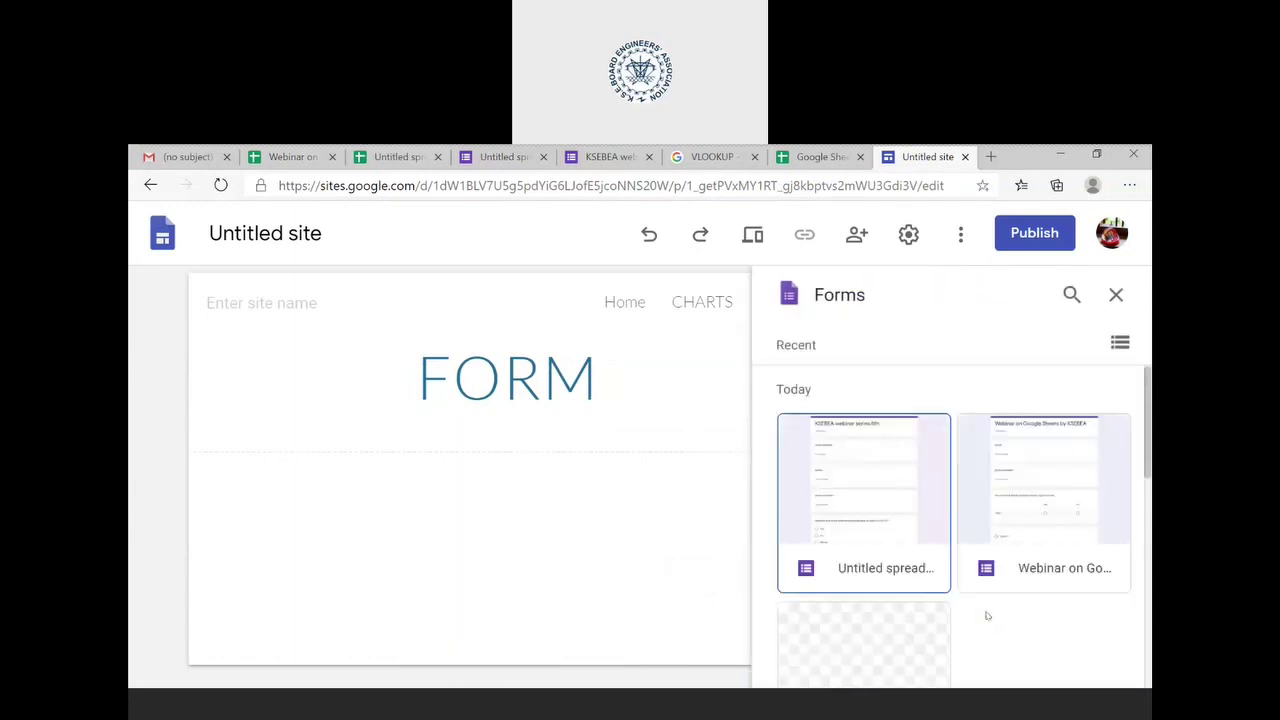
{"action": "left_click", "coordinate": [1029, 513]}
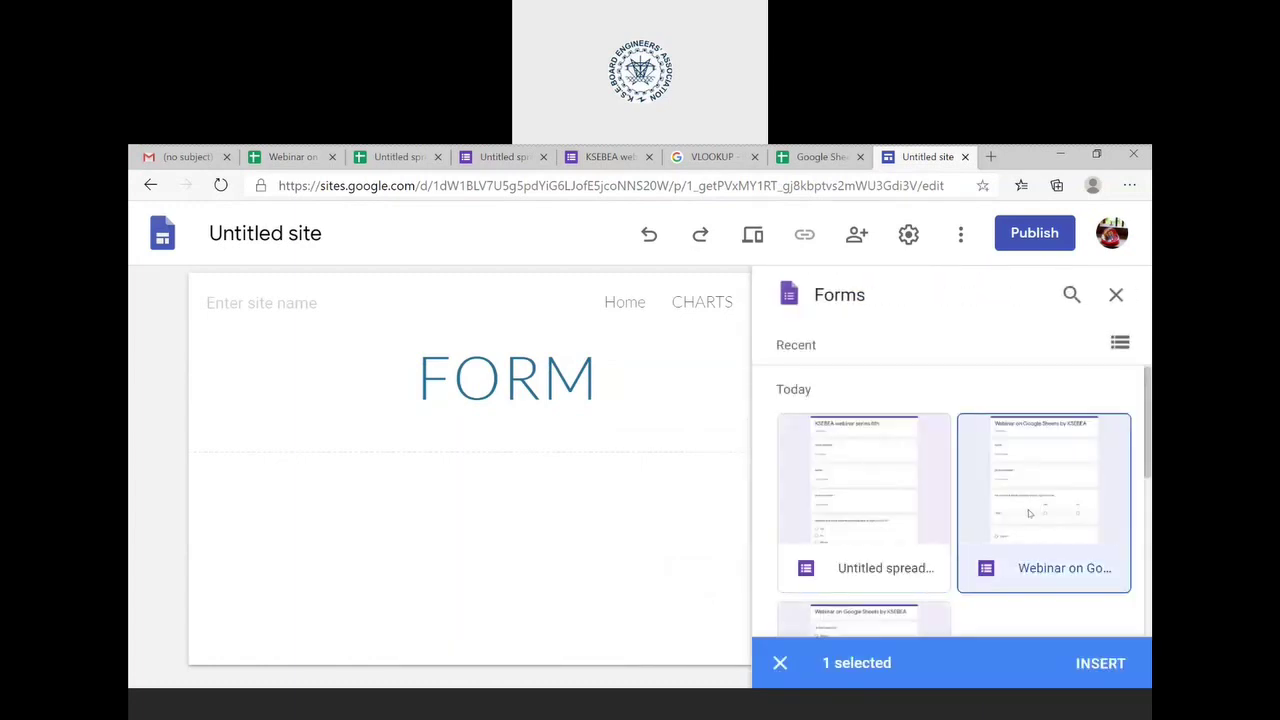
{"action": "left_click", "coordinate": [1101, 662]}
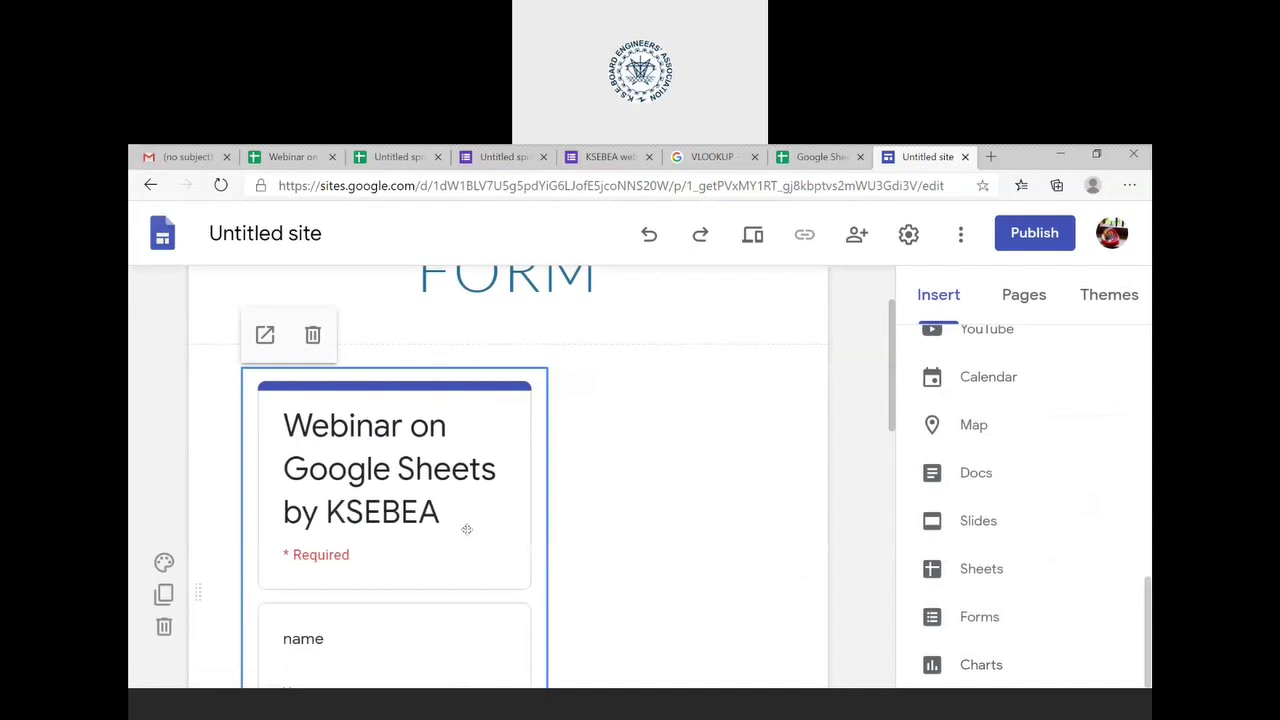
{"action": "scroll", "coordinate": [466, 529], "scroll_direction": "down", "scroll_amount": 5}
{"action": "scroll", "coordinate": [466, 529], "scroll_direction": "down", "scroll_amount": 4}
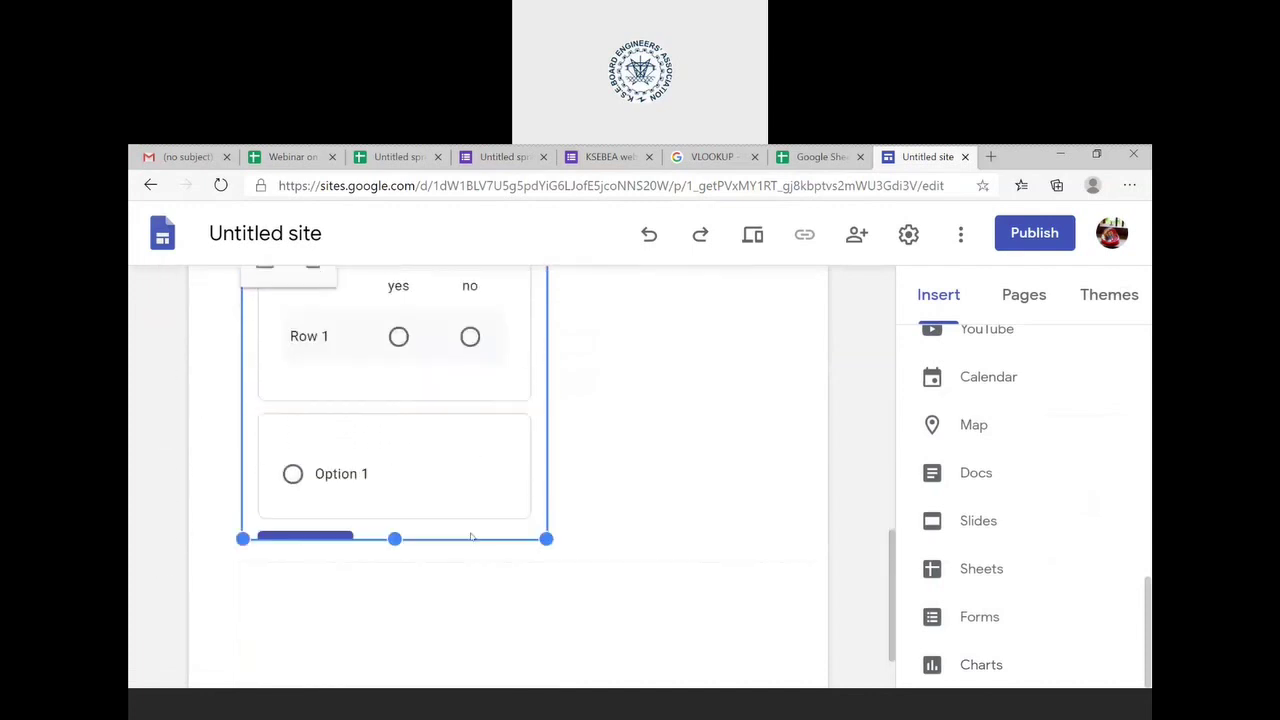
{"action": "scroll", "coordinate": [466, 529], "scroll_direction": "up", "scroll_amount": 10}
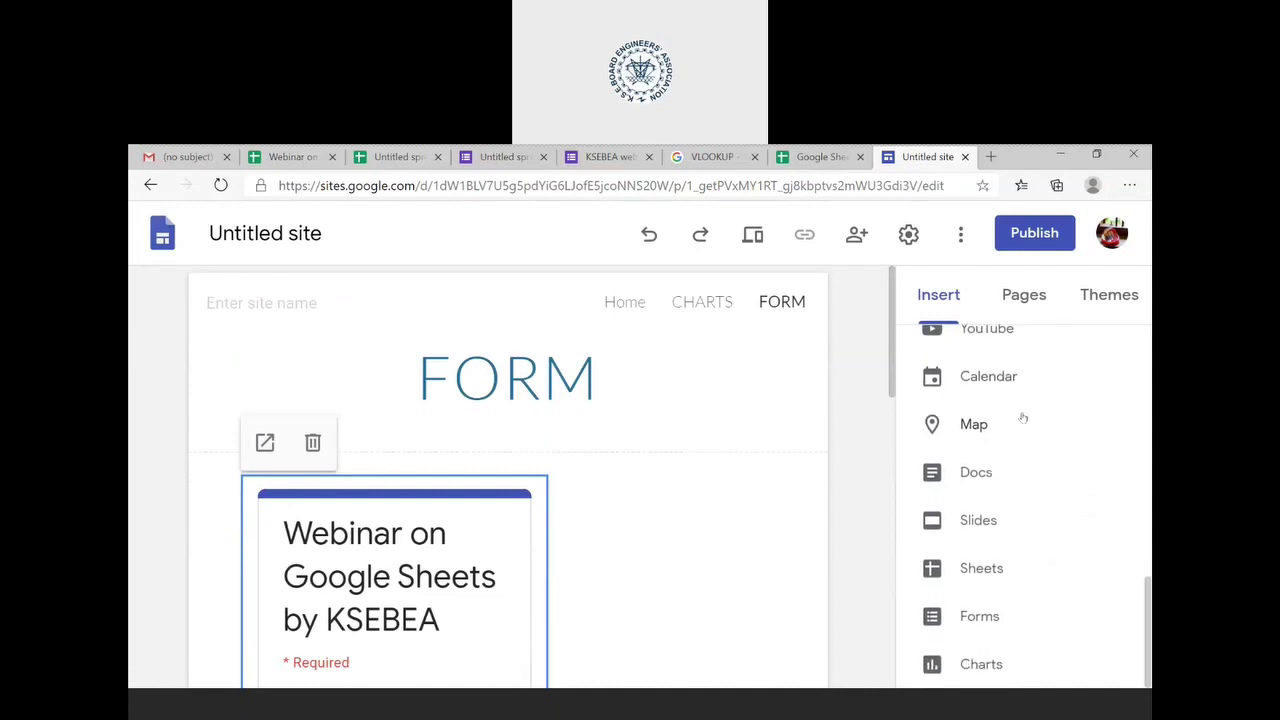
{"action": "scroll", "coordinate": [980, 560], "scroll_direction": "up", "scroll_amount": 3}
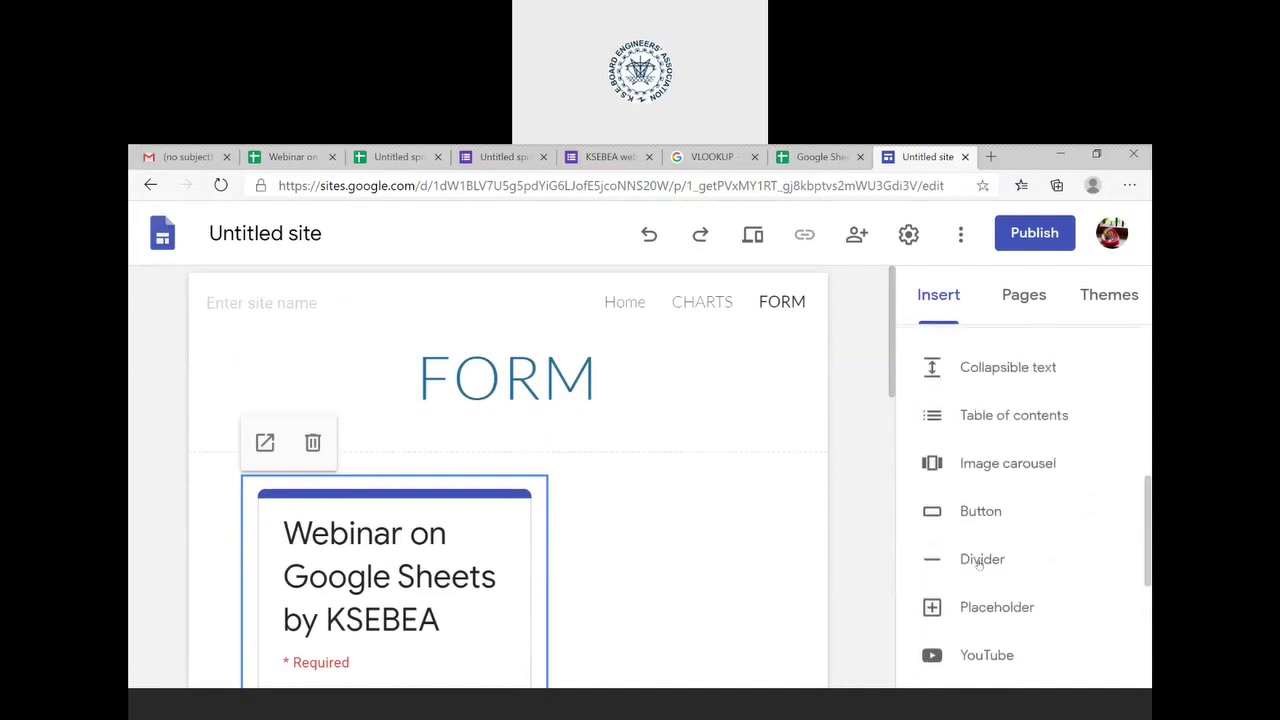
{"action": "scroll", "coordinate": [980, 562], "scroll_direction": "up", "scroll_amount": 5}
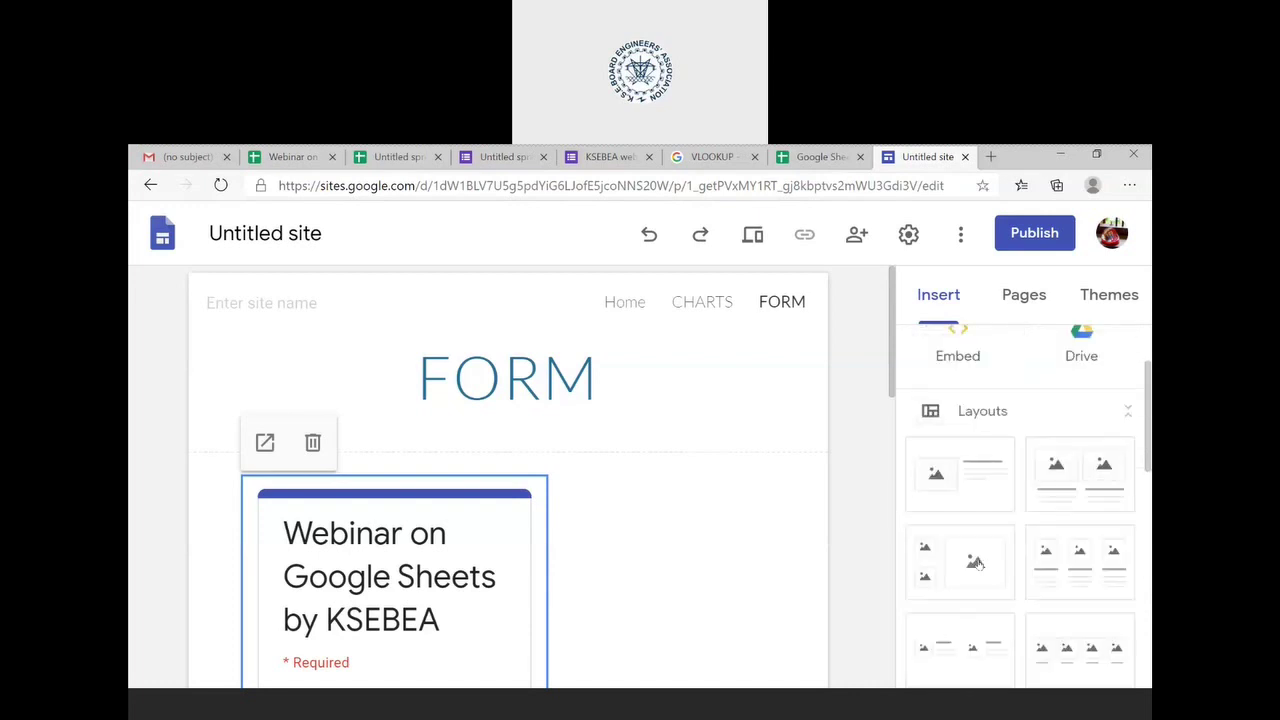
{"action": "scroll", "coordinate": [975, 563], "scroll_direction": "up", "scroll_amount": 3}
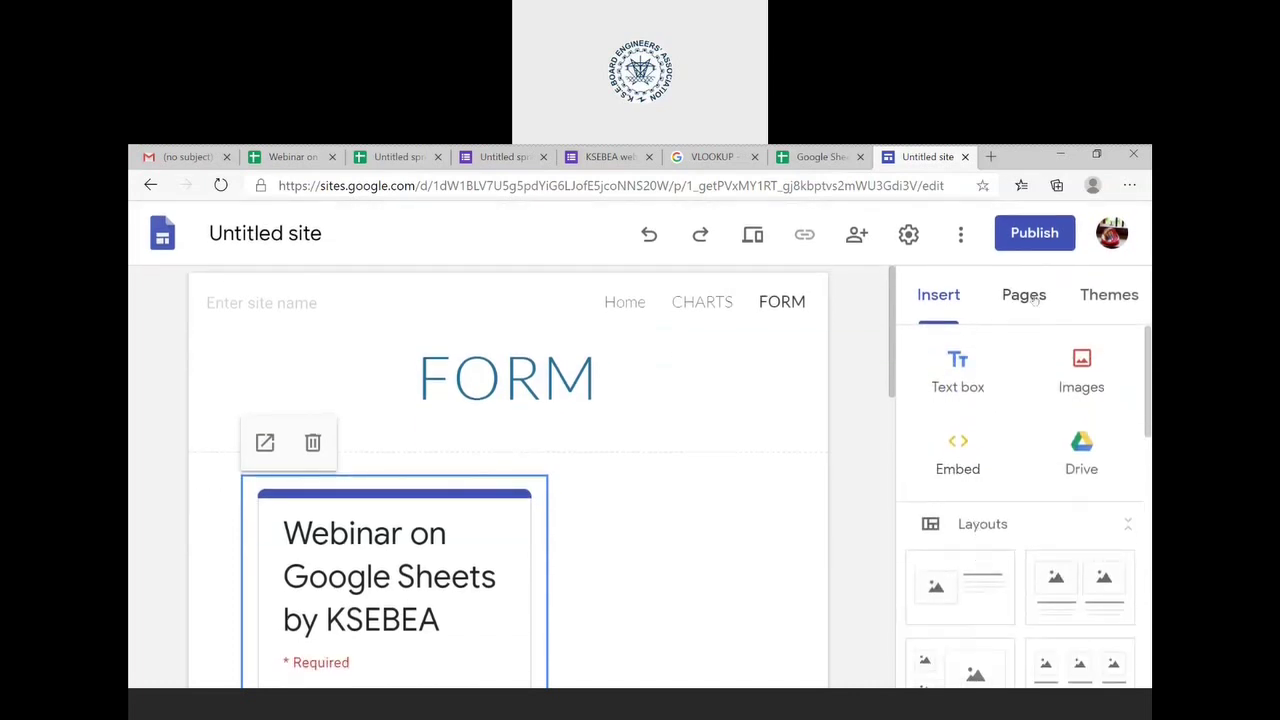
- Look over the site's pages and themes, then publish it at the web address testofksebea
{"action": "left_click", "coordinate": [1030, 300]}
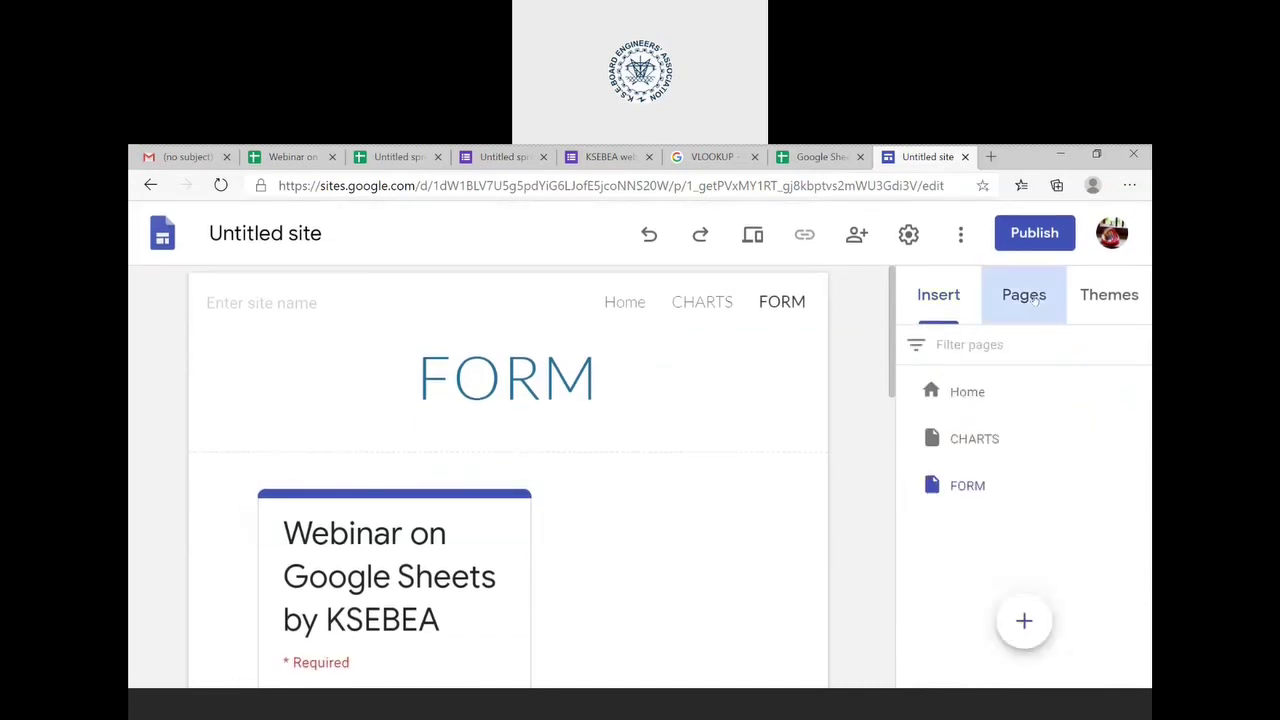
{"action": "left_click", "coordinate": [1114, 307]}
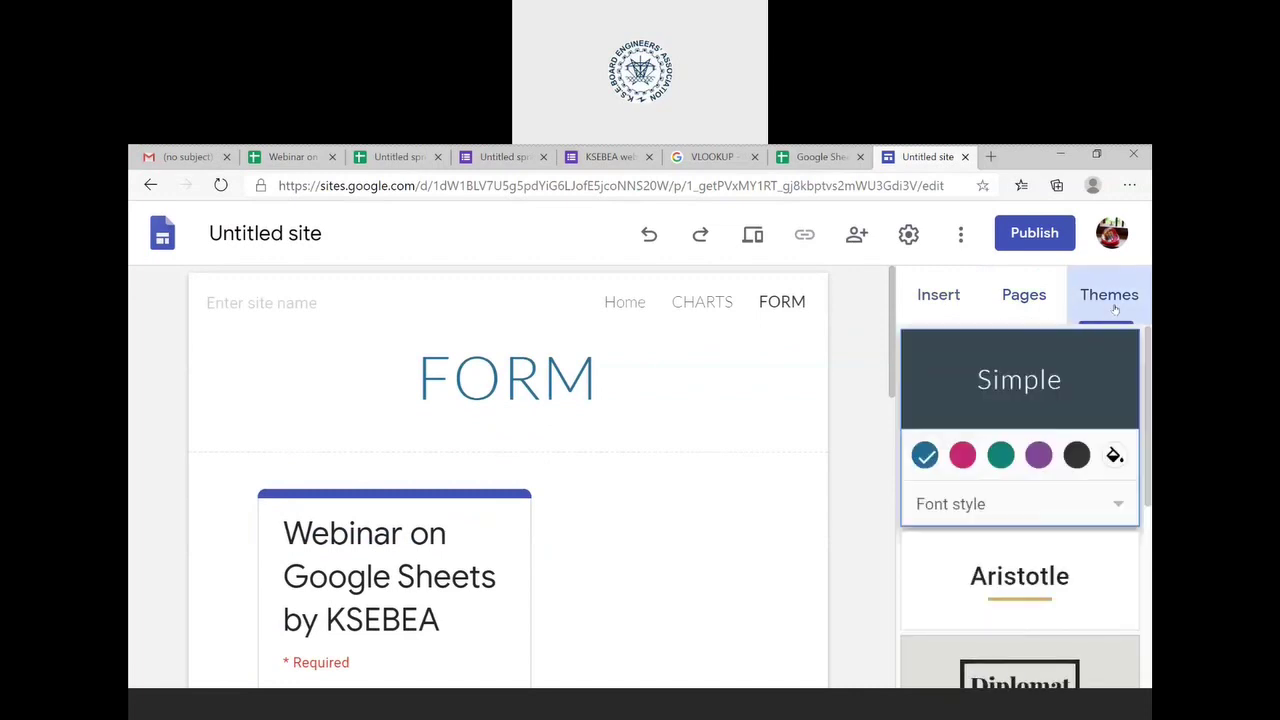
{"action": "left_click", "coordinate": [940, 298]}
{"action": "left_click", "coordinate": [1020, 233]}
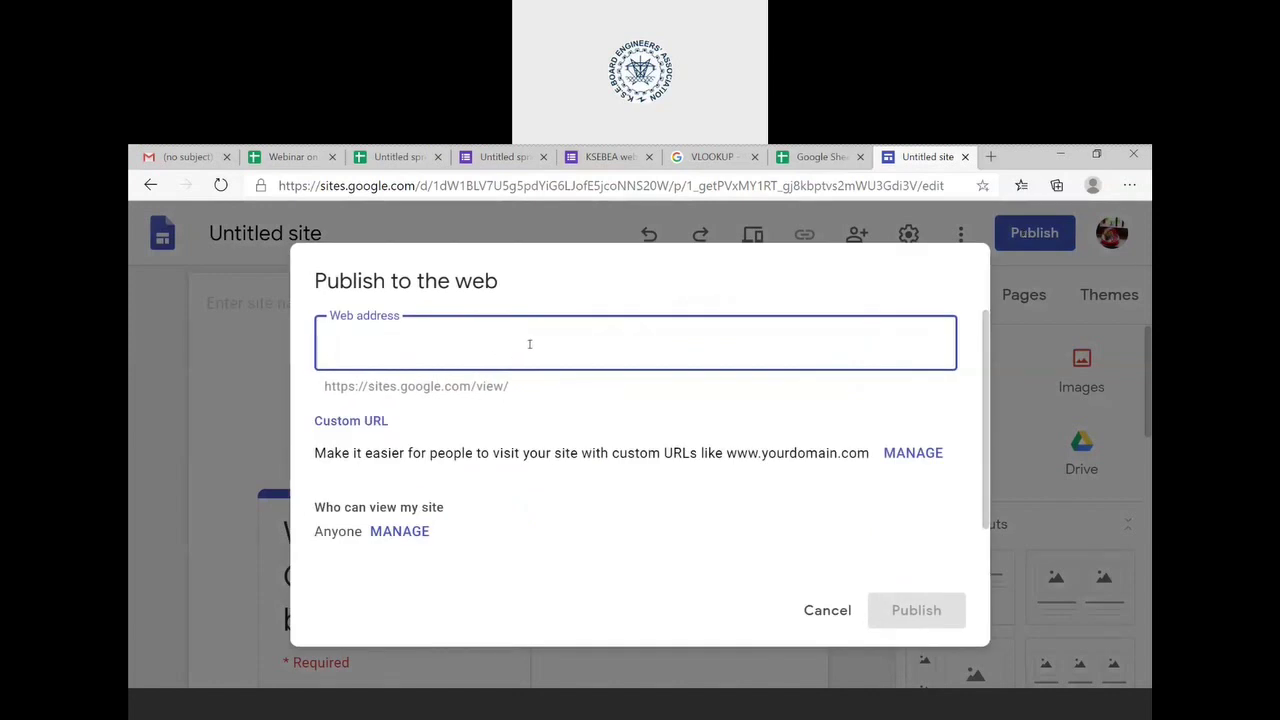
{"action": "type", "text": "test"}
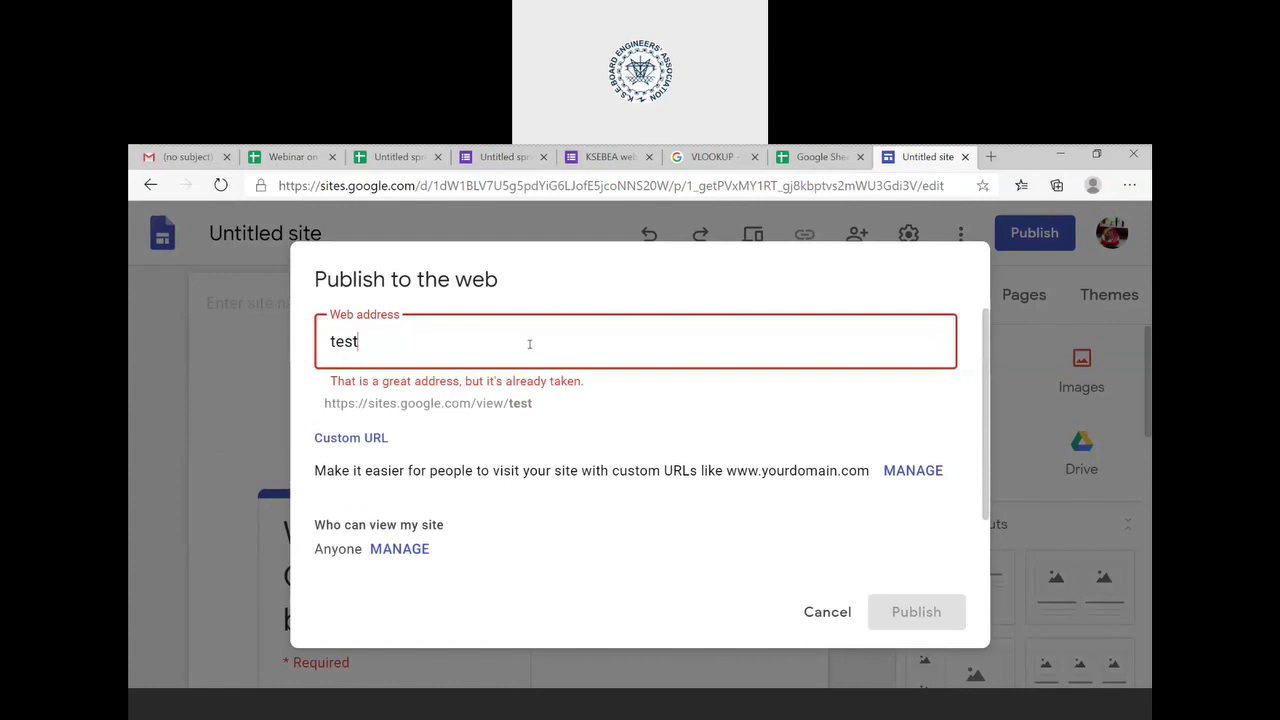
{"action": "type", "text": "of"}
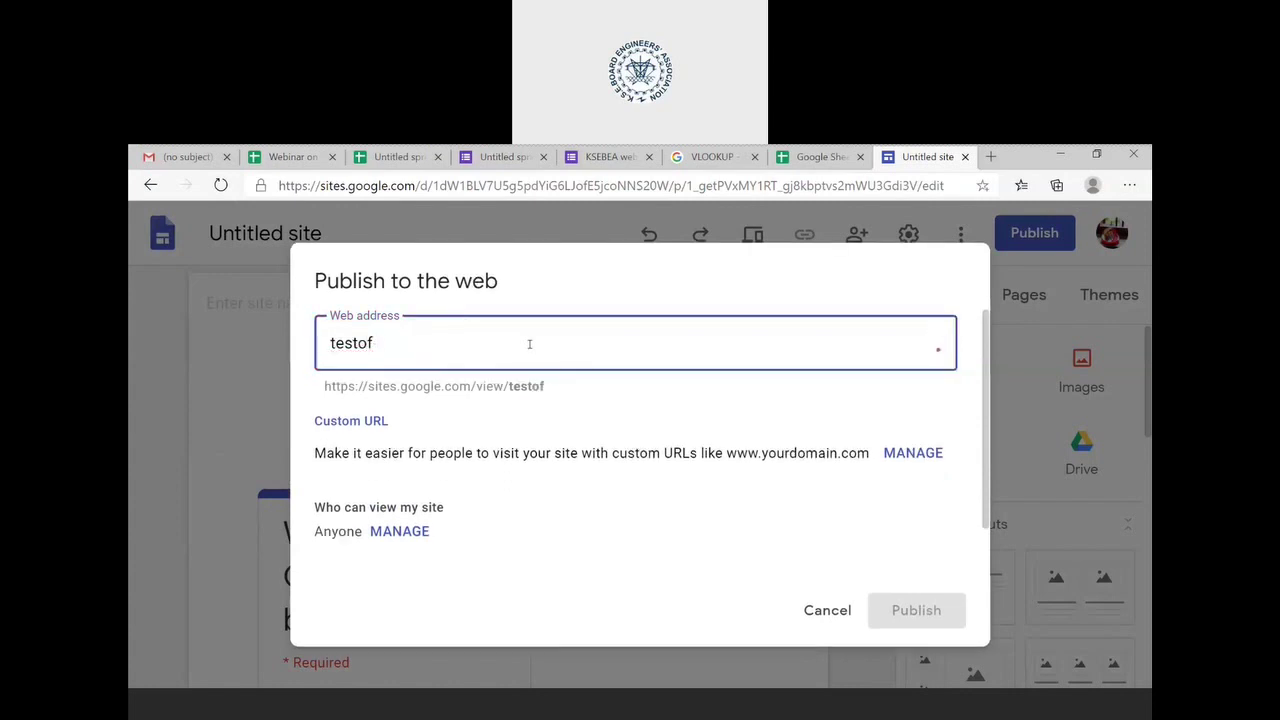
{"action": "type", "text": "ksebea"}
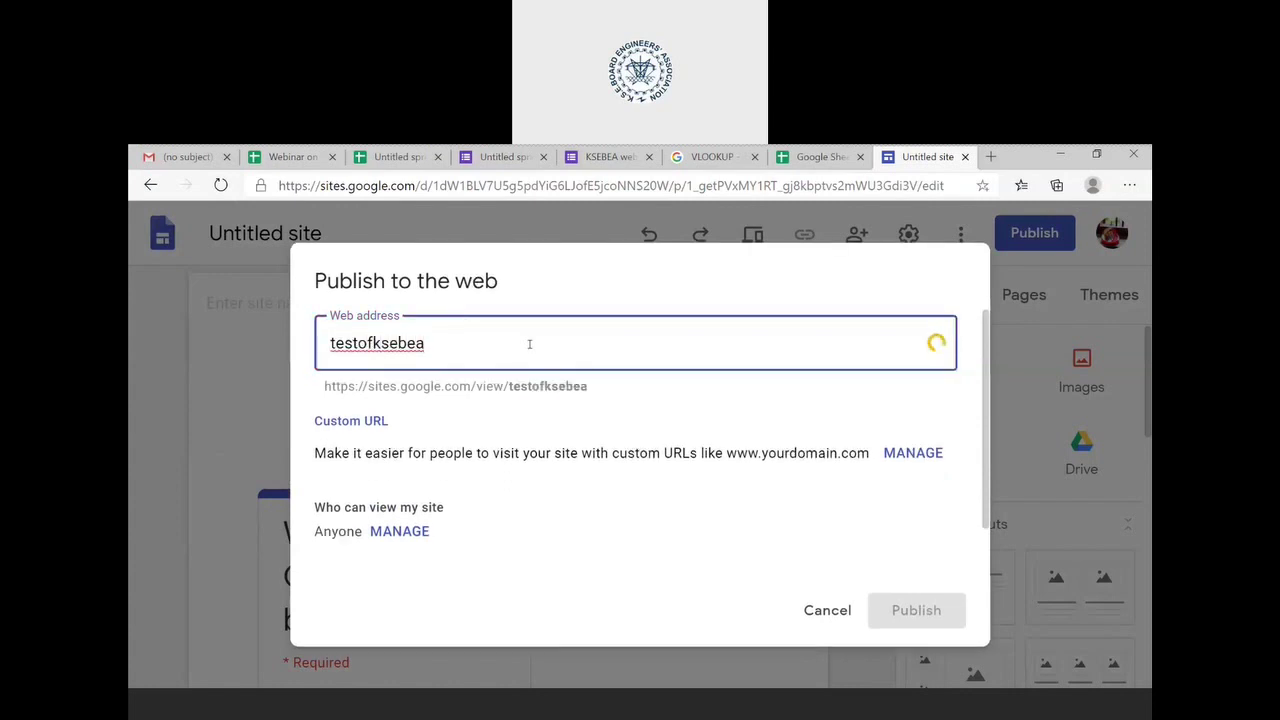
{"action": "left_click", "coordinate": [912, 614]}
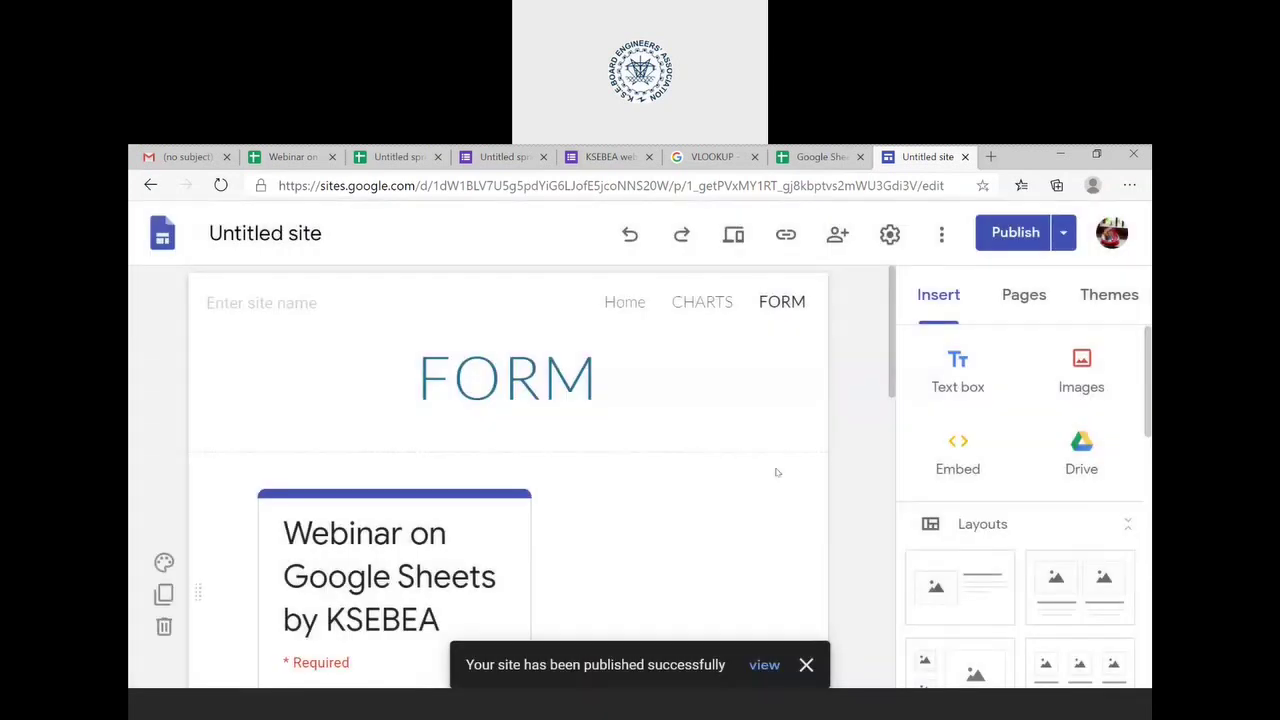
- View the published site in a new browser tab
{"action": "scroll", "coordinate": [774, 471], "scroll_direction": "down", "scroll_amount": 8}
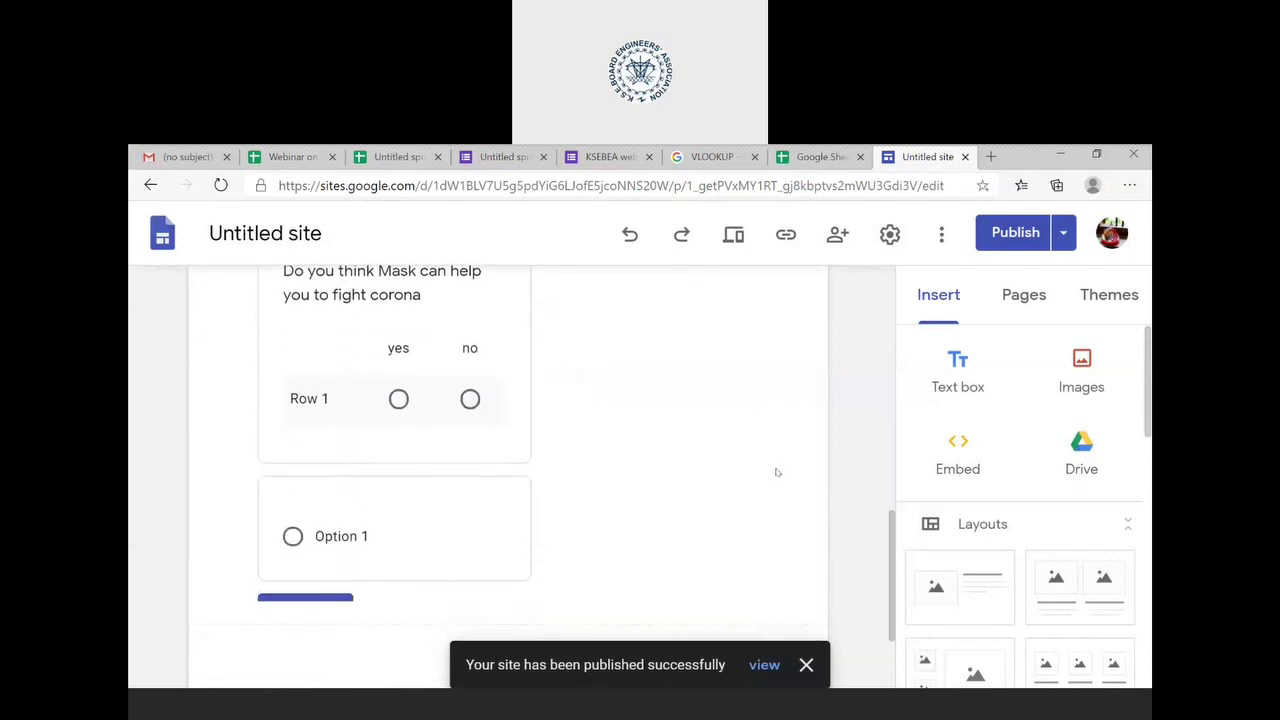
{"action": "scroll", "coordinate": [774, 471], "scroll_direction": "up", "scroll_amount": 6}
{"action": "left_click", "coordinate": [1065, 234]}
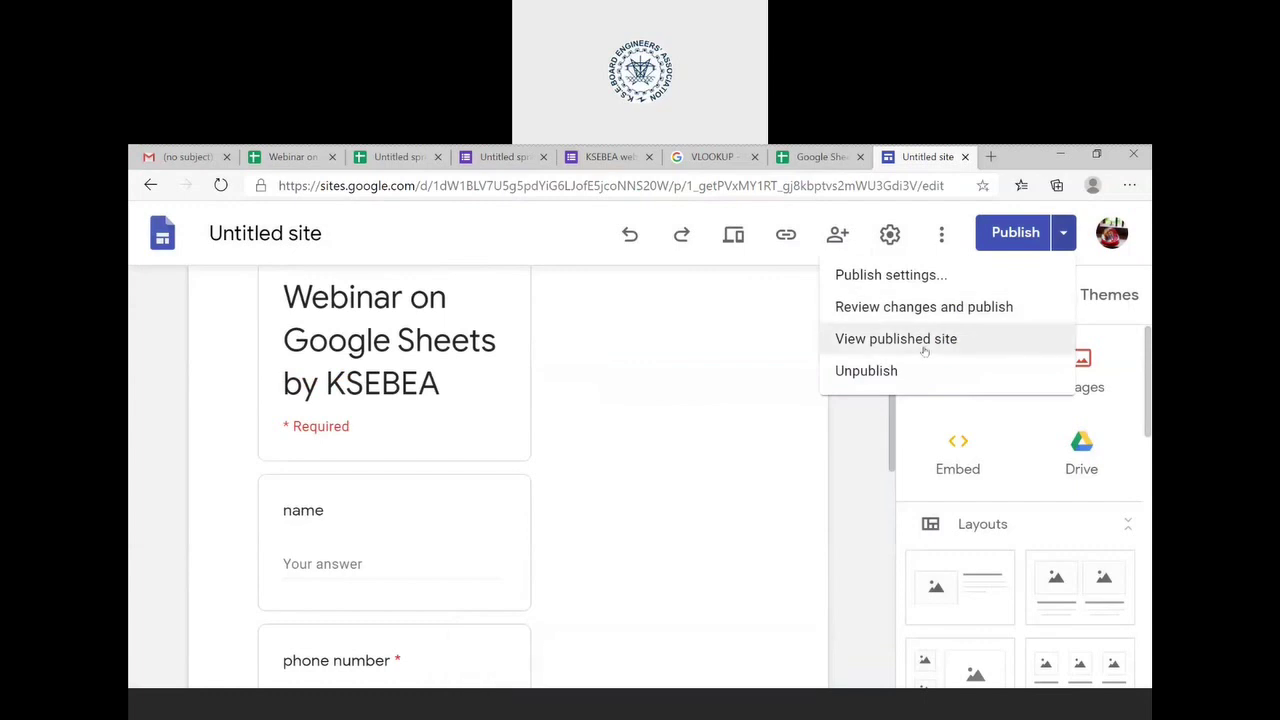
{"action": "left_click", "coordinate": [927, 345]}
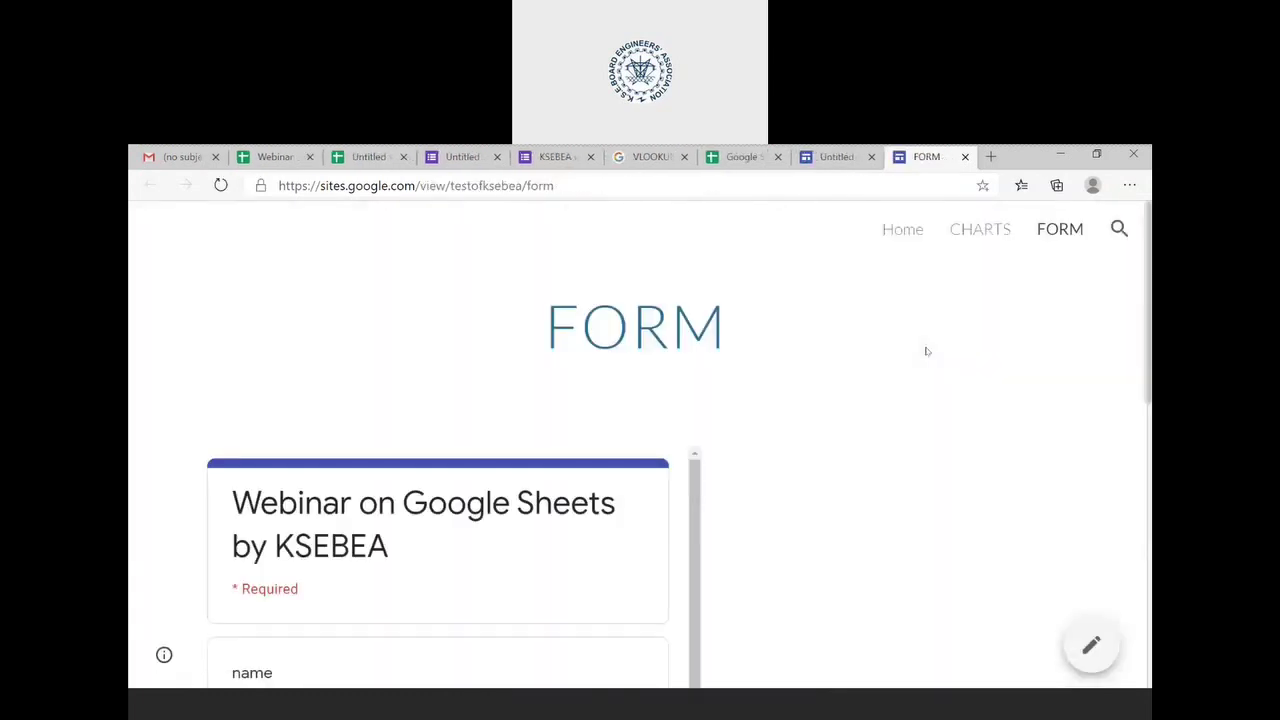
{"action": "scroll", "coordinate": [926, 350], "scroll_direction": "down", "scroll_amount": 5}
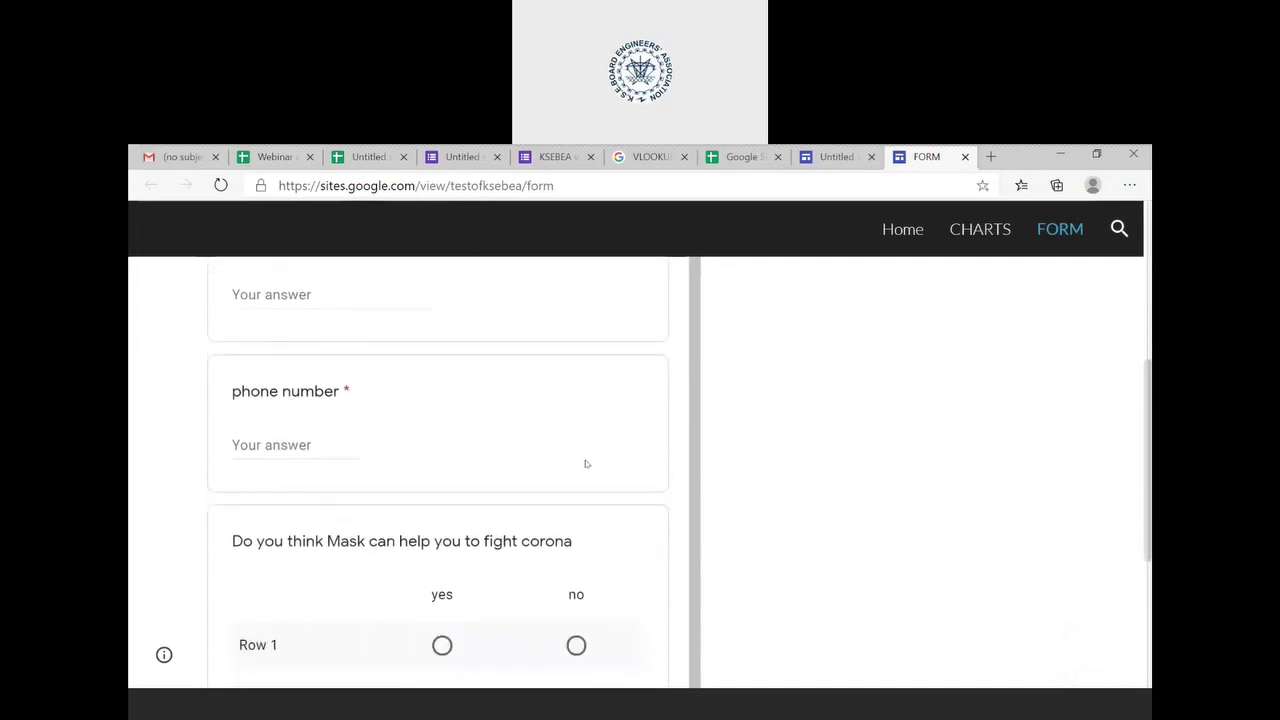
{"action": "scroll", "coordinate": [586, 462], "scroll_direction": "up", "scroll_amount": 5}
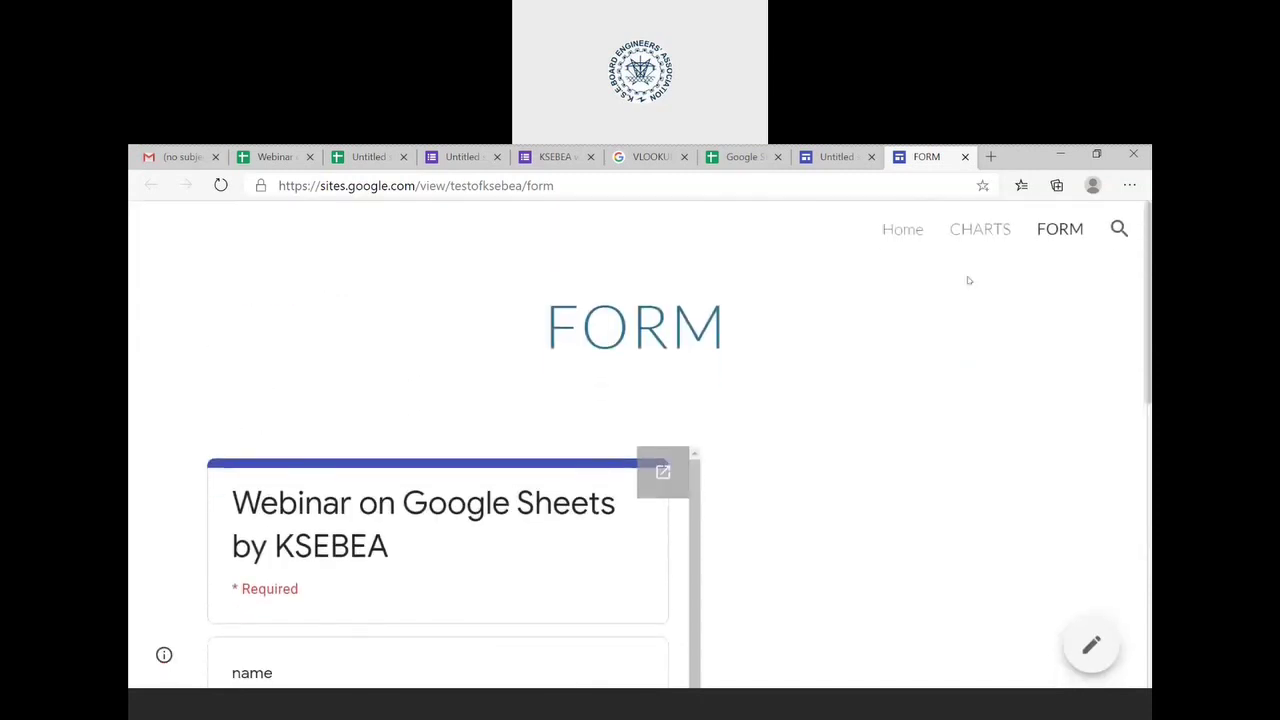
{"action": "left_click", "coordinate": [904, 230]}
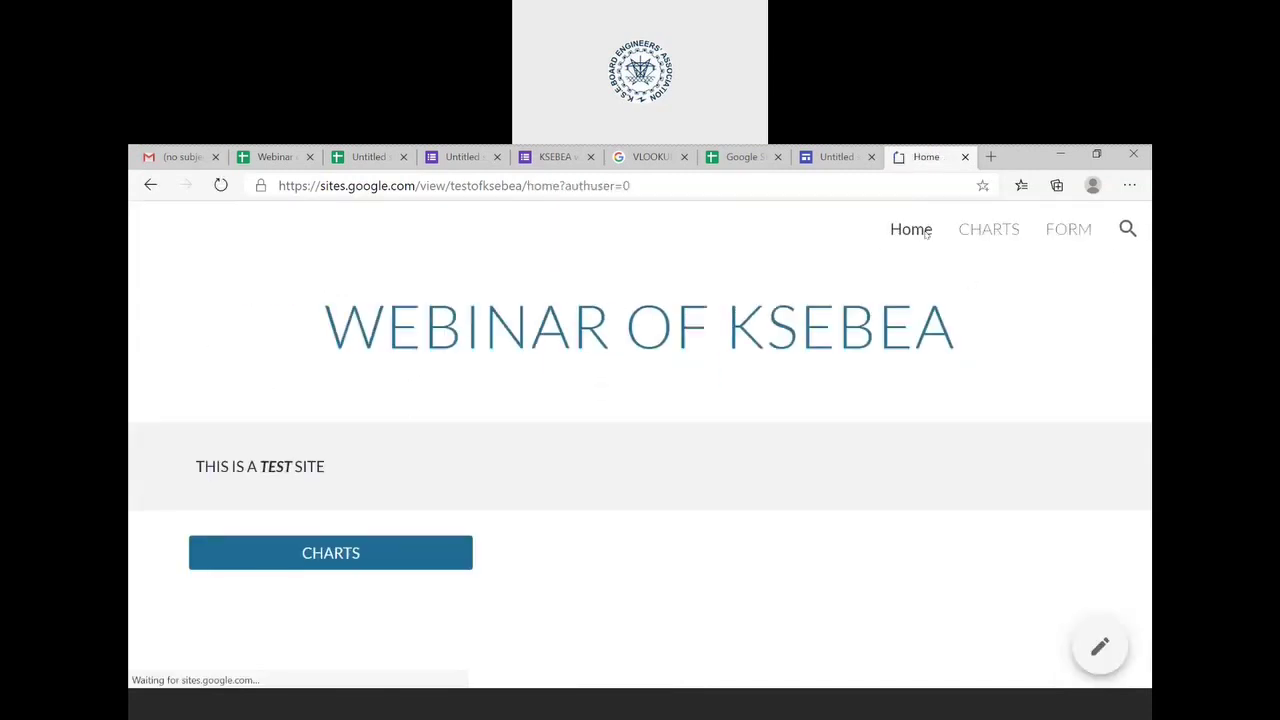
{"action": "scroll", "coordinate": [681, 389], "scroll_direction": "down", "scroll_amount": 1}
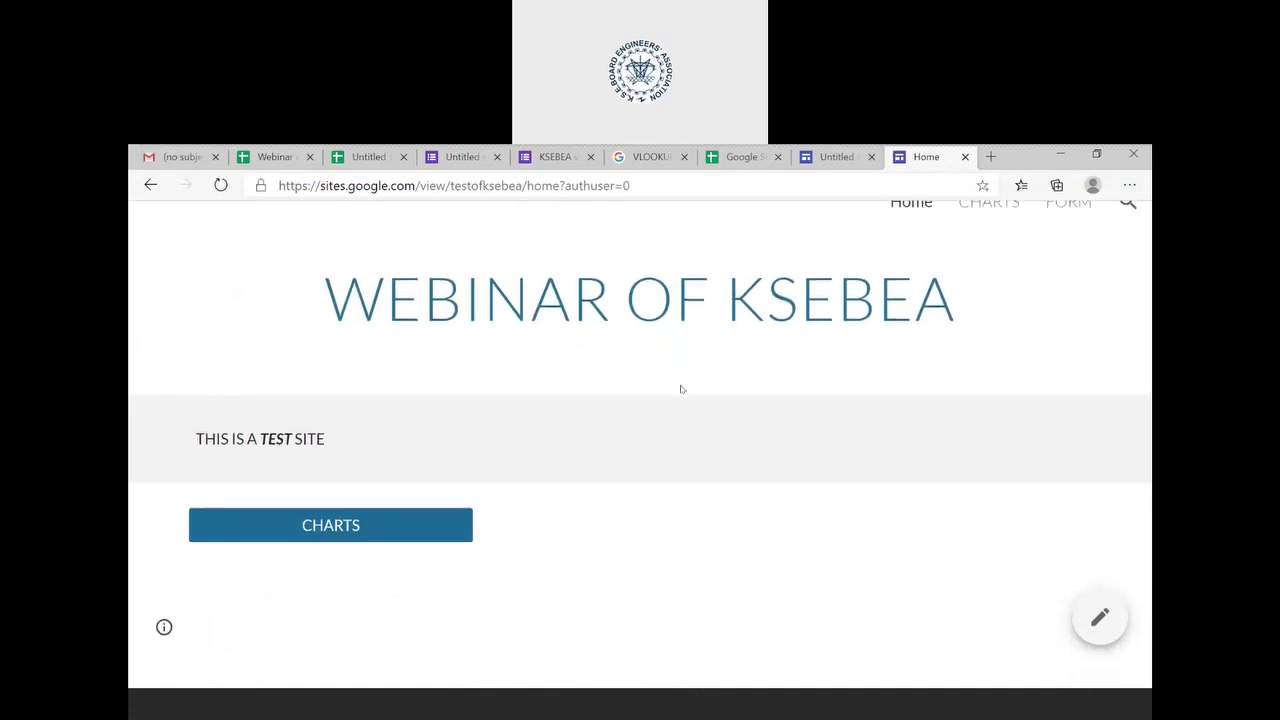
{"action": "scroll", "coordinate": [681, 389], "scroll_direction": "up", "scroll_amount": 1}
{"action": "left_click", "coordinate": [357, 557]}
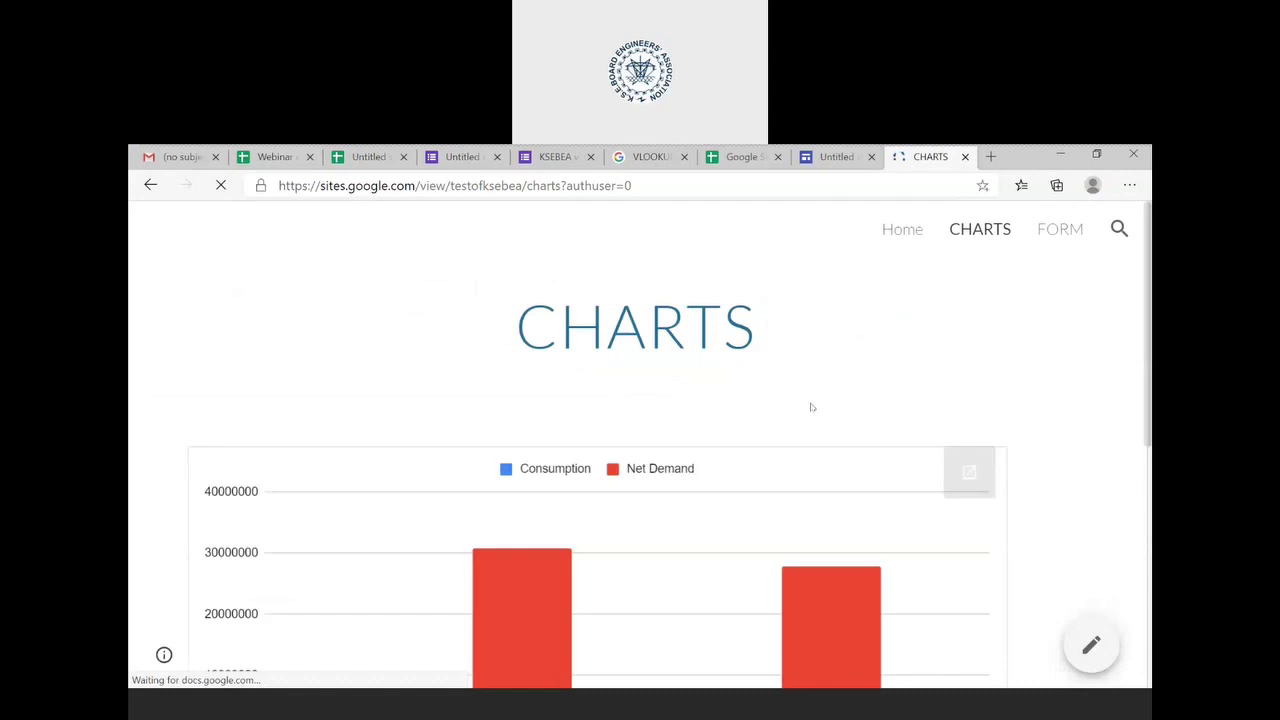
{"action": "scroll", "coordinate": [810, 405], "scroll_direction": "down", "scroll_amount": 3}
{"action": "scroll", "coordinate": [811, 407], "scroll_direction": "down", "scroll_amount": 2}
{"action": "scroll", "coordinate": [811, 407], "scroll_direction": "up", "scroll_amount": 5}
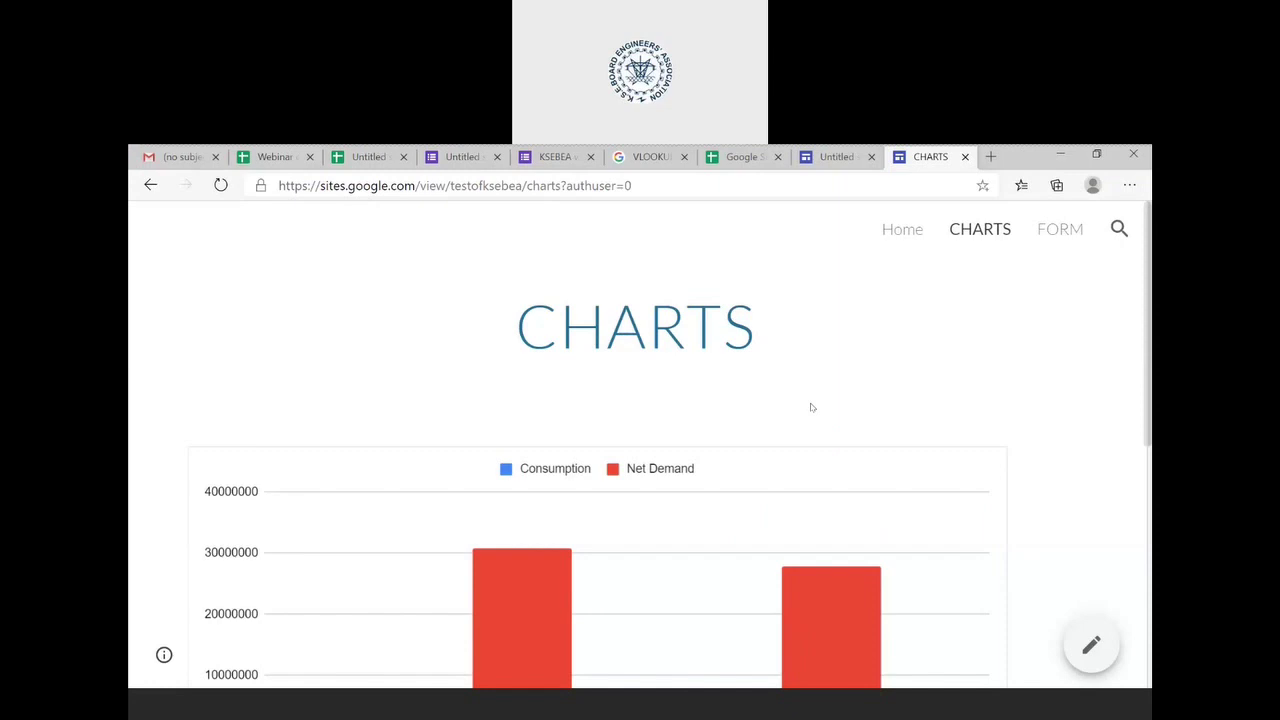
{"action": "left_click", "coordinate": [1057, 238]}
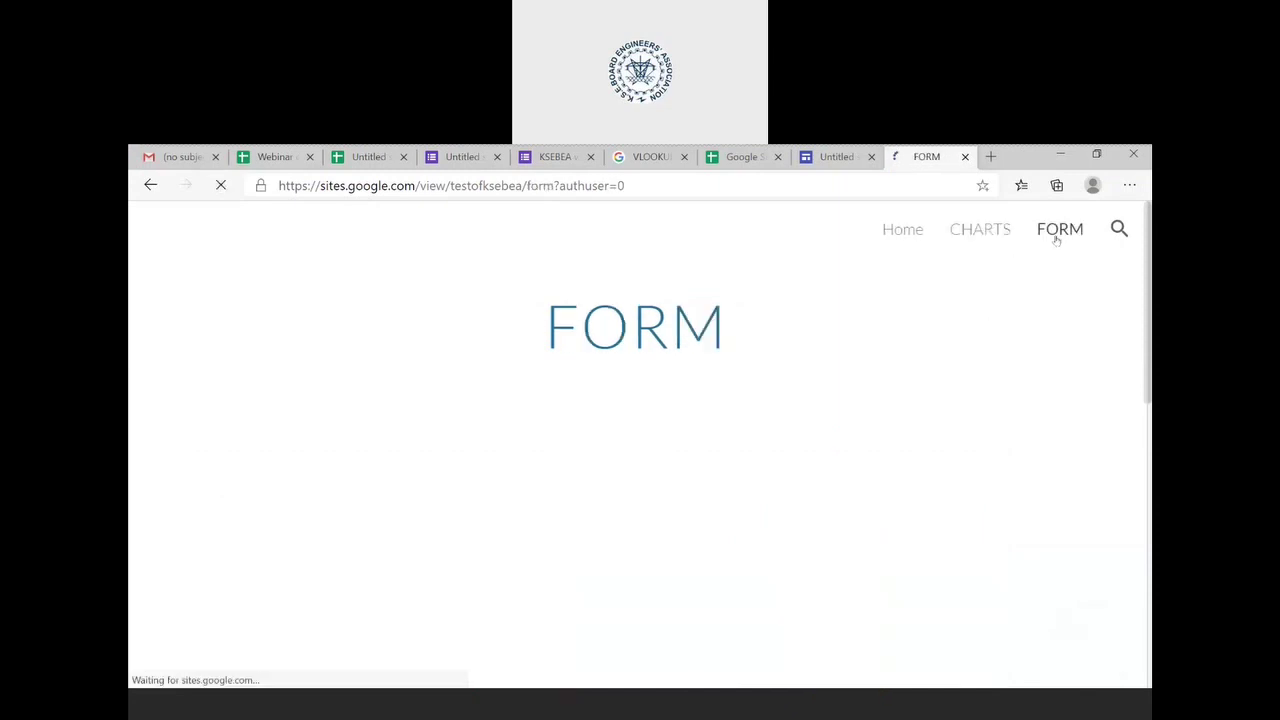
{"action": "scroll", "coordinate": [751, 534], "scroll_direction": "down", "scroll_amount": 3}
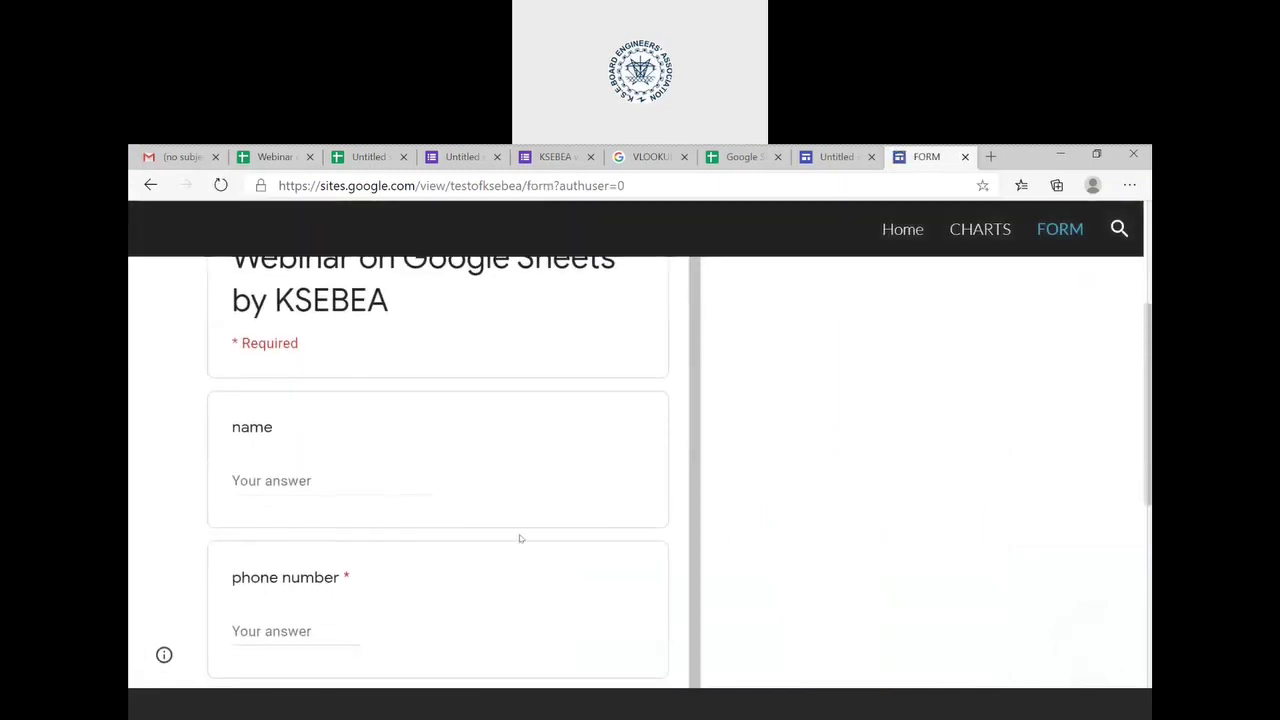
{"action": "scroll", "coordinate": [520, 540], "scroll_direction": "down", "scroll_amount": 1}
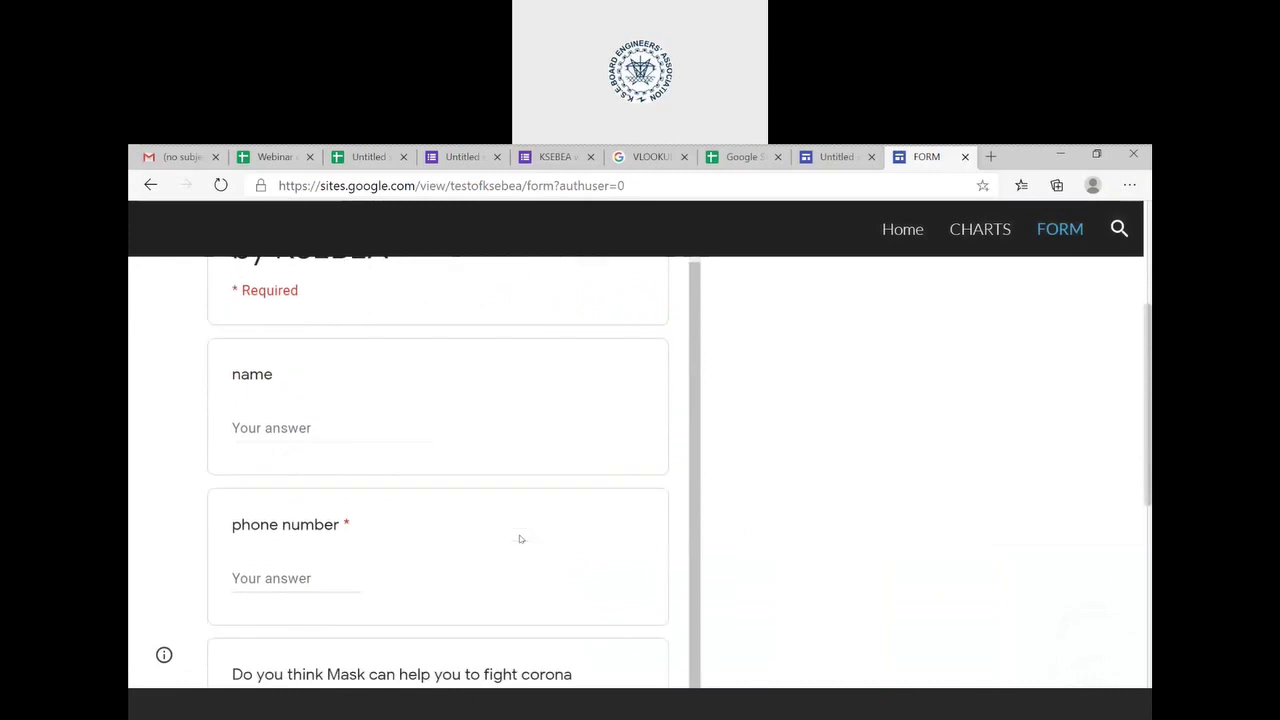
- Enter the respondent's name and phone number in the webinar form
{"action": "left_click", "coordinate": [338, 434]}
{"action": "type", "text": "SHINE"}
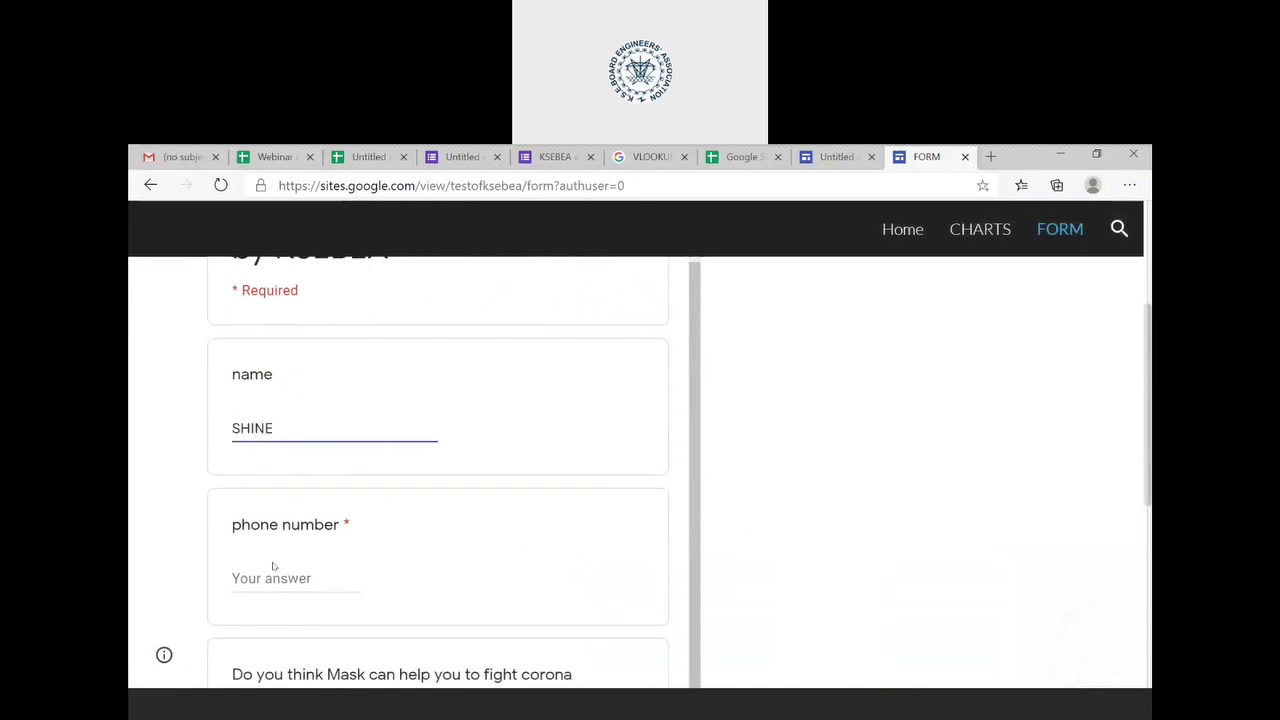
{"action": "left_click", "coordinate": [271, 568]}
{"action": "type", "text": "9"}
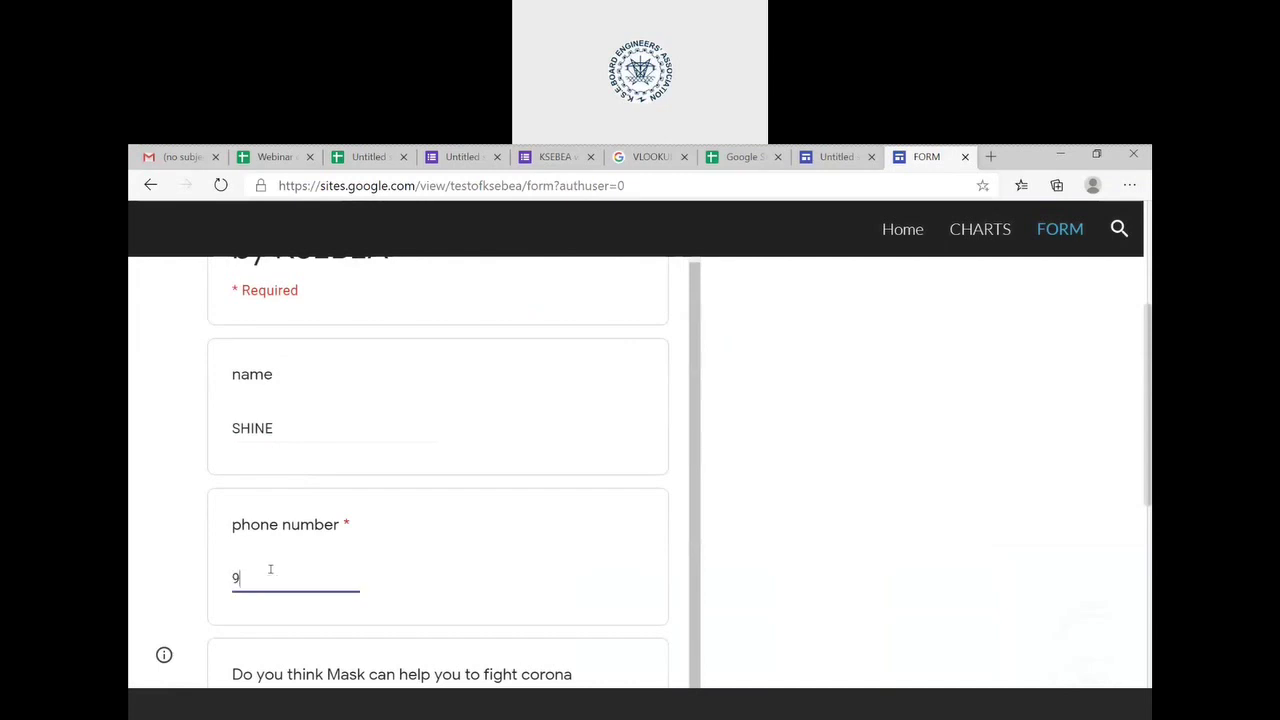
{"action": "type", "text": "497"}
- Answer yes to the mask question, submit the response and view its confirmation
{"action": "scroll", "coordinate": [270, 570], "scroll_direction": "down", "scroll_amount": 3}
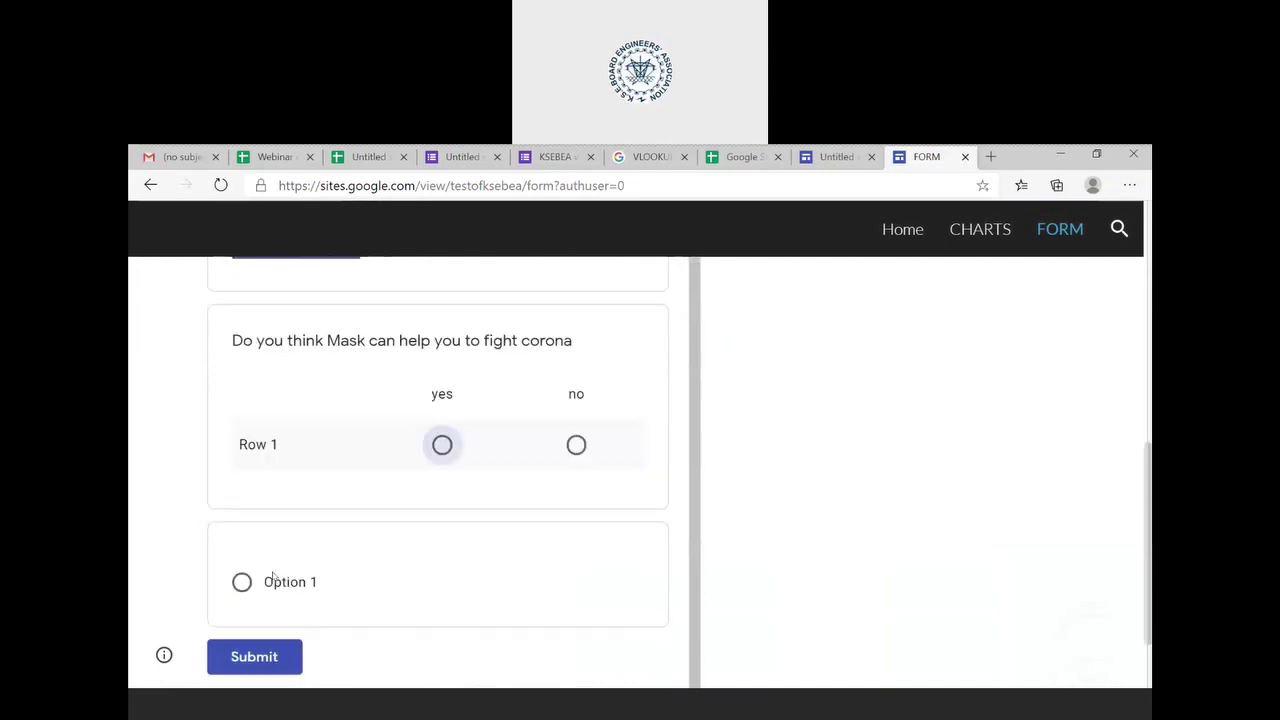
{"action": "left_click", "coordinate": [442, 446]}
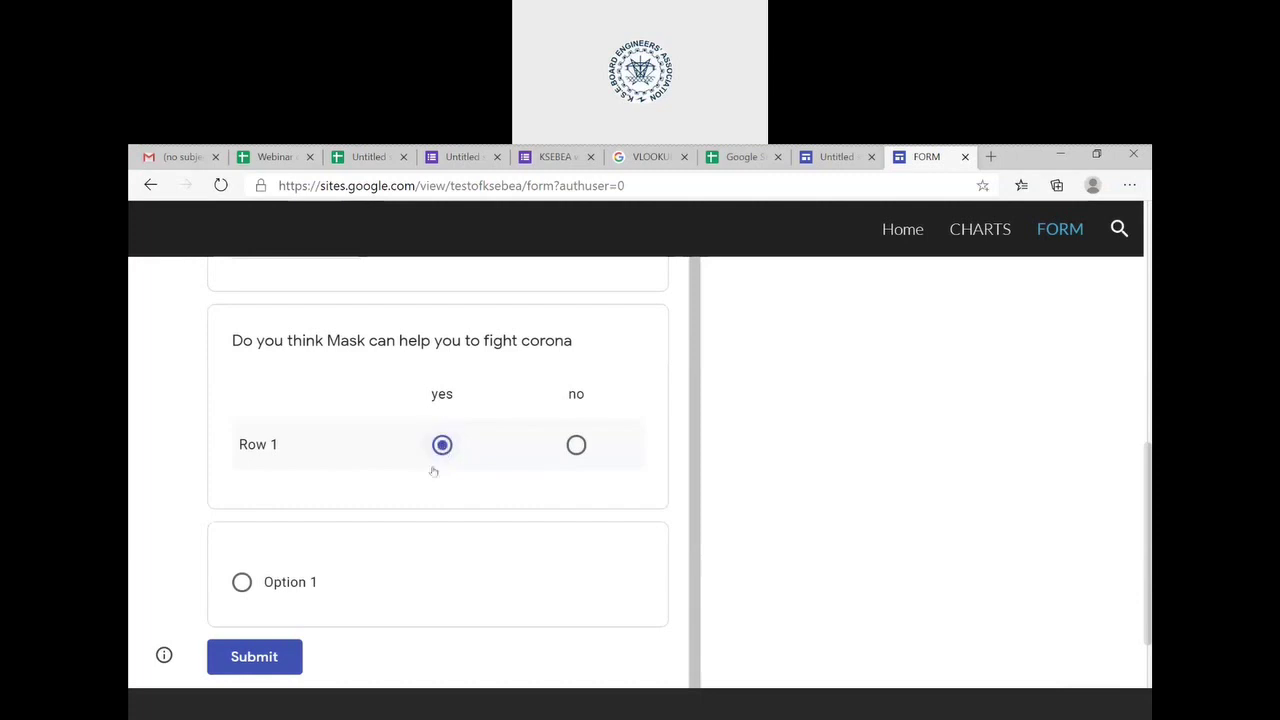
{"action": "scroll", "coordinate": [400, 580], "scroll_direction": "down", "scroll_amount": 1}
{"action": "left_click", "coordinate": [270, 567]}
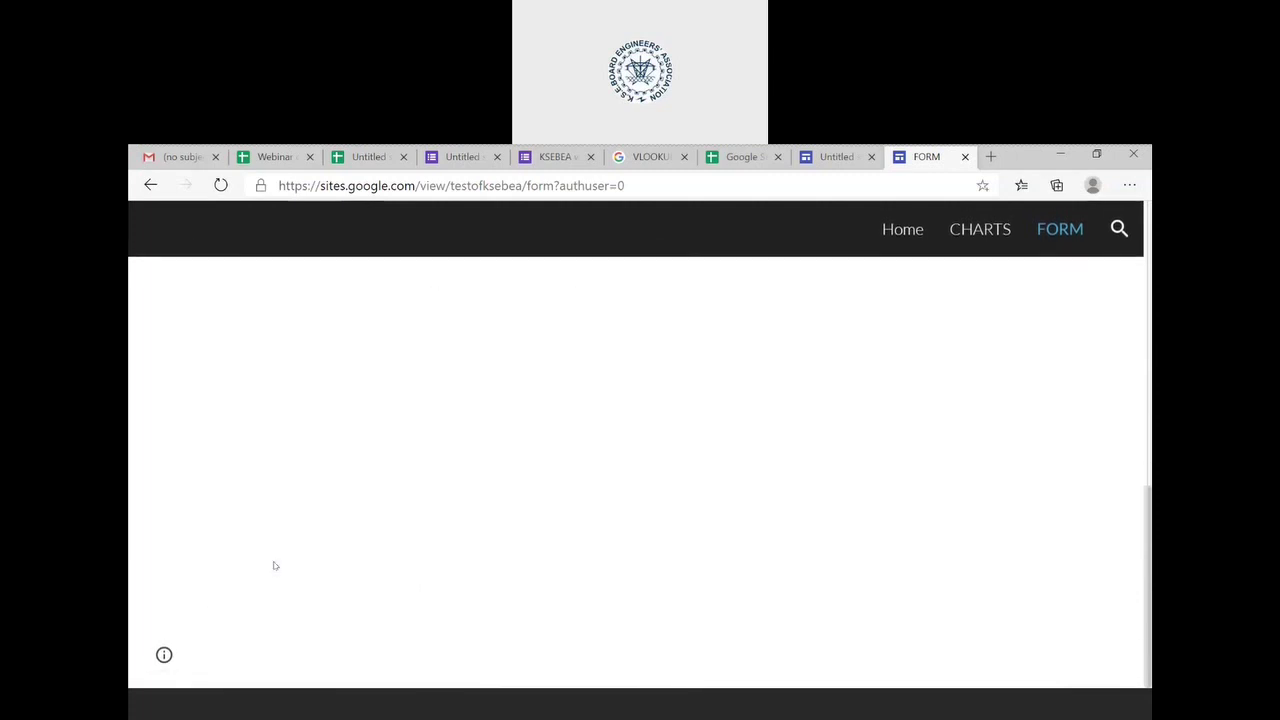
{"action": "left_click", "coordinate": [538, 158]}
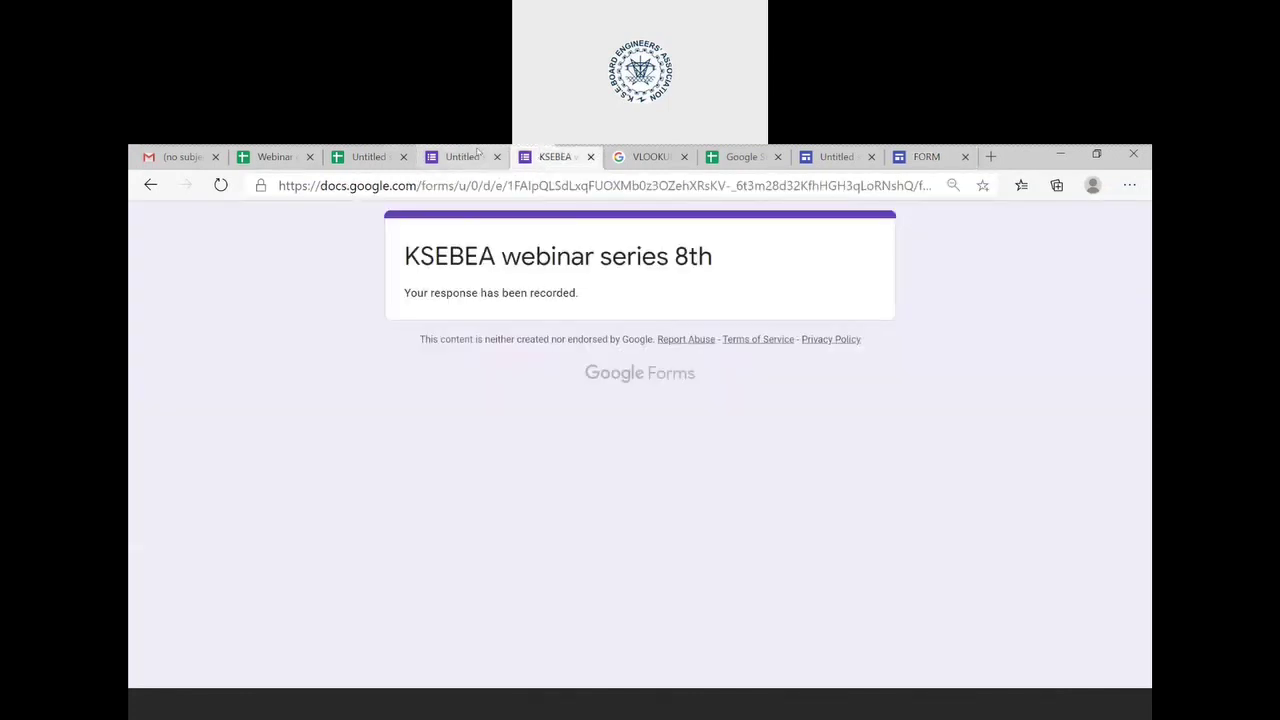
- Switch to the Webinar spreadsheet and open its Form Responses 2 sheet
{"action": "left_click", "coordinate": [278, 157]}
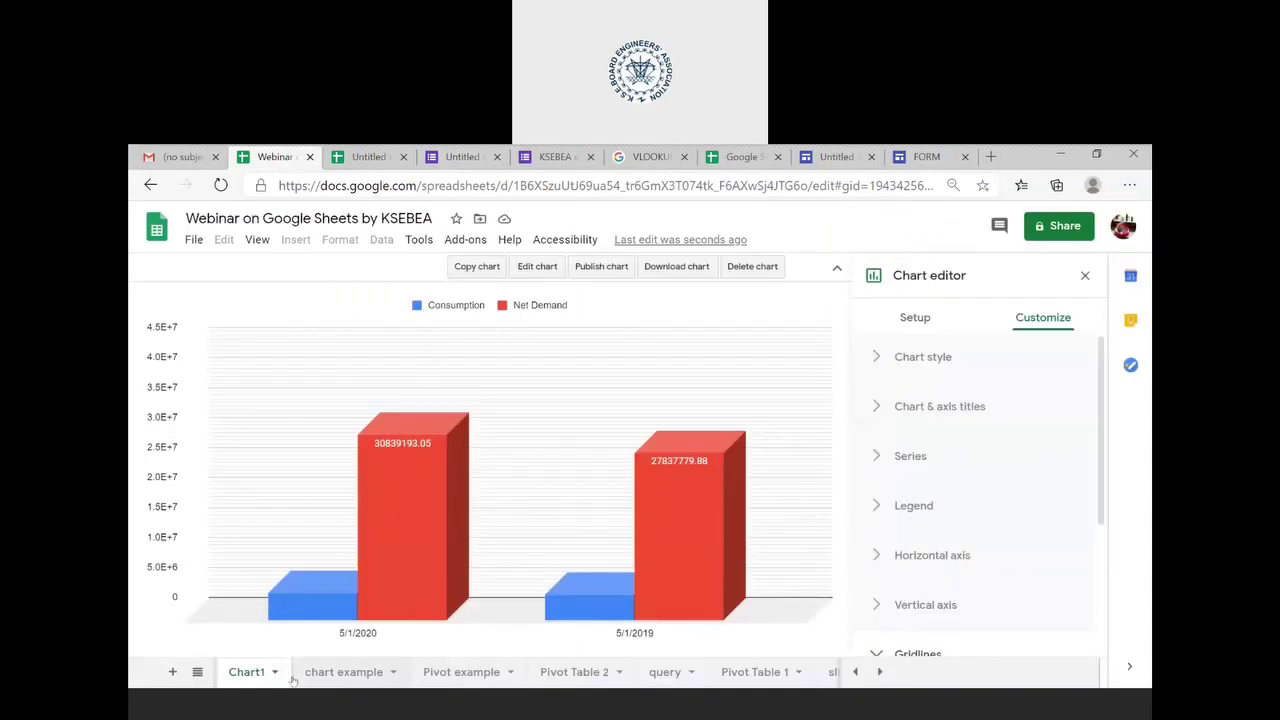
{"action": "scroll", "coordinate": [293, 680], "scroll_direction": "up", "scroll_amount": 2}
{"action": "scroll", "coordinate": [293, 680], "scroll_direction": "down", "scroll_amount": 5}
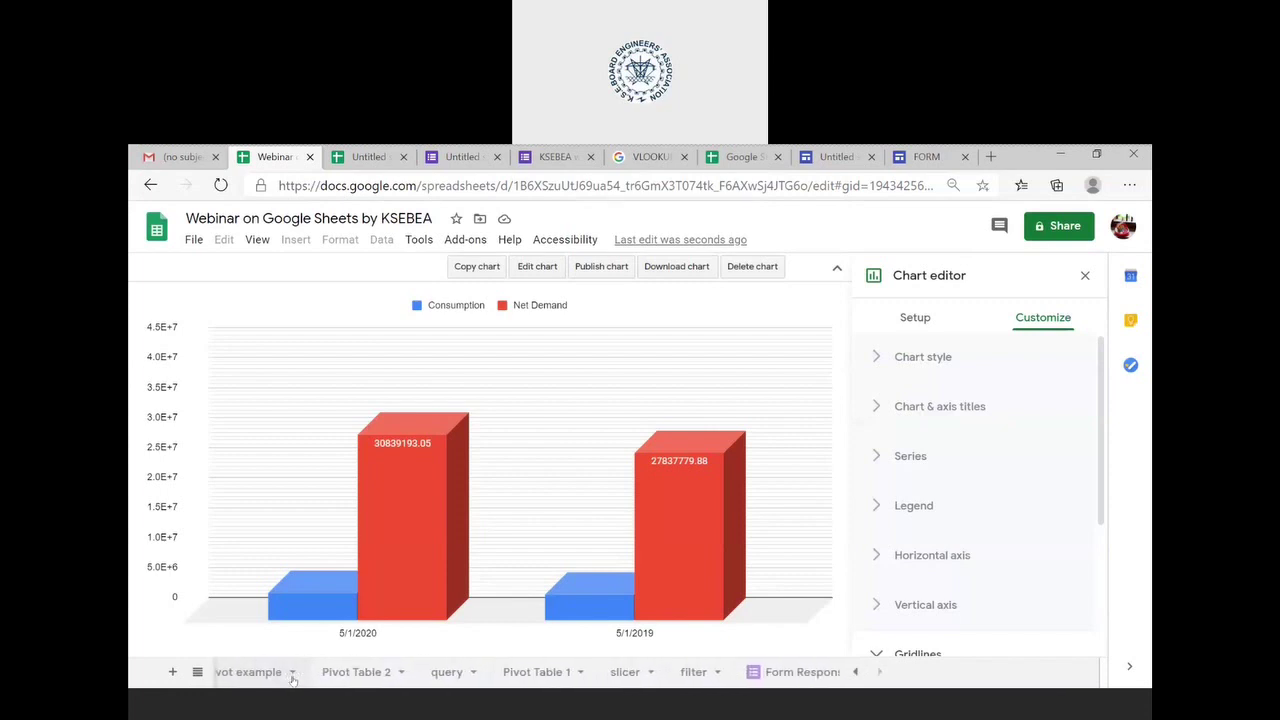
{"action": "scroll", "coordinate": [293, 680], "scroll_direction": "down", "scroll_amount": 1}
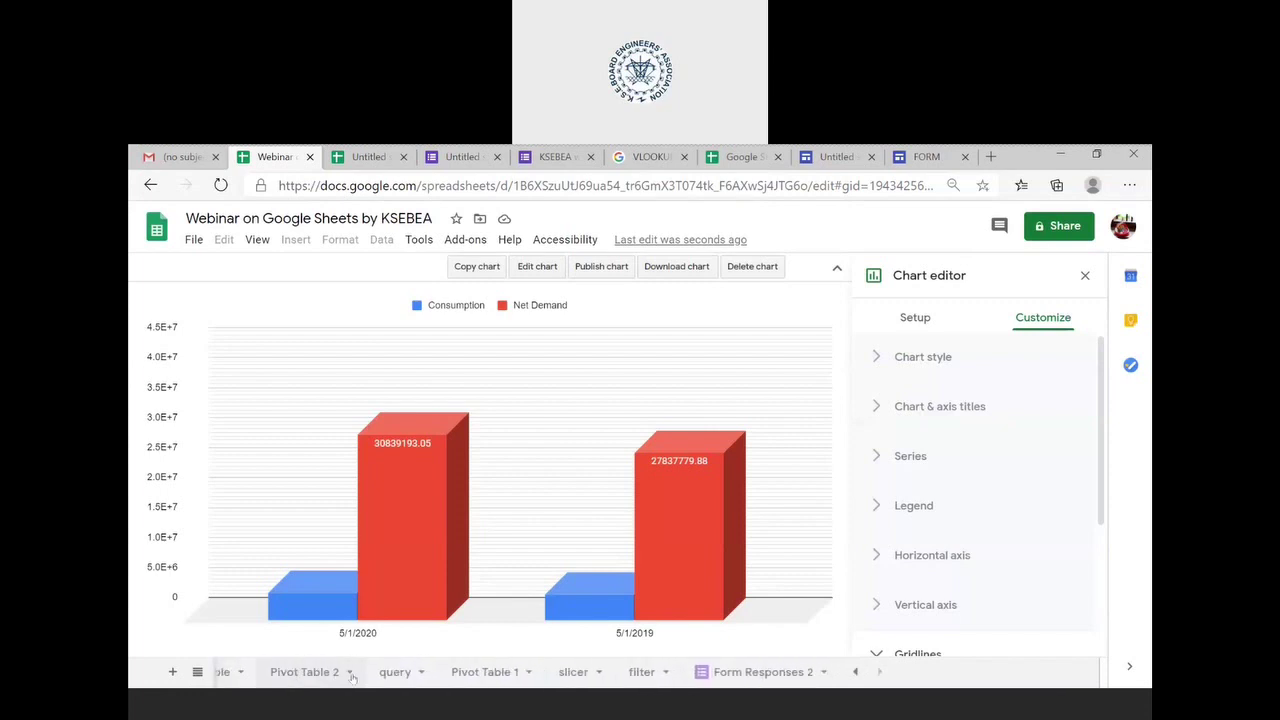
{"action": "left_click", "coordinate": [722, 673]}
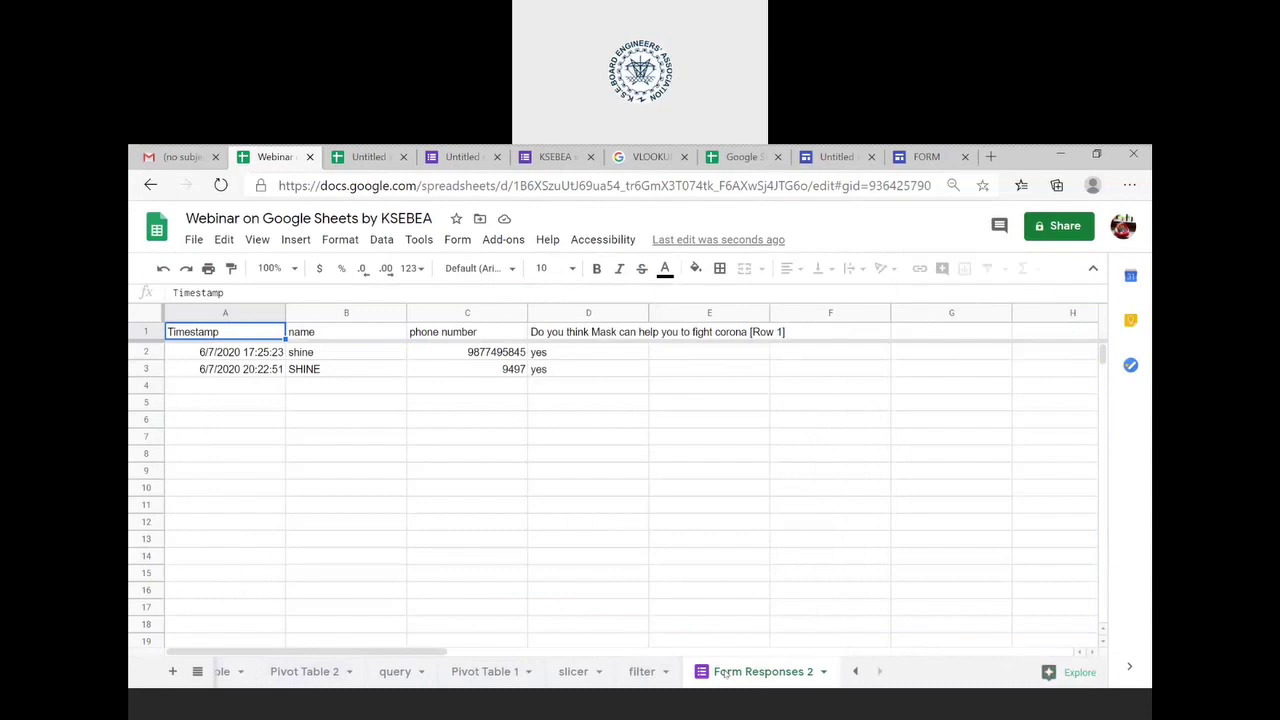
- Check the new response's timestamp in A3 and phone number in C3, then return to the FORM page
{"action": "left_click", "coordinate": [252, 374]}
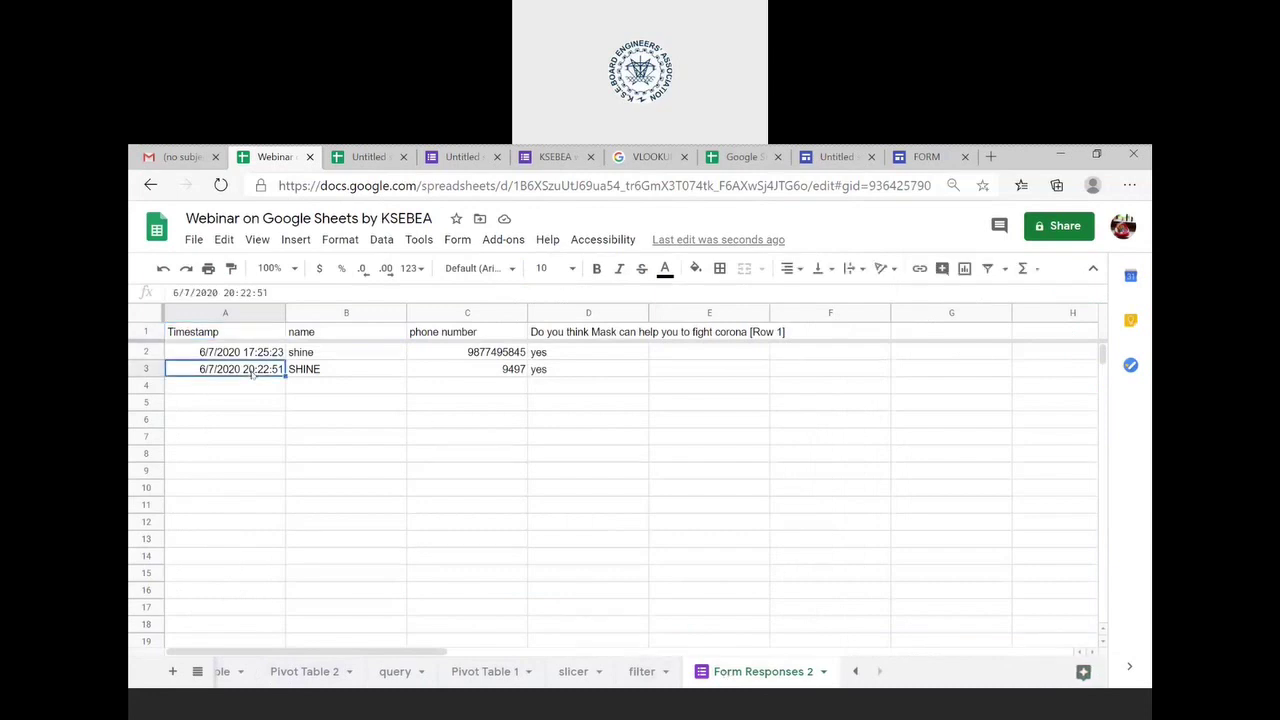
{"action": "left_click", "coordinate": [488, 371]}
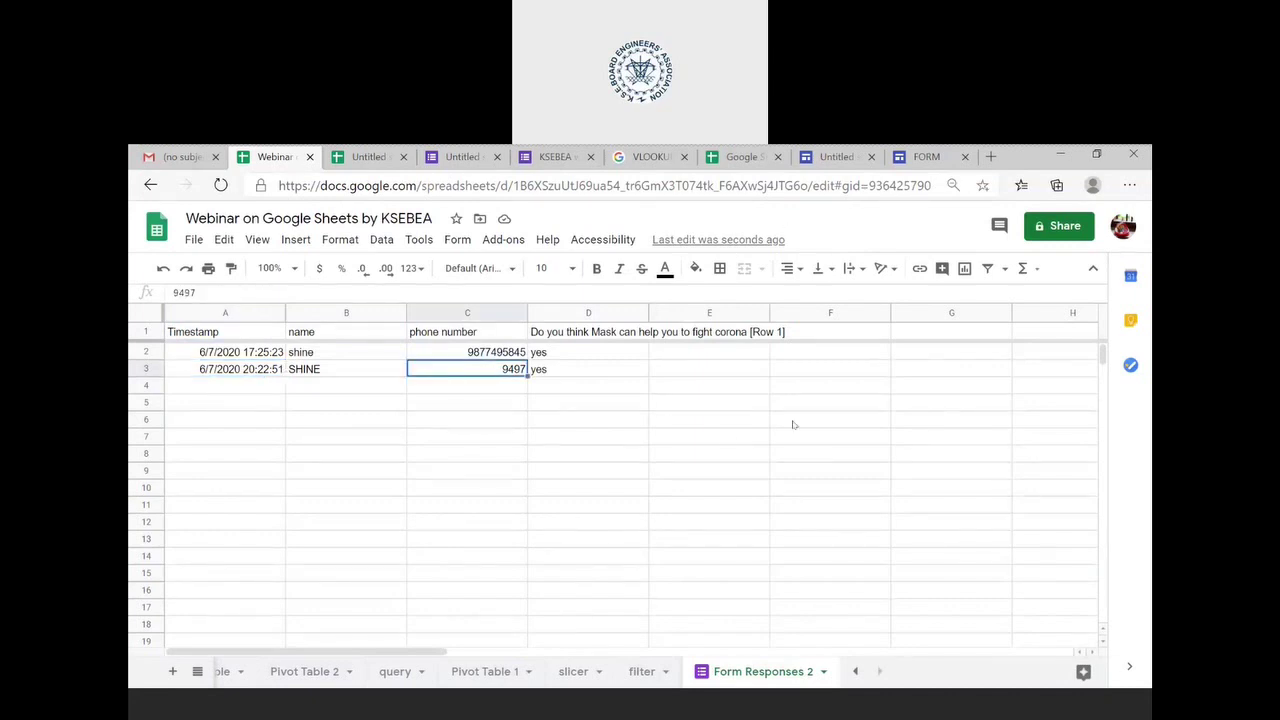
{"action": "left_click", "coordinate": [921, 162]}
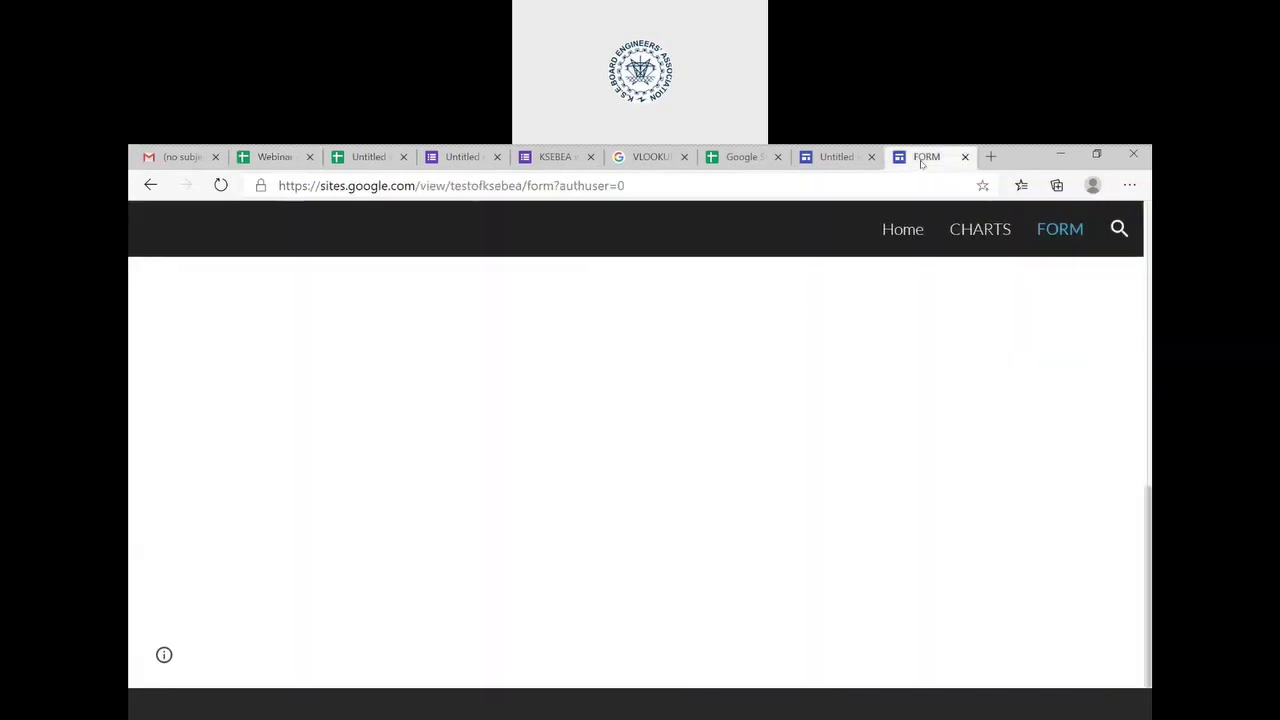
- Visit the site's Home and CHARTS pages and check the CHARTS page's web address
{"action": "left_click", "coordinate": [906, 231]}
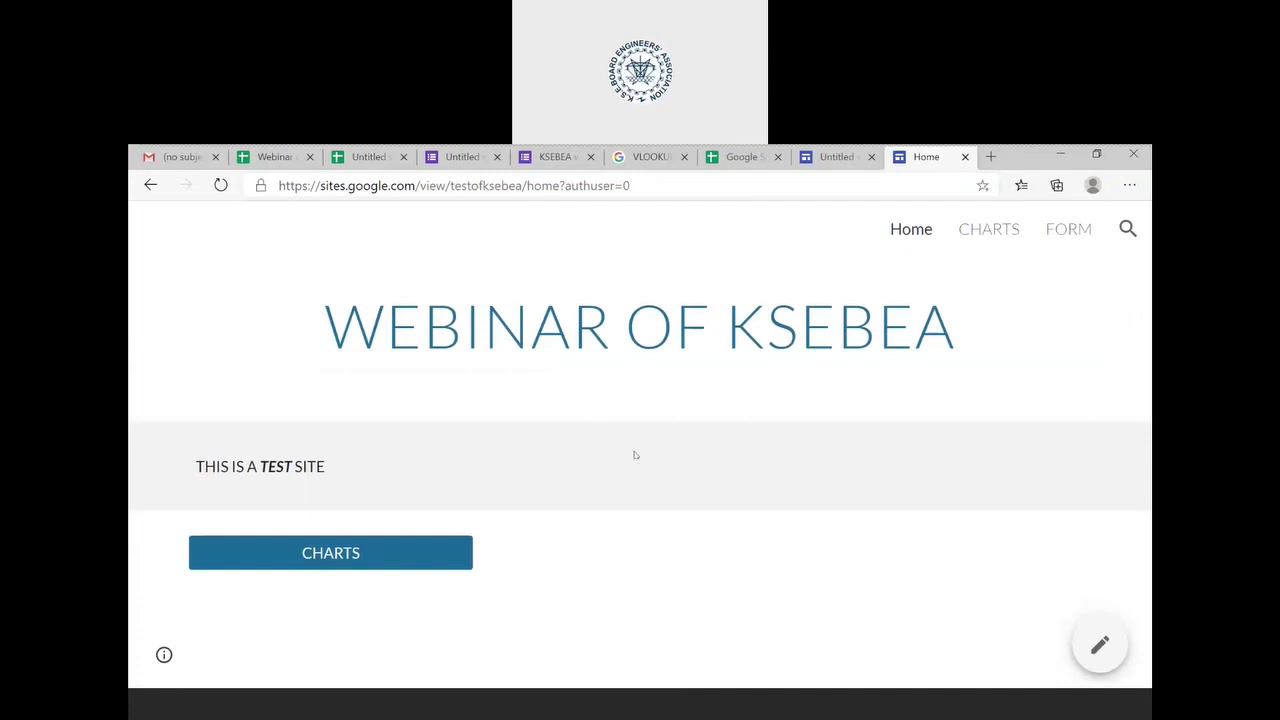
{"action": "left_click", "coordinate": [1000, 236]}
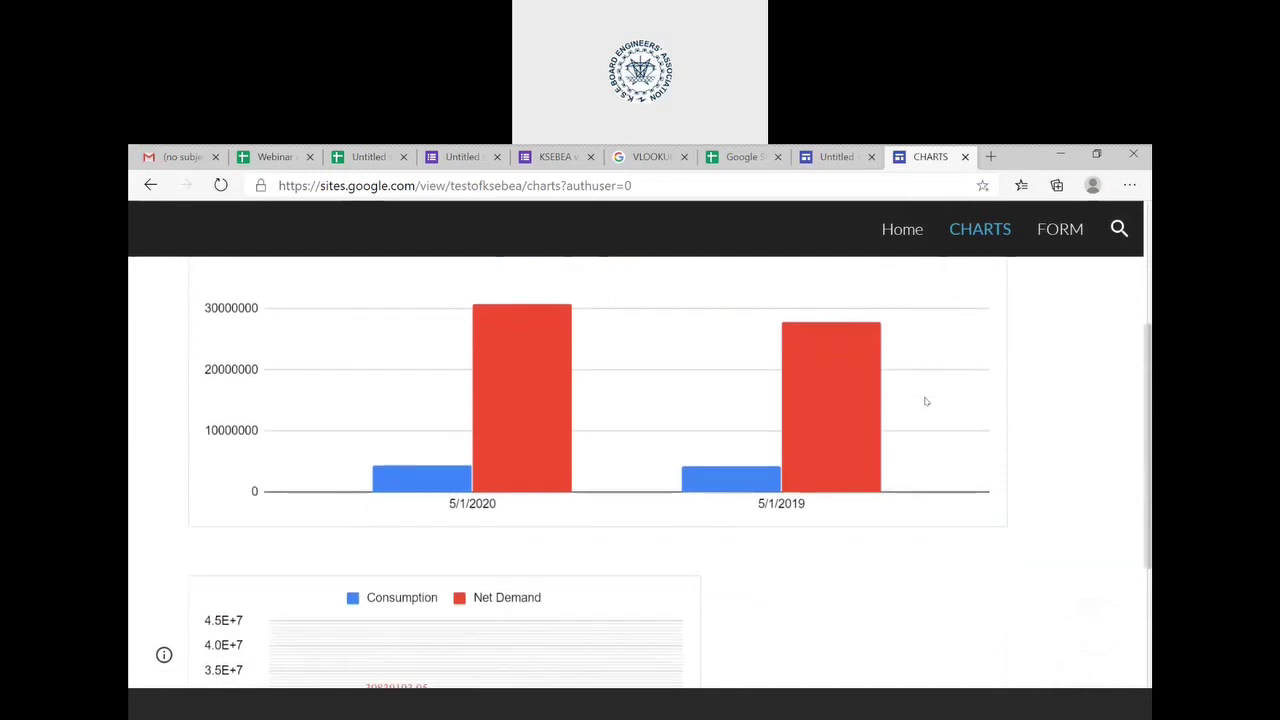
{"action": "left_click", "coordinate": [447, 187]}
{"action": "left_click", "coordinate": [446, 186]}
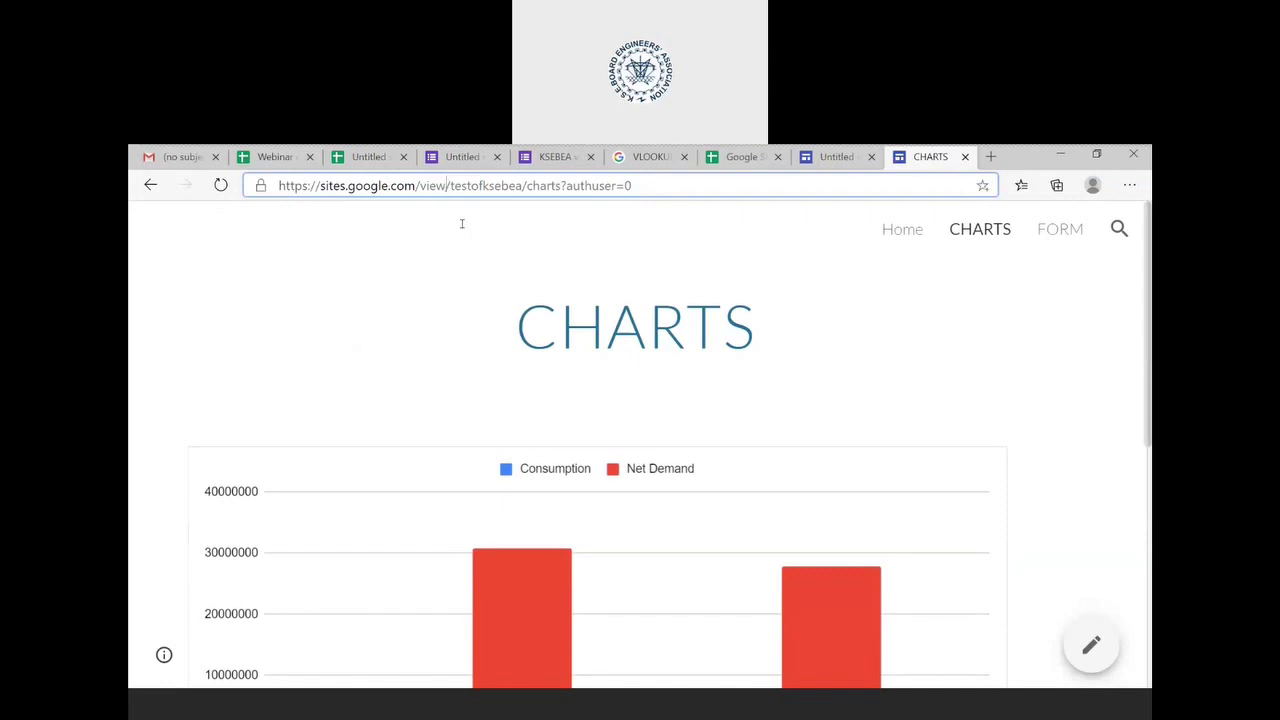
- Return Home, follow its CHARTS button, open FORM, then go back to the Webinar spreadsheet
{"action": "left_click", "coordinate": [908, 237]}
{"action": "scroll", "coordinate": [830, 356], "scroll_direction": "down", "scroll_amount": 1}
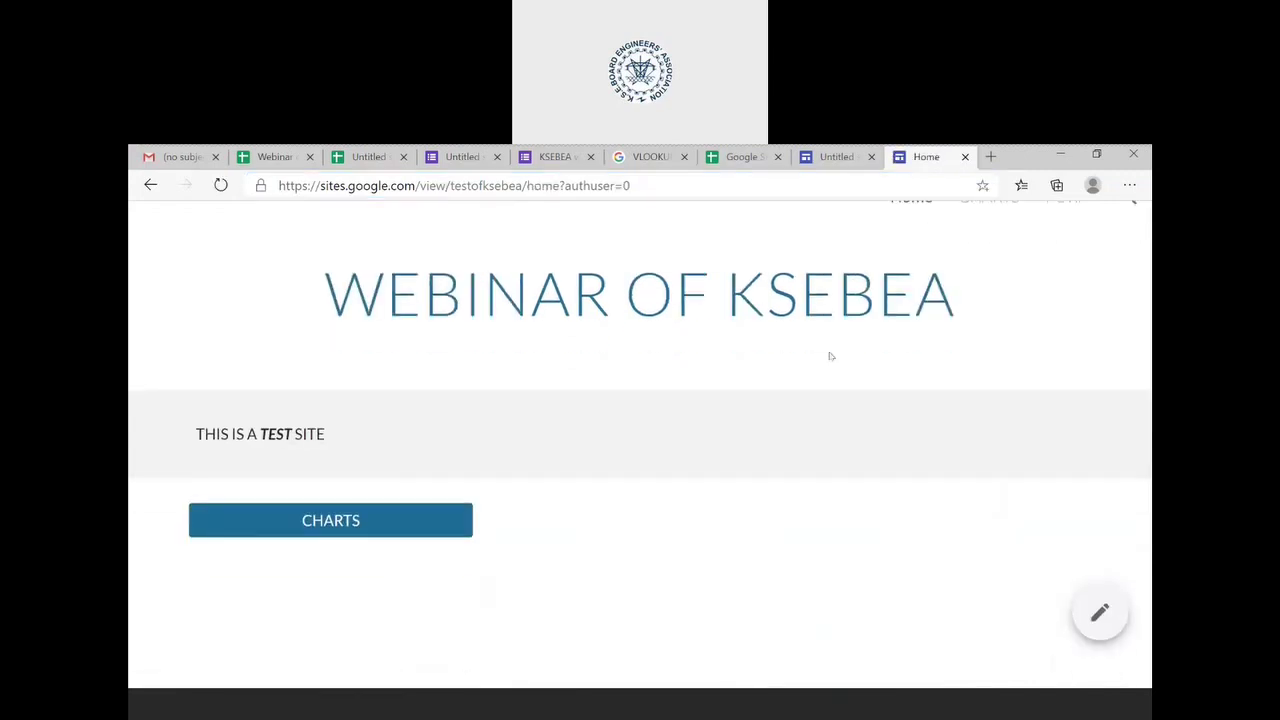
{"action": "scroll", "coordinate": [830, 356], "scroll_direction": "up", "scroll_amount": 1}
{"action": "left_click", "coordinate": [394, 551]}
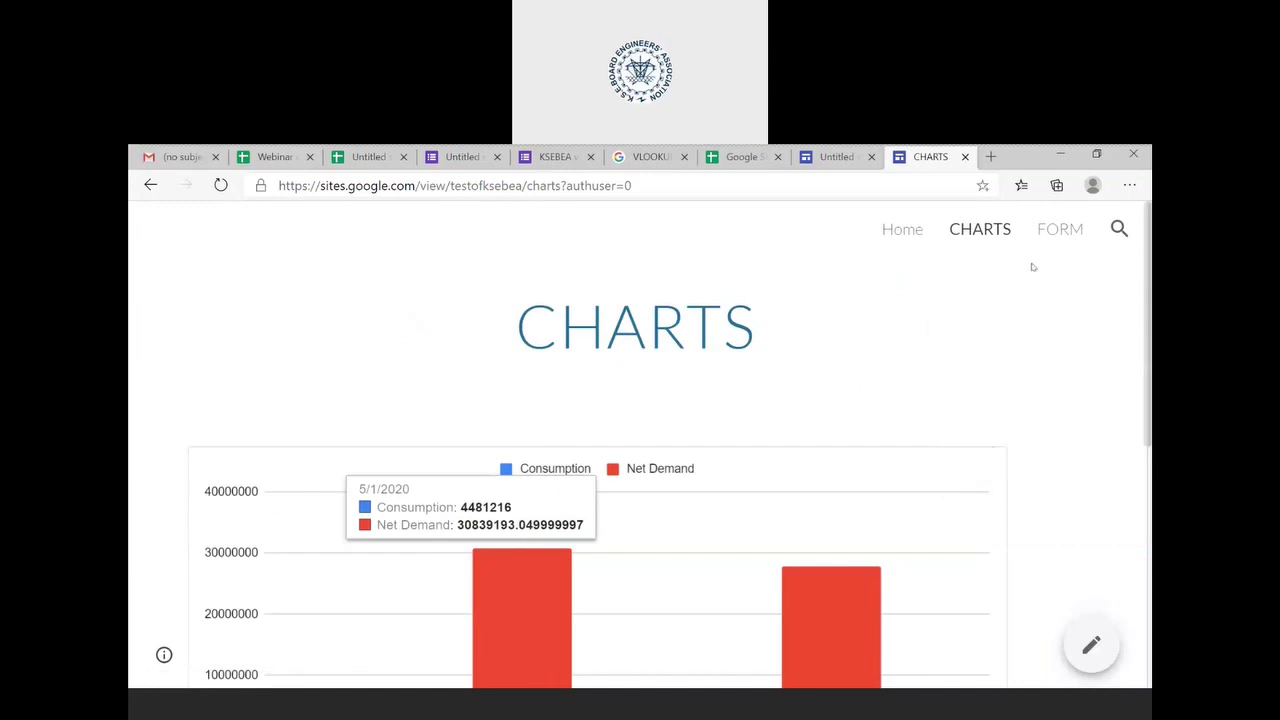
{"action": "left_click", "coordinate": [1063, 236]}
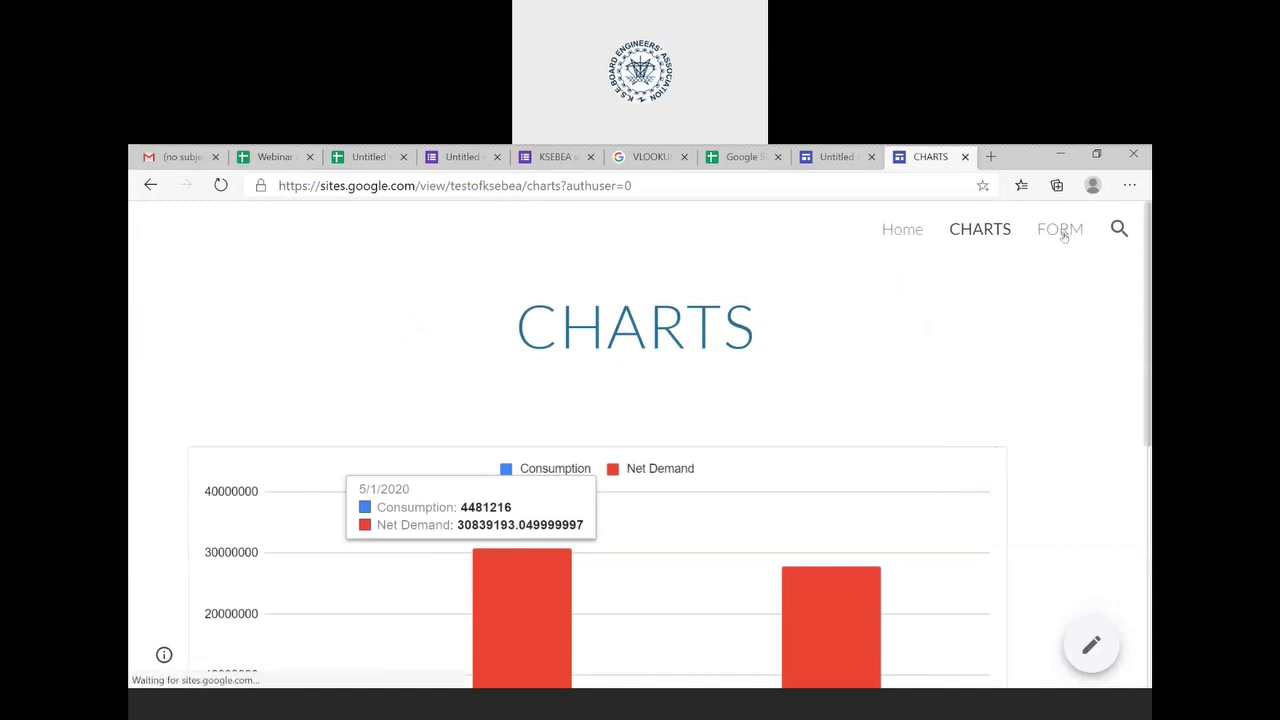
{"action": "left_click", "coordinate": [256, 157]}
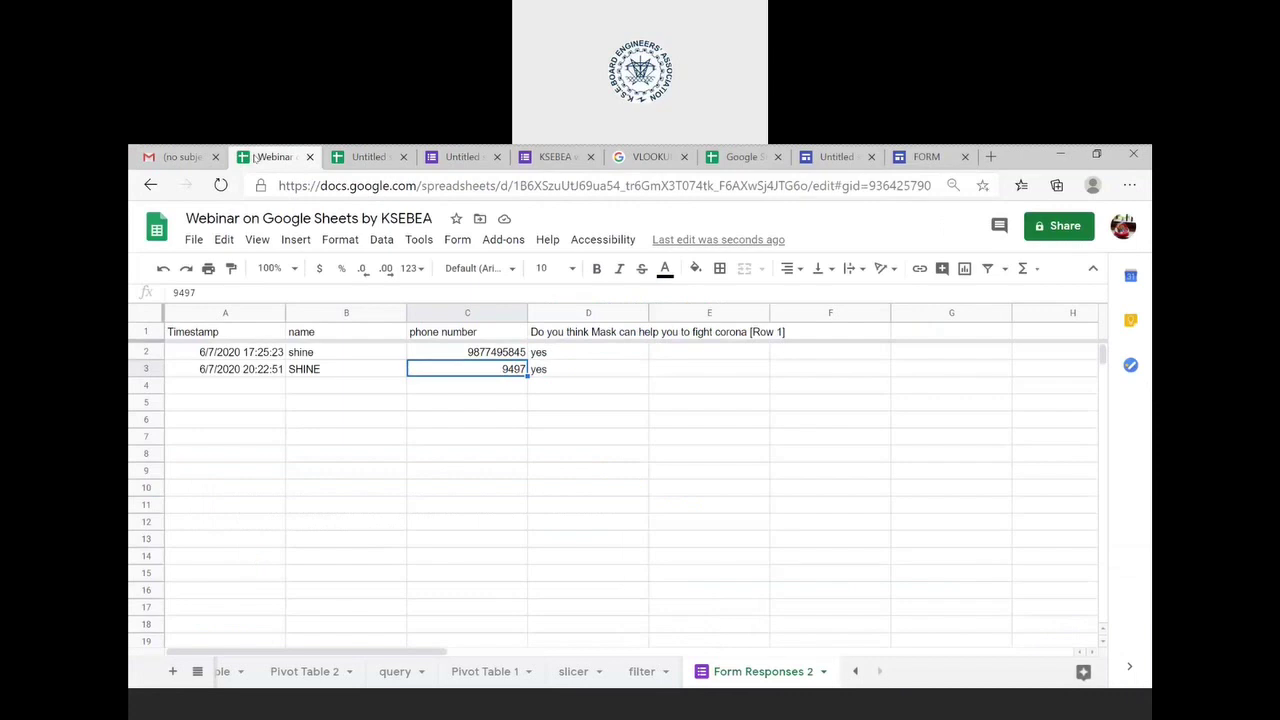
- Bring up the Import file dialog on its Upload section
{"action": "left_click", "coordinate": [193, 240]}
{"action": "mouse_move", "coordinate": [236, 311]}
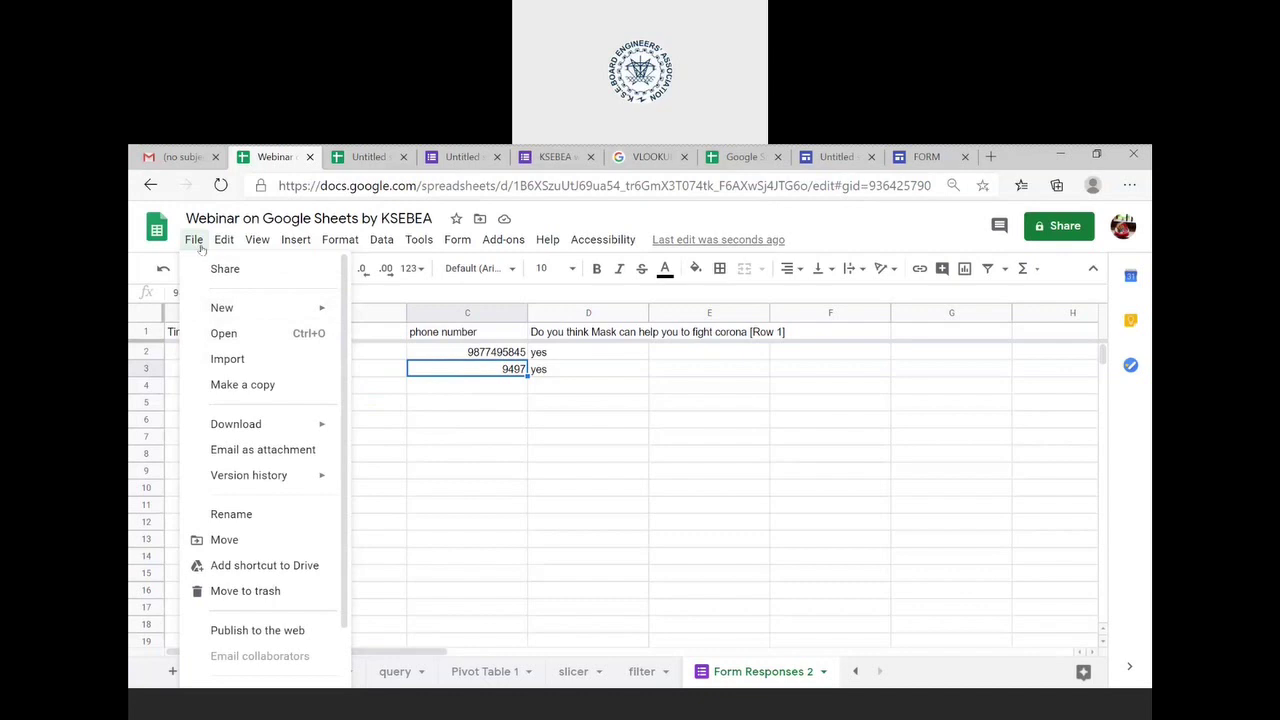
{"action": "left_click", "coordinate": [232, 359]}
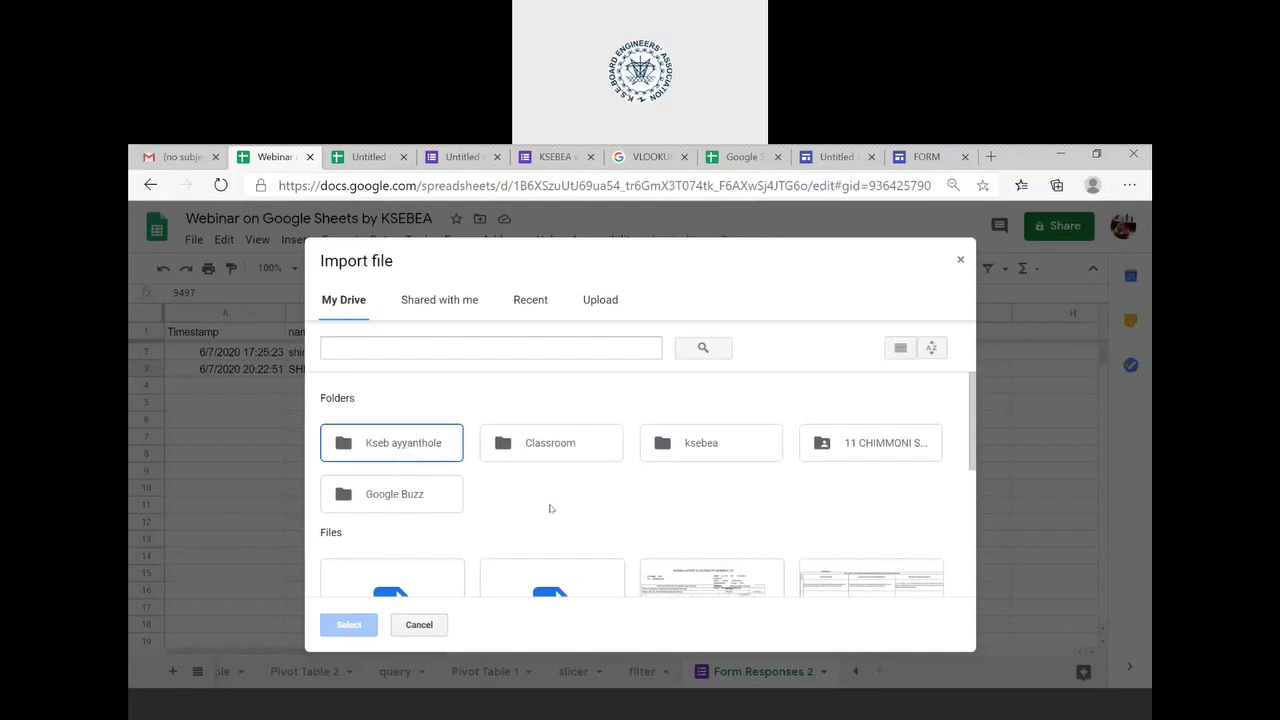
{"action": "scroll", "coordinate": [549, 509], "scroll_direction": "down", "scroll_amount": 2}
{"action": "scroll", "coordinate": [520, 480], "scroll_direction": "up", "scroll_amount": 1}
{"action": "scroll", "coordinate": [467, 437], "scroll_direction": "down", "scroll_amount": 2}
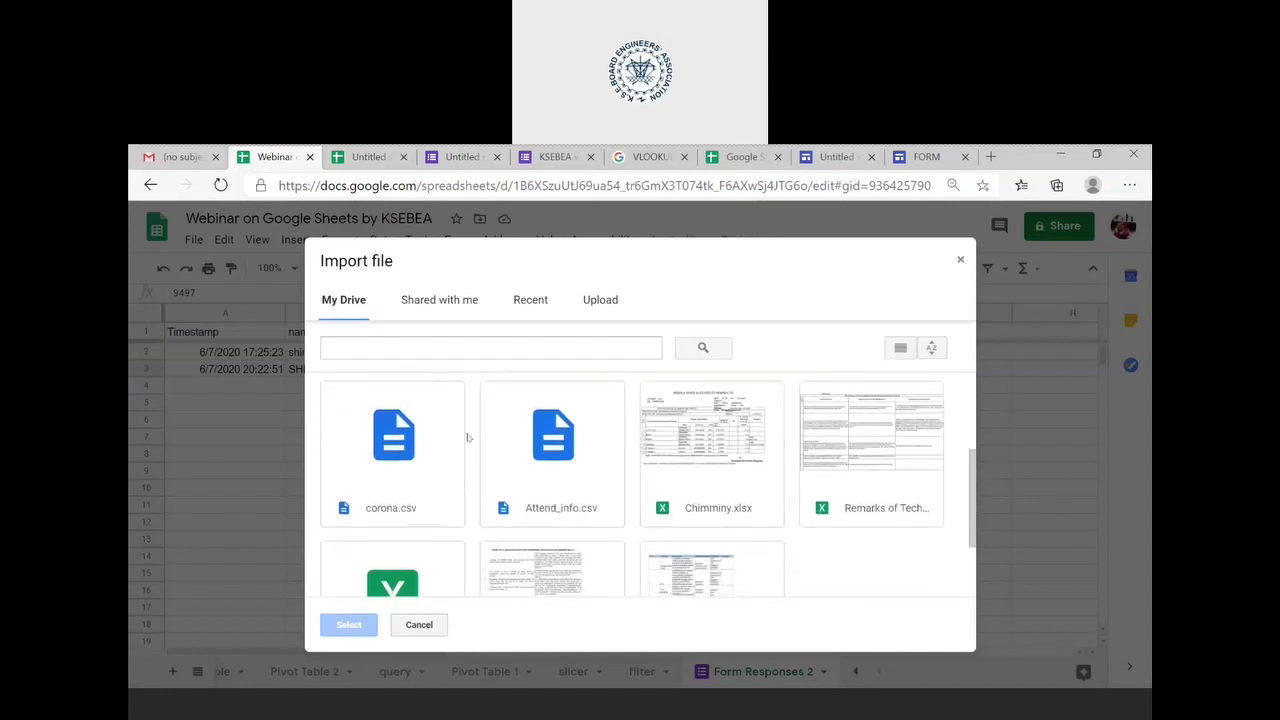
{"action": "left_click", "coordinate": [595, 305]}
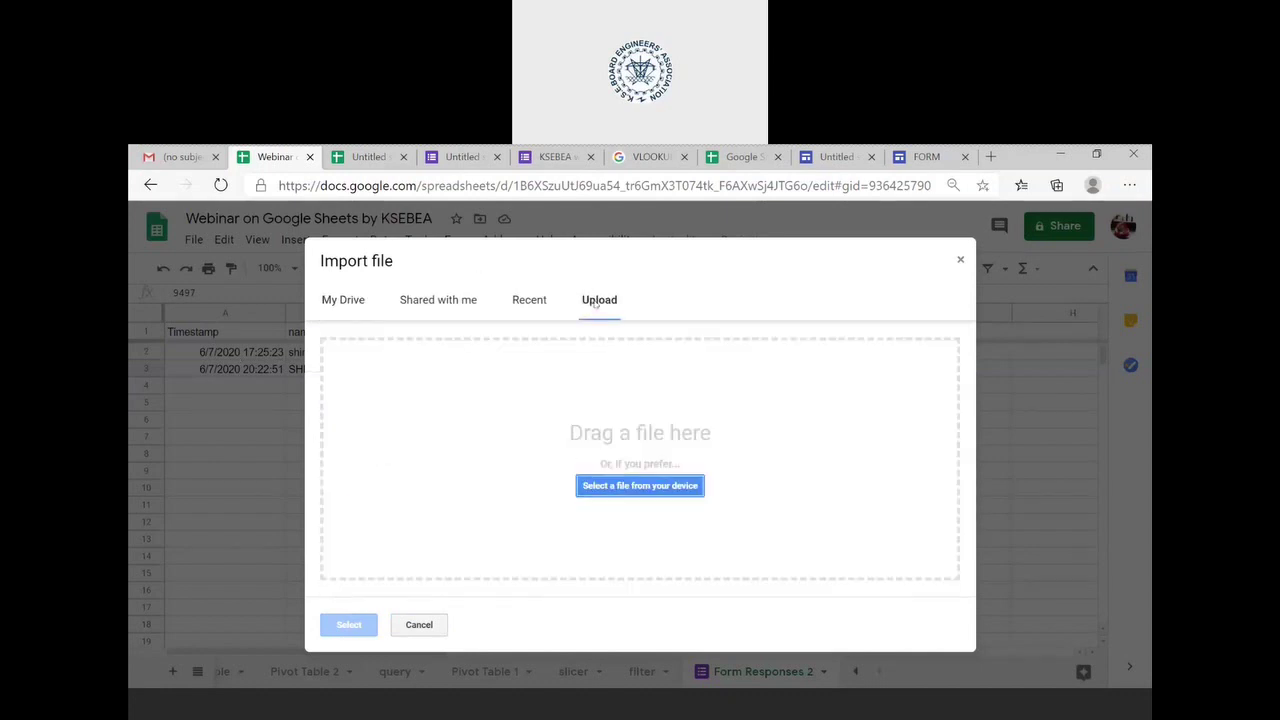
- Upload corona.csv as a new spreadsheet and open the imported file
{"action": "left_click", "coordinate": [633, 490]}
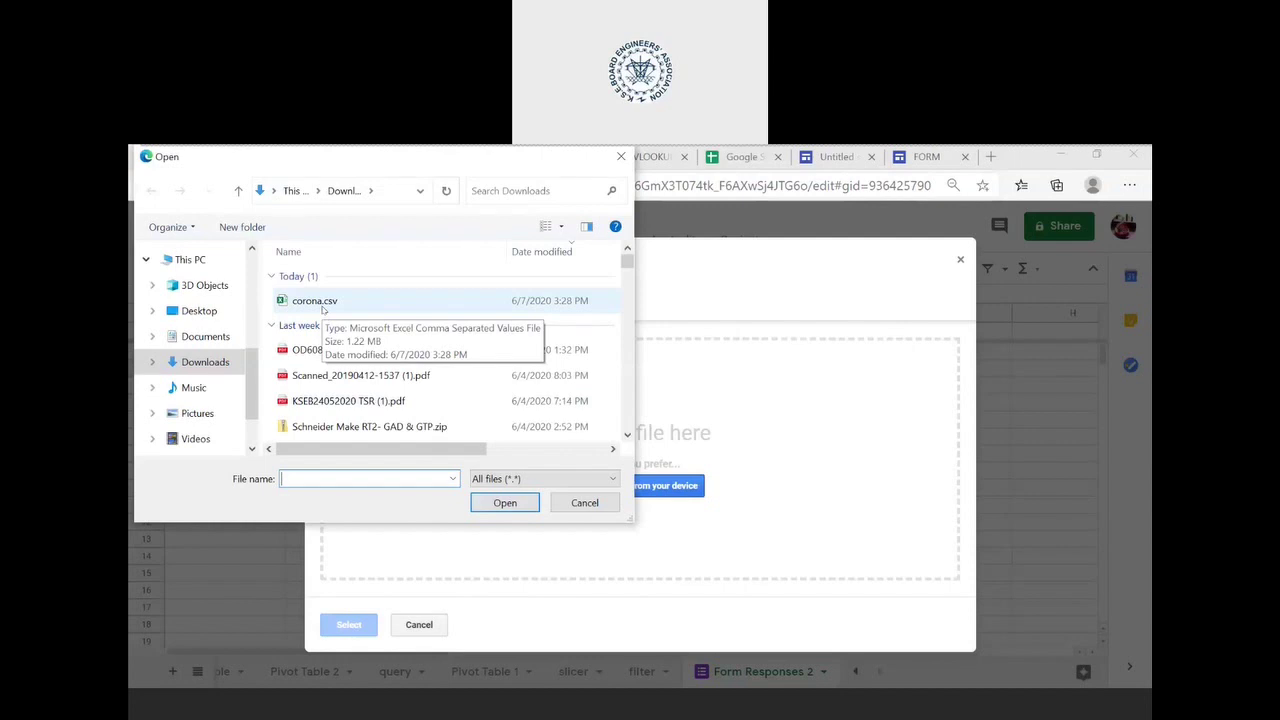
{"action": "left_click", "coordinate": [323, 308]}
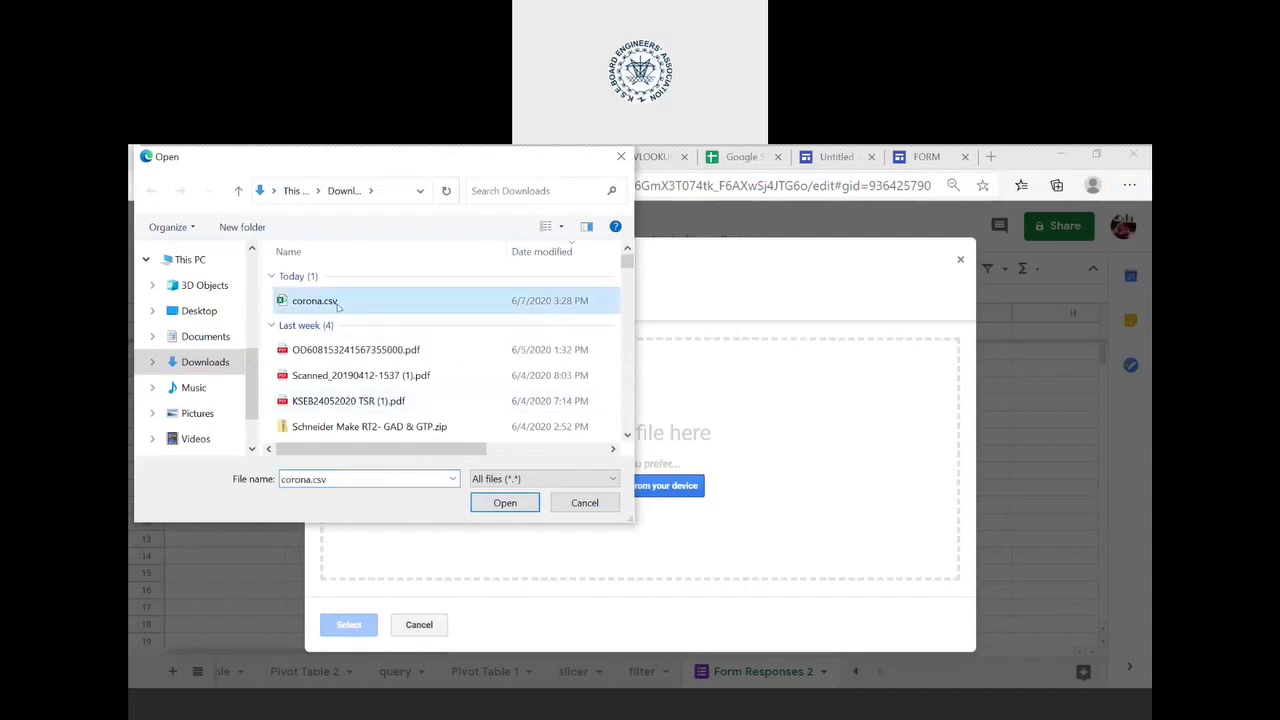
{"action": "left_click", "coordinate": [523, 506]}
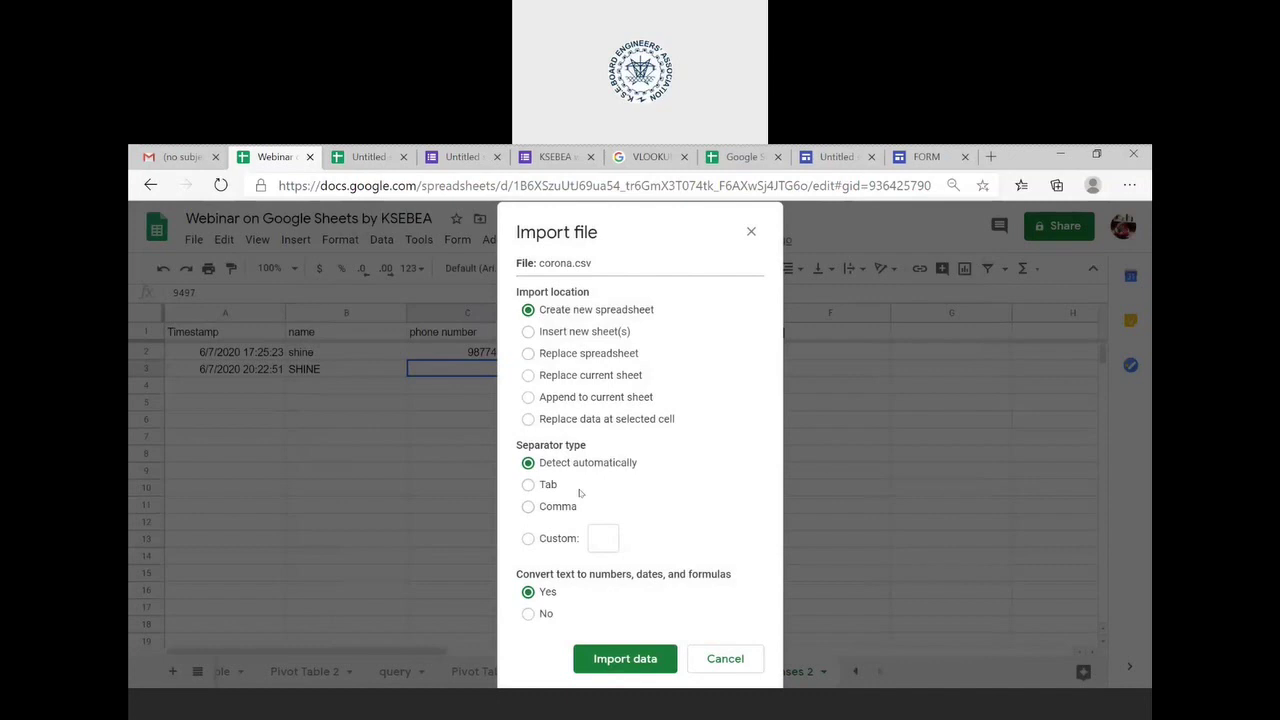
{"action": "left_click", "coordinate": [608, 657]}
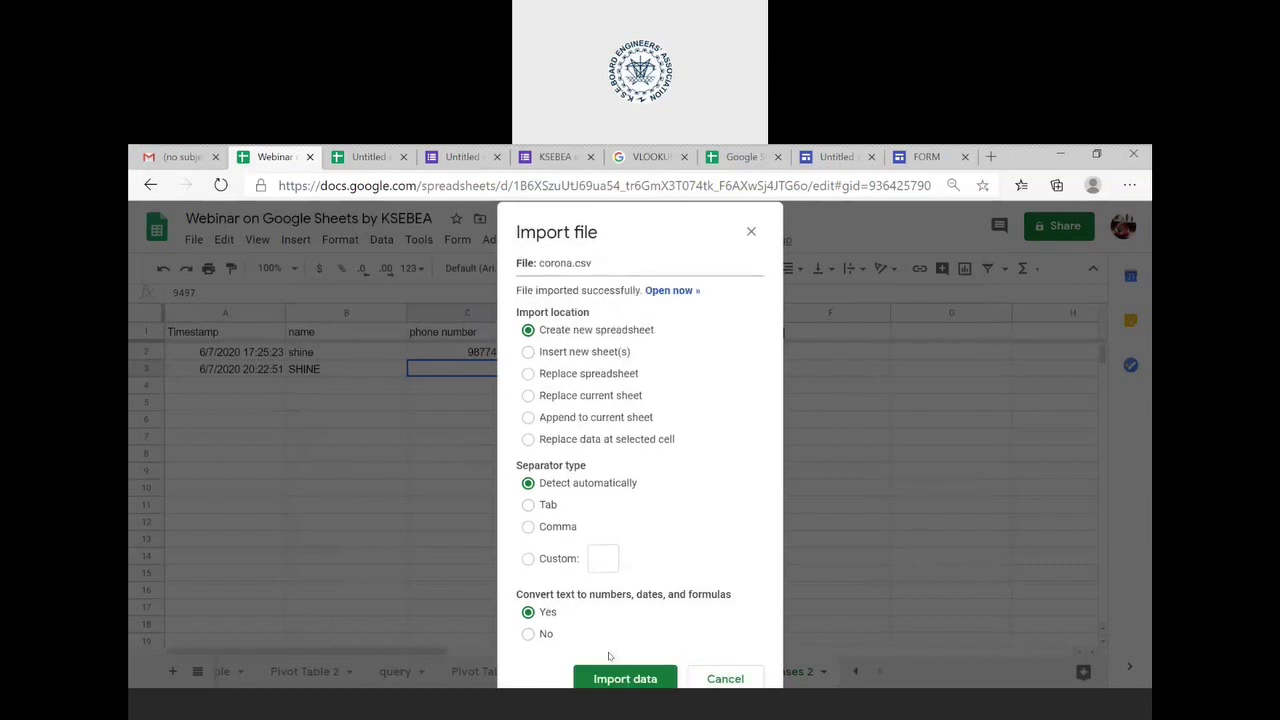
{"action": "left_click", "coordinate": [675, 291]}
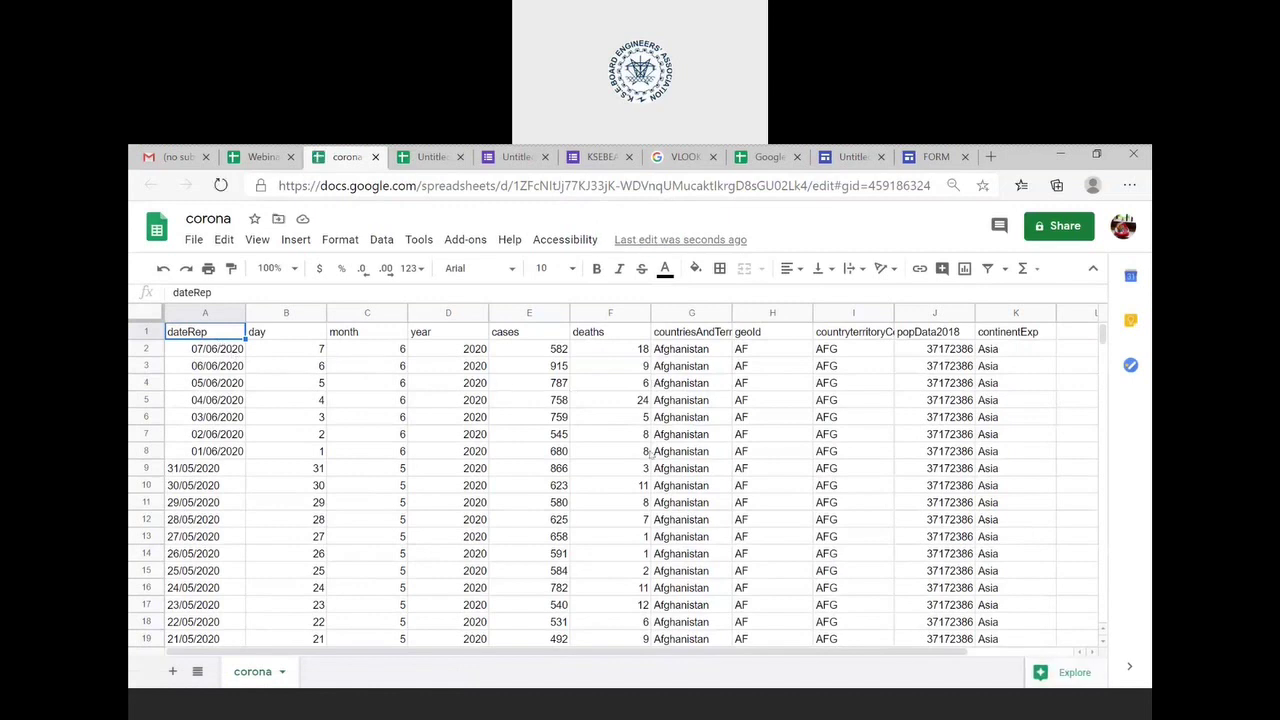
- Scroll through the corona case data, then move via the form-responses spreadsheet to the Sheets home page
{"action": "scroll", "coordinate": [650, 453], "scroll_direction": "down", "scroll_amount": 5}
{"action": "scroll", "coordinate": [648, 453], "scroll_direction": "down", "scroll_amount": 10}
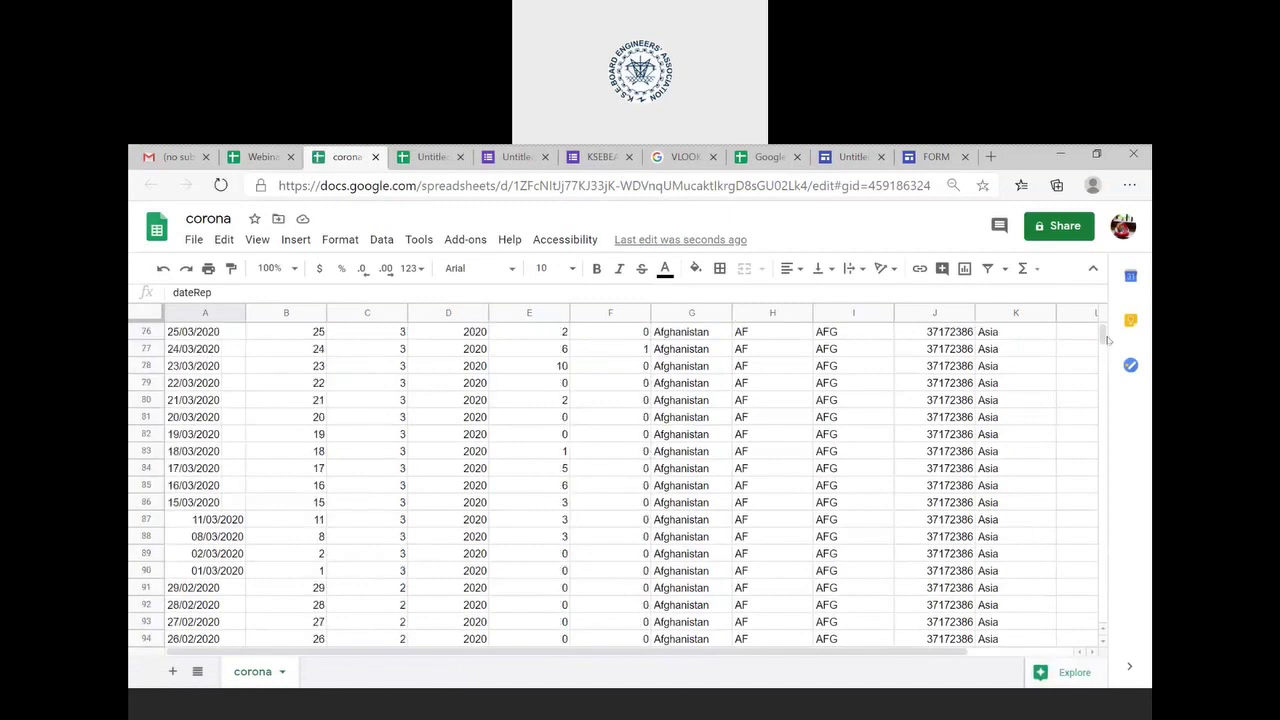
{"action": "left_click_drag", "start_coordinate": [1101, 336], "coordinate": [1101, 446]}
{"action": "left_click_drag", "start_coordinate": [1068, 490], "coordinate": [1050, 285]}
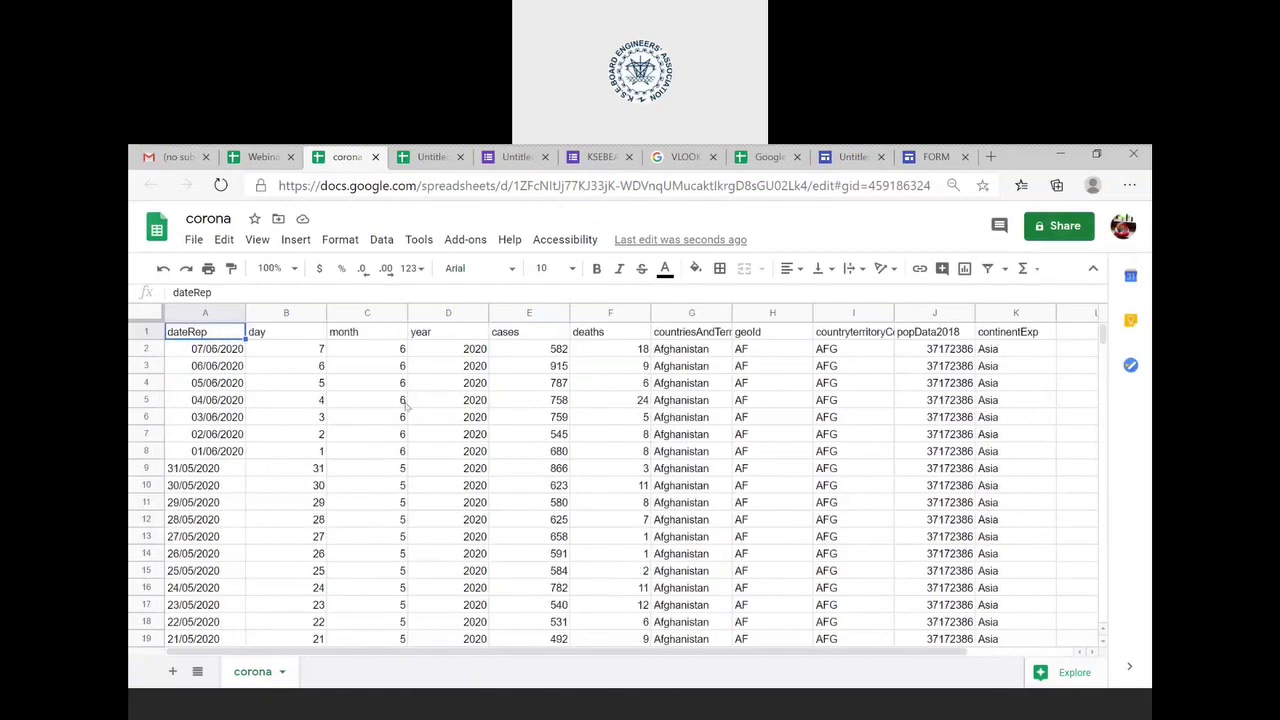
{"action": "left_click", "coordinate": [410, 159]}
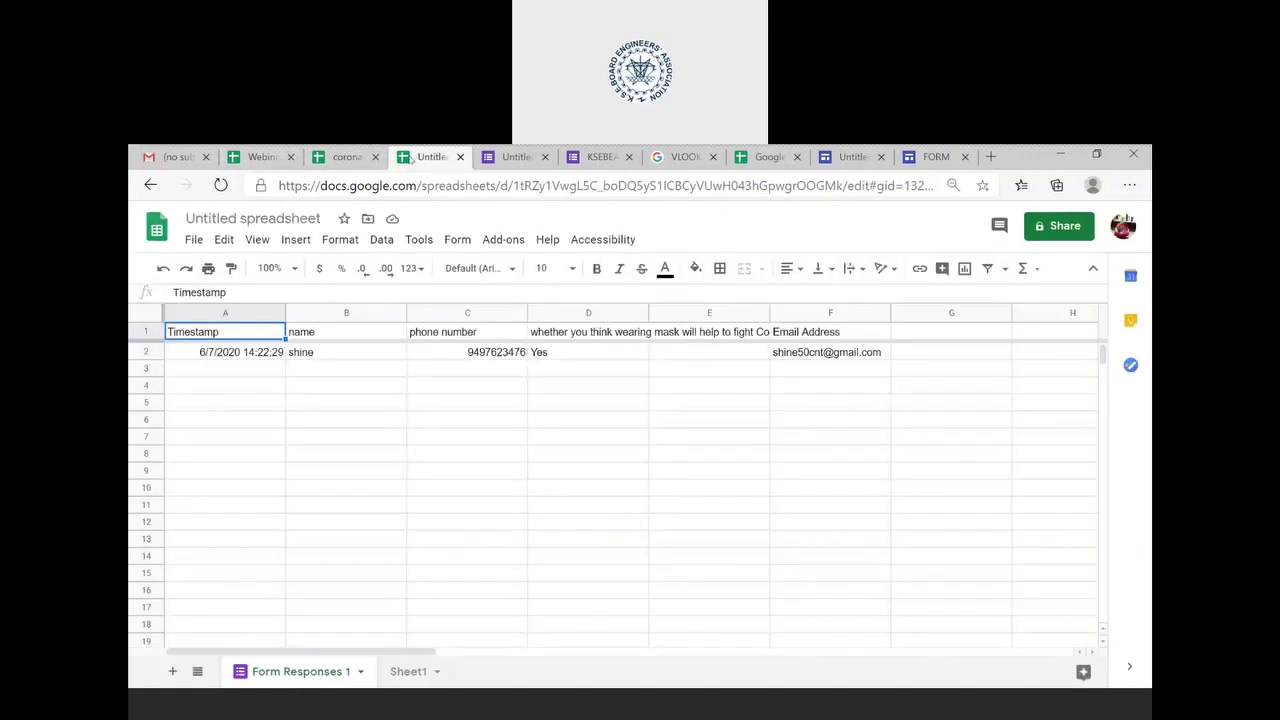
{"action": "left_click", "coordinate": [769, 158]}
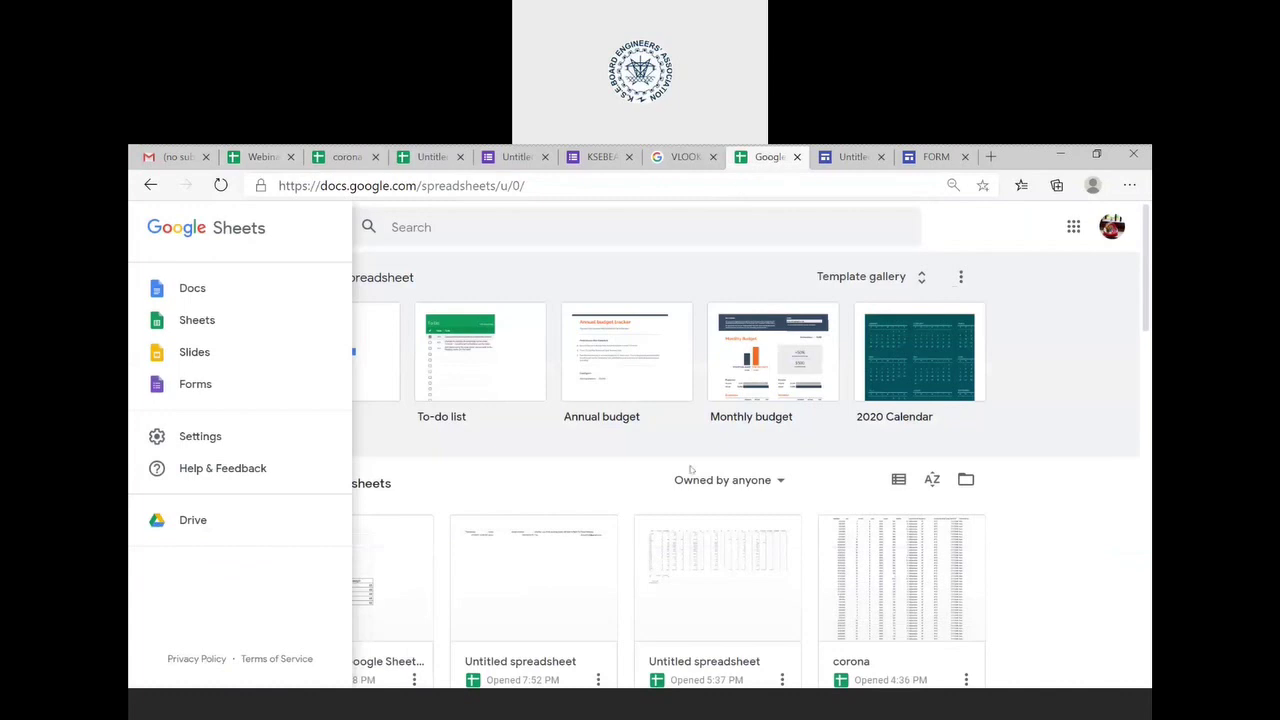
- Open the earlier corona spreadsheet and inspect A2's =date(D2,C2,B2) formula and B2's day value
{"action": "scroll", "coordinate": [848, 543], "scroll_direction": "down", "scroll_amount": 3}
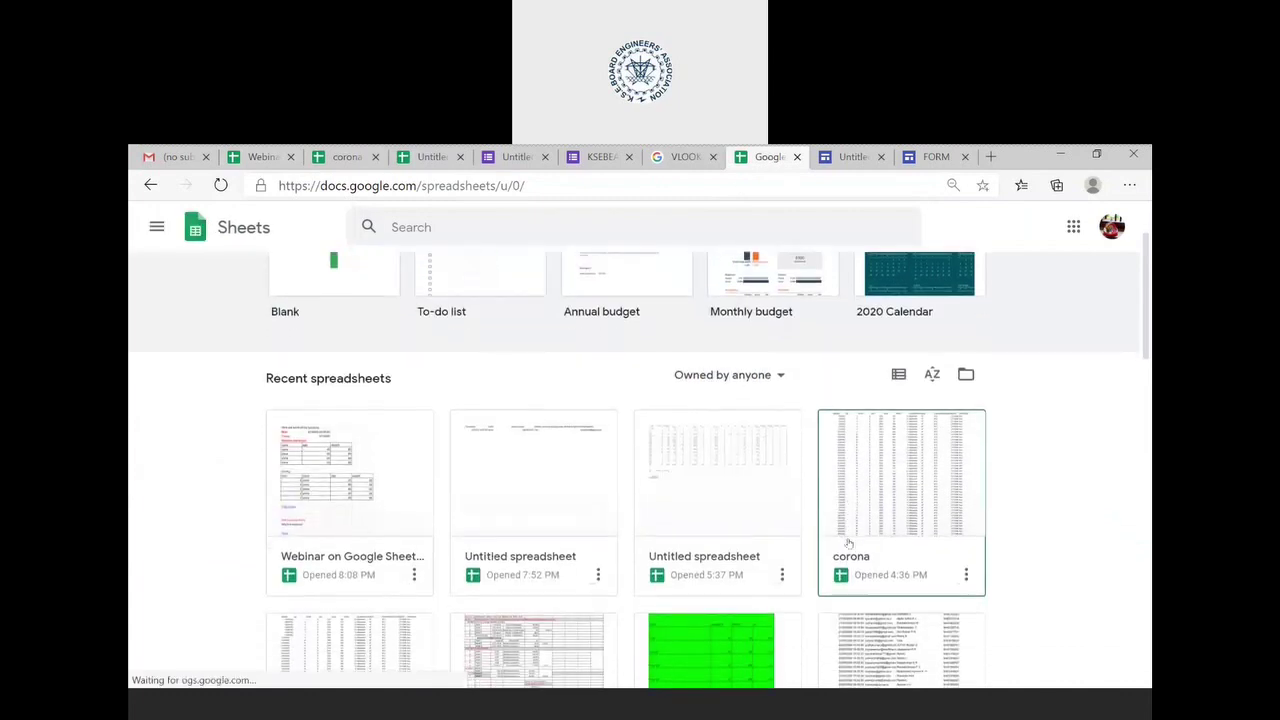
{"action": "left_click", "coordinate": [889, 470]}
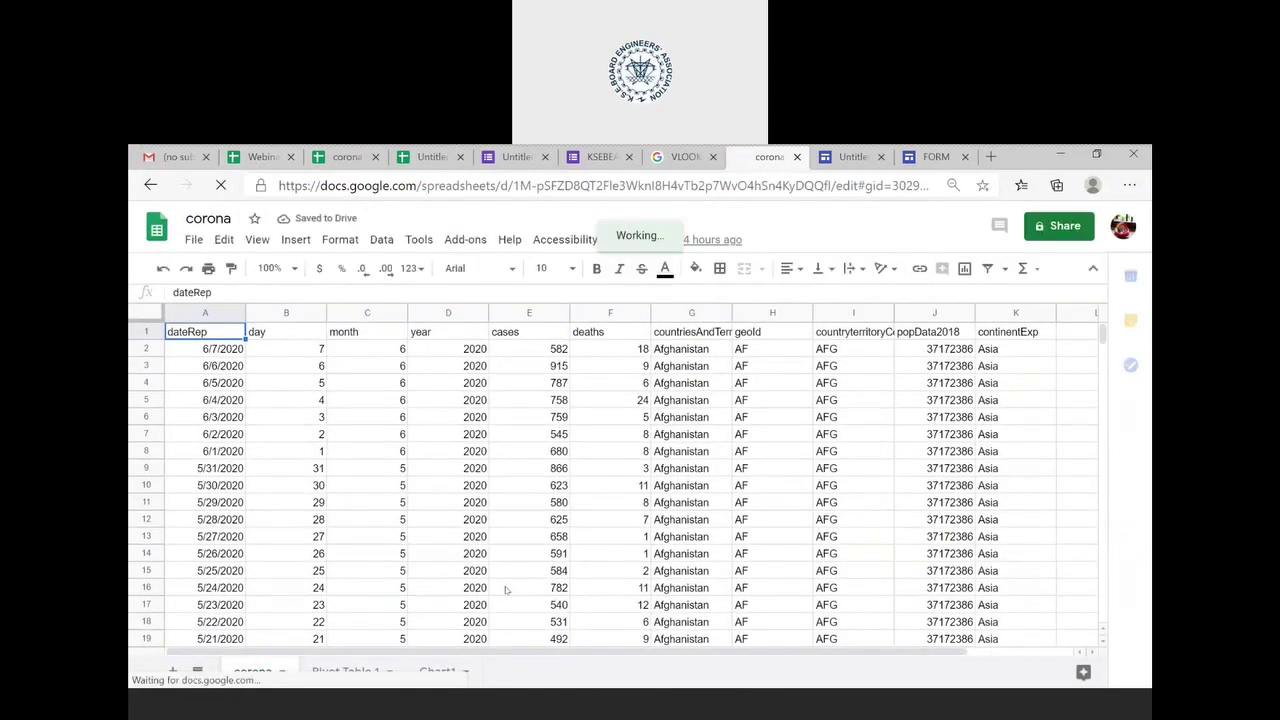
{"action": "left_click", "coordinate": [200, 349]}
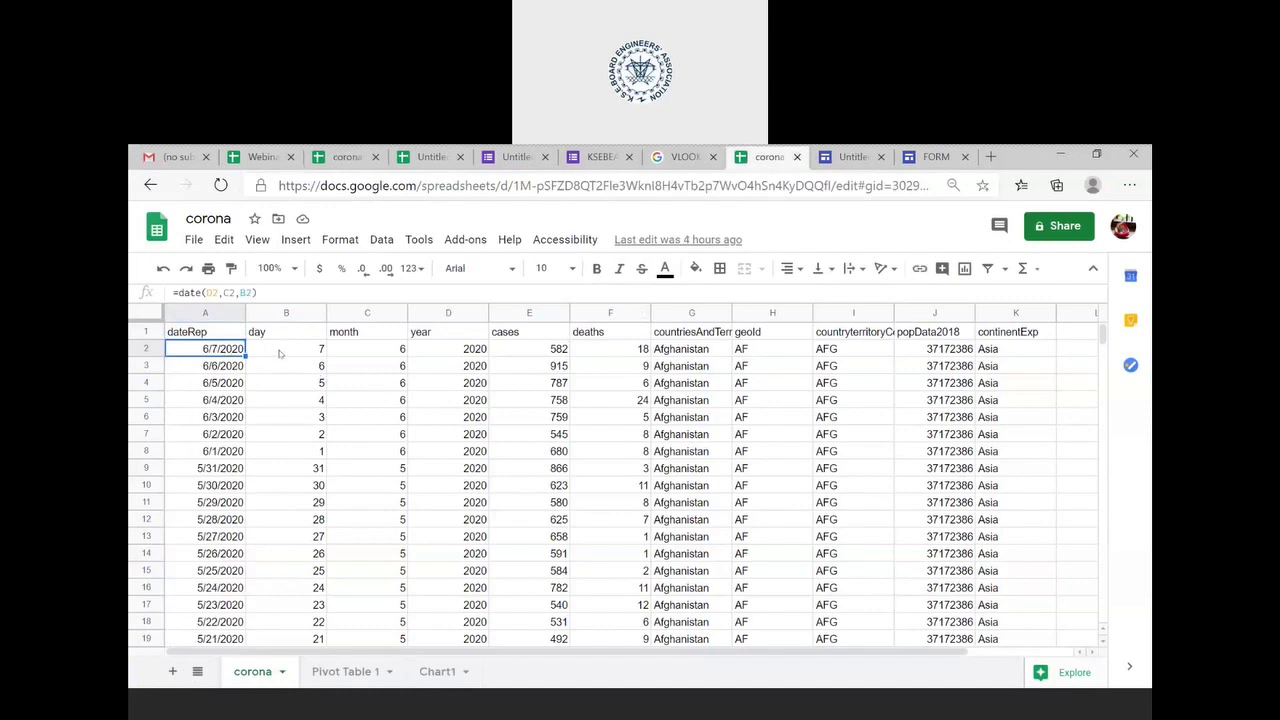
{"action": "left_click", "coordinate": [280, 352]}
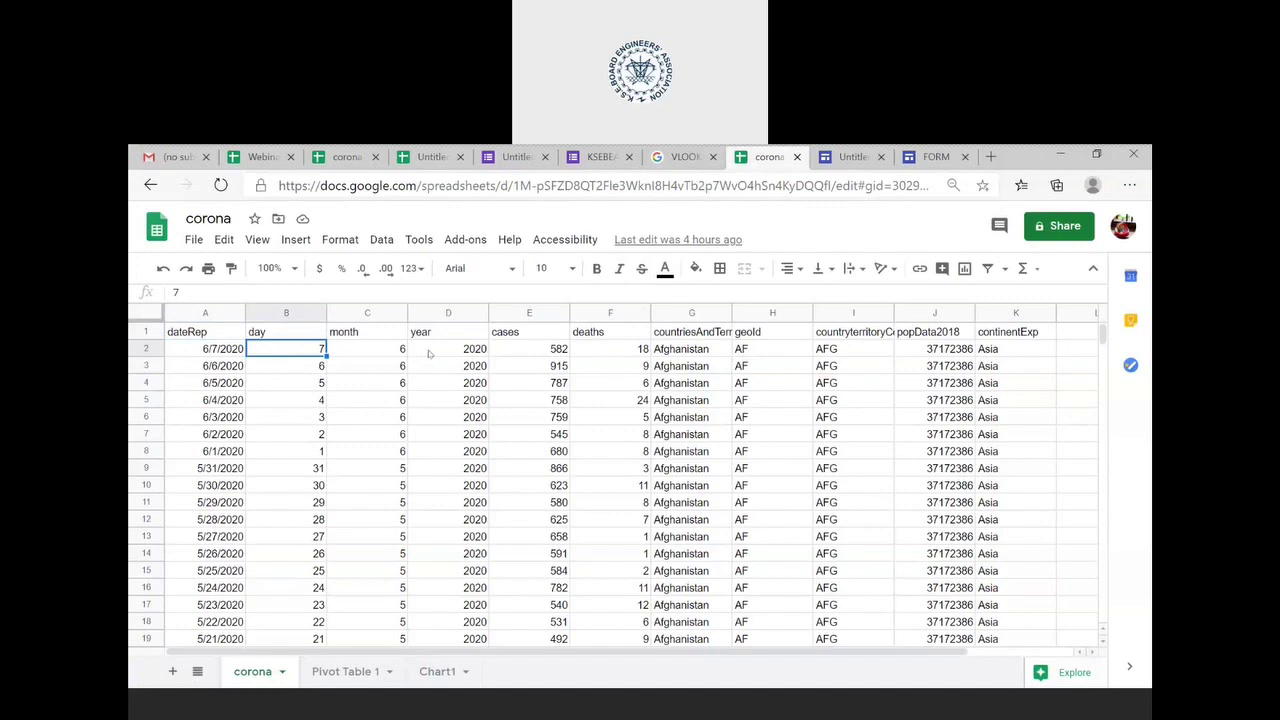
{"action": "left_click", "coordinate": [230, 355]}
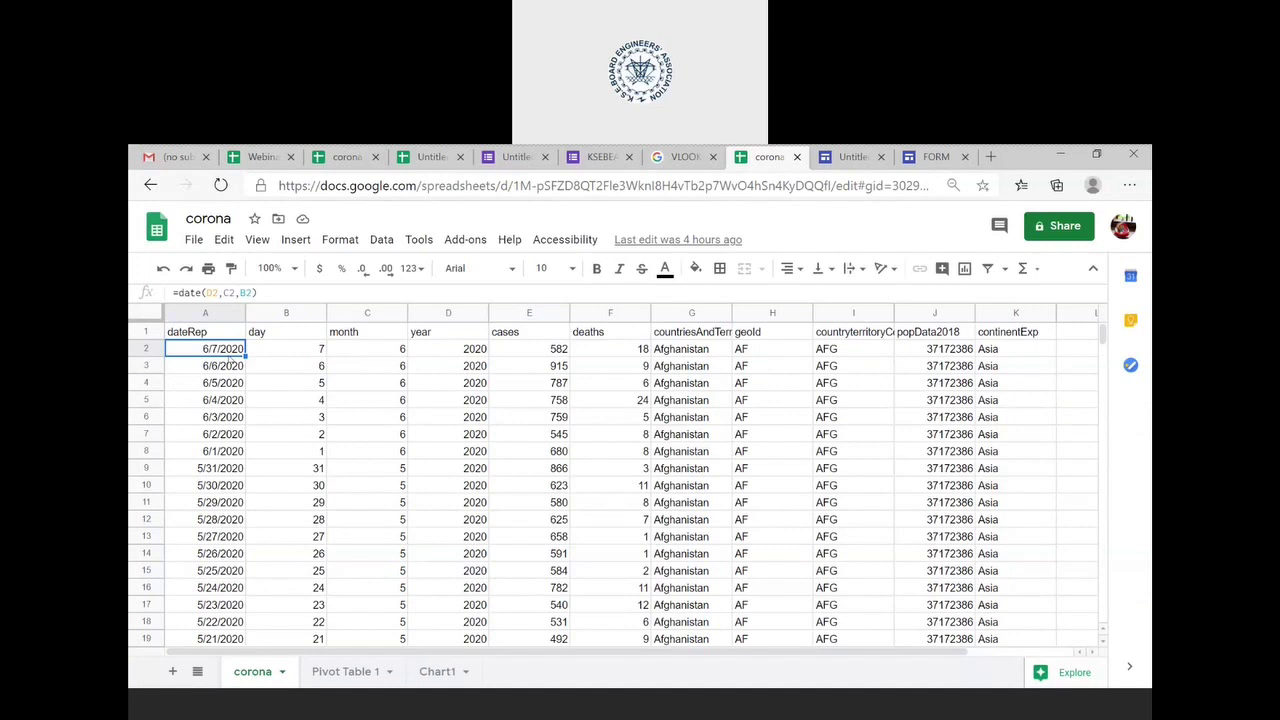
- Open the DATE function's help from A2's formula tooltip and move it to its own browser tab
{"action": "left_click", "coordinate": [202, 292]}
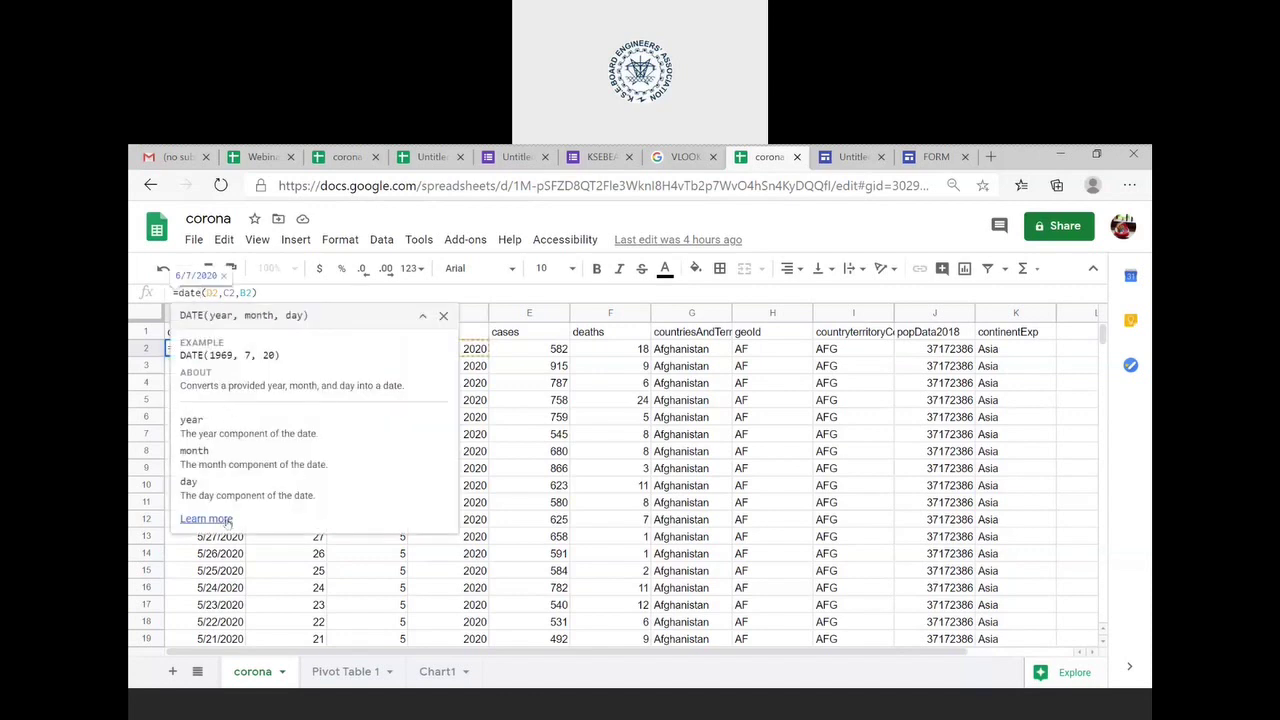
{"action": "left_click", "coordinate": [207, 518]}
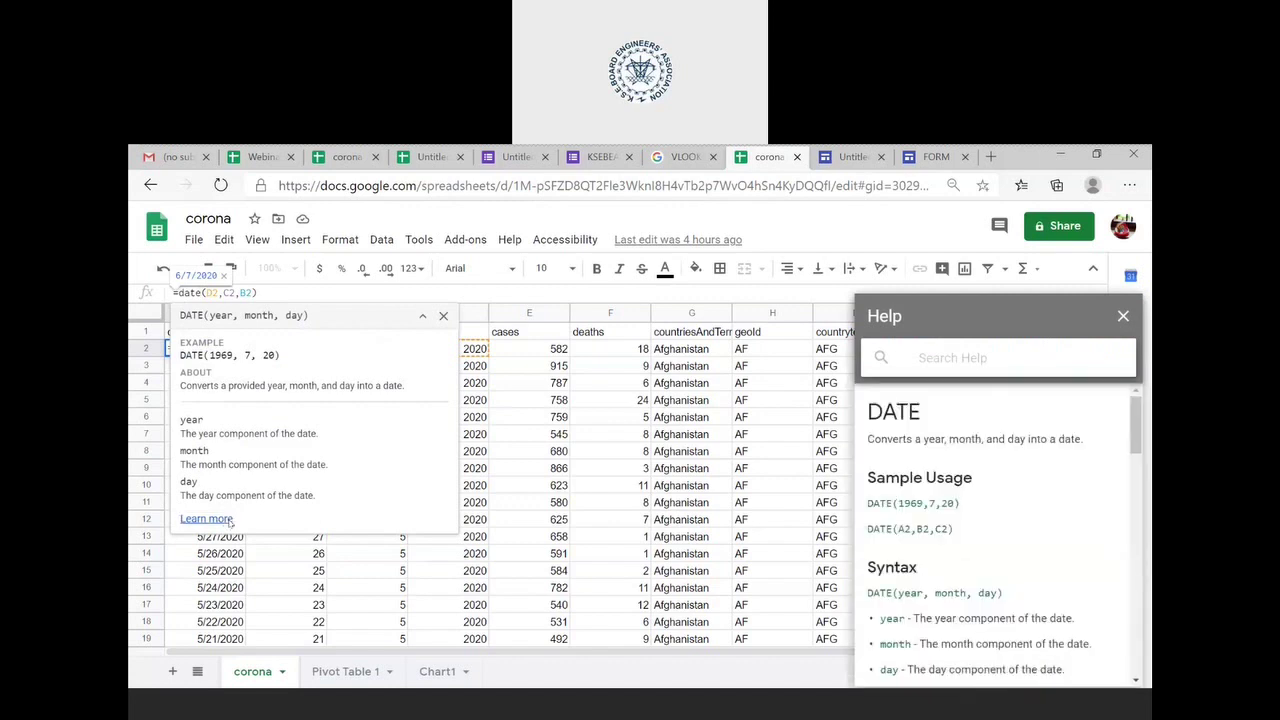
{"action": "scroll", "coordinate": [991, 522], "scroll_direction": "down", "scroll_amount": 3}
{"action": "scroll", "coordinate": [991, 522], "scroll_direction": "up", "scroll_amount": 3}
{"action": "scroll", "coordinate": [991, 522], "scroll_direction": "down", "scroll_amount": 10}
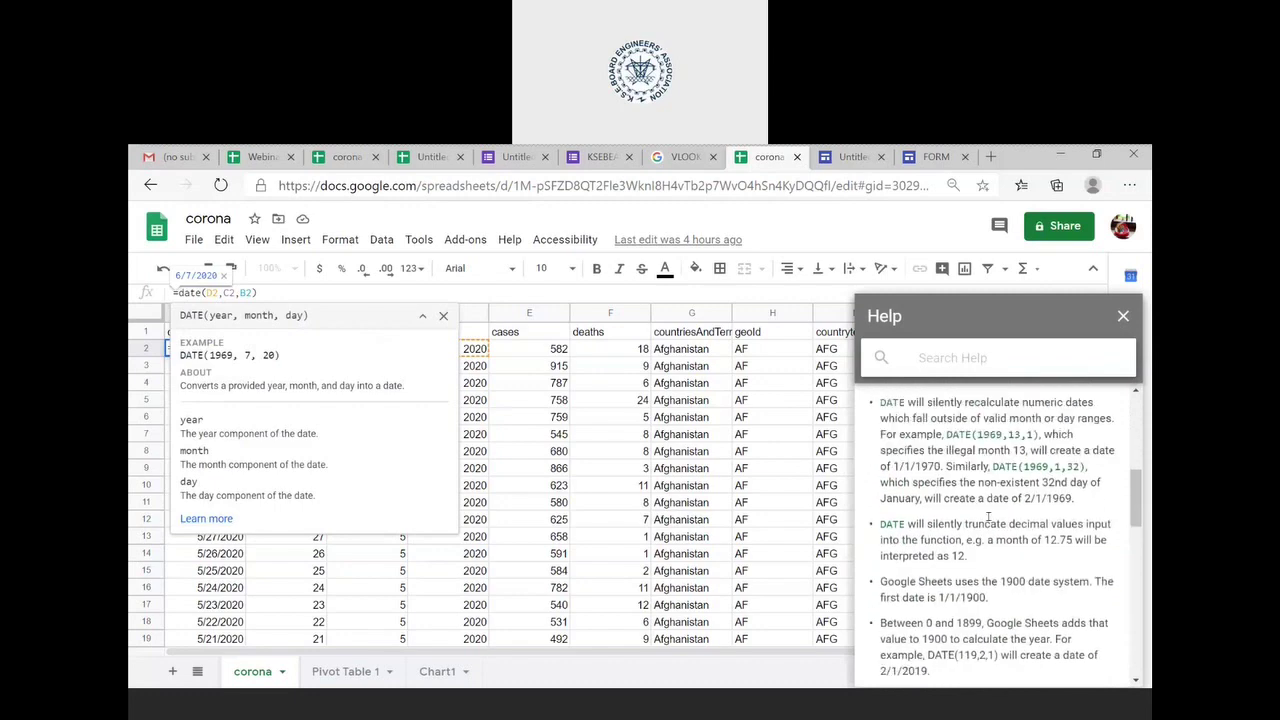
{"action": "scroll", "coordinate": [988, 516], "scroll_direction": "down", "scroll_amount": 5}
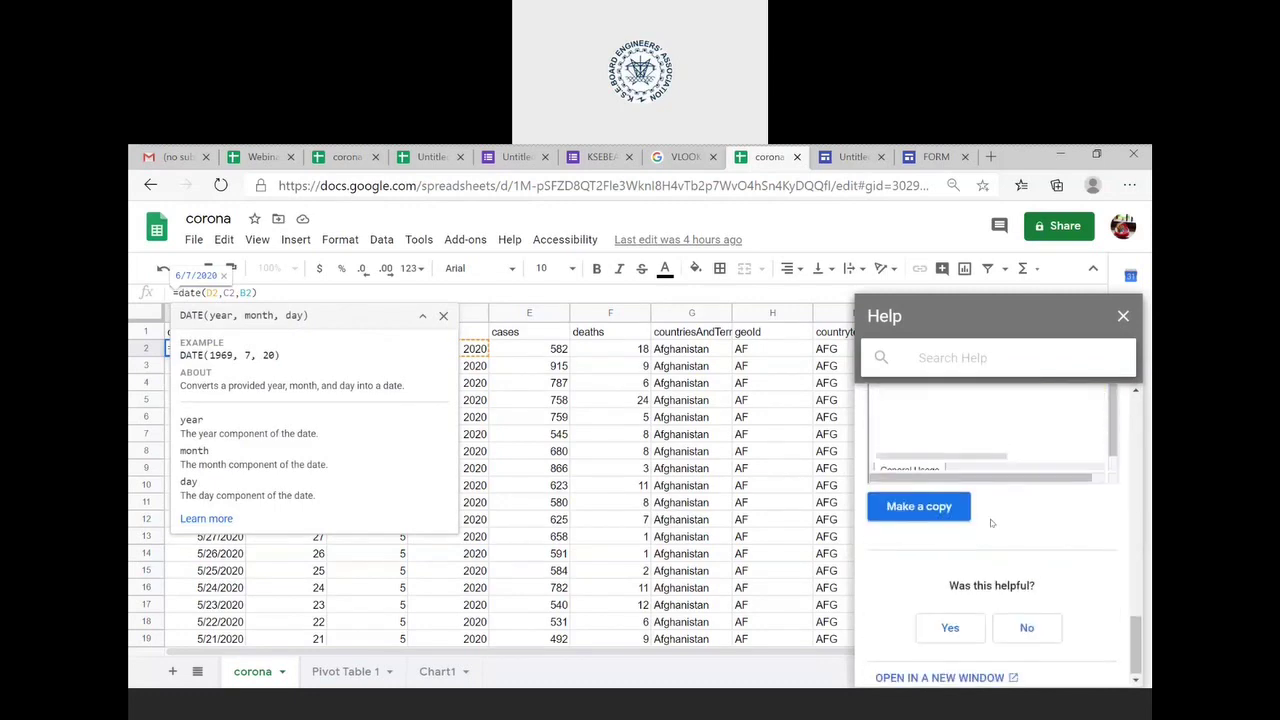
{"action": "scroll", "coordinate": [988, 516], "scroll_direction": "up", "scroll_amount": 3}
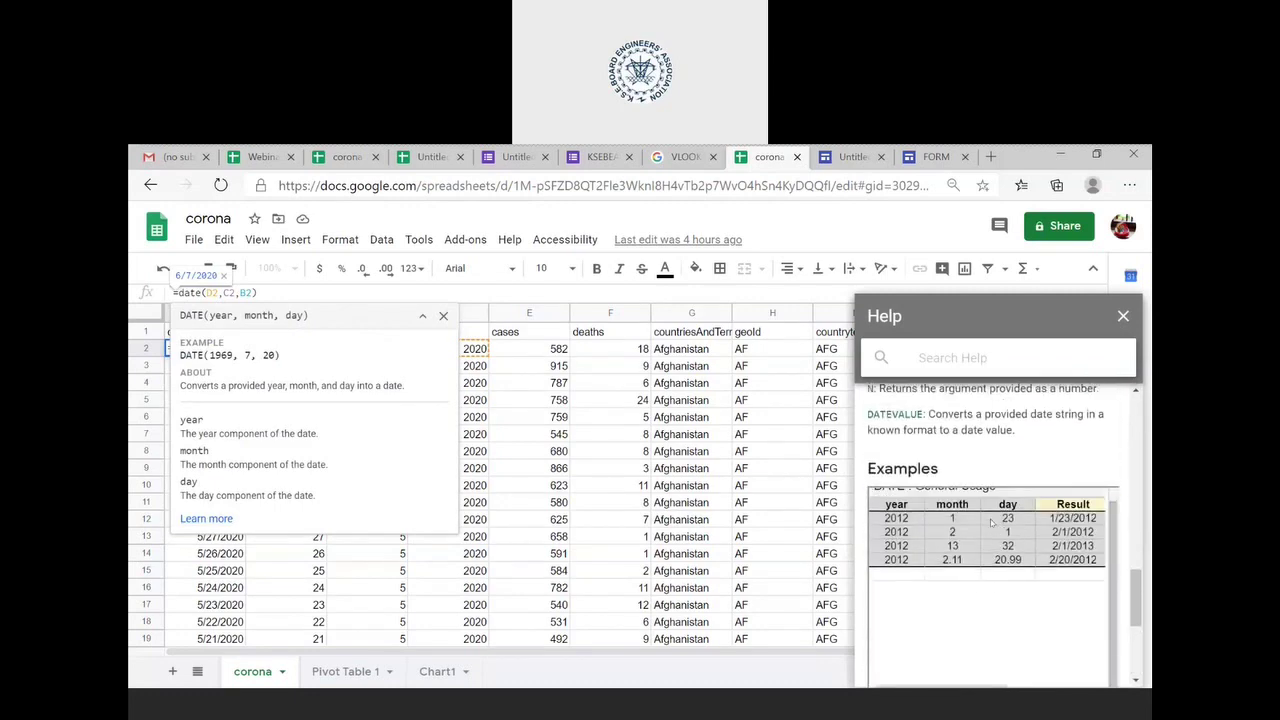
{"action": "scroll", "coordinate": [994, 586], "scroll_direction": "down", "scroll_amount": 5}
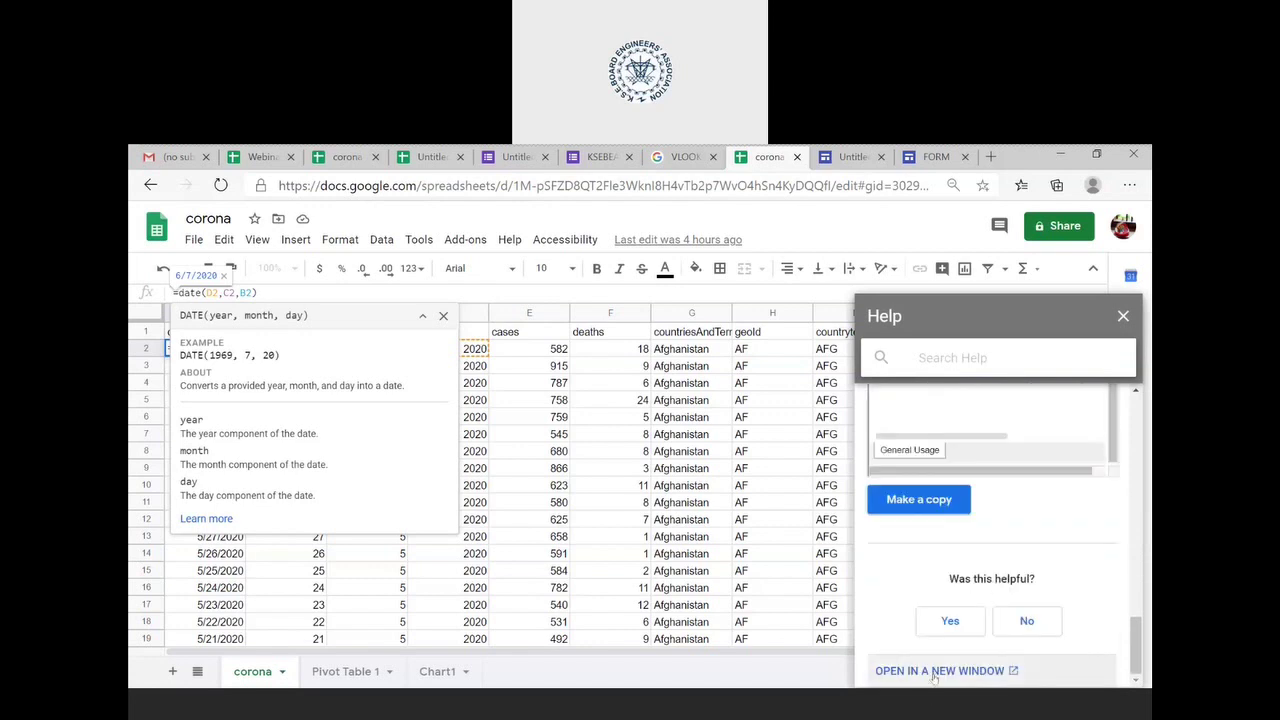
{"action": "left_click", "coordinate": [934, 671]}
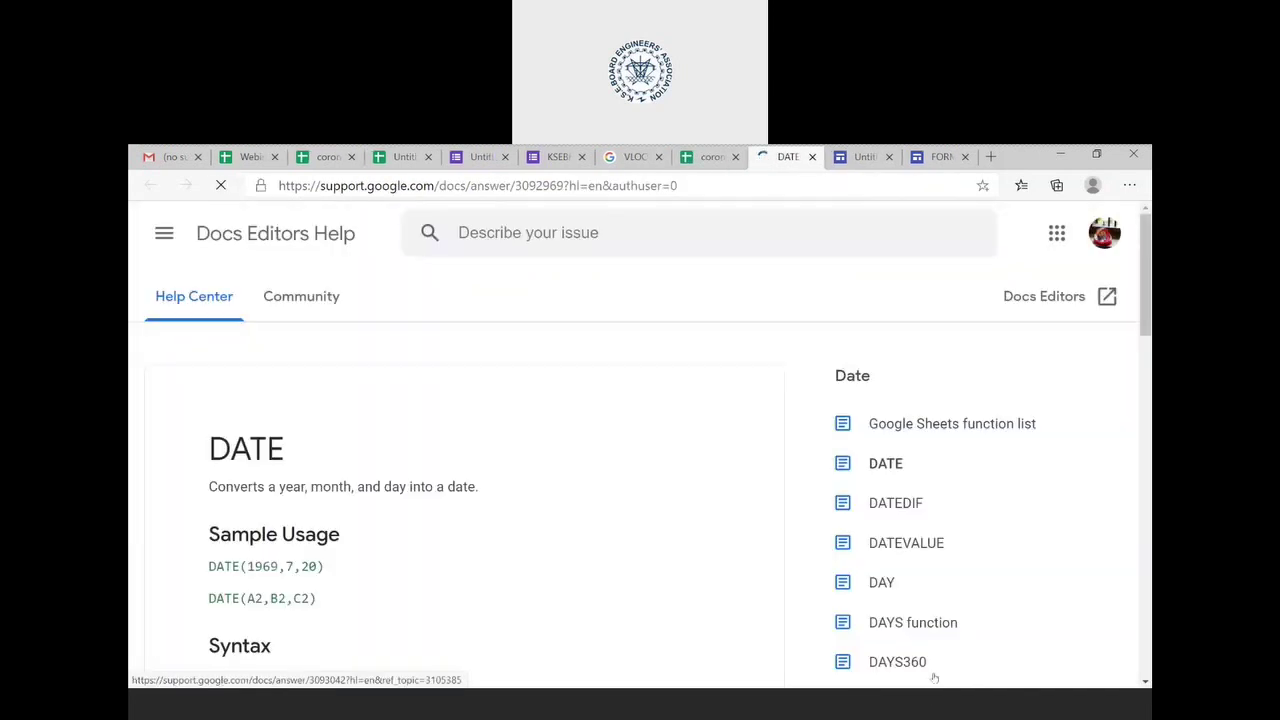
- Scroll through the Google Sheets function list, then close the help tab
{"action": "left_click", "coordinate": [985, 427]}
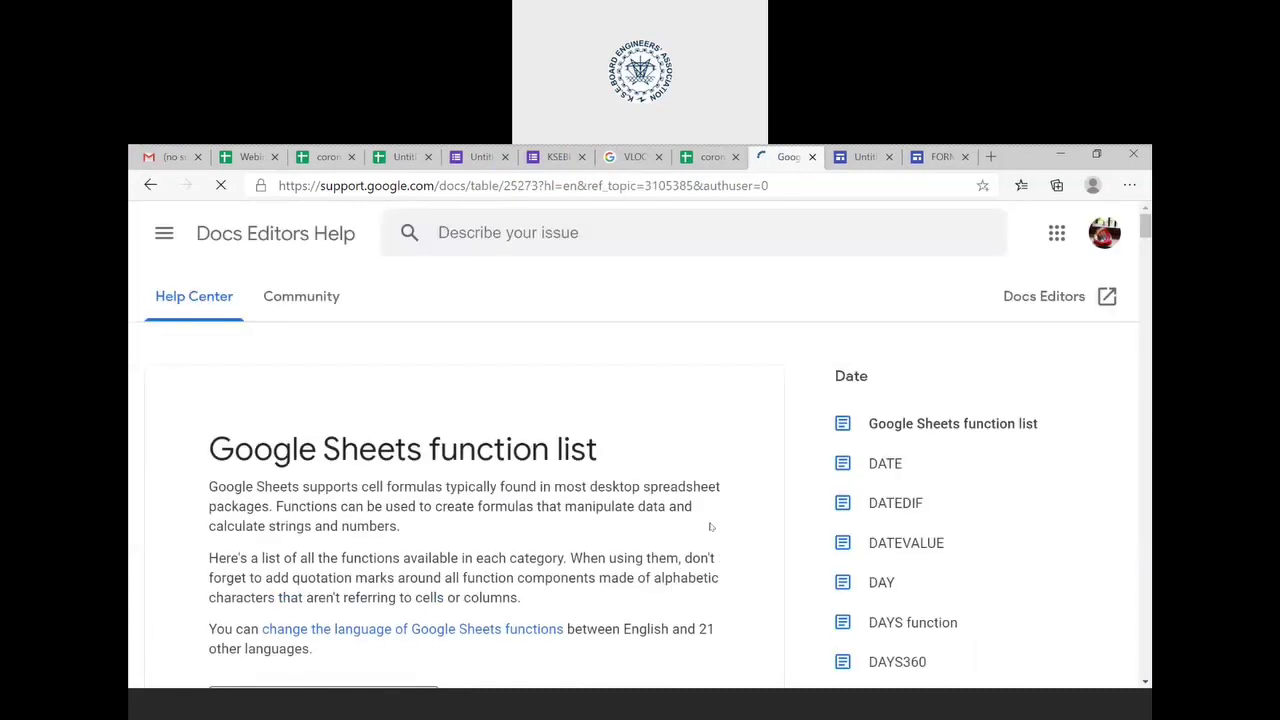
{"action": "scroll", "coordinate": [712, 527], "scroll_direction": "down", "scroll_amount": 1}
{"action": "scroll", "coordinate": [710, 527], "scroll_direction": "down", "scroll_amount": 20}
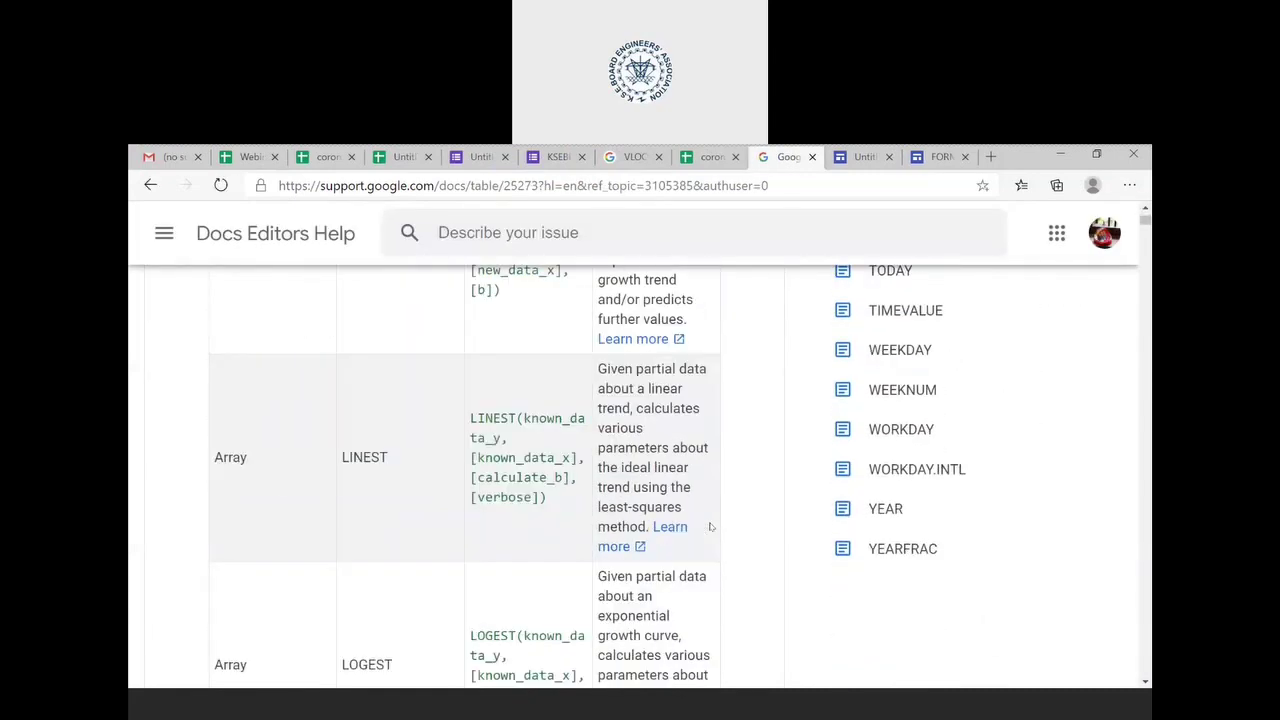
{"action": "scroll", "coordinate": [710, 527], "scroll_direction": "down", "scroll_amount": 10}
{"action": "scroll", "coordinate": [710, 527], "scroll_direction": "down", "scroll_amount": 10}
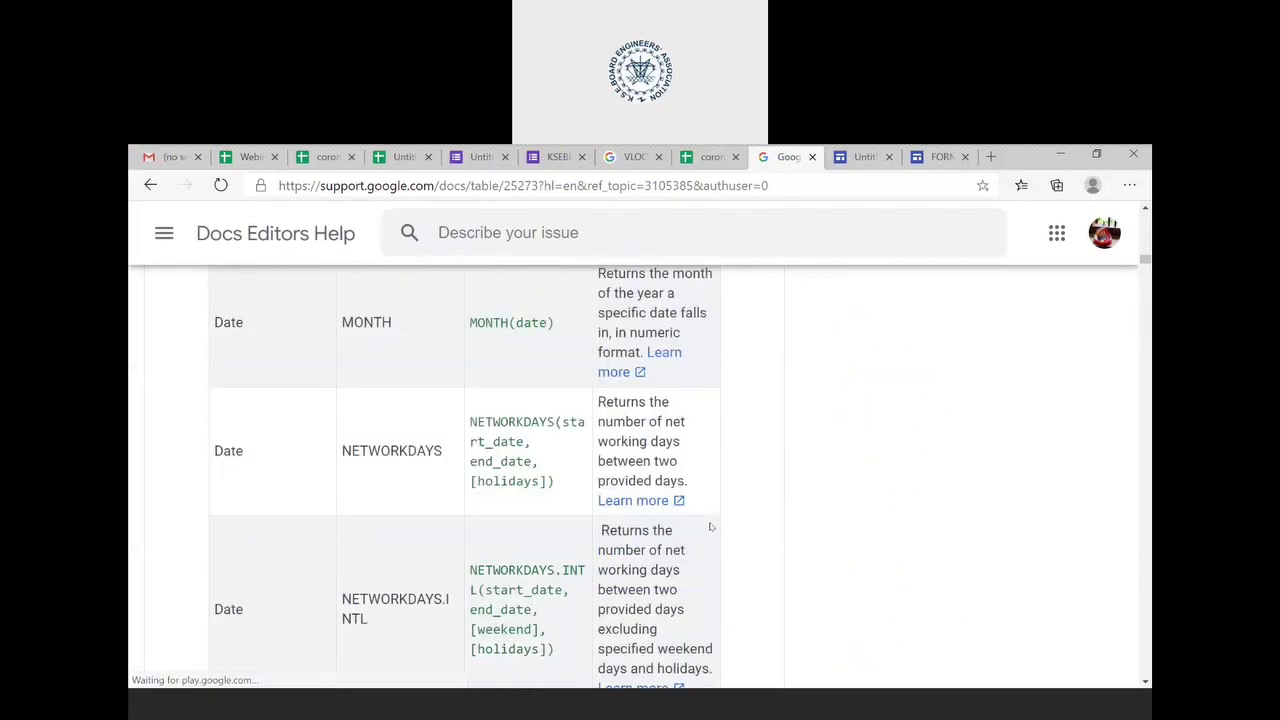
{"action": "scroll", "coordinate": [710, 526], "scroll_direction": "down", "scroll_amount": 15}
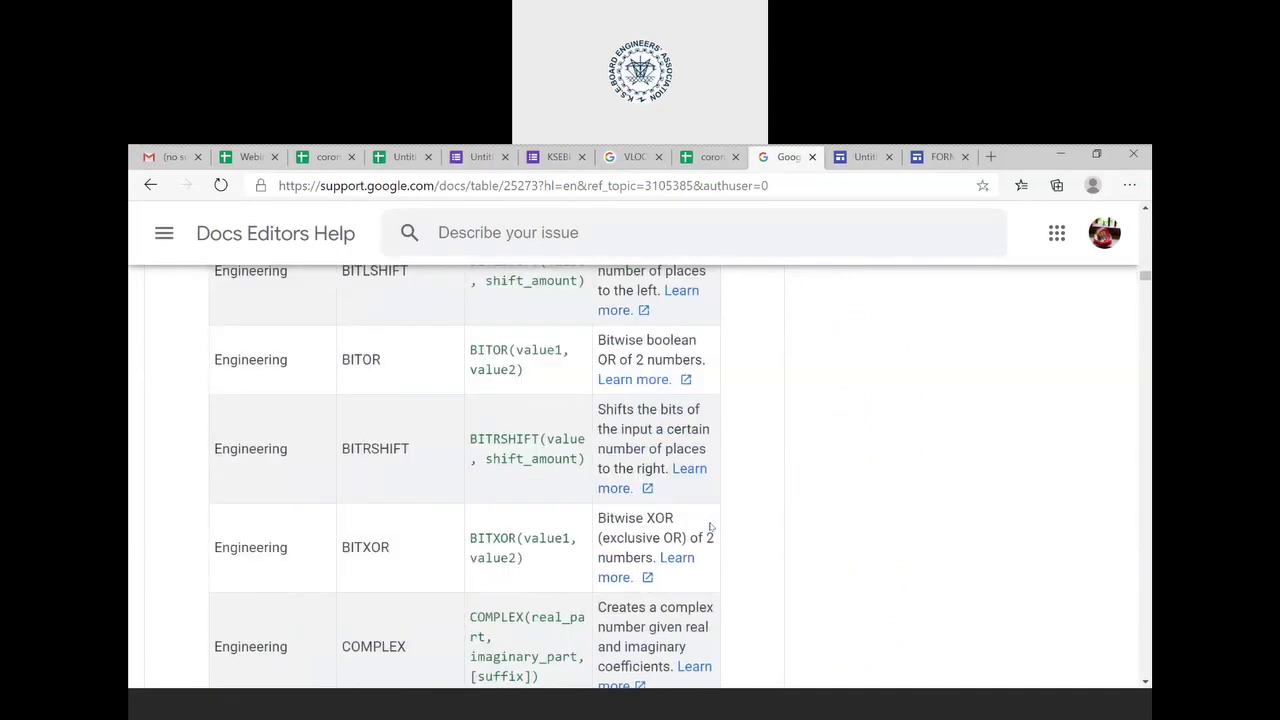
{"action": "scroll", "coordinate": [710, 527], "scroll_direction": "down", "scroll_amount": 3}
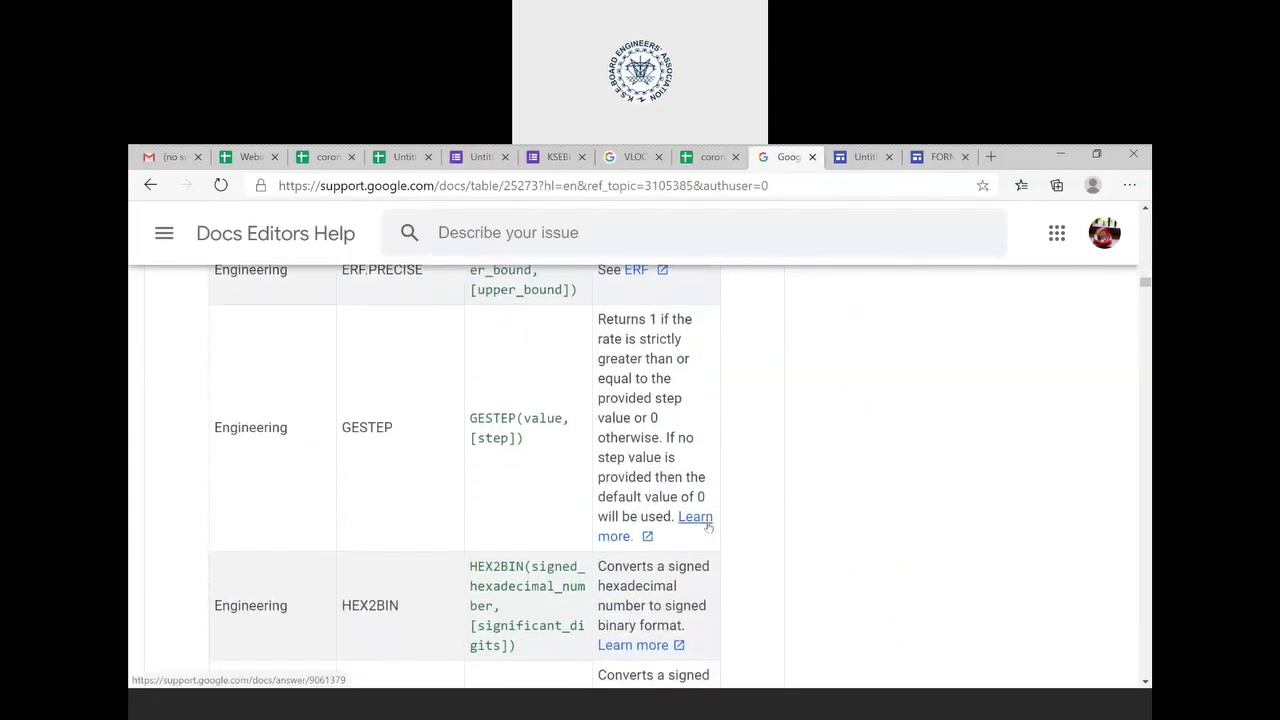
{"action": "left_click", "coordinate": [807, 162]}
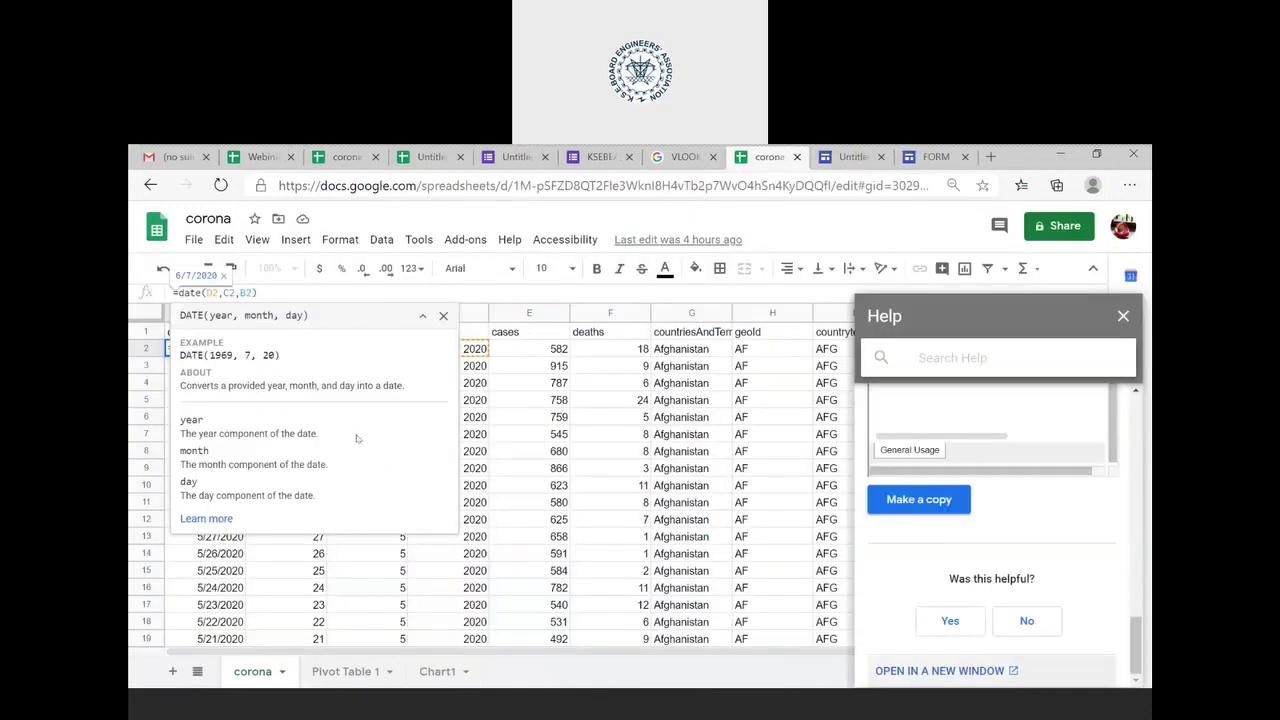
- Inspect the DATE formulas in cells A15 and A6, briefly opening A6's context menu
{"action": "double_click", "coordinate": [233, 566]}
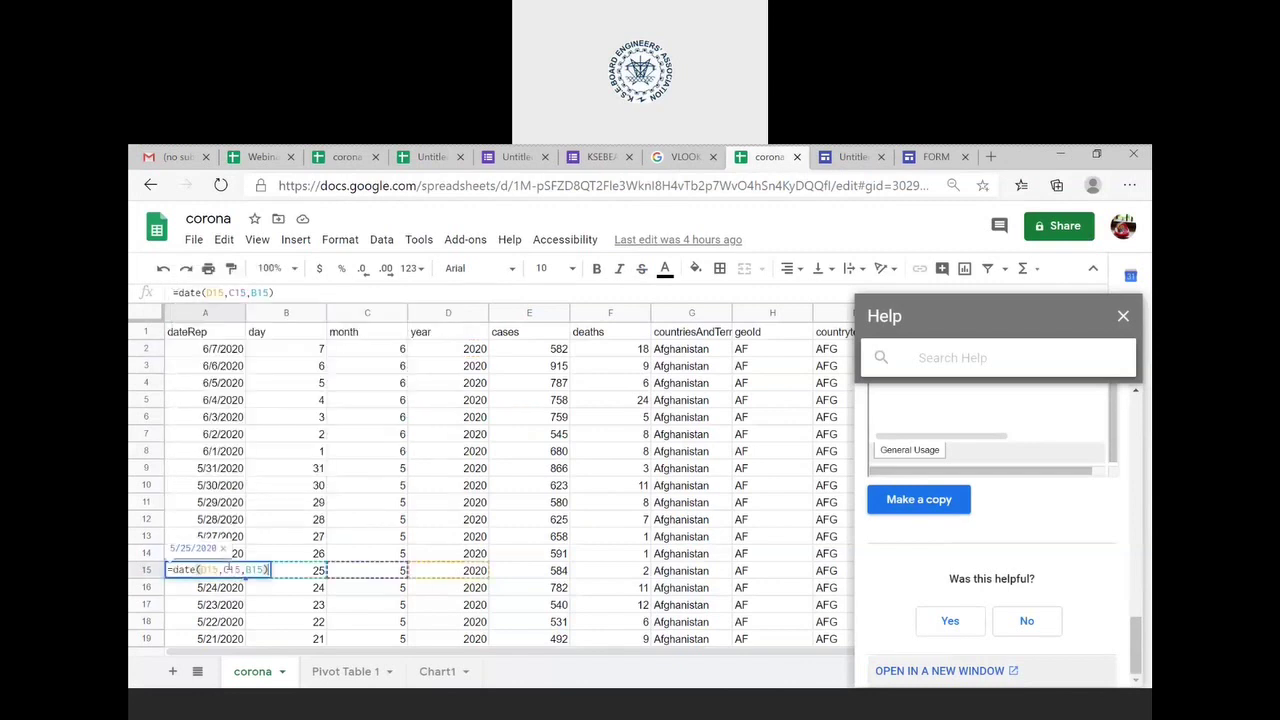
{"action": "left_click", "coordinate": [223, 418]}
{"action": "right_click", "coordinate": [225, 426]}
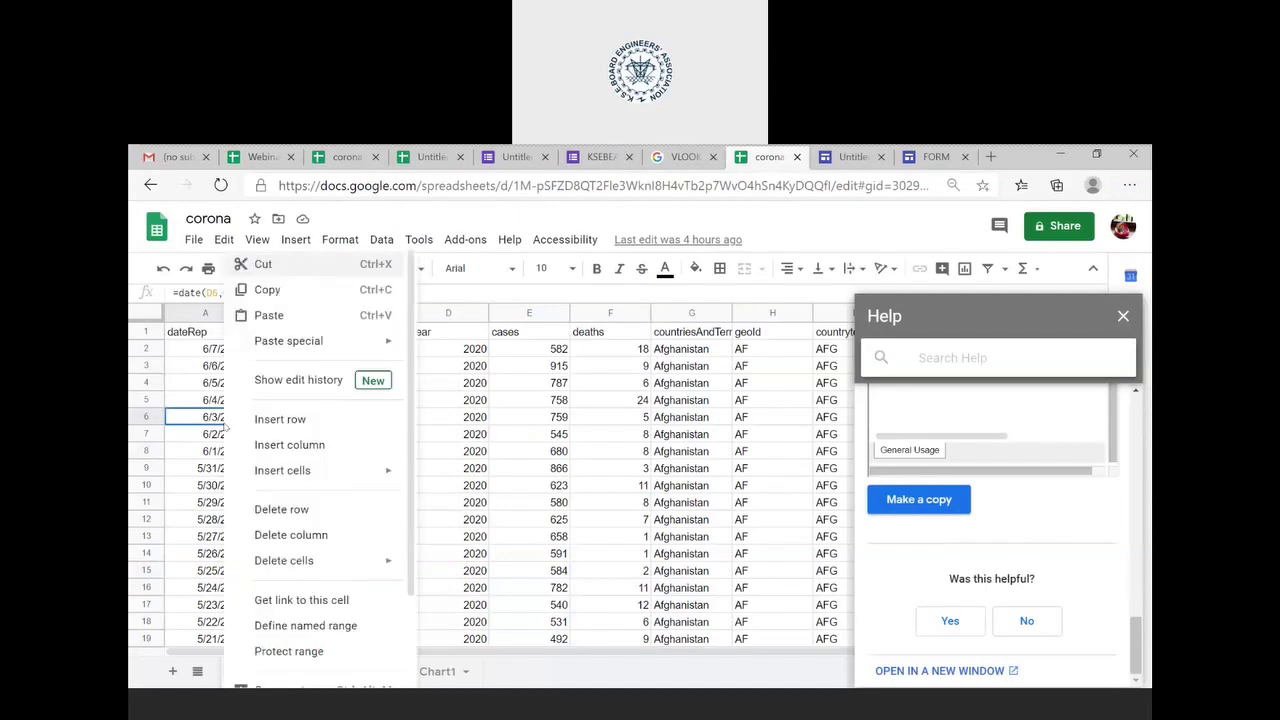
{"action": "left_click", "coordinate": [213, 425]}
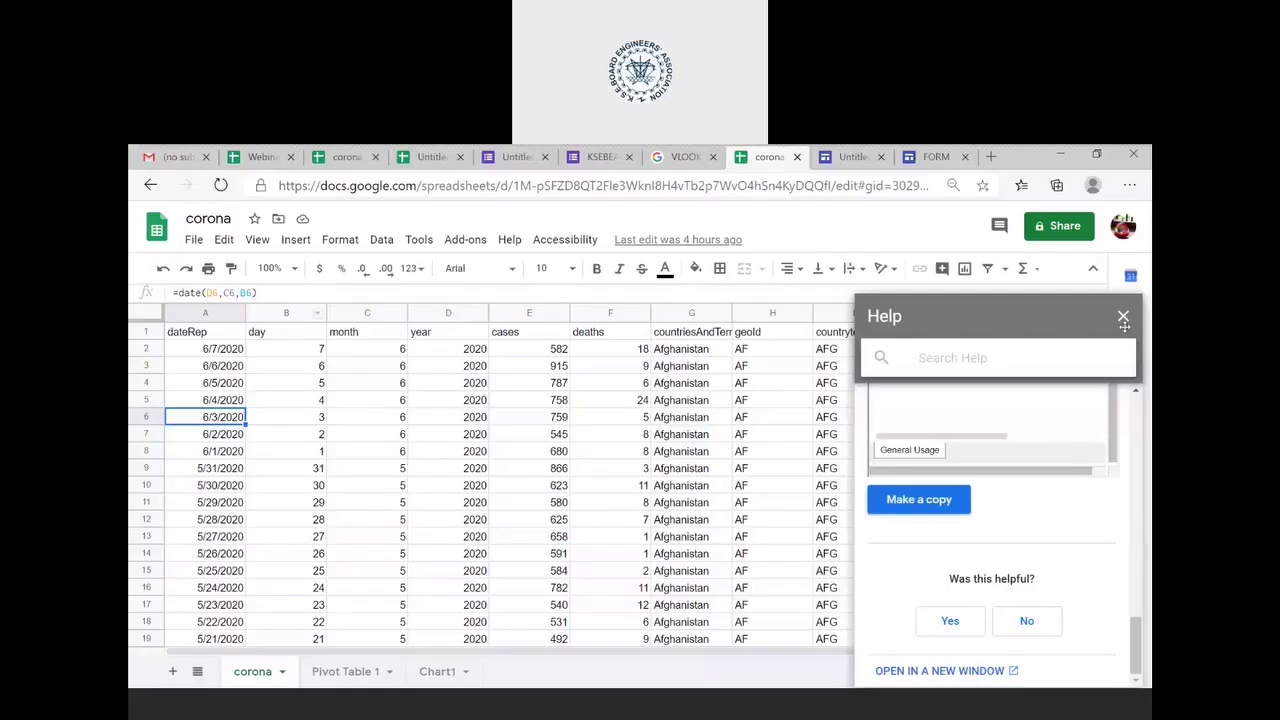
- Go to the Pivot Table 1 sheet and close the help panel to reveal the pivot editor
{"action": "key", "text": "ctrl+shift+Page_Down"}
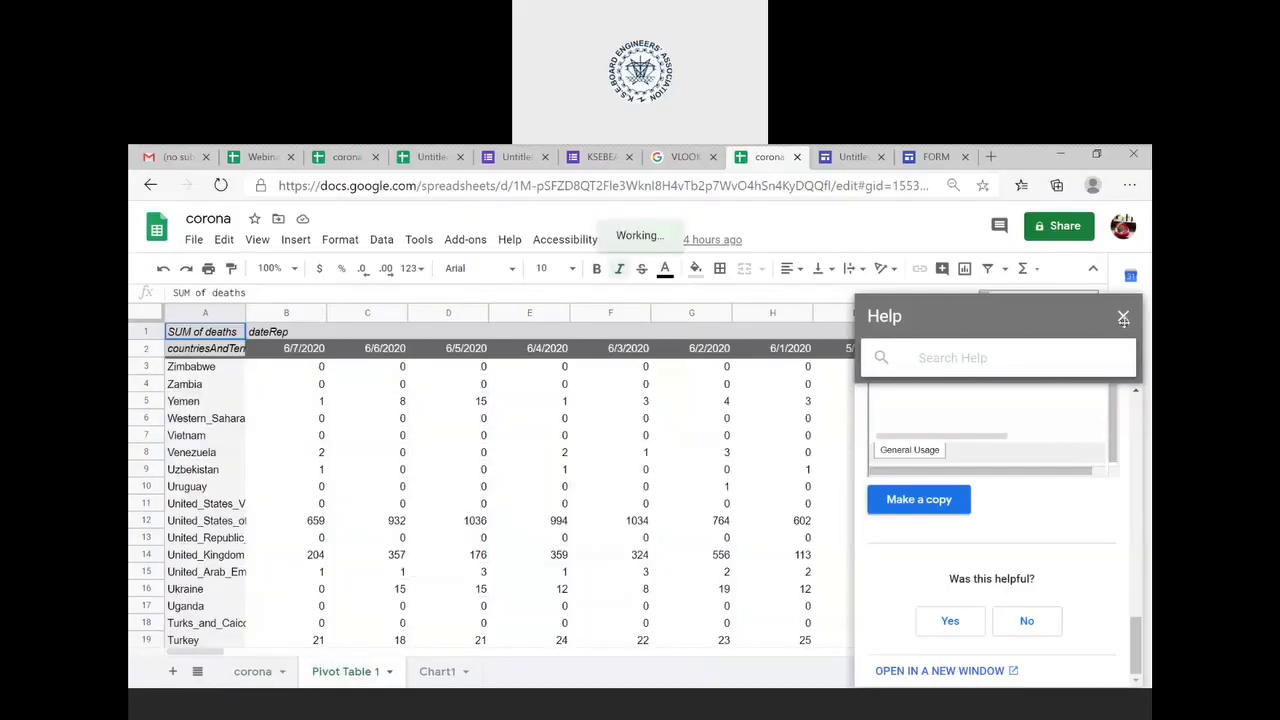
{"action": "left_click", "coordinate": [1123, 316]}
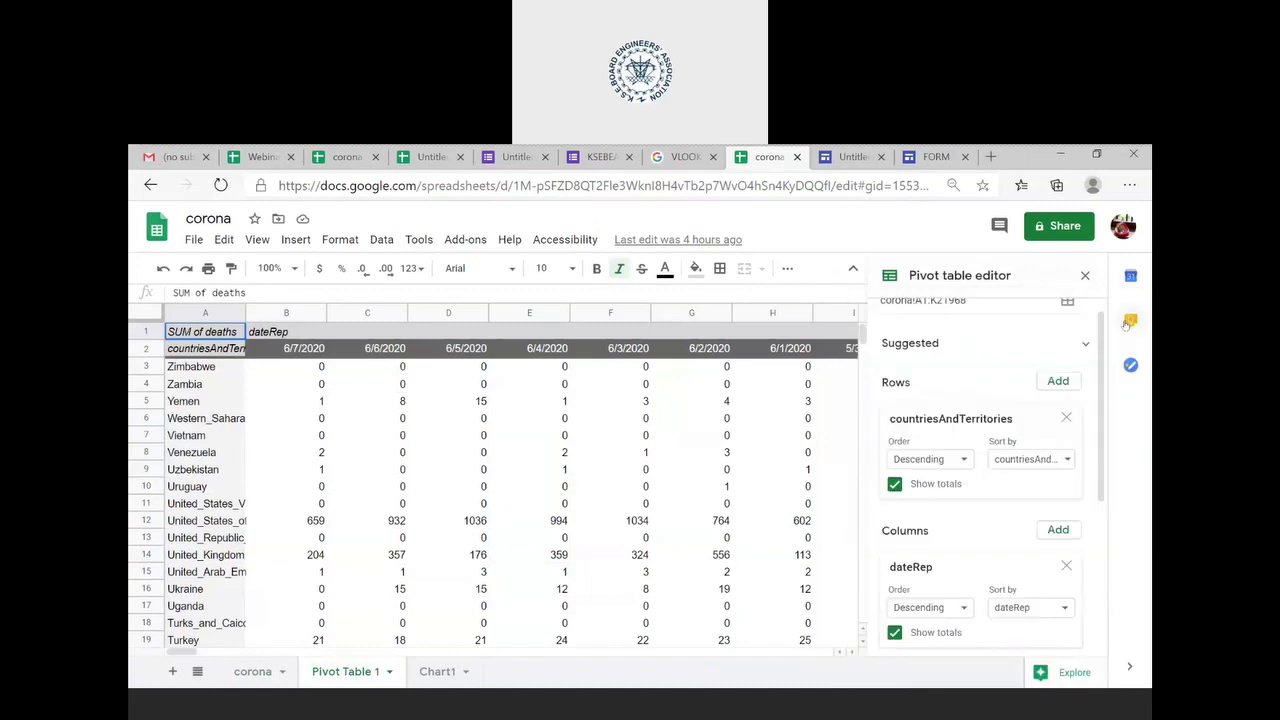
{"action": "scroll", "coordinate": [1011, 316], "scroll_direction": "up", "scroll_amount": 1}
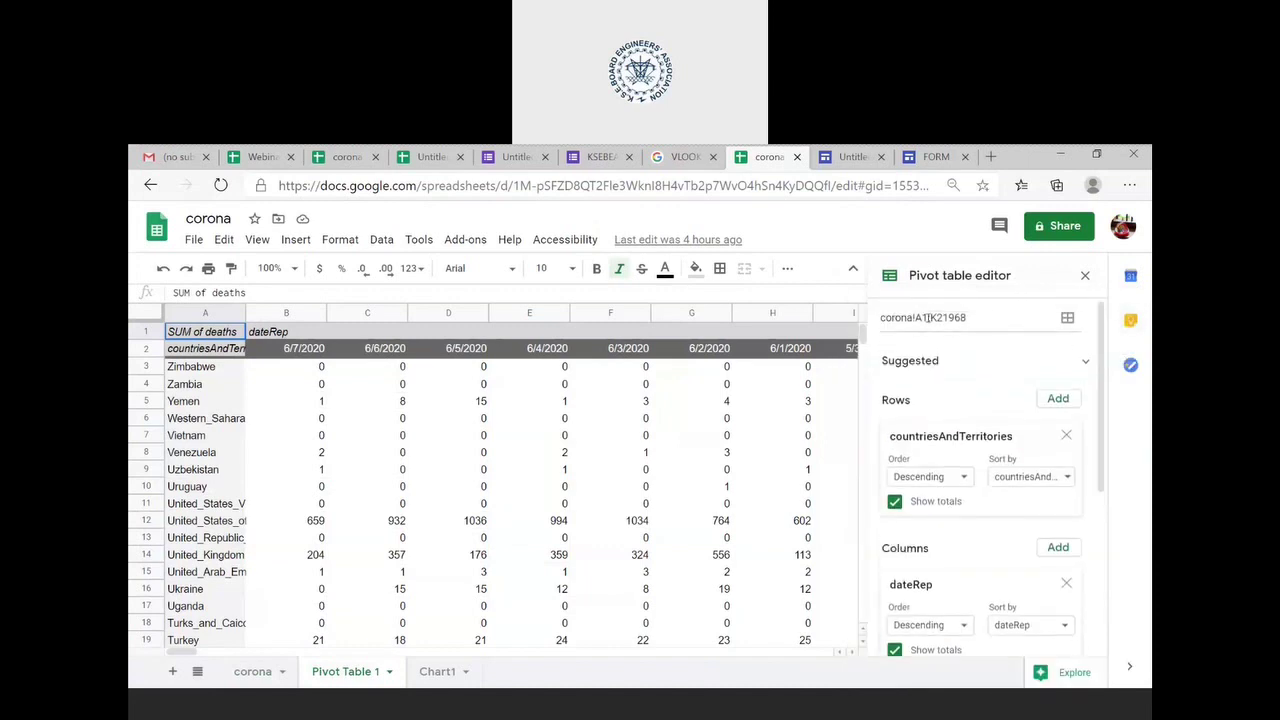
- Select the entire corona data range and open its pivot table from the Data menu
{"action": "left_click", "coordinate": [264, 675]}
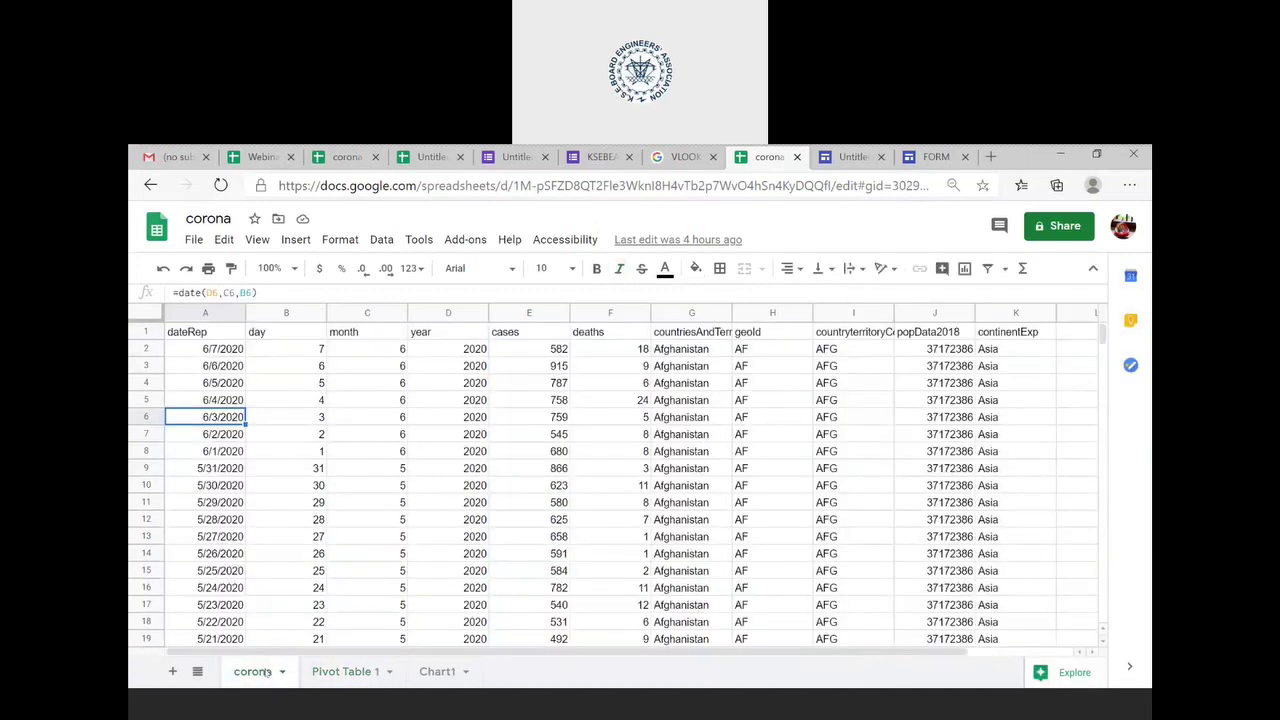
{"action": "left_click", "coordinate": [298, 590]}
{"action": "key", "text": "ctrl+a"}
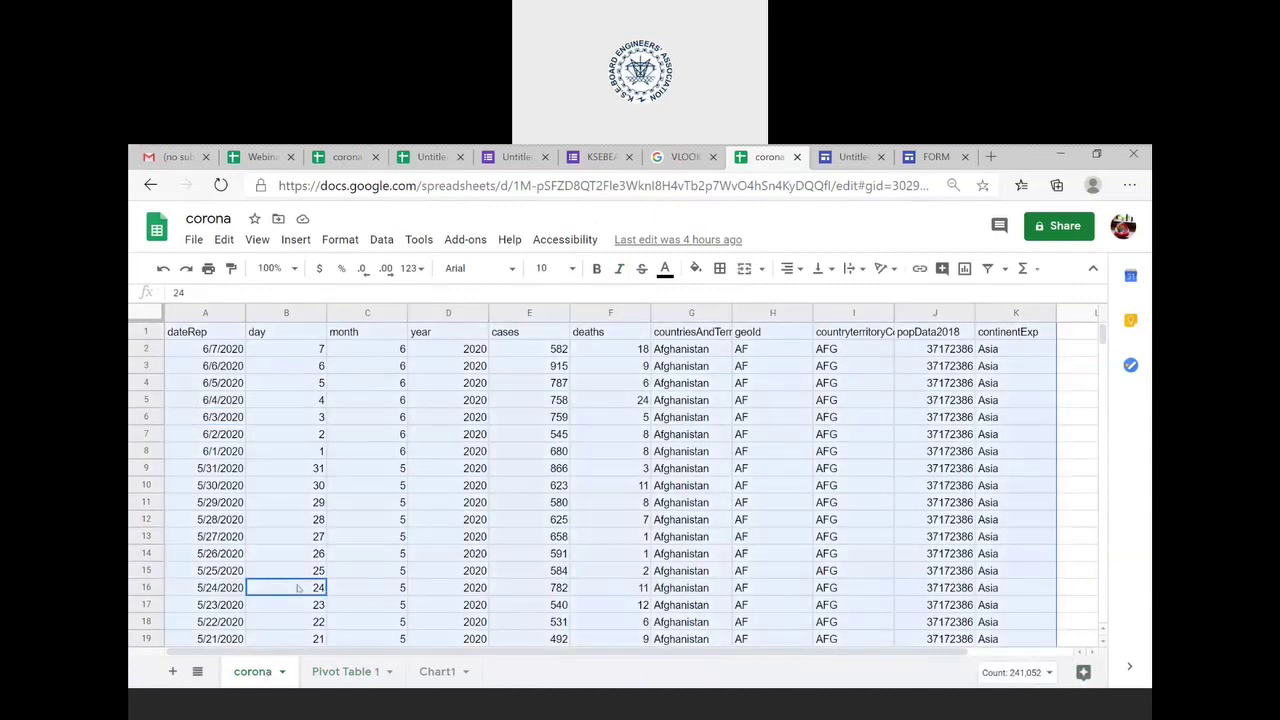
{"action": "right_click", "coordinate": [298, 590]}
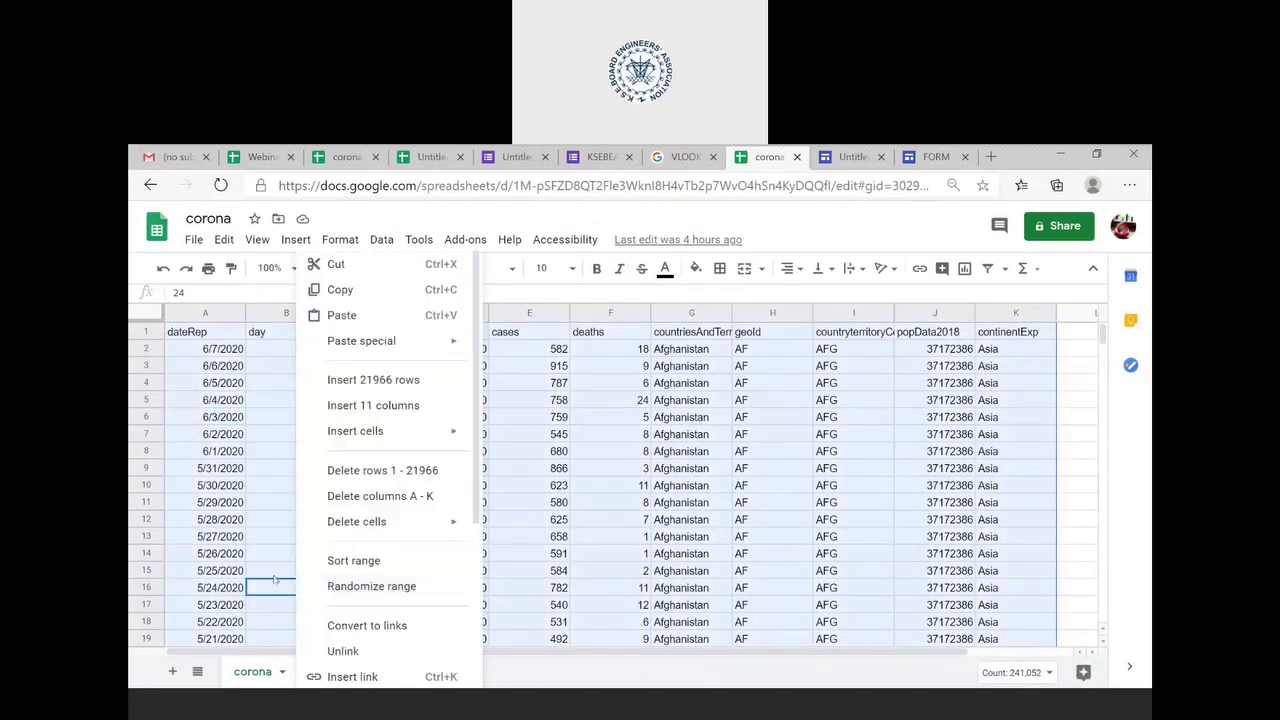
{"action": "scroll", "coordinate": [386, 618], "scroll_direction": "down", "scroll_amount": 5}
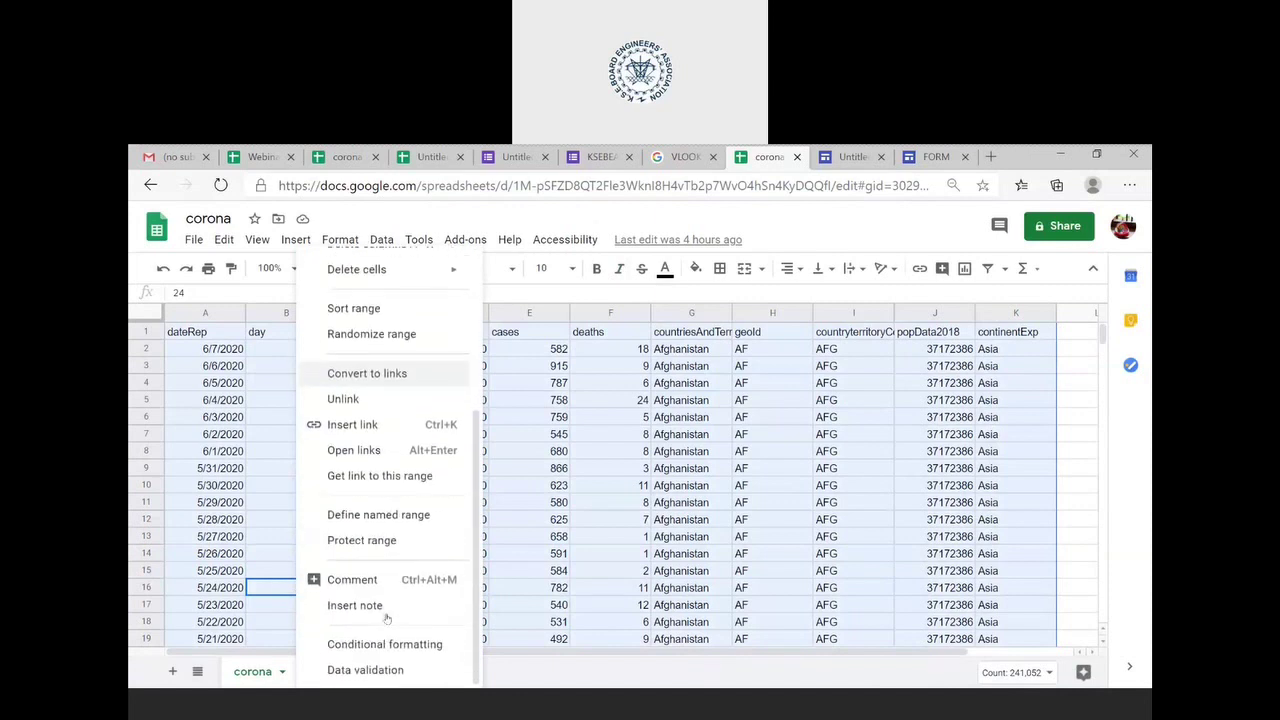
{"action": "left_click", "coordinate": [540, 506]}
{"action": "key", "text": "ctrl+a"}
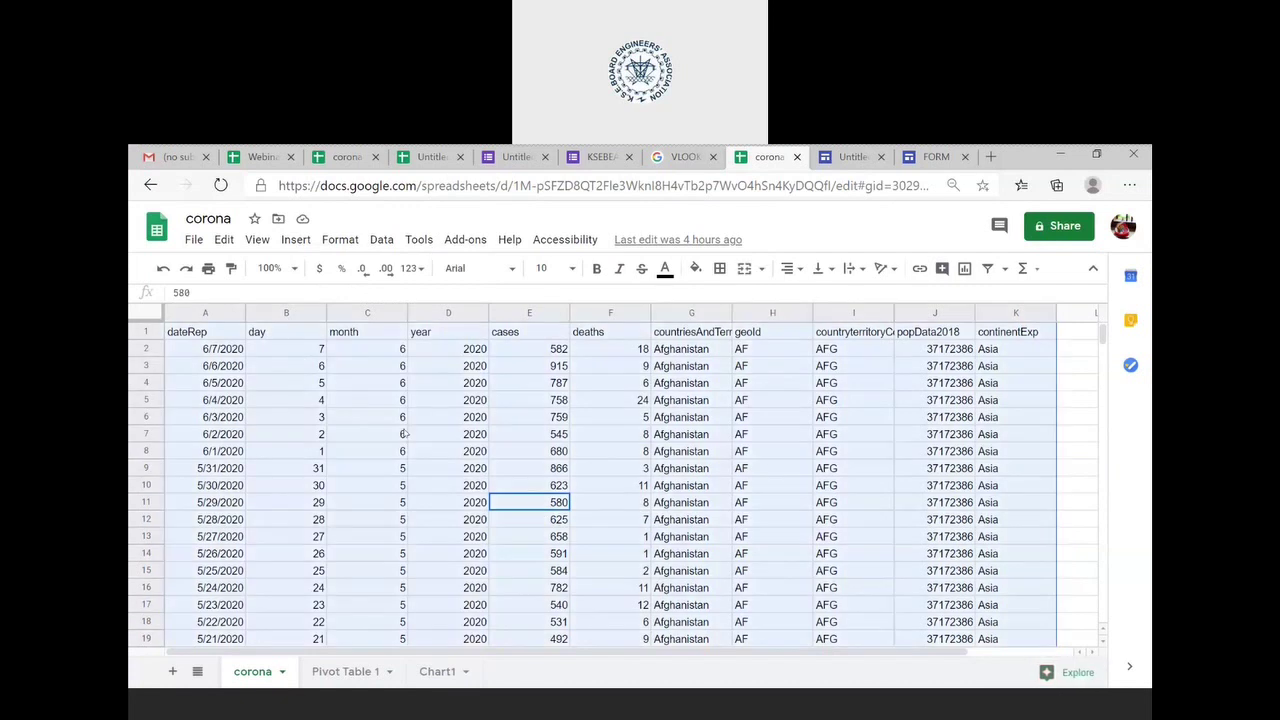
{"action": "left_click", "coordinate": [382, 240]}
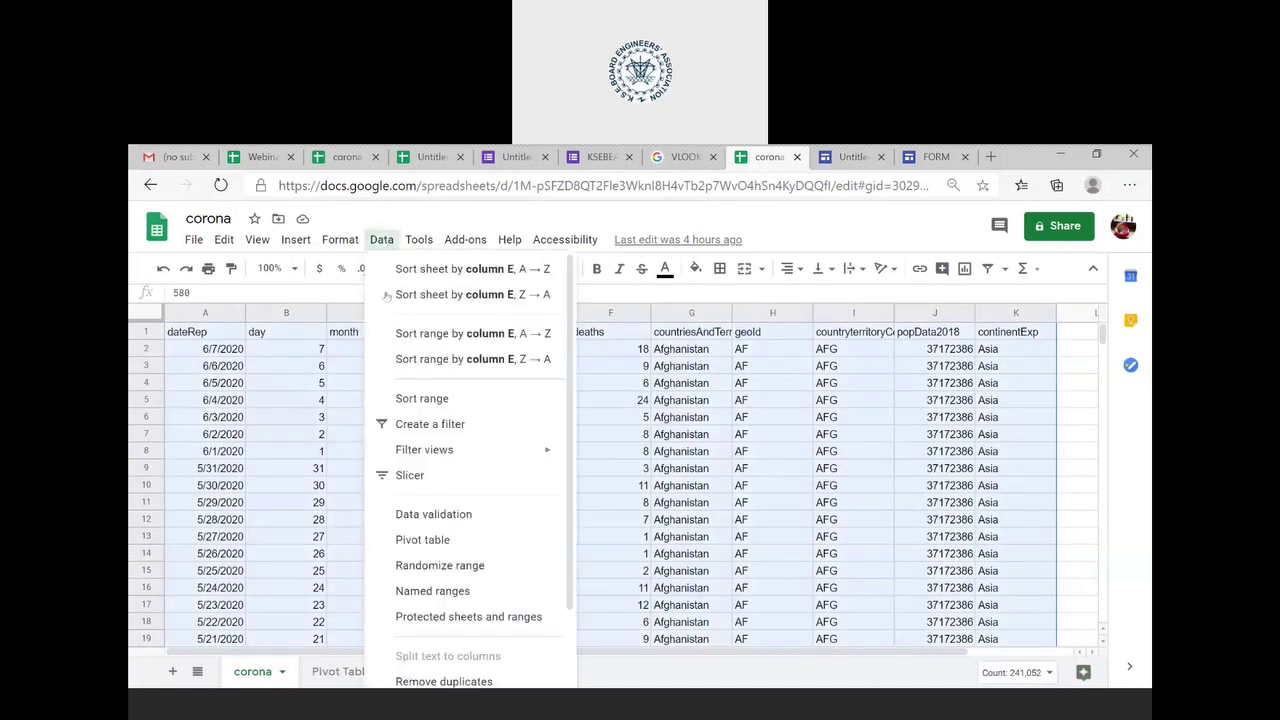
{"action": "left_click", "coordinate": [450, 541]}
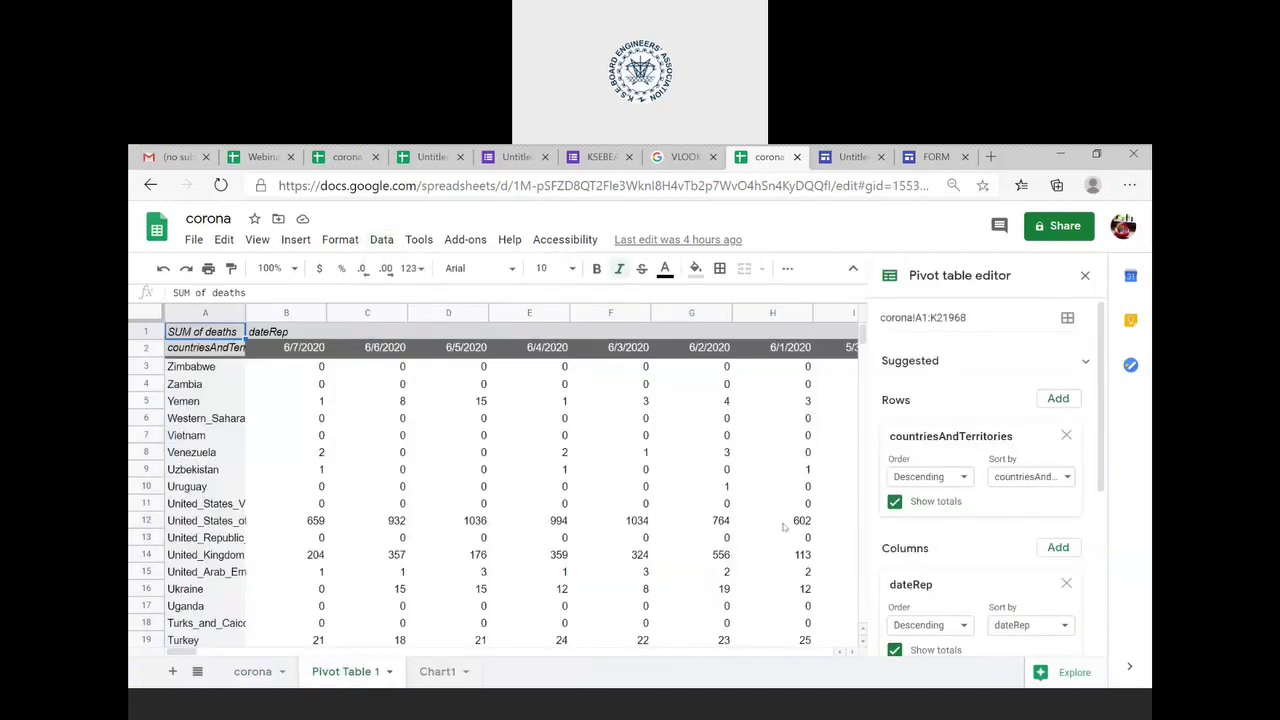
- Scroll through Pivot Table 1 to review the summed deaths by date
{"action": "scroll", "coordinate": [785, 527], "scroll_direction": "down", "scroll_amount": 15}
{"action": "scroll", "coordinate": [785, 527], "scroll_direction": "up", "scroll_amount": 10}
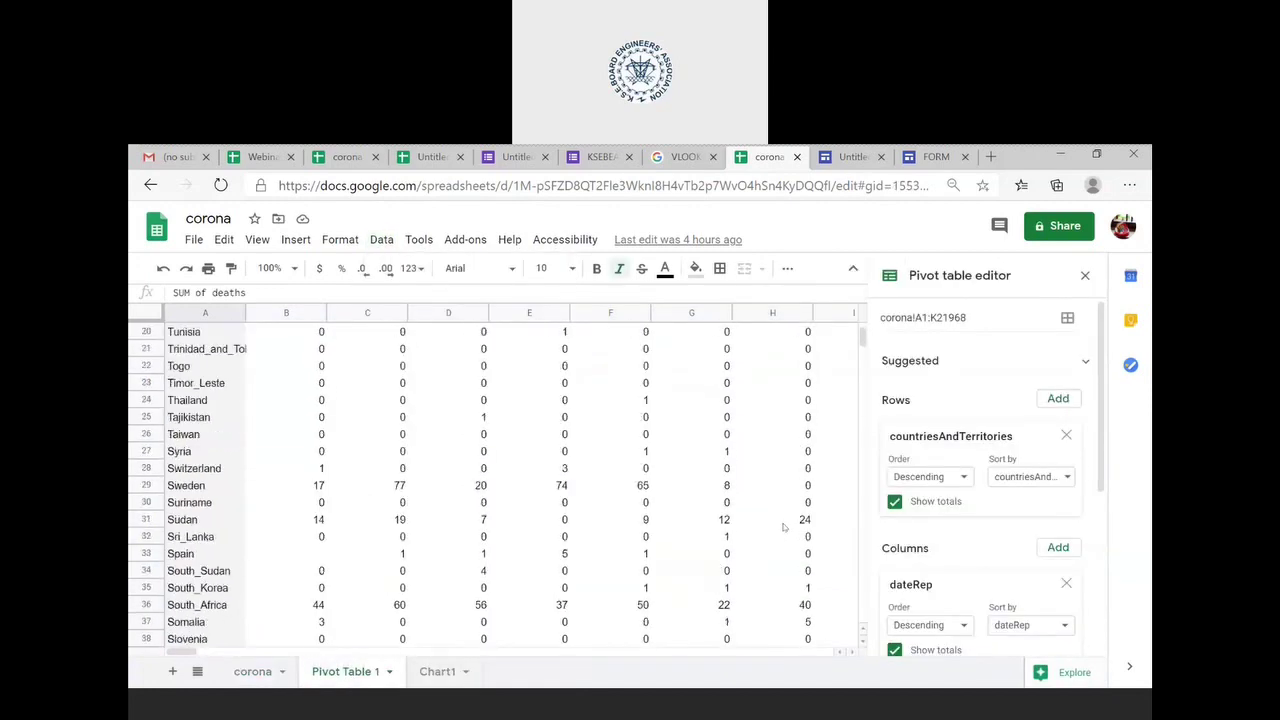
{"action": "scroll", "coordinate": [785, 527], "scroll_direction": "up", "scroll_amount": 6}
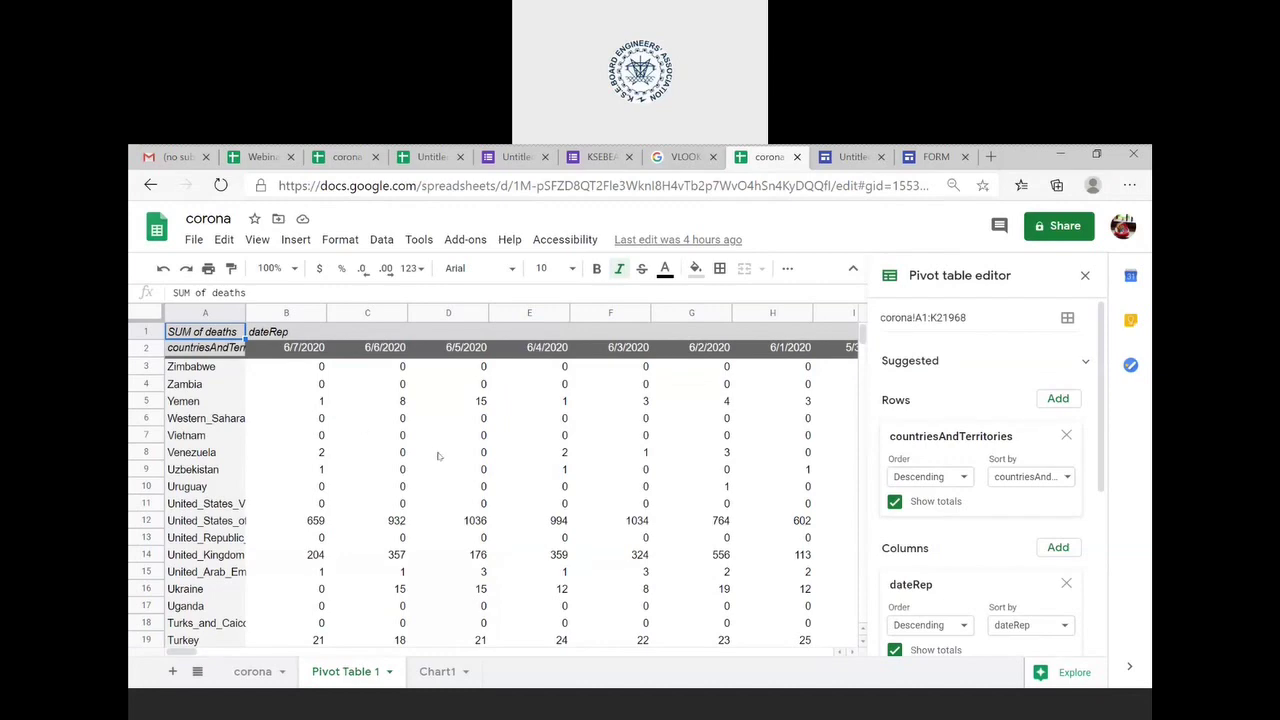
{"action": "scroll", "coordinate": [437, 456], "scroll_direction": "down", "scroll_amount": 20}
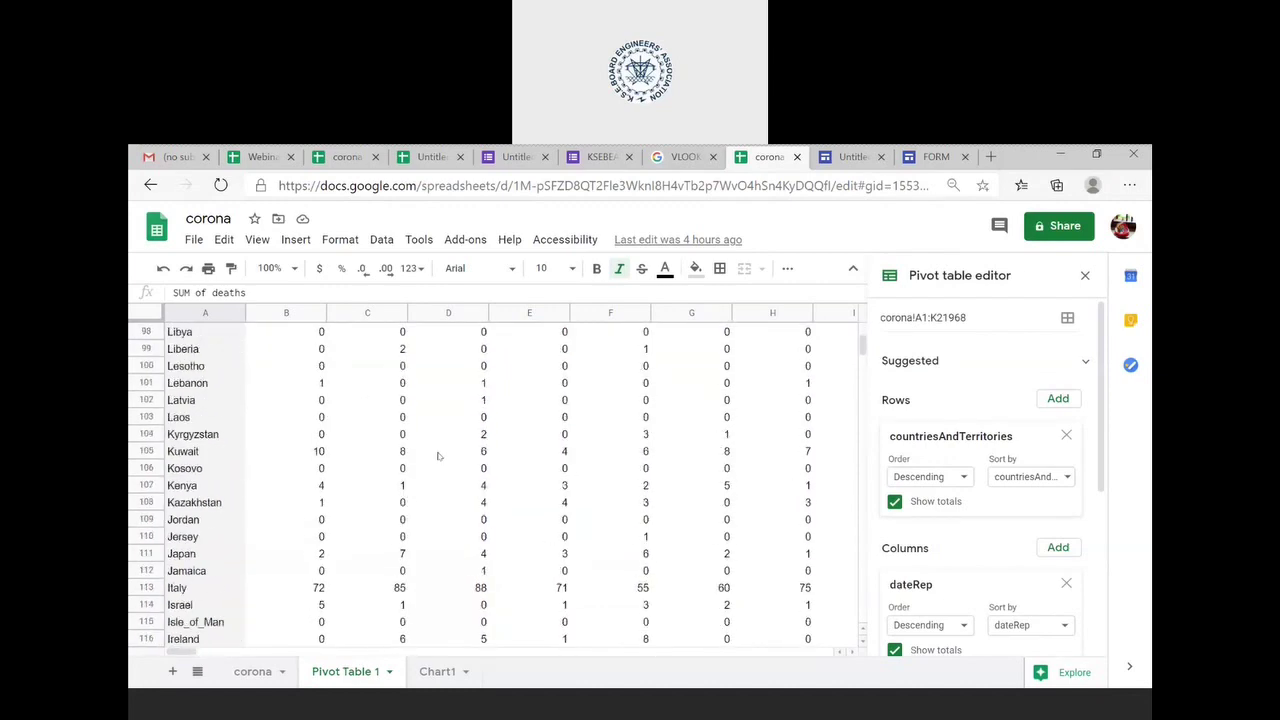
{"action": "scroll", "coordinate": [437, 456], "scroll_direction": "down", "scroll_amount": 20}
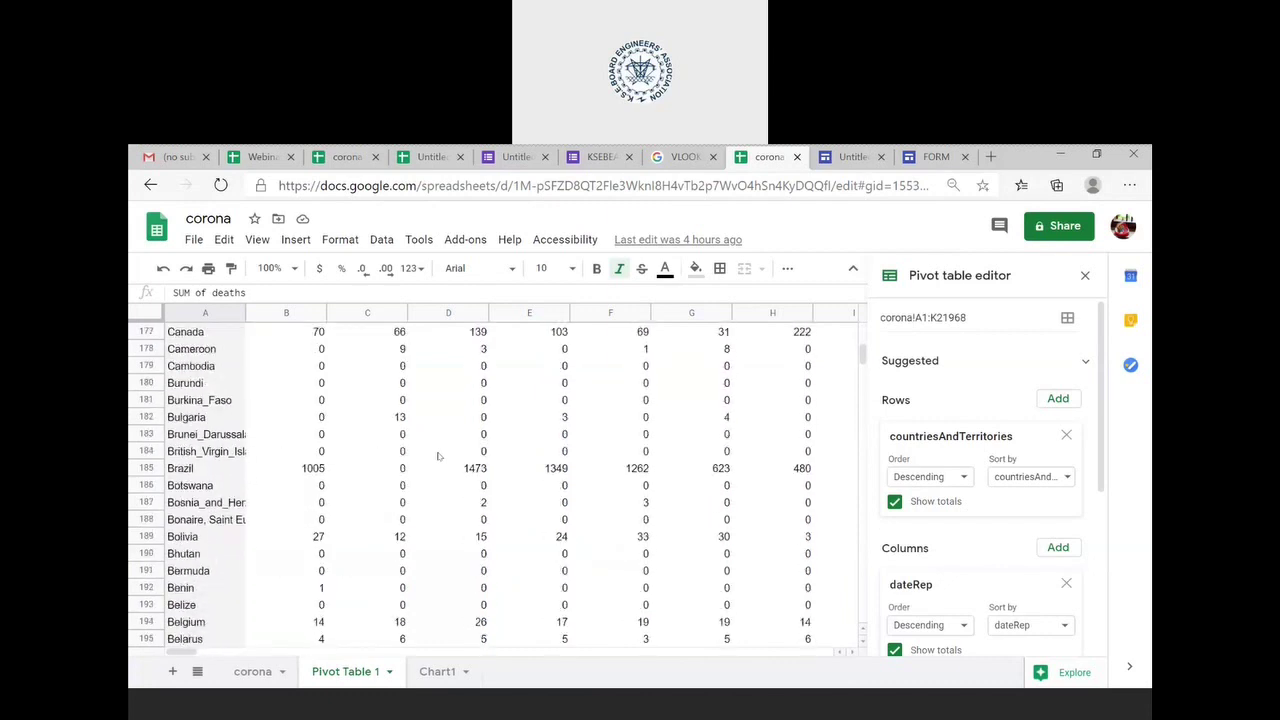
{"action": "scroll", "coordinate": [437, 456], "scroll_direction": "down", "scroll_amount": 9}
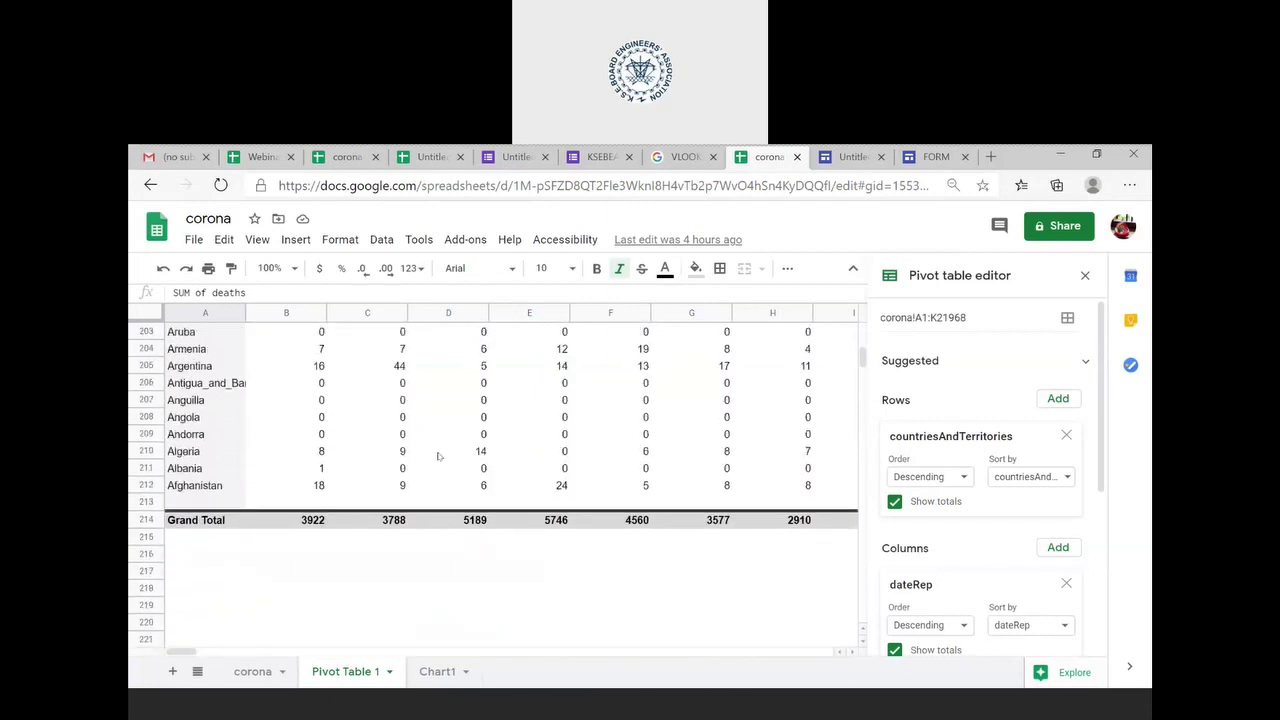
{"action": "scroll", "coordinate": [438, 456], "scroll_direction": "up", "scroll_amount": 20}
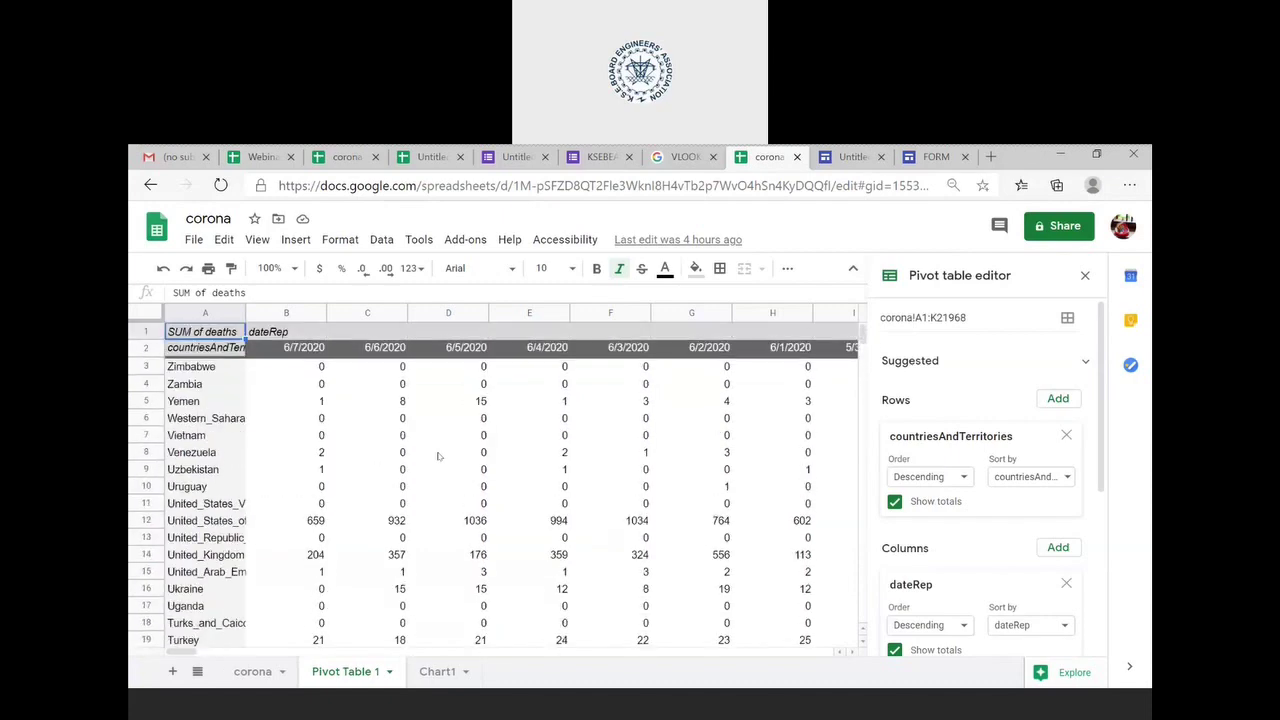
{"action": "scroll", "coordinate": [438, 456], "scroll_direction": "down", "scroll_amount": 1}
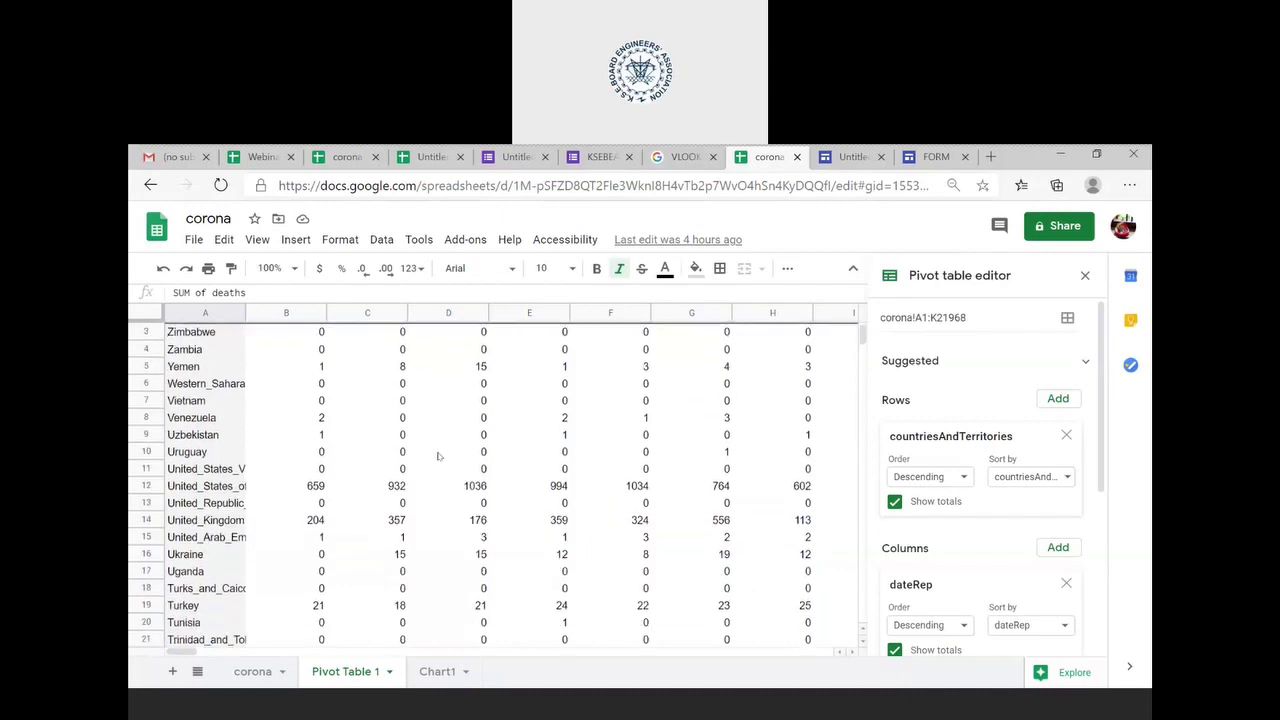
{"action": "scroll", "coordinate": [438, 456], "scroll_direction": "down", "scroll_amount": 20}
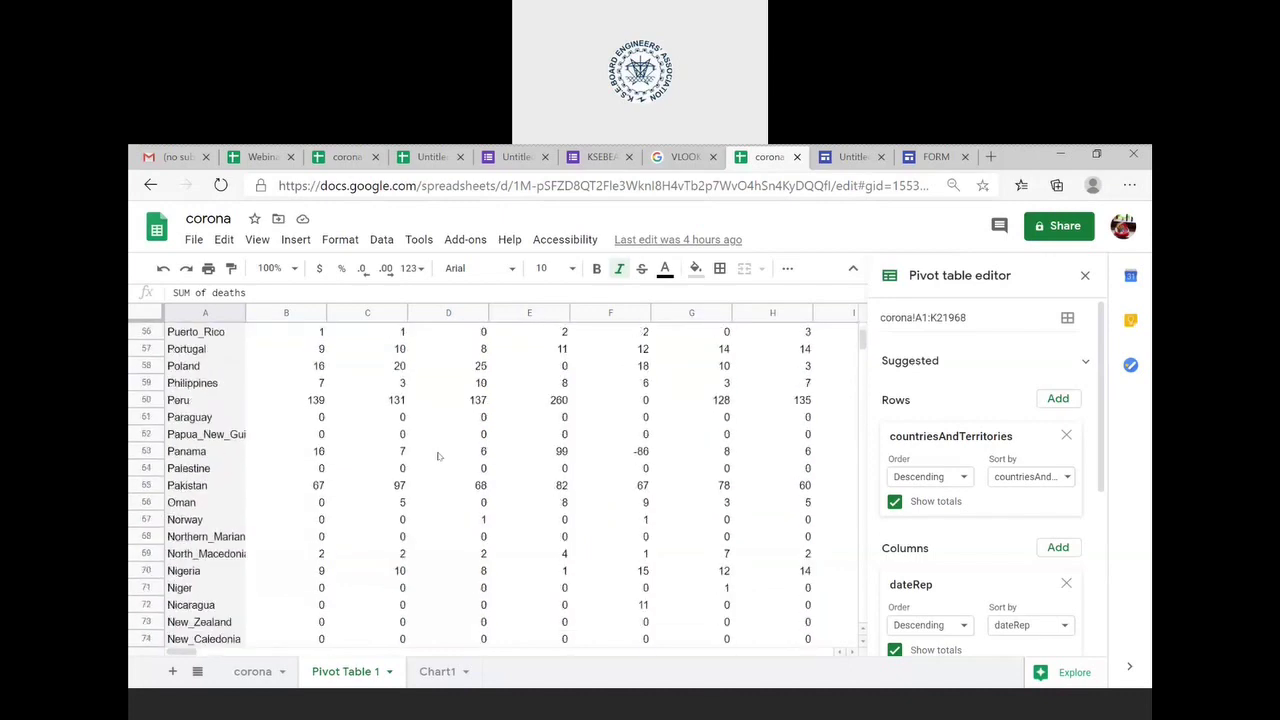
{"action": "scroll", "coordinate": [438, 456], "scroll_direction": "down", "scroll_amount": 20}
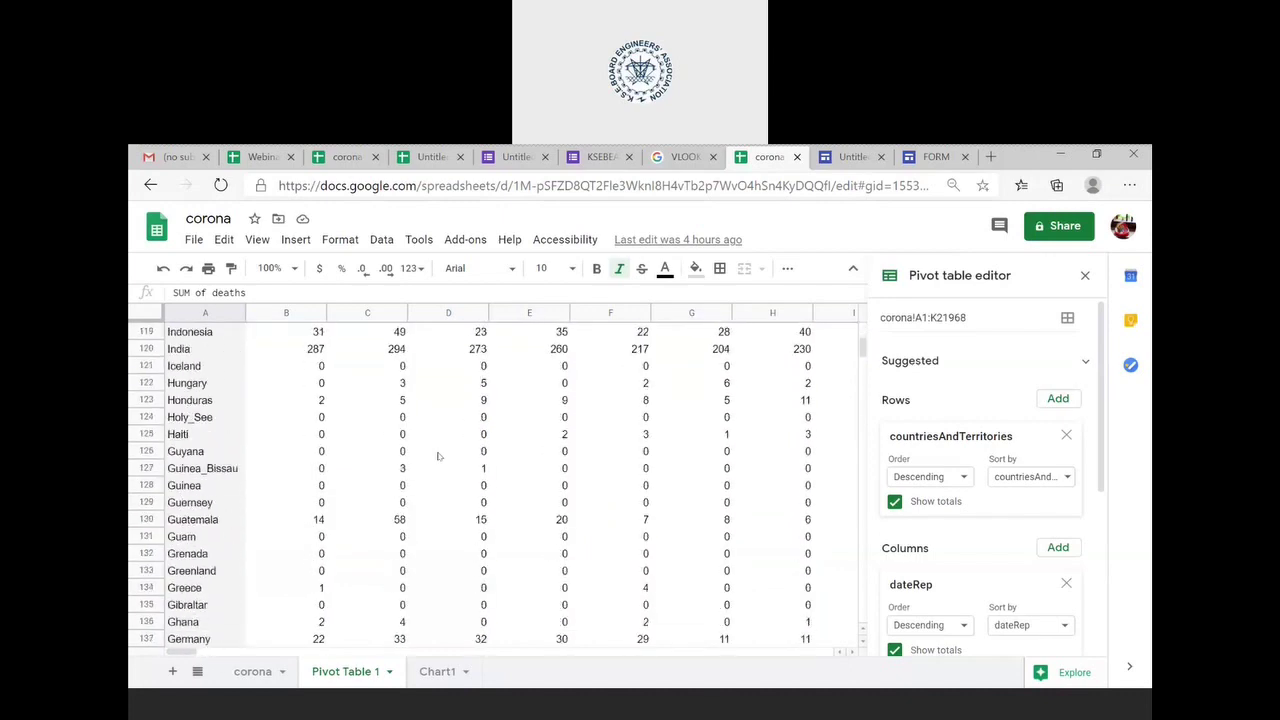
{"action": "scroll", "coordinate": [438, 456], "scroll_direction": "down", "scroll_amount": 3}
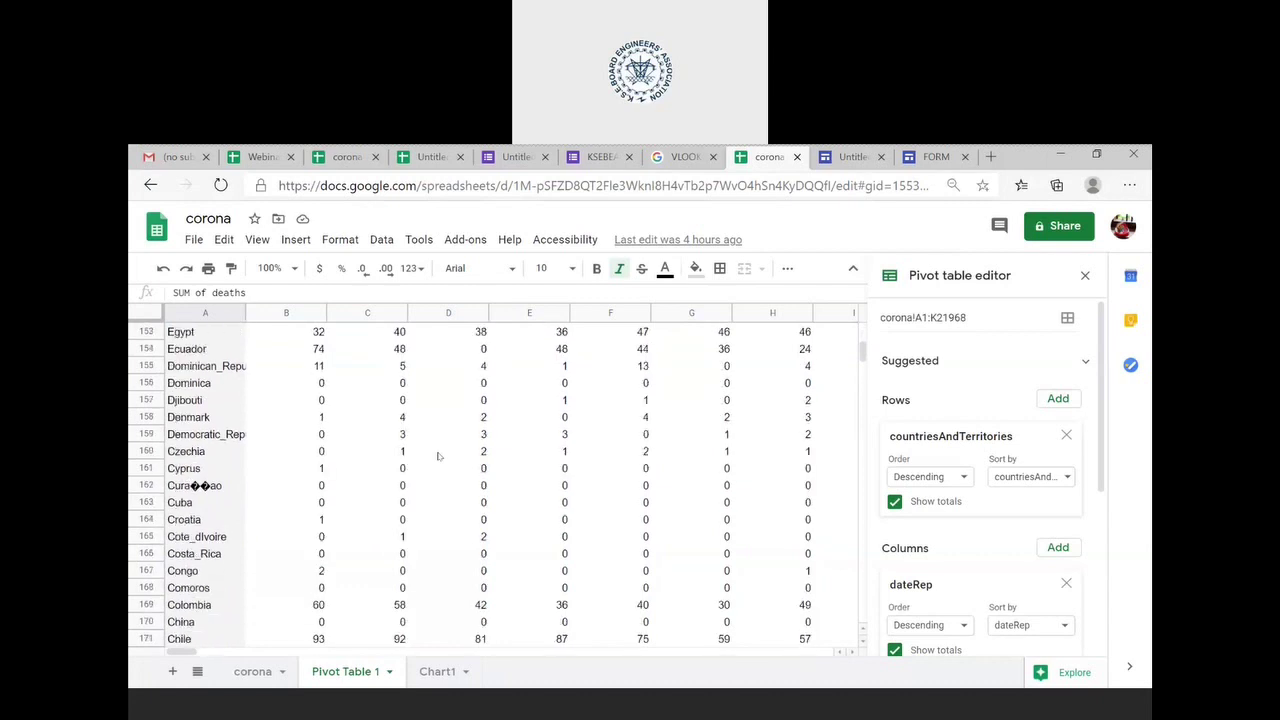
- Look at the chart on the Chart1 sheet, then return to Pivot Table 1
{"action": "left_click", "coordinate": [438, 672]}
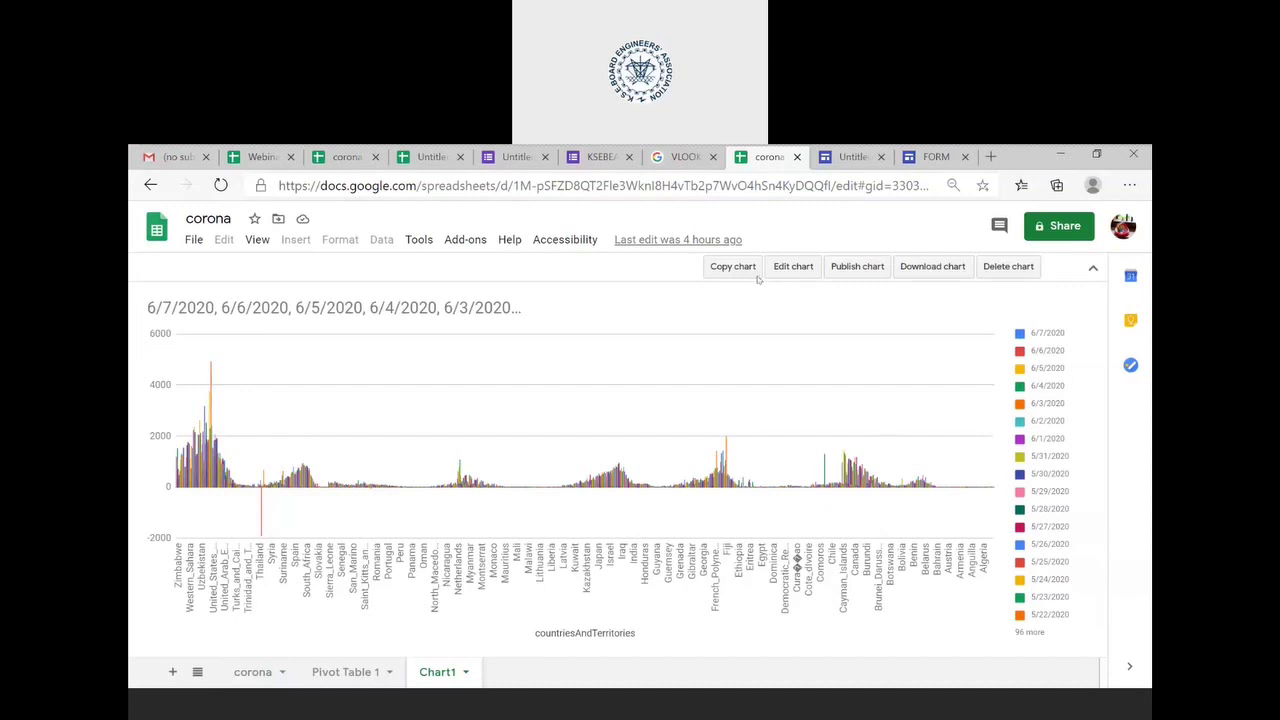
{"action": "left_click", "coordinate": [338, 676]}
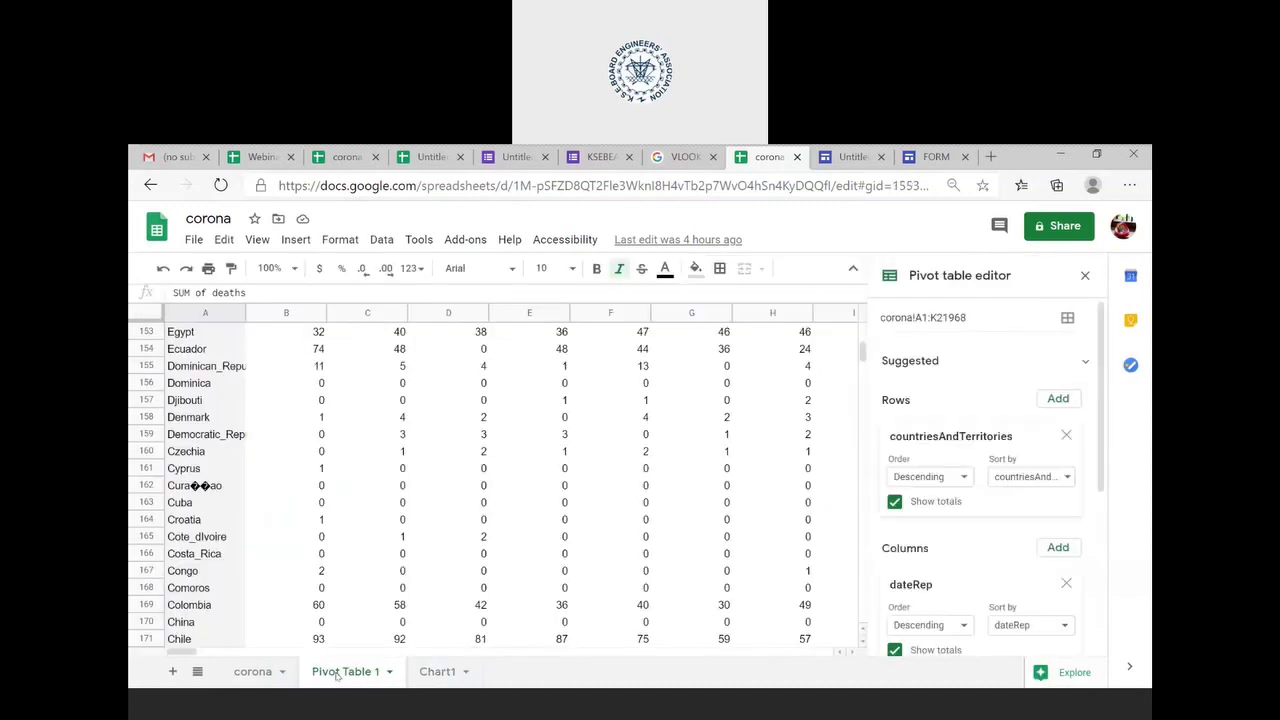
{"action": "scroll", "coordinate": [968, 576], "scroll_direction": "down", "scroll_amount": 3}
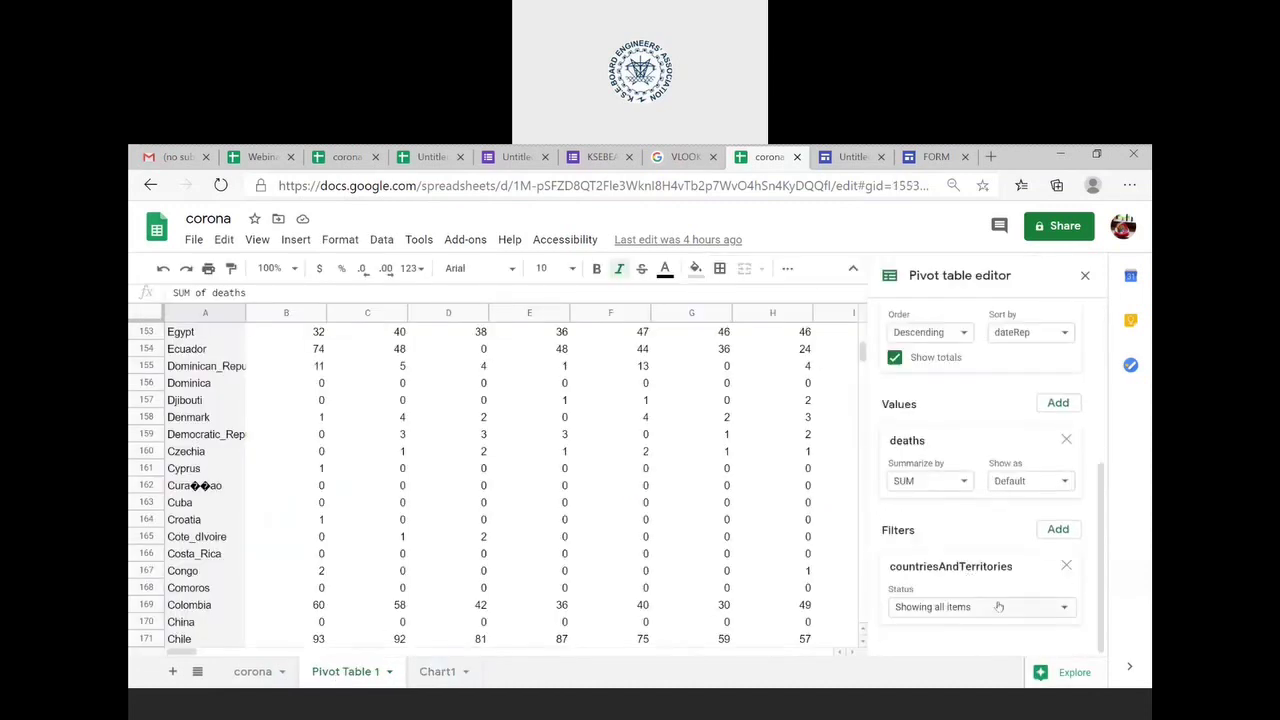
- Filter the pivot's countries to only India and United_States_of_America
{"action": "left_click", "coordinate": [1008, 607]}
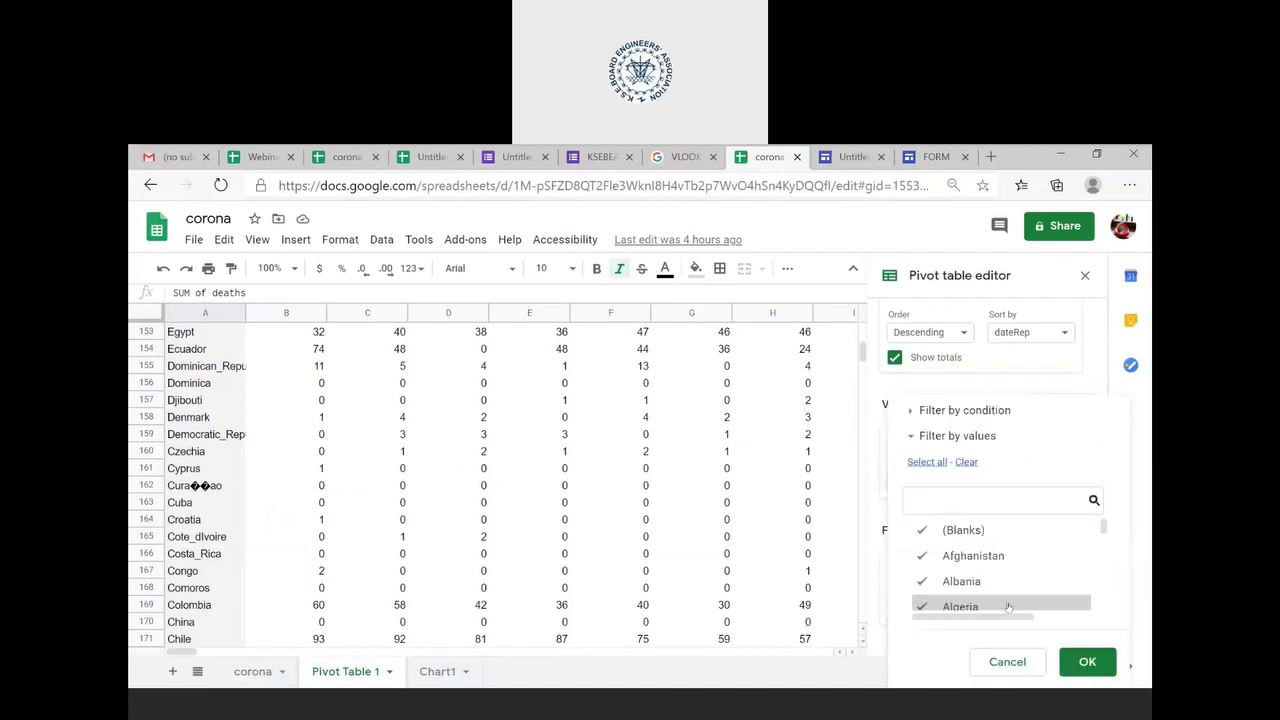
{"action": "left_click", "coordinate": [966, 462]}
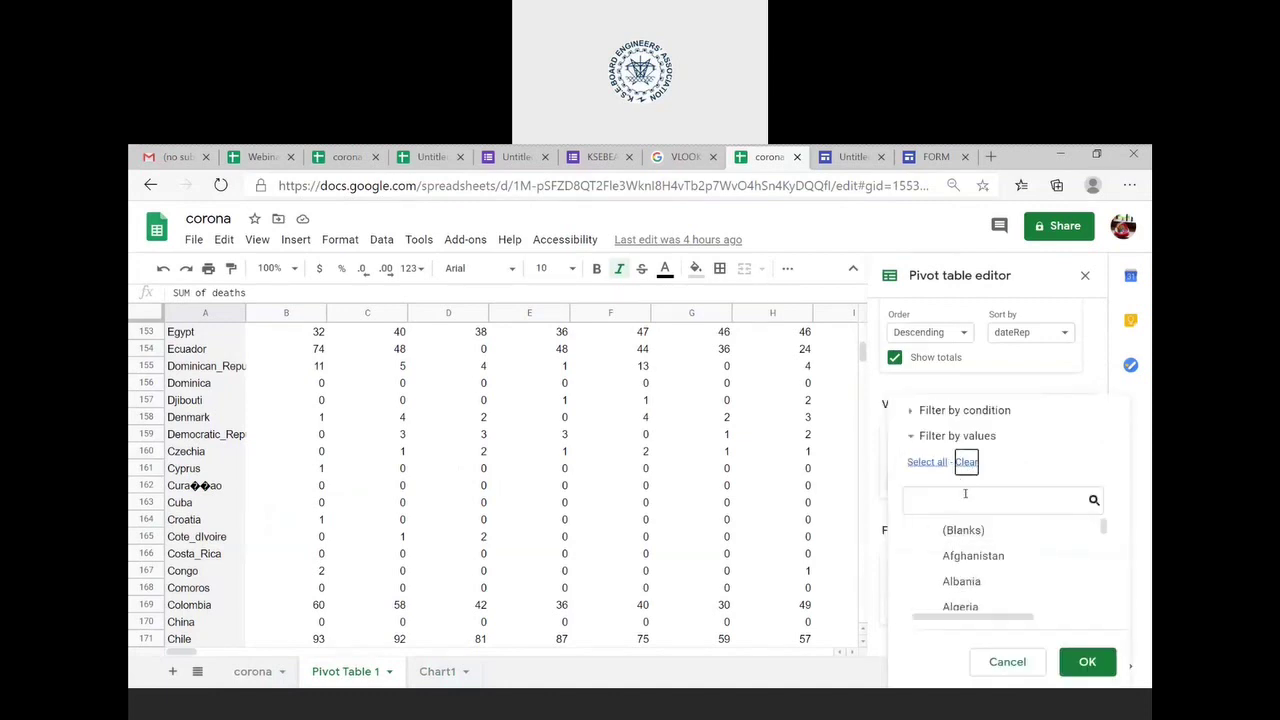
{"action": "type", "text": "INDI"}
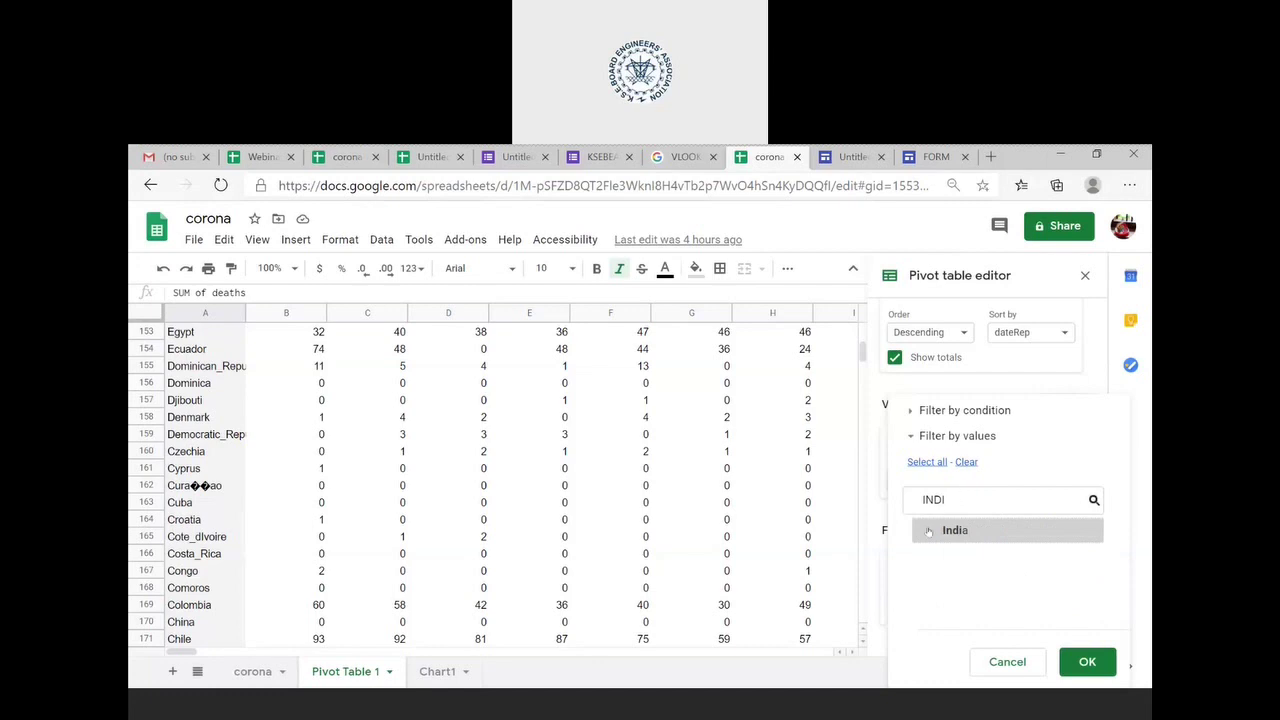
{"action": "left_click", "coordinate": [925, 535]}
{"action": "double_click", "coordinate": [958, 500]}
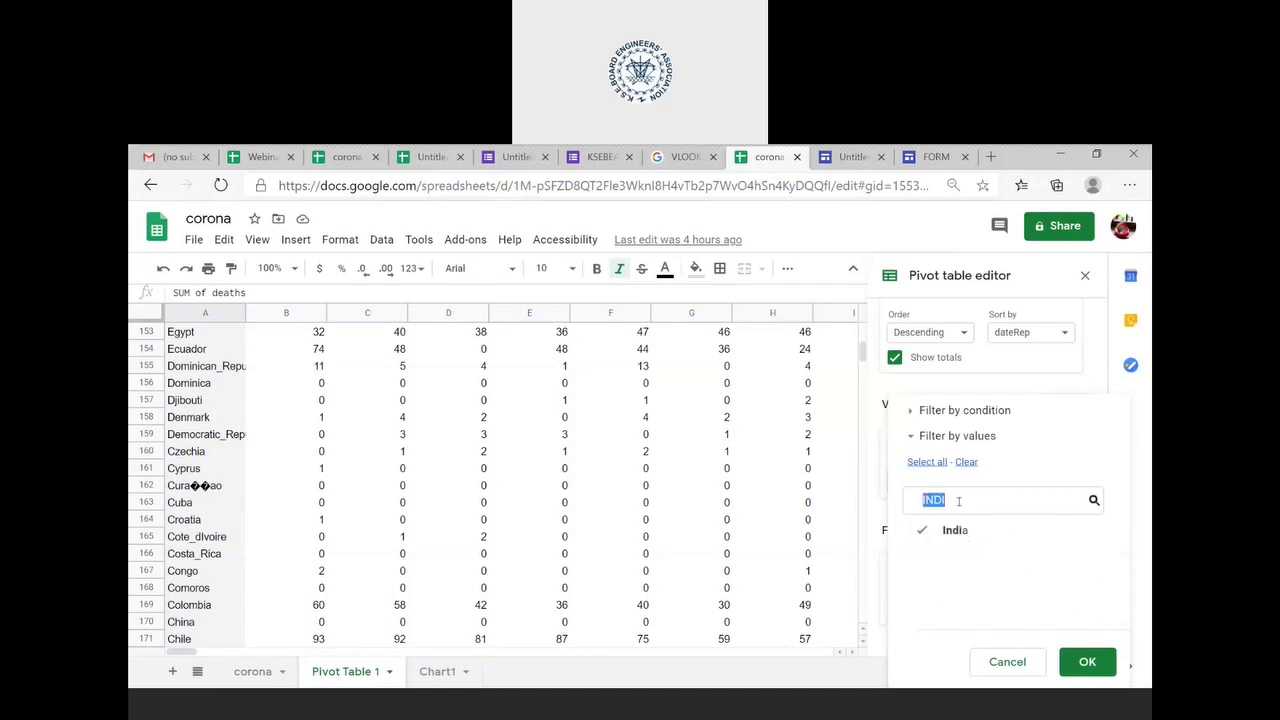
{"action": "type", "text": "UNITE"}
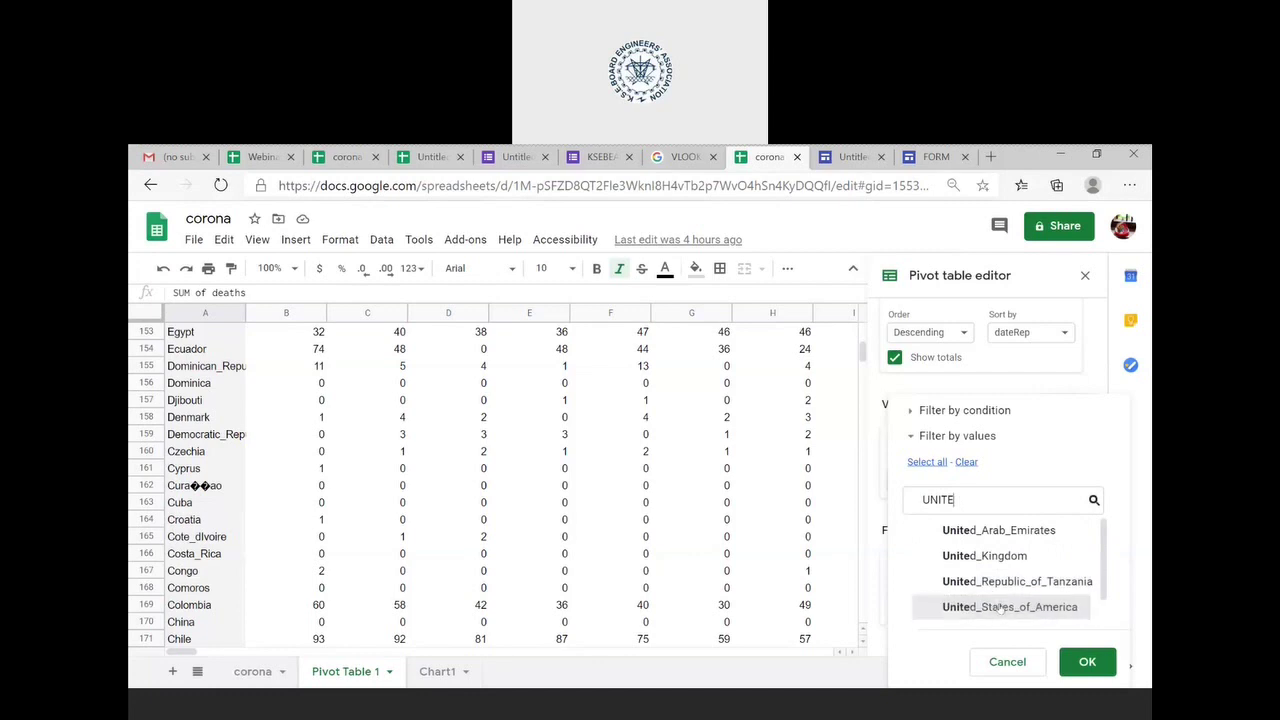
{"action": "left_click", "coordinate": [1000, 607]}
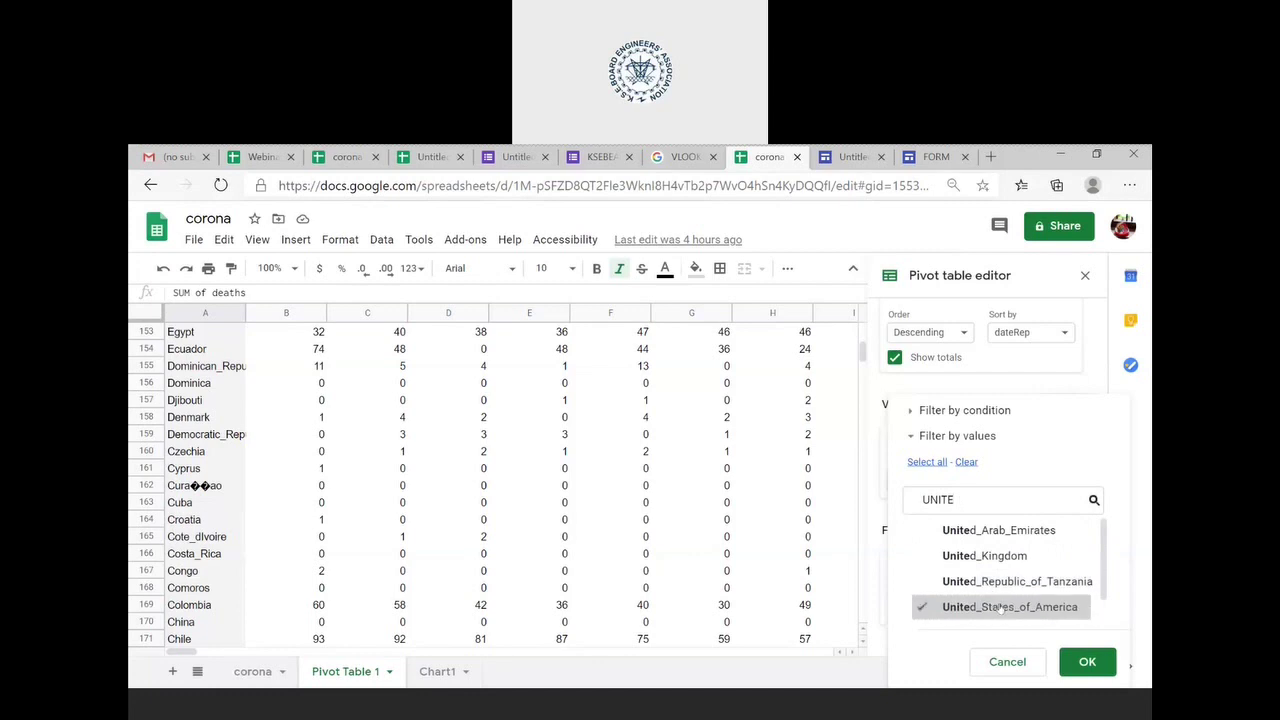
{"action": "left_click", "coordinate": [1086, 661]}
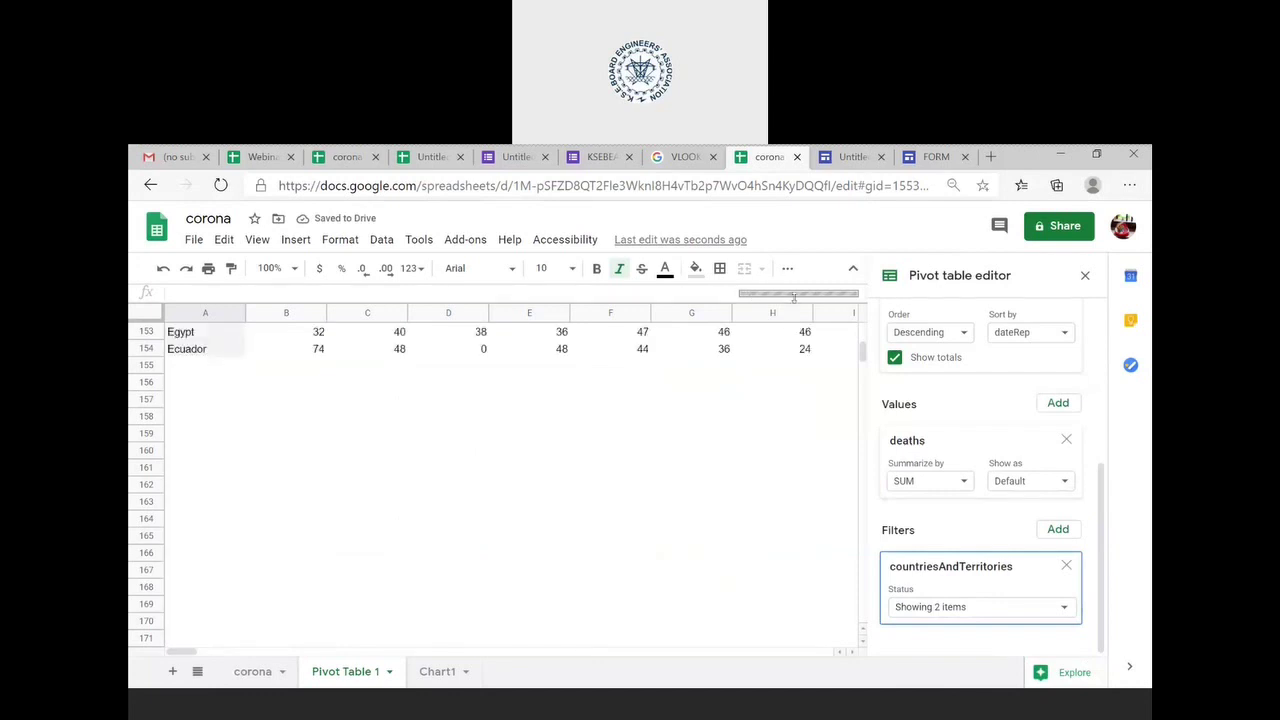
{"action": "scroll", "coordinate": [686, 397], "scroll_direction": "up", "scroll_amount": 5}
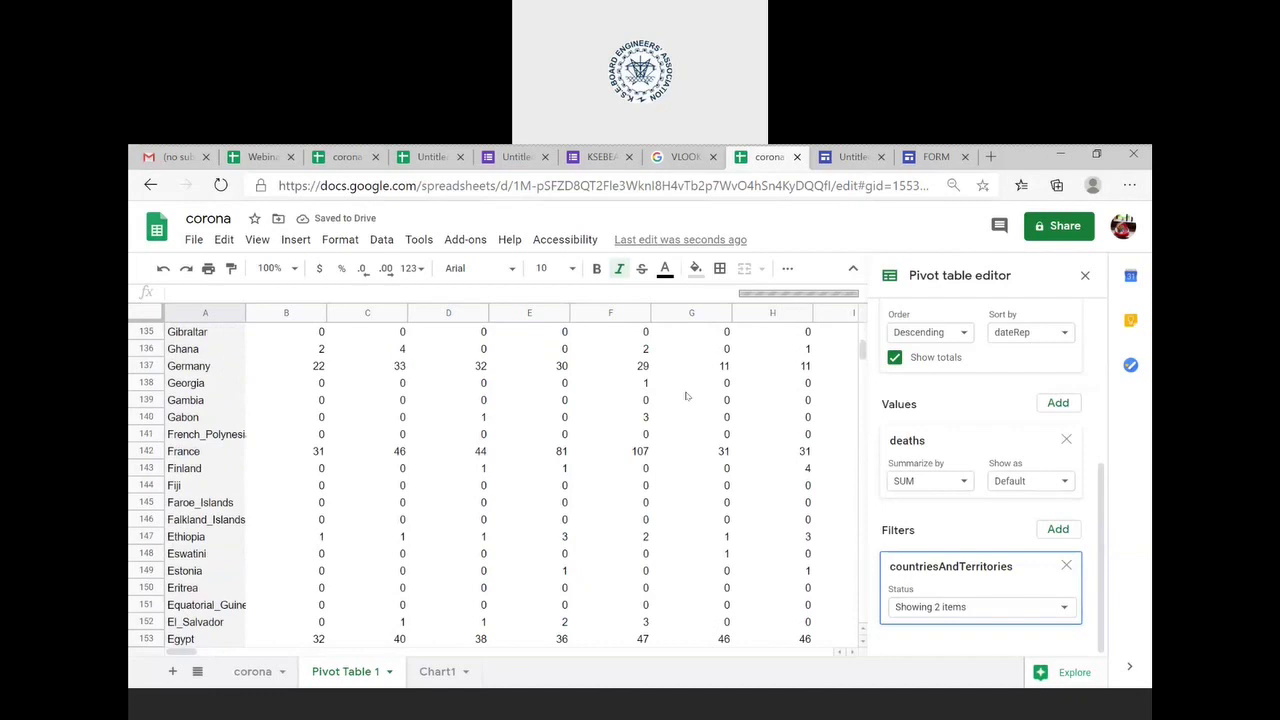
{"action": "scroll", "coordinate": [686, 397], "scroll_direction": "up", "scroll_amount": 3}
{"action": "scroll", "coordinate": [686, 397], "scroll_direction": "up", "scroll_amount": 15}
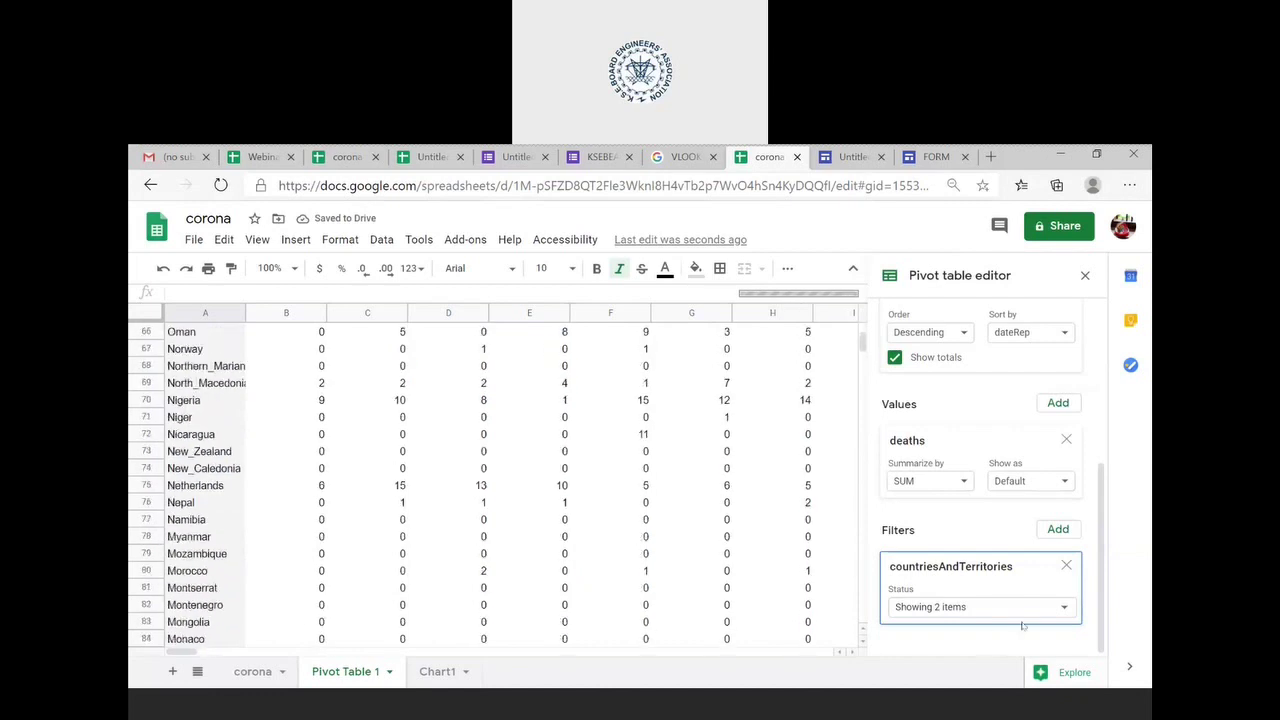
{"action": "scroll", "coordinate": [559, 439], "scroll_direction": "up", "scroll_amount": 20}
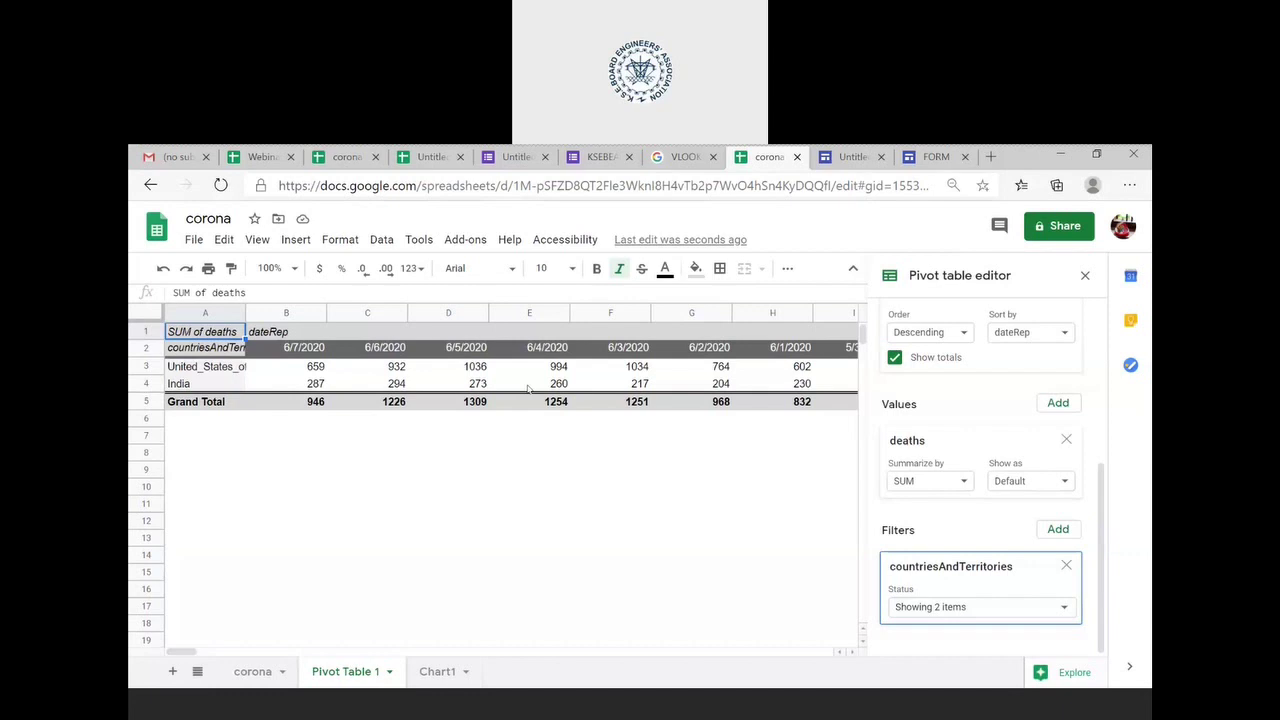
{"action": "left_click", "coordinate": [432, 672]}
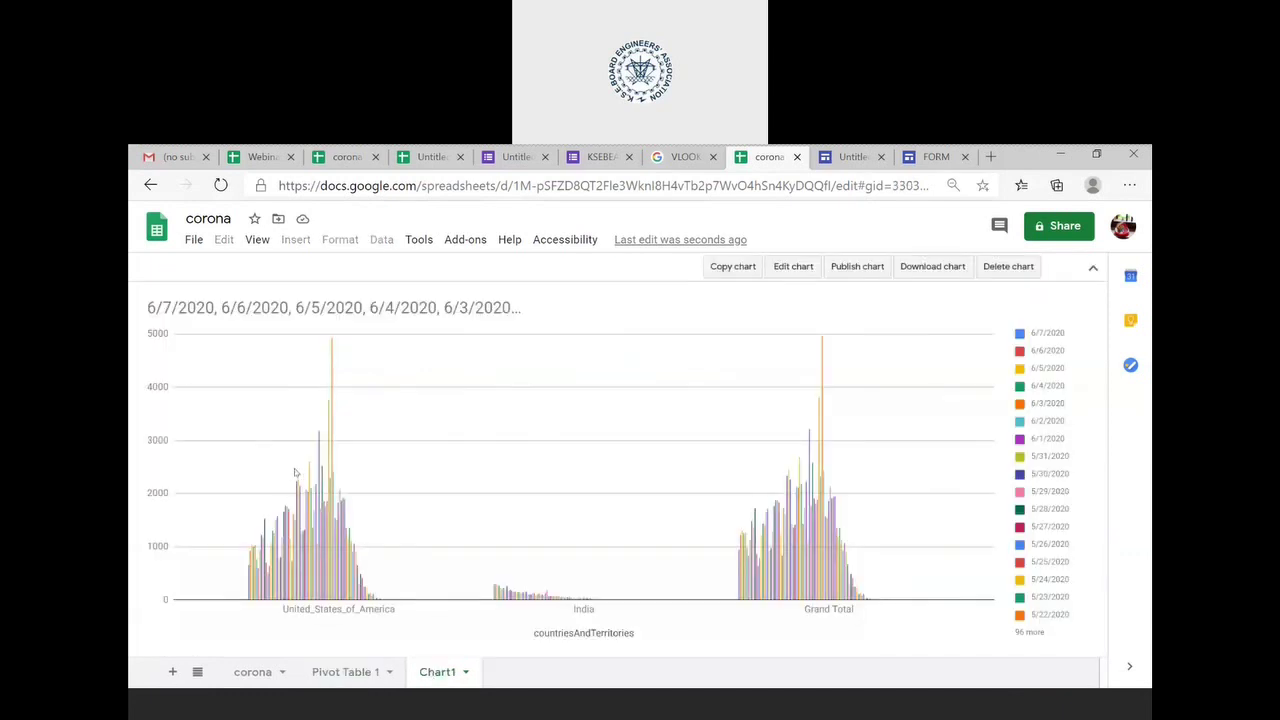
{"action": "mouse_move", "coordinate": [298, 510]}
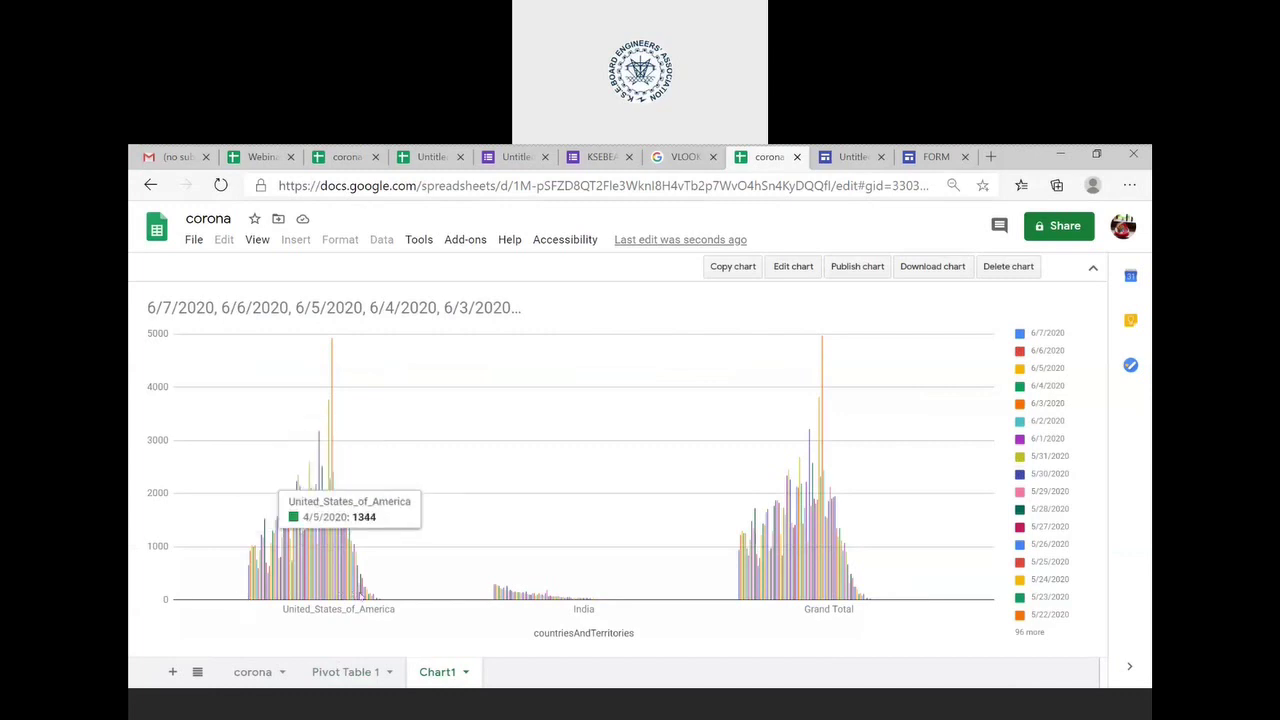
{"action": "mouse_move", "coordinate": [372, 596]}
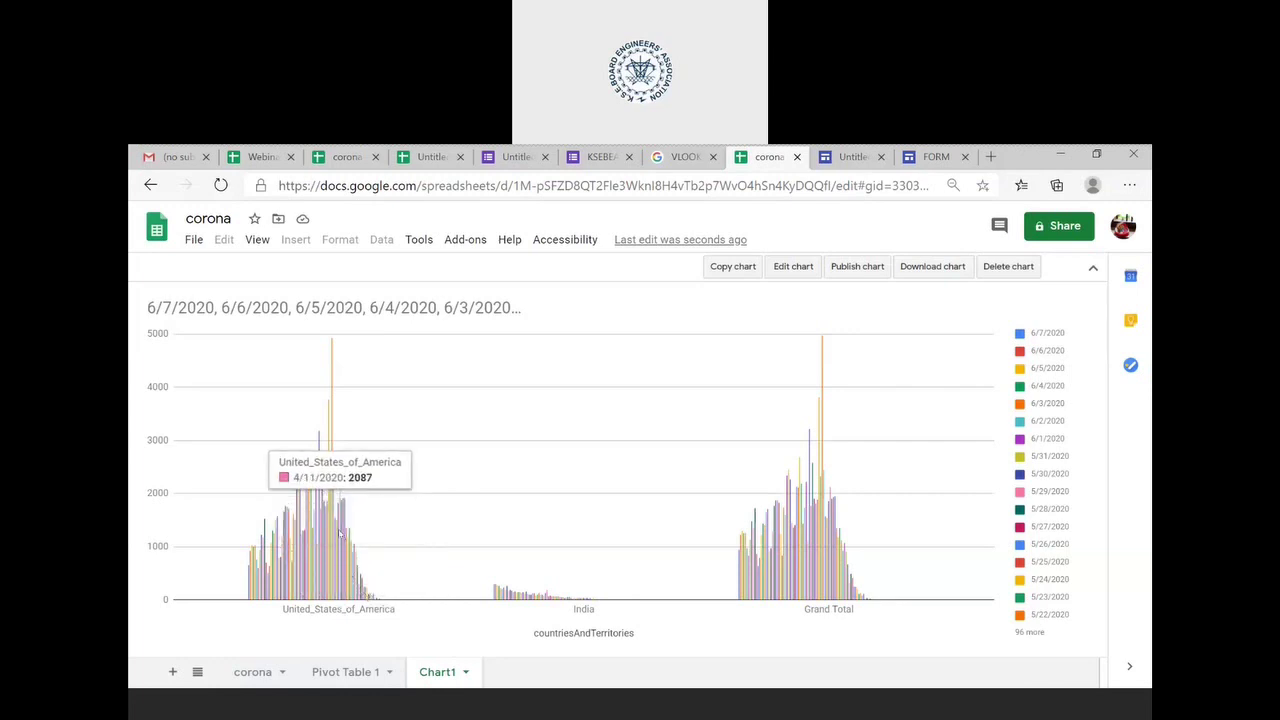
{"action": "mouse_move", "coordinate": [333, 456]}
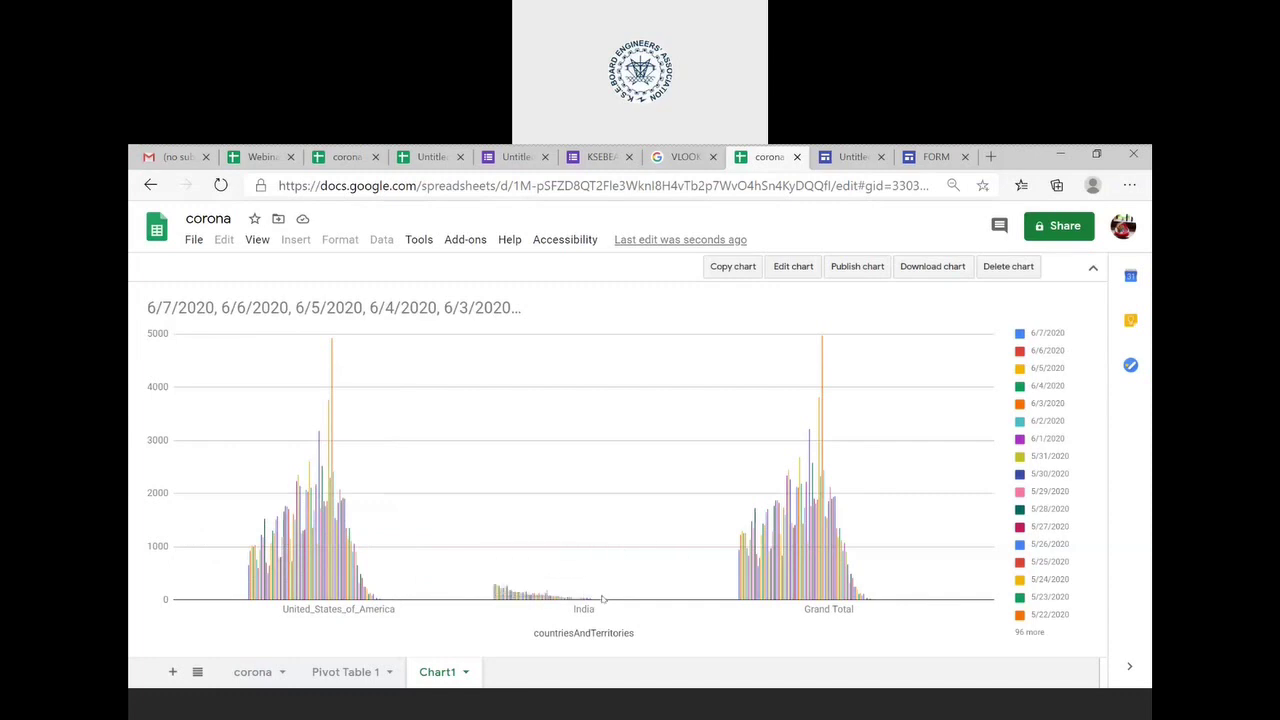
- Switch to the corona data sheet showing Afghanistan's daily figures
{"action": "mouse_move", "coordinate": [506, 600]}
{"action": "mouse_move", "coordinate": [842, 574]}
{"action": "left_click", "coordinate": [268, 680]}
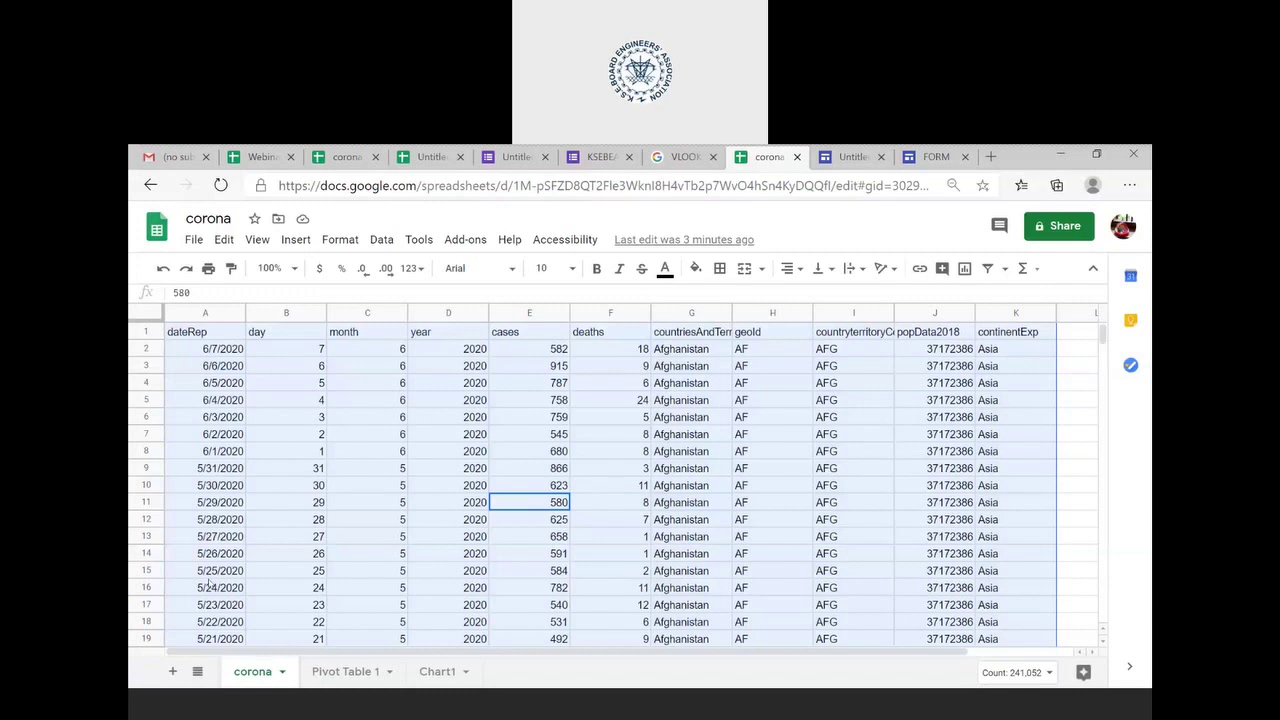
- Download the corona spreadsheet as a Microsoft Excel (.xlsx) file
{"action": "left_click", "coordinate": [193, 239]}
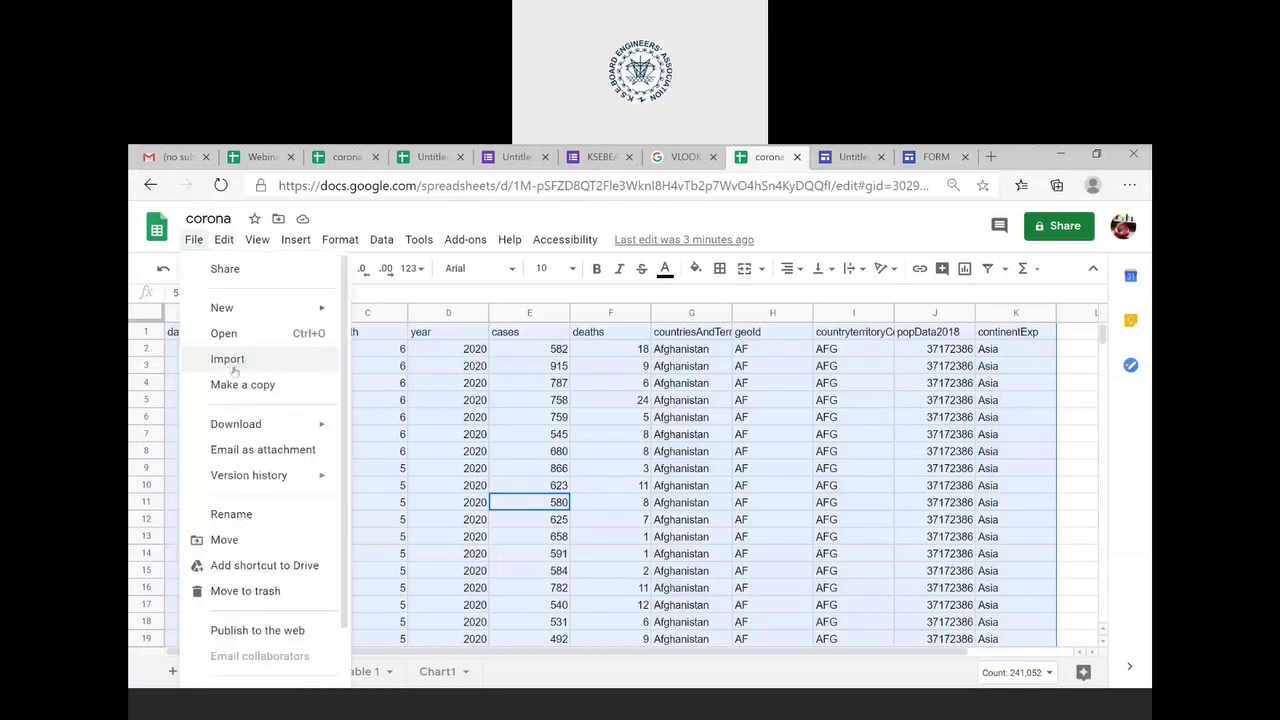
{"action": "mouse_move", "coordinate": [260, 422]}
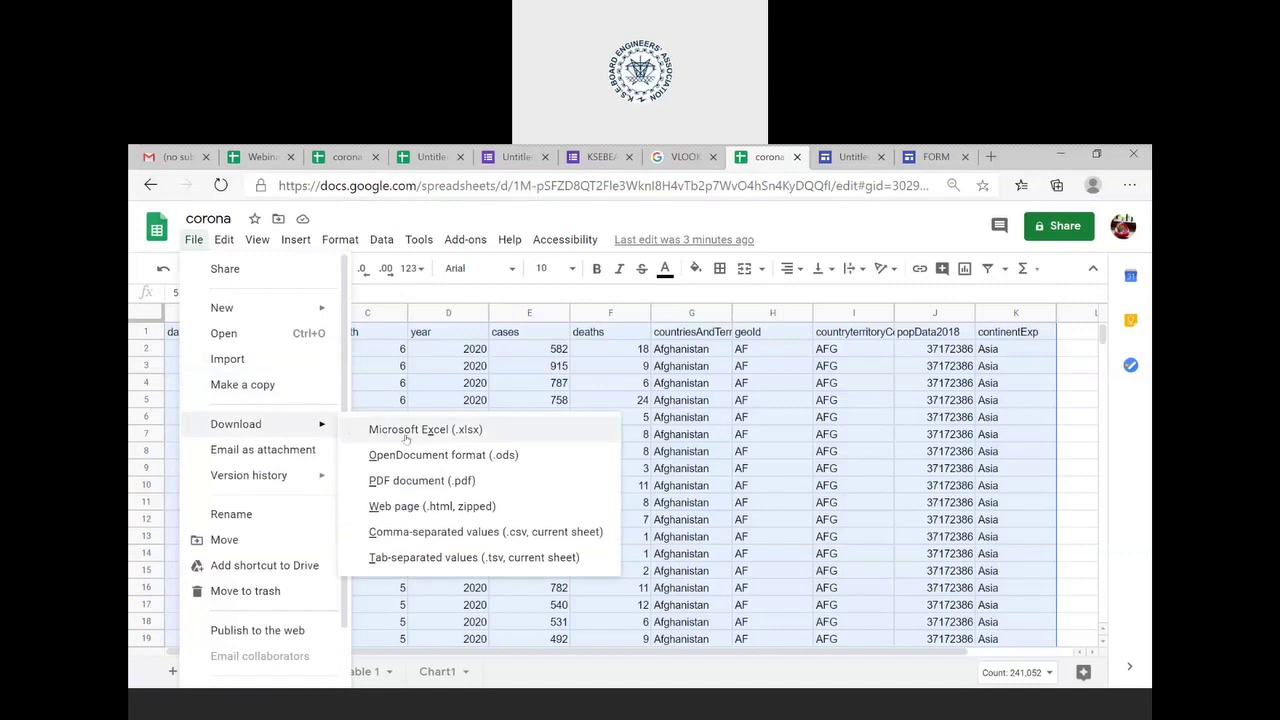
{"action": "left_click", "coordinate": [405, 432]}
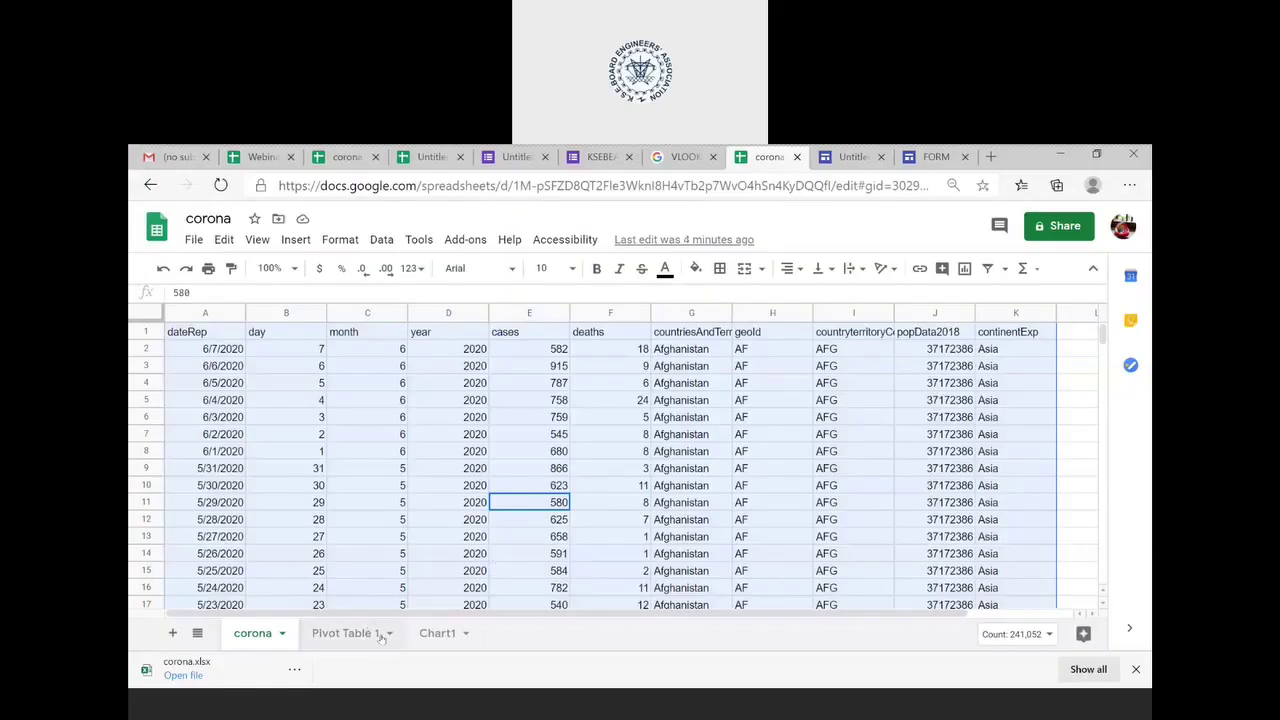
- In the Webinar spreadsheet, dismiss the leftover import dialog and go to the query sheet
{"action": "left_click", "coordinate": [268, 160]}
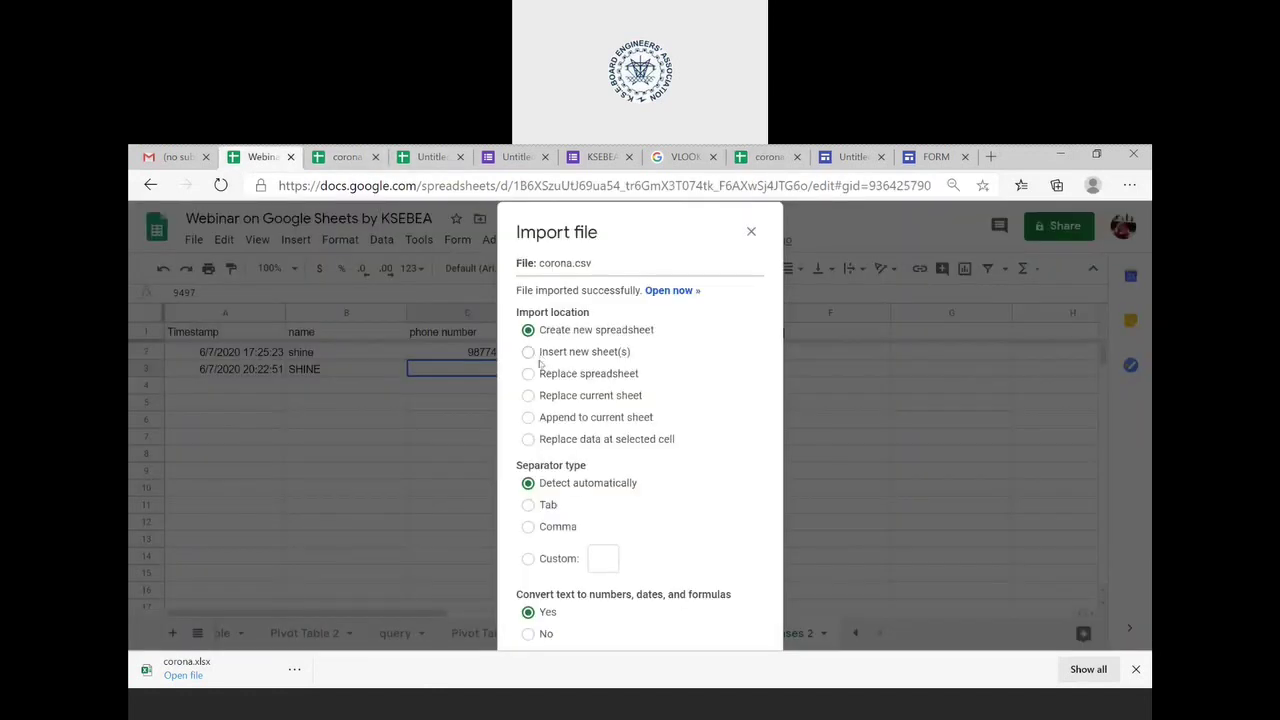
{"action": "left_click", "coordinate": [750, 231]}
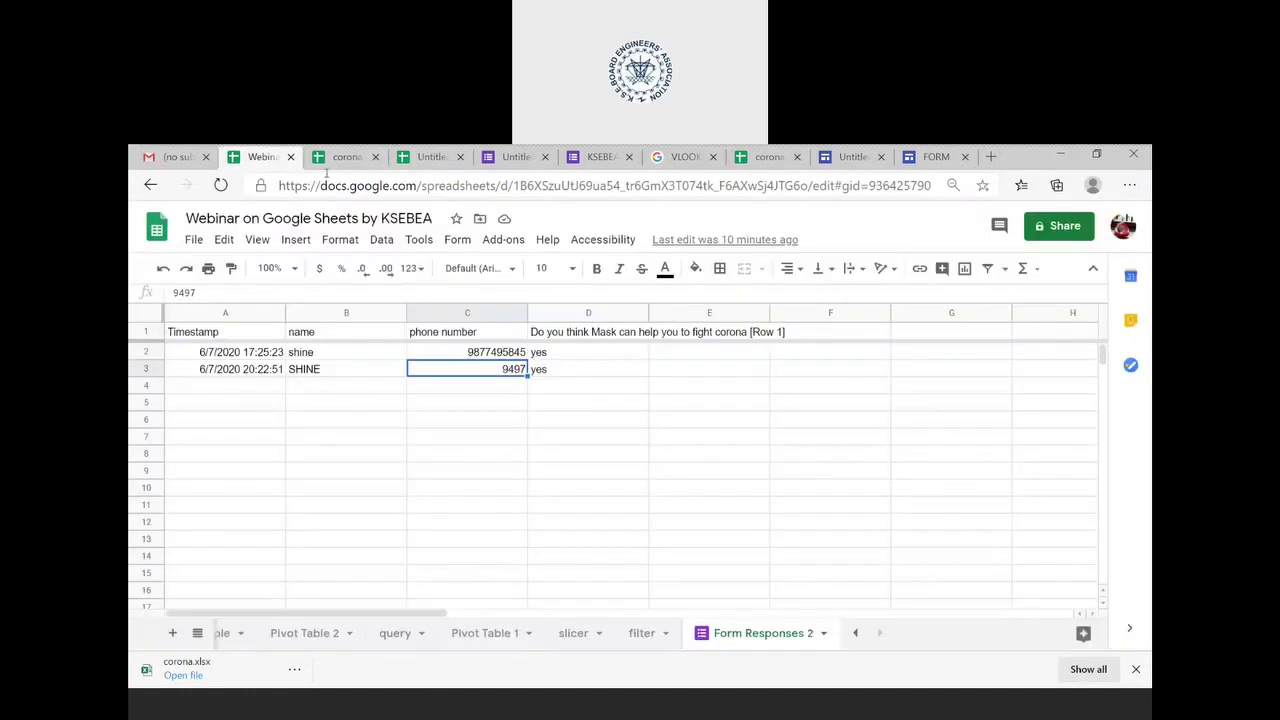
{"action": "left_click", "coordinate": [408, 643]}
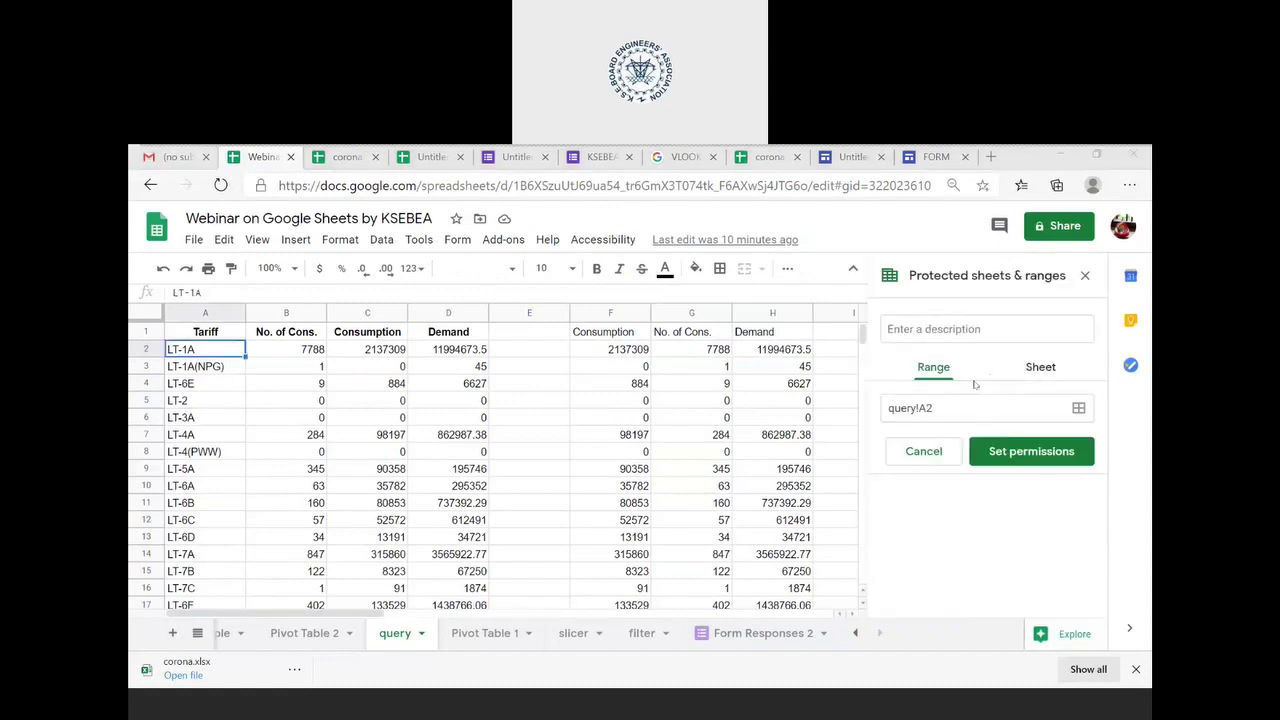
- Protect the entire query sheet except cells A1:D6 and proceed to set permissions
{"action": "left_click", "coordinate": [218, 335]}
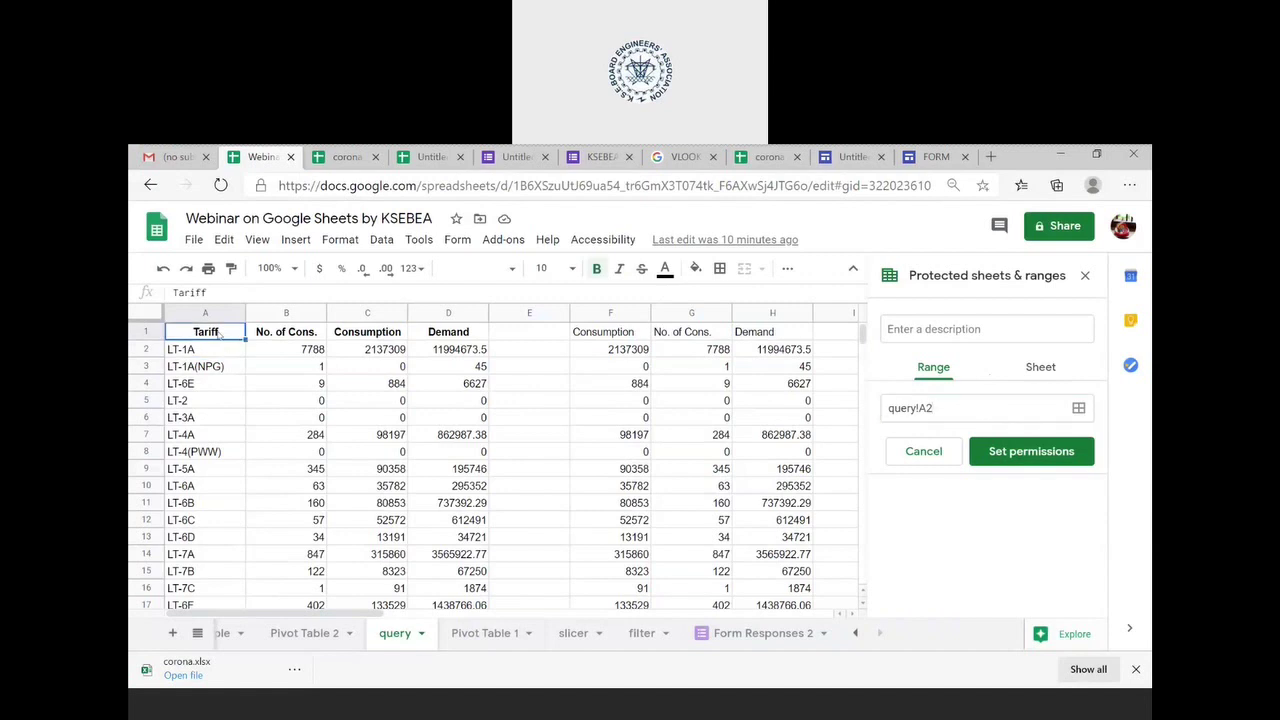
{"action": "key", "text": "shift+Right"}
{"action": "key", "text": "shift+Right"}
{"action": "key", "text": "shift+Down"}
{"action": "key", "text": "shift+Down"}
{"action": "key", "text": "shift+Down"}
{"action": "key", "text": "shift+Down"}
{"action": "key", "text": "shift+Down"}
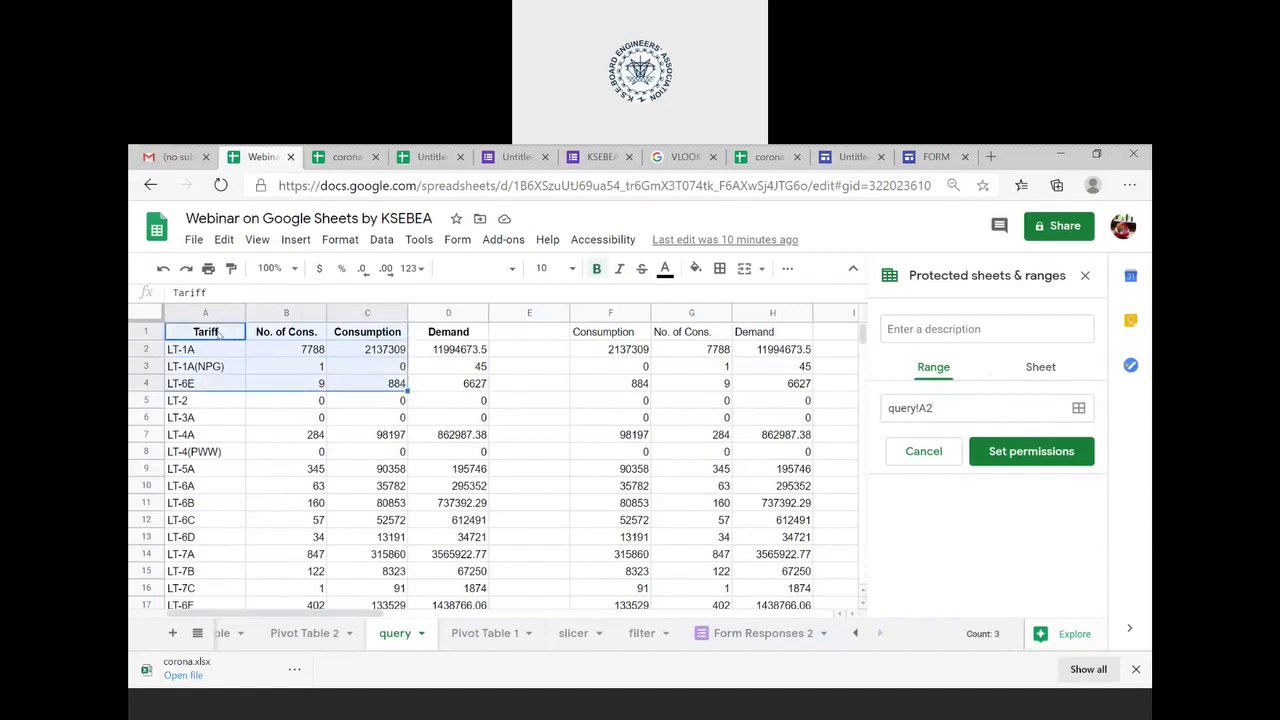
{"action": "key", "text": "shift+Right"}
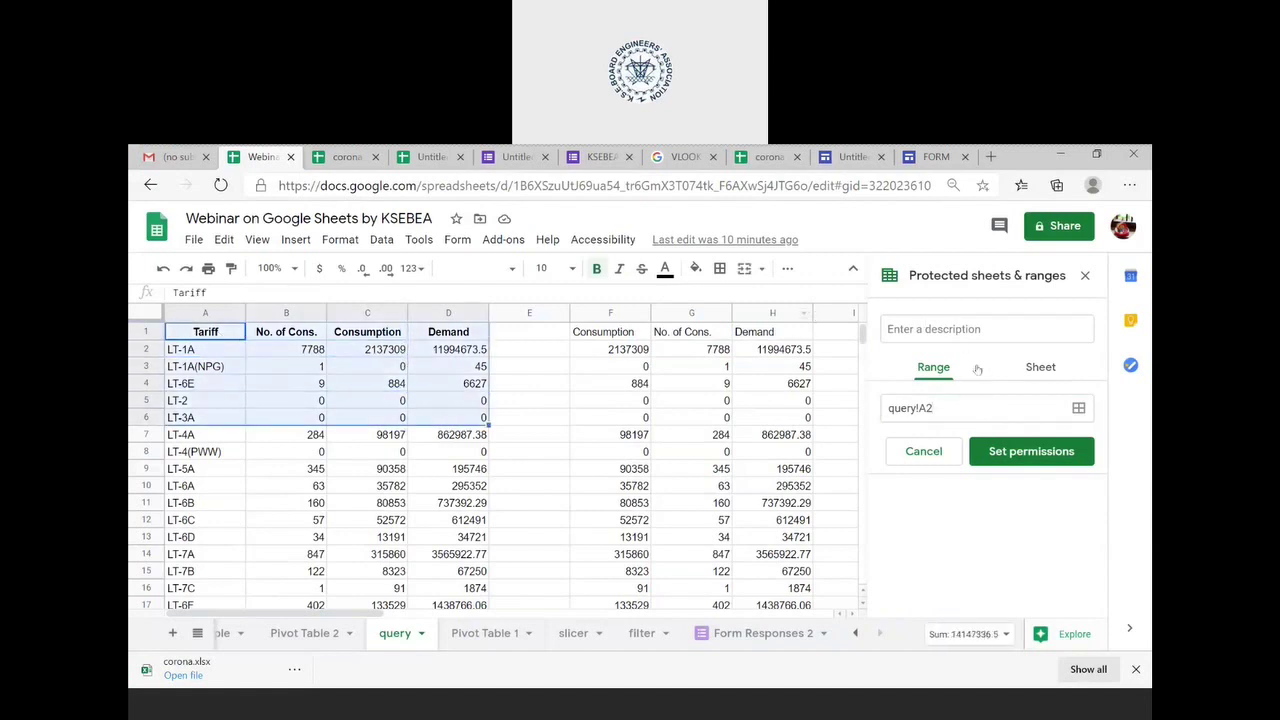
{"action": "left_click", "coordinate": [1030, 368]}
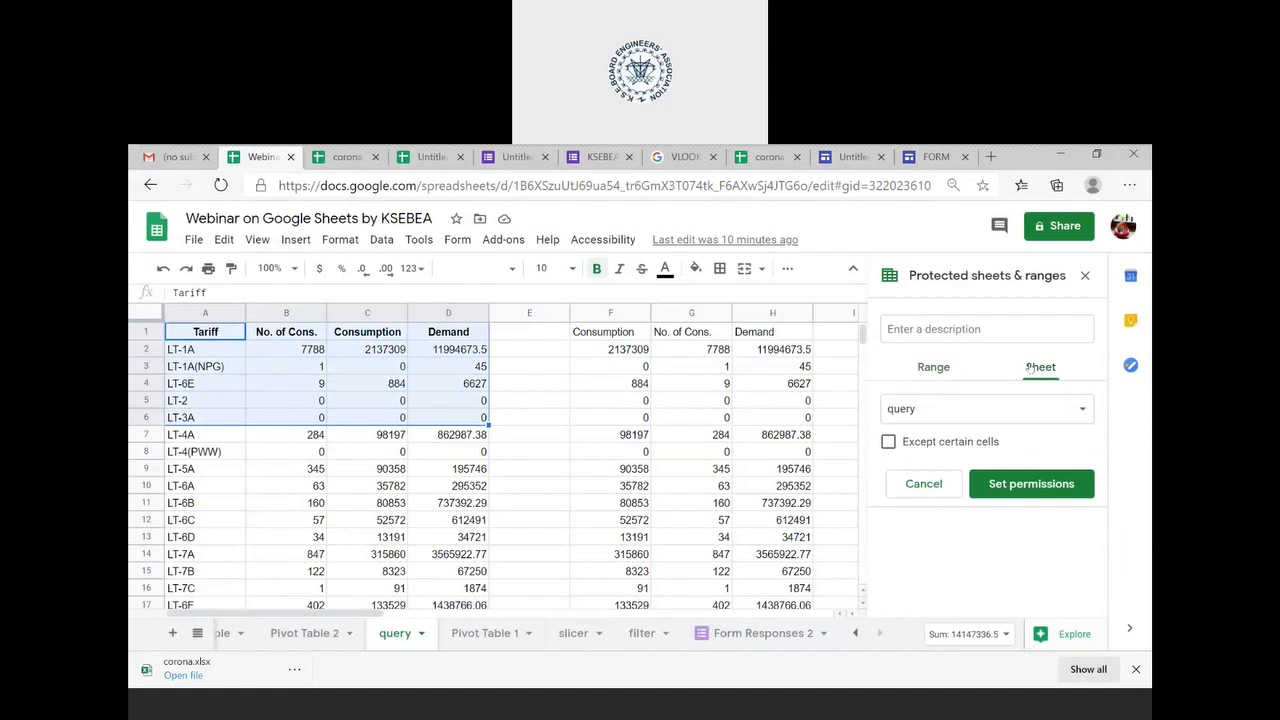
{"action": "left_click", "coordinate": [958, 446]}
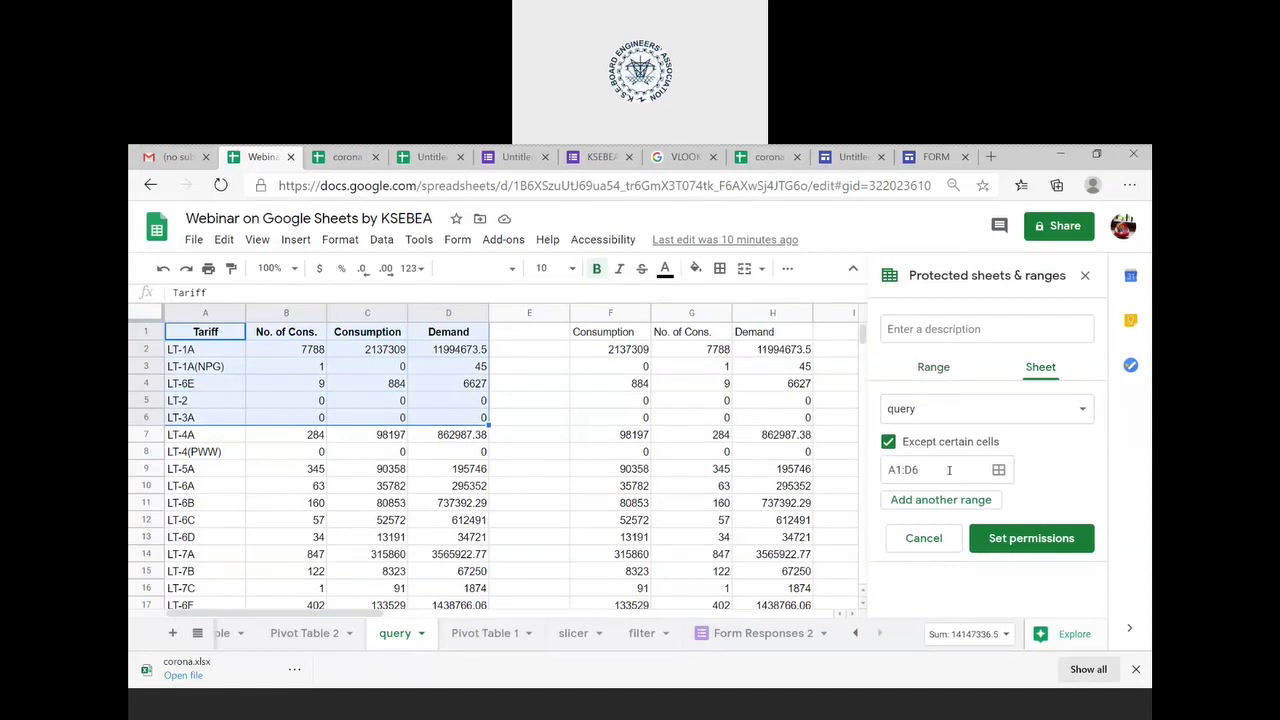
{"action": "left_click", "coordinate": [1037, 541]}
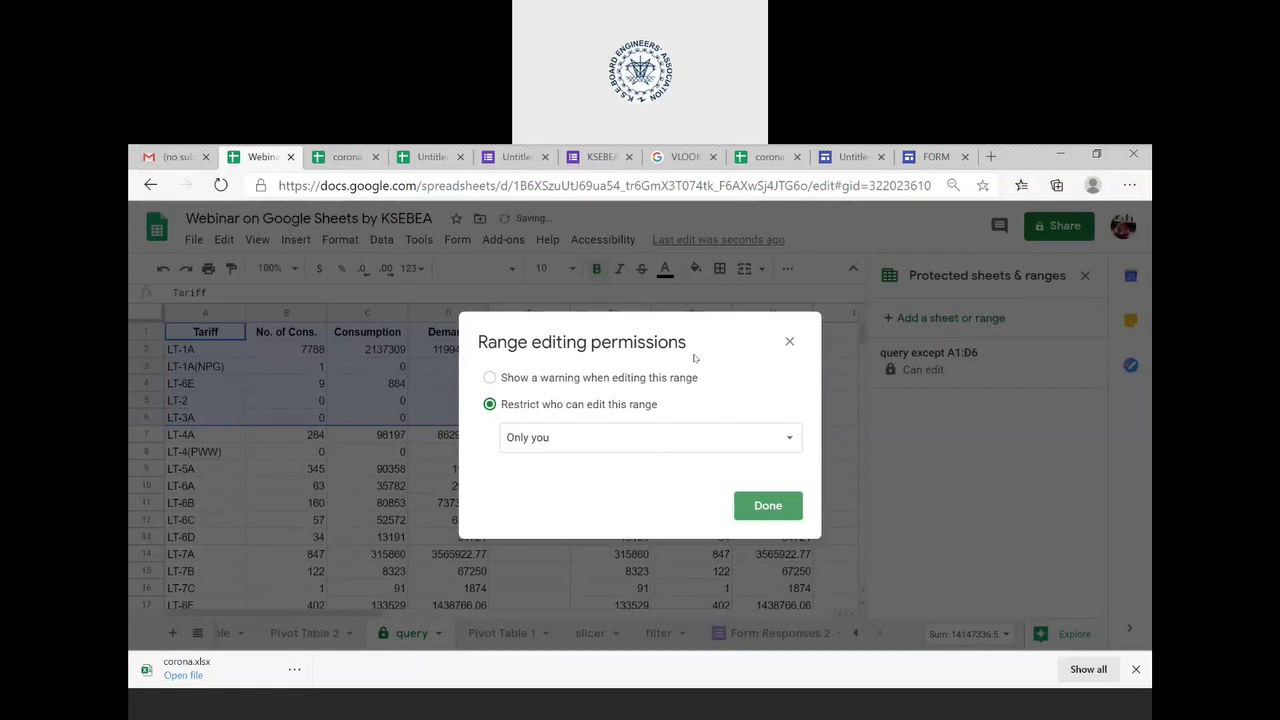
- Switch editing permissions to Custom and add the suggested contact as an editor alongside yourself
{"action": "triple_click", "coordinate": [695, 357]}
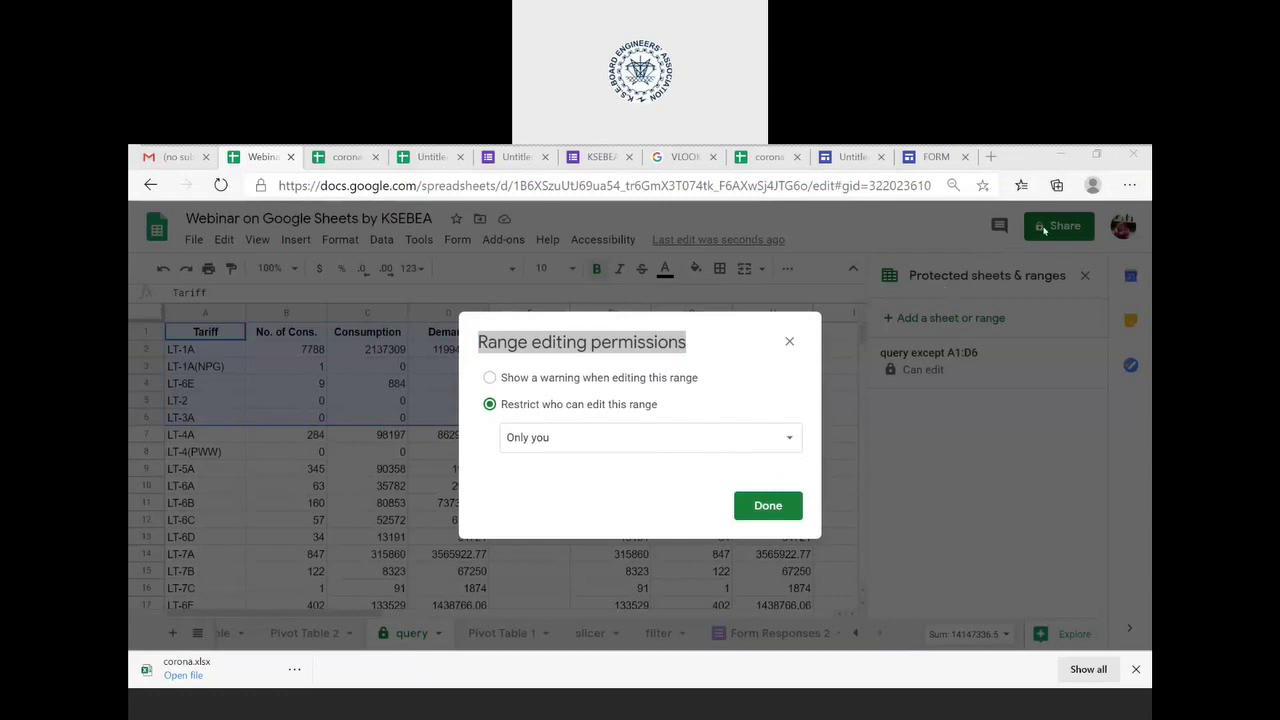
{"action": "left_click", "coordinate": [763, 440]}
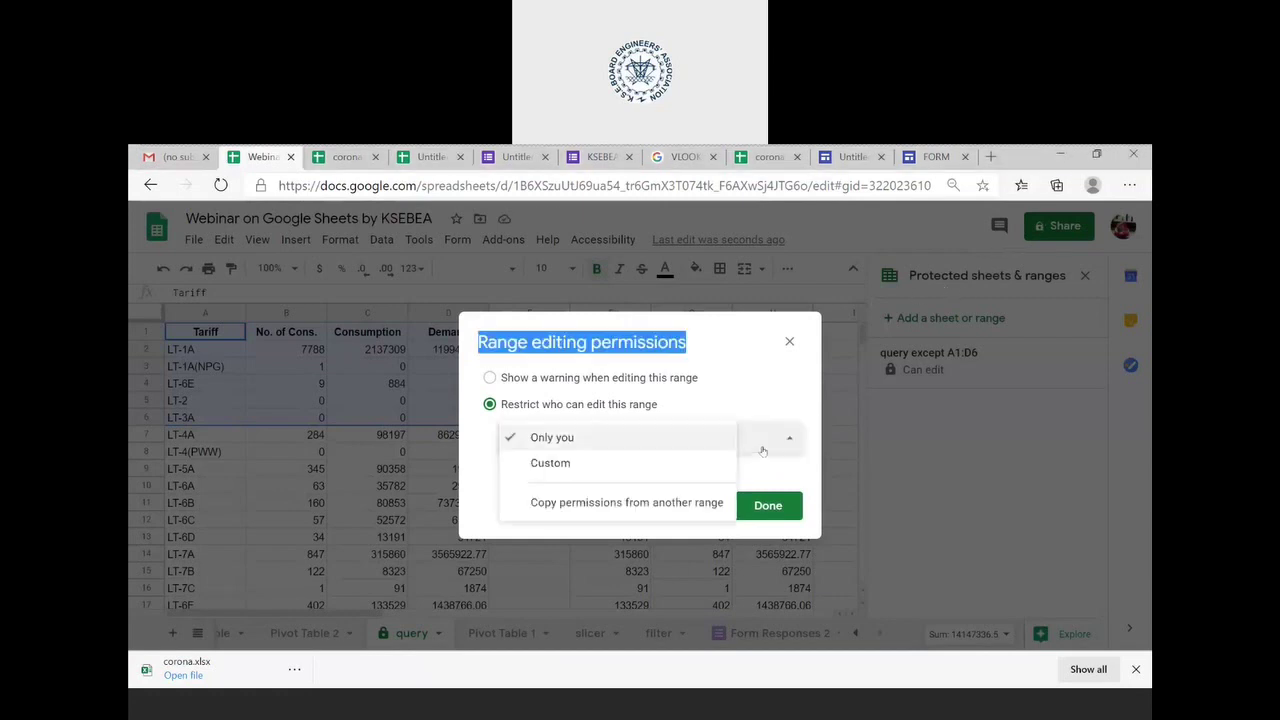
{"action": "left_click", "coordinate": [682, 478]}
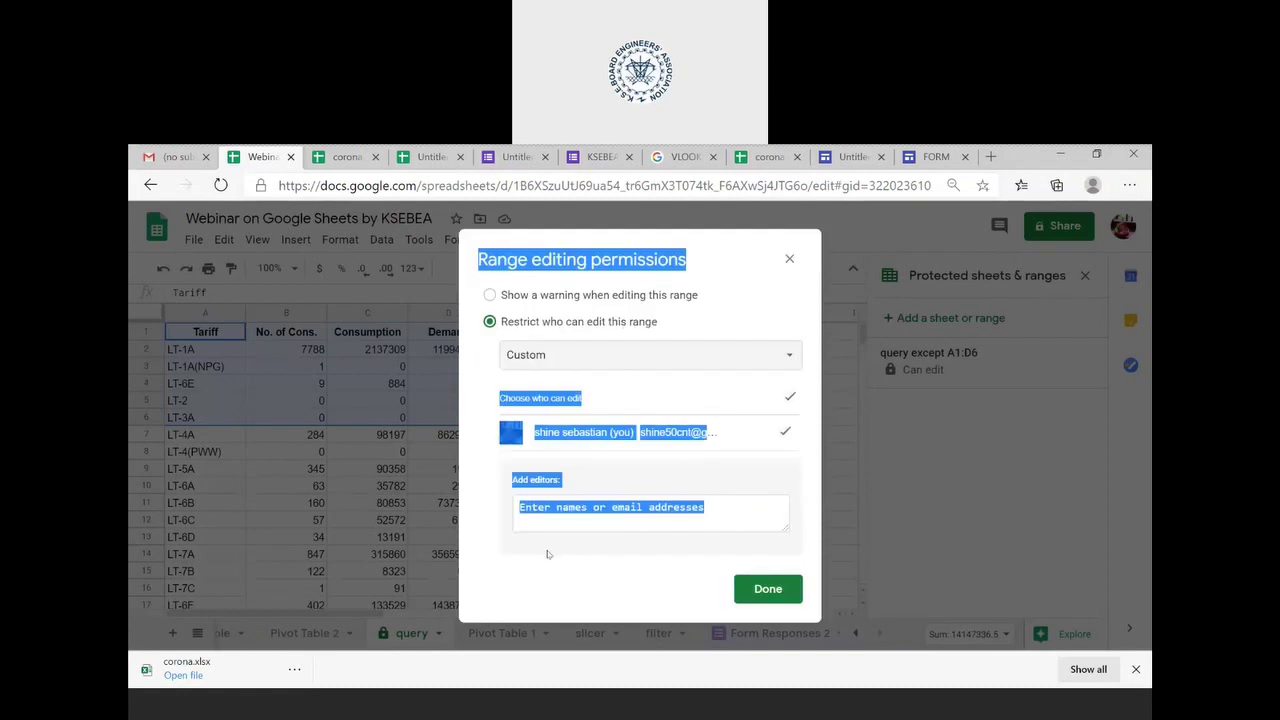
{"action": "left_click", "coordinate": [604, 513]}
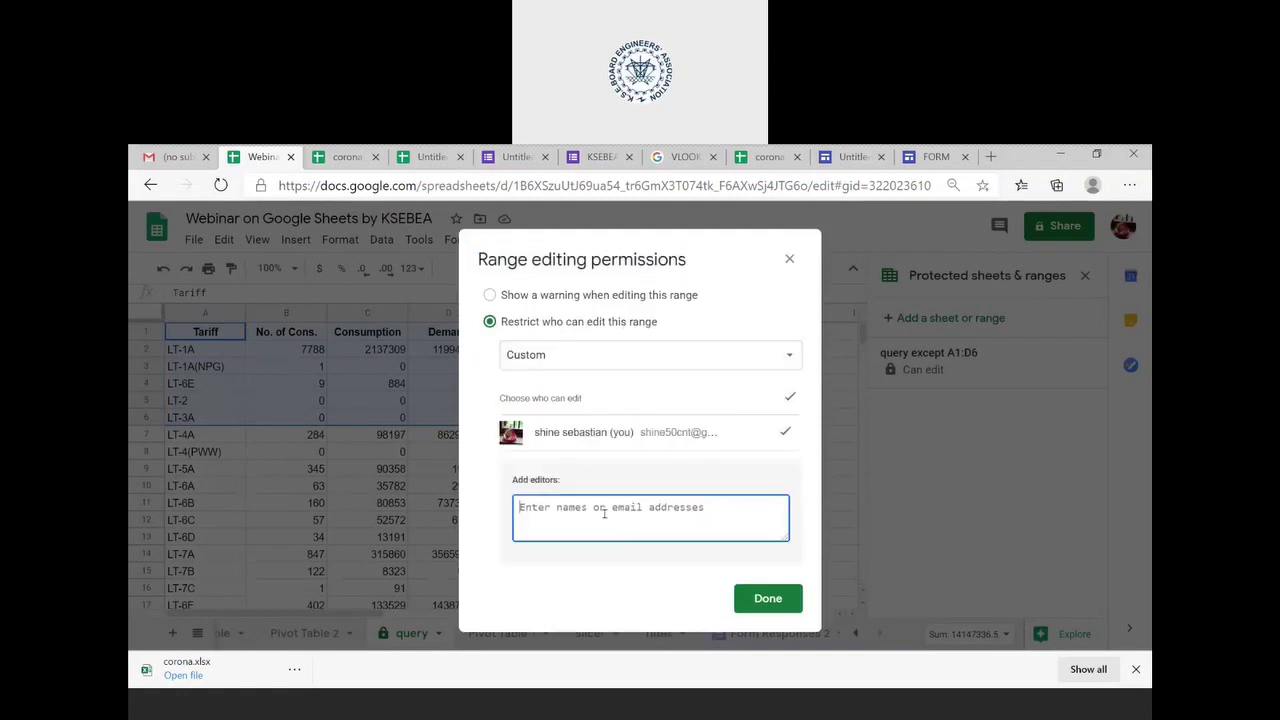
{"action": "type", "text": "JOB"}
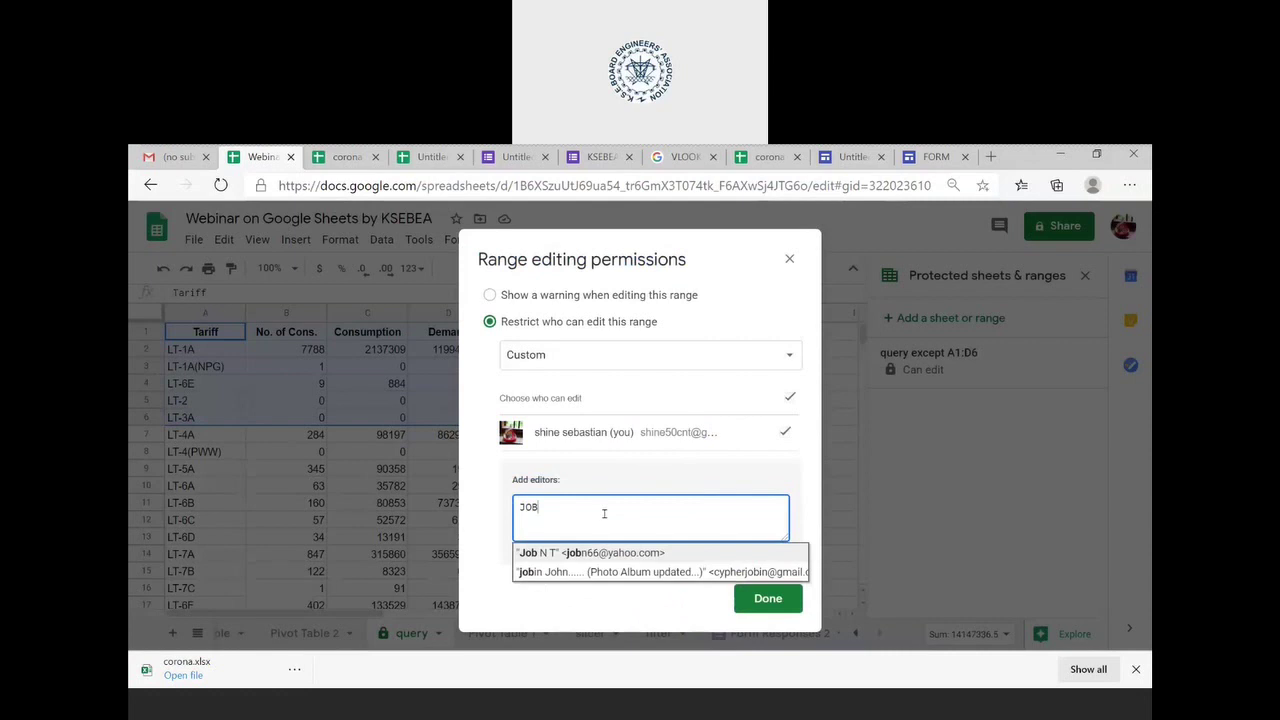
{"action": "key", "text": "ctrl+a"}
{"action": "type", "text": "VIVV"}
{"action": "key", "text": "BackSpace"}
{"action": "type", "text": "E"}
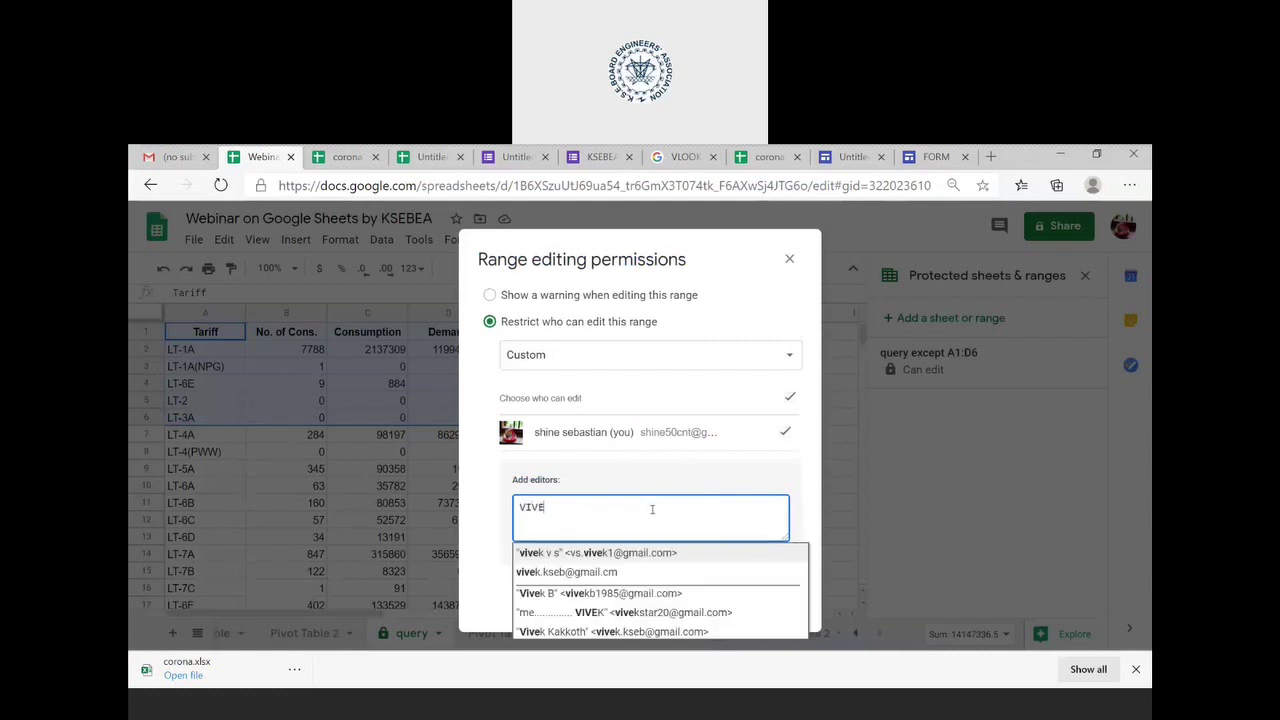
{"action": "left_click", "coordinate": [652, 553]}
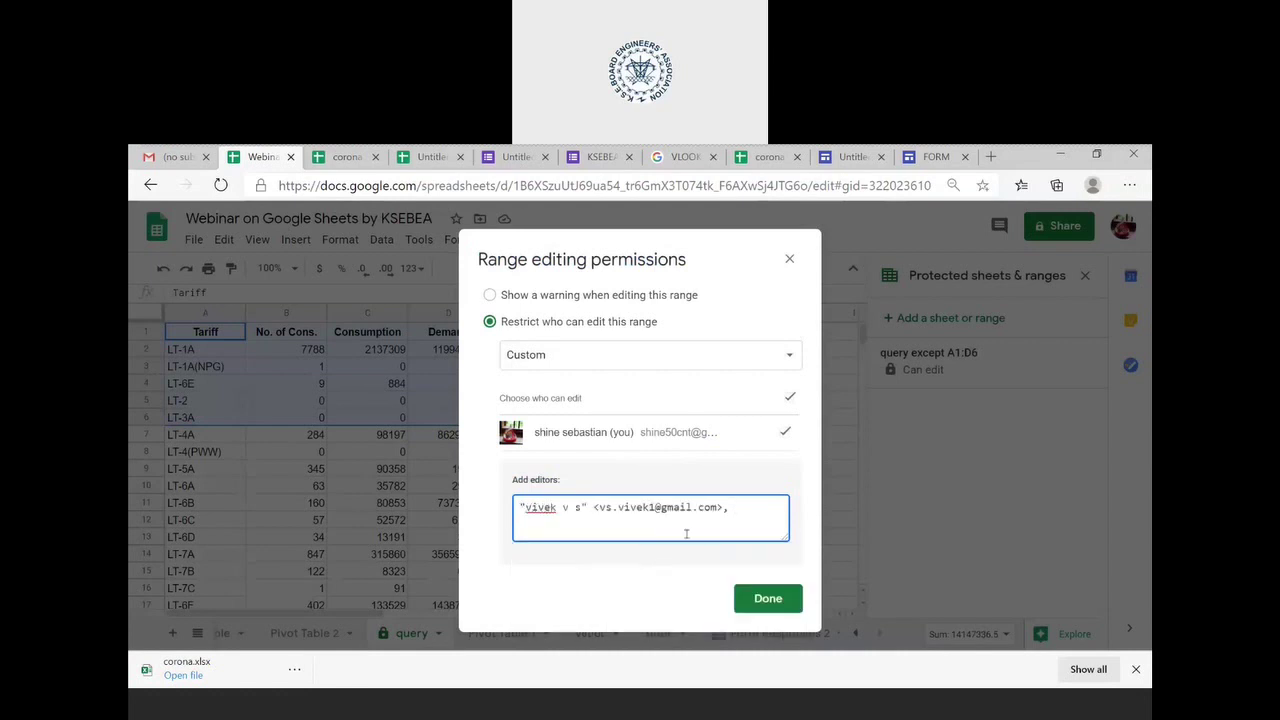
{"action": "left_click", "coordinate": [790, 257]}
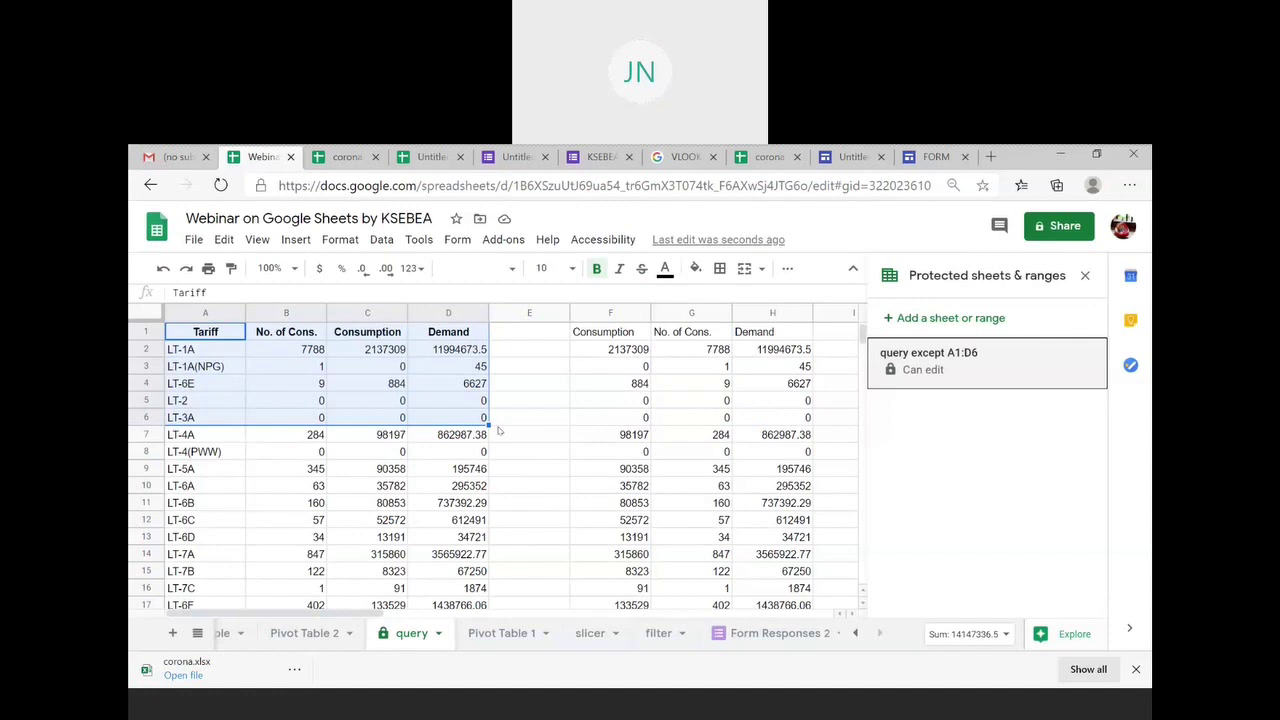
- Select the query data range A1:D28 and start a new range protection on it
{"action": "key", "text": "Down"}
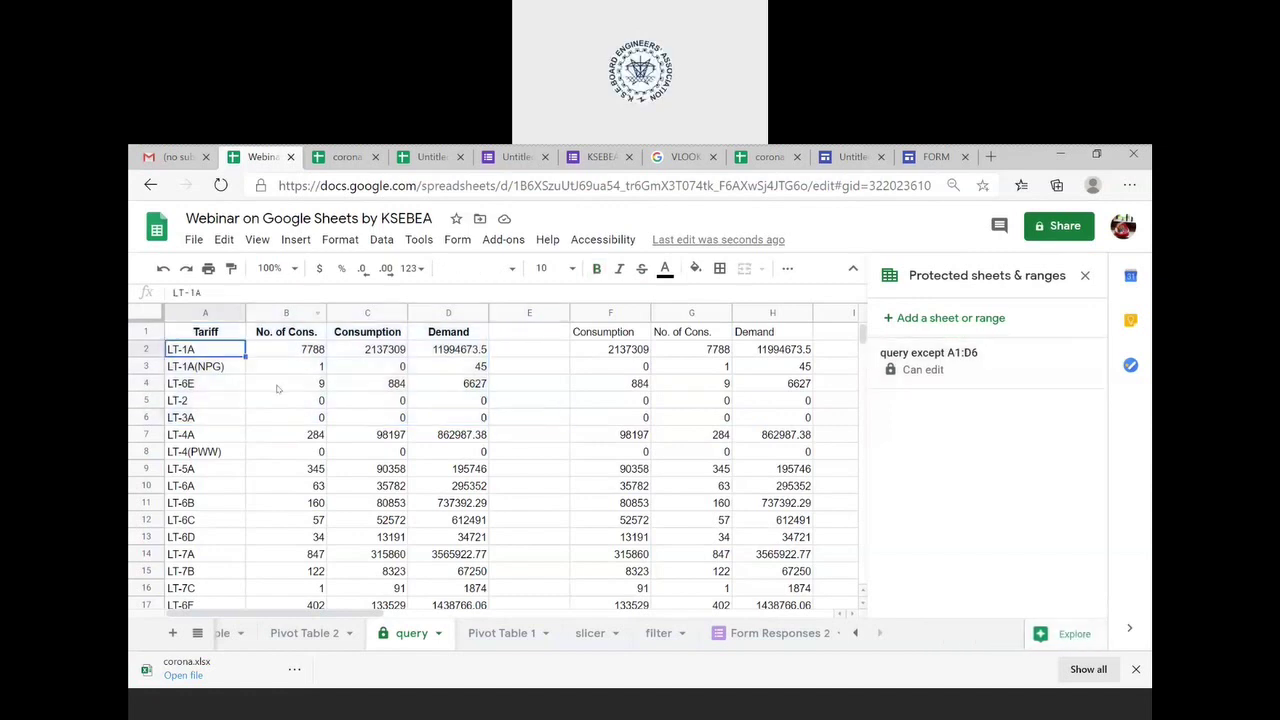
{"action": "key", "text": "ctrl+a"}
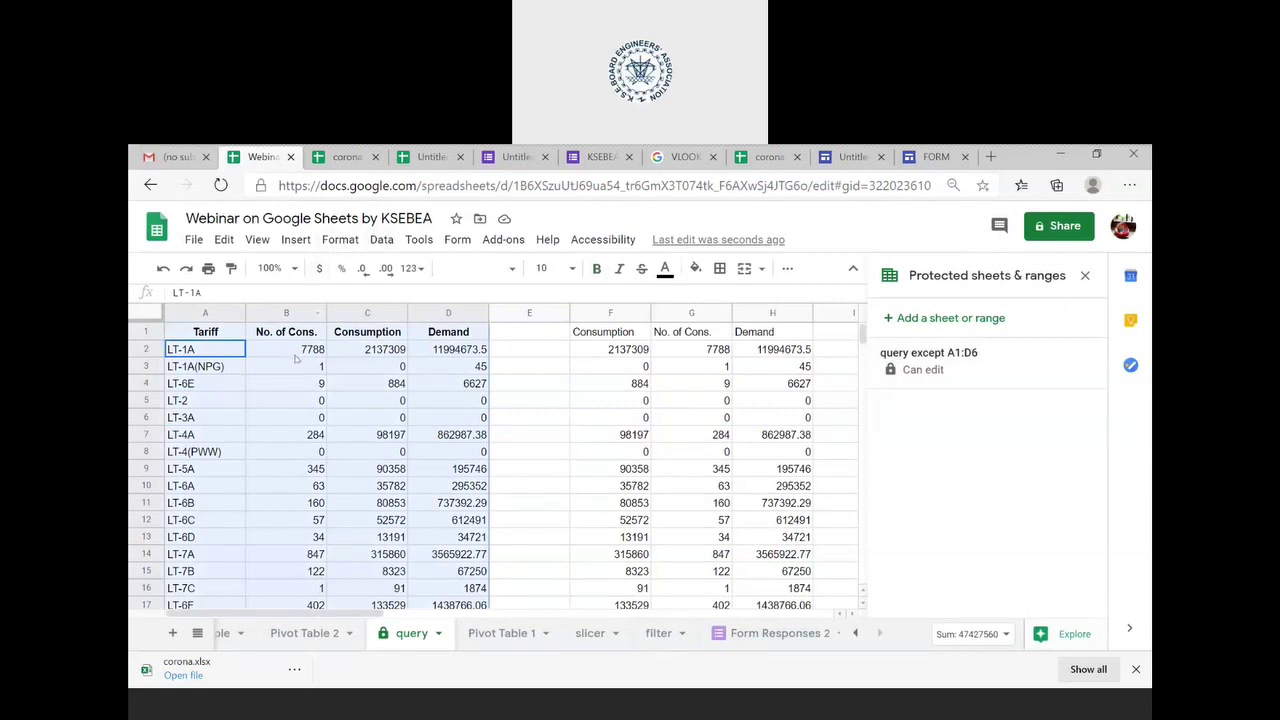
{"action": "right_click", "coordinate": [296, 359]}
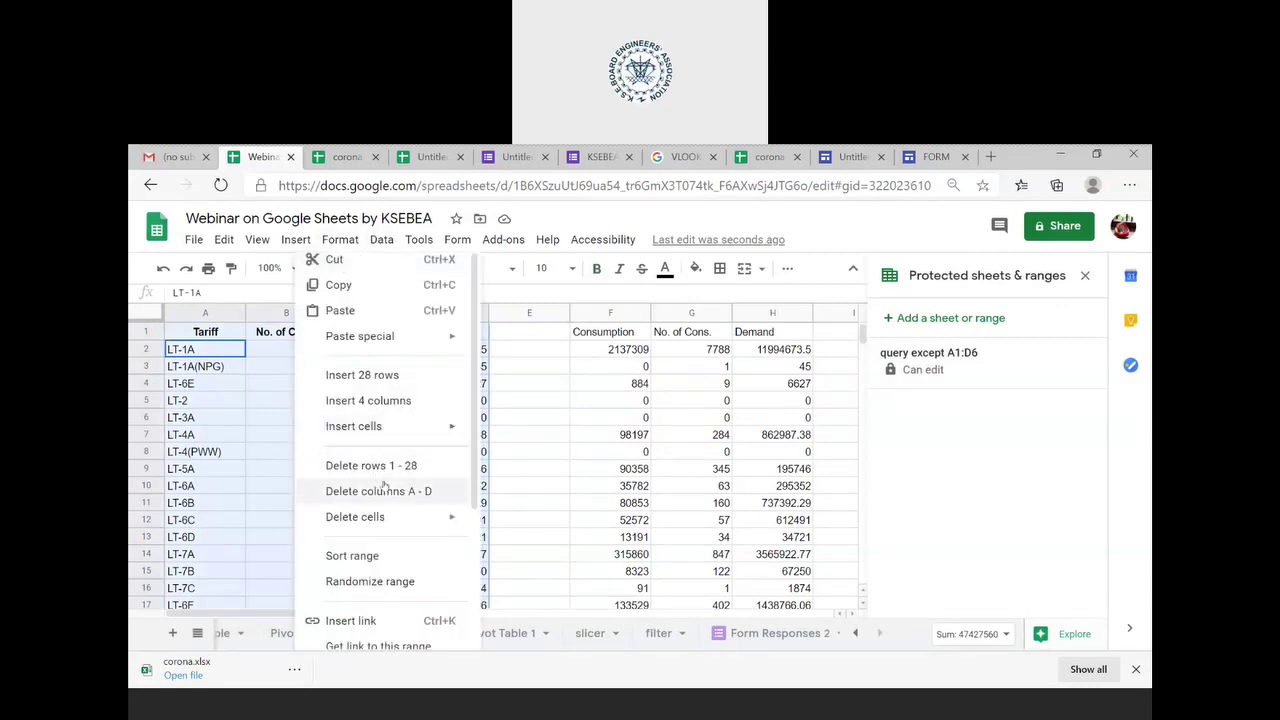
{"action": "scroll", "coordinate": [386, 485], "scroll_direction": "down", "scroll_amount": 3}
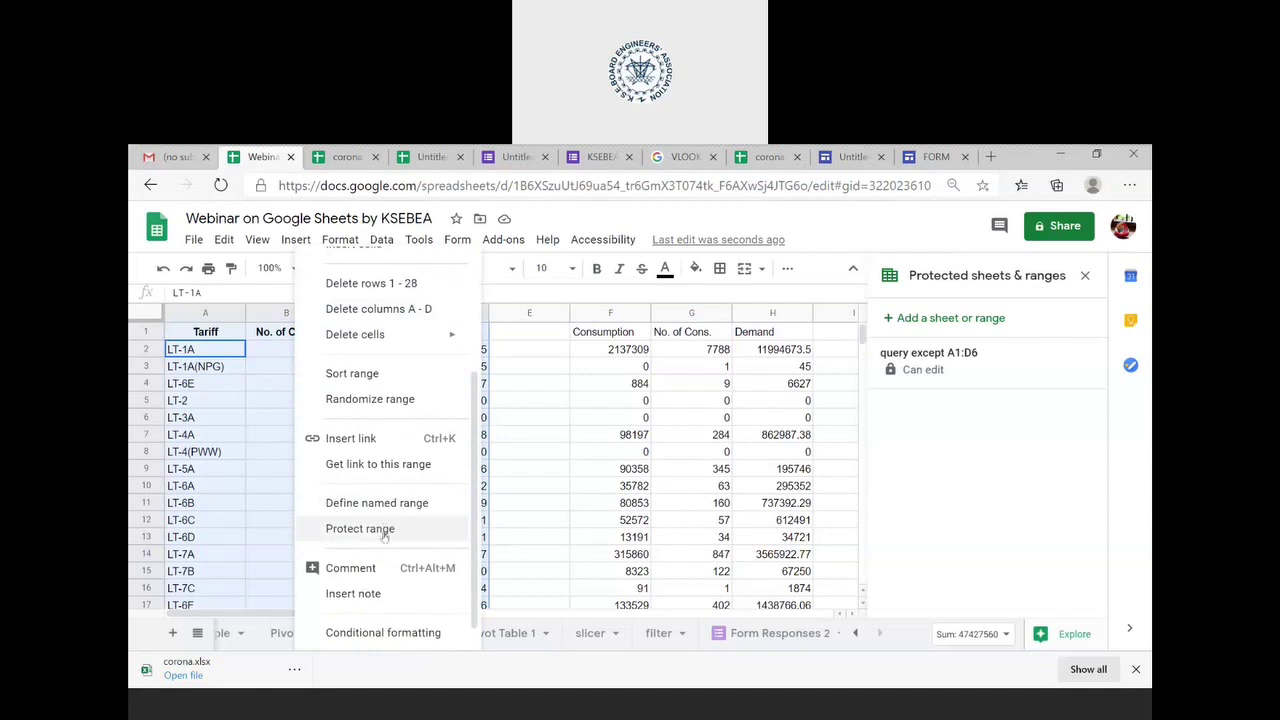
{"action": "left_click", "coordinate": [384, 537]}
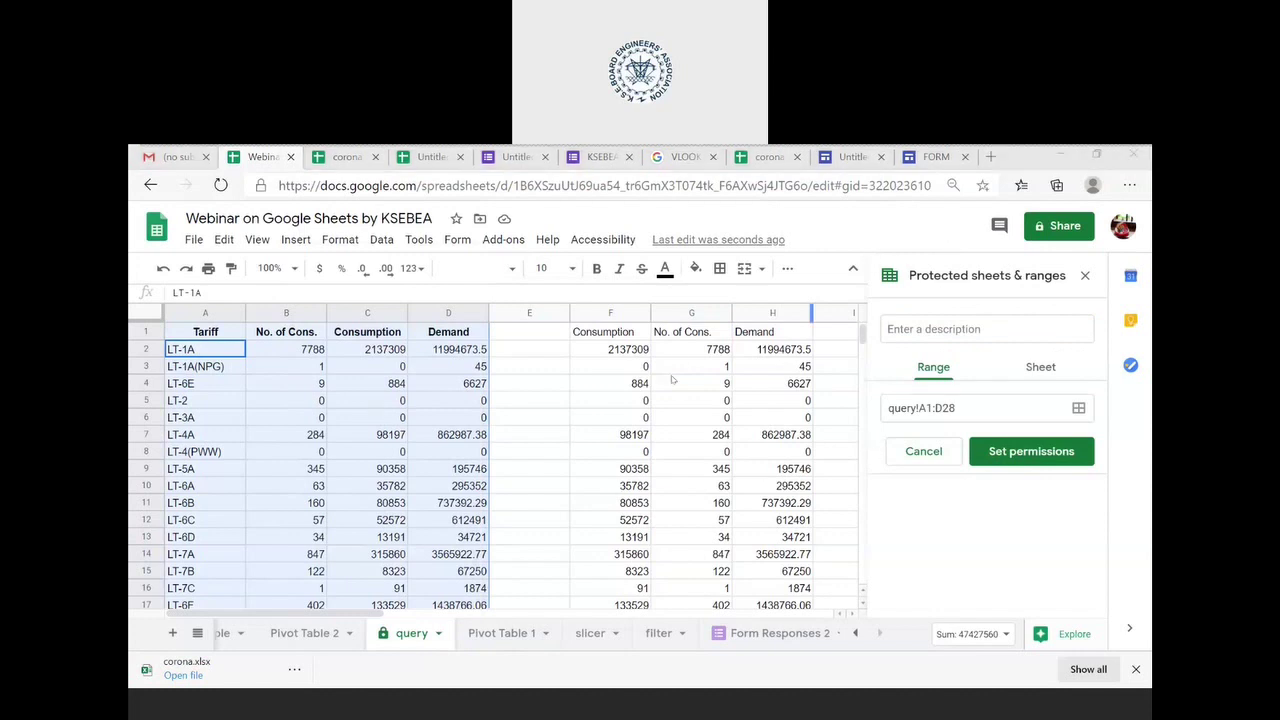
{"action": "left_click", "coordinate": [258, 240]}
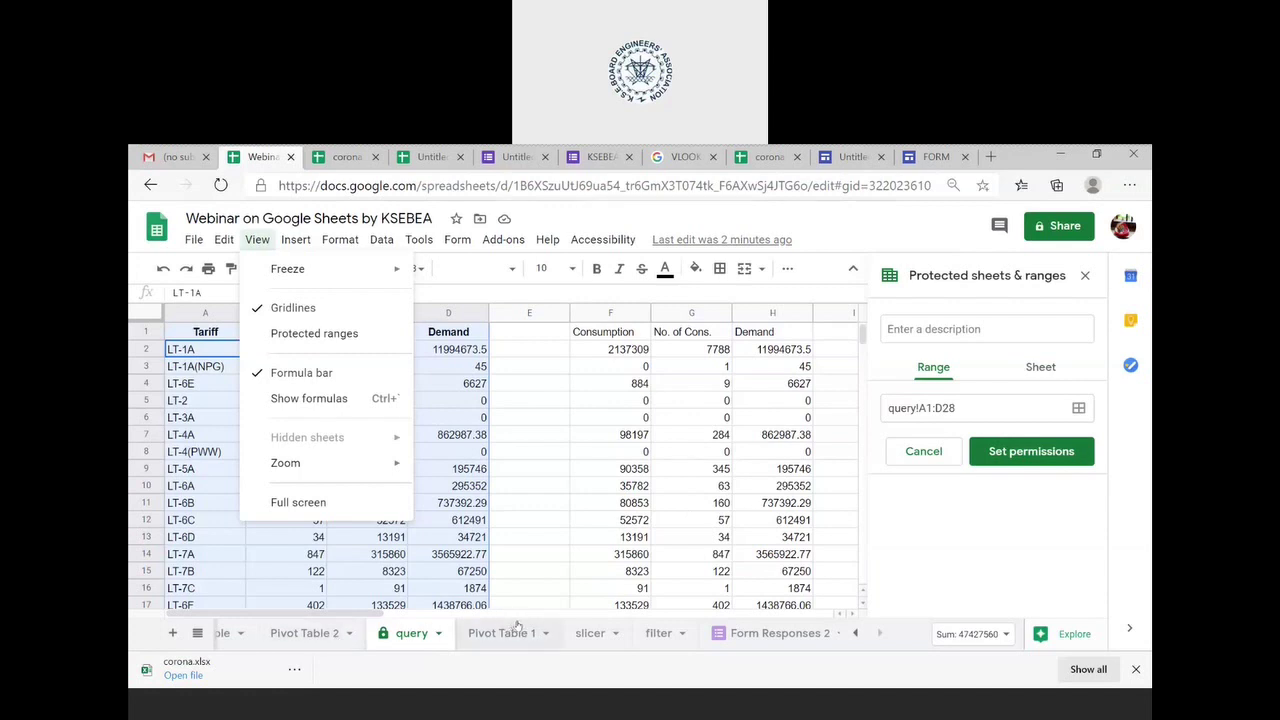
- Dismiss the open View options and move to the functions sheet tab
{"action": "scroll", "coordinate": [268, 636], "scroll_direction": "up", "scroll_amount": 3}
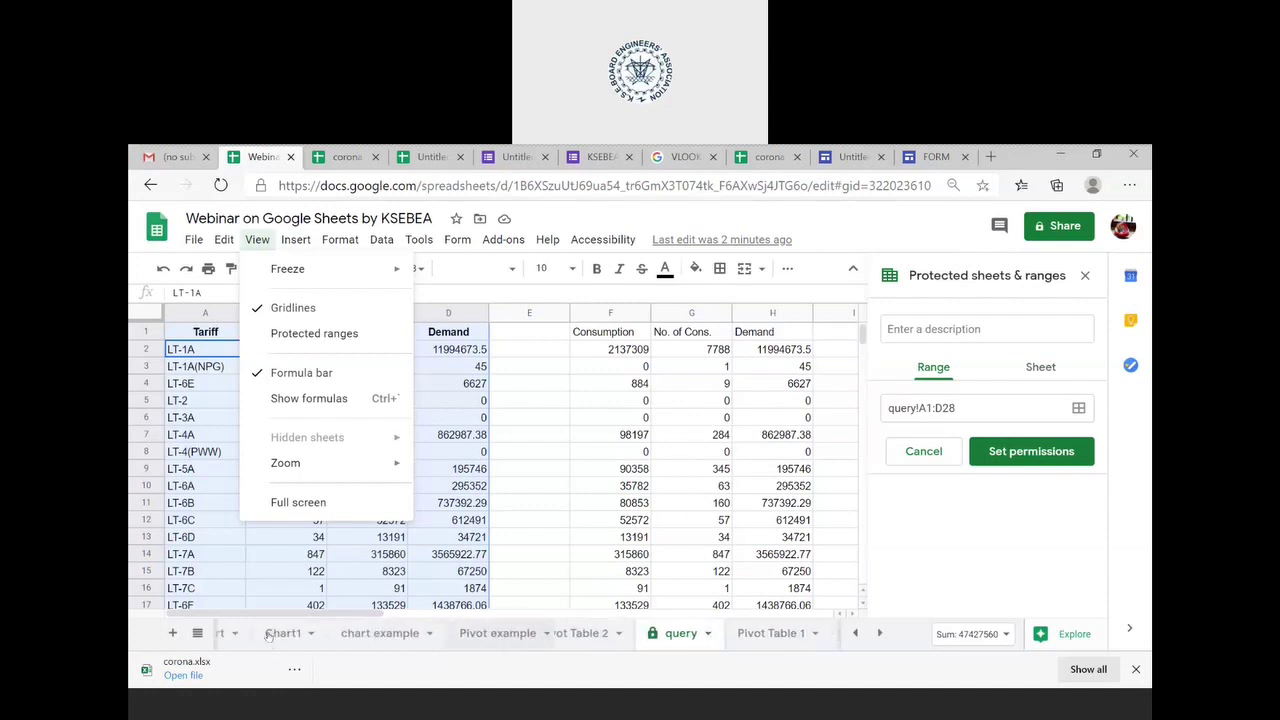
{"action": "scroll", "coordinate": [268, 636], "scroll_direction": "down", "scroll_amount": 3}
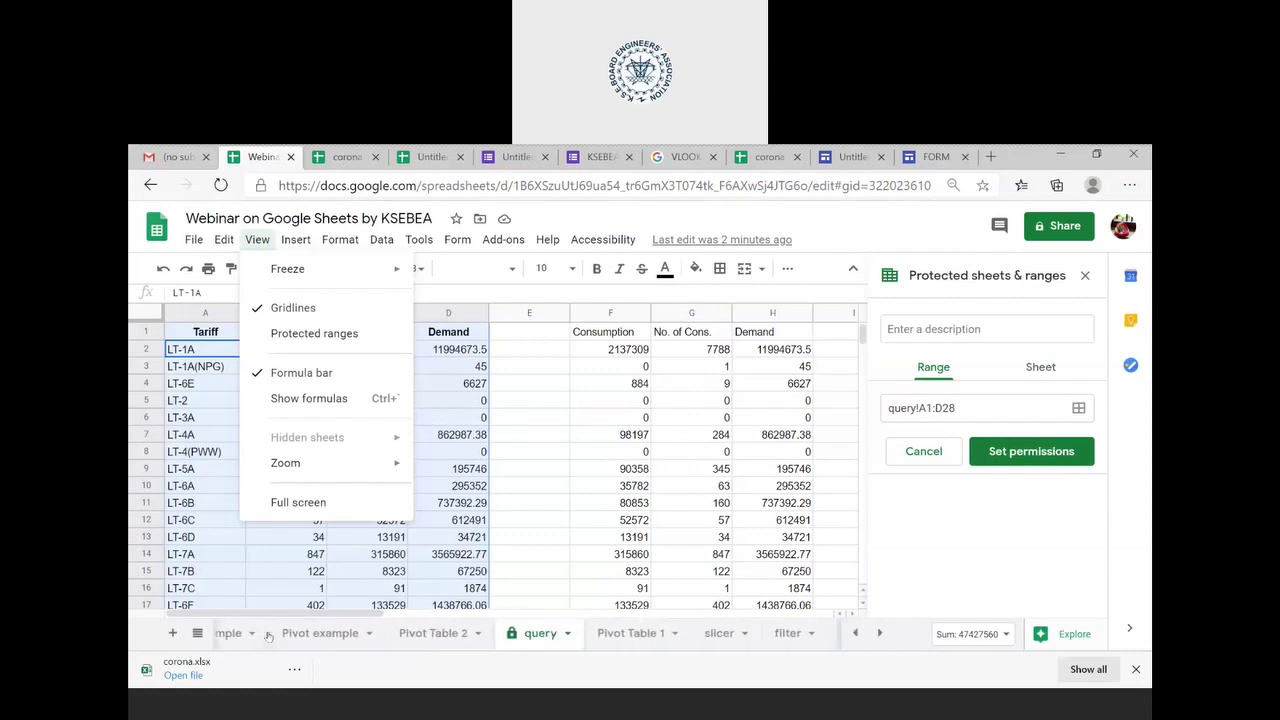
{"action": "left_click", "coordinate": [270, 634]}
{"action": "left_click", "coordinate": [394, 634]}
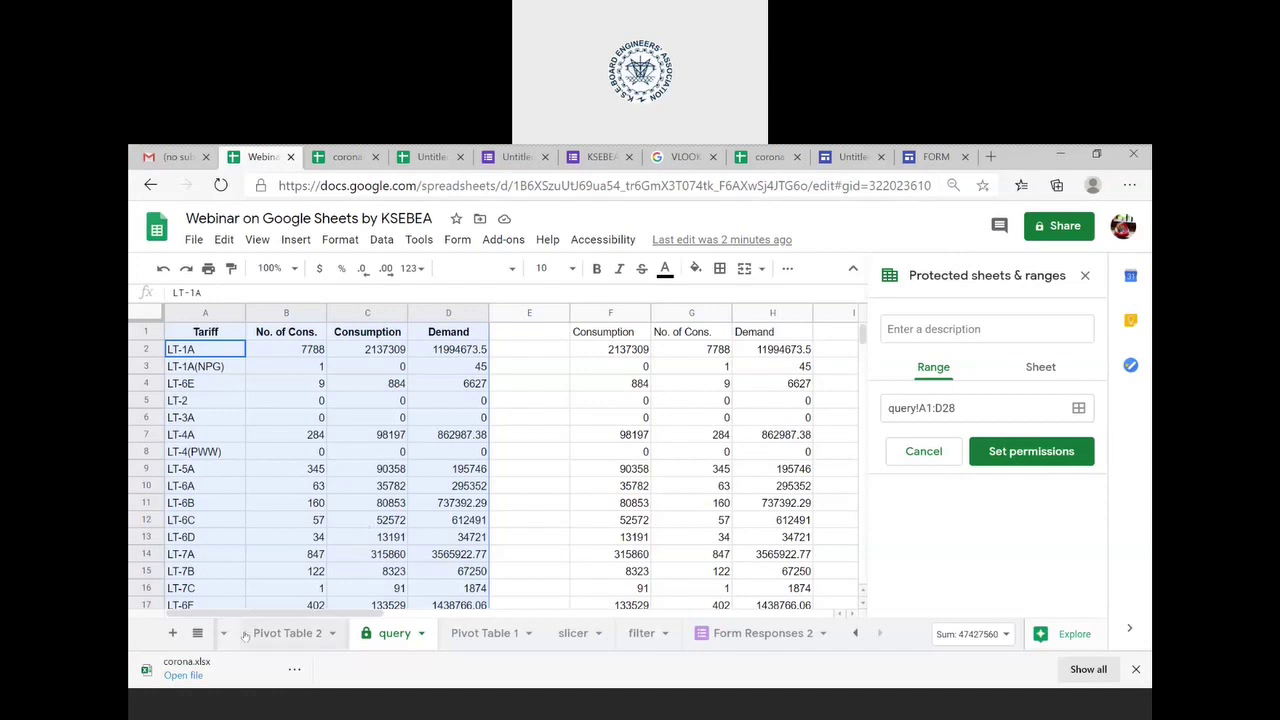
{"action": "scroll", "coordinate": [246, 637], "scroll_direction": "up", "scroll_amount": 3}
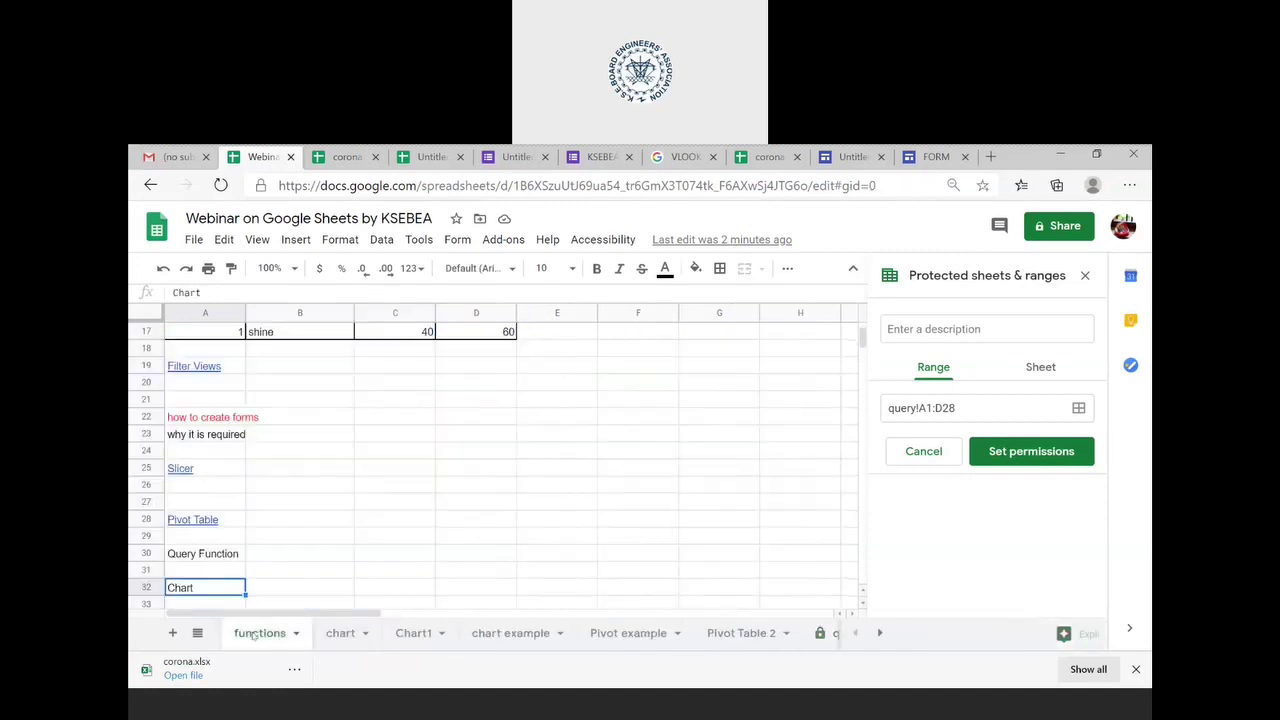
- Open the functions sheet, browse its topics and select the Pivot Table link in A28
{"action": "left_click", "coordinate": [256, 635]}
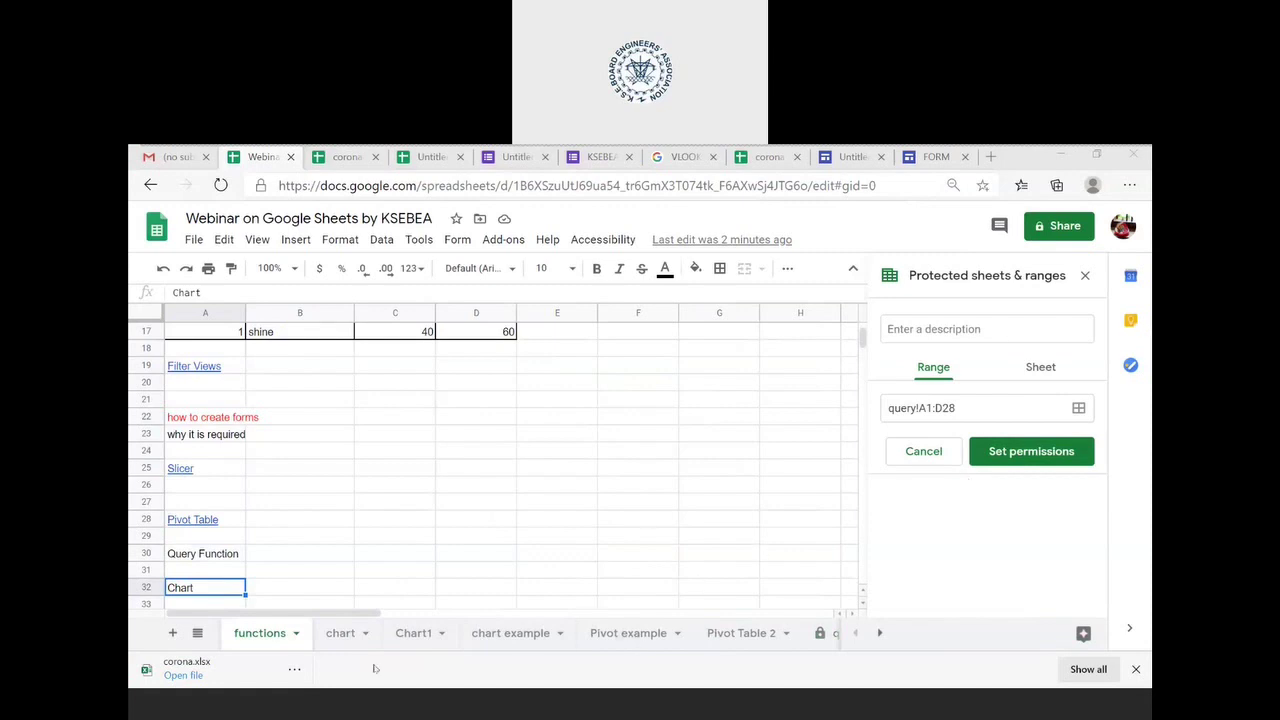
{"action": "scroll", "coordinate": [606, 630], "scroll_direction": "down", "scroll_amount": 1}
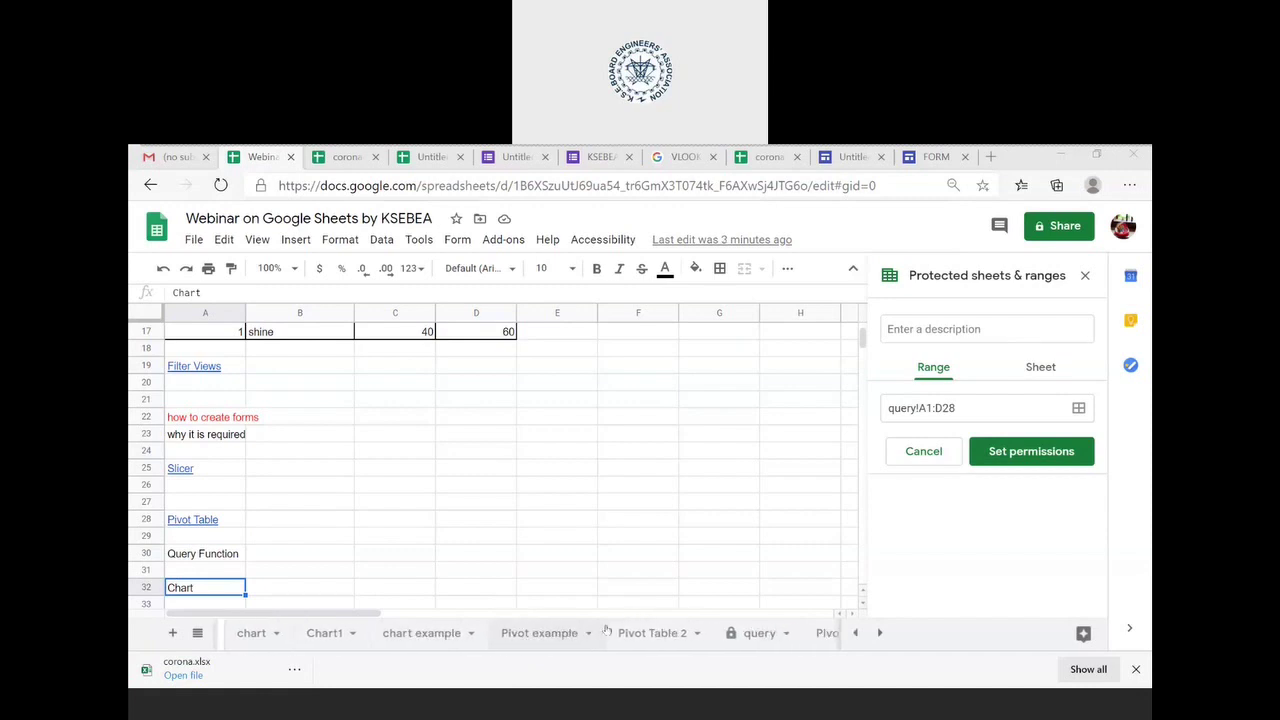
{"action": "scroll", "coordinate": [606, 630], "scroll_direction": "down", "scroll_amount": 4}
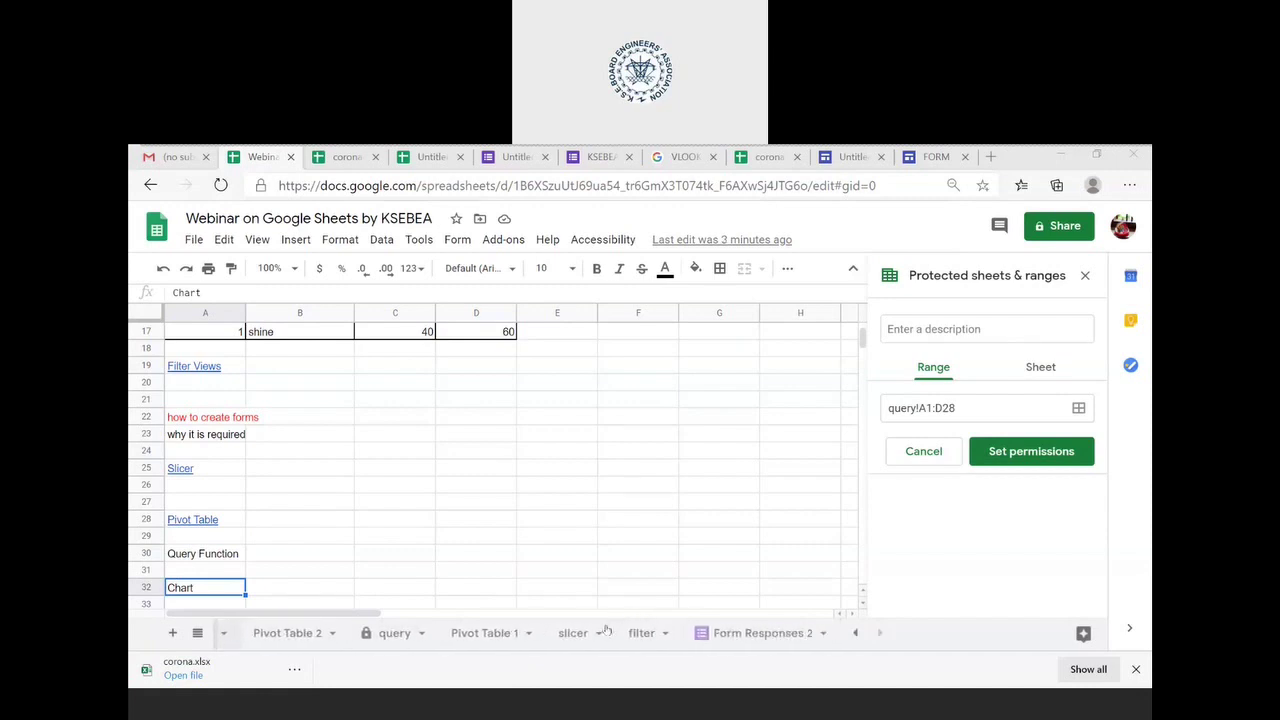
{"action": "scroll", "coordinate": [606, 630], "scroll_direction": "up", "scroll_amount": 2}
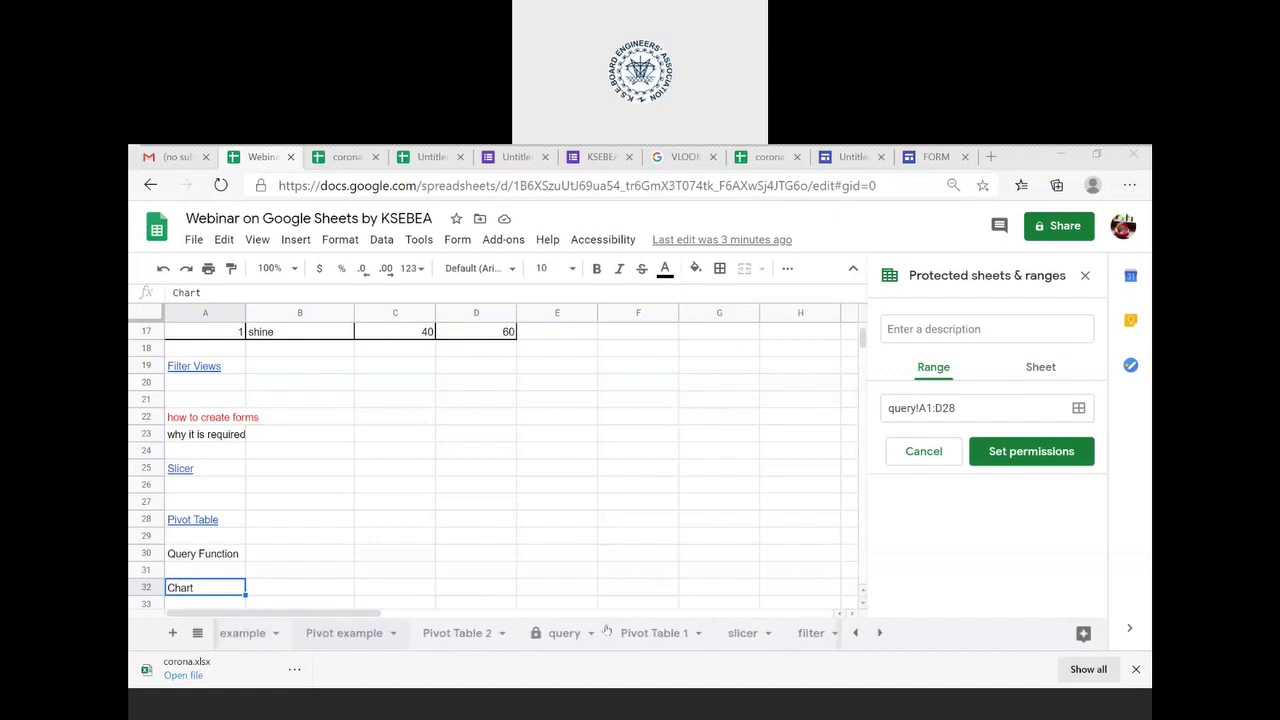
{"action": "scroll", "coordinate": [606, 630], "scroll_direction": "up", "scroll_amount": 3}
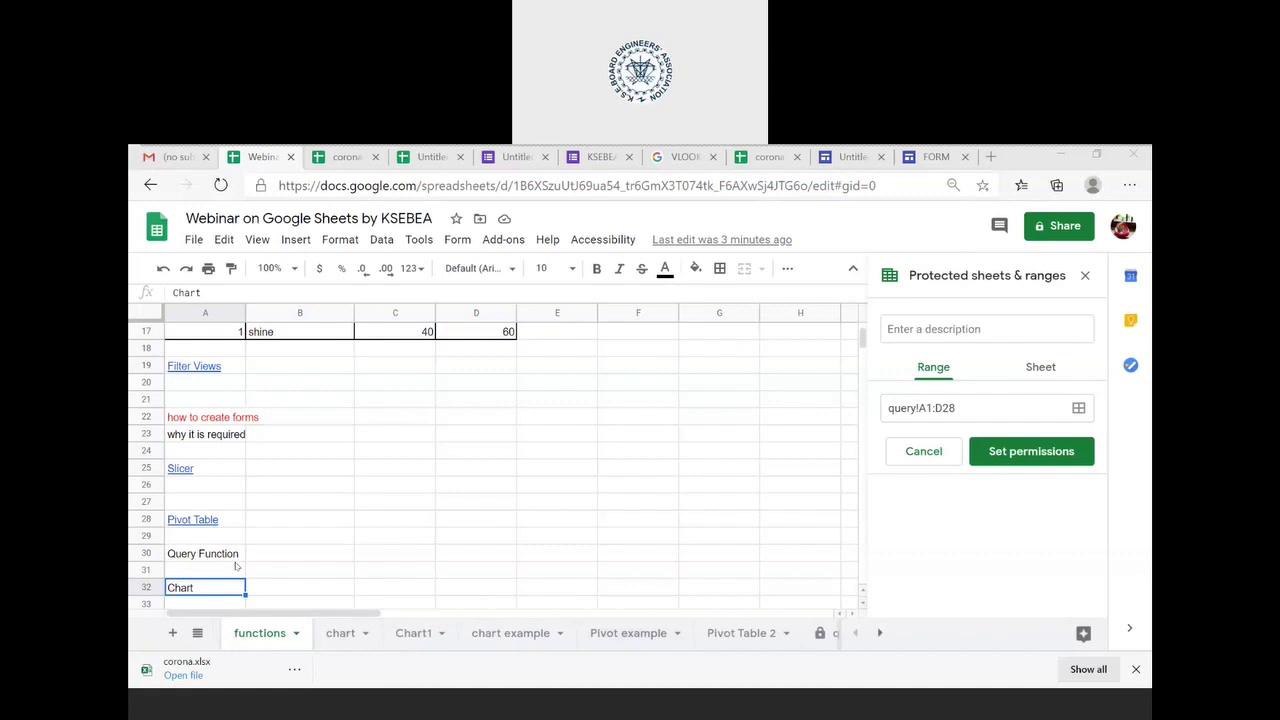
{"action": "scroll", "coordinate": [236, 566], "scroll_direction": "up", "scroll_amount": 1}
{"action": "scroll", "coordinate": [236, 566], "scroll_direction": "up", "scroll_amount": 1}
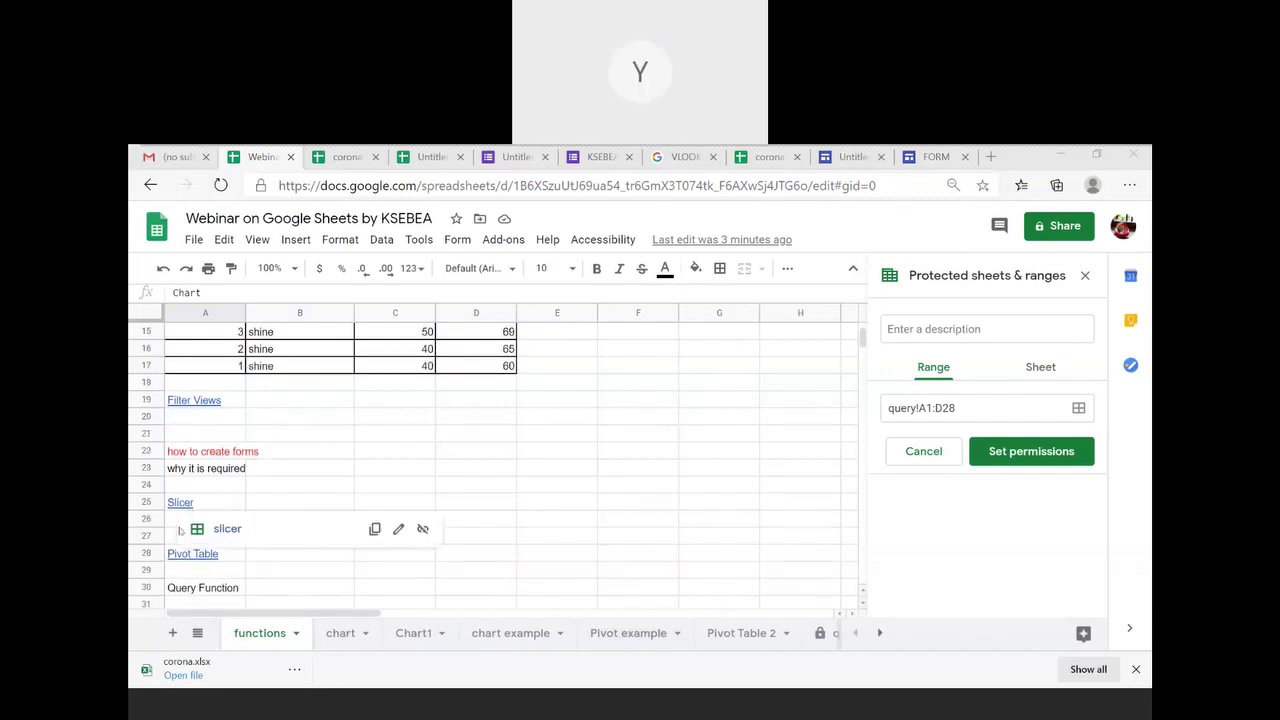
{"action": "left_click", "coordinate": [194, 561]}
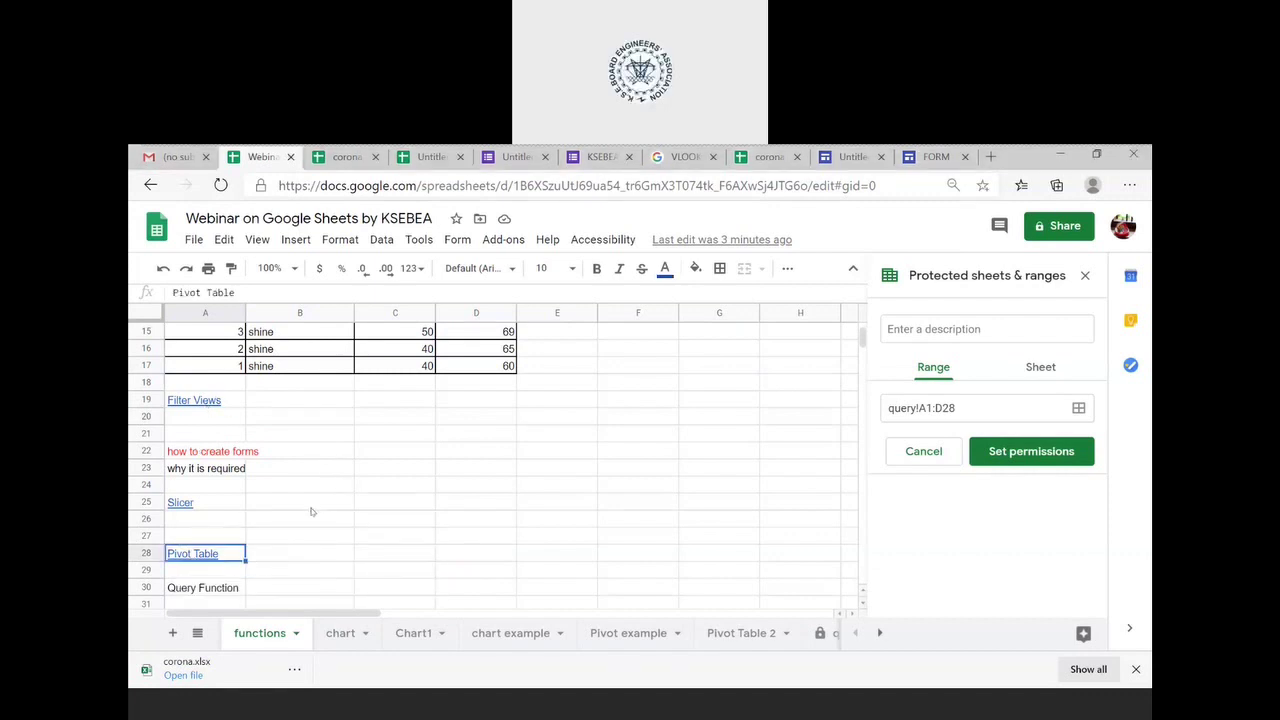
- Return to the query sheet with the Tariff table
{"action": "scroll", "coordinate": [311, 512], "scroll_direction": "down", "scroll_amount": 2}
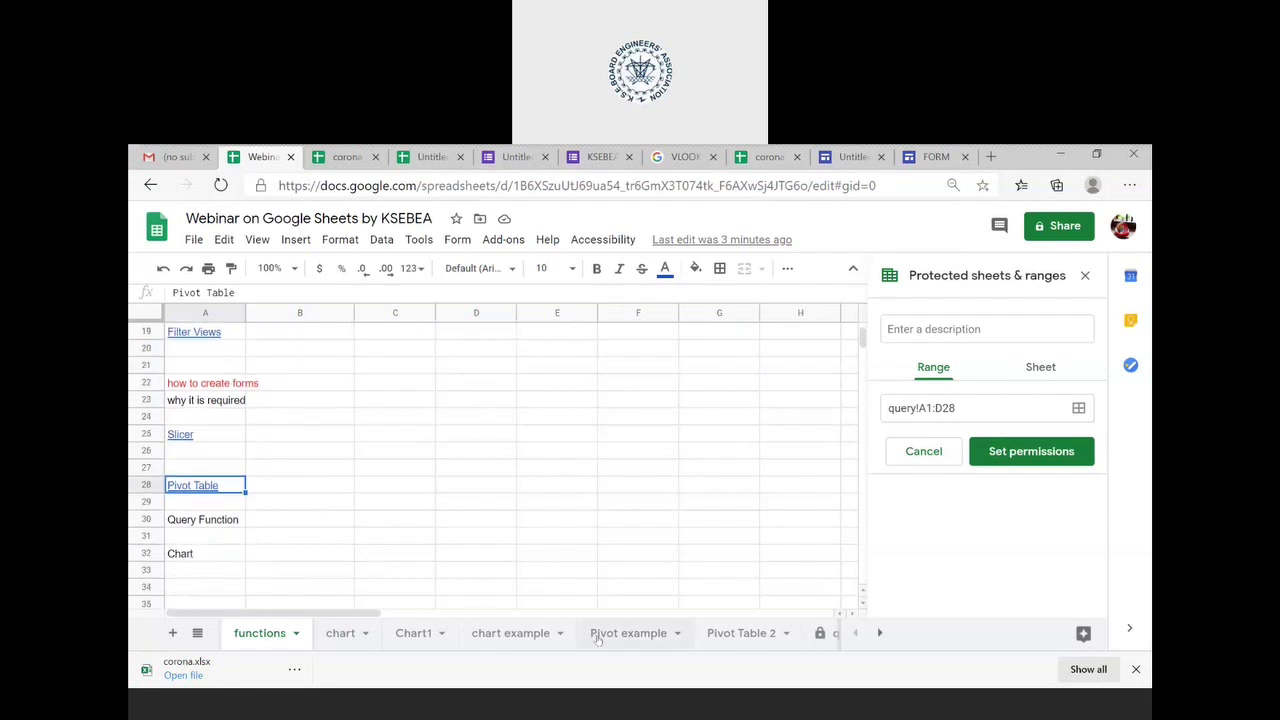
{"action": "scroll", "coordinate": [598, 635], "scroll_direction": "down", "scroll_amount": 3}
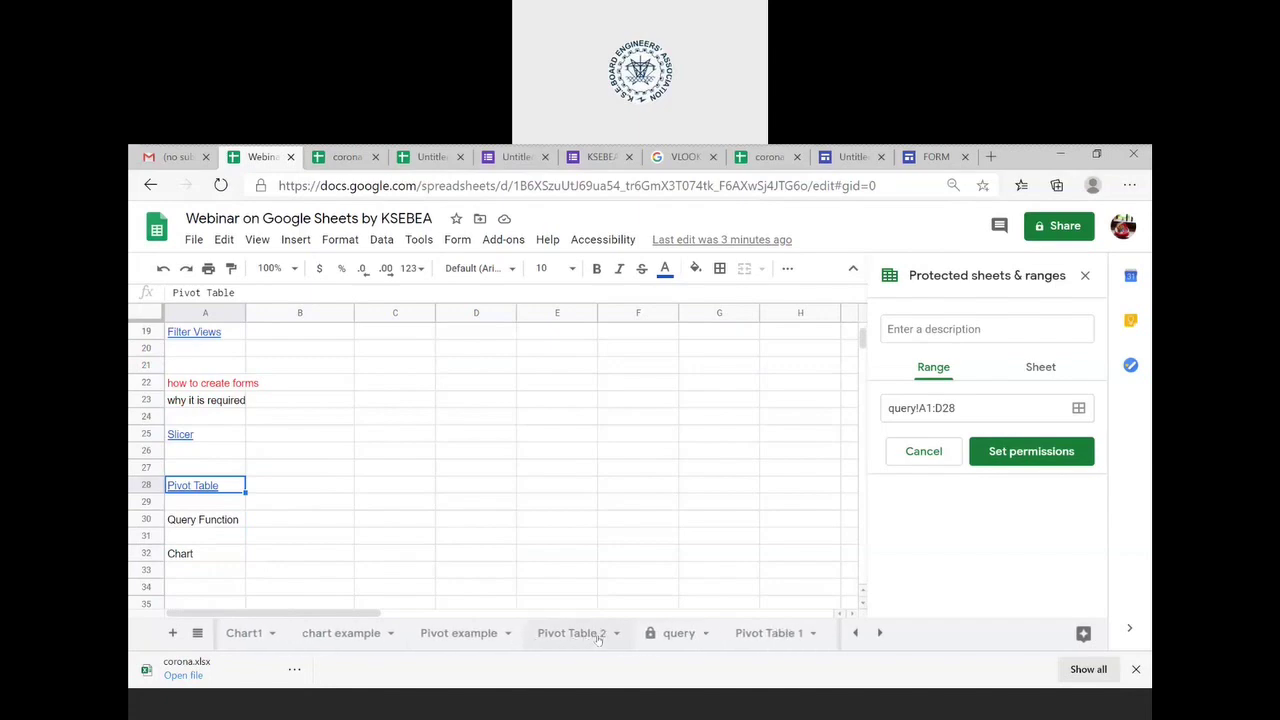
{"action": "left_click", "coordinate": [695, 637]}
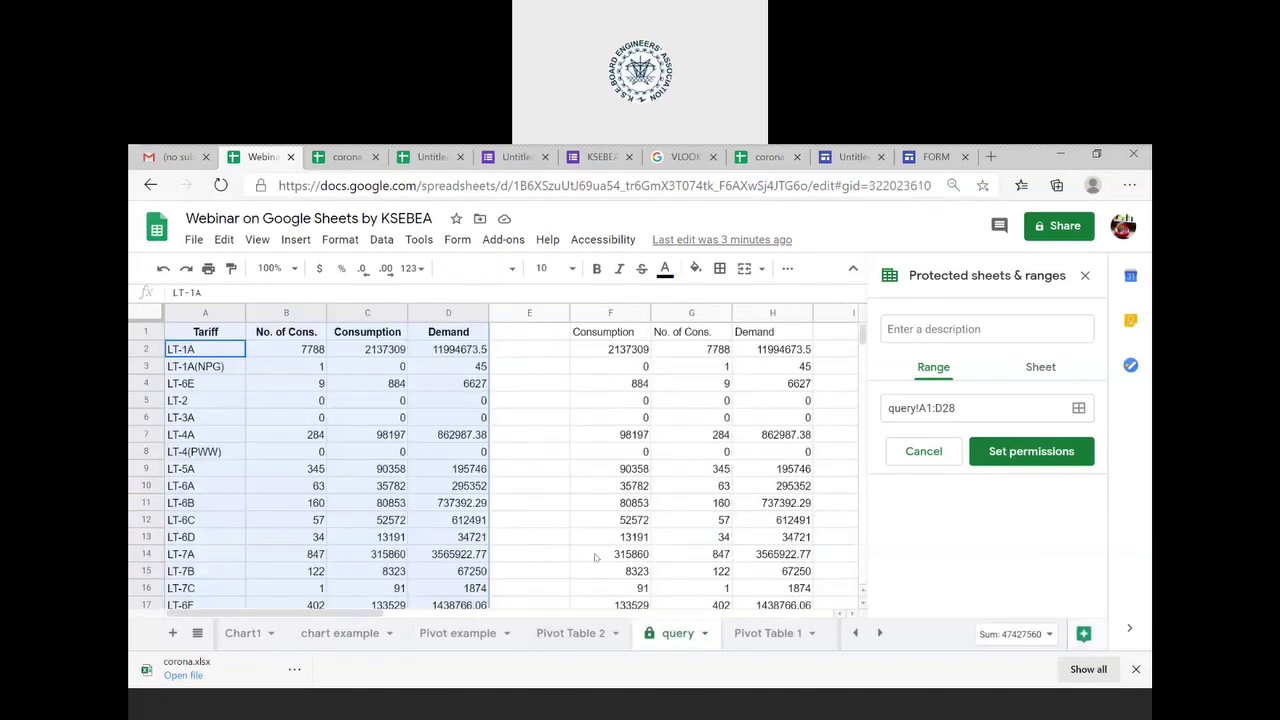
- Replace avg with MAX in the V1 query formula
{"action": "scroll", "coordinate": [629, 463], "scroll_direction": "right", "scroll_amount": 10}
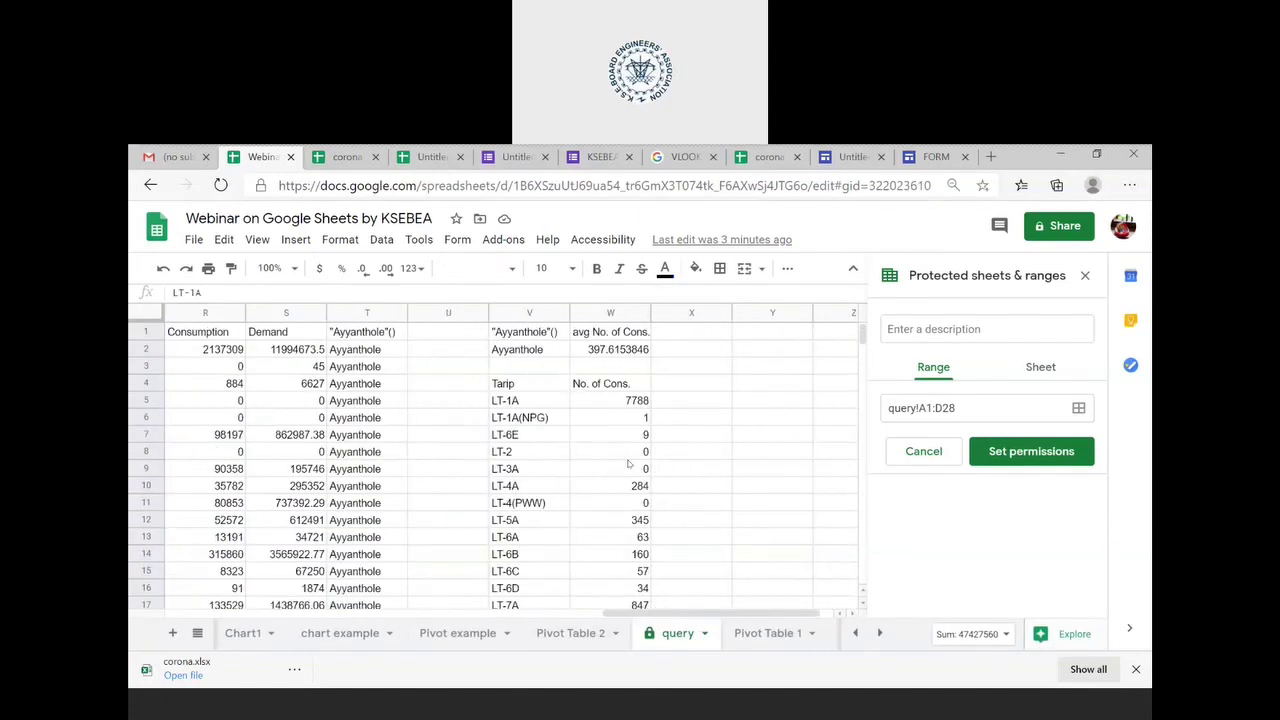
{"action": "scroll", "coordinate": [629, 463], "scroll_direction": "right", "scroll_amount": 1}
{"action": "left_click", "coordinate": [448, 331]}
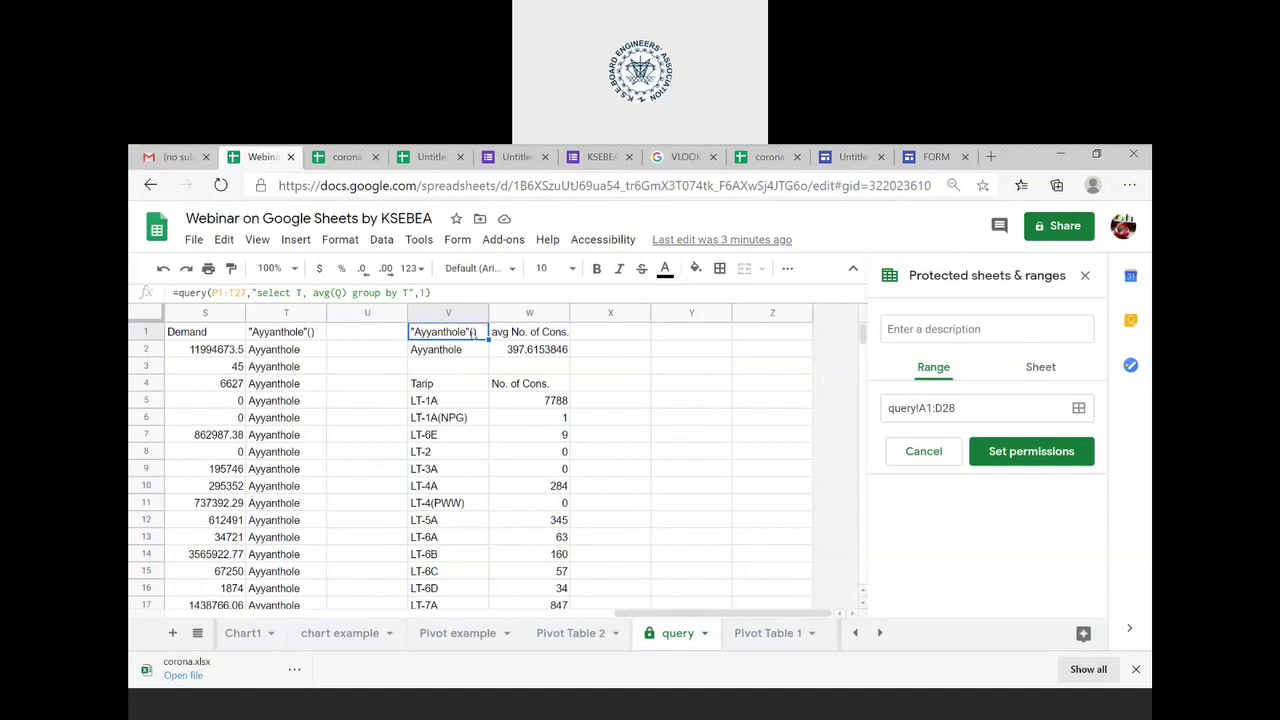
{"action": "left_click", "coordinate": [328, 291]}
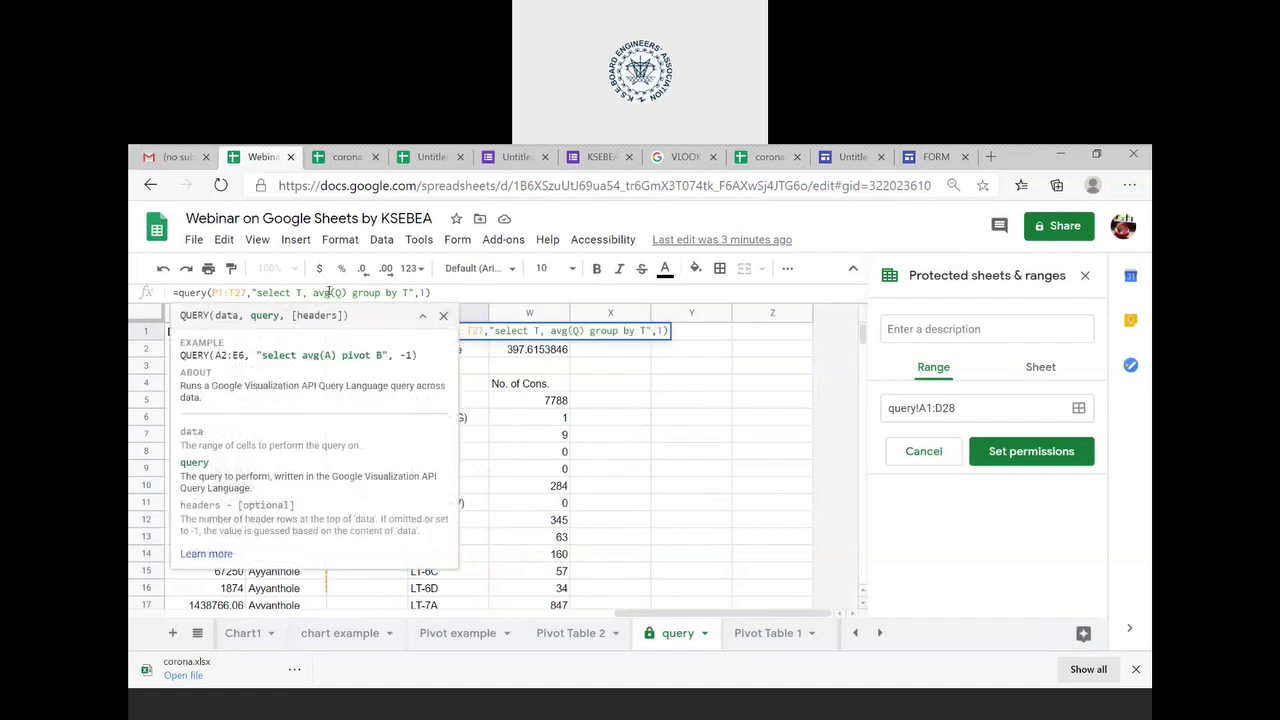
{"action": "double_click", "coordinate": [328, 291]}
{"action": "type", "text": "MA"}
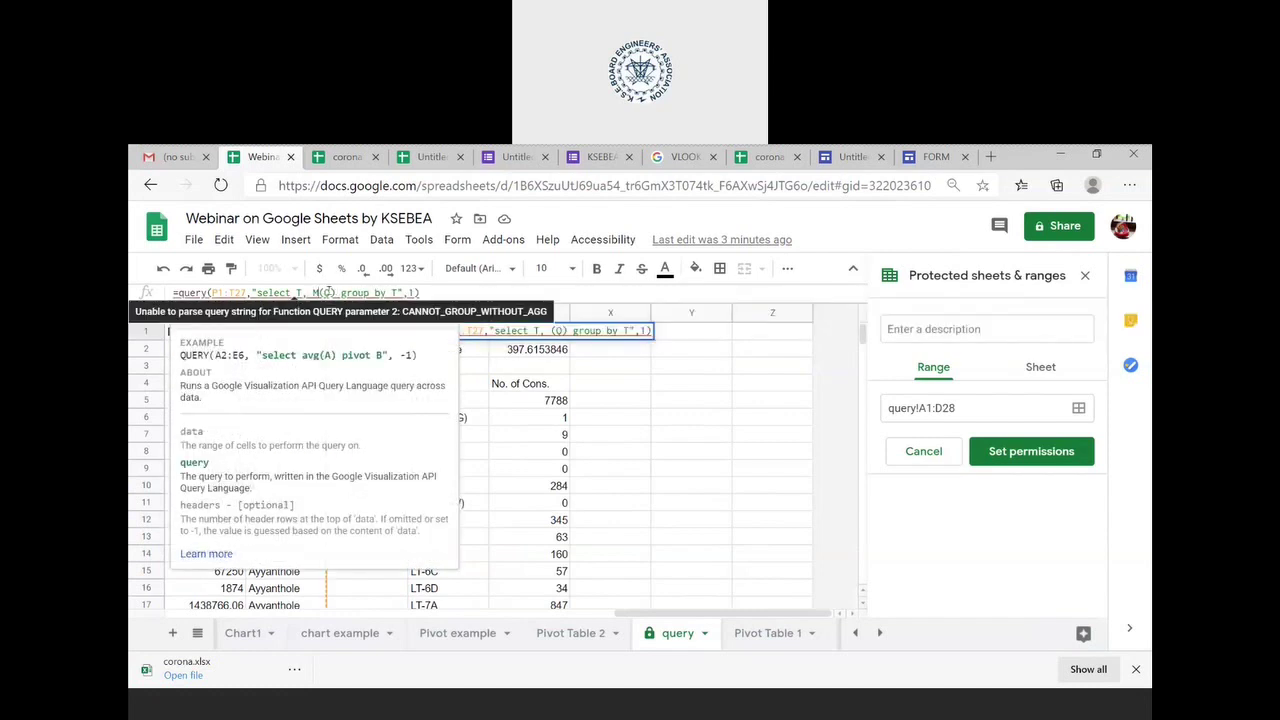
{"action": "type", "text": "X"}
{"action": "key", "text": "Return"}
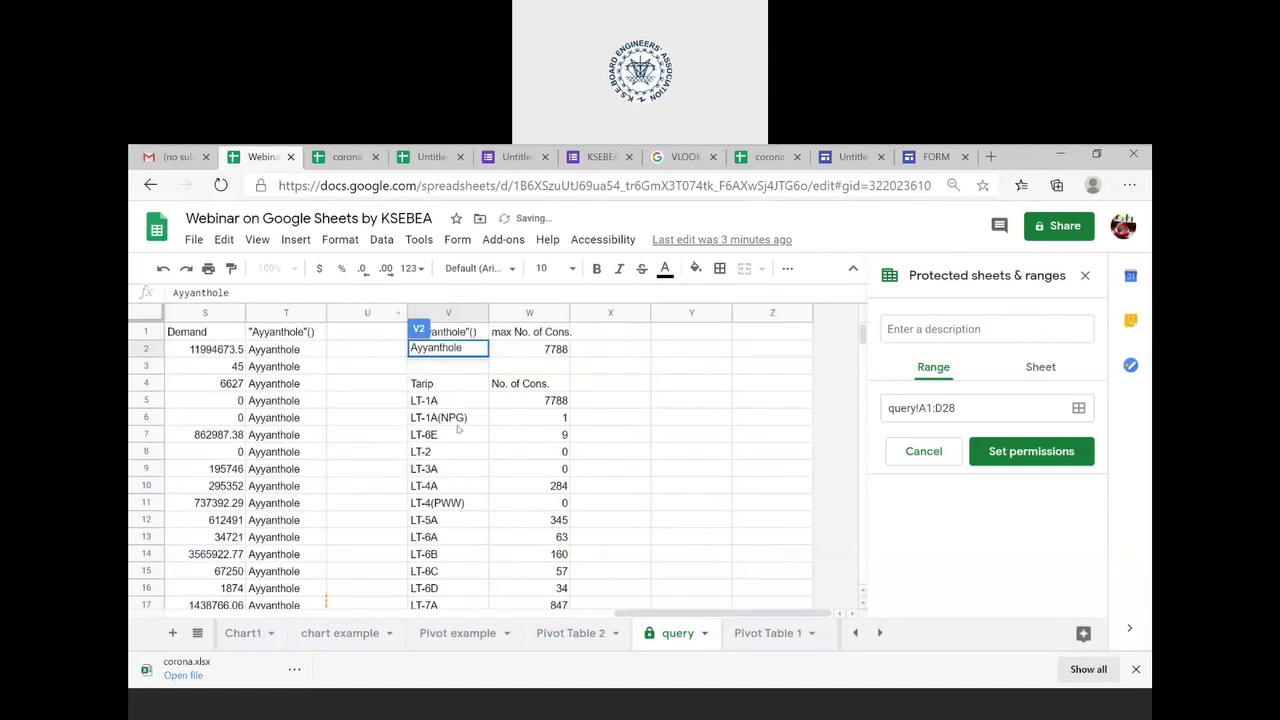
- Check the returned maximum 7788 in W2 and the Ayyanthole value in T2
{"action": "left_click", "coordinate": [557, 347]}
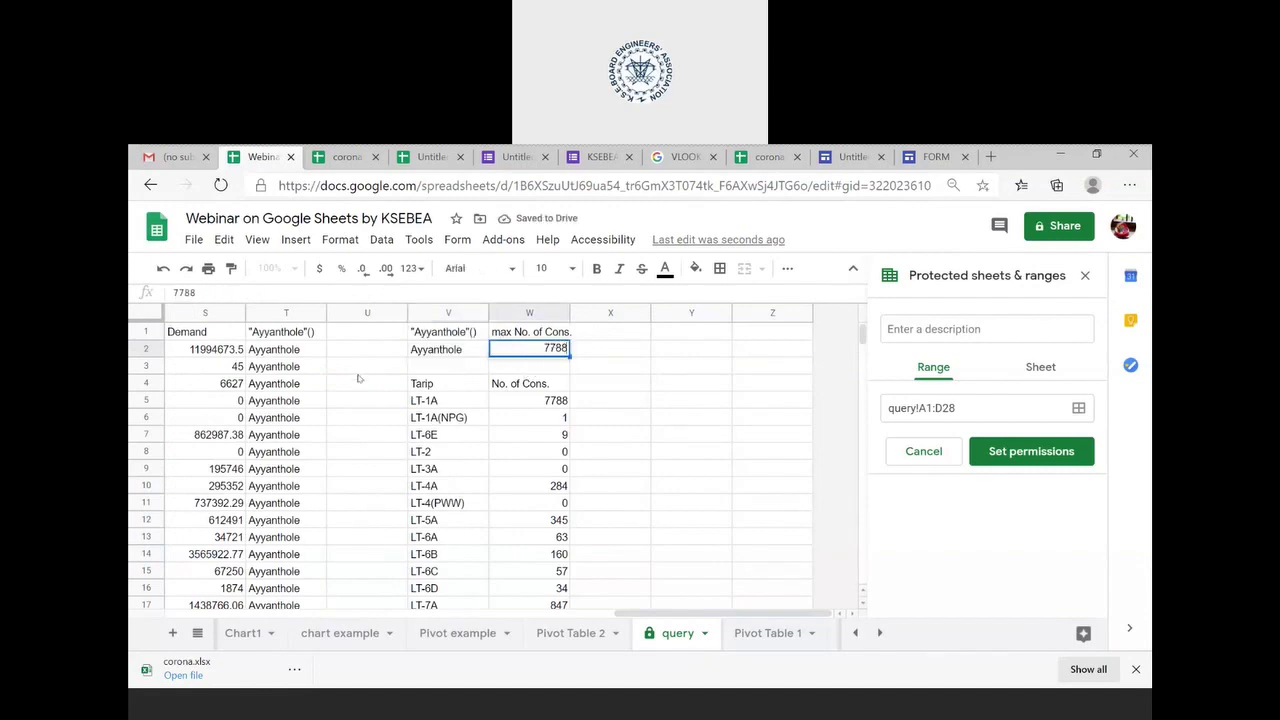
{"action": "scroll", "coordinate": [358, 378], "scroll_direction": "left", "scroll_amount": 5}
{"action": "scroll", "coordinate": [358, 378], "scroll_direction": "right", "scroll_amount": 5}
{"action": "left_click", "coordinate": [300, 350]}
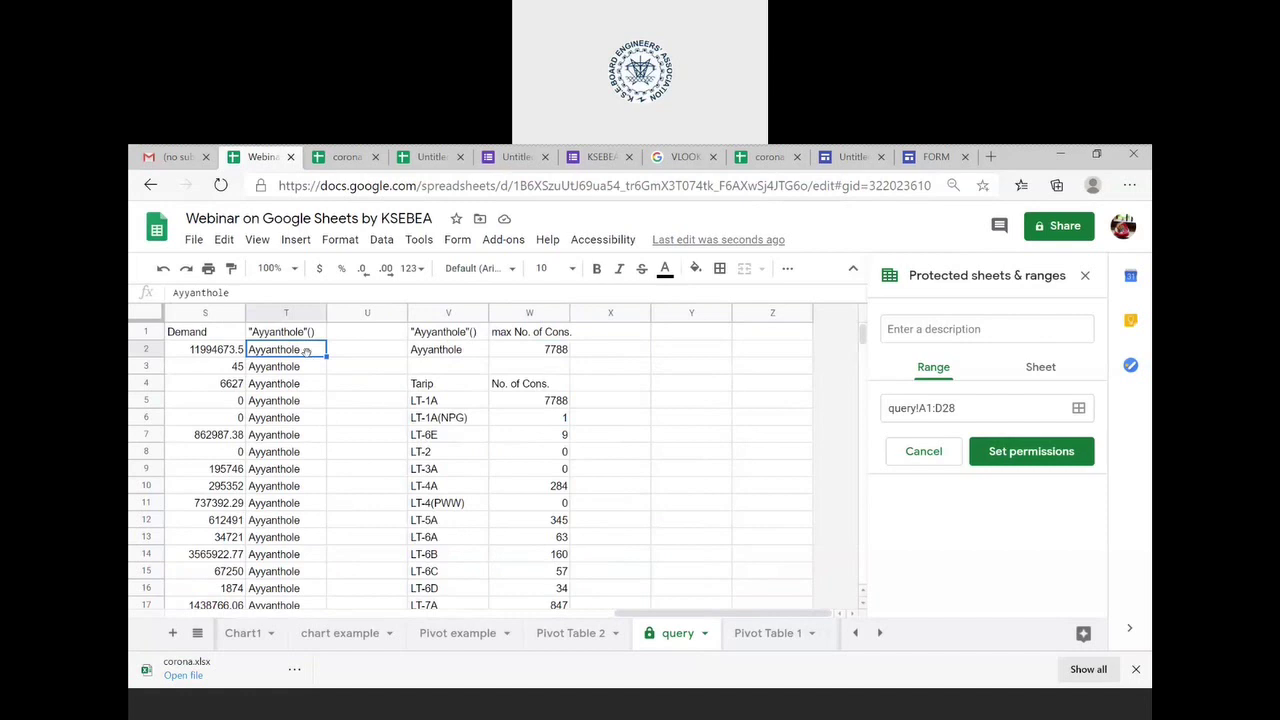
- Review the V2 Ayyanthole result, V1 MAX formula, R3 Consumption value and W1 heading
{"action": "scroll", "coordinate": [310, 361], "scroll_direction": "left", "scroll_amount": 1}
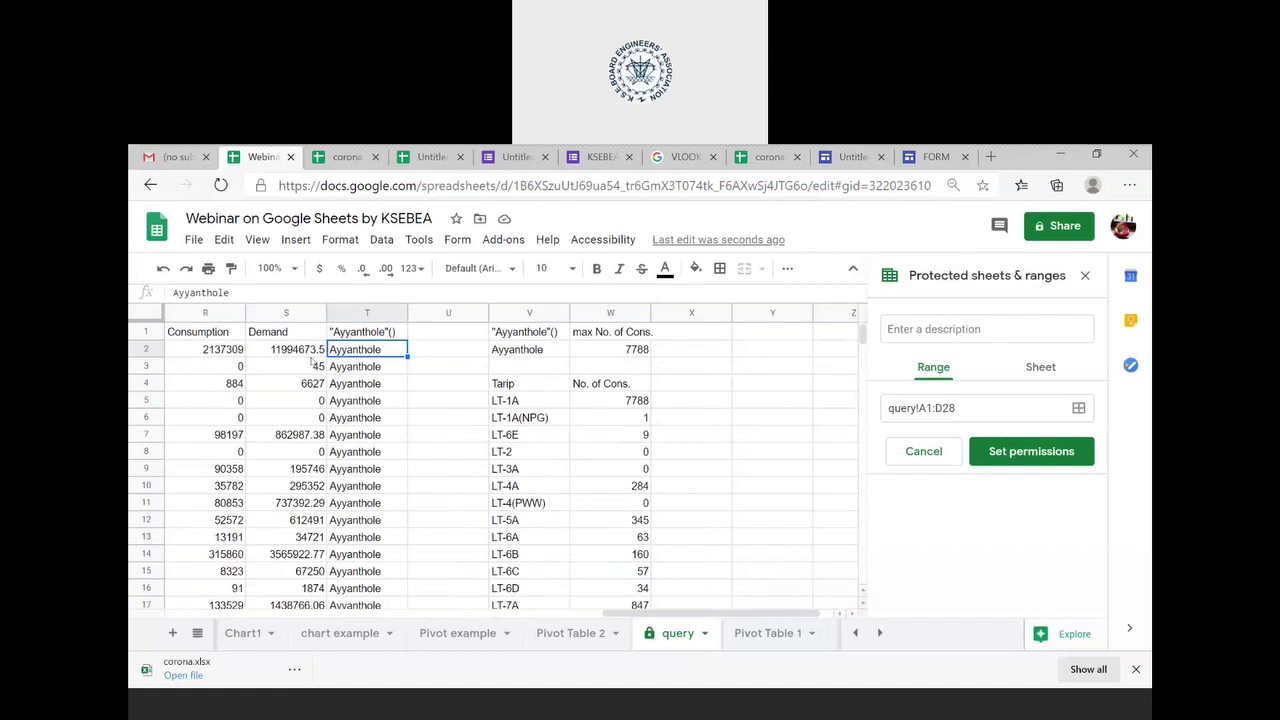
{"action": "left_click", "coordinate": [506, 352]}
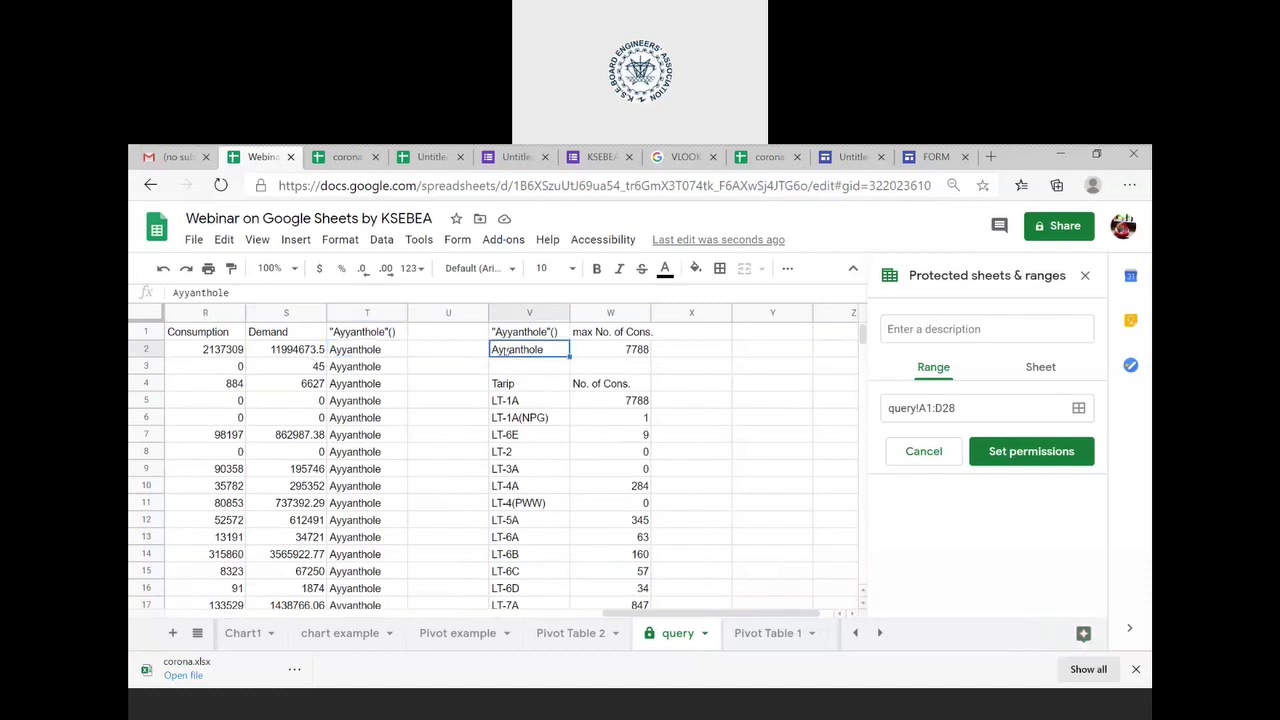
{"action": "left_click", "coordinate": [550, 339]}
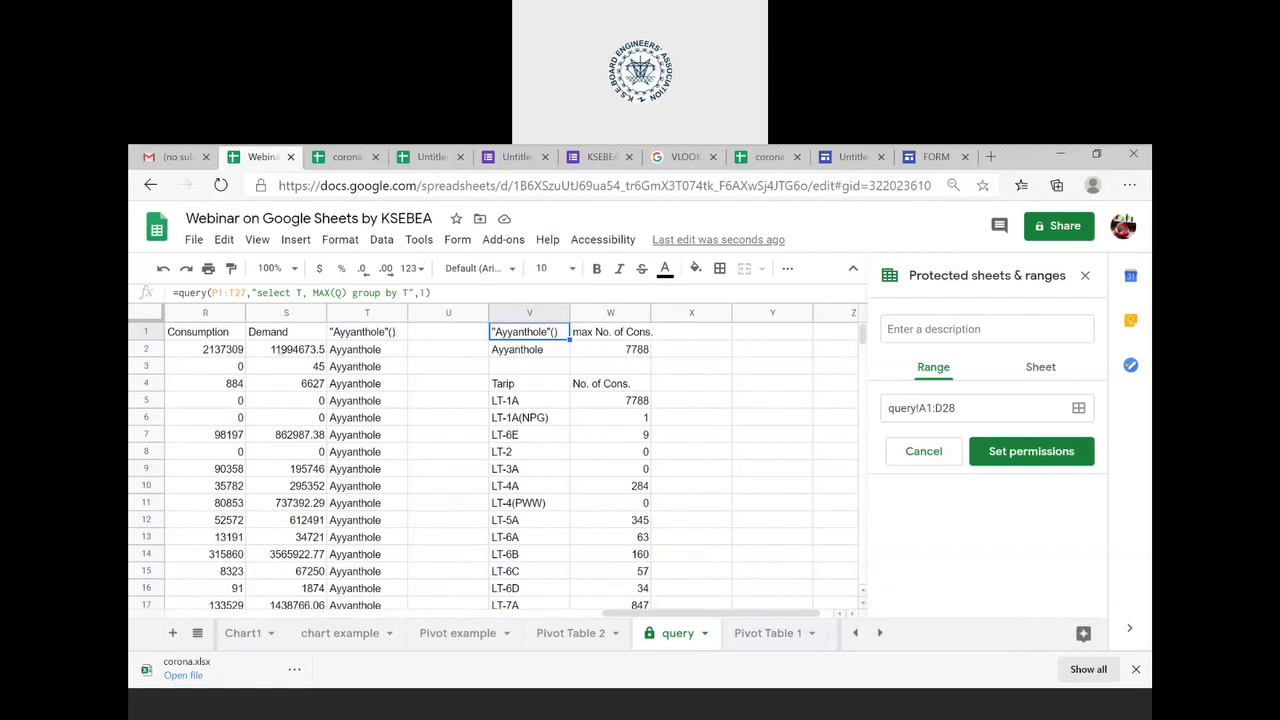
{"action": "scroll", "coordinate": [280, 349], "scroll_direction": "left", "scroll_amount": 1}
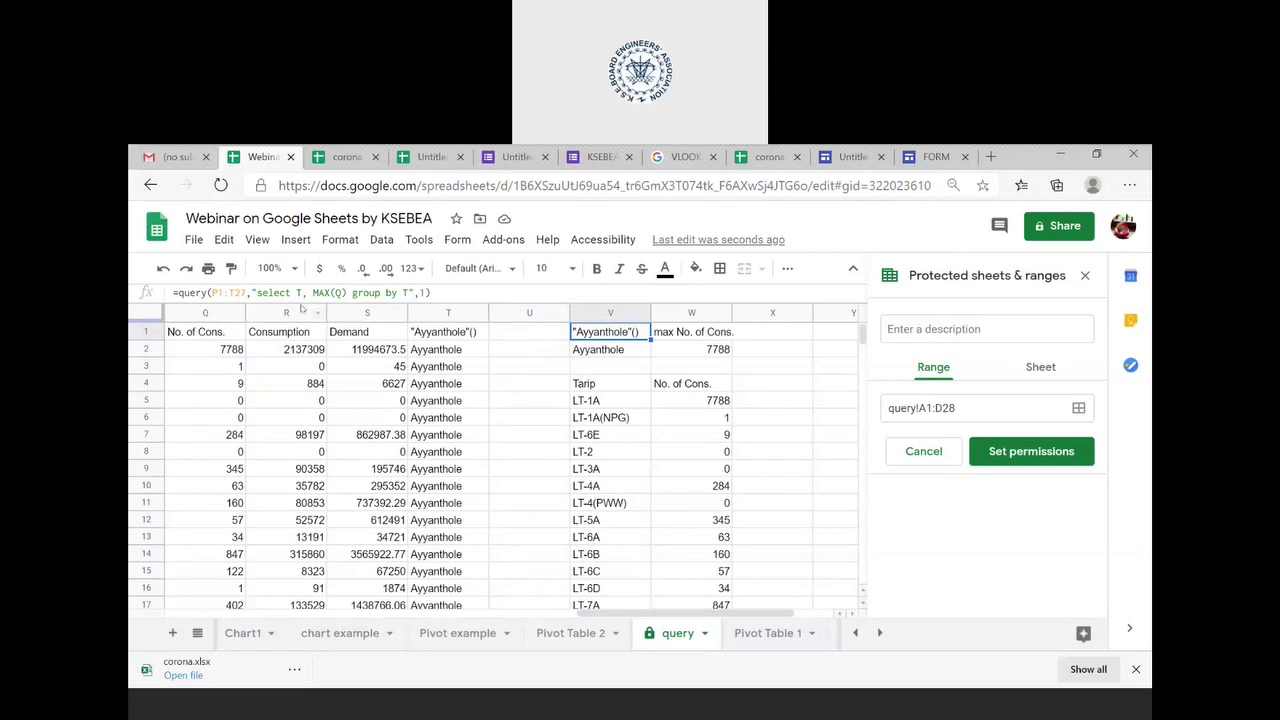
{"action": "left_click", "coordinate": [266, 373]}
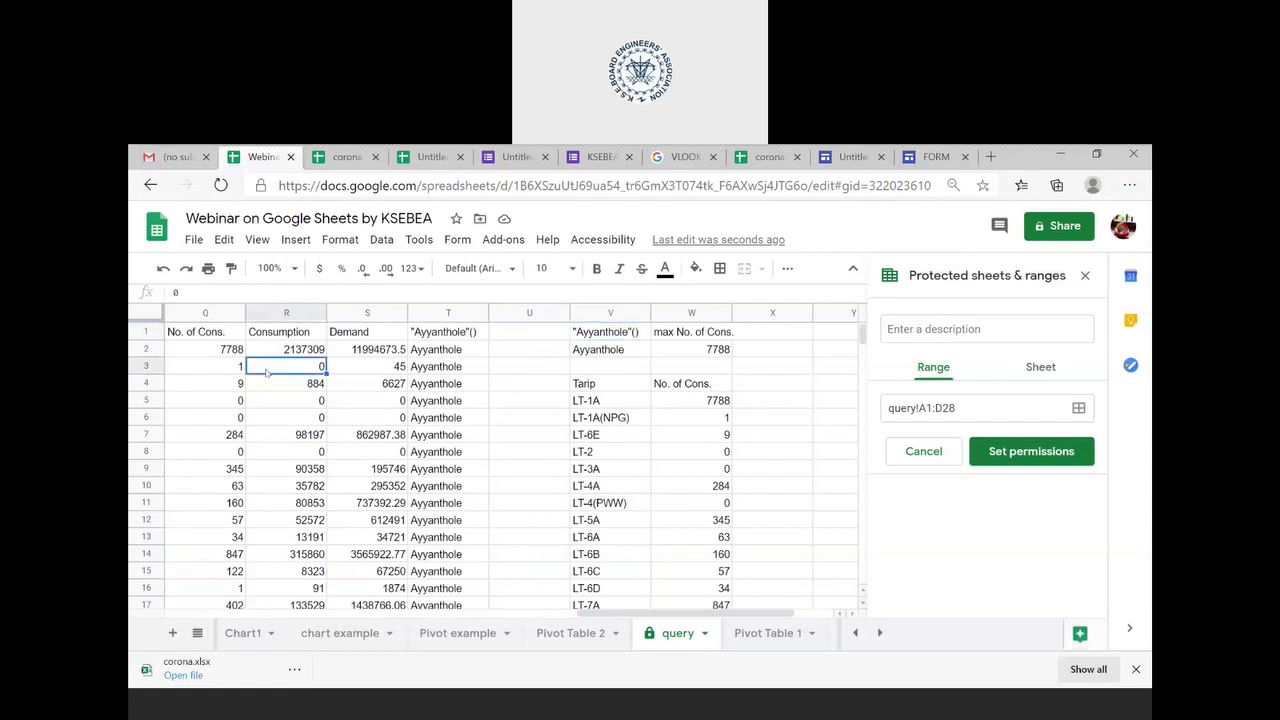
{"action": "scroll", "coordinate": [266, 373], "scroll_direction": "left", "scroll_amount": 1}
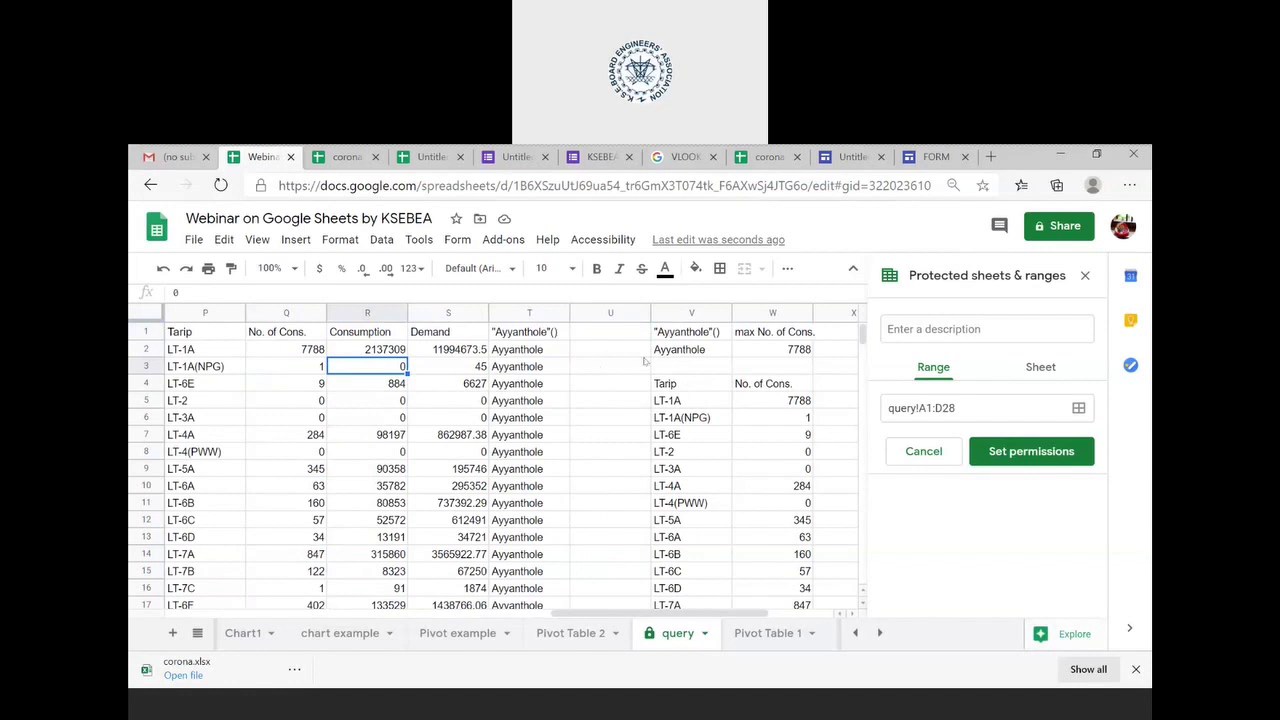
{"action": "left_click", "coordinate": [785, 337]}
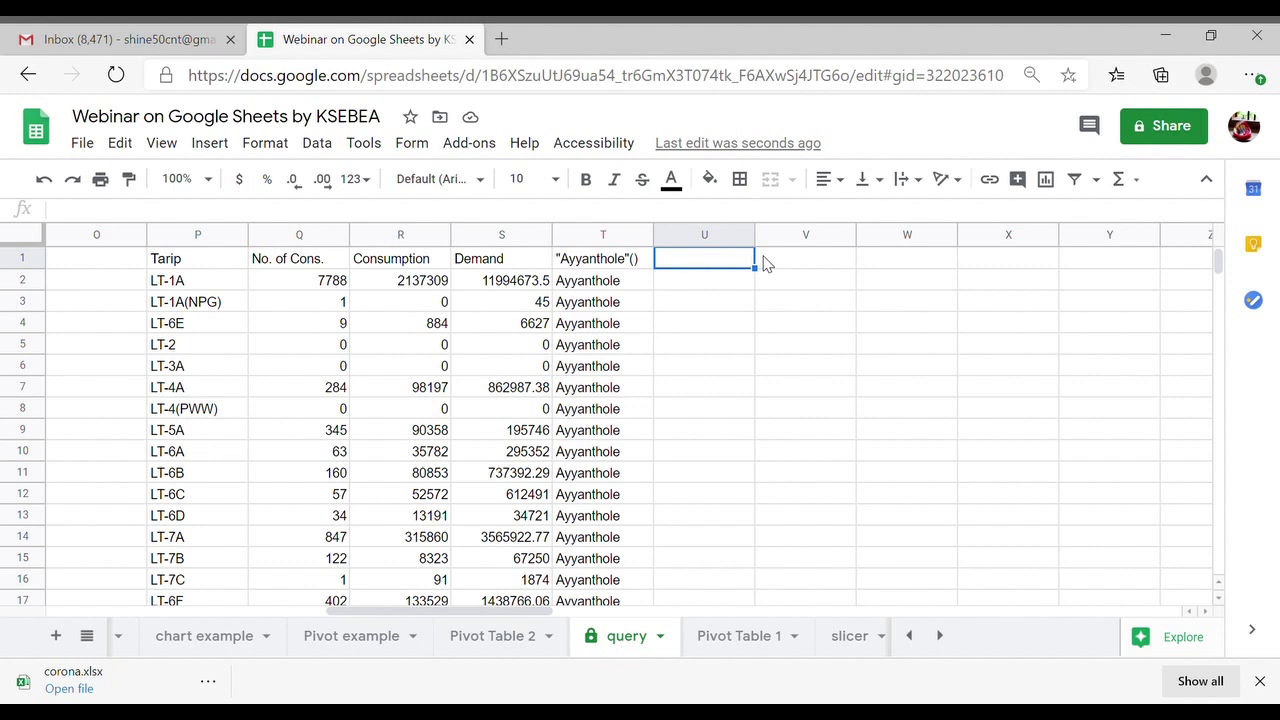
- Enter =query(P1:T27,"select max(Q) group by T",1) in U1, returning 7788
{"action": "type", "text": "="}
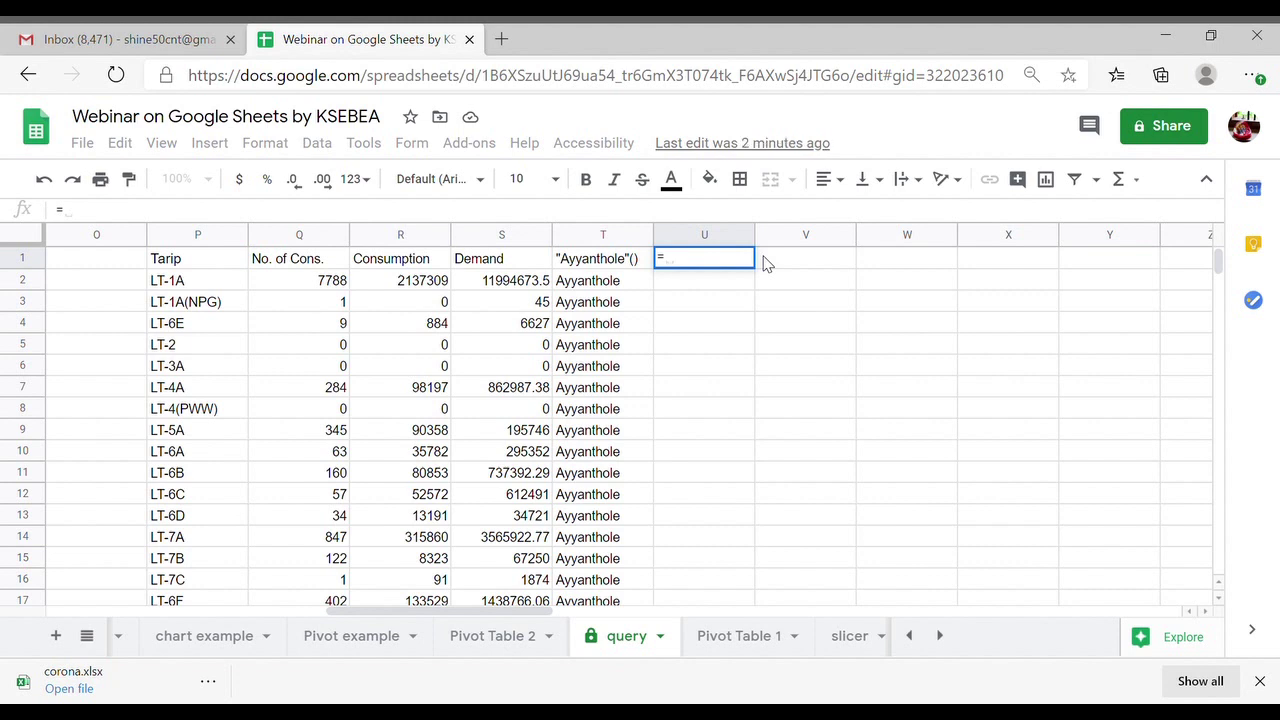
{"action": "type", "text": "quer"}
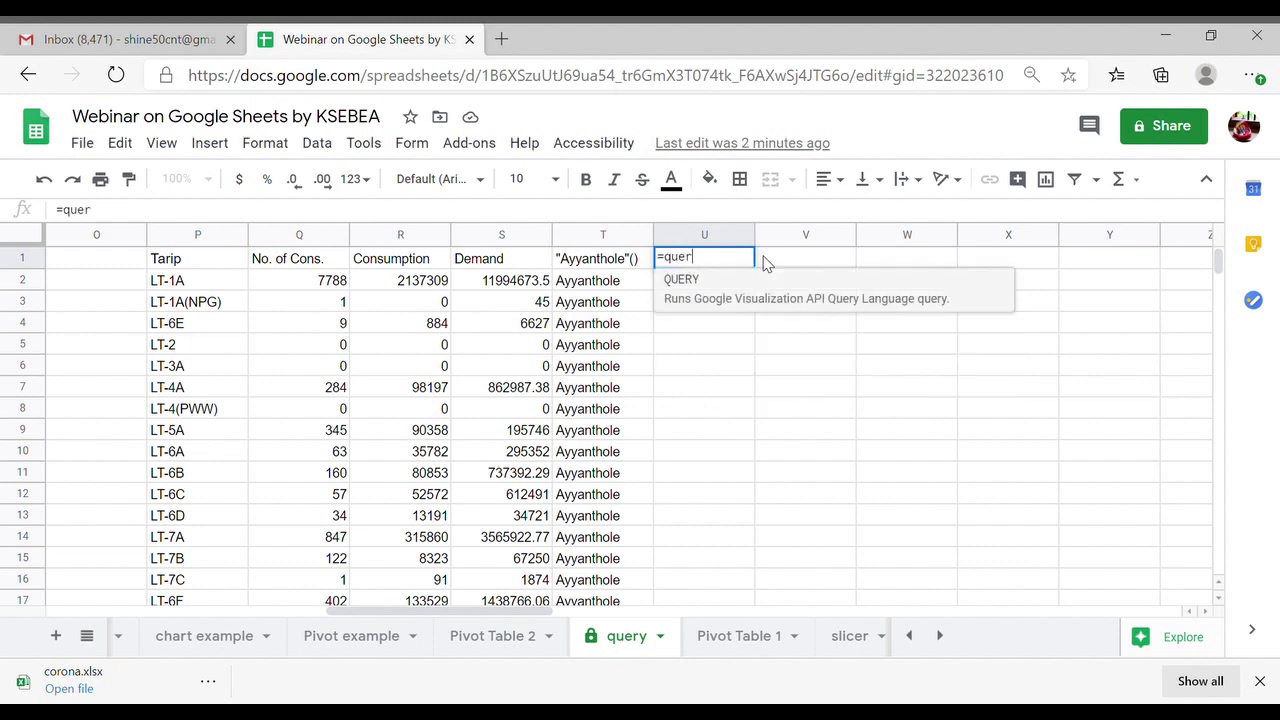
{"action": "type", "text": "y("}
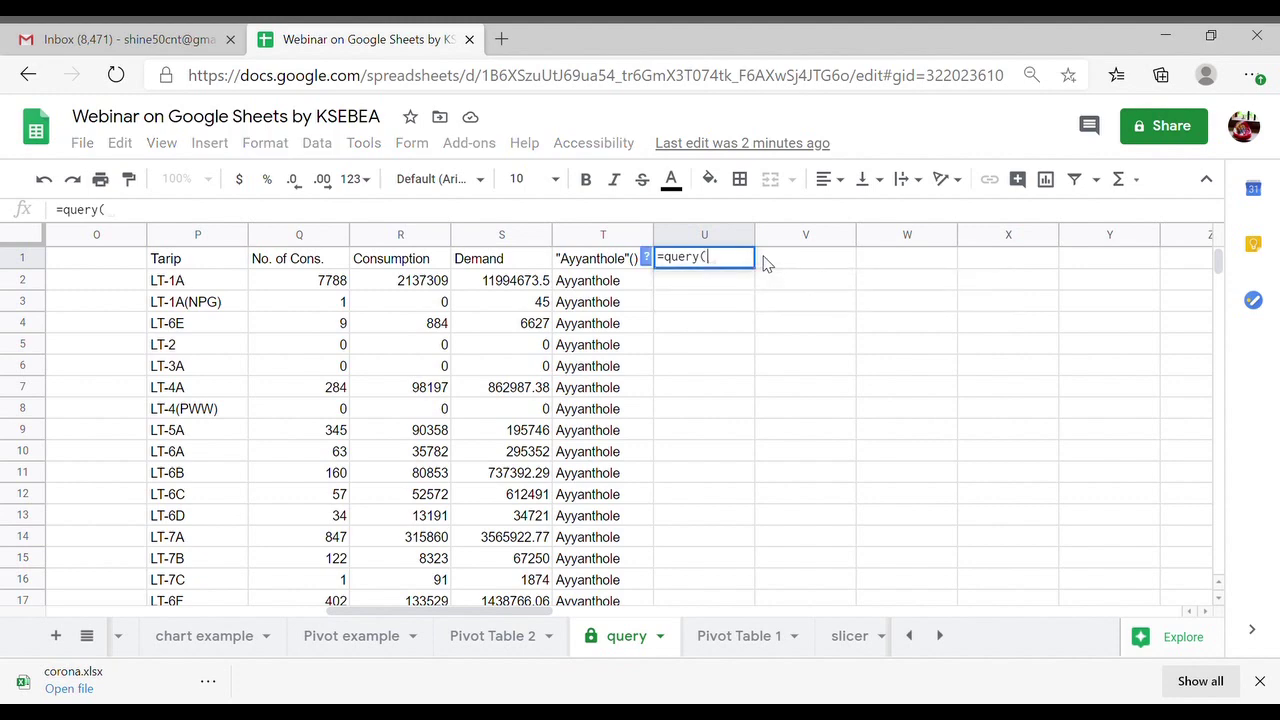
{"action": "left_click", "coordinate": [190, 267]}
{"action": "scroll", "coordinate": [575, 450], "scroll_direction": "down", "scroll_amount": 5}
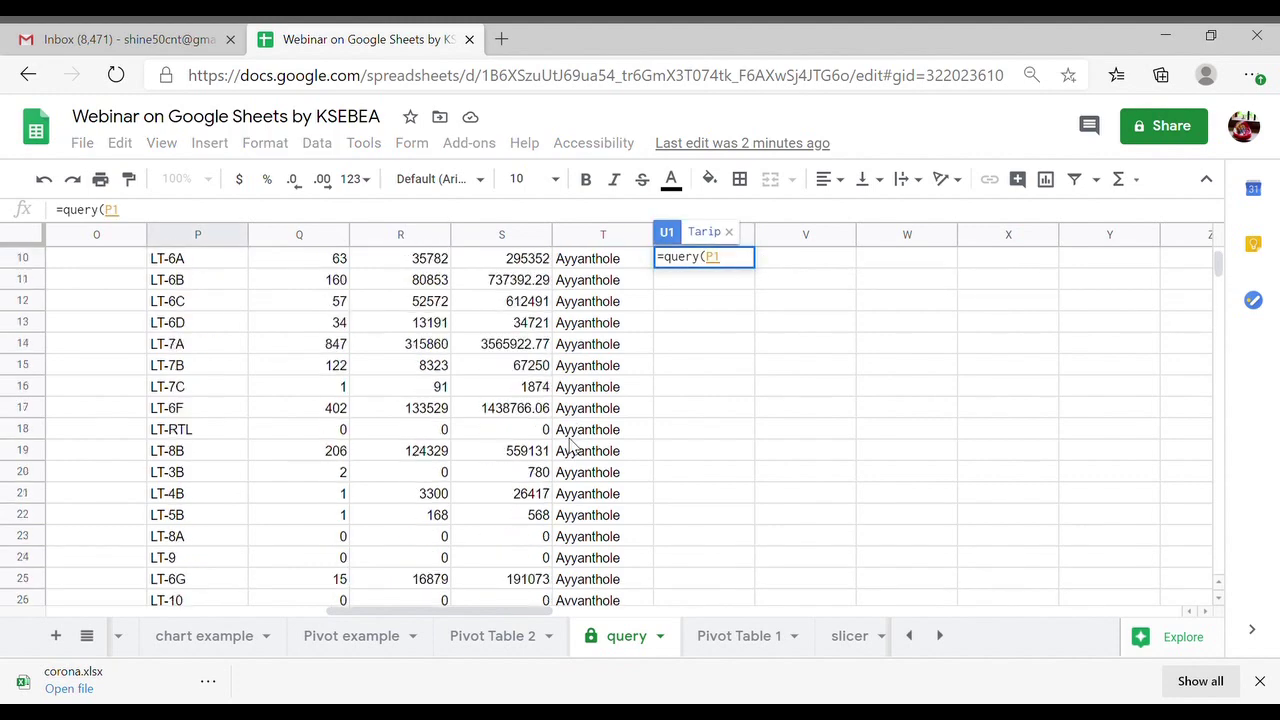
{"action": "left_click", "coordinate": [603, 478], "text": "shift"}
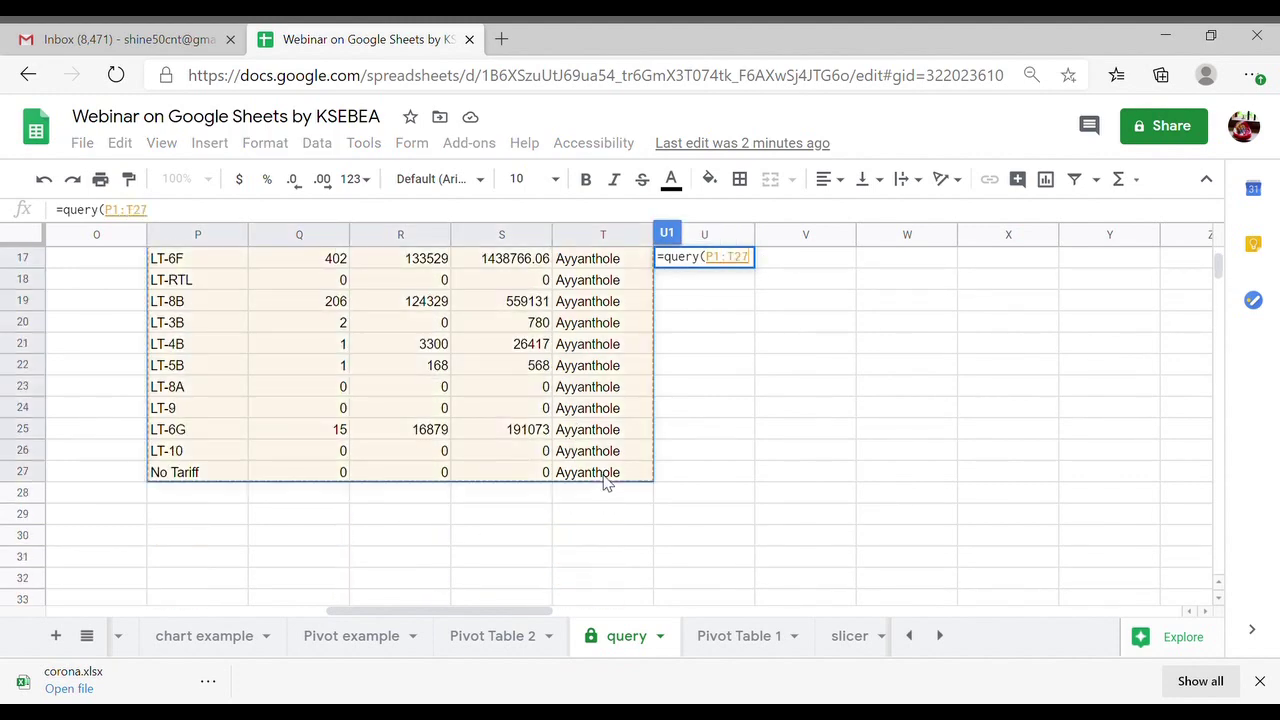
{"action": "type", "text": ","}
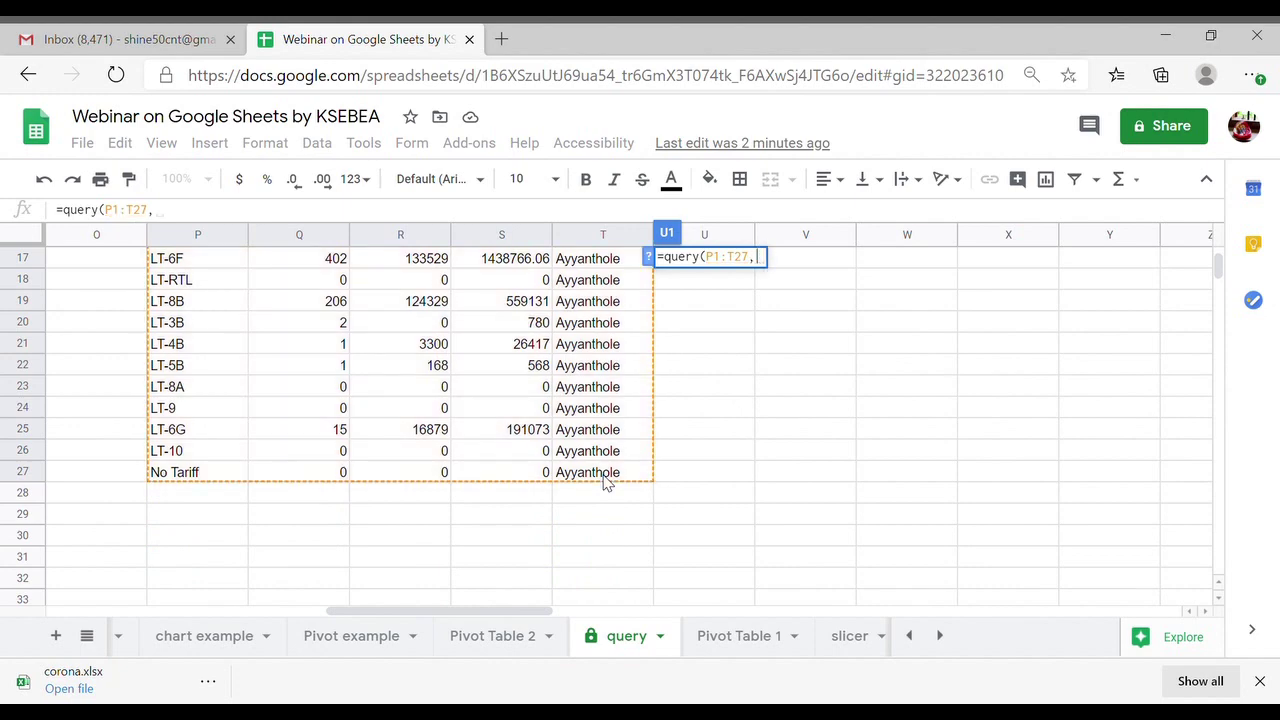
{"action": "type", "text": "\"selec"}
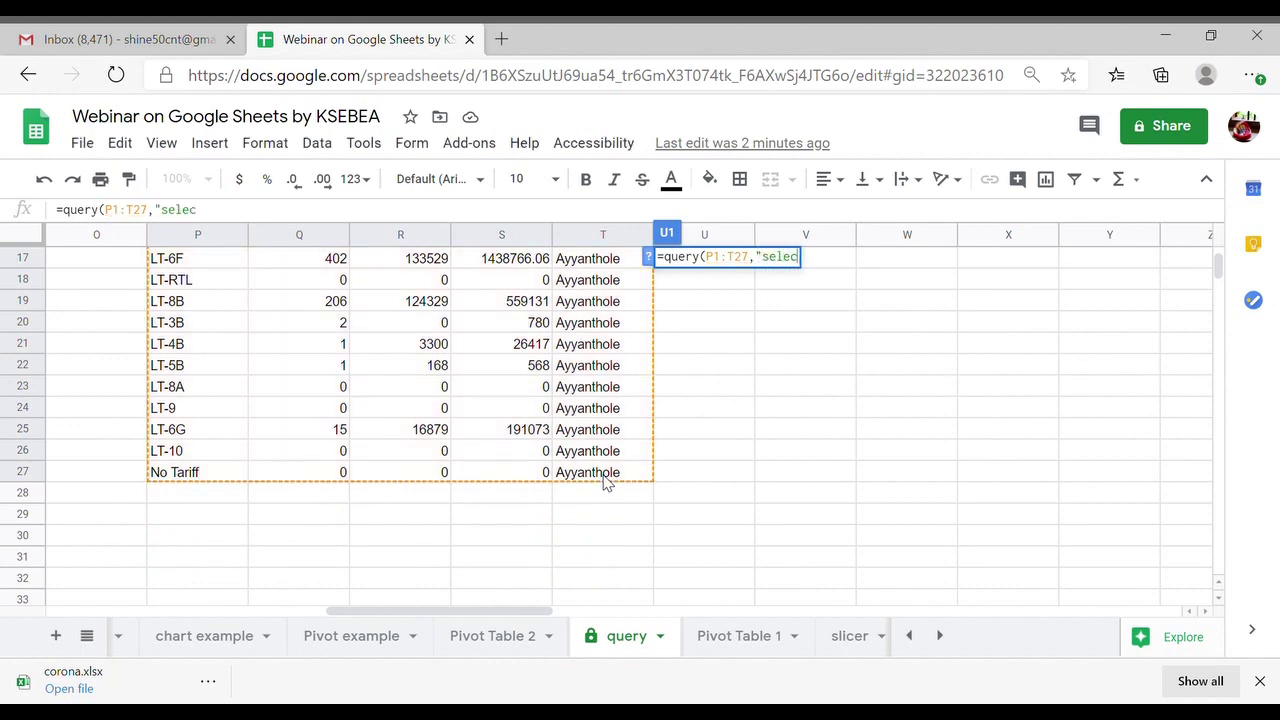
{"action": "type", "text": "t"}
{"action": "scroll", "coordinate": [607, 483], "scroll_direction": "up", "scroll_amount": 5}
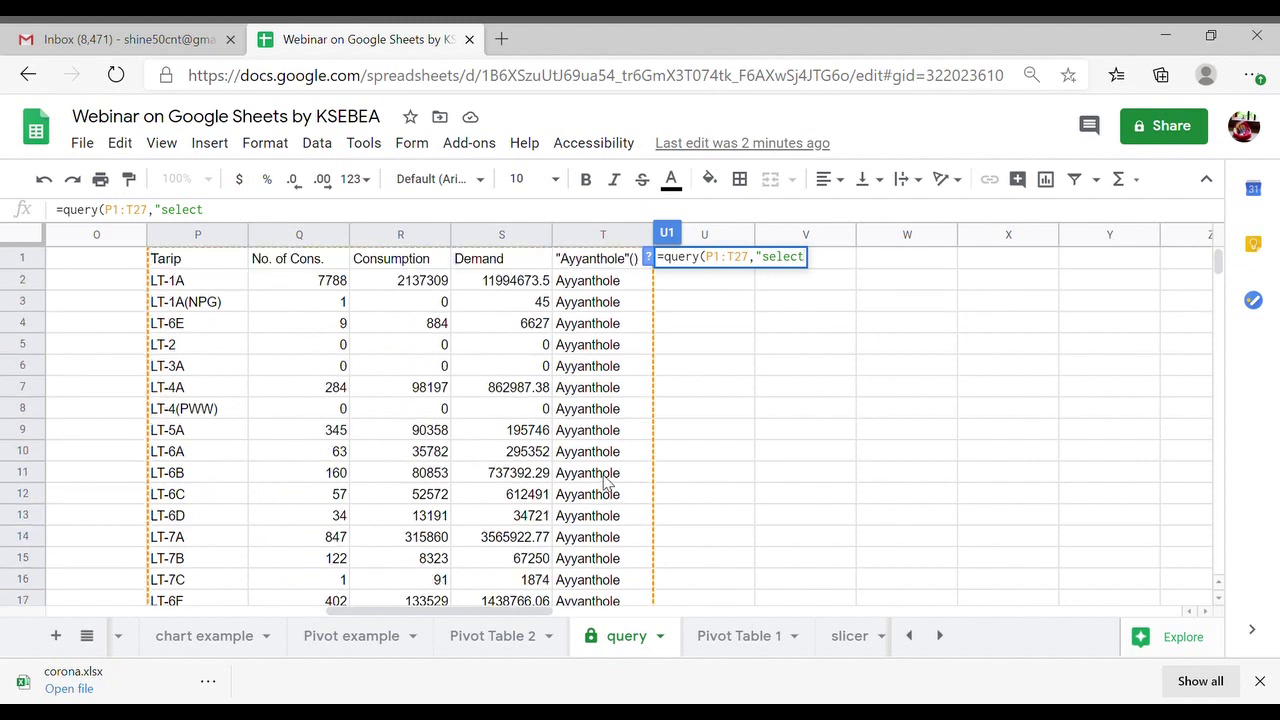
{"action": "type", "text": "max("}
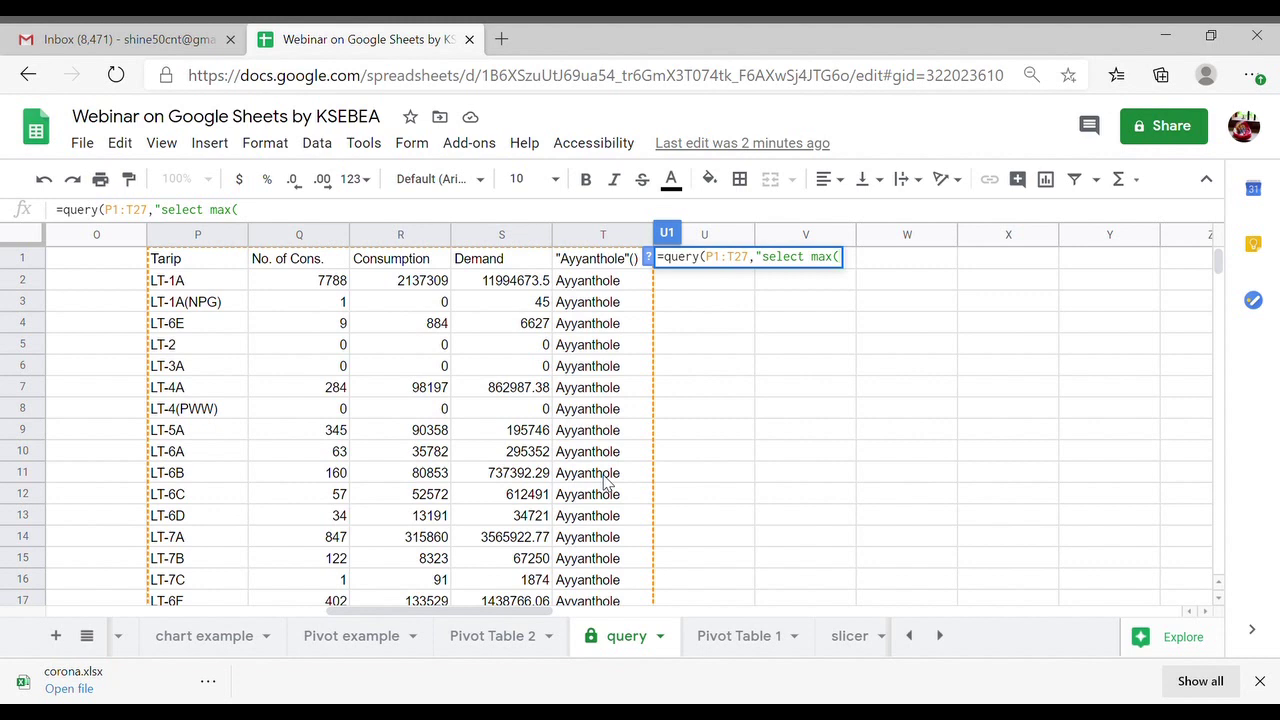
{"action": "type", "text": "Q"}
{"action": "type", "text": ") gro"}
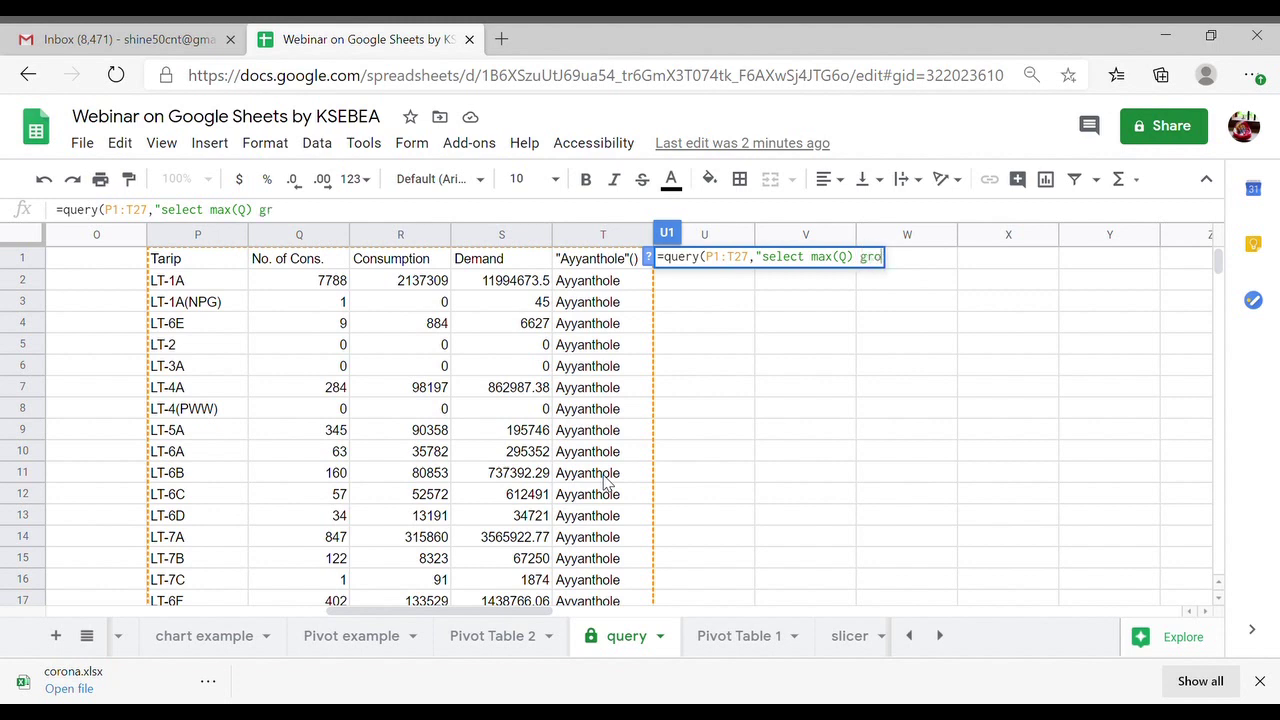
{"action": "type", "text": "u"}
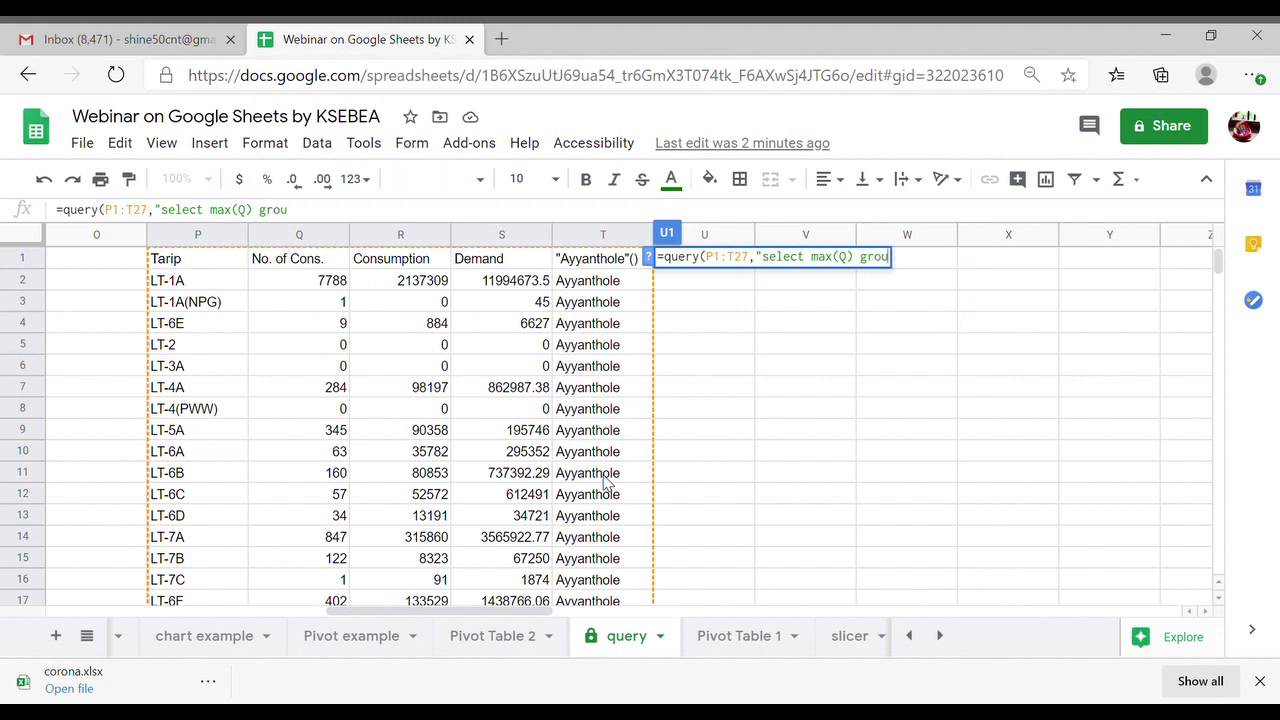
{"action": "type", "text": "p by "}
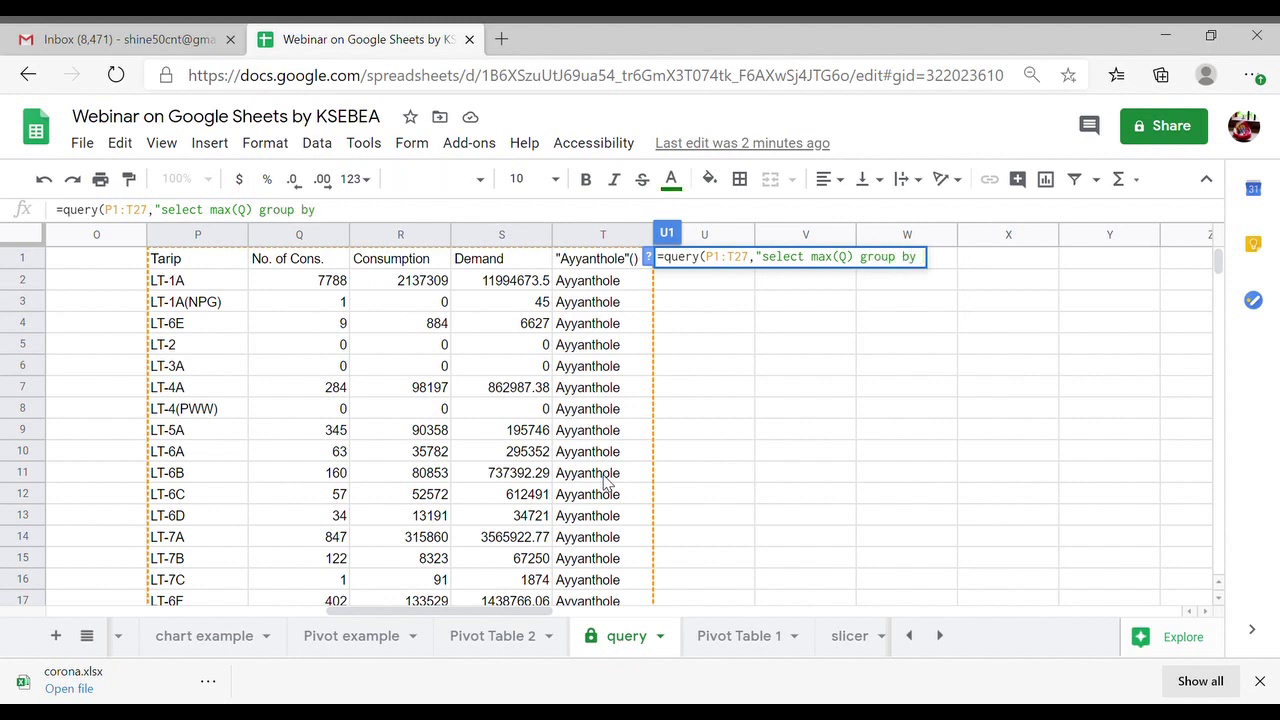
{"action": "type", "text": "T"}
{"action": "type", "text": "\""}
{"action": "type", "text": ","}
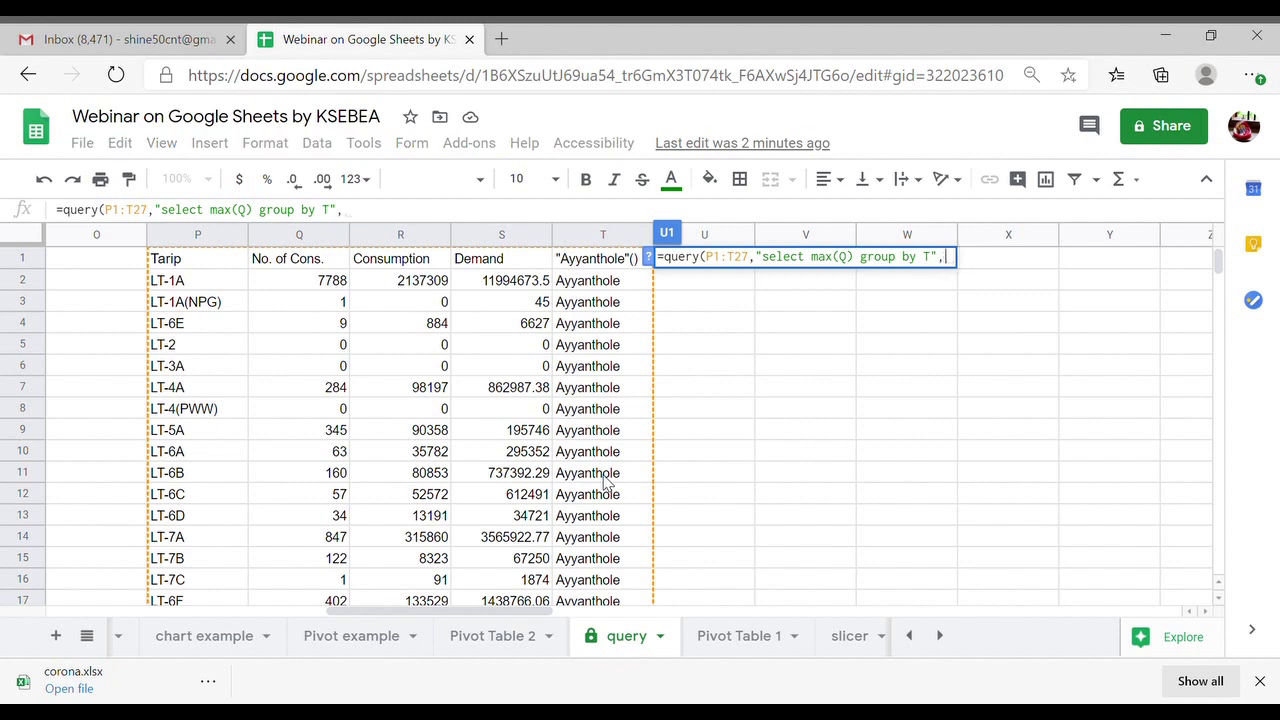
{"action": "type", "text": "1)"}
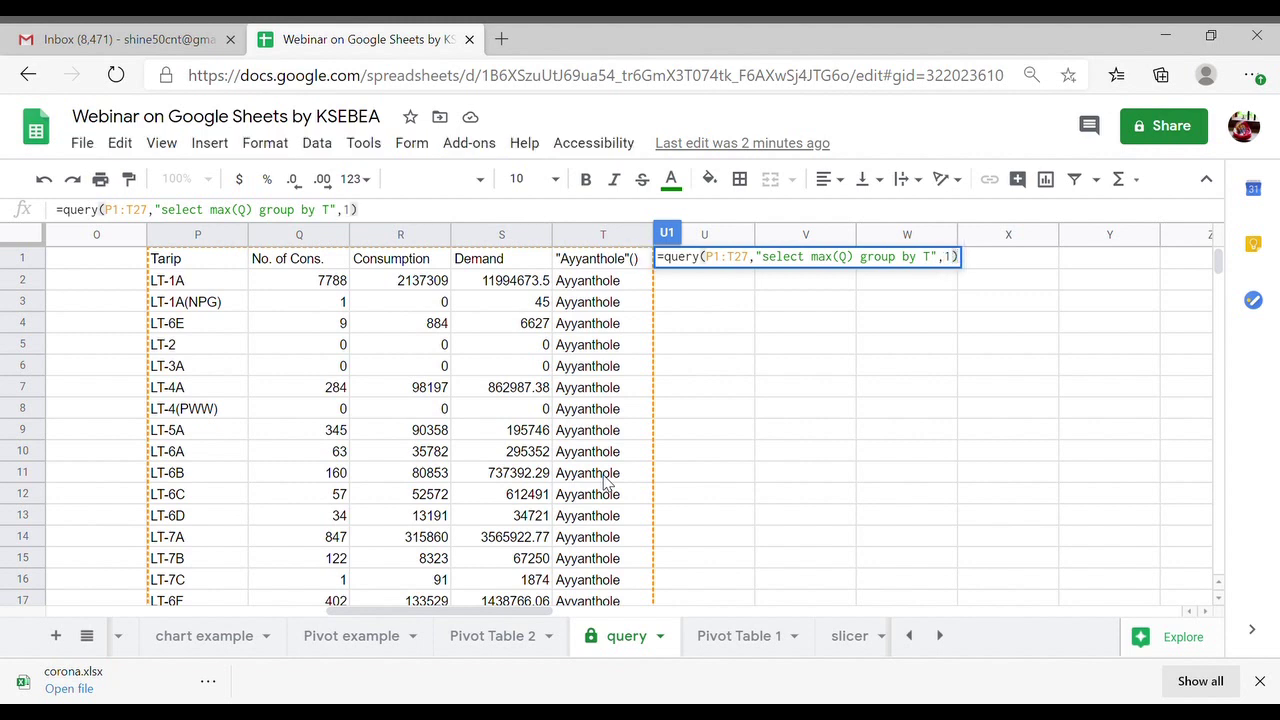
{"action": "key", "text": "Return"}
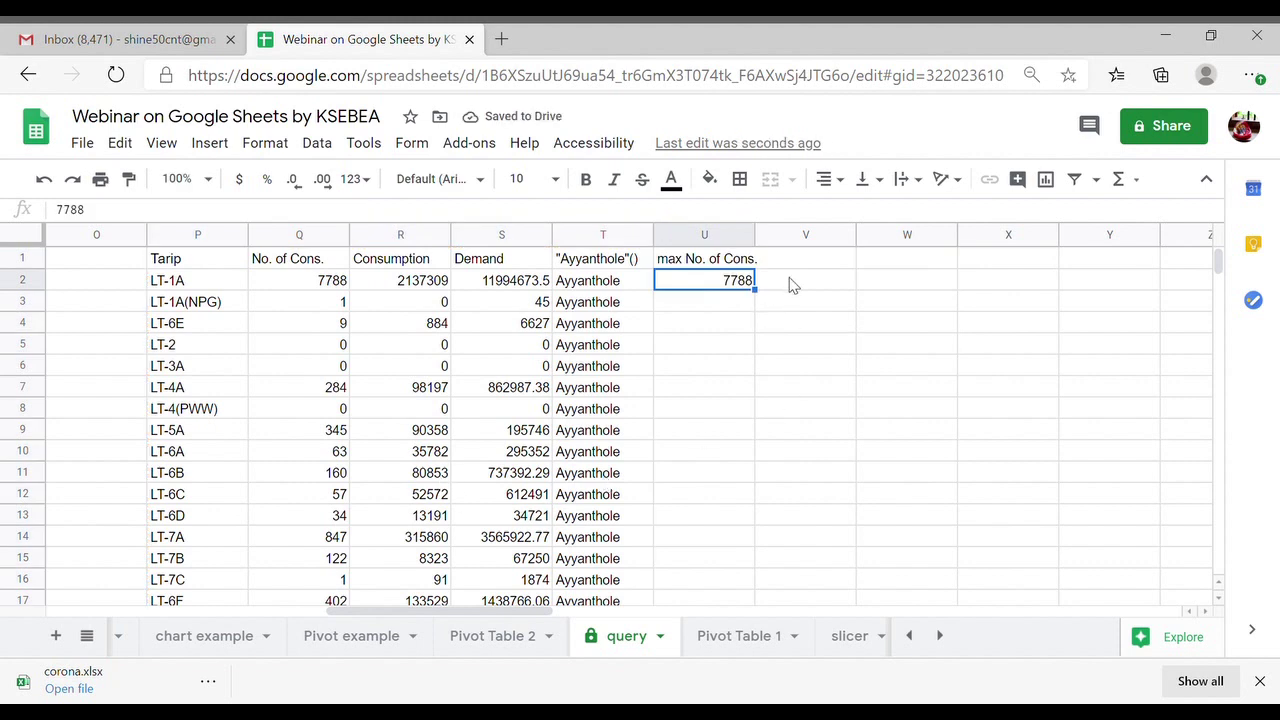
- Start a new =query( formula in cell V1
{"action": "scroll", "coordinate": [478, 452], "scroll_direction": "down", "scroll_amount": 4}
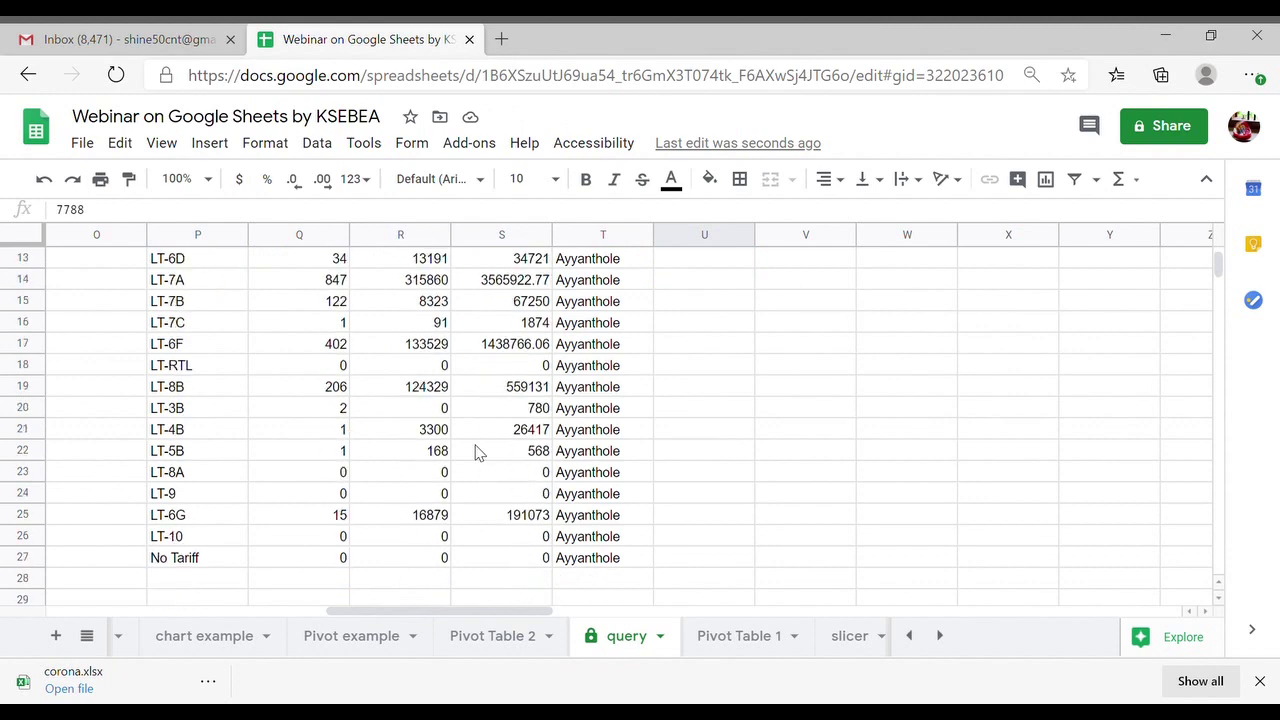
{"action": "scroll", "coordinate": [478, 452], "scroll_direction": "up", "scroll_amount": 4}
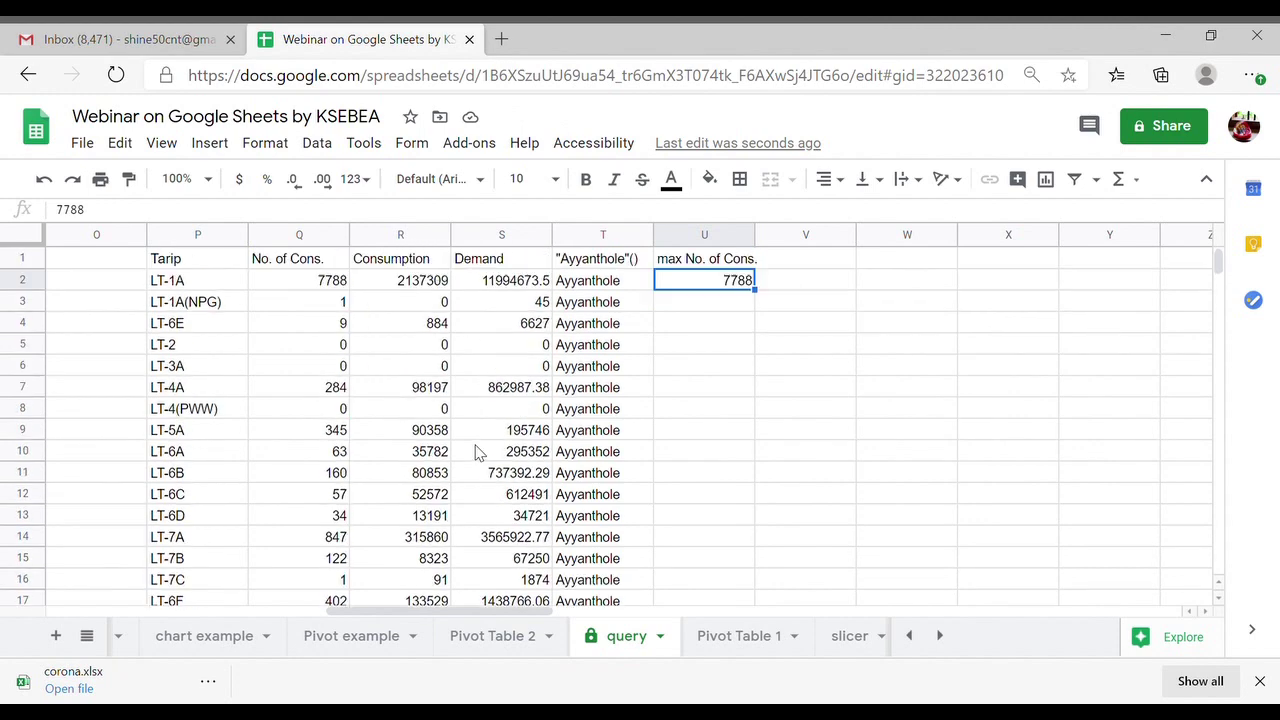
{"action": "left_click", "coordinate": [838, 263]}
{"action": "type", "text": "="}
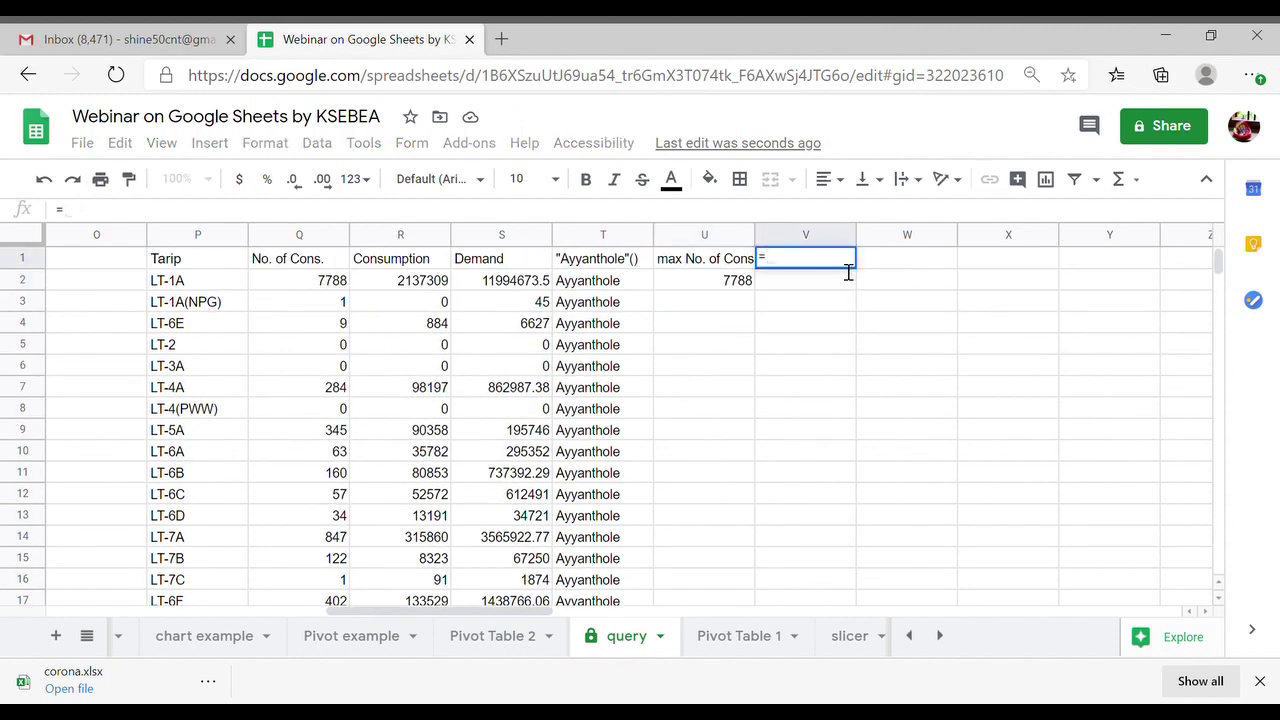
{"action": "type", "text": "query"}
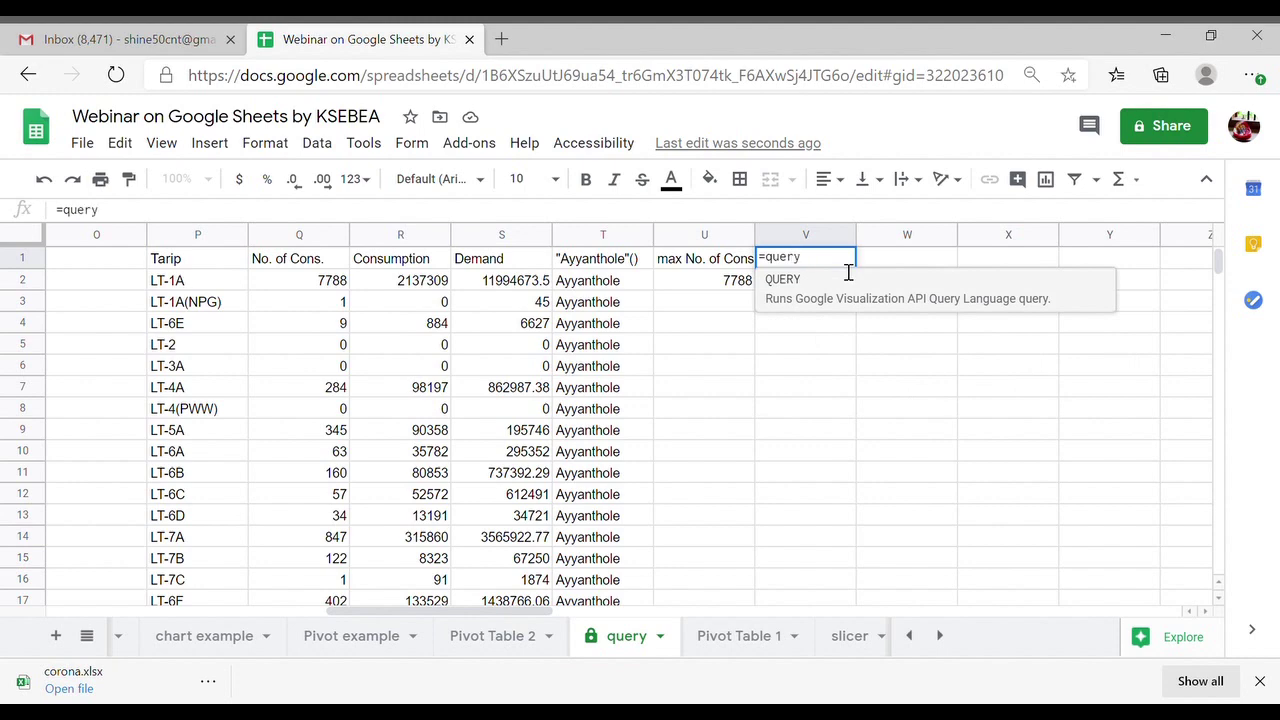
{"action": "type", "text": "("}
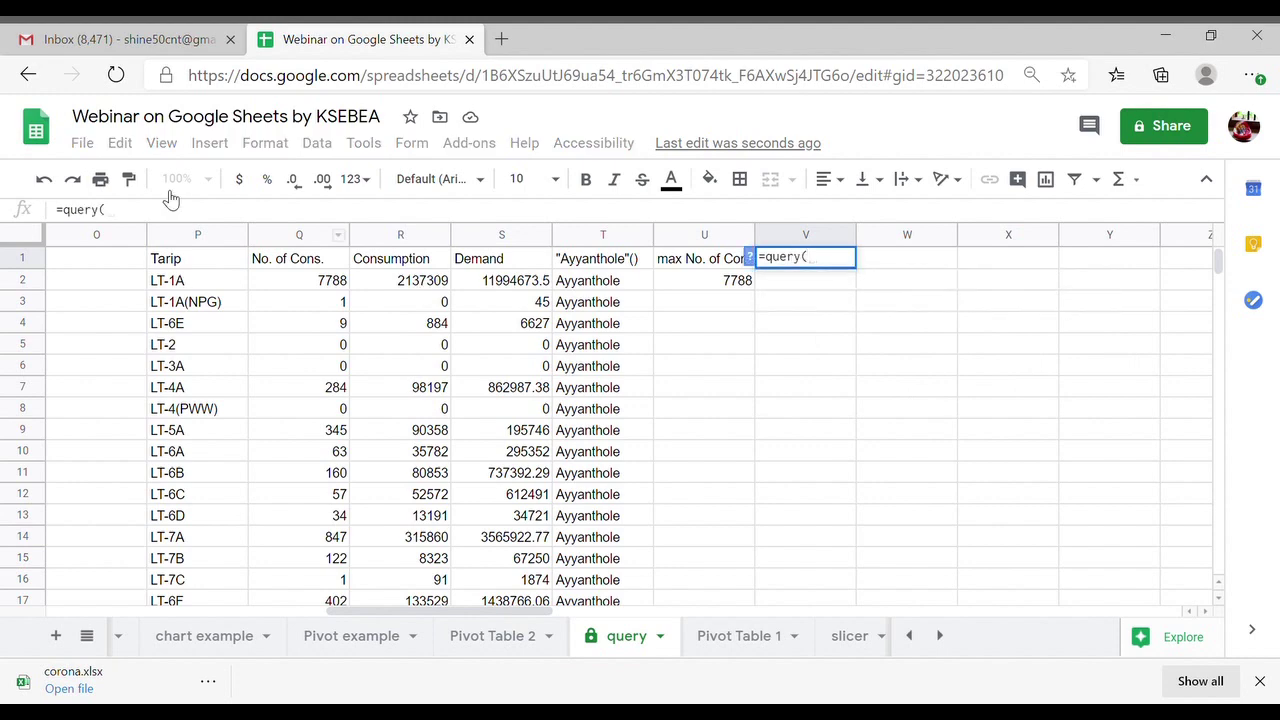
- Complete V1 as =query(P1:T27,"select P,Q where Q="&U2,1), returning LT-1A and 7788
{"action": "left_click", "coordinate": [184, 266]}
{"action": "scroll", "coordinate": [480, 472], "scroll_direction": "down", "scroll_amount": 5}
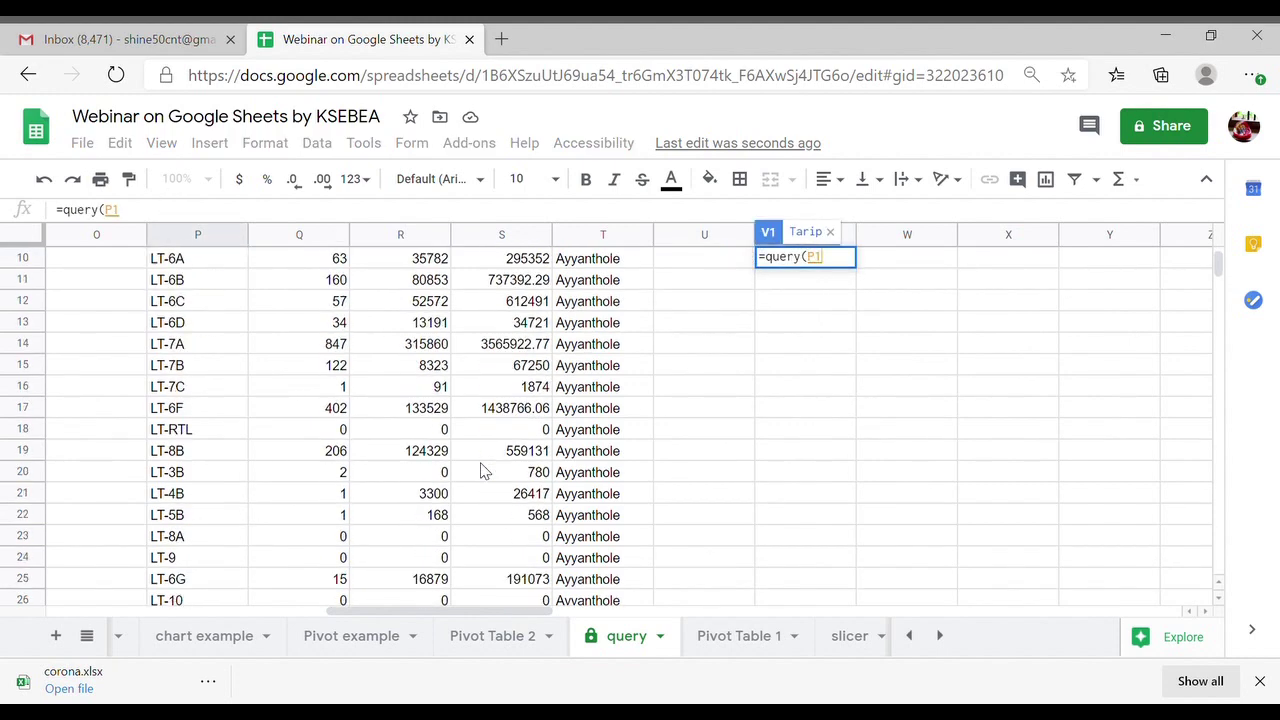
{"action": "scroll", "coordinate": [483, 472], "scroll_direction": "down", "scroll_amount": 1}
{"action": "left_click", "coordinate": [603, 455], "text": "shift"}
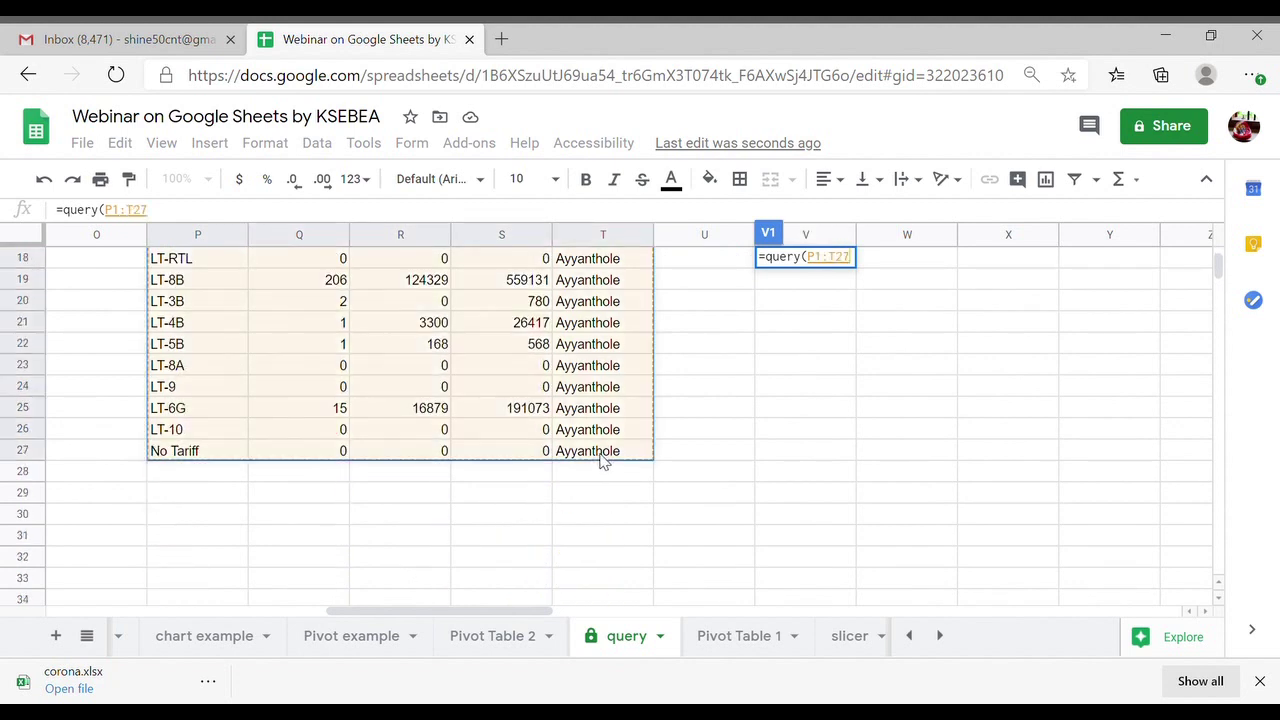
{"action": "type", "text": ","}
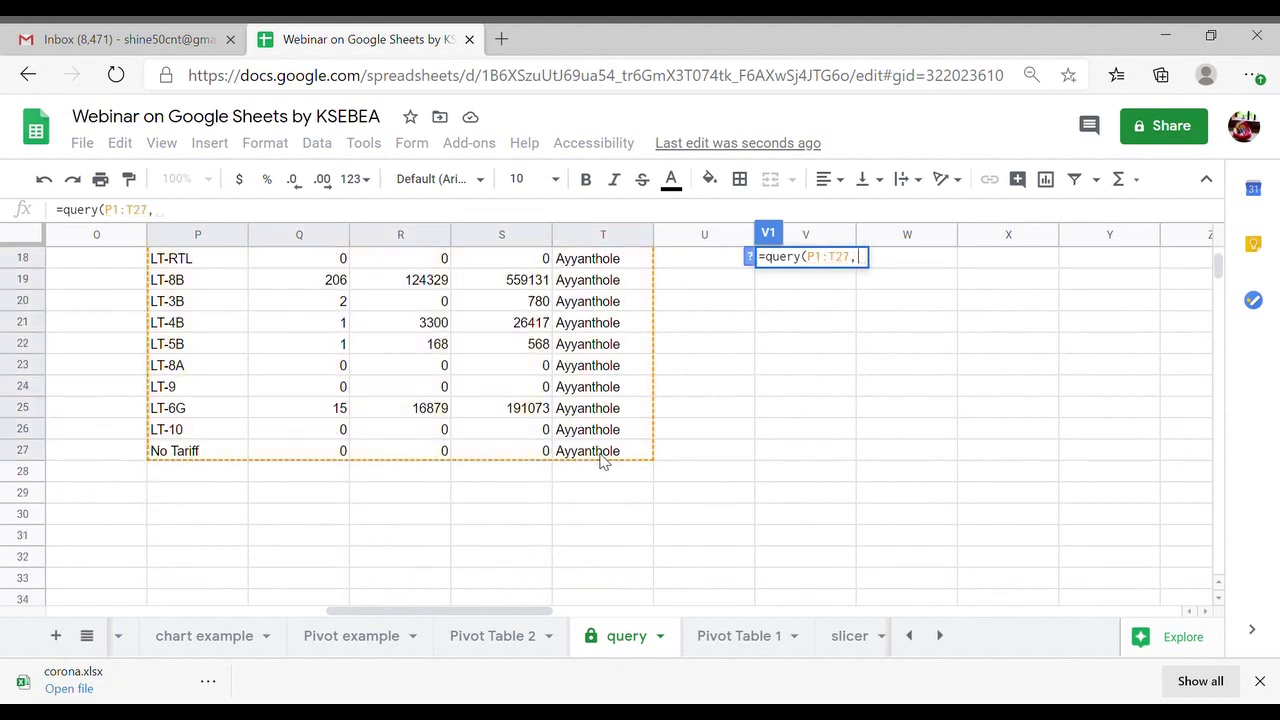
{"action": "type", "text": "\""}
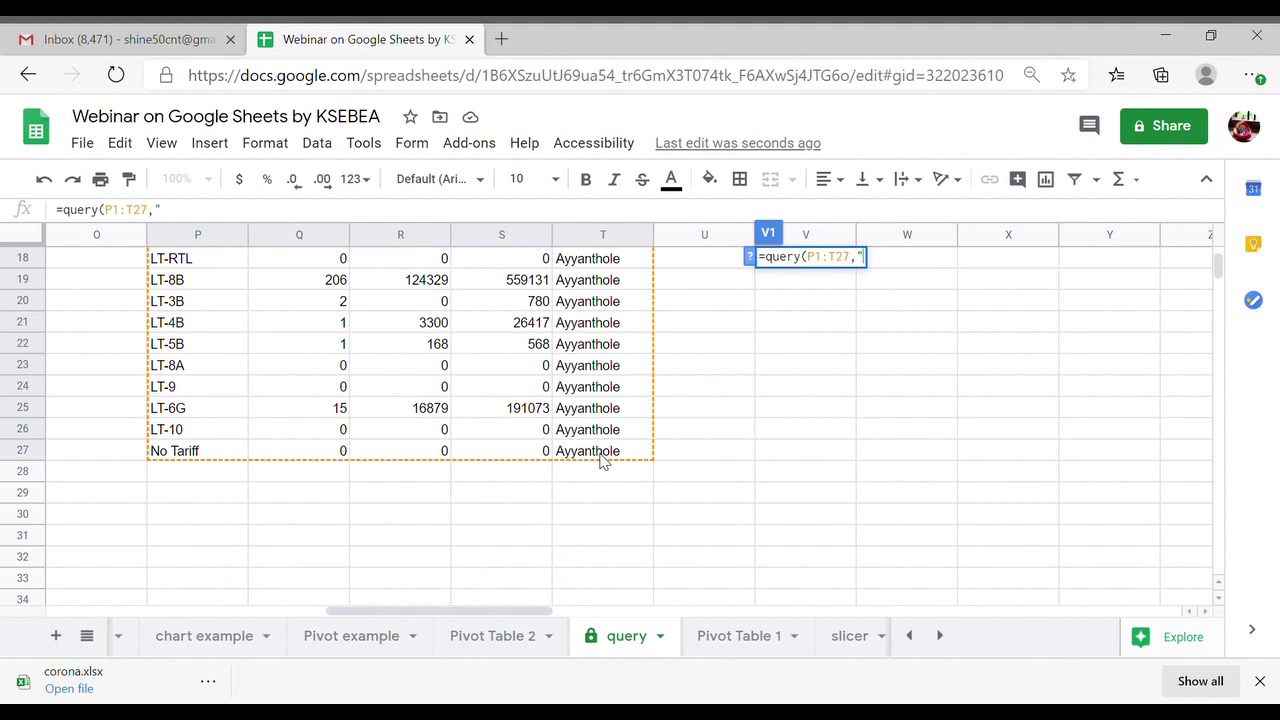
{"action": "type", "text": "select"}
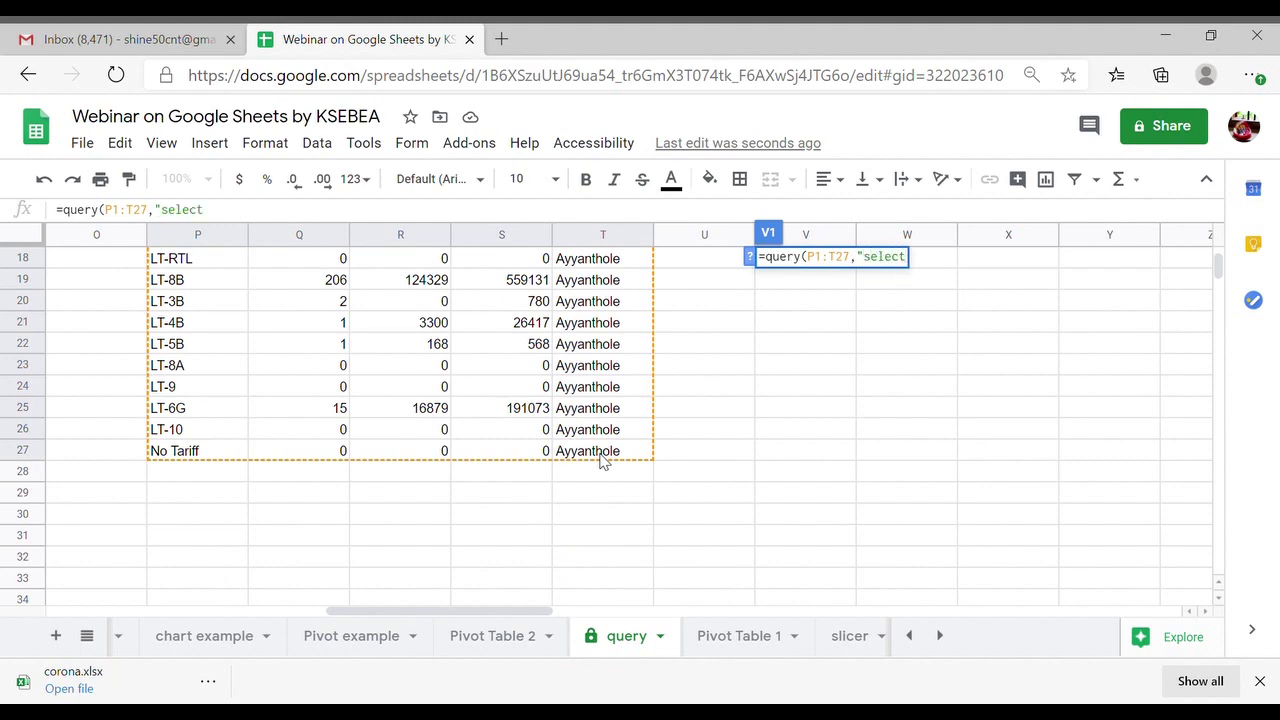
{"action": "scroll", "coordinate": [677, 414], "scroll_direction": "up", "scroll_amount": 4}
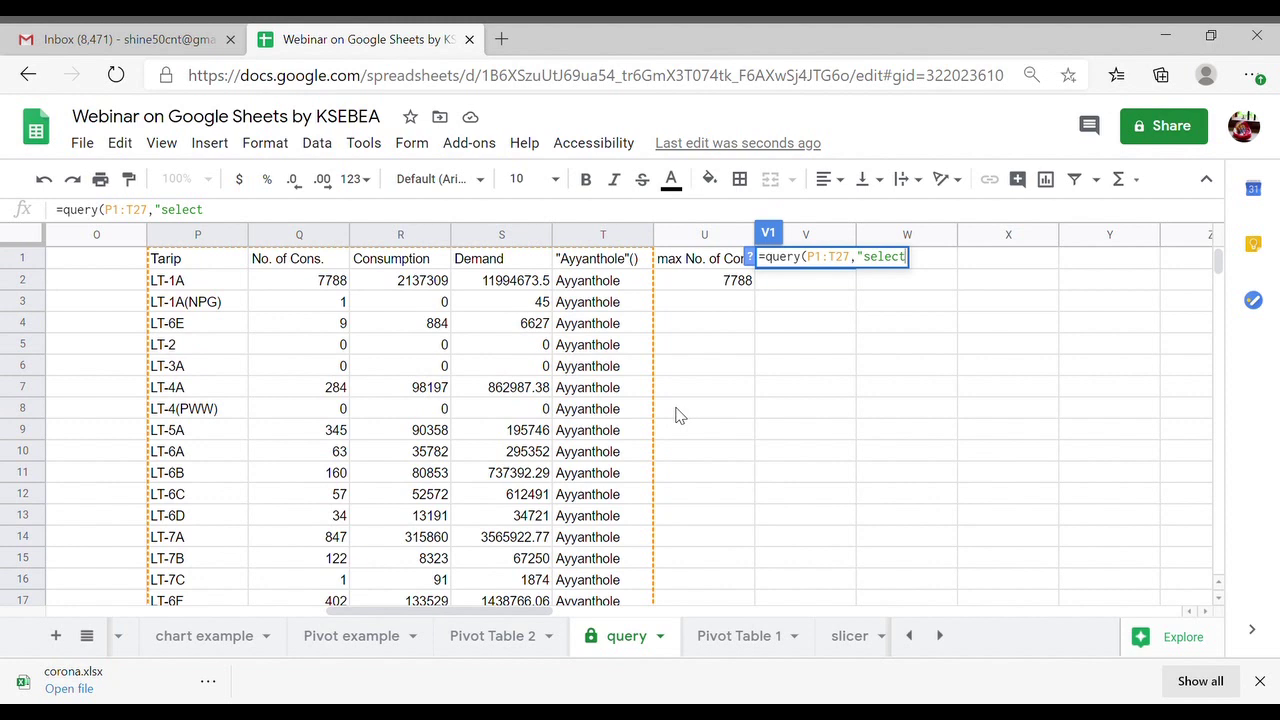
{"action": "type", "text": "P,Q"}
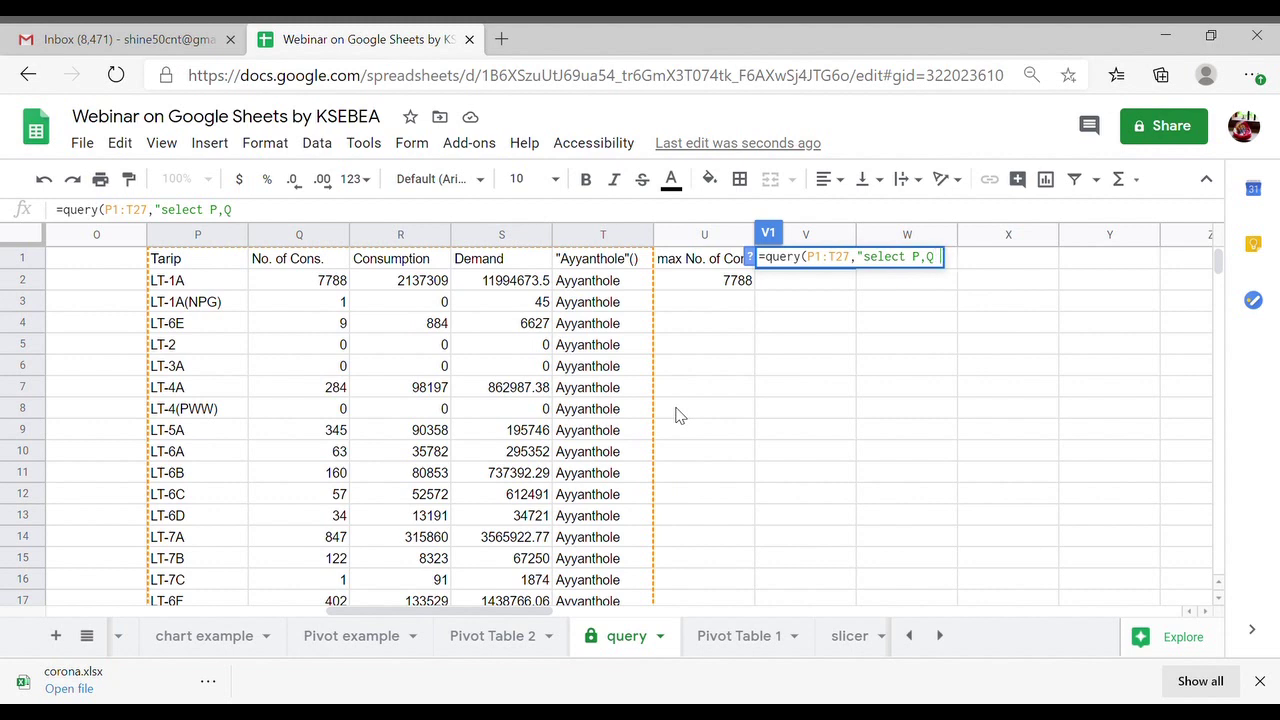
{"action": "type", "text": " where "}
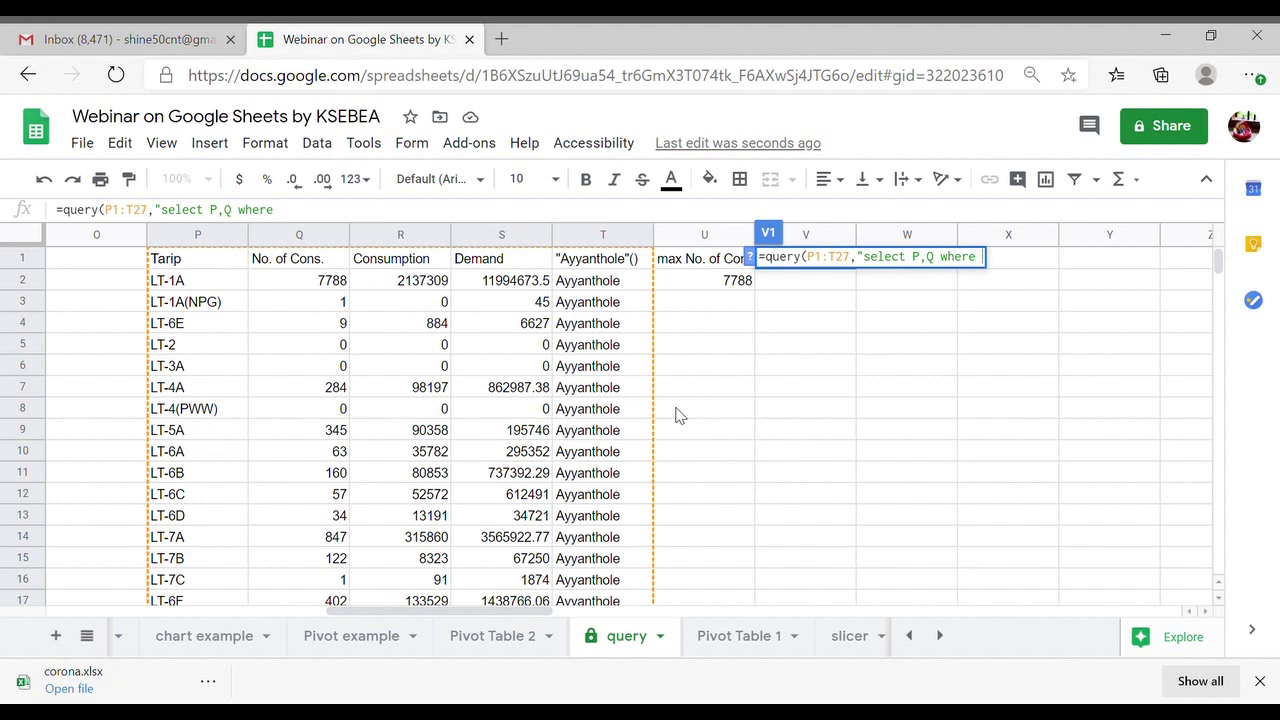
{"action": "type", "text": "Q=\" &"}
{"action": "left_click", "coordinate": [727, 289]}
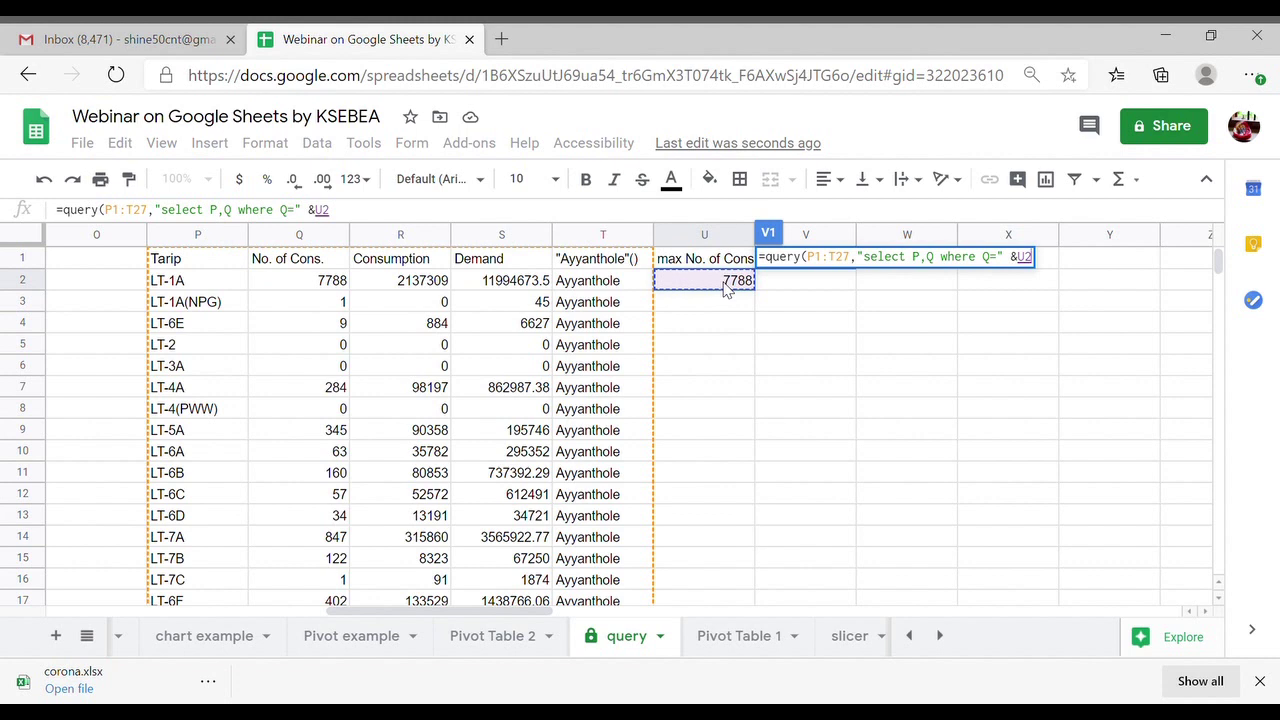
{"action": "type", "text": ","}
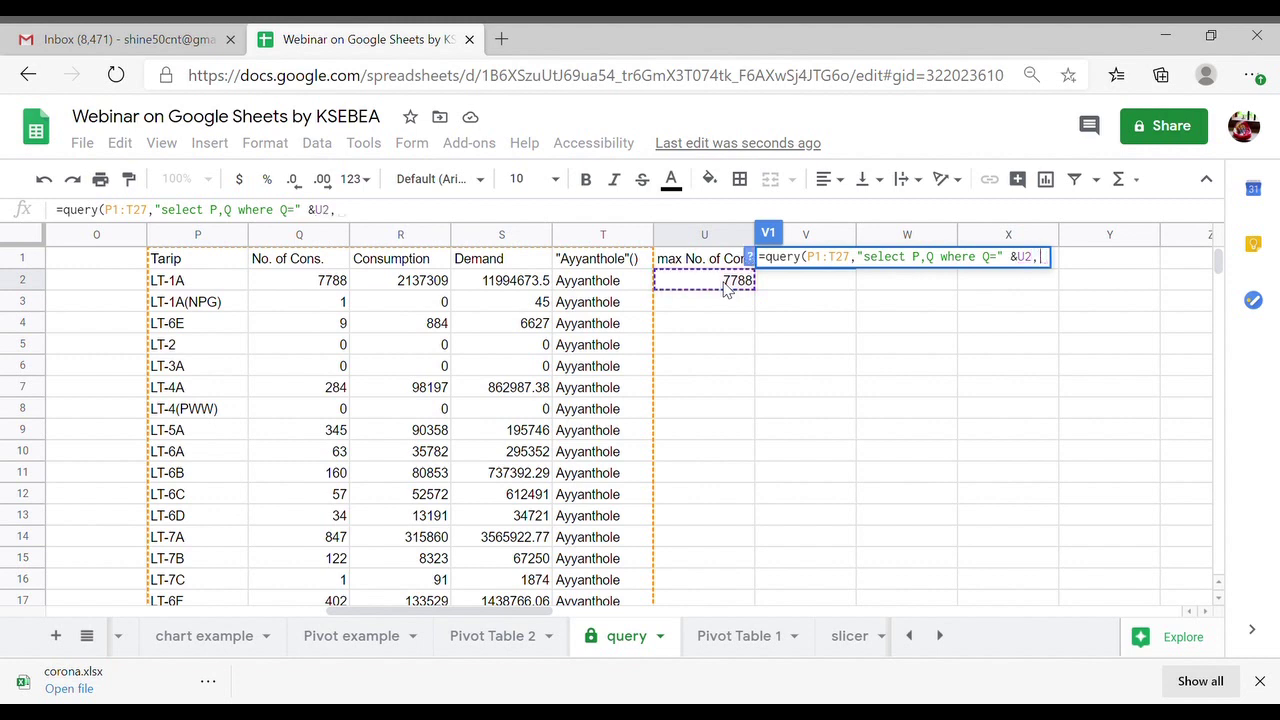
{"action": "type", "text": "1"}
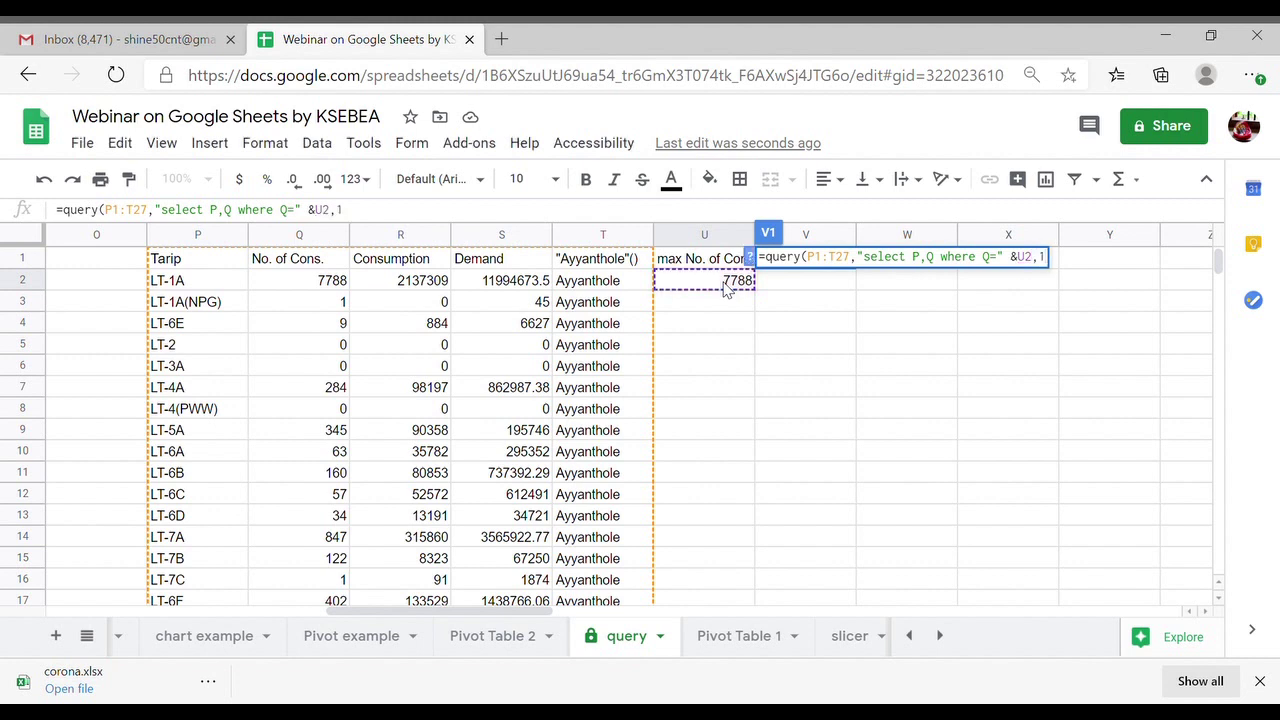
{"action": "type", "text": ")"}
{"action": "key", "text": "Return"}
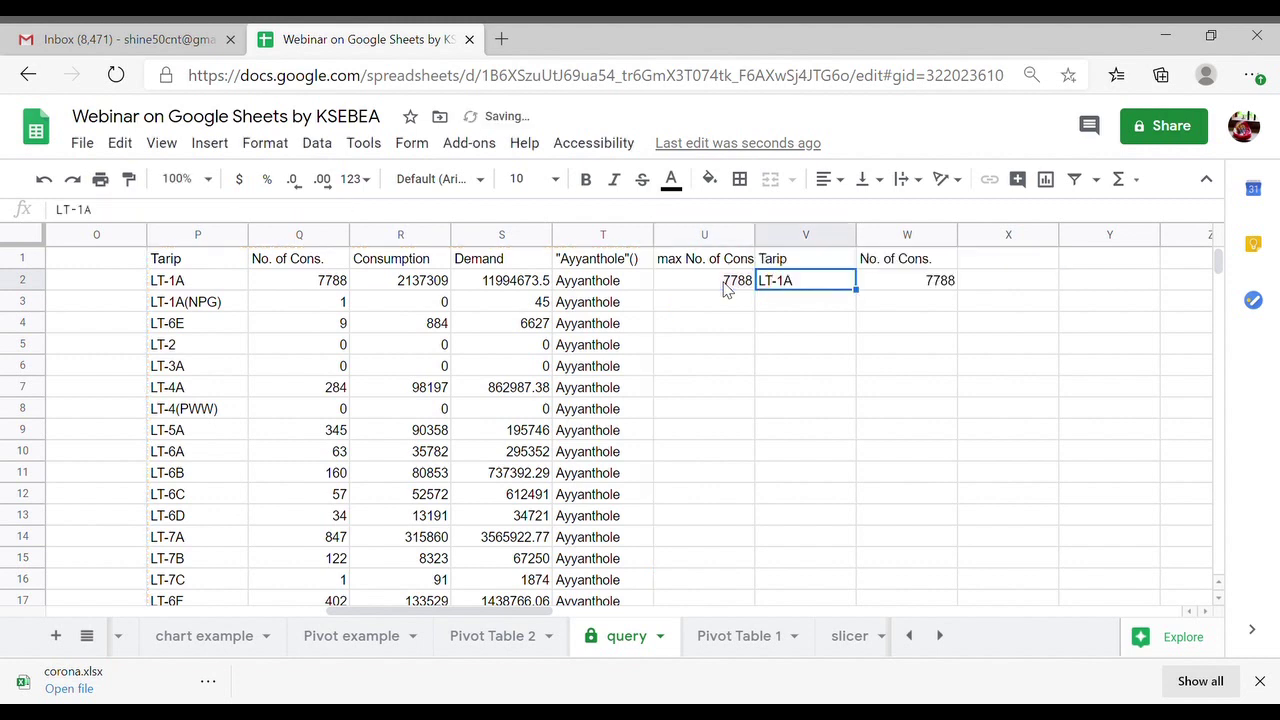